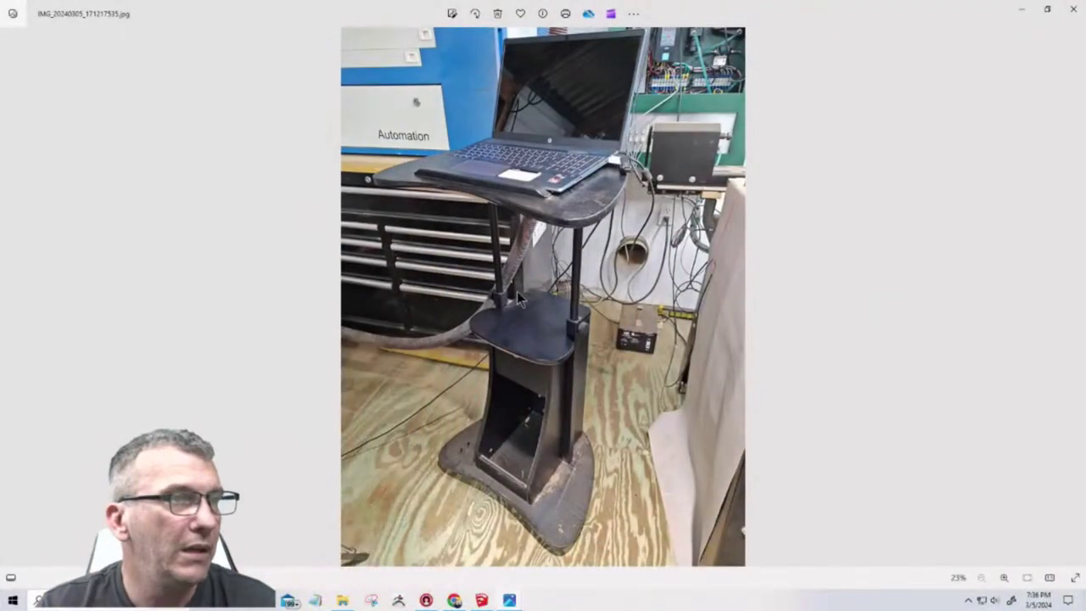
# Return to the previous photo, IMG_20240305_171208903.jpg, showing the laptop on the black stand
pyautogui.scroll(1, 574, 290)
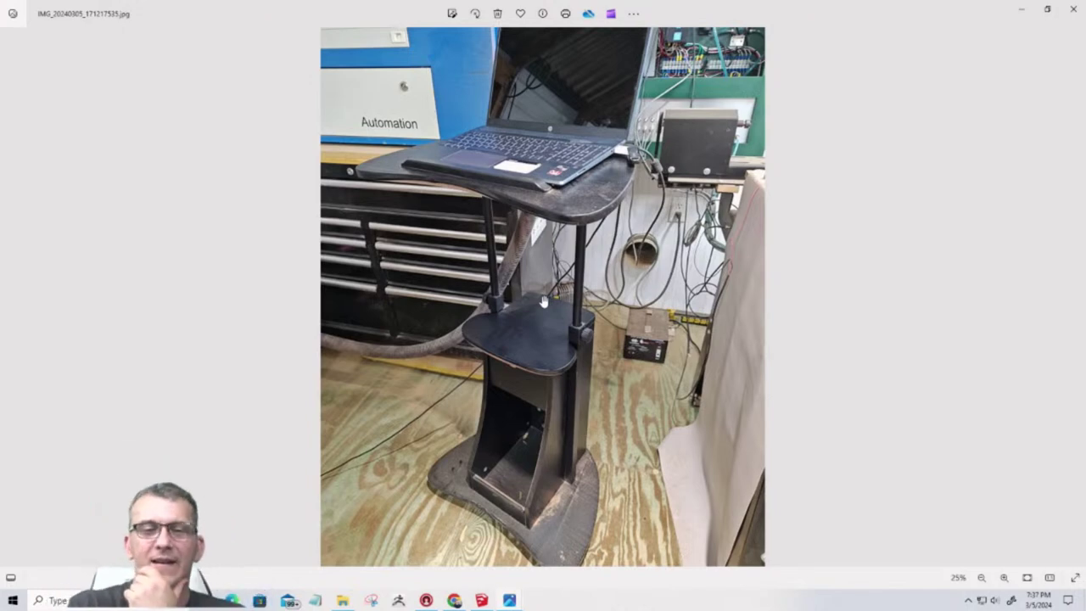
pyautogui.click(13, 299)
# Step back seven photos to IMG_20240305_170046012.jpg, the base-box close-up with panel 13
pyautogui.click(13, 298)
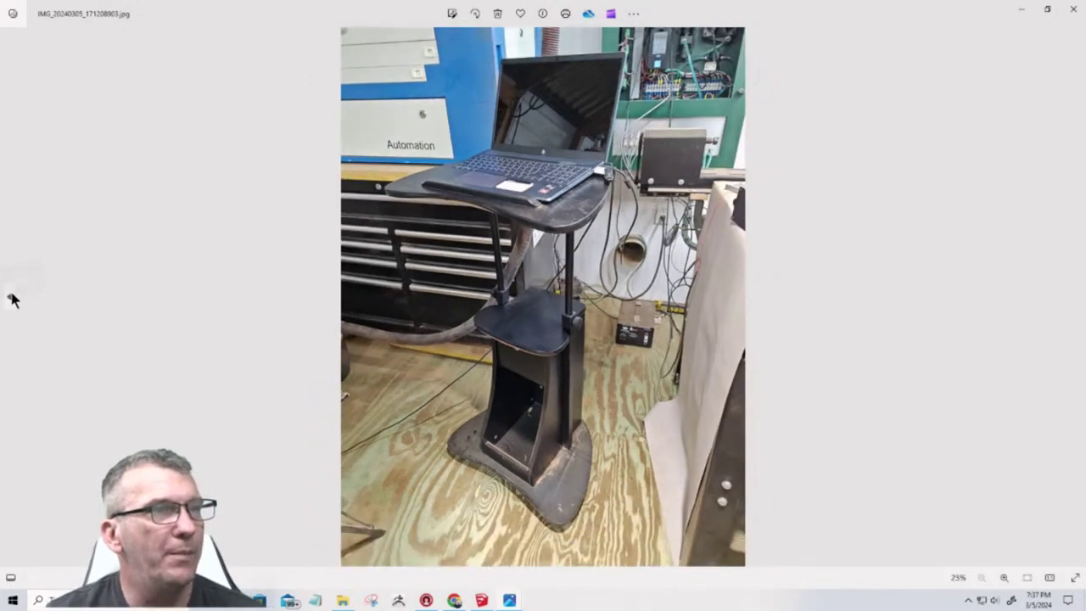
pyautogui.click(13, 299)
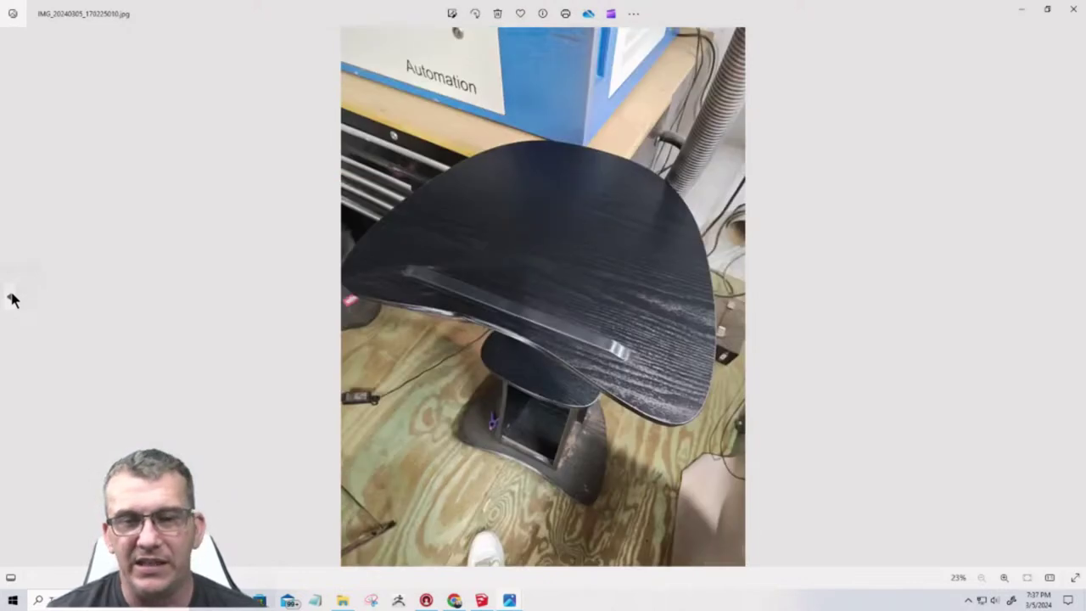
pyautogui.click(13, 298)
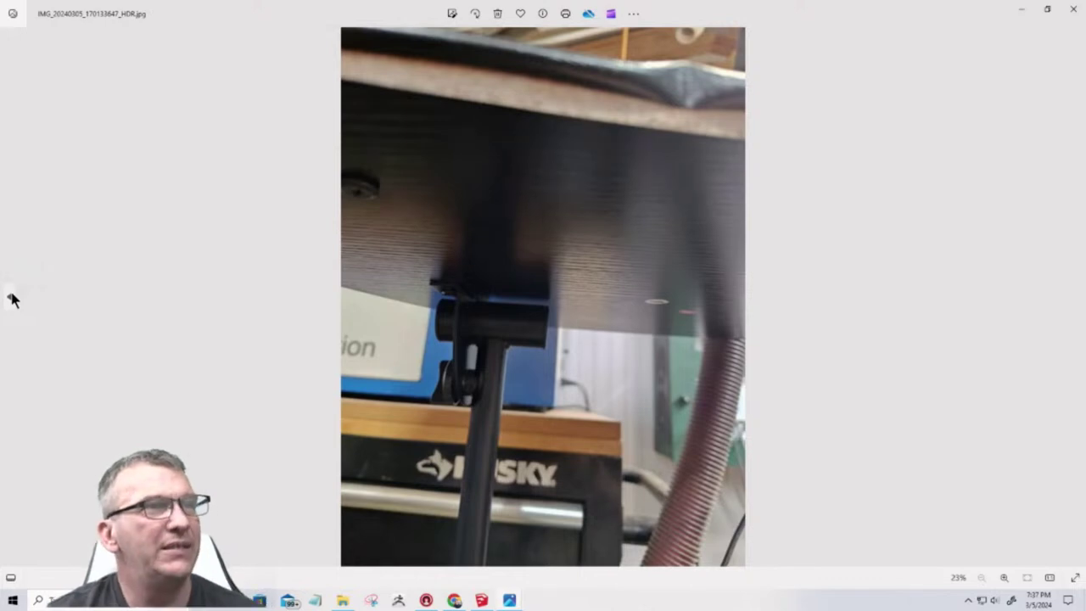
pyautogui.click(13, 299)
pyautogui.click(12, 299)
pyautogui.click(12, 299)
pyautogui.click(13, 299)
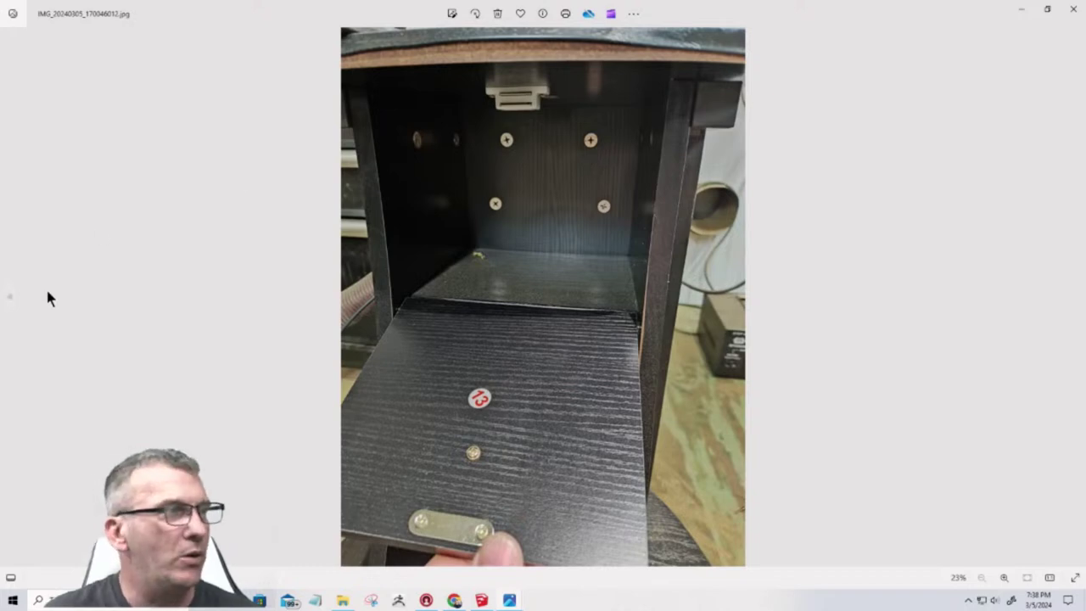
# Show IMG_20240305_170037902.jpg of the stand's base, zooming in and back out to 23%
pyautogui.click(11, 302)
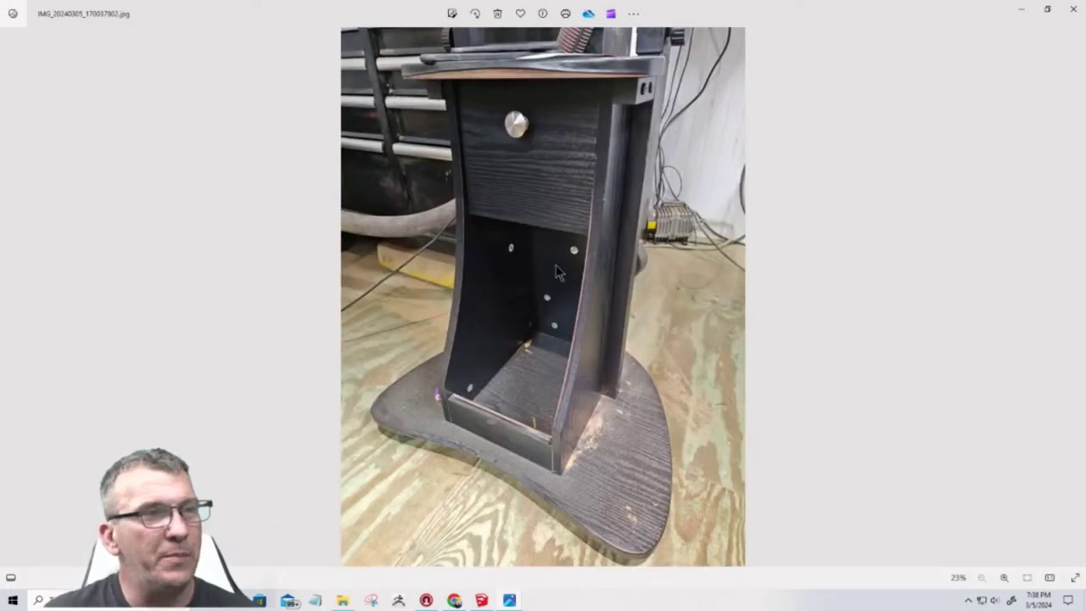
pyautogui.scroll(2, 530, 365)
pyautogui.scroll(1, 529, 363)
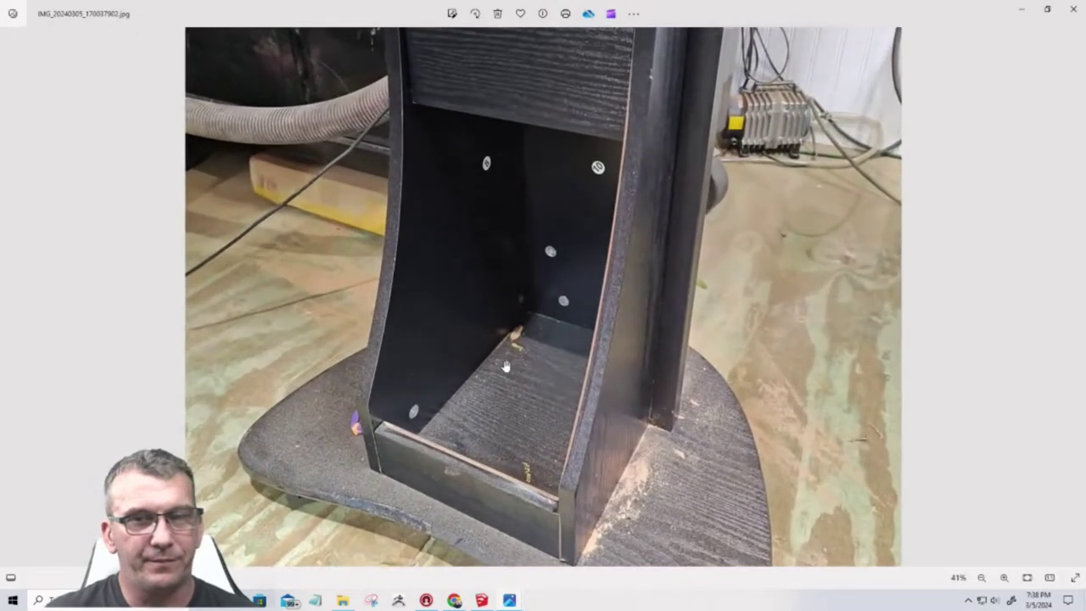
pyautogui.scroll(-2, 550, 273)
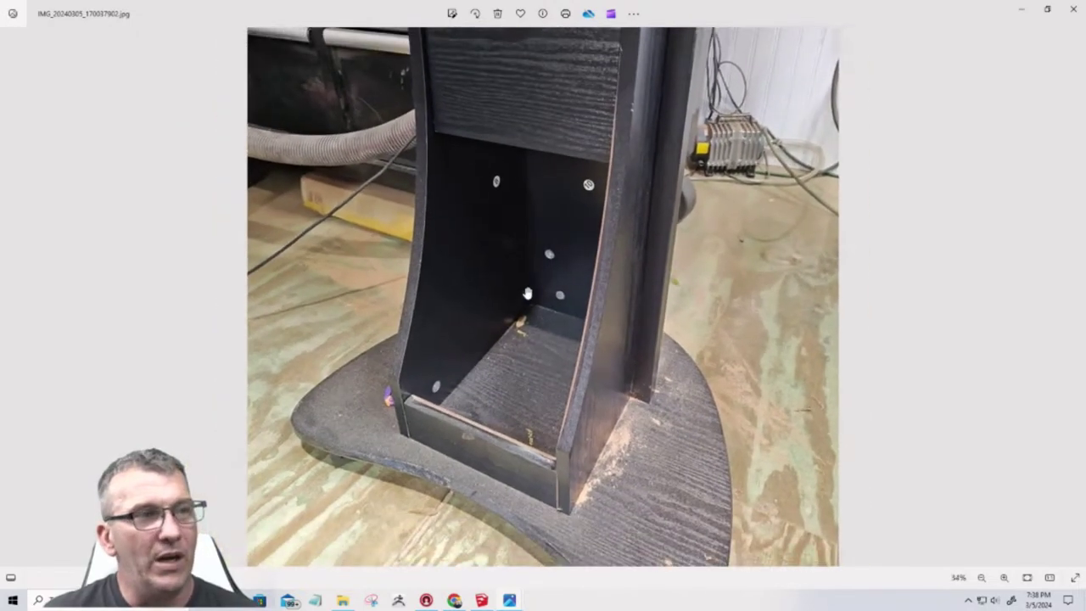
pyautogui.scroll(-3, 521, 308)
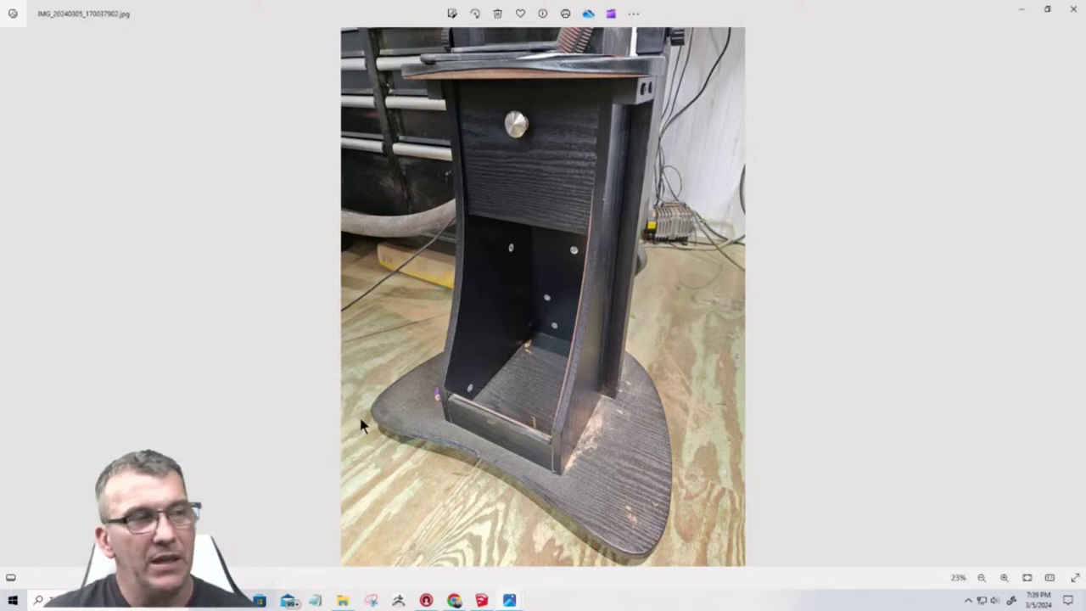
# Page forward through the photos to IMG_20240305_171208903.jpg with the laptop on the stand
pyautogui.click(11, 298)
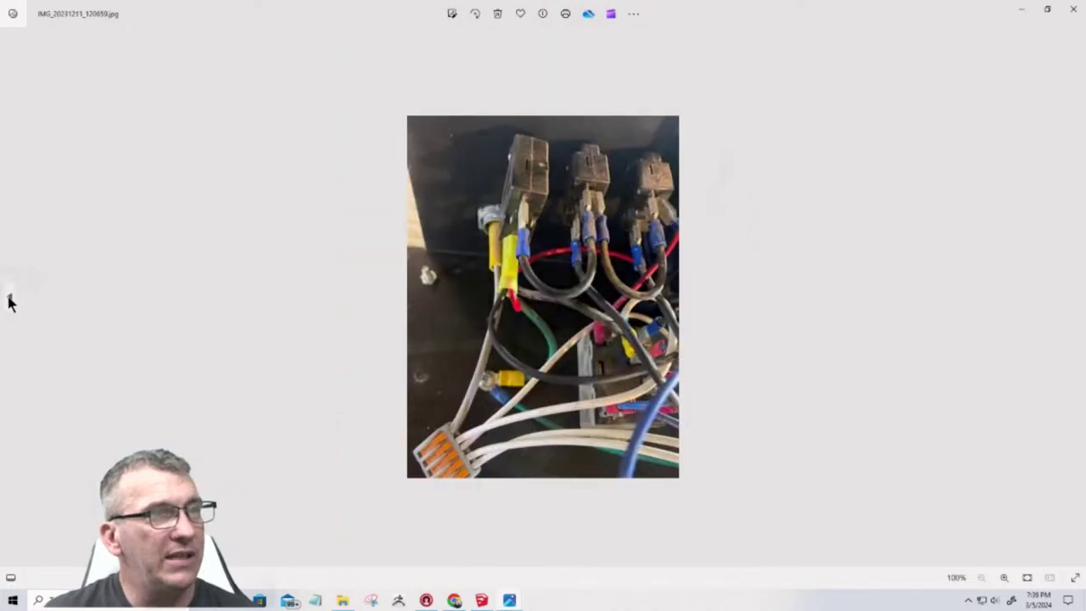
pyautogui.click(1073, 267)
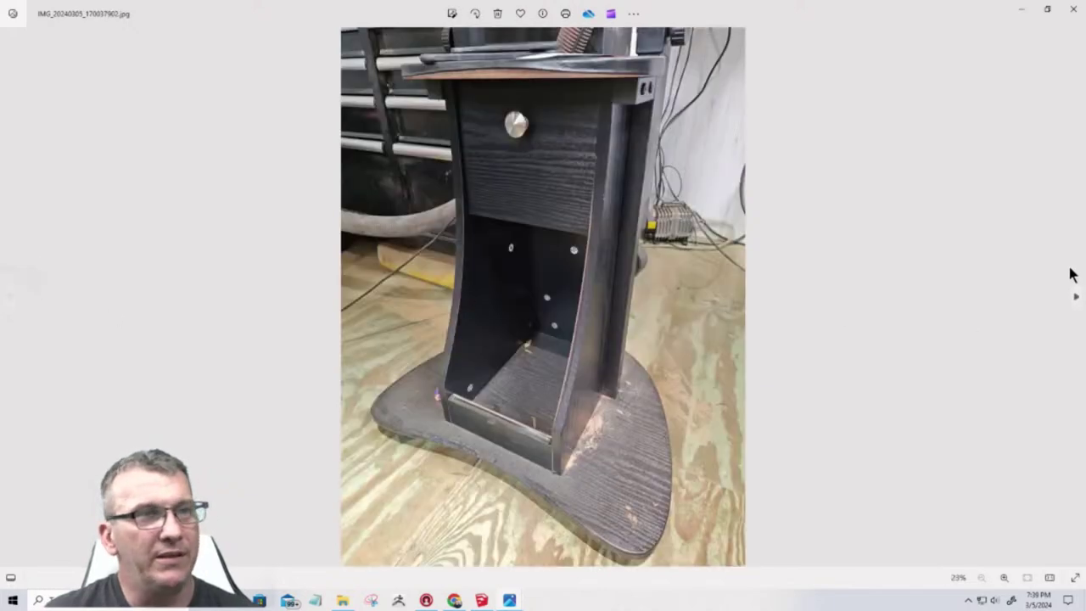
pyautogui.click(1073, 297)
pyautogui.click(1073, 297)
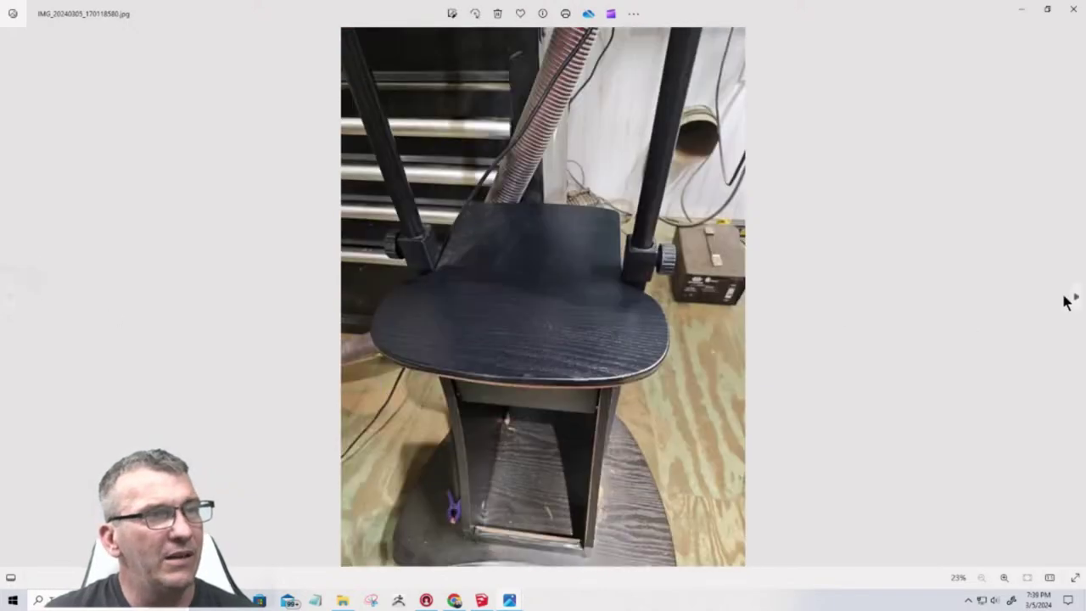
pyautogui.click(1076, 300)
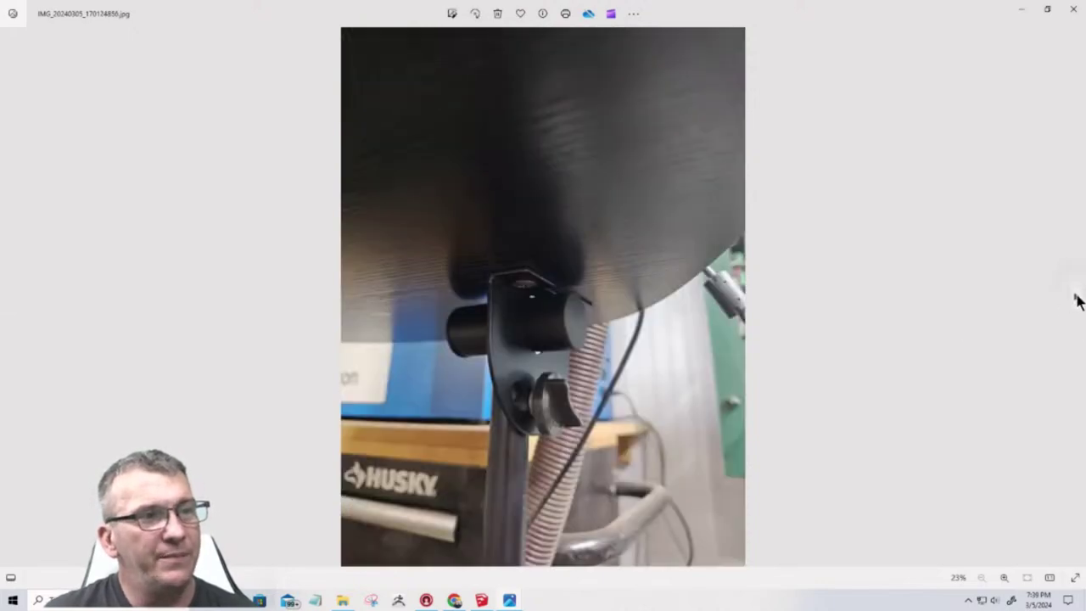
pyautogui.click(1075, 299)
pyautogui.click(1075, 300)
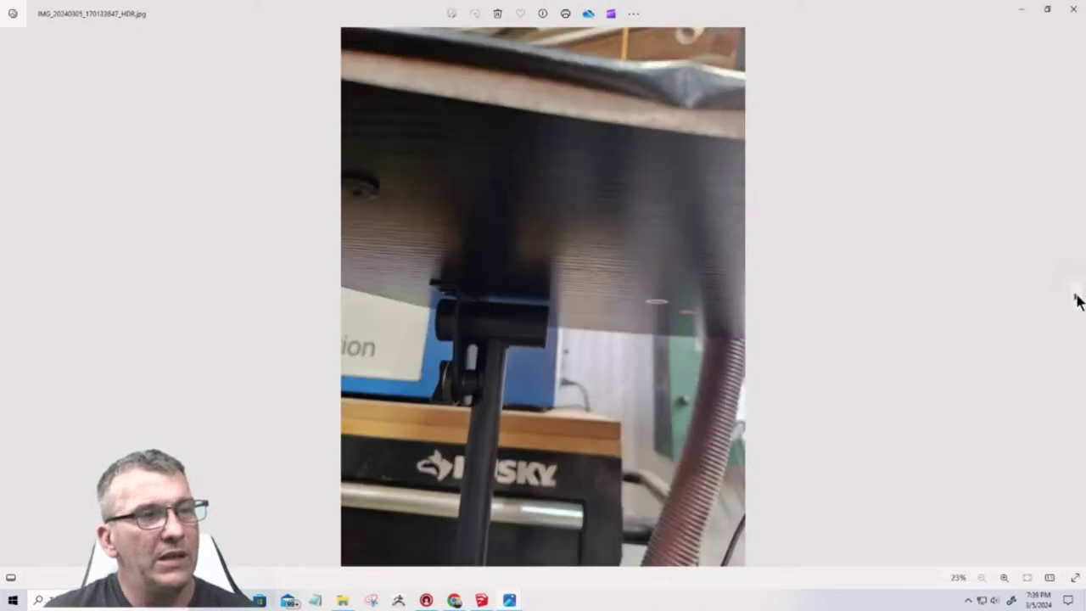
pyautogui.click(1075, 299)
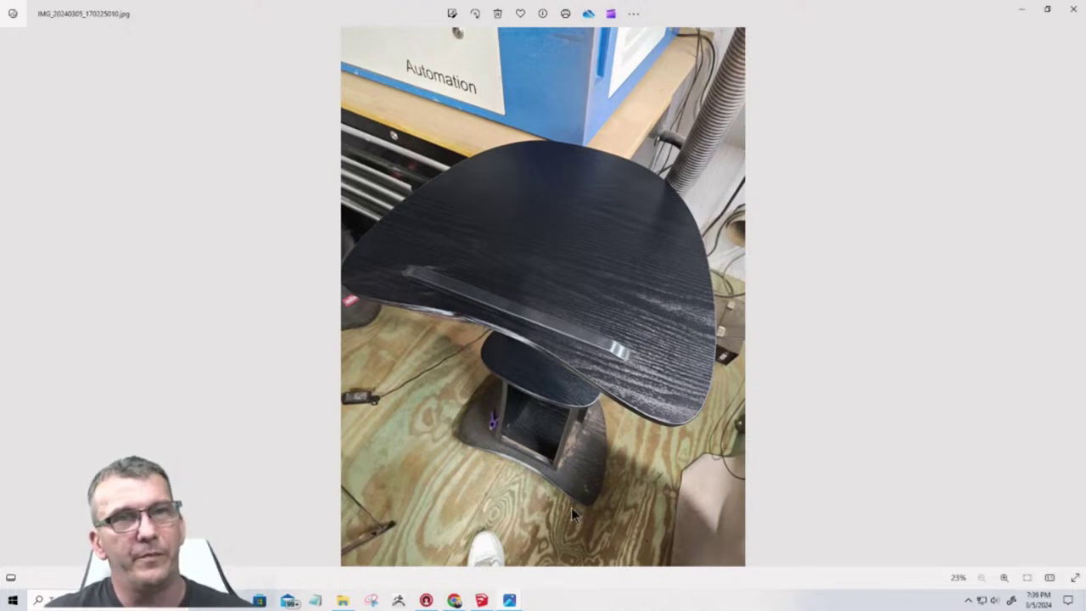
pyautogui.click(1076, 299)
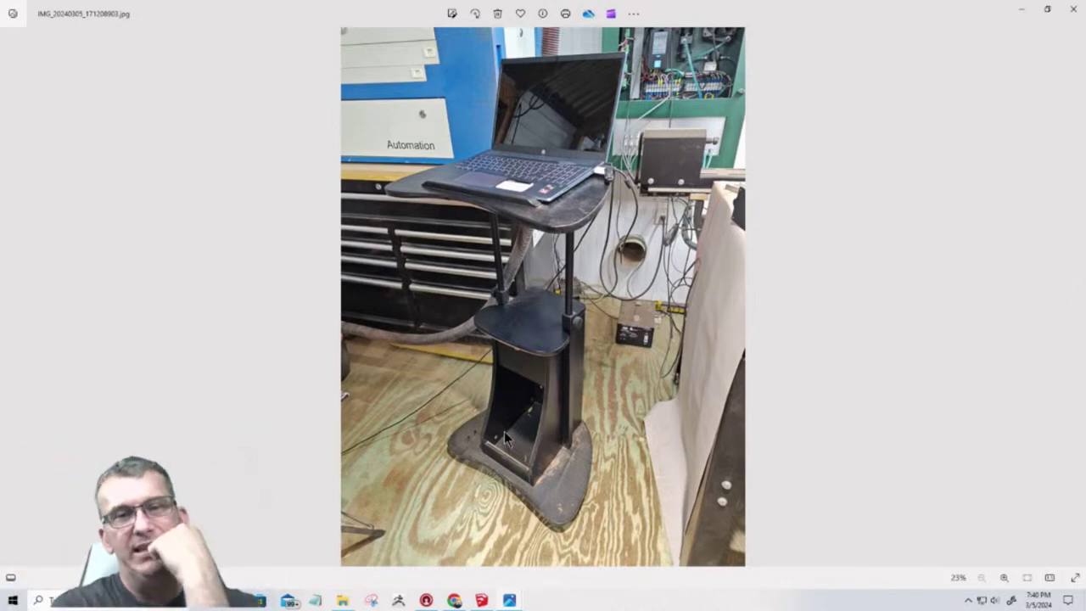
# Zoom into the laptop-on-stand photo and back out again
pyautogui.scroll(3, 527, 295)
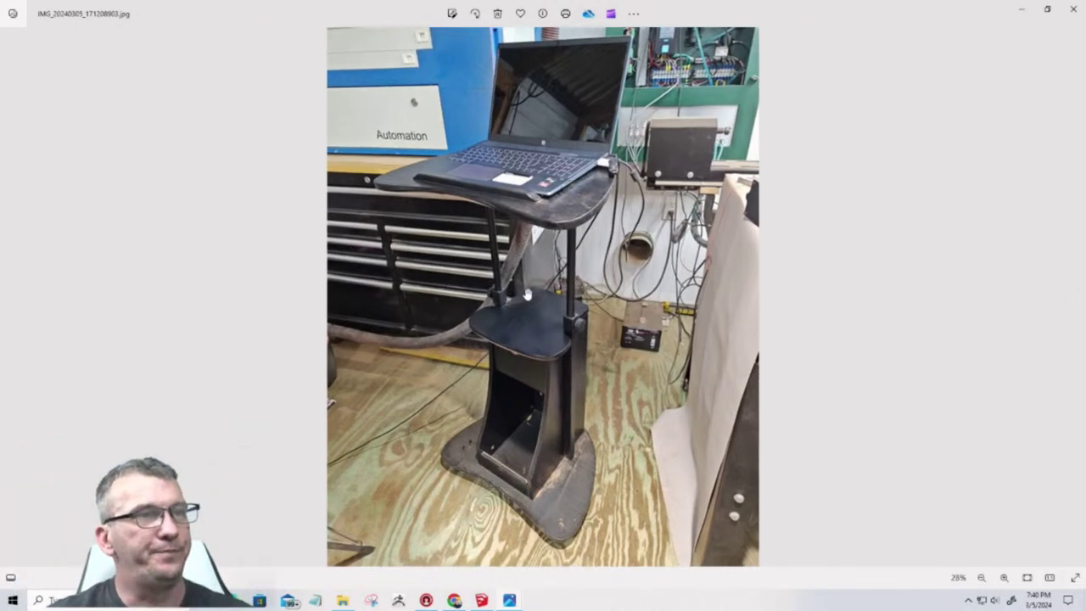
pyautogui.scroll(-3, 527, 294)
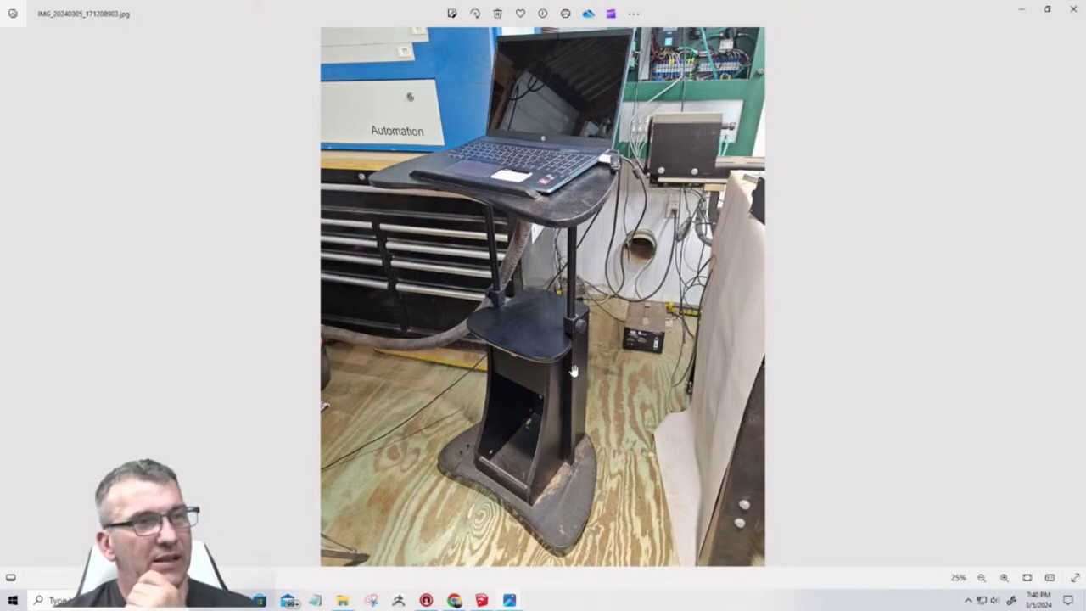
# Step back five photos to IMG_20240305_170124856.jpg, the underside bracket and knobs close-up
pyautogui.click(10, 293)
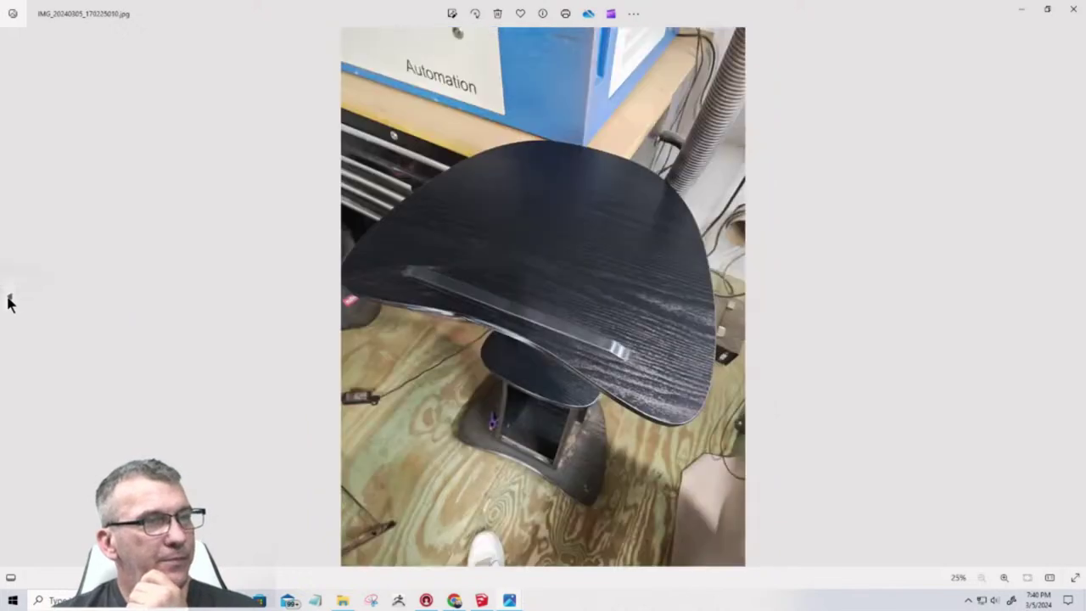
pyautogui.click(10, 301)
pyautogui.click(10, 301)
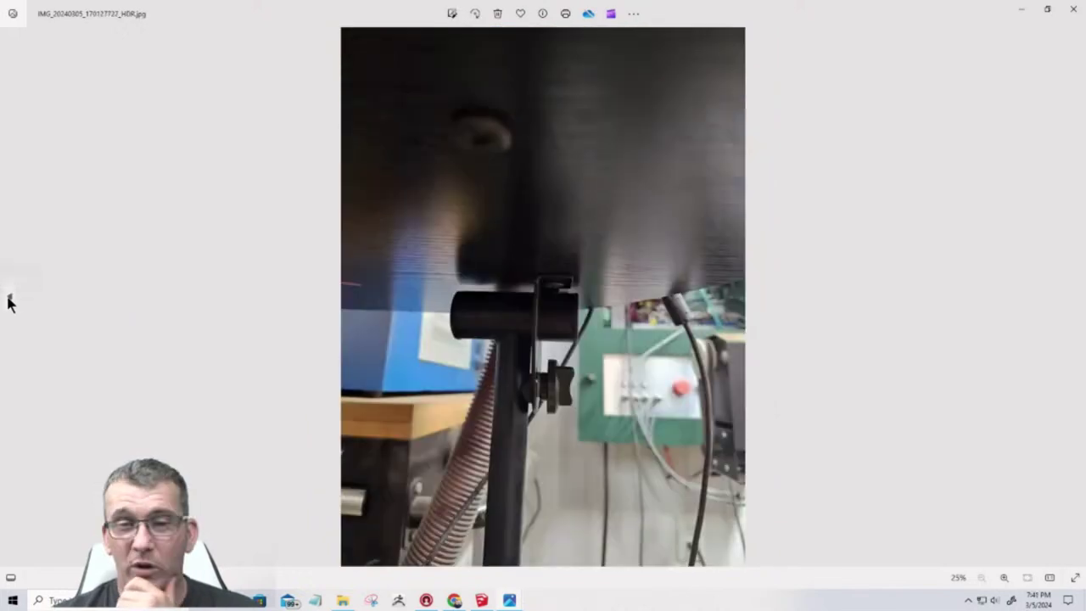
pyautogui.click(10, 301)
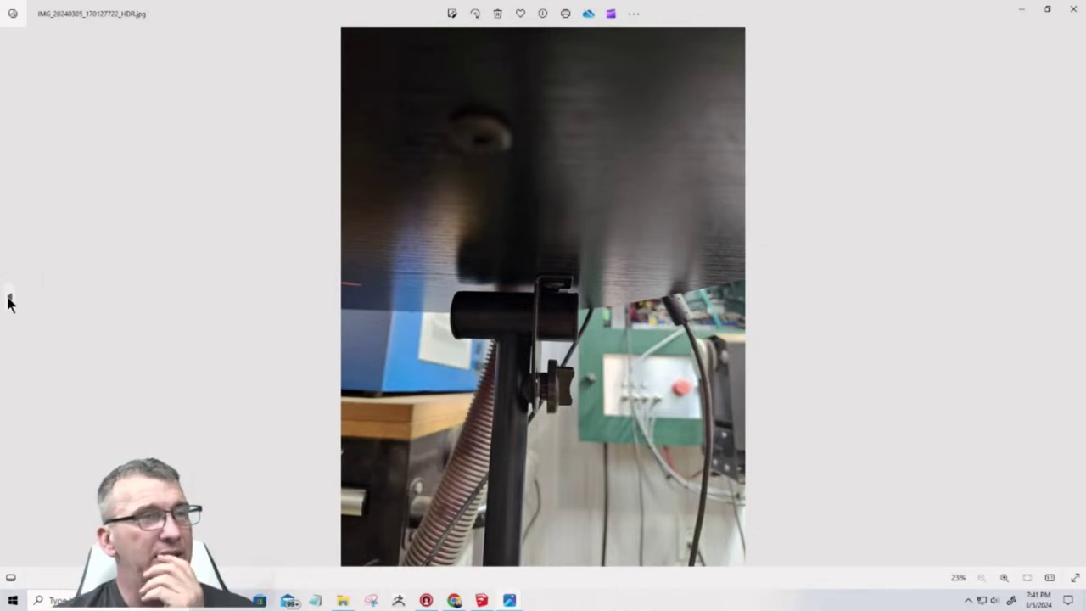
pyautogui.click(10, 302)
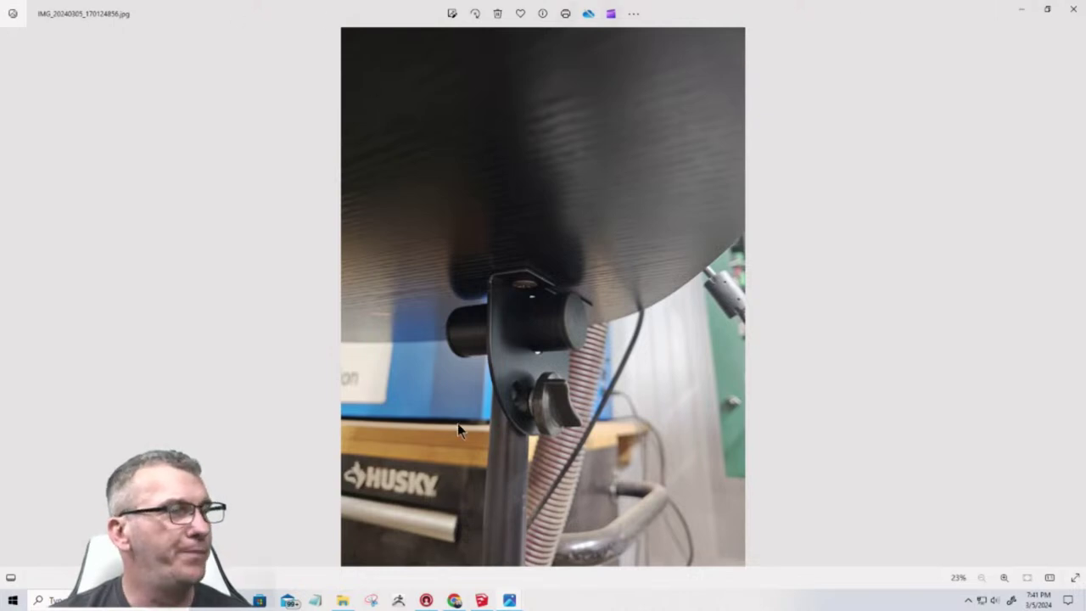
# Switch to the empty Untitled SketchUp model and shift the view so the origin sits lower left
pyautogui.click(481, 601)
pyautogui.moveTo(461, 332)
pyautogui.mouseDown(button='middle')
pyautogui.moveTo(433, 407)
pyautogui.moveTo(442, 402)
pyautogui.mouseUp(button='middle')
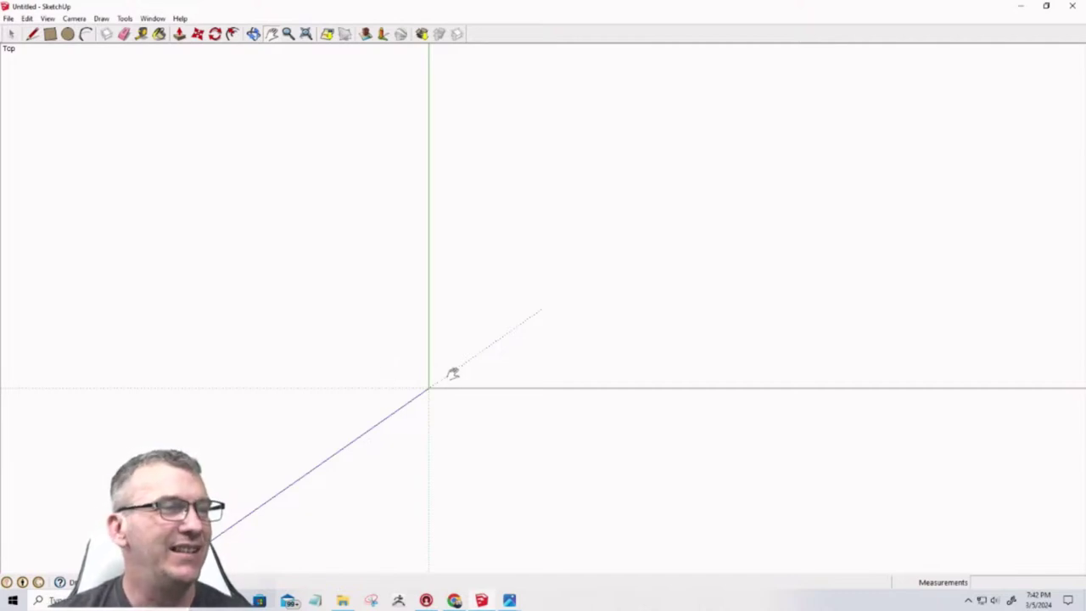
pyautogui.moveTo(543, 398)
pyautogui.mouseDown()
pyautogui.moveTo(563, 410)
pyautogui.moveTo(413, 416)
pyautogui.moveTo(508, 295)
pyautogui.moveTo(446, 348)
pyautogui.moveTo(444, 340)
pyautogui.mouseUp()
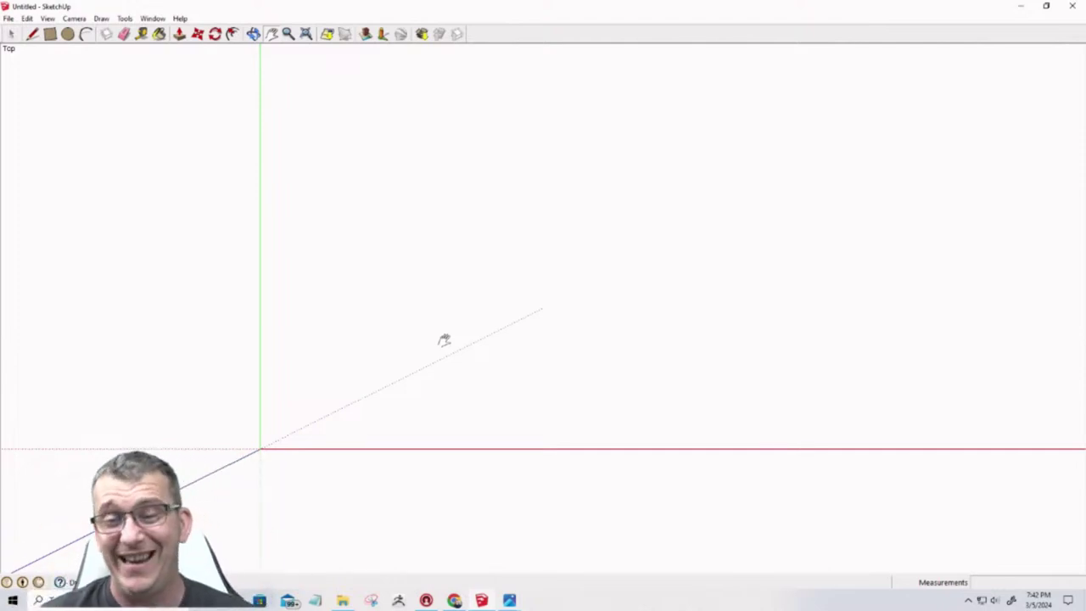
# Orbit out of Top view and place a rectangle's first corner near the origin
pyautogui.click(51, 34)
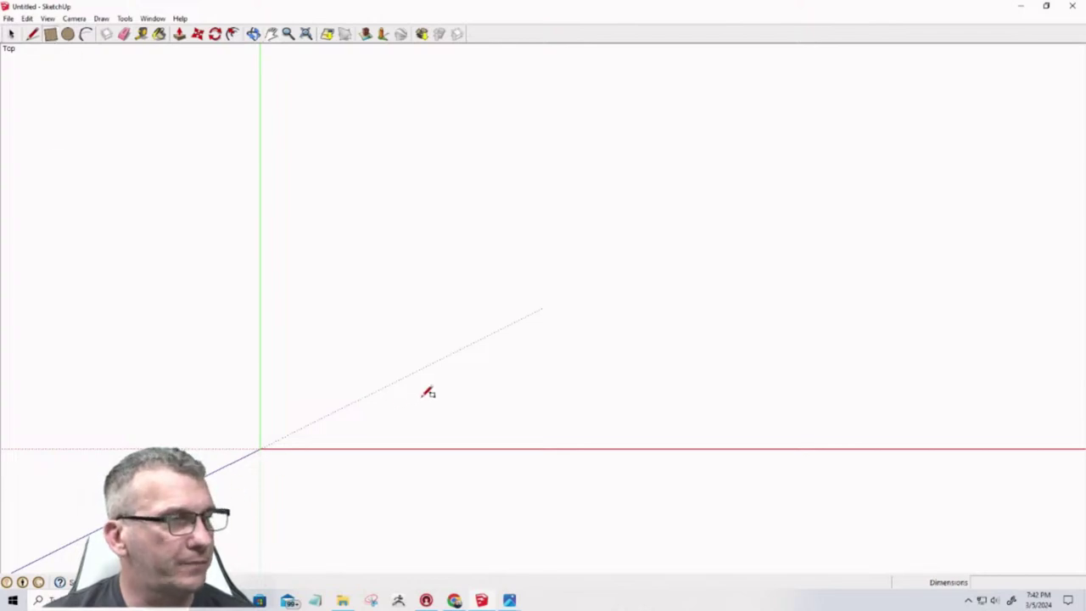
pyautogui.moveTo(422, 434)
pyautogui.mouseDown(button='middle')
pyautogui.moveTo(345, 517)
pyautogui.moveTo(439, 453)
pyautogui.moveTo(401, 552)
pyautogui.moveTo(399, 531)
pyautogui.moveTo(443, 531)
pyautogui.moveTo(412, 546)
pyautogui.moveTo(425, 546)
pyautogui.mouseUp(button='middle')
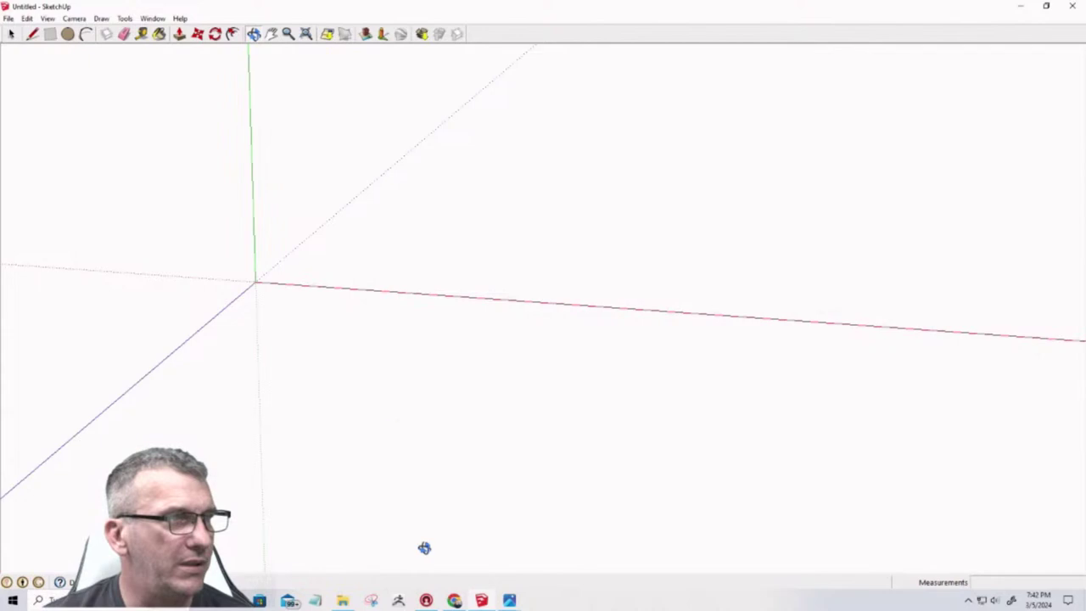
pyautogui.click(339, 224)
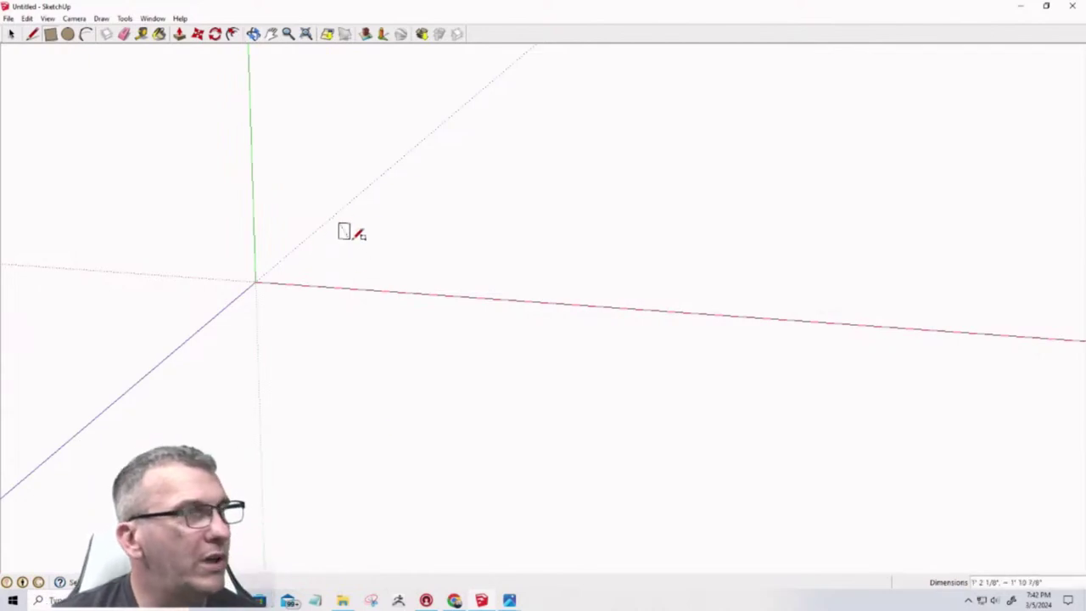
# Set the rectangle's opposite corner to form the face, then enter 12 in the Measurements box
pyautogui.click(383, 279)
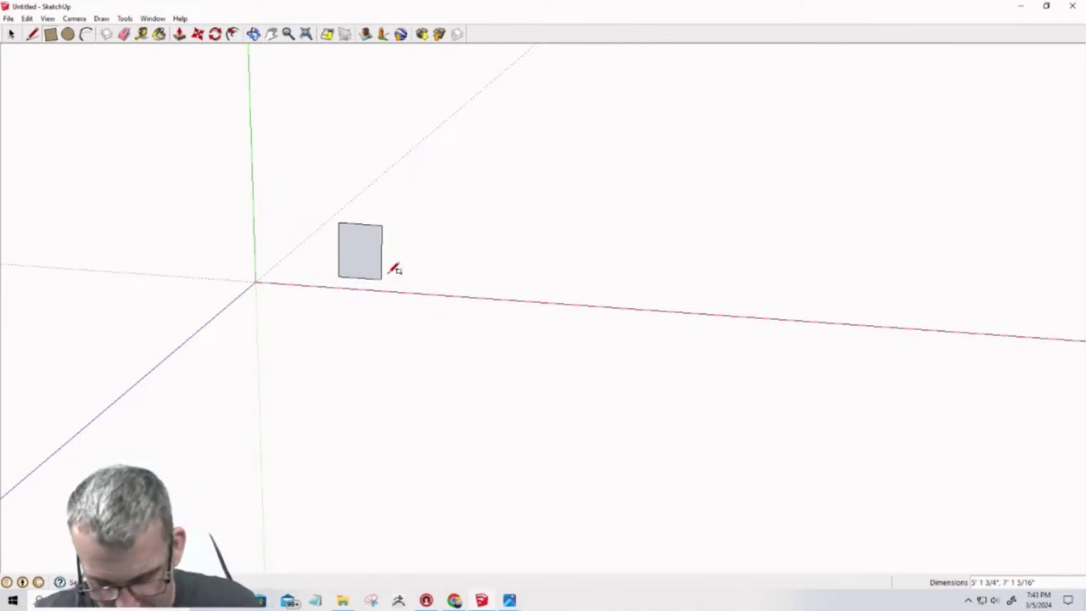
pyautogui.write('12.75,21')
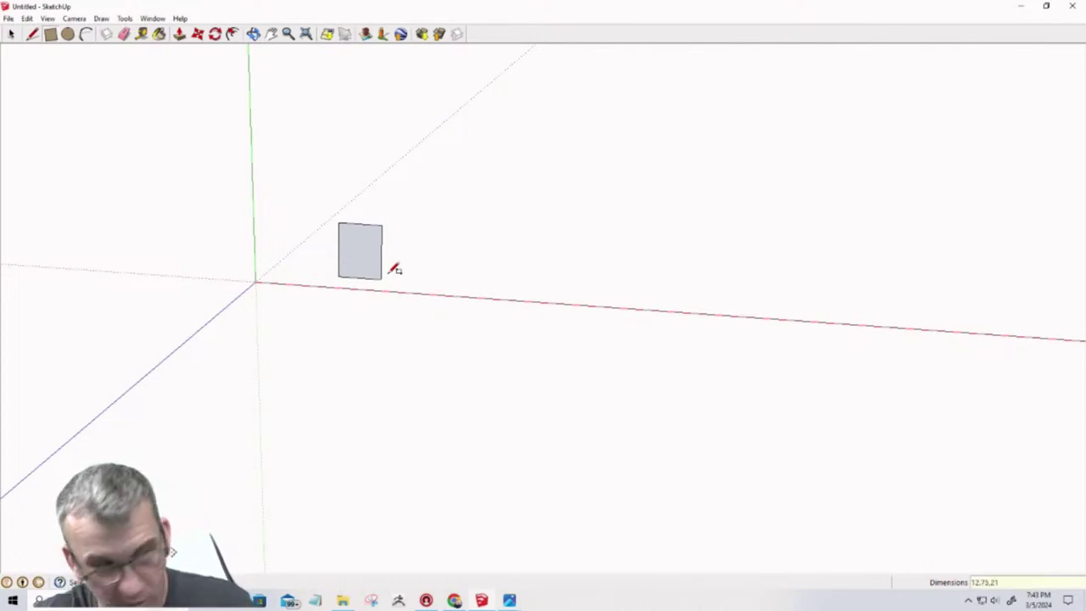
pyautogui.press('Return')
pyautogui.scroll(6, 328, 216)
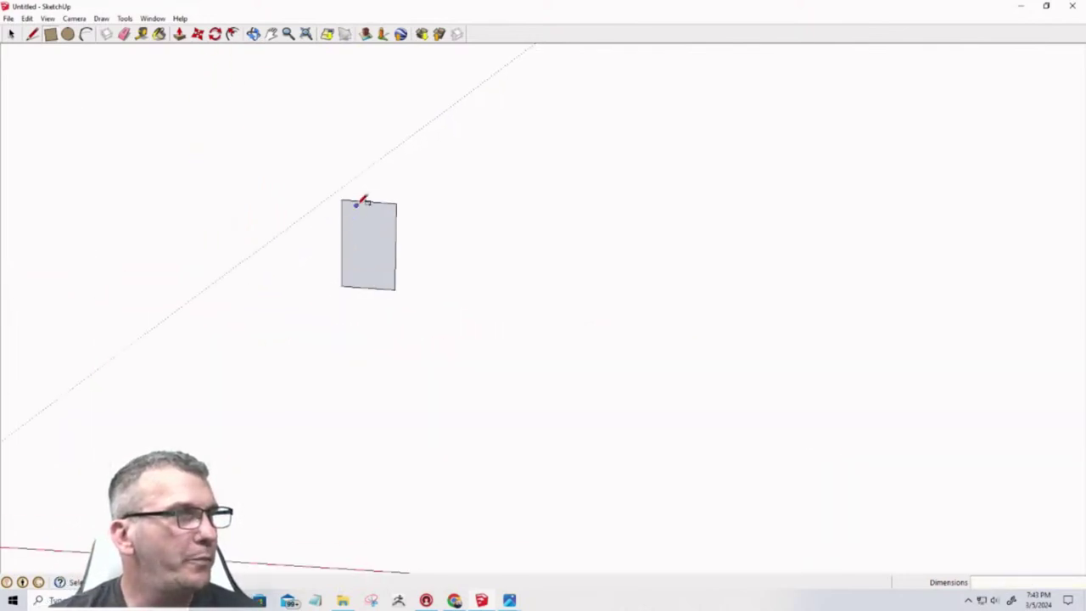
# Zoom and orbit to look down on the flat rectangular face from above
pyautogui.scroll(2, 363, 202)
pyautogui.moveTo(386, 362); pyautogui.dragTo(416, 9, button='middle')
pyautogui.moveTo(492, 517); pyautogui.dragTo(431, 390, button='middle')
# Push the grey rectangle up into a 0.75" (3/4") thick slab and orbit to view it
pyautogui.press('r')
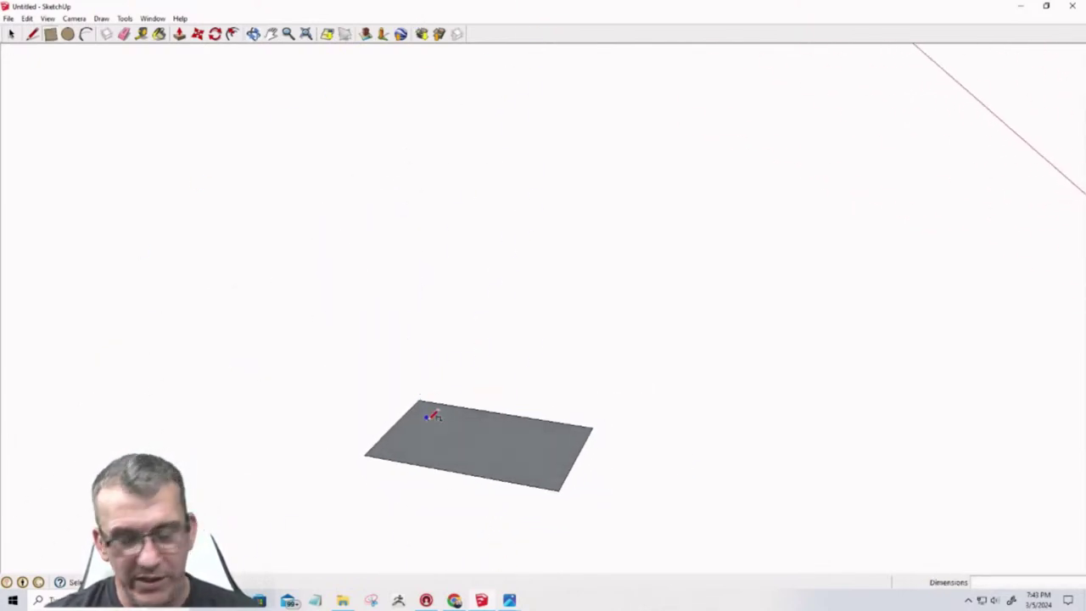
pyautogui.press('p')
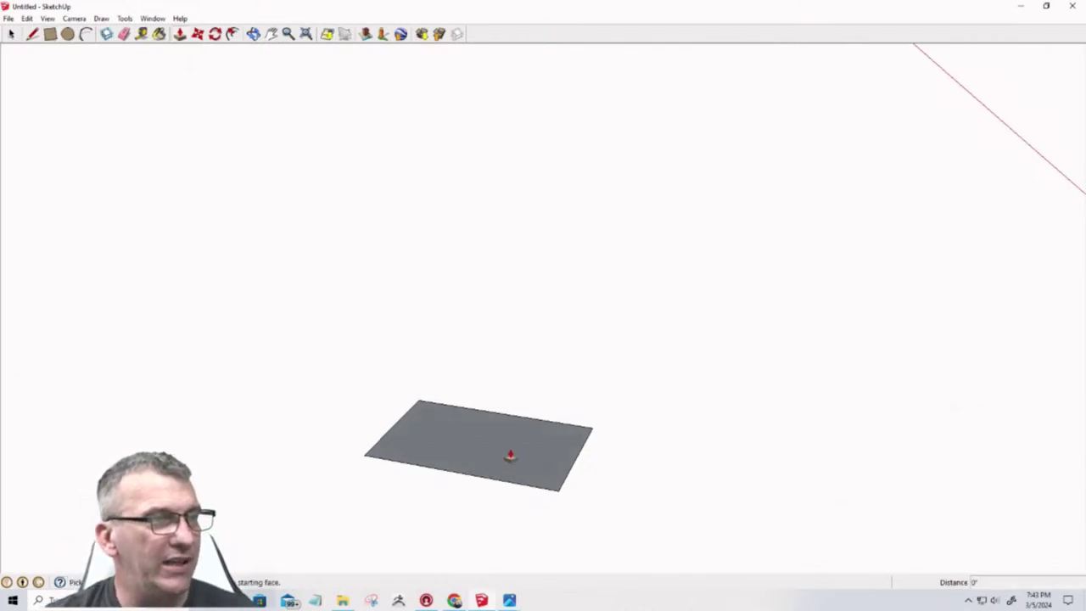
pyautogui.moveTo(508, 455); pyautogui.dragTo(515, 417)
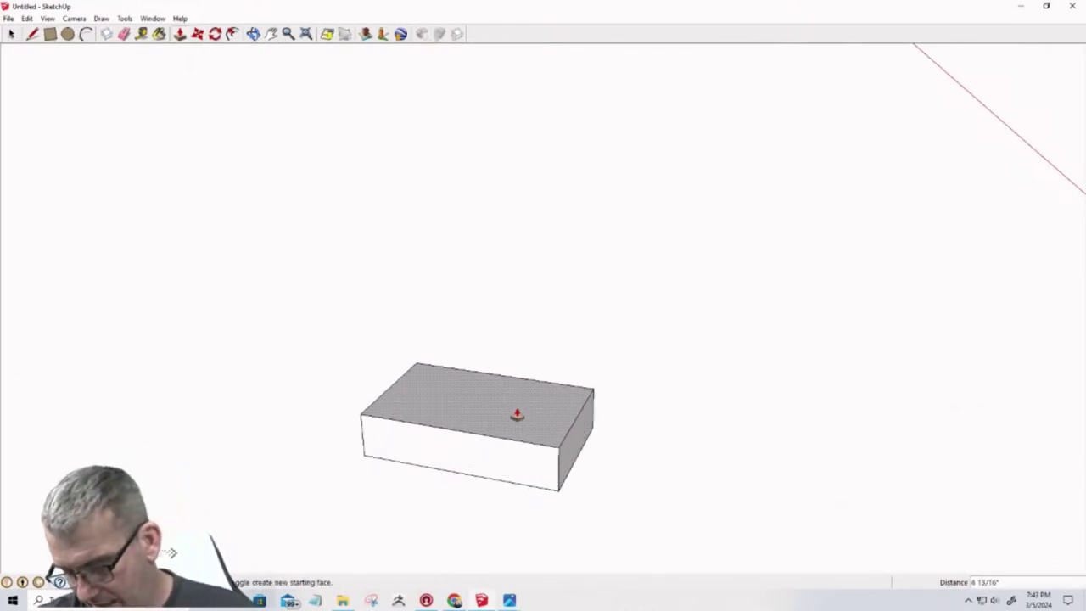
pyautogui.write('75')
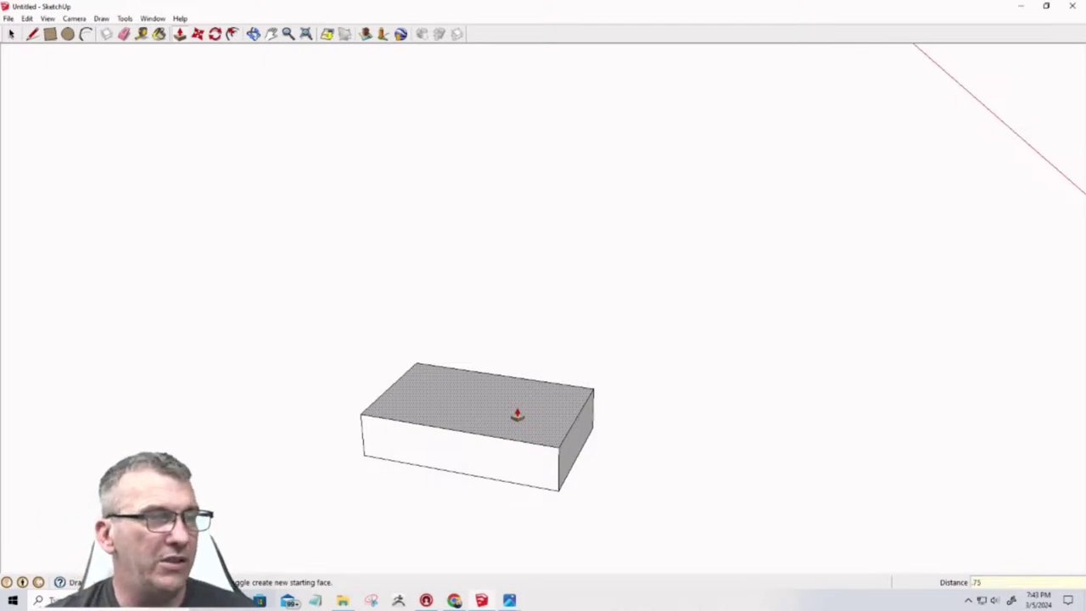
pyautogui.press('Return')
pyautogui.moveTo(517, 415); pyautogui.dragTo(65, 473, button='middle')
pyautogui.scroll(3, 506, 350)
pyautogui.scroll(-1, 505, 350)
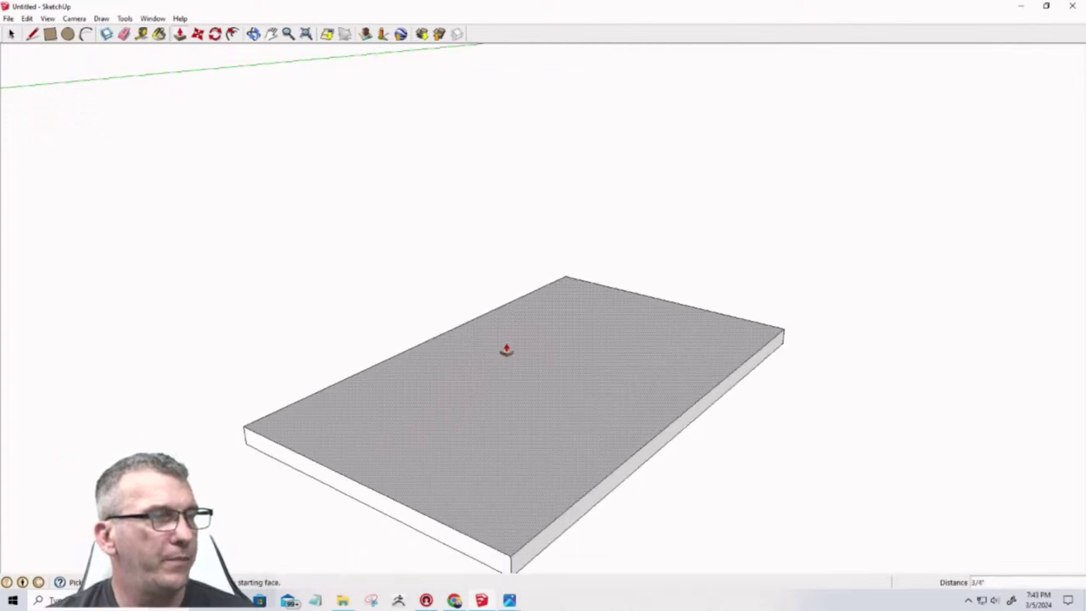
pyautogui.moveTo(504, 347); pyautogui.dragTo(560, 390, button='middle')
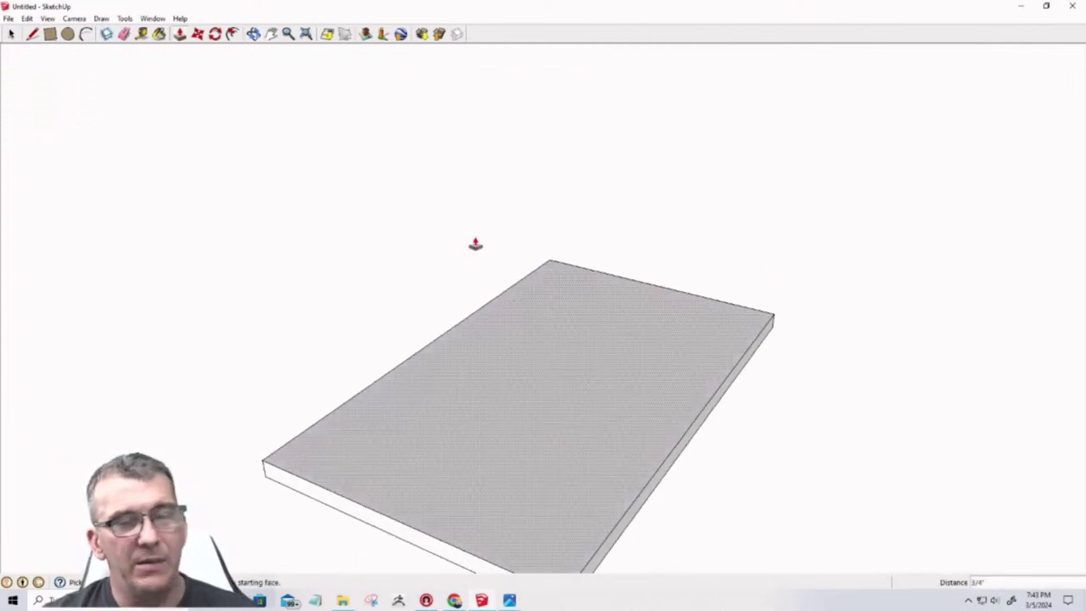
pyautogui.scroll(-1, 512, 373)
pyautogui.moveTo(491, 421); pyautogui.dragTo(518, 507, button='middle')
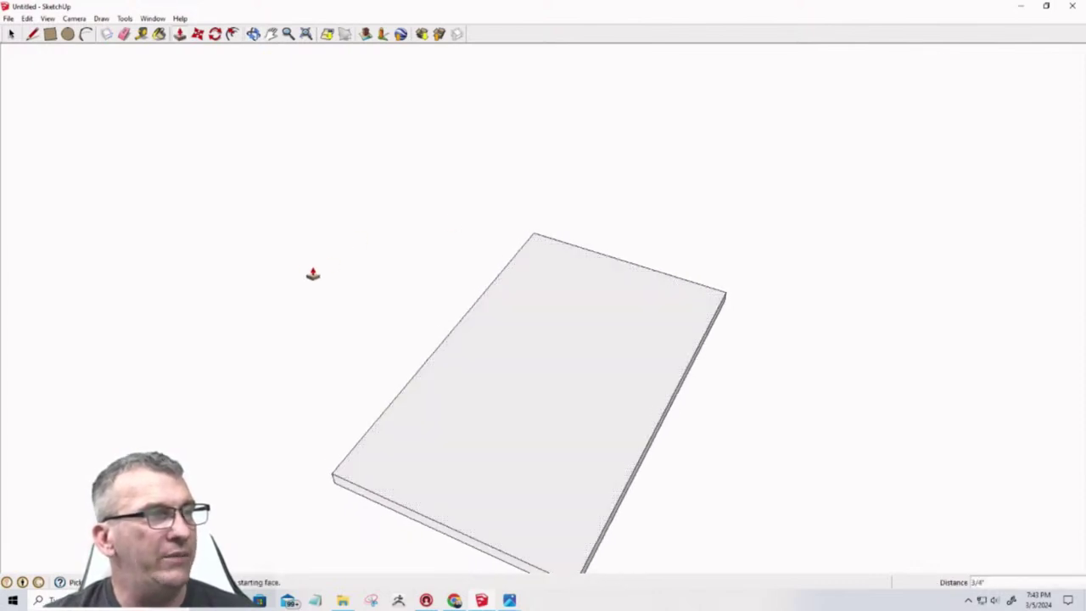
# Place Tape Measure guides 4" from the slab's front edge and 8" from its right edge
pyautogui.click(140, 38)
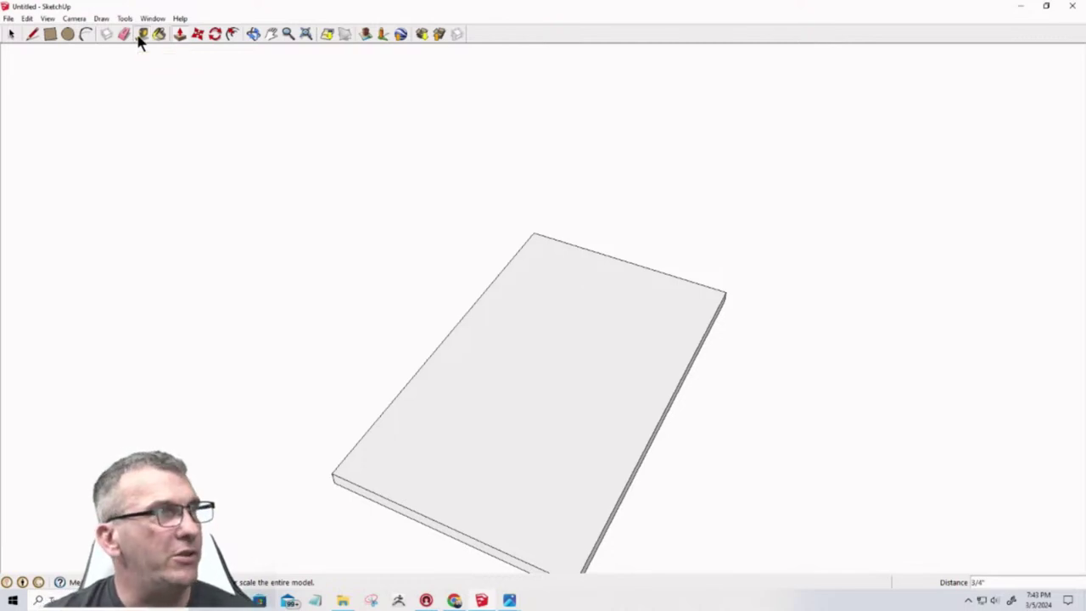
pyautogui.click(373, 490)
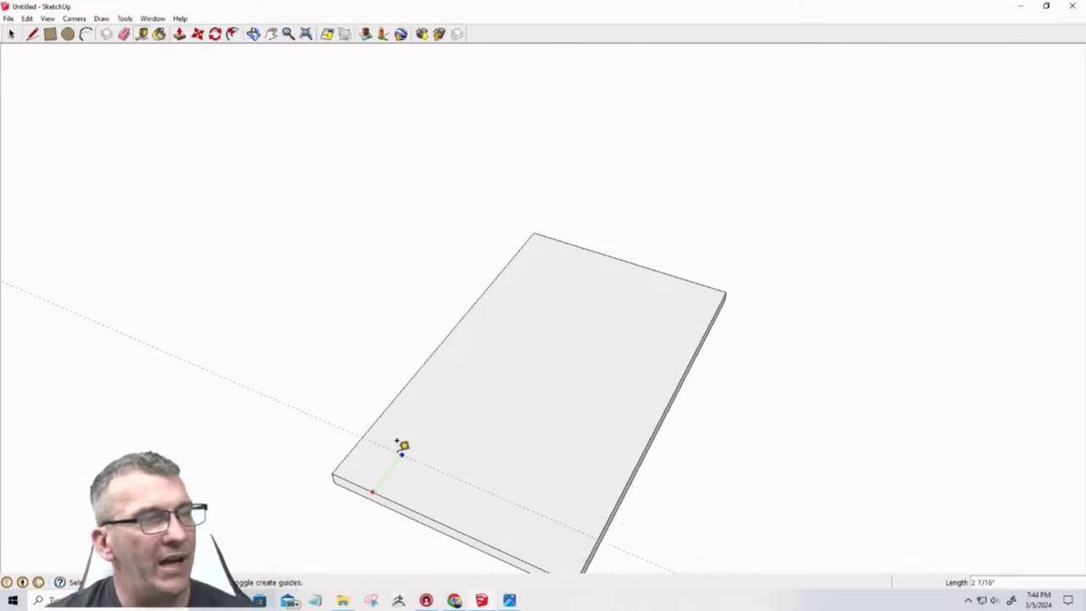
pyautogui.press('Return')
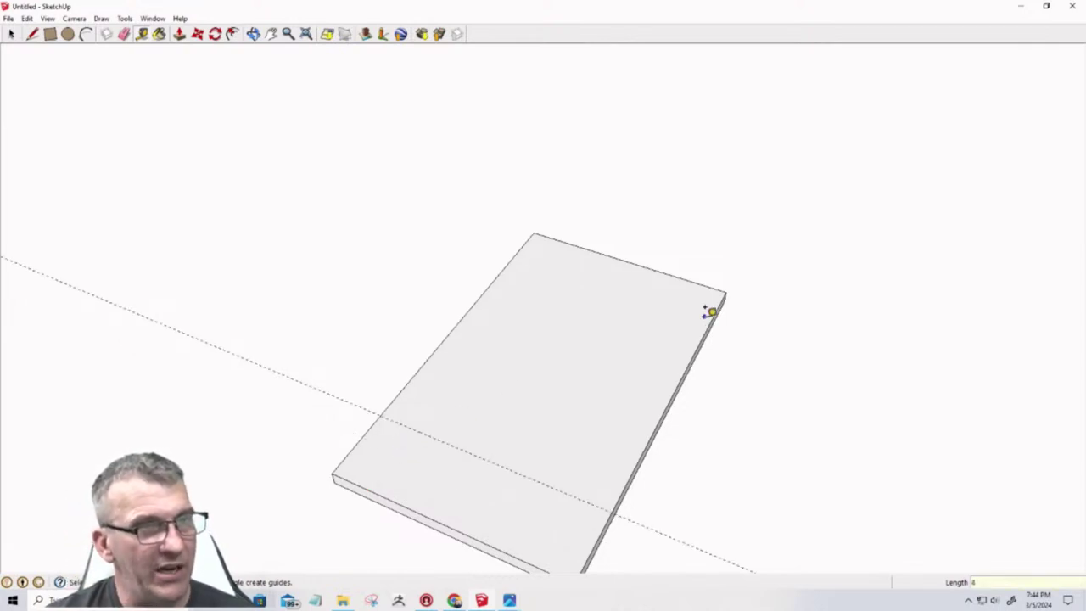
pyautogui.click(706, 330)
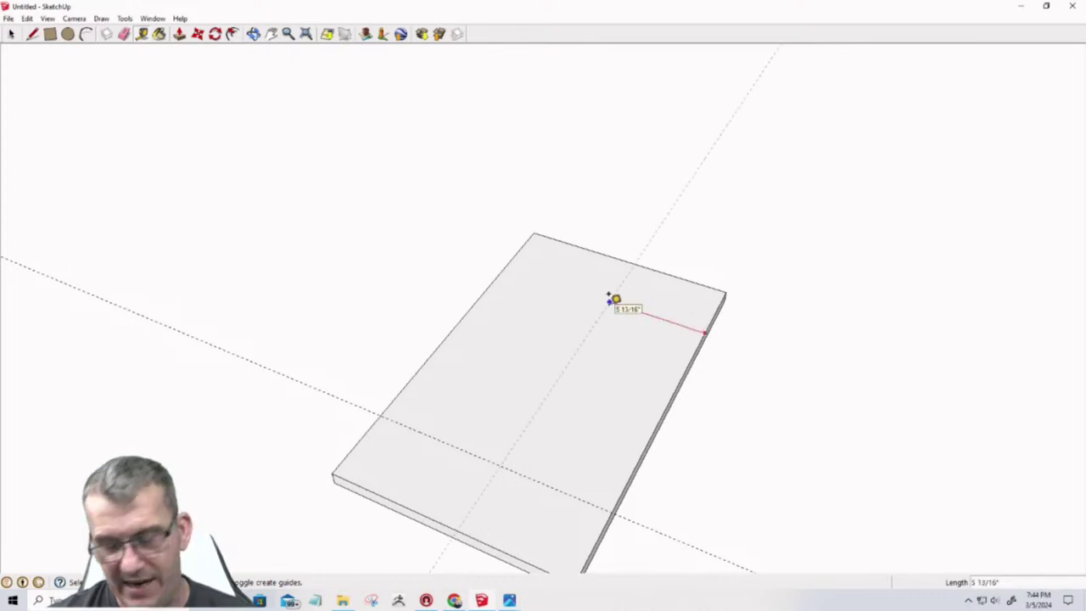
pyautogui.press('Return')
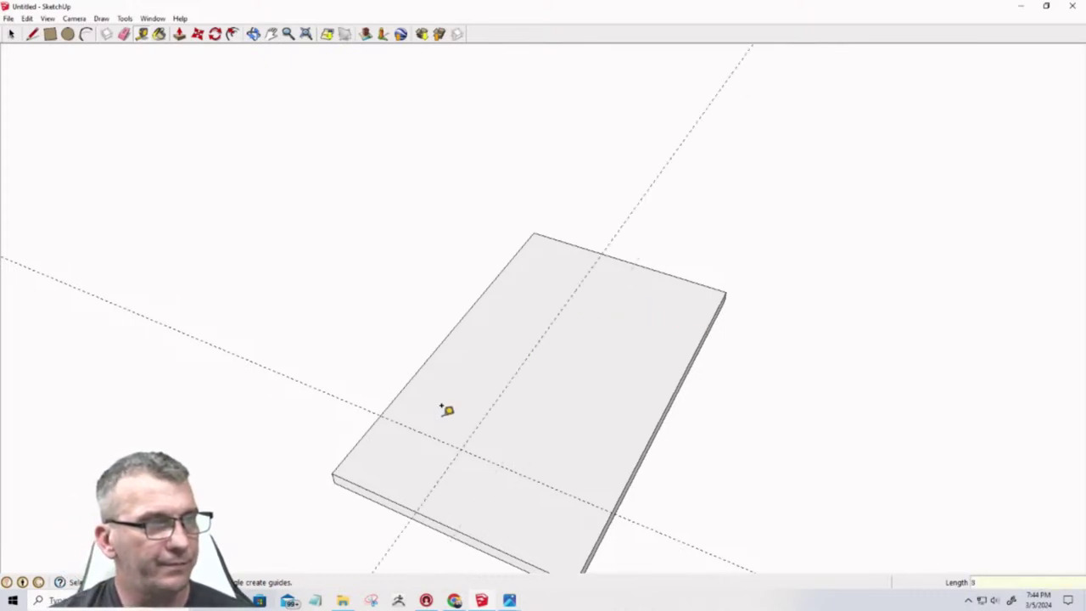
pyautogui.moveTo(431, 443); pyautogui.dragTo(444, 539, button='middle')
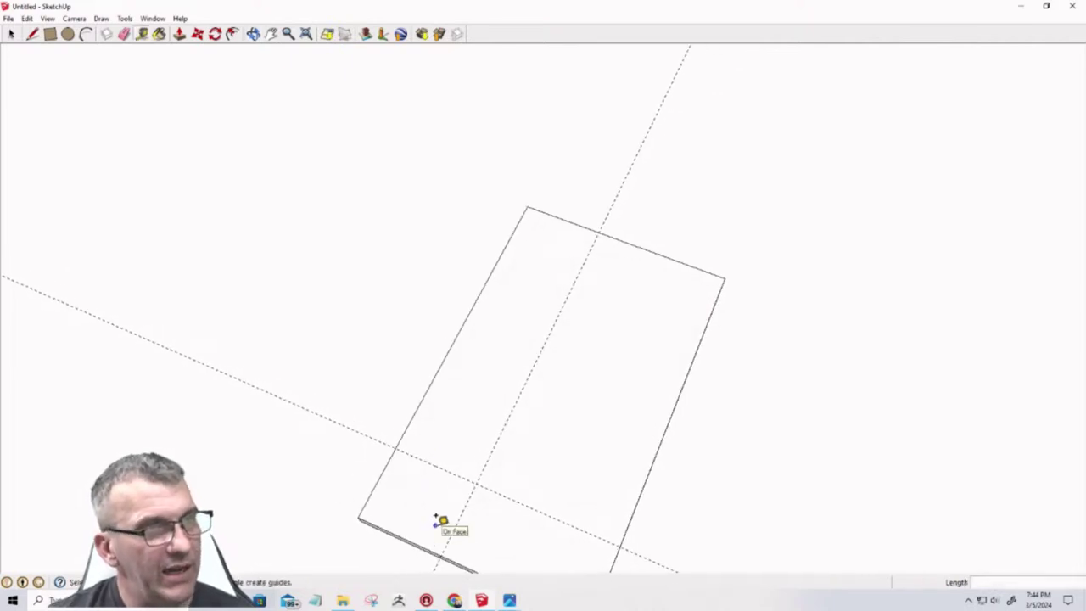
# Draw a 2"-bulge arc from the left-edge guide intersection to the top-edge guide point
pyautogui.click(85, 34)
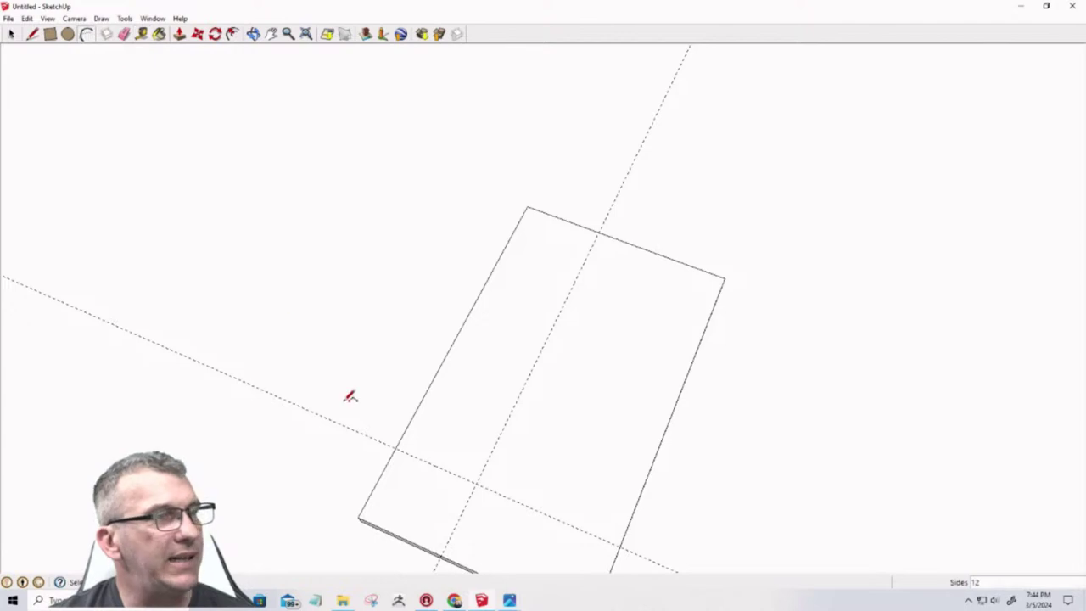
pyautogui.click(396, 446)
pyautogui.click(600, 232)
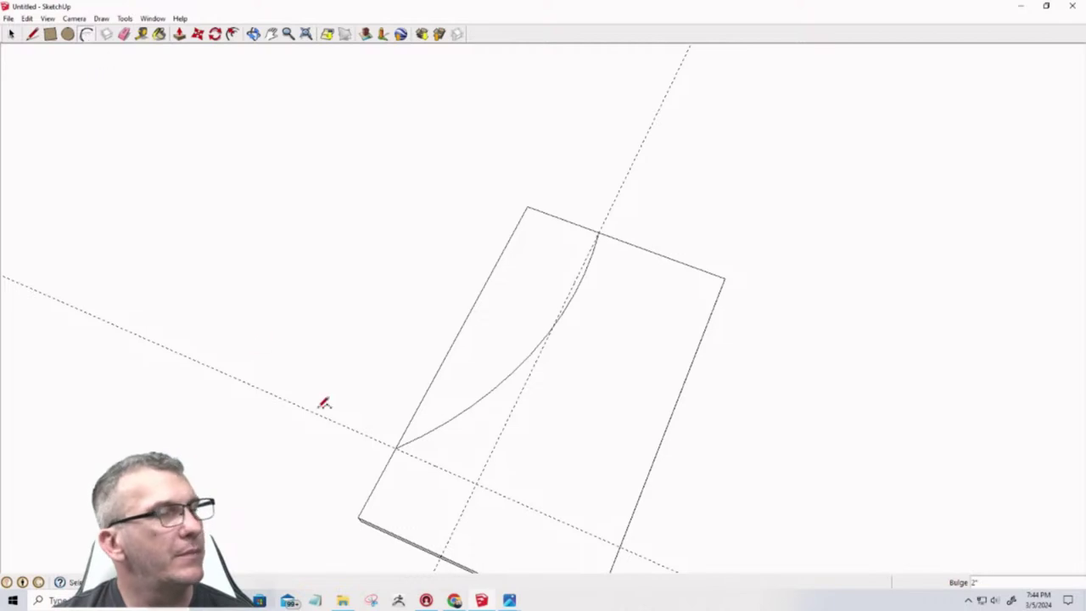
pyautogui.moveTo(448, 446); pyautogui.dragTo(574, 511, button='middle')
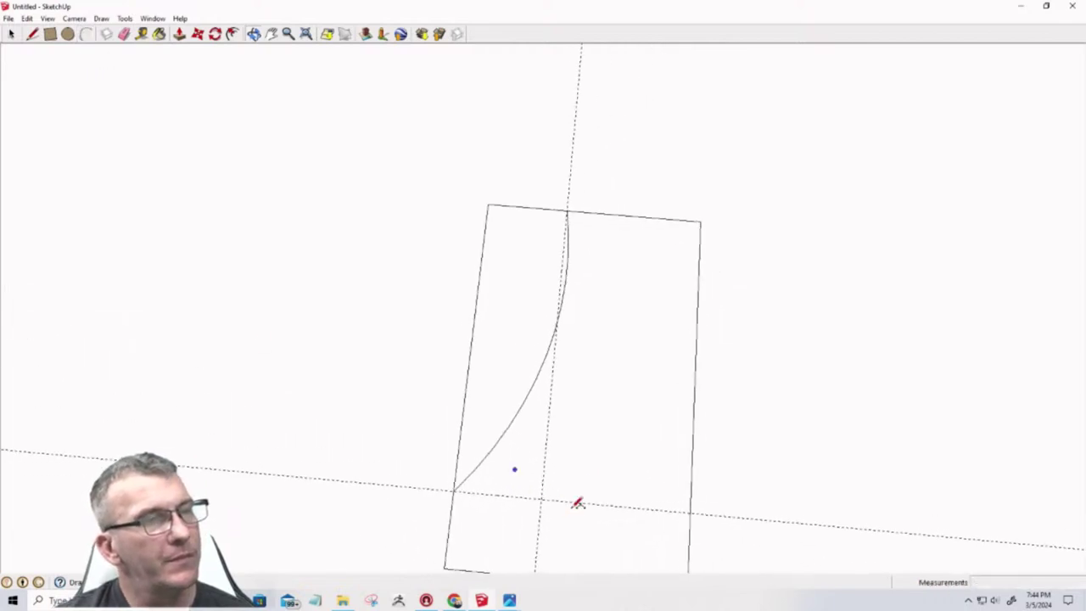
# Delete the vertical guide line and close the strip left of the arc into a face
pyautogui.click(10, 35)
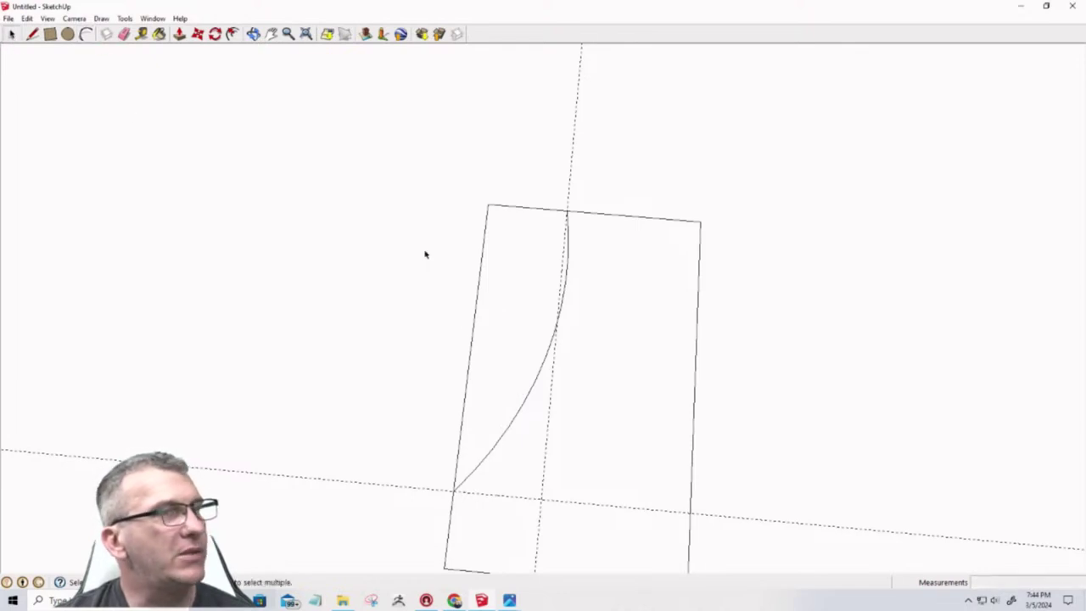
pyautogui.click(27, 19)
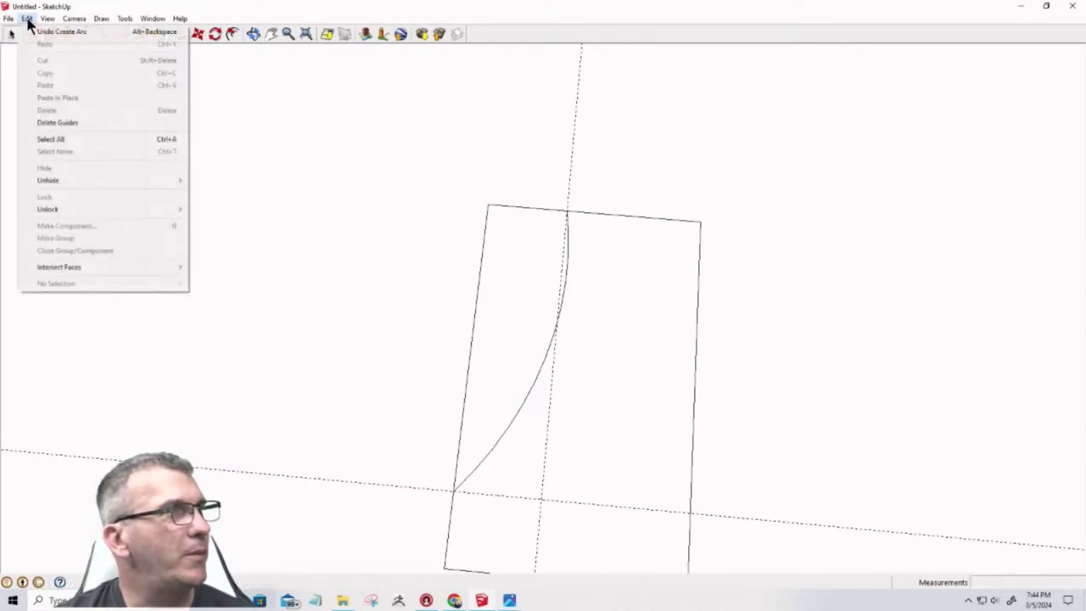
pyautogui.moveTo(48, 20)
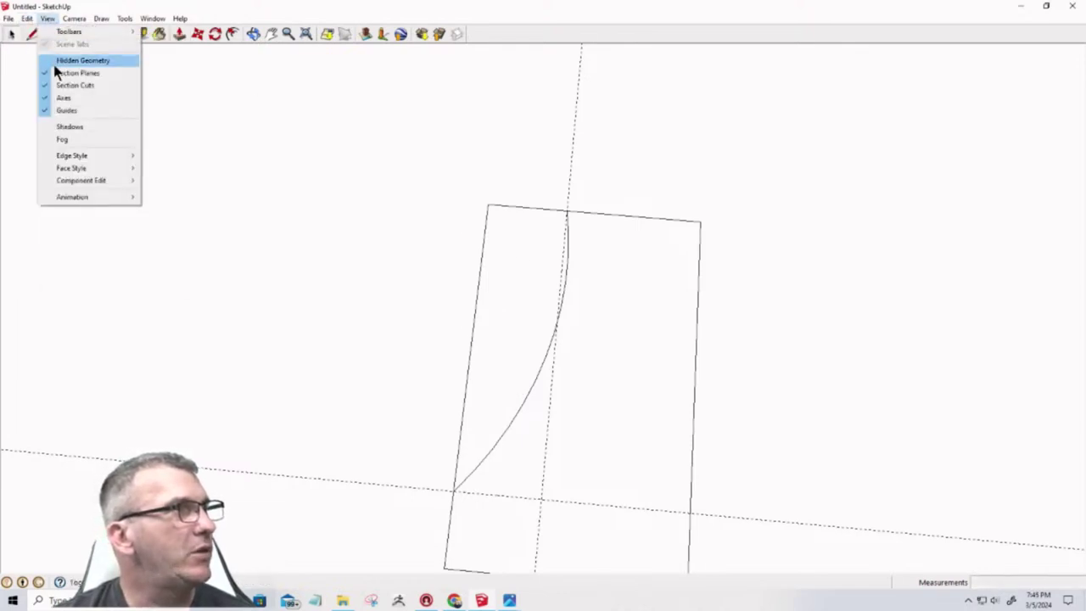
pyautogui.click(54, 97)
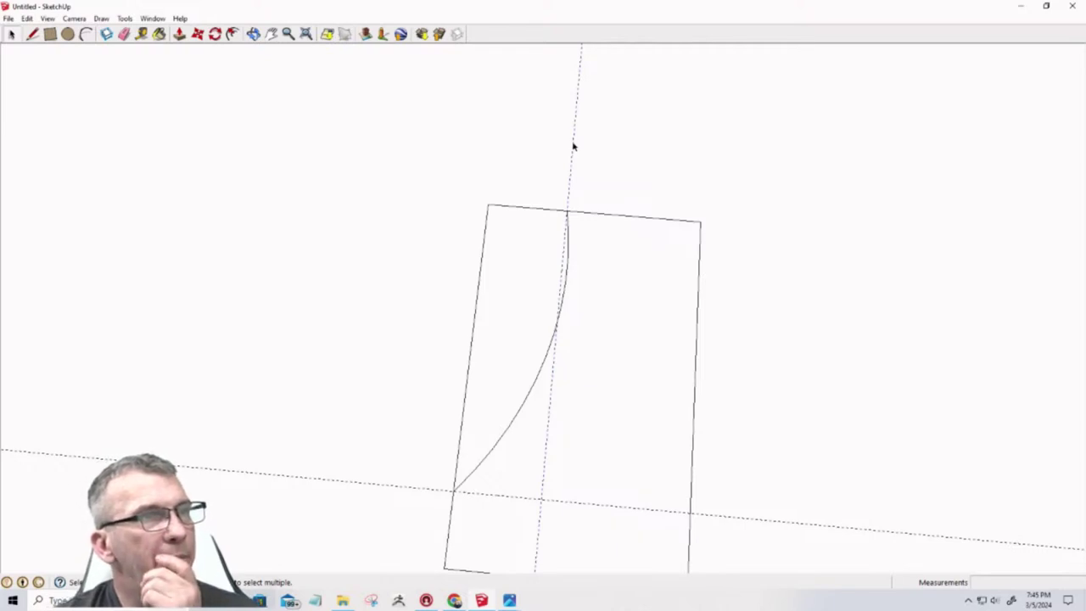
pyautogui.press('Delete')
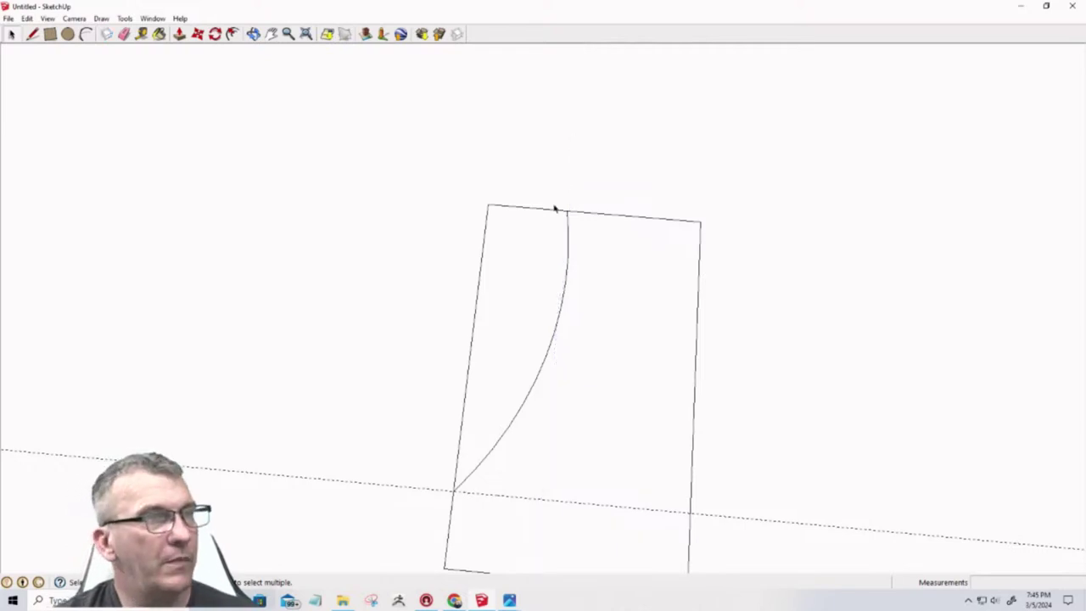
pyautogui.click(484, 244)
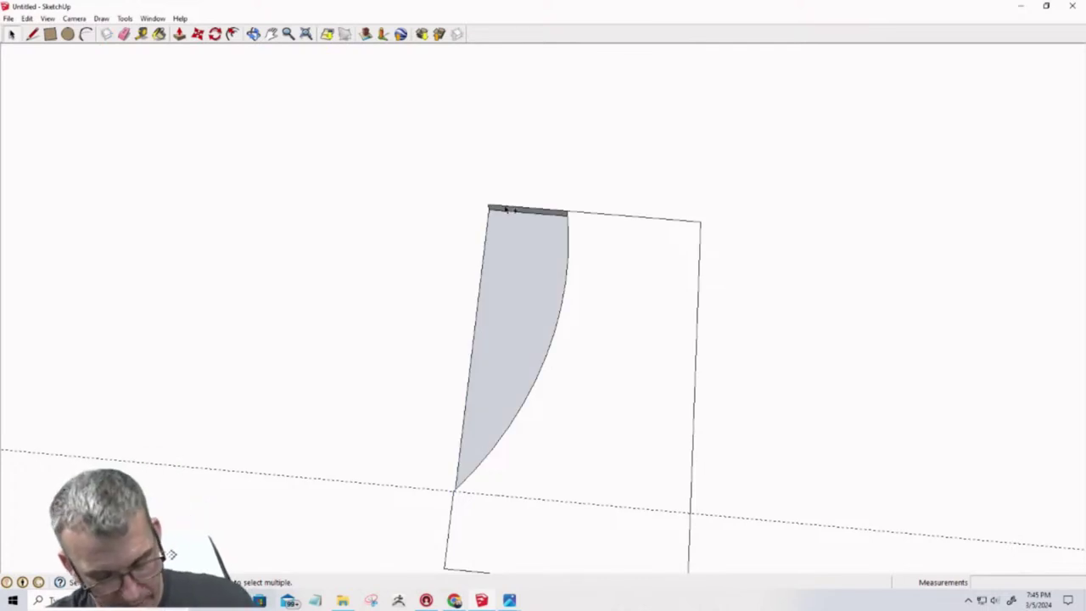
# Push the strip left of the arc 3/4" through the slab to cut it away
pyautogui.click(506, 210)
pyautogui.press('p')
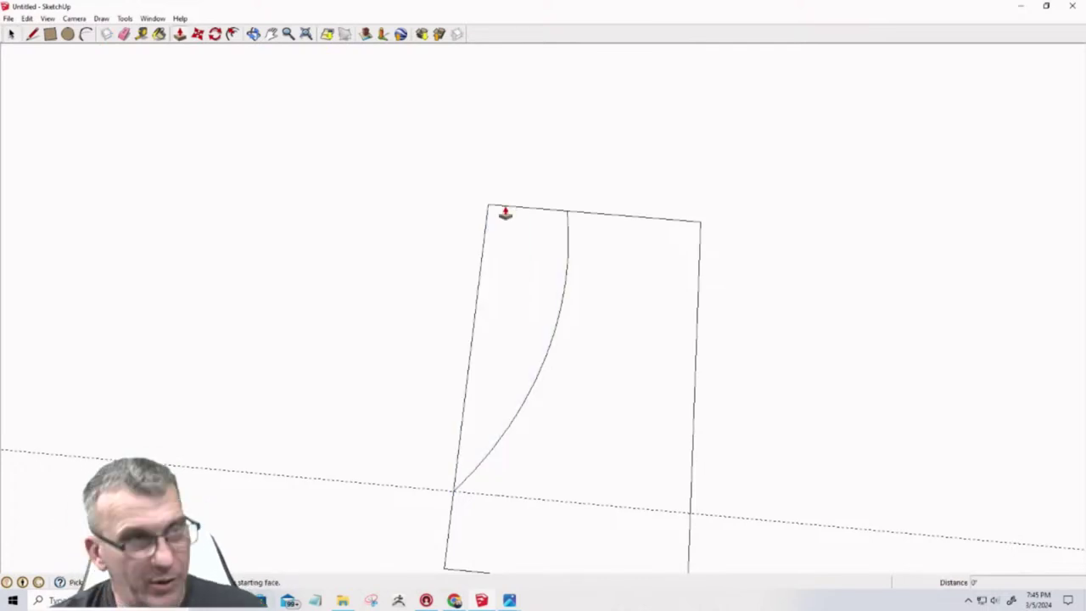
pyautogui.click(504, 257)
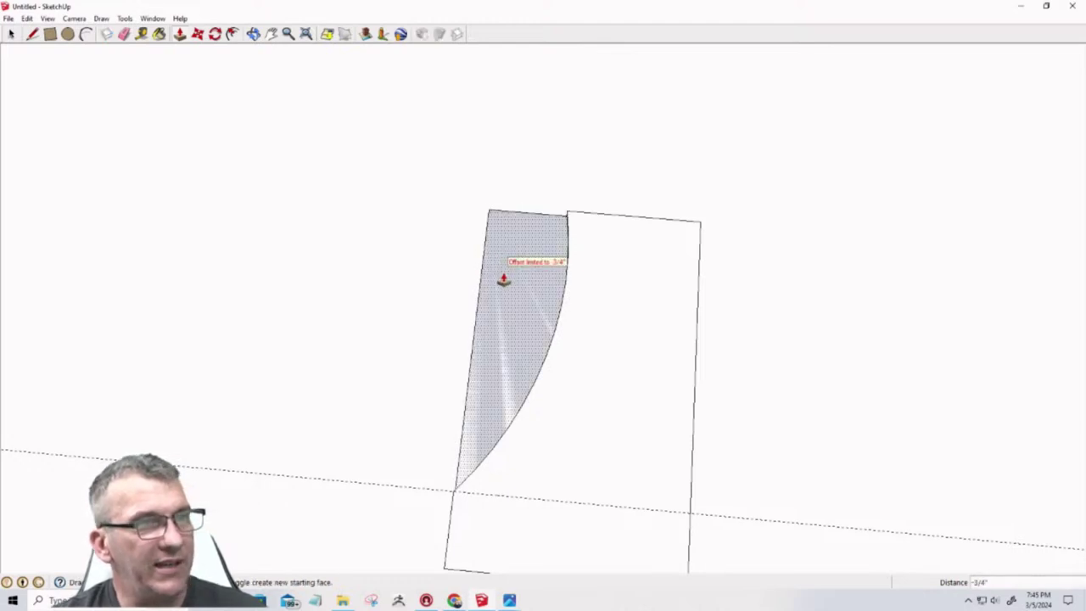
pyautogui.click(505, 279)
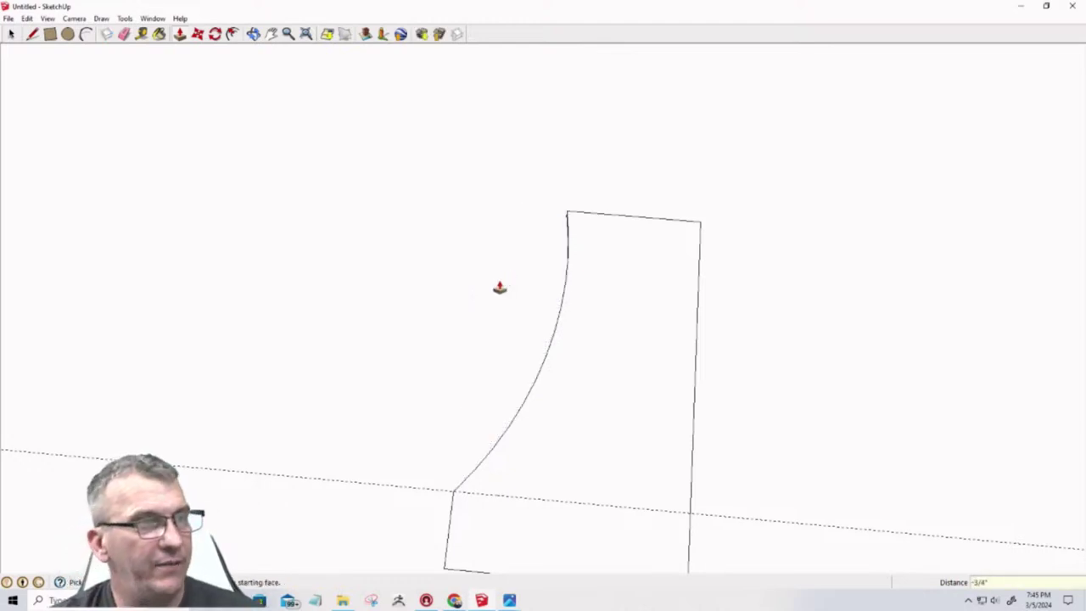
pyautogui.moveTo(499, 337); pyautogui.dragTo(514, 364, button='middle')
pyautogui.press('p')
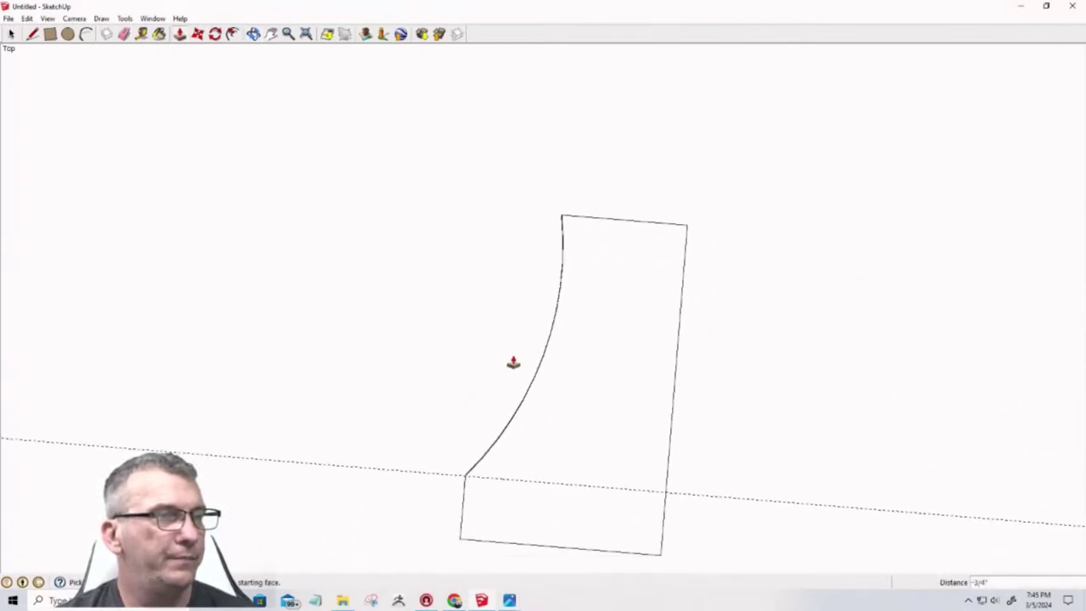
pyautogui.scroll(-2, 513, 363)
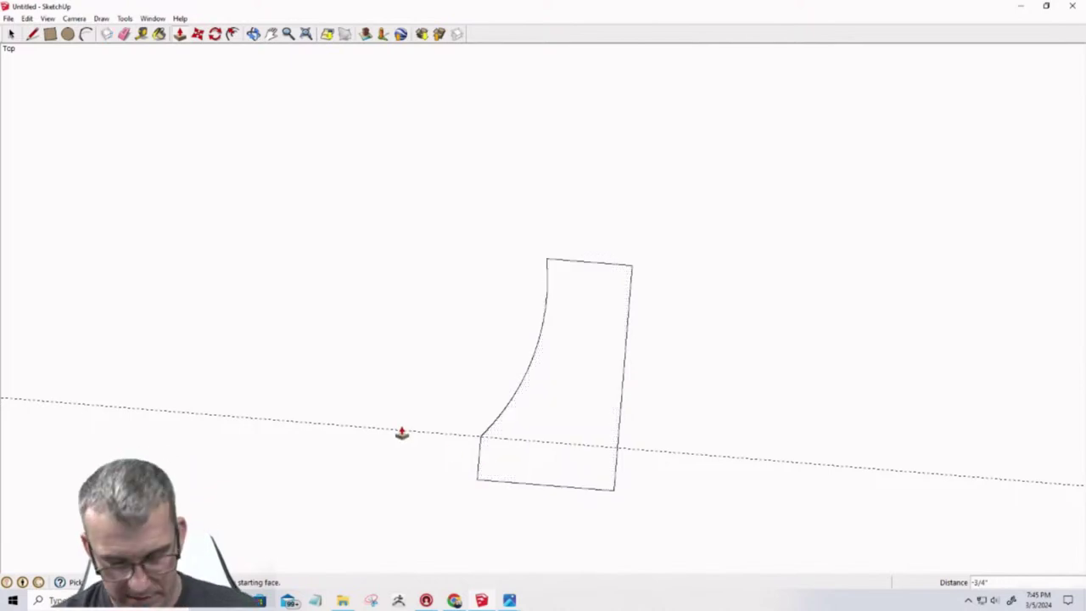
pyautogui.press('space')
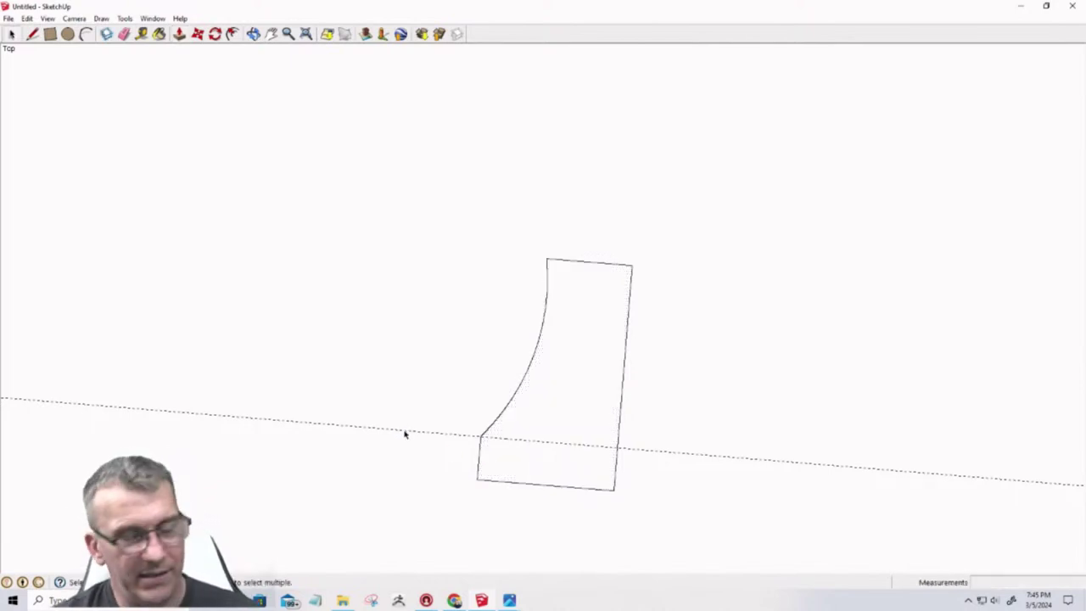
# Delete the last guide and turn the curved board into a component named 'Side'
pyautogui.press('Delete')
pyautogui.doubleClick(542, 430)
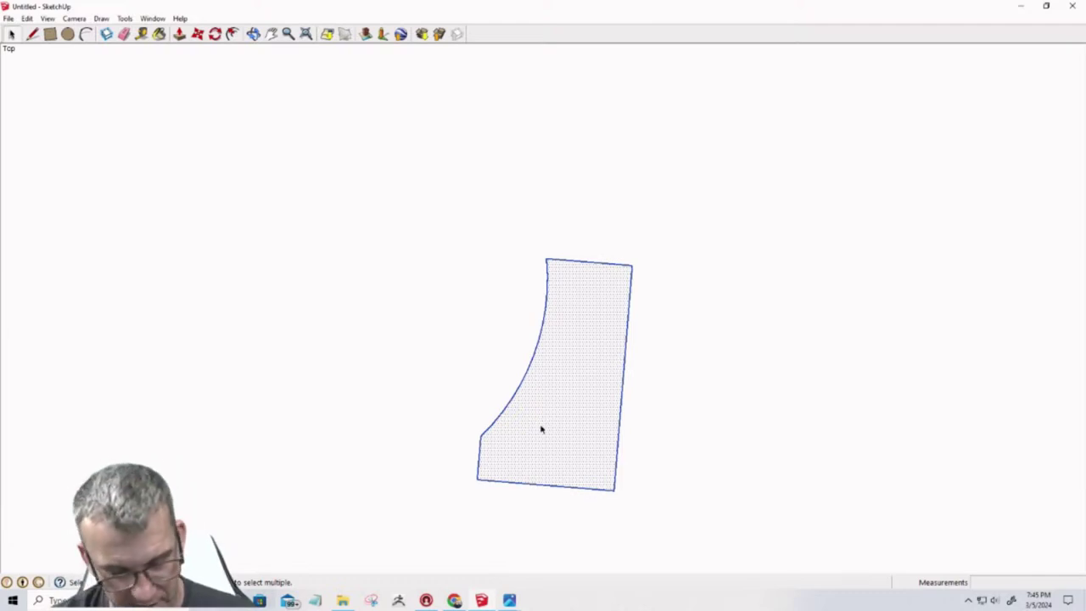
pyautogui.press('g')
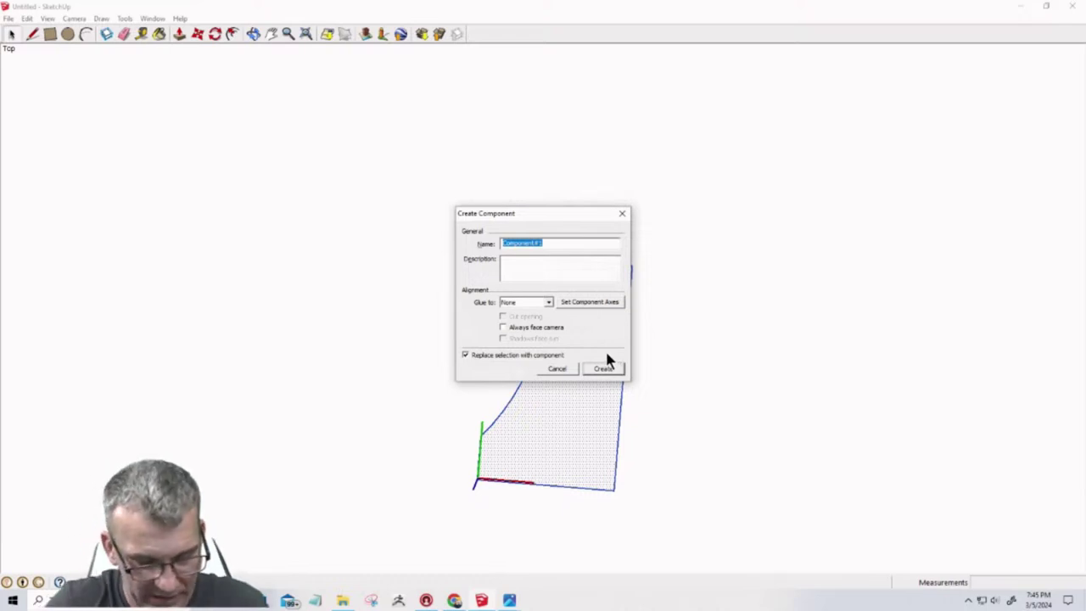
pyautogui.write('Side')
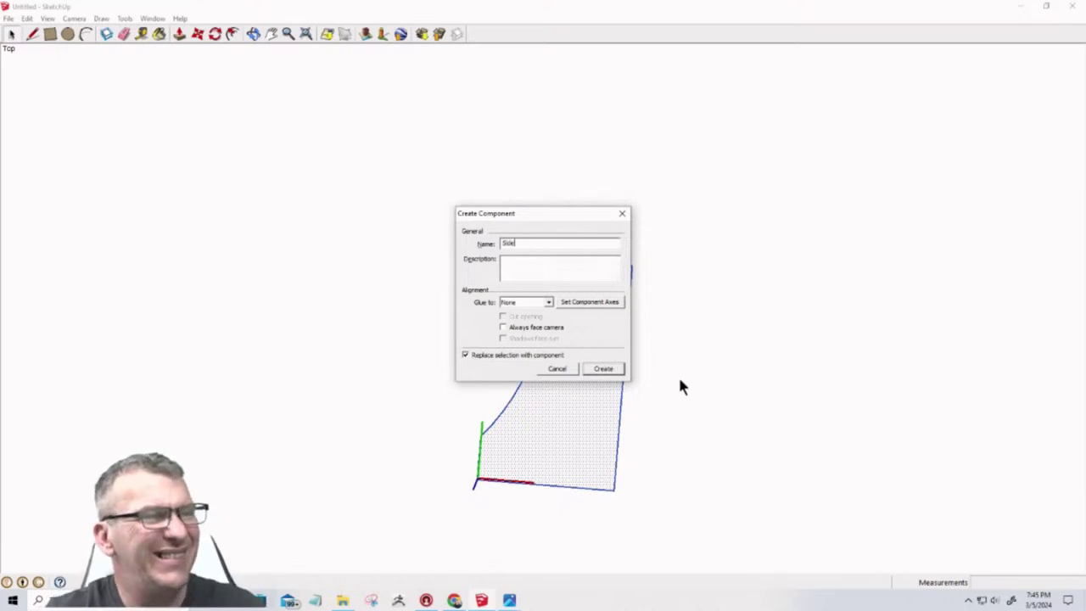
pyautogui.click(605, 369)
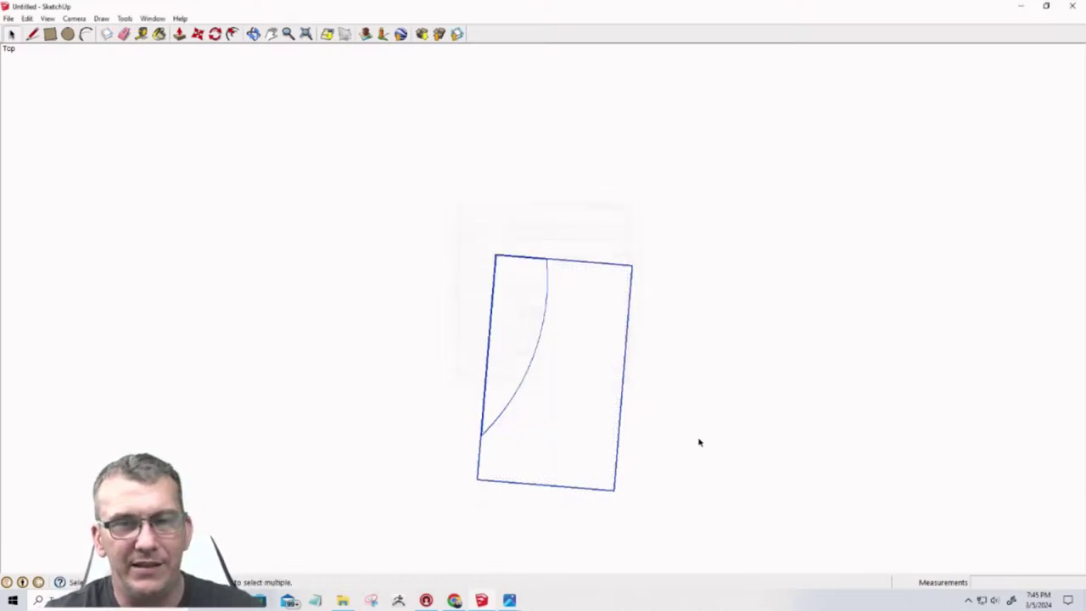
pyautogui.moveTo(689, 428); pyautogui.dragTo(515, 383, button='middle')
pyautogui.scroll(5, 510, 364)
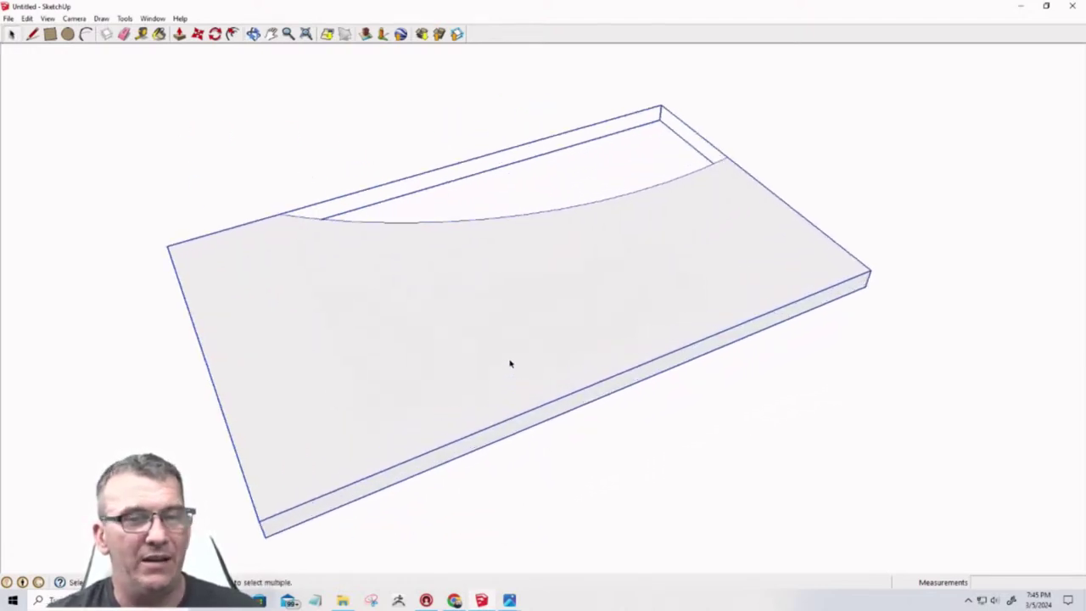
# Launch MouseHighlight from the Start menu and minimise its settings window
pyautogui.click(12, 600)
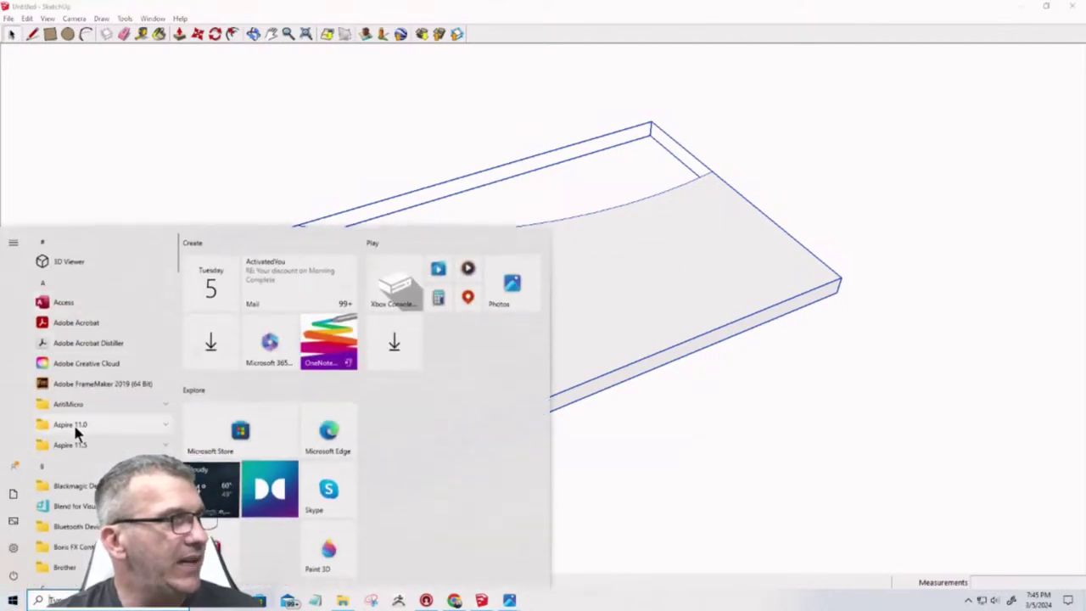
pyautogui.scroll(-3, 73, 424)
pyautogui.scroll(-15, 74, 450)
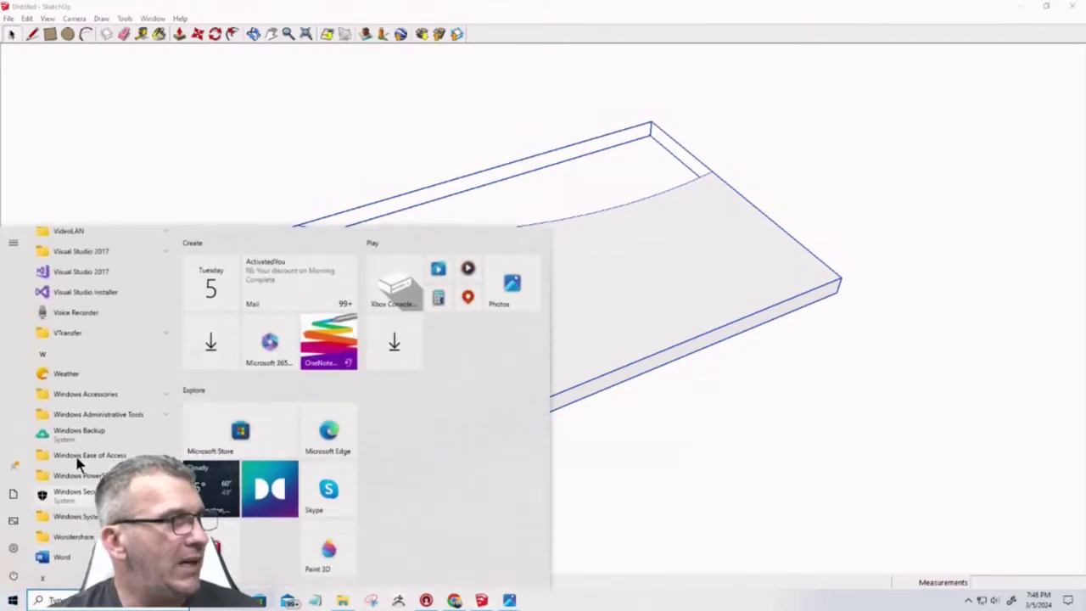
pyautogui.scroll(5, 74, 459)
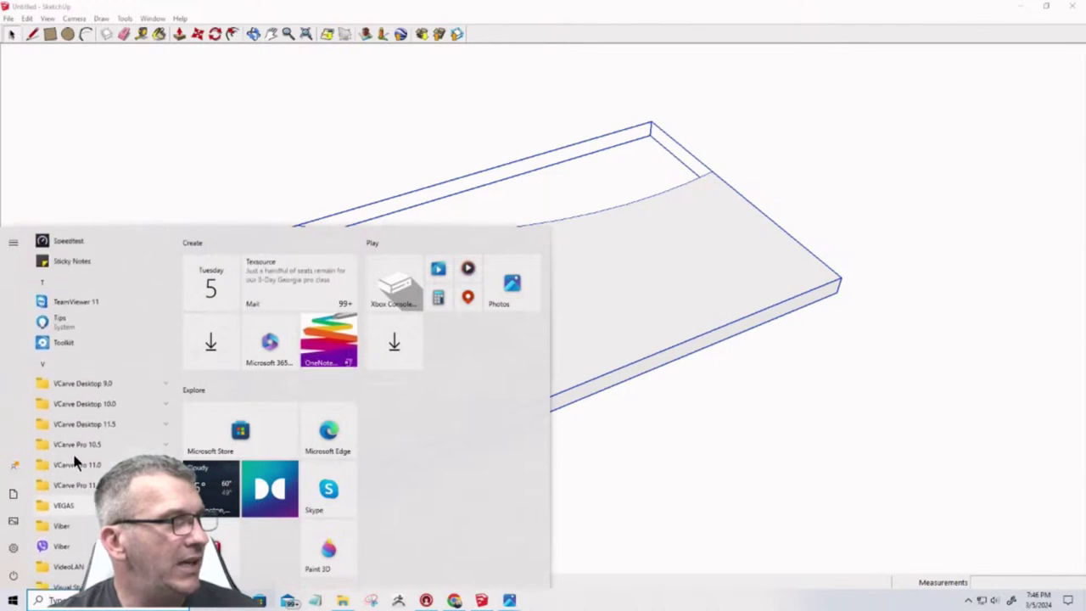
pyautogui.scroll(5, 75, 450)
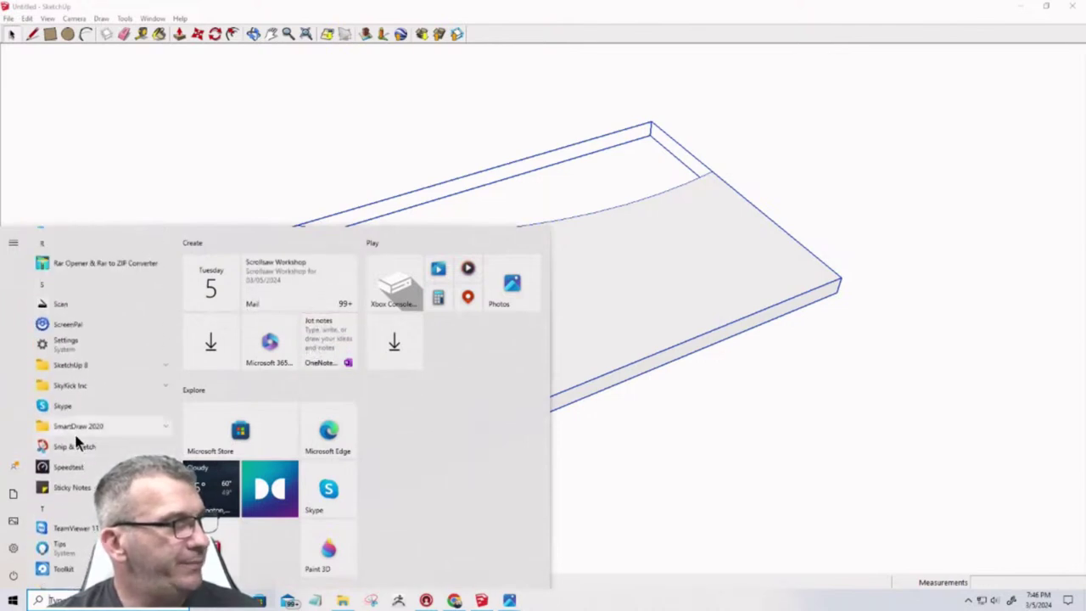
pyautogui.scroll(1, 75, 441)
pyautogui.scroll(5, 76, 441)
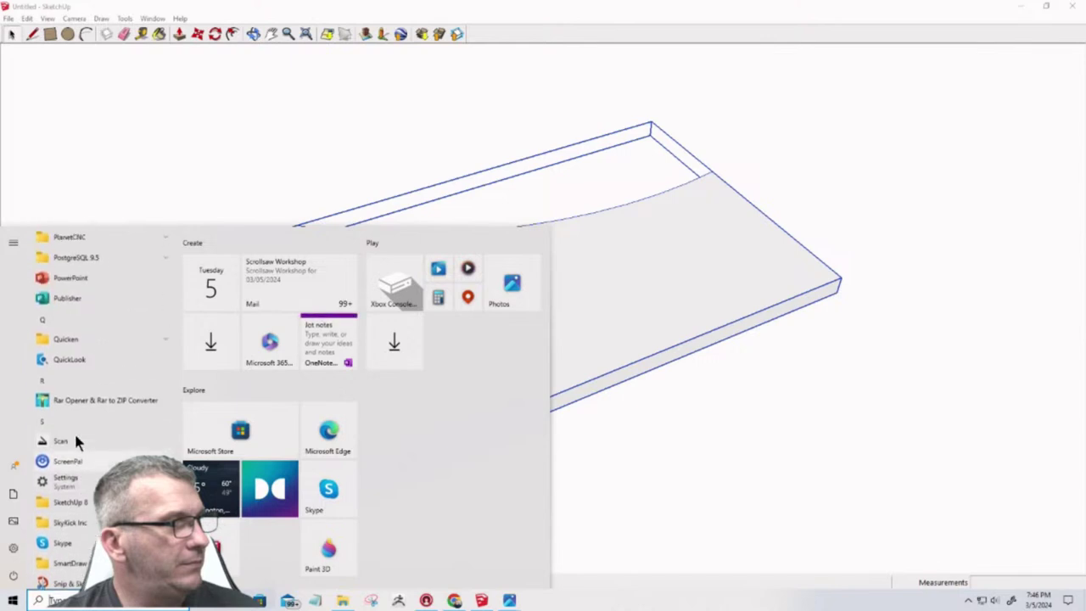
pyautogui.scroll(5, 75, 441)
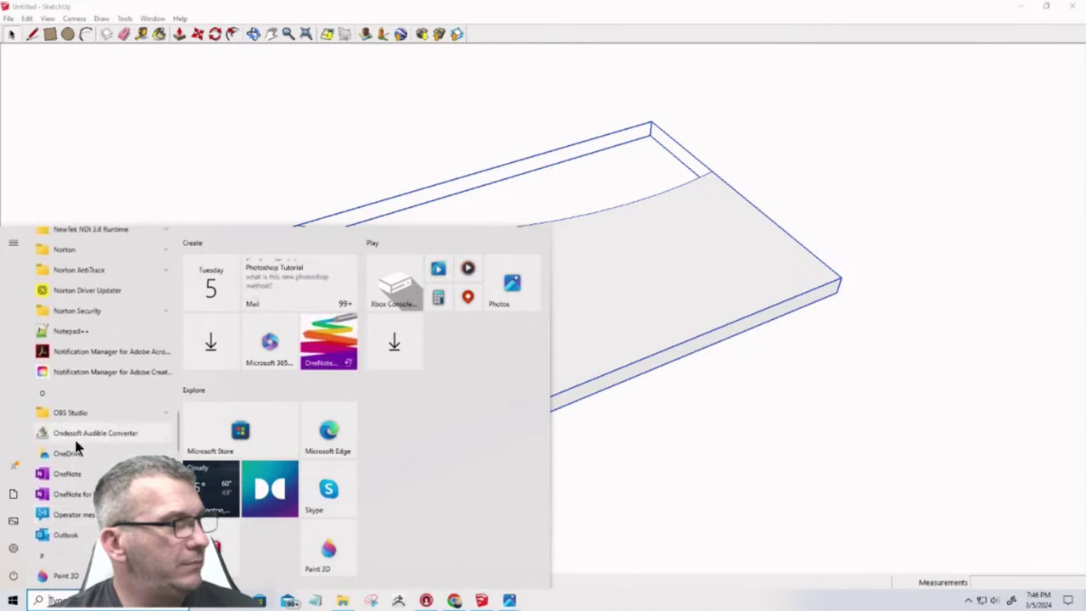
pyautogui.scroll(5, 75, 365)
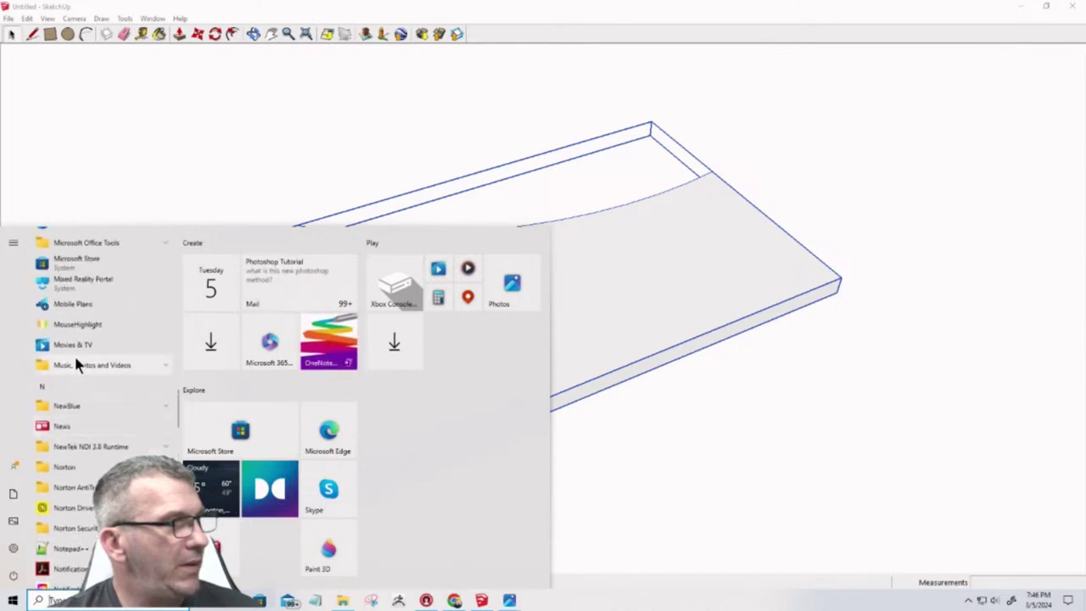
pyautogui.click(77, 326)
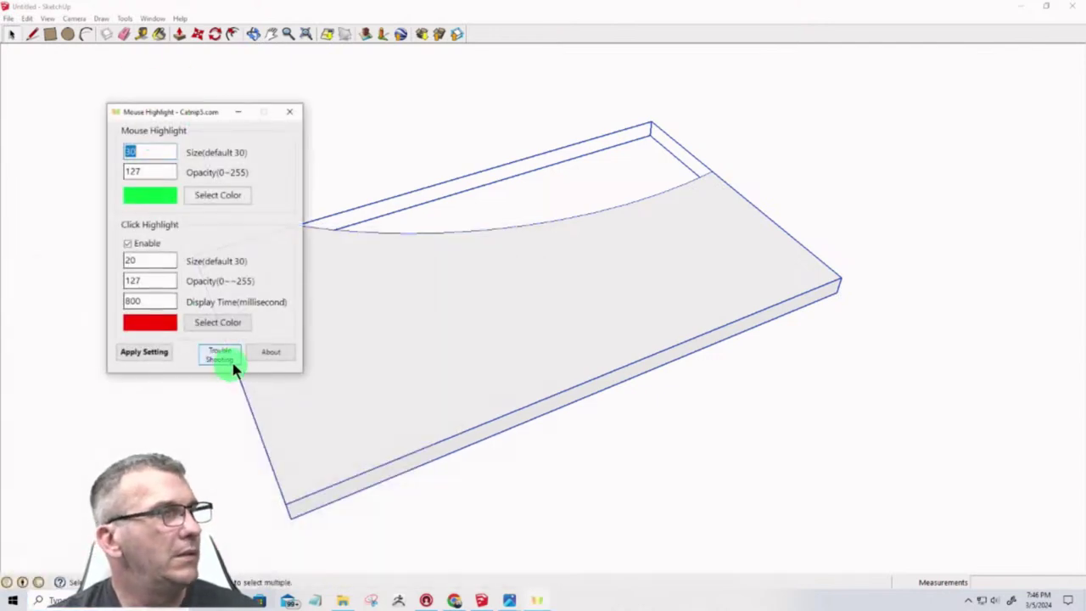
pyautogui.click(235, 113)
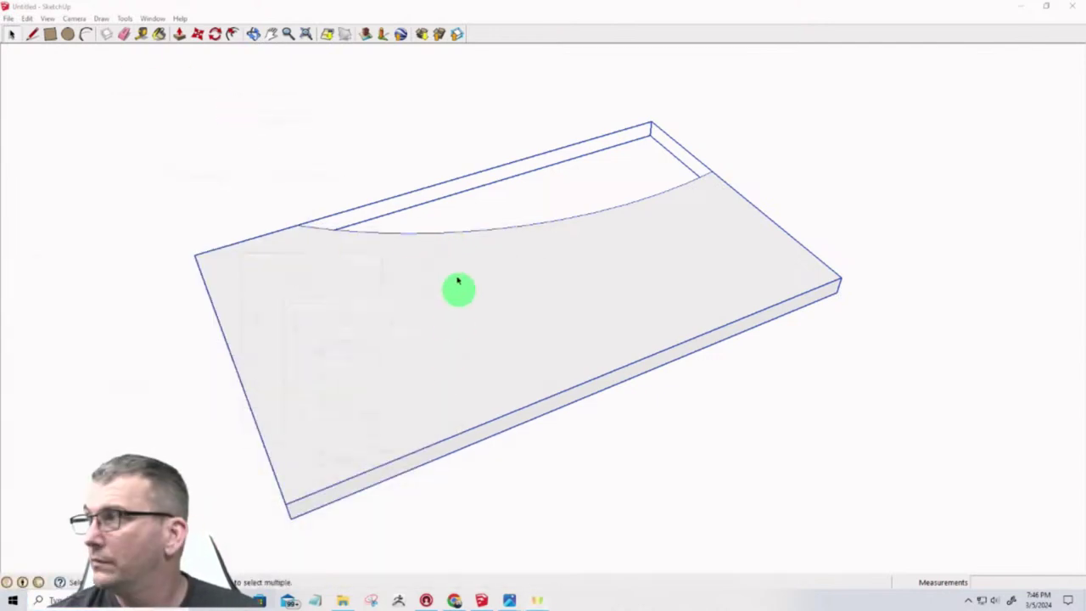
# Paint the Side board with Color_B14 from the Colors materials collection
pyautogui.scroll(2, 392, 283)
pyautogui.scroll(-2, 392, 283)
pyautogui.scroll(1, 391, 283)
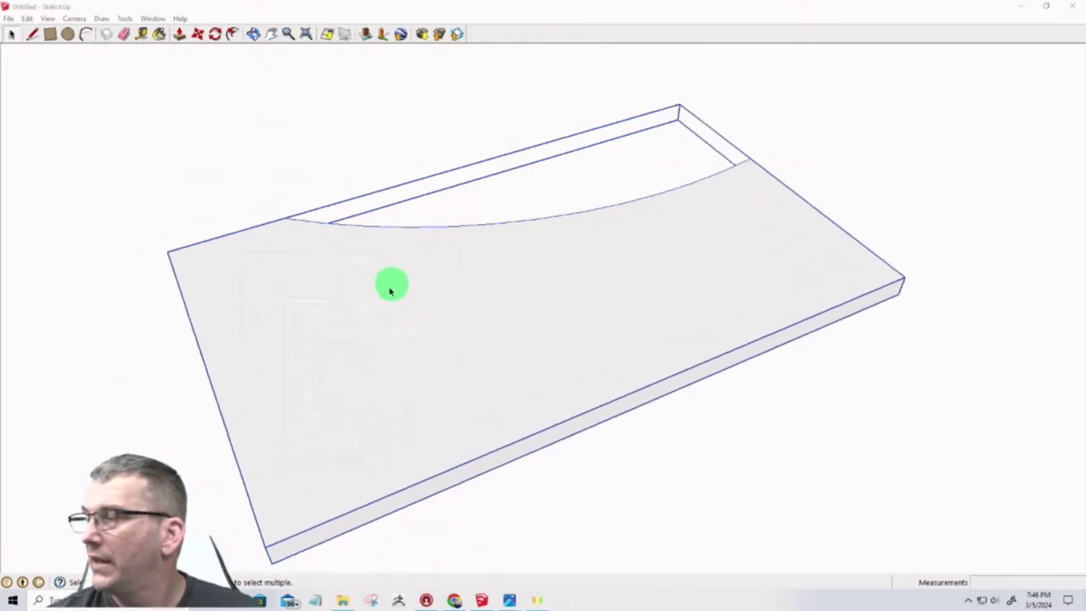
pyautogui.click(161, 33)
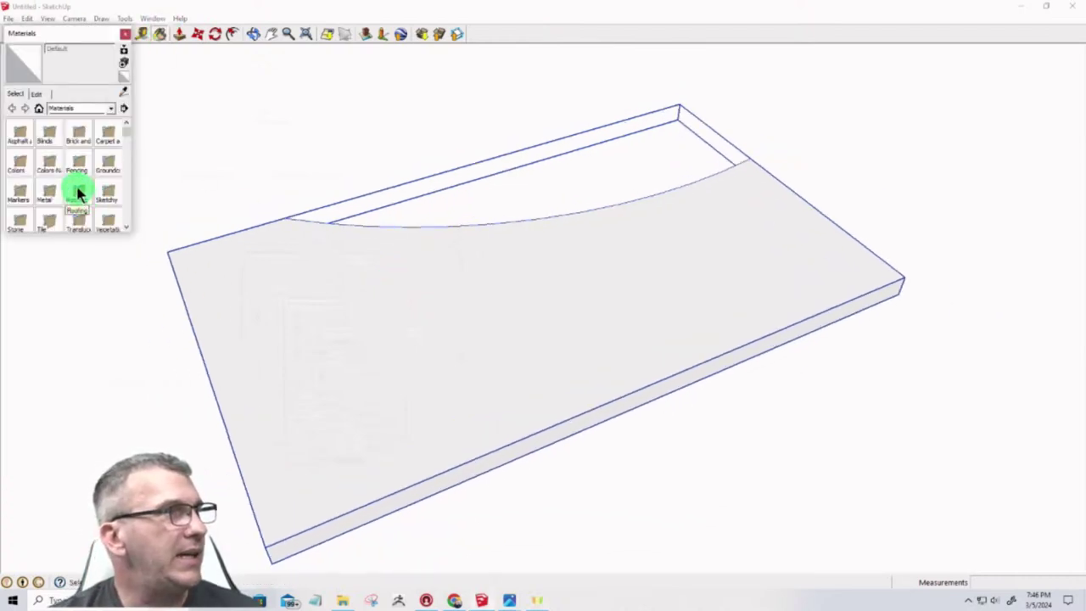
pyautogui.click(111, 108)
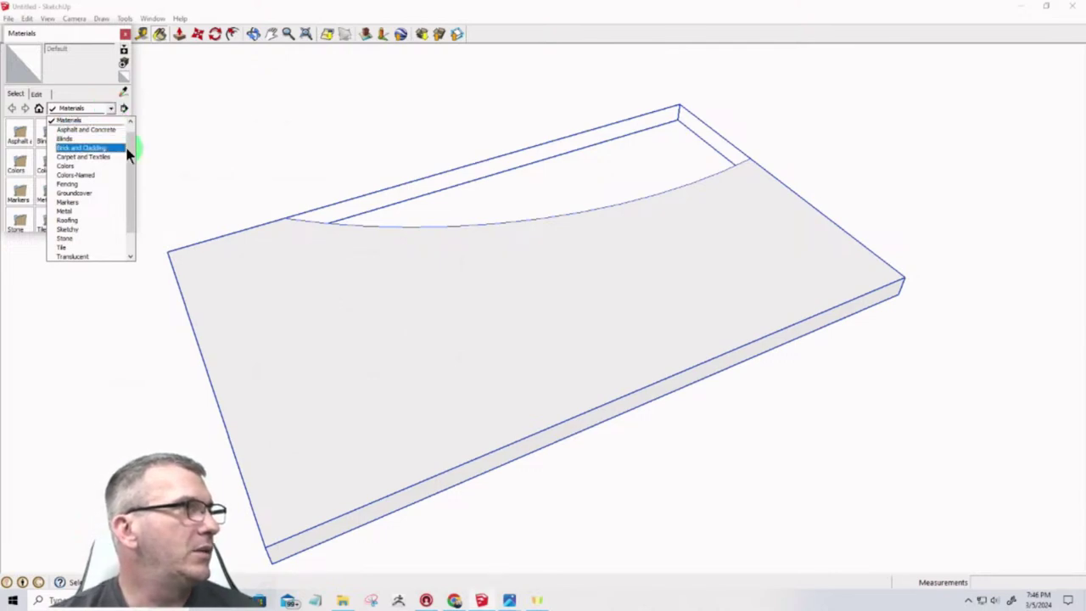
pyautogui.moveTo(127, 153); pyautogui.dragTo(131, 126)
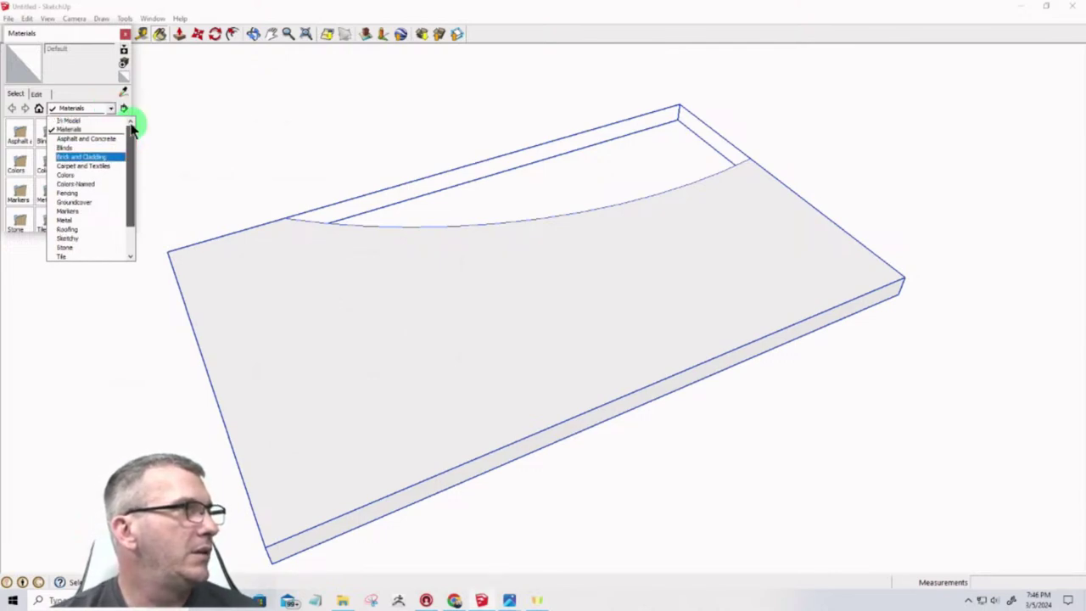
pyautogui.click(61, 177)
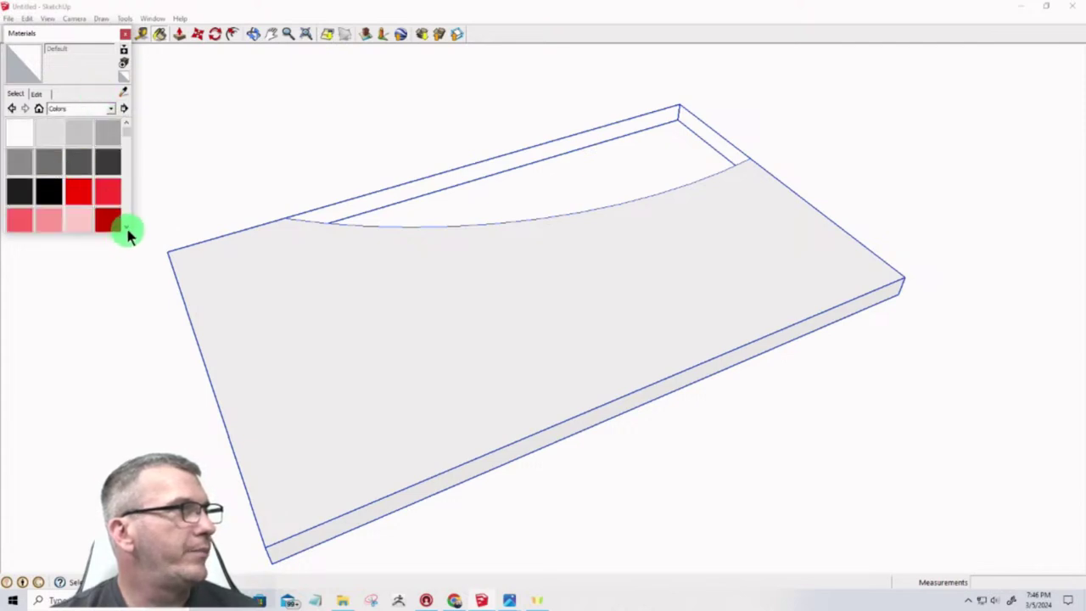
pyautogui.scroll(-8, 125, 231)
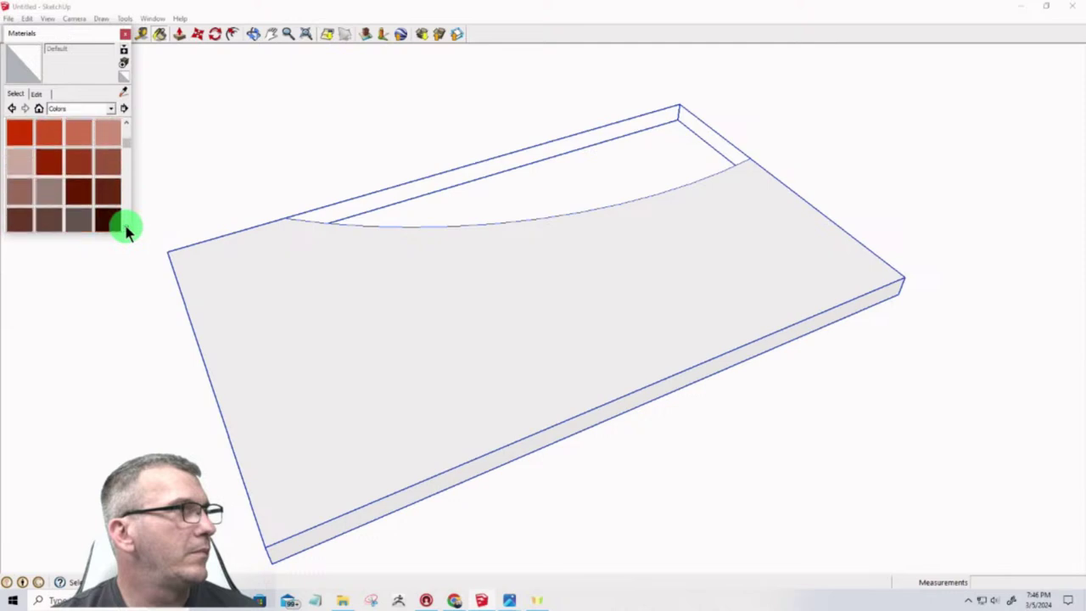
pyautogui.click(20, 195)
pyautogui.click(404, 311)
pyautogui.scroll(-3, 475, 327)
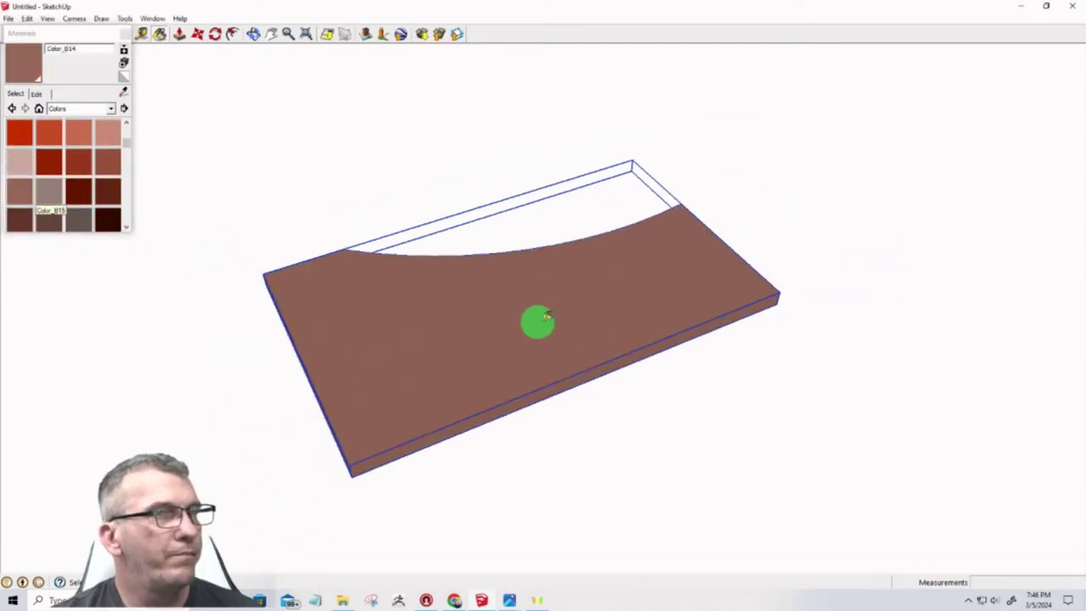
pyautogui.click(126, 33)
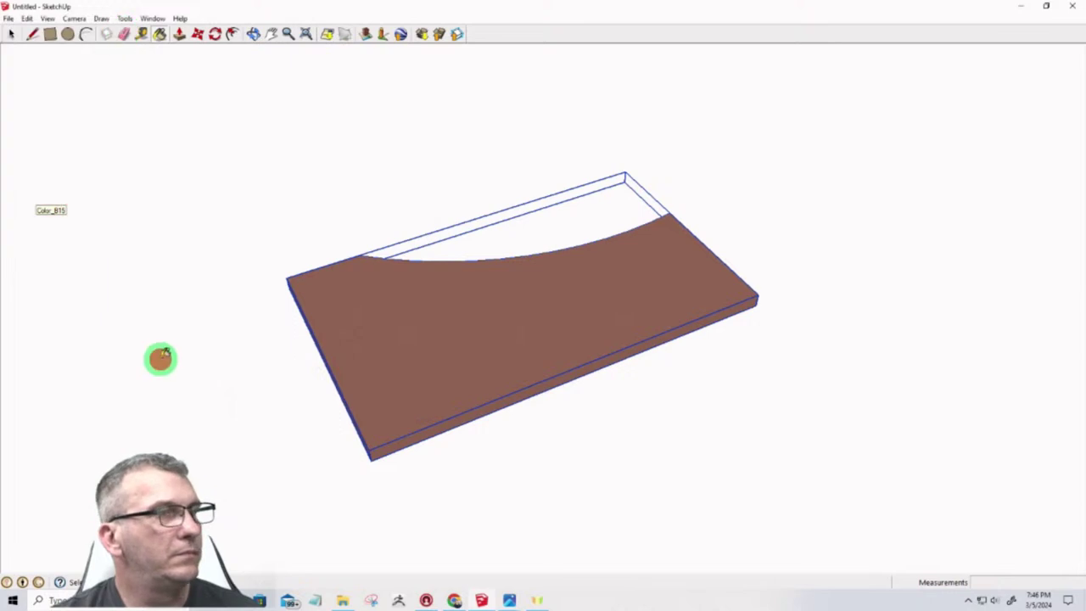
# View the brown board from the Front standard view, then orbit back to perspective
pyautogui.click(11, 35)
pyautogui.moveTo(381, 383); pyautogui.dragTo(348, 297, button='middle')
pyautogui.click(74, 18)
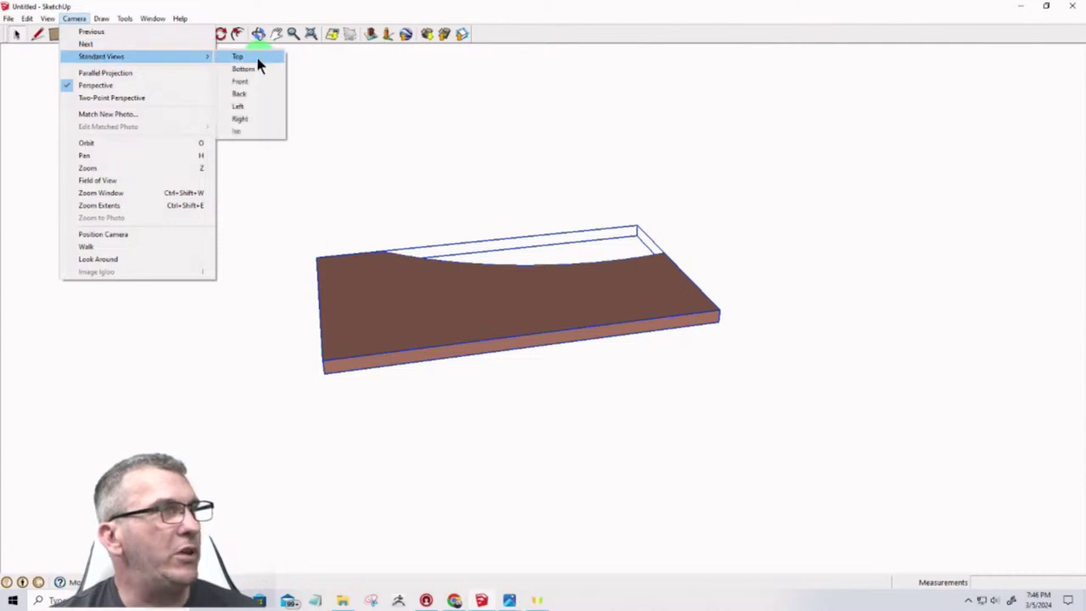
pyautogui.click(244, 82)
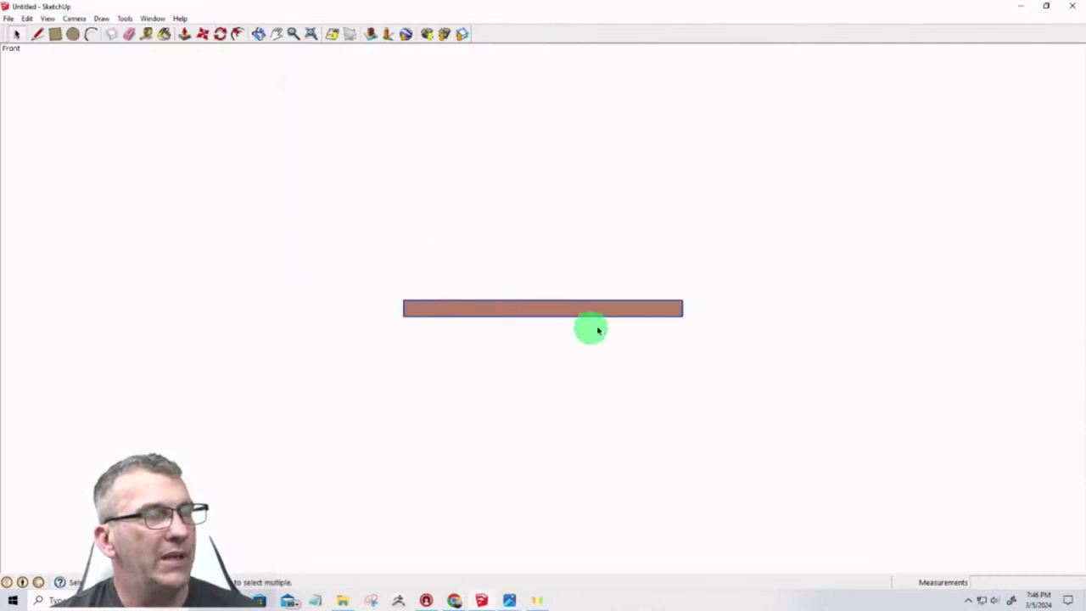
pyautogui.moveTo(630, 334); pyautogui.dragTo(388, 422, button='middle')
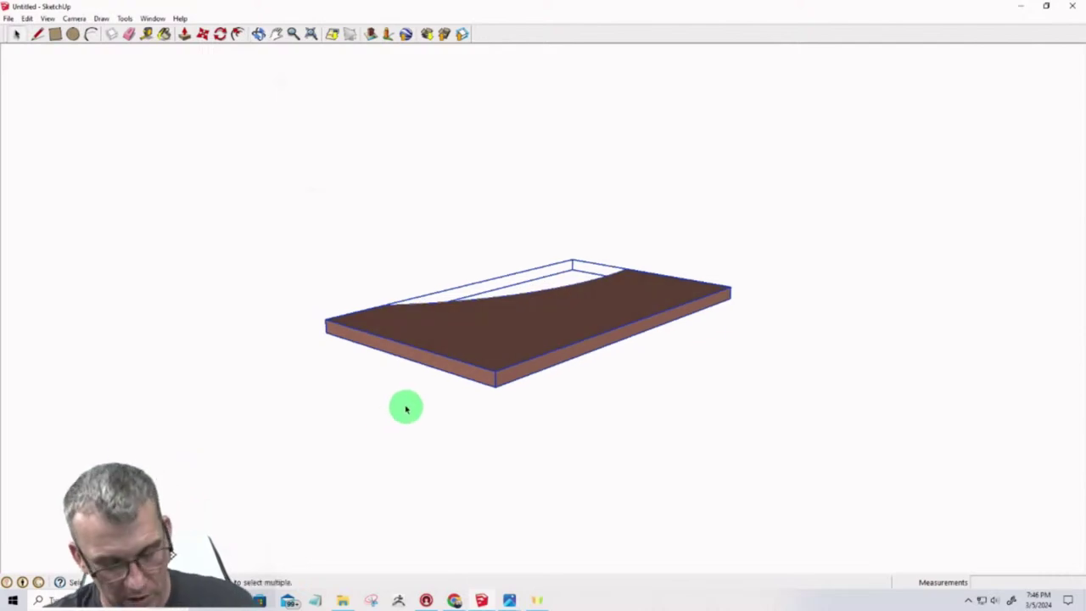
pyautogui.press('q')
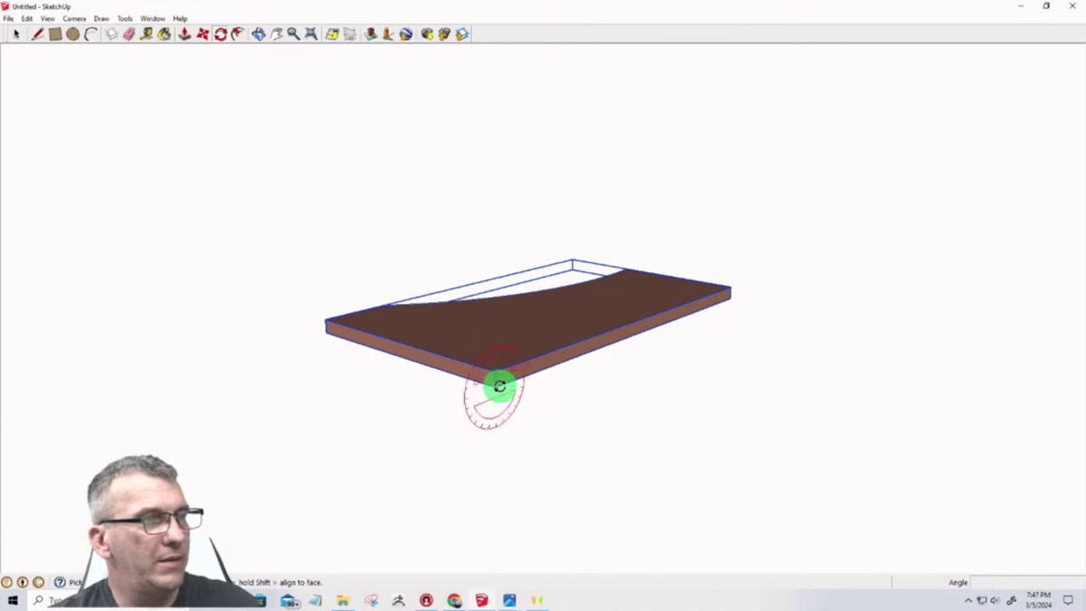
# Start rotating the board about its corner, then cancel the rotation
pyautogui.click(499, 387)
pyautogui.click(609, 344)
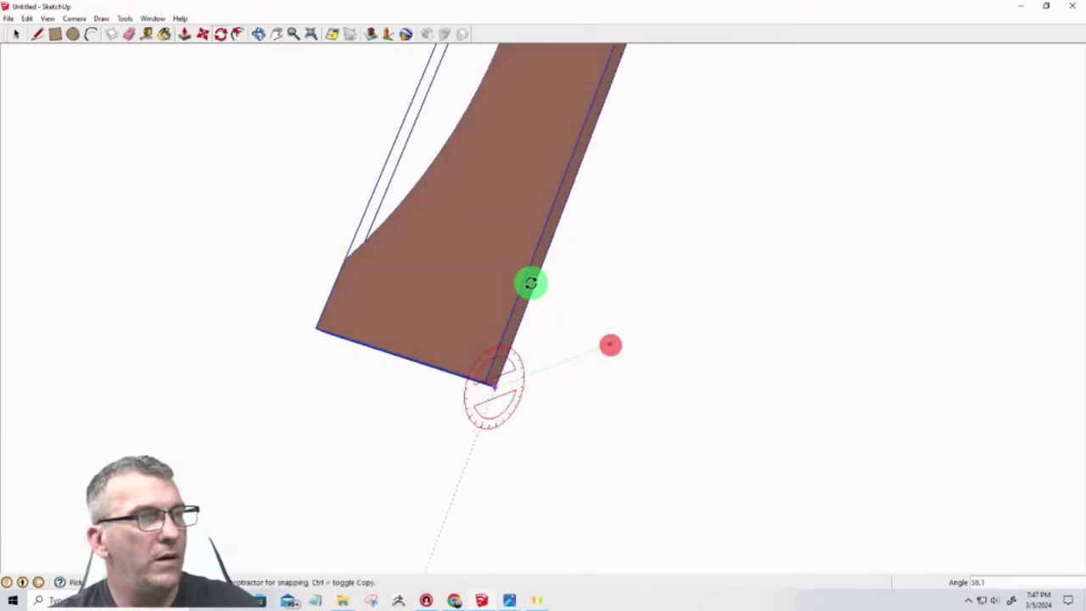
pyautogui.press('Escape')
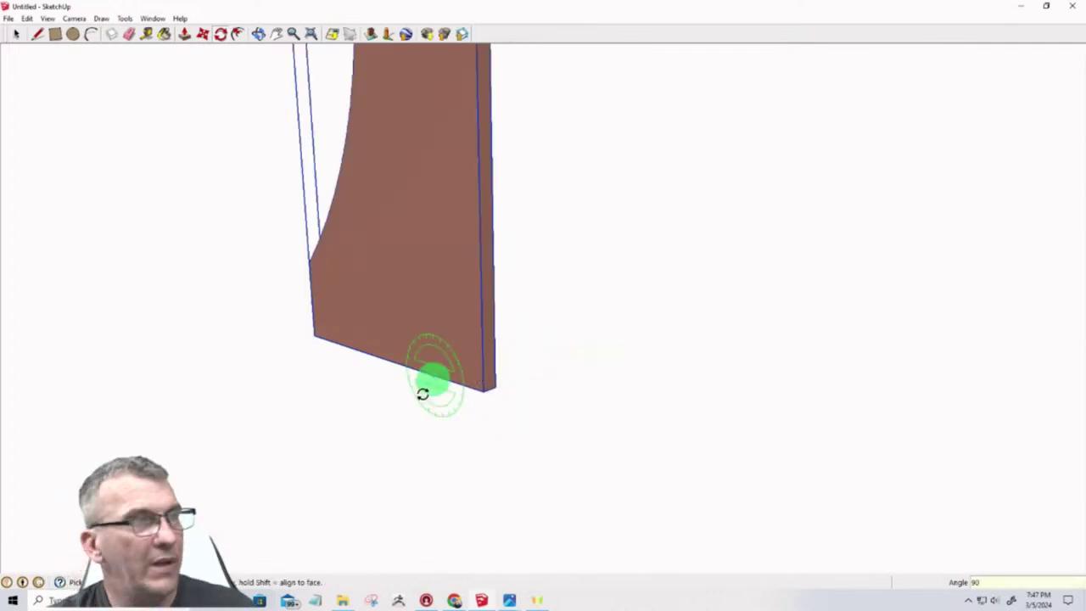
pyautogui.scroll(-3, 373, 480)
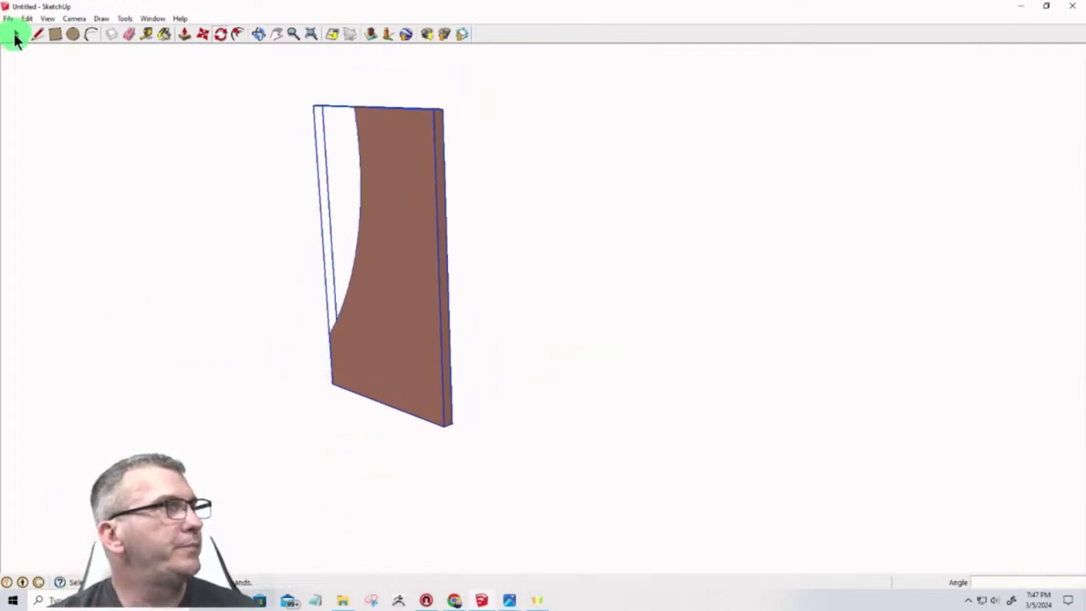
# Check the board from the Front view, then a side view, then an angled orbit
pyautogui.click(73, 18)
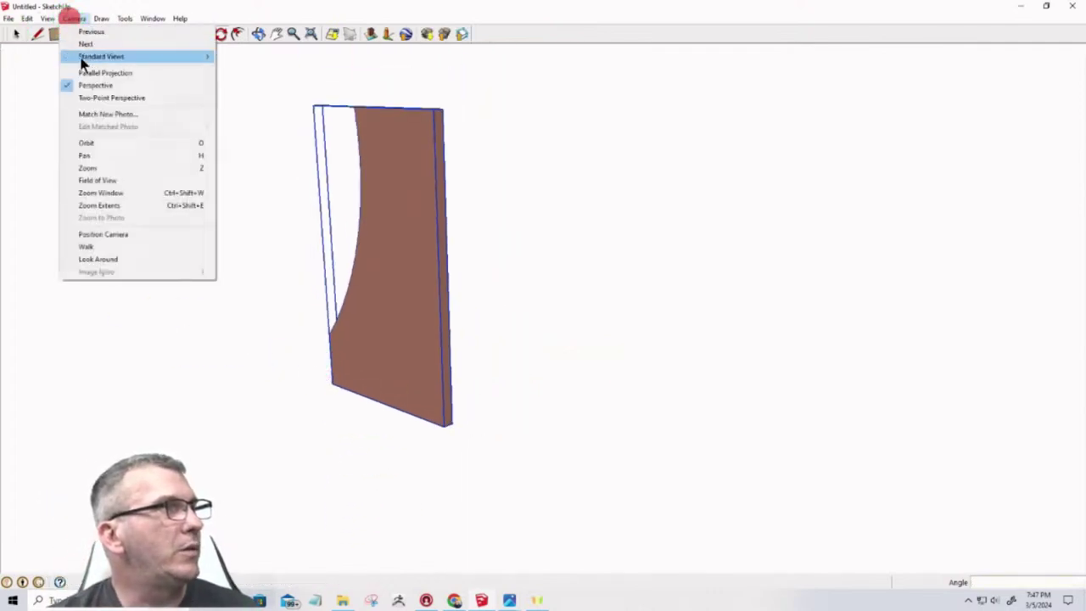
pyautogui.moveTo(85, 57)
pyautogui.click(244, 82)
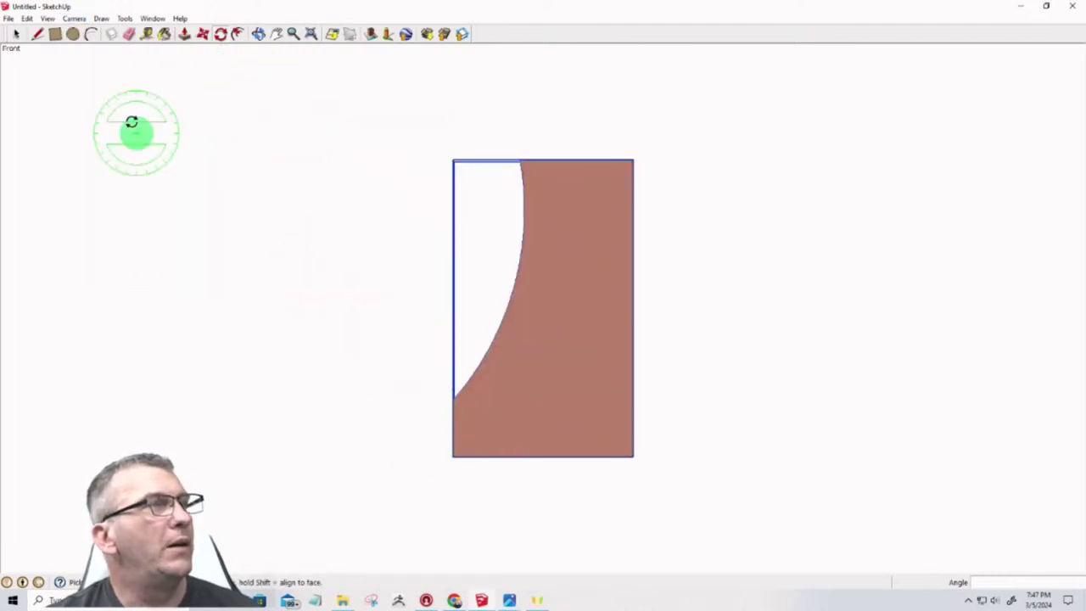
pyautogui.click(72, 19)
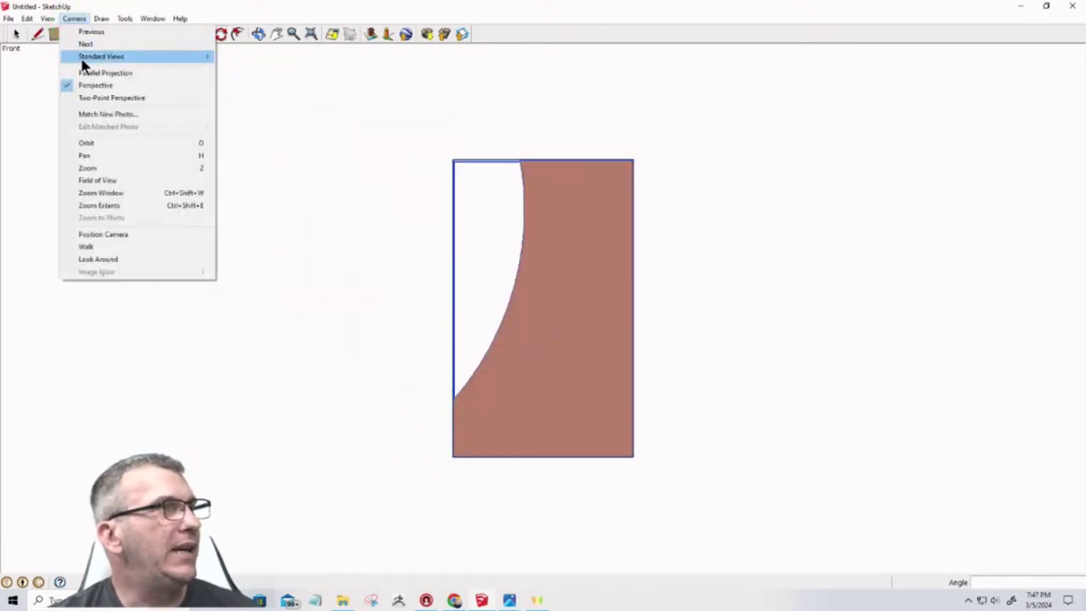
pyautogui.moveTo(101, 58)
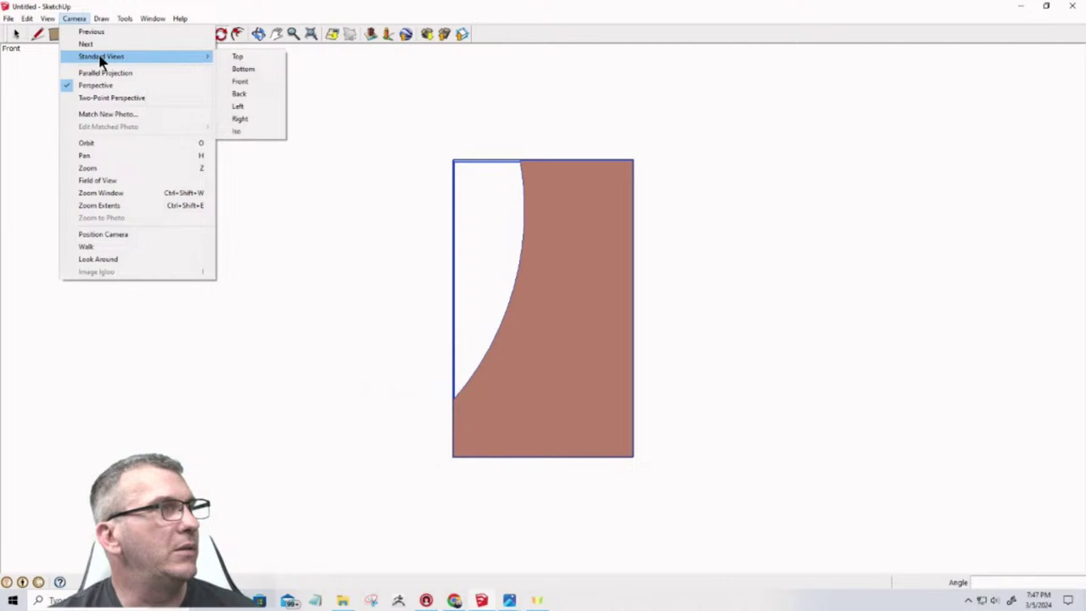
pyautogui.click(245, 119)
pyautogui.moveTo(633, 381); pyautogui.dragTo(519, 364, button='middle')
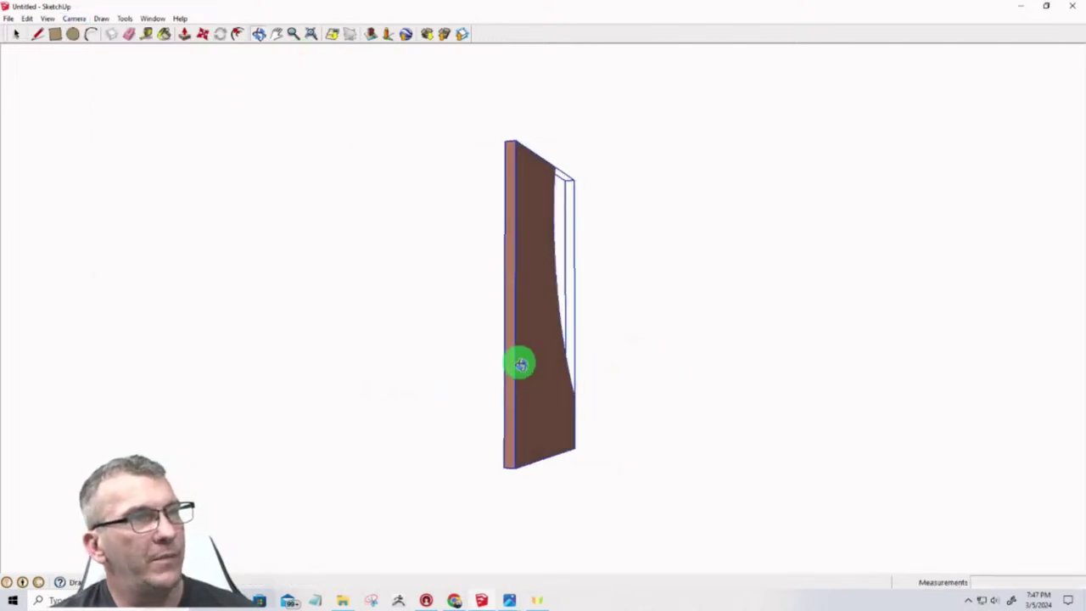
# Switch to the Left standard view and orbit around to the panel's opposite face
pyautogui.click(73, 19)
pyautogui.moveTo(85, 56)
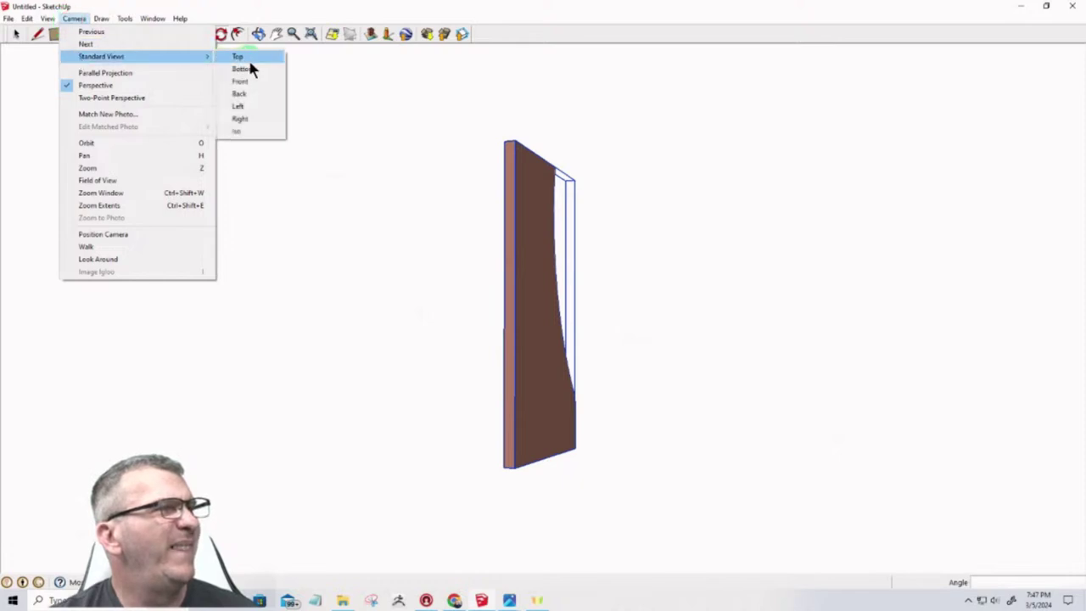
pyautogui.click(240, 106)
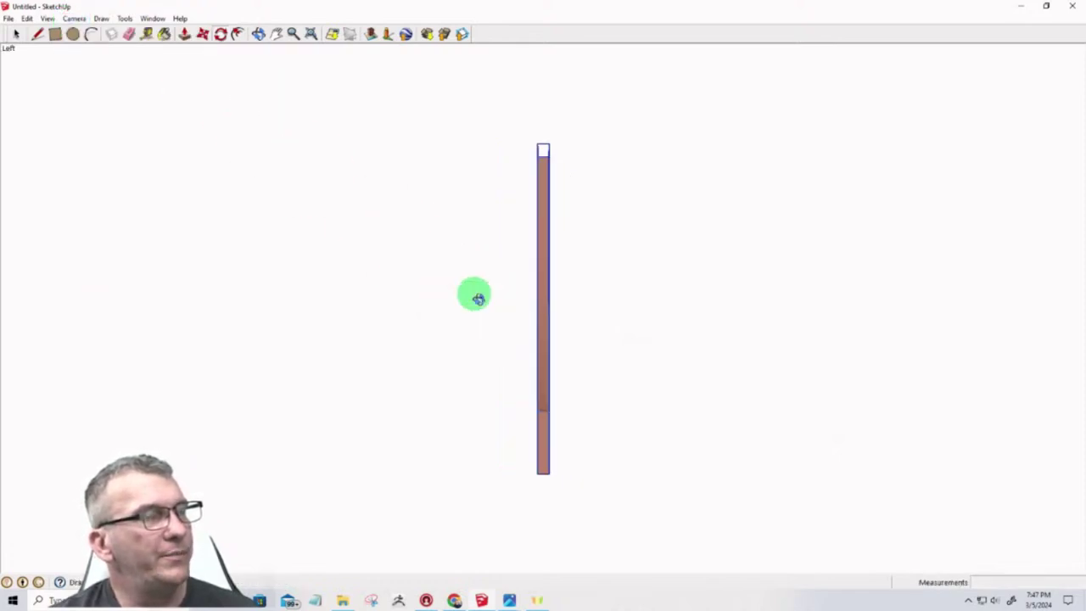
pyautogui.moveTo(473, 295); pyautogui.dragTo(262, 303)
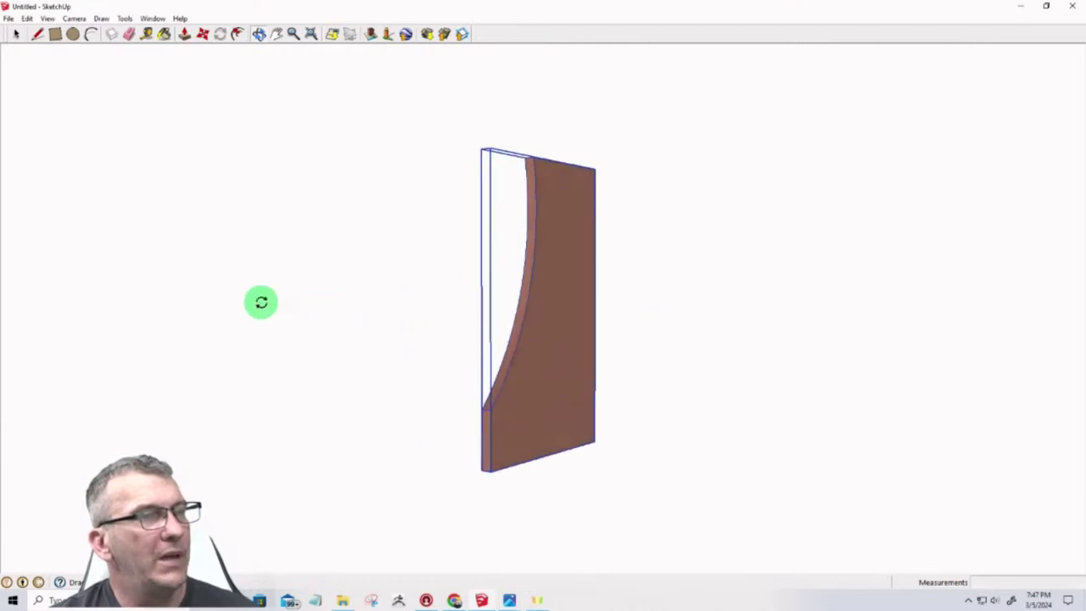
# Copy the curved side panel from its bottom corner and move the copy 9" along the green axis
pyautogui.press('q')
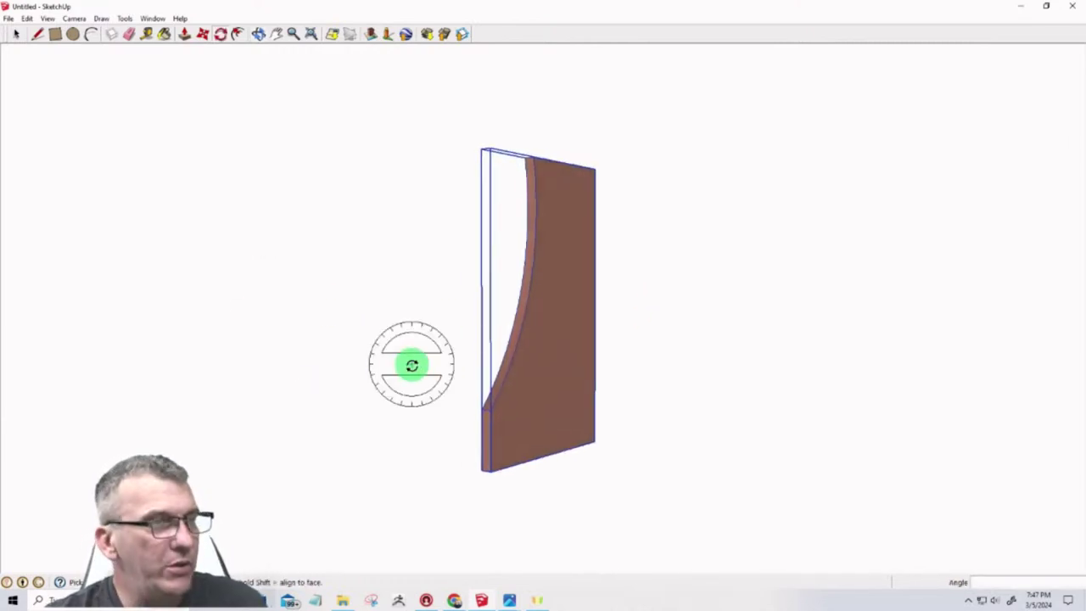
pyautogui.press('m')
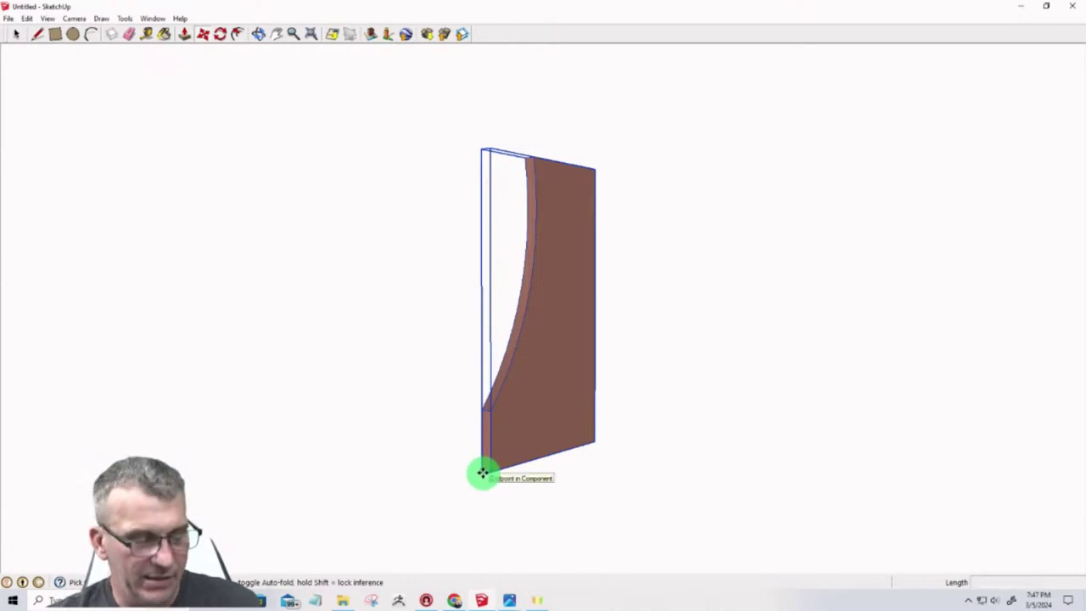
pyautogui.click(482, 473)
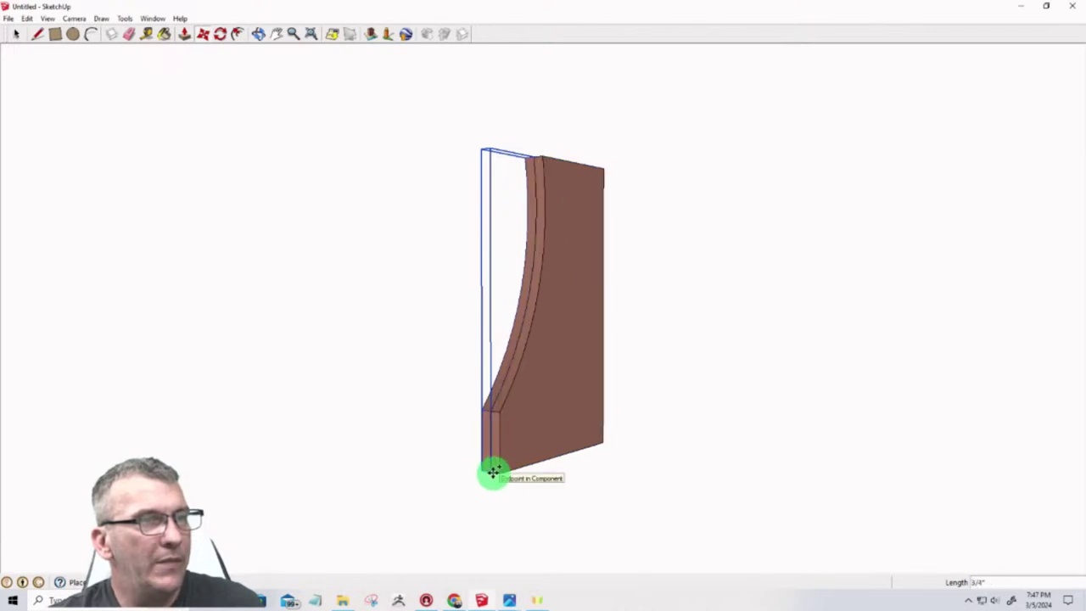
pyautogui.click(493, 472)
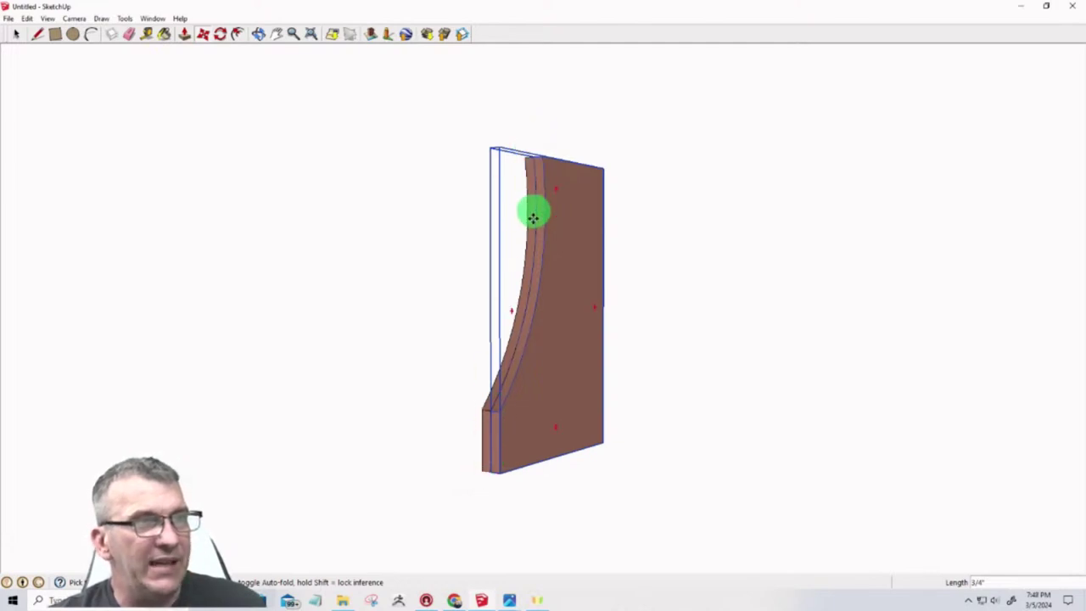
pyautogui.click(493, 473)
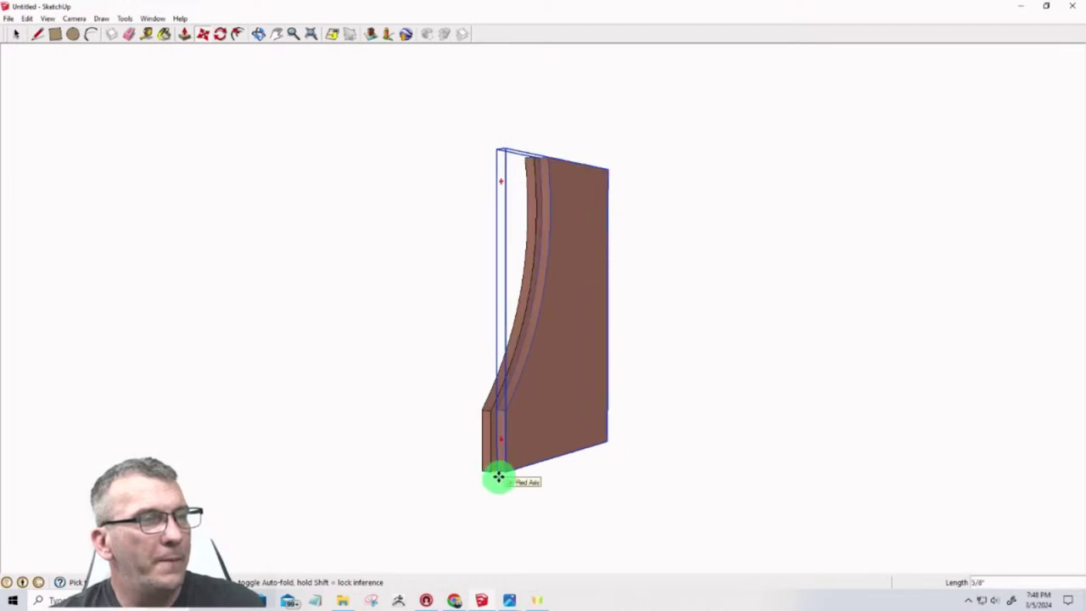
pyautogui.moveTo(475, 488); pyautogui.dragTo(560, 512, button='middle')
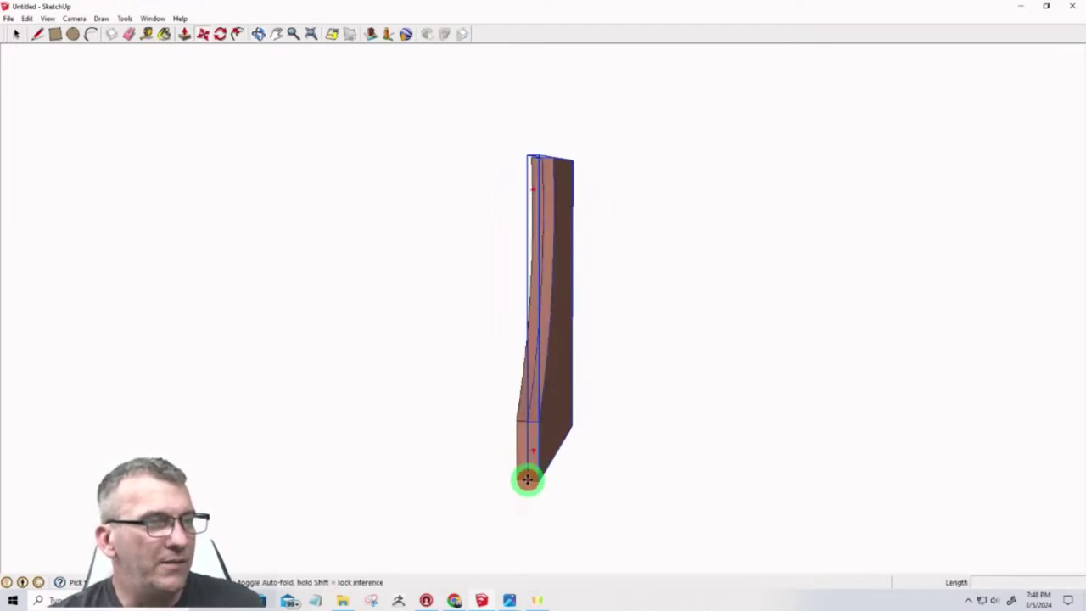
pyautogui.click(526, 478)
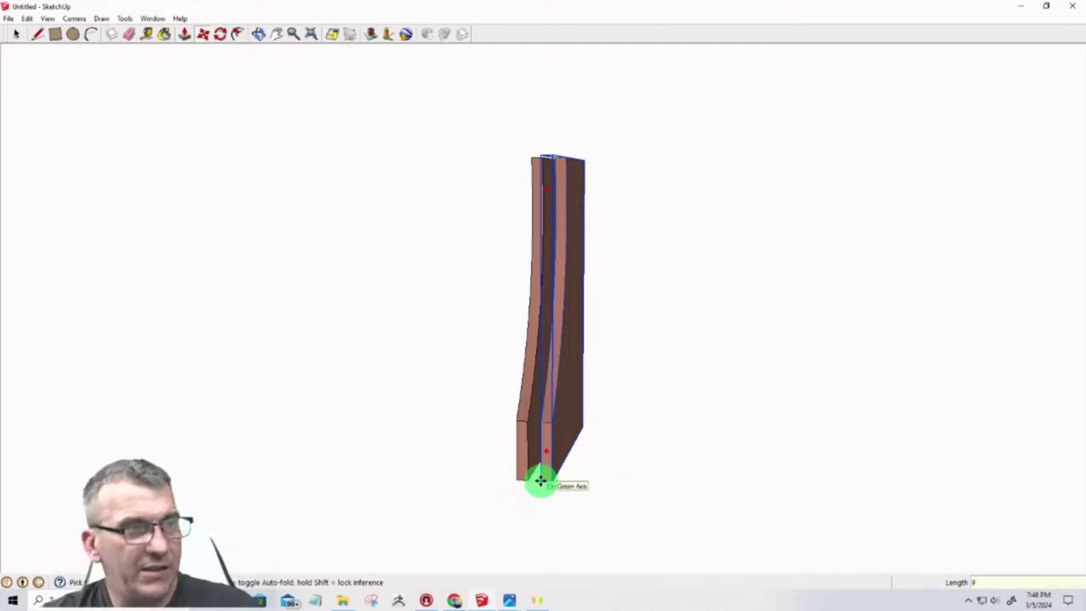
pyautogui.click(540, 480)
pyautogui.moveTo(809, 490)
pyautogui.mouseDown(button='middle')
pyautogui.moveTo(394, 526)
pyautogui.moveTo(5, 484)
pyautogui.moveTo(393, 495)
pyautogui.moveTo(844, 463)
pyautogui.moveTo(197, 444)
pyautogui.moveTo(93, 427)
pyautogui.moveTo(580, 387)
pyautogui.moveTo(467, 484)
pyautogui.moveTo(466, 503)
pyautogui.mouseUp(button='middle')
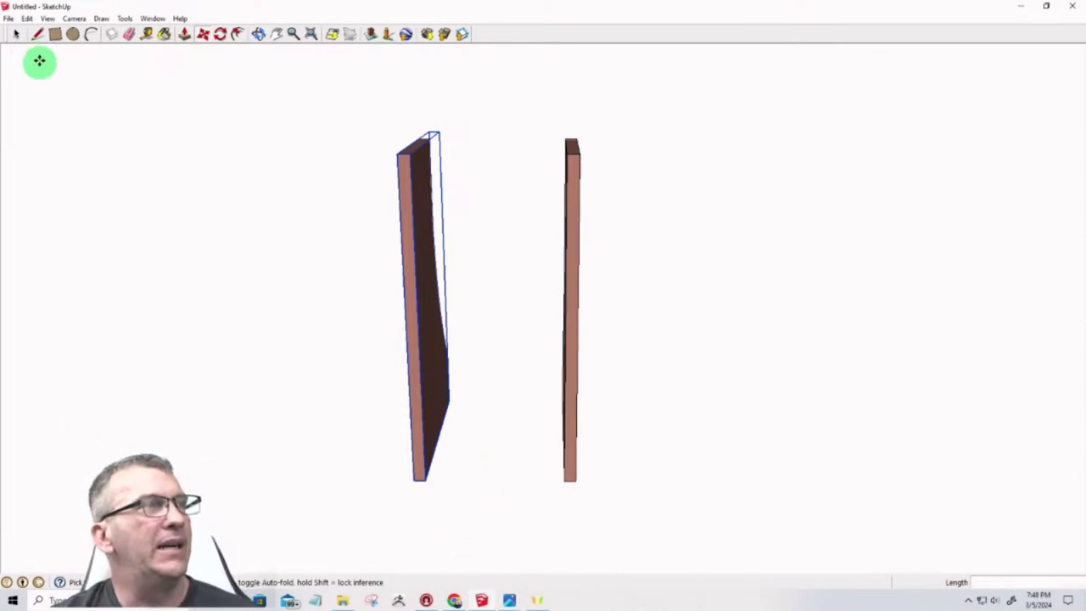
# Draw a rectangle spanning the back edges from the left panel's top to the right panel's bottom
pyautogui.click(55, 34)
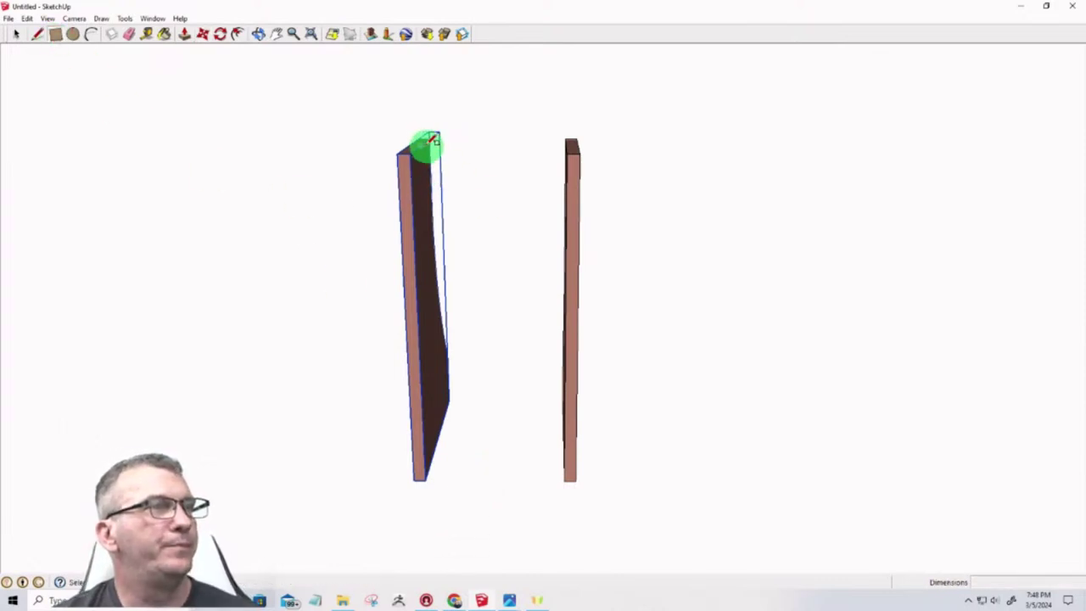
pyautogui.click(414, 155)
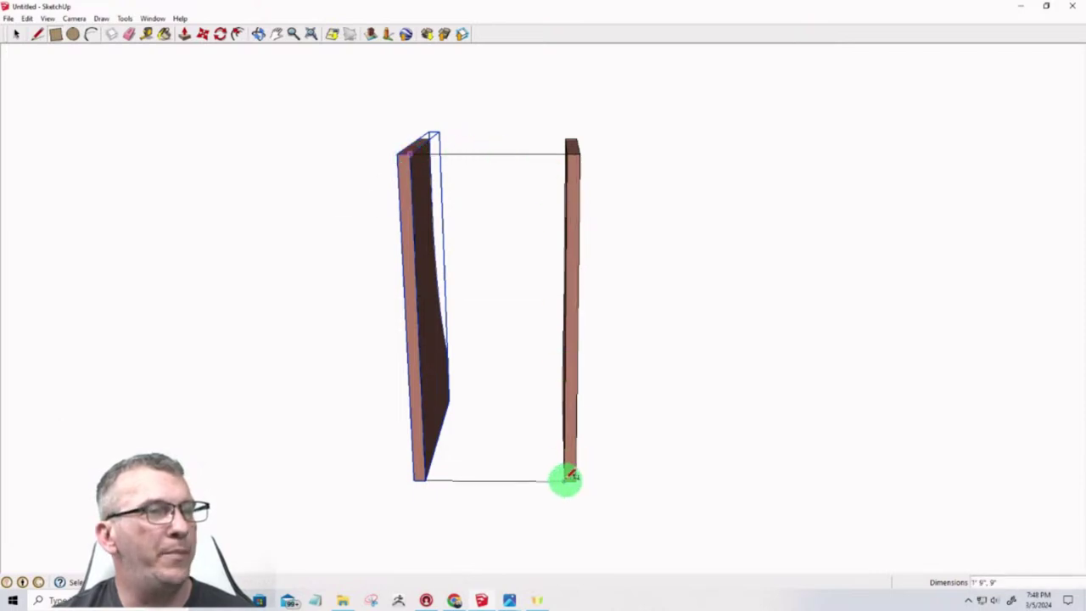
pyautogui.click(567, 480)
pyautogui.moveTo(586, 456); pyautogui.dragTo(317, 441, button='middle')
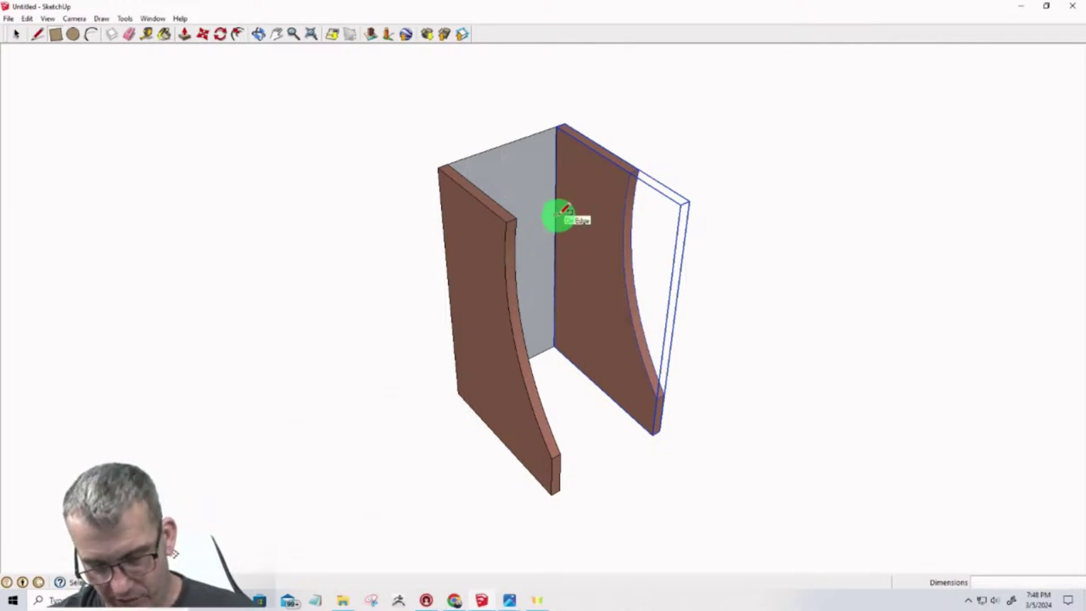
# Push/Pull the back rectangle to 3/4" thick and orbit around to check the frame
pyautogui.press('p')
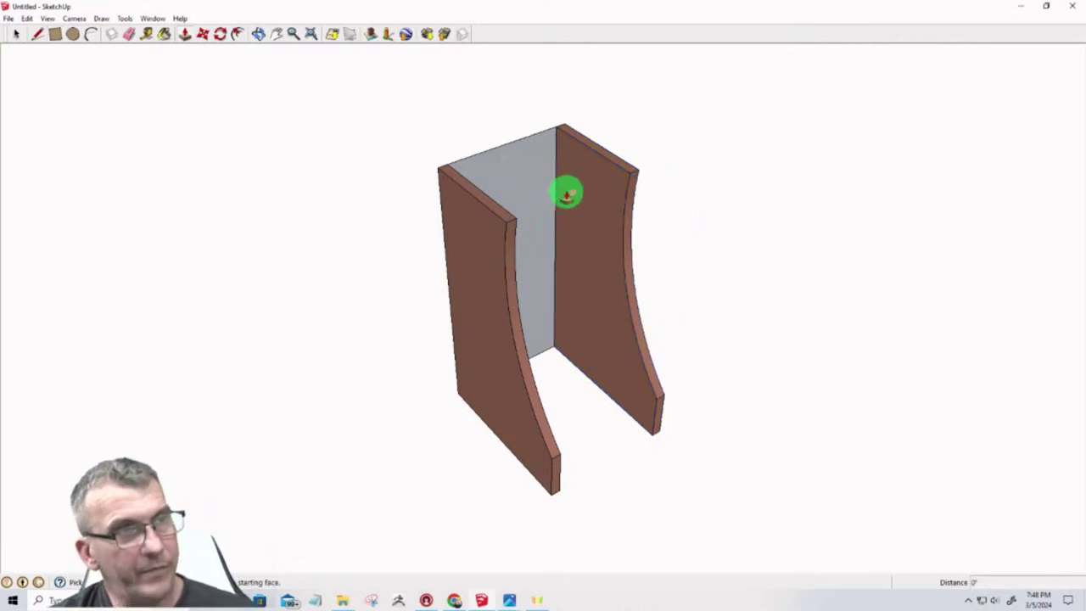
pyautogui.click(509, 175)
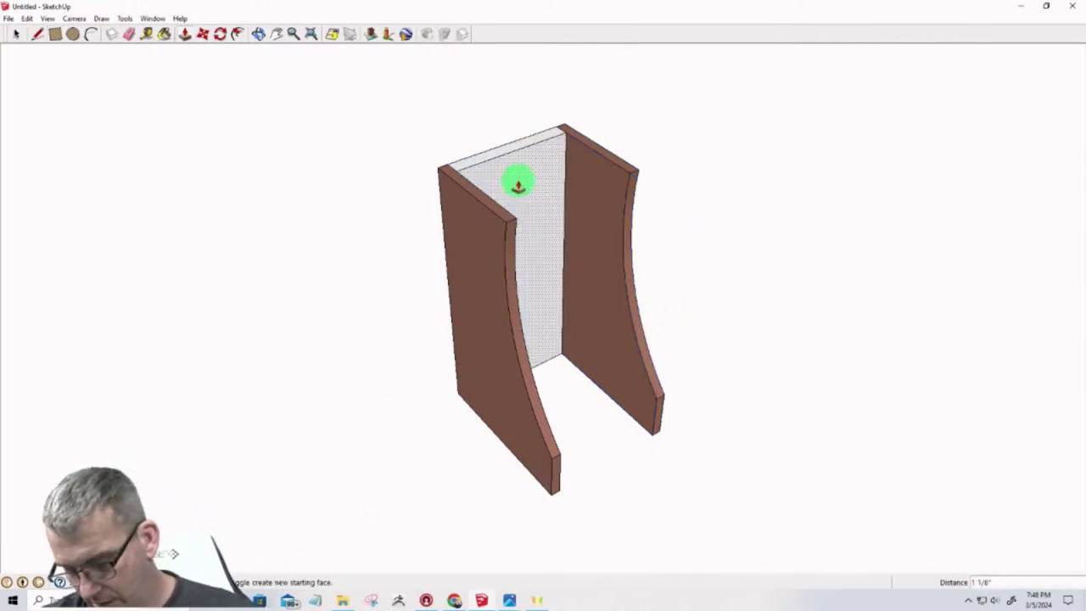
pyautogui.press('Return')
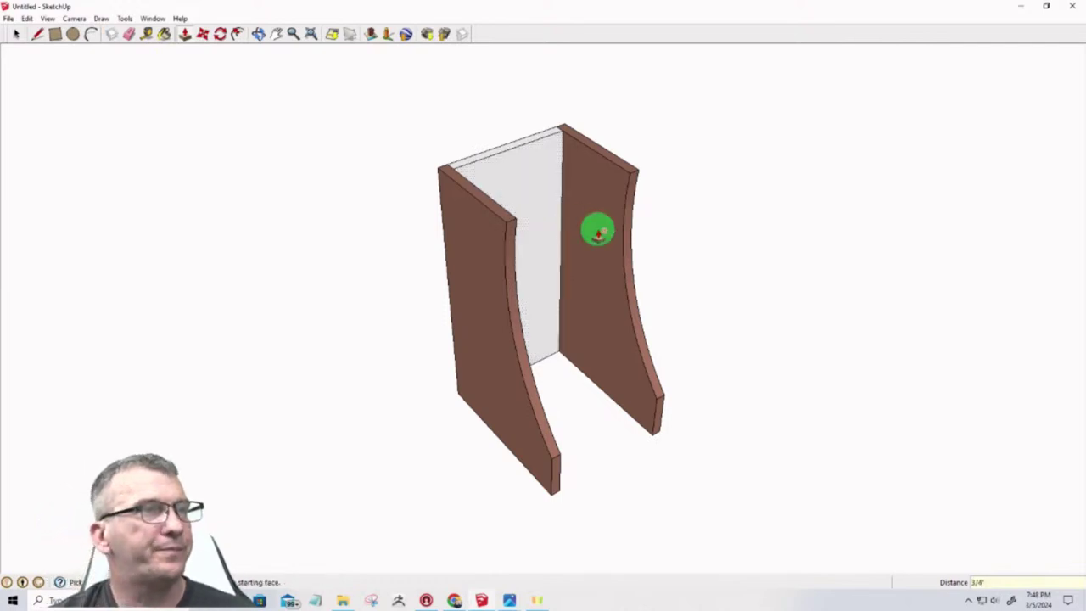
pyautogui.moveTo(596, 230); pyautogui.dragTo(34, 291, button='middle')
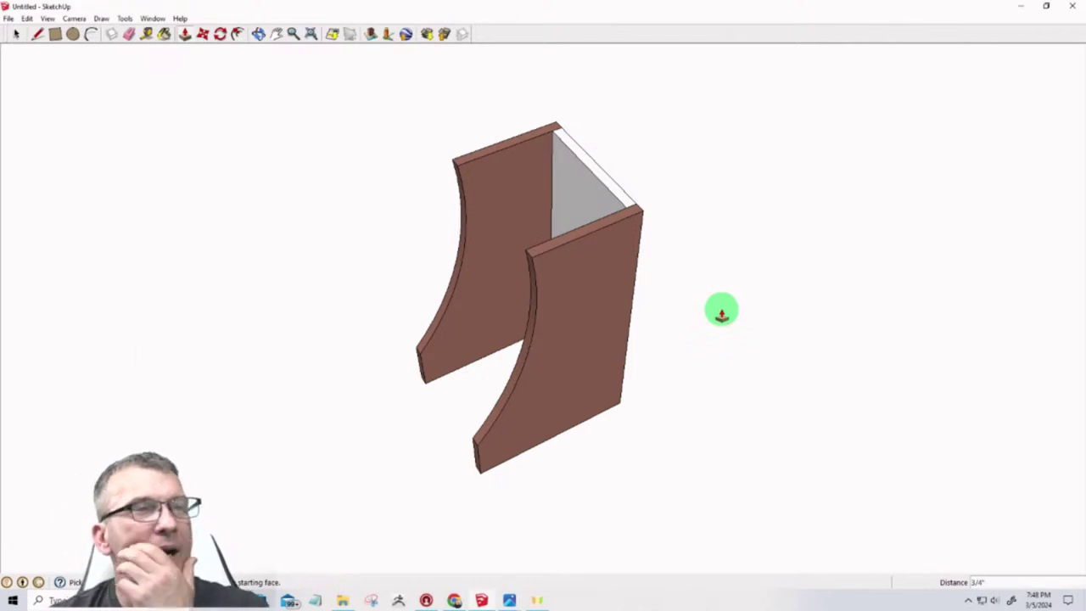
pyautogui.moveTo(758, 286); pyautogui.dragTo(513, 329, button='middle')
pyautogui.moveTo(596, 337); pyautogui.dragTo(590, 272, button='middle')
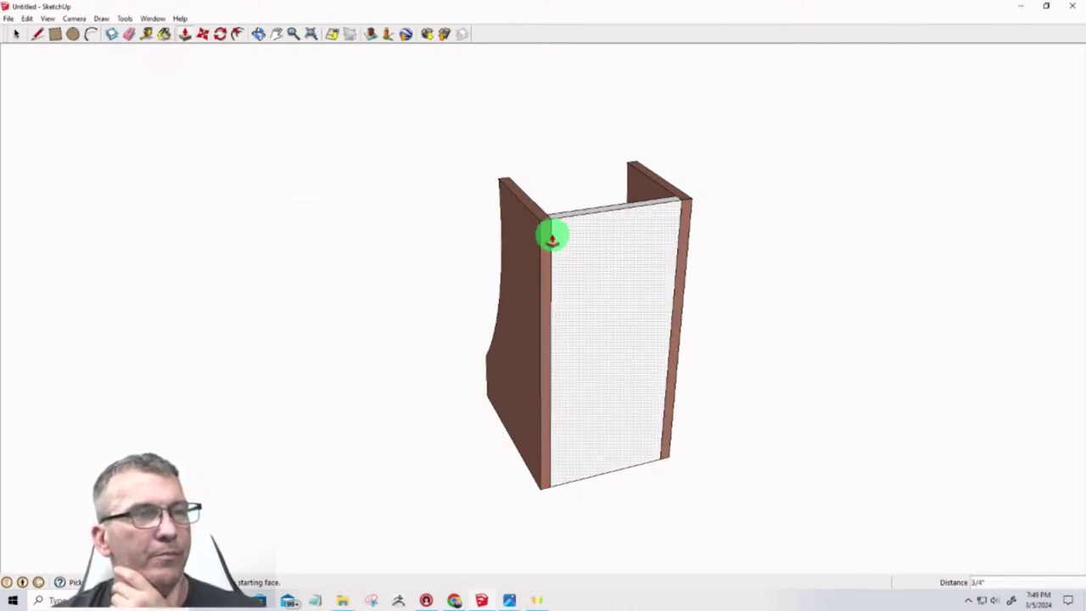
pyautogui.moveTo(557, 320); pyautogui.dragTo(493, 456, button='middle')
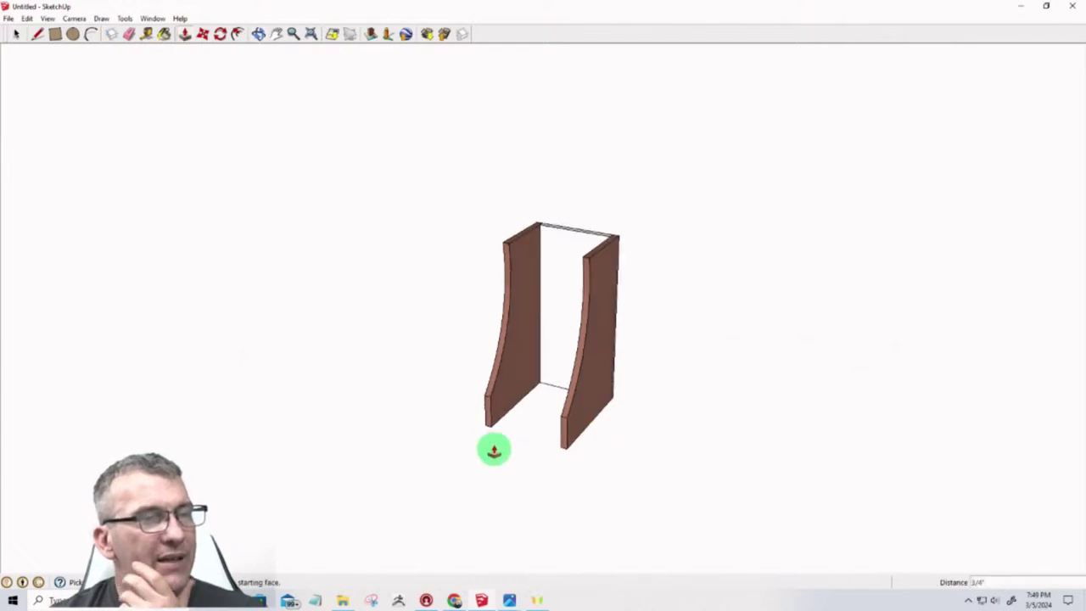
pyautogui.scroll(5, 492, 443)
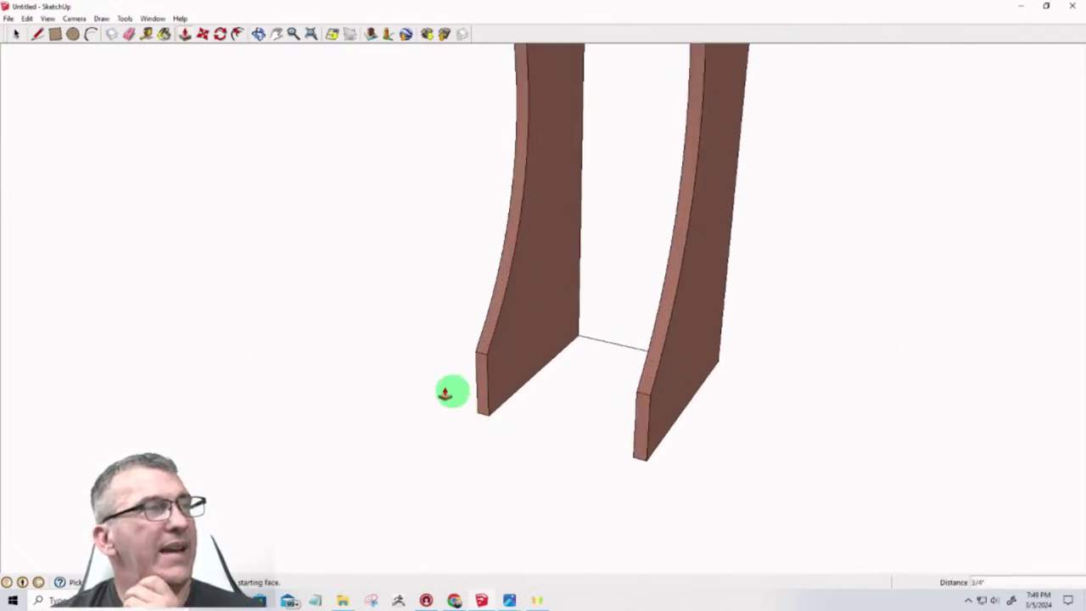
pyautogui.scroll(-4, 509, 407)
pyautogui.scroll(1, 520, 406)
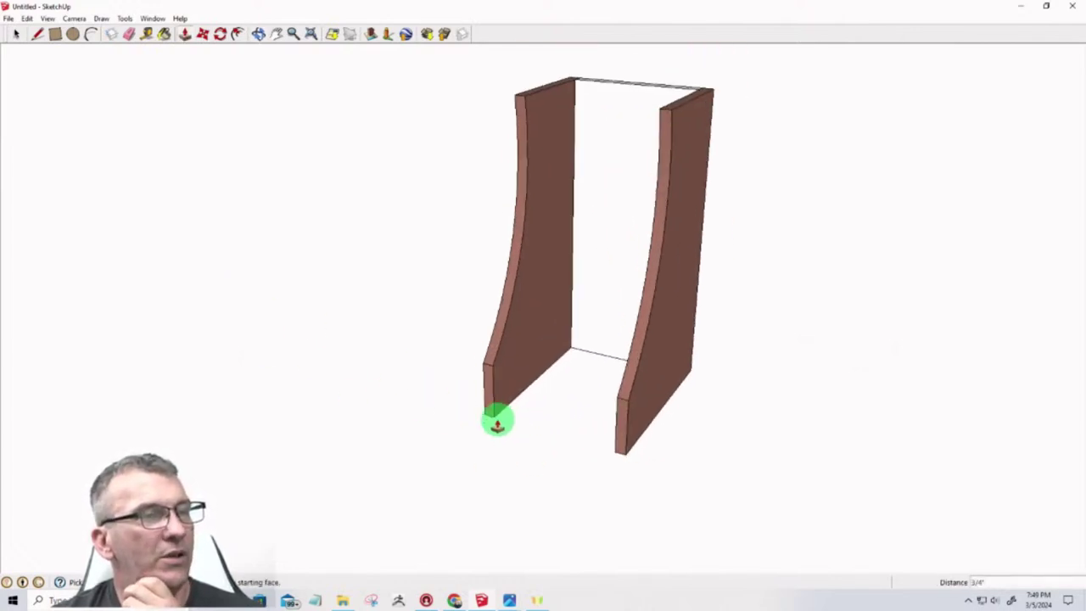
# Draw a rectangle across the bottom between the left and right side panels
pyautogui.click(56, 35)
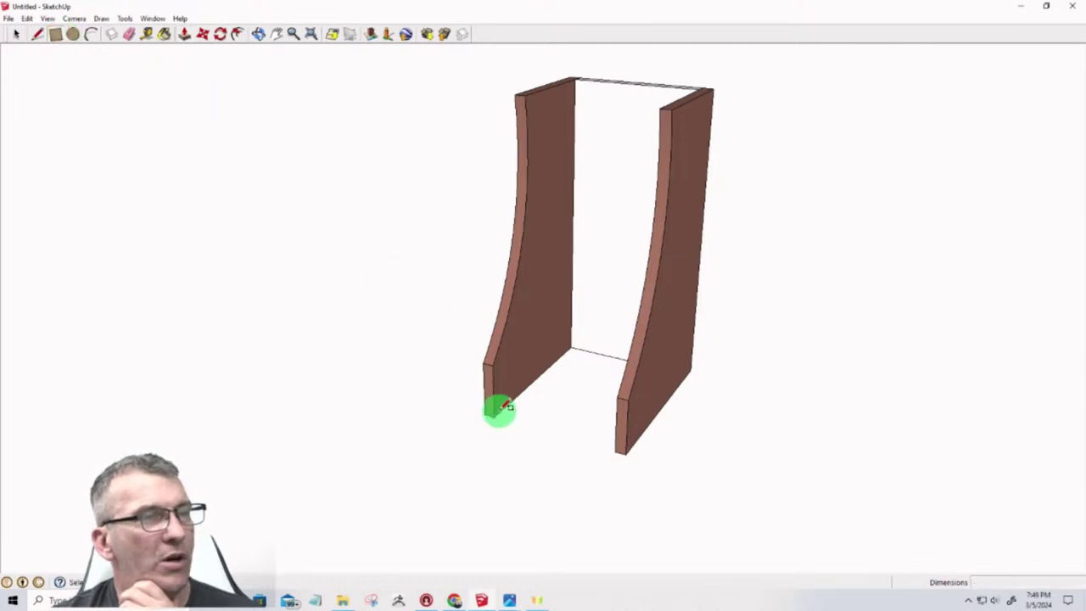
pyautogui.click(496, 413)
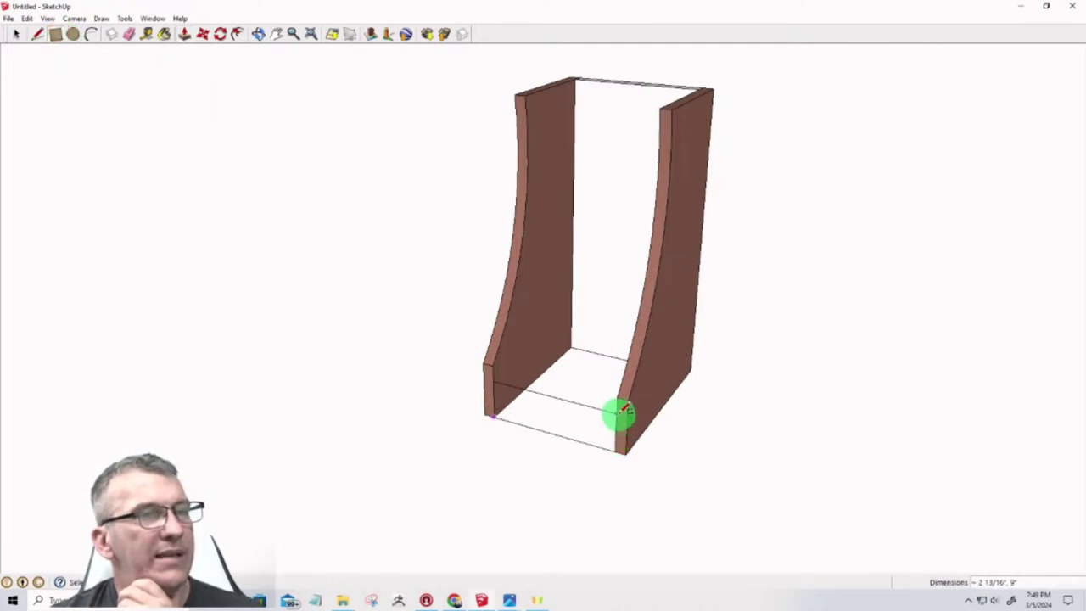
pyautogui.click(622, 409)
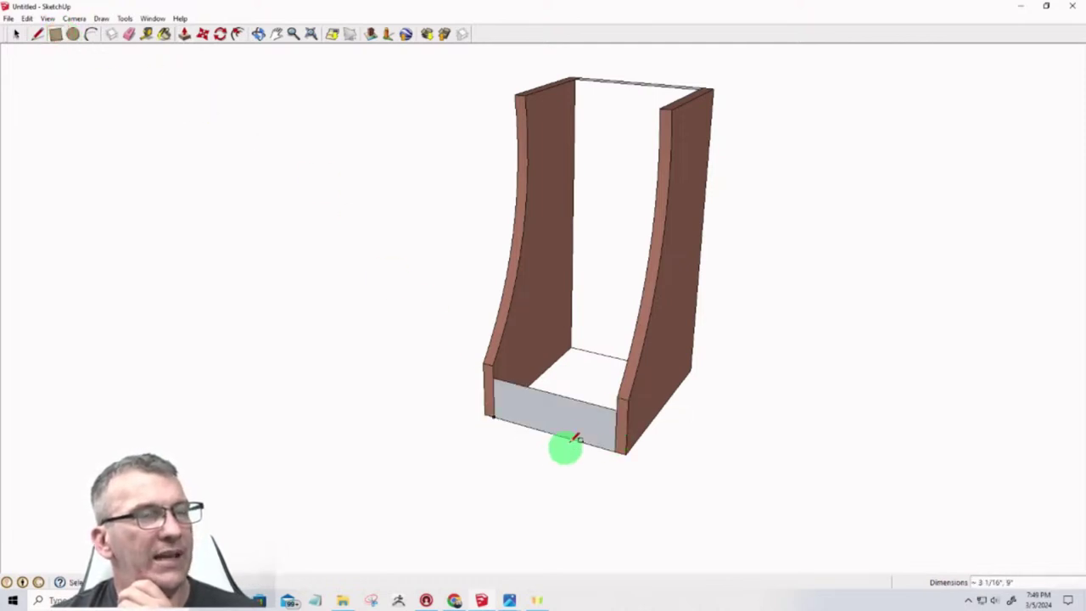
pyautogui.moveTo(565, 447); pyautogui.dragTo(87, 507, button='middle')
pyautogui.moveTo(587, 315); pyautogui.dragTo(463, 393, button='middle')
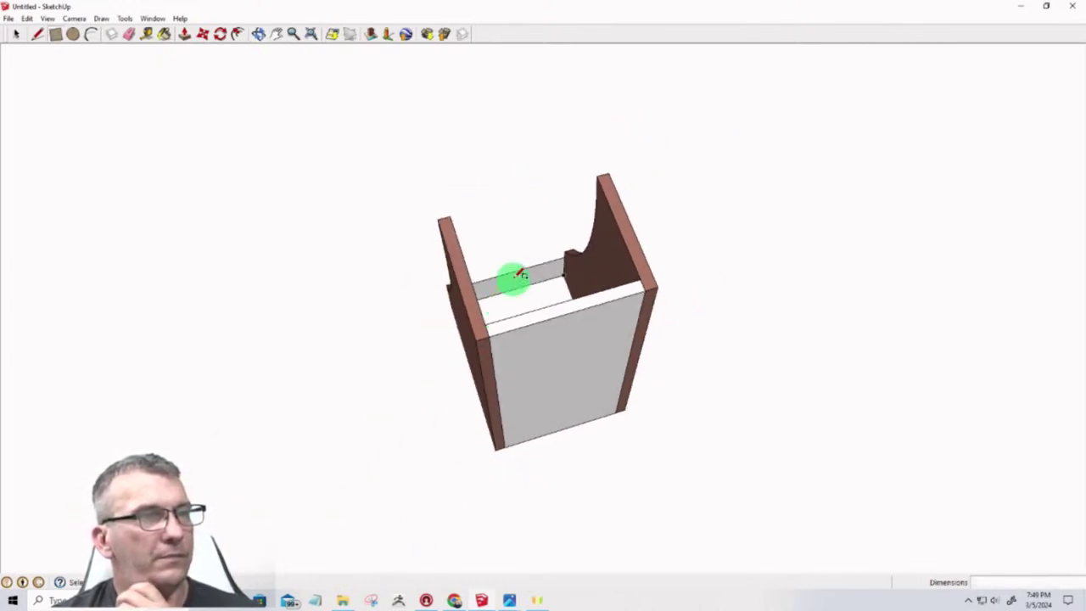
# Push/Pull the inner face into a 3/4" panel joining the two sides
pyautogui.press('p')
pyautogui.moveTo(516, 289); pyautogui.dragTo(517, 289)
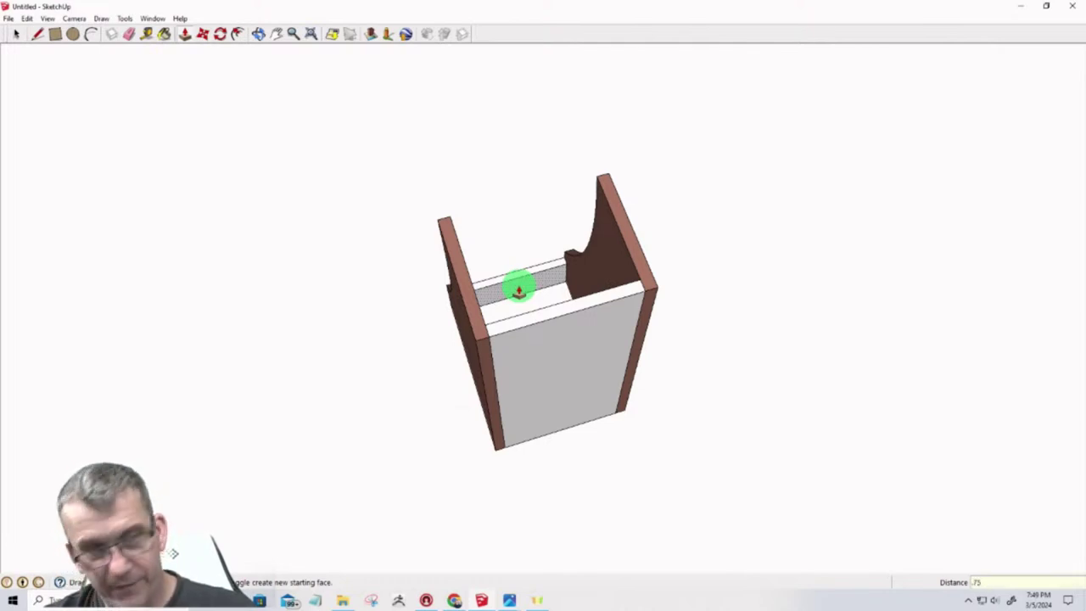
pyautogui.moveTo(518, 289); pyautogui.dragTo(924, 432, button='middle')
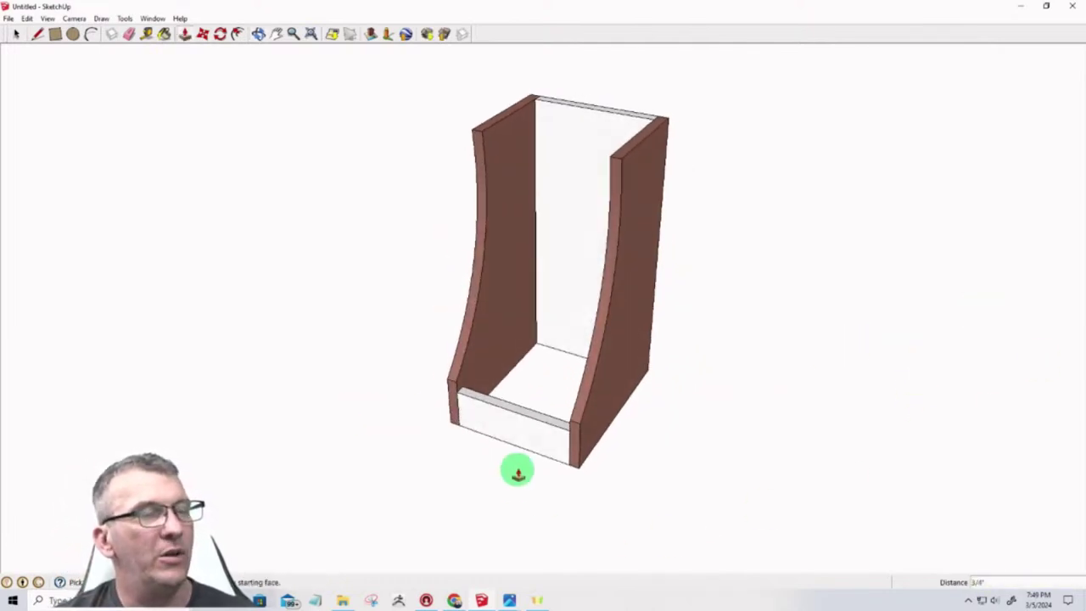
pyautogui.scroll(-1, 518, 472)
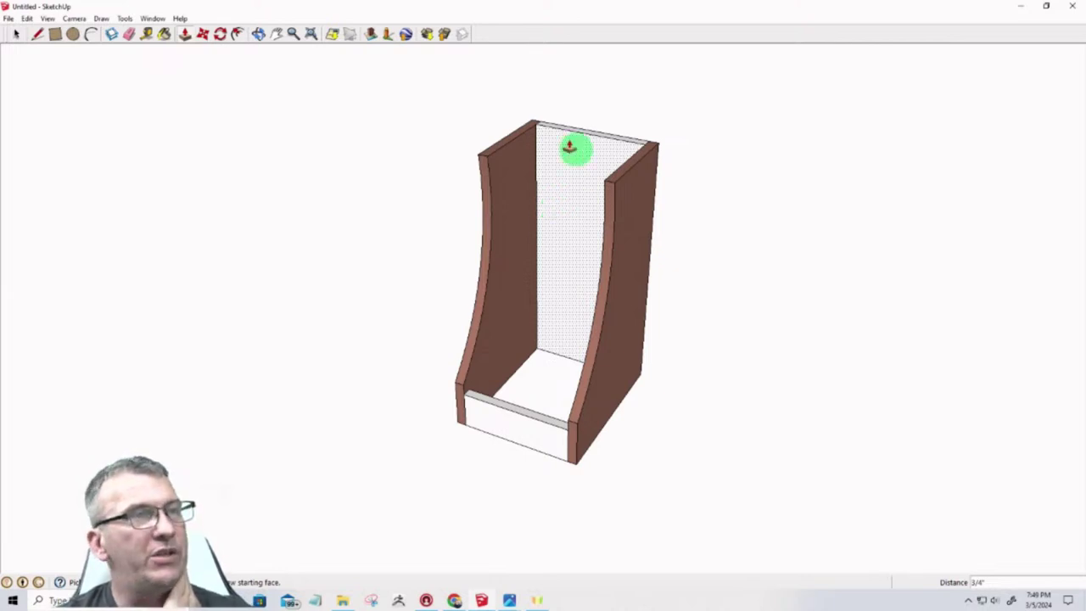
pyautogui.scroll(3, 527, 422)
pyautogui.scroll(-4, 527, 422)
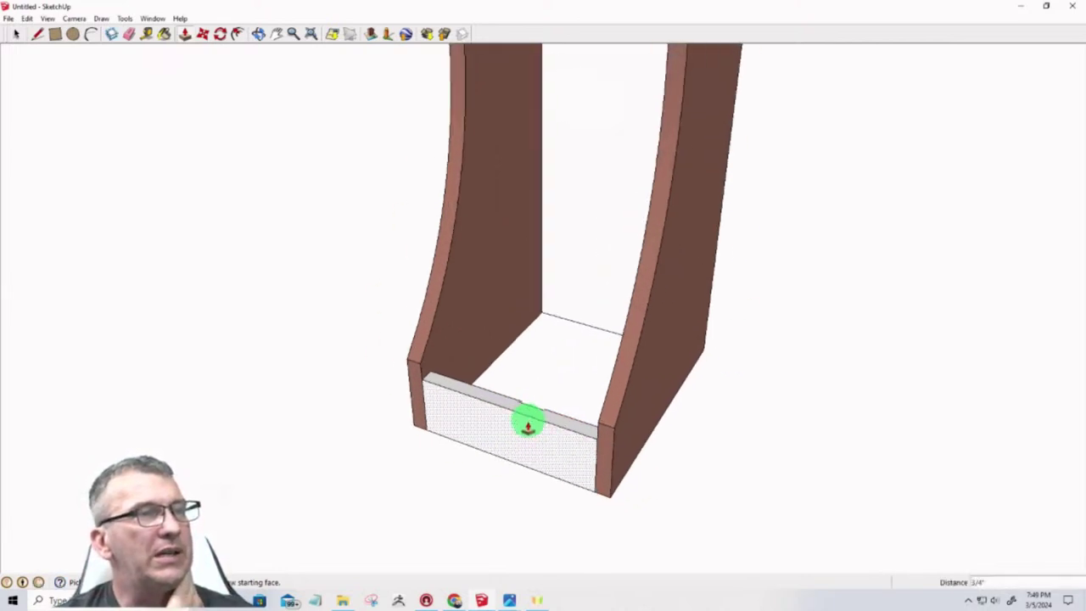
pyautogui.moveTo(533, 430); pyautogui.dragTo(487, 381, button='middle')
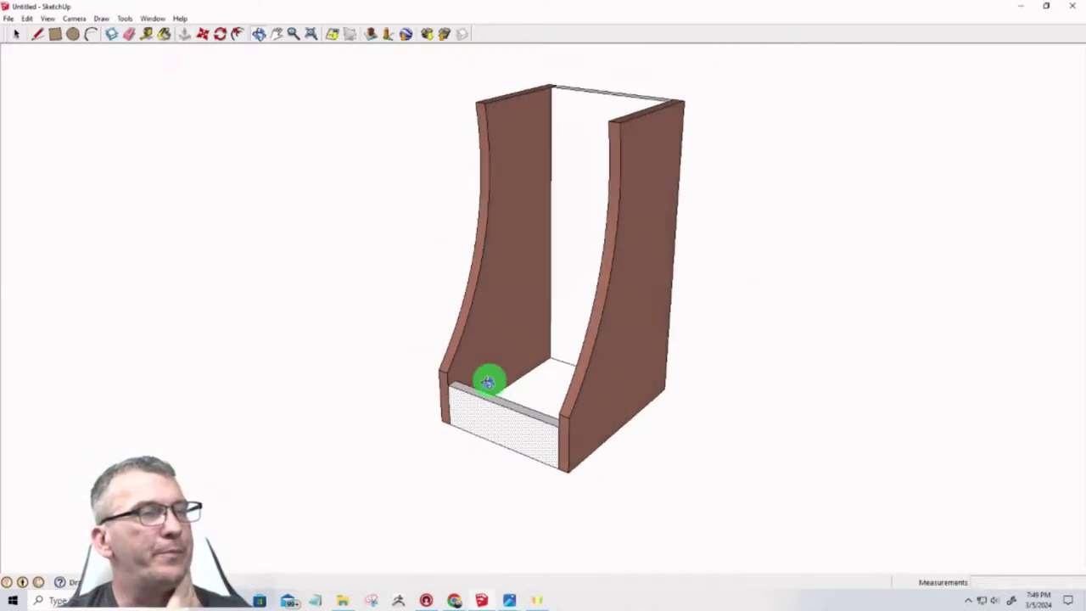
pyautogui.press('p')
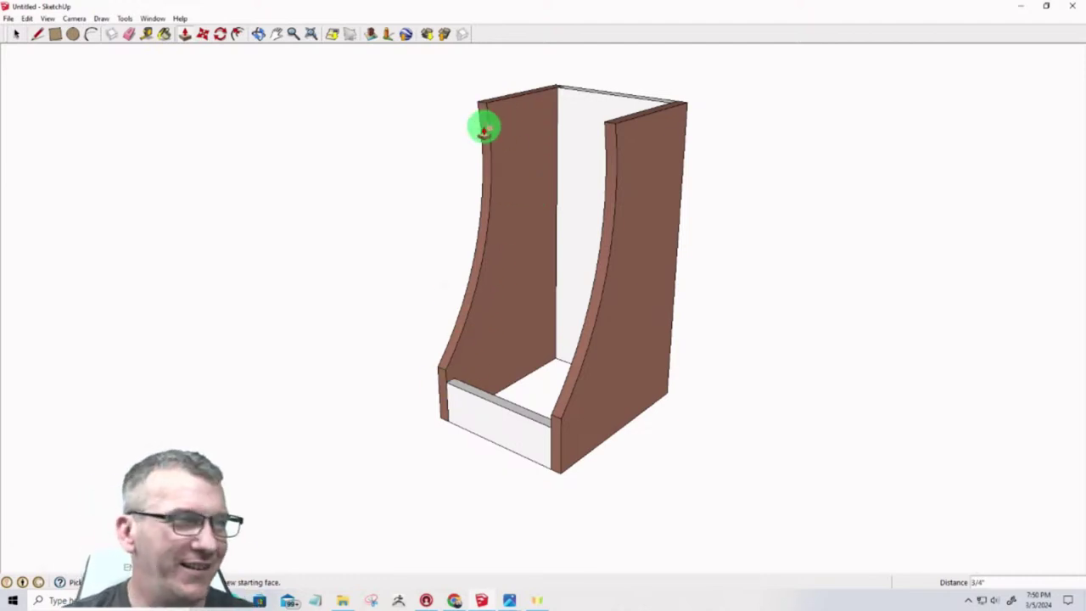
# Draw a rectangle across the whole top of the stand
pyautogui.moveTo(555, 325); pyautogui.dragTo(473, 422, button='middle')
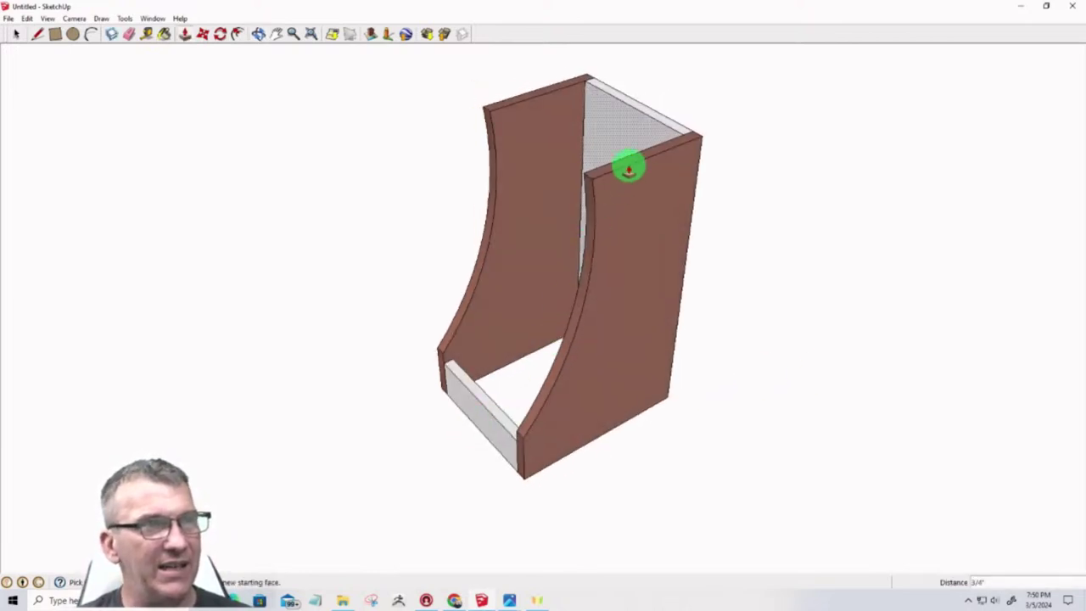
pyautogui.click(655, 168)
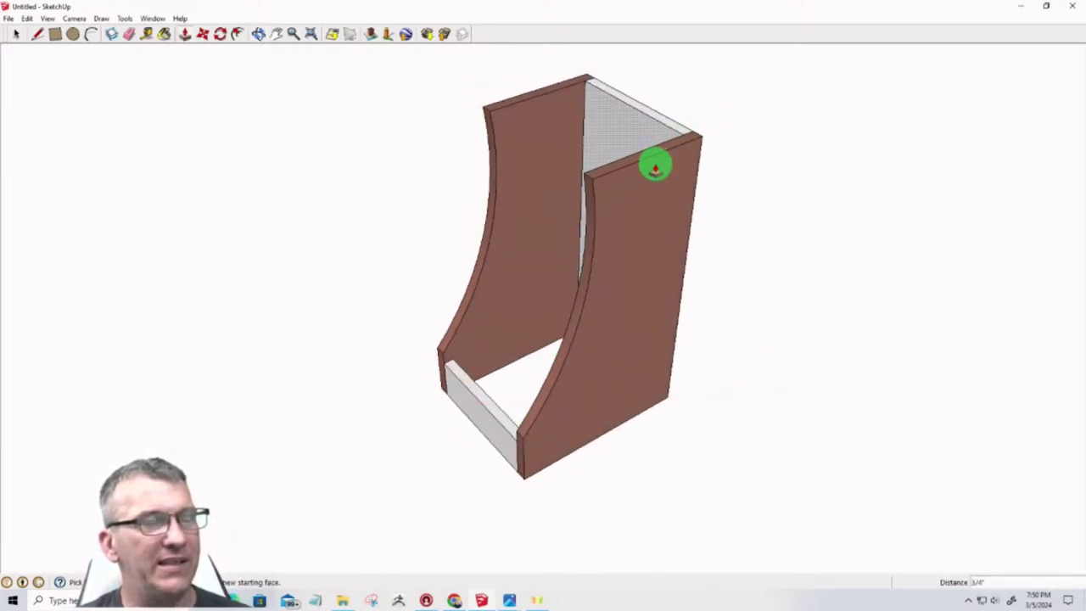
pyautogui.click(55, 34)
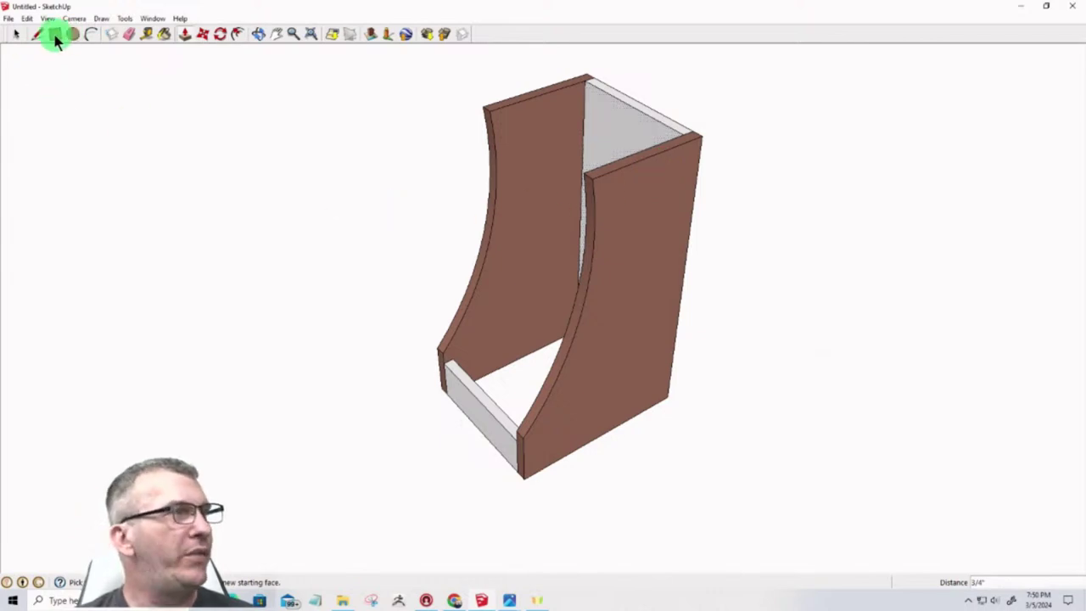
pyautogui.moveTo(588, 69); pyautogui.dragTo(599, 177)
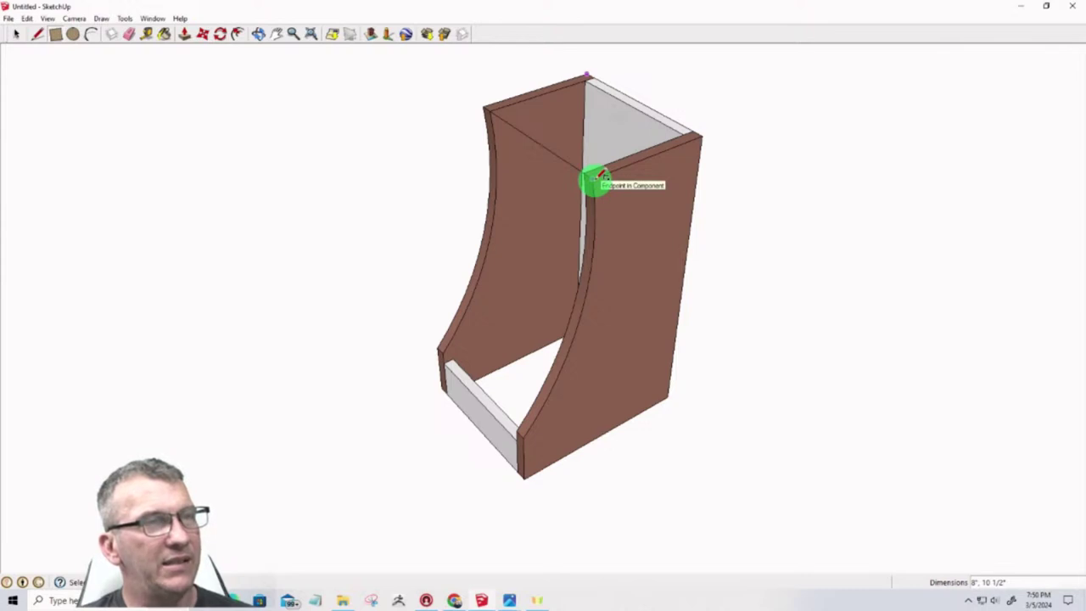
pyautogui.moveTo(600, 176); pyautogui.dragTo(550, 202)
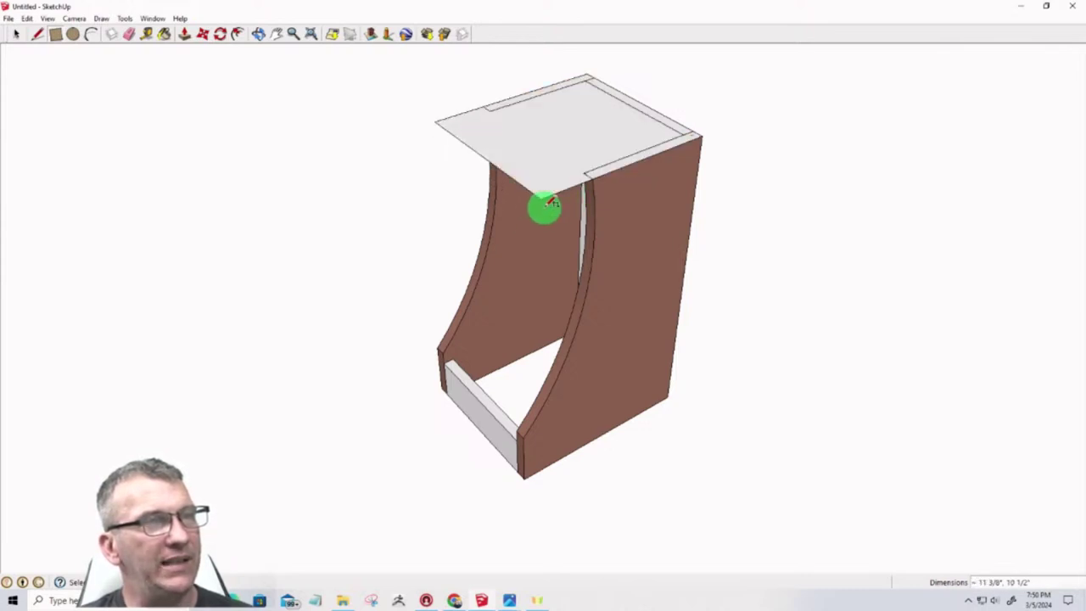
# Pull the top rectangle up into a 7/8" thick slab
pyautogui.press('p')
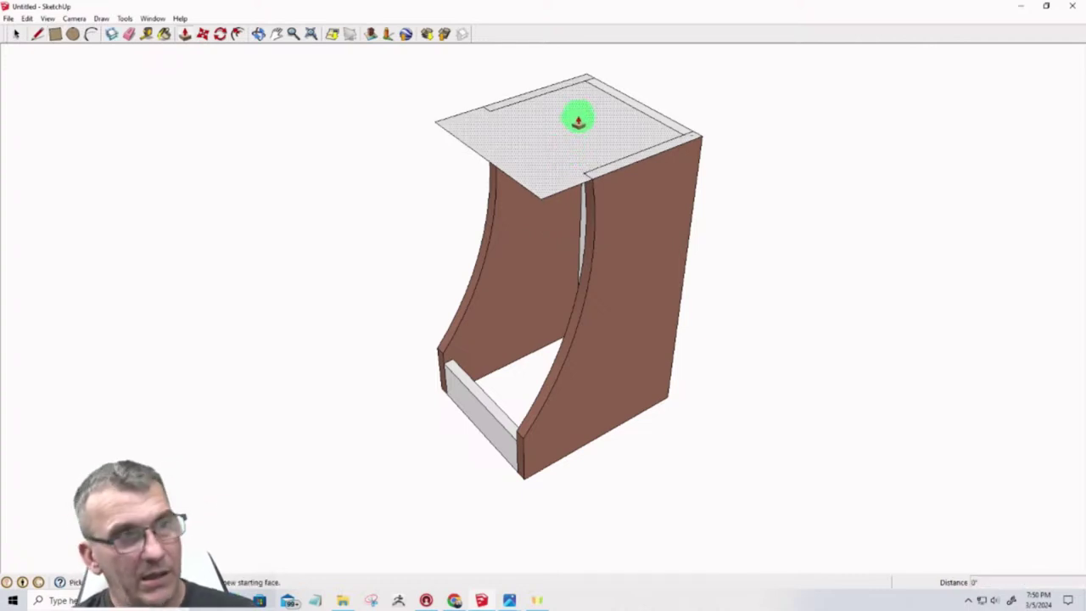
pyautogui.moveTo(575, 116); pyautogui.dragTo(567, 138)
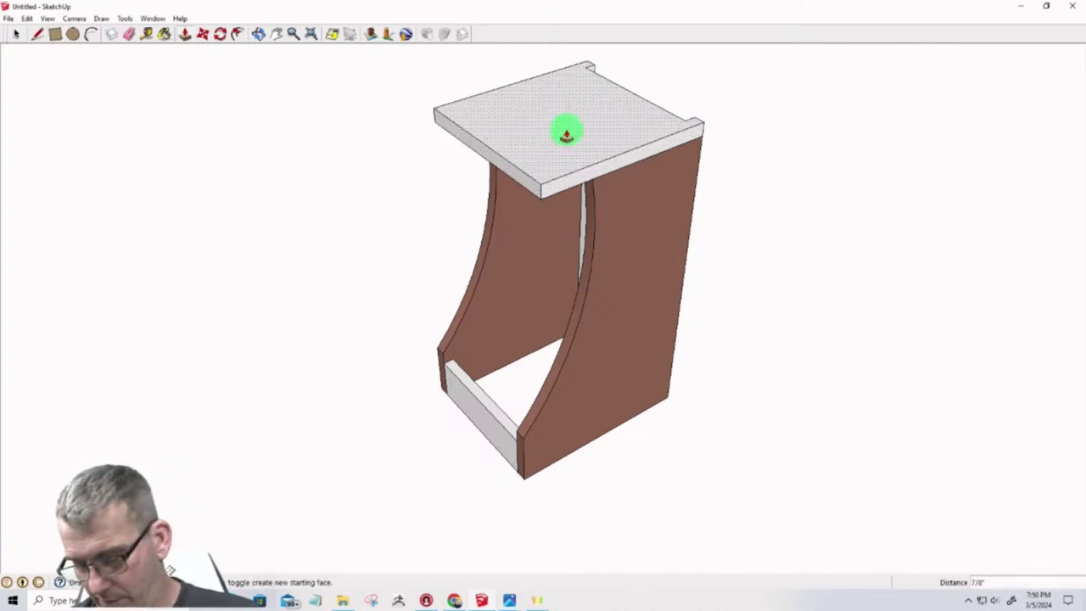
pyautogui.moveTo(567, 134); pyautogui.dragTo(565, 129)
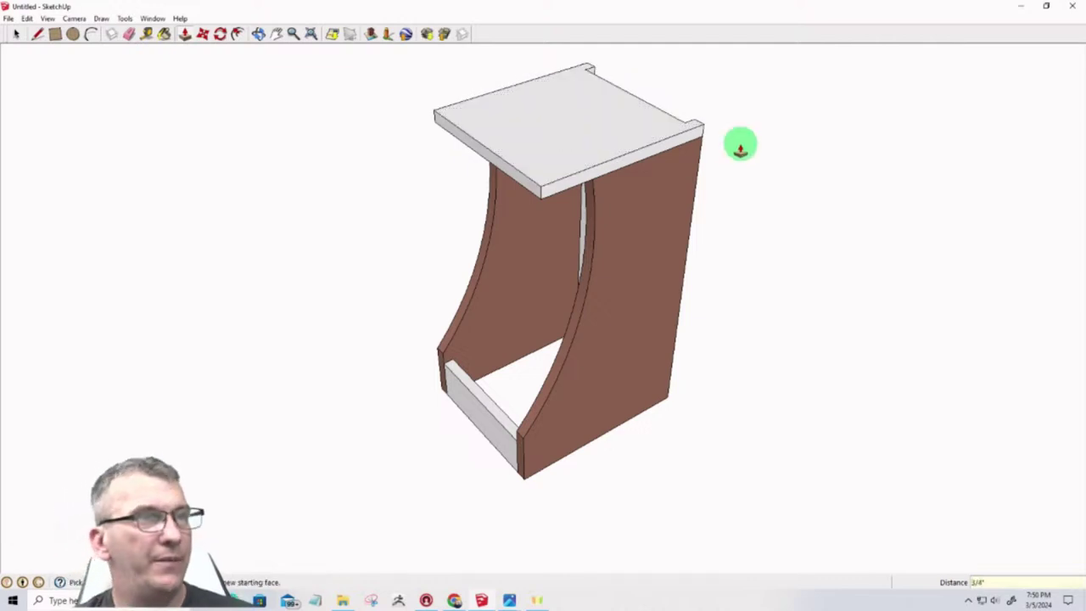
# Push the narrow side strip 3/4" so it sits flush with the top
pyautogui.moveTo(740, 145); pyautogui.dragTo(407, 240, button='middle')
pyautogui.moveTo(694, 208); pyautogui.dragTo(645, 191)
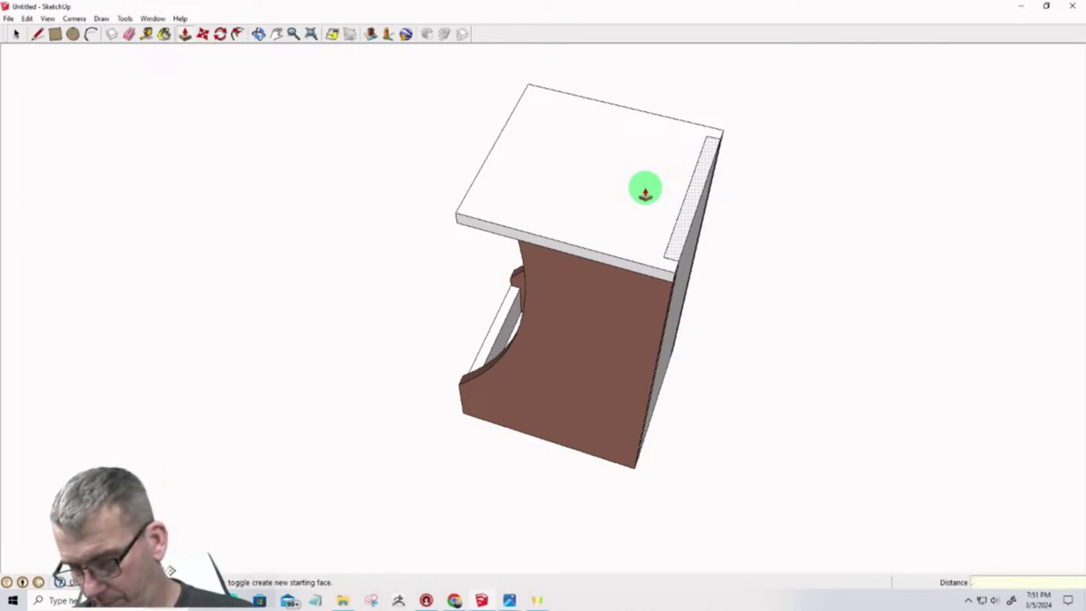
pyautogui.moveTo(645, 190); pyautogui.dragTo(642, 189)
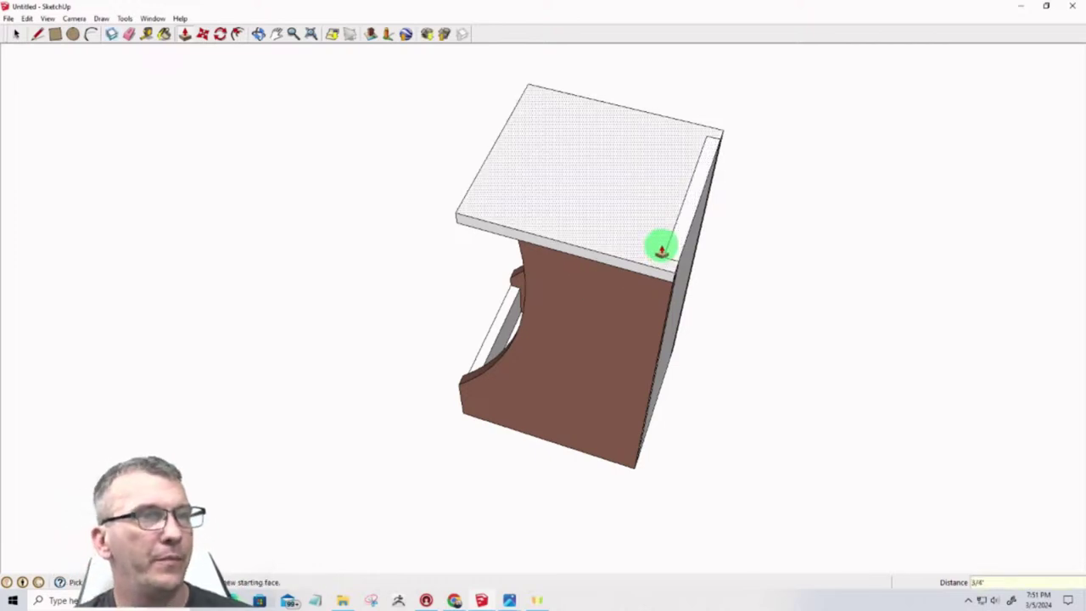
pyautogui.press('space')
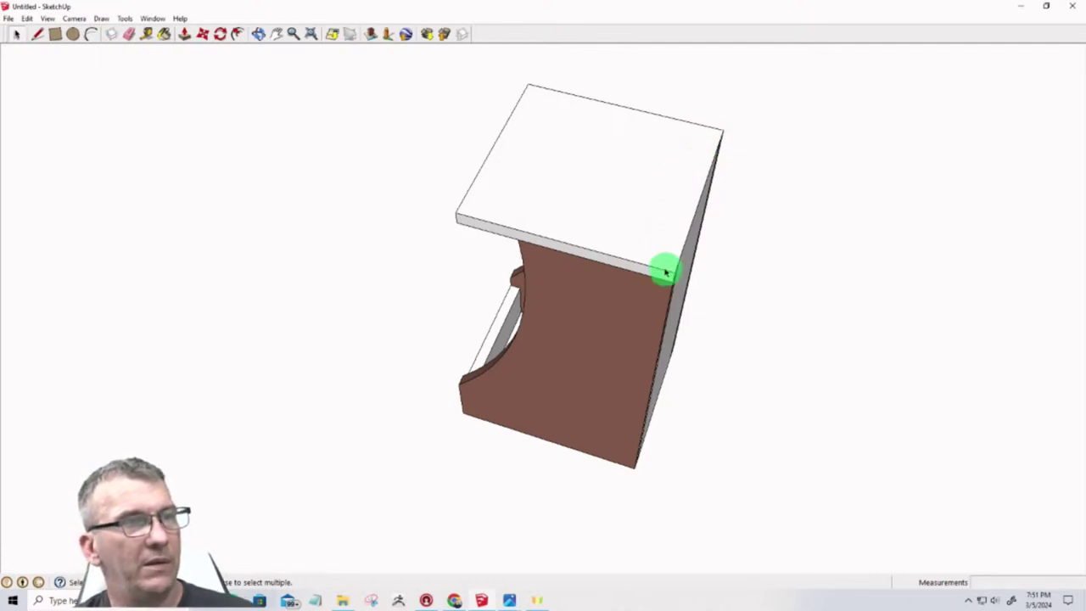
pyautogui.moveTo(667, 272); pyautogui.dragTo(1067, 262, button='middle')
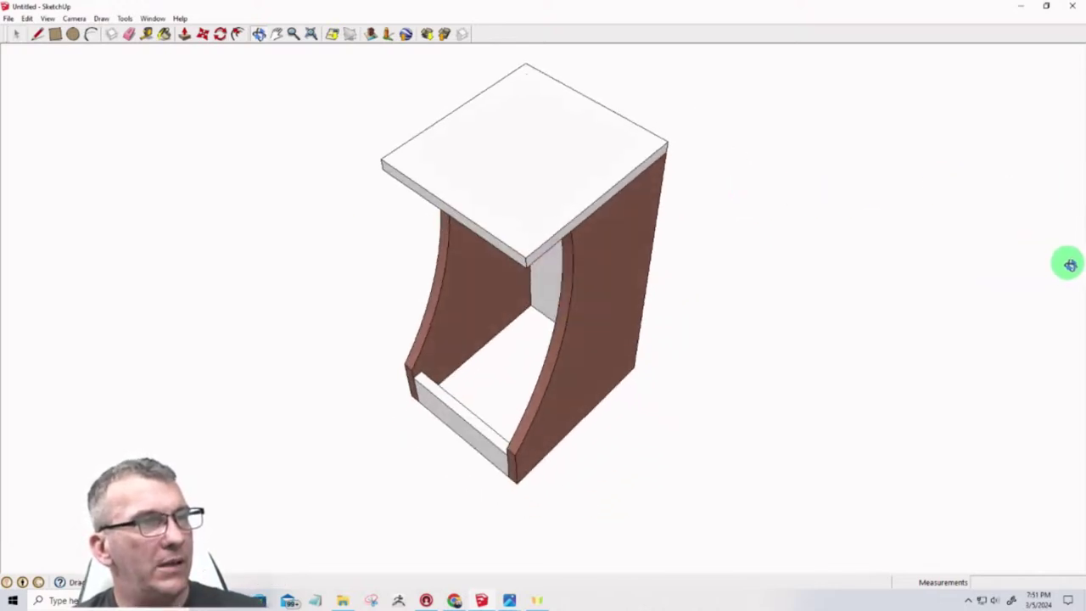
# Draw a half-circle arc against one edge of the top slab at its corner
pyautogui.scroll(1, 1067, 262)
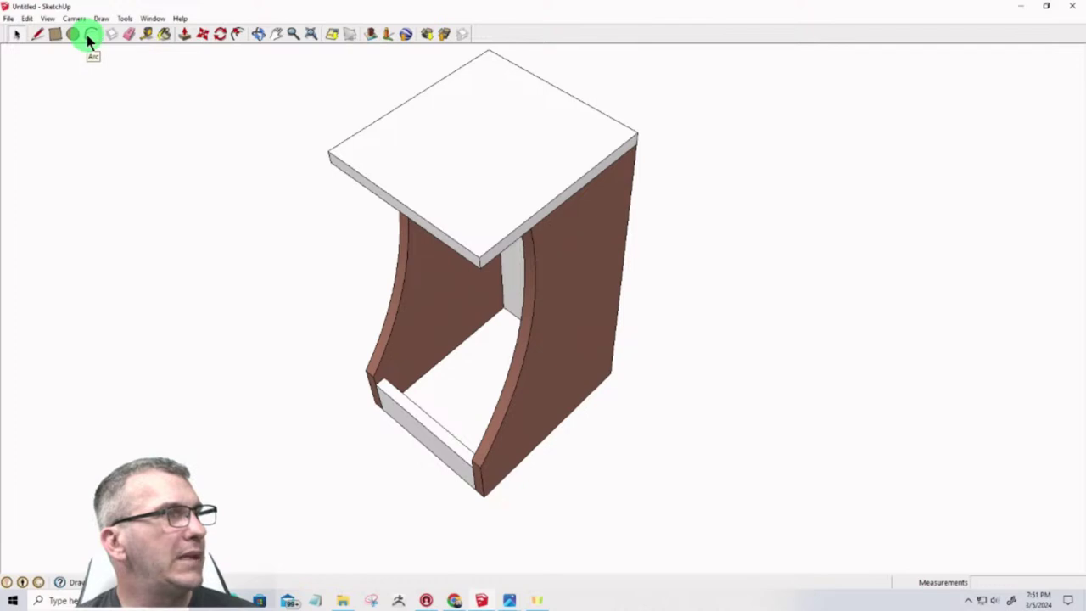
pyautogui.moveTo(420, 223); pyautogui.dragTo(503, 266, button='middle')
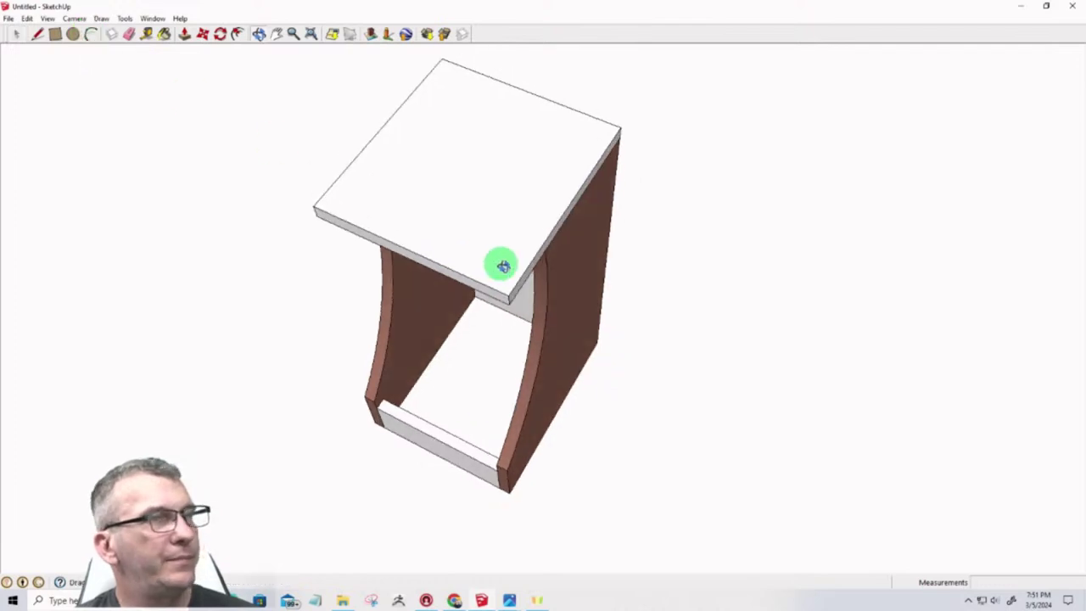
pyautogui.click(73, 36)
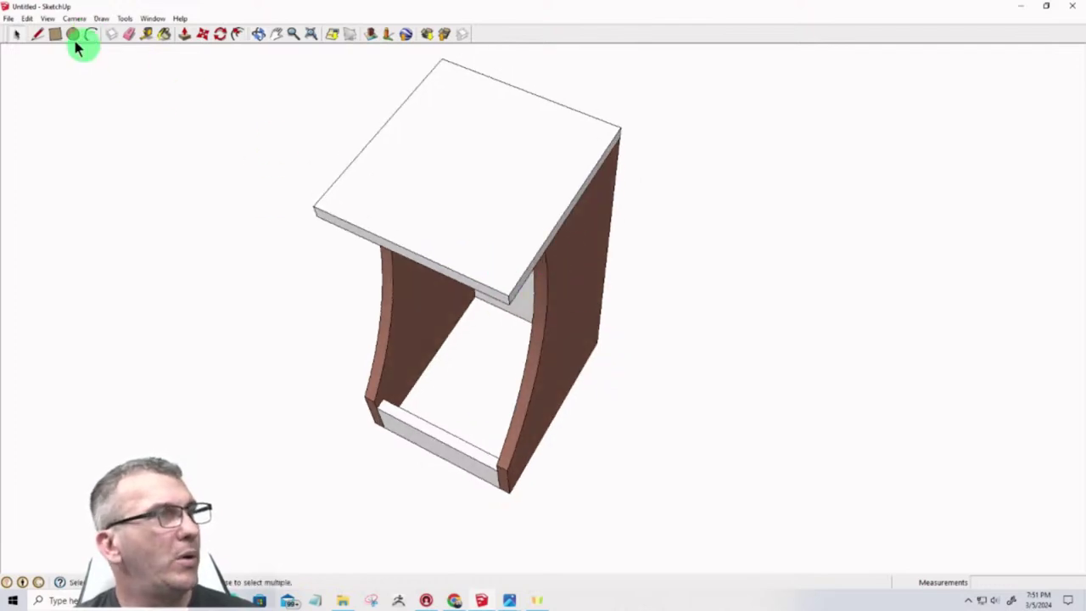
pyautogui.click(91, 34)
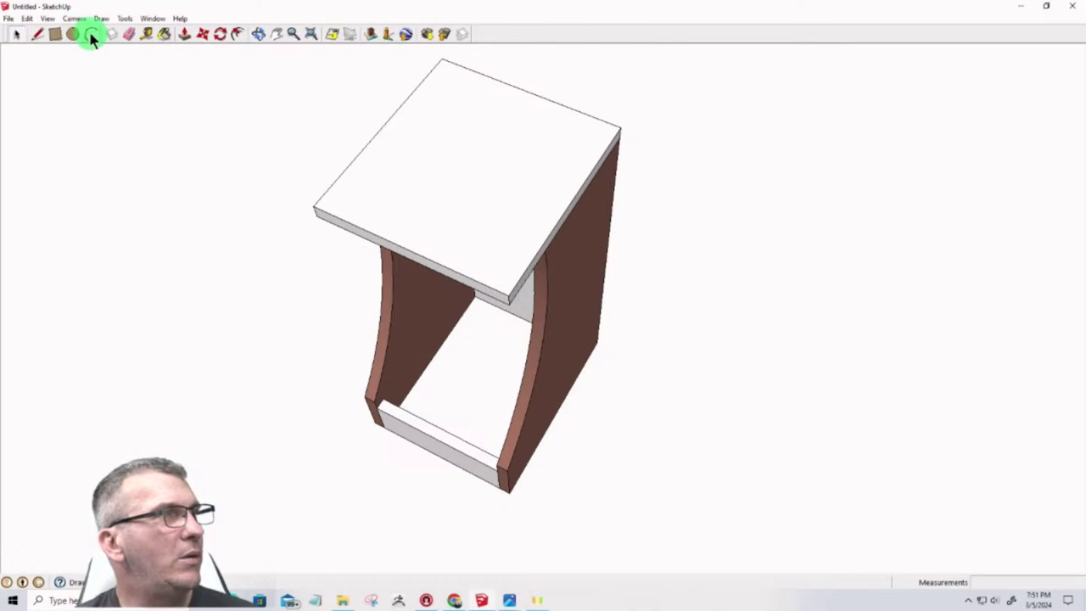
pyautogui.click(509, 302)
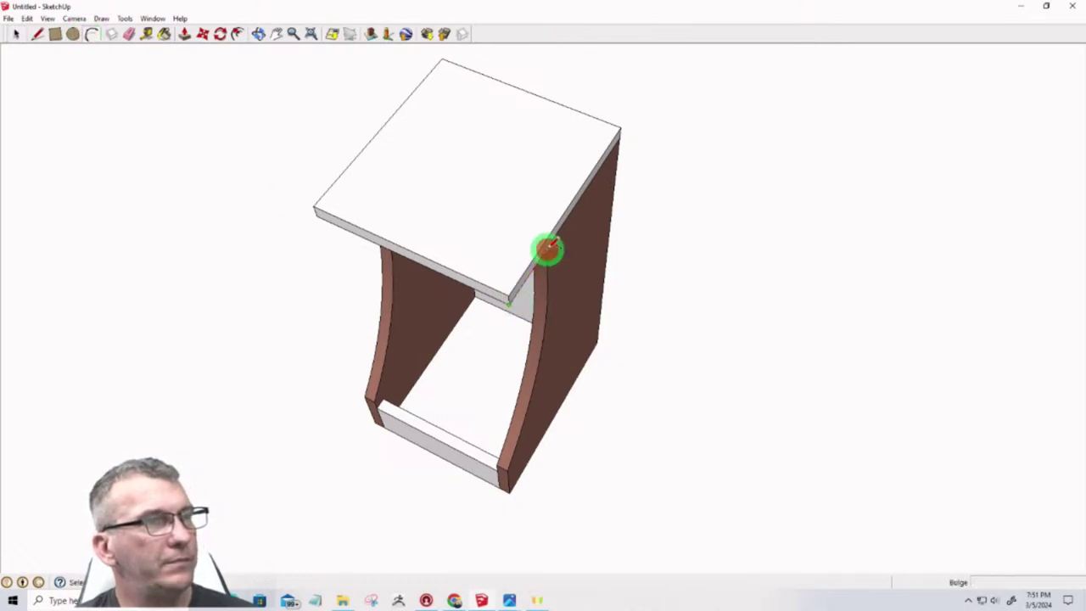
pyautogui.click(545, 251)
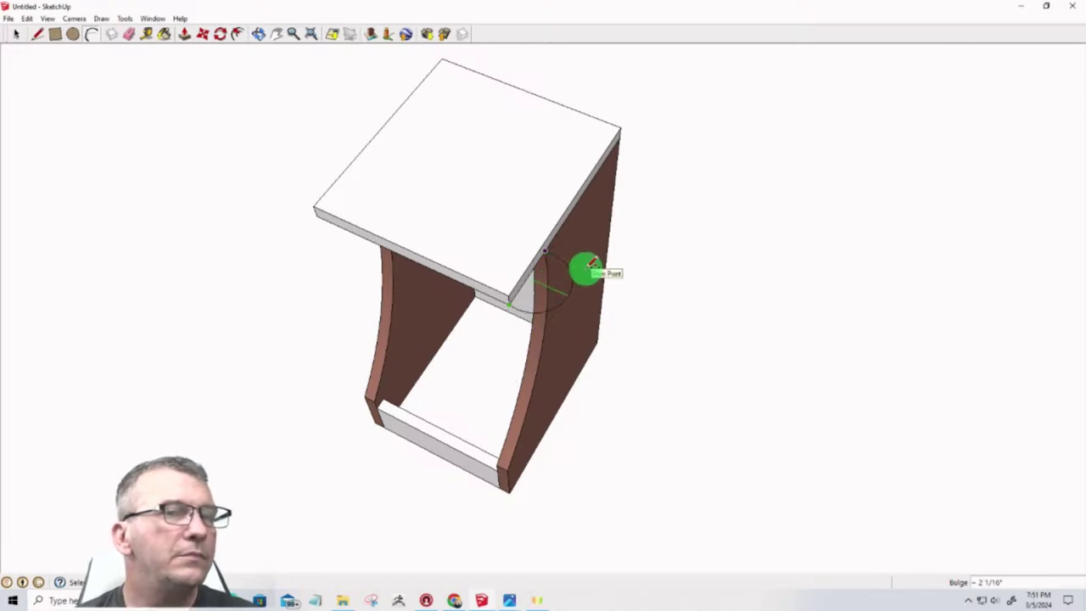
pyautogui.click(591, 265)
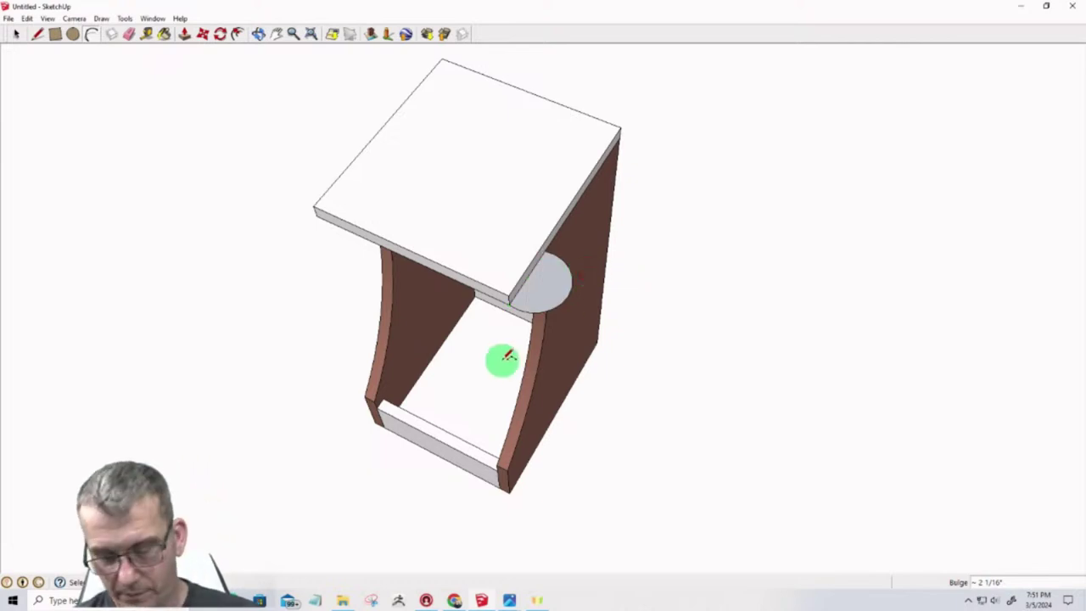
# Push/Pull the half-circle up 3/4" to match the slab's thickness
pyautogui.press('p')
pyautogui.click(538, 291)
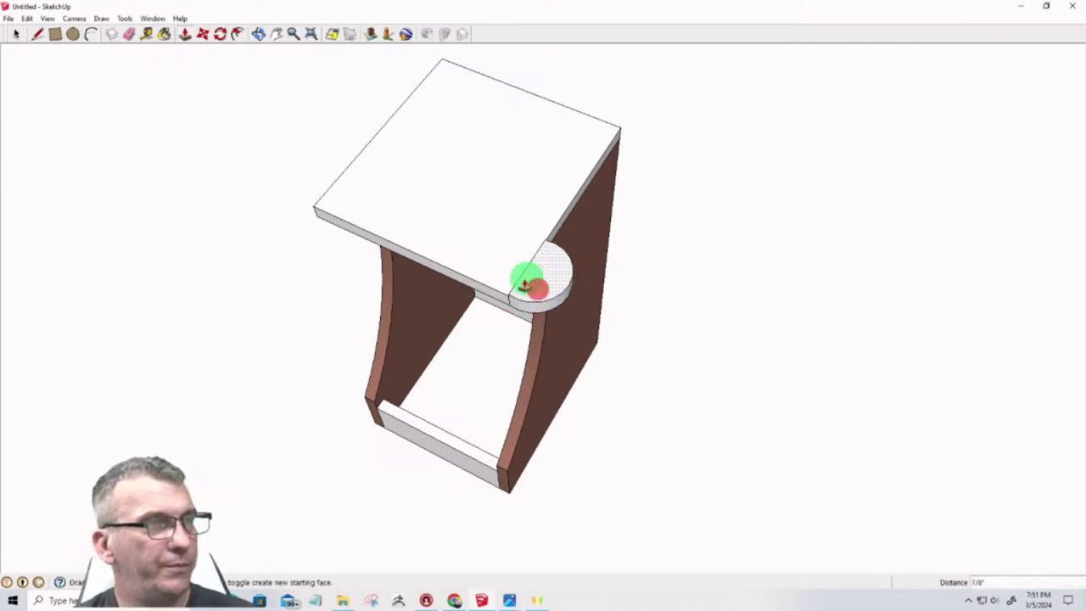
pyautogui.click(501, 290)
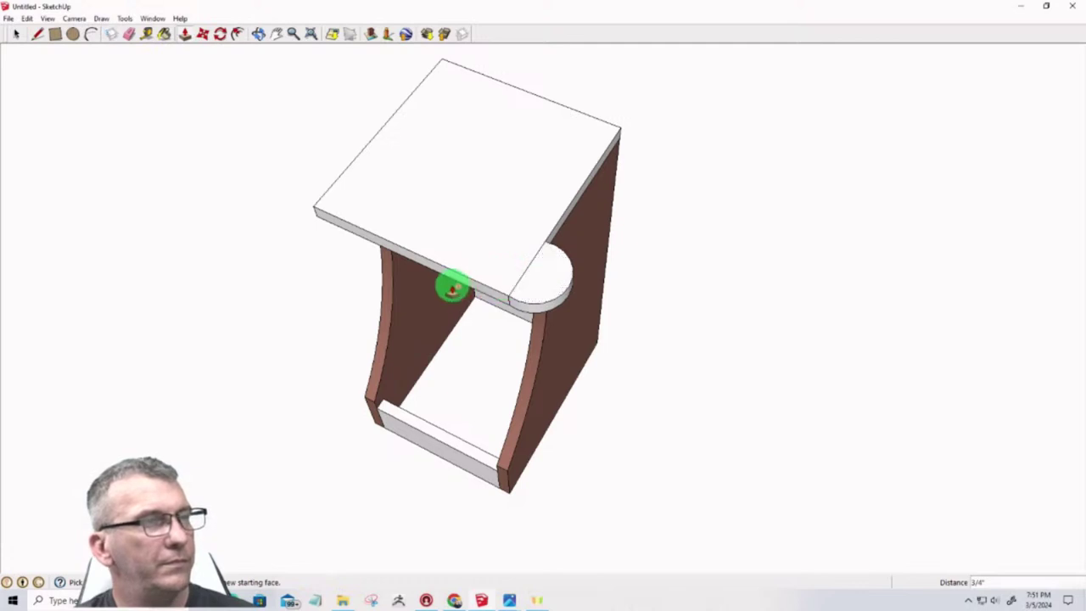
pyautogui.moveTo(451, 286)
pyautogui.mouseDown(button='middle')
pyautogui.moveTo(570, 298)
pyautogui.moveTo(875, 294)
pyautogui.moveTo(952, 309)
pyautogui.moveTo(917, 305)
pyautogui.mouseUp(button='middle')
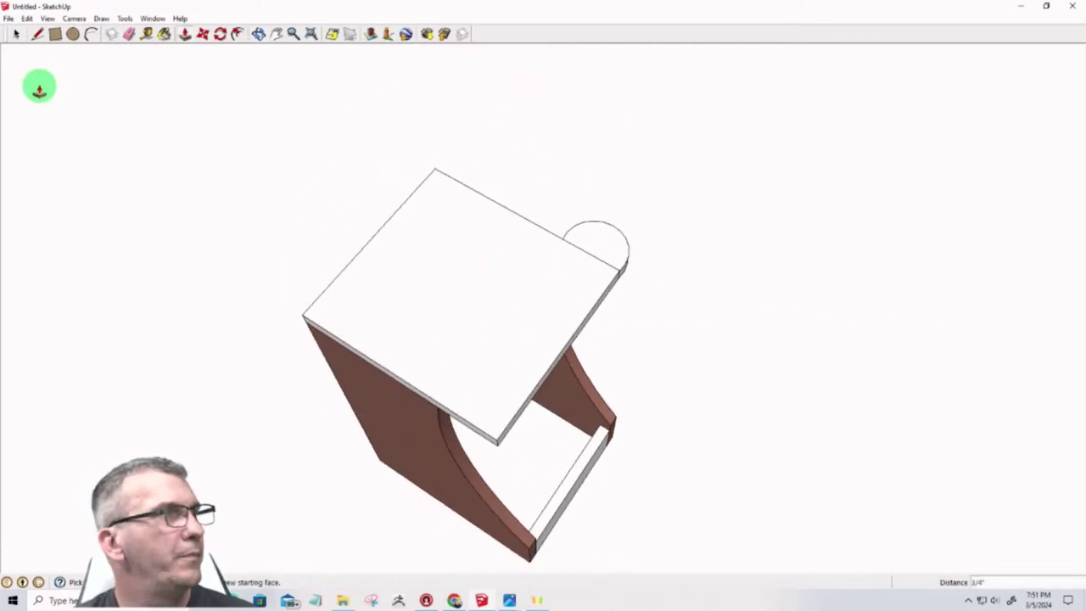
# Place a guide line across the top starting from its edge
pyautogui.click(15, 34)
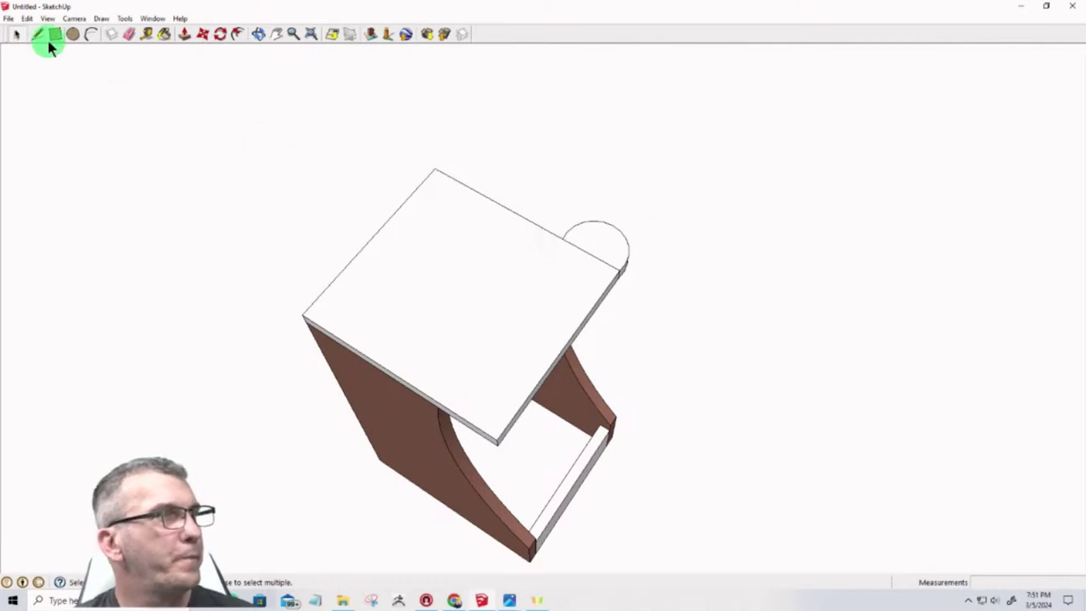
pyautogui.click(146, 34)
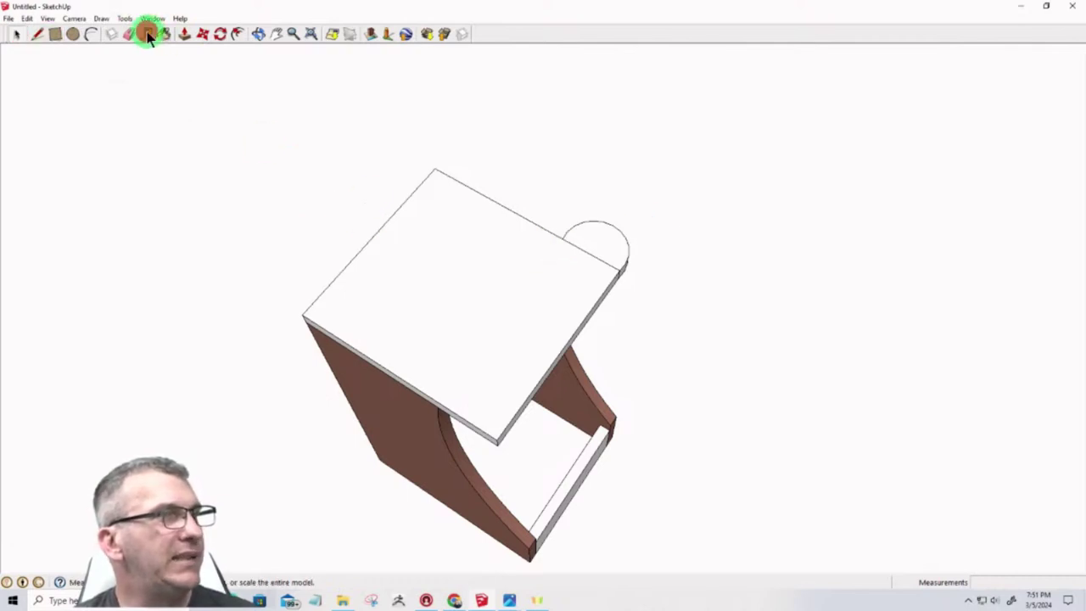
pyautogui.click(594, 308)
pyautogui.click(560, 235)
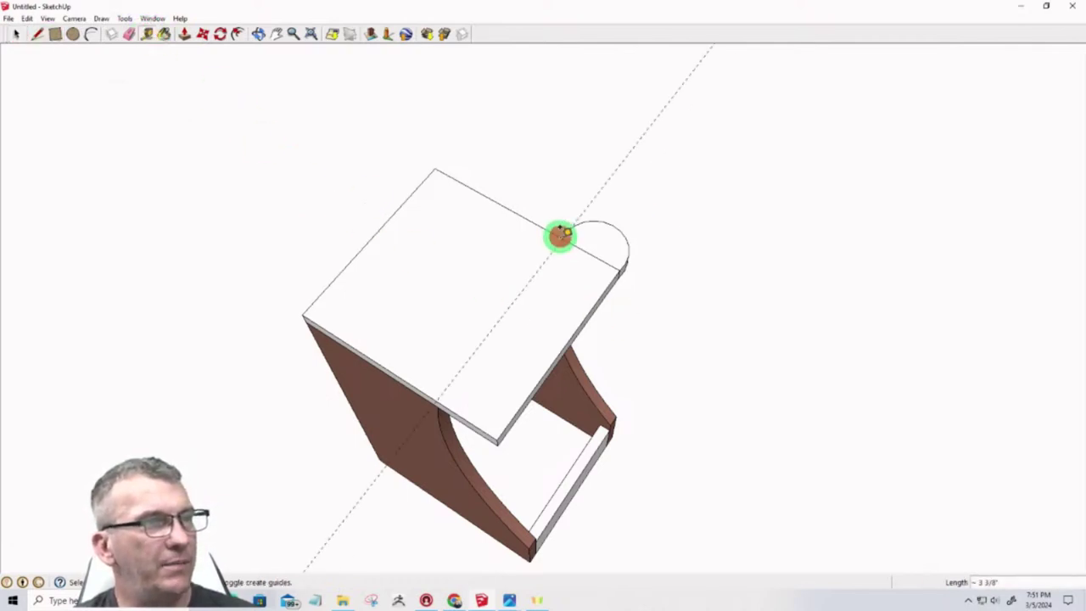
# Draw a second semicircular arc on the opposite end of the top
pyautogui.click(88, 35)
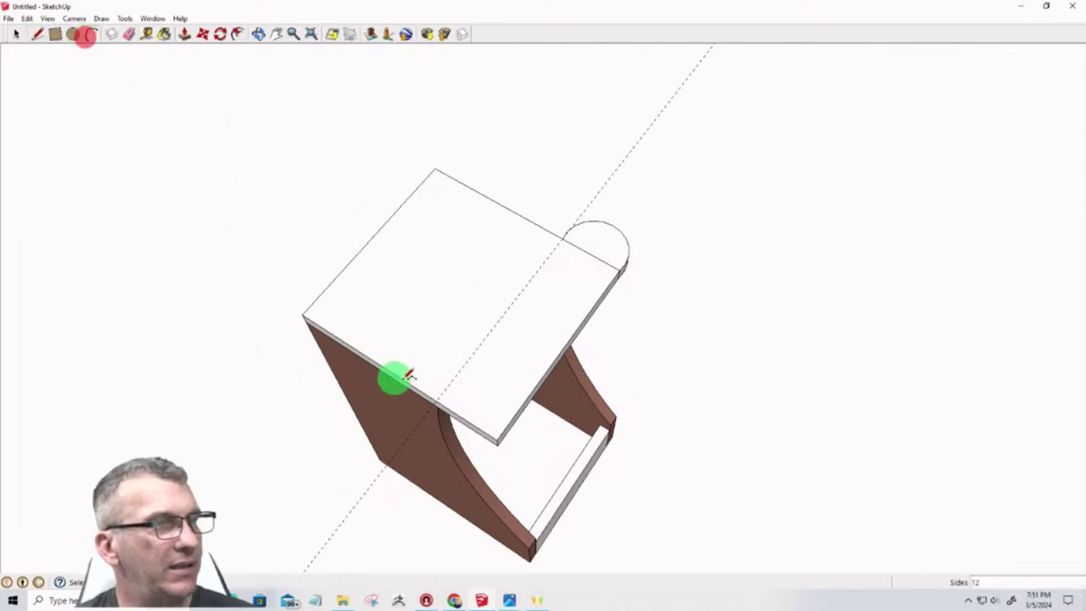
pyautogui.click(433, 404)
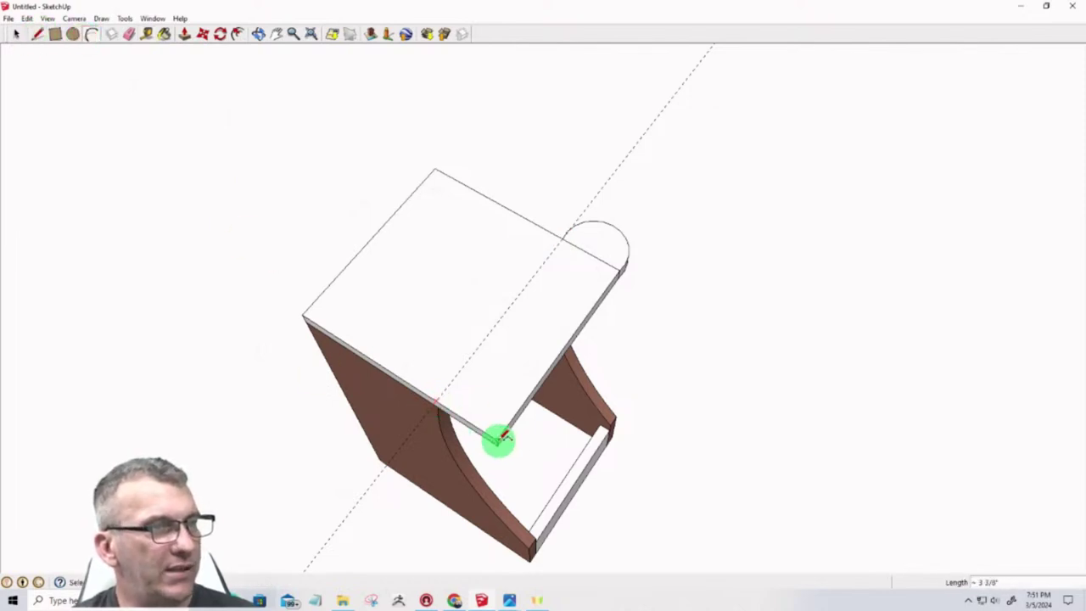
pyautogui.click(498, 440)
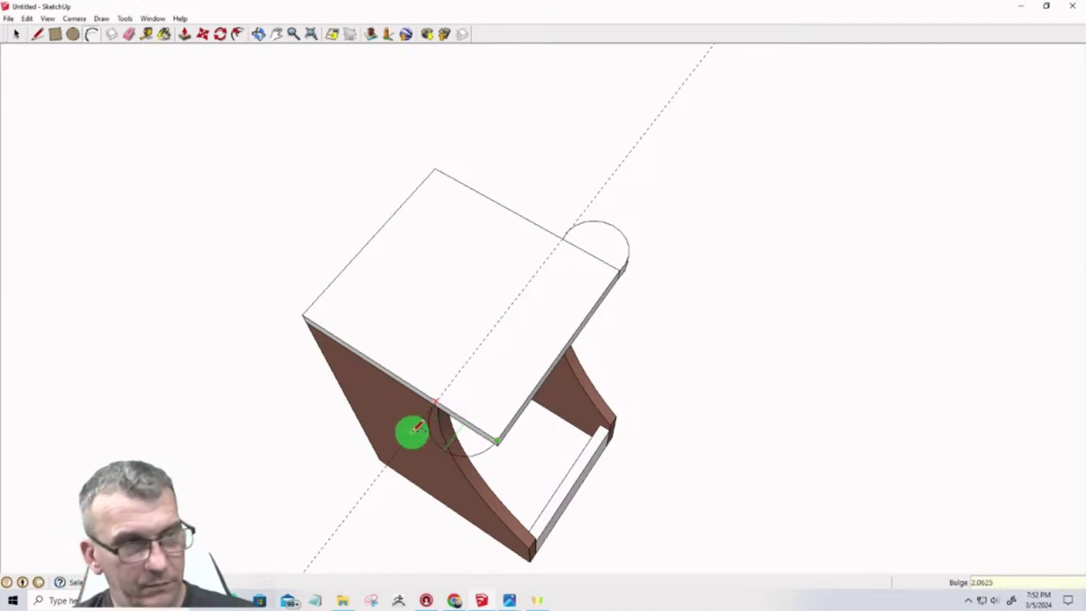
pyautogui.click(417, 427)
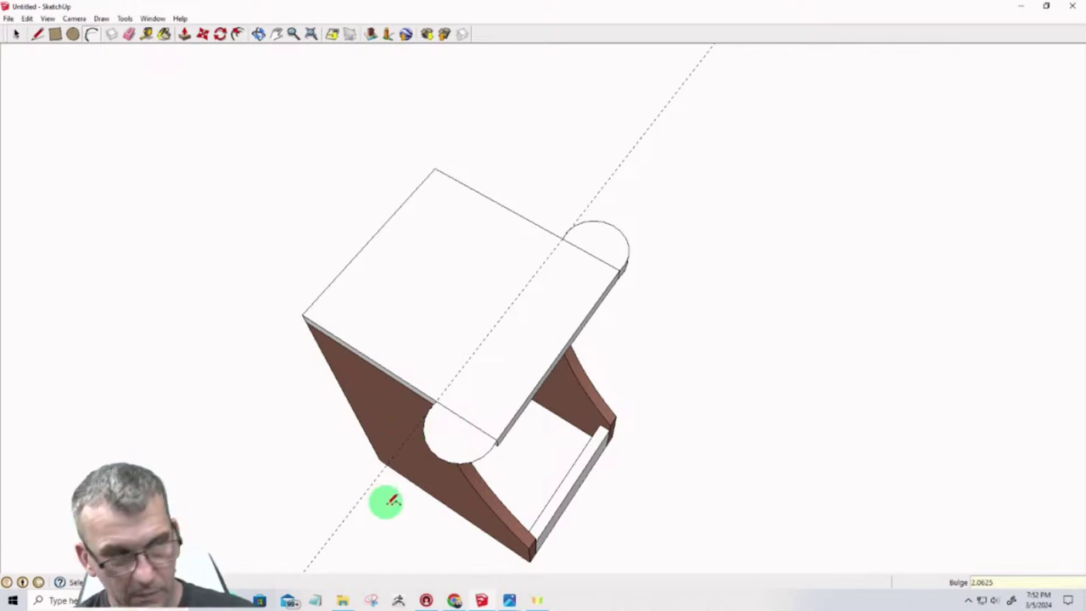
pyautogui.moveTo(388, 501); pyautogui.dragTo(370, 149, button='middle')
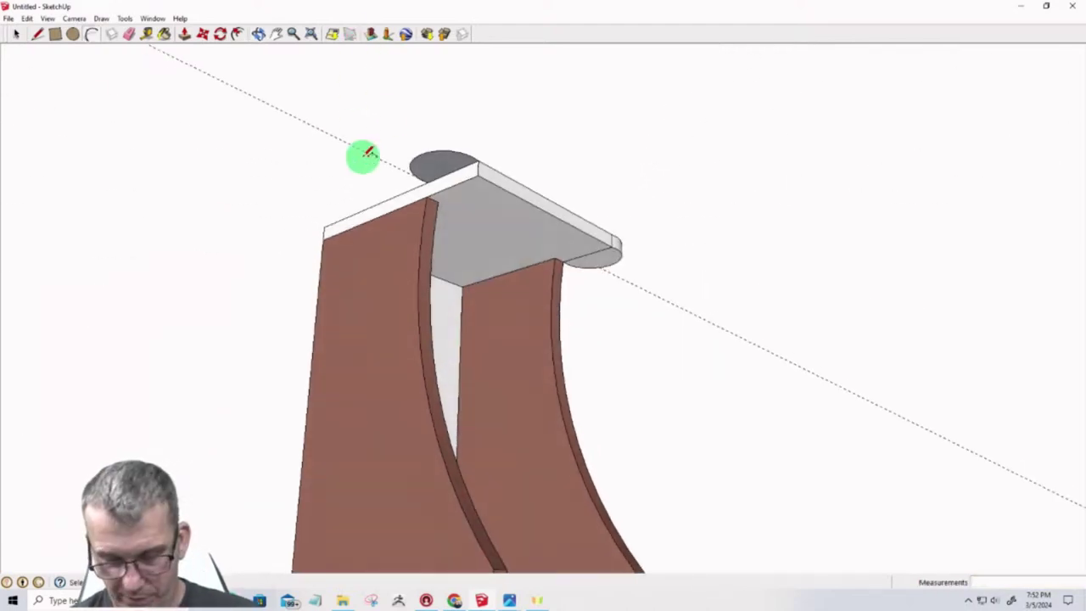
# Raise the new semicircle 3/4" to the top's thickness and select the ear's seam edge
pyautogui.press('p')
pyautogui.click(432, 162)
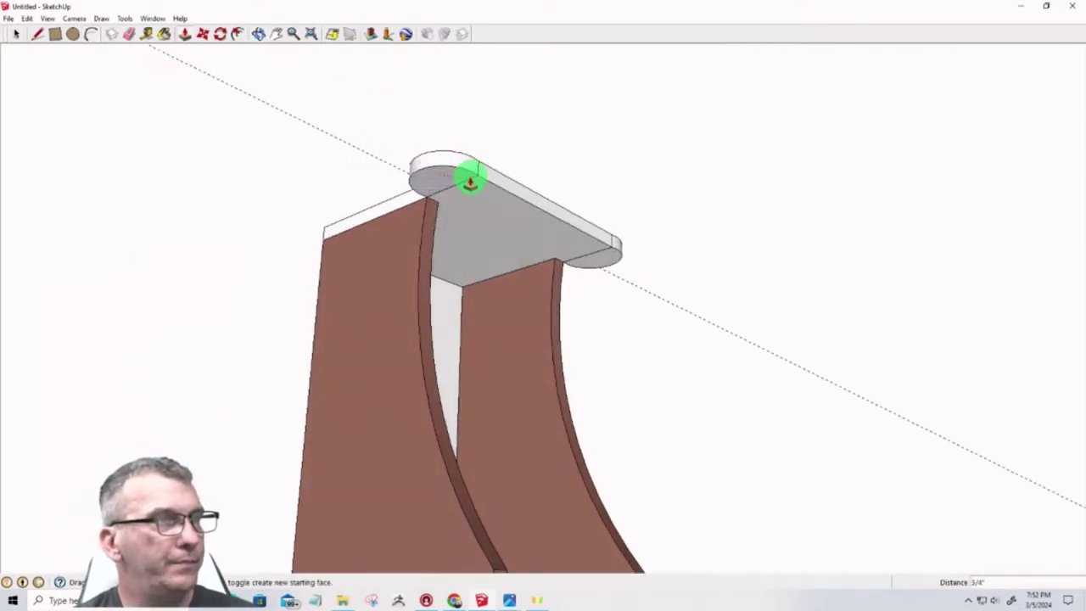
pyautogui.click(477, 183)
pyautogui.moveTo(436, 274); pyautogui.dragTo(335, 291, button='middle')
pyautogui.click(15, 34)
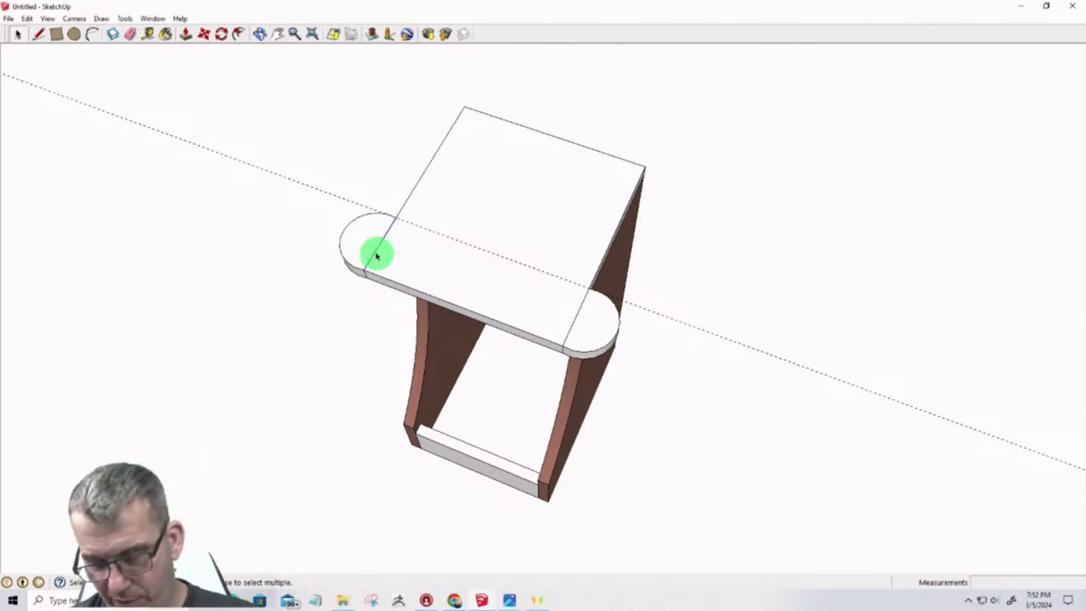
pyautogui.click(575, 319)
pyautogui.moveTo(456, 303); pyautogui.dragTo(337, 306, button='middle')
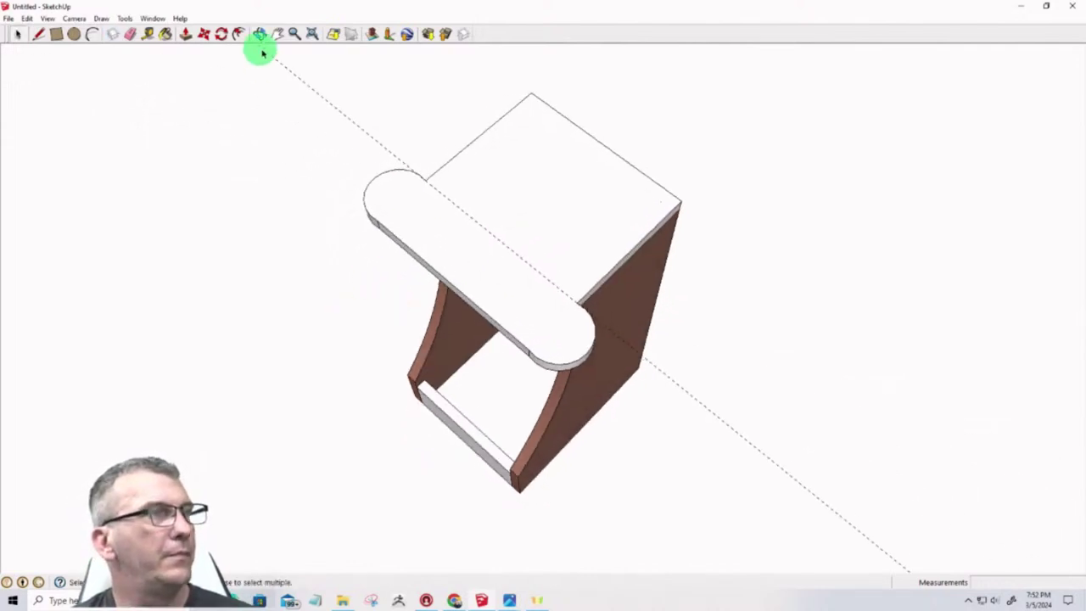
# Remove the seam so the ears merge into the top, then view the stand side-on
pyautogui.press('Escape')
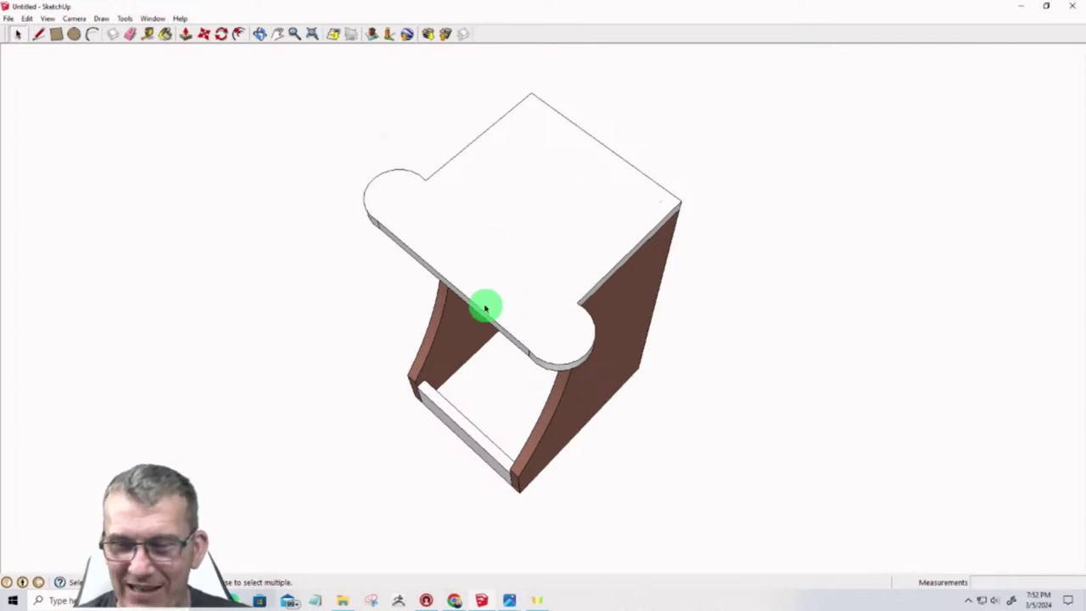
pyautogui.moveTo(515, 376)
pyautogui.mouseDown(button='middle')
pyautogui.moveTo(536, 351)
pyautogui.moveTo(416, 172)
pyautogui.moveTo(232, 206)
pyautogui.mouseUp(button='middle')
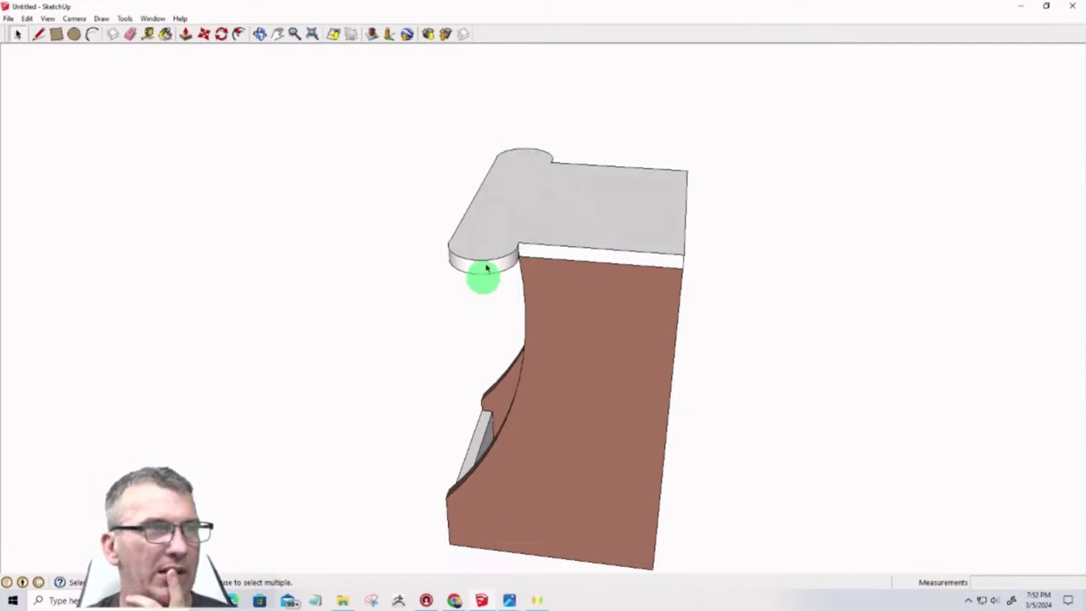
pyautogui.moveTo(512, 267)
pyautogui.mouseDown(button='middle')
pyautogui.moveTo(618, 256)
pyautogui.moveTo(976, 161)
pyautogui.moveTo(351, 263)
pyautogui.moveTo(56, 352)
pyautogui.moveTo(1024, 137)
pyautogui.moveTo(962, 212)
pyautogui.moveTo(738, 291)
pyautogui.moveTo(596, 258)
pyautogui.moveTo(562, 178)
pyautogui.moveTo(405, 264)
pyautogui.moveTo(228, 272)
pyautogui.moveTo(533, 270)
pyautogui.mouseUp(button='middle')
pyautogui.scroll(-5, 485, 274)
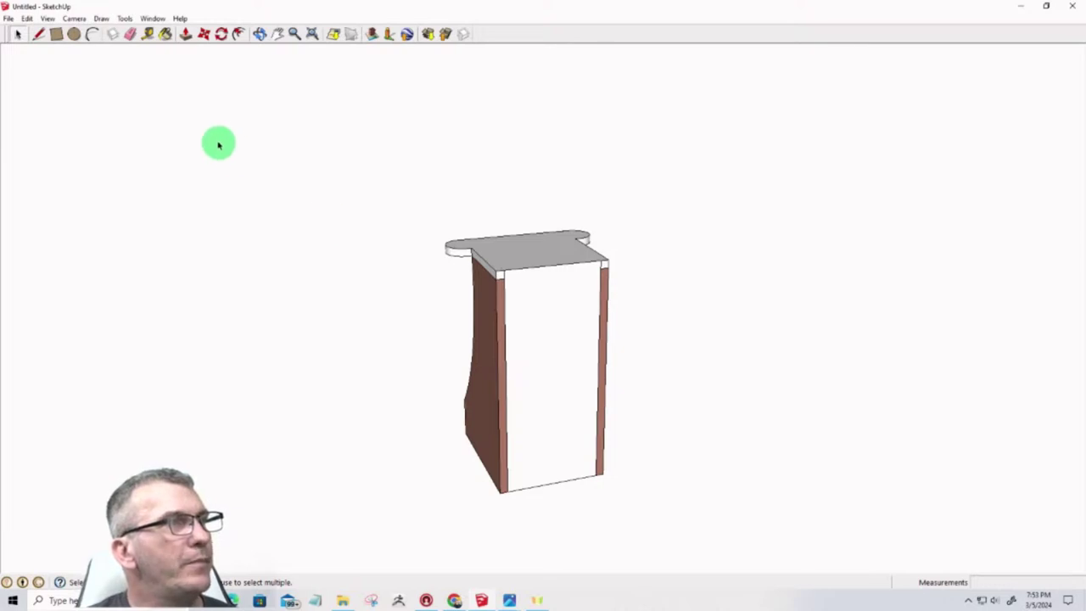
# Place two closely spaced parallel guide lines across the top, in from the right edge
pyautogui.click(58, 33)
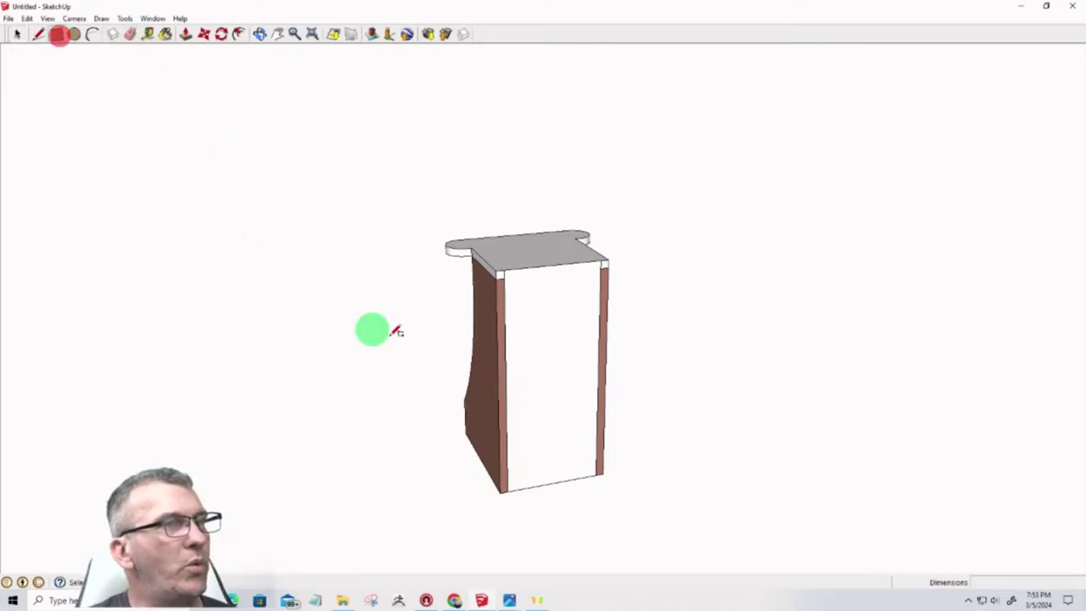
pyautogui.moveTo(370, 328)
pyautogui.mouseDown(button='middle')
pyautogui.moveTo(493, 373)
pyautogui.moveTo(677, 405)
pyautogui.moveTo(767, 357)
pyautogui.moveTo(831, 604)
pyautogui.mouseUp(button='middle')
pyautogui.moveTo(561, 340); pyautogui.dragTo(573, 387, button='middle')
pyautogui.click(149, 33)
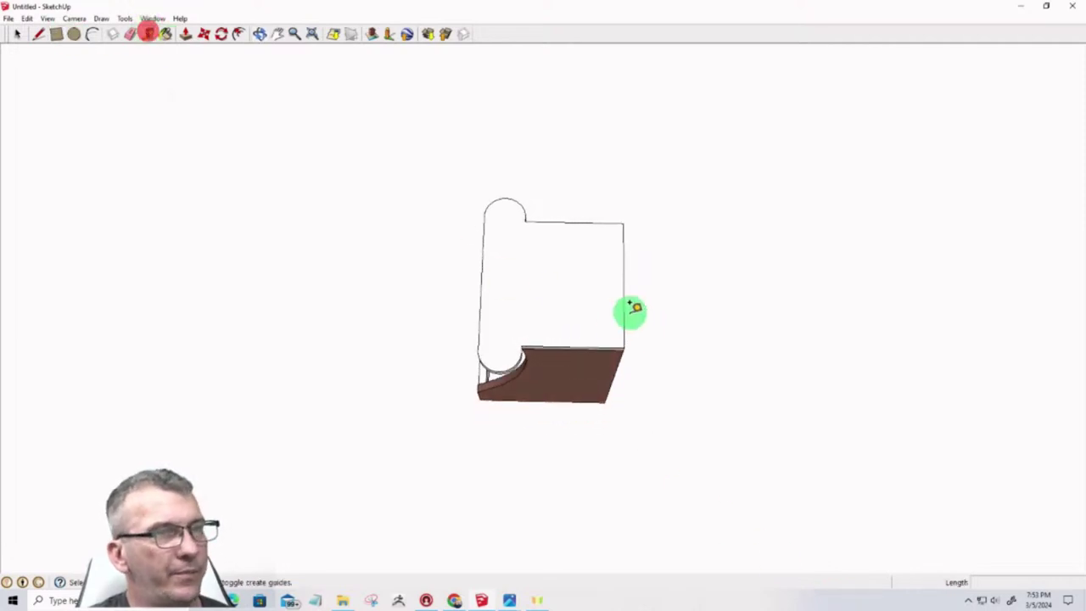
pyautogui.moveTo(626, 315); pyautogui.dragTo(570, 341)
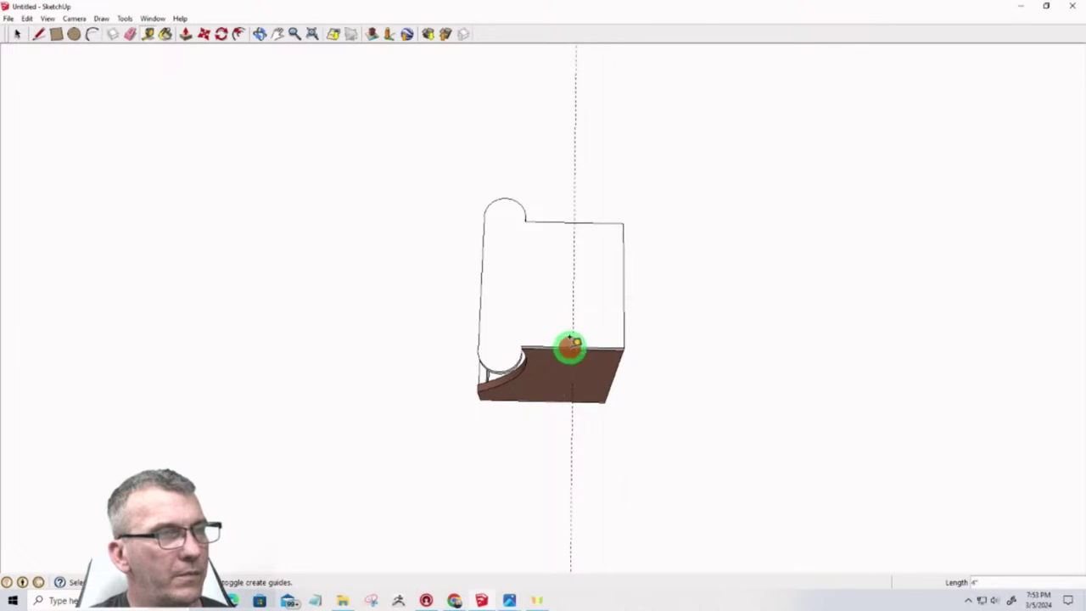
pyautogui.click(570, 347)
pyautogui.click(575, 325)
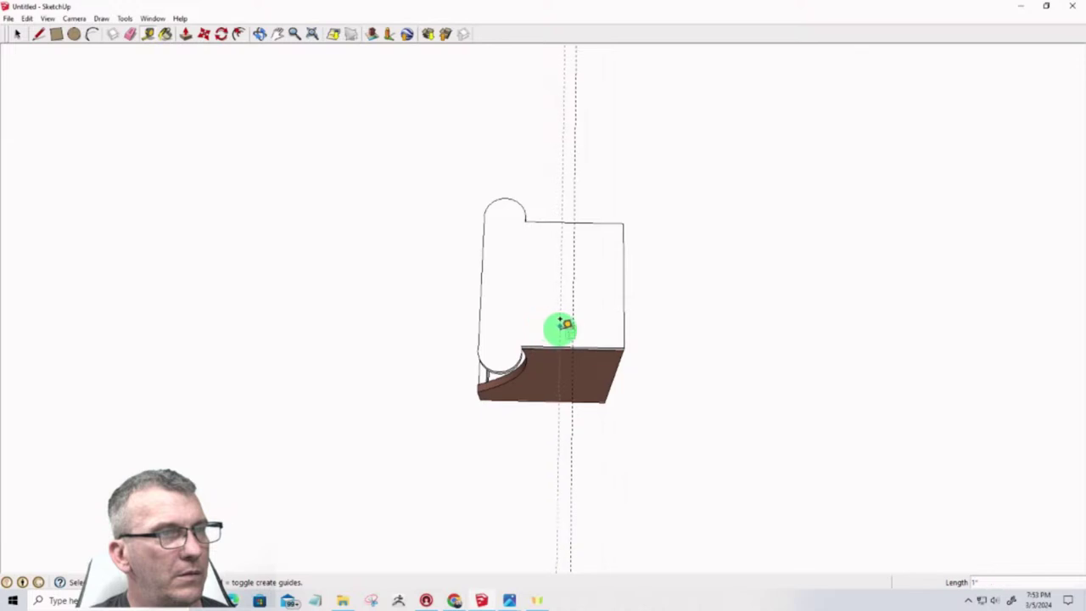
pyautogui.click(563, 327)
pyautogui.moveTo(485, 446); pyautogui.dragTo(350, 149, button='middle')
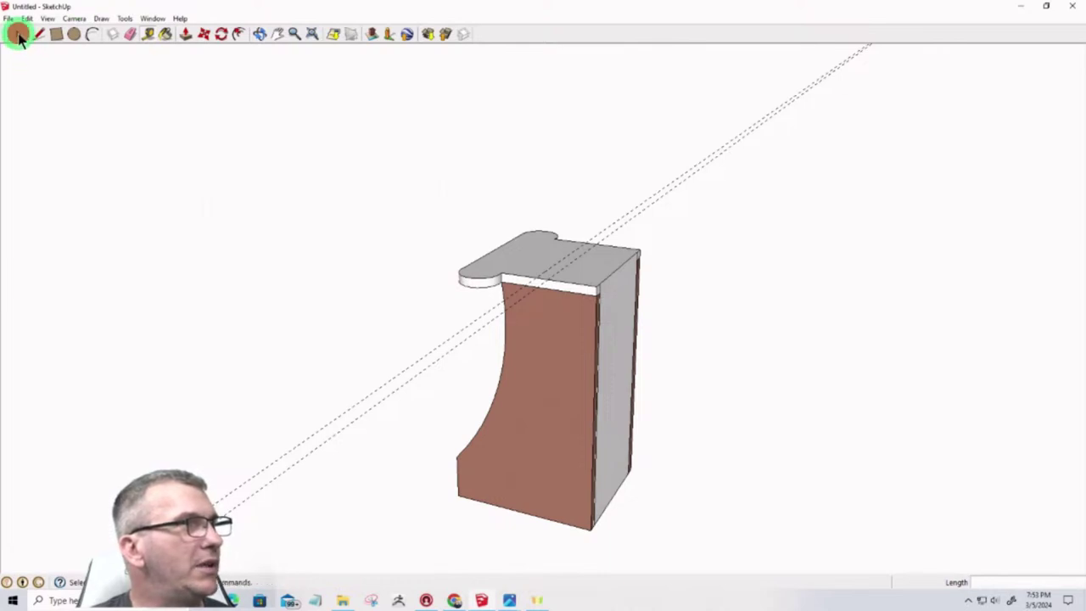
# Draw an 11/16"-wide vertical strip from top to bottom edge of the brown side between the guides
pyautogui.click(56, 35)
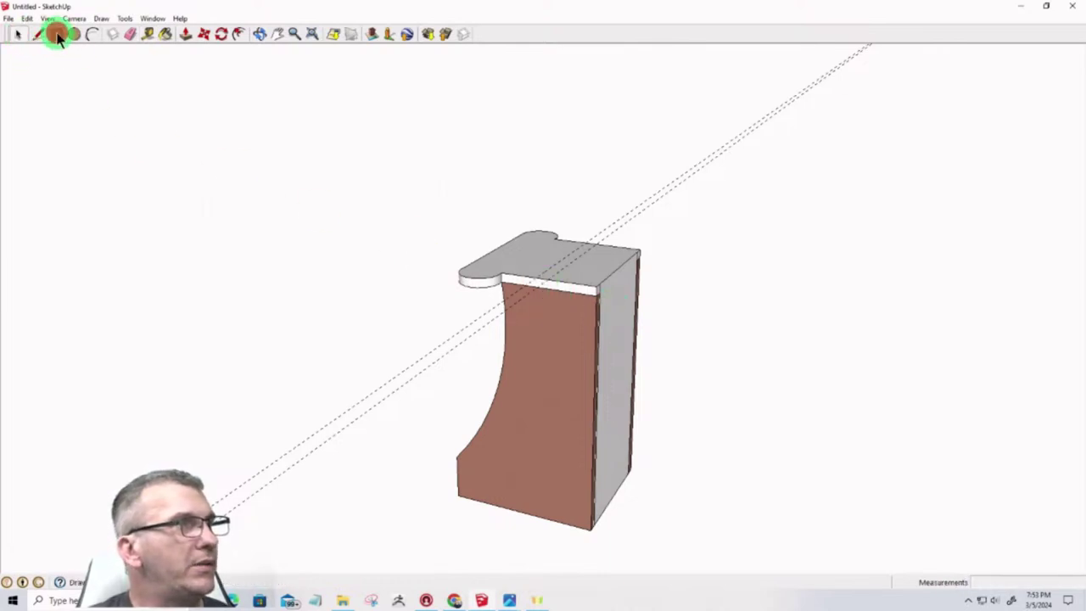
pyautogui.scroll(5, 557, 300)
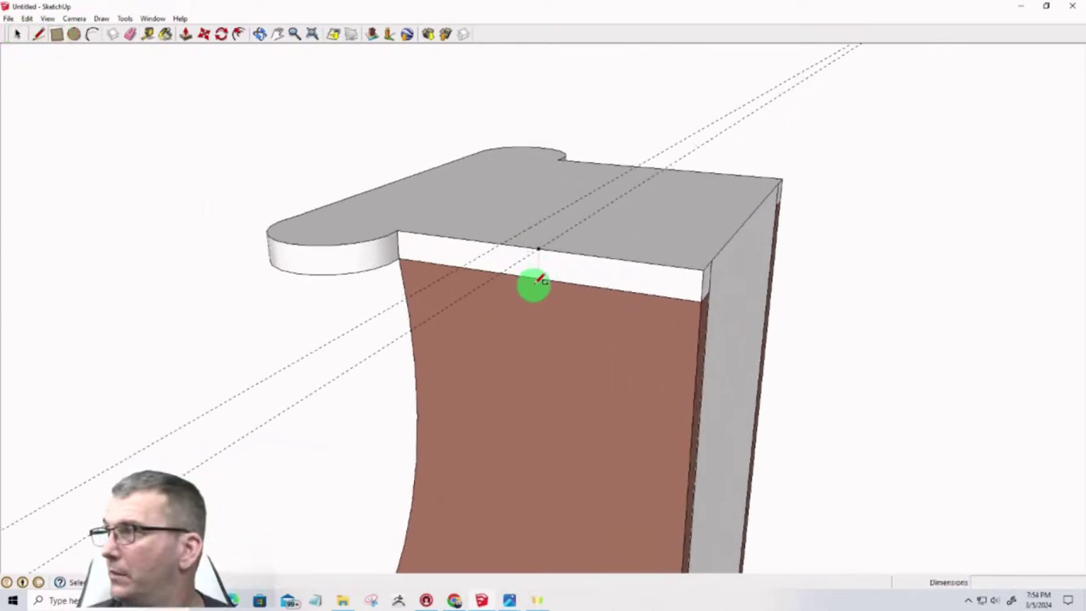
pyautogui.moveTo(522, 289); pyautogui.dragTo(397, 276, button='middle')
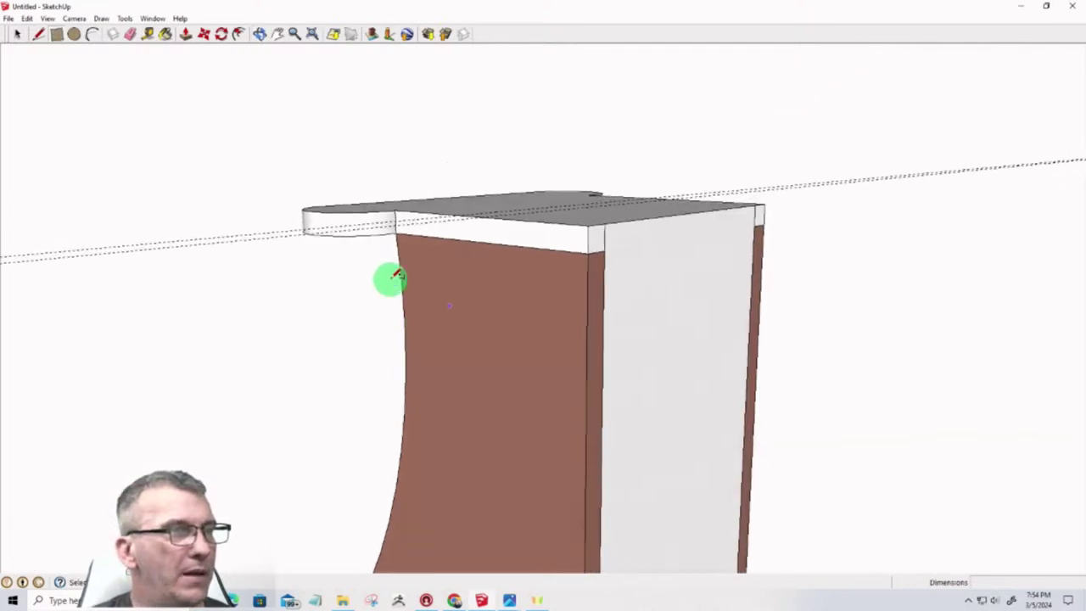
pyautogui.scroll(-4, 396, 276)
pyautogui.moveTo(449, 337); pyautogui.dragTo(515, 355, button='middle')
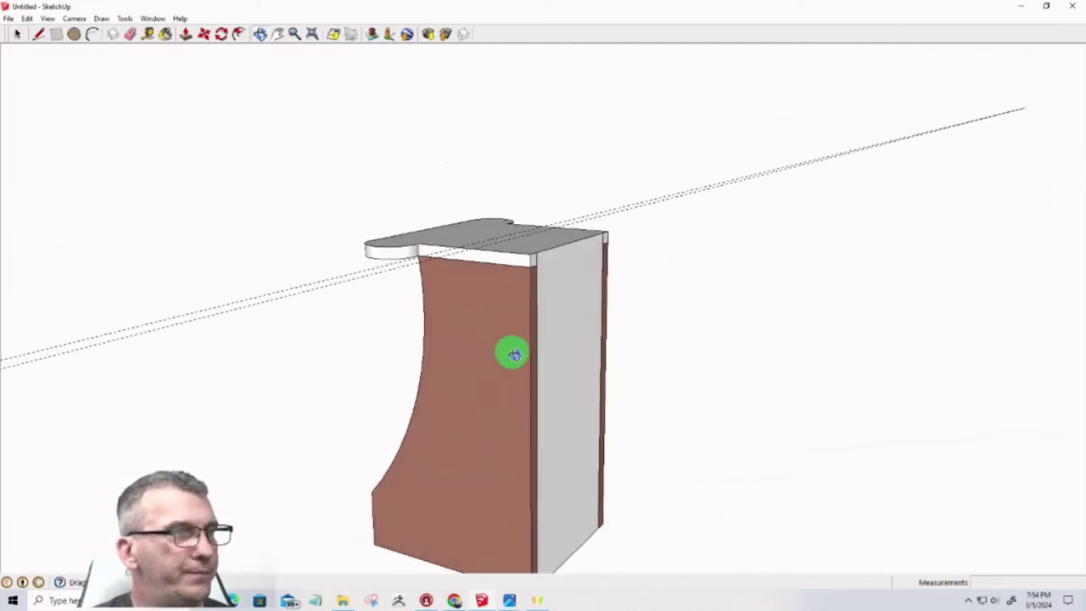
pyautogui.press('r')
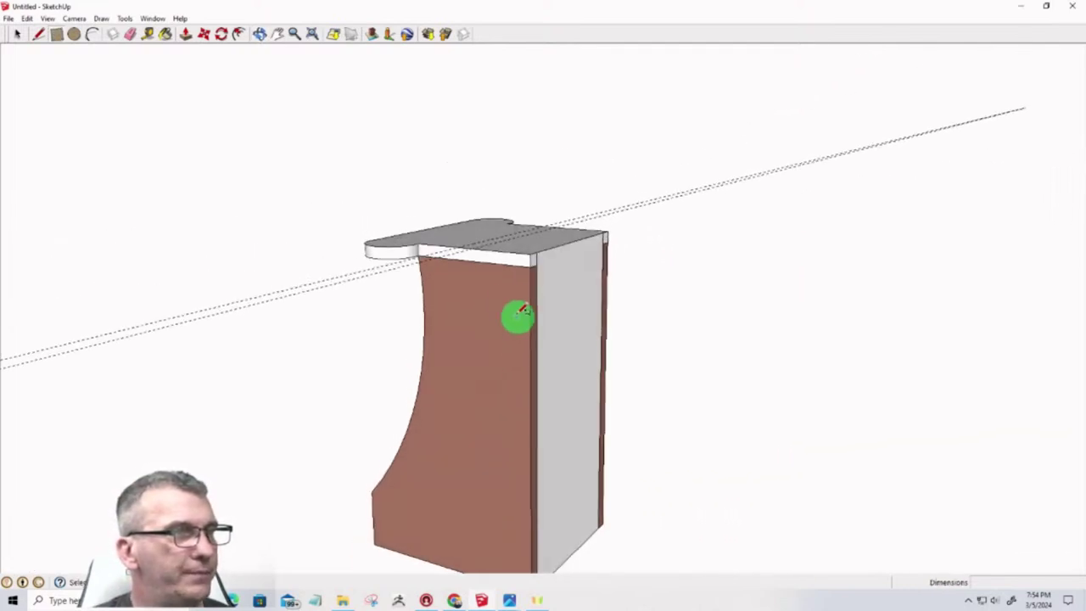
pyautogui.click(463, 248)
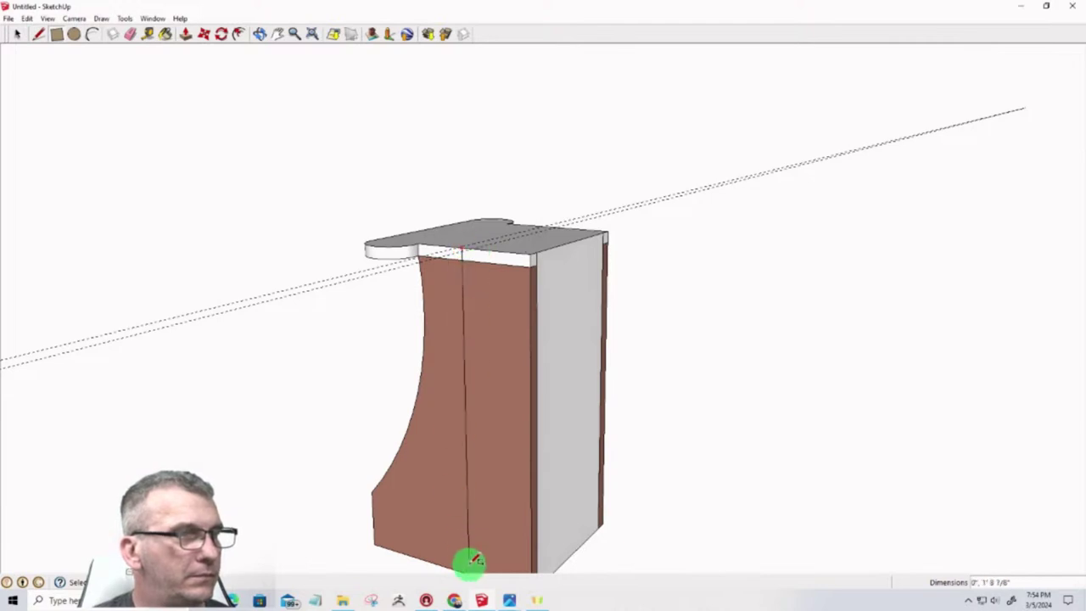
pyautogui.keyDown('shift'); pyautogui.moveTo(473, 560); pyautogui.dragTo(461, 504, button='middle'); pyautogui.keyUp('shift')
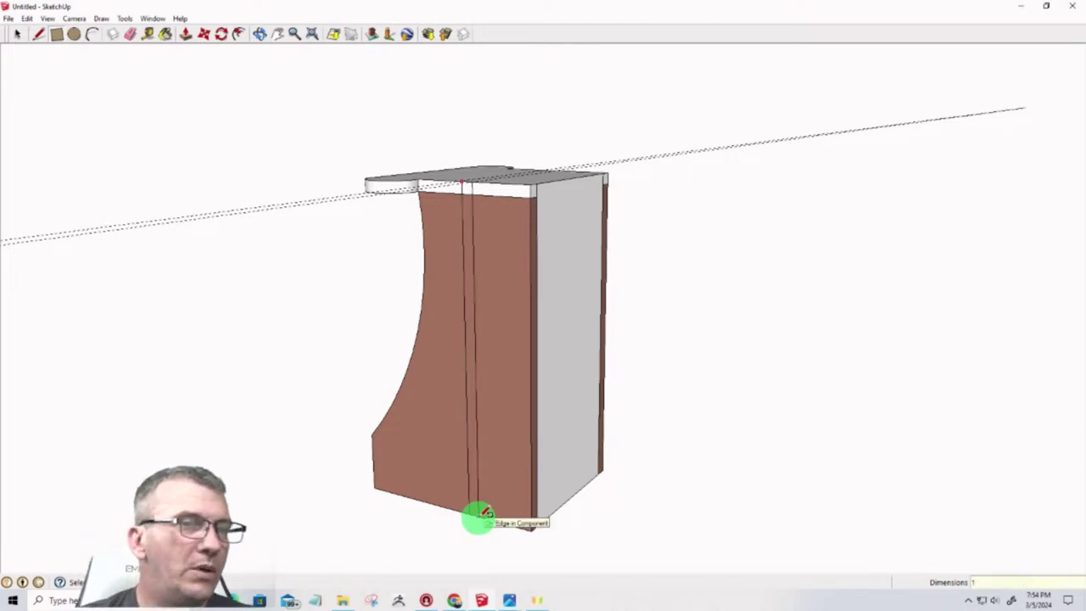
pyautogui.click(481, 512)
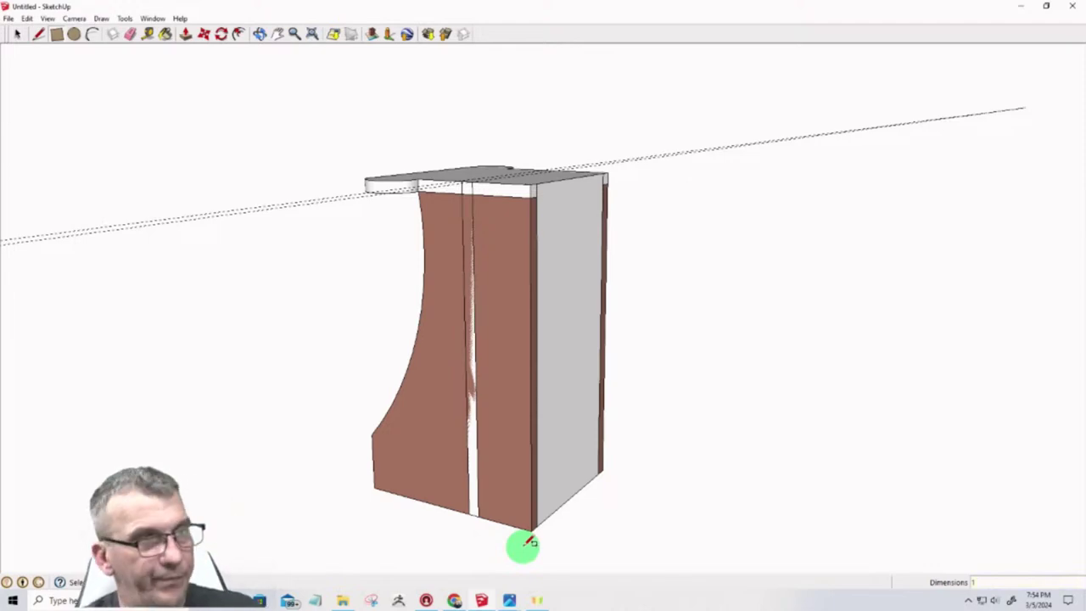
pyautogui.scroll(6, 492, 178)
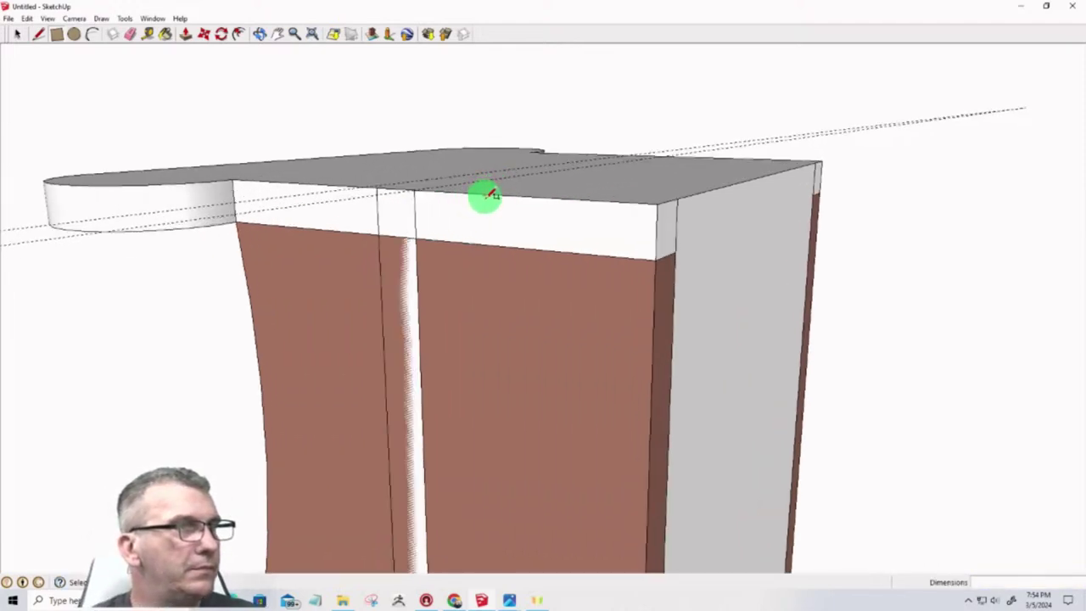
# Draw a thin rectangle on the top's edge between the two guide lines
pyautogui.moveTo(486, 197)
pyautogui.mouseDown(button='middle')
pyautogui.moveTo(407, 369)
pyautogui.moveTo(456, 410)
pyautogui.moveTo(618, 419)
pyautogui.moveTo(718, 392)
pyautogui.mouseUp(button='middle')
pyautogui.press('r')
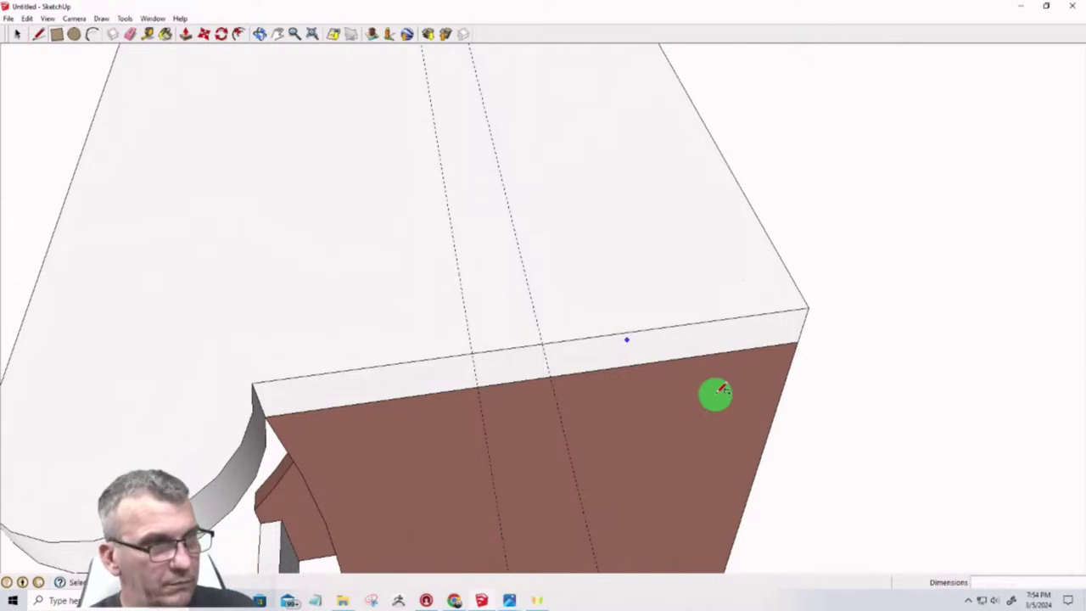
pyautogui.click(543, 341)
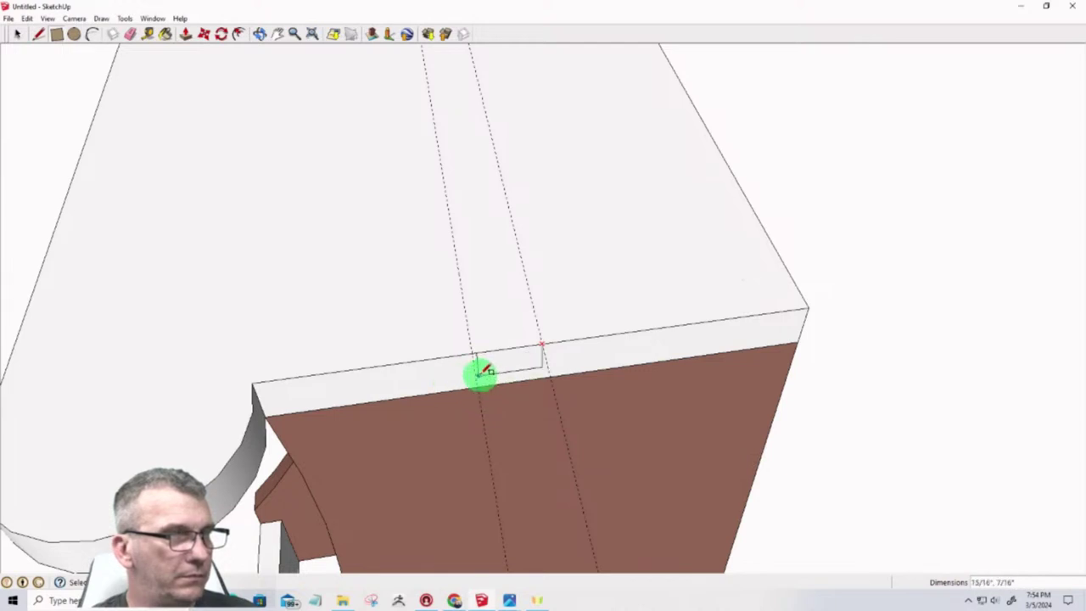
pyautogui.click(481, 373)
# Draw a line across the edge face to complete the slot notch
pyautogui.moveTo(523, 468); pyautogui.dragTo(230, 489, button='middle')
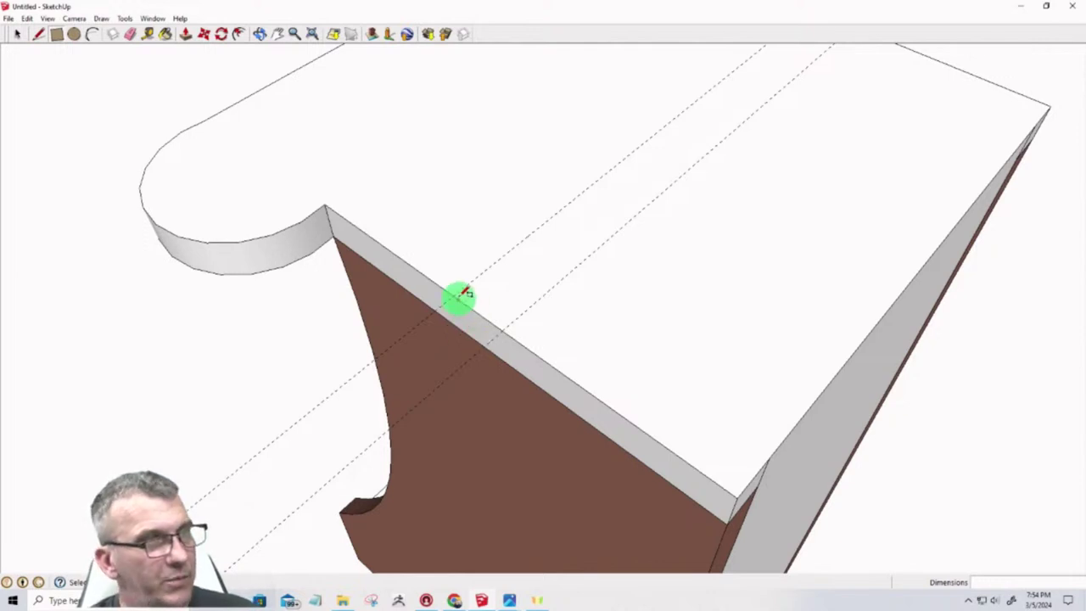
pyautogui.click(456, 294)
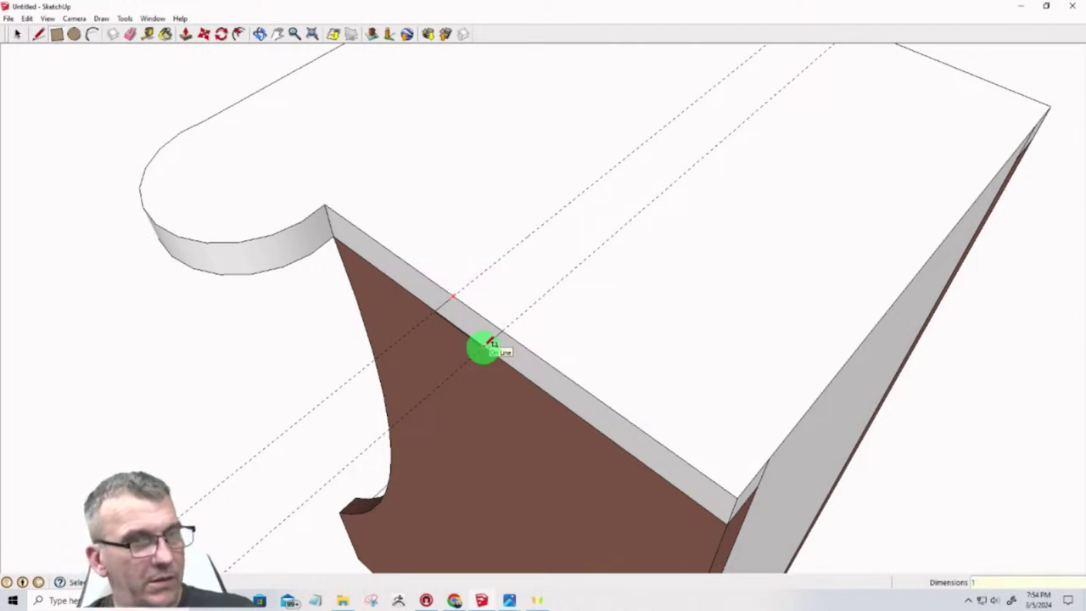
pyautogui.click(489, 341)
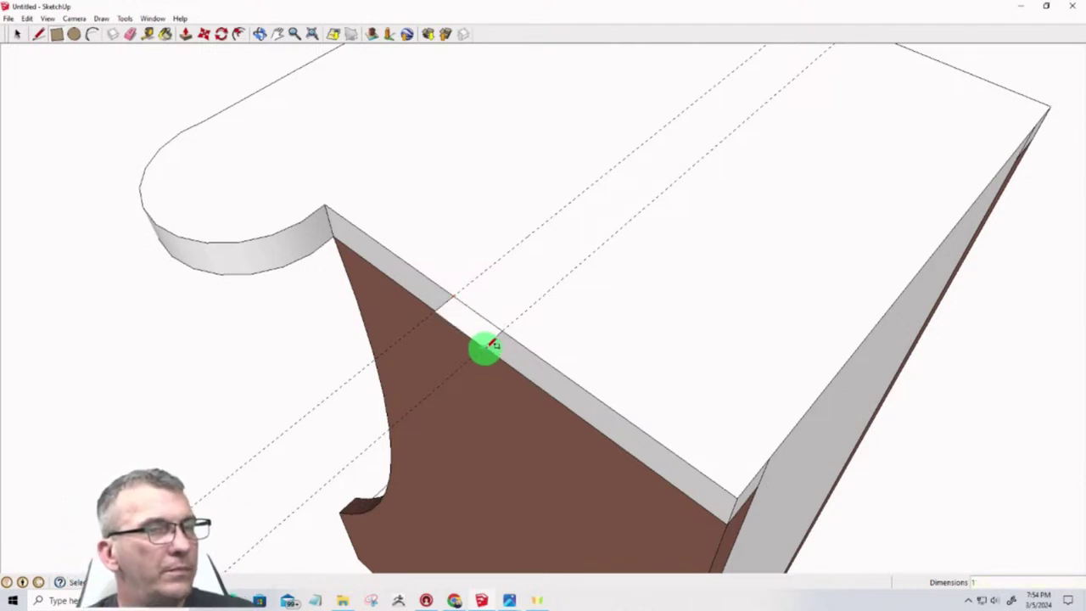
pyautogui.moveTo(514, 468); pyautogui.dragTo(657, 300, button='middle')
# Measure from the wall's top-right corner to place vertical guides down the wall
pyautogui.press('r')
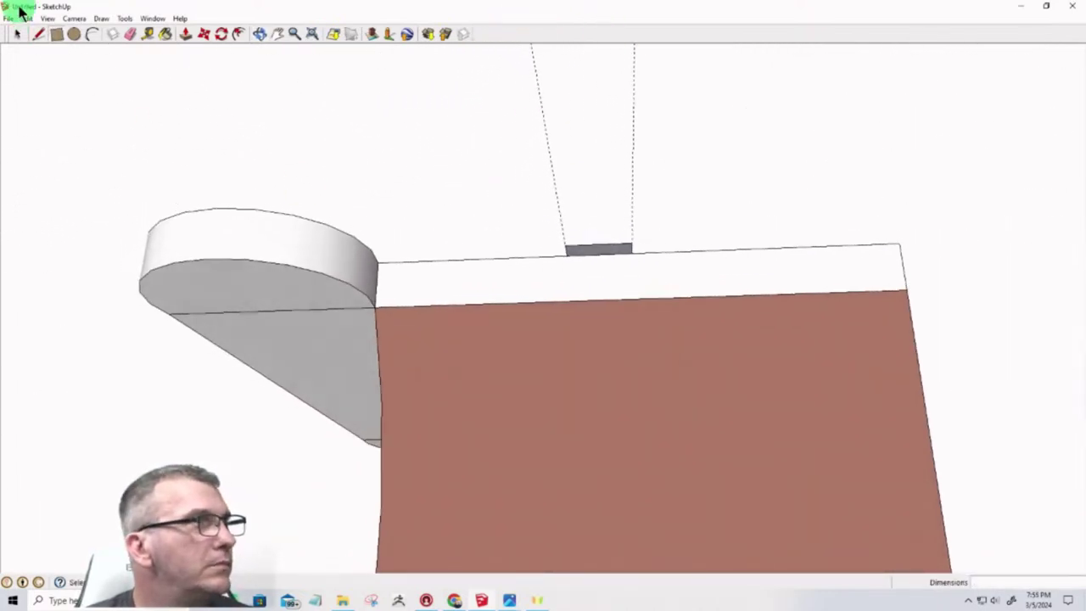
pyautogui.click(150, 35)
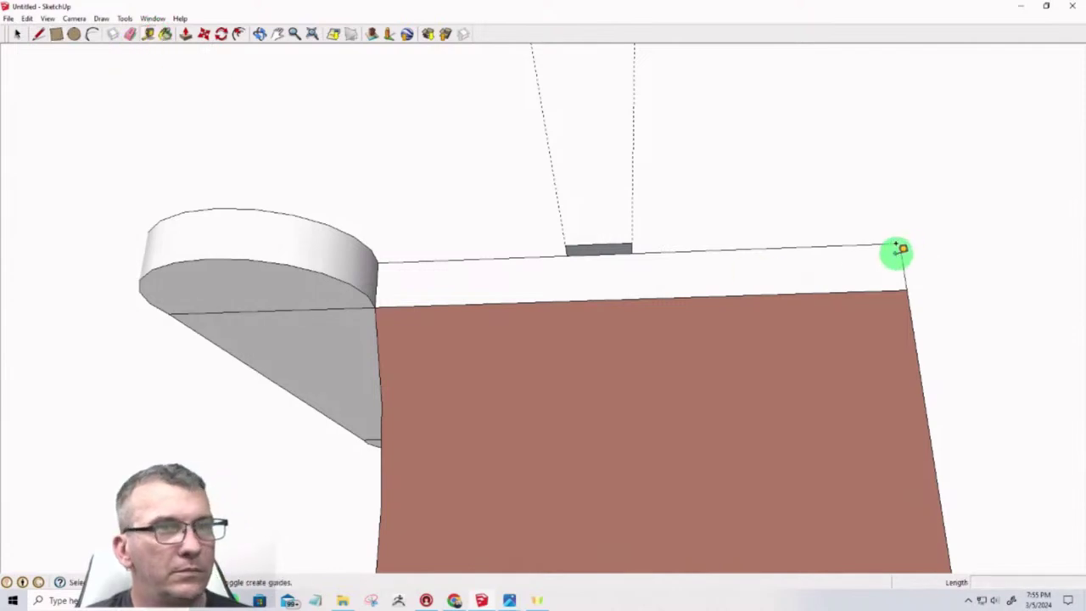
pyautogui.click(906, 250)
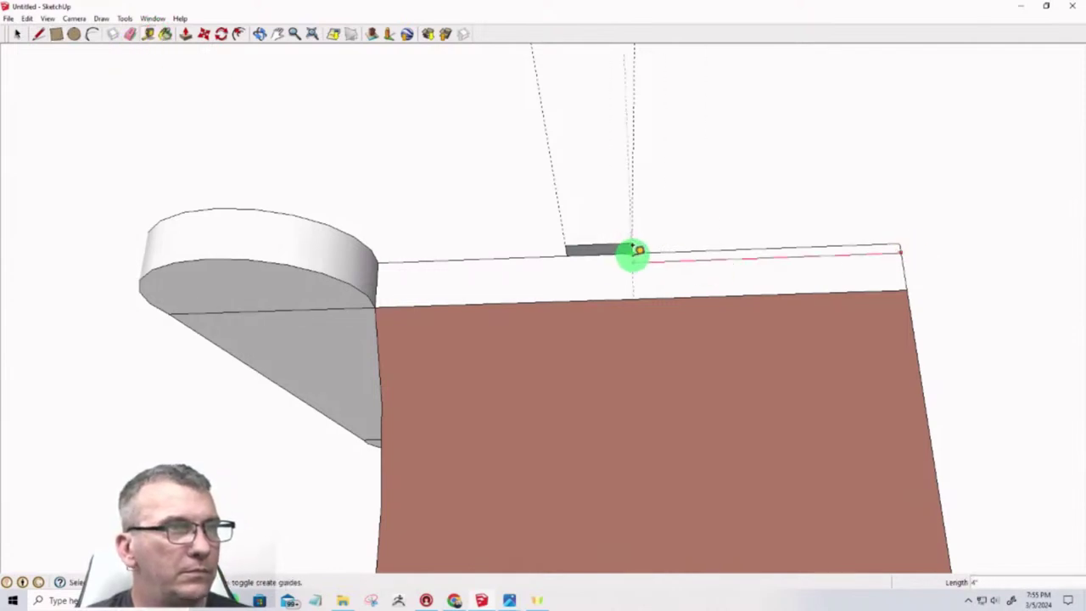
pyautogui.click(632, 250)
pyautogui.click(636, 289)
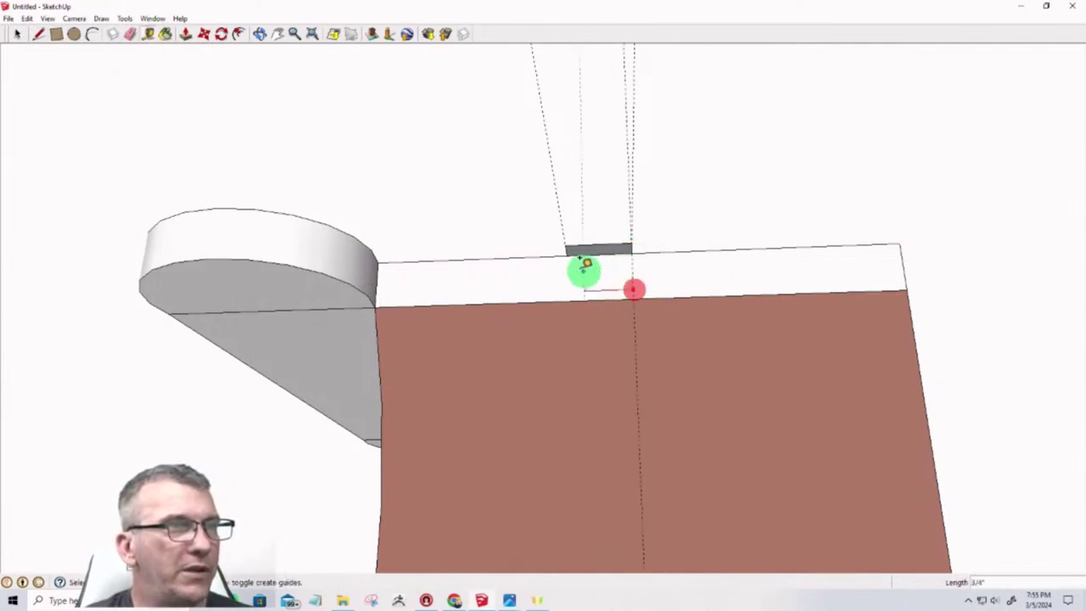
pyautogui.click(568, 252)
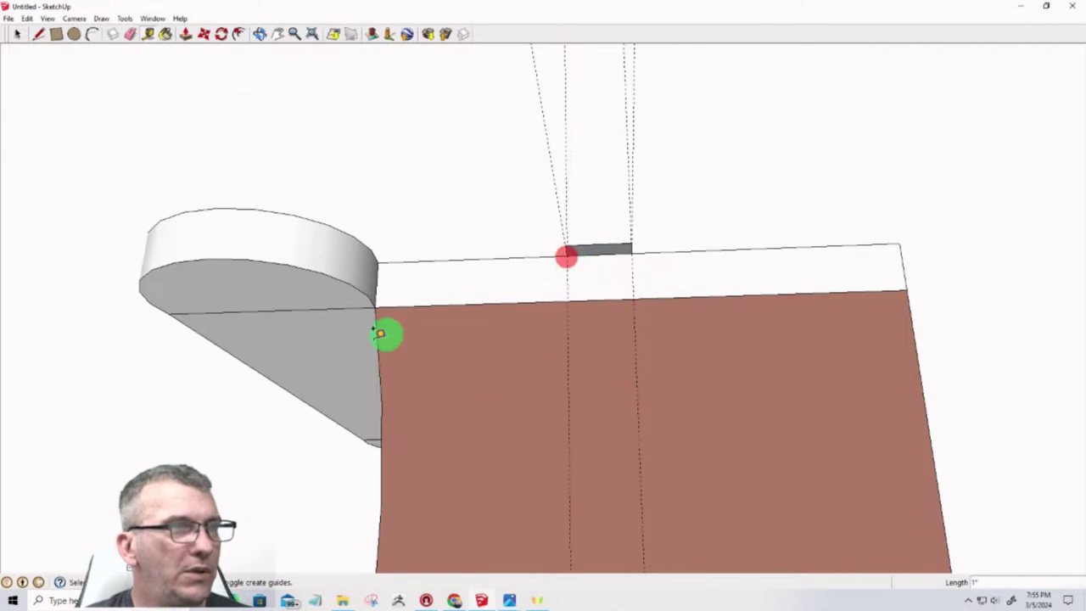
pyautogui.click(15, 36)
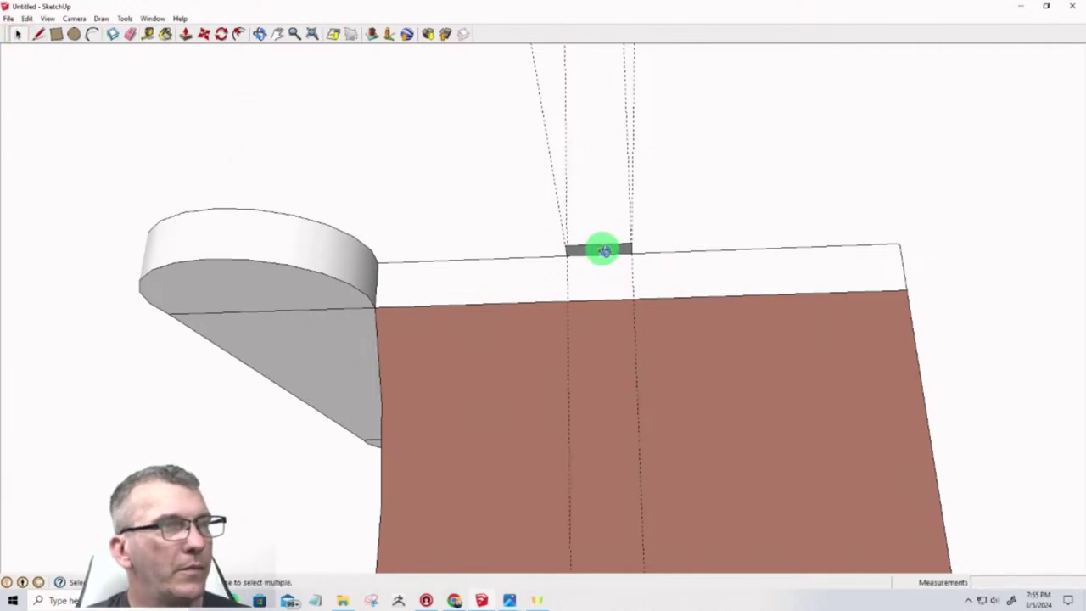
# Undo the two vertical guides and the hatched rectangle on the tabletop's front edge
pyautogui.moveTo(604, 251); pyautogui.dragTo(395, 526, button='middle')
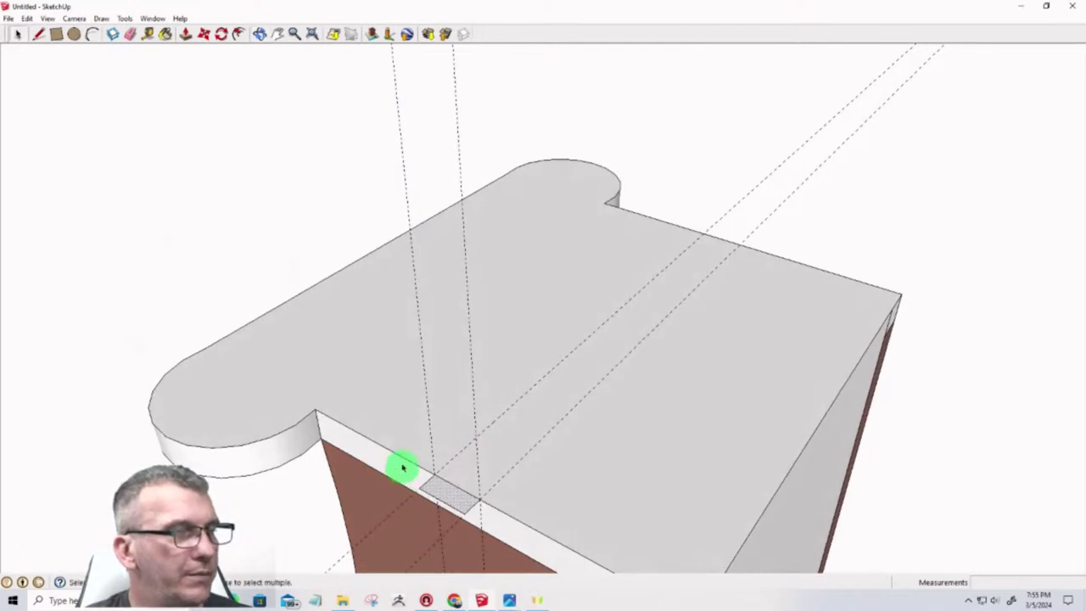
pyautogui.click(27, 18)
pyautogui.click(51, 31)
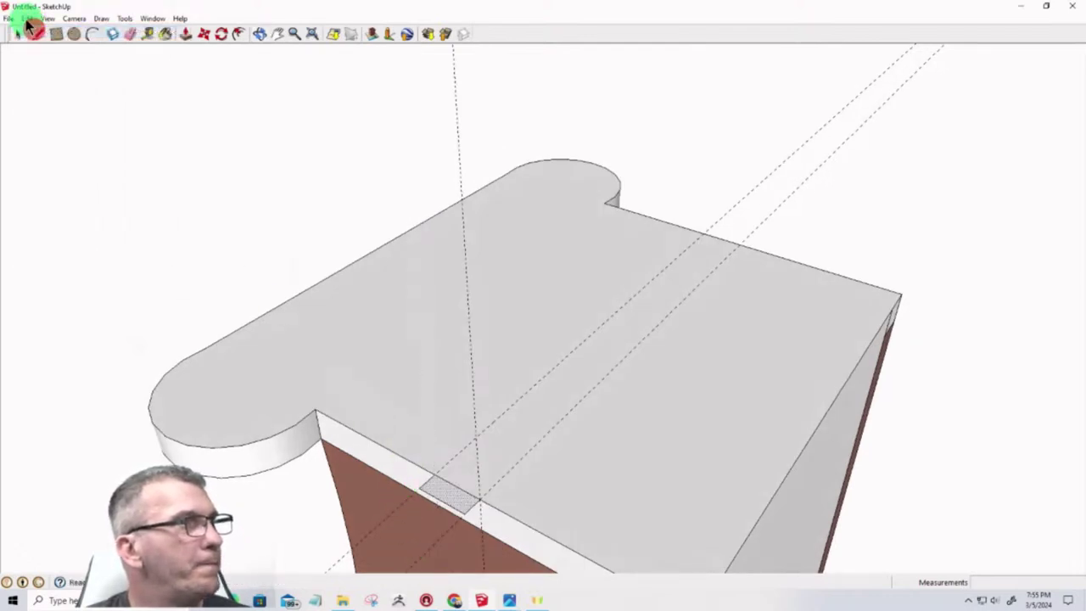
pyautogui.click(27, 18)
pyautogui.click(31, 31)
pyautogui.click(27, 18)
pyautogui.click(34, 32)
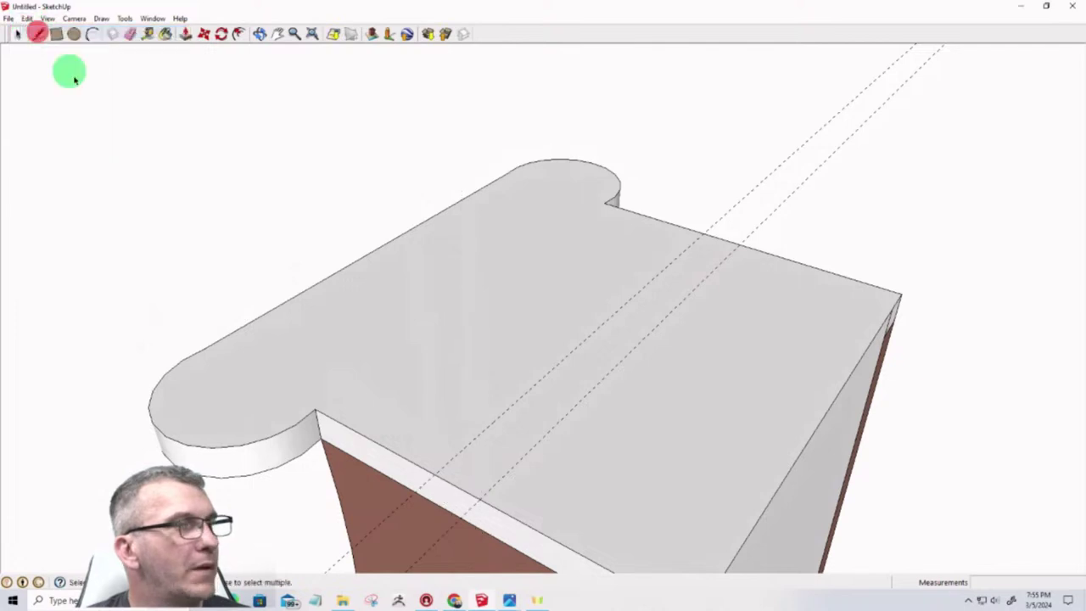
pyautogui.scroll(-2, 452, 258)
# Place two vertical guides on the brown side panel, 4" from its right edge and 1" apart
pyautogui.moveTo(452, 259); pyautogui.dragTo(572, 235, button='middle')
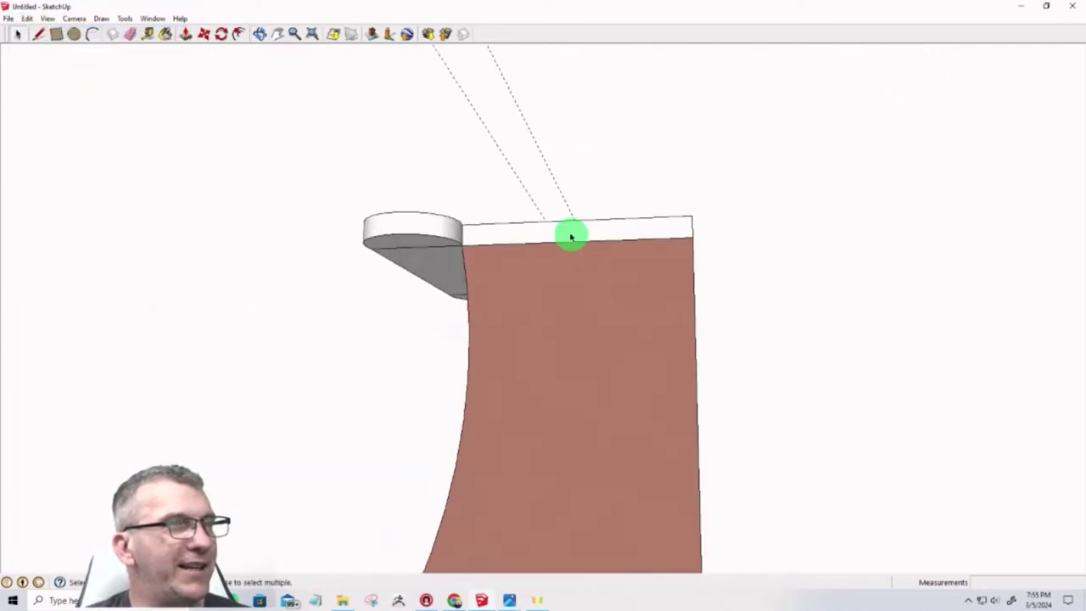
pyautogui.scroll(3, 571, 236)
pyautogui.scroll(2, 571, 236)
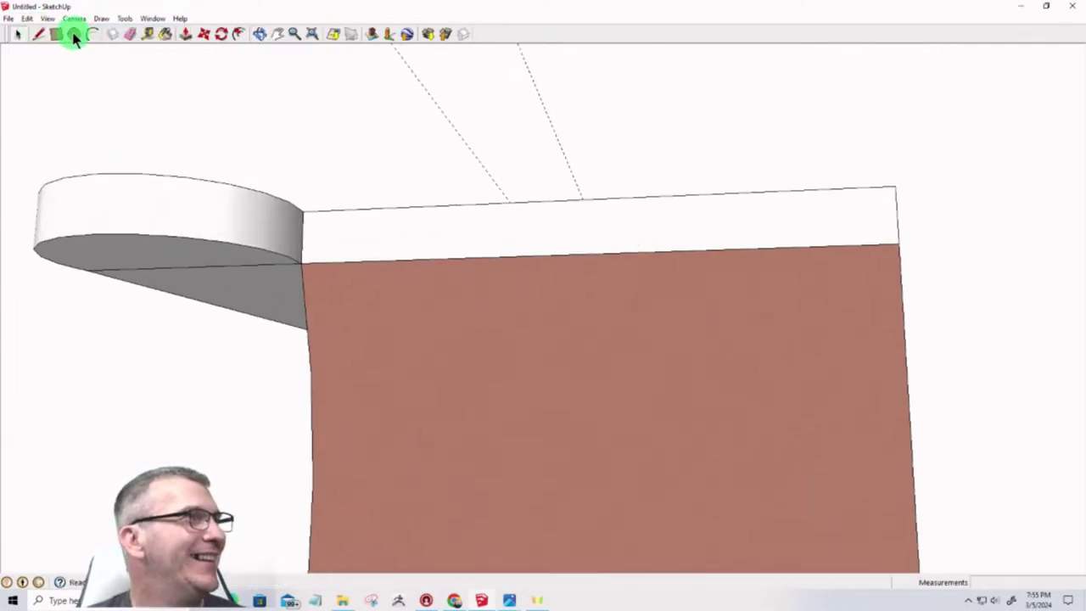
pyautogui.click(147, 38)
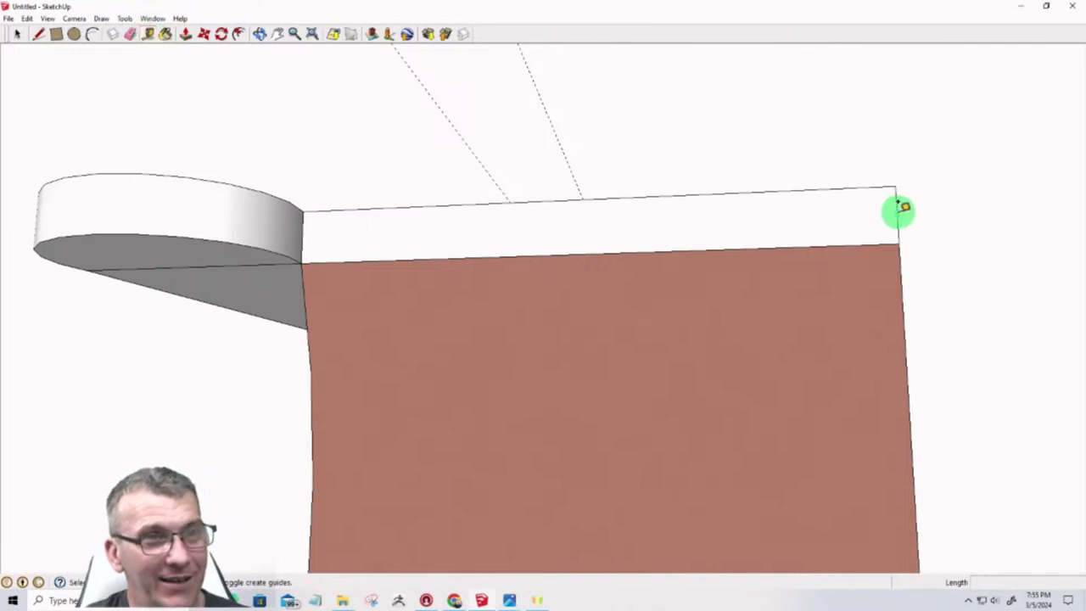
pyautogui.click(898, 212)
pyautogui.click(581, 201)
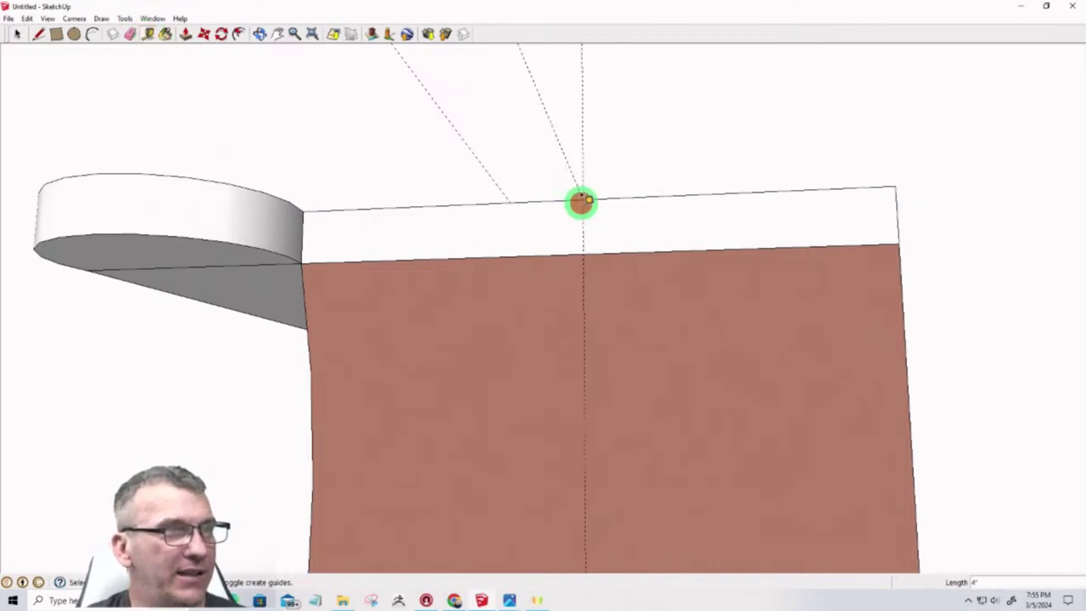
pyautogui.click(584, 245)
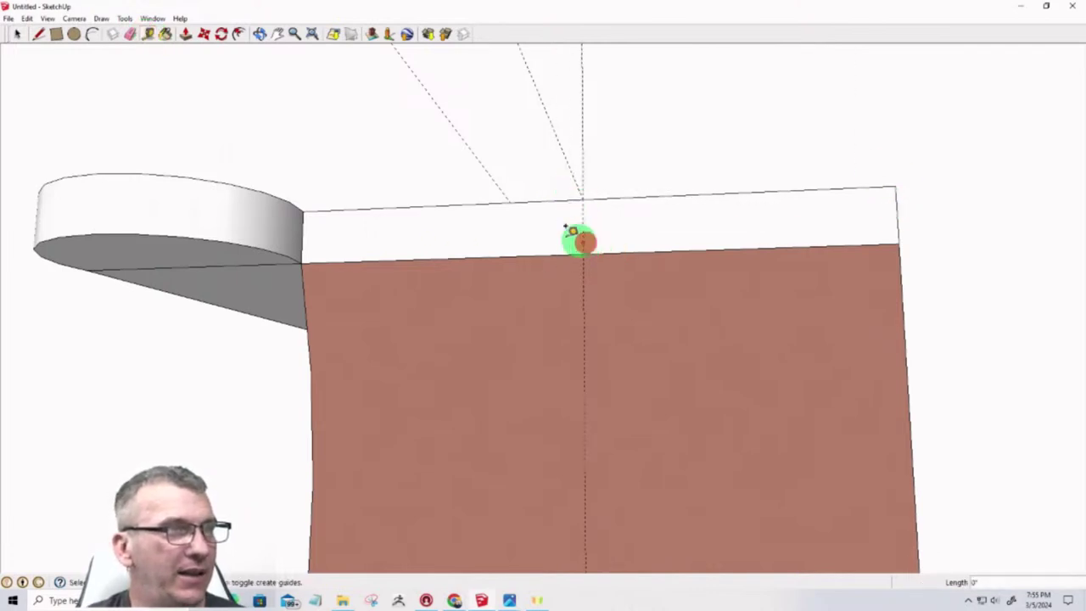
pyautogui.click(505, 201)
pyautogui.click(513, 253)
pyautogui.moveTo(521, 267); pyautogui.dragTo(459, 286, button='middle')
pyautogui.scroll(-5, 459, 286)
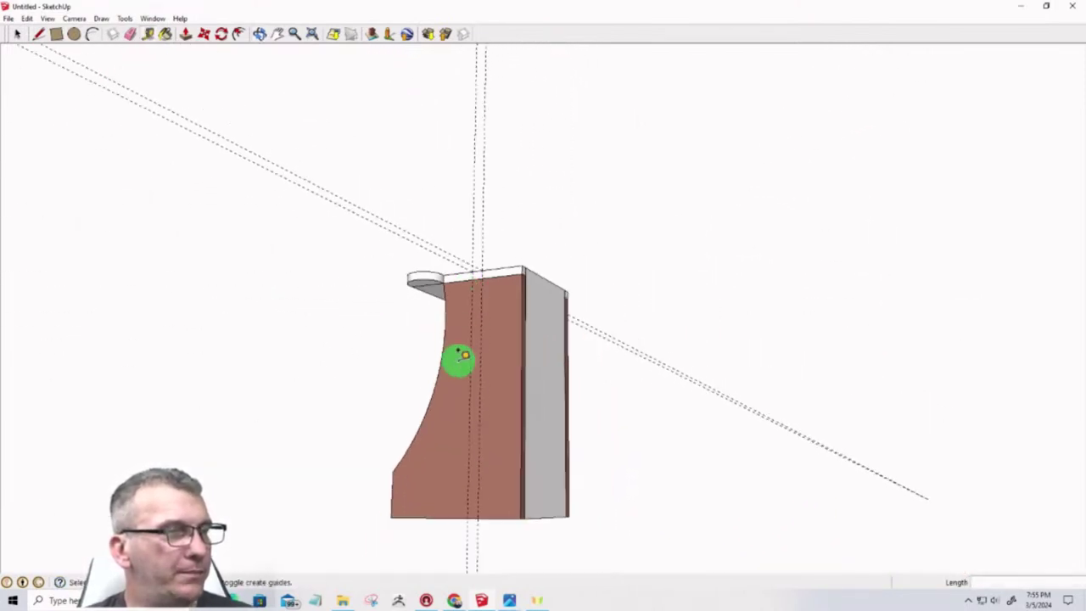
# Draw a thin rectangle between the guides down the side front and push/pull it out 15/16"
pyautogui.scroll(-1, 463, 375)
pyautogui.click(56, 34)
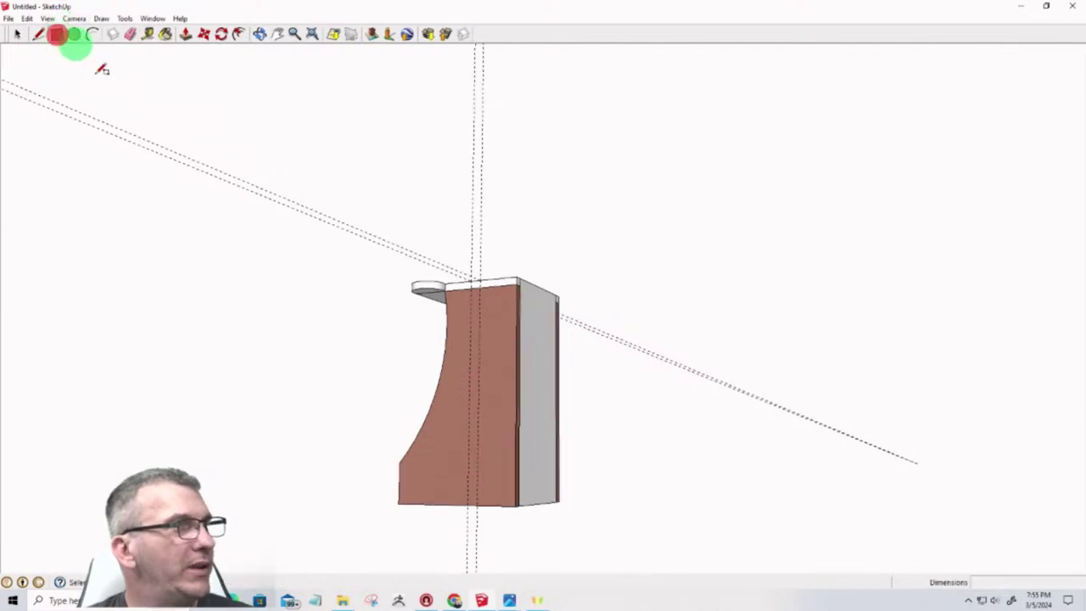
pyautogui.click(471, 279)
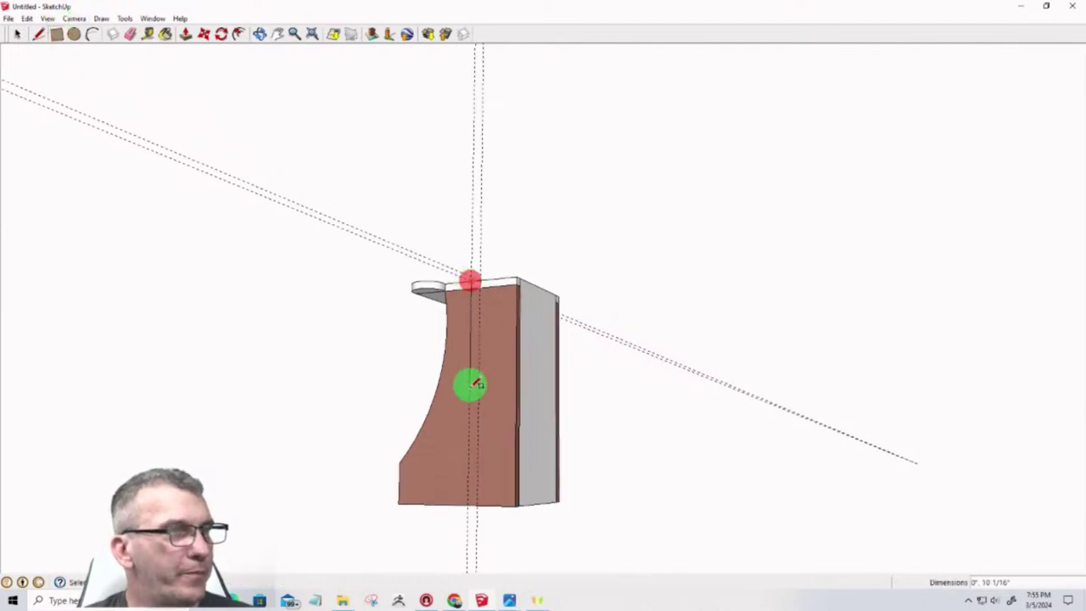
pyautogui.click(480, 504)
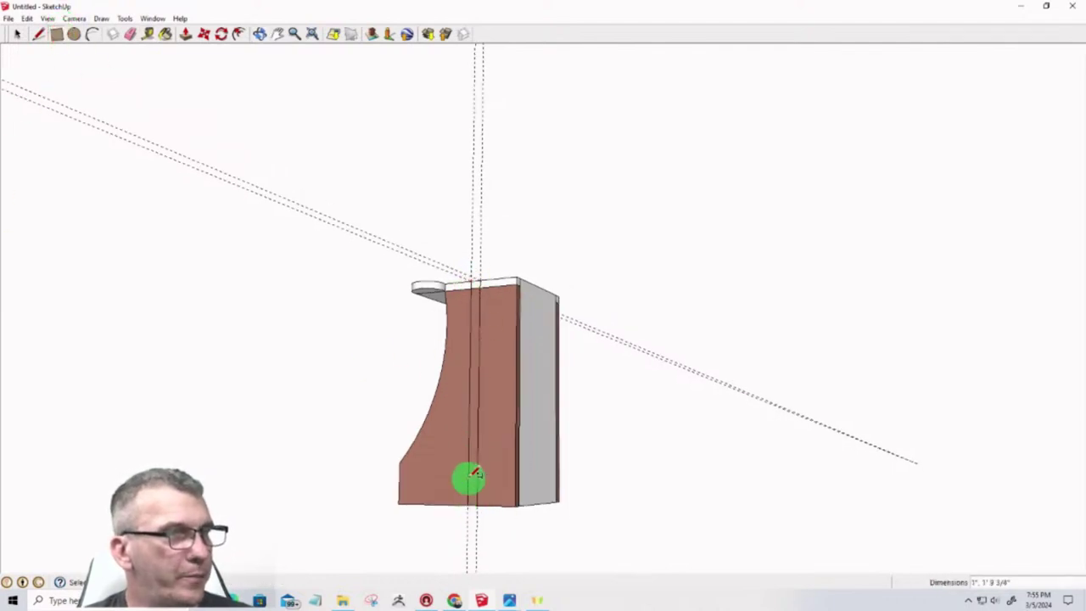
pyautogui.press('p')
pyautogui.click(473, 350)
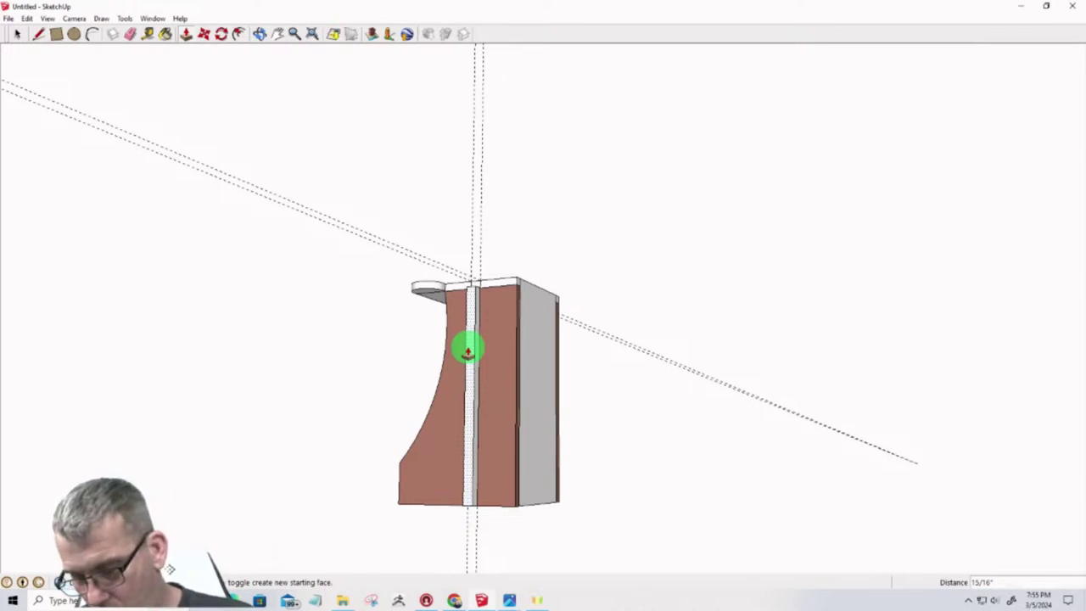
pyautogui.click(469, 352)
# Start pulling the thin post's top face upward above the stand top
pyautogui.moveTo(469, 352); pyautogui.dragTo(489, 231, button='middle')
pyautogui.scroll(4, 431, 500)
pyautogui.moveTo(431, 500)
pyautogui.mouseDown(button='middle')
pyautogui.moveTo(381, 447)
pyautogui.moveTo(396, 427)
pyautogui.moveTo(377, 397)
pyautogui.mouseUp(button='middle')
pyautogui.click(379, 389)
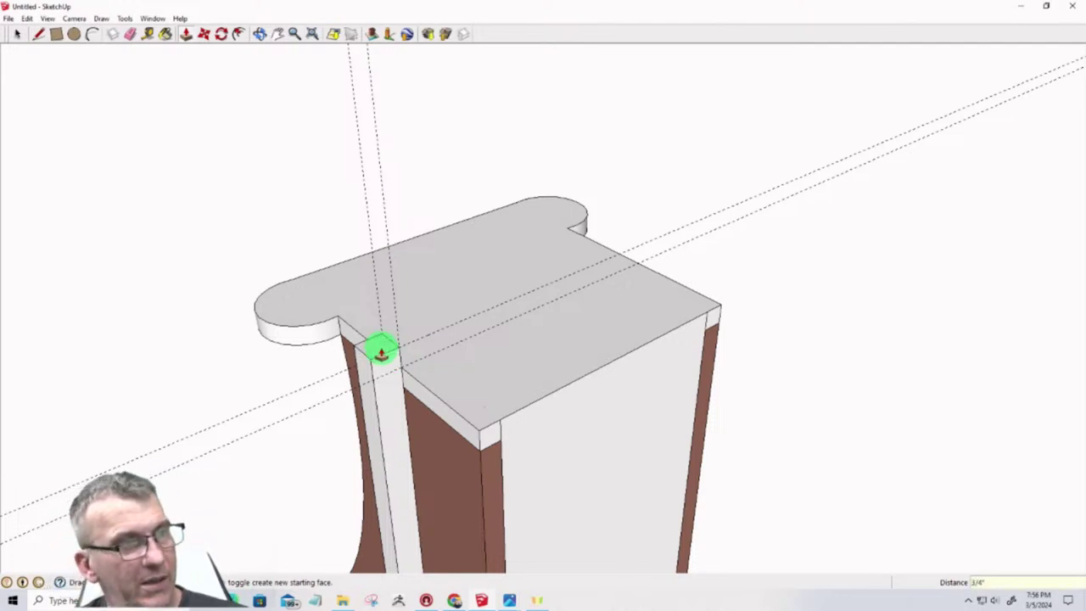
# Draw a rectangle beside the post under the top slab and extrude it outward into a block
pyautogui.moveTo(353, 393); pyautogui.dragTo(716, 251, button='middle')
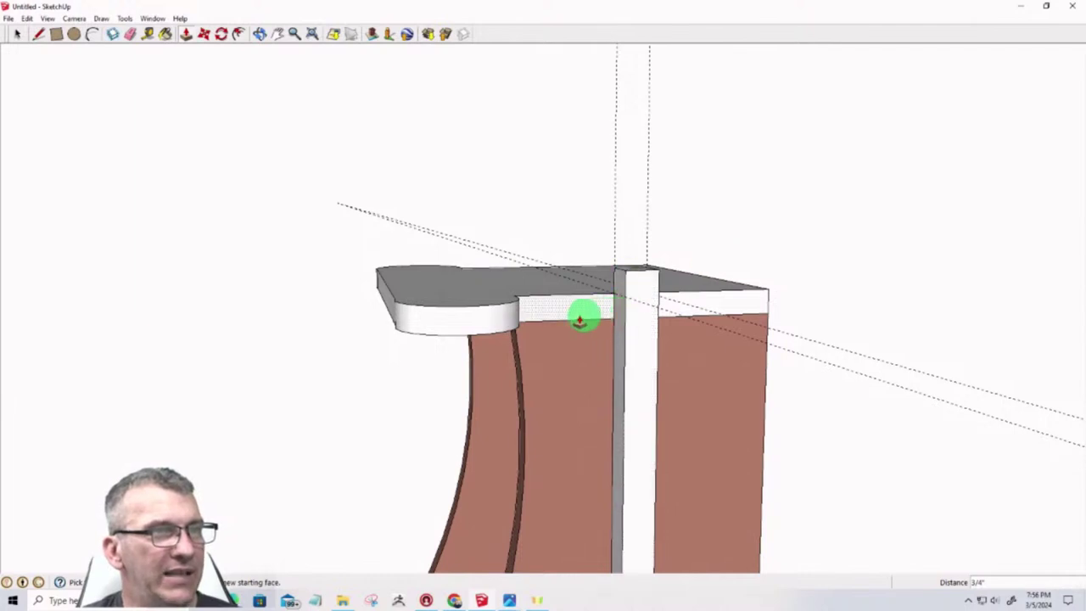
pyautogui.moveTo(618, 296); pyautogui.dragTo(802, 267, button='middle')
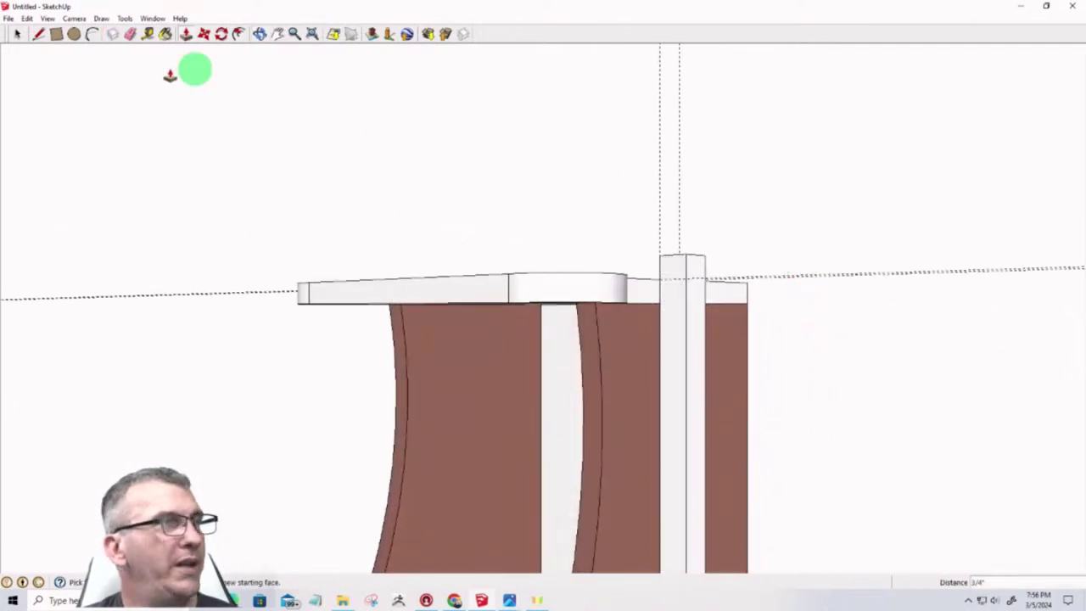
pyautogui.click(56, 34)
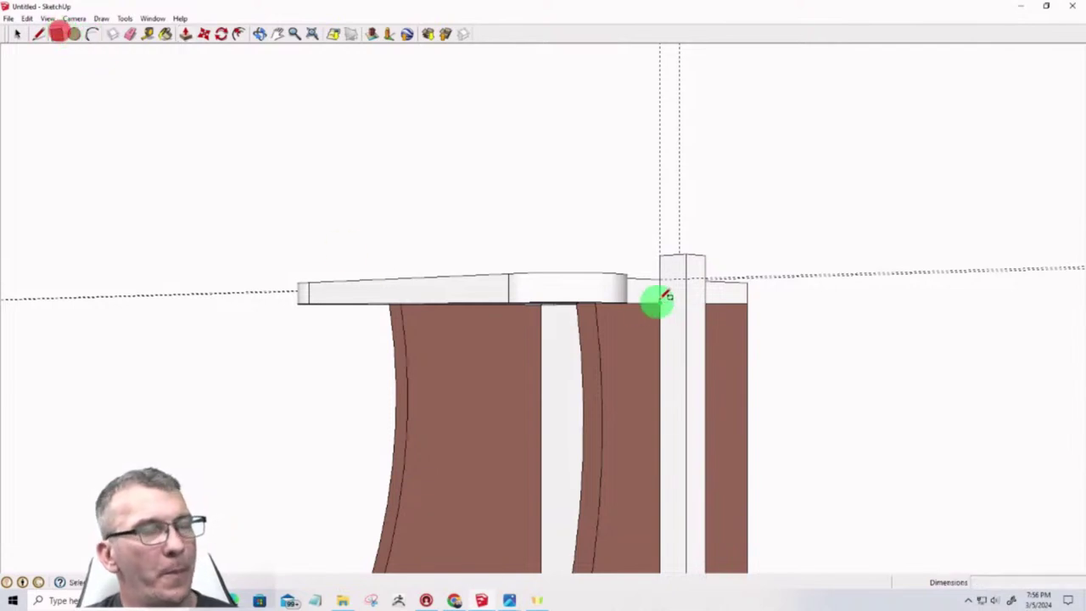
pyautogui.moveTo(666, 296); pyautogui.dragTo(637, 388, button='middle')
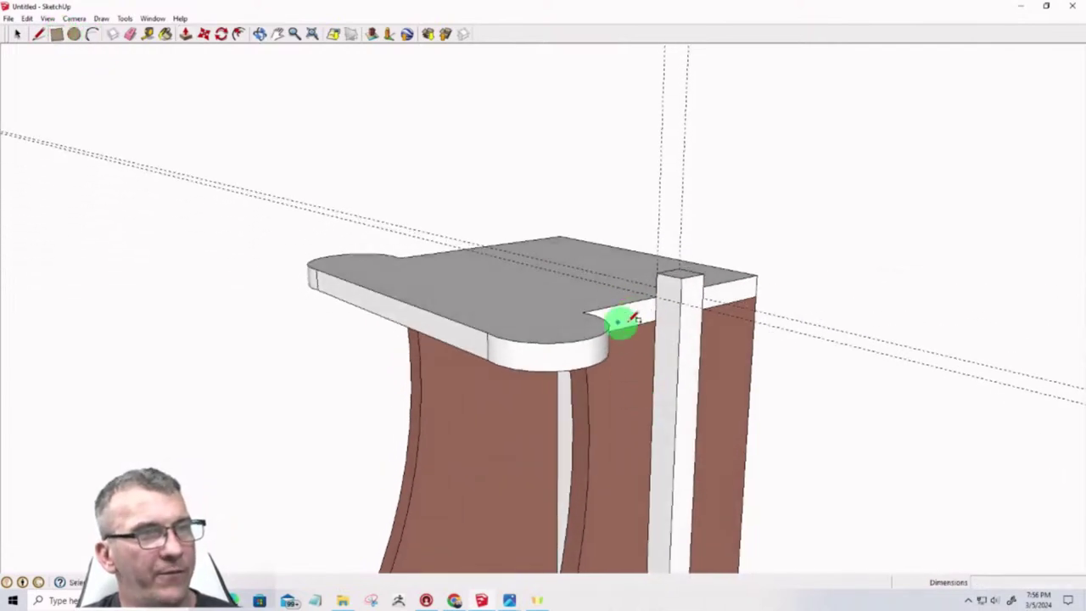
pyautogui.moveTo(624, 331); pyautogui.dragTo(584, 213, button='middle')
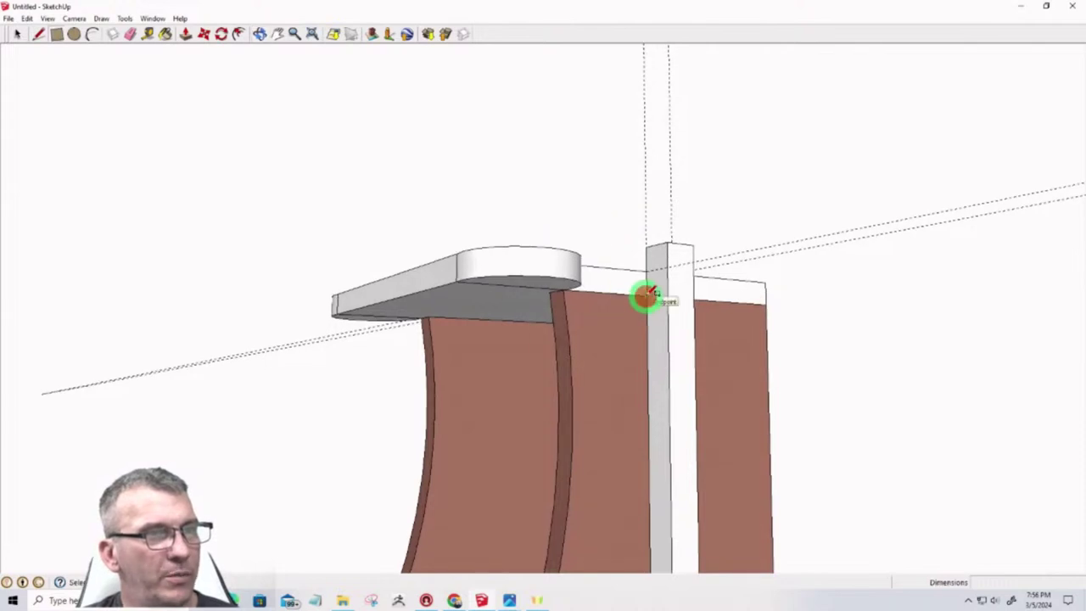
pyautogui.click(647, 296)
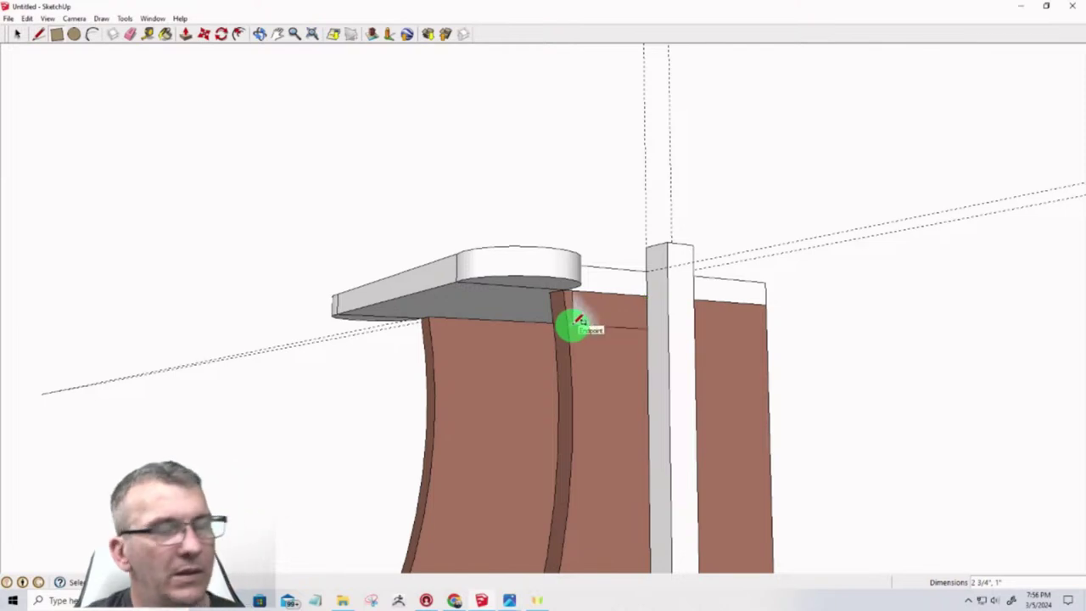
pyautogui.click(579, 321)
pyautogui.press('p')
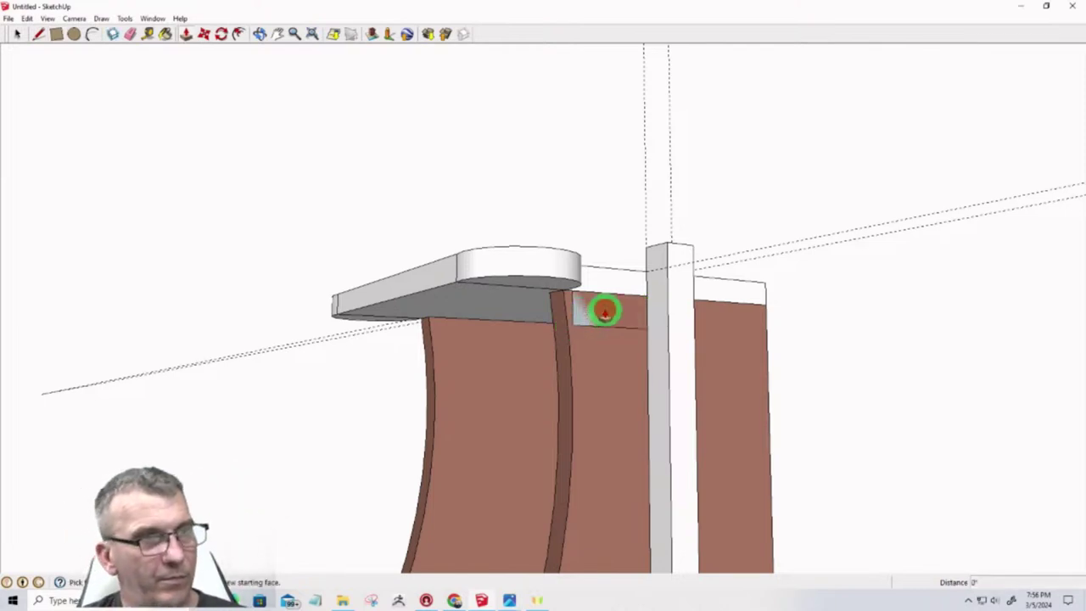
pyautogui.moveTo(604, 312); pyautogui.dragTo(634, 321)
pyautogui.moveTo(628, 367); pyautogui.dragTo(503, 471, button='middle')
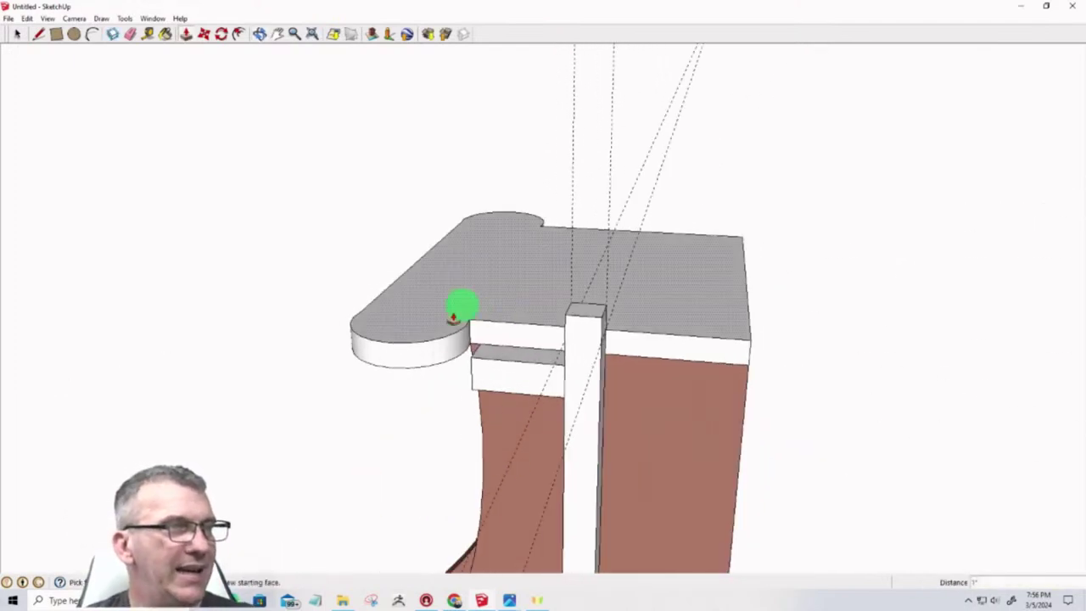
pyautogui.moveTo(516, 340); pyautogui.dragTo(574, 340, button='middle')
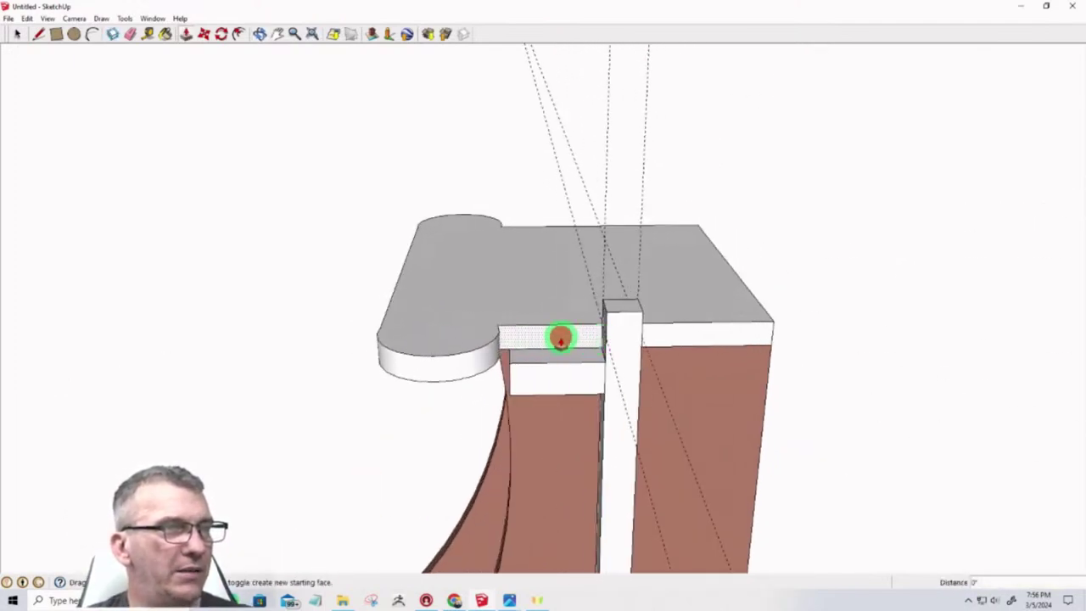
pyautogui.moveTo(562, 353)
pyautogui.mouseDown()
pyautogui.moveTo(561, 342)
pyautogui.moveTo(551, 361)
pyautogui.mouseUp()
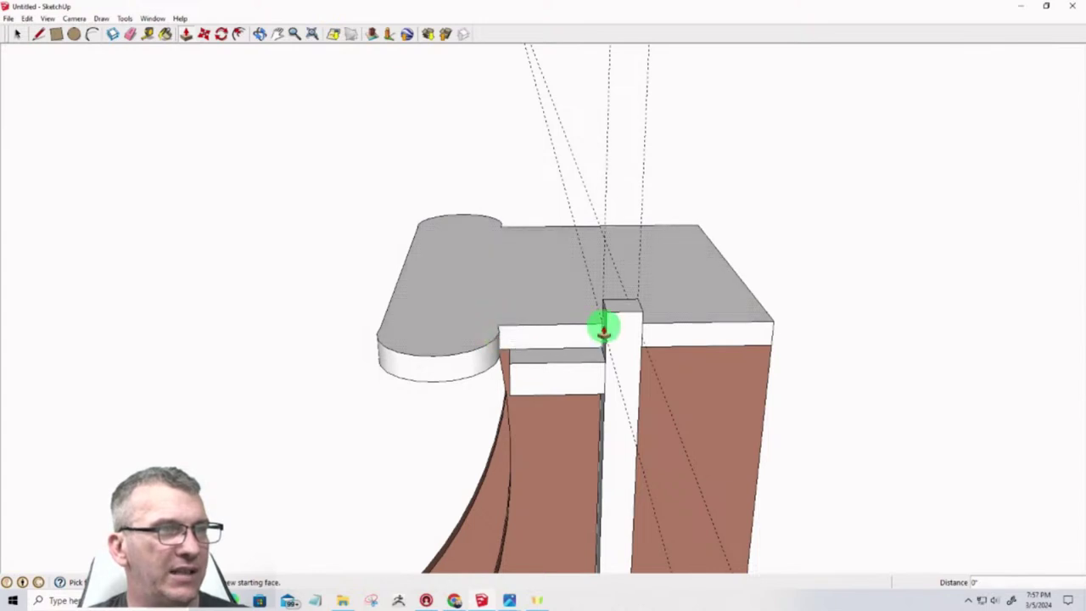
# Inspect the slab from several angles, then box-select the dashed guide lines
pyautogui.moveTo(396, 345); pyautogui.dragTo(658, 331, button='middle')
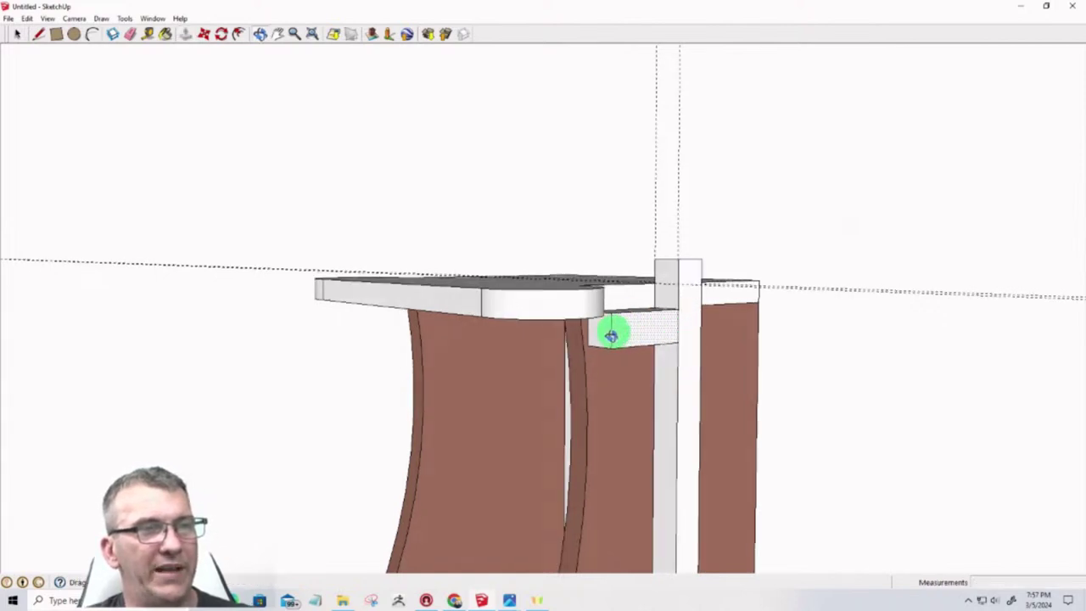
pyautogui.moveTo(611, 330); pyautogui.dragTo(478, 359, button='middle')
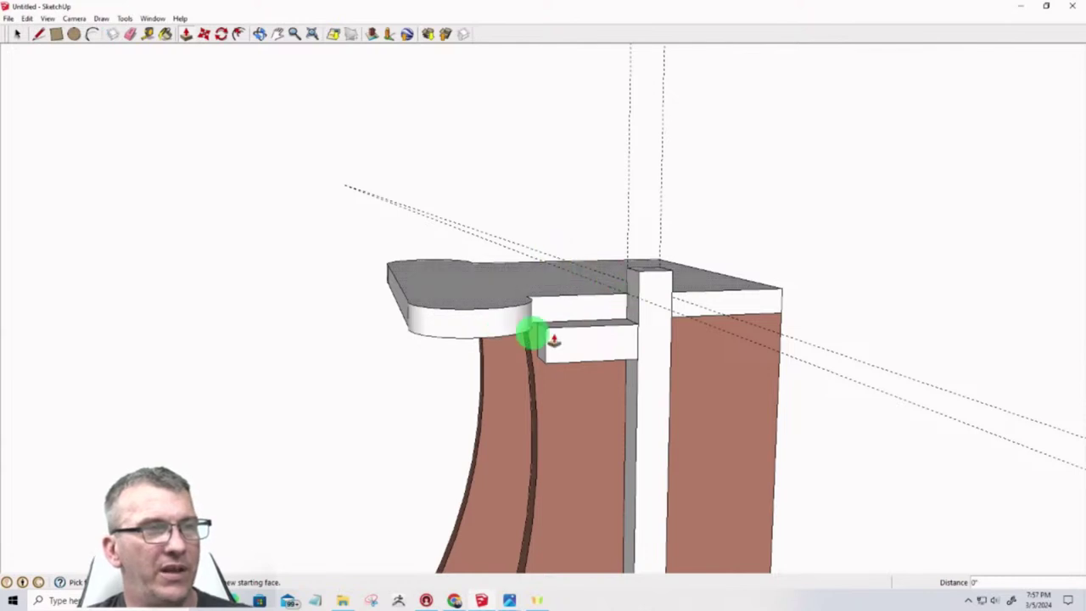
pyautogui.moveTo(534, 331); pyautogui.dragTo(572, 308, button='middle')
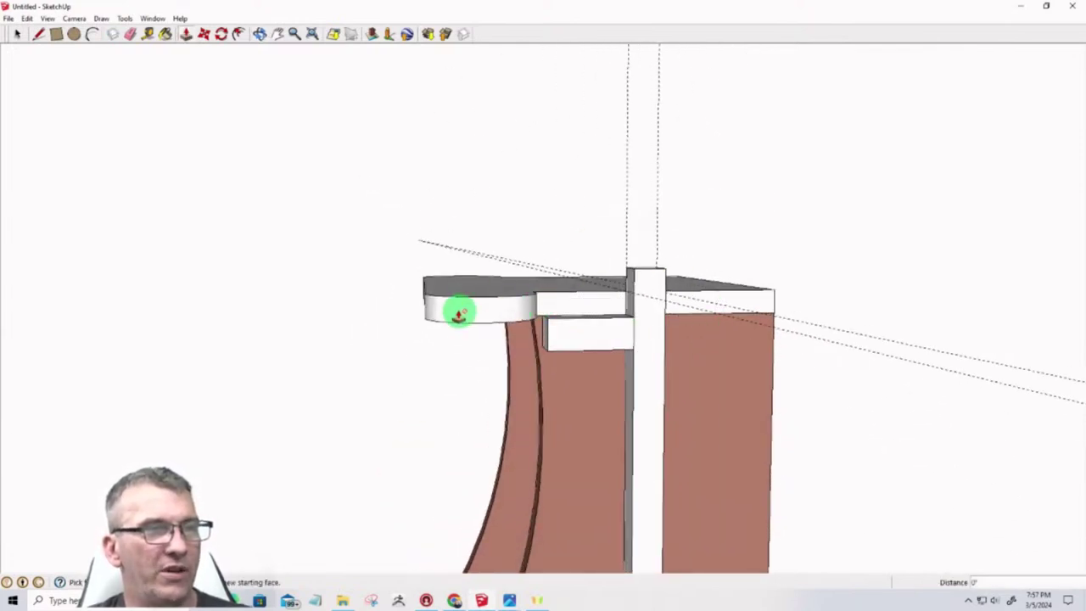
pyautogui.moveTo(577, 286); pyautogui.dragTo(613, 582, button='middle')
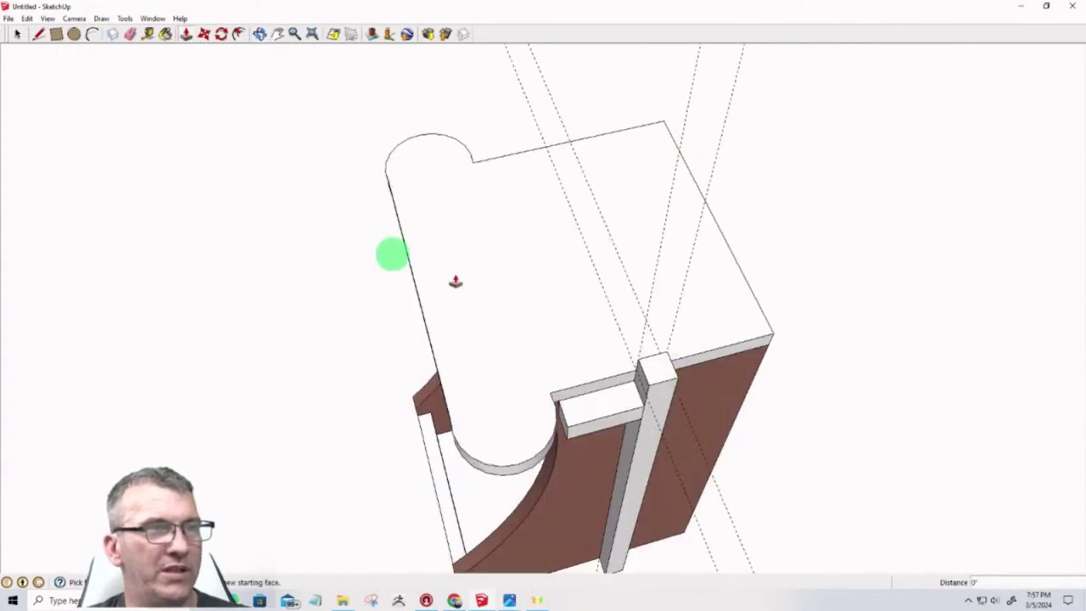
pyautogui.moveTo(582, 289); pyautogui.dragTo(444, 51, button='middle')
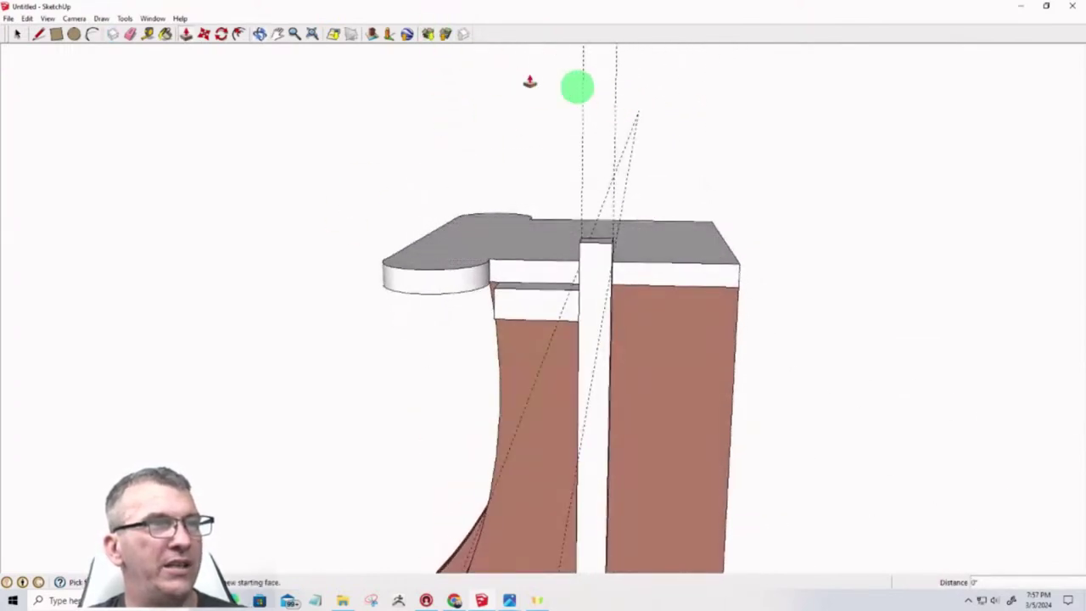
pyautogui.click(15, 33)
pyautogui.moveTo(669, 116); pyautogui.dragTo(439, 155)
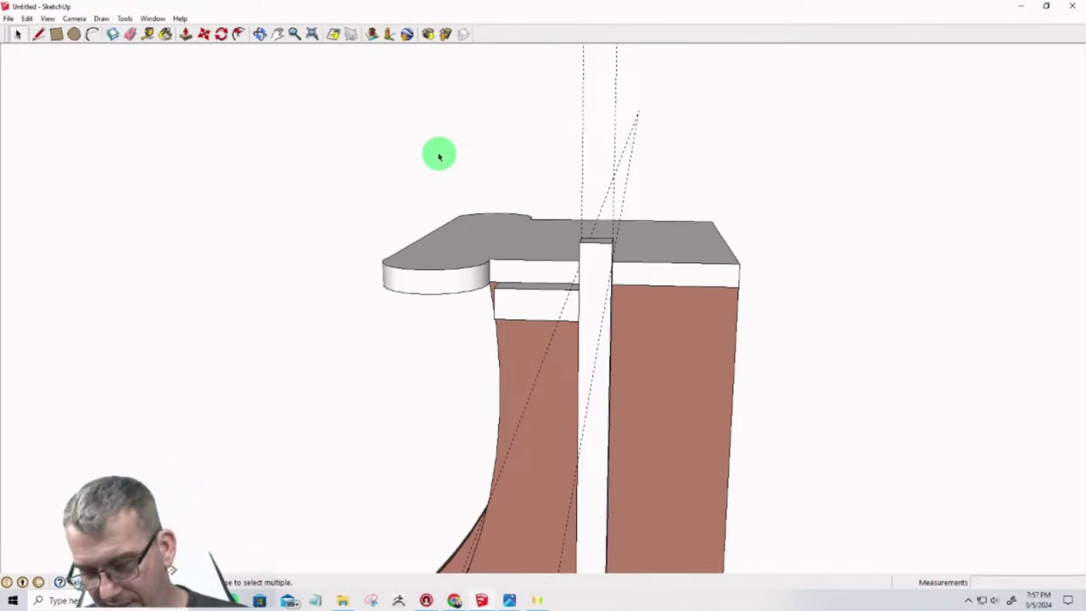
# Delete the guide lines above the model and orbit down onto the post's square top face
pyautogui.moveTo(653, 170)
pyautogui.mouseDown()
pyautogui.moveTo(536, 178)
pyautogui.moveTo(569, 109)
pyautogui.mouseUp()
pyautogui.press('Delete')
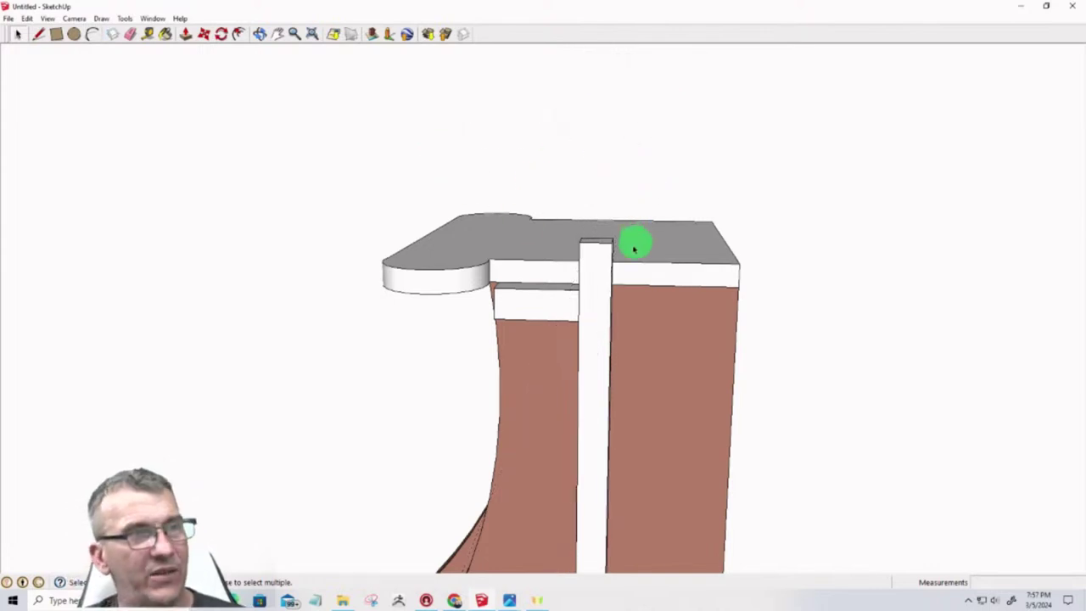
pyautogui.moveTo(633, 243); pyautogui.dragTo(376, 425, button='middle')
pyautogui.scroll(3, 476, 341)
pyautogui.scroll(4, 476, 341)
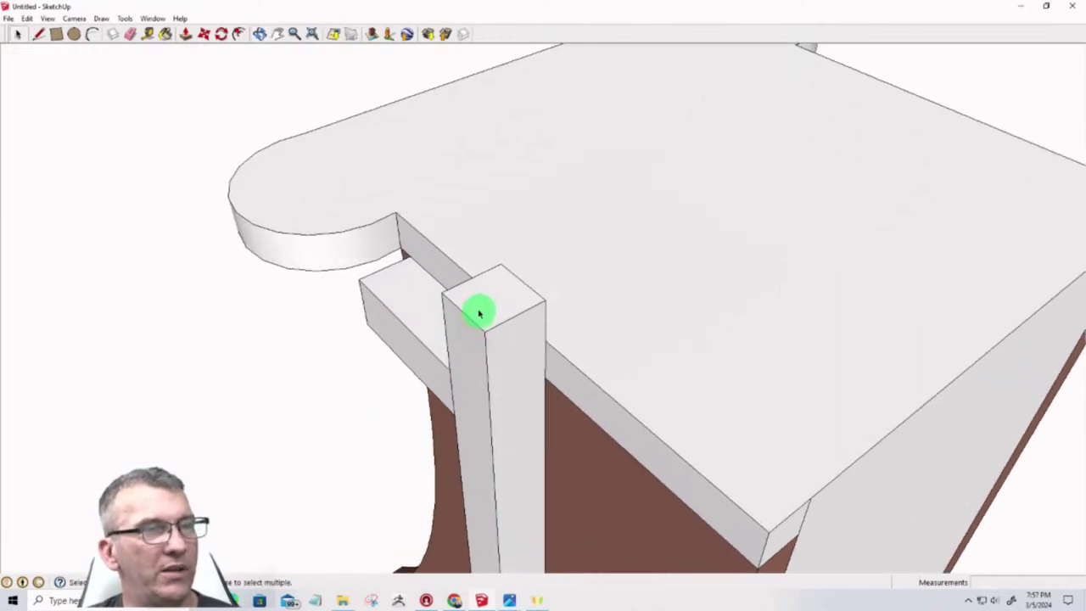
pyautogui.moveTo(582, 315)
pyautogui.mouseDown(button='middle')
pyautogui.moveTo(203, 397)
pyautogui.moveTo(366, 331)
pyautogui.mouseUp(button='middle')
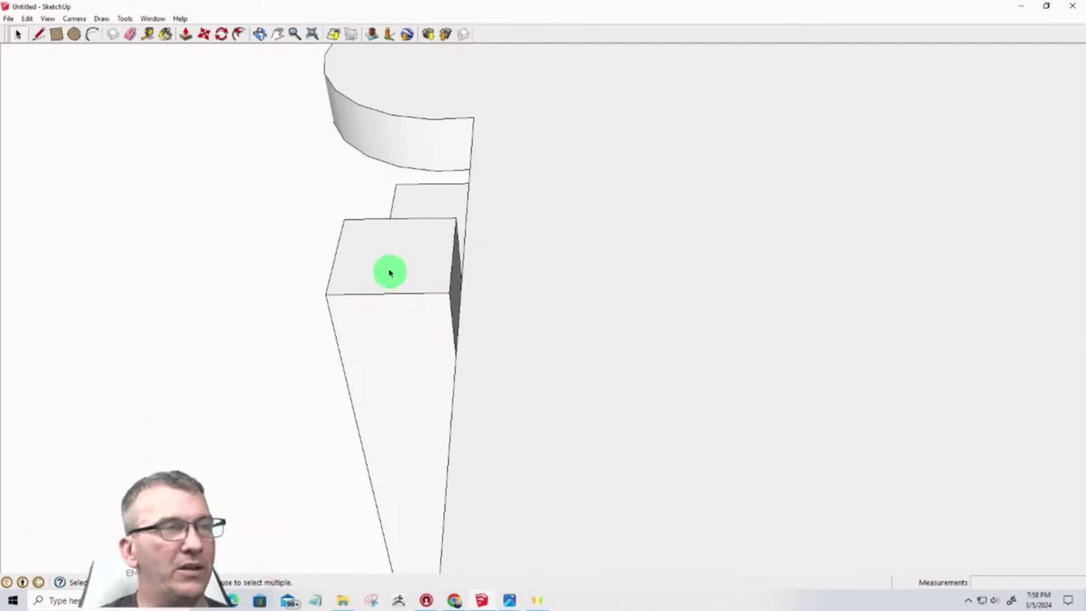
pyautogui.moveTo(389, 273)
pyautogui.mouseDown(button='middle')
pyautogui.moveTo(427, 335)
pyautogui.moveTo(410, 429)
pyautogui.moveTo(366, 415)
pyautogui.mouseUp(button='middle')
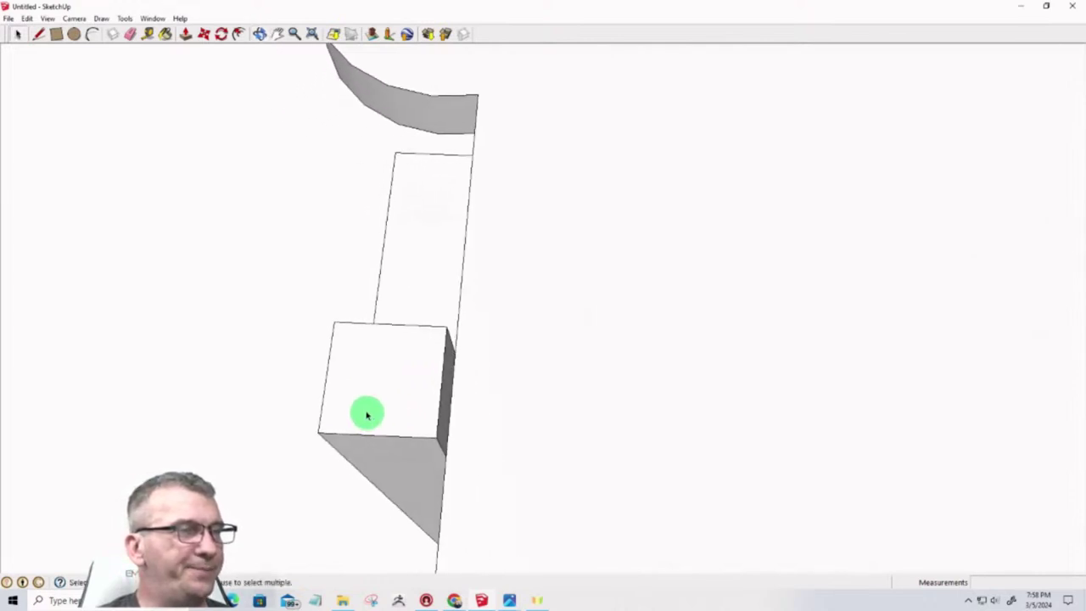
# Draw a 7/16" radius circle centred on the post's square top face
pyautogui.click(74, 34)
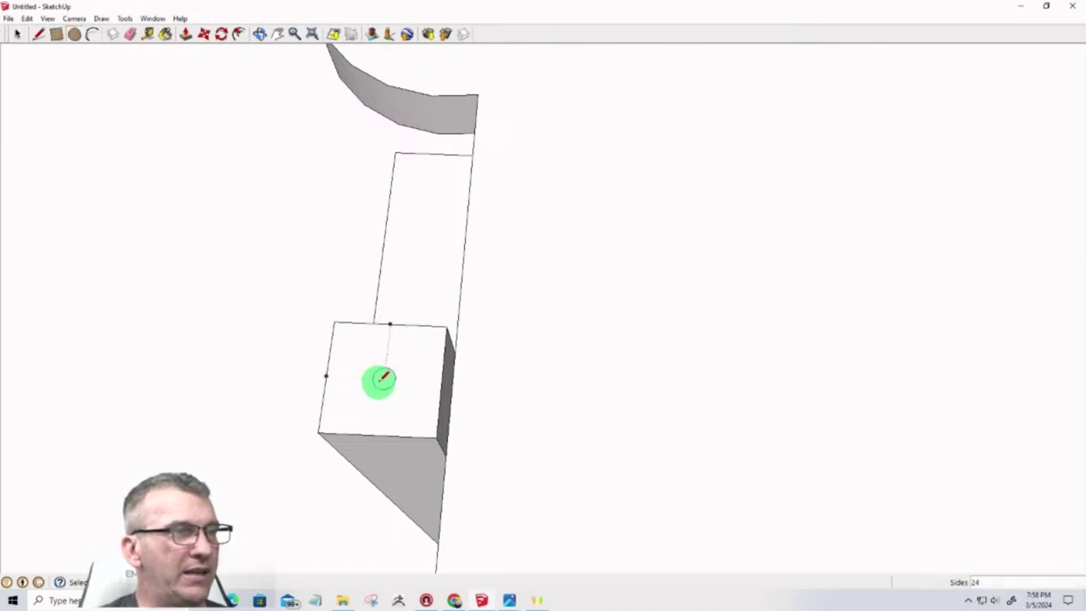
pyautogui.click(384, 376)
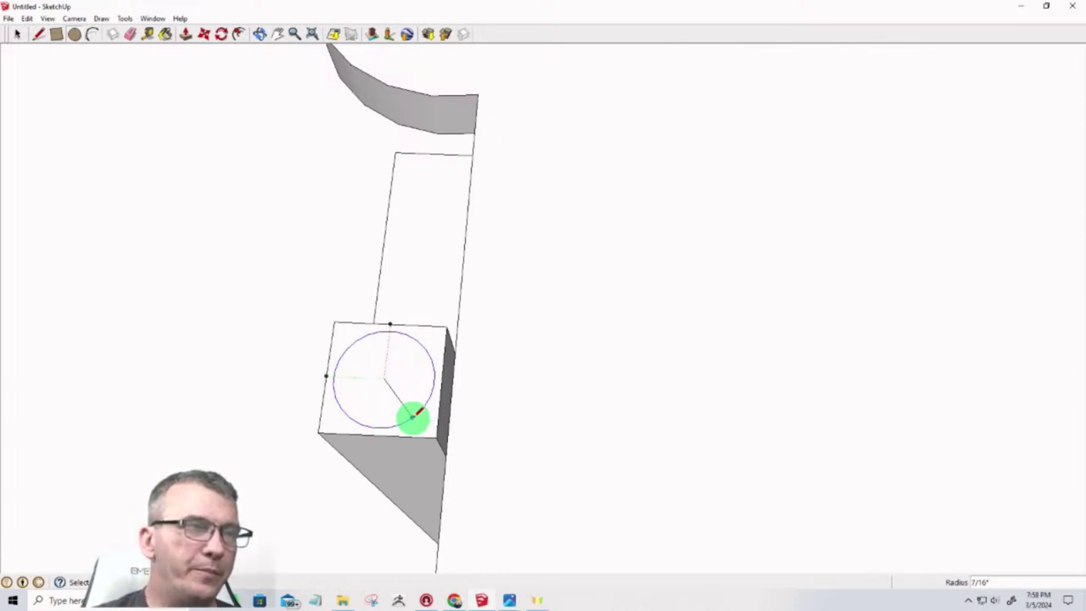
pyautogui.click(436, 378)
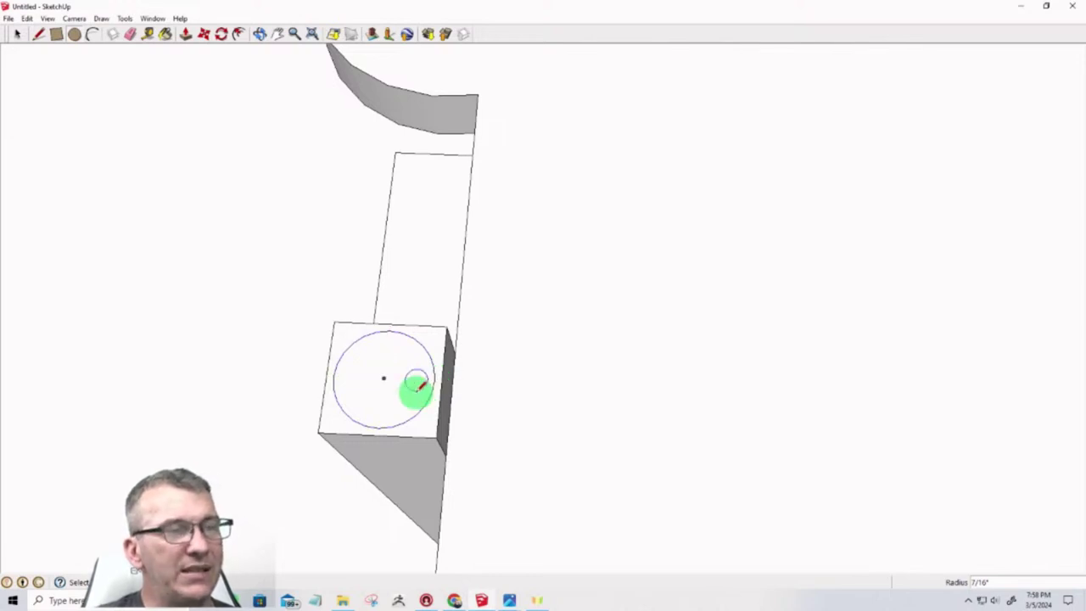
pyautogui.scroll(-3, 408, 394)
pyautogui.scroll(3, 408, 394)
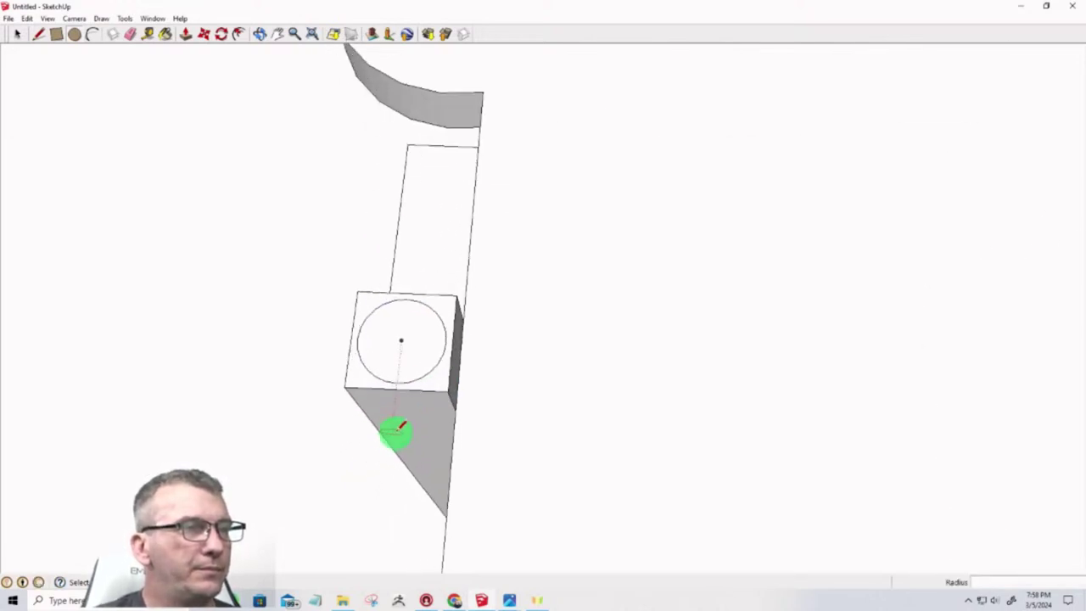
pyautogui.moveTo(393, 432)
pyautogui.mouseDown(button='middle')
pyautogui.moveTo(402, 422)
pyautogui.moveTo(337, 320)
pyautogui.moveTo(324, 320)
pyautogui.moveTo(332, 393)
pyautogui.mouseUp(button='middle')
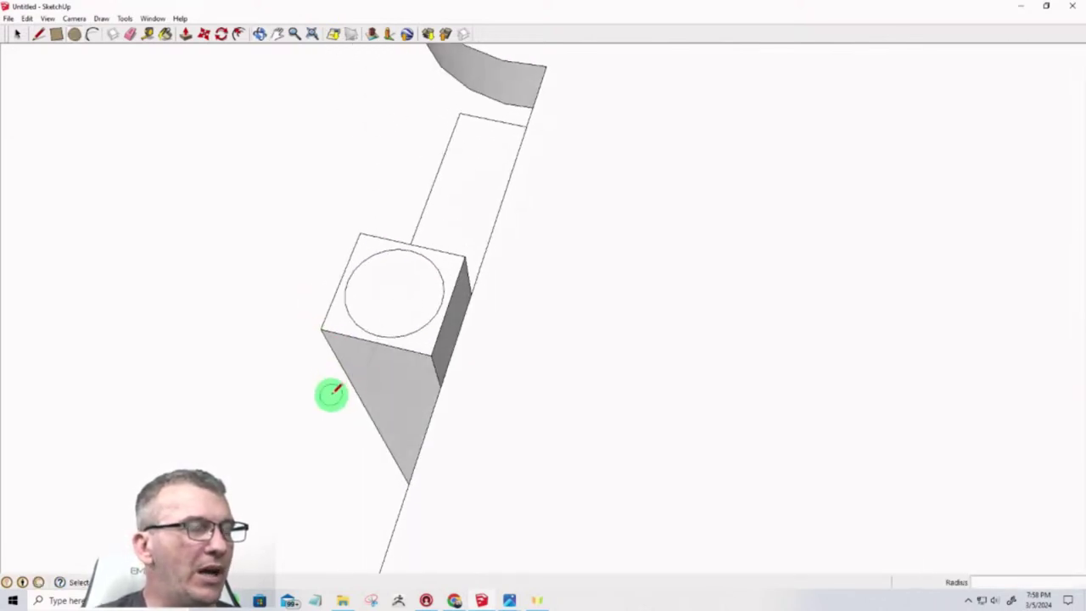
pyautogui.moveTo(369, 361)
pyautogui.mouseDown(button='middle')
pyautogui.moveTo(631, 267)
pyautogui.moveTo(560, 272)
pyautogui.mouseUp(button='middle')
pyautogui.scroll(-6, 586, 238)
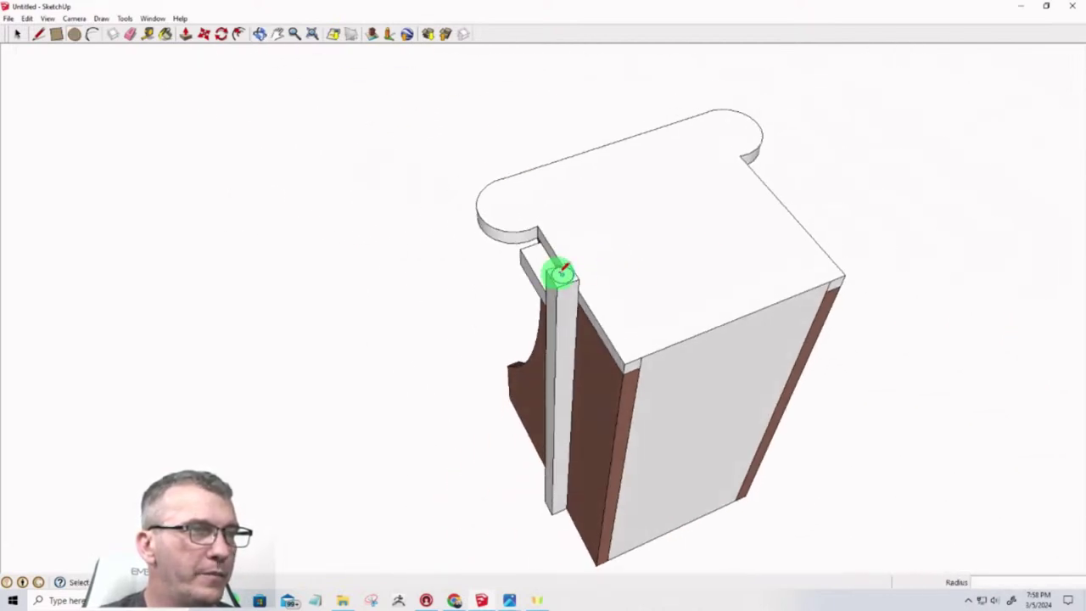
# Push the circle down the post to bore a round hole, then inspect it from around the post
pyautogui.press('p')
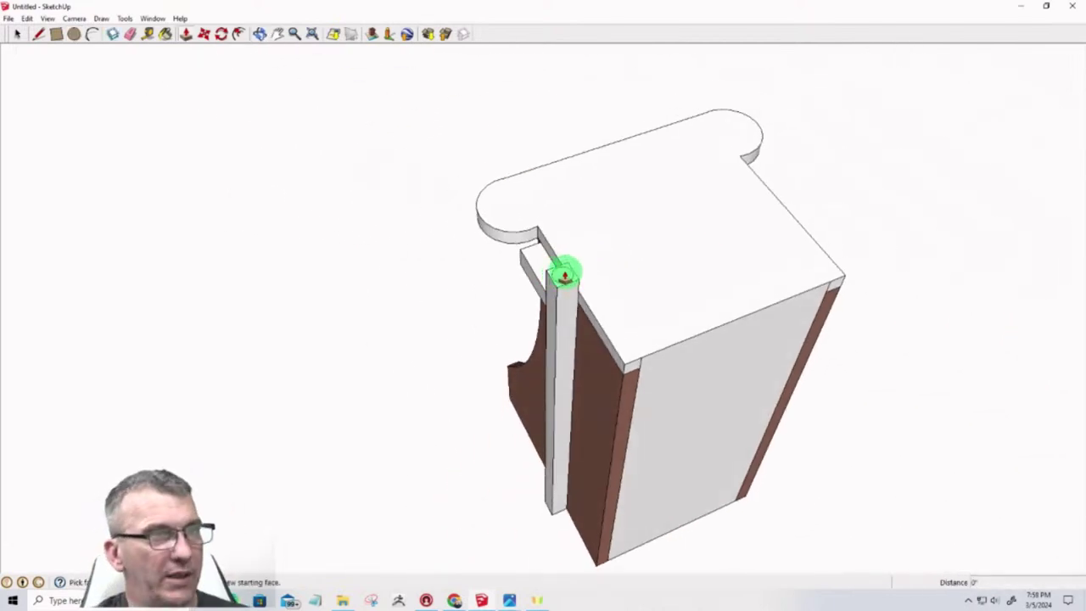
pyautogui.moveTo(565, 273); pyautogui.dragTo(560, 467)
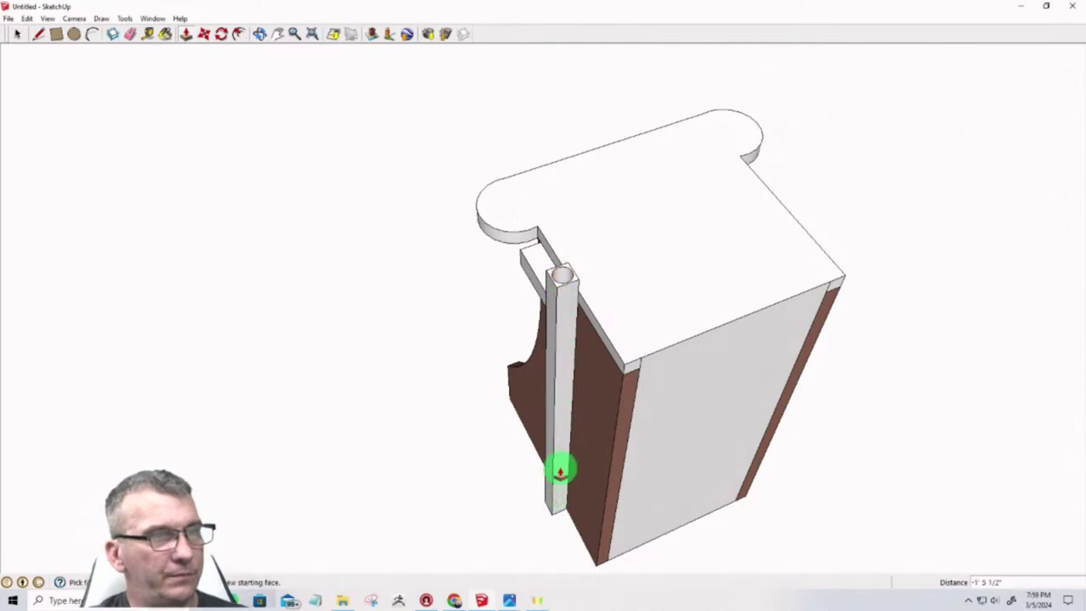
pyautogui.moveTo(560, 468); pyautogui.dragTo(538, 421, button='middle')
pyautogui.scroll(5, 552, 381)
pyautogui.moveTo(565, 378); pyautogui.dragTo(892, 274, button='middle')
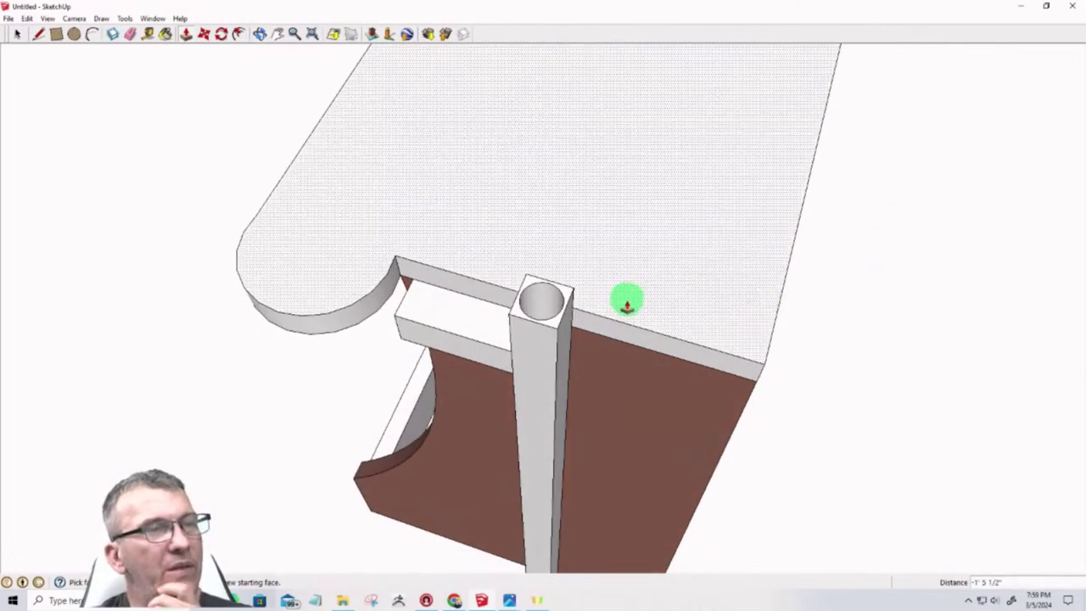
pyautogui.moveTo(625, 298); pyautogui.dragTo(159, 336, button='middle')
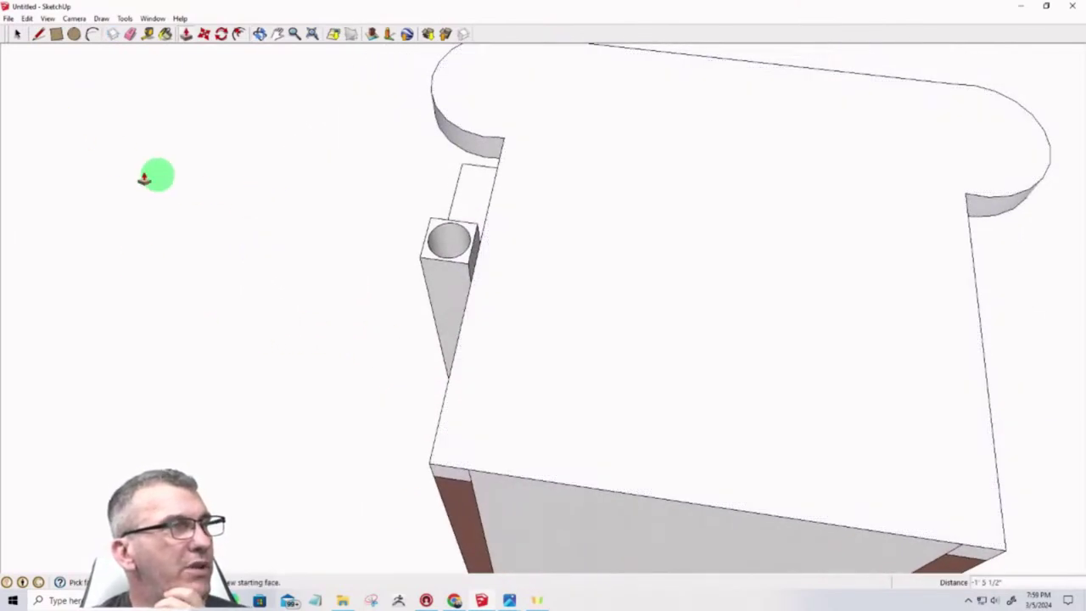
# Triple-click the post to select all of its connected geometry
pyautogui.click(13, 34)
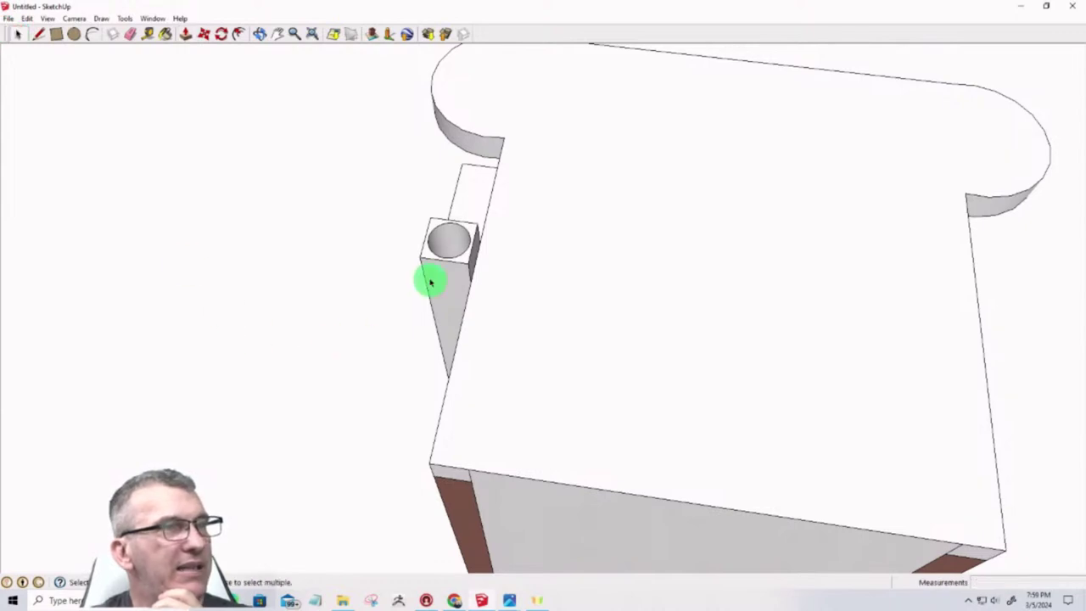
pyautogui.click(566, 301)
pyautogui.moveTo(562, 300); pyautogui.dragTo(682, 240, button='middle')
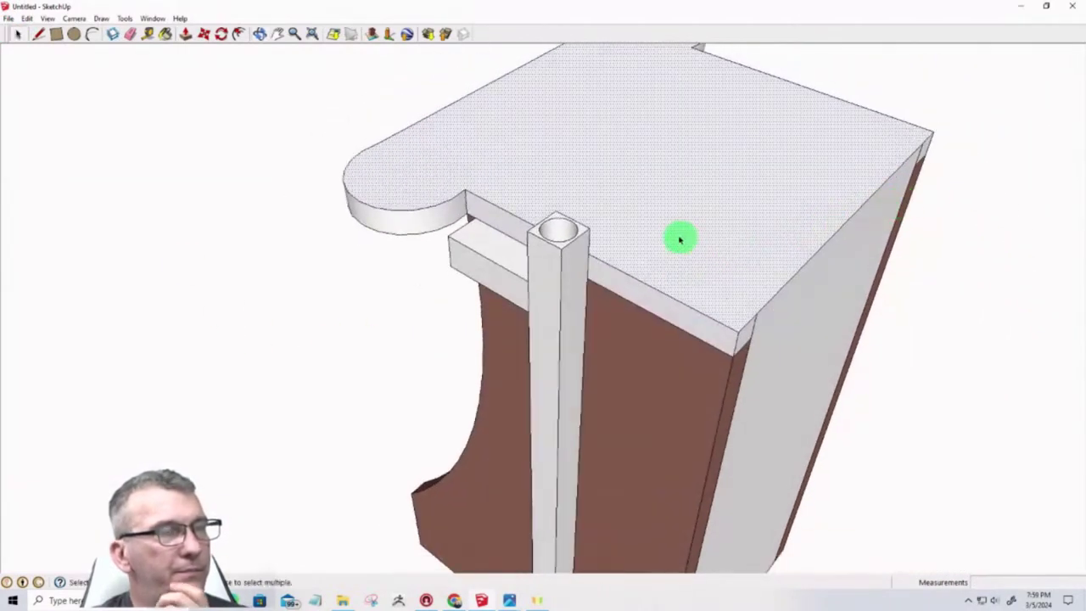
pyautogui.click(559, 280)
pyautogui.tripleClick(559, 280)
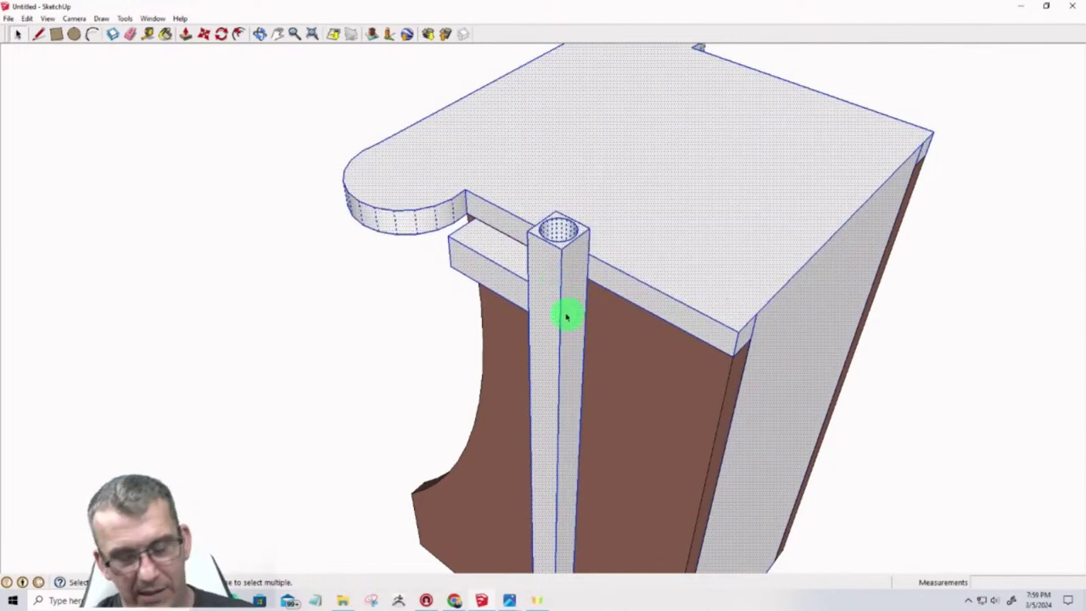
# Deselect the board's top face, edges, rounded ear edge and side panel, keeping only the post
pyautogui.keyDown('shift'); pyautogui.click(637, 276); pyautogui.keyUp('shift')
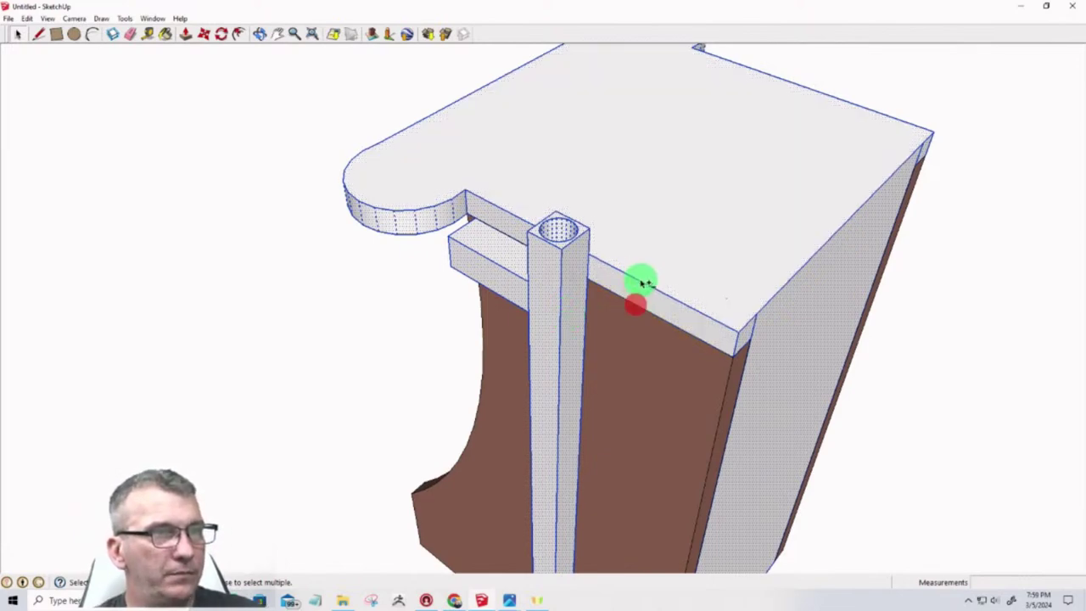
pyautogui.keyDown('shift'); pyautogui.click(643, 285); pyautogui.keyUp('shift')
pyautogui.keyDown('shift'); pyautogui.click(490, 214); pyautogui.keyUp('shift')
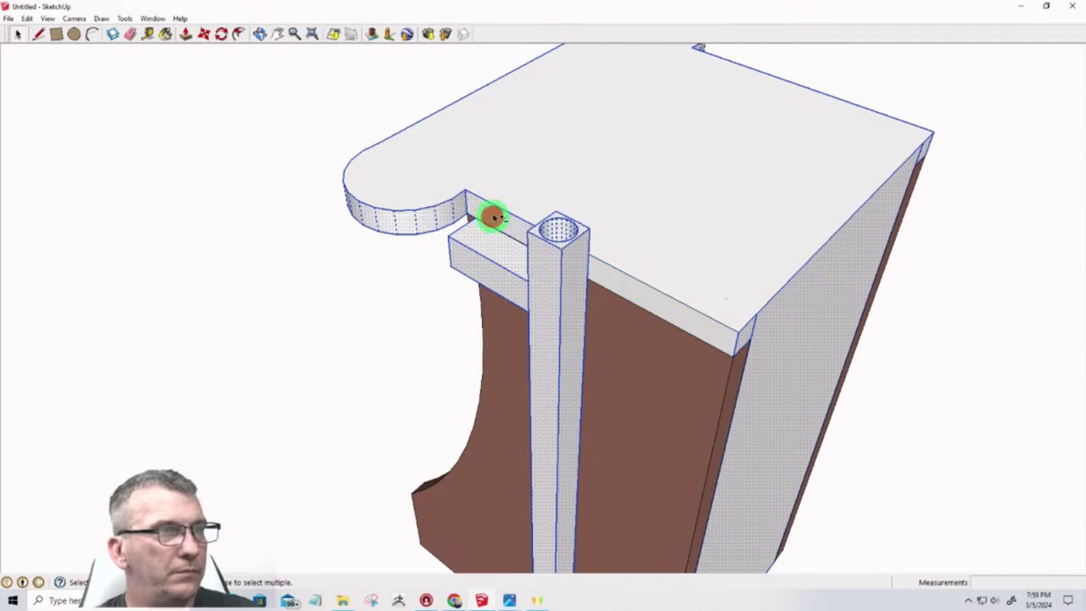
pyautogui.keyDown('shift'); pyautogui.click(497, 206); pyautogui.keyUp('shift')
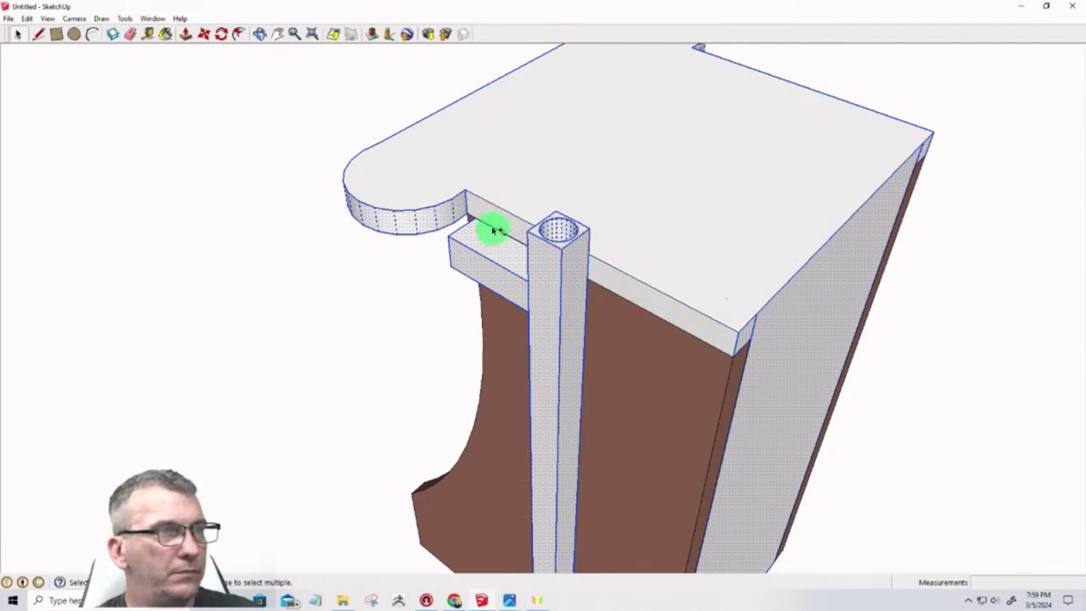
pyautogui.keyDown('shift'); pyautogui.moveTo(458, 223); pyautogui.dragTo(300, 119); pyautogui.keyUp('shift')
pyautogui.keyDown('shift'); pyautogui.click(382, 160); pyautogui.keyUp('shift')
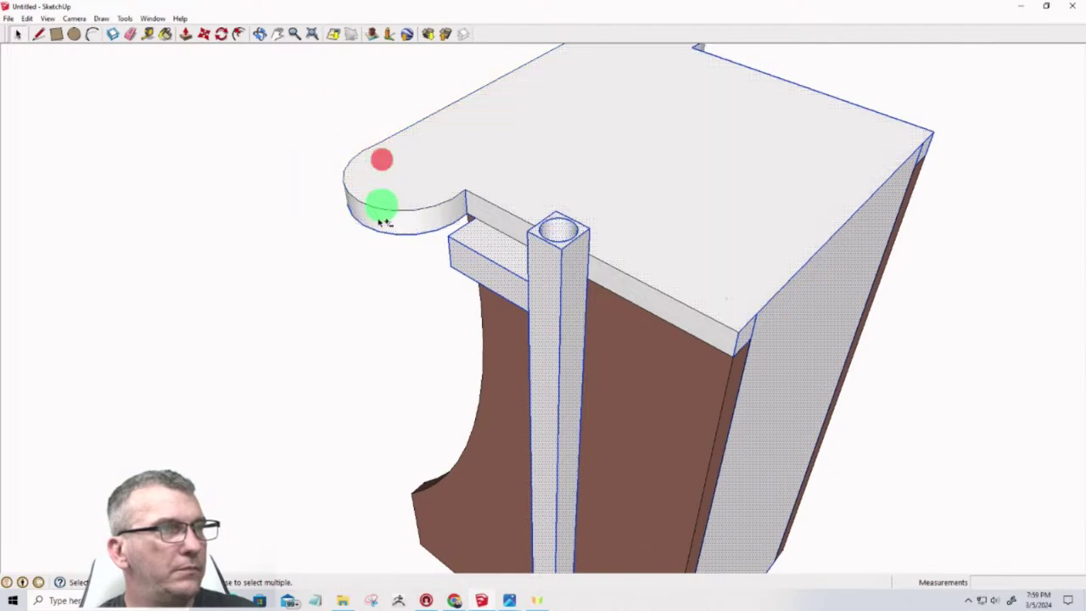
pyautogui.keyDown('shift'); pyautogui.click(386, 234); pyautogui.keyUp('shift')
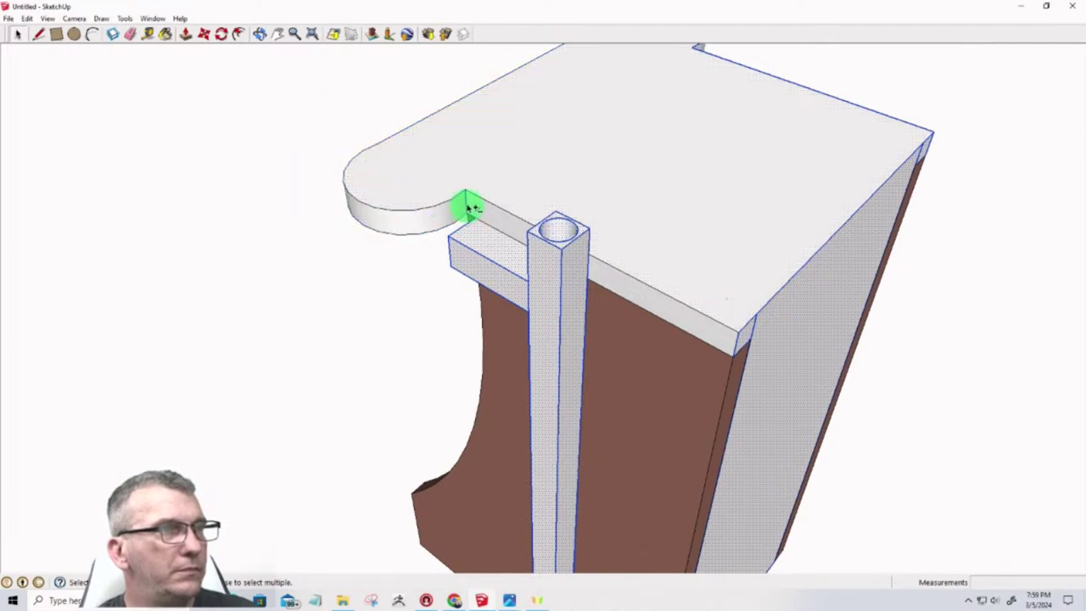
pyautogui.moveTo(332, 286); pyautogui.dragTo(436, 266, button='middle')
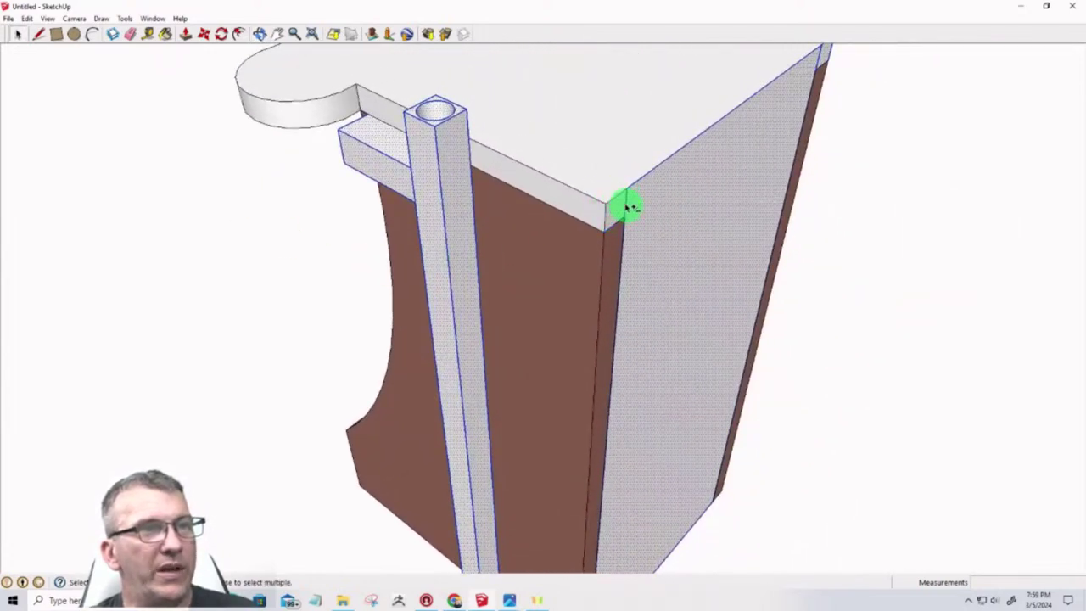
pyautogui.keyDown('shift'); pyautogui.click(684, 192); pyautogui.keyUp('shift')
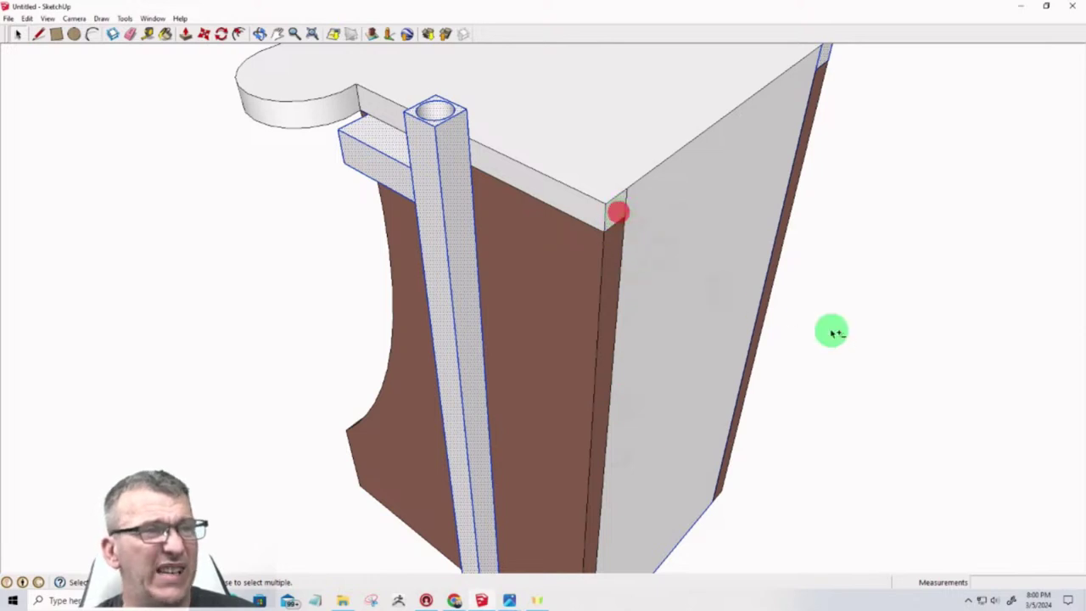
pyautogui.moveTo(831, 330); pyautogui.dragTo(621, 433, button='middle')
pyautogui.scroll(-1, 621, 434)
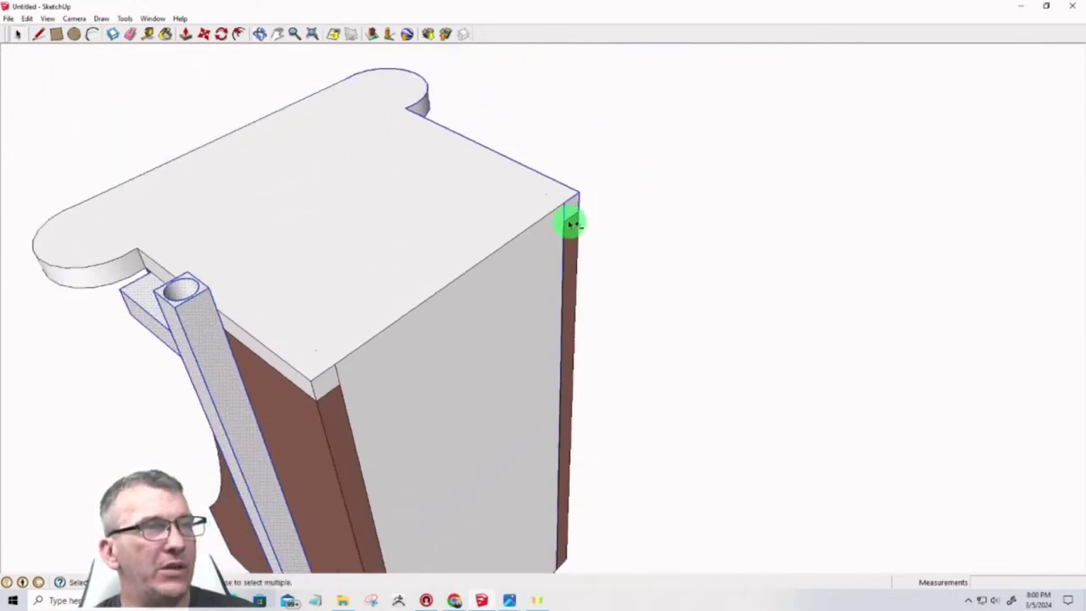
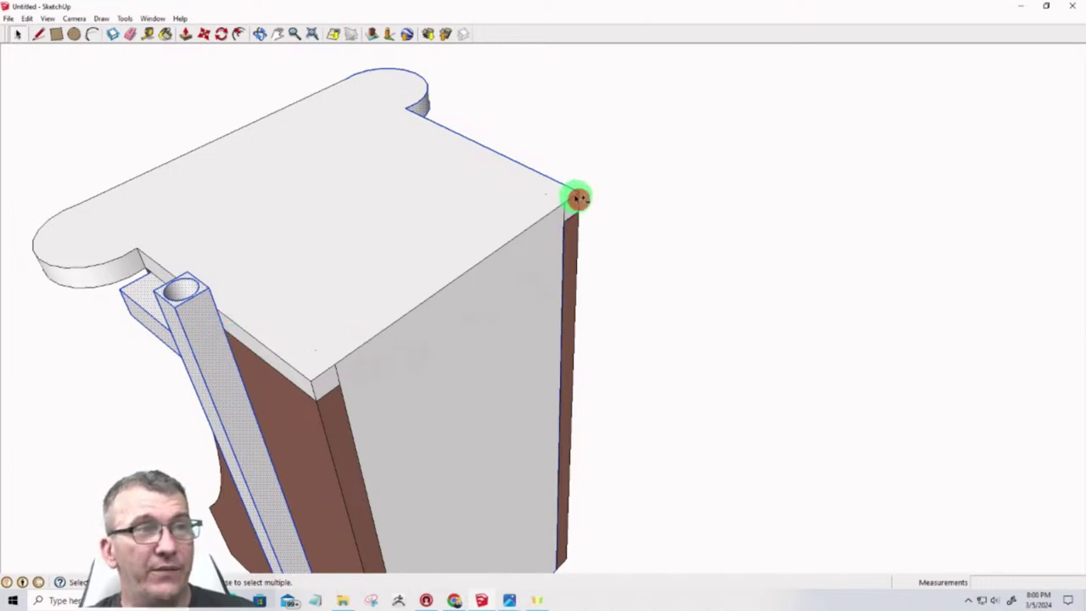
# Orbit and pan around the stand from several sides, clearing the existing selections
pyautogui.keyDown('shift'); pyautogui.click(575, 192); pyautogui.keyUp('shift')
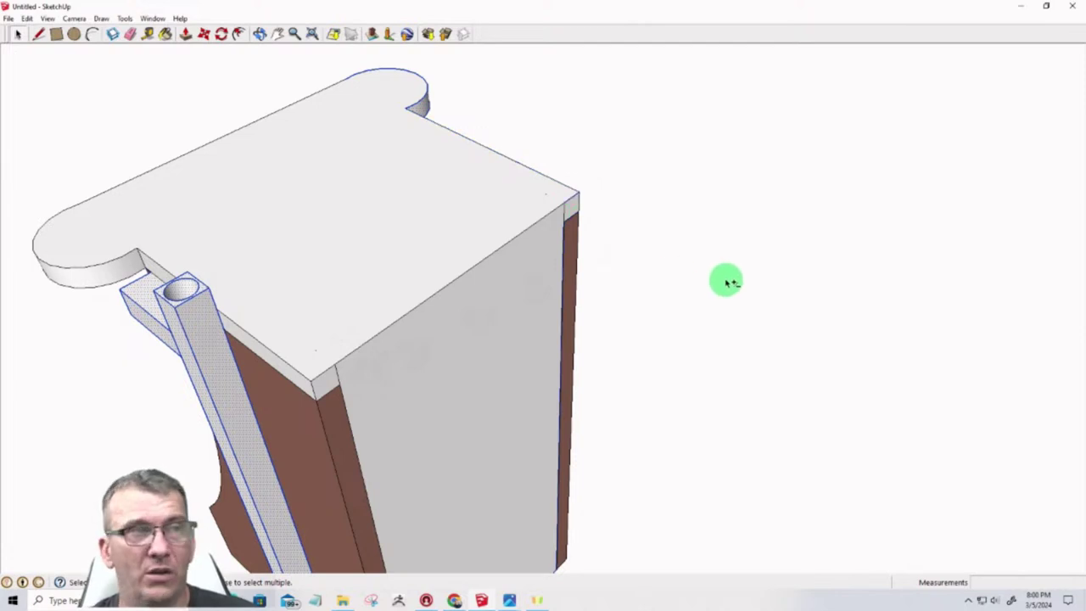
pyautogui.moveTo(725, 281)
pyautogui.mouseDown(button='middle')
pyautogui.moveTo(563, 386)
pyautogui.moveTo(1083, 284)
pyautogui.moveTo(718, 281)
pyautogui.moveTo(213, 368)
pyautogui.moveTo(735, 260)
pyautogui.moveTo(717, 255)
pyautogui.mouseUp(button='middle')
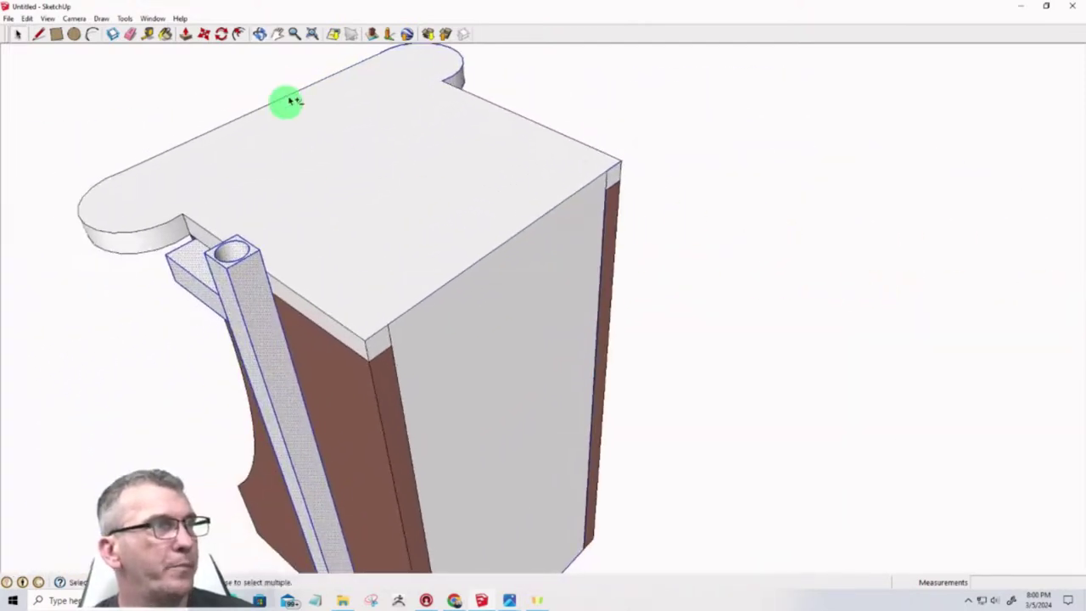
pyautogui.click(258, 38)
pyautogui.moveTo(643, 198); pyautogui.dragTo(662, 182)
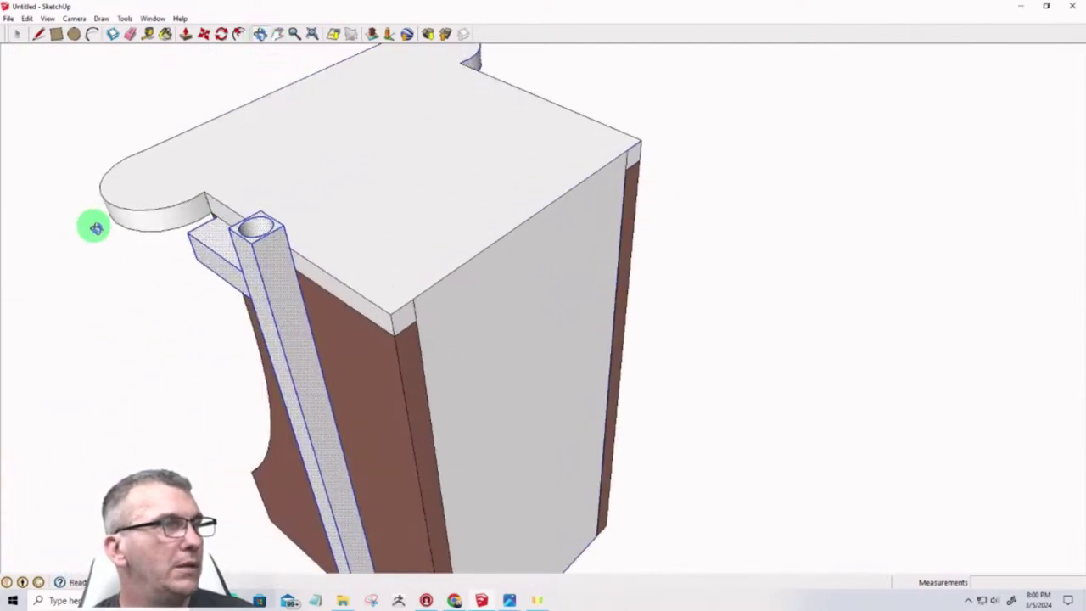
pyautogui.moveTo(95, 228); pyautogui.dragTo(1083, 39)
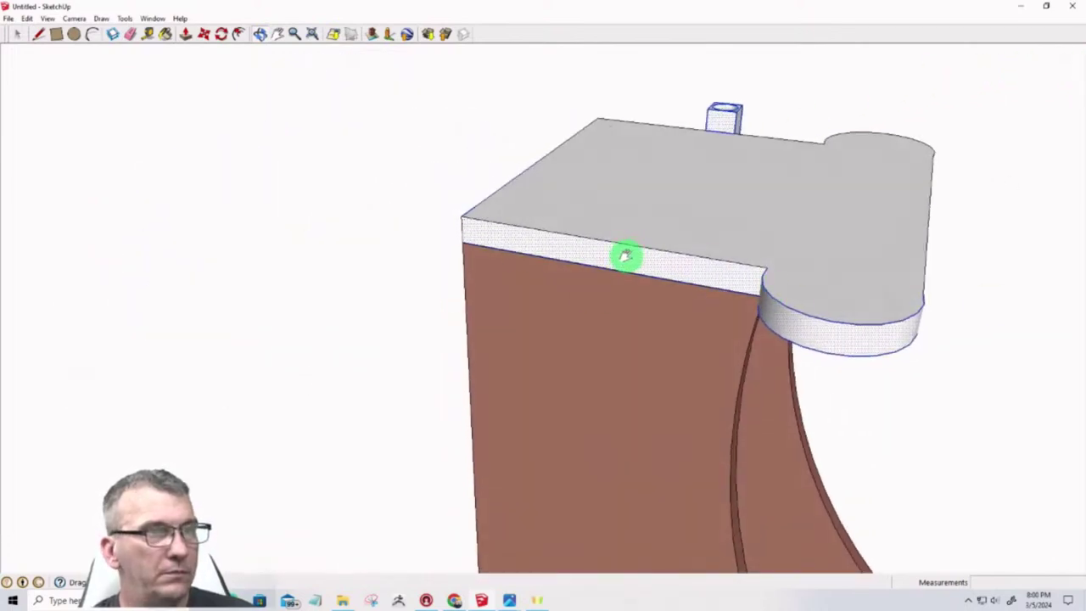
pyautogui.click(17, 34)
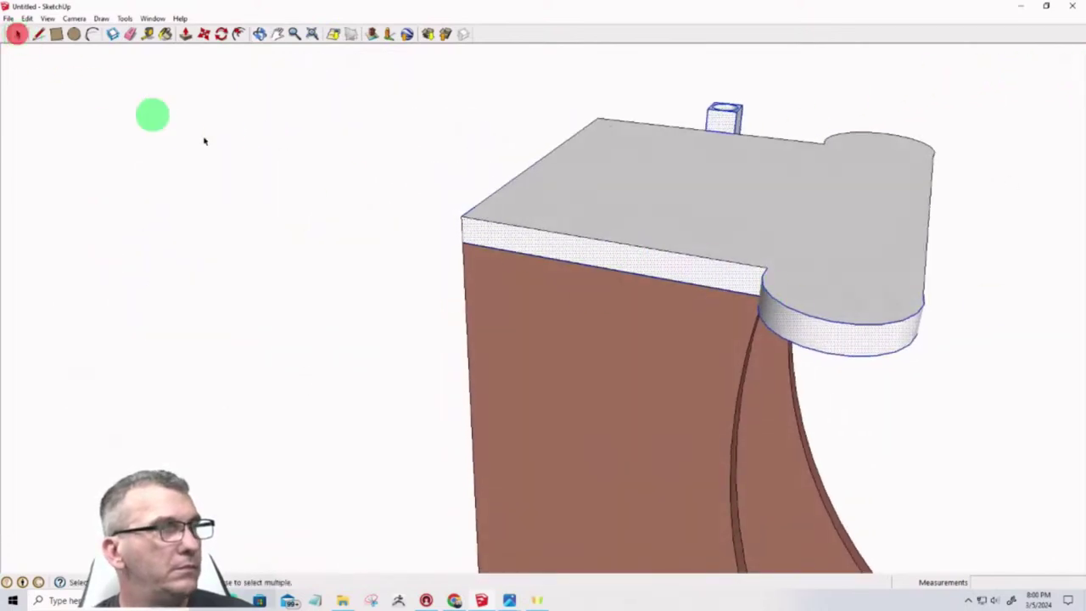
pyautogui.click(670, 265)
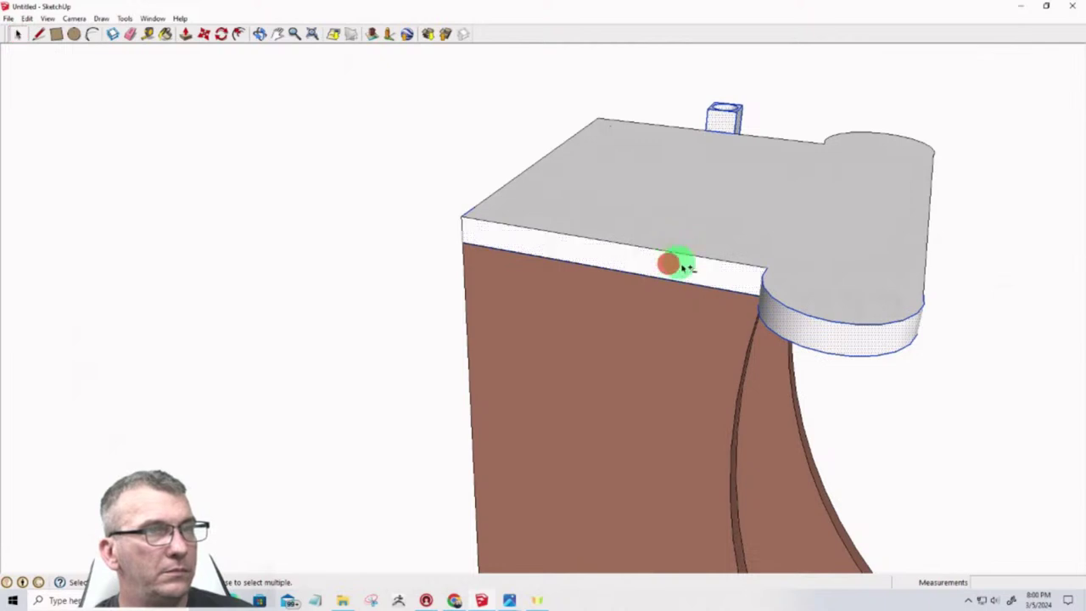
pyautogui.keyDown('shift'); pyautogui.click(787, 332); pyautogui.keyUp('shift')
pyautogui.moveTo(917, 368); pyautogui.dragTo(668, 321, button='middle')
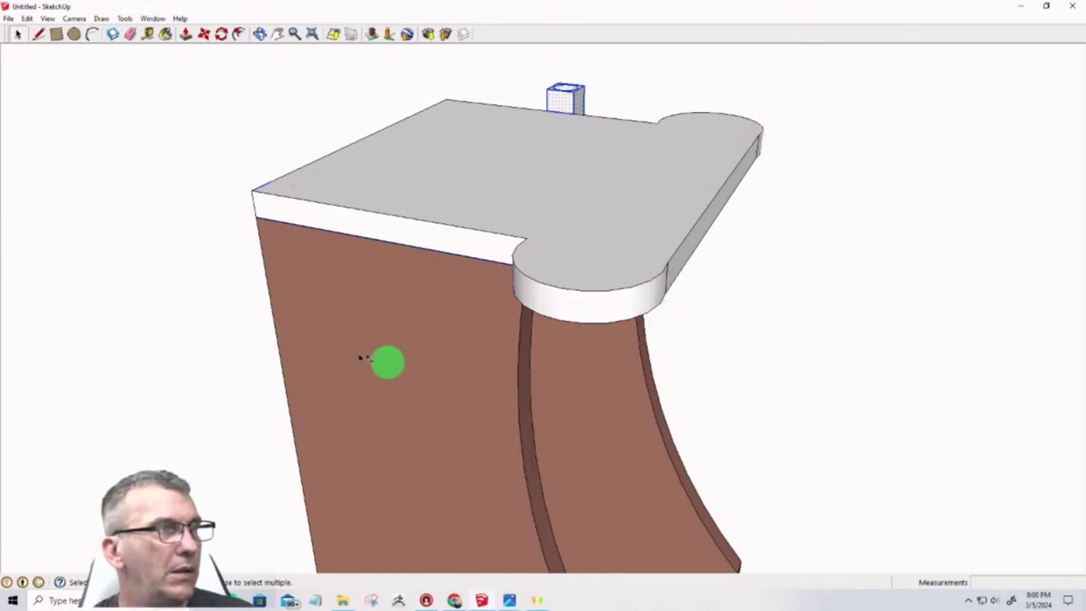
pyautogui.moveTo(365, 358); pyautogui.dragTo(831, 432, button='middle')
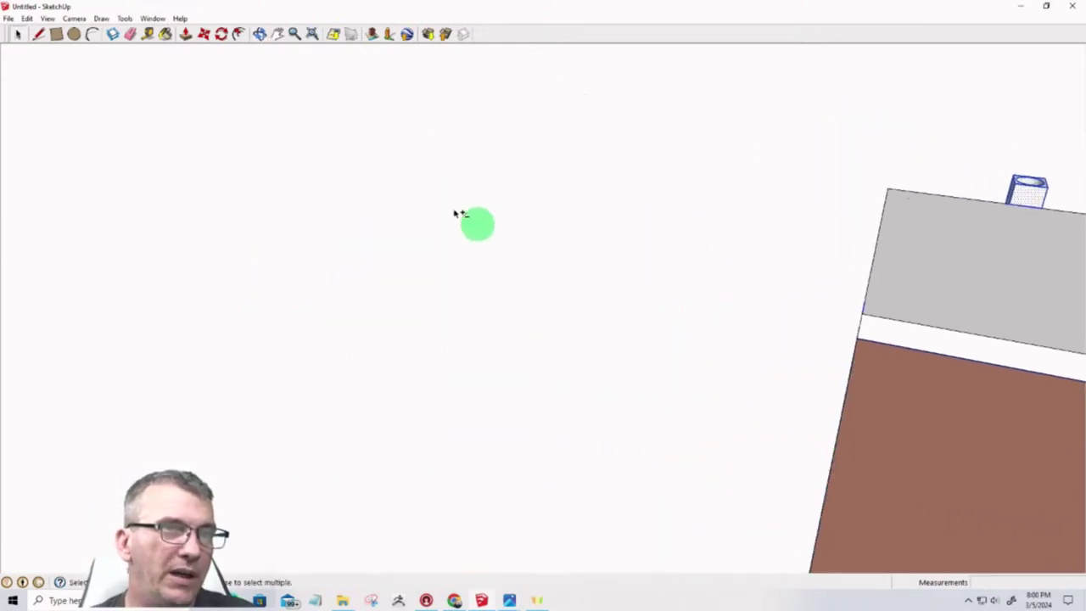
# Box-select the cabinet's top board and front panel together
pyautogui.moveTo(625, 351); pyautogui.dragTo(780, 376)
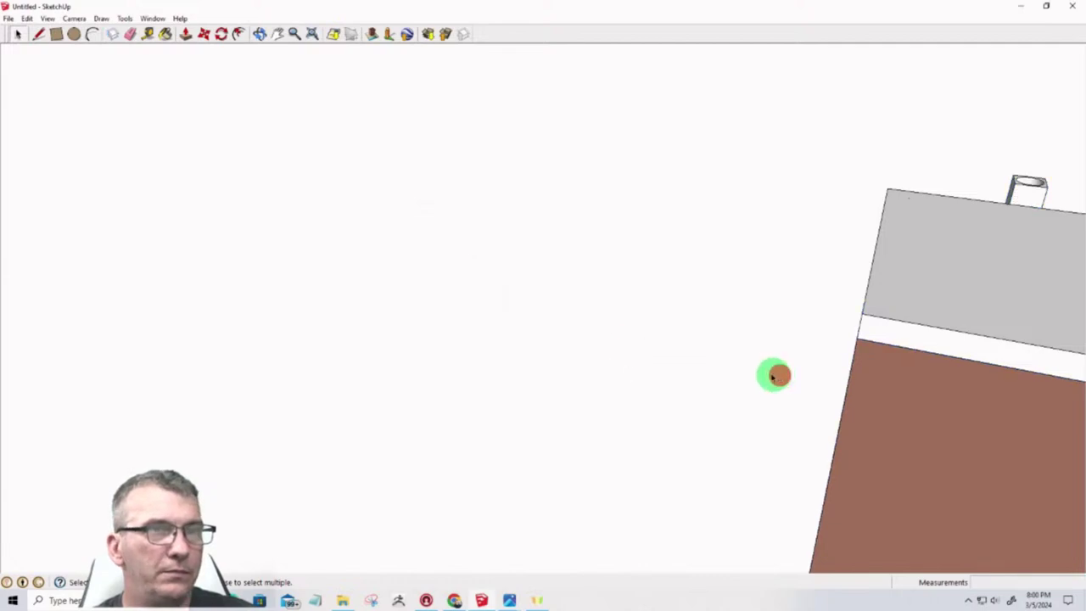
pyautogui.scroll(-5, 404, 254)
pyautogui.scroll(5, 676, 355)
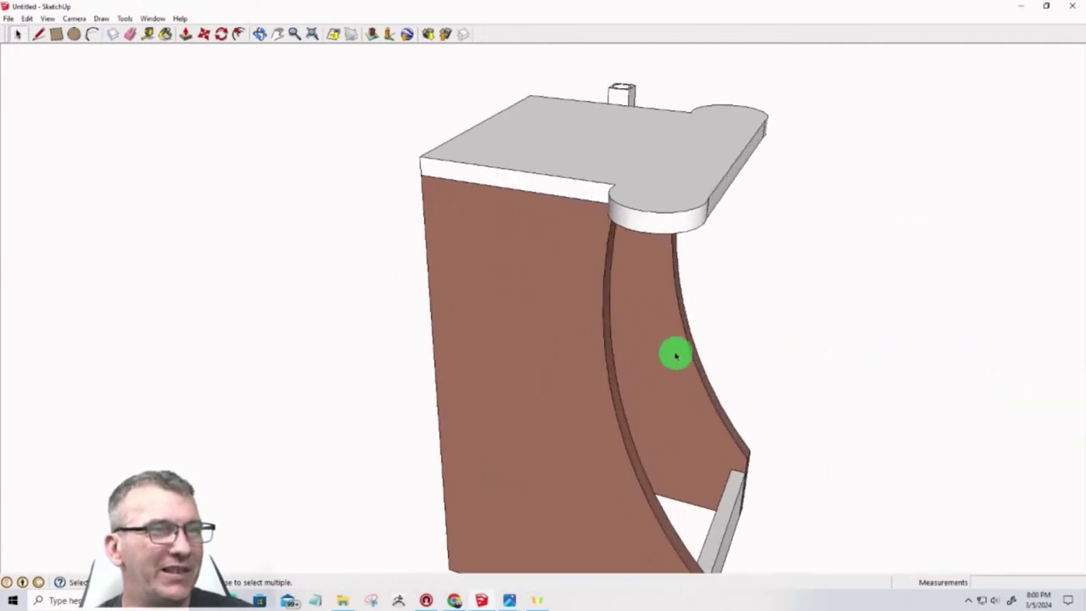
pyautogui.scroll(-5, 677, 354)
pyautogui.moveTo(671, 354)
pyautogui.mouseDown(button='middle')
pyautogui.moveTo(478, 427)
pyautogui.moveTo(5, 323)
pyautogui.moveTo(5, 354)
pyautogui.moveTo(73, 365)
pyautogui.moveTo(735, 439)
pyautogui.moveTo(605, 365)
pyautogui.mouseUp(button='middle')
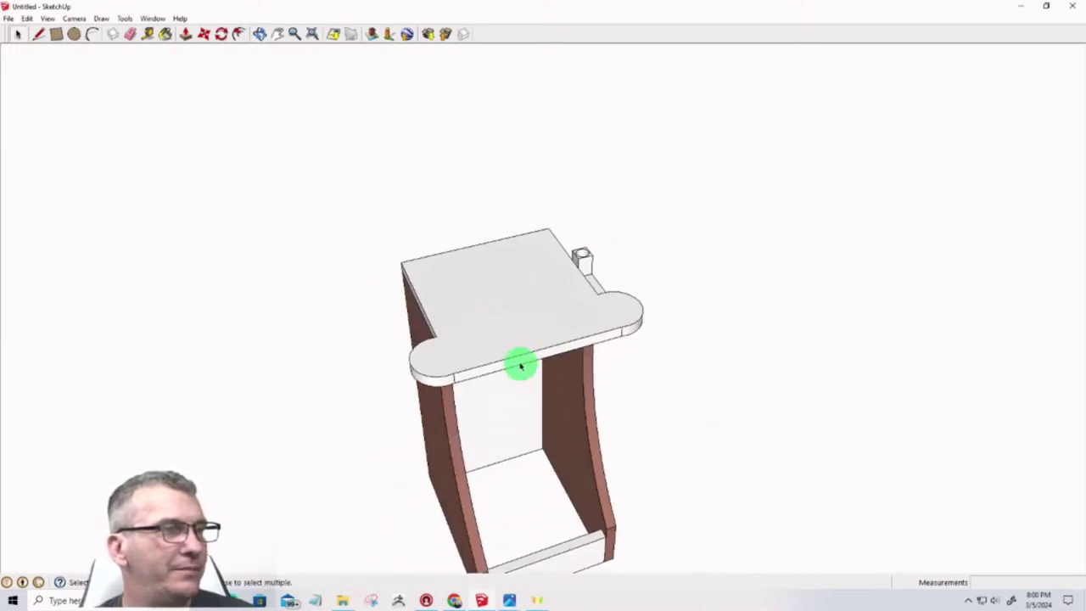
pyautogui.moveTo(527, 387); pyautogui.dragTo(461, 239)
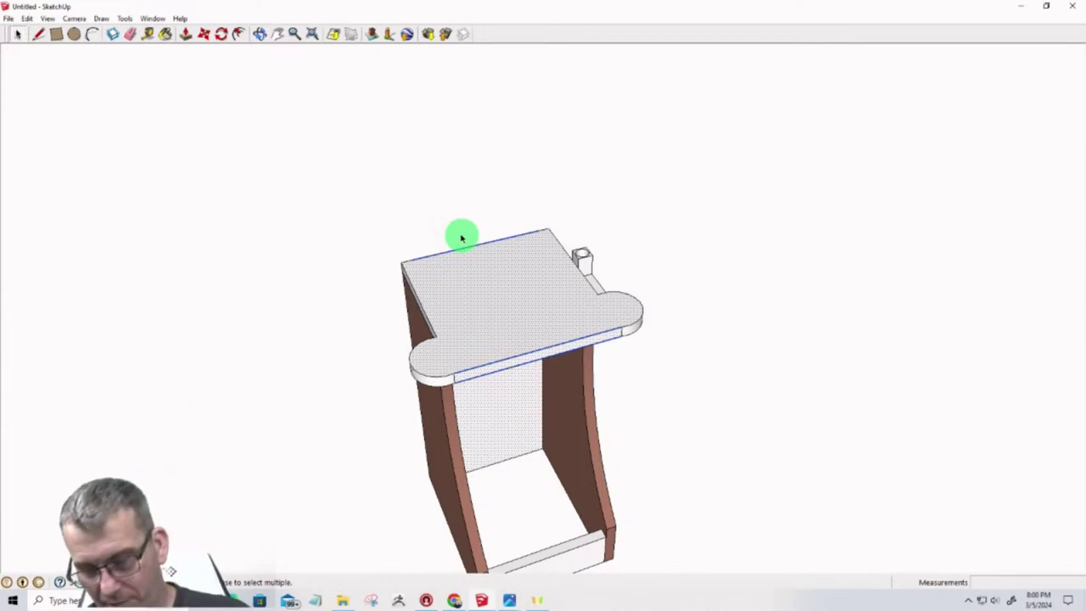
# Delete the top board and front panel, then erase the half-round piece on the left panel
pyautogui.press('Delete')
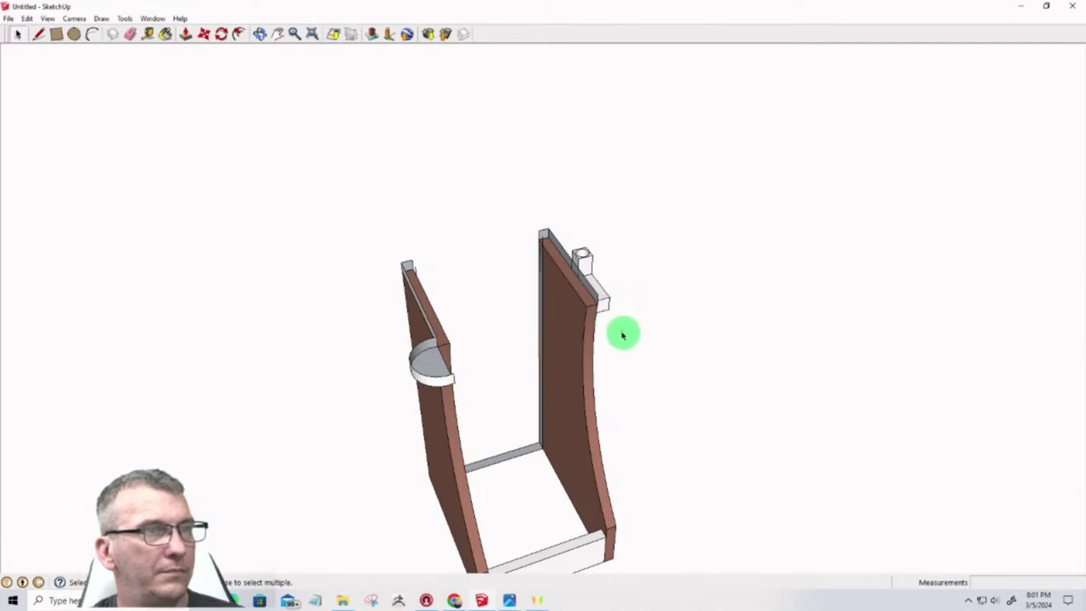
pyautogui.click(426, 365)
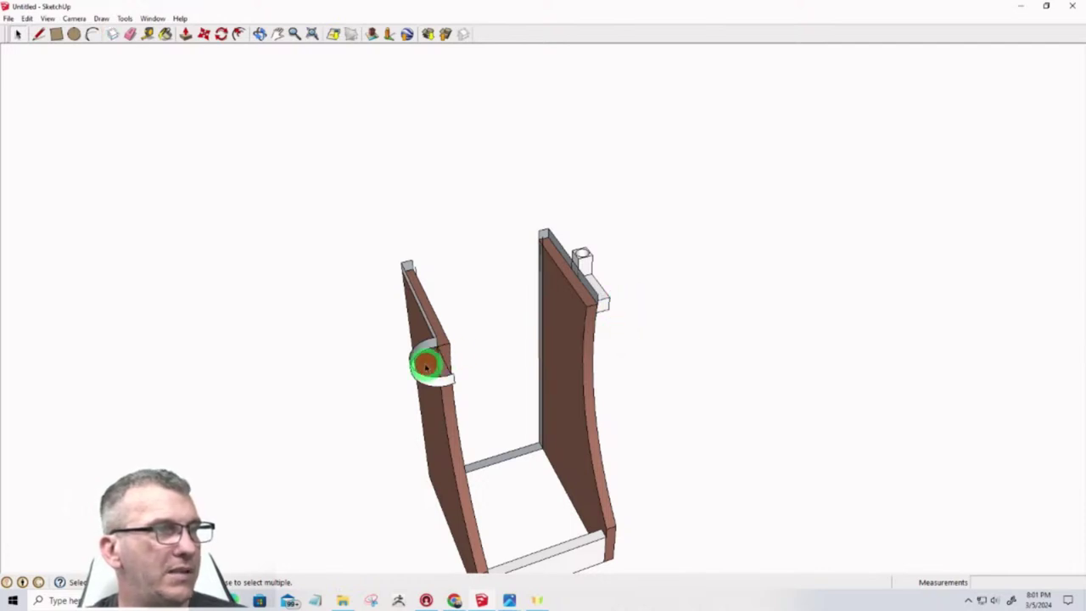
pyautogui.click(425, 359)
pyautogui.click(423, 355)
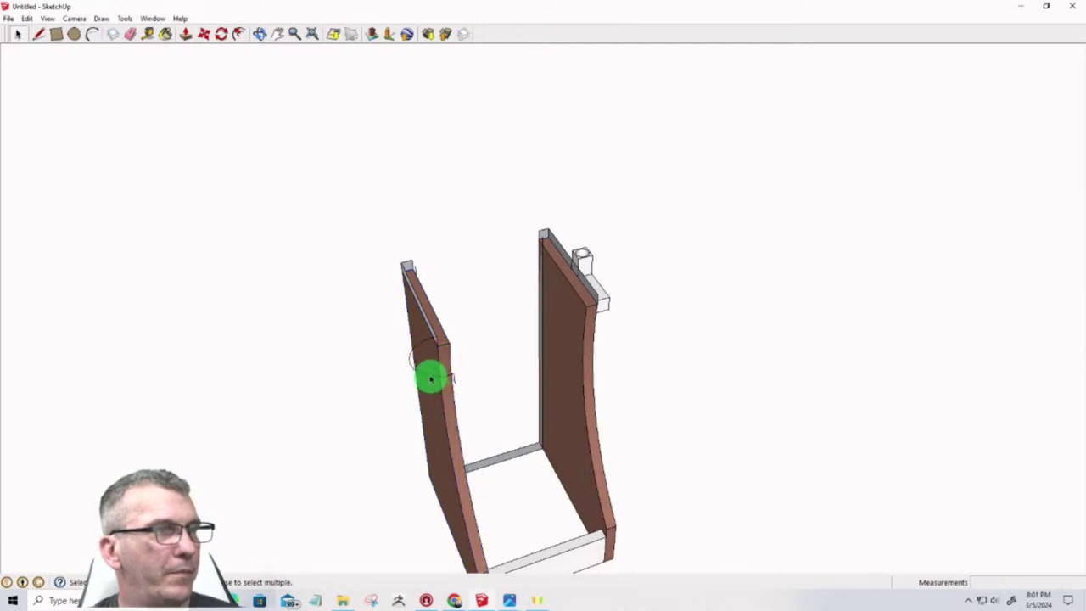
pyautogui.click(427, 364)
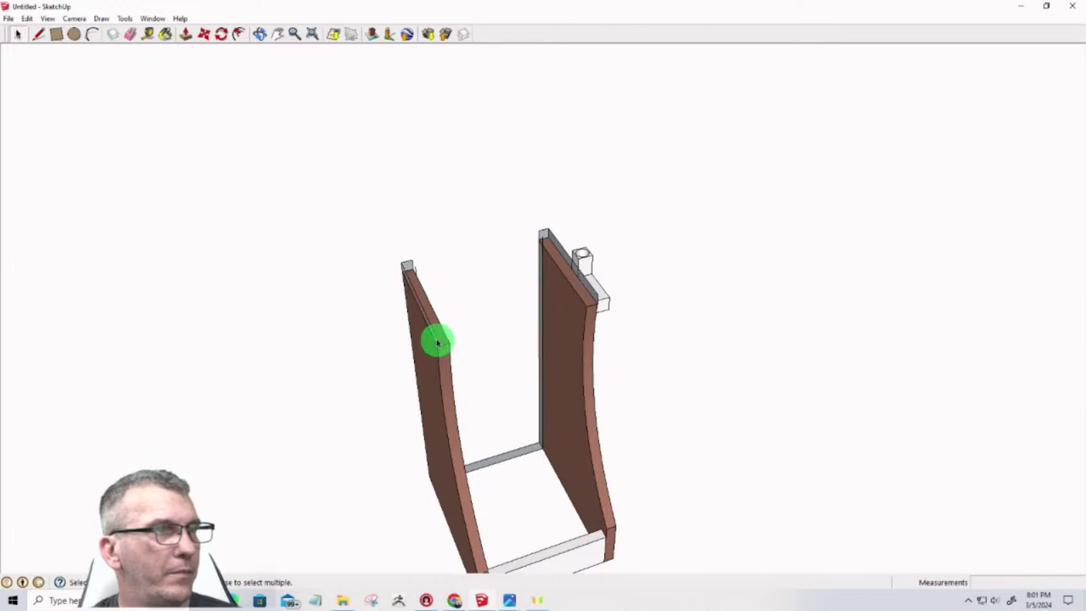
pyautogui.moveTo(437, 342); pyautogui.dragTo(78, 291, button='middle')
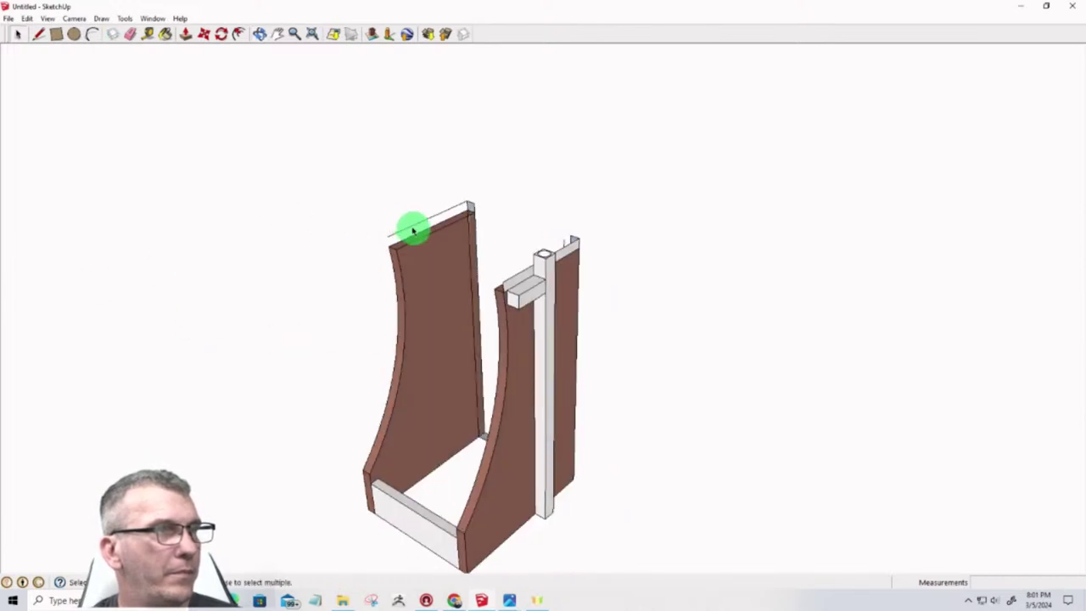
# Erase the thin strip along the left side panel's top edge
pyautogui.moveTo(411, 227); pyautogui.dragTo(472, 207)
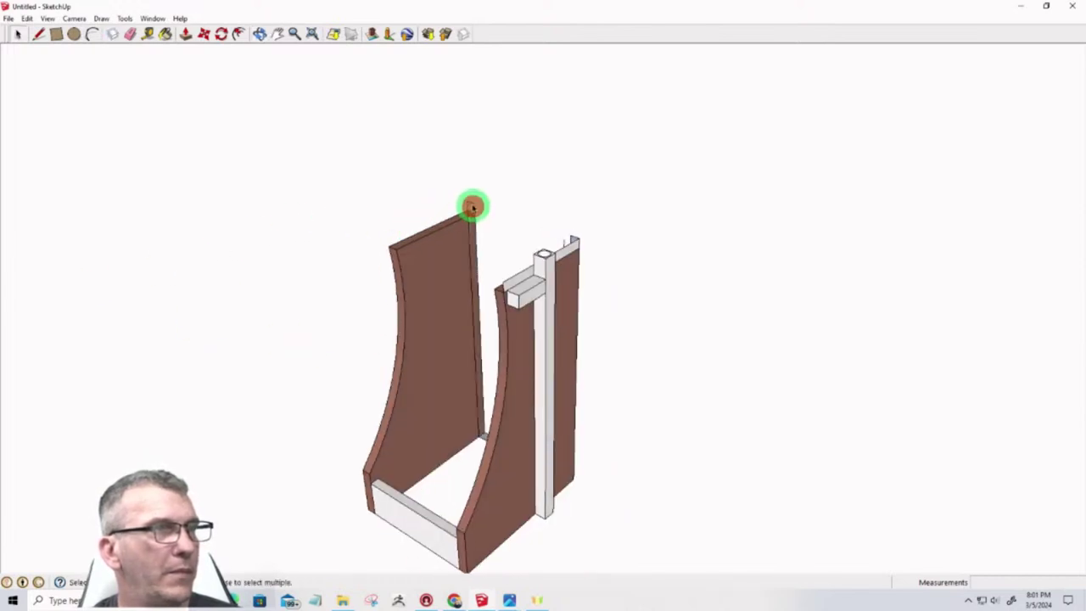
pyautogui.click(473, 208)
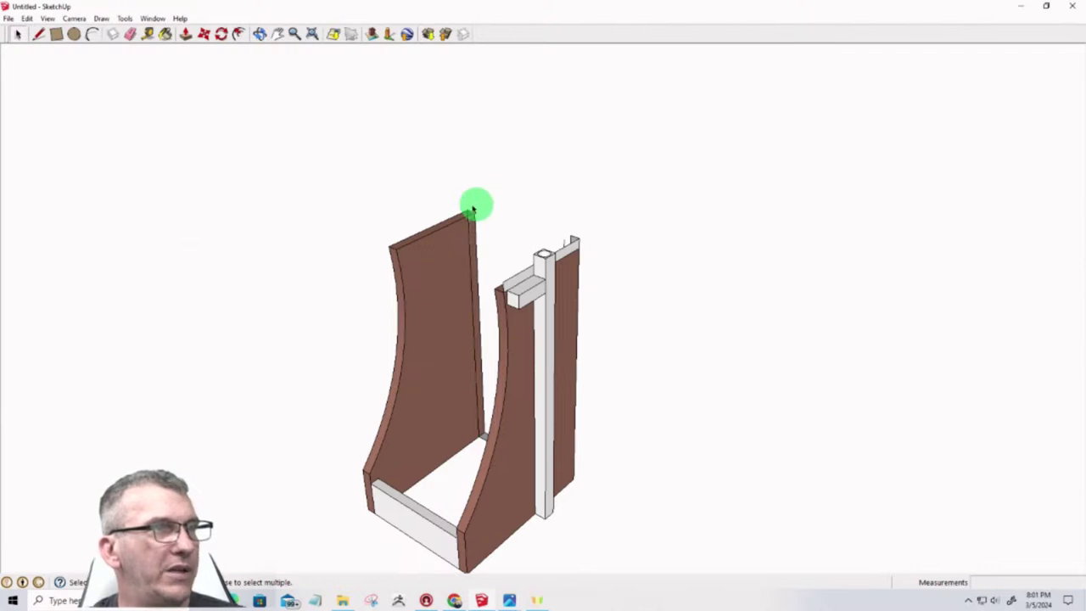
pyautogui.scroll(5, 468, 210)
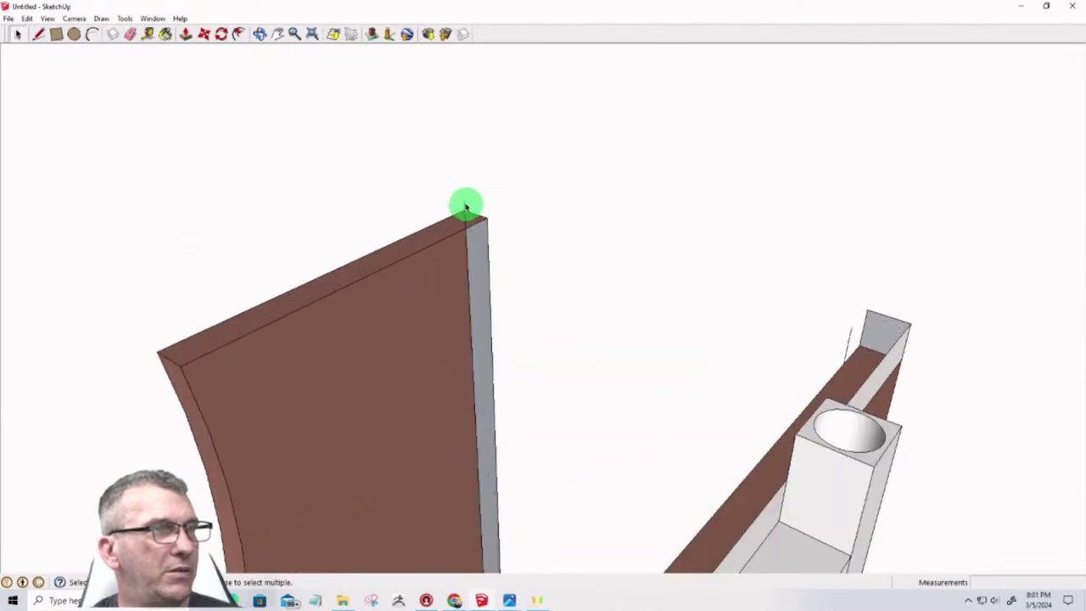
pyautogui.moveTo(466, 207); pyautogui.dragTo(473, 260)
pyautogui.click(466, 264)
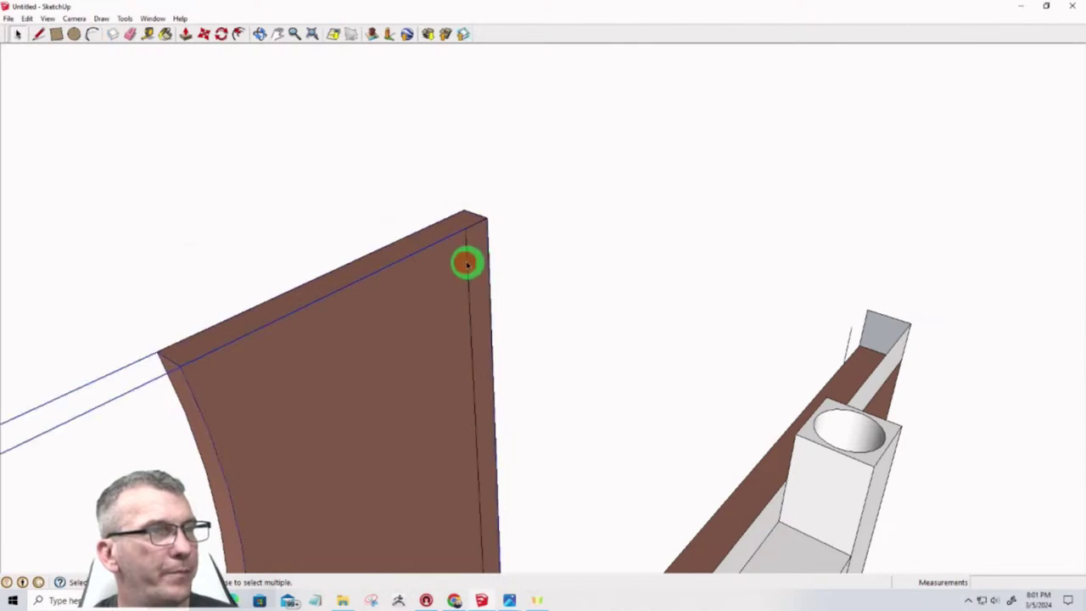
pyautogui.scroll(-6, 436, 226)
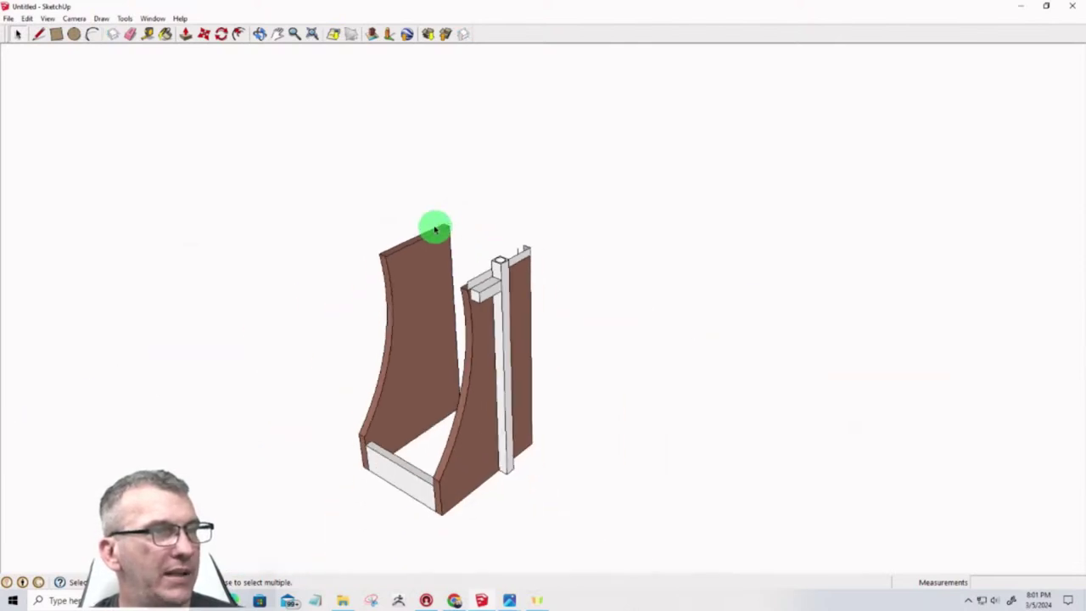
# Push the right panel's grey top strip down into the panel
pyautogui.moveTo(436, 225); pyautogui.dragTo(989, 260, button='middle')
pyautogui.scroll(5, 535, 276)
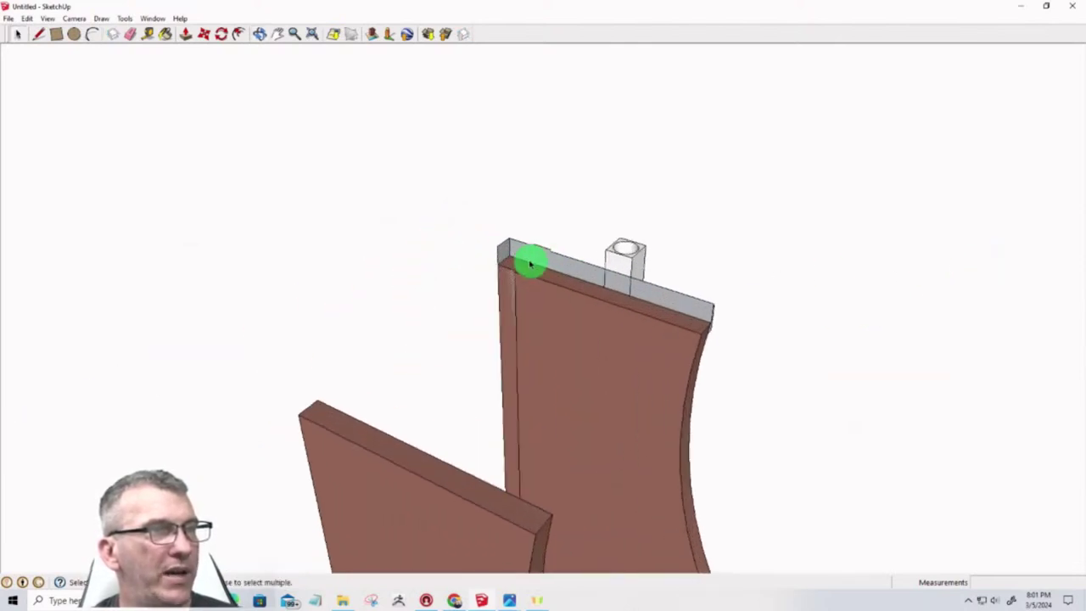
pyautogui.click(490, 307)
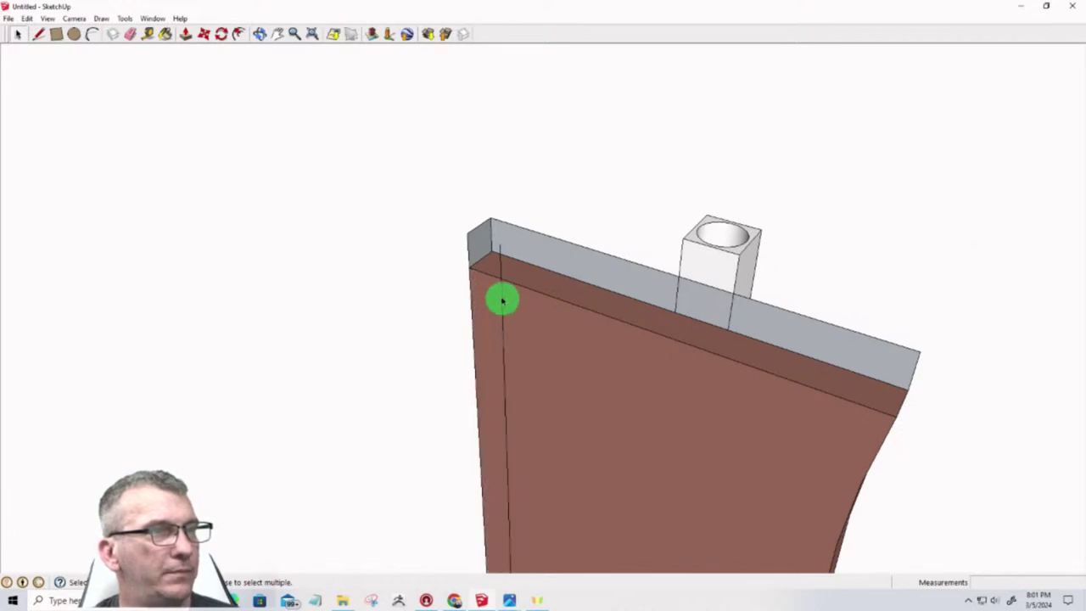
pyautogui.moveTo(501, 299); pyautogui.dragTo(498, 267)
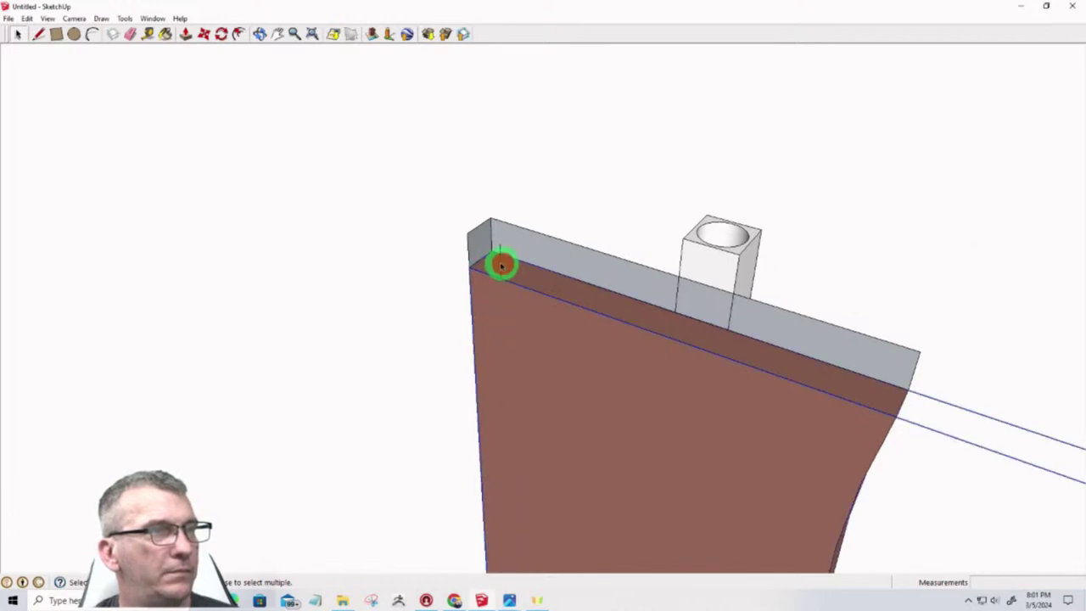
pyautogui.click(481, 247)
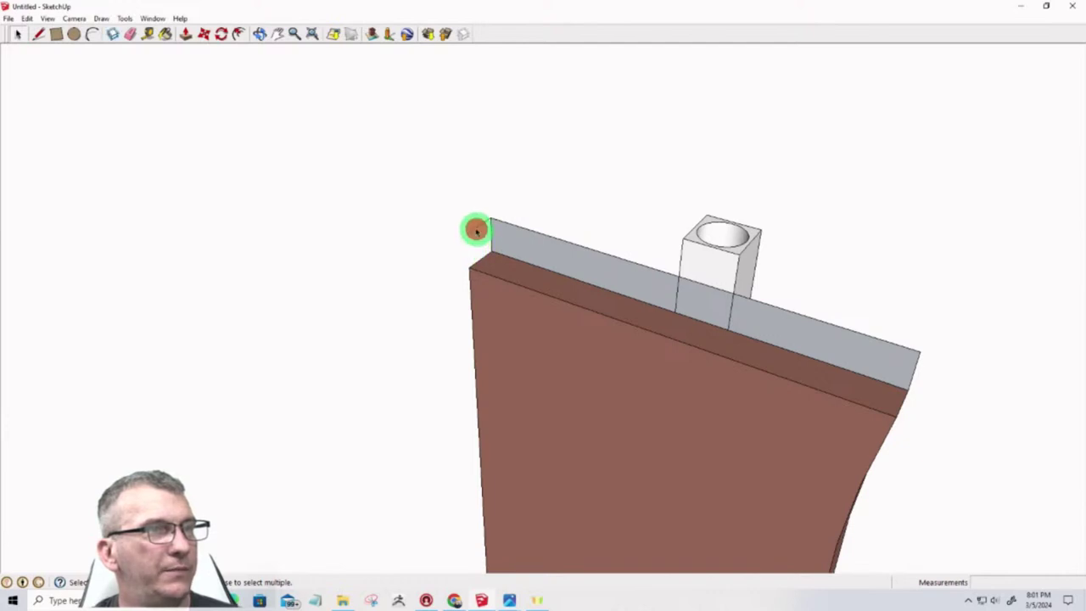
pyautogui.moveTo(491, 237); pyautogui.dragTo(509, 234)
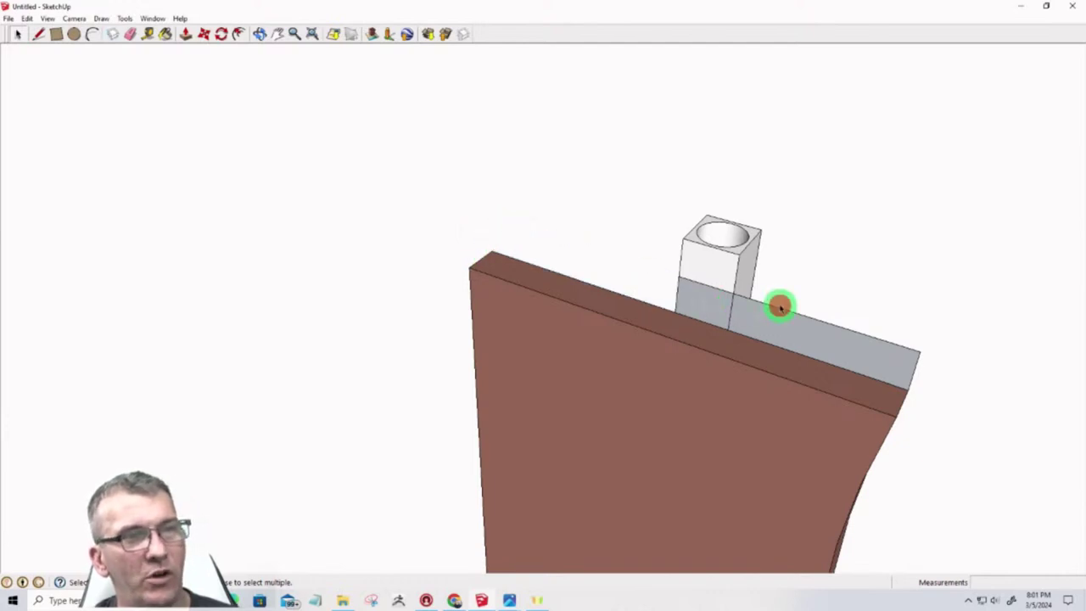
pyautogui.moveTo(780, 310); pyautogui.dragTo(777, 320)
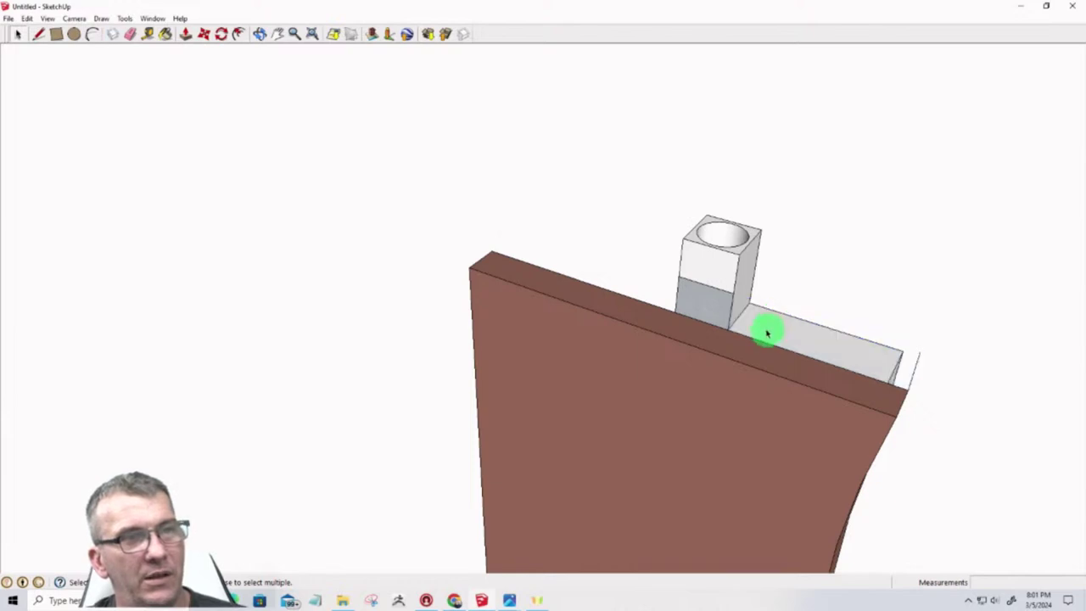
pyautogui.click(915, 376)
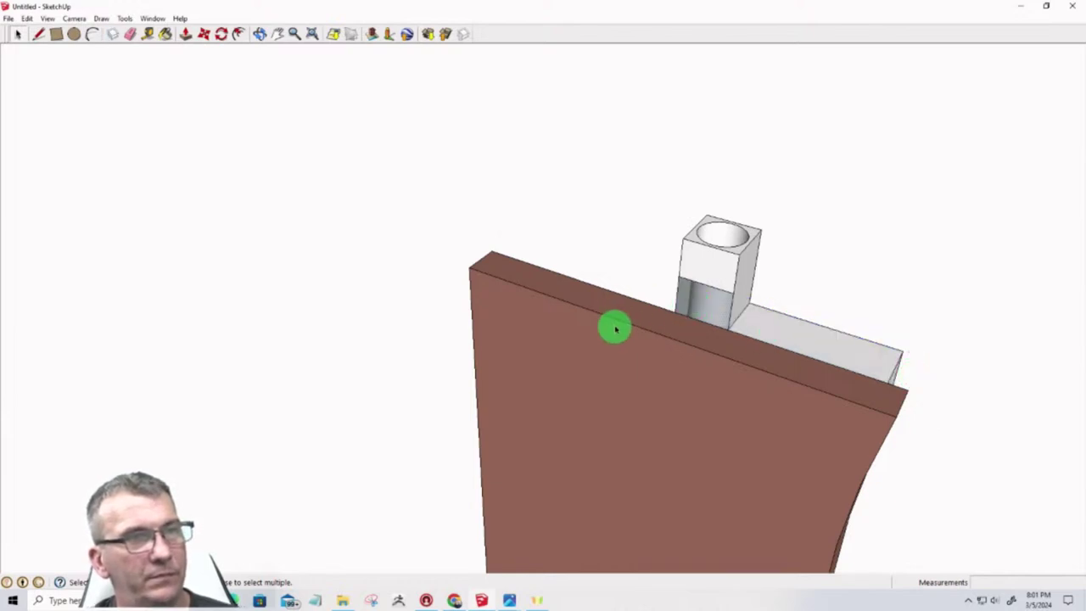
pyautogui.moveTo(613, 325); pyautogui.dragTo(431, 168, button='middle')
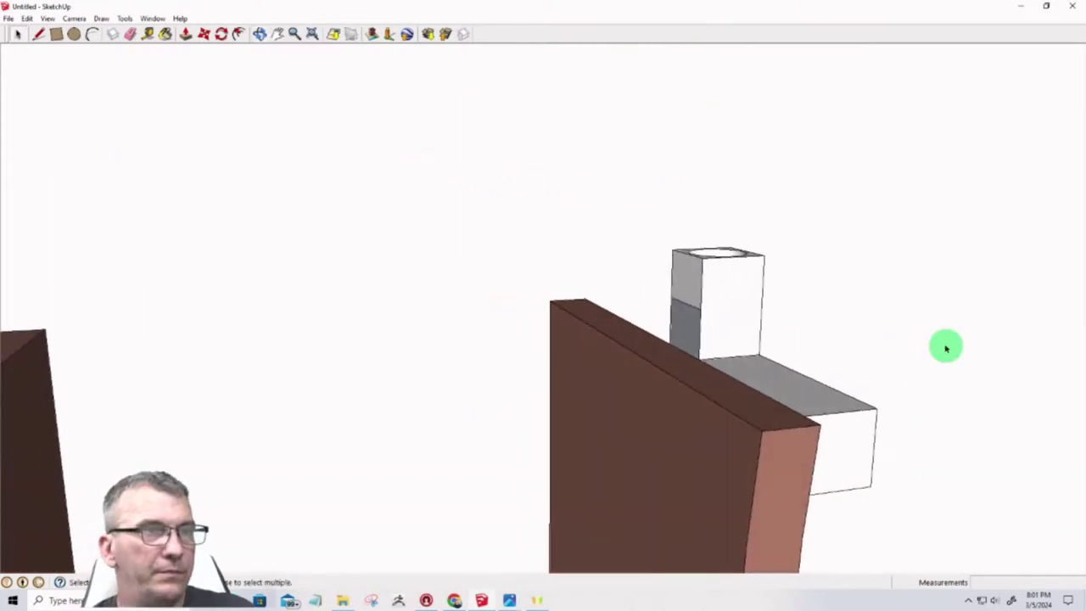
# Hide the curved side panel from the front view
pyautogui.press('f')
pyautogui.press('space')
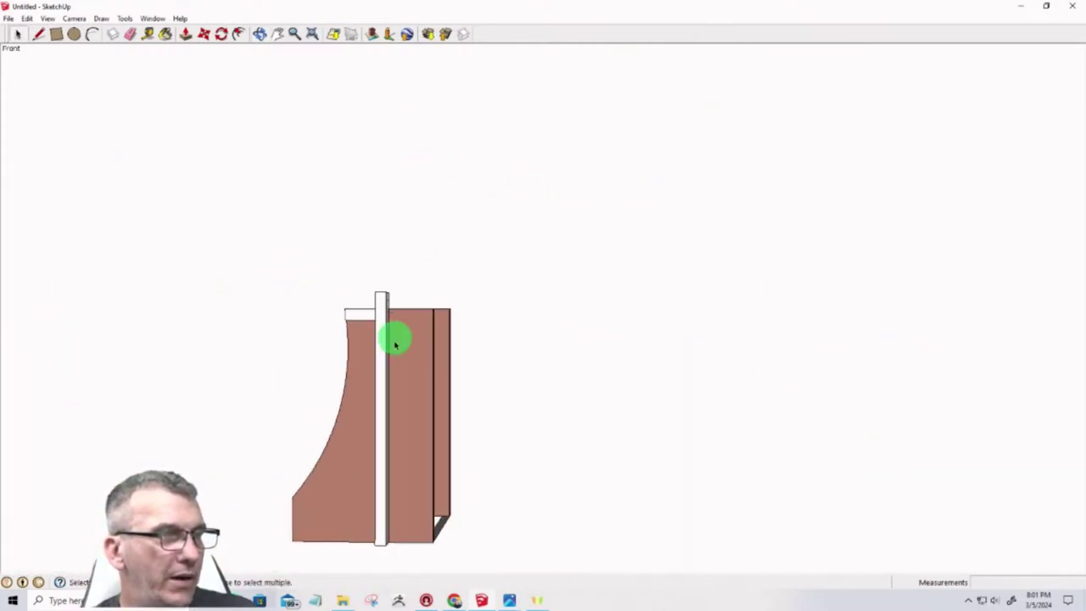
pyautogui.click(412, 454)
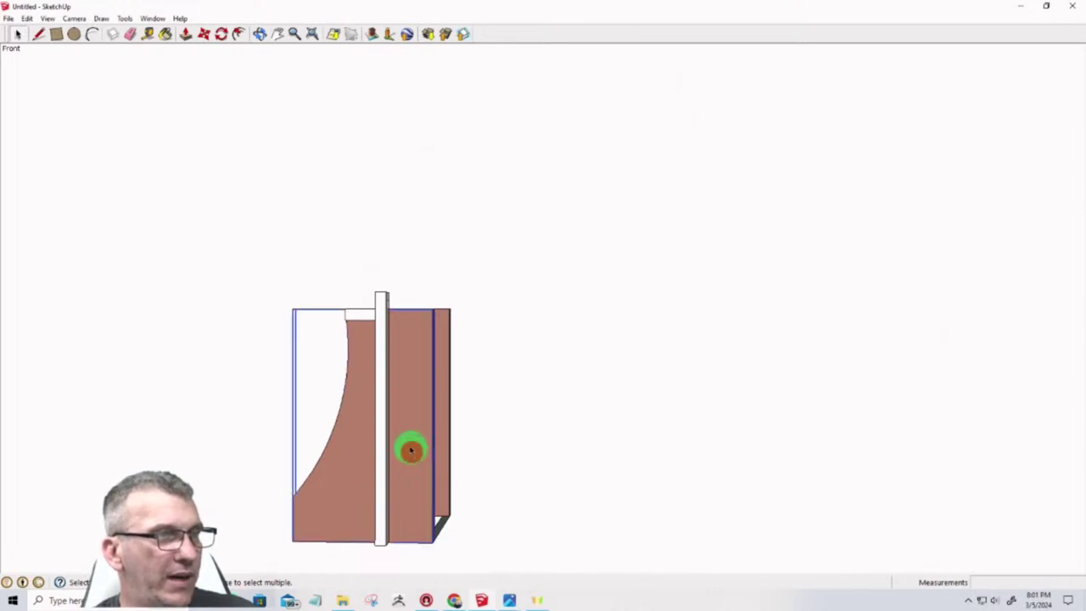
pyautogui.rightClick(411, 453)
pyautogui.click(447, 208)
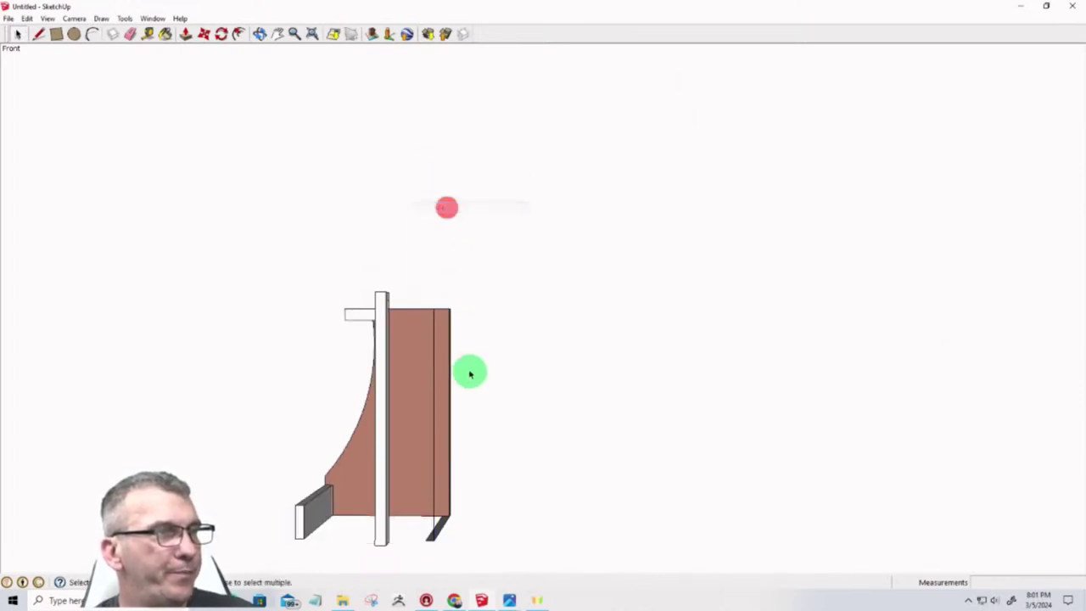
# Crossing-select the bottom board and thin inner piece and delete them
pyautogui.moveTo(468, 371); pyautogui.dragTo(562, 467, button='middle')
pyautogui.scroll(-3, 527, 364)
pyautogui.moveTo(565, 569); pyautogui.dragTo(524, 532)
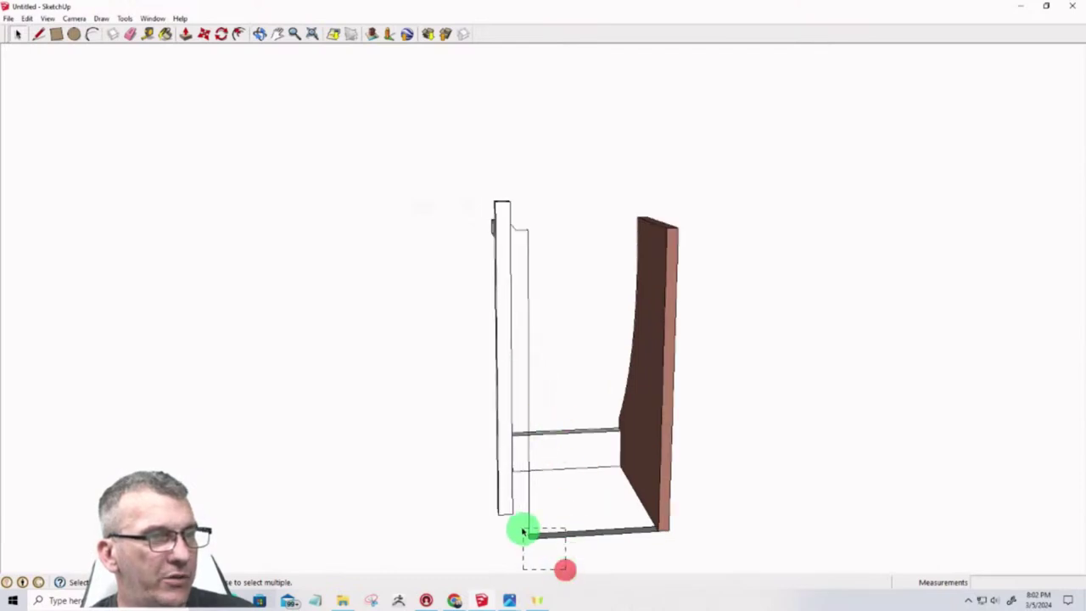
pyautogui.press('Delete')
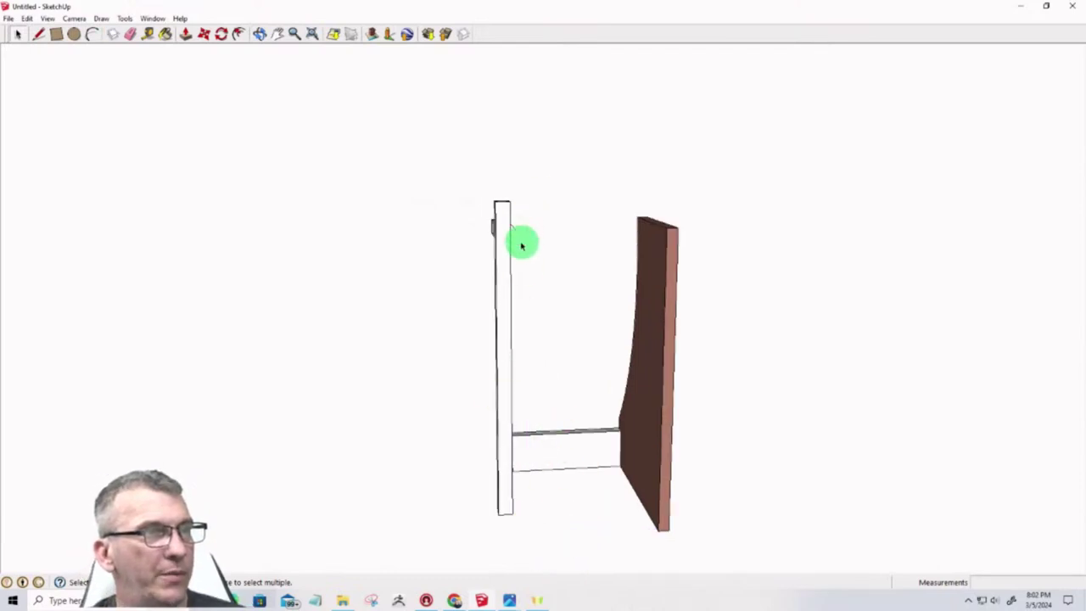
pyautogui.scroll(5, 534, 234)
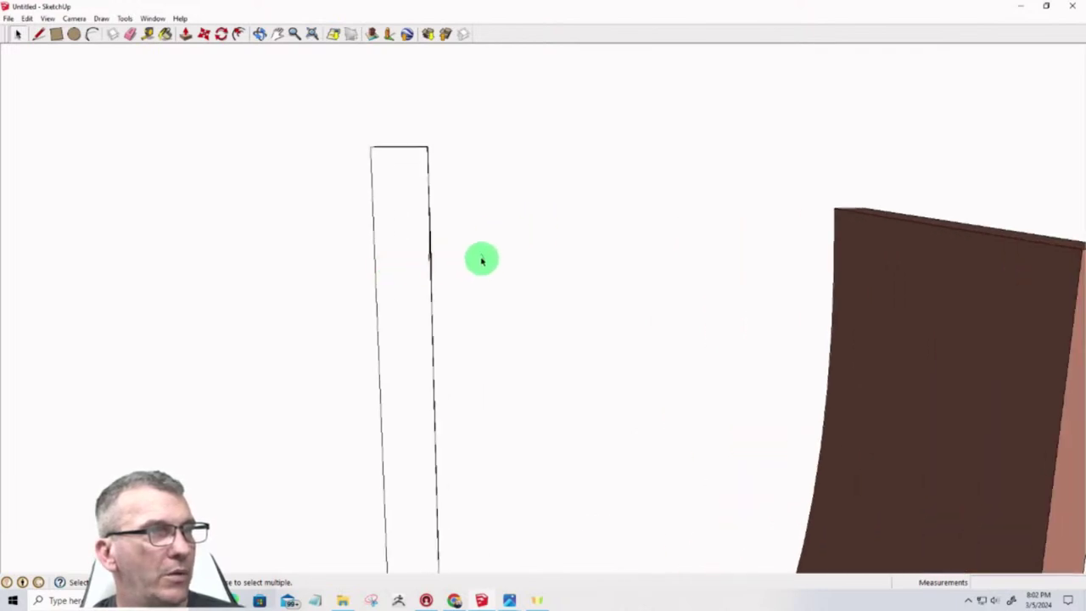
pyautogui.click(481, 258)
# Orbit around the post and window-select the whole post with its short crossbar
pyautogui.moveTo(596, 314)
pyautogui.mouseDown(button='middle')
pyautogui.moveTo(339, 378)
pyautogui.moveTo(370, 246)
pyautogui.mouseUp(button='middle')
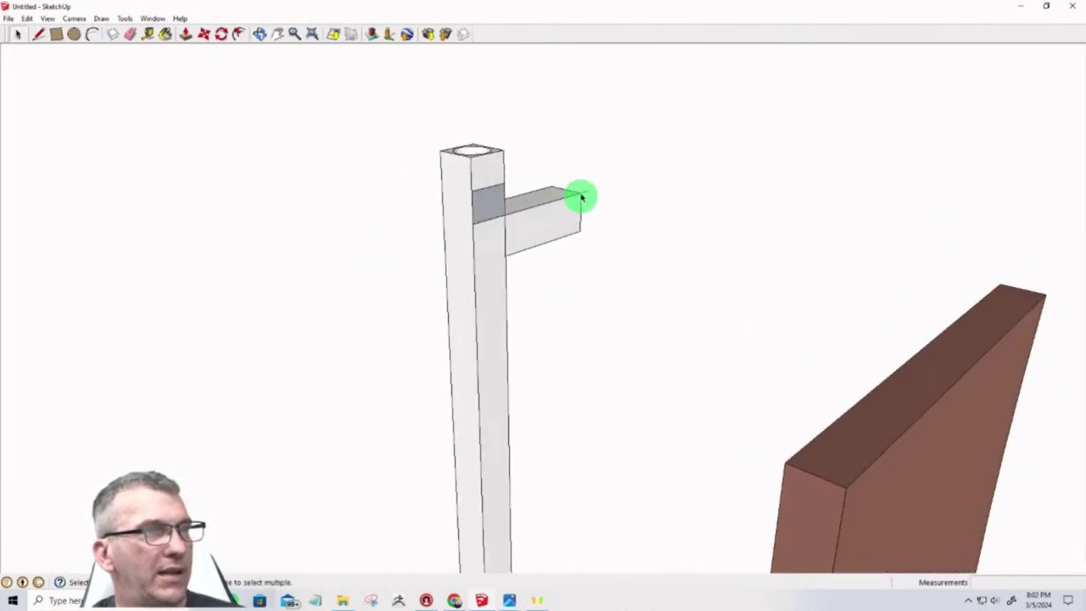
pyautogui.moveTo(581, 208)
pyautogui.mouseDown(button='middle')
pyautogui.moveTo(405, 317)
pyautogui.moveTo(343, 321)
pyautogui.moveTo(155, 288)
pyautogui.moveTo(360, 346)
pyautogui.moveTo(372, 286)
pyautogui.mouseUp(button='middle')
pyautogui.middleClick(550, 227)
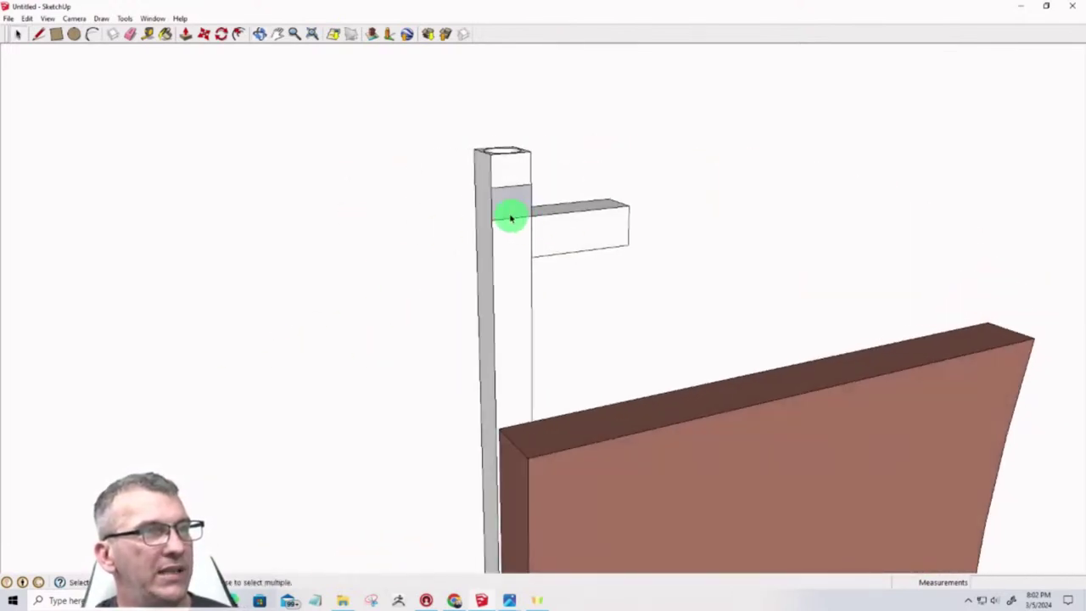
pyautogui.click(510, 222)
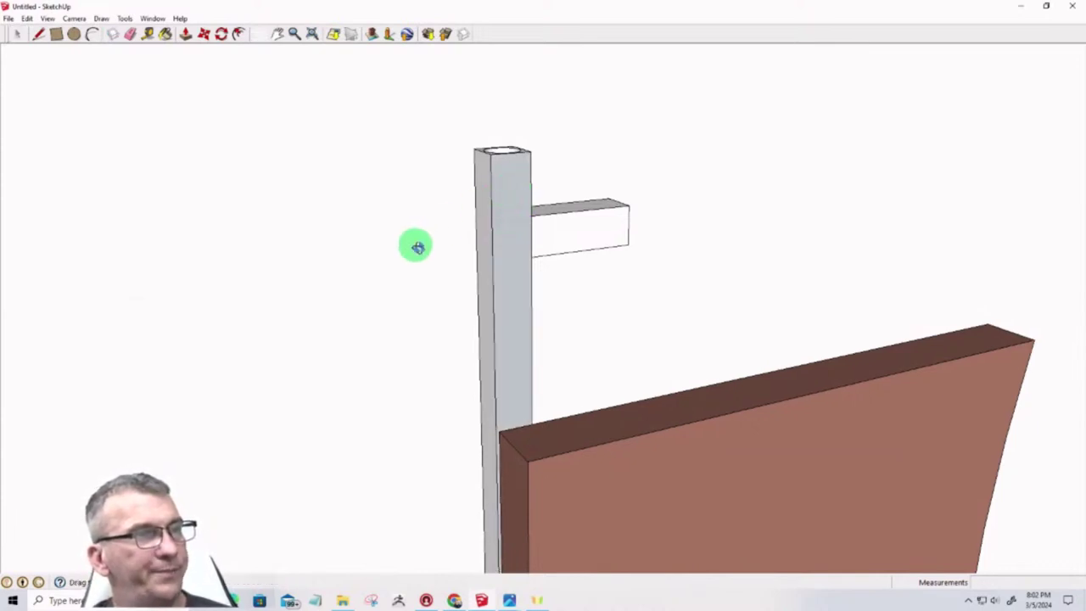
pyautogui.moveTo(415, 245)
pyautogui.mouseDown(button='middle')
pyautogui.moveTo(606, 262)
pyautogui.moveTo(605, 249)
pyautogui.moveTo(313, 473)
pyautogui.moveTo(840, 356)
pyautogui.moveTo(1060, 225)
pyautogui.moveTo(917, 289)
pyautogui.moveTo(351, 439)
pyautogui.moveTo(698, 480)
pyautogui.moveTo(772, 433)
pyautogui.moveTo(539, 495)
pyautogui.mouseUp(button='middle')
pyautogui.scroll(-3, 598, 250)
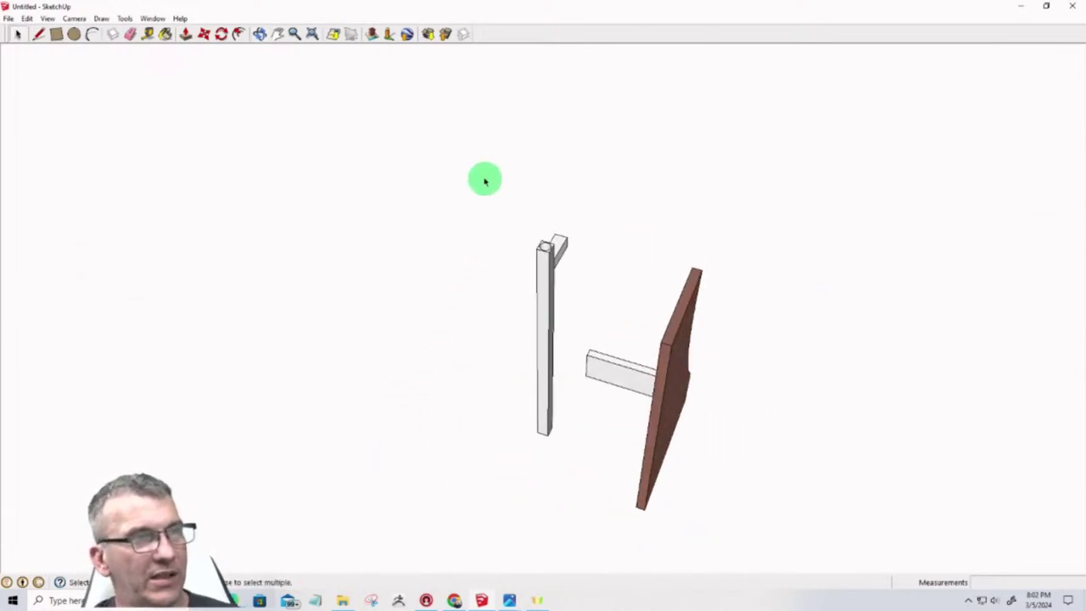
pyautogui.moveTo(484, 177); pyautogui.dragTo(576, 471)
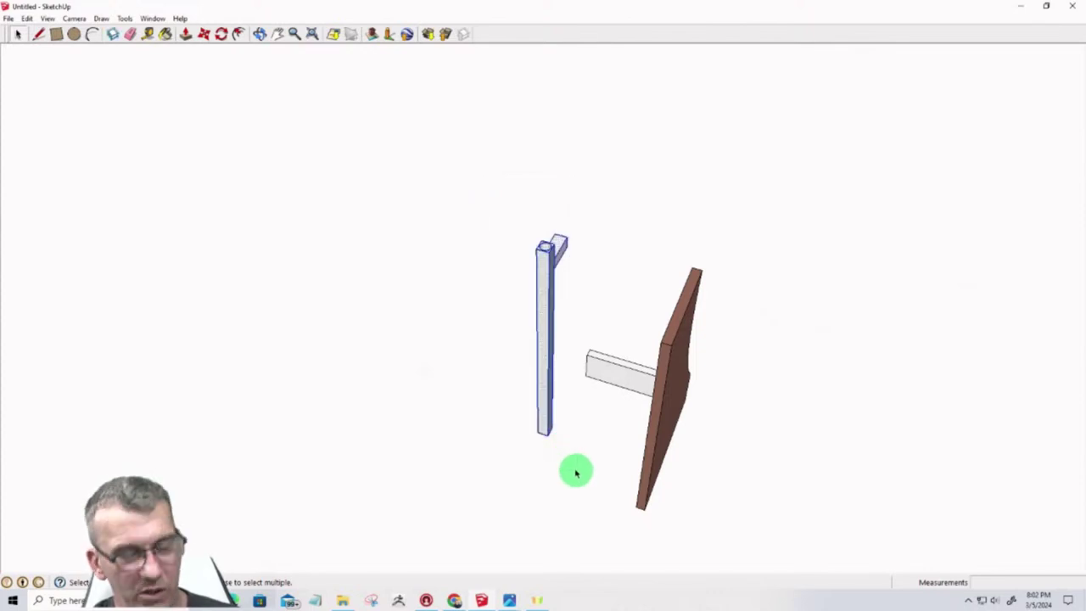
# Turn the selected post and crossbar into a component
pyautogui.press('g')
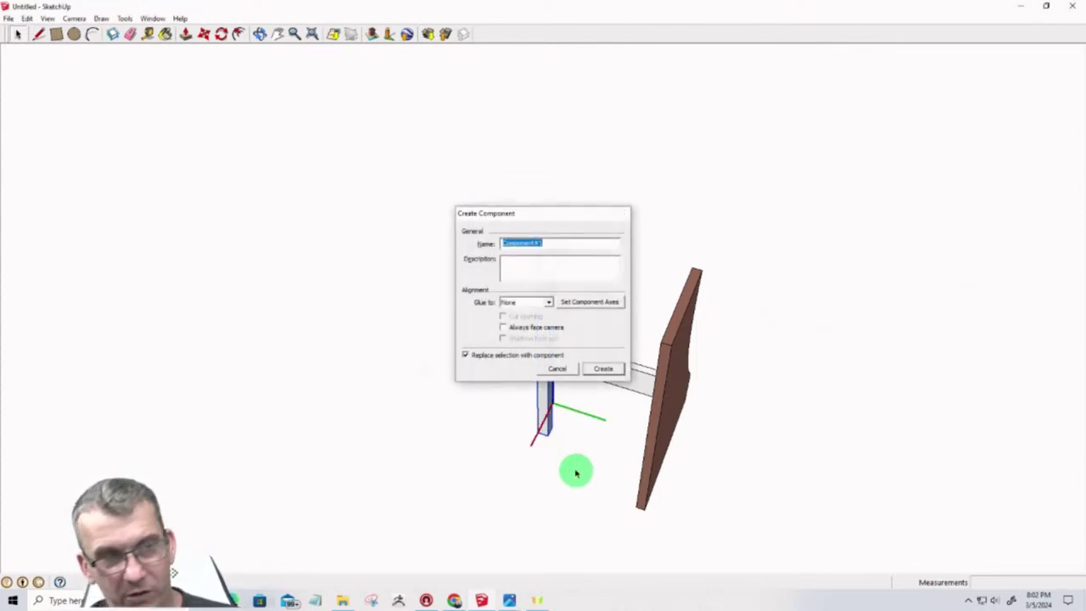
pyautogui.press('Return')
pyautogui.moveTo(497, 342); pyautogui.dragTo(594, 102, button='middle')
# Unhide all hidden geometry so the curved side panel reappears
pyautogui.click(28, 19)
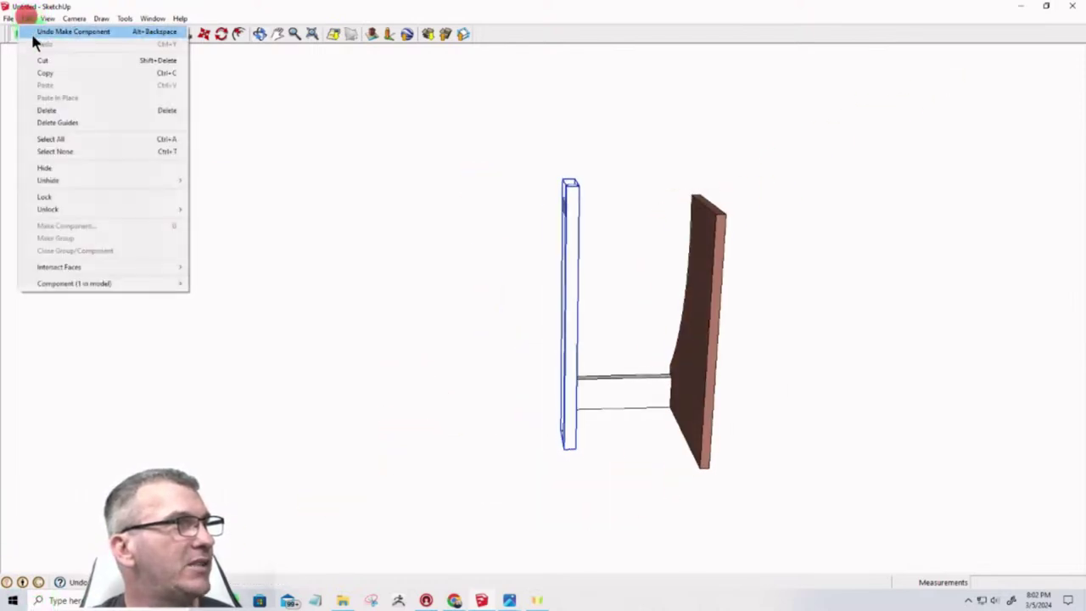
pyautogui.moveTo(39, 179)
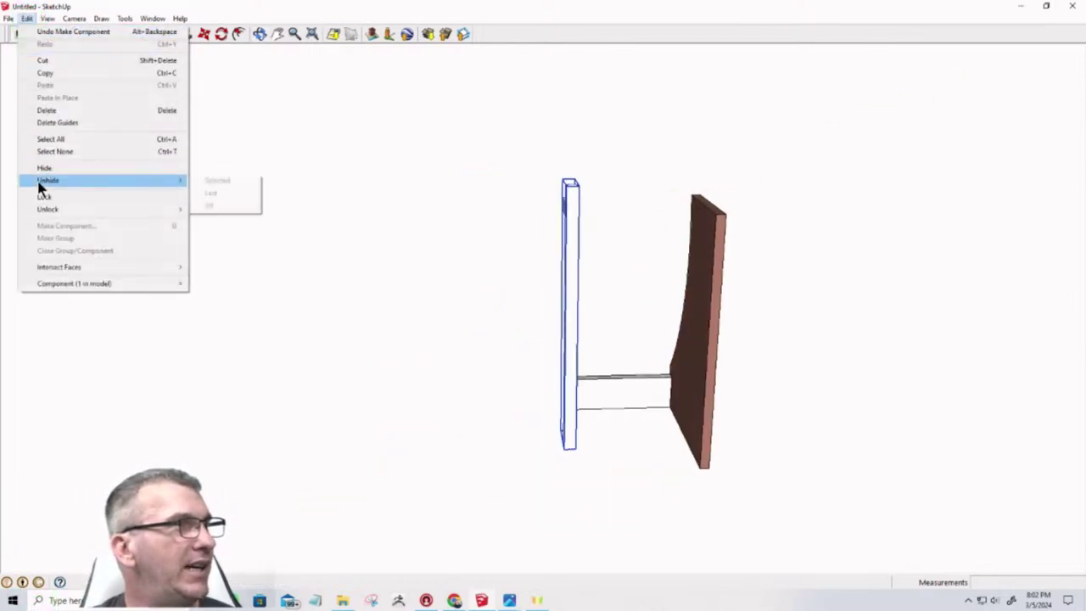
pyautogui.click(208, 207)
pyautogui.moveTo(417, 345); pyautogui.dragTo(698, 335, button='middle')
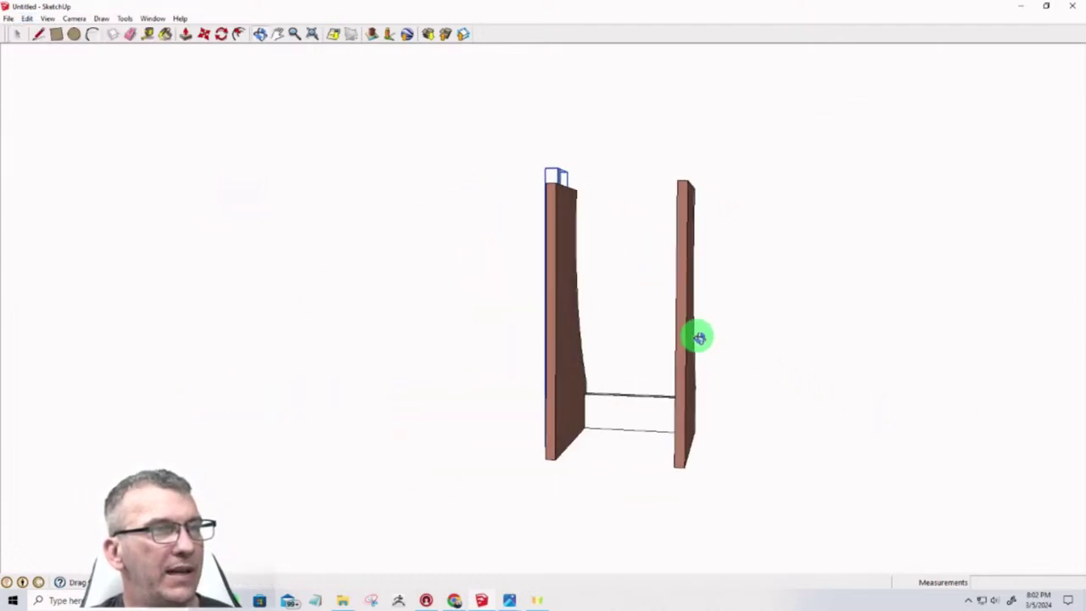
# Draw a rectangle from the left panel's top corner to the right panel's bottom
pyautogui.moveTo(571, 329); pyautogui.dragTo(458, 355, button='middle')
pyautogui.click(55, 34)
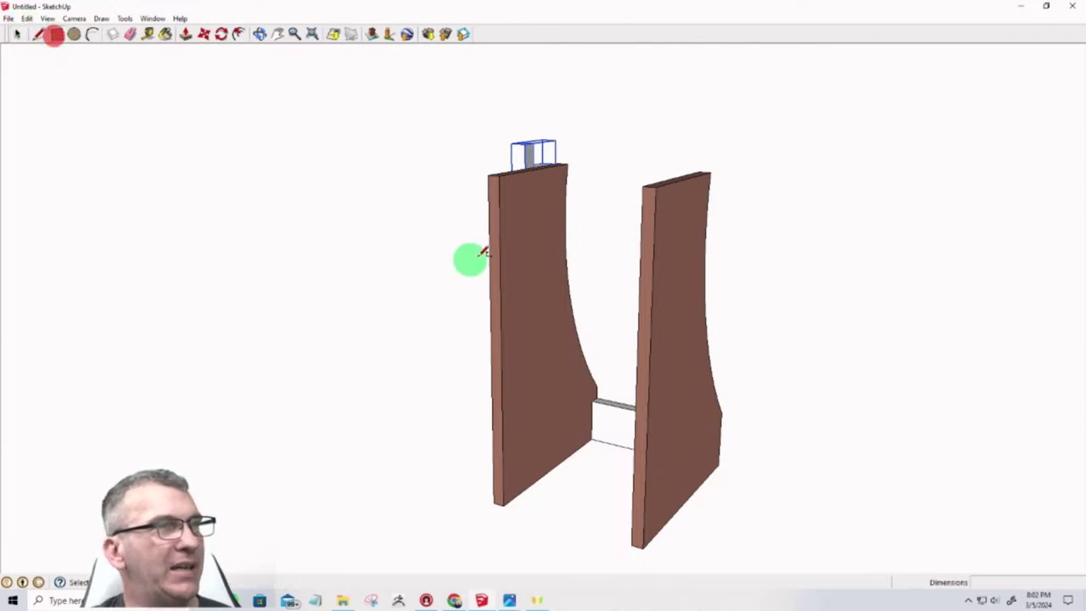
pyautogui.click(498, 173)
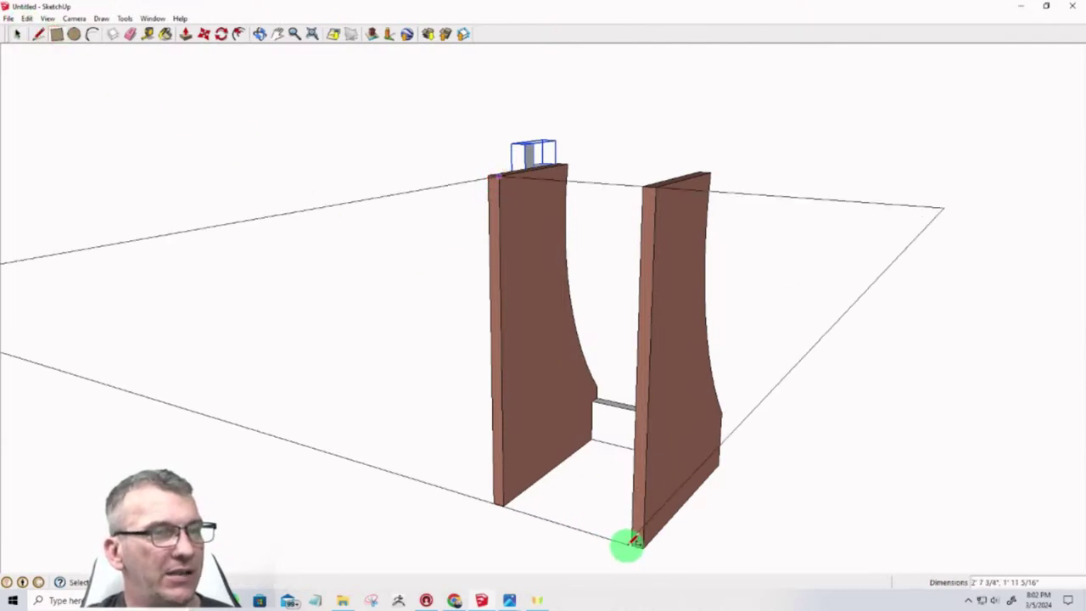
pyautogui.click(637, 540)
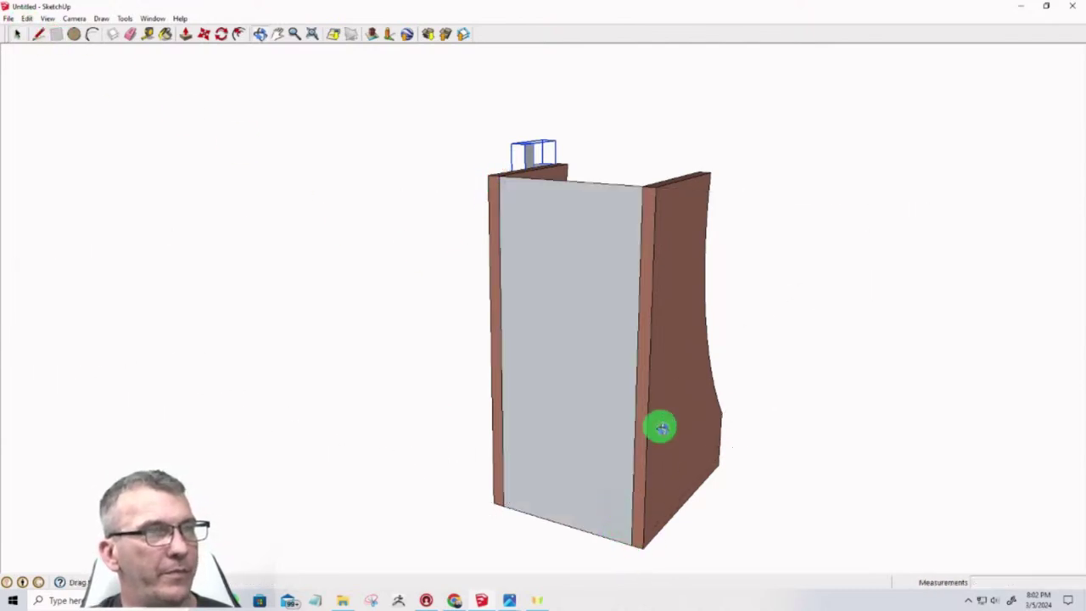
pyautogui.moveTo(656, 427); pyautogui.dragTo(399, 317, button='middle')
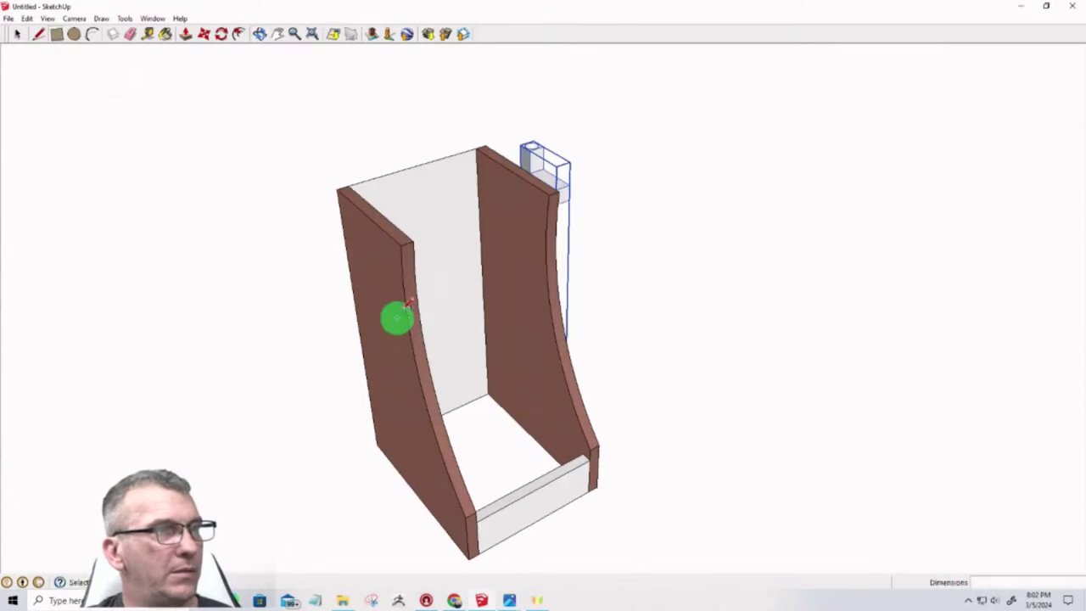
# Push/Pull the back panel face to a 0.75 inch thickness
pyautogui.press('p')
pyautogui.click(451, 219)
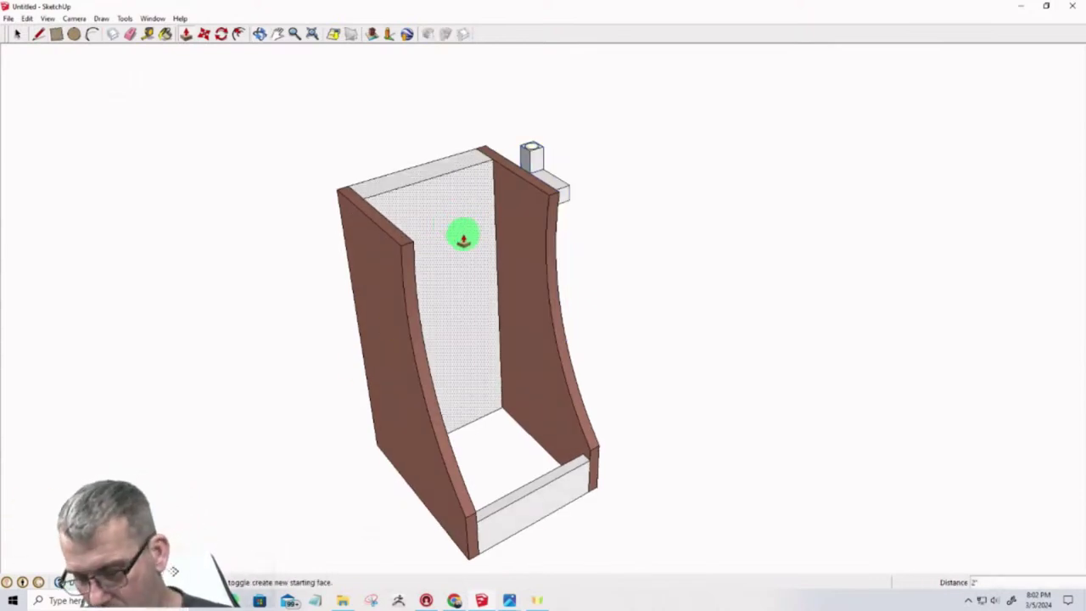
pyautogui.write('.75')
pyautogui.press('Return')
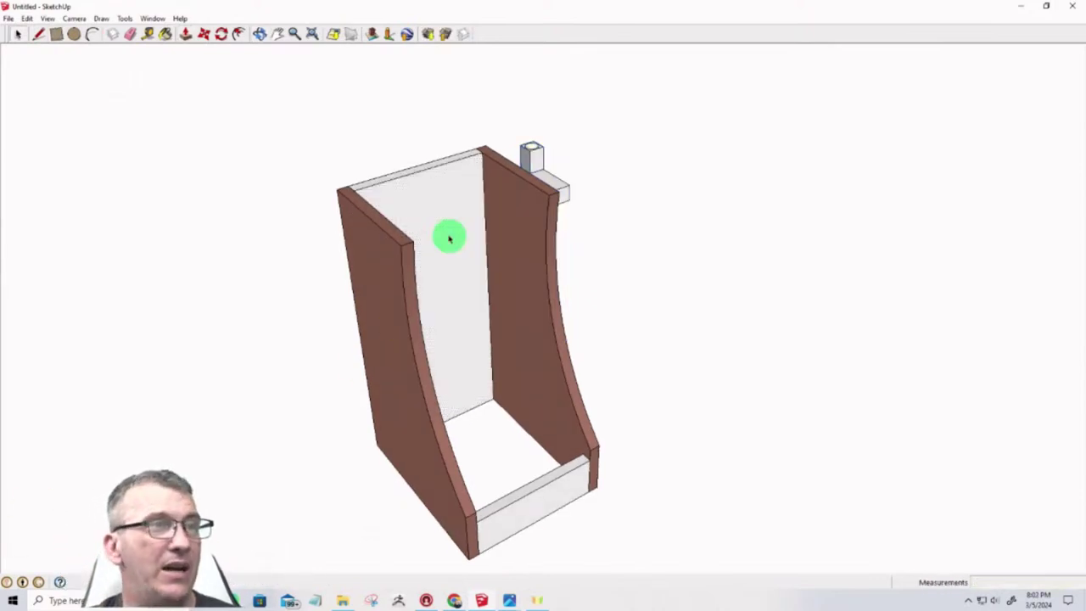
pyautogui.press('space')
pyautogui.click(446, 217)
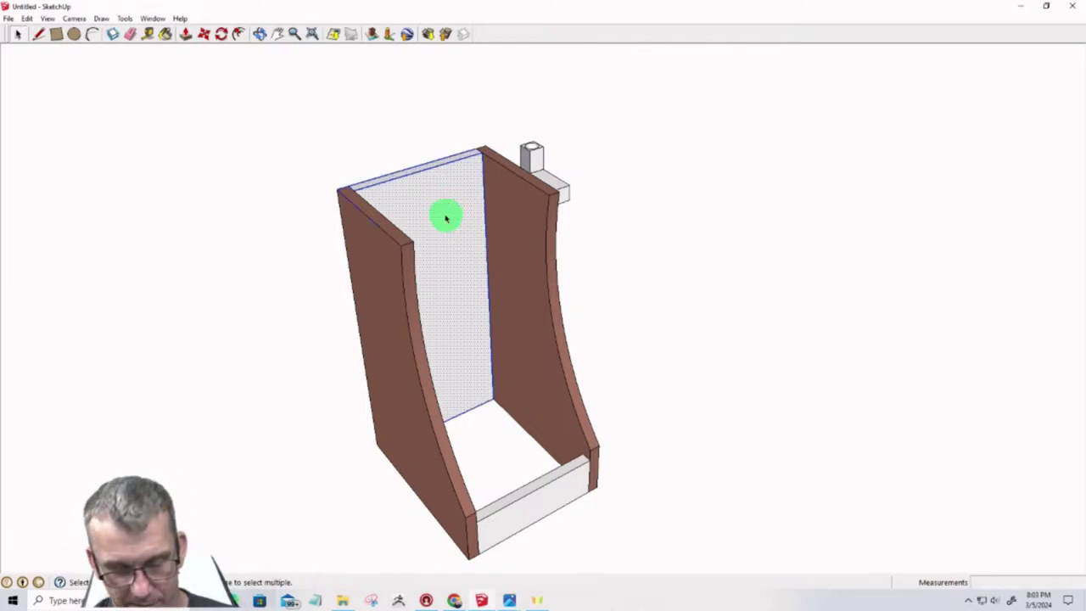
# Make the back panel a component
pyautogui.press('g')
pyautogui.press('Return')
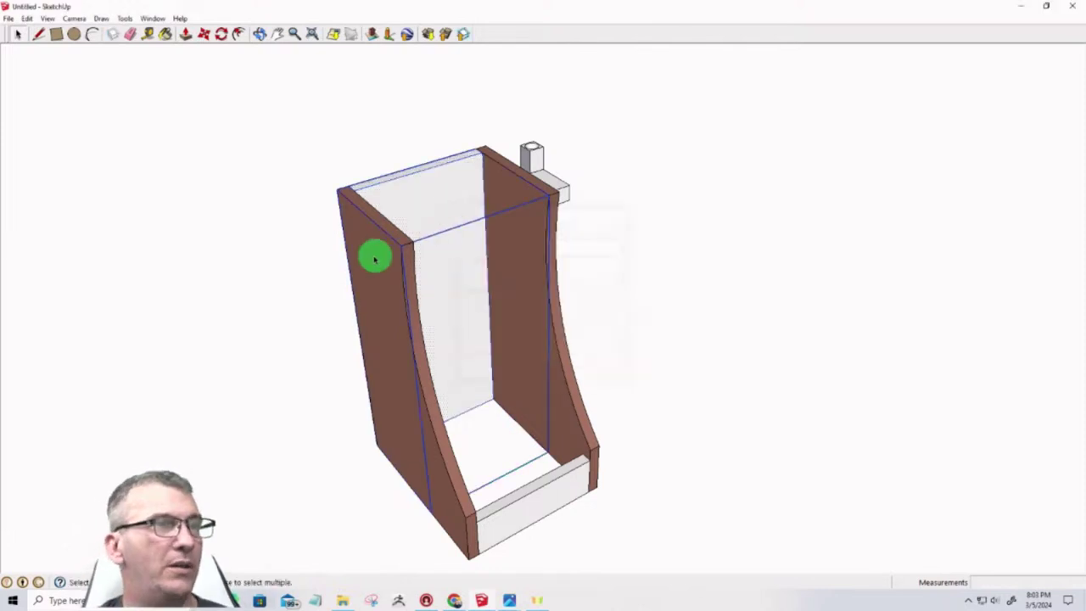
pyautogui.moveTo(374, 259); pyautogui.dragTo(117, 392, button='middle')
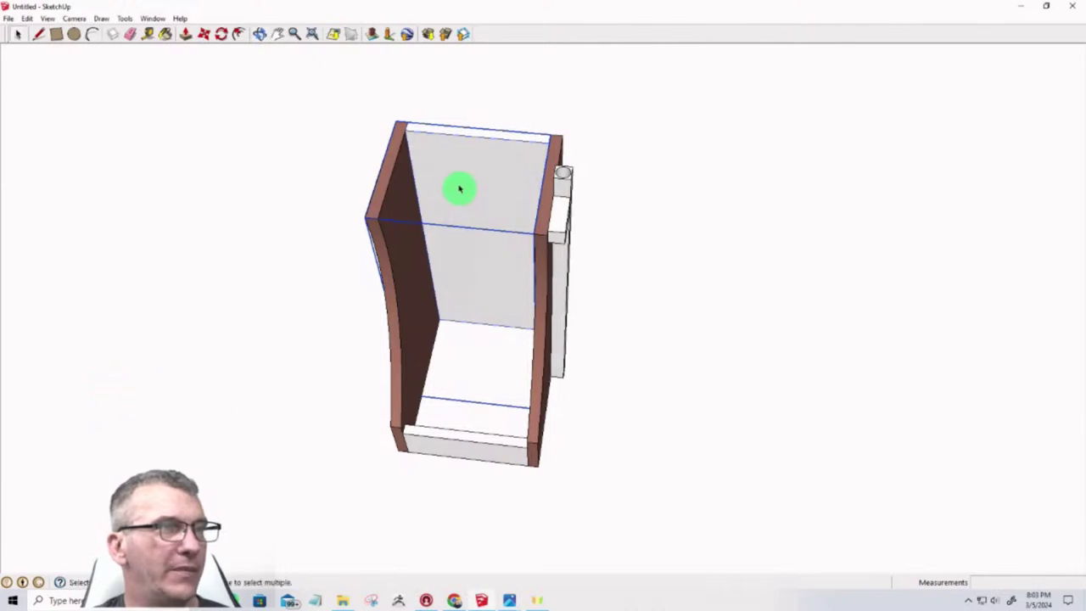
pyautogui.click(111, 143)
pyautogui.click(478, 170)
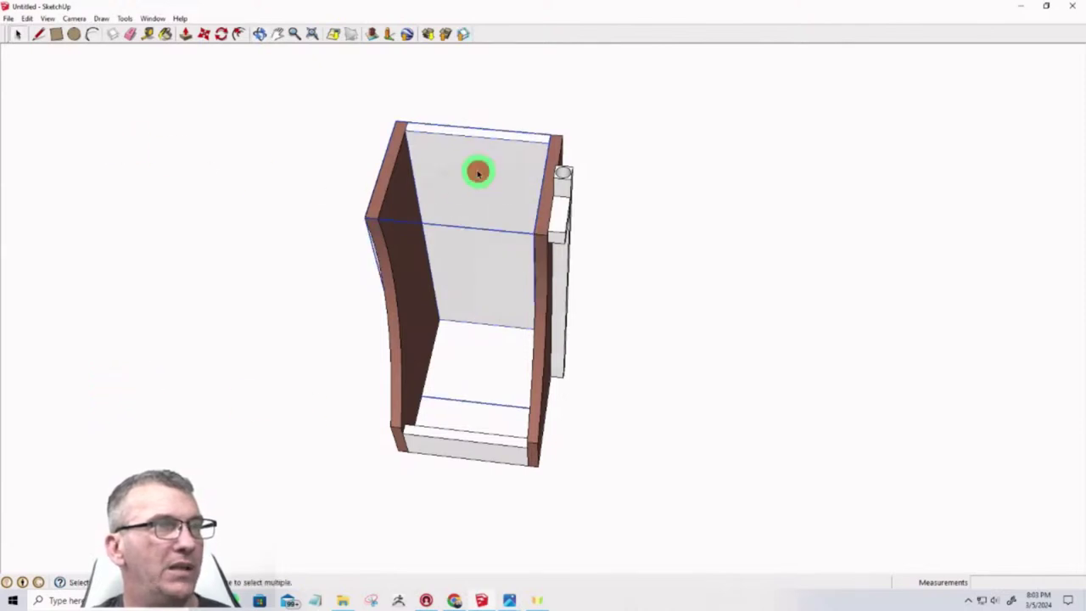
pyautogui.click(279, 172)
# Window-select the bottom board and make it a component
pyautogui.moveTo(393, 494); pyautogui.dragTo(325, 373, button='middle')
pyautogui.moveTo(326, 371); pyautogui.dragTo(589, 528)
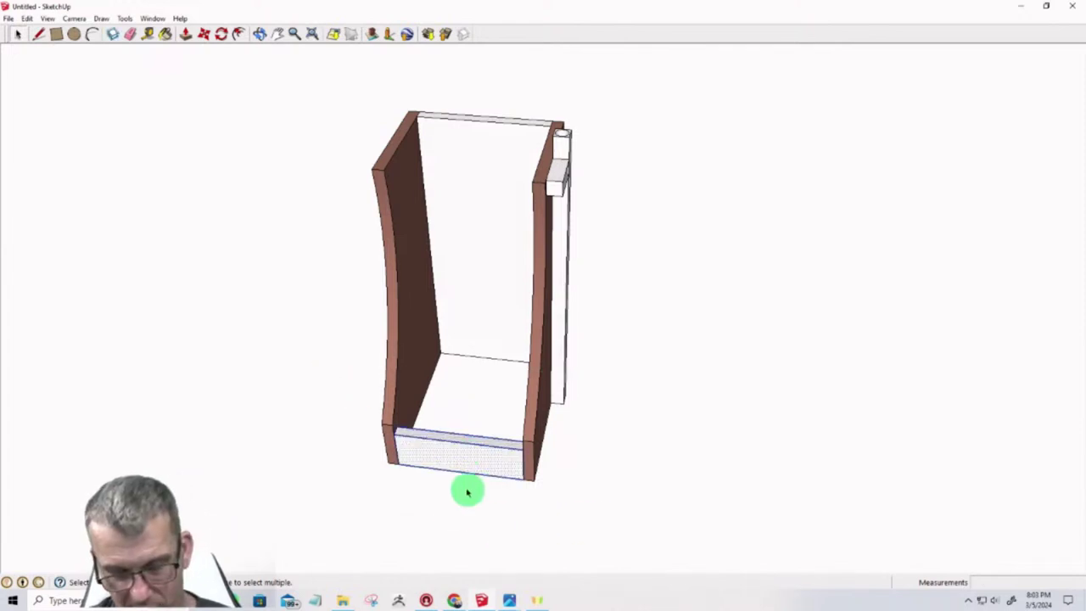
pyautogui.press('g')
pyautogui.press('Return')
pyautogui.moveTo(425, 461); pyautogui.dragTo(611, 519, button='middle')
pyautogui.scroll(4, 611, 492)
pyautogui.scroll(-7, 594, 467)
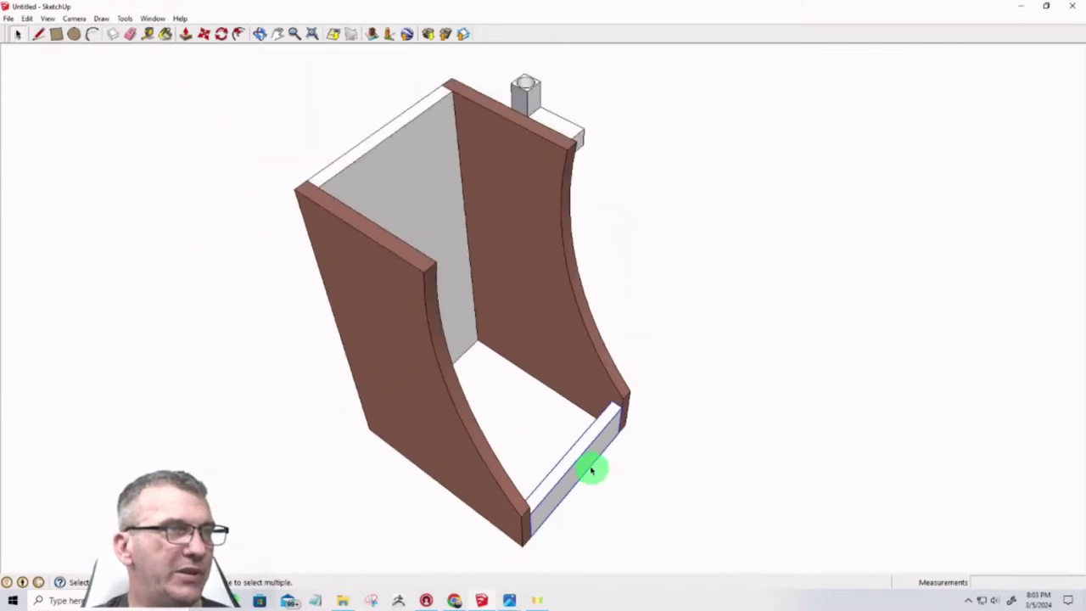
# Orbit to the post side of the cabinet and select the vertical post
pyautogui.moveTo(589, 445); pyautogui.dragTo(34, 348, button='middle')
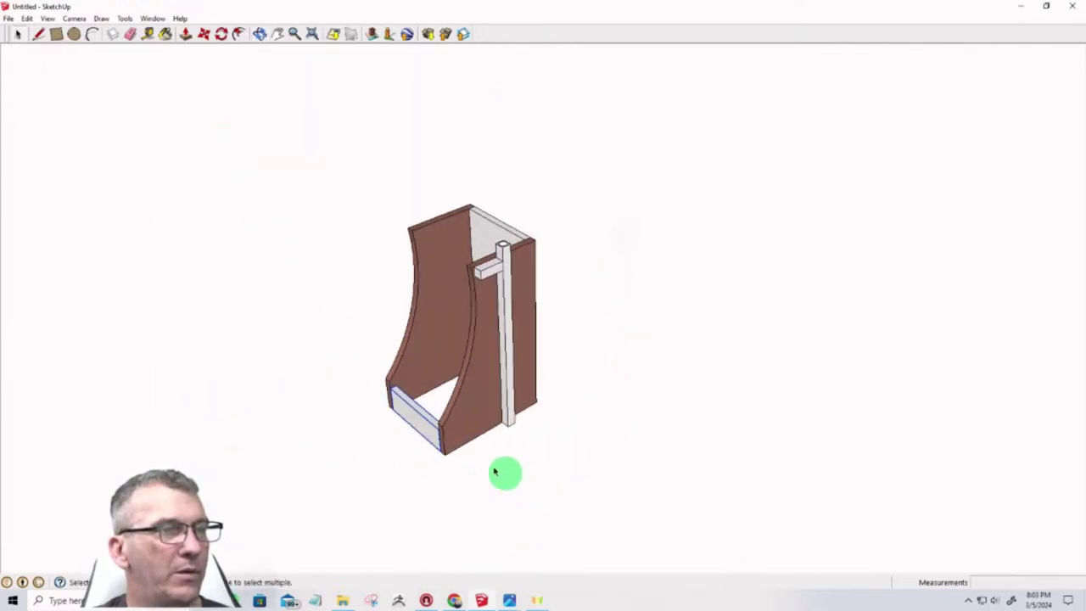
pyautogui.scroll(4, 483, 447)
pyautogui.click(532, 400)
pyautogui.scroll(-3, 705, 424)
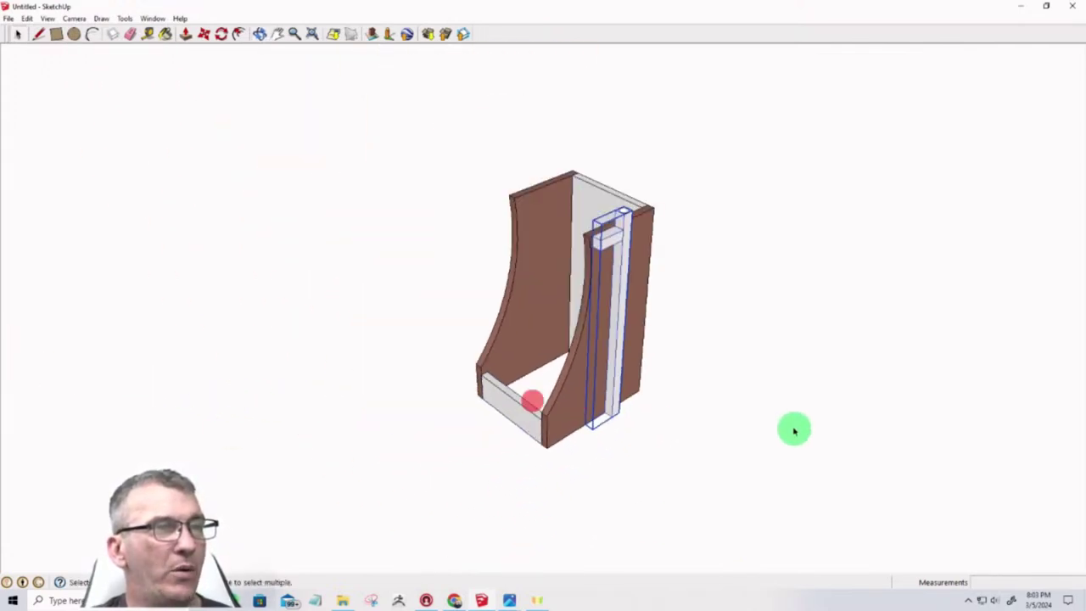
pyautogui.moveTo(621, 458); pyautogui.dragTo(752, 407, button='middle')
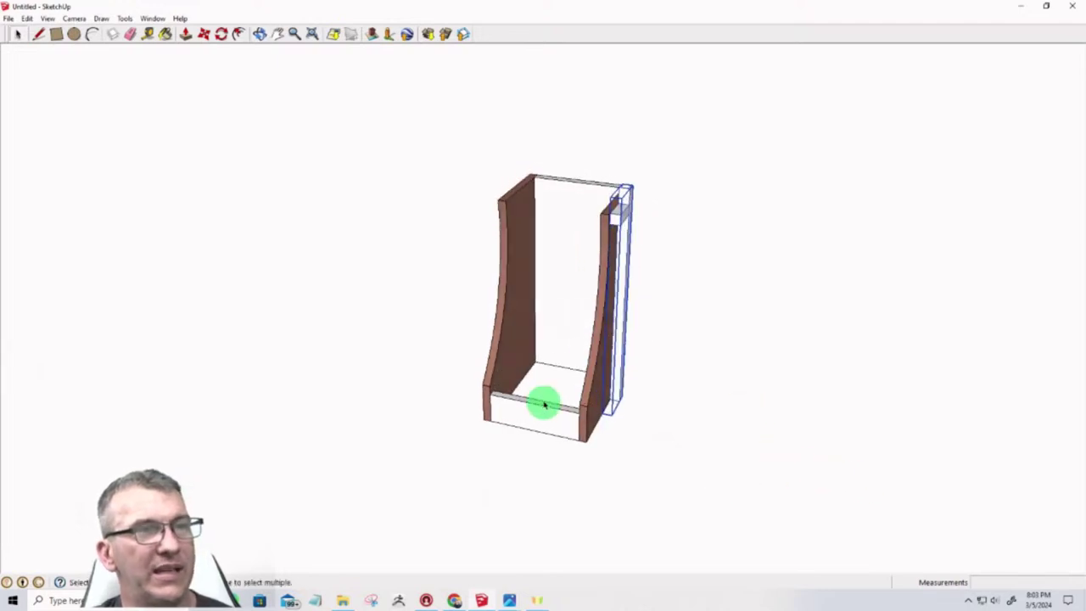
# Try placing a copy of the post against the opposite panel, then cancel the move
pyautogui.scroll(4, 601, 413)
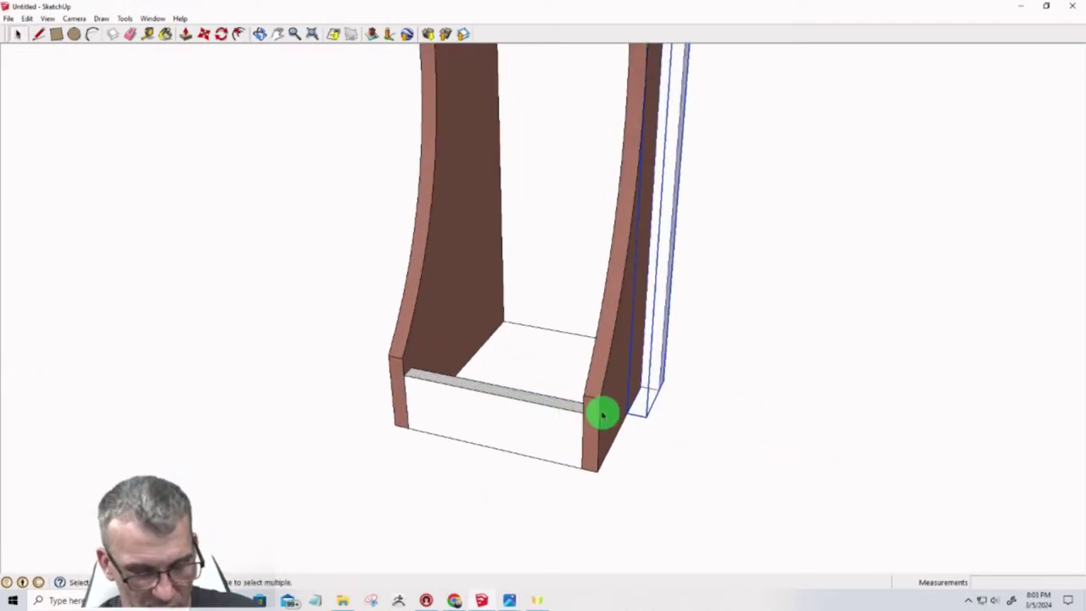
pyautogui.click(659, 390)
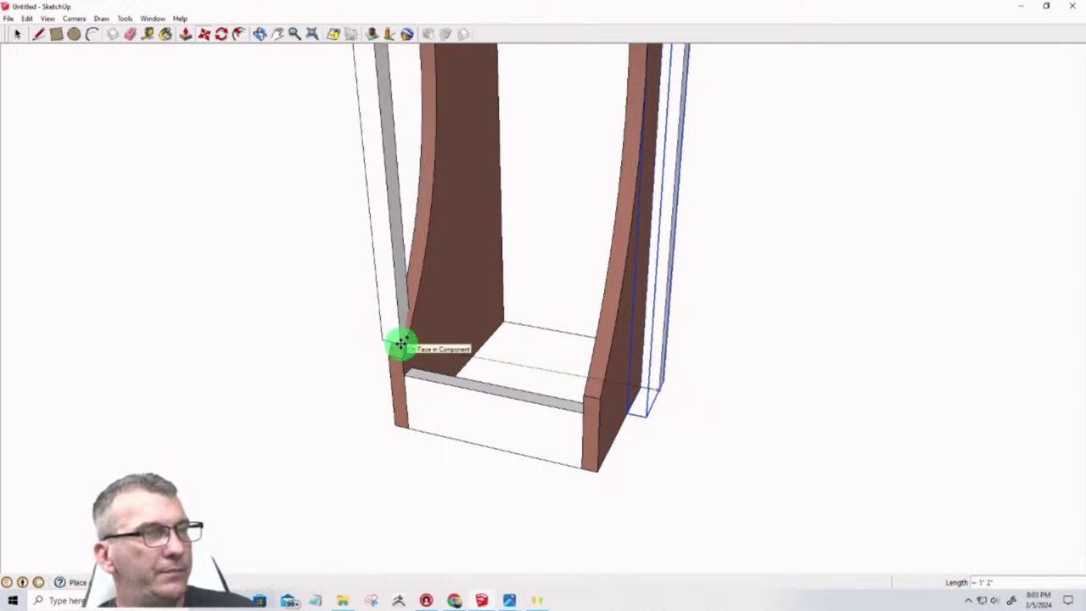
pyautogui.click(401, 343)
pyautogui.moveTo(332, 395); pyautogui.dragTo(727, 357, button='middle')
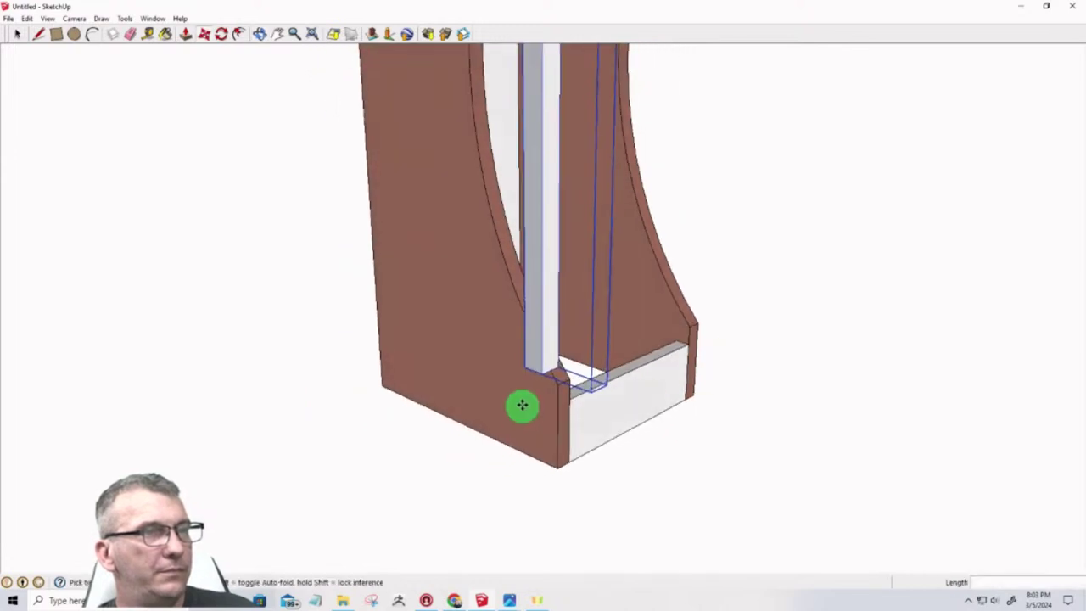
pyautogui.moveTo(542, 392); pyautogui.dragTo(20, 498, button='middle')
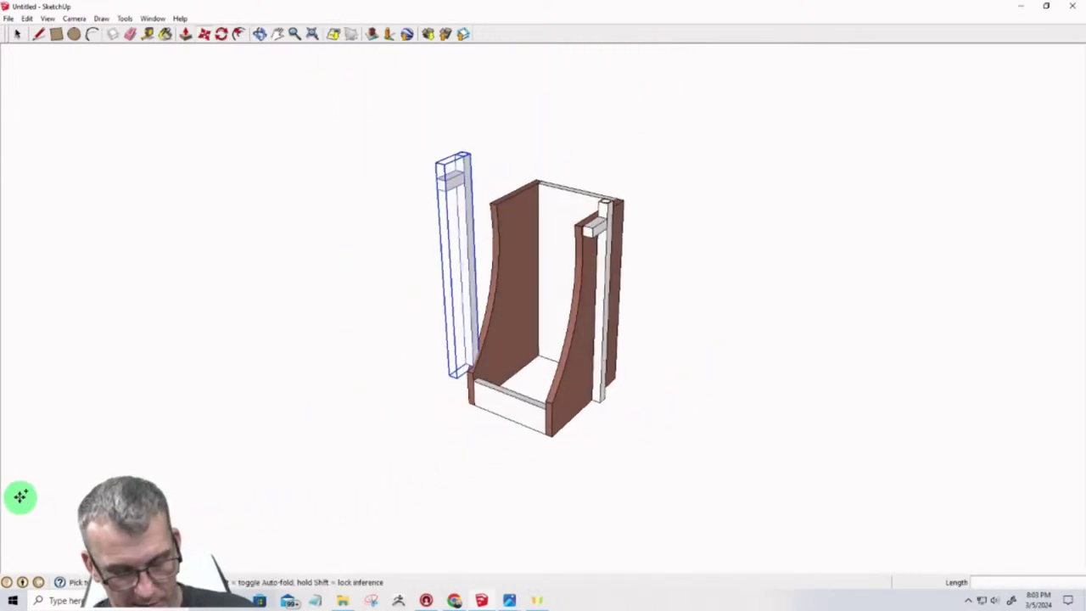
pyautogui.press('Escape')
pyautogui.moveTo(589, 410); pyautogui.dragTo(3, 348, button='middle')
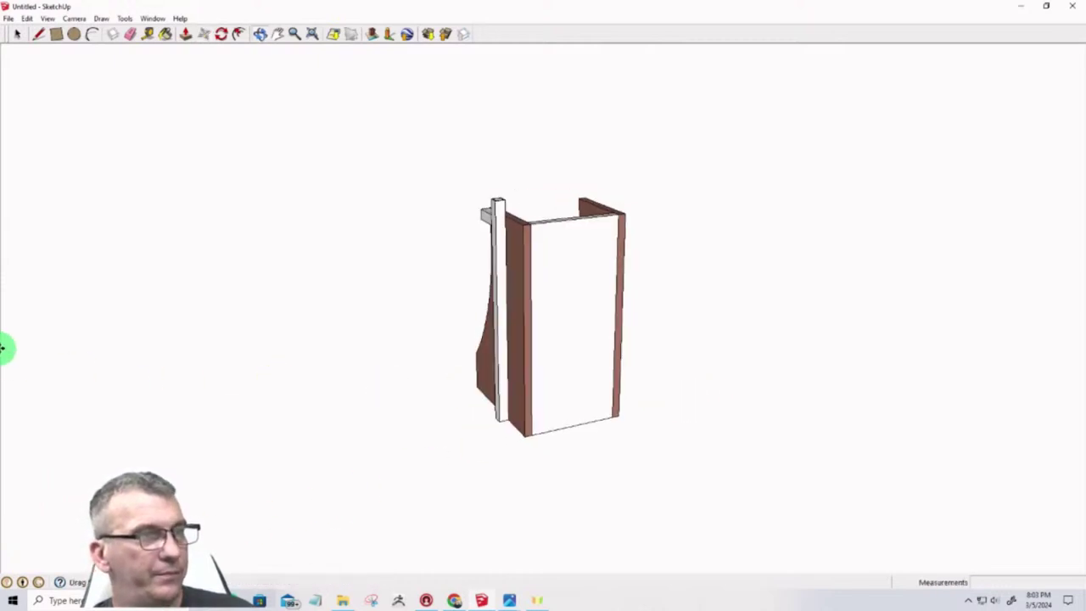
pyautogui.moveTo(679, 563); pyautogui.dragTo(449, 485, button='middle')
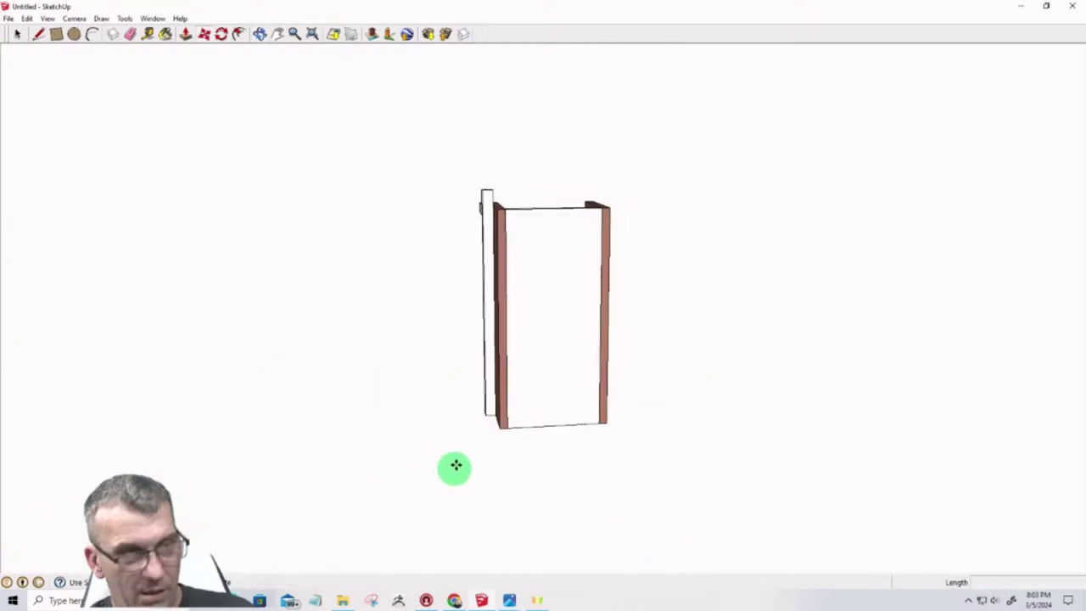
# Slide the thin post onto the right panel's edge, then undo the move
pyautogui.click(483, 414)
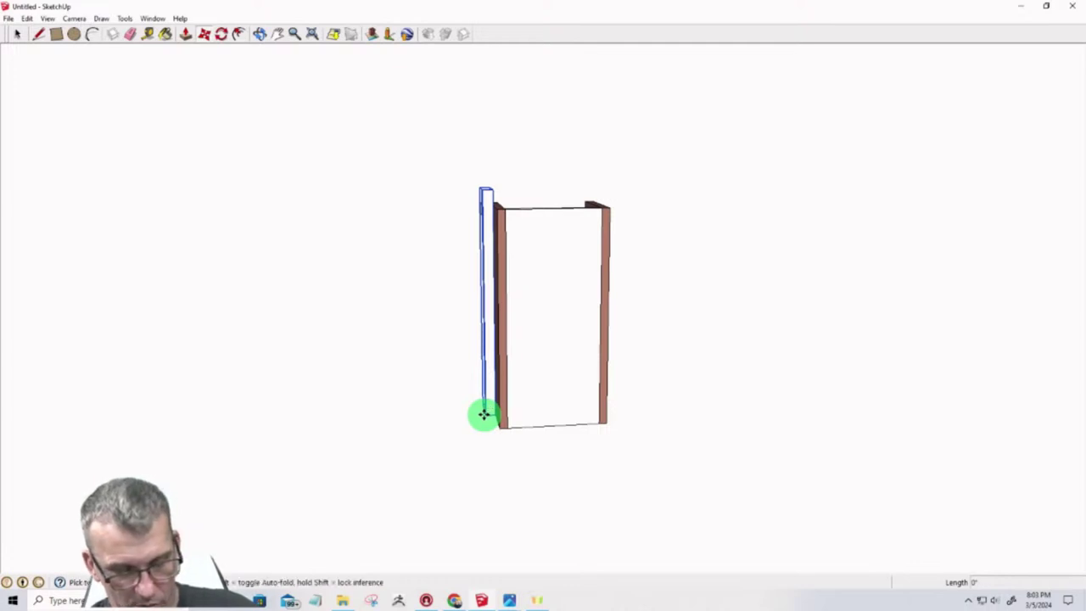
pyautogui.moveTo(484, 414); pyautogui.dragTo(608, 413)
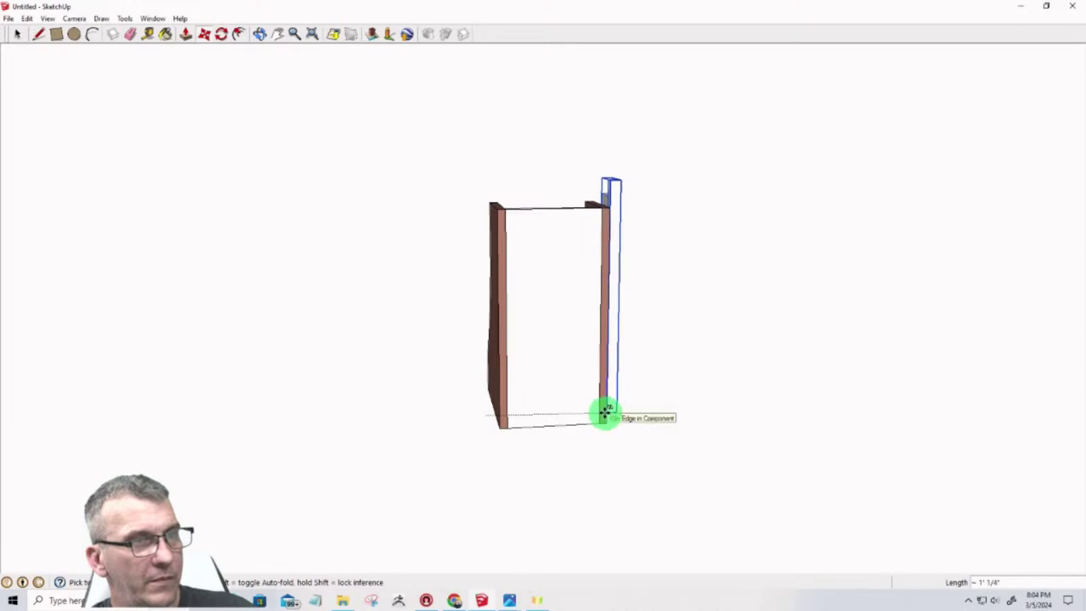
pyautogui.moveTo(606, 413); pyautogui.dragTo(608, 417)
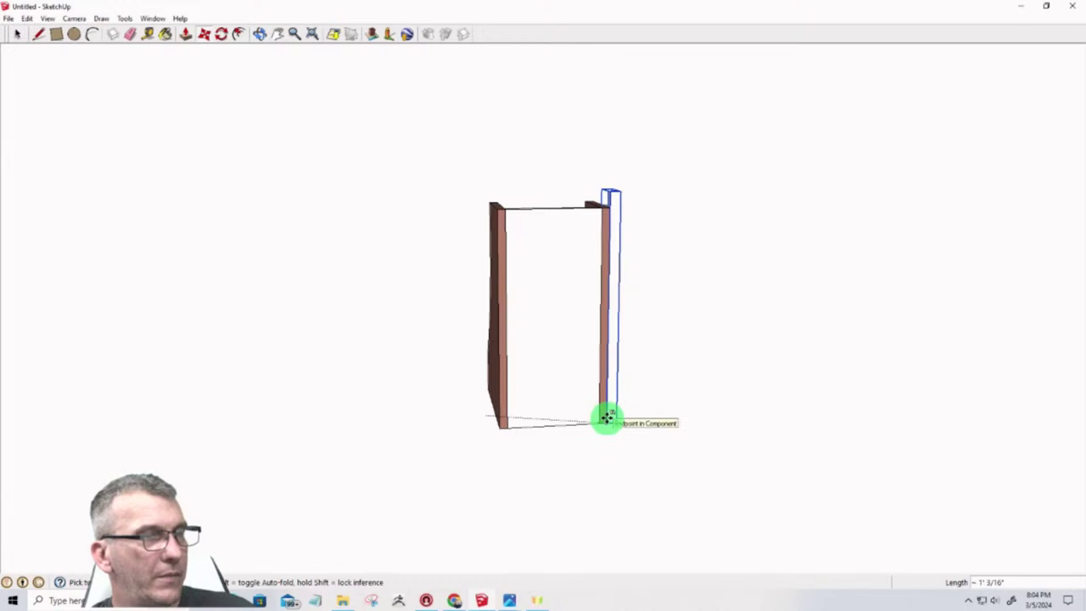
pyautogui.moveTo(608, 417); pyautogui.dragTo(606, 417)
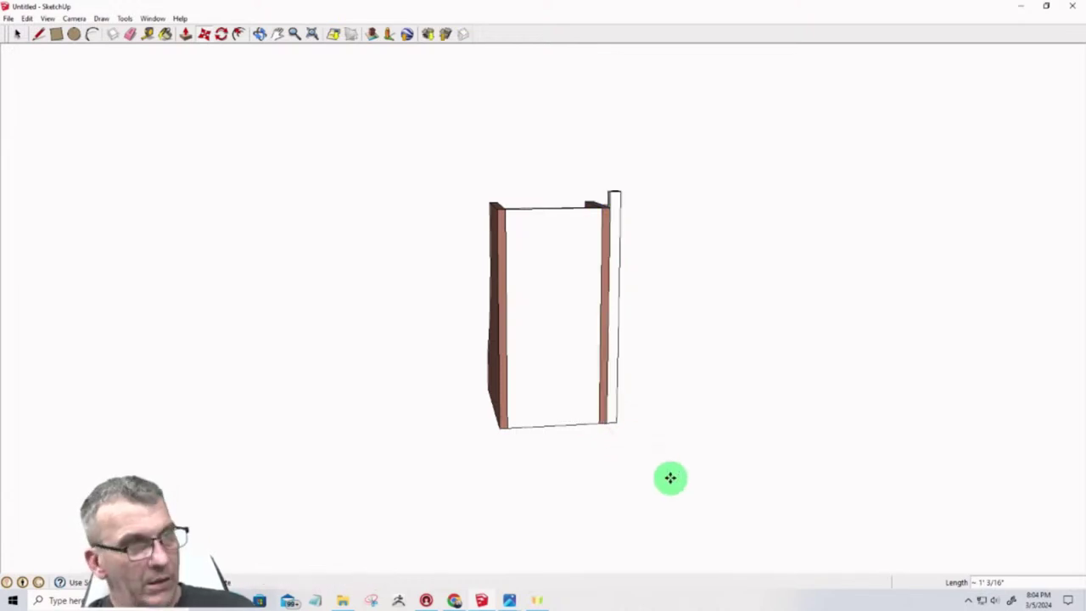
pyautogui.hotkey('ctrl', 'z')
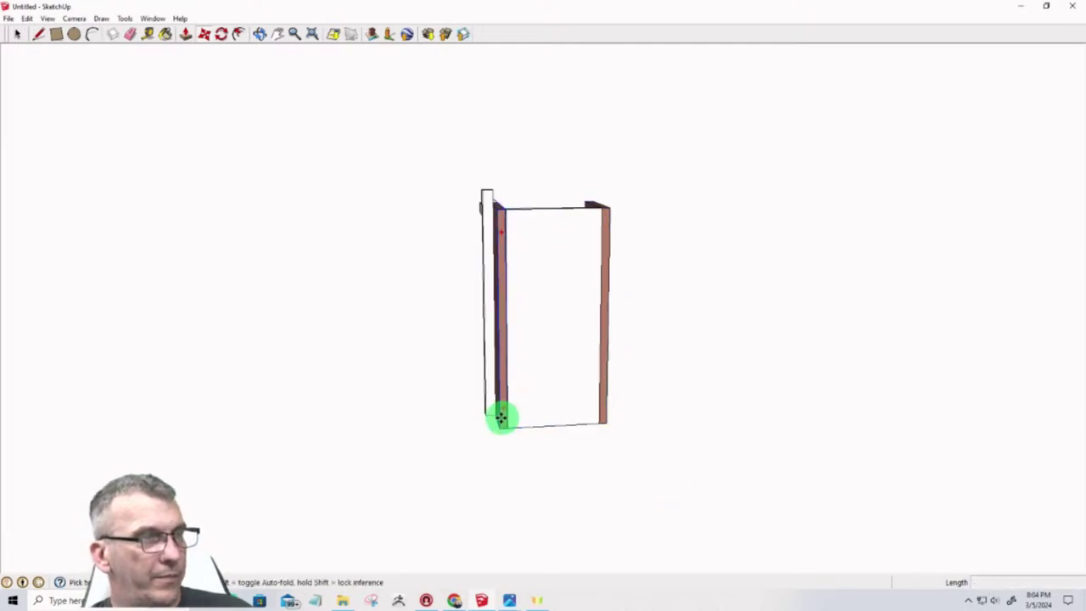
# Copy the post to the right panel's bottom endpoint, then undo the copy
pyautogui.click(486, 414)
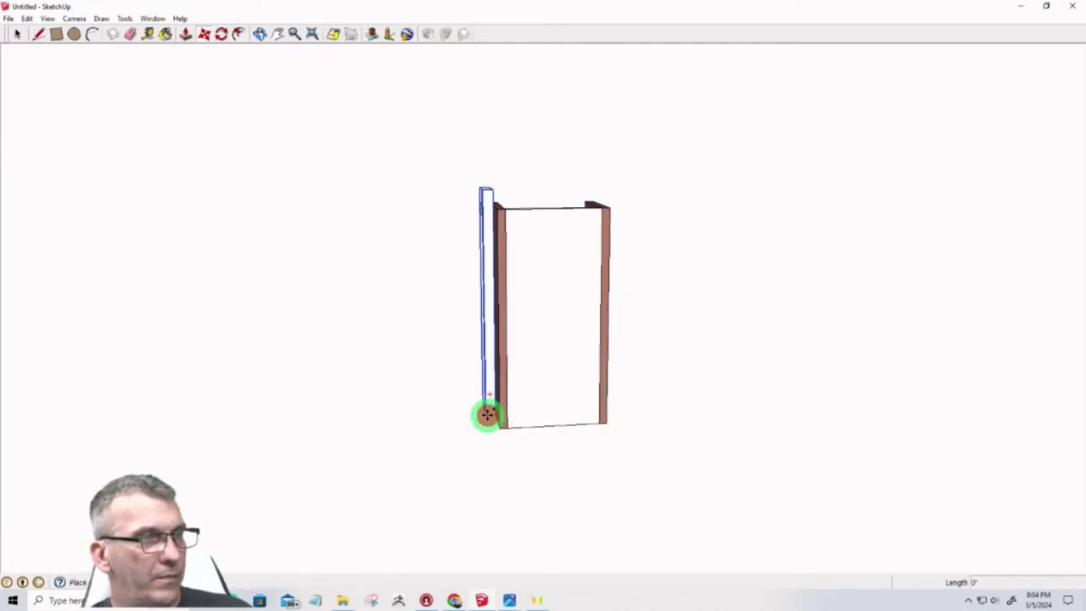
pyautogui.keyDown('ctrl'); pyautogui.moveTo(486, 414); pyautogui.dragTo(610, 414); pyautogui.keyUp('ctrl')
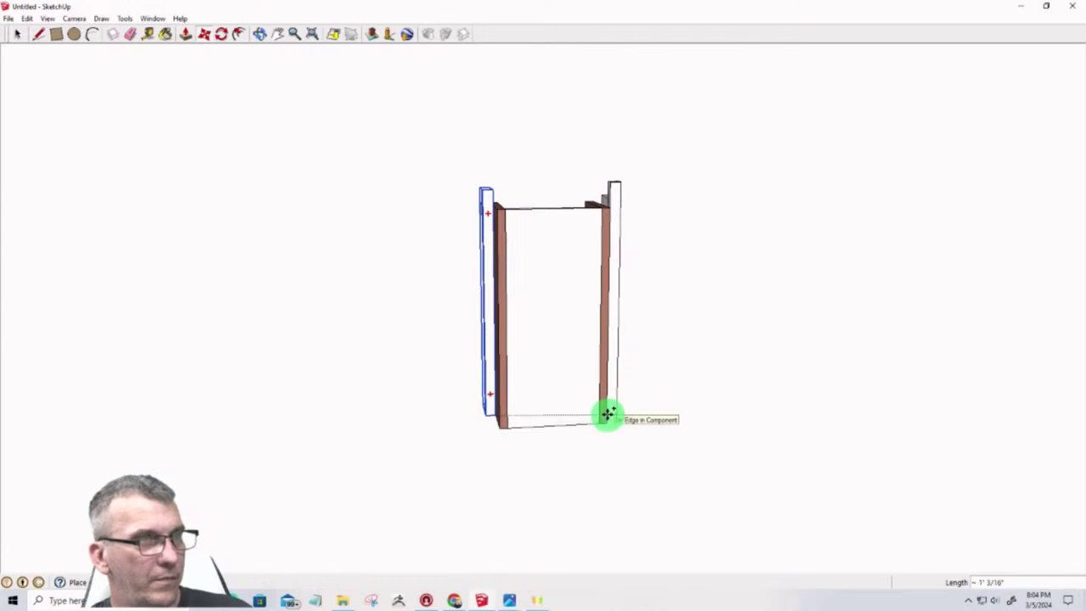
pyautogui.keyDown('ctrl'); pyautogui.moveTo(609, 414); pyautogui.dragTo(606, 417); pyautogui.keyUp('ctrl')
pyautogui.moveTo(521, 495); pyautogui.dragTo(580, 208, button='middle')
pyautogui.press('m')
pyautogui.moveTo(516, 328); pyautogui.dragTo(591, 392, button='middle')
pyautogui.hotkey('ctrl', 'z')
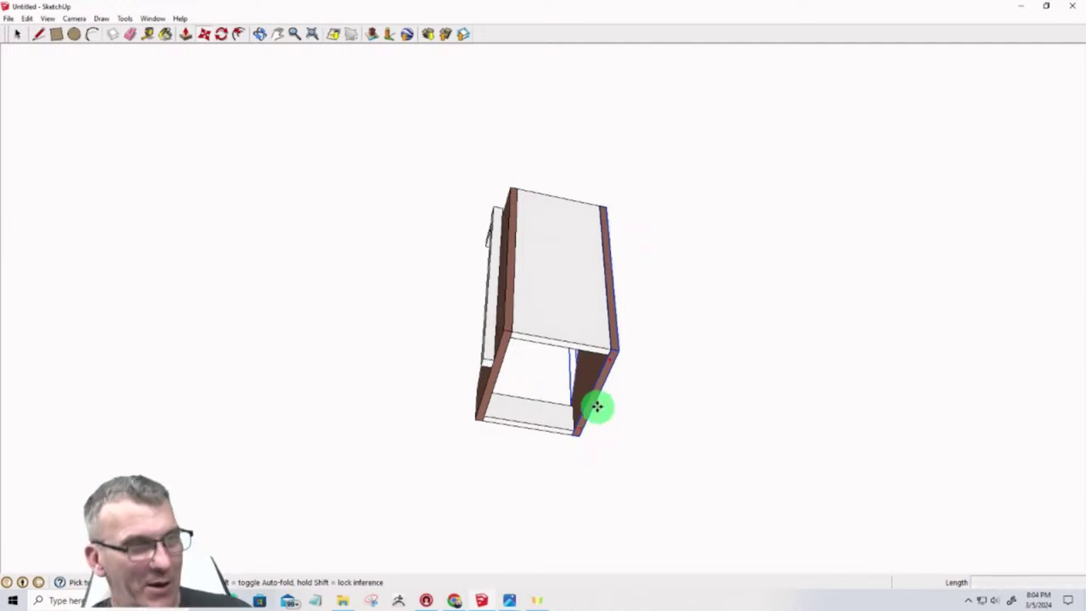
# Move the post from its endpoint onto the opposite side panel's edge
pyautogui.click(484, 359)
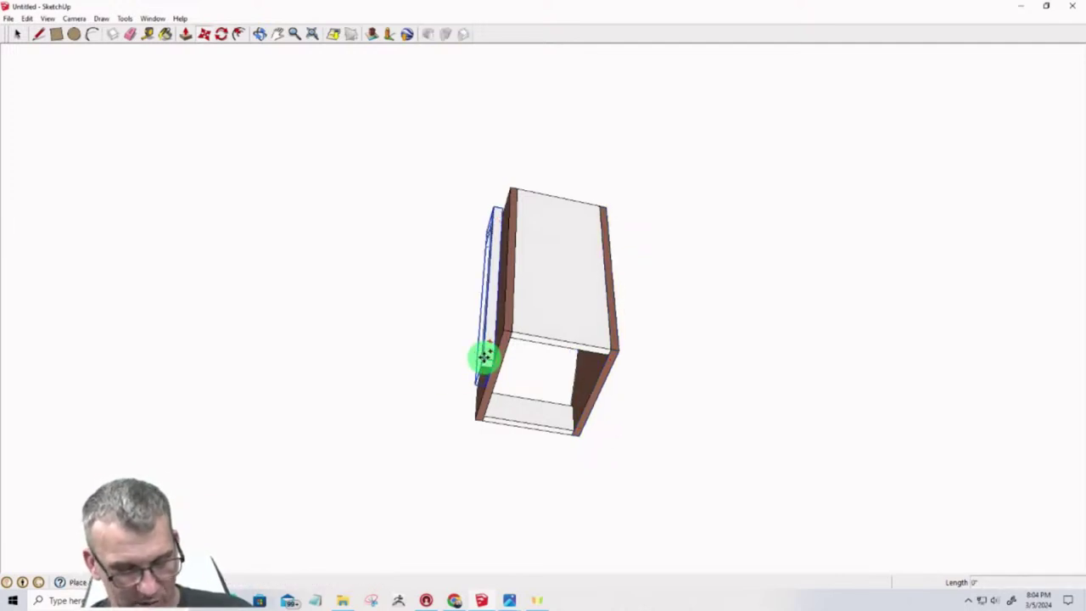
pyautogui.click(611, 381)
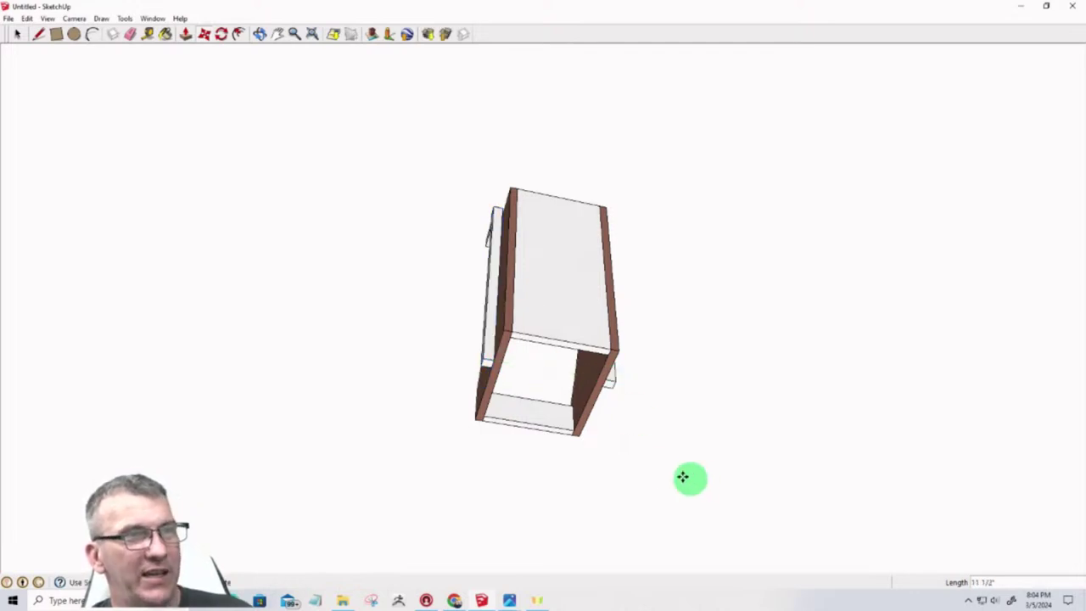
pyautogui.moveTo(507, 366)
pyautogui.mouseDown(button='middle')
pyautogui.moveTo(677, 604)
pyautogui.moveTo(657, 283)
pyautogui.moveTo(36, 371)
pyautogui.moveTo(608, 468)
pyautogui.moveTo(544, 442)
pyautogui.moveTo(535, 450)
pyautogui.mouseUp(button='middle')
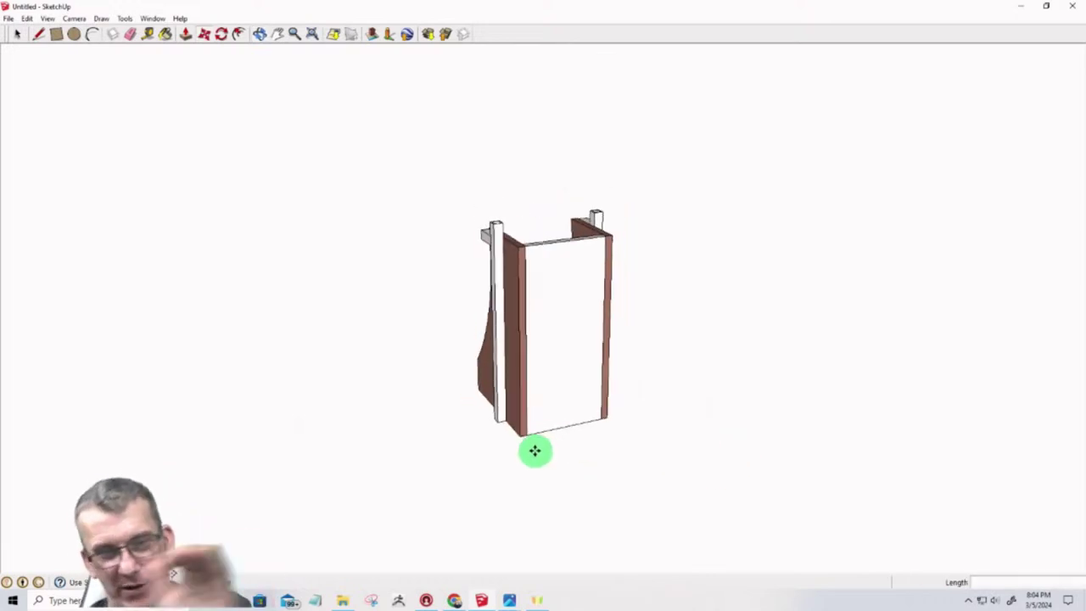
pyautogui.press('Escape')
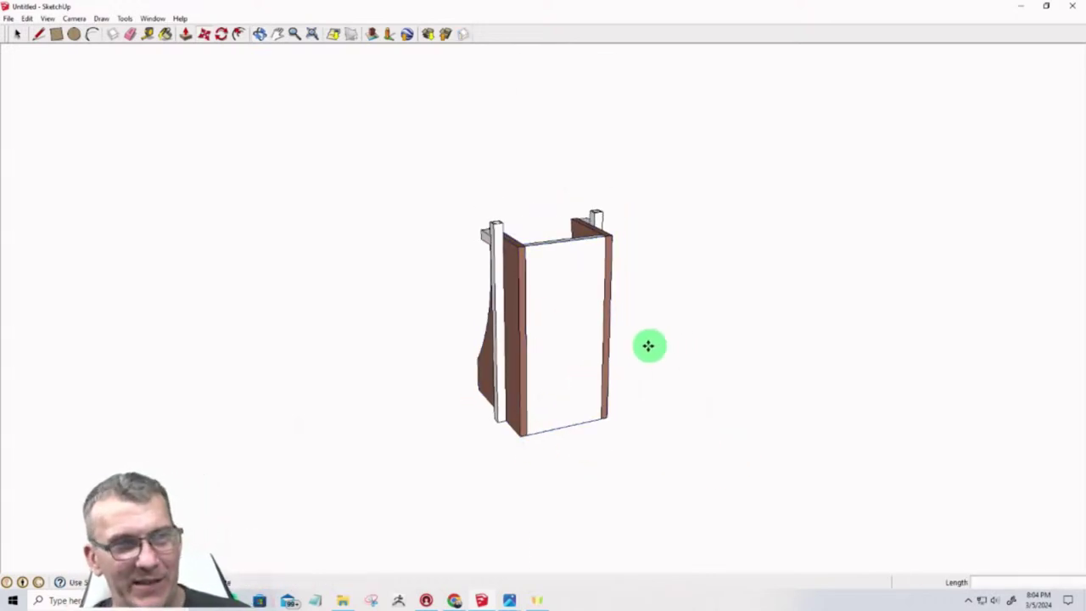
# Orbit and zoom in to a close, tilted view of the post's end
pyautogui.moveTo(651, 339)
pyautogui.mouseDown(button='middle')
pyautogui.moveTo(553, 305)
pyautogui.moveTo(699, 398)
pyautogui.moveTo(121, 312)
pyautogui.moveTo(679, 339)
pyautogui.moveTo(614, 288)
pyautogui.moveTo(22, 201)
pyautogui.moveTo(211, 5)
pyautogui.moveTo(298, 3)
pyautogui.moveTo(604, 534)
pyautogui.moveTo(655, 599)
pyautogui.moveTo(274, 426)
pyautogui.moveTo(611, 572)
pyautogui.moveTo(34, 388)
pyautogui.moveTo(490, 314)
pyautogui.moveTo(317, 465)
pyautogui.moveTo(466, 168)
pyautogui.mouseUp(button='middle')
pyautogui.scroll(6, 458, 212)
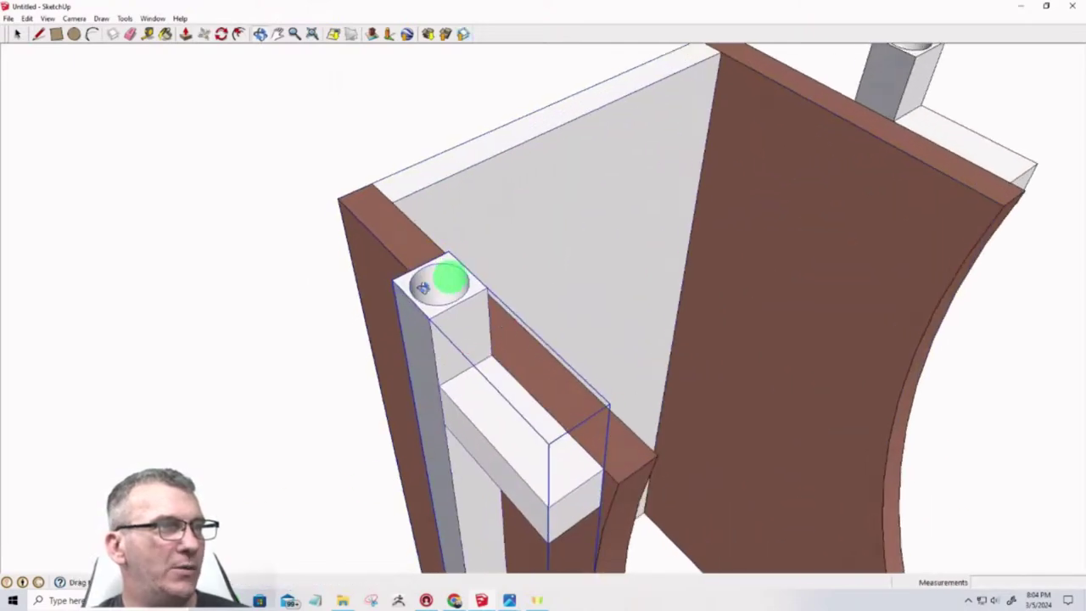
pyautogui.moveTo(449, 279)
pyautogui.mouseDown(button='middle')
pyautogui.moveTo(223, 410)
pyautogui.moveTo(364, 347)
pyautogui.mouseUp(button='middle')
pyautogui.press('m')
pyautogui.scroll(5, 374, 335)
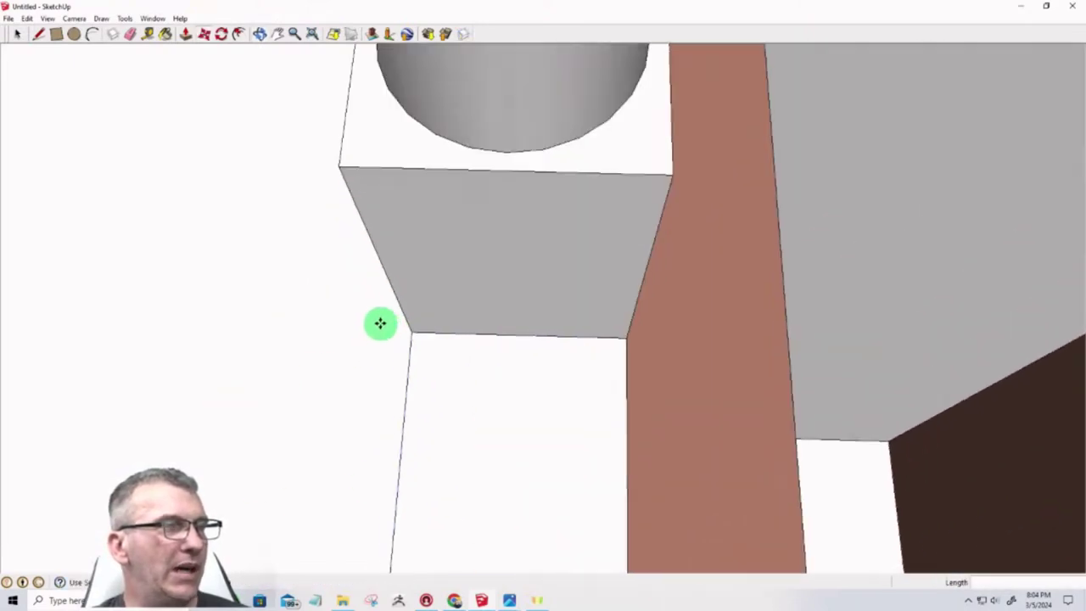
pyautogui.scroll(-5, 391, 306)
pyautogui.moveTo(397, 293)
pyautogui.mouseDown(button='middle')
pyautogui.moveTo(467, 393)
pyautogui.moveTo(538, 317)
pyautogui.moveTo(899, 197)
pyautogui.moveTo(585, 284)
pyautogui.mouseUp(button='middle')
pyautogui.scroll(-4, 581, 287)
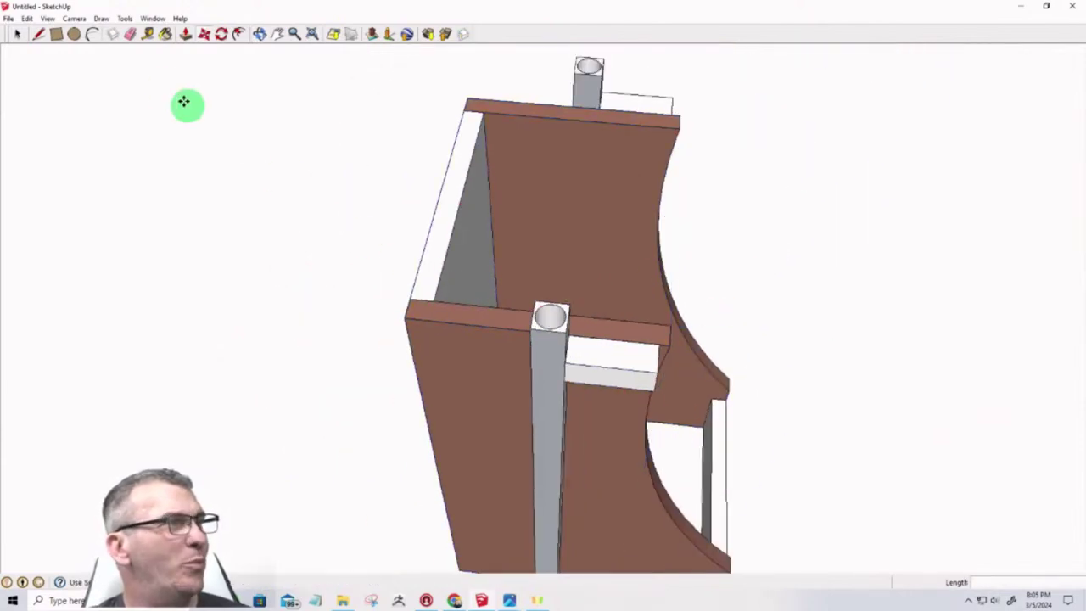
# Draw a circle over the post-end hole, redrawing it at the hole's size after an oversized first try
pyautogui.click(73, 34)
pyautogui.moveTo(622, 419); pyautogui.dragTo(559, 575, button='middle')
pyautogui.scroll(5, 483, 538)
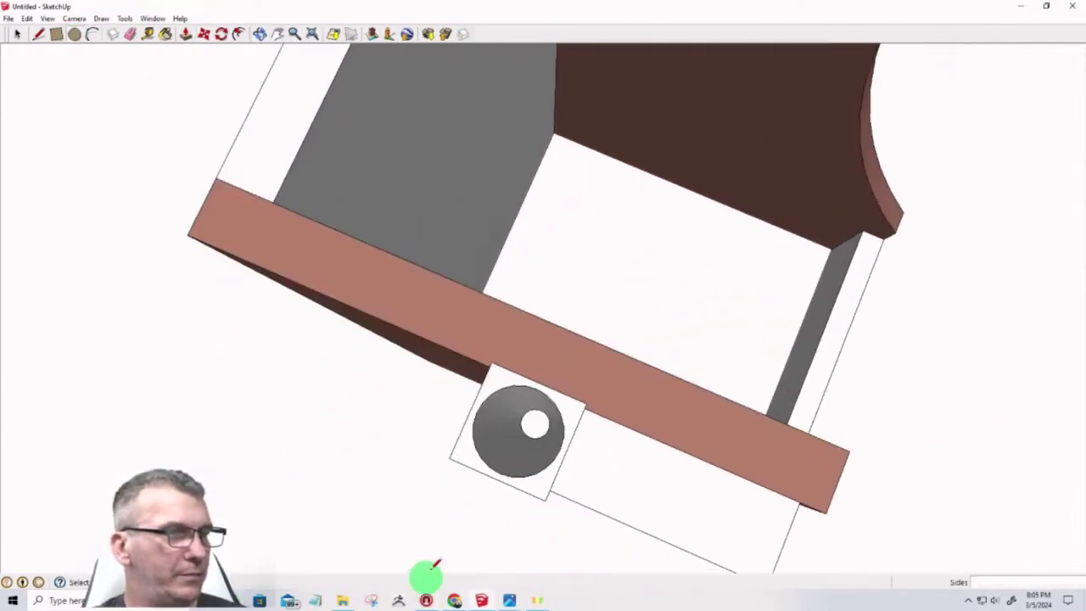
pyautogui.scroll(2, 469, 524)
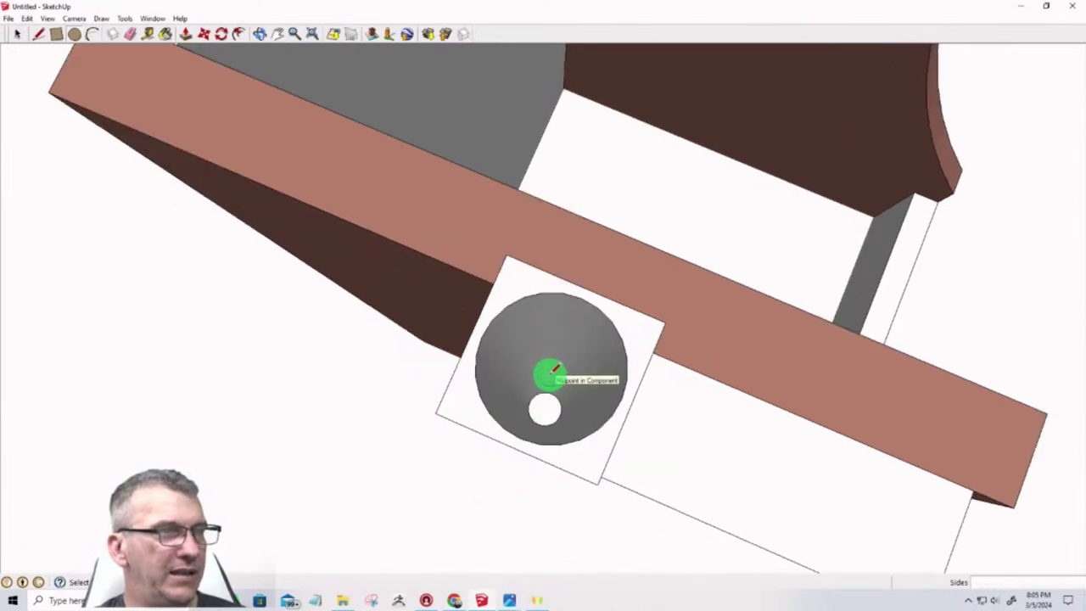
pyautogui.click(550, 375)
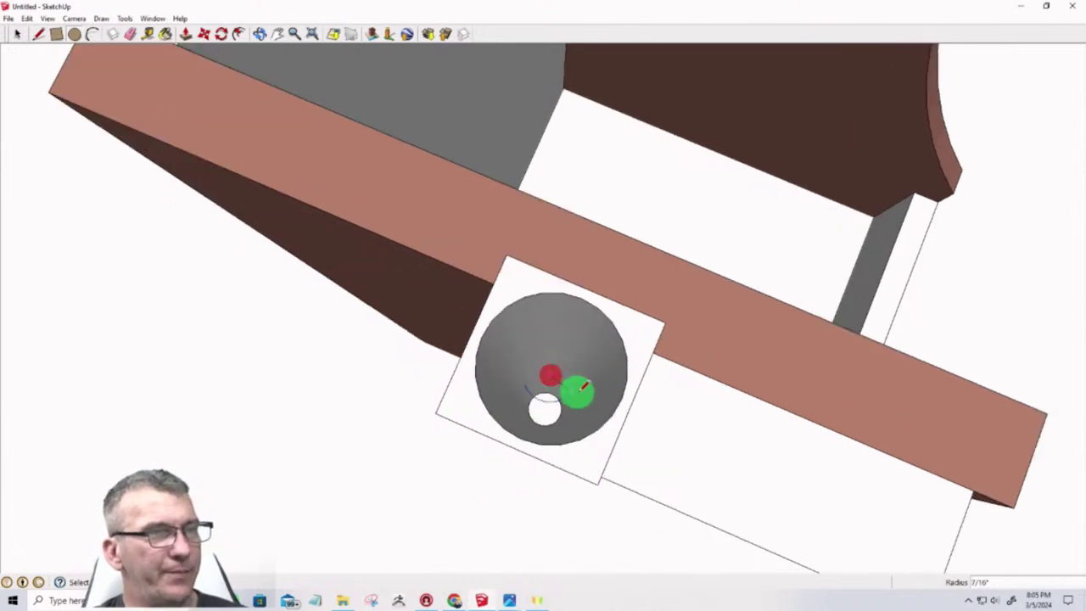
pyautogui.click(613, 418)
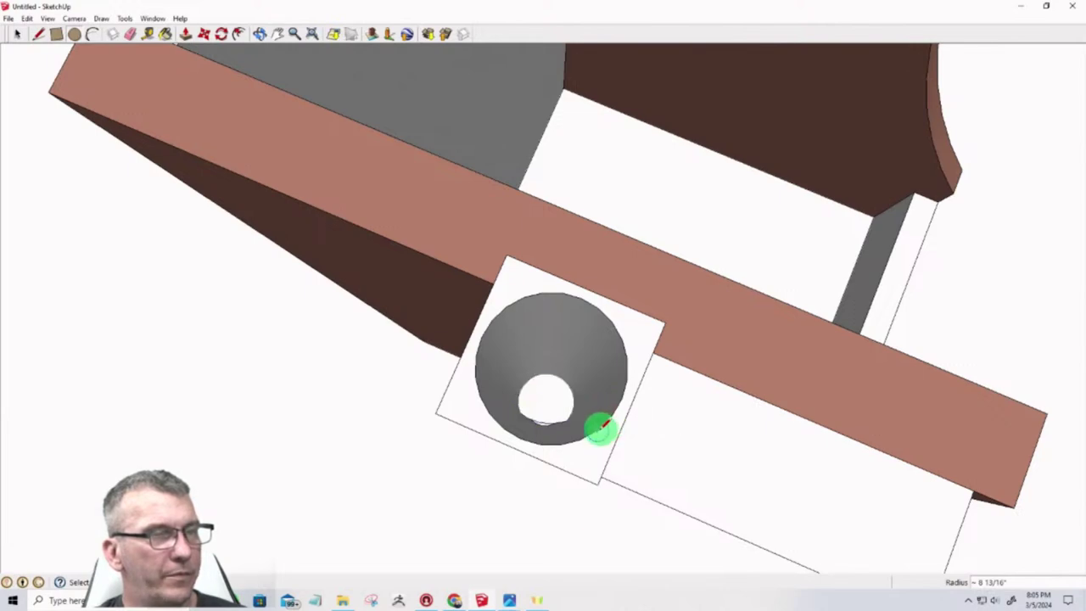
pyautogui.moveTo(601, 428); pyautogui.dragTo(510, 444, button='middle')
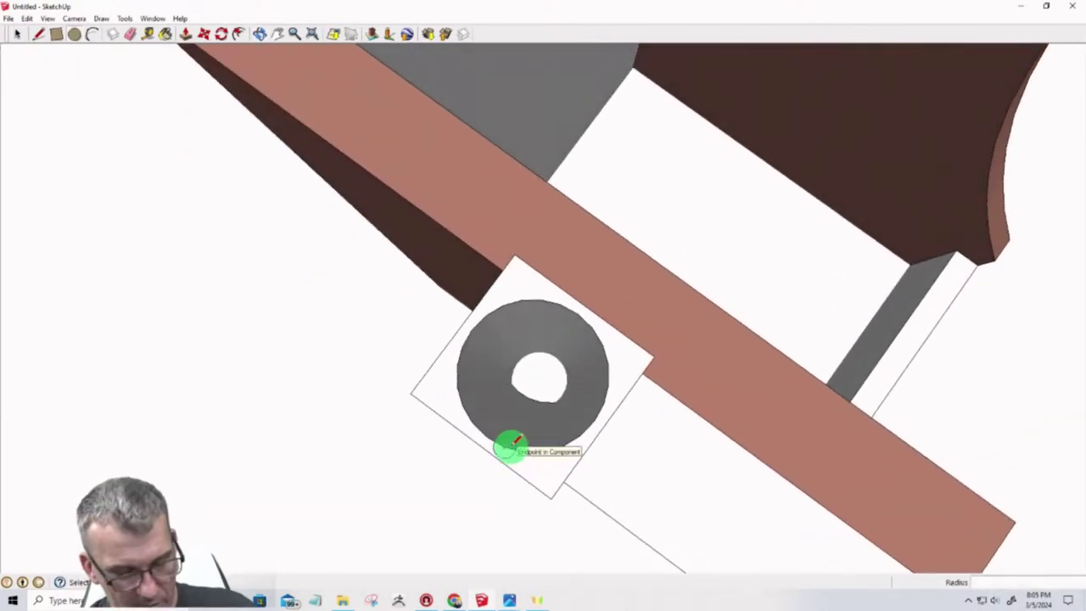
pyautogui.hotkey('ctrl', 'z')
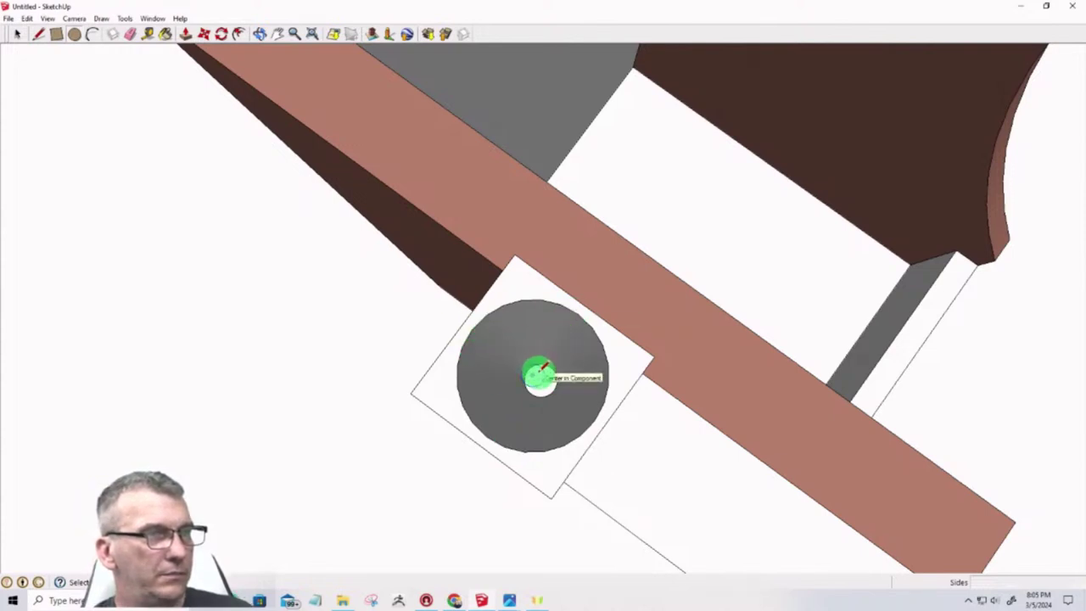
pyautogui.click(535, 374)
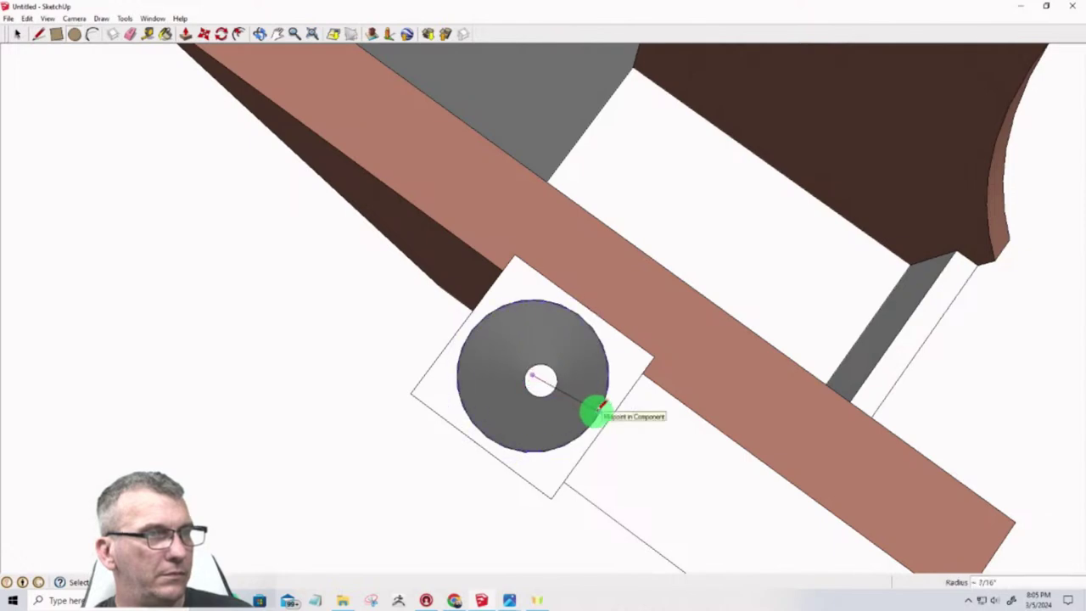
pyautogui.click(599, 409)
pyautogui.moveTo(570, 454); pyautogui.dragTo(416, 386, button='middle')
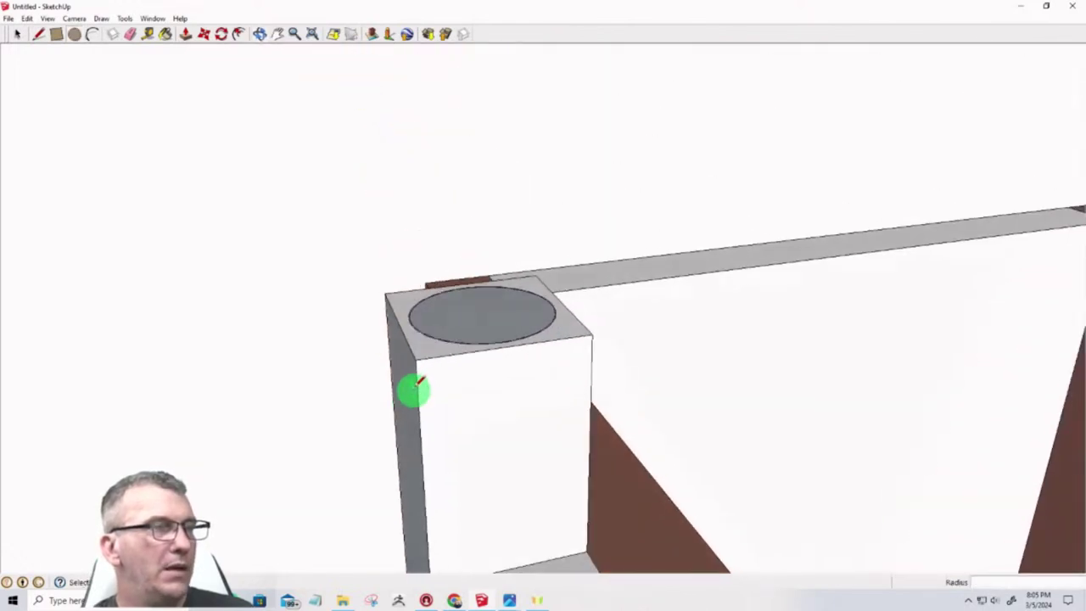
# Push/Pull the circle on the post top up in stages into a tall round dowel, then select it
pyautogui.press('p')
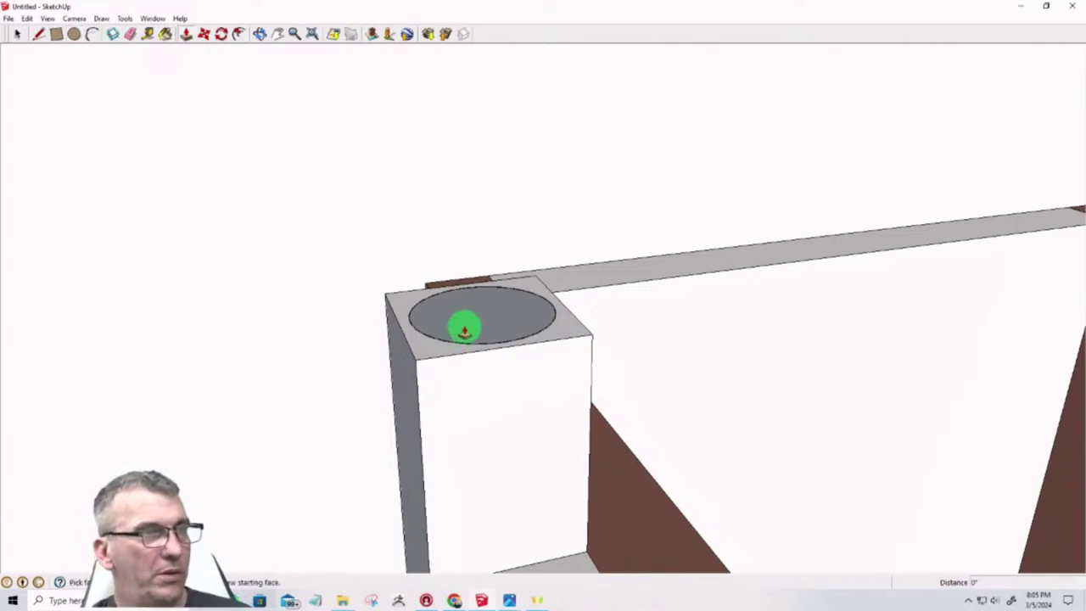
pyautogui.click(464, 325)
pyautogui.click(357, 124)
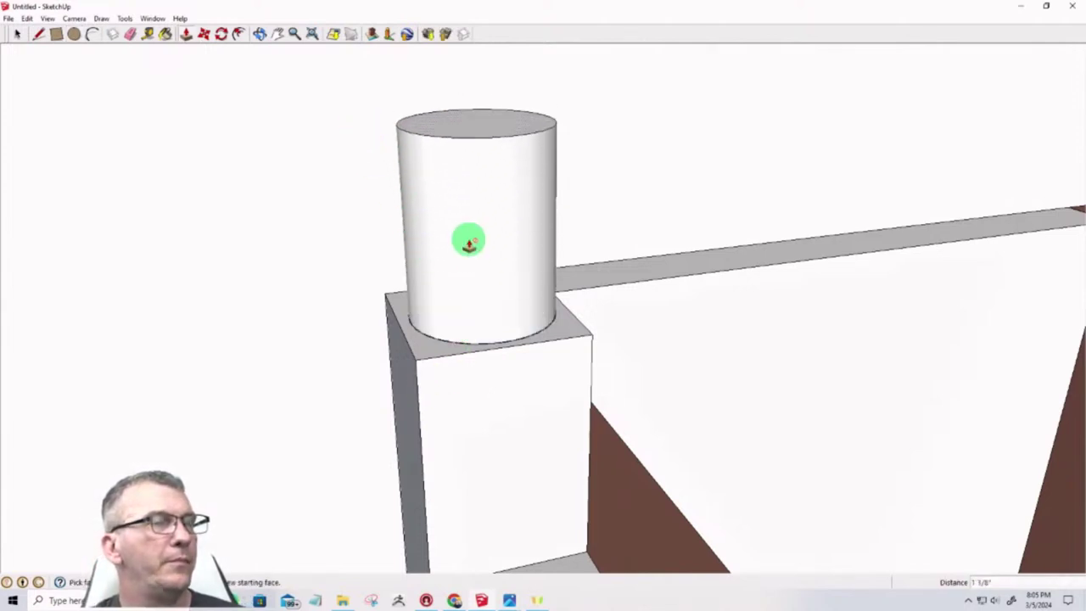
pyautogui.click(480, 7)
pyautogui.moveTo(480, 6); pyautogui.dragTo(470, 374, button='middle')
pyautogui.scroll(-5, 470, 374)
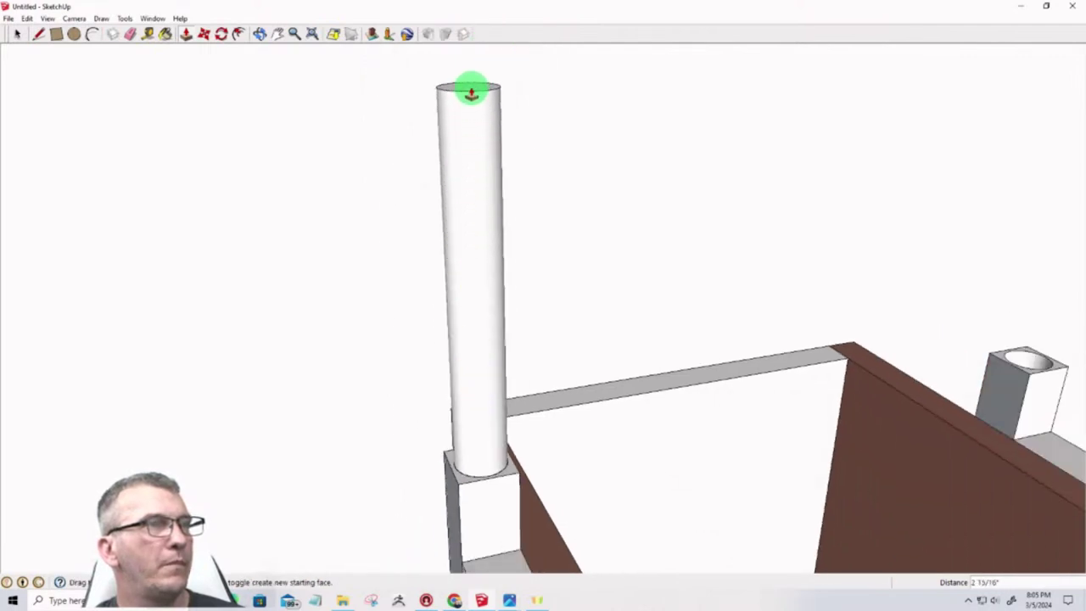
pyautogui.click(470, 90)
pyautogui.scroll(-1, 423, 410)
pyautogui.scroll(-2, 424, 411)
pyautogui.moveTo(416, 429); pyautogui.dragTo(698, 432, button='middle')
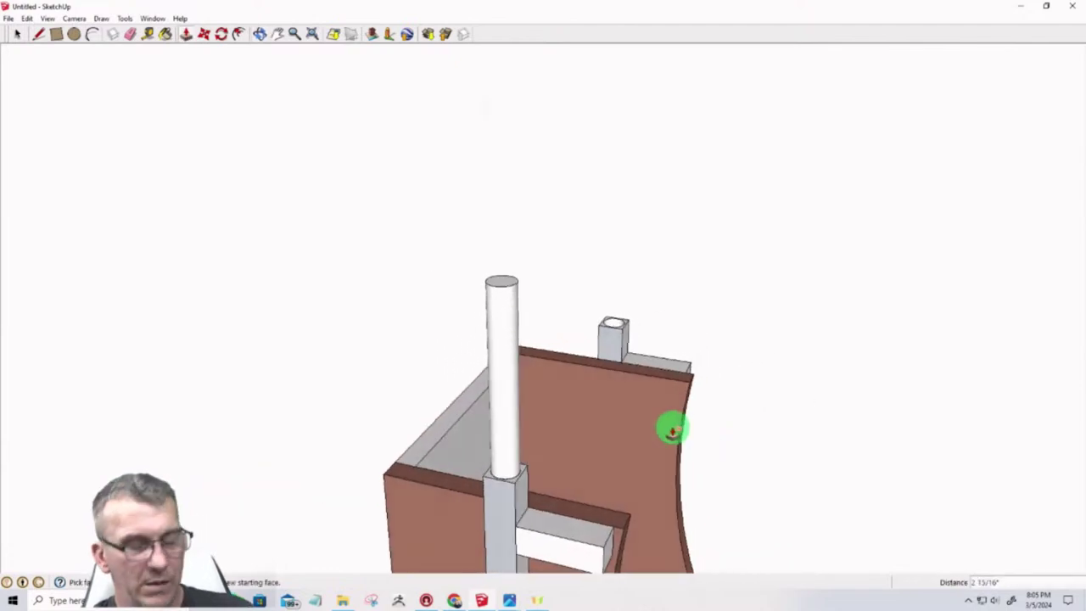
pyautogui.press('space')
pyautogui.click(503, 343)
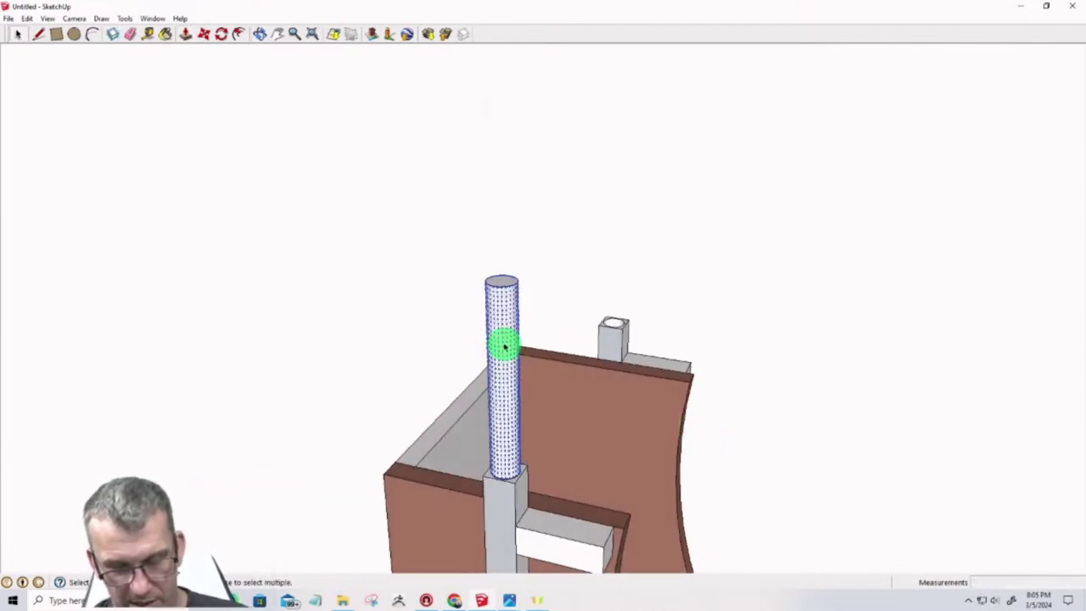
# Make the dowel a component and move it down into the left square block
pyautogui.press('g')
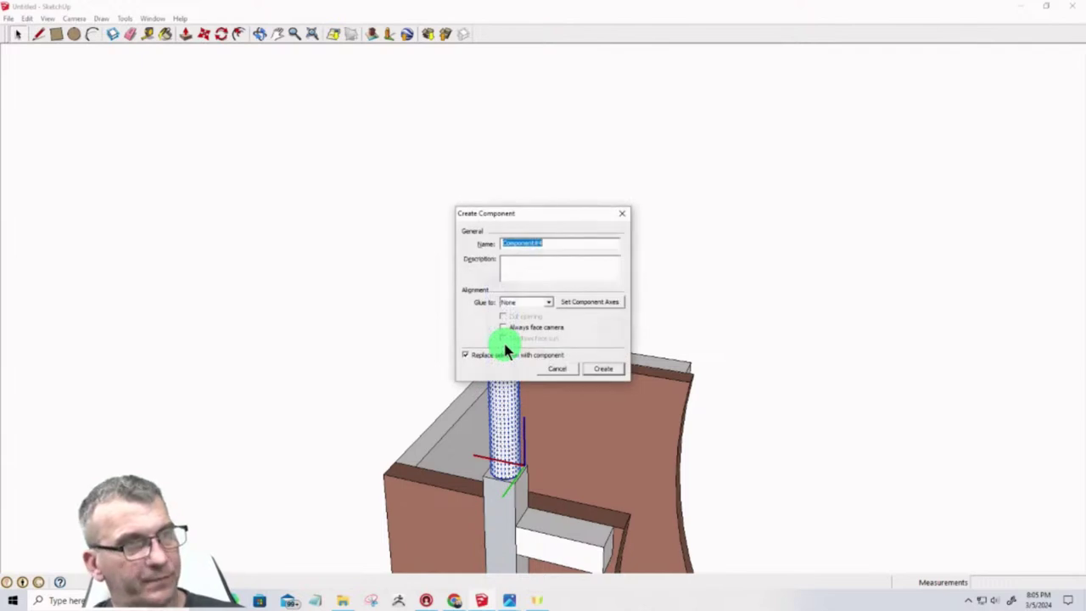
pyautogui.click(603, 371)
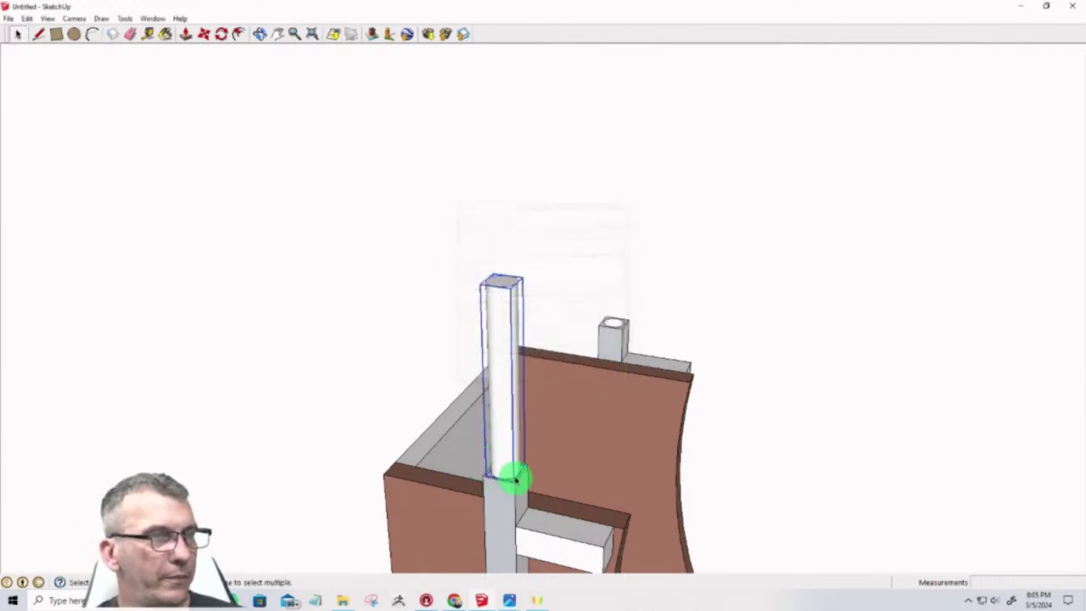
pyautogui.moveTo(516, 480); pyautogui.dragTo(410, 463, button='middle')
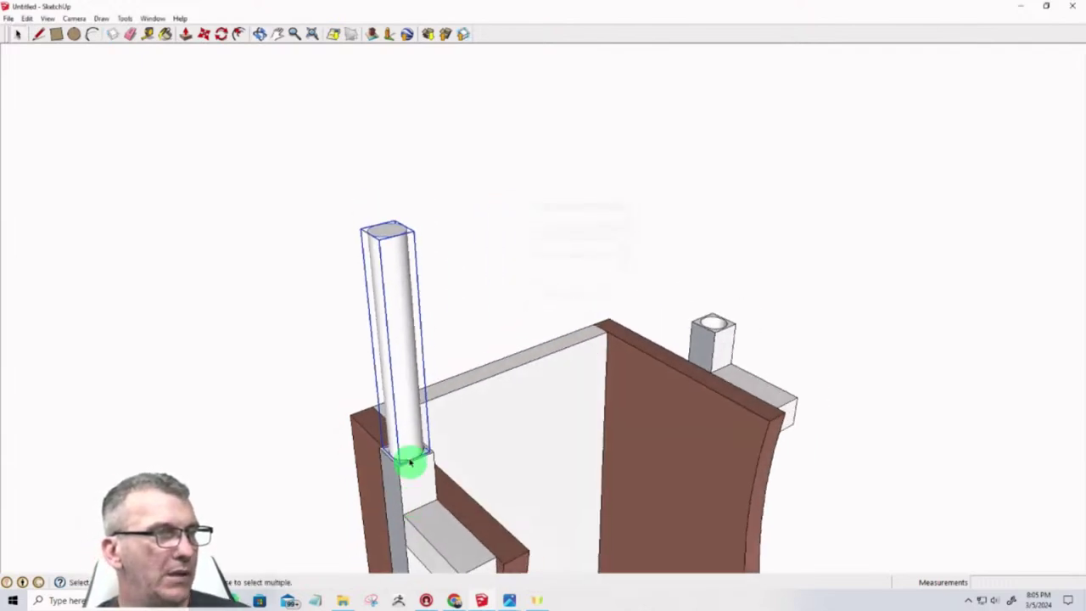
pyautogui.press('m')
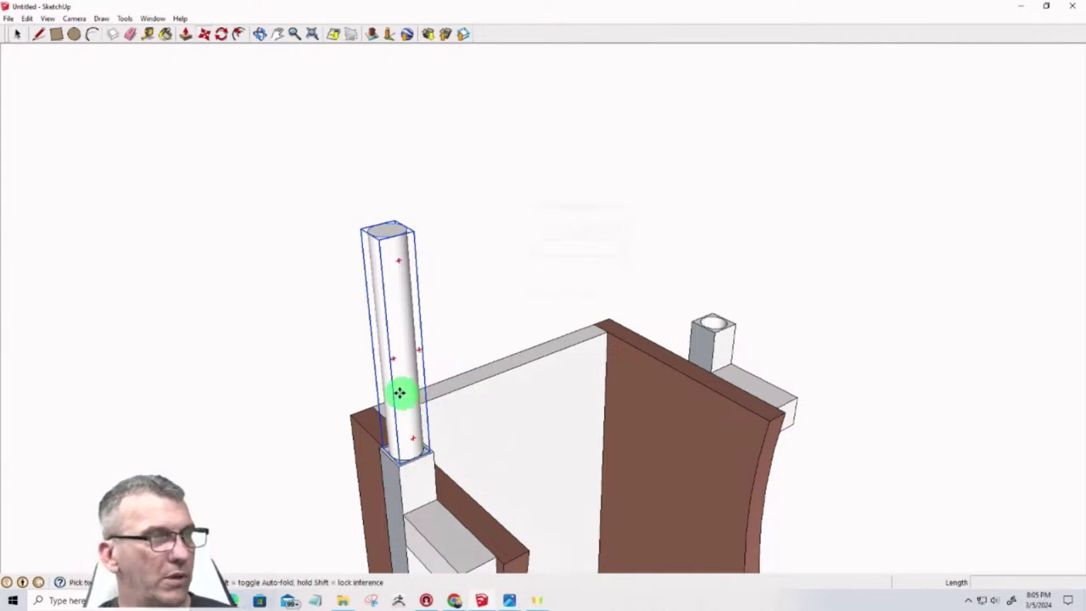
pyautogui.click(399, 393)
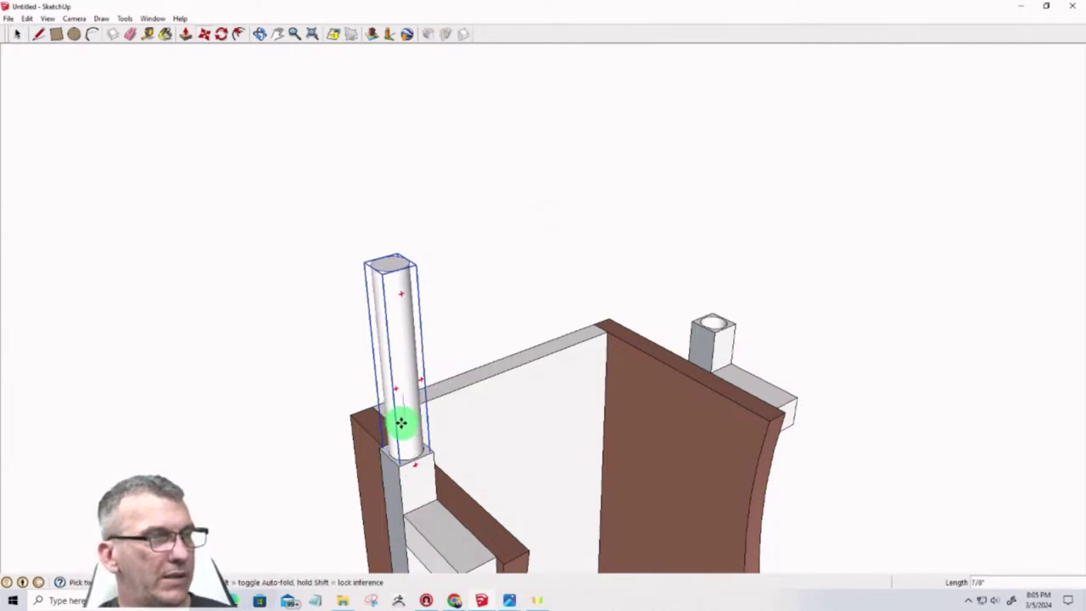
pyautogui.click(404, 448)
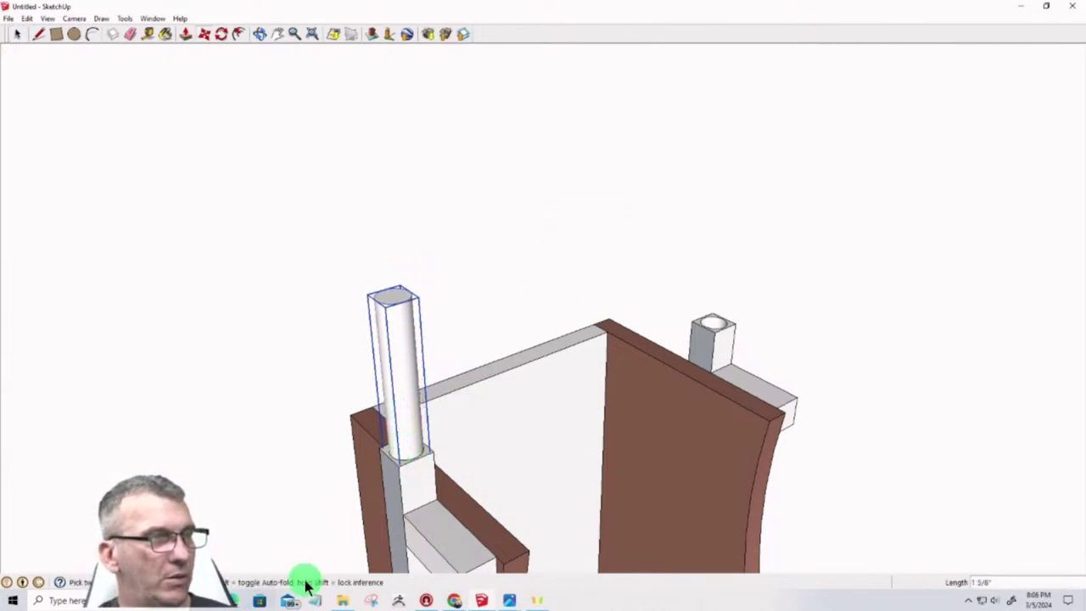
# Copy the dowel onto the right-hand block so both posts carry matching dowels
pyautogui.moveTo(303, 582); pyautogui.dragTo(84, 549, button='middle')
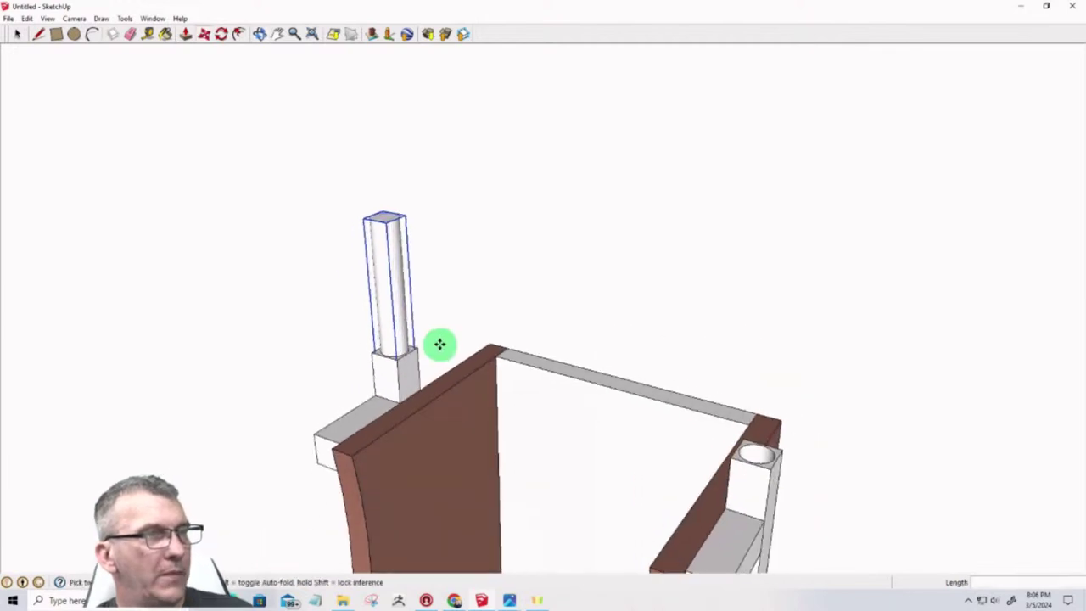
pyautogui.click(396, 357)
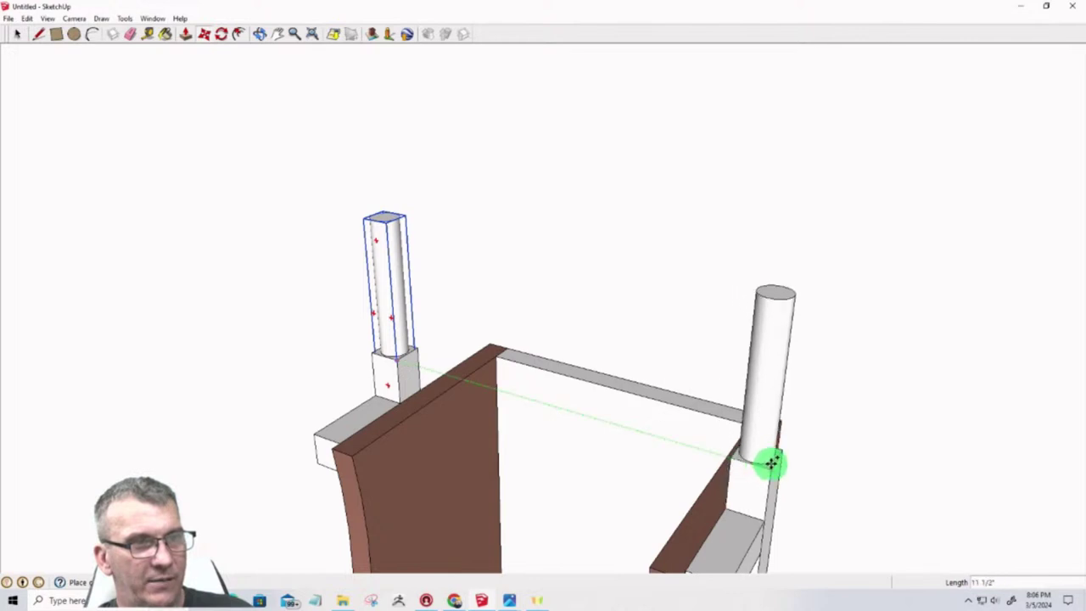
pyautogui.click(776, 465)
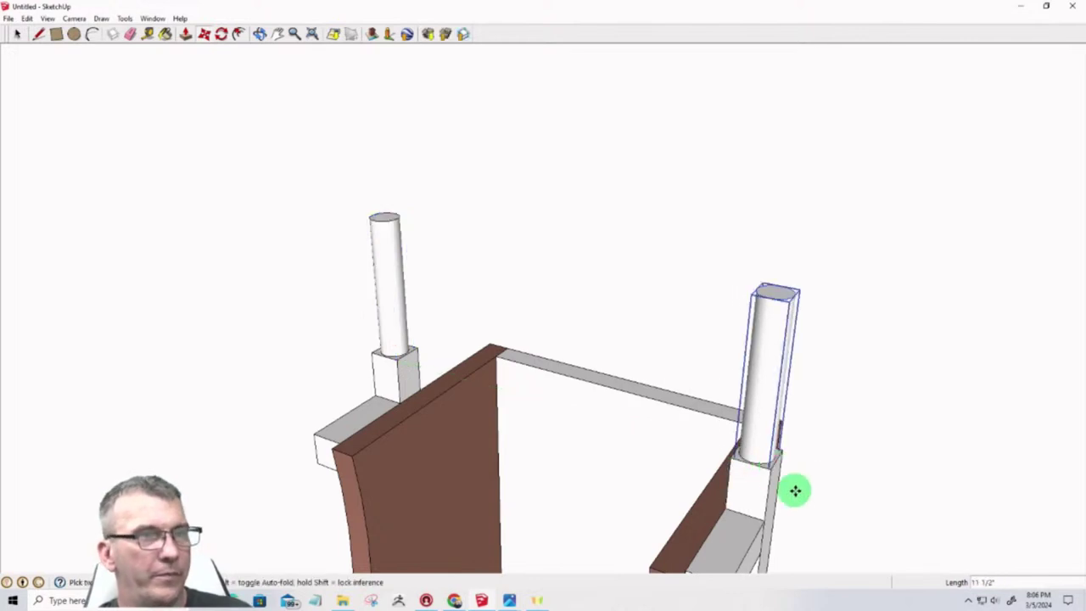
pyautogui.click(843, 470)
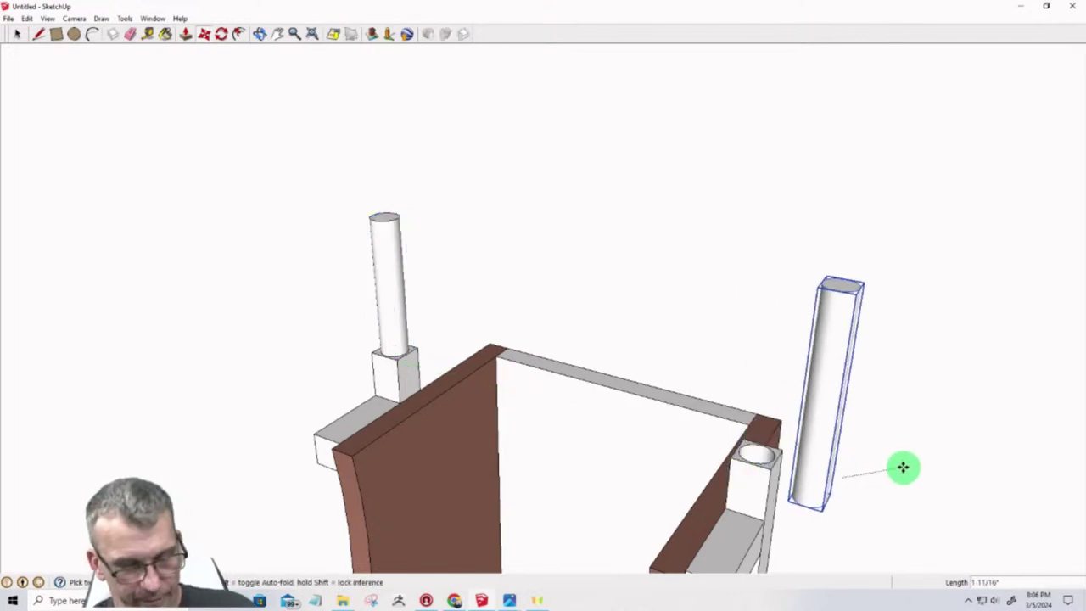
pyautogui.press('Escape')
pyautogui.press('space')
pyautogui.click(854, 480)
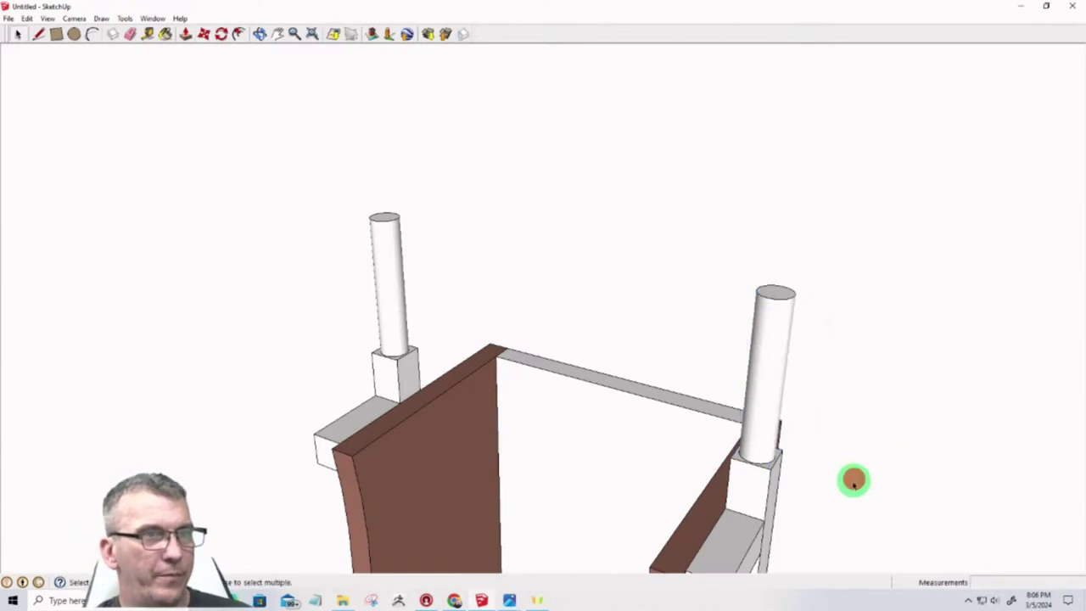
pyautogui.moveTo(853, 481); pyautogui.dragTo(994, 436, button='middle')
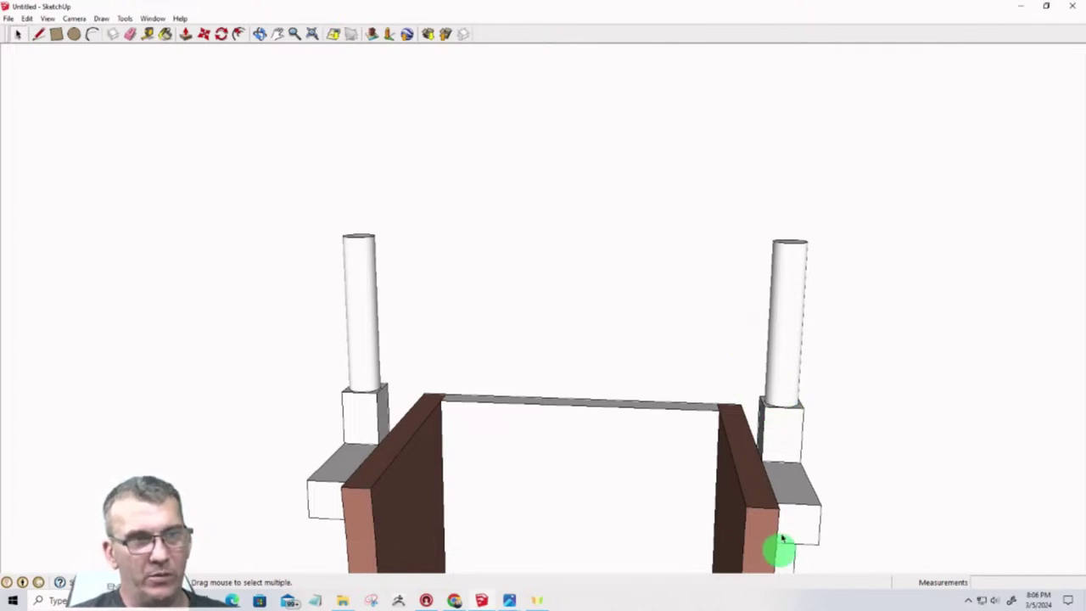
pyautogui.moveTo(815, 509); pyautogui.dragTo(444, 431, button='middle')
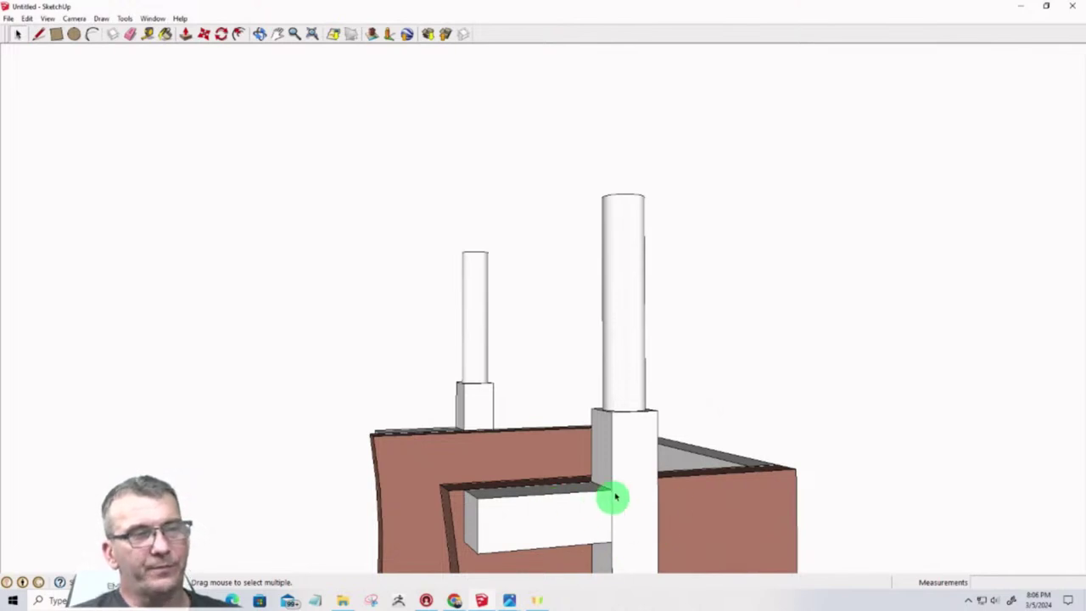
pyautogui.scroll(-2, 613, 498)
pyautogui.moveTo(623, 495)
pyautogui.mouseDown(button='middle')
pyautogui.moveTo(608, 567)
pyautogui.moveTo(586, 544)
pyautogui.mouseUp(button='middle')
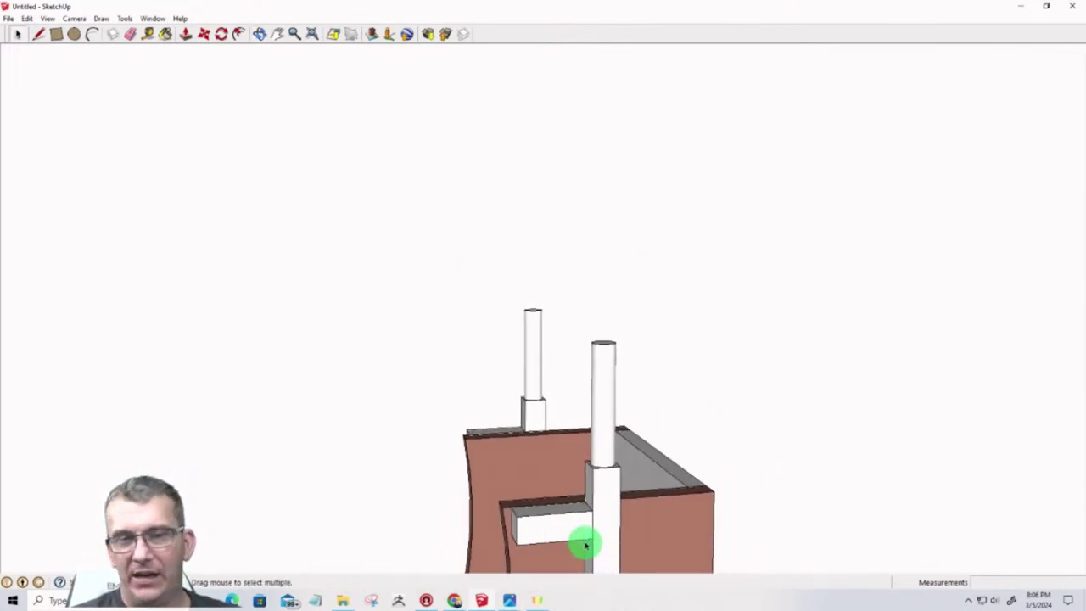
pyautogui.scroll(-2, 585, 558)
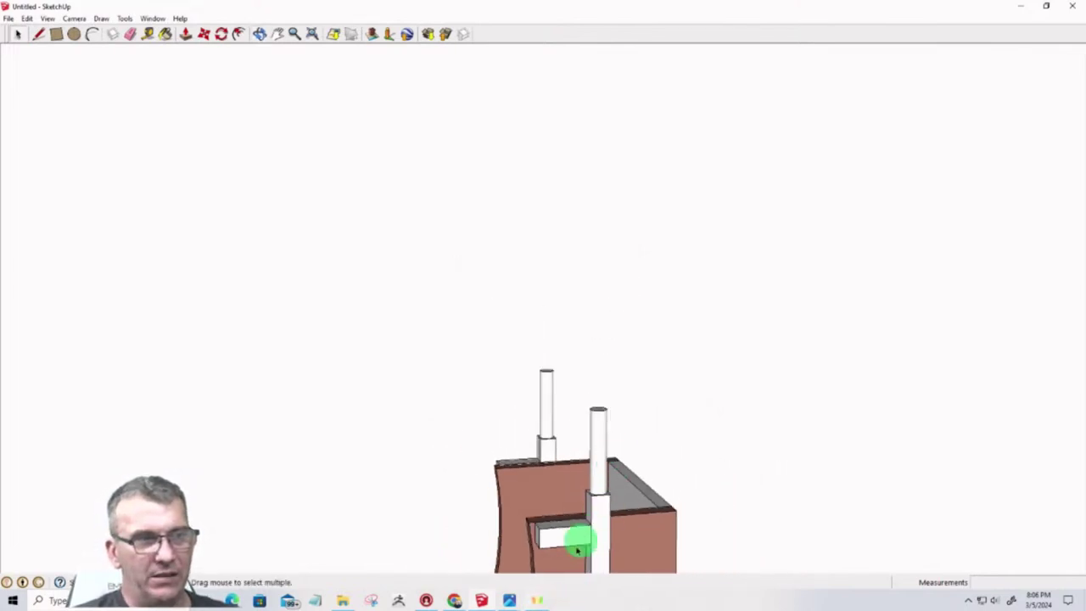
pyautogui.scroll(6, 580, 543)
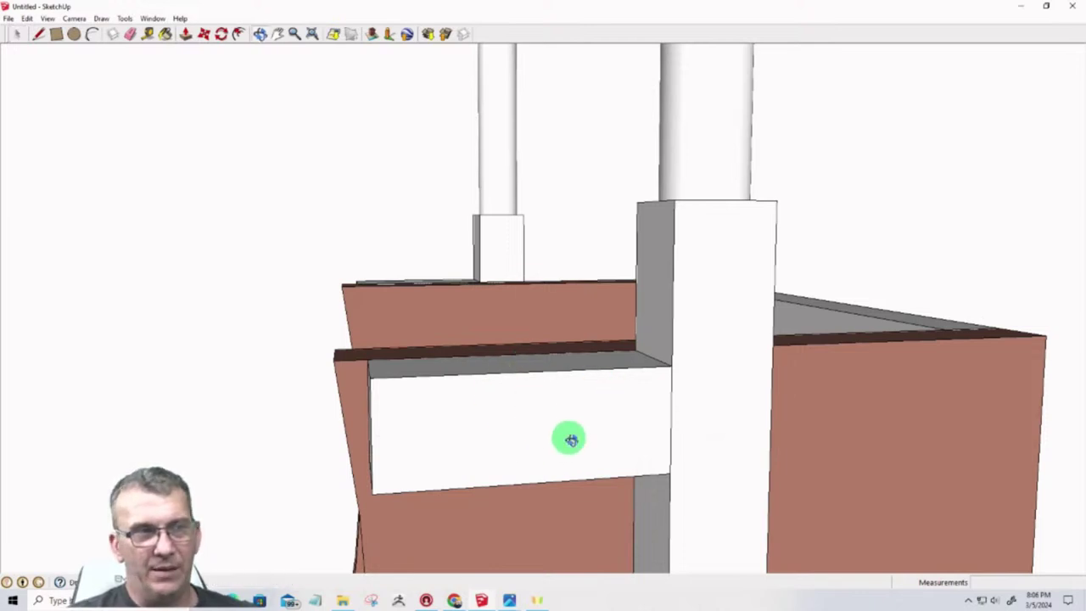
pyautogui.moveTo(570, 439); pyautogui.dragTo(472, 455, button='middle')
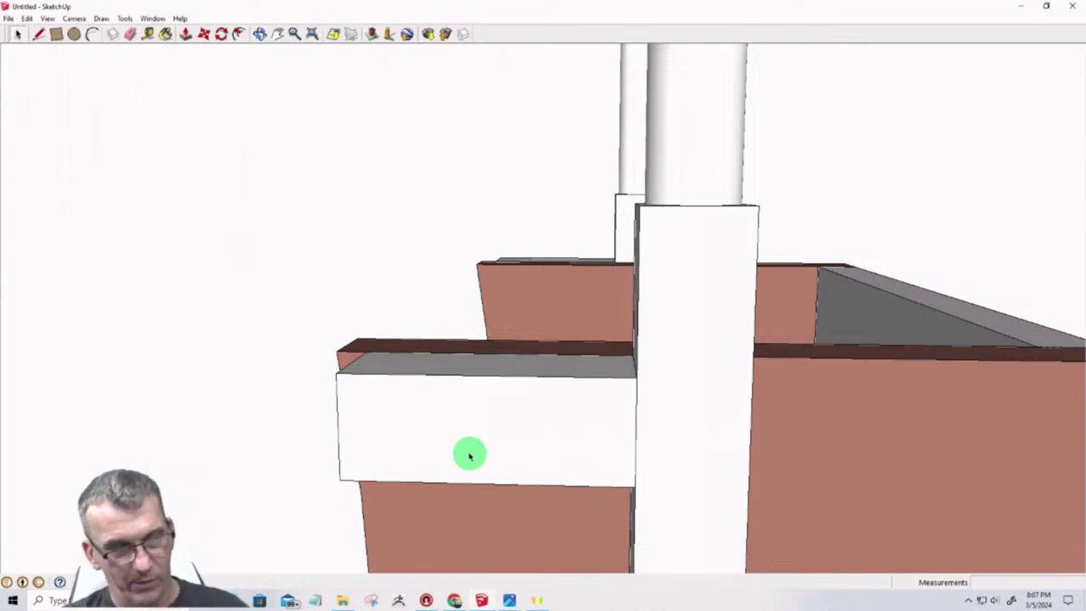
# Inside the post group, delete the crossbeam's front, inner top and left end faces
pyautogui.click(556, 432)
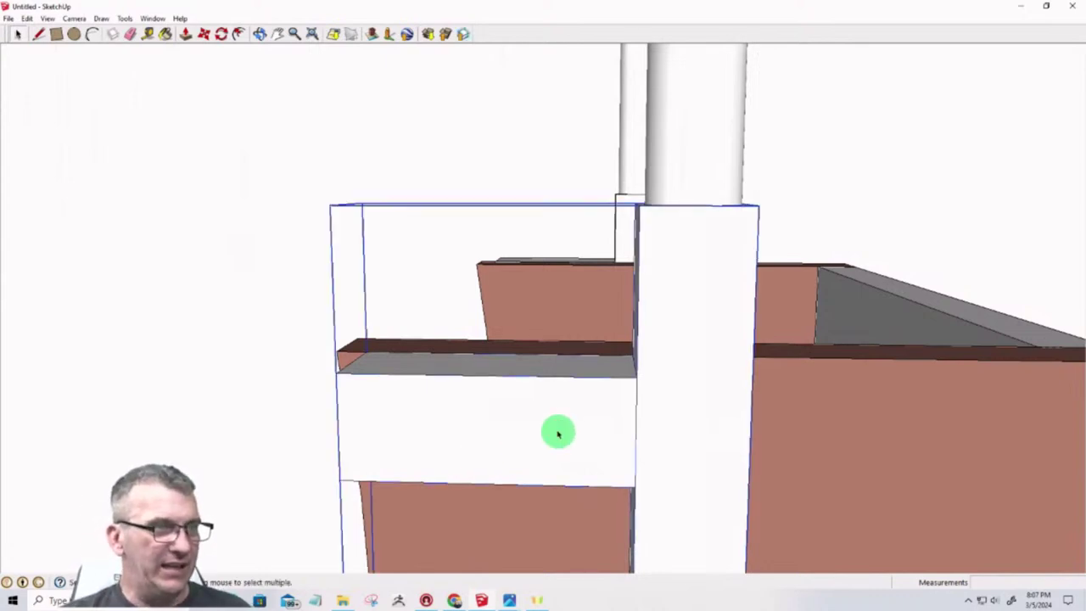
pyautogui.doubleClick(558, 432)
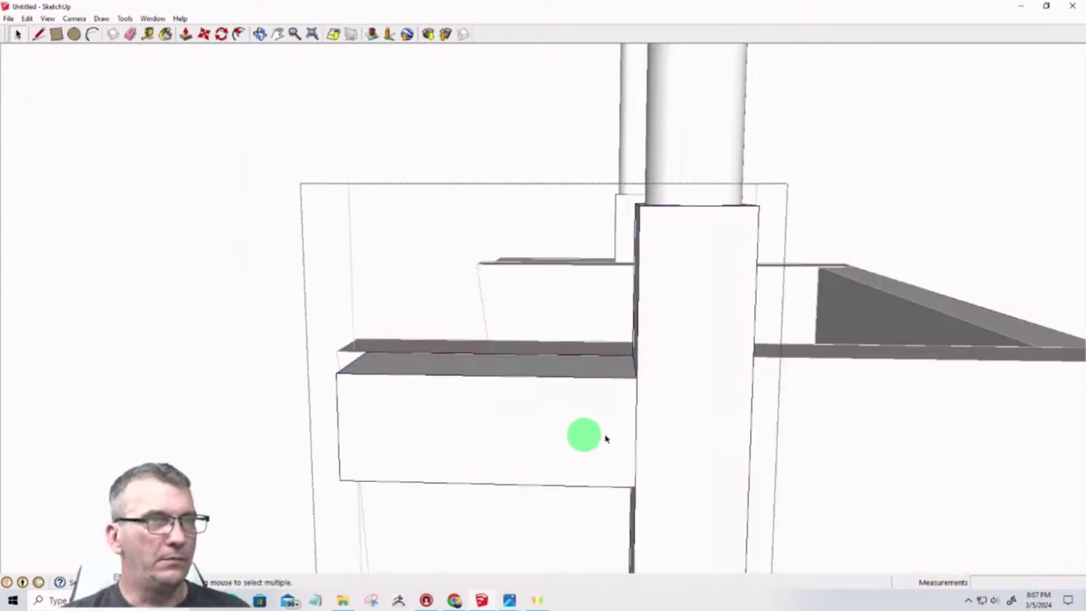
pyautogui.click(497, 459)
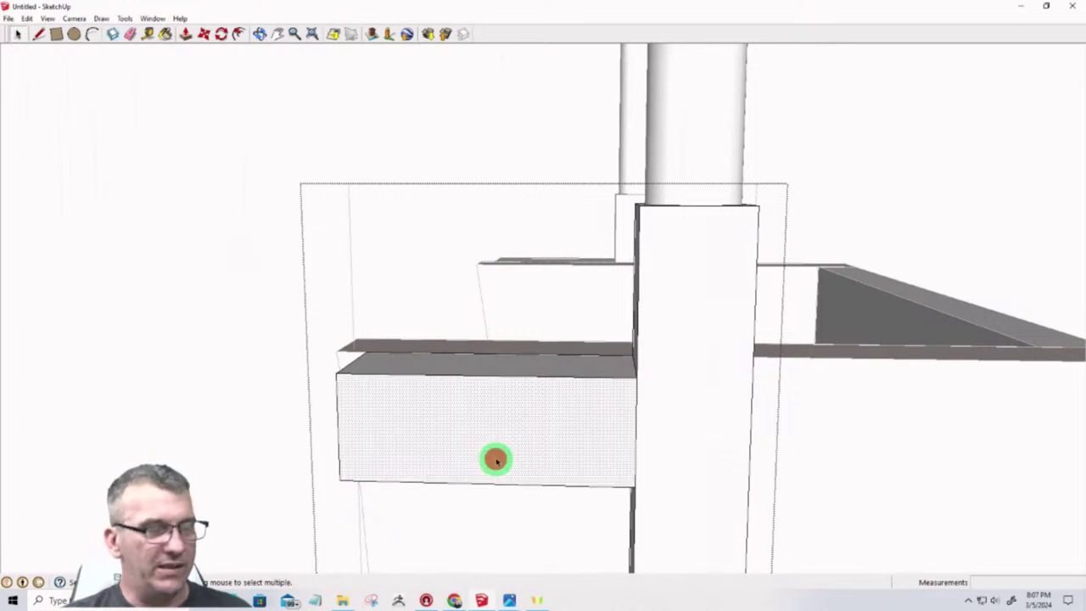
pyautogui.press('Delete')
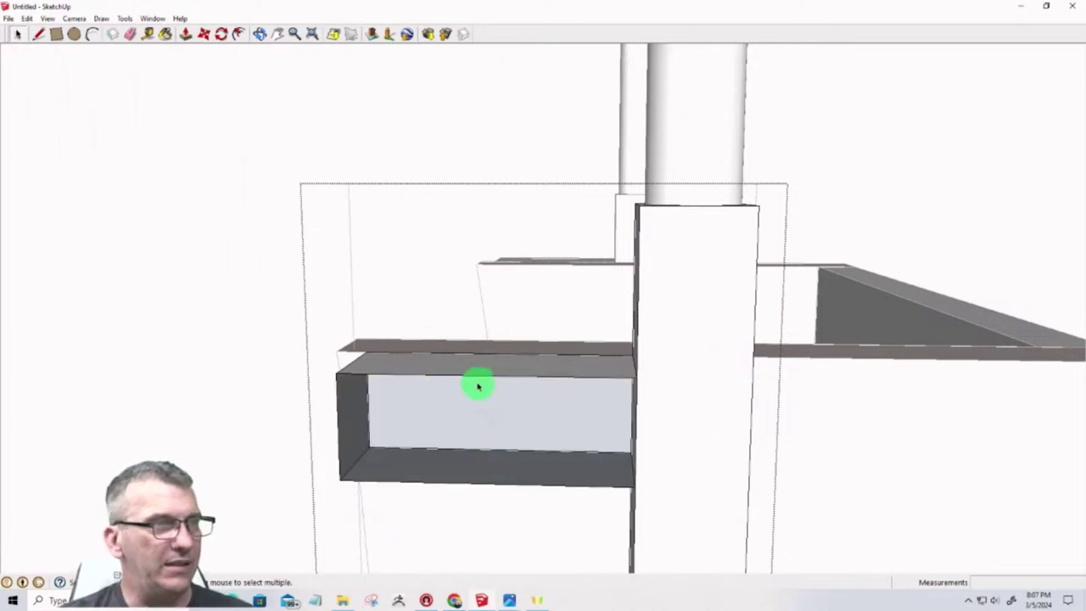
pyautogui.click(481, 382)
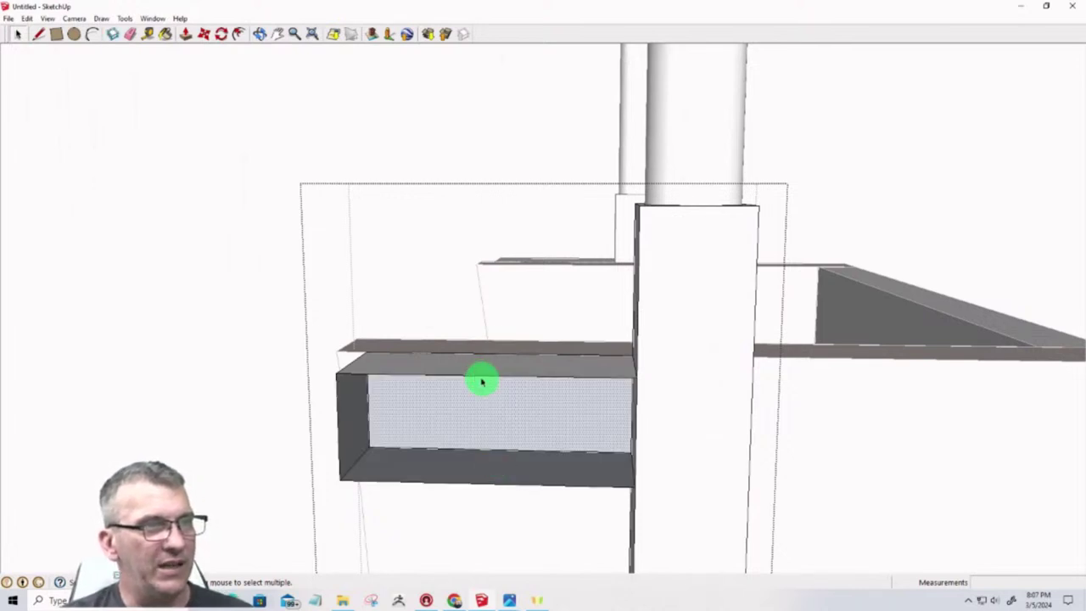
pyautogui.click(350, 376)
pyautogui.press('Delete')
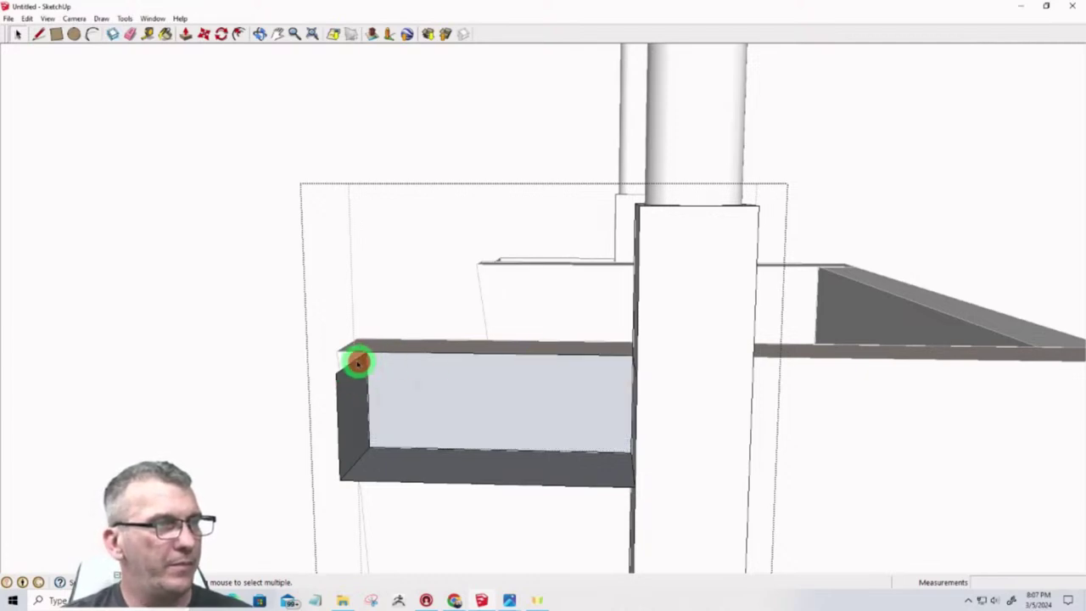
pyautogui.click(354, 365)
pyautogui.press('Delete')
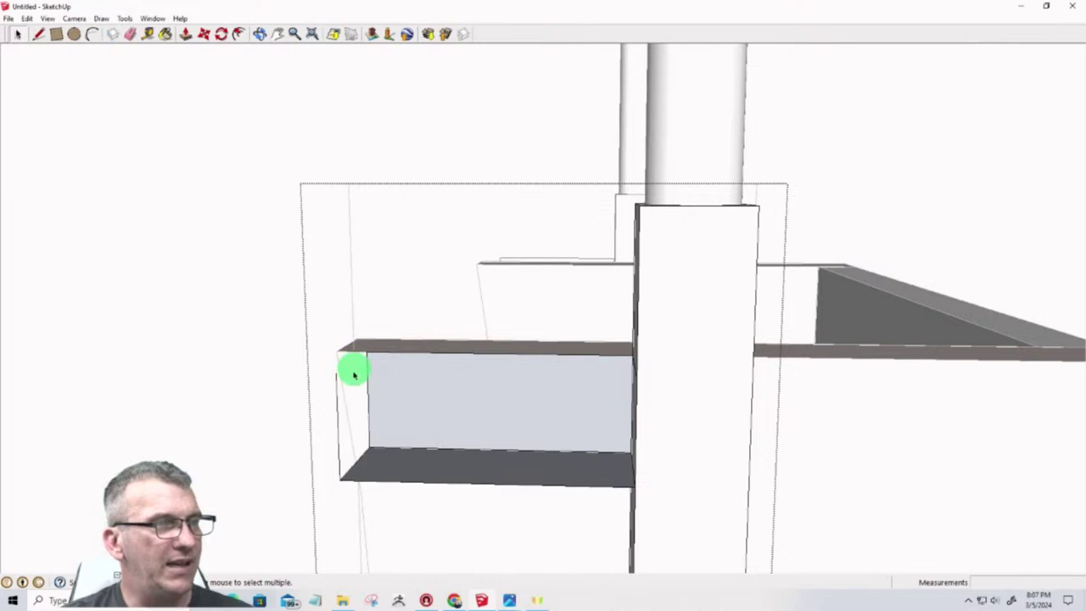
# Delete the beam's bottom face, back face and the leftover horizontal edge
pyautogui.click(338, 420)
pyautogui.click(351, 482)
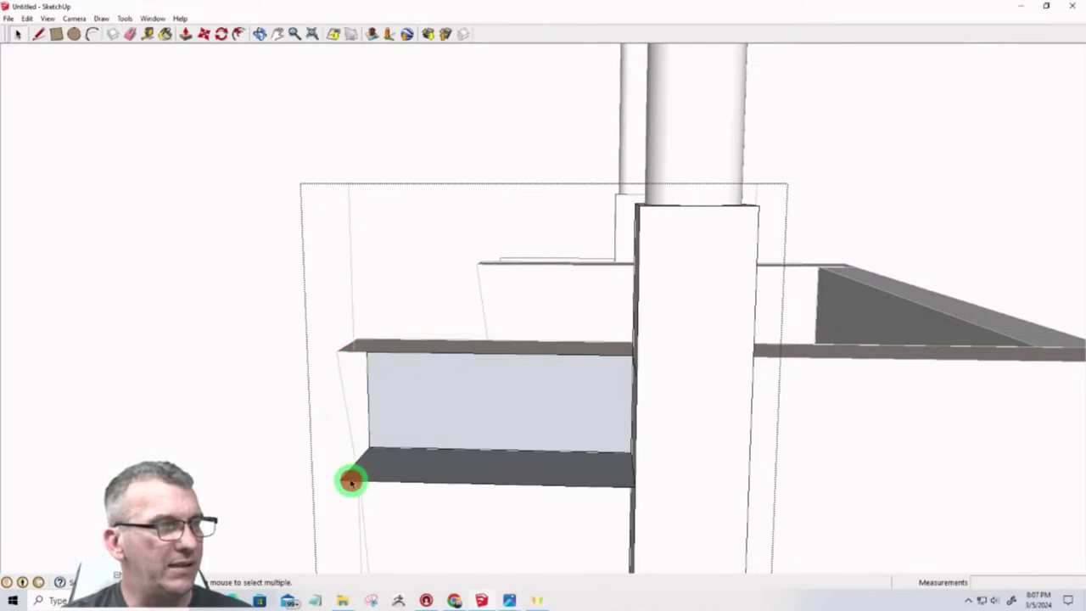
pyautogui.press('Delete')
pyautogui.click(348, 474)
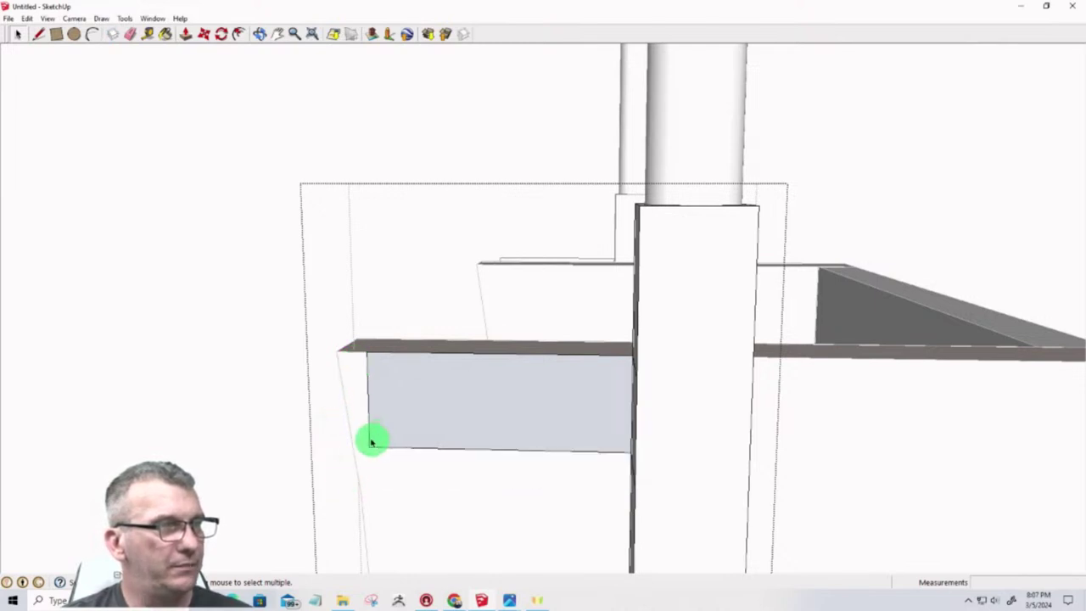
pyautogui.click(370, 438)
pyautogui.press('Delete')
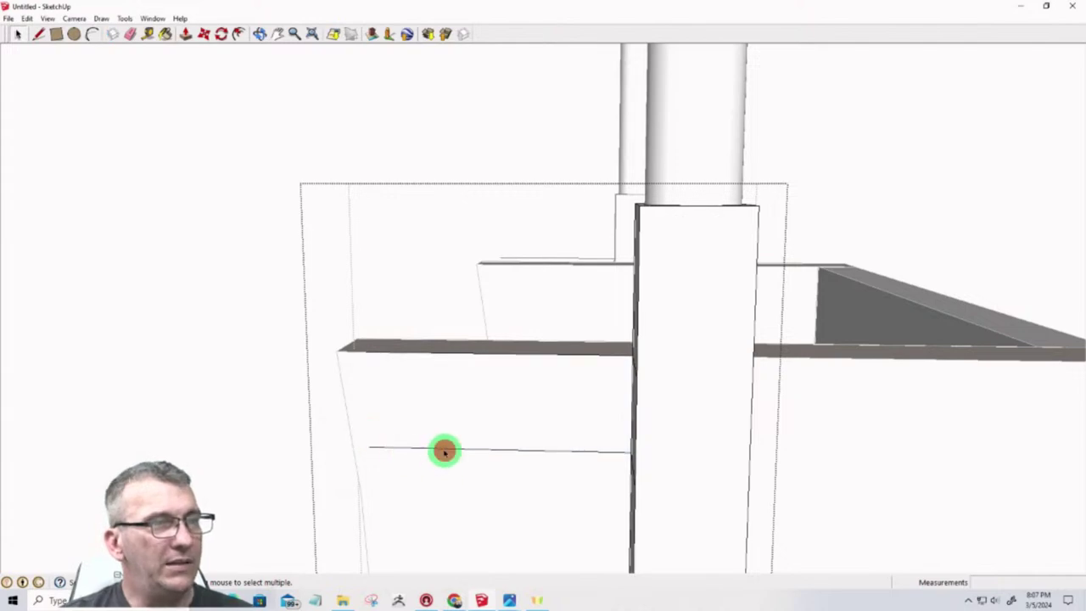
pyautogui.click(445, 451)
pyautogui.press('Delete')
pyautogui.moveTo(447, 451); pyautogui.dragTo(614, 401, button='middle')
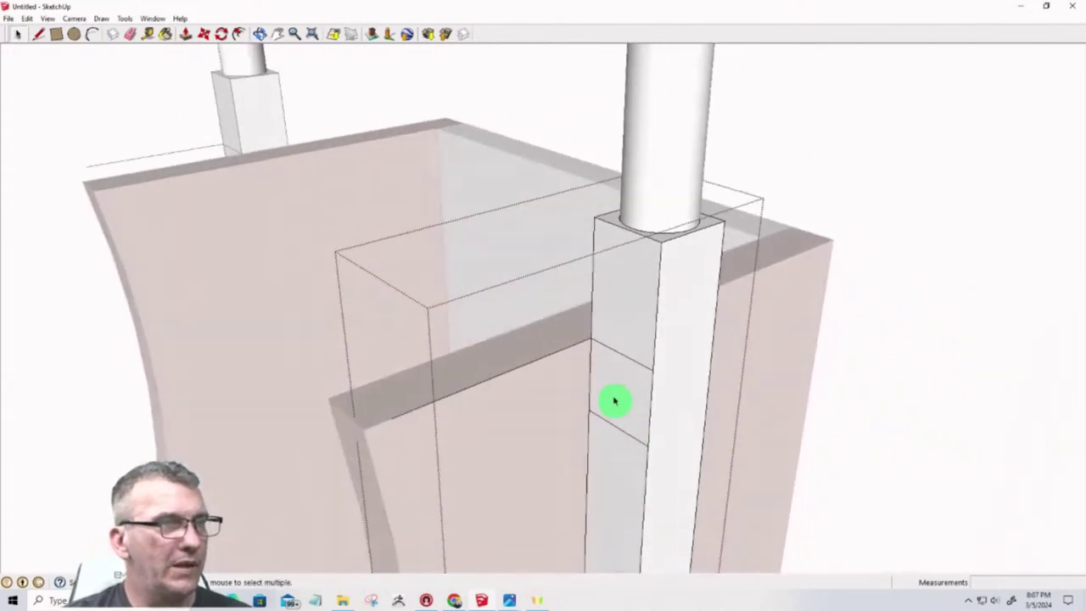
# Delete the remaining stray edges on the post and wall top, then close the group
pyautogui.press('Delete')
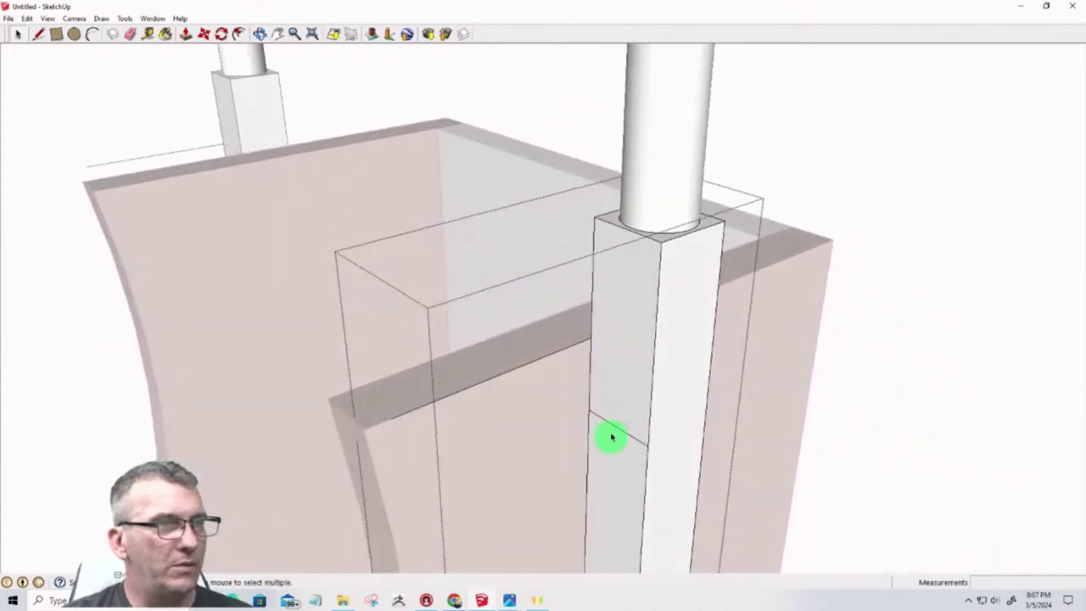
pyautogui.press('Delete')
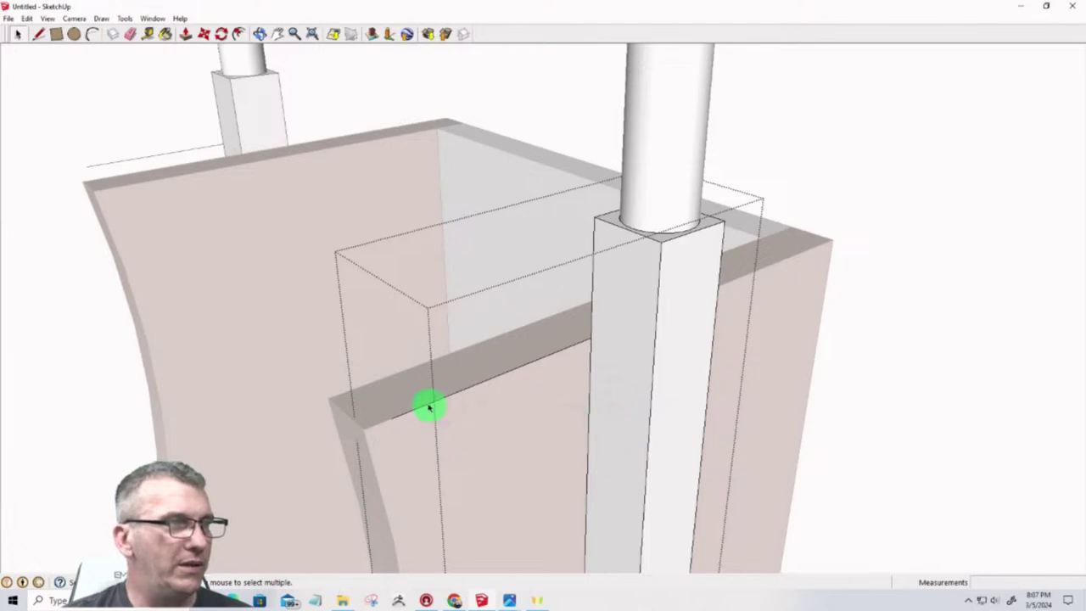
pyautogui.click(428, 406)
pyautogui.press('Delete')
pyautogui.moveTo(467, 441); pyautogui.dragTo(584, 359, button='middle')
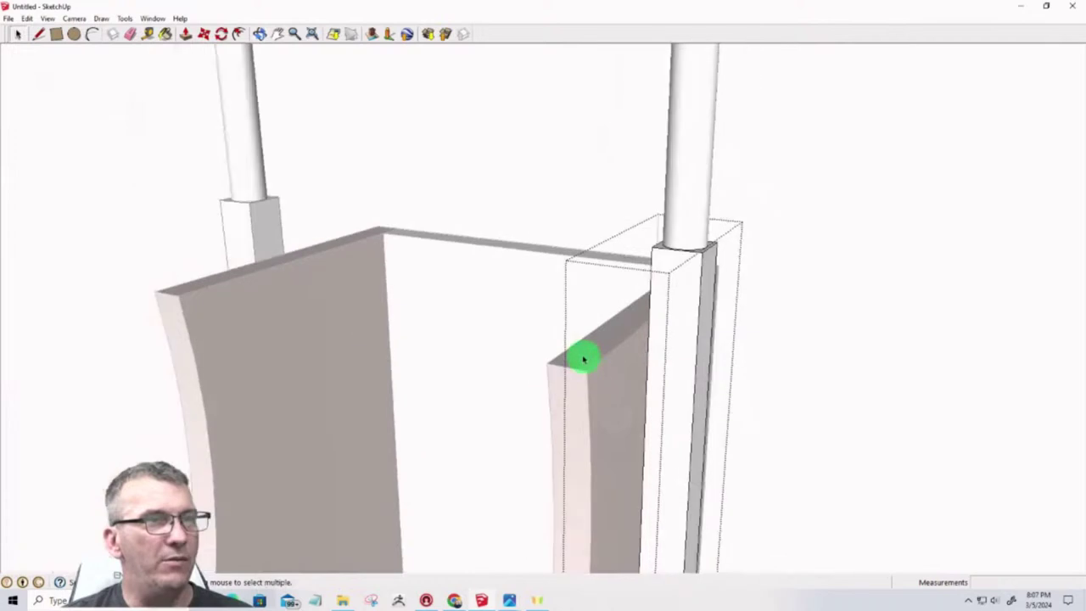
pyautogui.click(834, 300)
# Orbit and zoom around the stand to inspect both posts and side panels from several angles
pyautogui.moveTo(470, 422); pyautogui.dragTo(143, 445, button='middle')
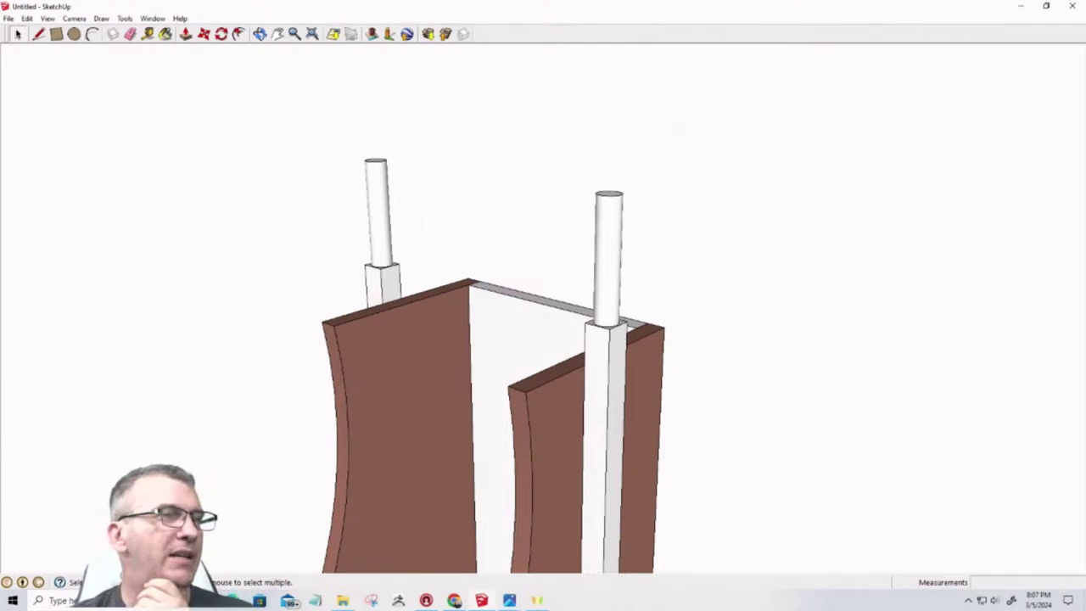
pyautogui.scroll(3, 404, 353)
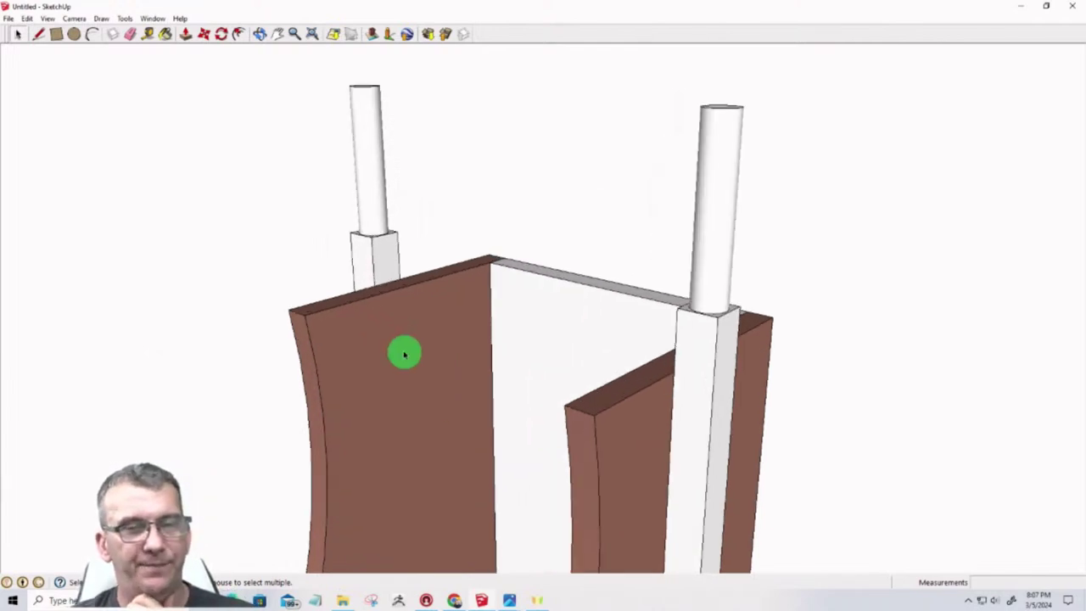
pyautogui.scroll(1, 383, 400)
pyautogui.scroll(-2, 381, 413)
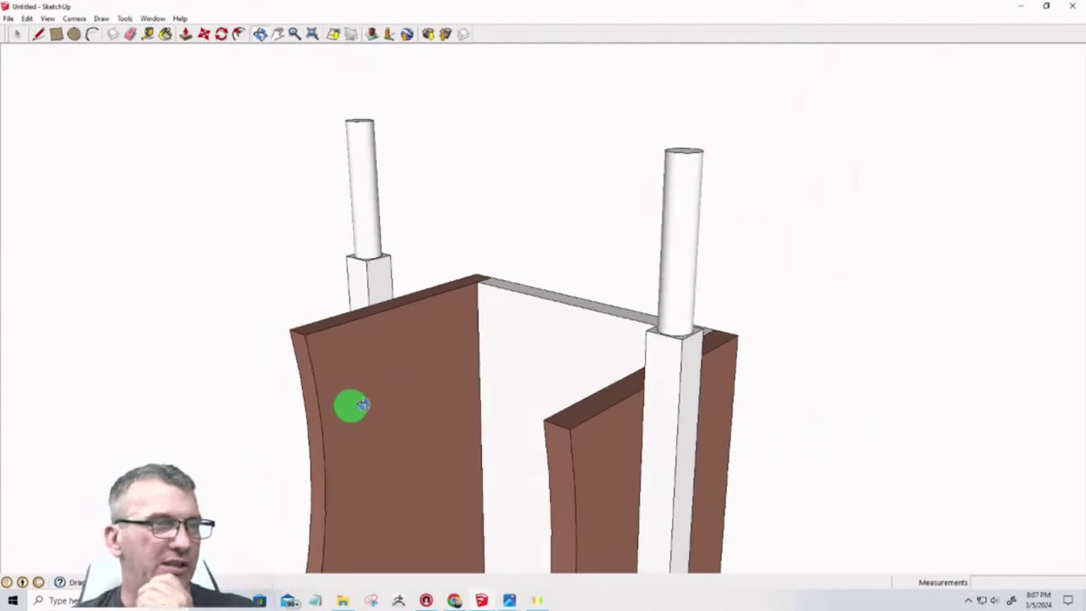
pyautogui.moveTo(351, 405); pyautogui.dragTo(572, 540, button='middle')
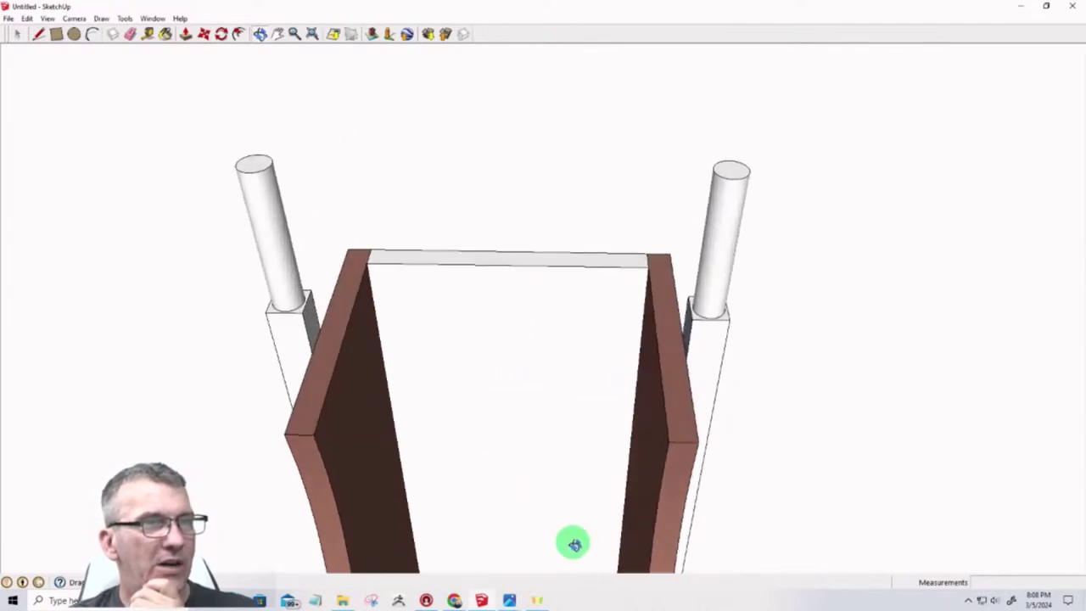
pyautogui.scroll(5, 713, 398)
pyautogui.moveTo(732, 383)
pyautogui.mouseDown(button='middle')
pyautogui.moveTo(674, 398)
pyautogui.moveTo(664, 509)
pyautogui.moveTo(568, 412)
pyautogui.moveTo(257, 331)
pyautogui.moveTo(2, 291)
pyautogui.mouseUp(button='middle')
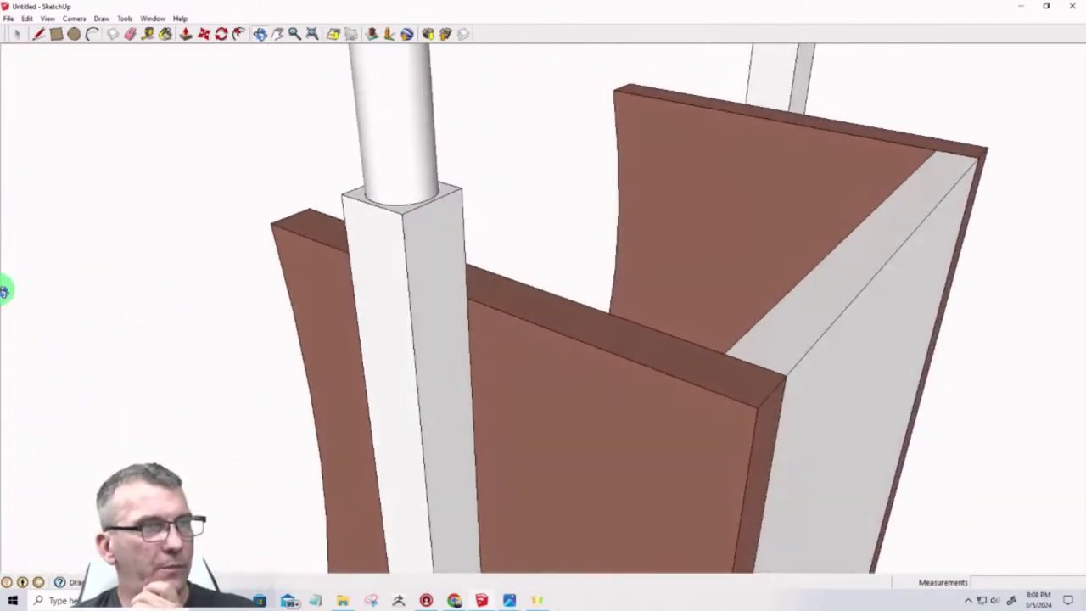
pyautogui.moveTo(310, 328)
pyautogui.mouseDown(button='middle')
pyautogui.moveTo(557, 280)
pyautogui.moveTo(334, 369)
pyautogui.moveTo(521, 303)
pyautogui.moveTo(812, 258)
pyautogui.moveTo(1078, 238)
pyautogui.mouseUp(button='middle')
pyautogui.moveTo(776, 315)
pyautogui.mouseDown(button='middle')
pyautogui.moveTo(660, 310)
pyautogui.moveTo(627, 324)
pyautogui.mouseUp(button='middle')
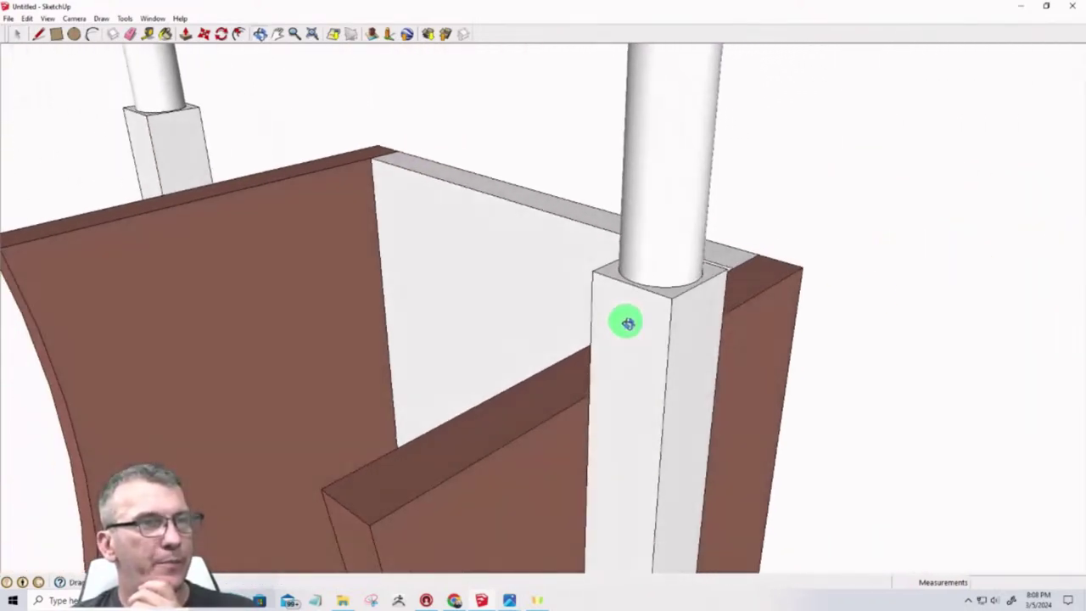
pyautogui.scroll(-5, 628, 325)
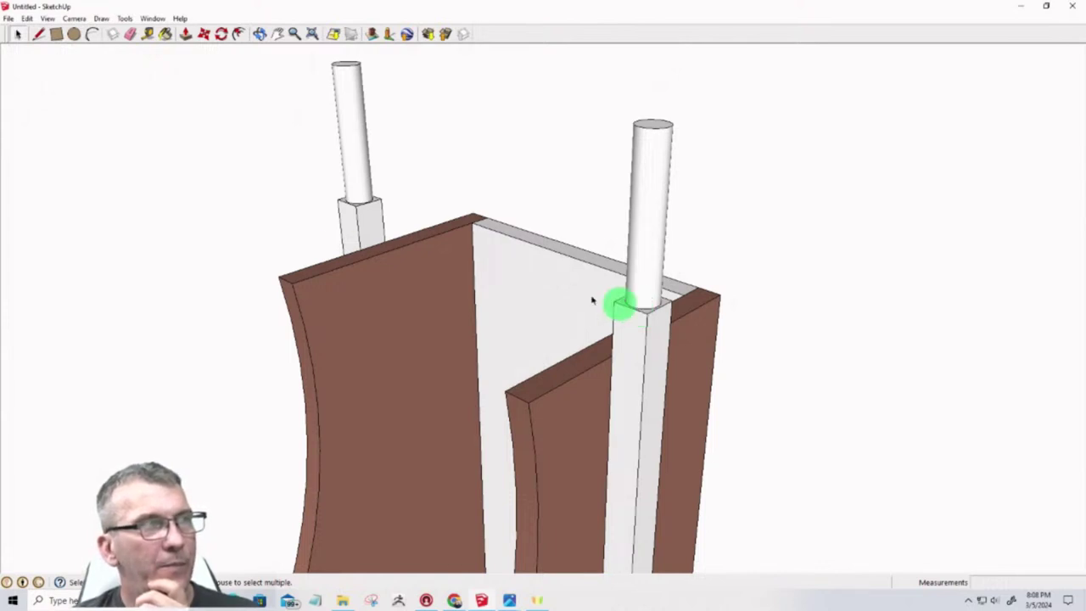
pyautogui.click(55, 35)
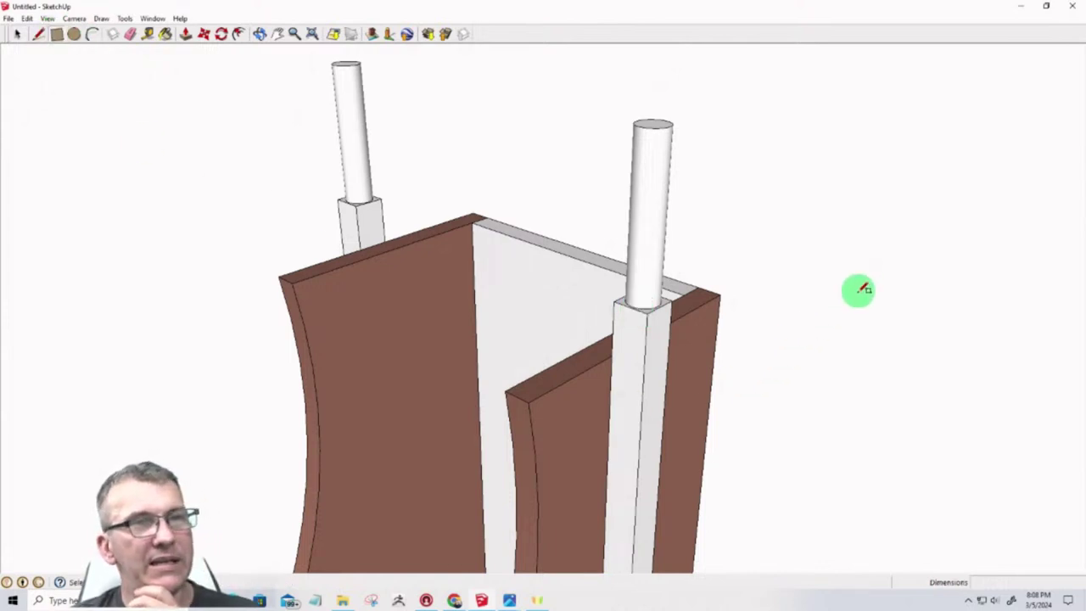
pyautogui.scroll(-4, 772, 340)
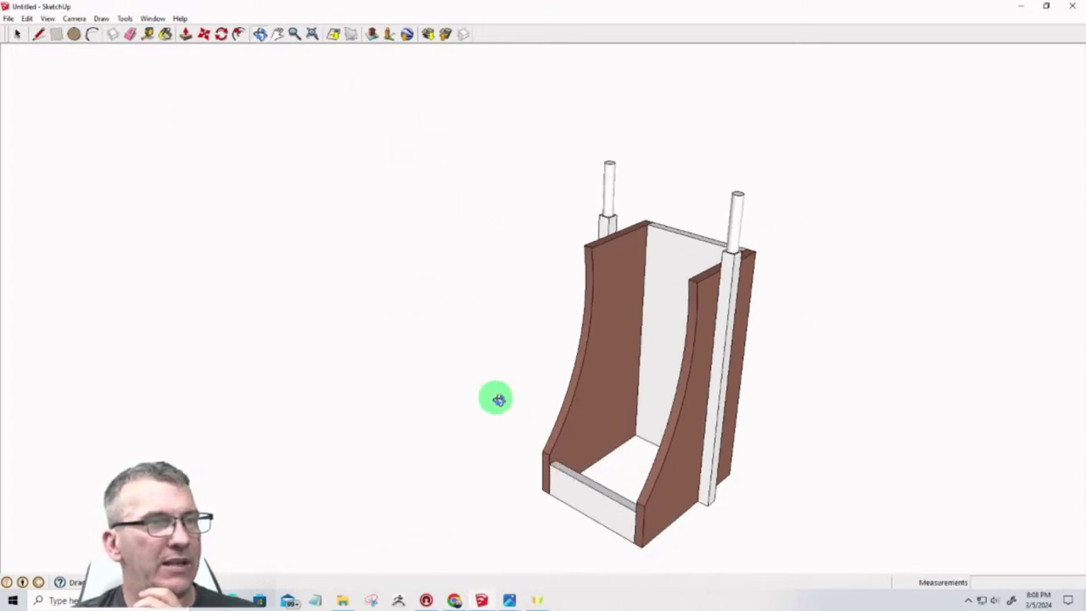
pyautogui.moveTo(495, 395); pyautogui.dragTo(725, 426, button='middle')
# Draw a rectangle beside the stand and push/pull it into a 3/4" thick box
pyautogui.scroll(5, 790, 416)
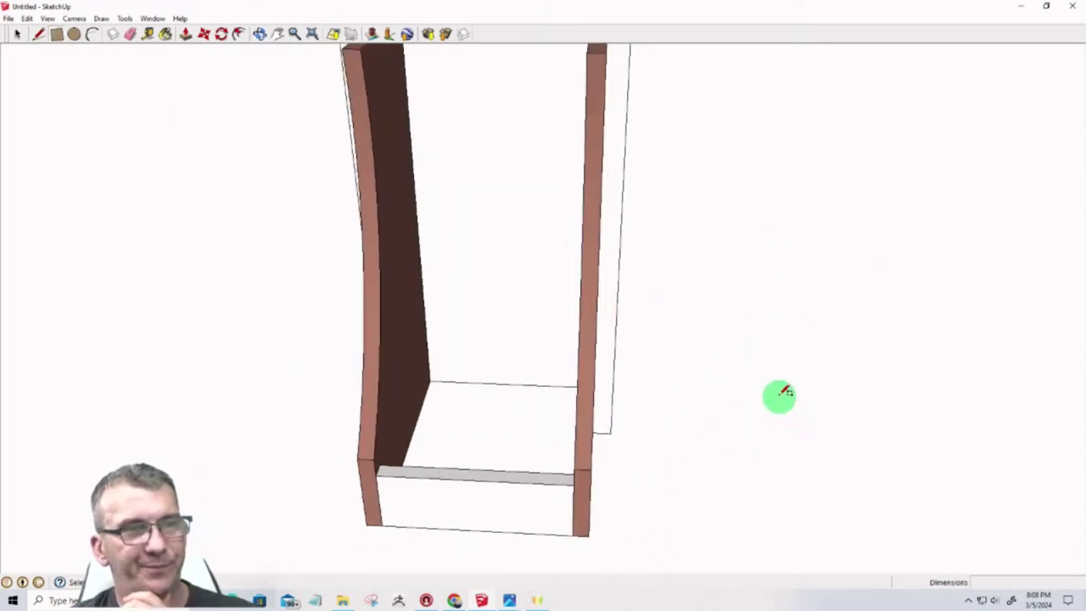
pyautogui.click(723, 349)
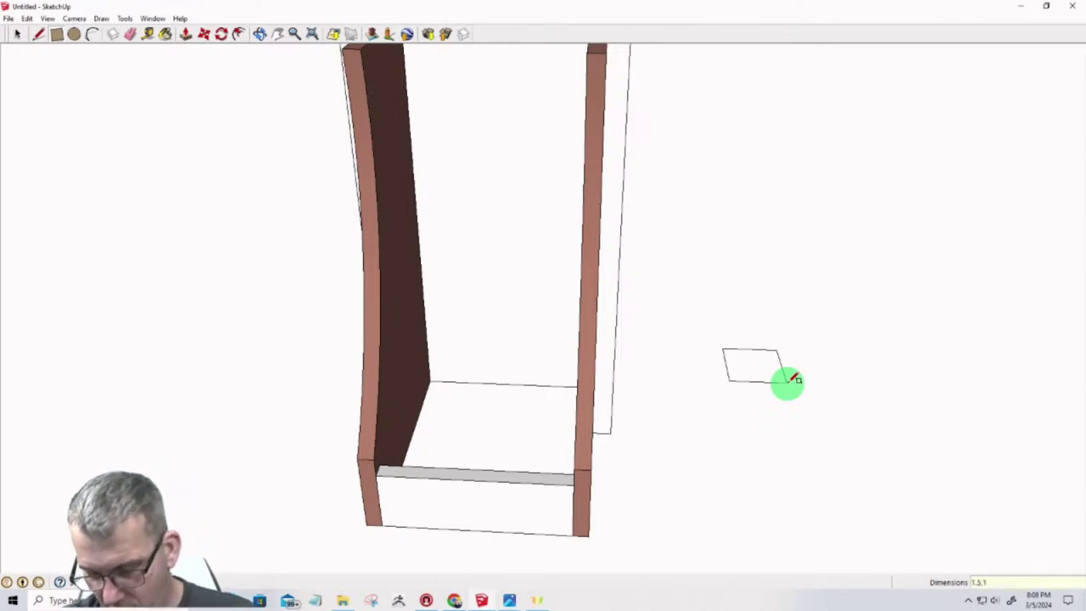
pyautogui.click(789, 380)
pyautogui.scroll(5, 708, 333)
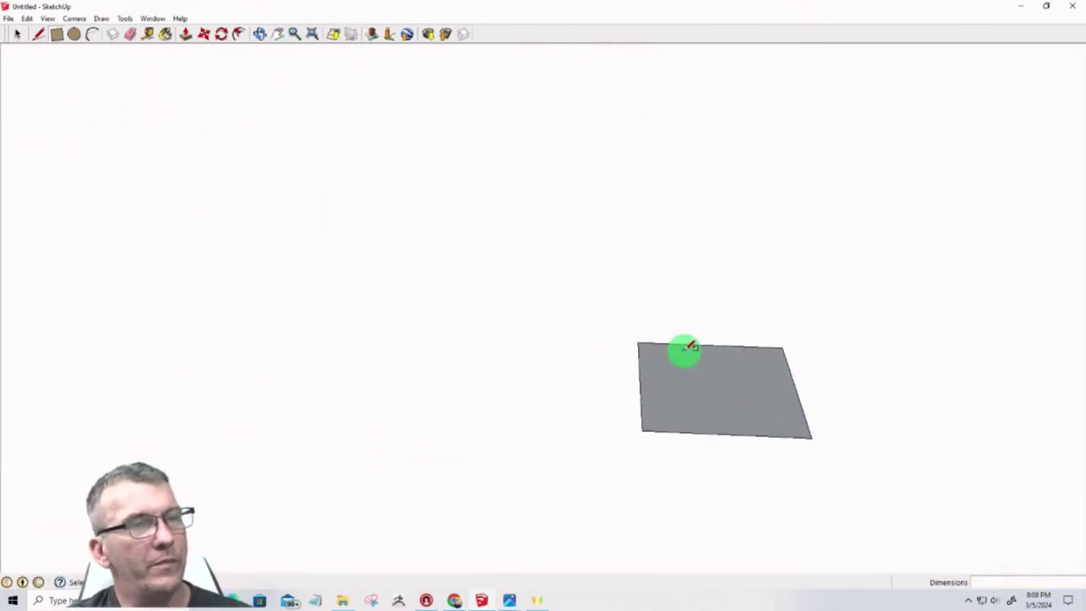
pyautogui.press('p')
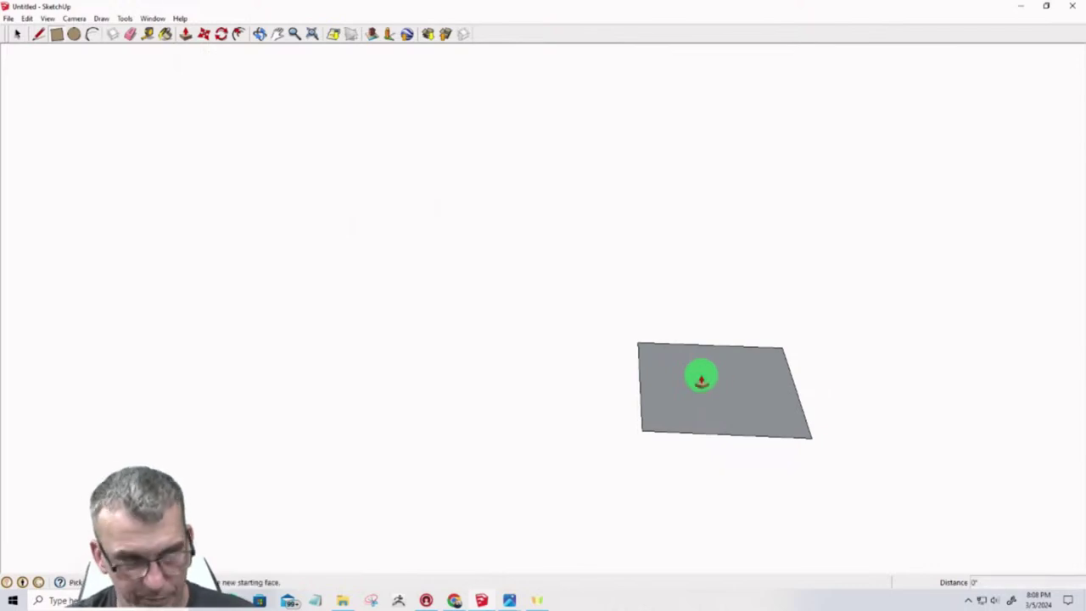
pyautogui.moveTo(725, 388); pyautogui.dragTo(719, 261)
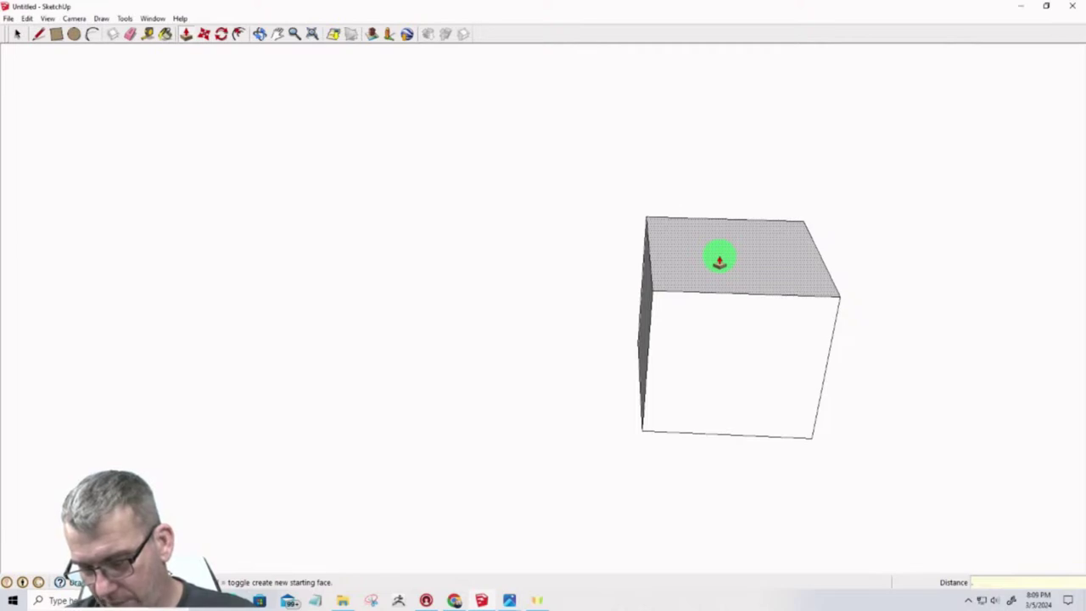
pyautogui.write('3/4"')
pyautogui.press('Return')
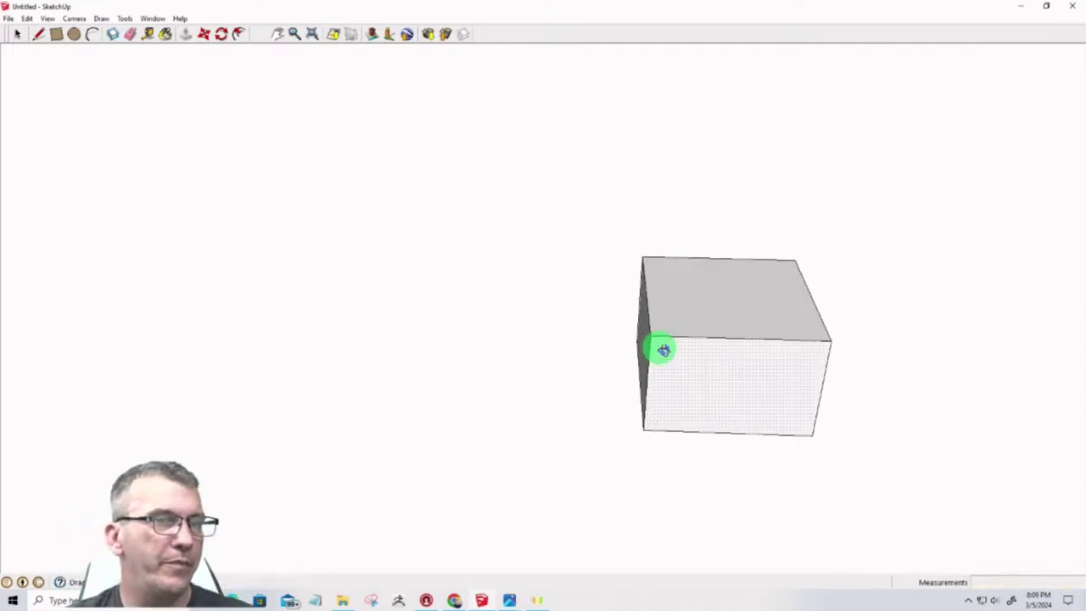
pyautogui.moveTo(662, 349); pyautogui.dragTo(645, 334, button='middle')
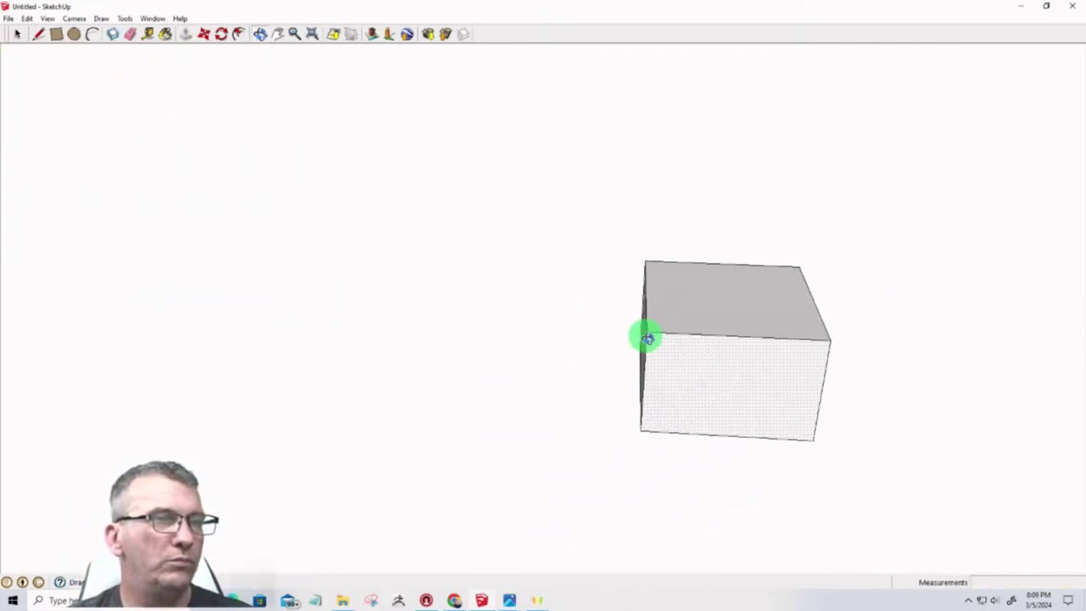
pyautogui.scroll(-8, 667, 342)
pyautogui.scroll(-5, 668, 340)
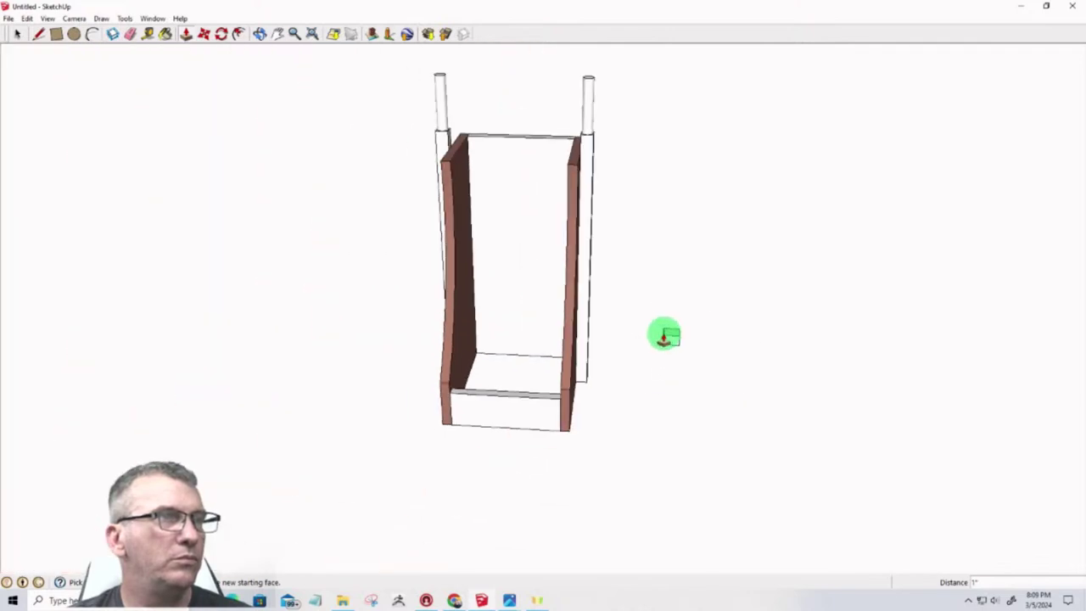
# Measure the post's top with the Tape Measure and adjust the block's height
pyautogui.scroll(5, 584, 148)
pyautogui.moveTo(584, 147); pyautogui.dragTo(880, 169, button='middle')
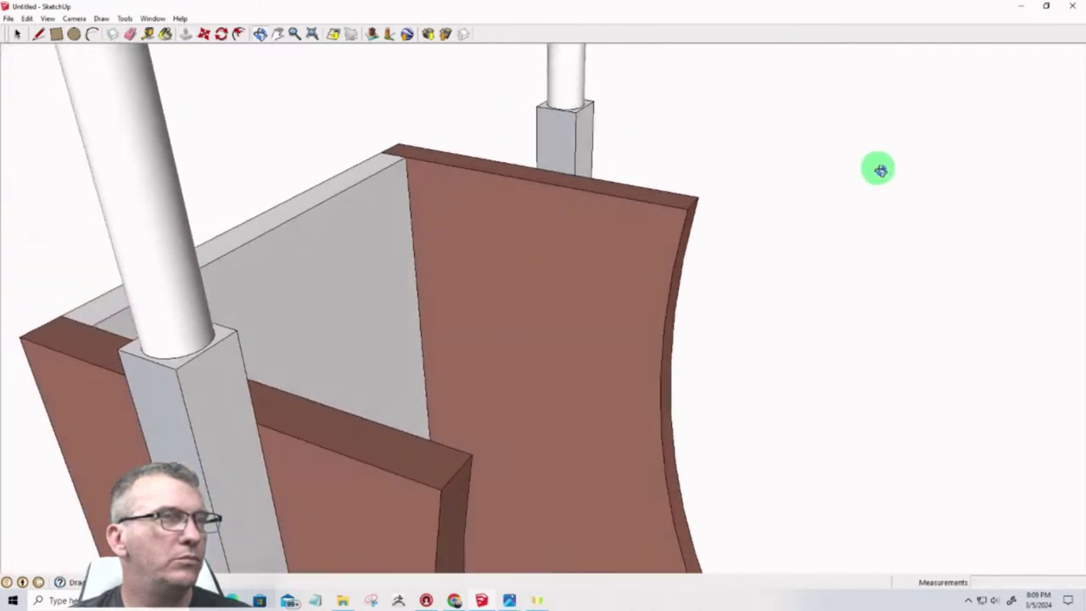
pyautogui.click(148, 33)
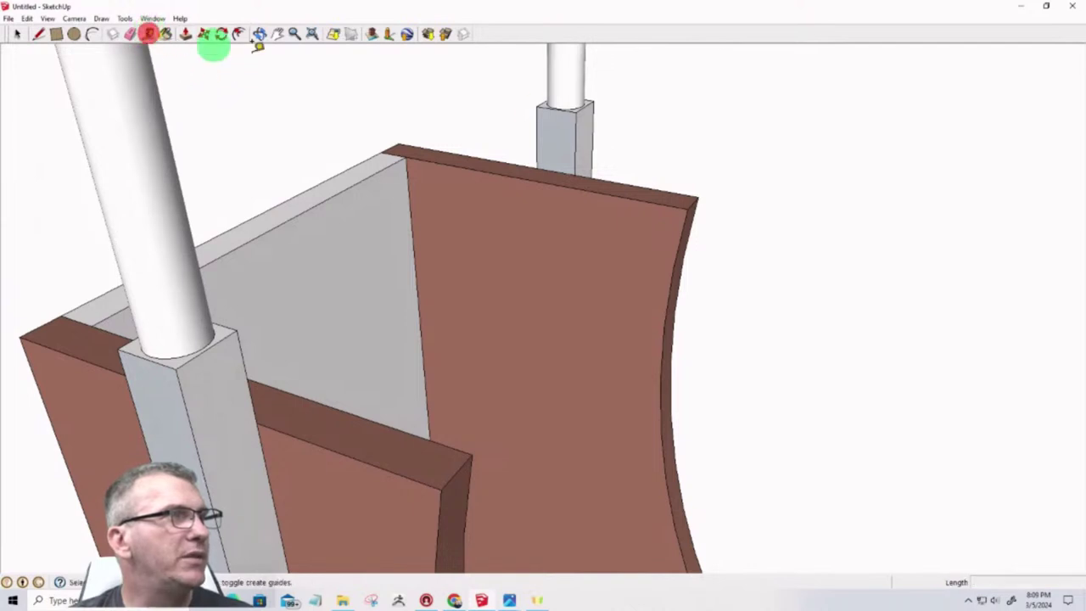
pyautogui.click(579, 110)
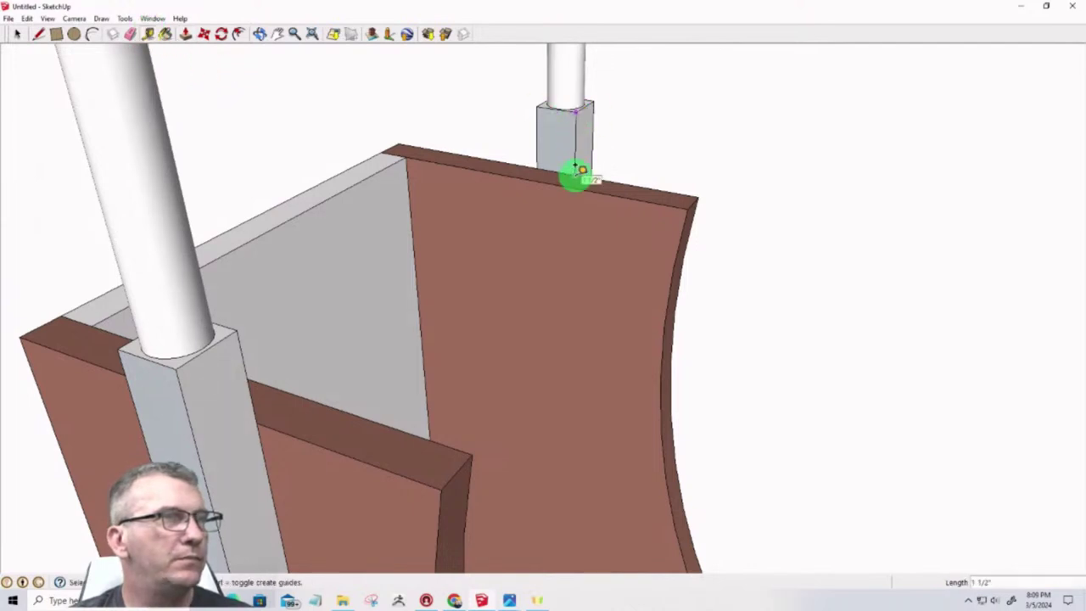
pyautogui.click(16, 34)
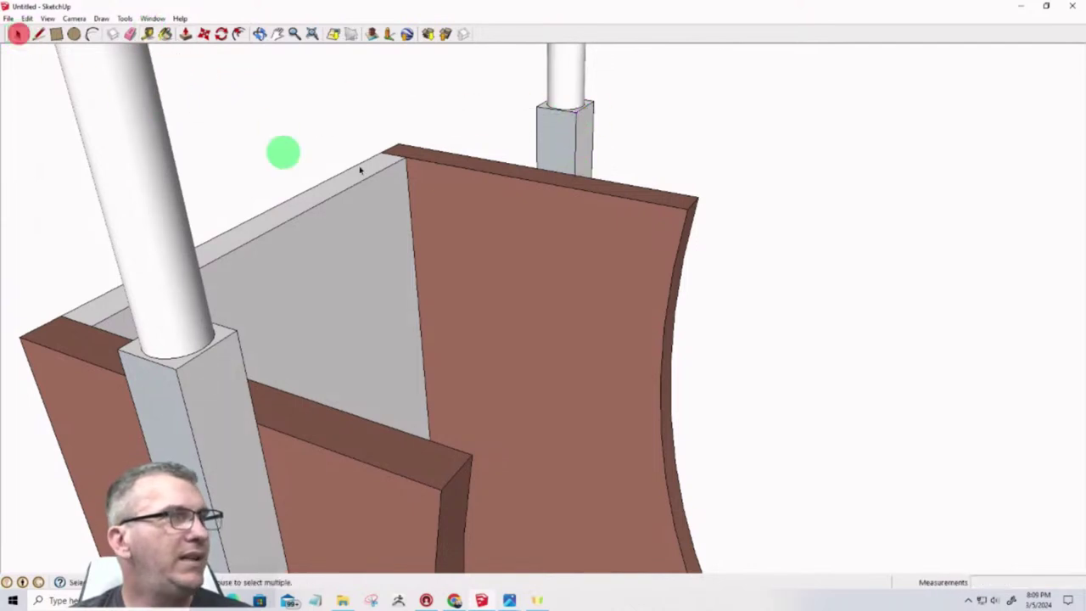
pyautogui.moveTo(645, 178); pyautogui.dragTo(243, 245, button='middle')
pyautogui.scroll(5, 662, 475)
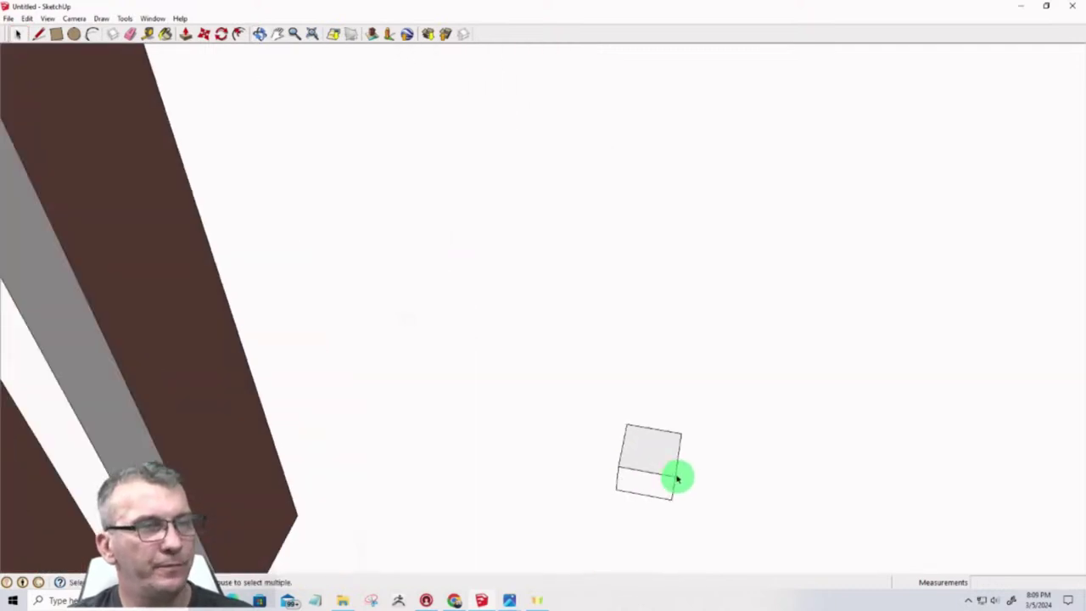
pyautogui.moveTo(669, 469); pyautogui.dragTo(650, 438)
pyautogui.moveTo(628, 521); pyautogui.dragTo(708, 574, button='middle')
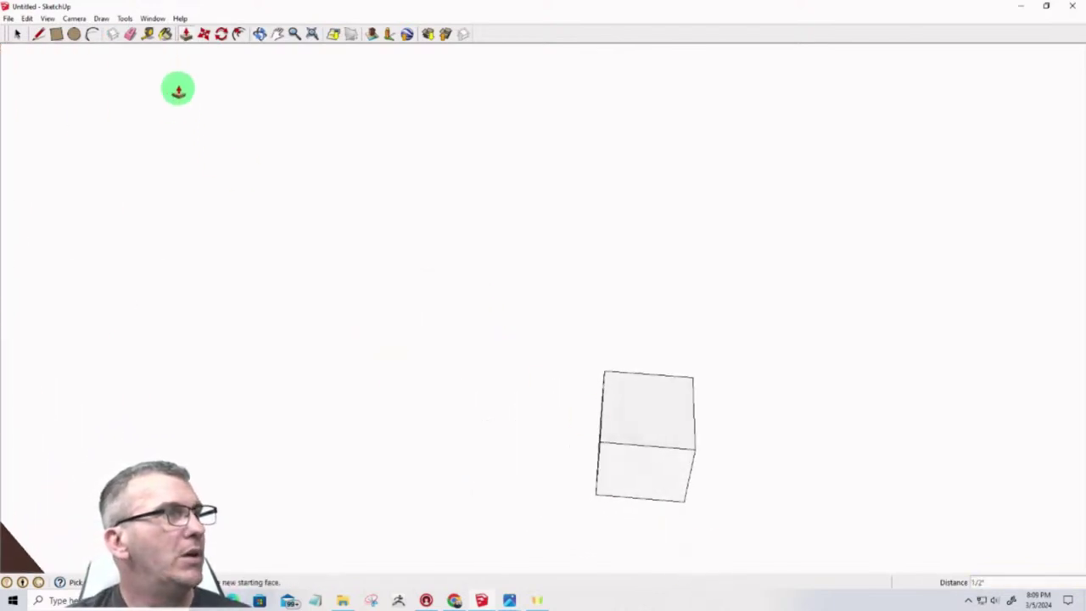
pyautogui.click(238, 34)
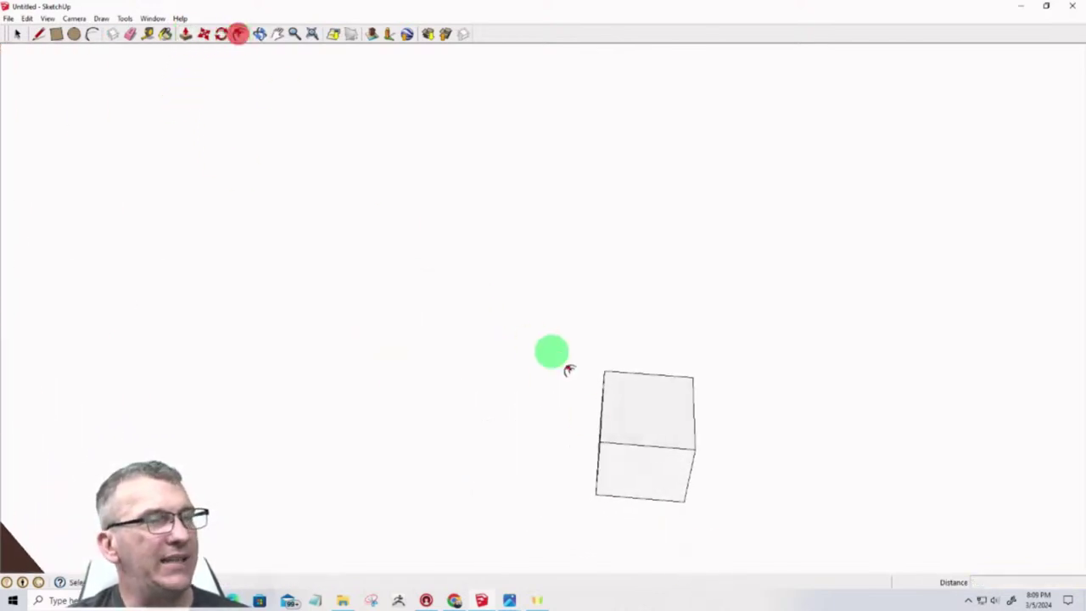
# Offset the block's top face inward by 1/4" and start a centre guide line
pyautogui.press('f')
pyautogui.click(697, 415)
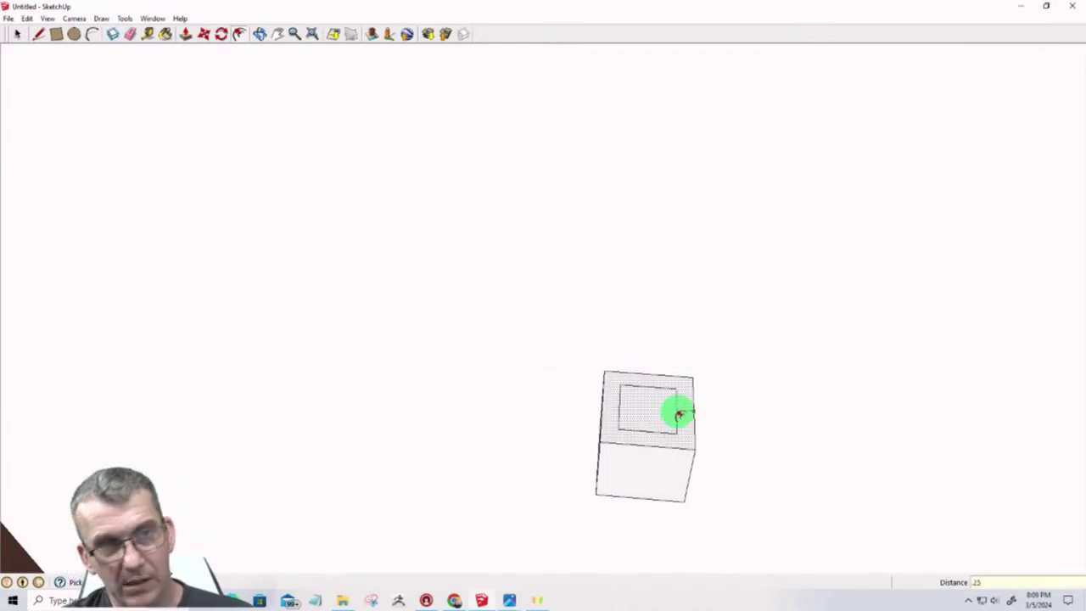
pyautogui.click(680, 414)
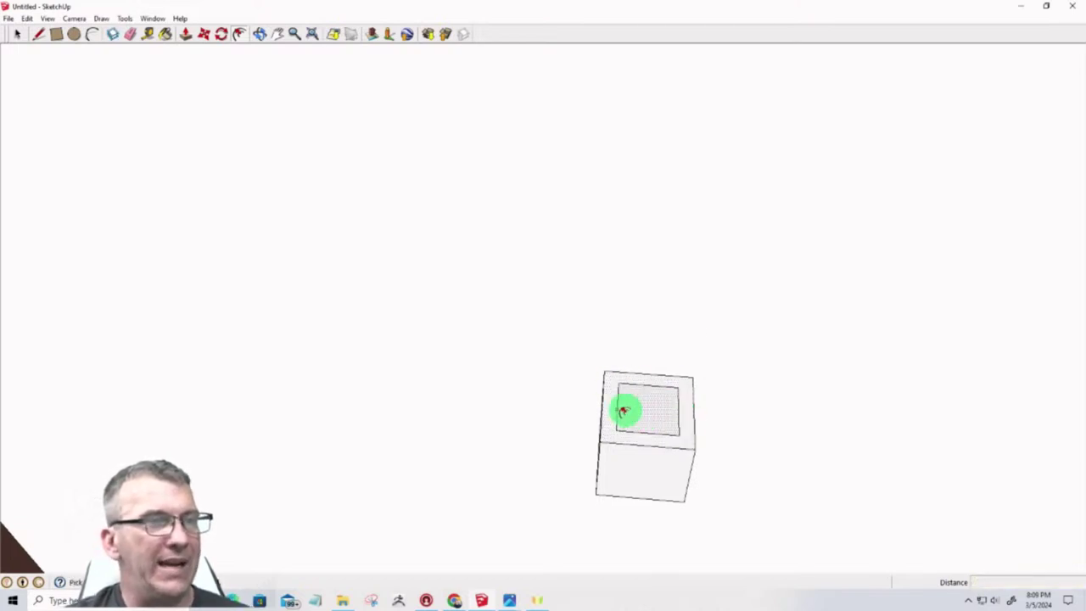
pyautogui.click(148, 33)
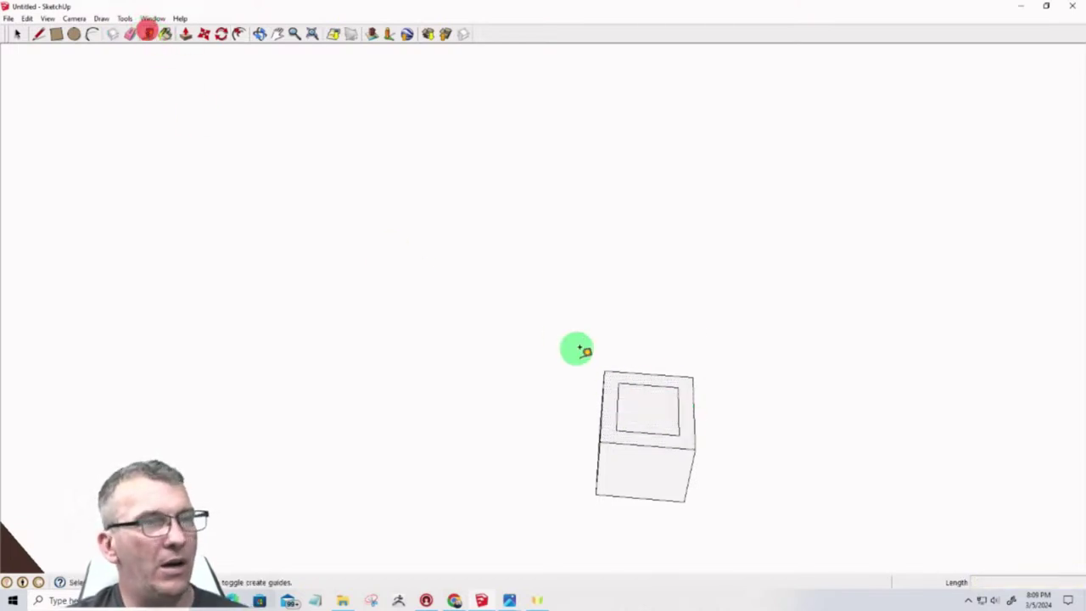
pyautogui.click(617, 408)
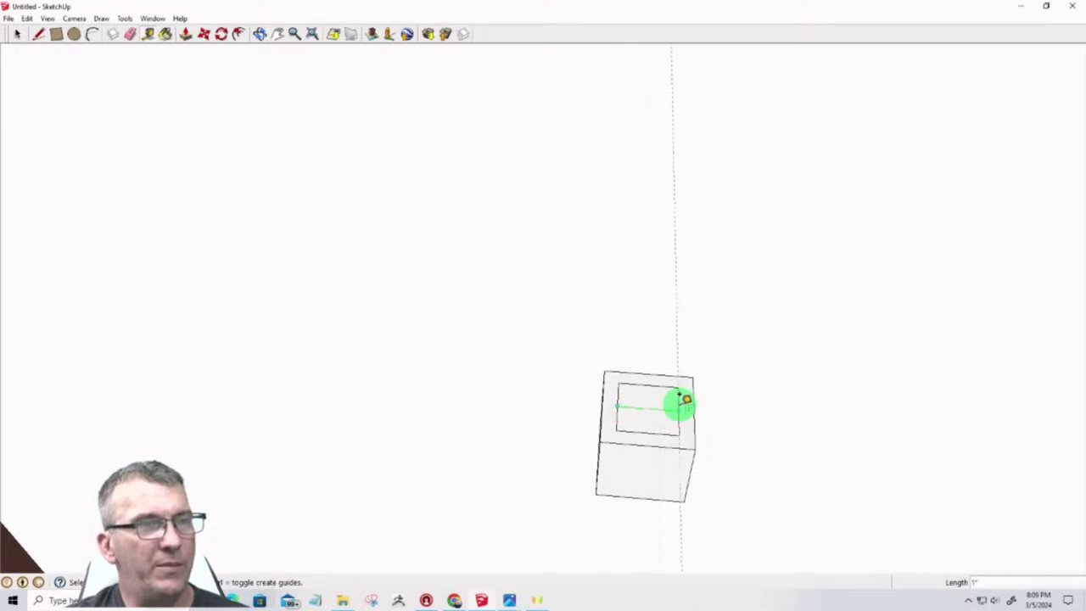
pyautogui.scroll(3, 677, 399)
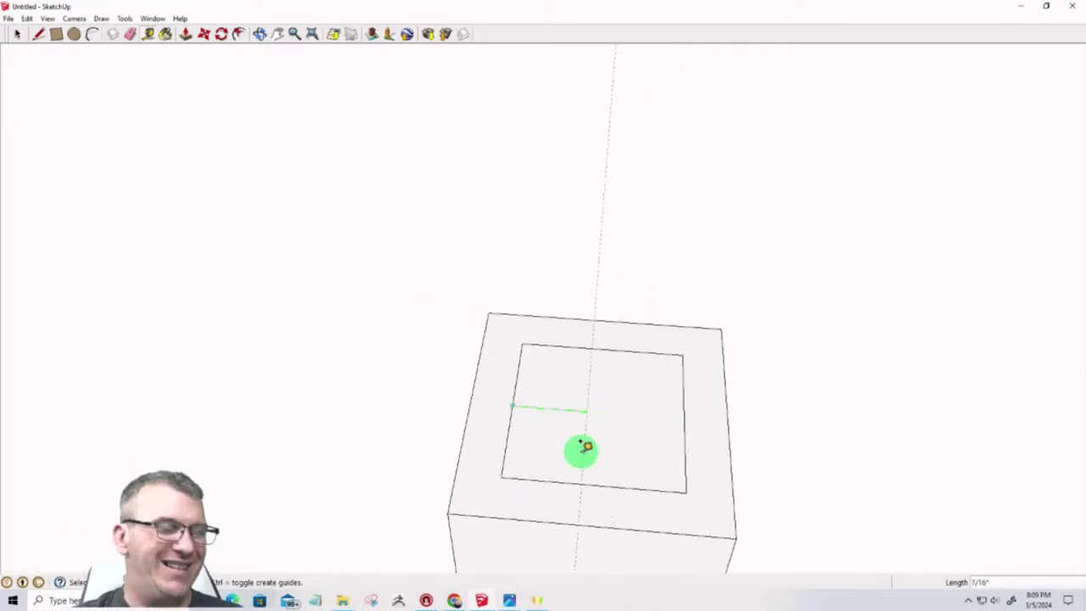
pyautogui.moveTo(577, 517); pyautogui.dragTo(556, 409, button='middle')
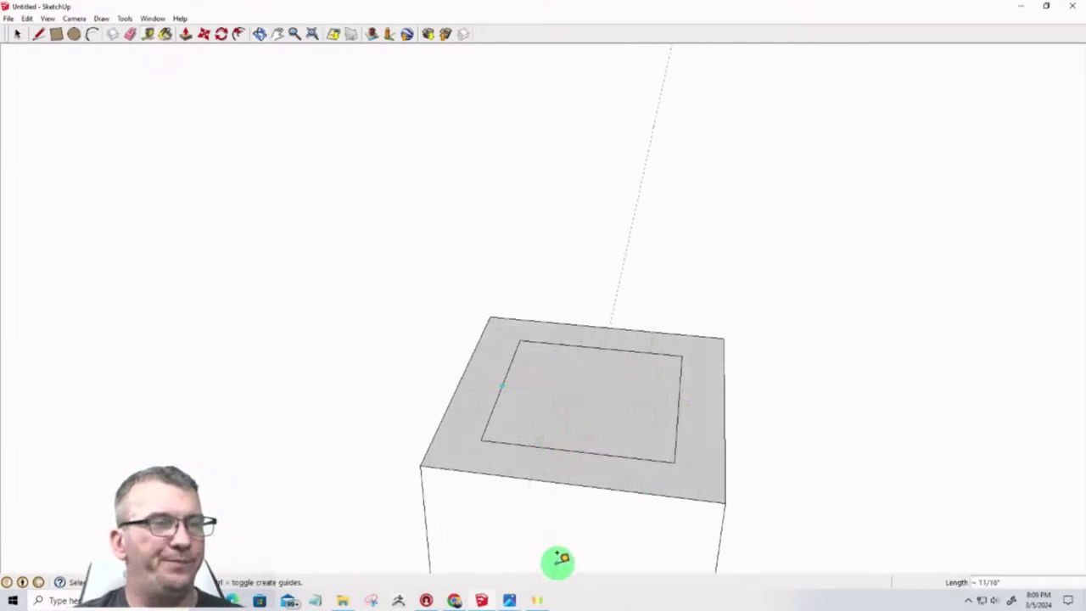
pyautogui.scroll(-2, 544, 467)
pyautogui.moveTo(550, 472); pyautogui.dragTo(439, 327, button='middle')
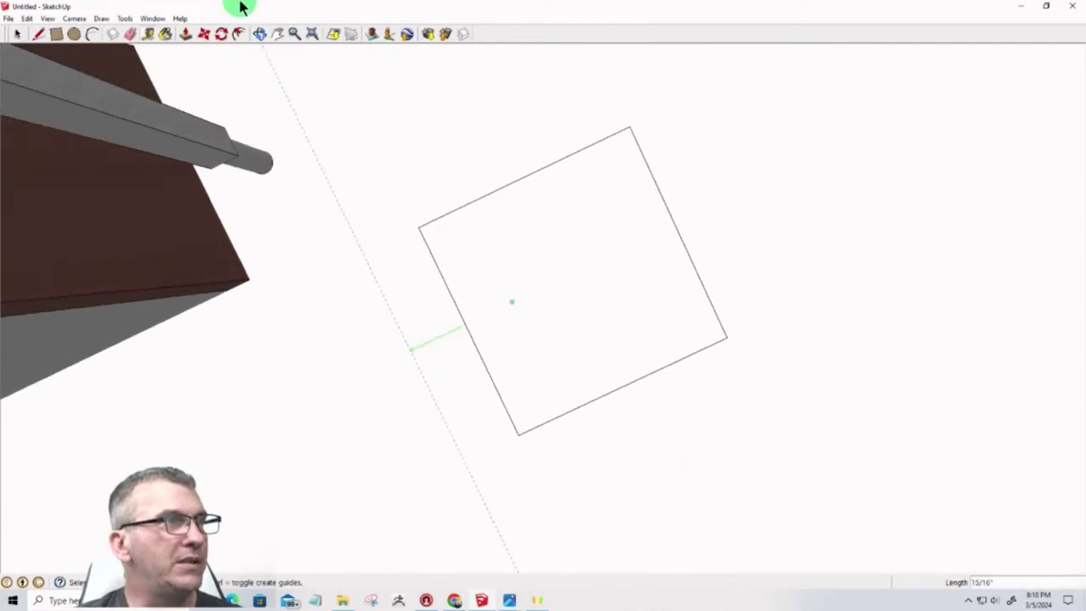
# Push the inner square on the block's underside about 9/16" inward to form a square recess
pyautogui.click(242, 34)
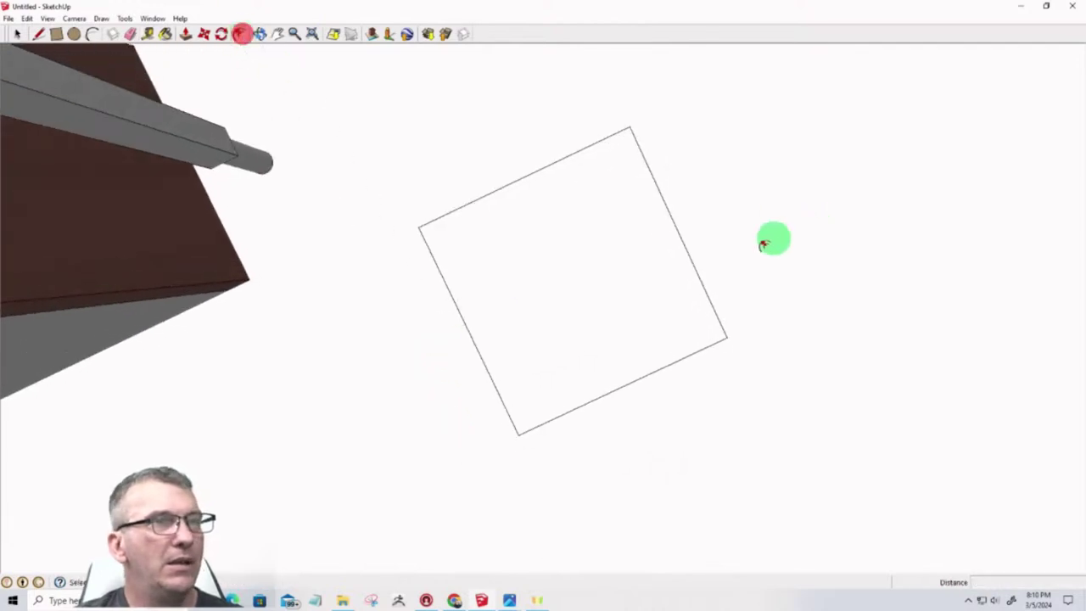
pyautogui.press('p')
pyautogui.click(664, 213)
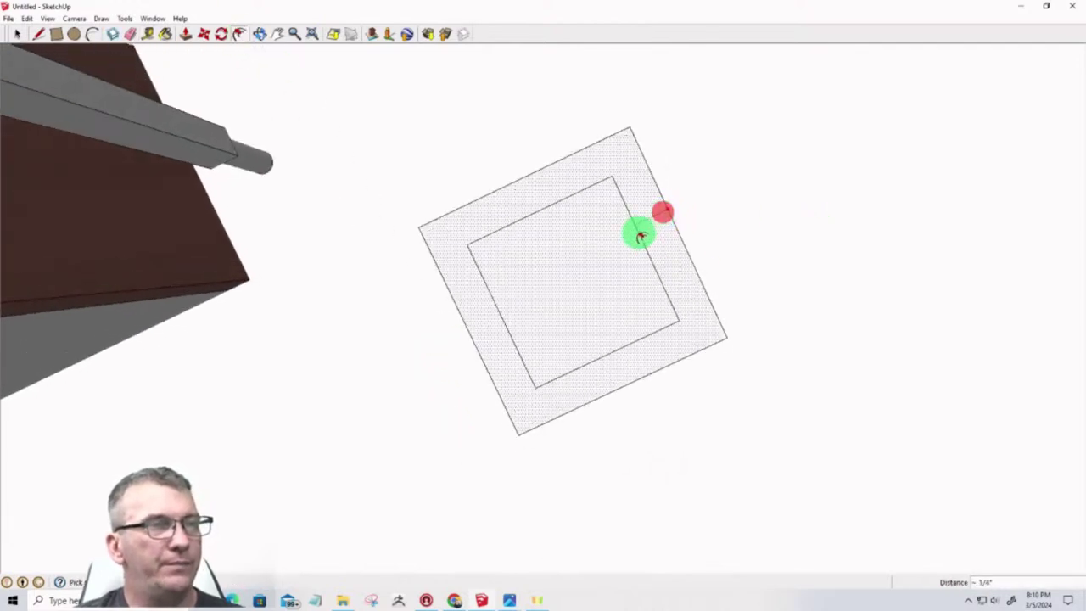
pyautogui.click(640, 236)
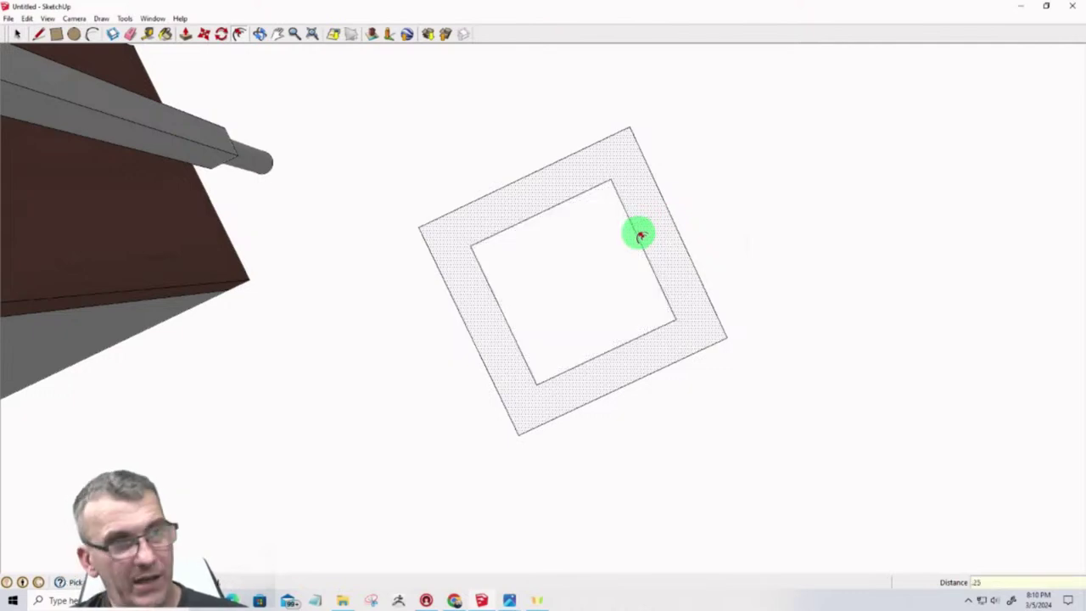
pyautogui.moveTo(540, 283); pyautogui.dragTo(570, 410)
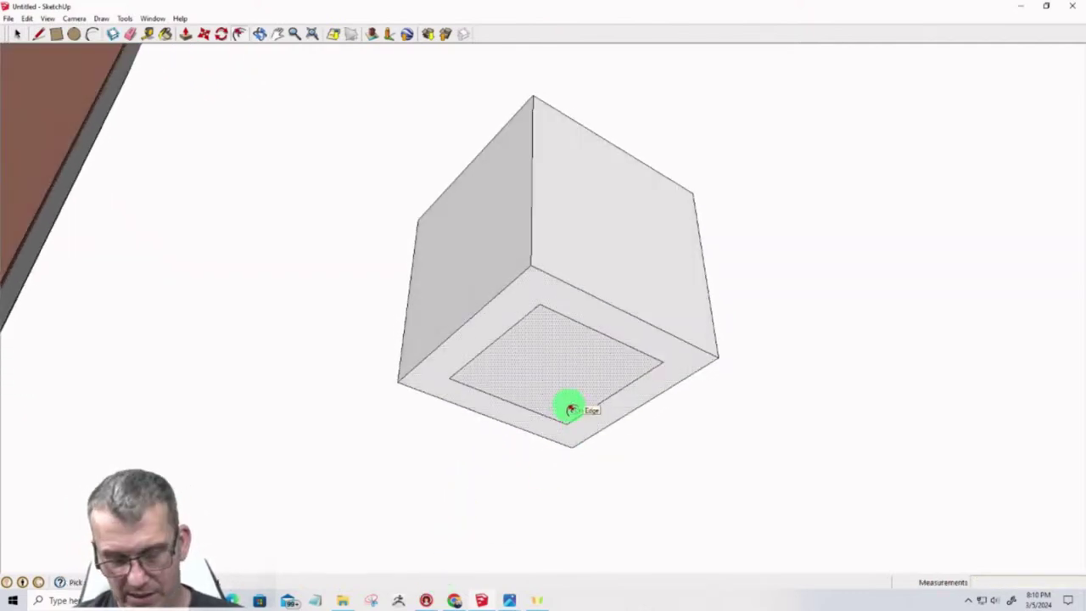
pyautogui.click(552, 384)
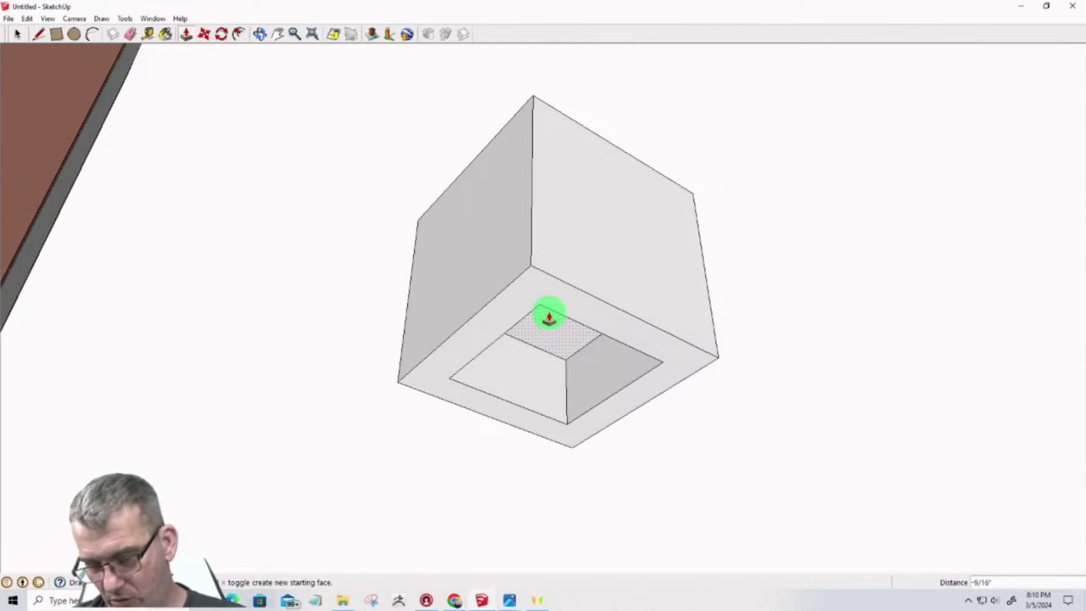
pyautogui.click(549, 317)
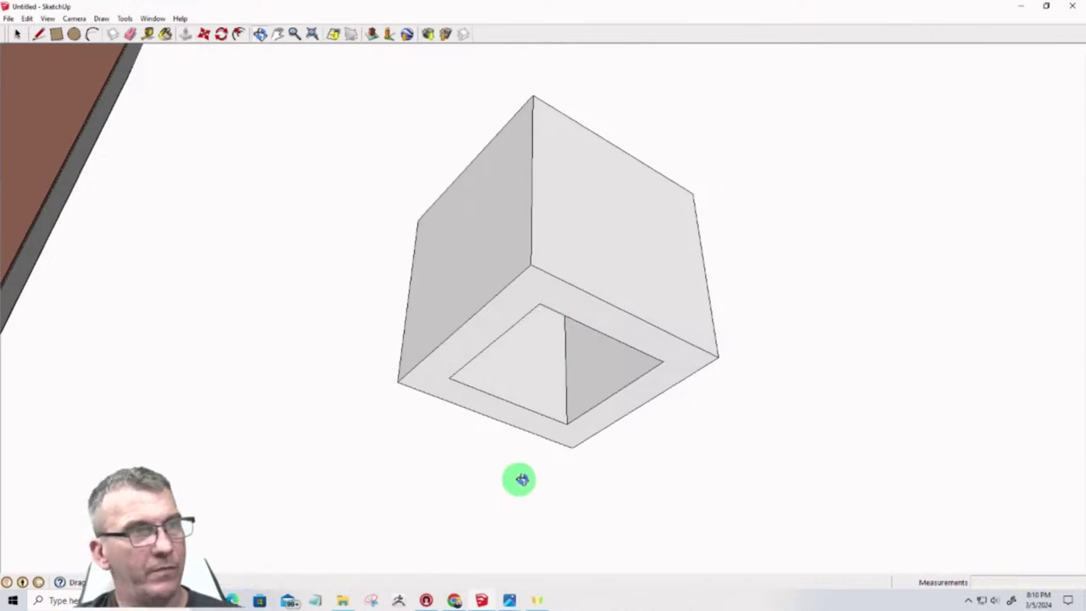
pyautogui.moveTo(517, 478); pyautogui.dragTo(535, 417, button='middle')
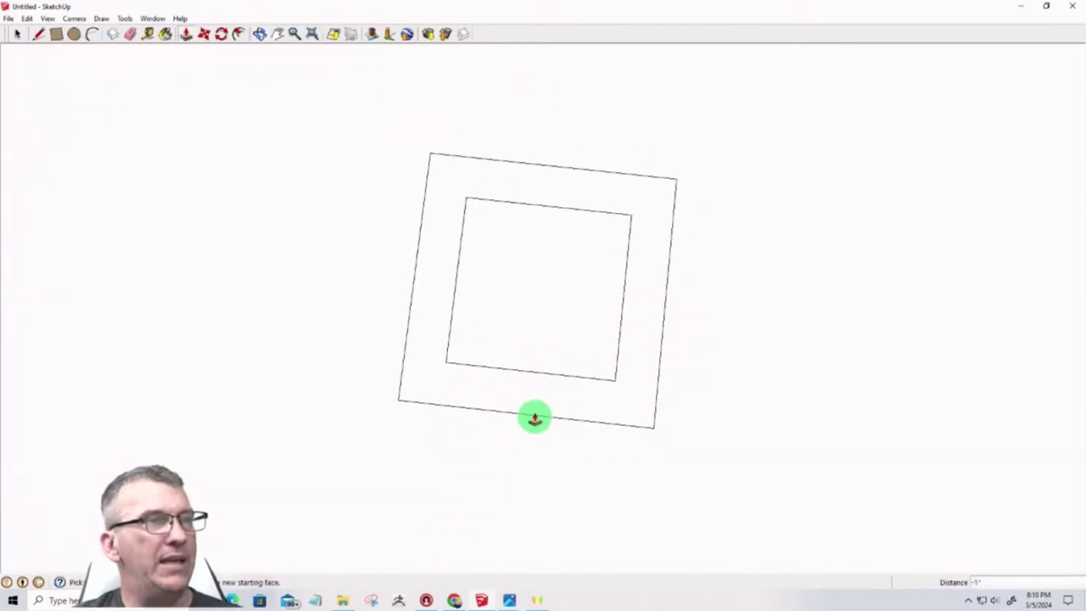
# Draw a 7/16" radius circle centred in the inner square on the block's top
pyautogui.click(75, 35)
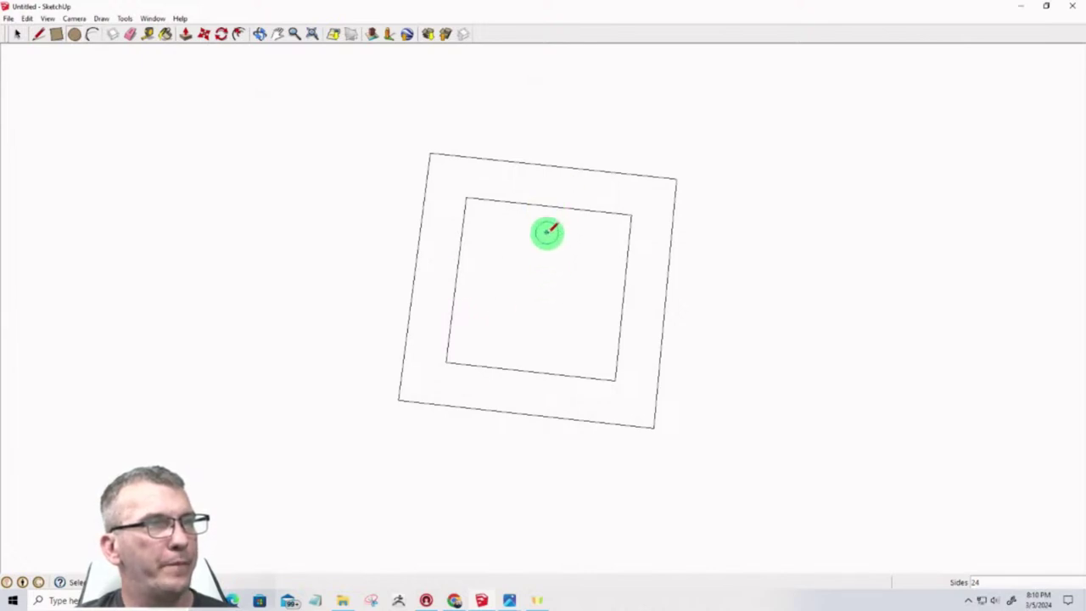
pyautogui.press('h')
pyautogui.moveTo(538, 285); pyautogui.dragTo(498, 107, button='middle')
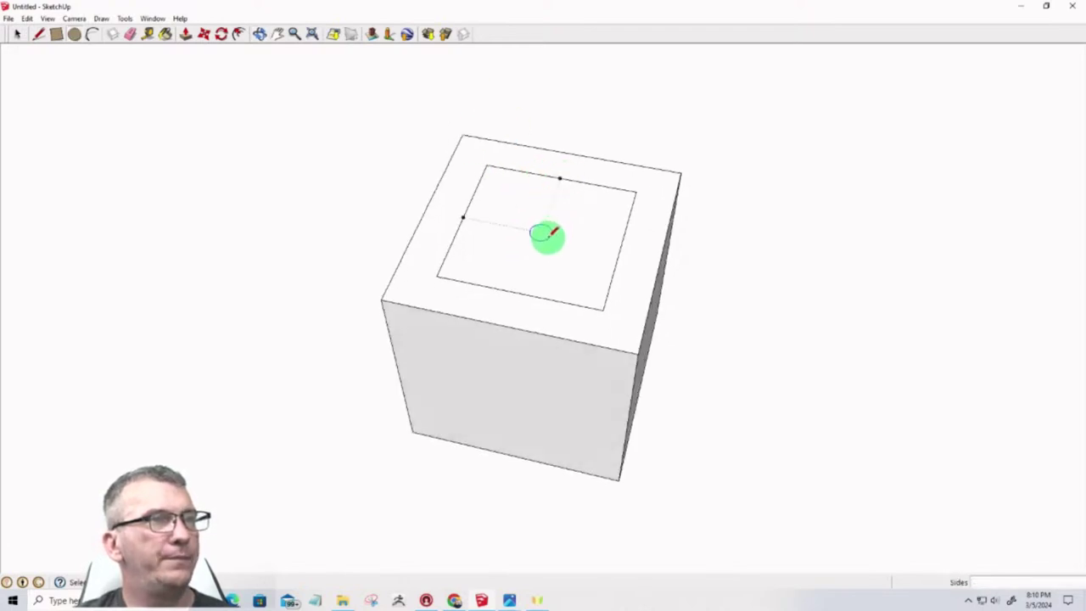
pyautogui.click(540, 231)
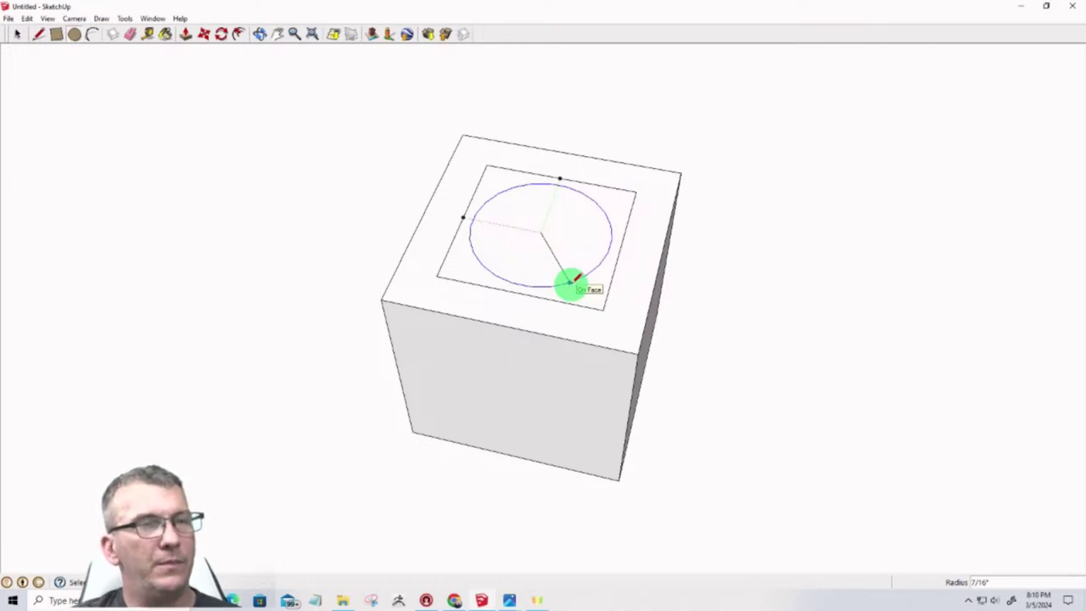
pyautogui.click(570, 283)
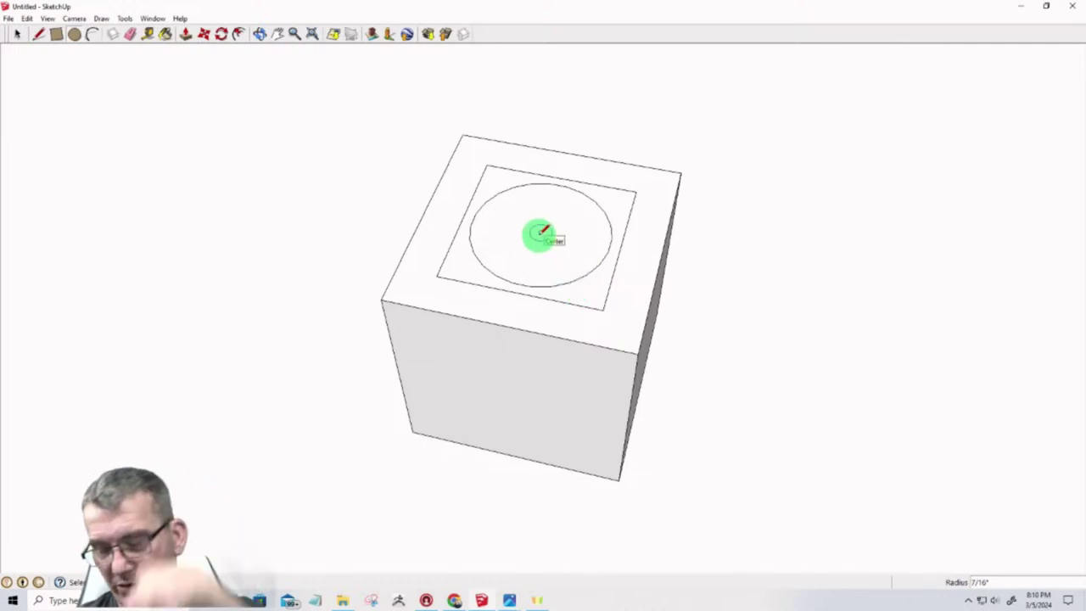
# Push the circle face down into the block to form a round hole
pyautogui.press('p')
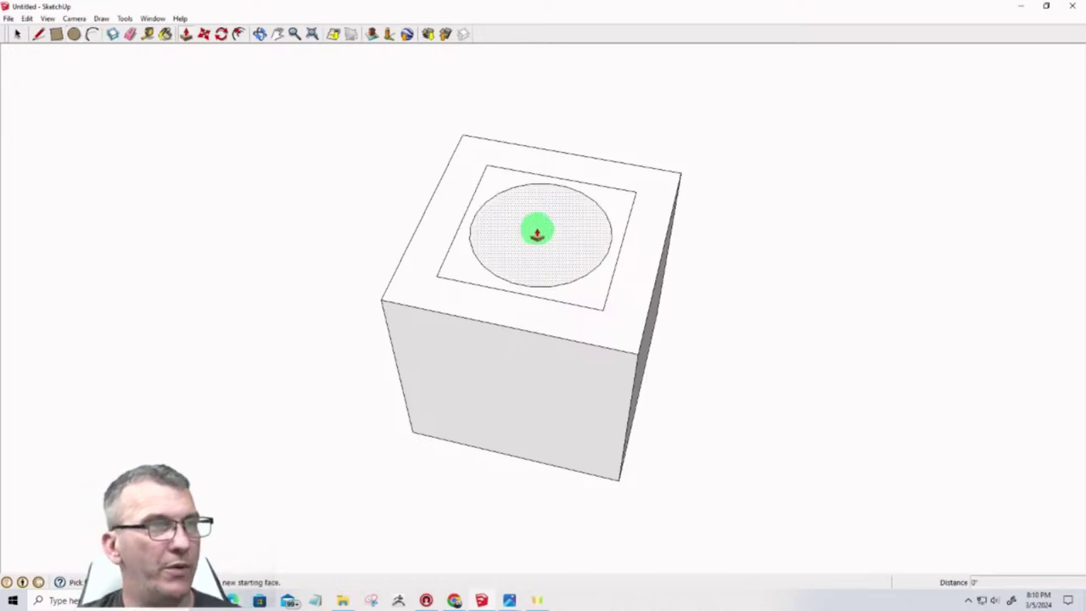
pyautogui.moveTo(538, 235); pyautogui.dragTo(542, 287)
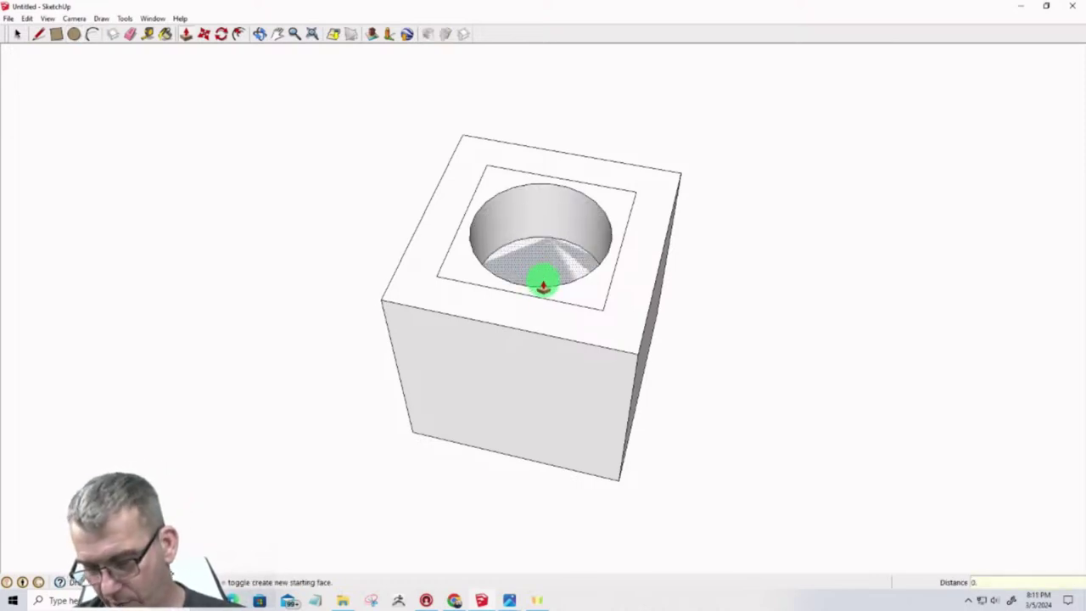
pyautogui.moveTo(529, 243); pyautogui.dragTo(558, 5, button='middle')
pyautogui.moveTo(492, 259); pyautogui.dragTo(516, 393, button='middle')
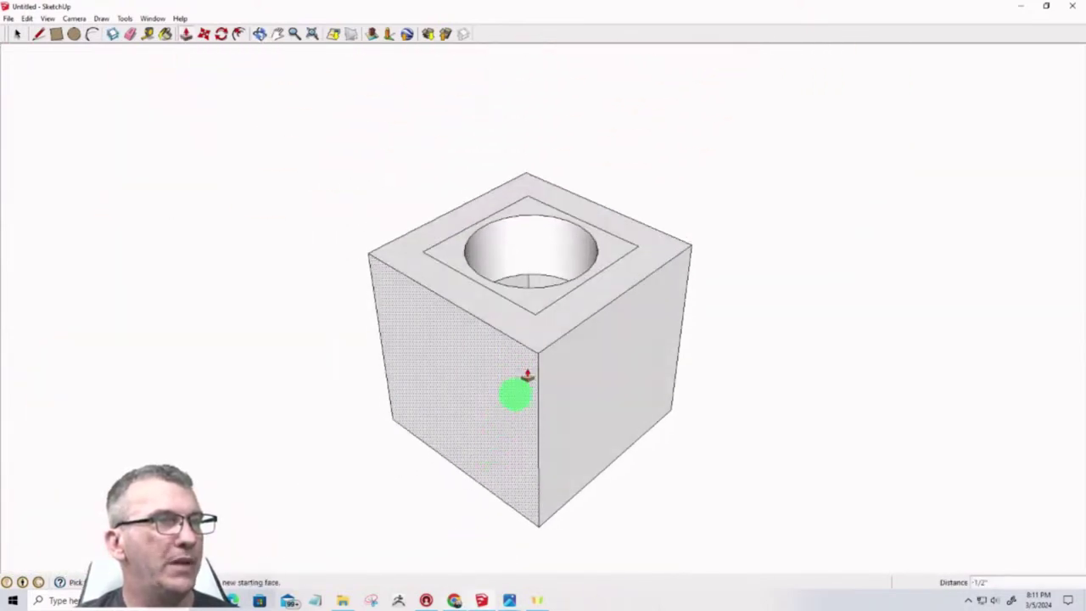
pyautogui.click(533, 316)
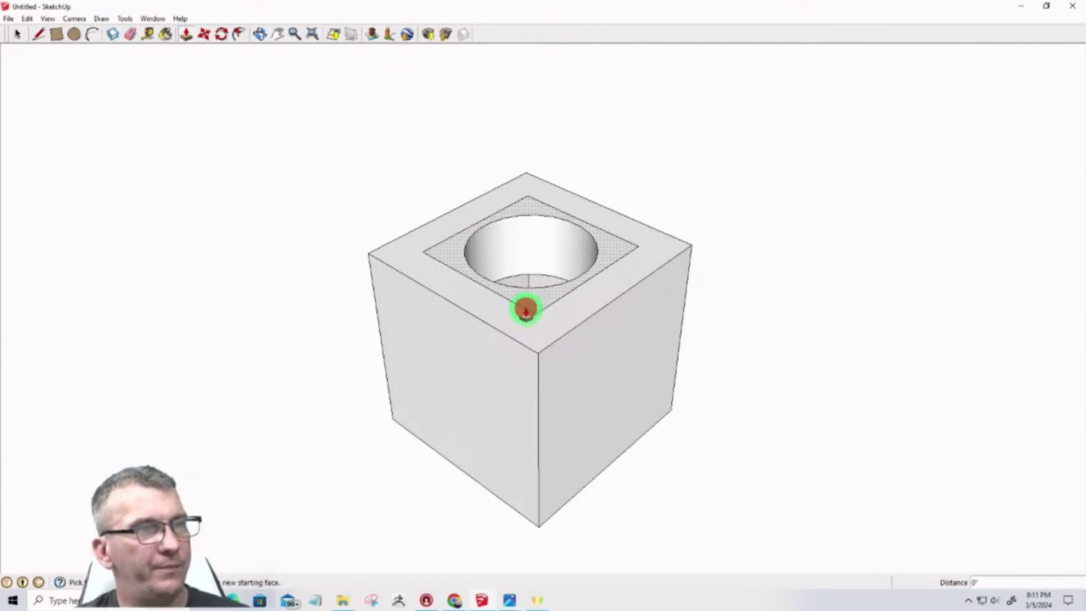
pyautogui.click(517, 311)
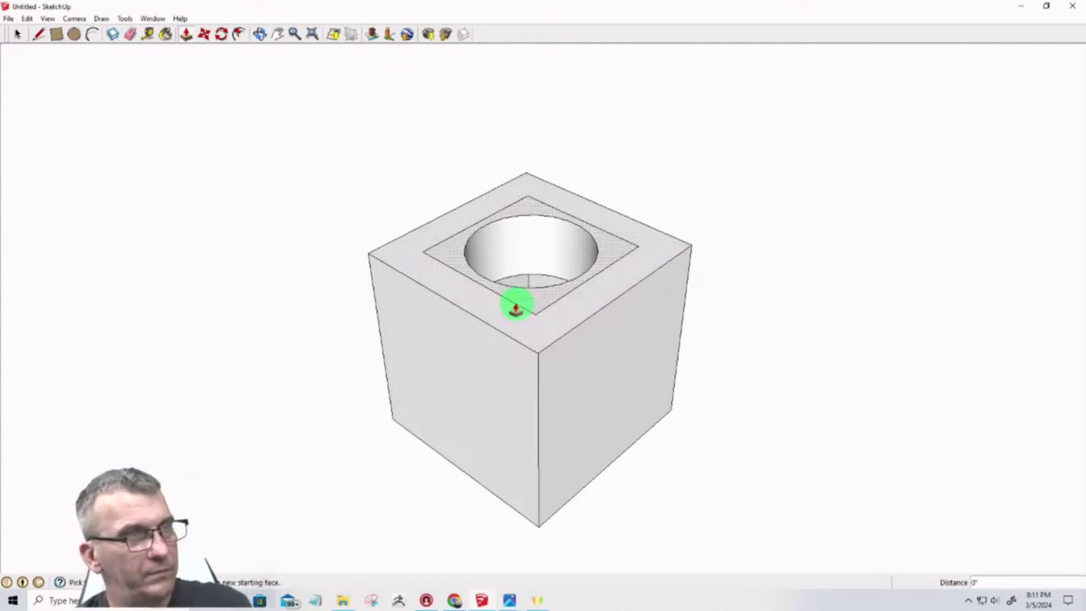
# Delete the four leftover inner square edges around the hole
pyautogui.press('space')
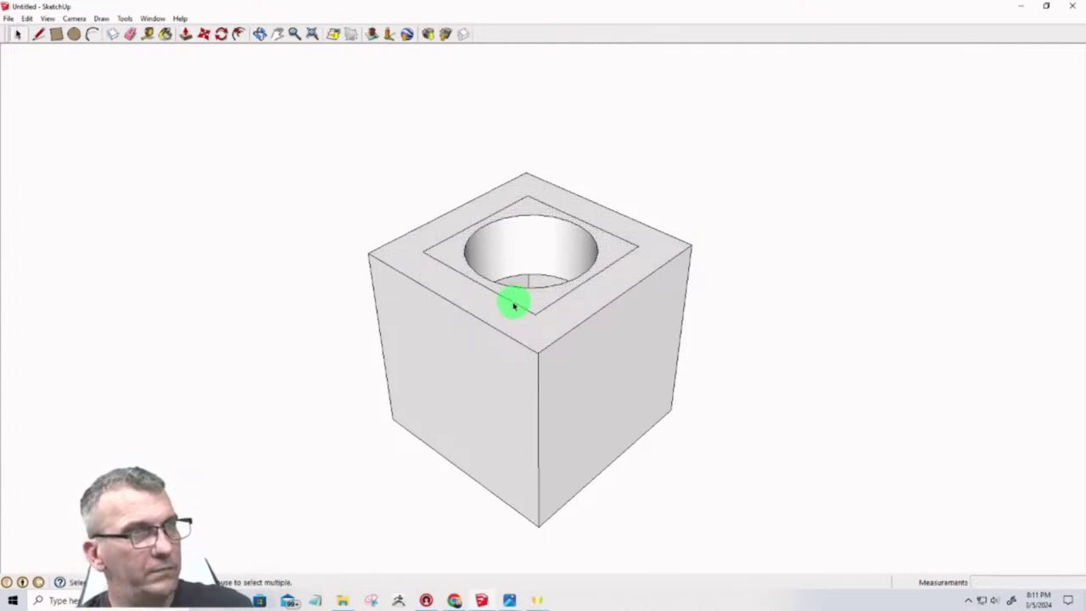
pyautogui.click(514, 306)
pyautogui.press('Delete')
pyautogui.click(551, 306)
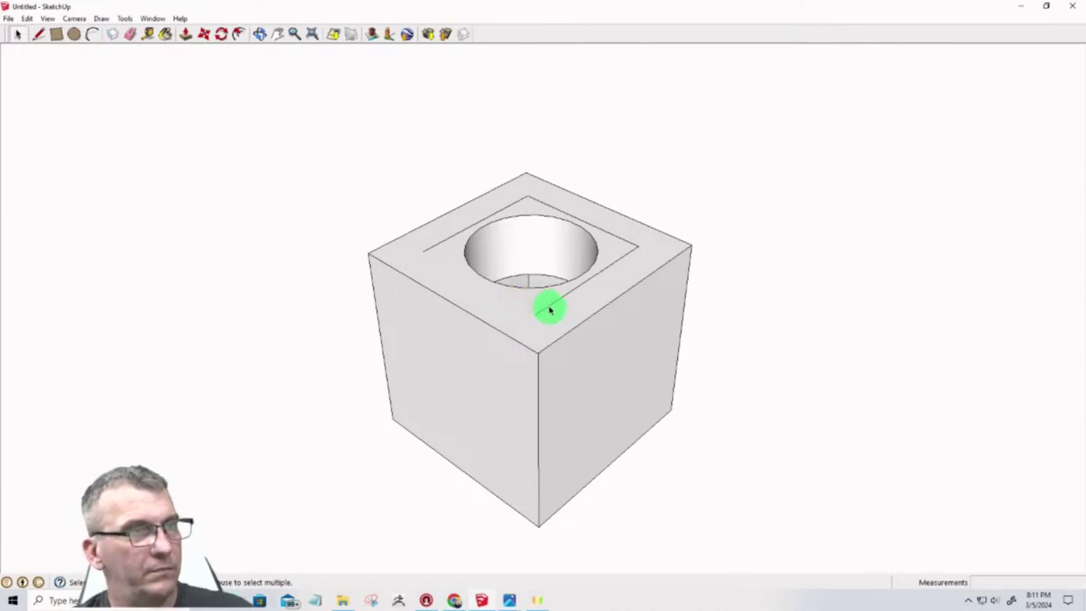
pyautogui.press('Delete')
pyautogui.click(609, 234)
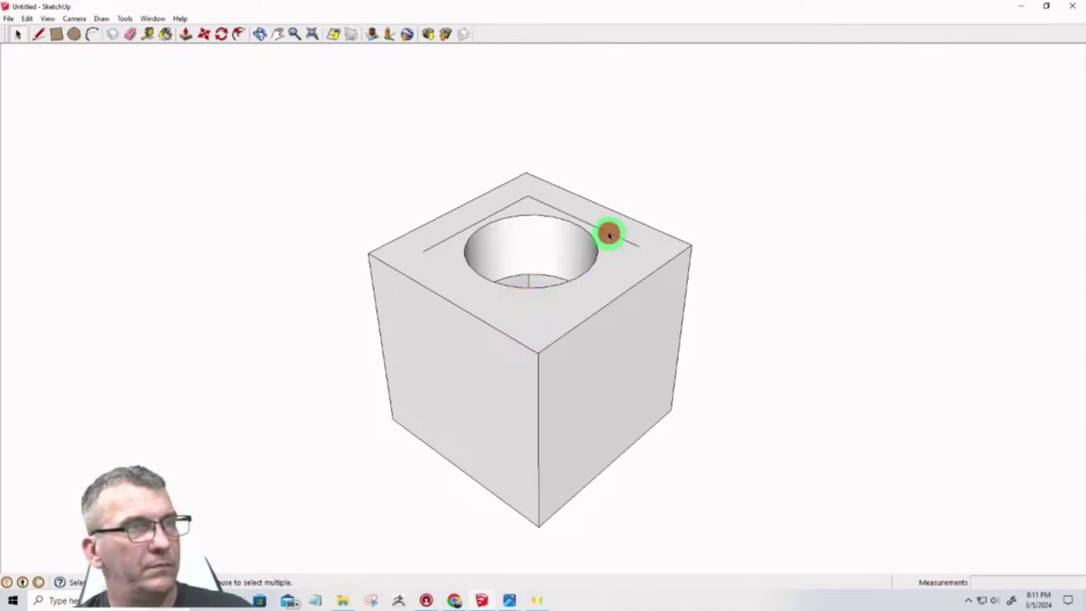
pyautogui.press('Delete')
pyautogui.click(482, 225)
pyautogui.press('Delete')
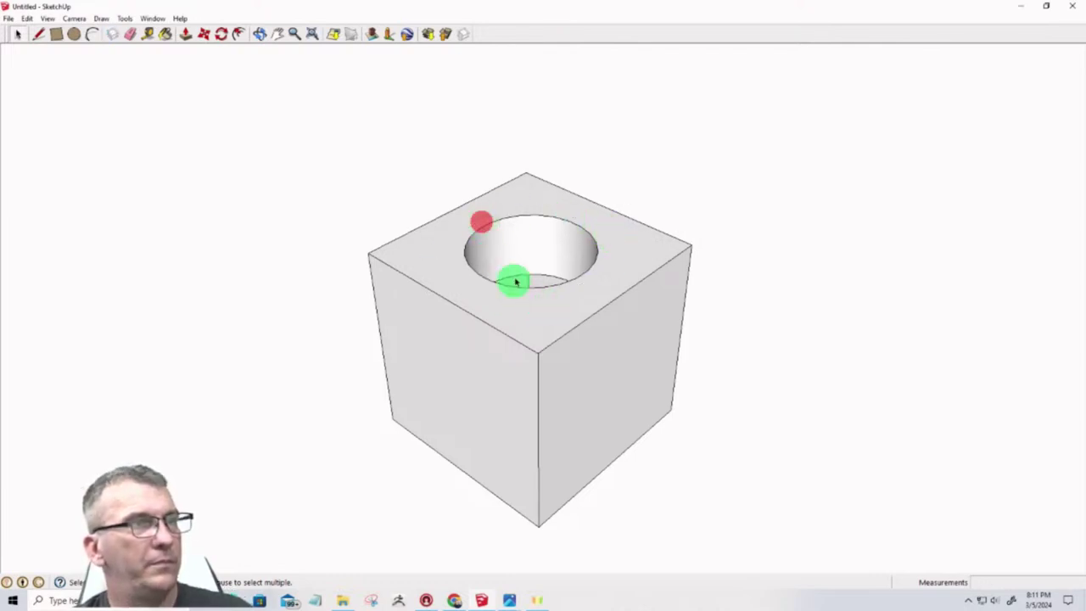
pyautogui.moveTo(514, 281); pyautogui.dragTo(594, 297, button='middle')
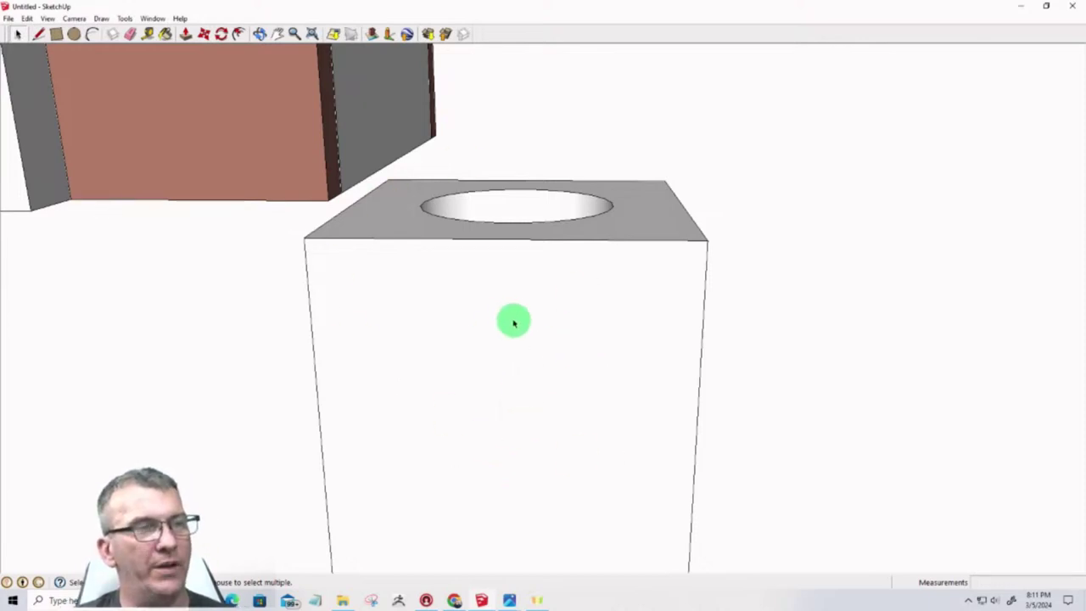
# Orbit around the holed block to inspect it from above, the side and a low angle
pyautogui.moveTo(513, 323); pyautogui.dragTo(431, 395, button='middle')
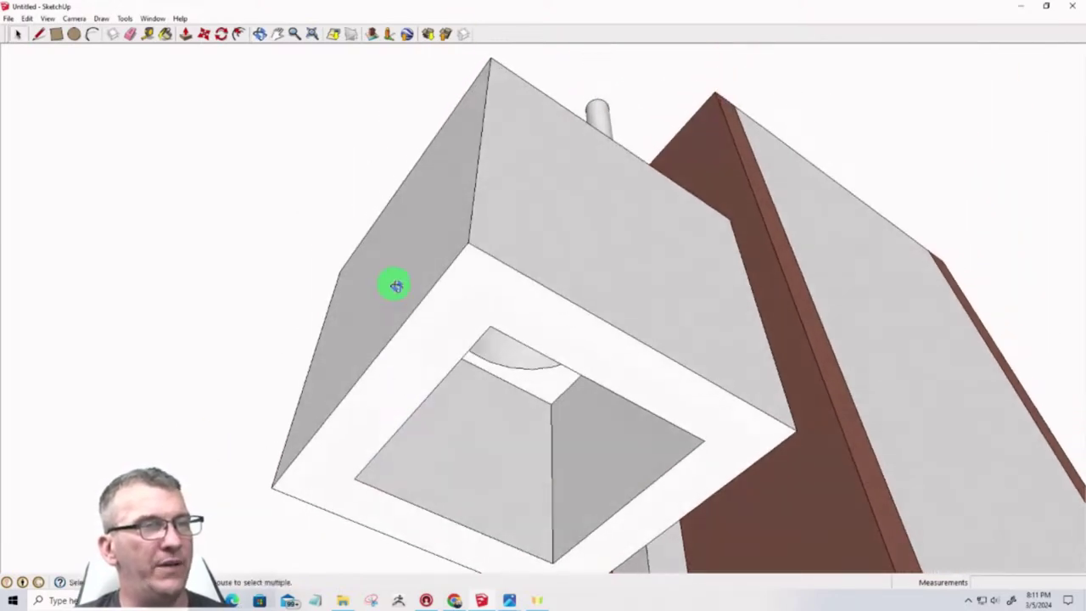
pyautogui.moveTo(396, 283); pyautogui.dragTo(388, 413, button='middle')
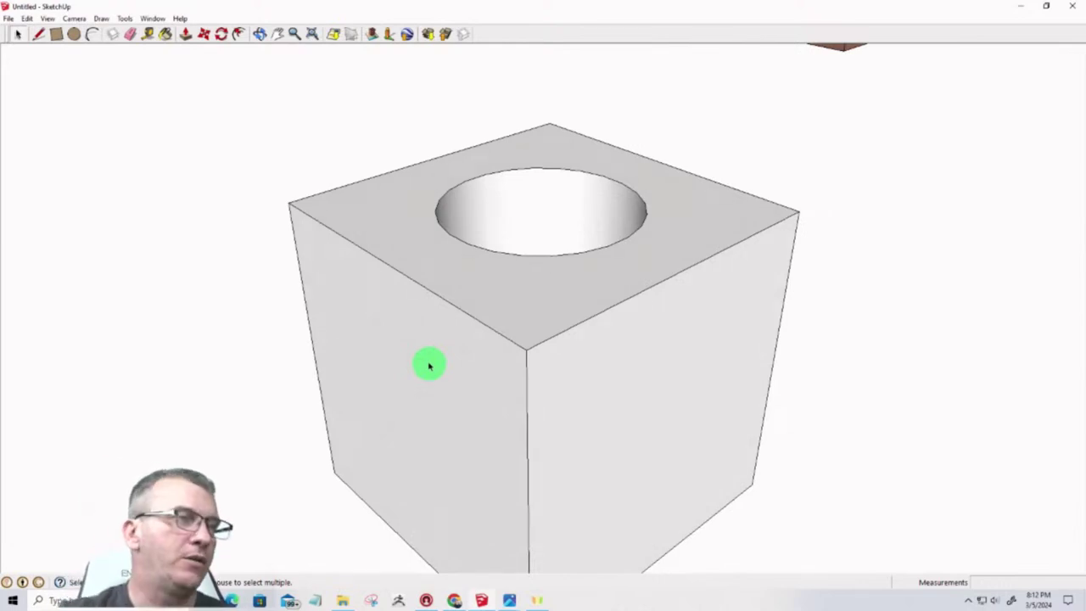
pyautogui.moveTo(347, 314); pyautogui.dragTo(584, 257, button='middle')
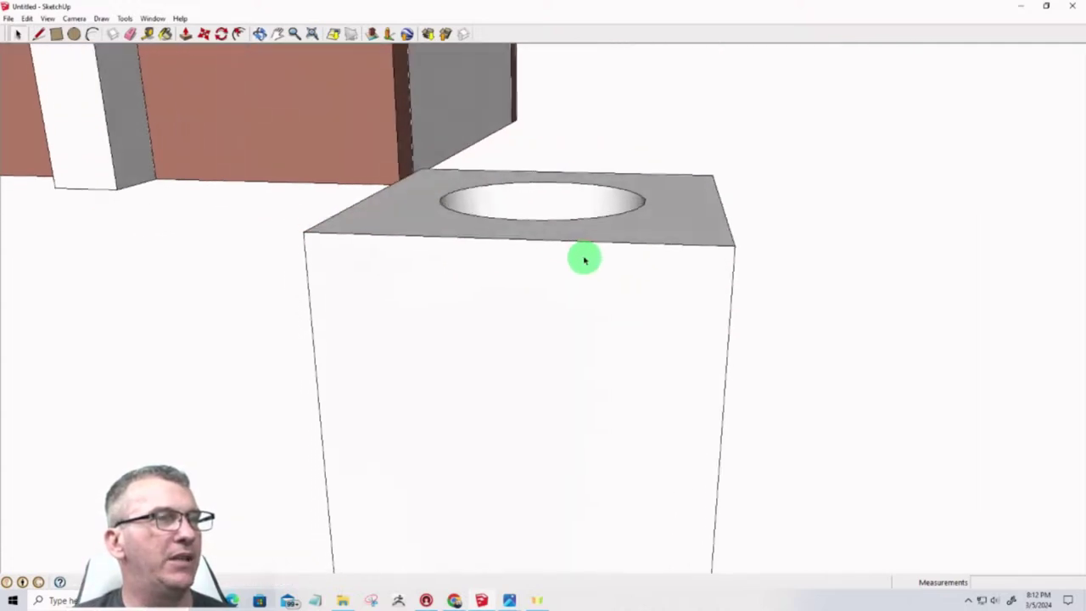
pyautogui.click(75, 35)
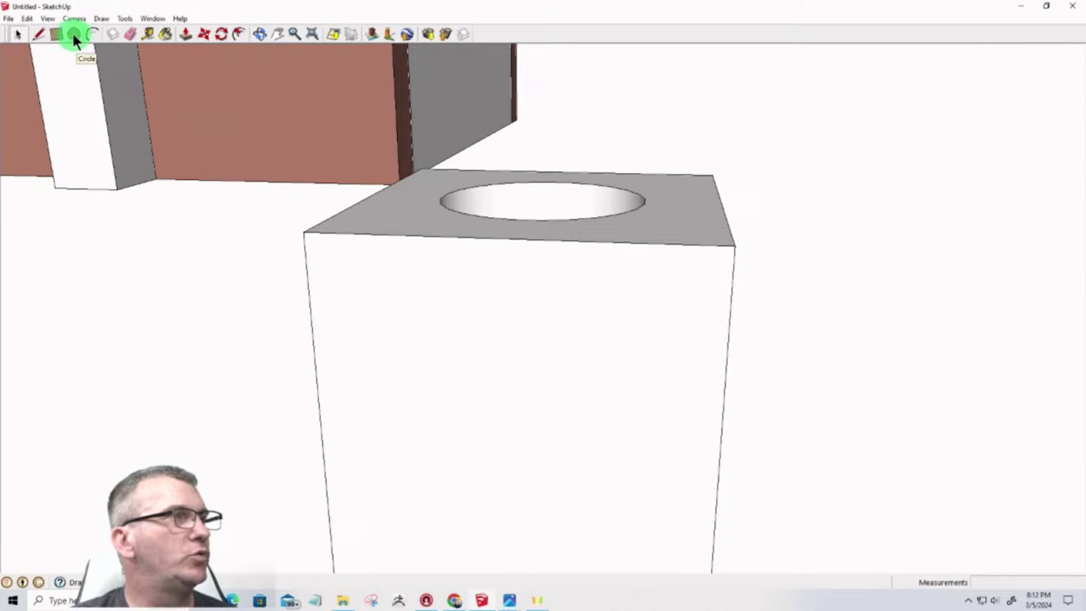
pyautogui.click(56, 35)
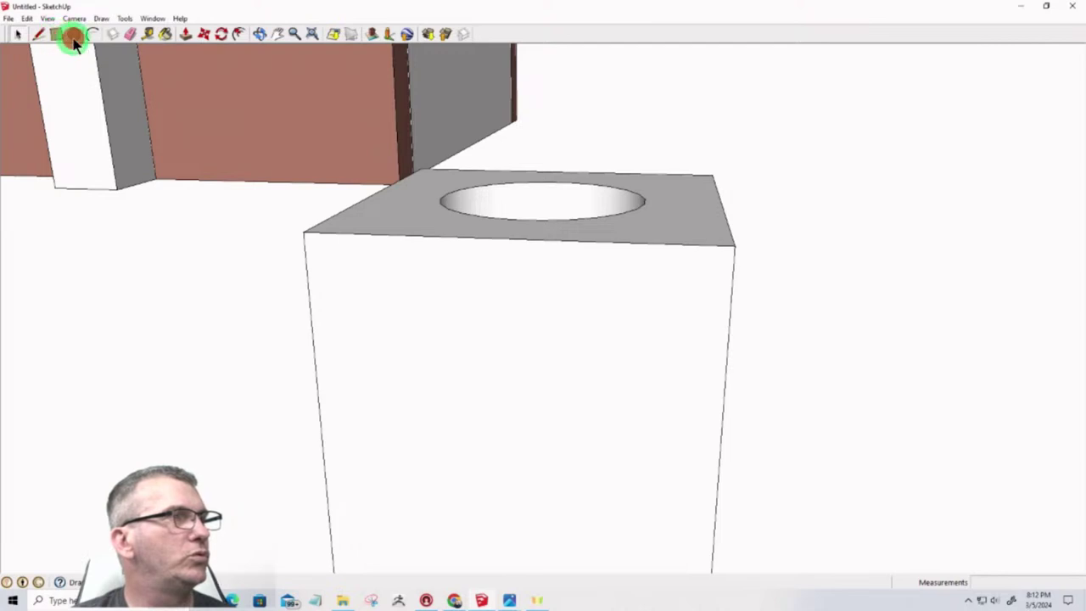
pyautogui.click(74, 34)
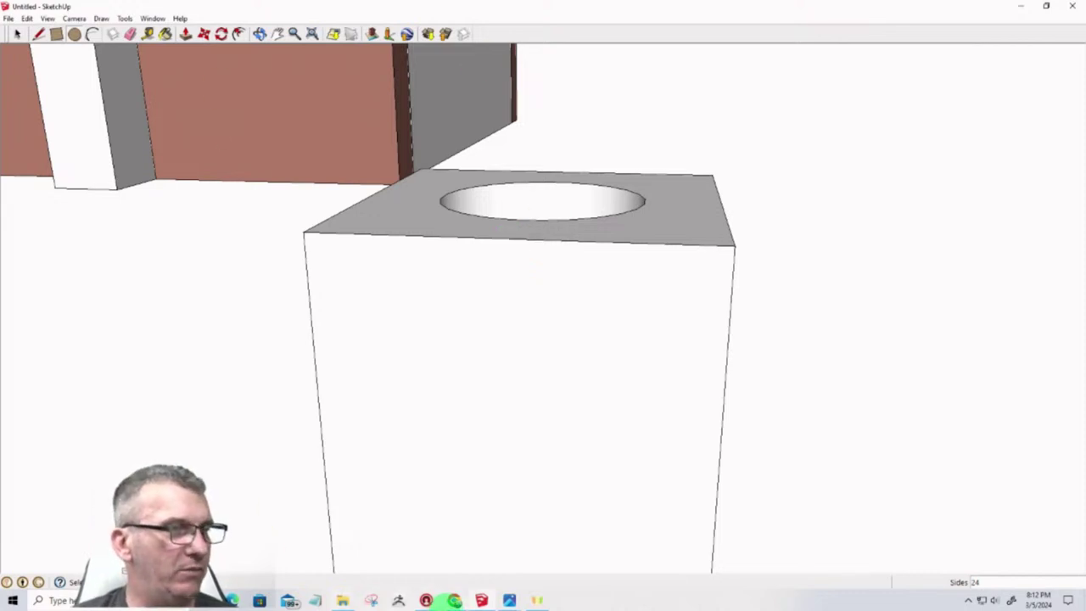
# Search Google for '1/4-20 nut dimensions' in a new Chrome tab
pyautogui.click(454, 600)
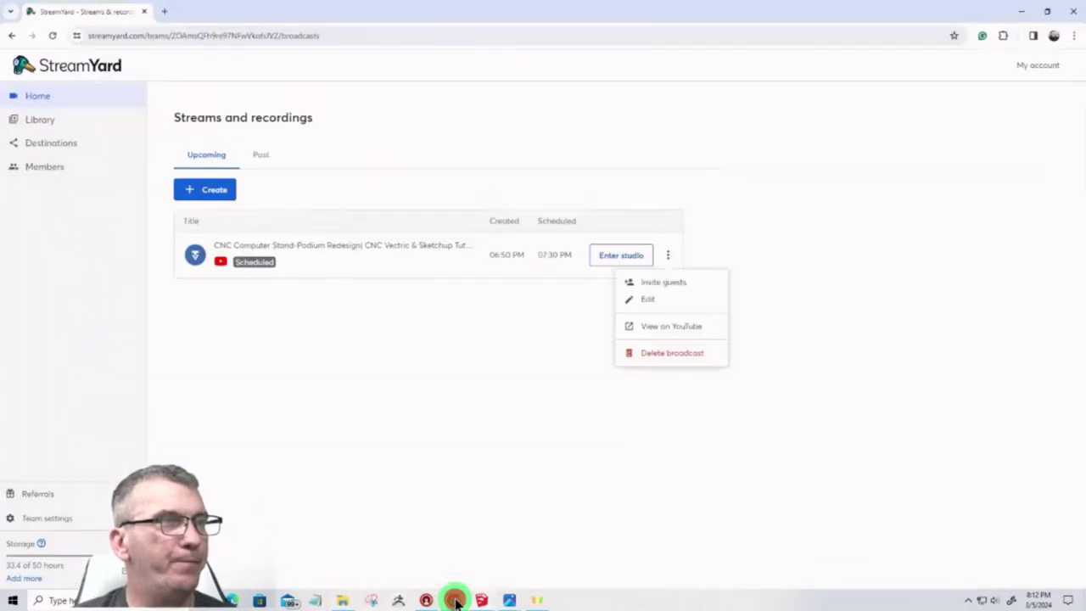
pyautogui.click(161, 12)
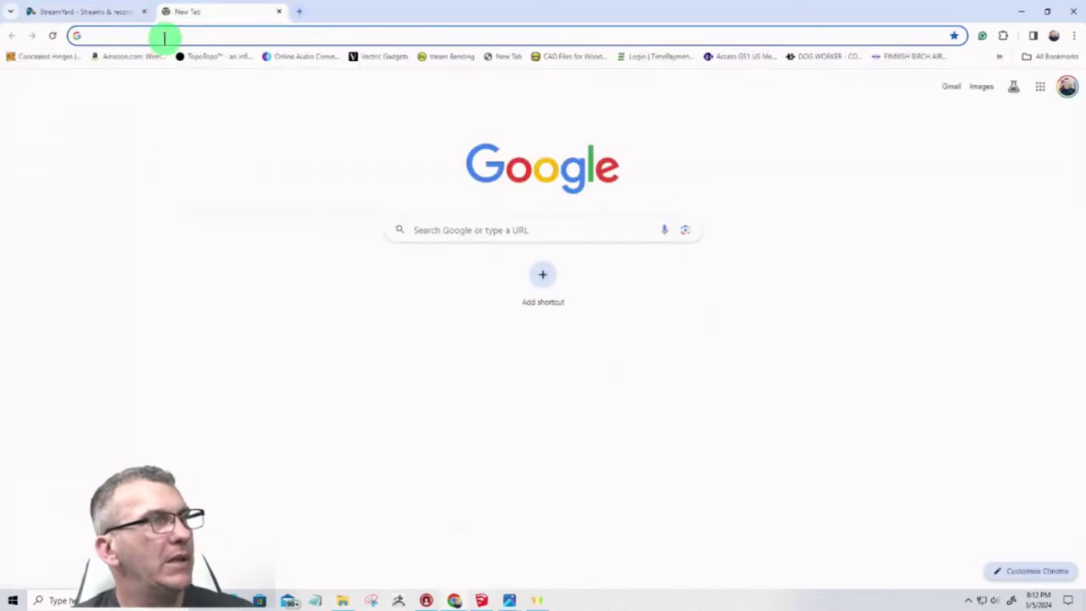
pyautogui.write('1/4-')
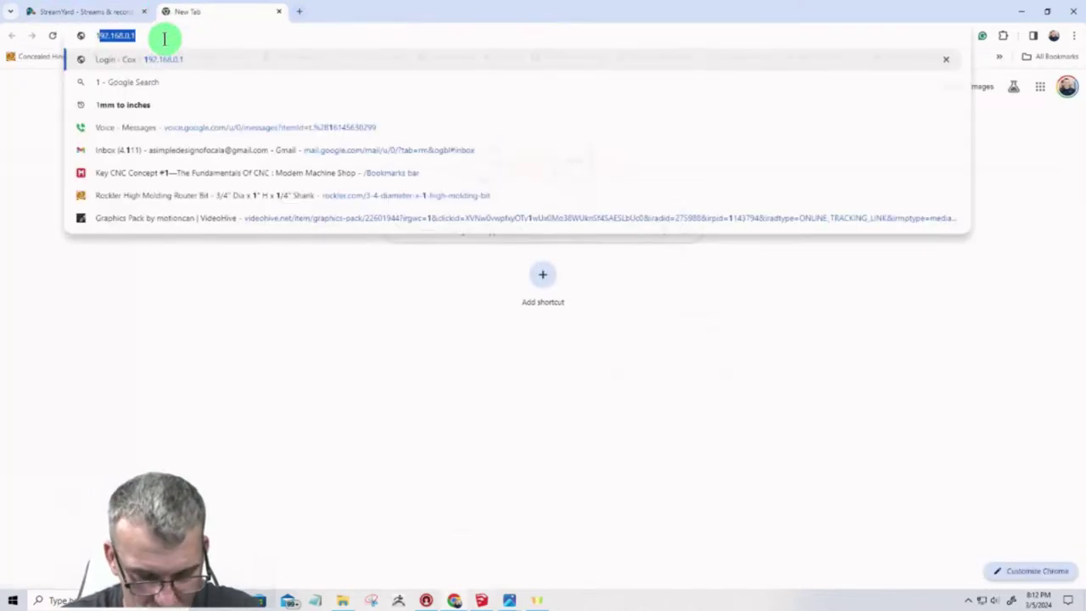
pyautogui.write('20')
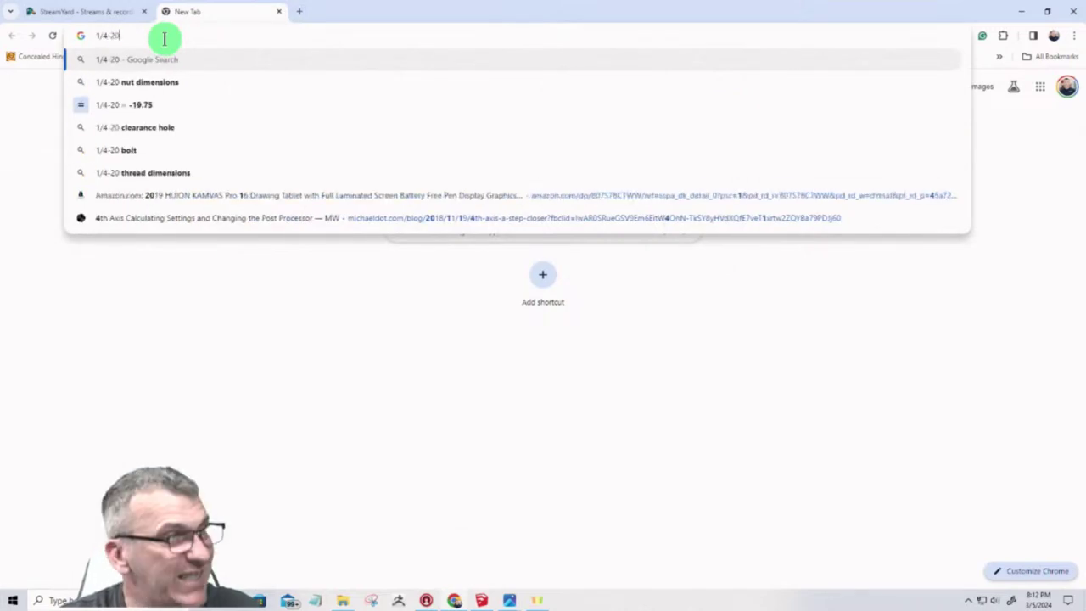
pyautogui.write(' nut')
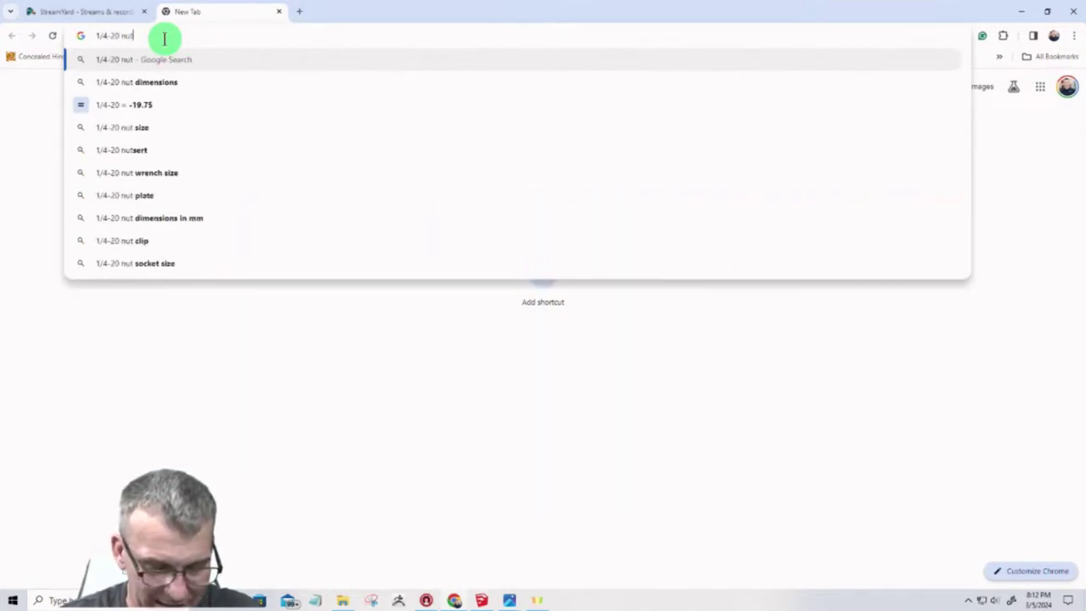
pyautogui.write(' dimensions')
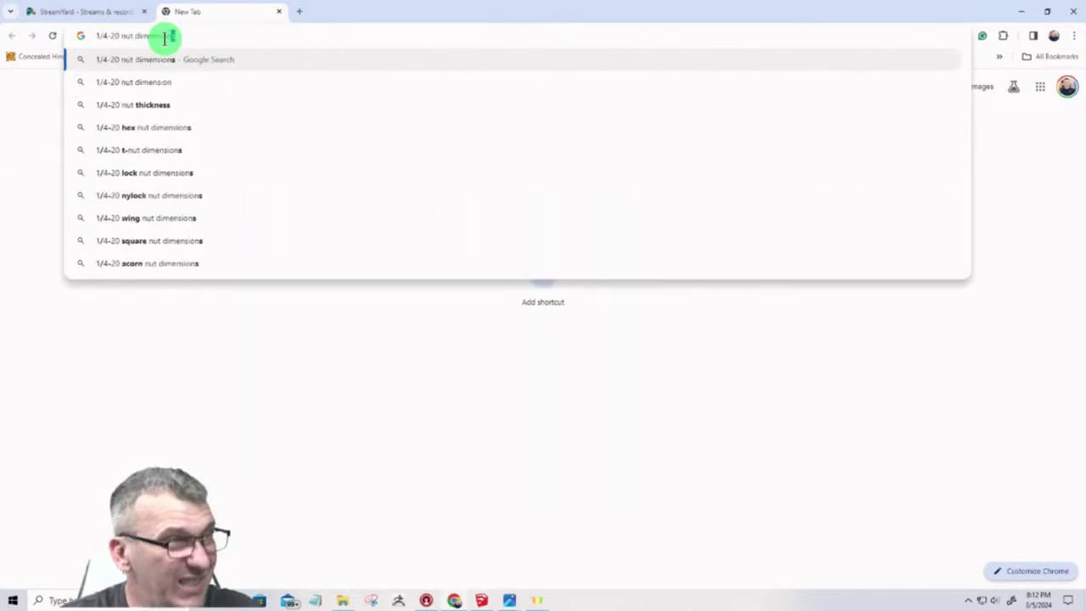
pyautogui.press('Return')
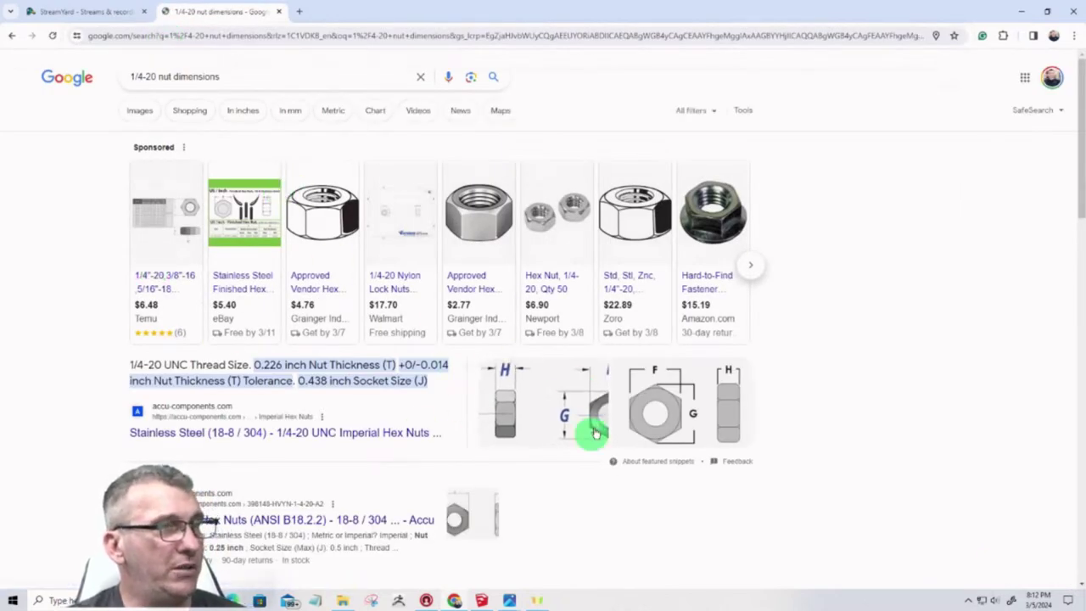
# Open the image preview of the polycarbonate hex nut drawing (0.438 across flats, 0.250 thick)
pyautogui.click(146, 112)
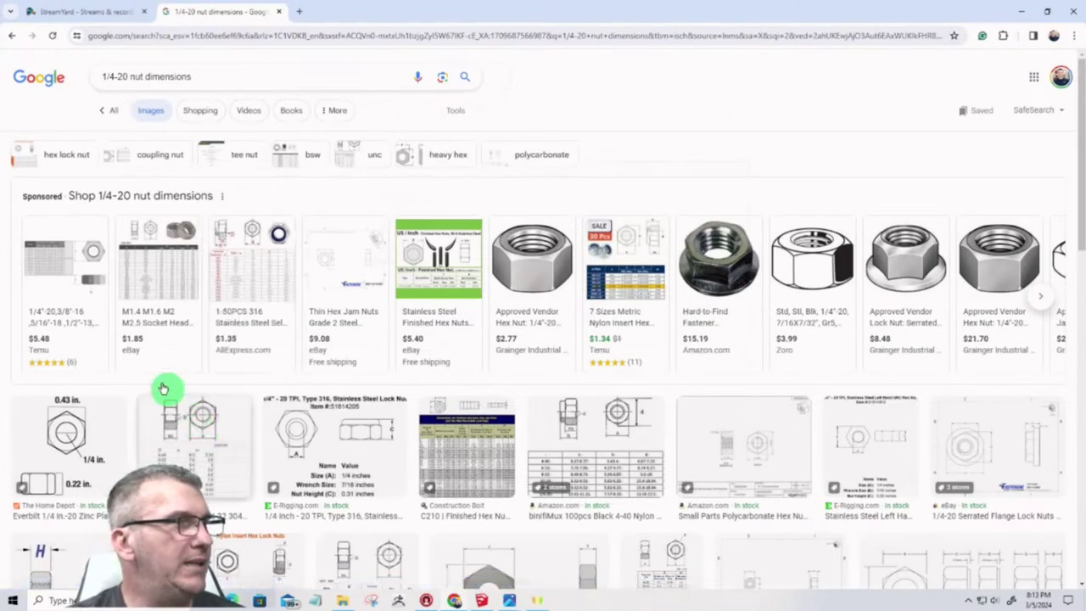
pyautogui.moveTo(74, 275)
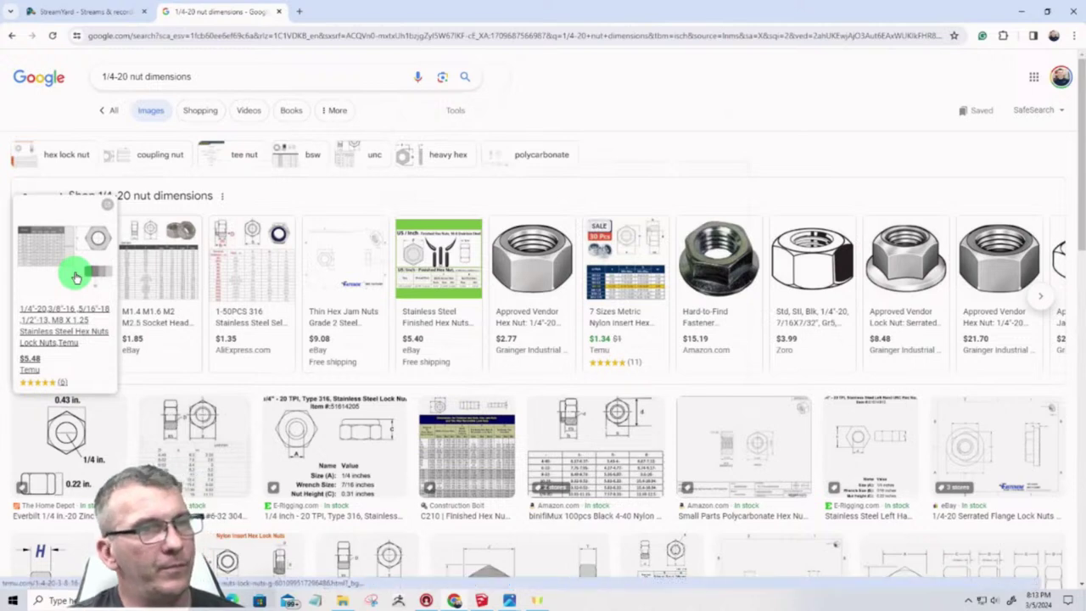
pyautogui.click(743, 435)
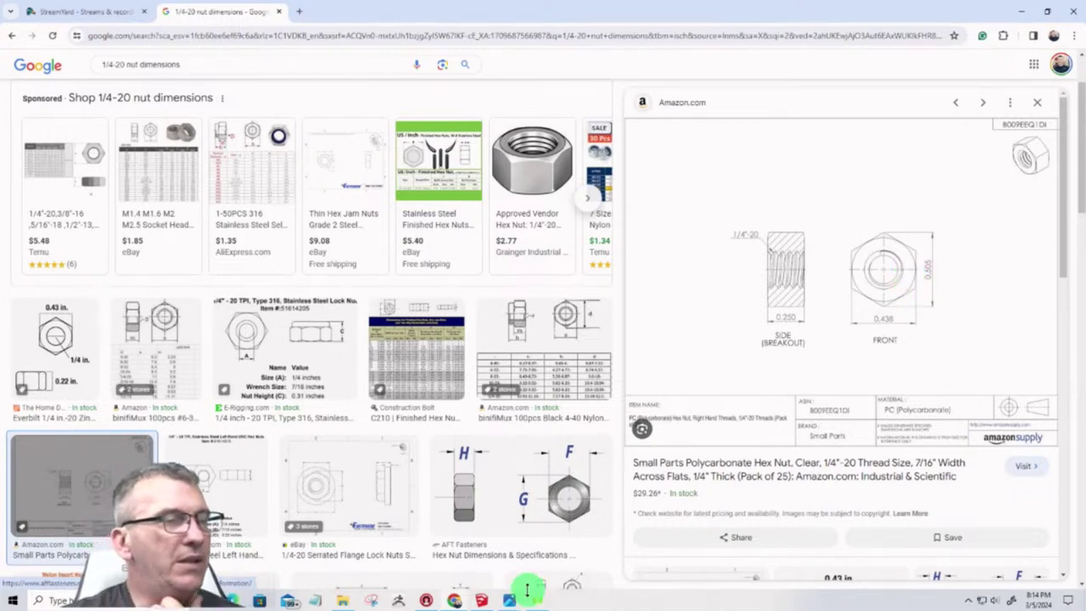
# Back in SketchUp, place Tape Measure guides from the block's top and left edges, crossing on its front face
pyautogui.click(482, 600)
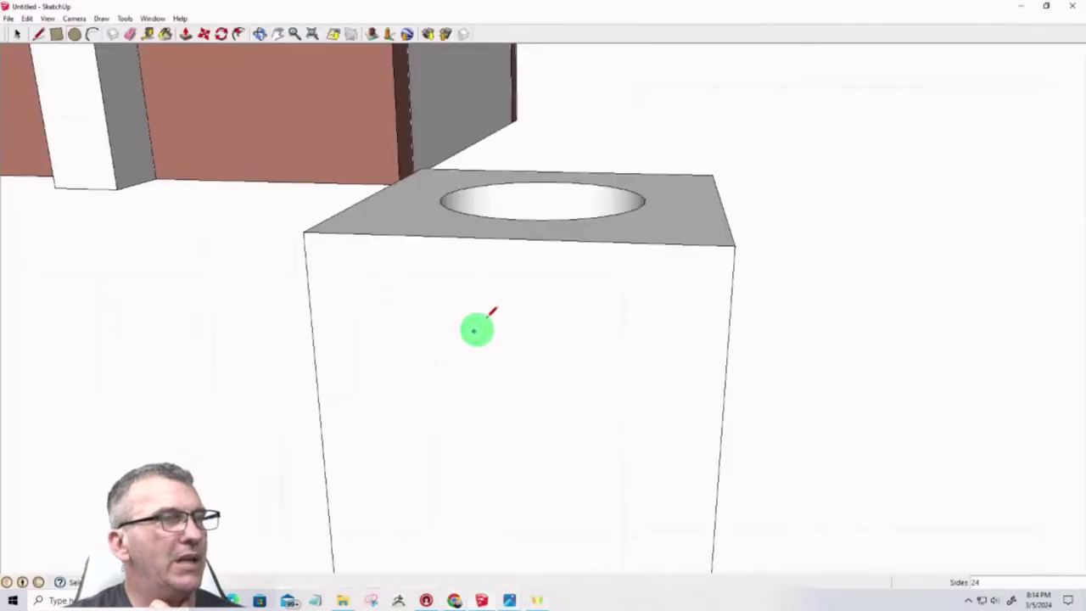
pyautogui.click(147, 34)
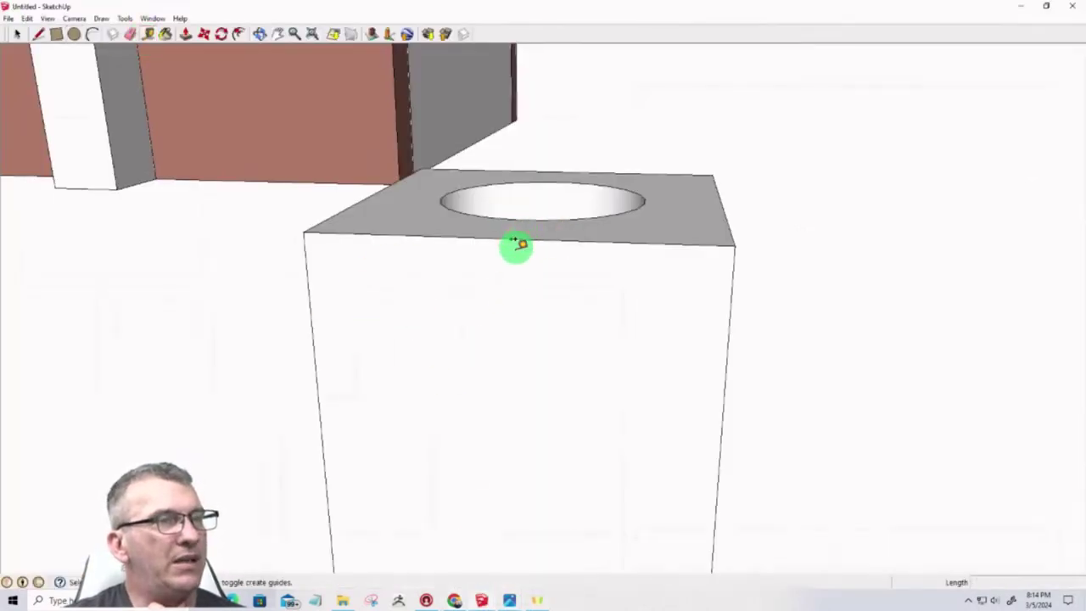
pyautogui.moveTo(516, 245); pyautogui.dragTo(515, 309, button='middle')
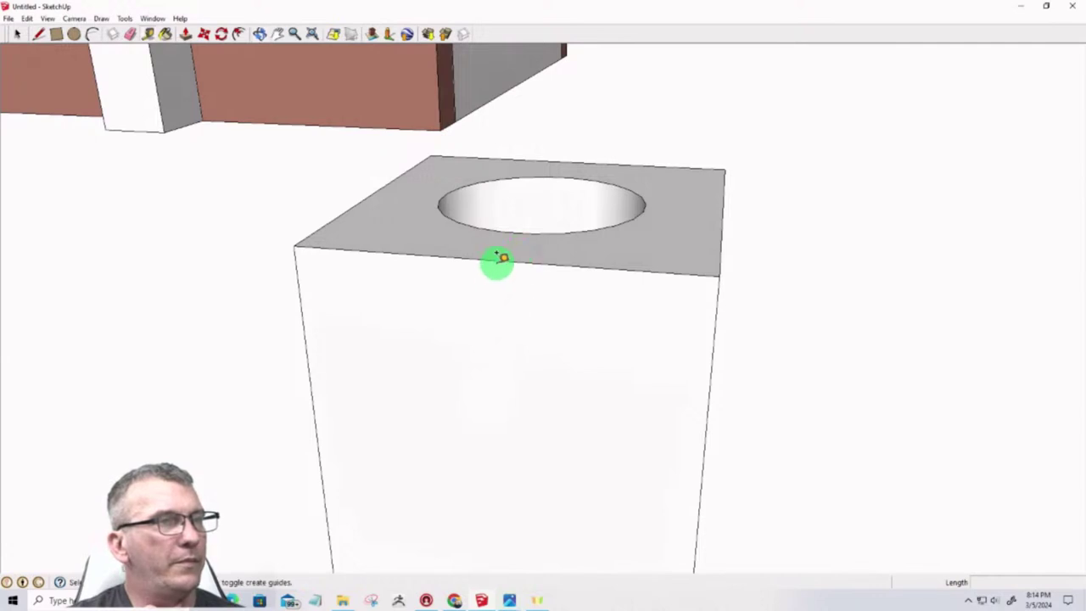
pyautogui.click(496, 262)
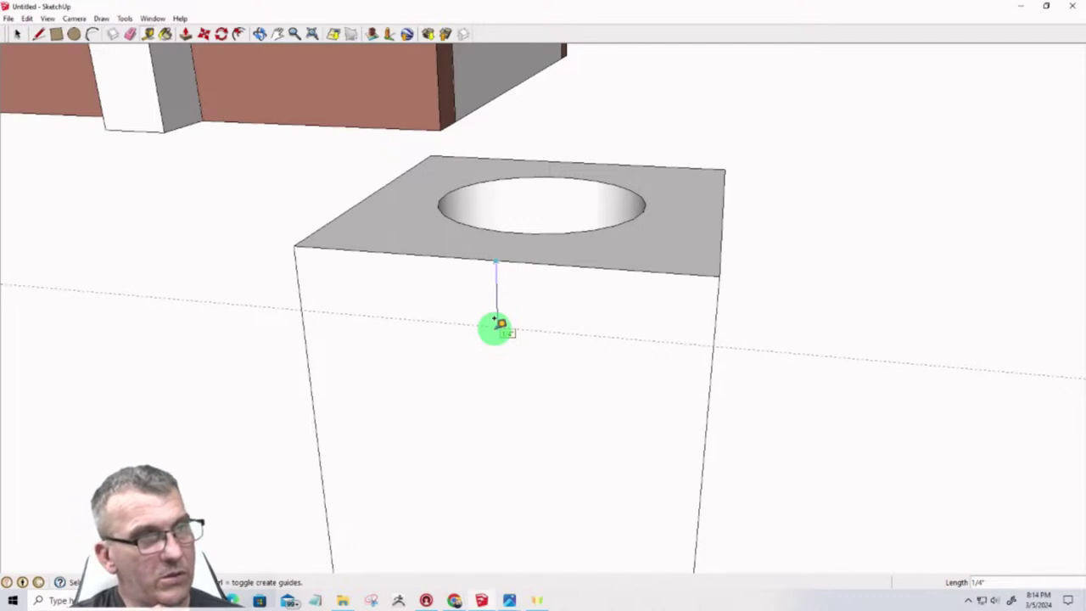
pyautogui.click(301, 297)
pyautogui.click(499, 253)
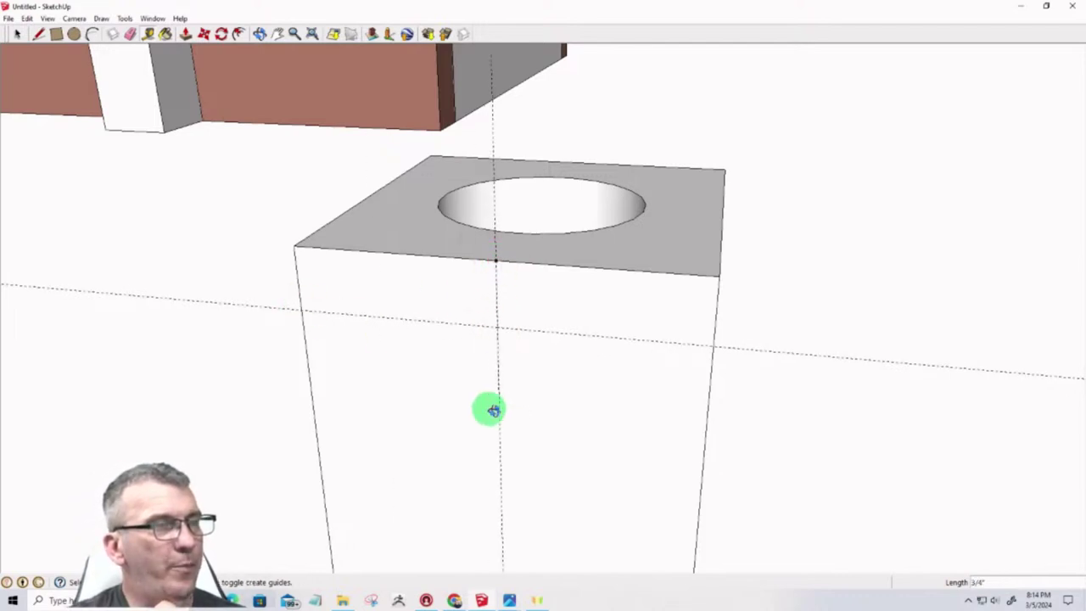
pyautogui.moveTo(490, 407); pyautogui.dragTo(565, 354, button='middle')
pyautogui.click(74, 34)
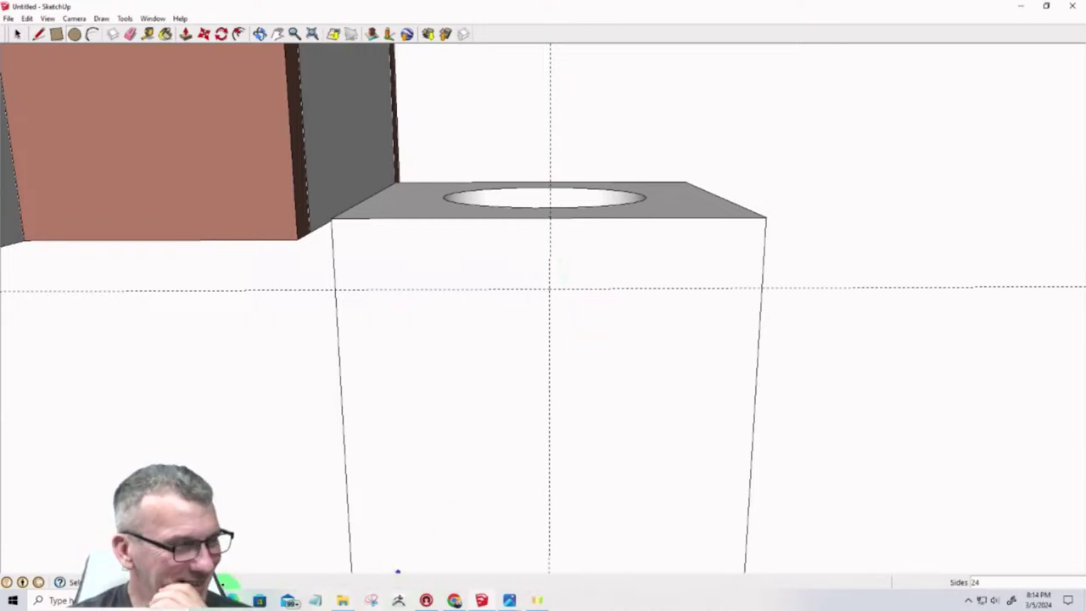
# Compute 0.425 ÷ 2 = 0.2125 in Windows Calculator, then minimize it
pyautogui.click(12, 600)
pyautogui.scroll(-4, 83, 507)
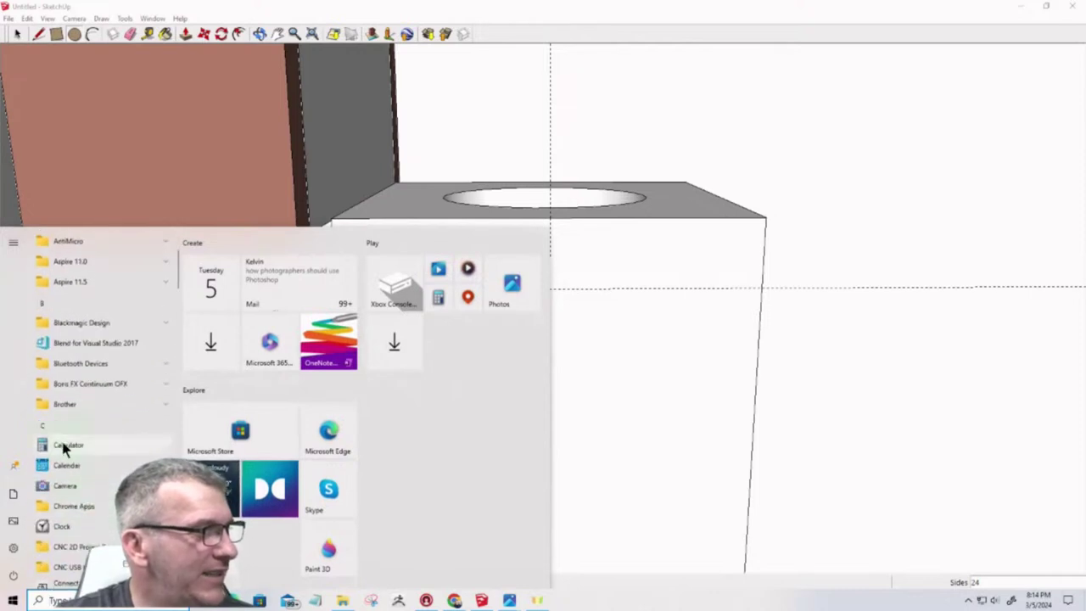
pyautogui.click(69, 445)
pyautogui.click(466, 385)
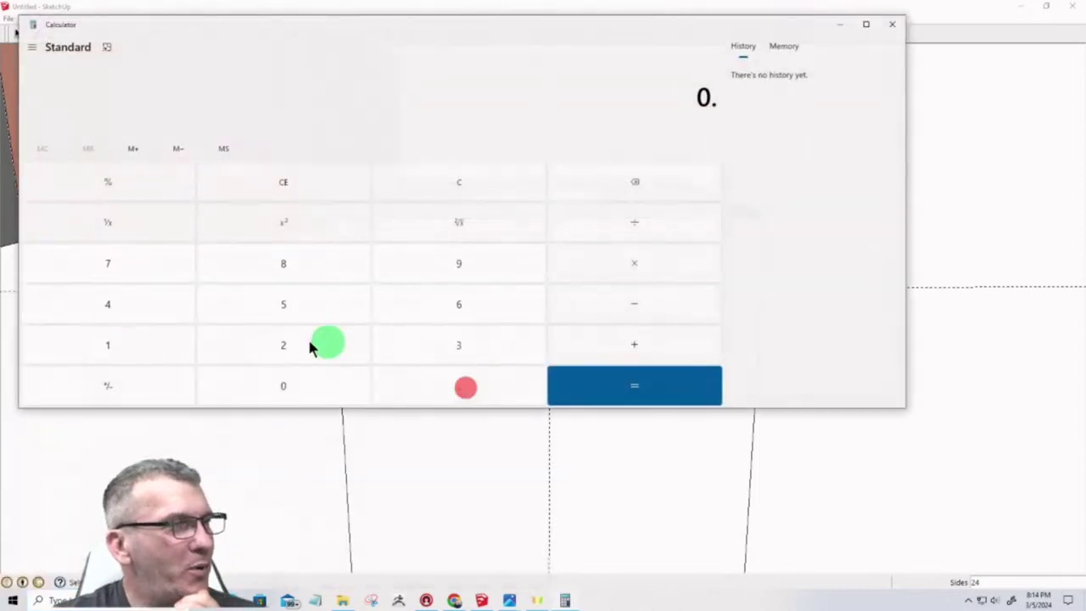
pyautogui.click(107, 306)
pyautogui.click(245, 346)
pyautogui.click(260, 304)
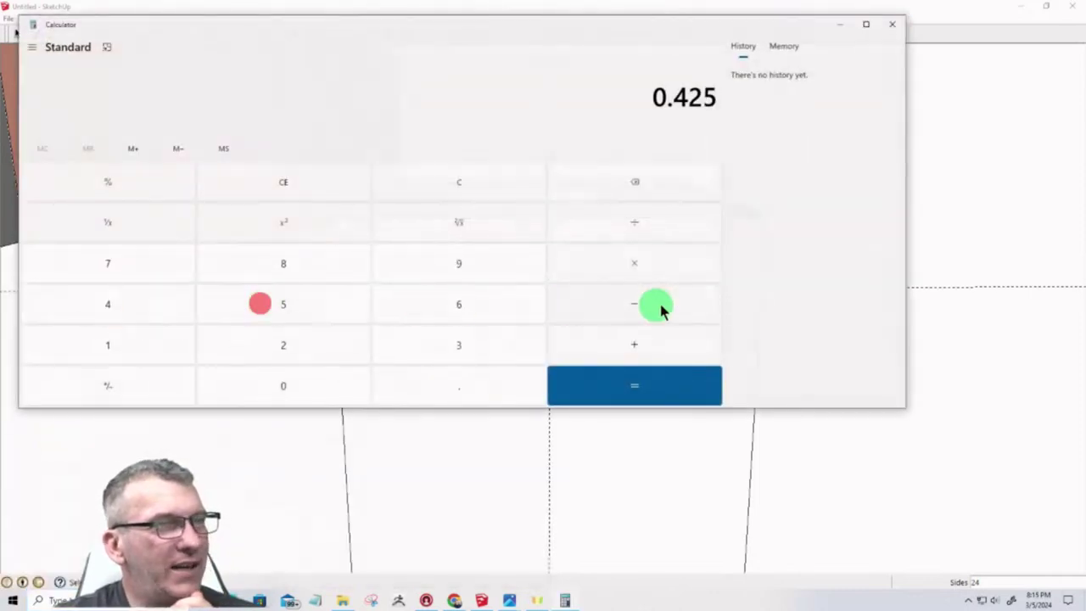
pyautogui.click(629, 231)
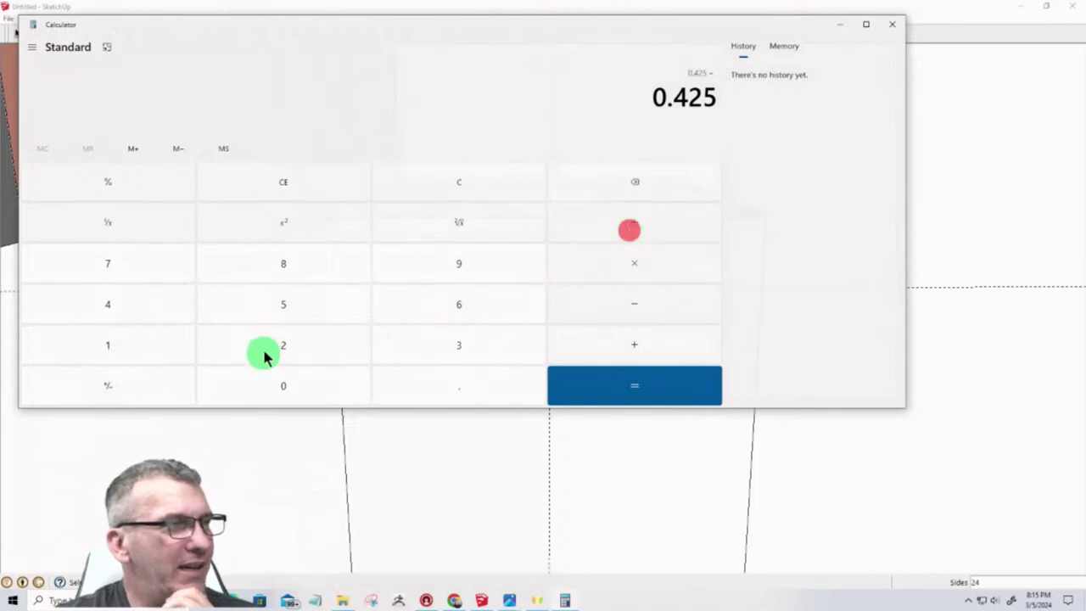
pyautogui.click(262, 357)
pyautogui.click(645, 381)
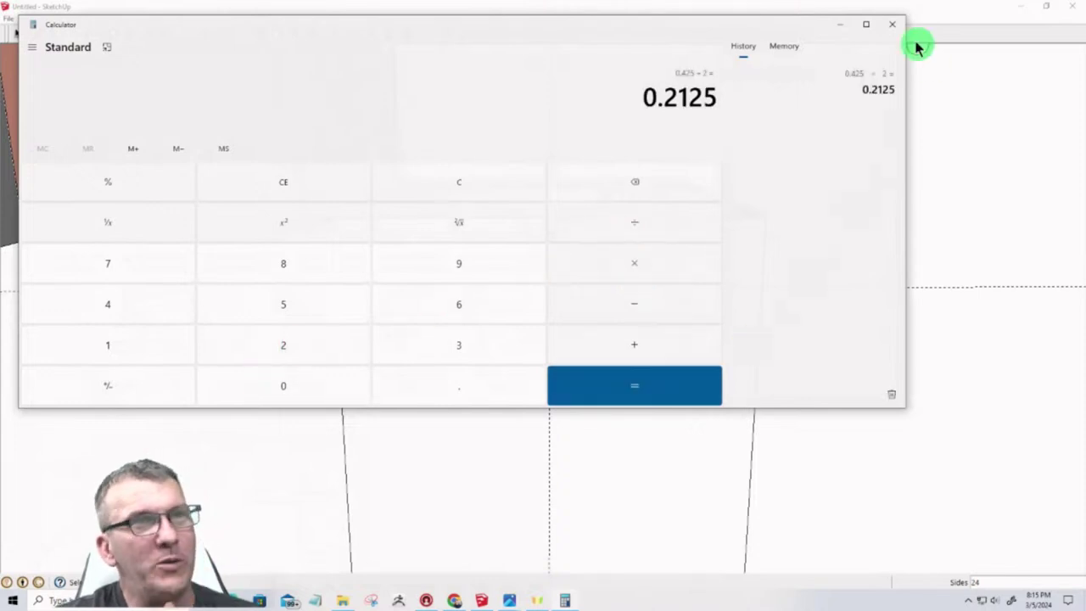
pyautogui.click(841, 24)
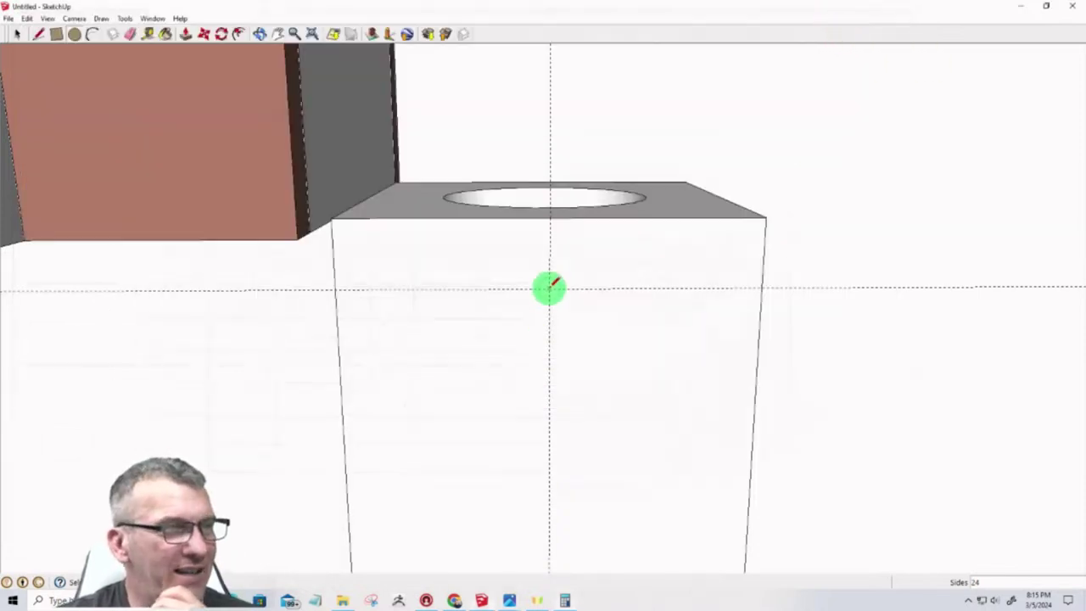
# Draw a circle of radius .2125 centred on the guide intersection of the block's front face
pyautogui.click(550, 288)
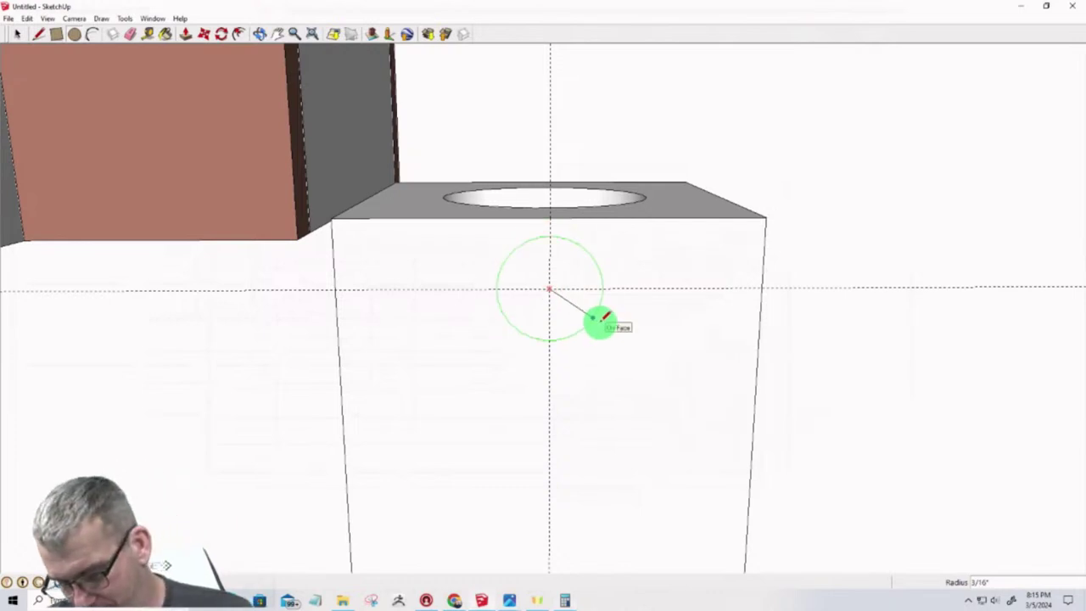
pyautogui.write('.2125')
pyautogui.press('Return')
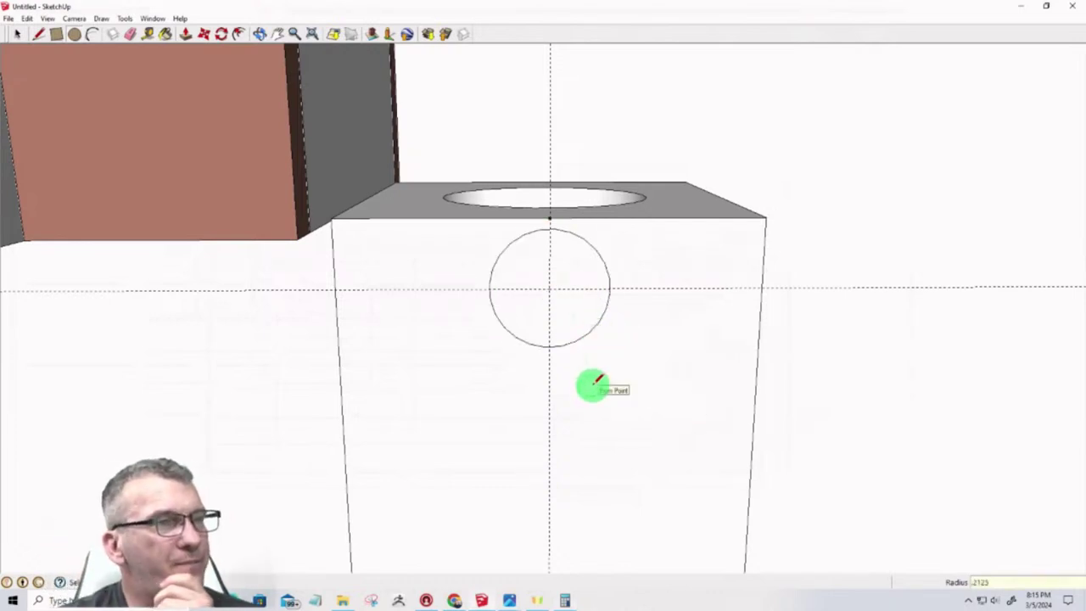
pyautogui.moveTo(589, 383); pyautogui.dragTo(221, 339, button='middle')
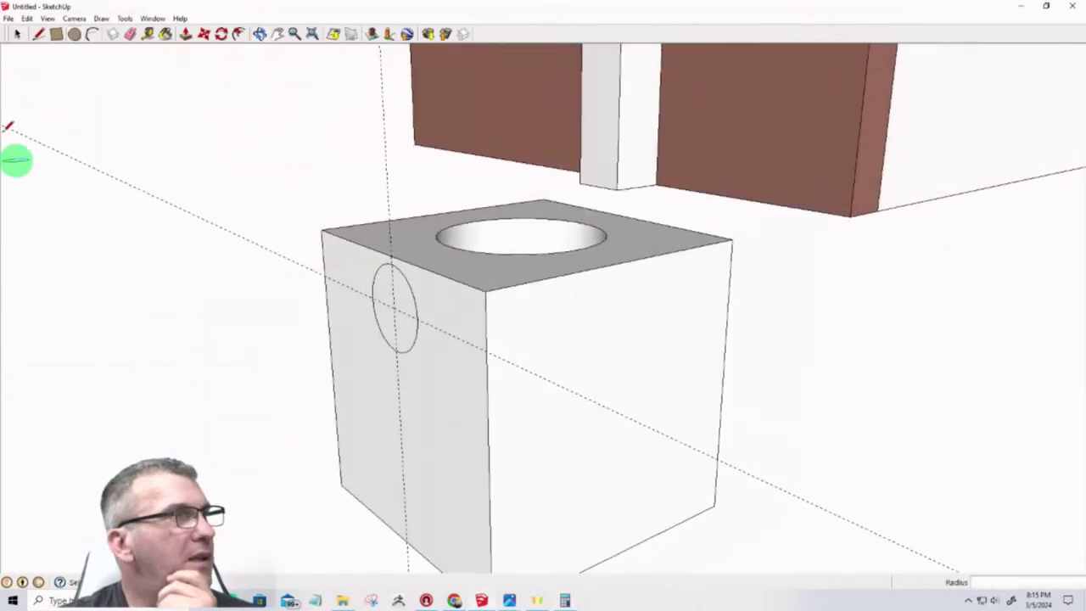
pyautogui.click(17, 33)
pyautogui.moveTo(367, 312); pyautogui.dragTo(662, 260, button='middle')
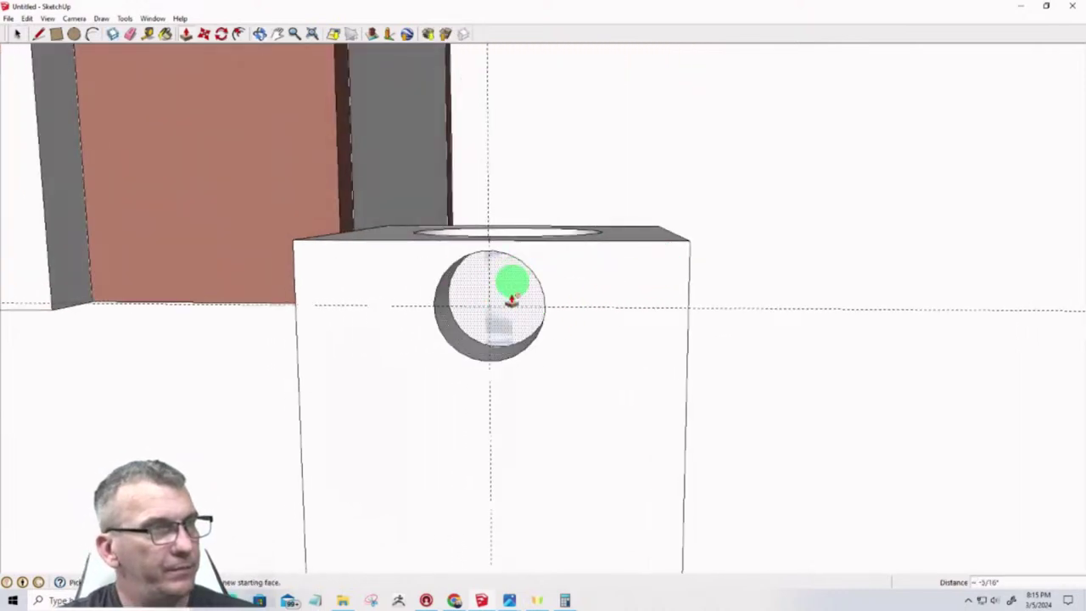
pyautogui.moveTo(512, 299); pyautogui.dragTo(606, 281, button='middle')
# Push/Pull the circle into the block to cut the hole, then select the whole block
pyautogui.press('p')
pyautogui.scroll(-3, 323, 291)
pyautogui.scroll(3, 359, 323)
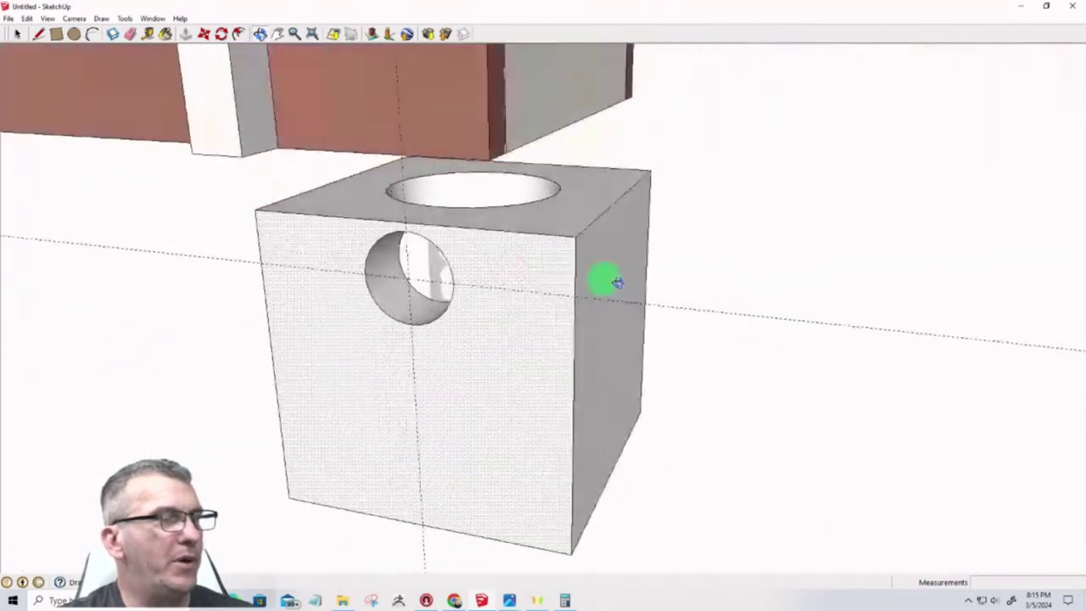
pyautogui.scroll(-5, 684, 283)
pyautogui.press('p')
pyautogui.press('space')
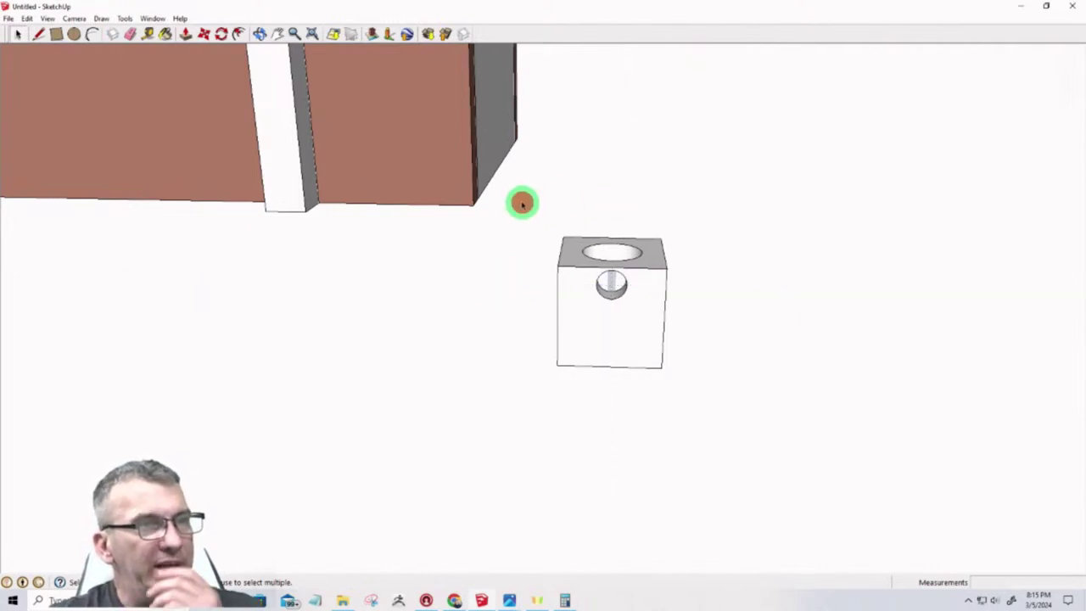
pyautogui.moveTo(524, 201); pyautogui.dragTo(720, 450)
pyautogui.moveTo(621, 392); pyautogui.dragTo(906, 437, button='middle')
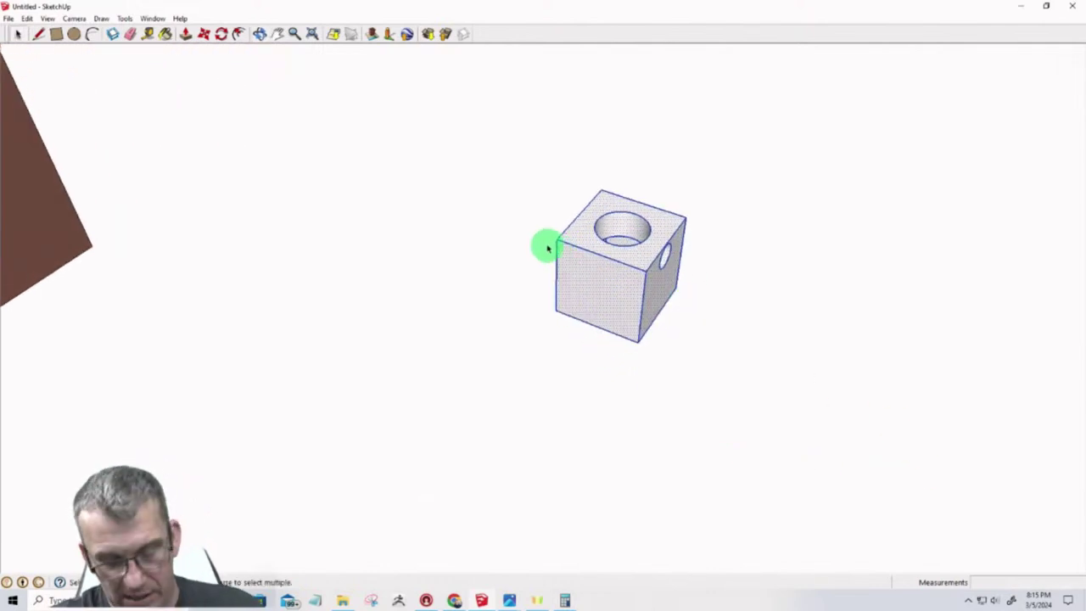
# Make the holed block a component and move it onto the top of the post
pyautogui.press('g')
pyautogui.press('Return')
pyautogui.scroll(-8, 603, 294)
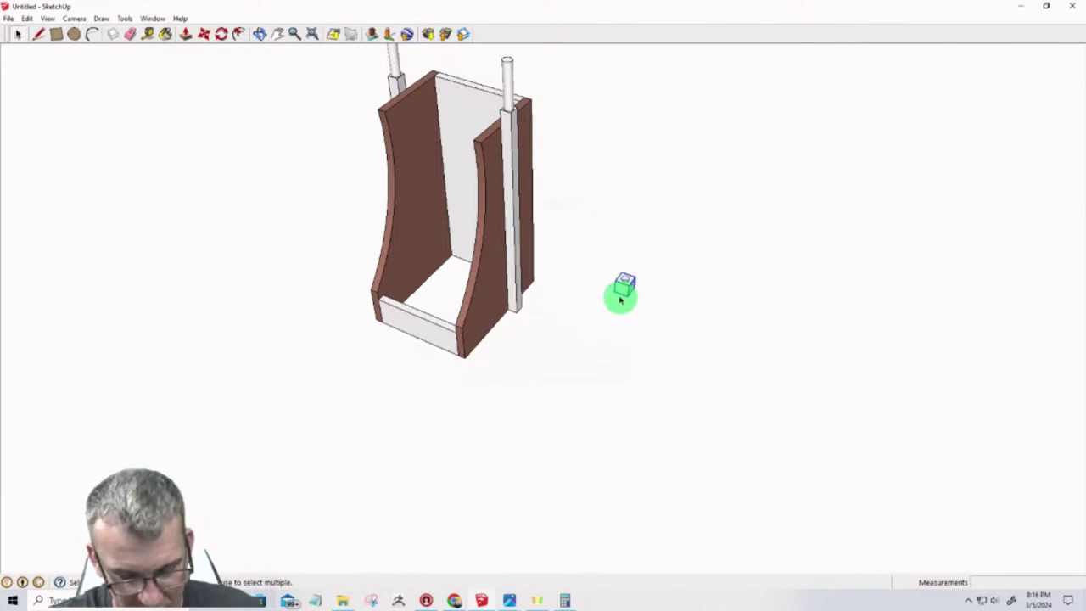
pyautogui.press('m')
pyautogui.click(628, 296)
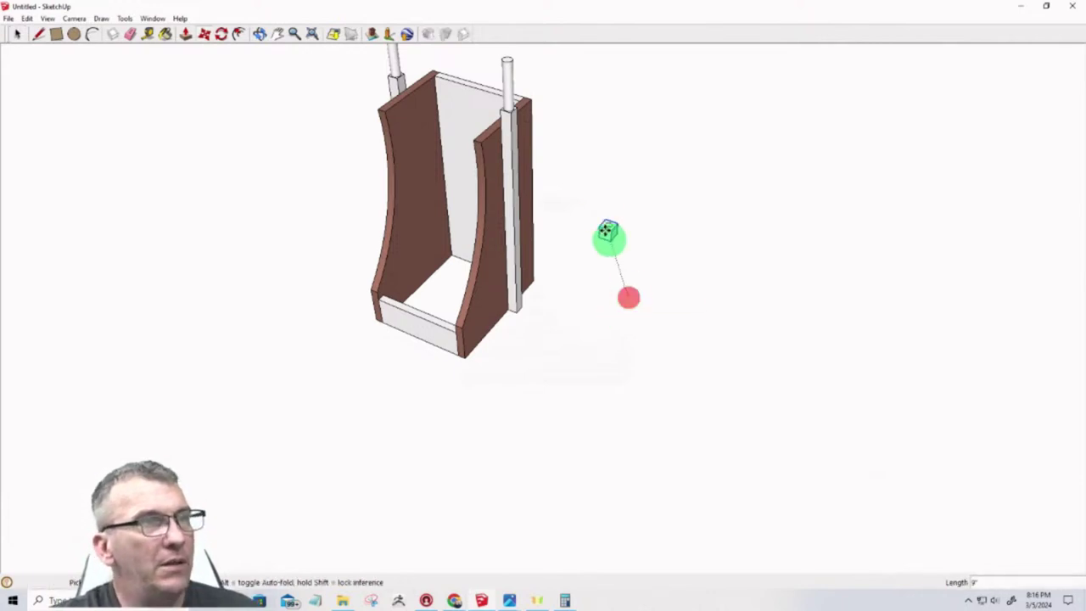
pyautogui.click(512, 126)
pyautogui.scroll(6, 515, 110)
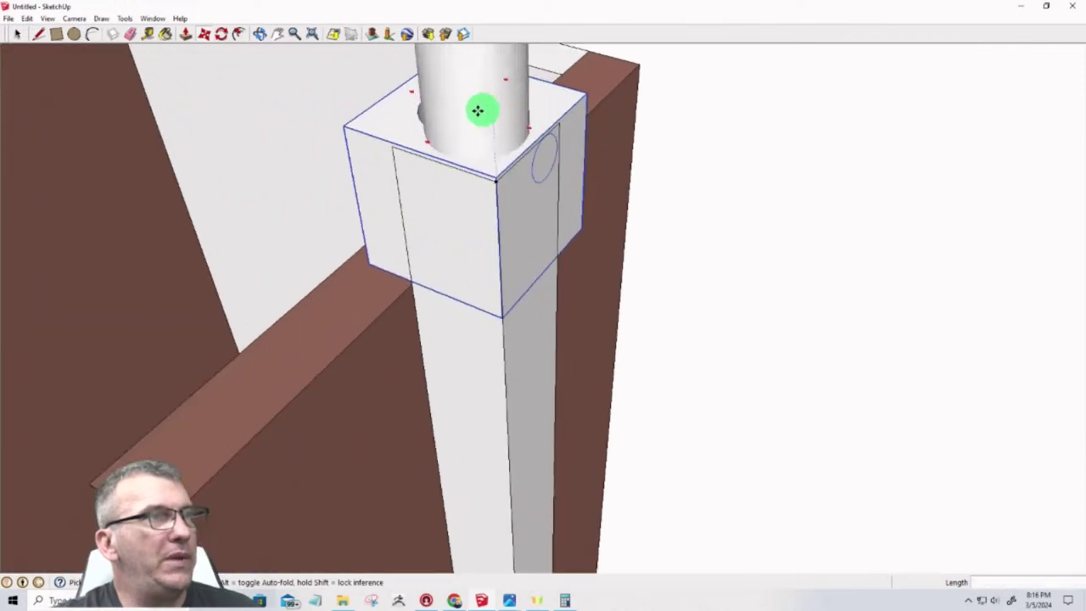
# Reposition the block along the blue axis until it seats over the post, dowel through its hole
pyautogui.moveTo(478, 111); pyautogui.dragTo(636, 179, button='middle')
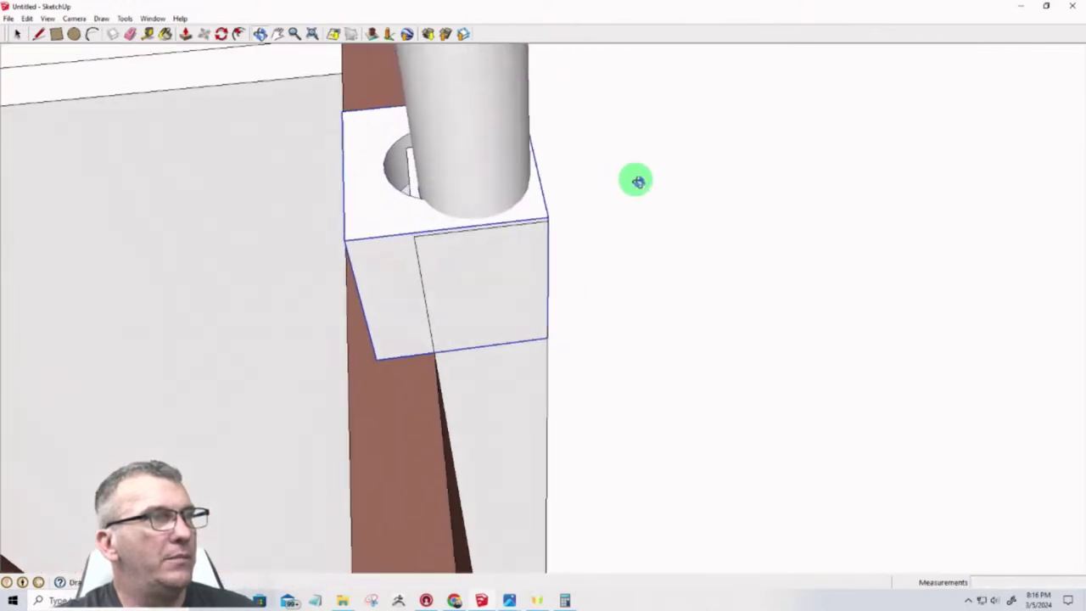
pyautogui.click(384, 169)
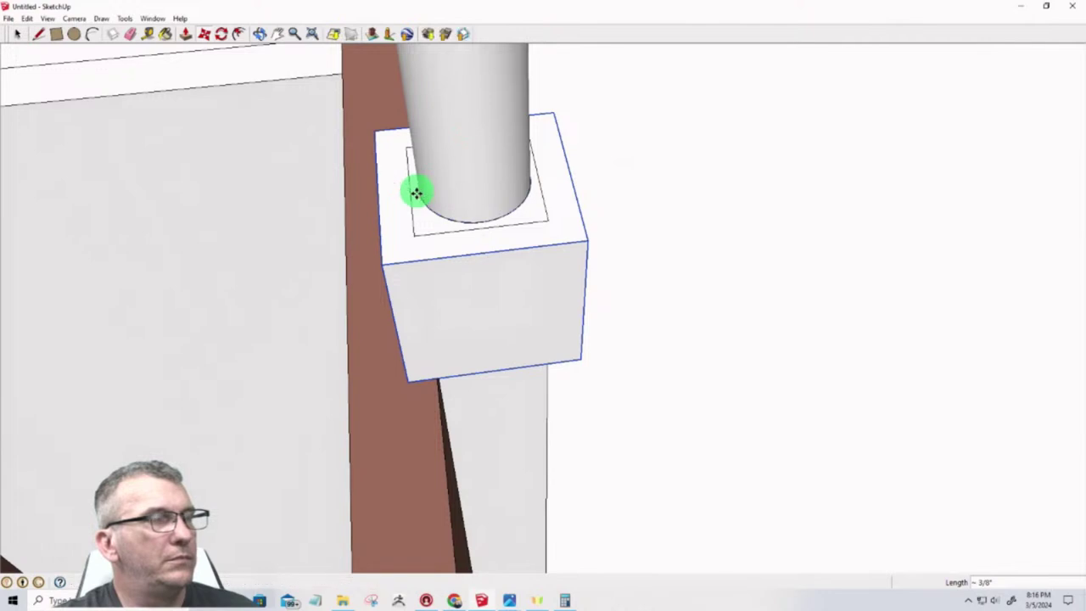
pyautogui.click(417, 193)
pyautogui.moveTo(417, 194); pyautogui.dragTo(636, 48, button='middle')
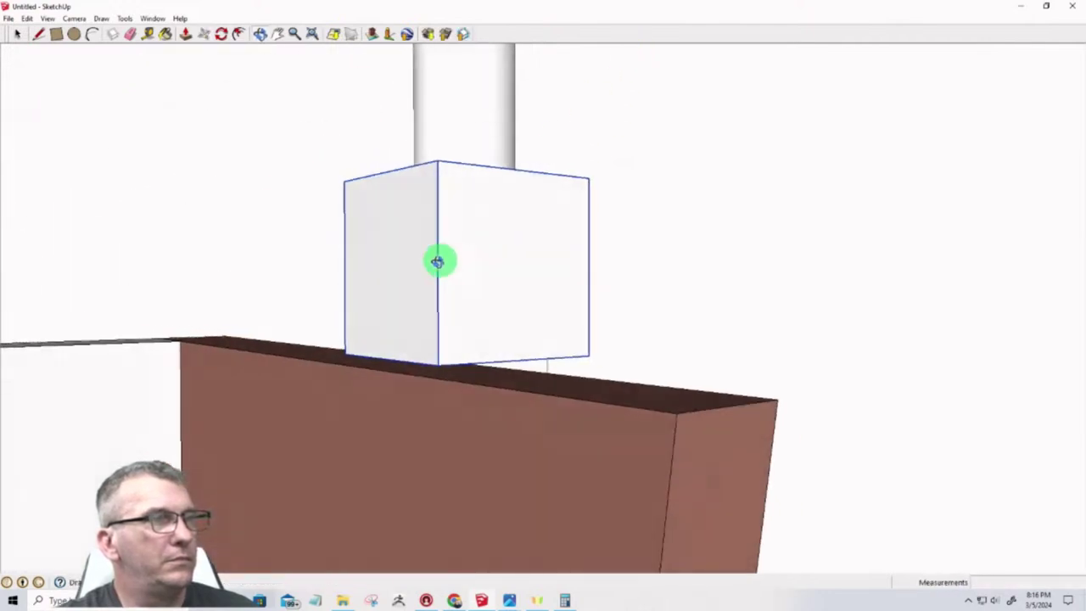
pyautogui.moveTo(437, 261); pyautogui.dragTo(68, 263, button='middle')
pyautogui.moveTo(560, 301); pyautogui.dragTo(379, 314, button='middle')
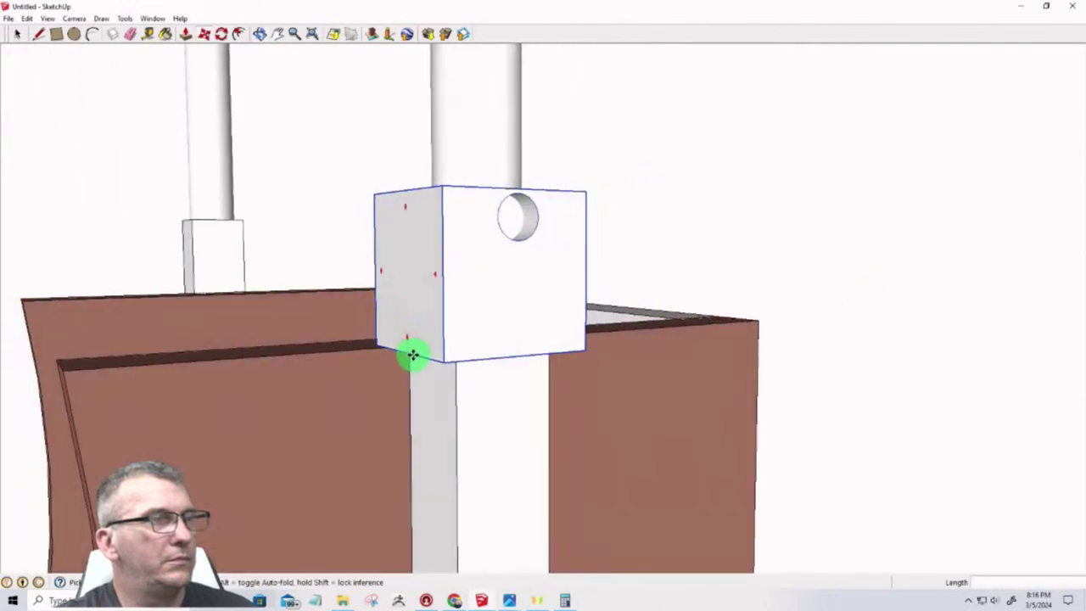
pyautogui.moveTo(412, 355)
pyautogui.mouseDown()
pyautogui.moveTo(395, 335)
pyautogui.moveTo(411, 323)
pyautogui.moveTo(410, 340)
pyautogui.mouseUp()
pyautogui.moveTo(498, 318); pyautogui.dragTo(311, 303, button='middle')
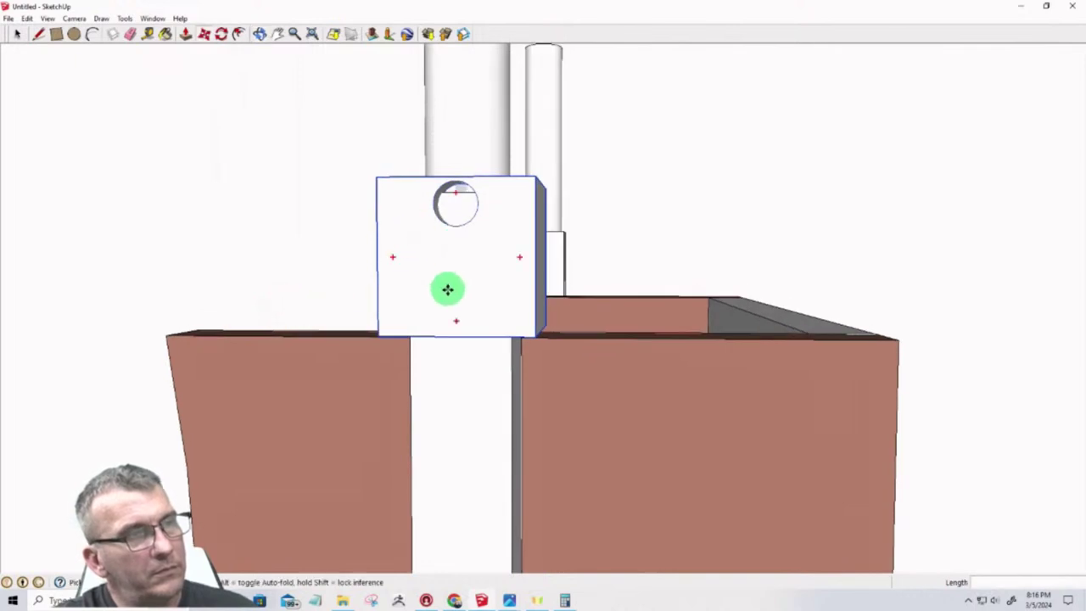
pyautogui.click(455, 176)
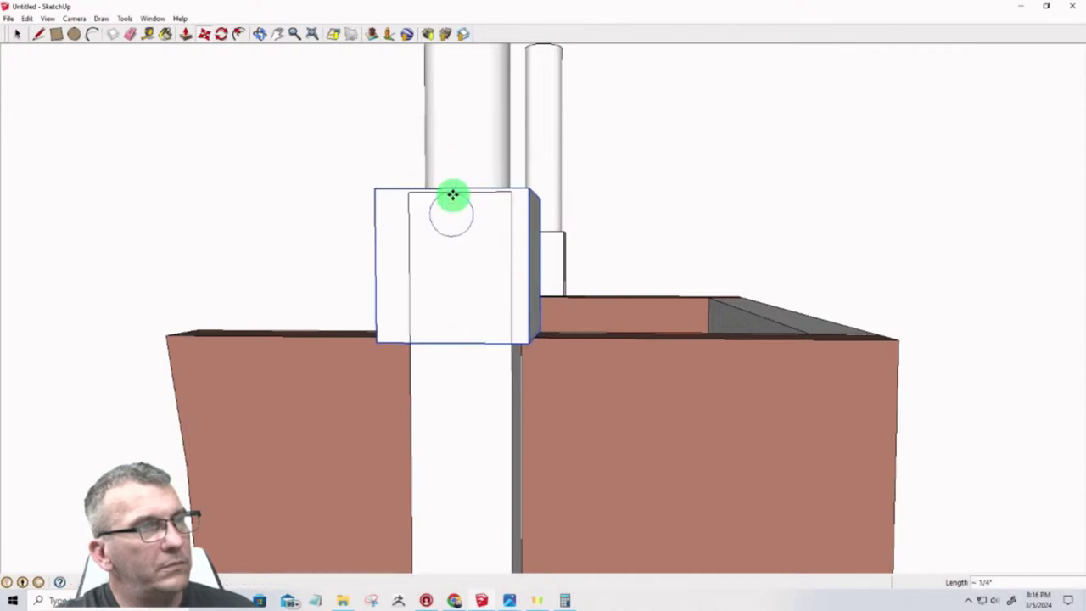
pyautogui.moveTo(450, 192); pyautogui.dragTo(487, 436, button='middle')
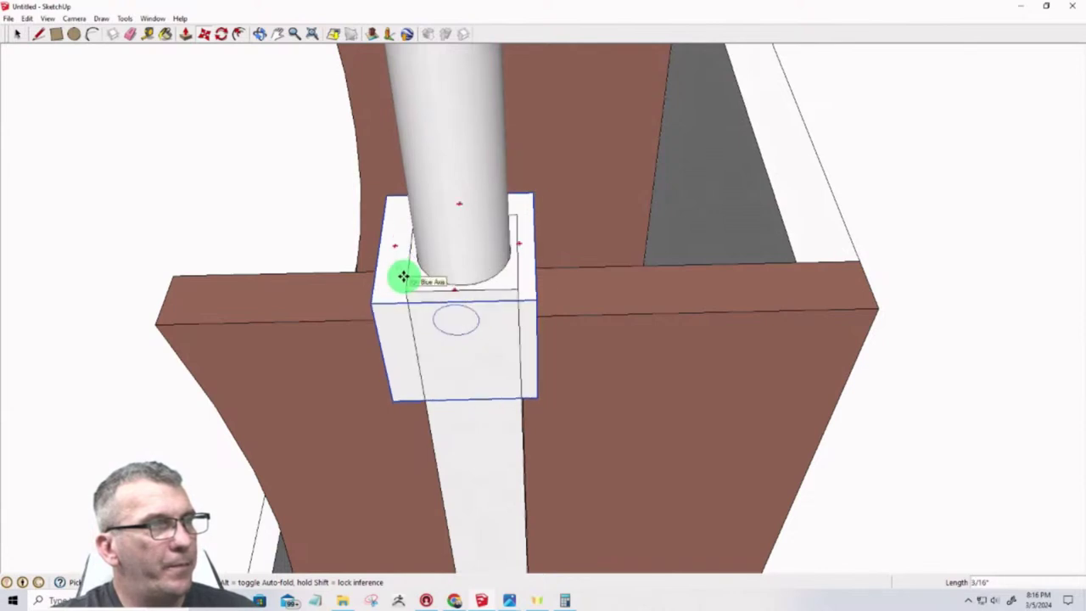
pyautogui.click(403, 277)
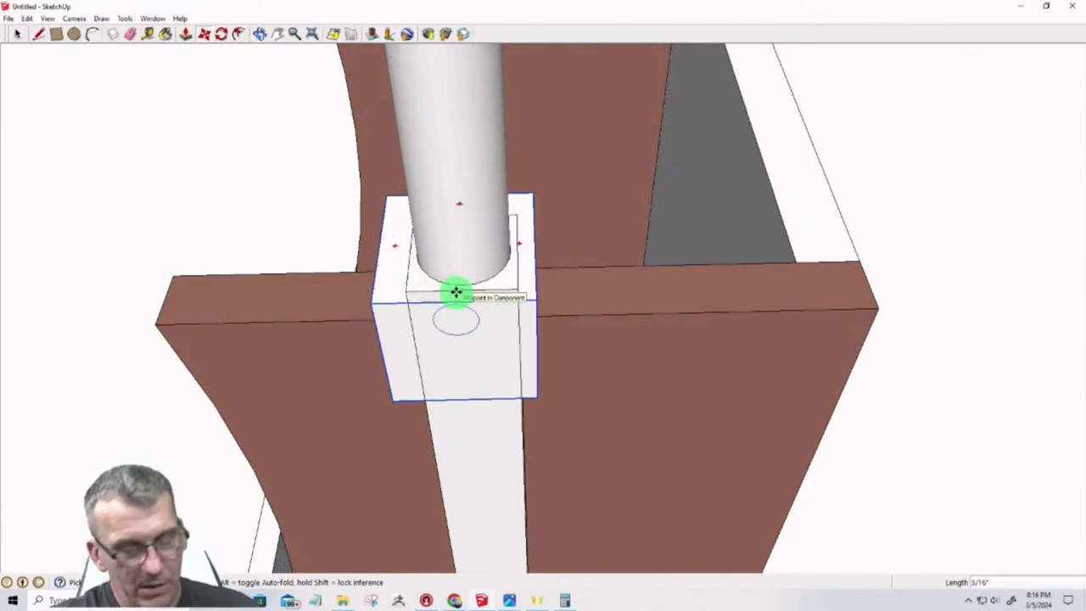
pyautogui.moveTo(456, 291); pyautogui.dragTo(432, 264, button='middle')
# Slide the cap block left over the post and nudge it slightly down
pyautogui.moveTo(146, 275); pyautogui.dragTo(538, 218, button='middle')
pyautogui.press('m')
pyautogui.moveTo(551, 187); pyautogui.dragTo(532, 175)
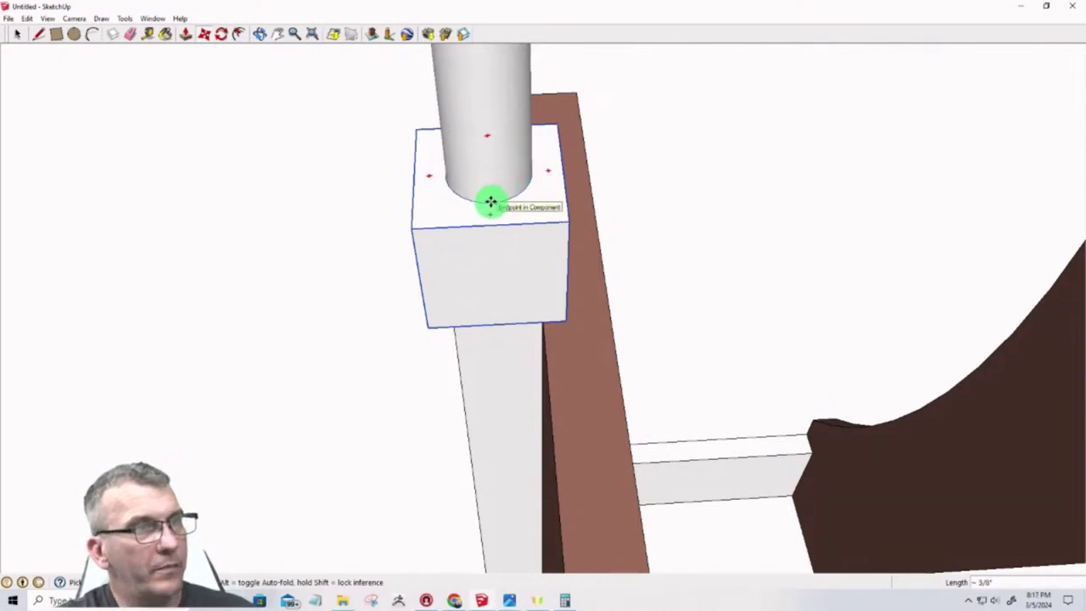
pyautogui.moveTo(494, 204); pyautogui.dragTo(498, 209)
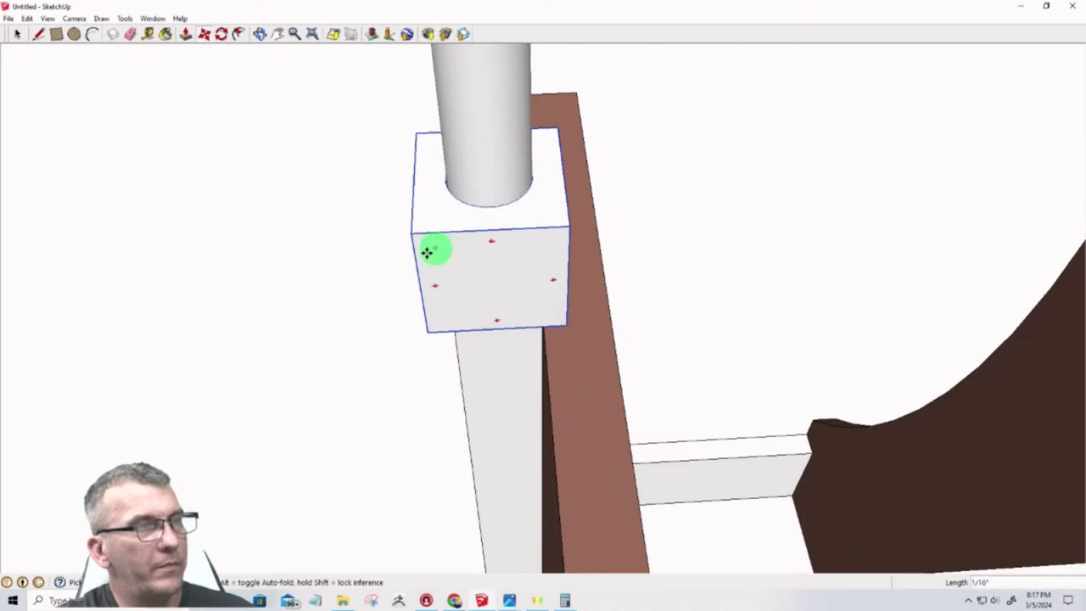
pyautogui.moveTo(427, 250); pyautogui.dragTo(902, 25, button='middle')
pyautogui.moveTo(480, 196)
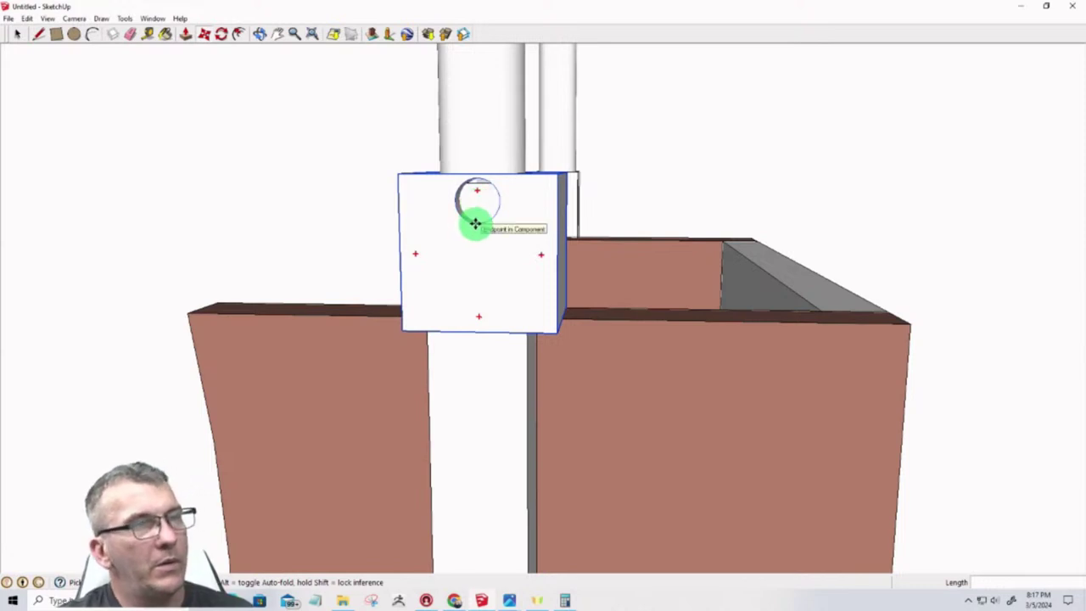
pyautogui.moveTo(476, 223); pyautogui.dragTo(720, 223, button='middle')
# Move the cap block by its corner again and check its fit on the post from several angles
pyautogui.press('m')
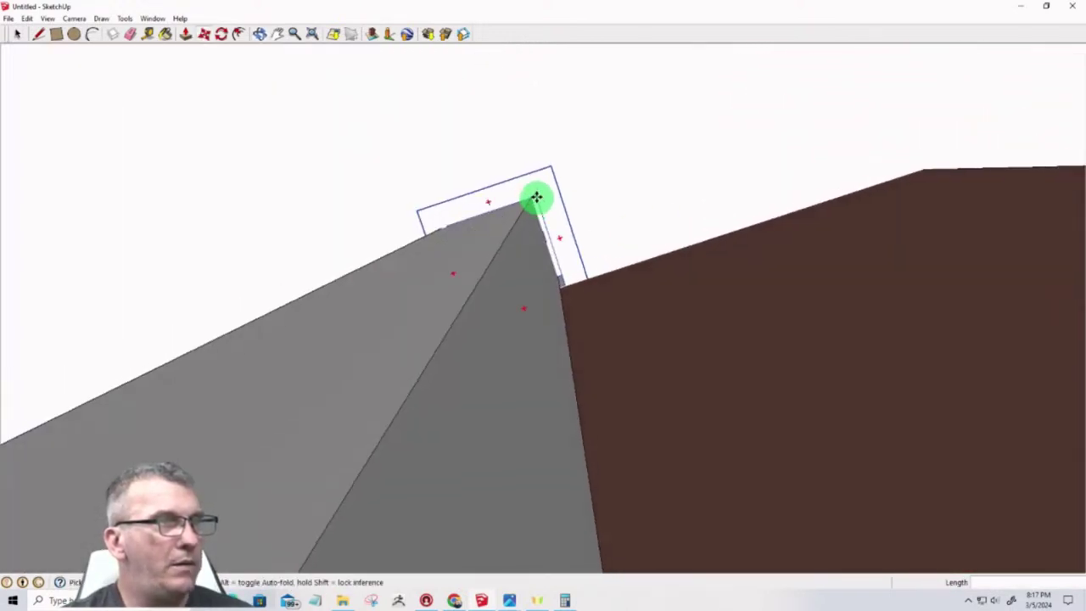
pyautogui.moveTo(537, 197); pyautogui.dragTo(531, 197)
pyautogui.moveTo(488, 264); pyautogui.dragTo(467, 346, button='middle')
pyautogui.scroll(-5, 495, 298)
pyautogui.moveTo(488, 208); pyautogui.dragTo(657, 291, button='middle')
pyautogui.scroll(6, 577, 298)
pyautogui.moveTo(578, 298); pyautogui.dragTo(305, 351, button='middle')
pyautogui.scroll(-5, 637, 300)
# Snap the cap block's inner corner to the post's corner endpoint so it sits flush and square
pyautogui.scroll(3, 382, 369)
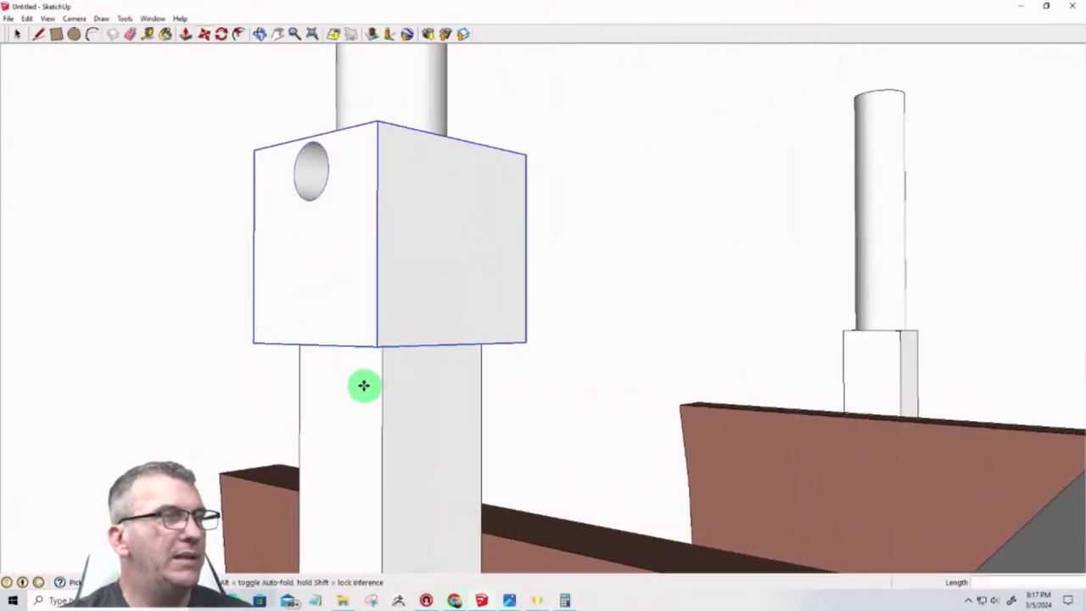
pyautogui.moveTo(364, 383); pyautogui.dragTo(400, 114, button='middle')
pyautogui.press('m')
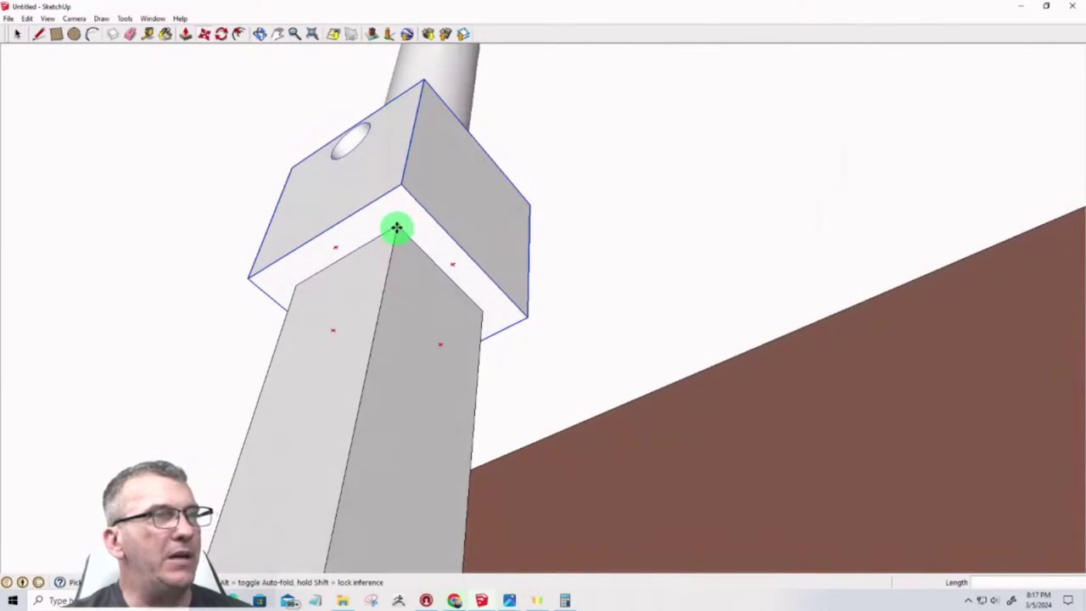
pyautogui.click(396, 227)
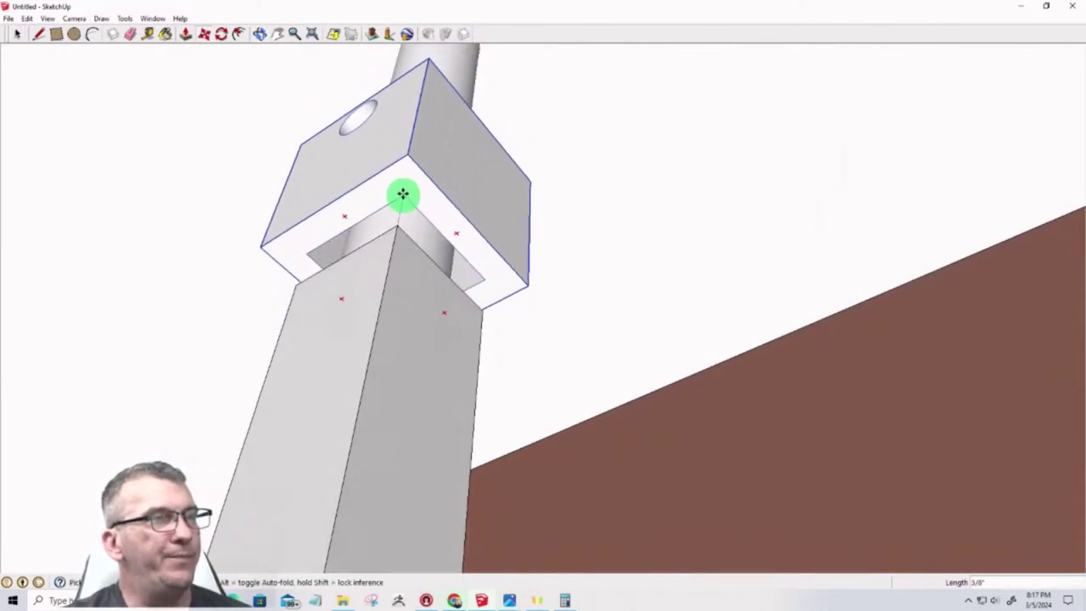
pyautogui.scroll(3, 425, 165)
pyautogui.scroll(3, 452, 164)
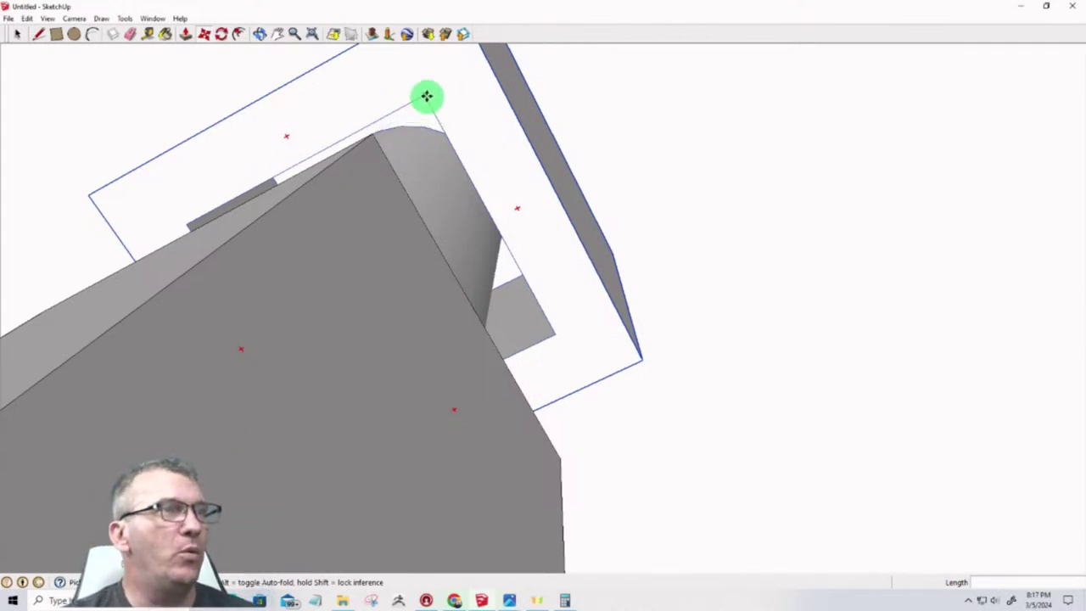
pyautogui.click(423, 97)
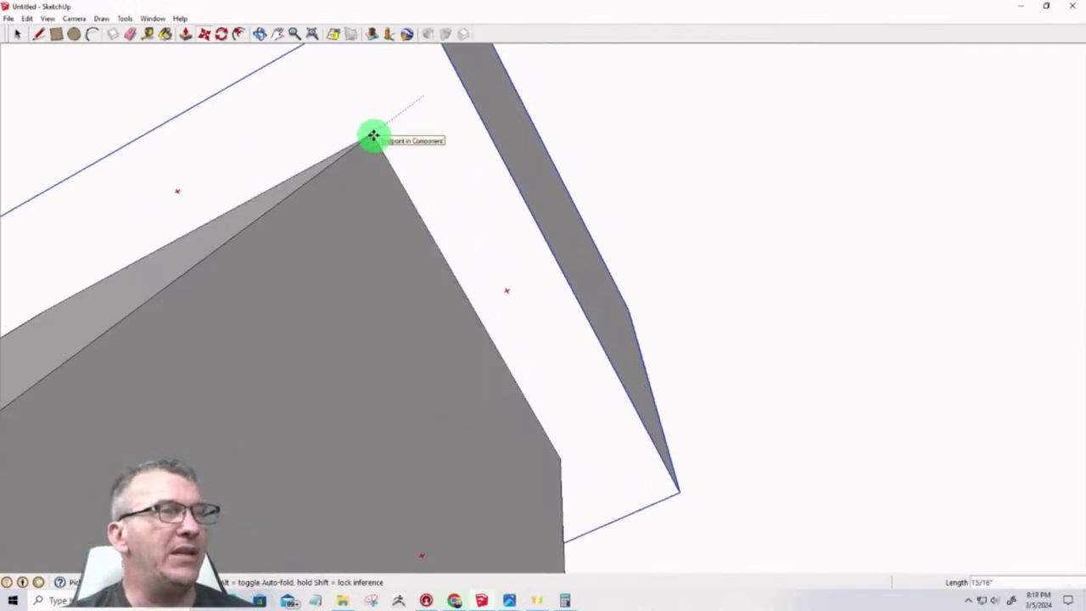
pyautogui.click(375, 135)
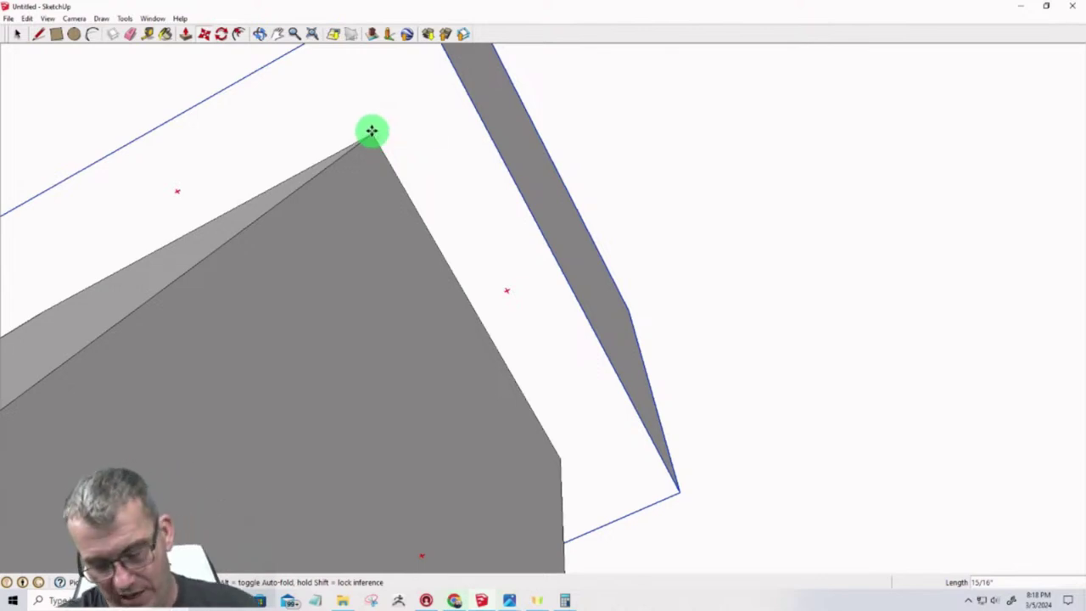
pyautogui.click(371, 131)
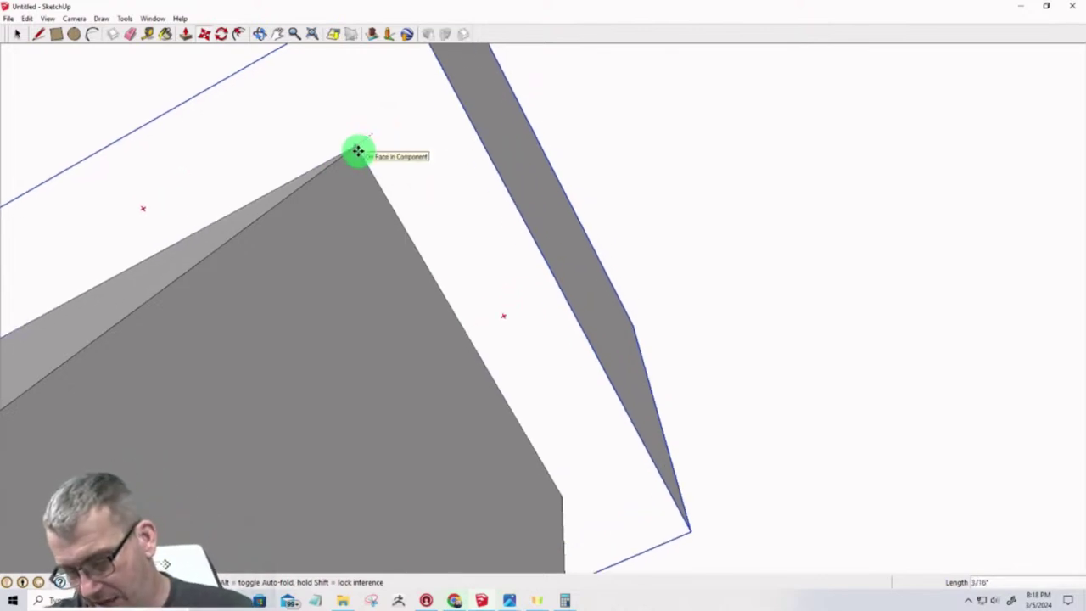
pyautogui.click(358, 151)
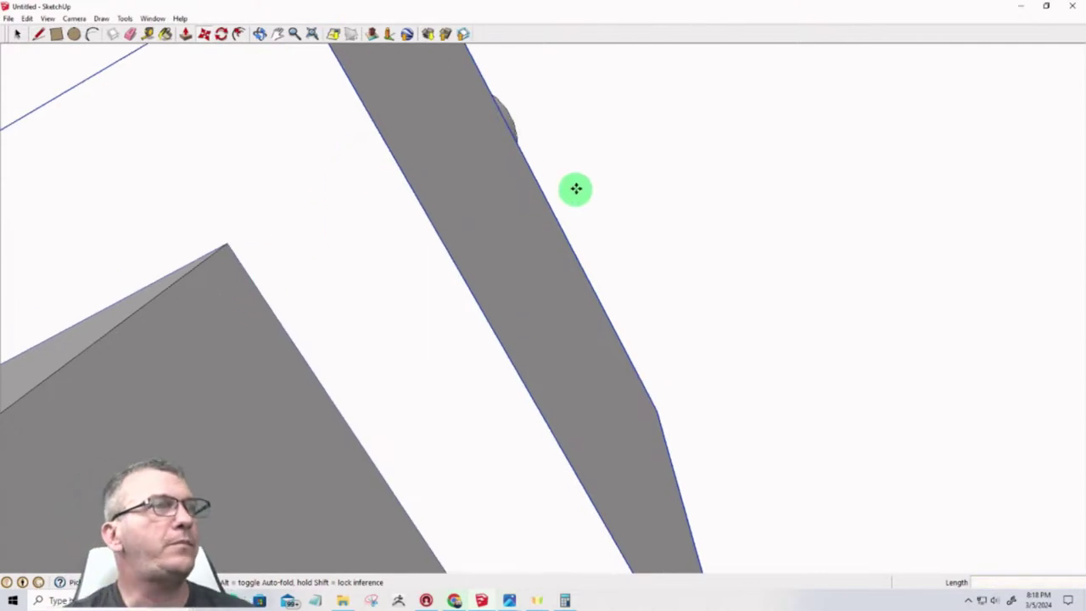
pyautogui.moveTo(575, 189); pyautogui.dragTo(887, 455, button='middle')
pyautogui.scroll(-5, 576, 347)
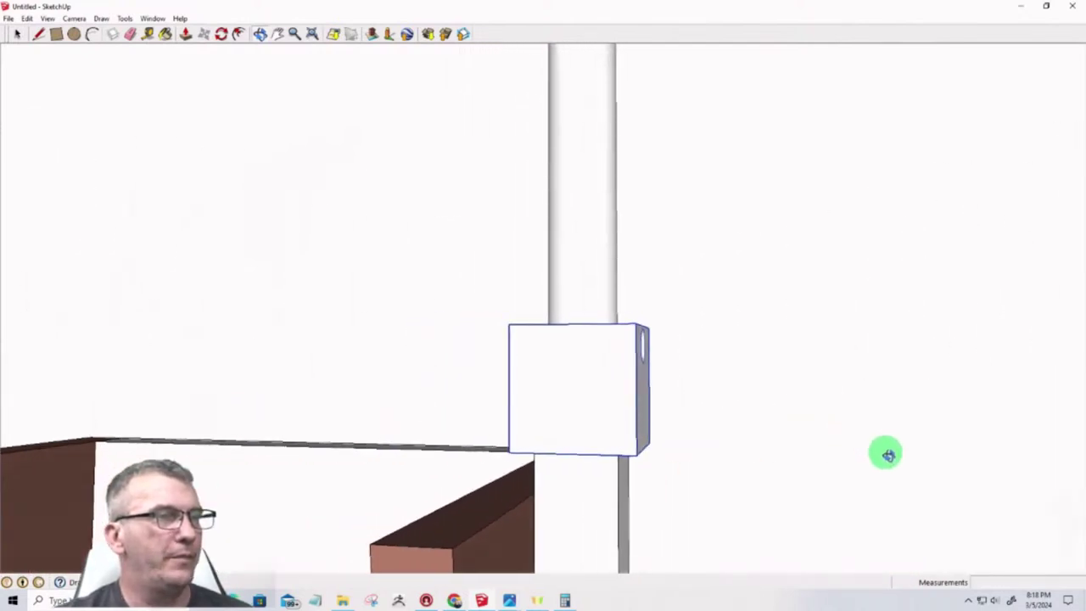
# In Left view, move a cap block onto the left post
pyautogui.press('F6')
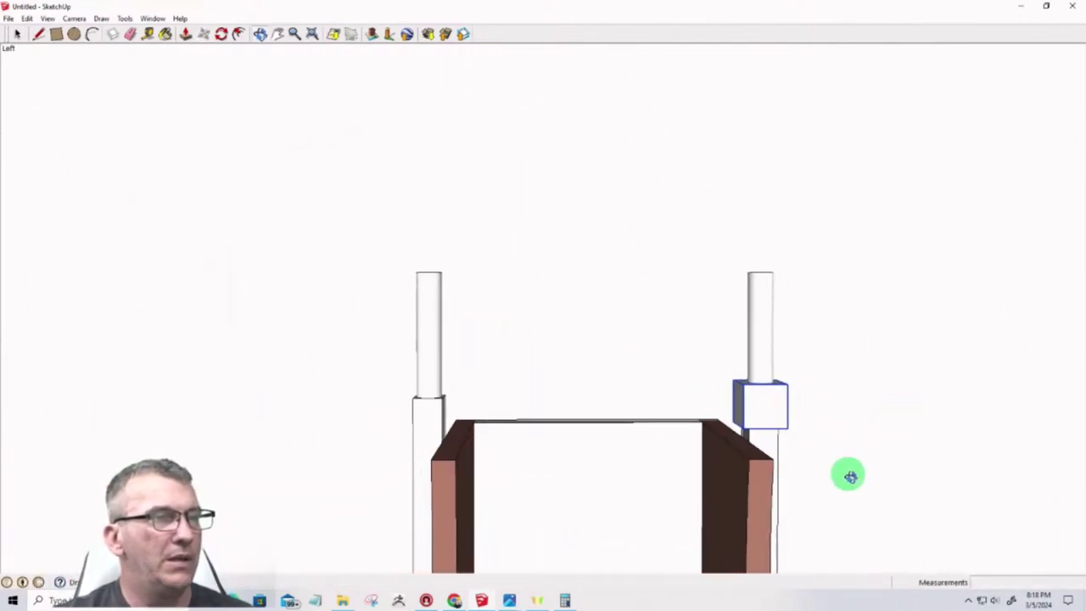
pyautogui.press('m')
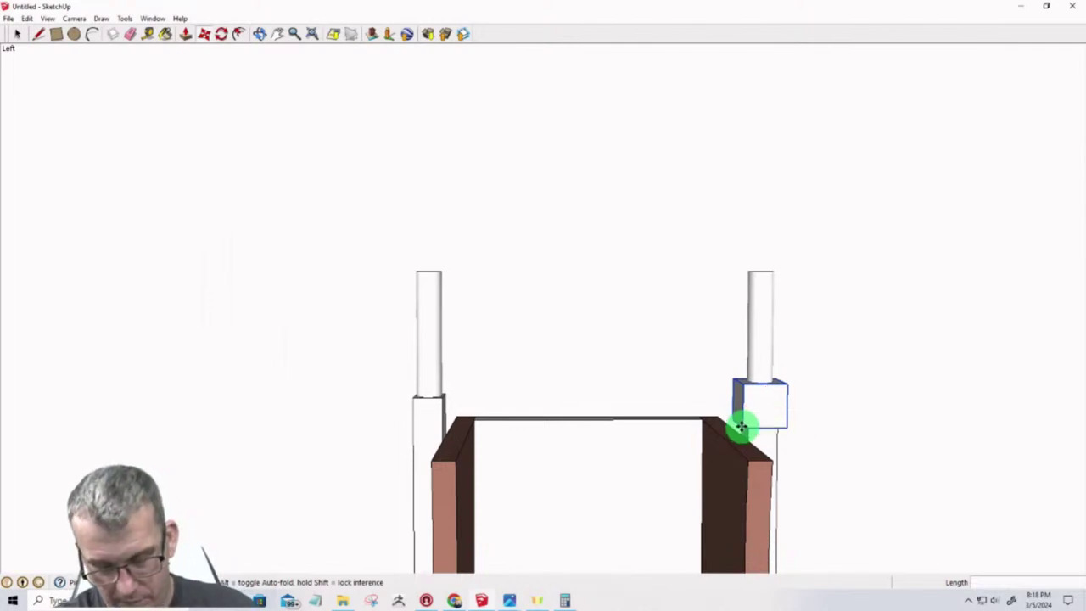
pyautogui.click(741, 425)
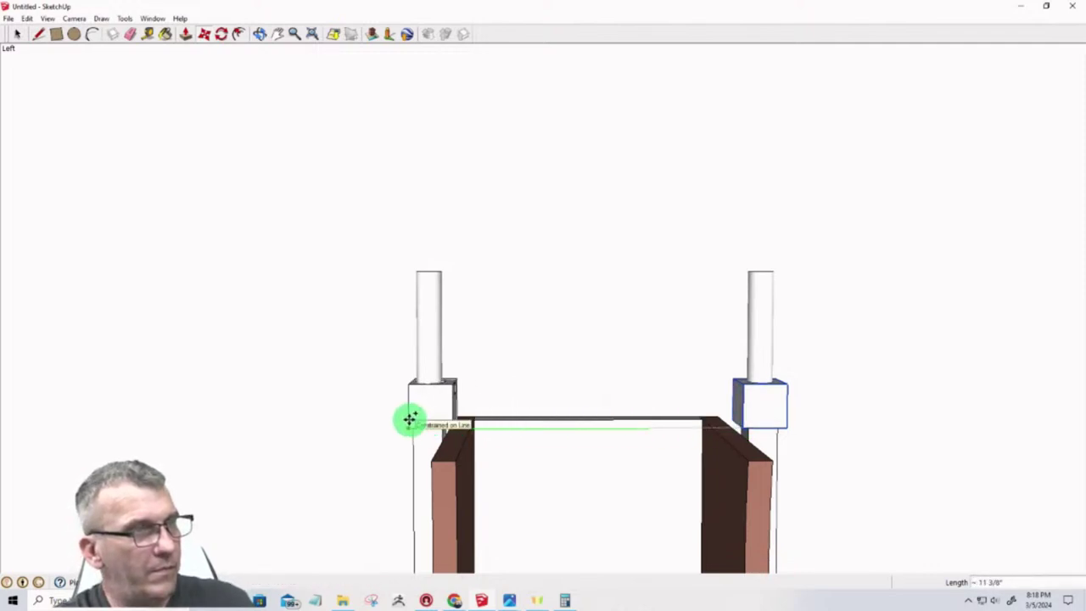
pyautogui.click(410, 420)
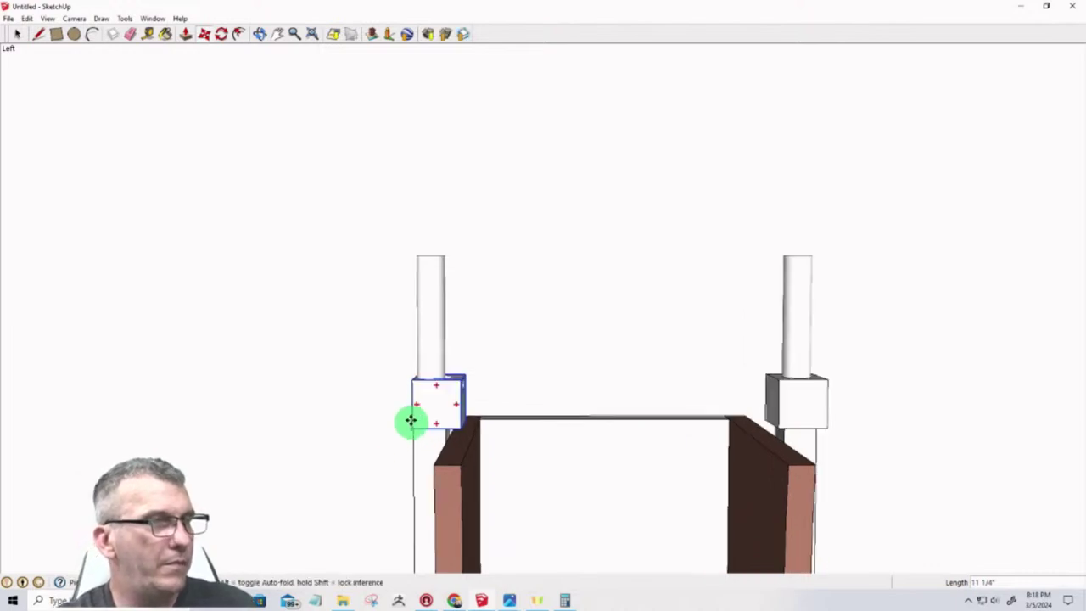
pyautogui.scroll(4, 410, 419)
pyautogui.moveTo(421, 424); pyautogui.dragTo(511, 223, button='middle')
# Snap the block's inner corner to the left post's corner
pyautogui.press('m')
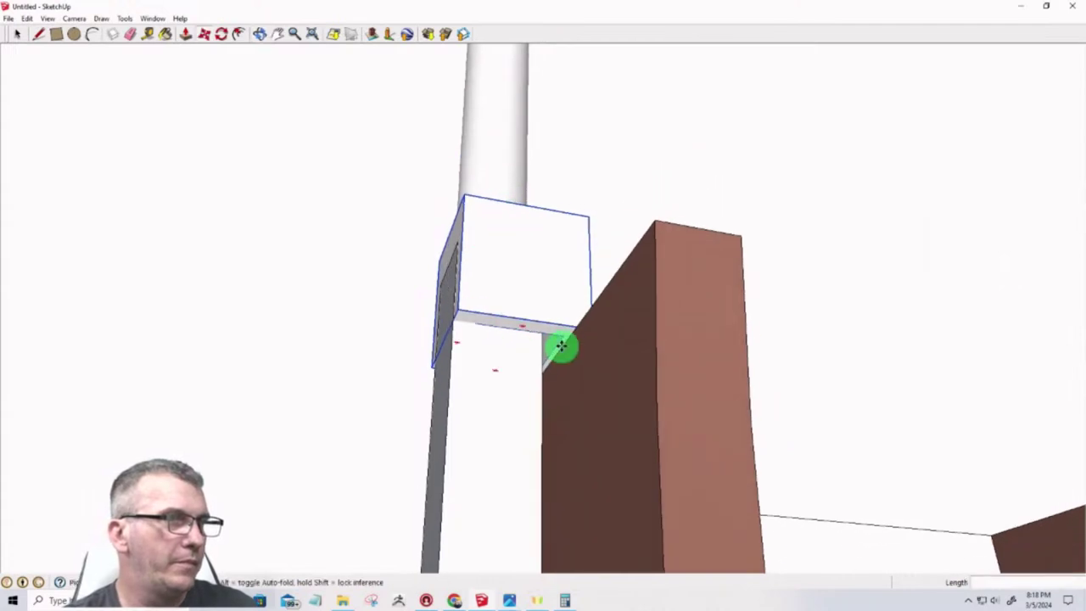
pyautogui.scroll(5, 558, 340)
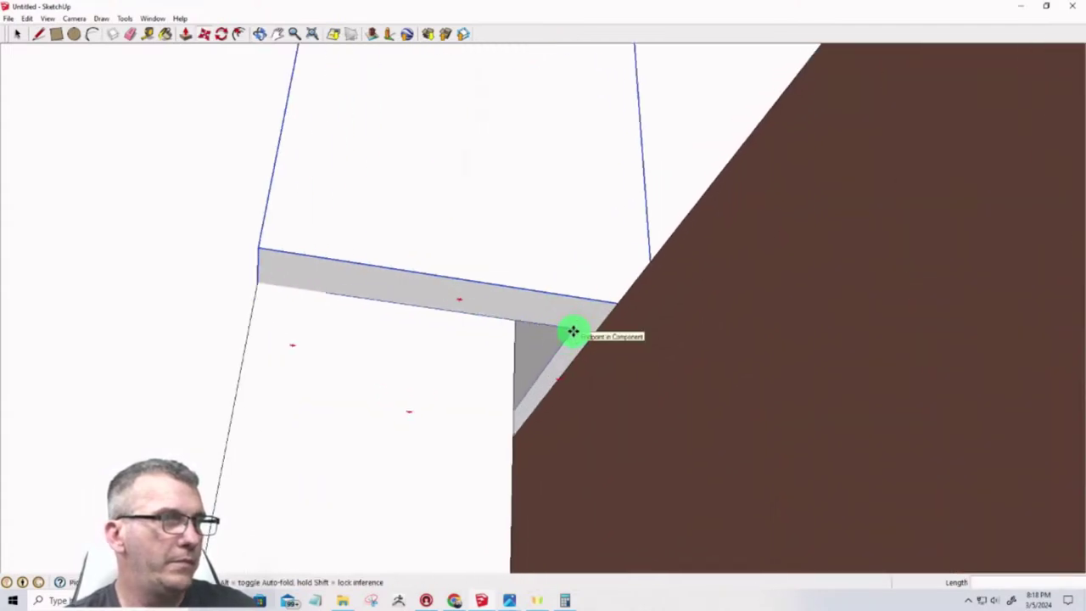
pyautogui.click(572, 331)
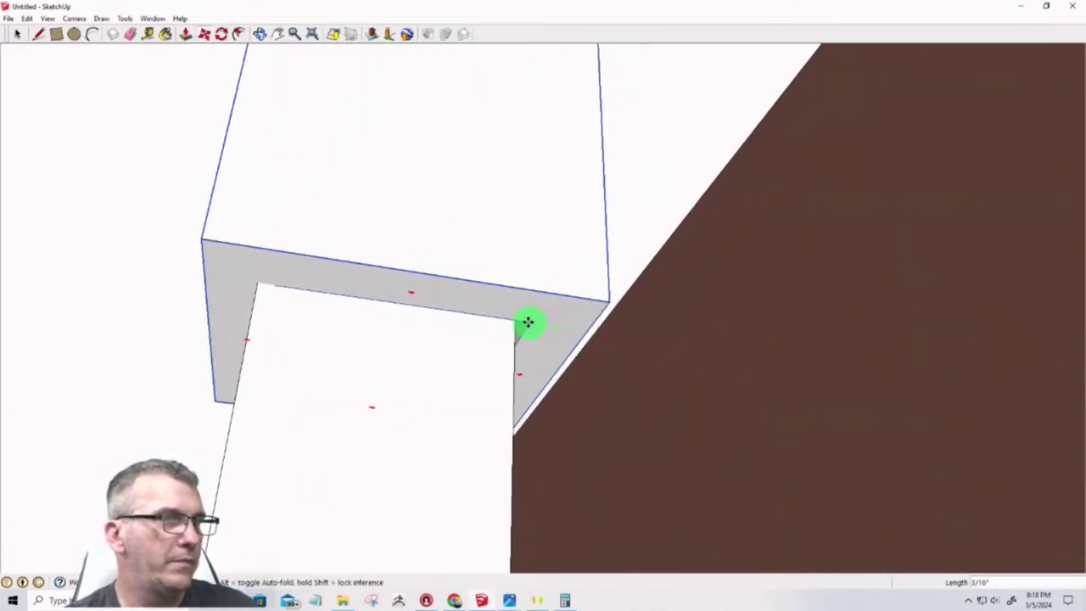
pyautogui.click(515, 354)
pyautogui.scroll(-10, 504, 348)
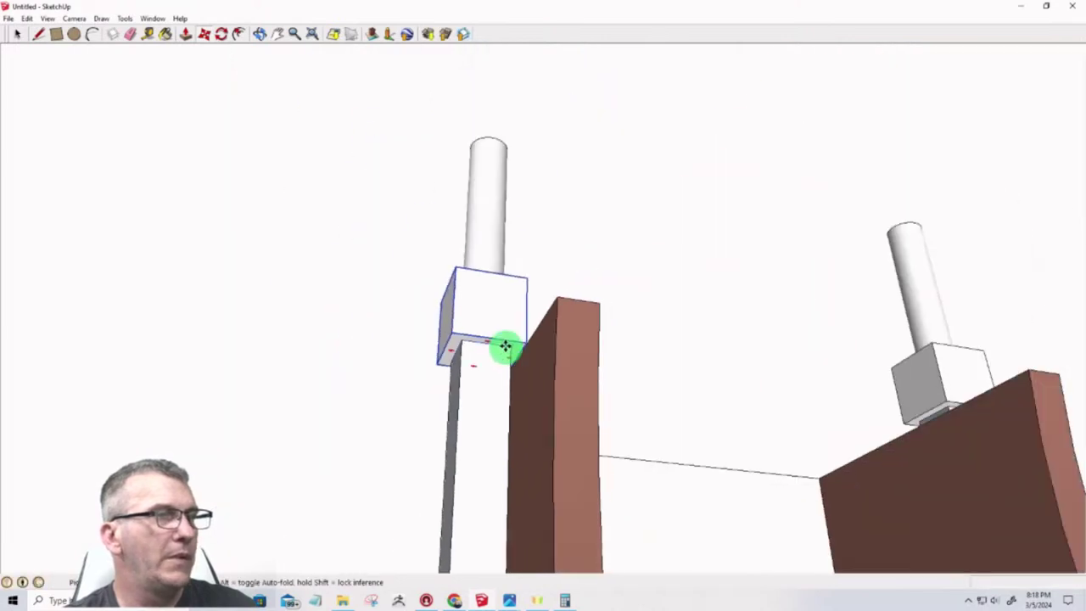
pyautogui.moveTo(421, 499); pyautogui.dragTo(266, 439, button='middle')
# Set the cap block down on the left post and select it
pyautogui.click(268, 435)
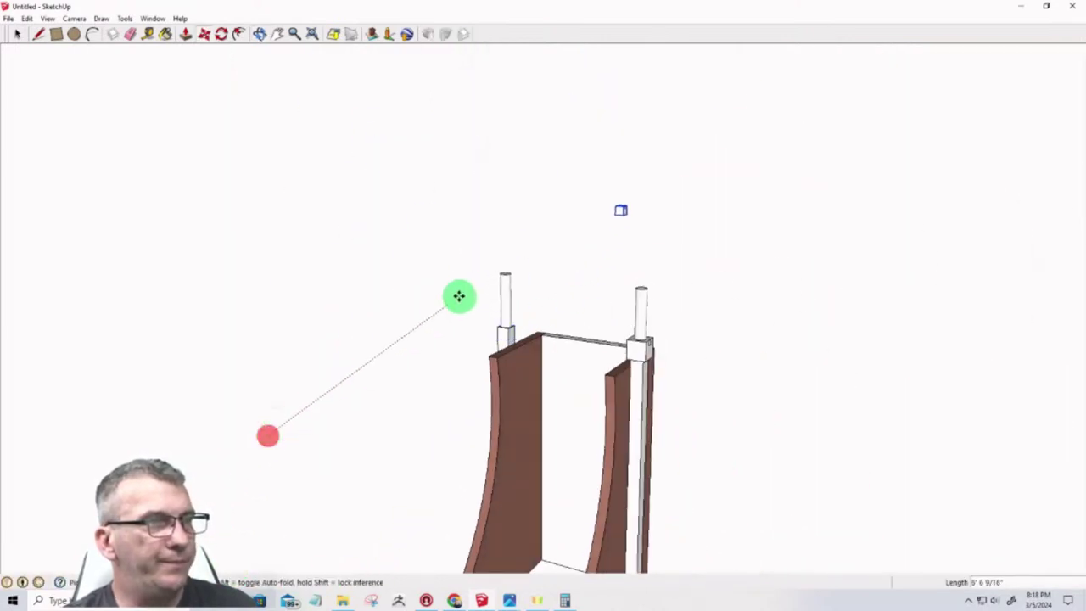
pyautogui.click(459, 297)
pyautogui.press('space')
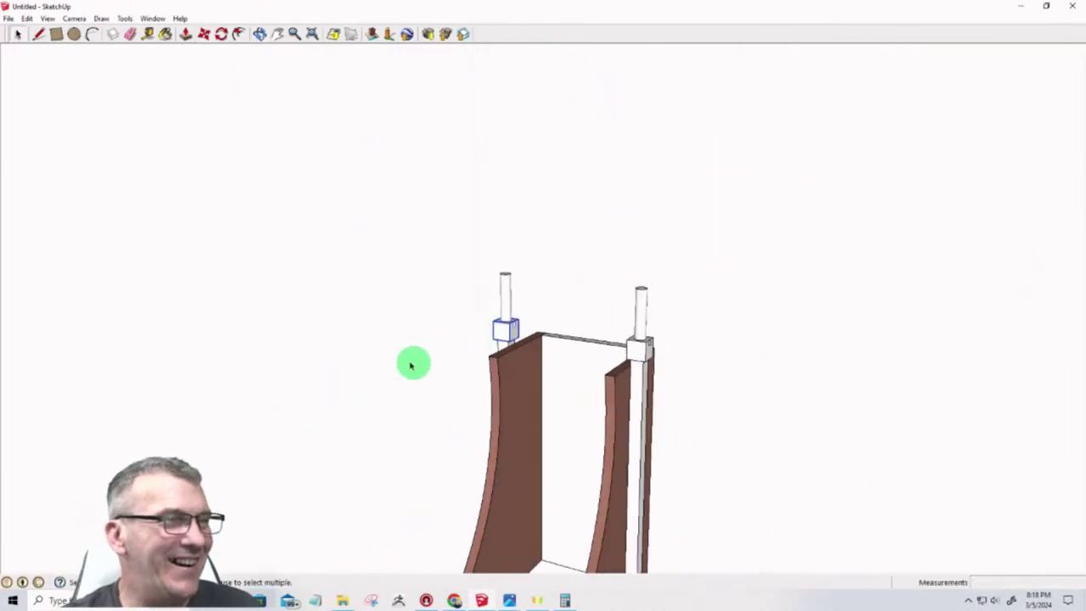
pyautogui.click(411, 361)
pyautogui.scroll(7, 509, 310)
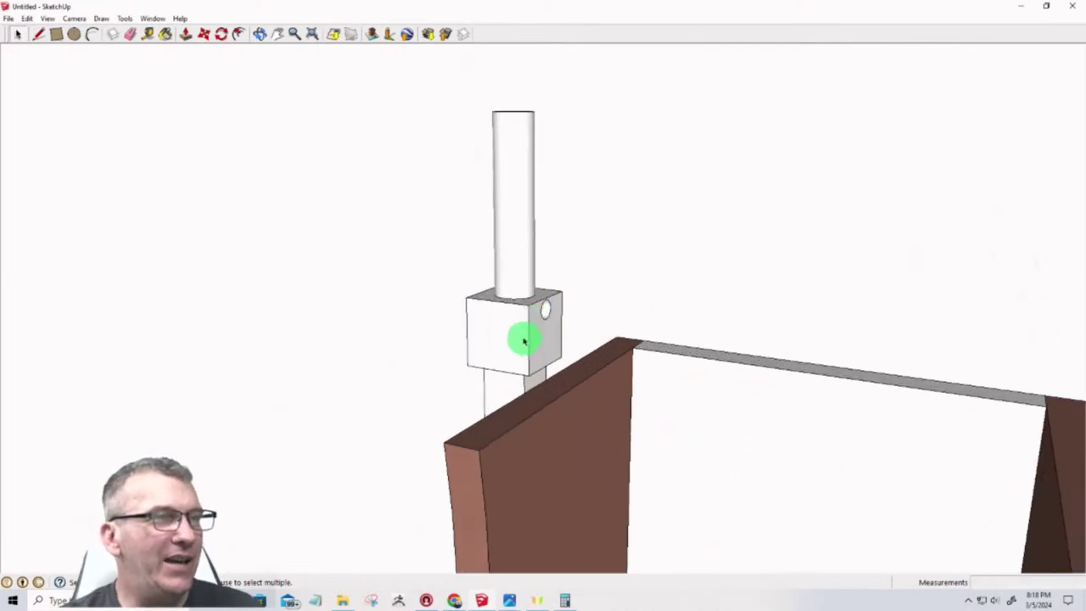
pyautogui.click(514, 342)
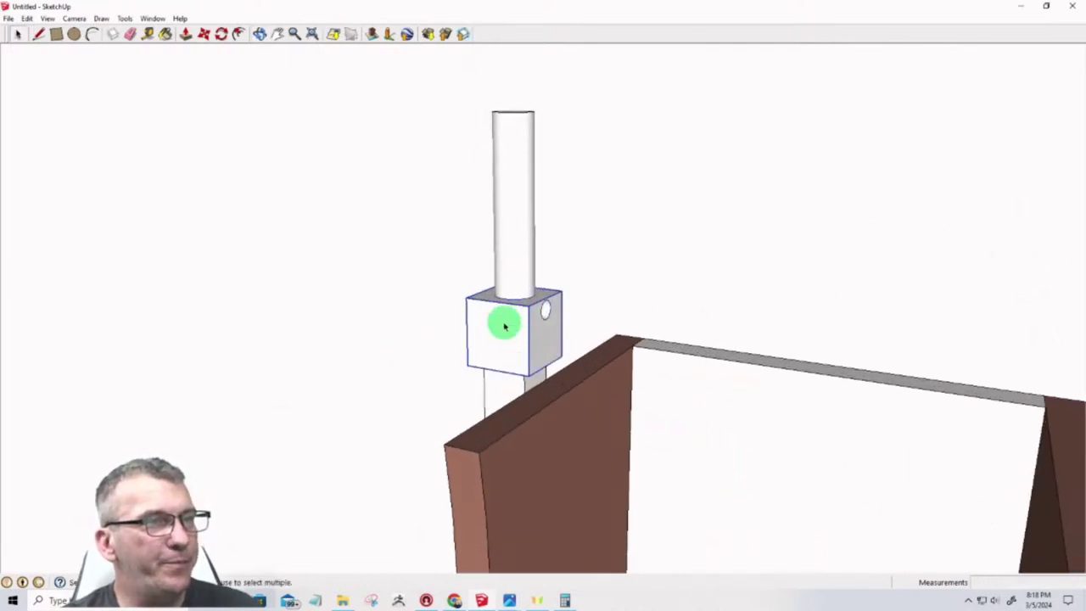
# Flip the block along Component's Green and zoom out to view the whole stand
pyautogui.rightClick(506, 328)
pyautogui.moveTo(544, 275)
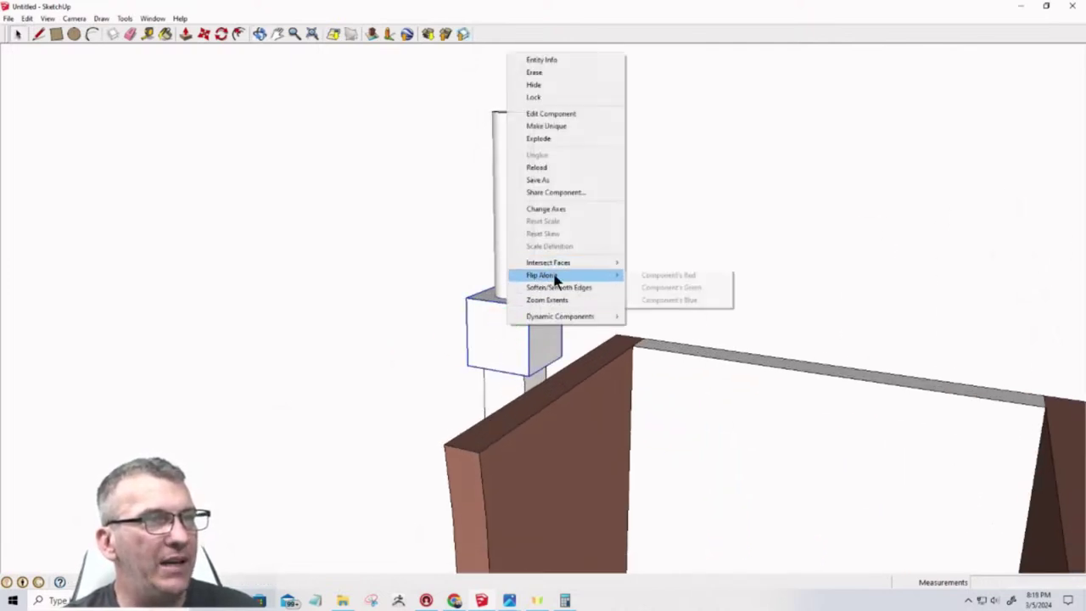
pyautogui.click(660, 287)
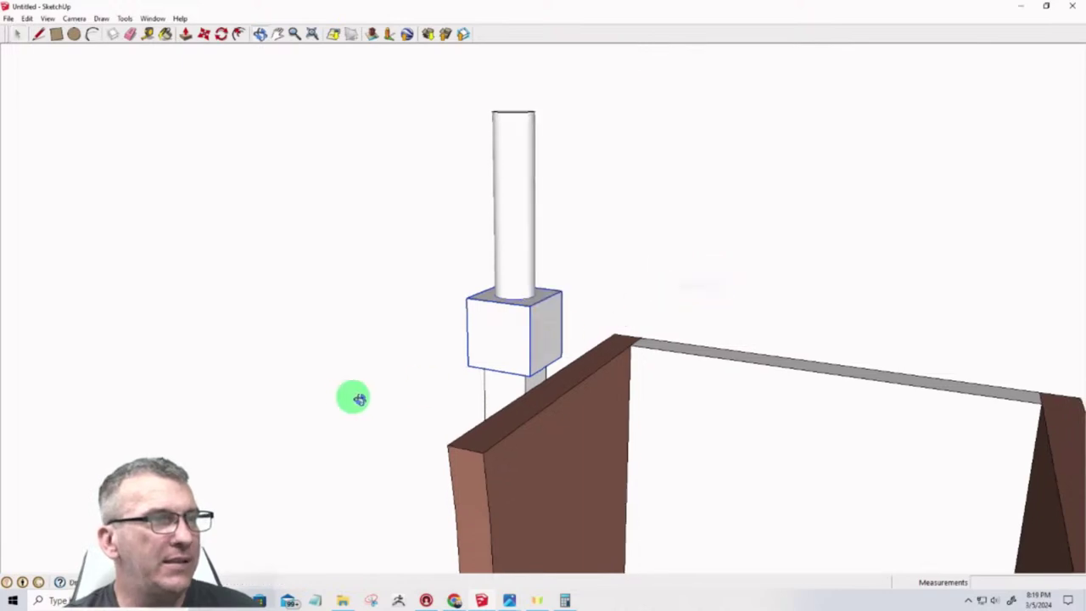
pyautogui.moveTo(351, 396); pyautogui.dragTo(422, 417, button='middle')
pyautogui.scroll(-5, 494, 330)
pyautogui.scroll(3, 444, 466)
pyautogui.moveTo(444, 466); pyautogui.dragTo(552, 520, button='middle')
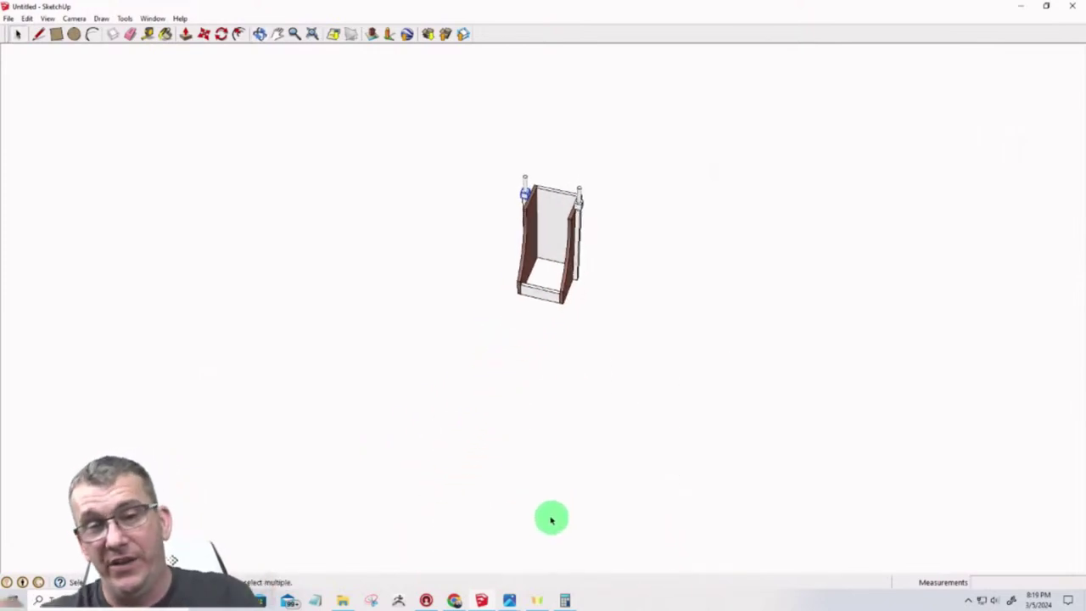
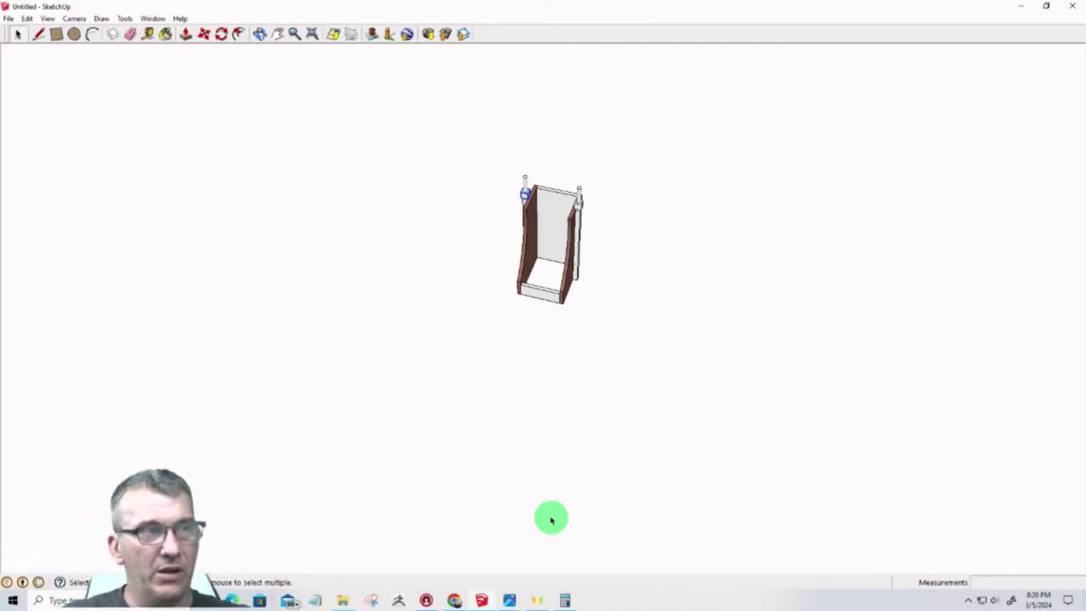
# Orbit and zoom around the stand to inspect the post collar from several angles
pyautogui.scroll(8, 594, 203)
pyautogui.scroll(3, 569, 202)
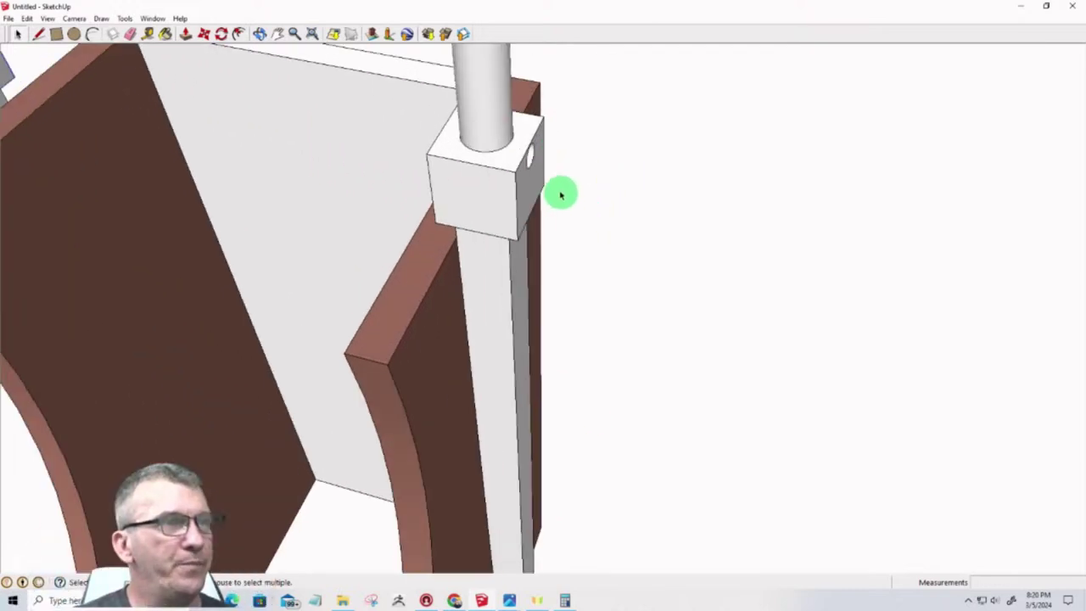
pyautogui.moveTo(560, 192); pyautogui.dragTo(351, 111, button='middle')
pyautogui.scroll(-2, 391, 254)
pyautogui.scroll(5, 407, 170)
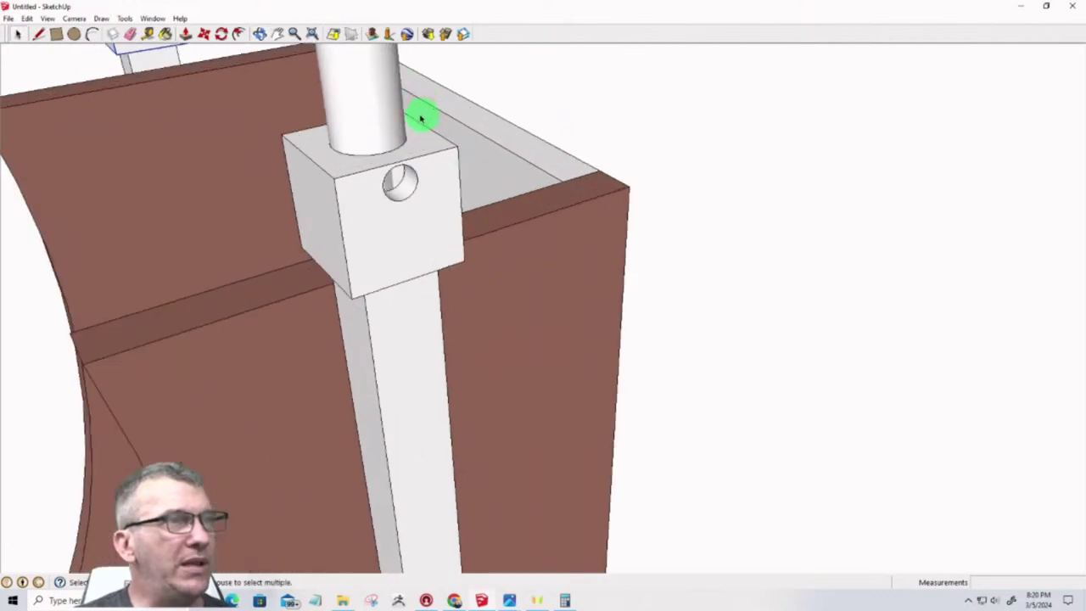
pyautogui.moveTo(388, 213)
pyautogui.mouseDown(button='middle')
pyautogui.moveTo(315, 161)
pyautogui.moveTo(376, 122)
pyautogui.mouseUp(button='middle')
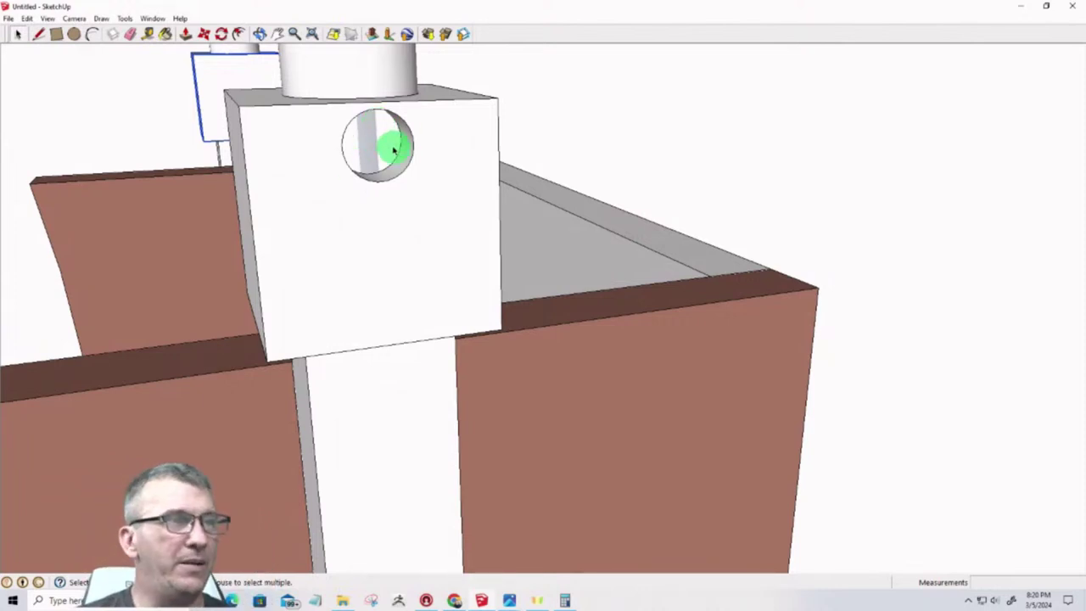
pyautogui.moveTo(371, 197); pyautogui.dragTo(368, 186, button='middle')
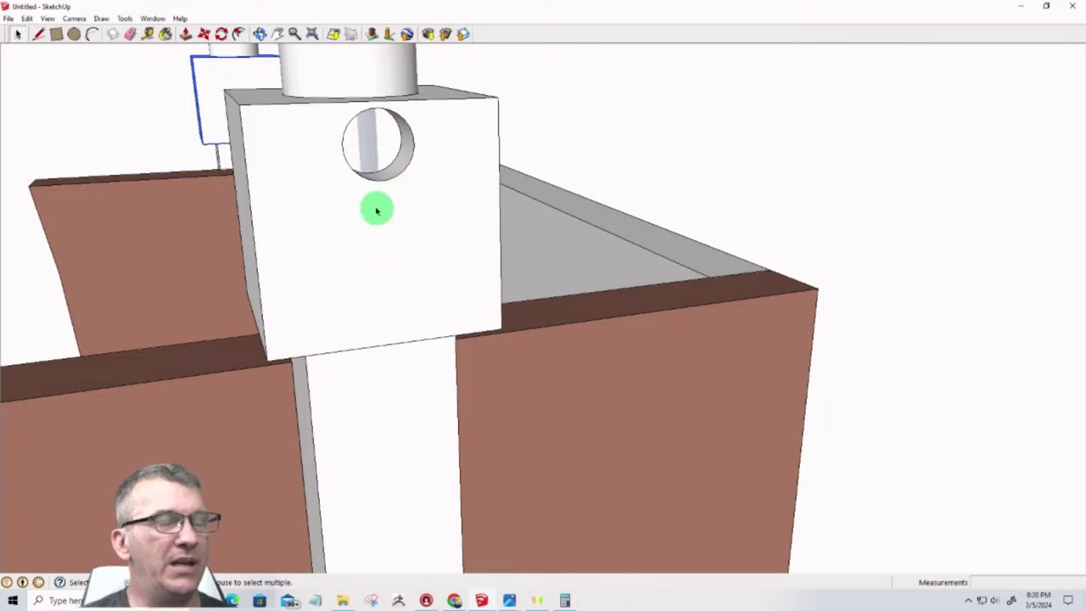
pyautogui.scroll(-6, 356, 235)
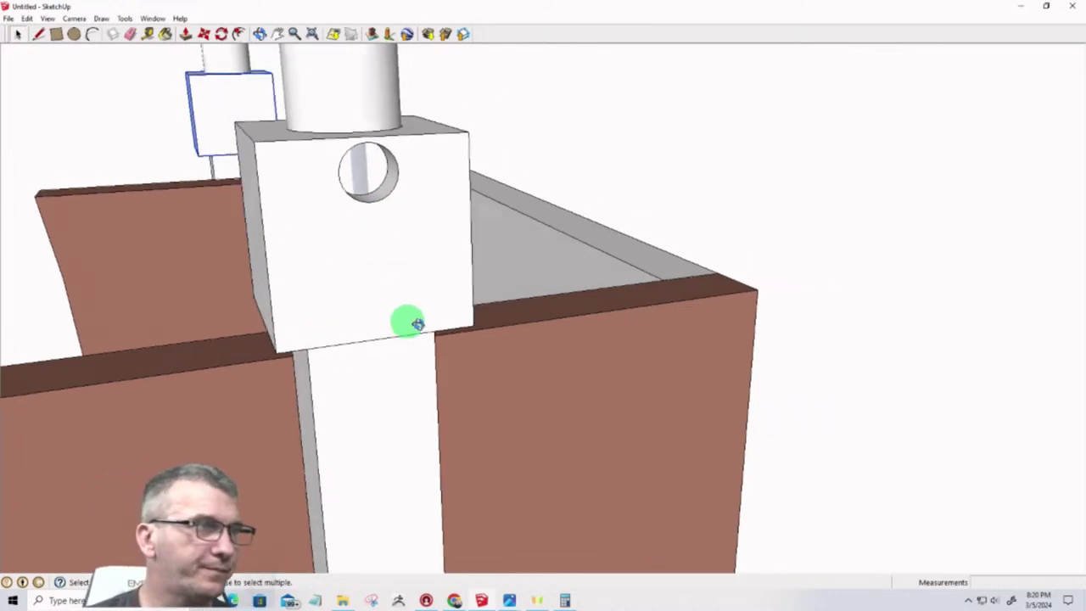
pyautogui.moveTo(247, 280)
pyautogui.mouseDown(button='middle')
pyautogui.moveTo(510, 286)
pyautogui.moveTo(979, 226)
pyautogui.moveTo(427, 253)
pyautogui.mouseUp(button='middle')
pyautogui.scroll(-3, 373, 252)
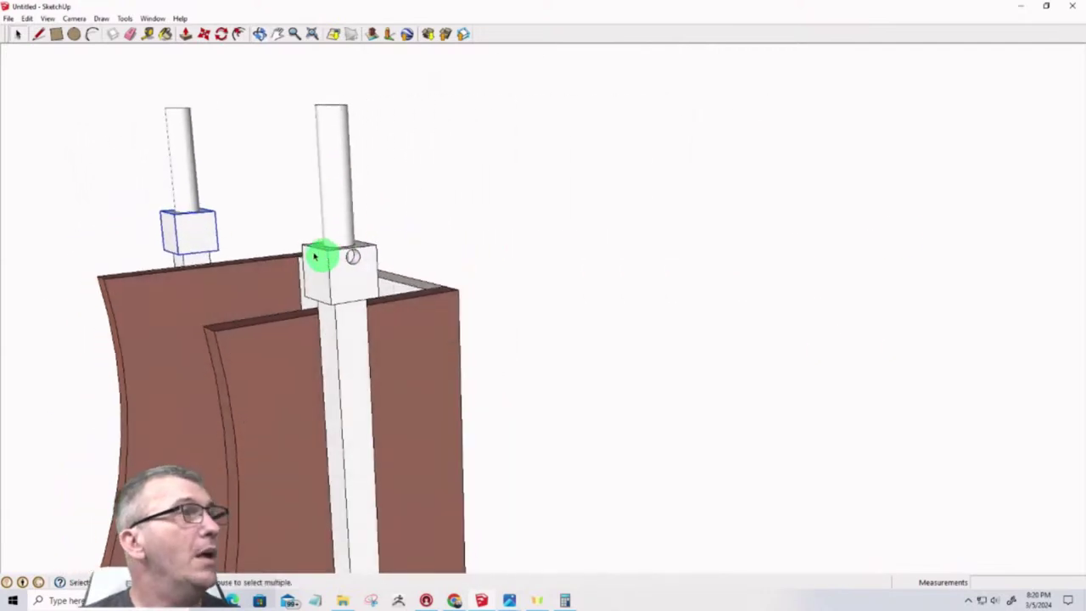
pyautogui.scroll(-2, 425, 187)
pyautogui.scroll(-2, 445, 178)
pyautogui.moveTo(461, 198)
pyautogui.mouseDown(button='middle')
pyautogui.moveTo(451, 393)
pyautogui.moveTo(609, 367)
pyautogui.moveTo(220, 406)
pyautogui.mouseUp(button='middle')
pyautogui.scroll(3, 316, 227)
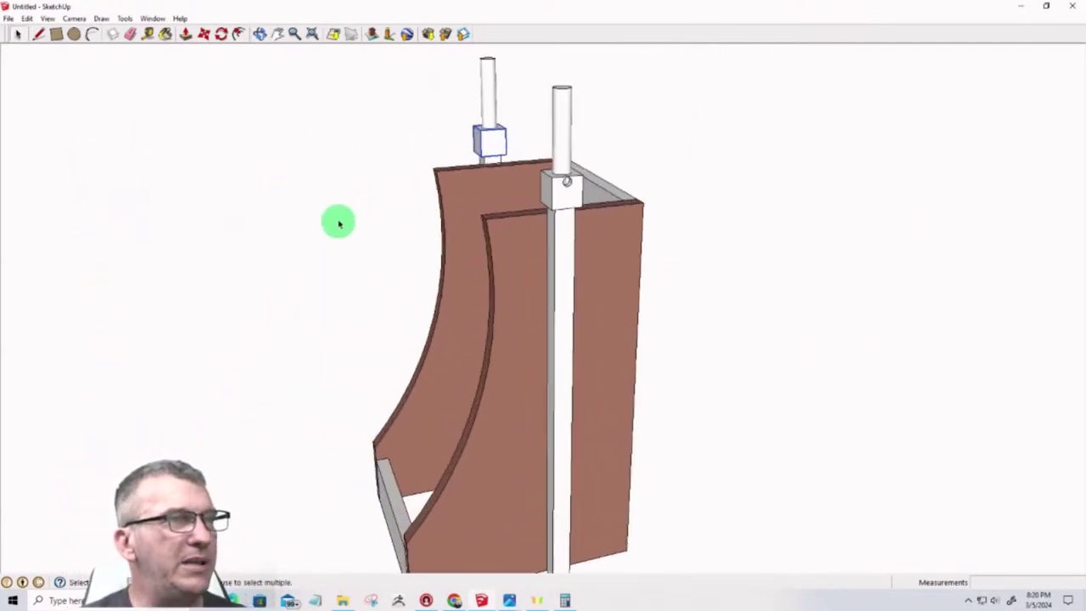
pyautogui.scroll(-2, 443, 219)
pyautogui.scroll(2, 488, 258)
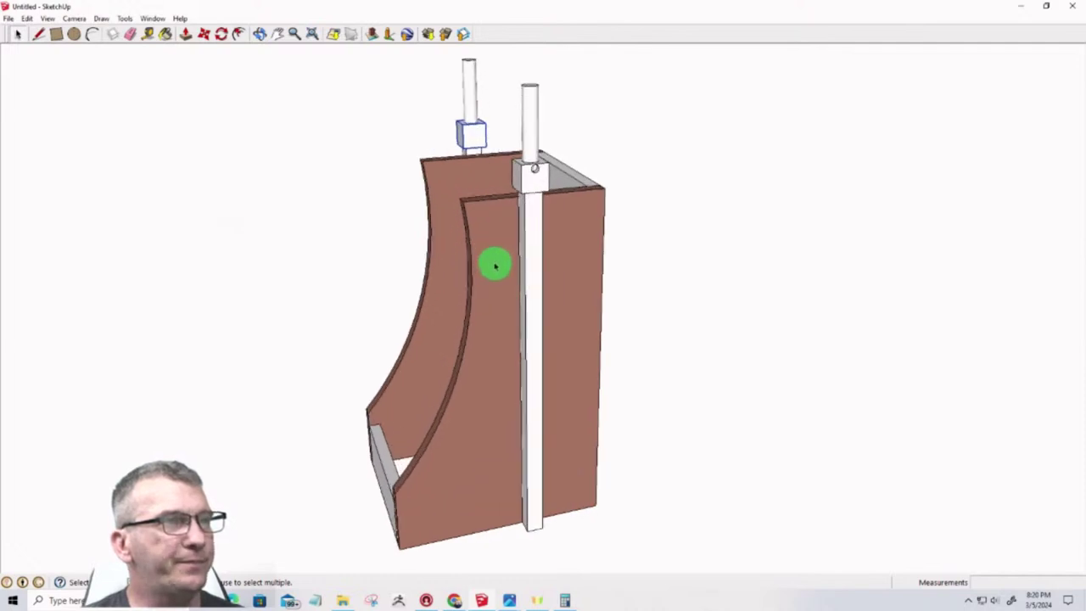
pyautogui.moveTo(494, 262)
pyautogui.mouseDown(button='middle')
pyautogui.moveTo(484, 279)
pyautogui.moveTo(727, 196)
pyautogui.moveTo(505, 323)
pyautogui.moveTo(512, 305)
pyautogui.moveTo(464, 409)
pyautogui.moveTo(820, 402)
pyautogui.moveTo(555, 480)
pyautogui.moveTo(667, 518)
pyautogui.moveTo(653, 476)
pyautogui.mouseUp(button='middle')
pyautogui.scroll(-4, 577, 281)
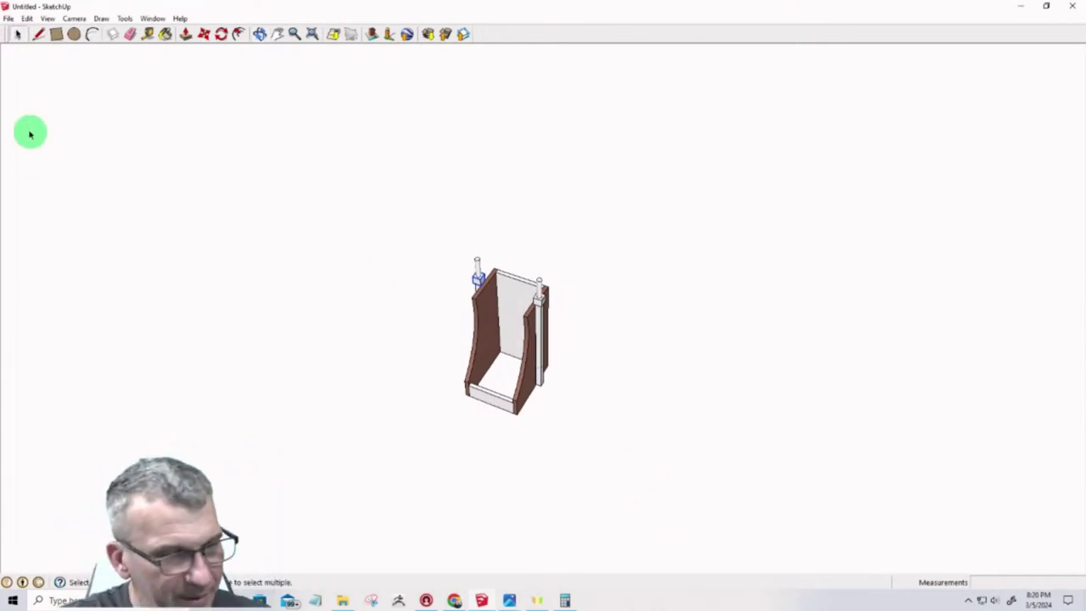
# Browse the reference photos to the one showing the stand's black top, then close the viewer
pyautogui.moveTo(512, 602)
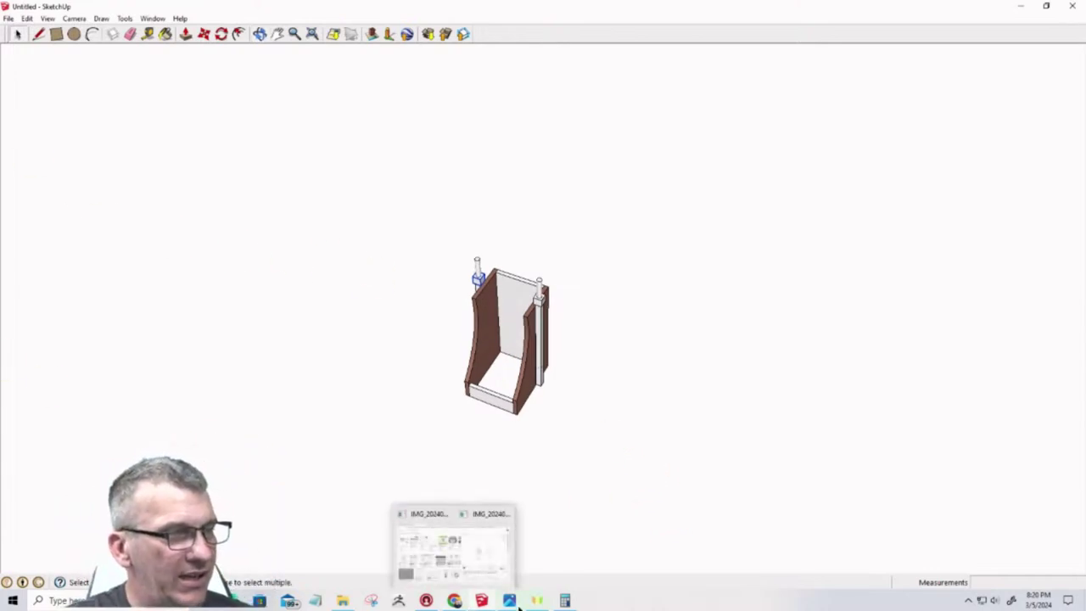
pyautogui.click(423, 535)
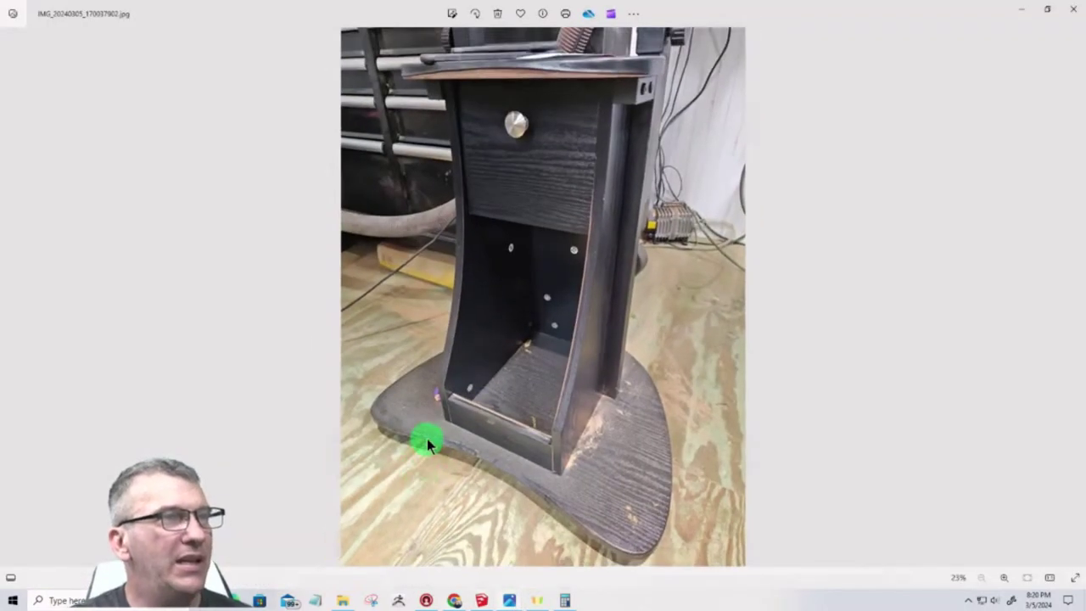
pyautogui.click(12, 306)
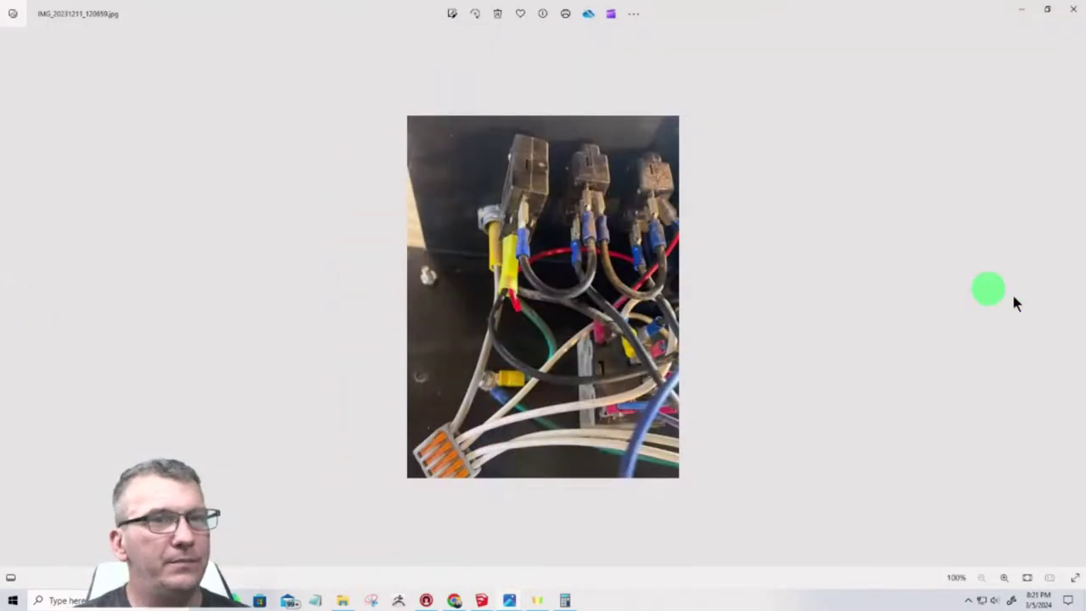
pyautogui.click(1075, 301)
pyautogui.click(1075, 301)
pyautogui.click(1074, 300)
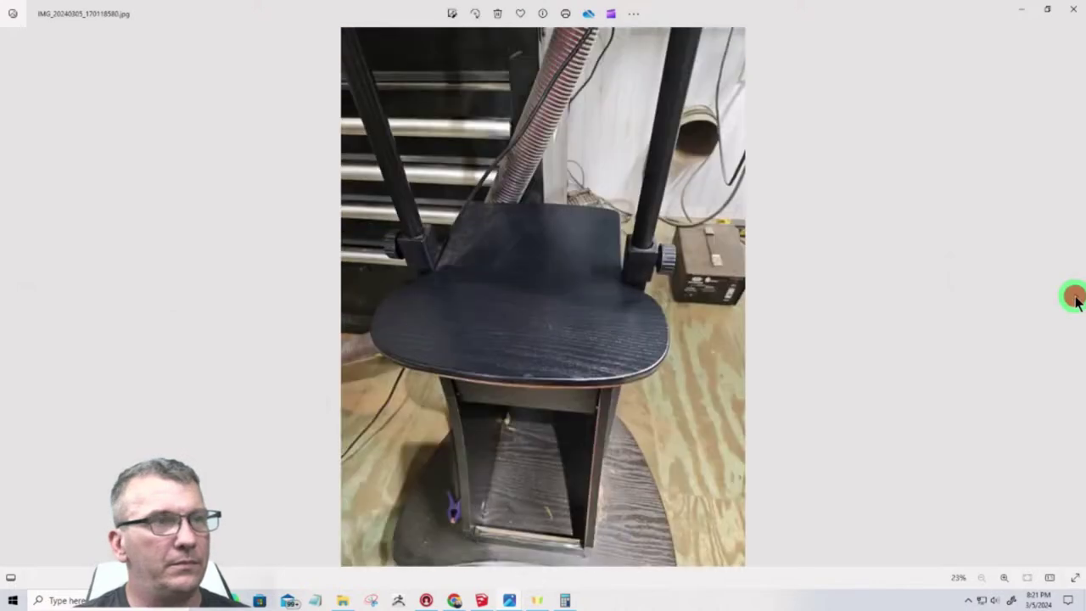
pyautogui.click(1074, 301)
pyautogui.click(1075, 300)
pyautogui.click(1074, 300)
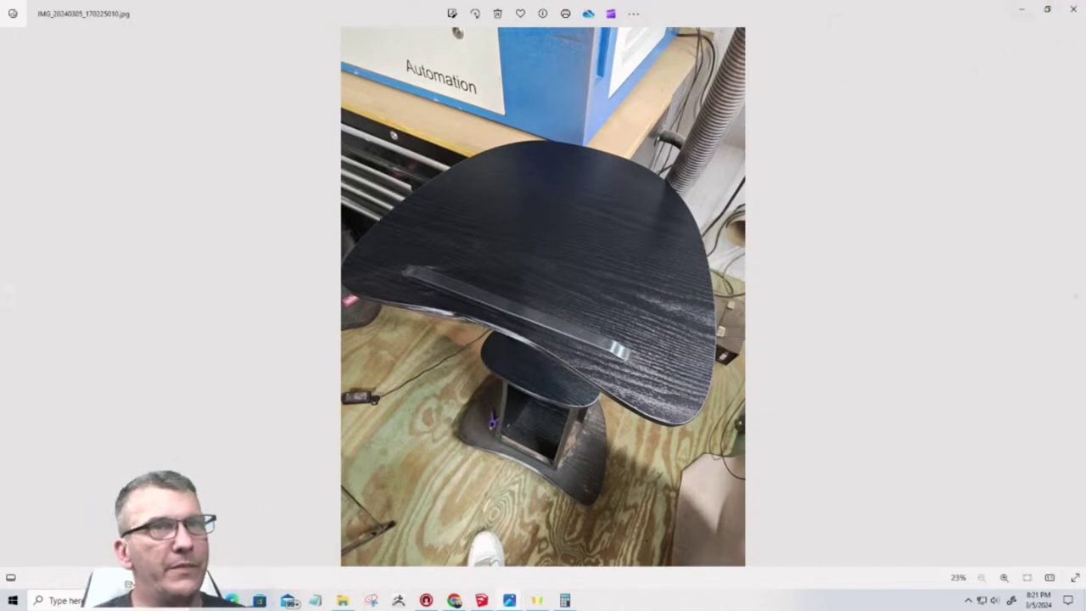
pyautogui.click(1022, 9)
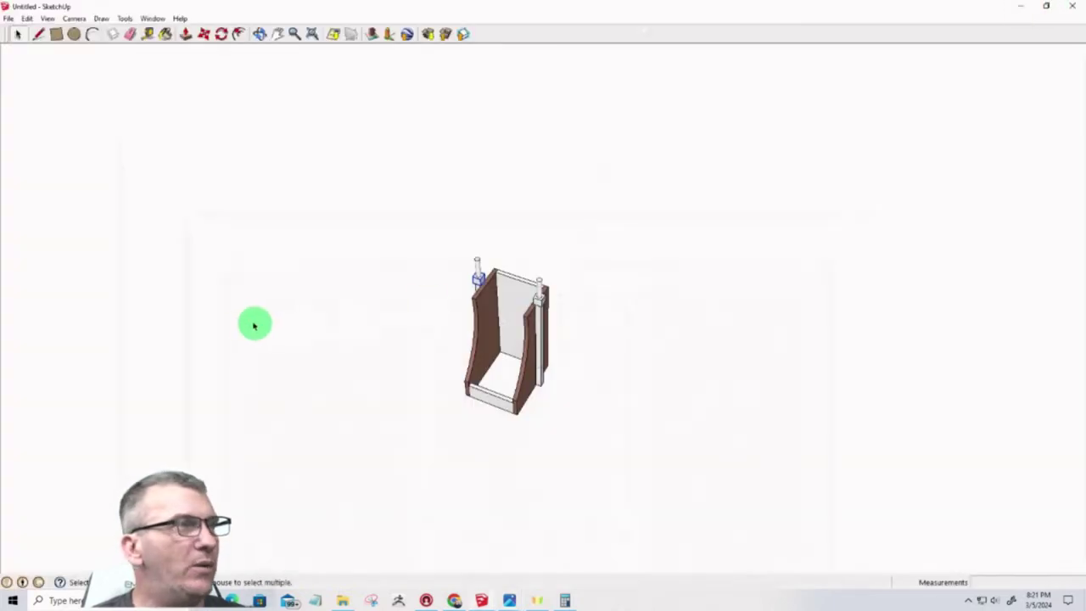
# From a front view, draw a large rectangle on the ground left of the stand
pyautogui.moveTo(255, 323); pyautogui.dragTo(381, 395, button='middle')
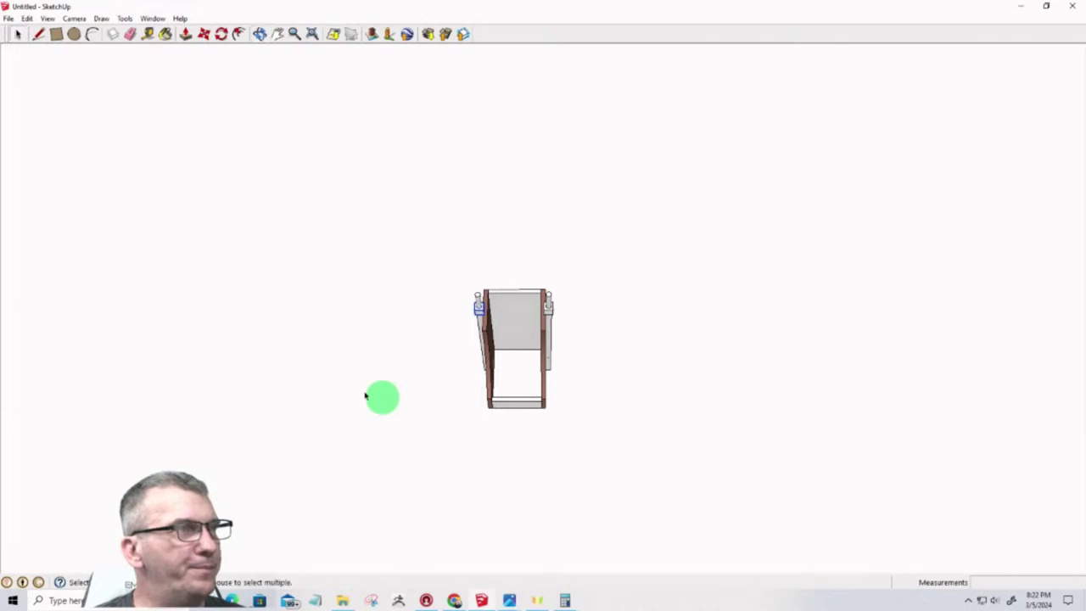
pyautogui.click(56, 34)
pyautogui.click(247, 315)
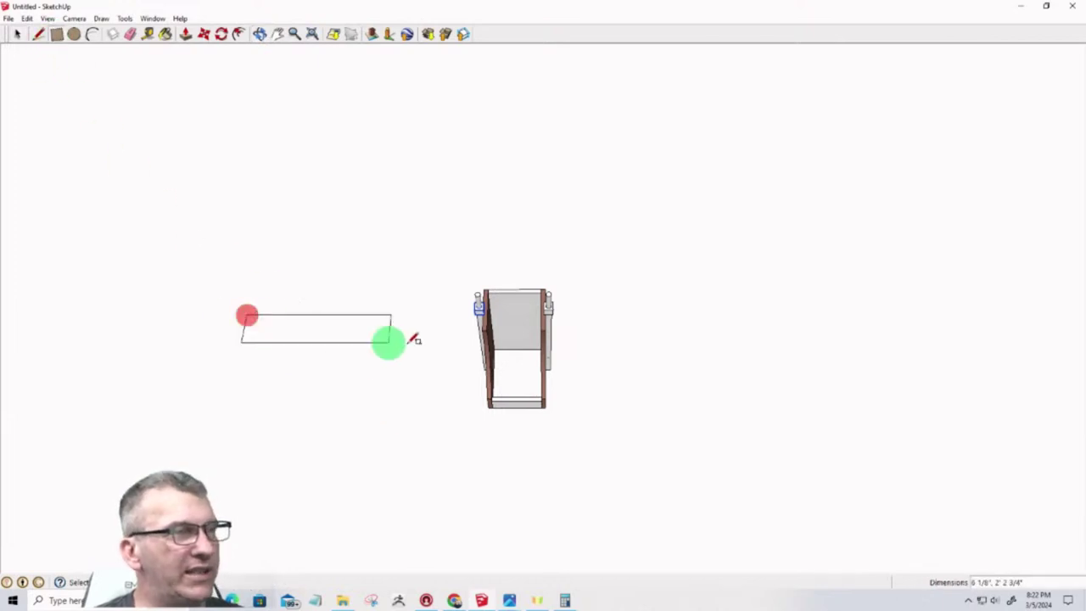
pyautogui.click(456, 438)
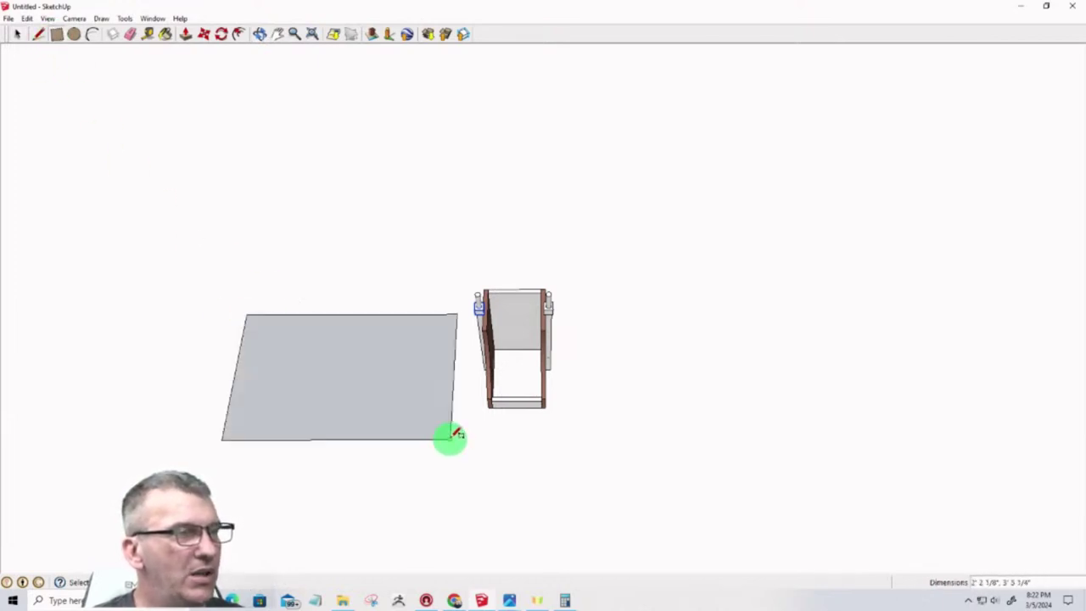
pyautogui.scroll(4, 341, 388)
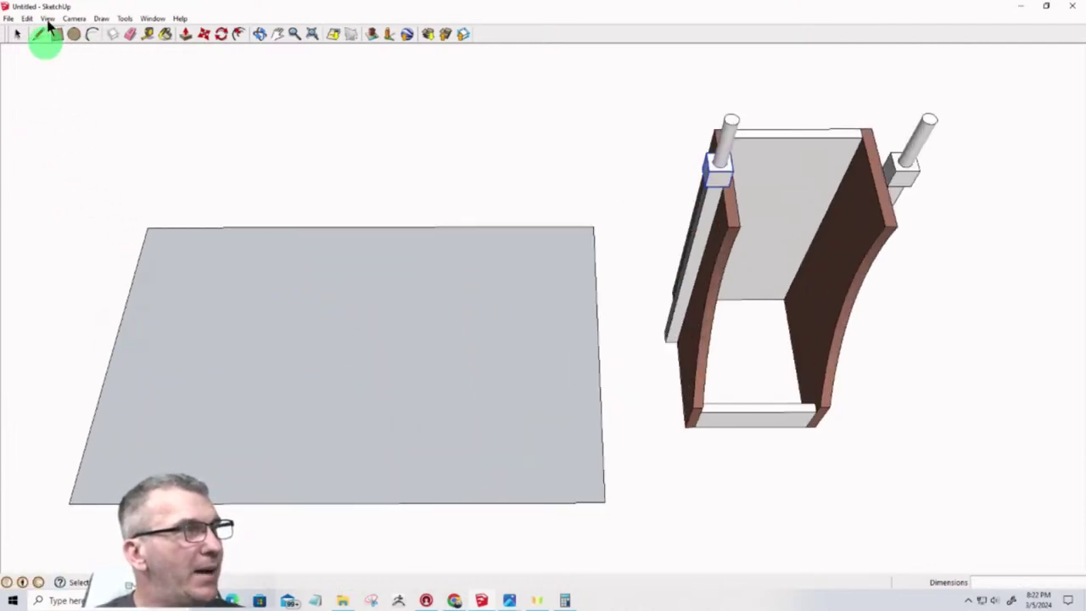
# Add a guide near the face's left side and a 22-inch offset guide from the bottom-left corner
pyautogui.click(146, 35)
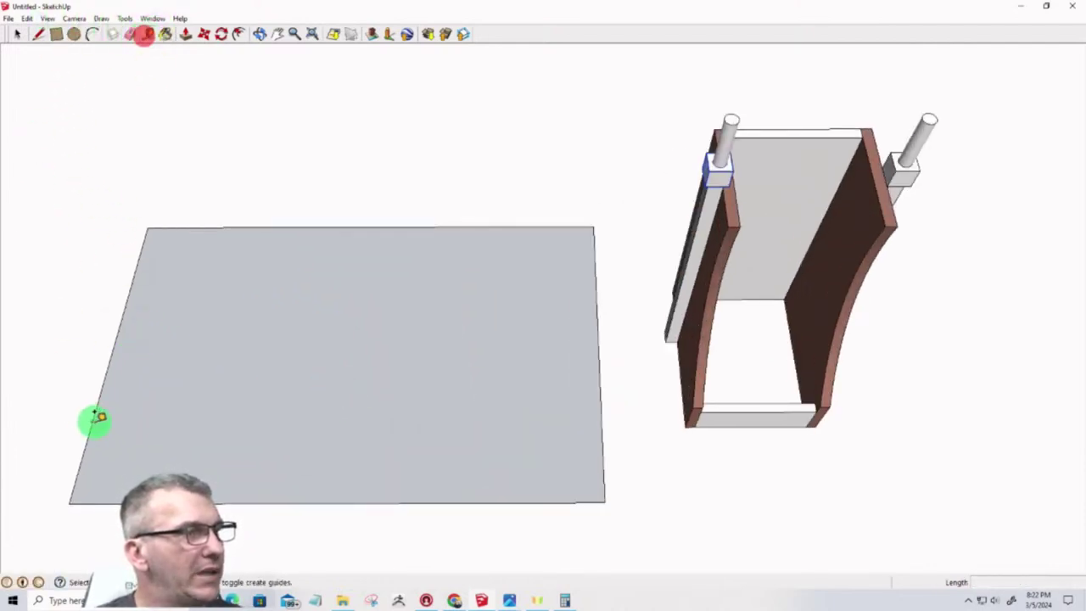
pyautogui.click(93, 419)
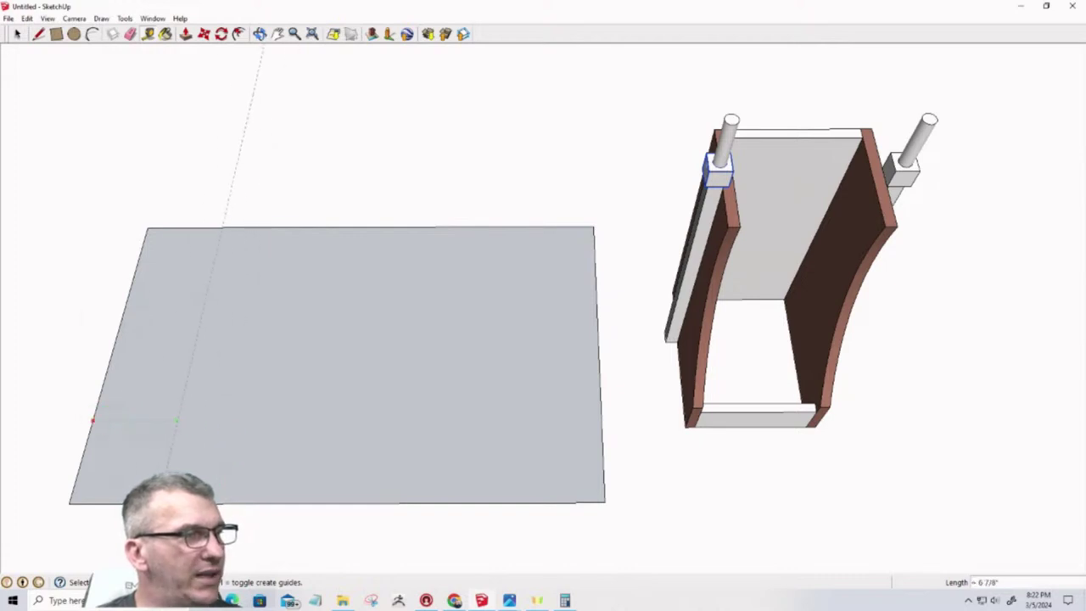
pyautogui.click(166, 465)
pyautogui.click(167, 470)
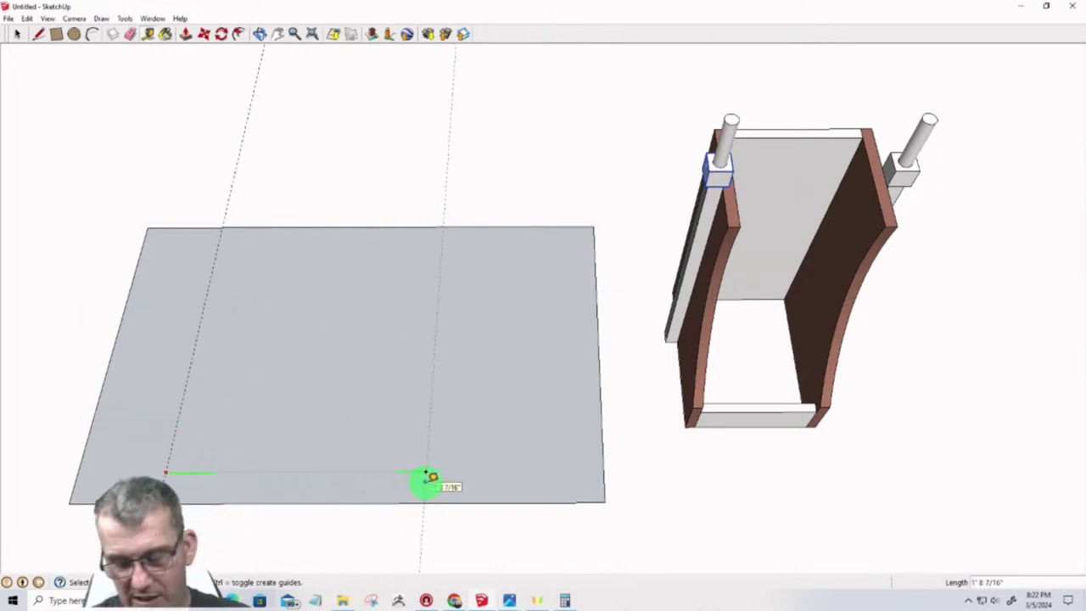
pyautogui.write('22')
pyautogui.press('Return')
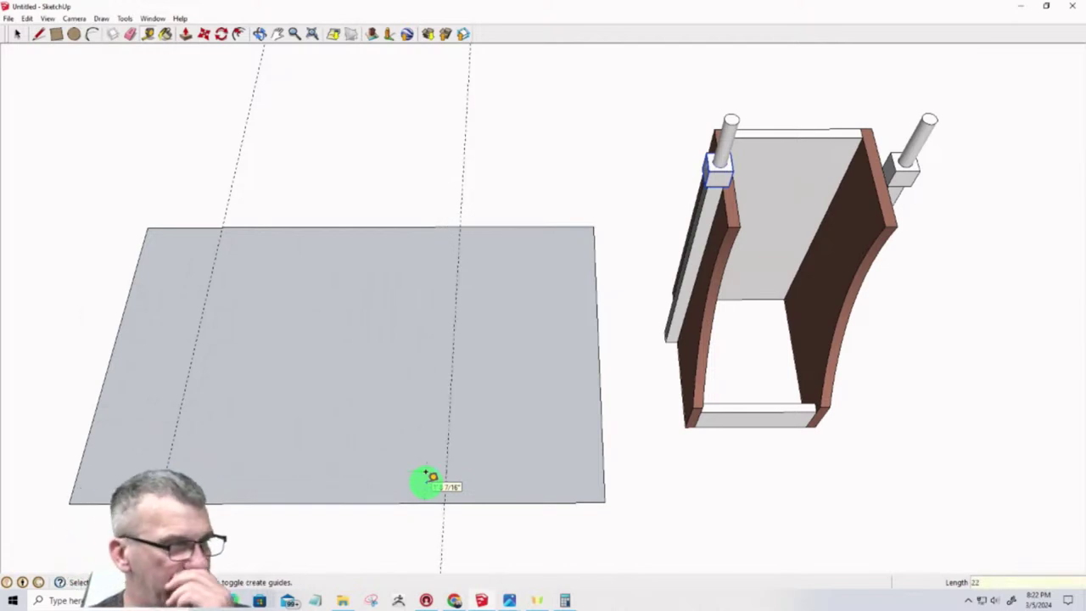
# Place a 16-inch guide from the bottom edge and begin another guide with a 1-inch value
pyautogui.click(288, 502)
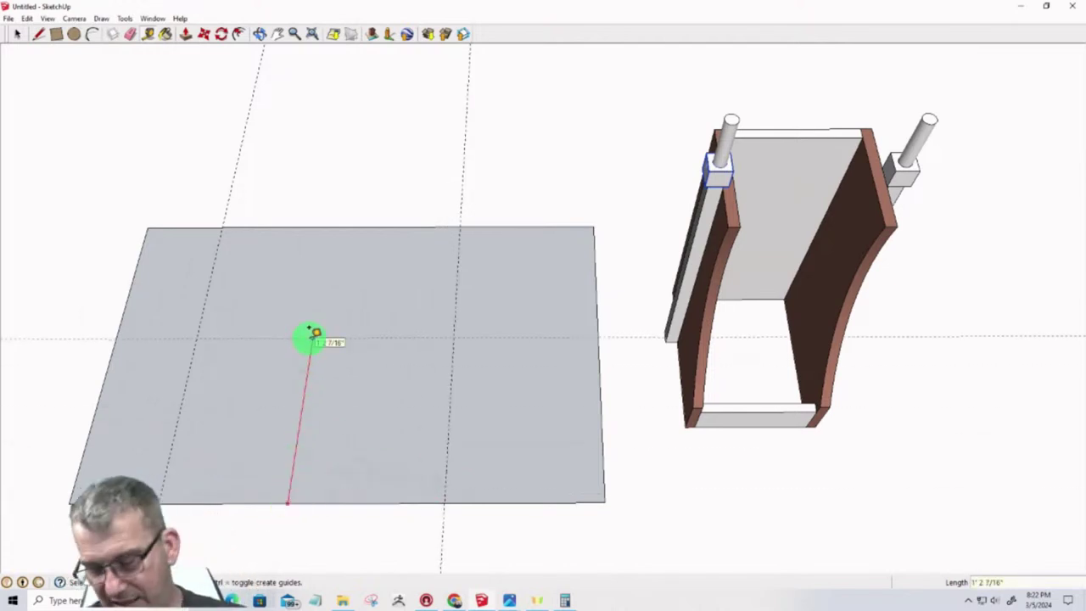
pyautogui.write('16')
pyautogui.press('Return')
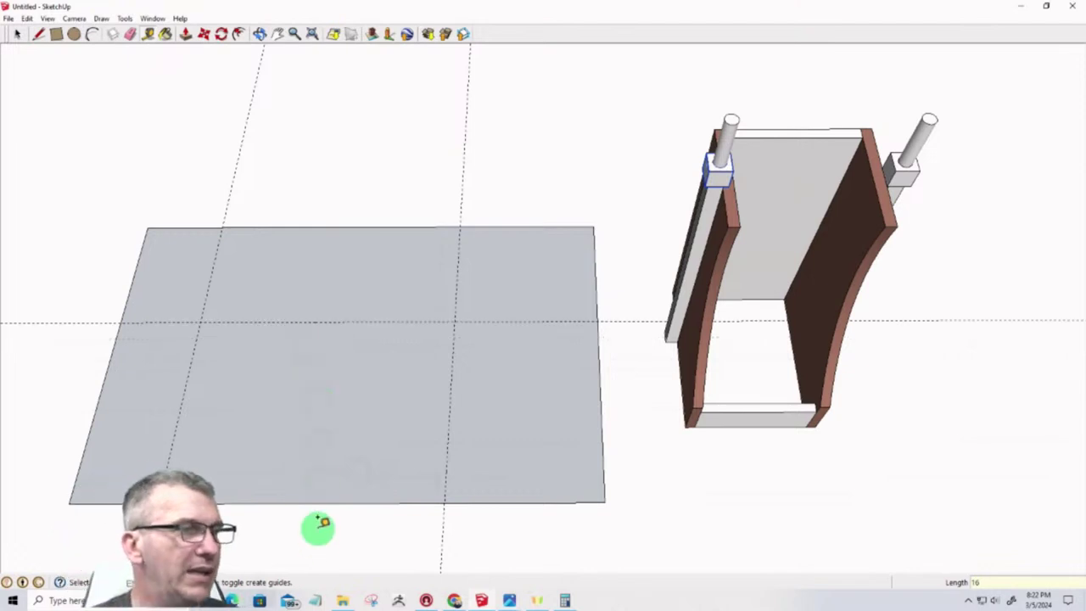
pyautogui.click(303, 503)
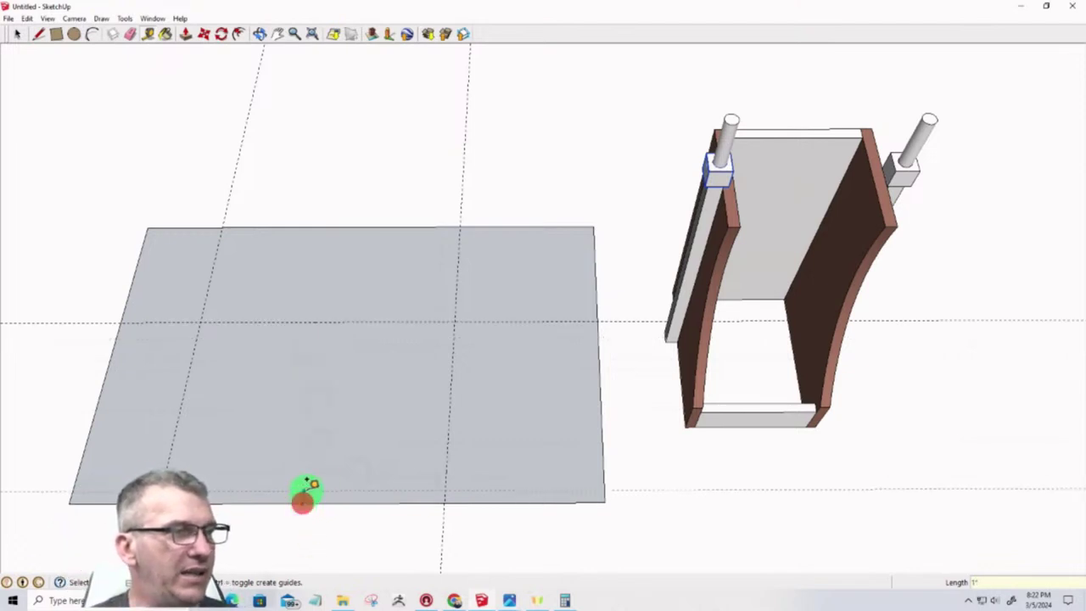
pyautogui.write('1')
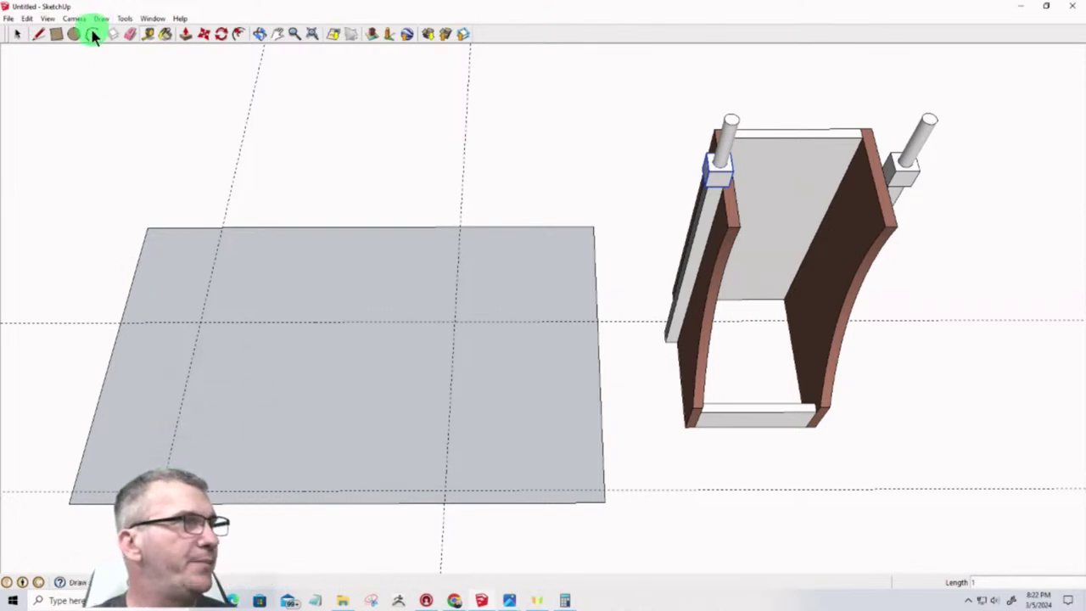
pyautogui.click(157, 457)
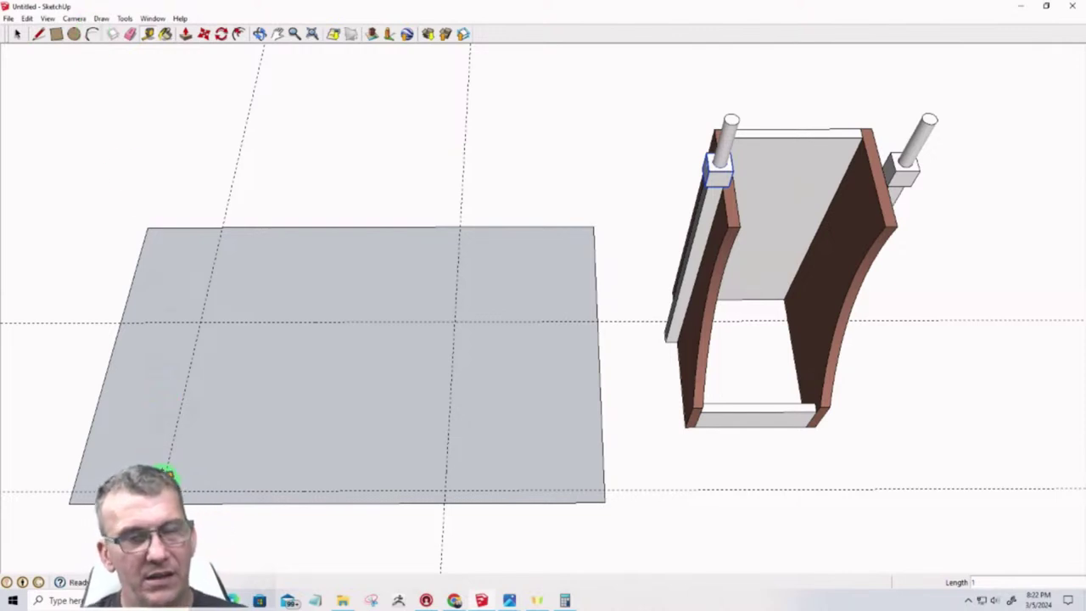
# Back in Tape Measure, add a horizontal guide parallel to the bottom guide and start a vertical one
pyautogui.click(74, 35)
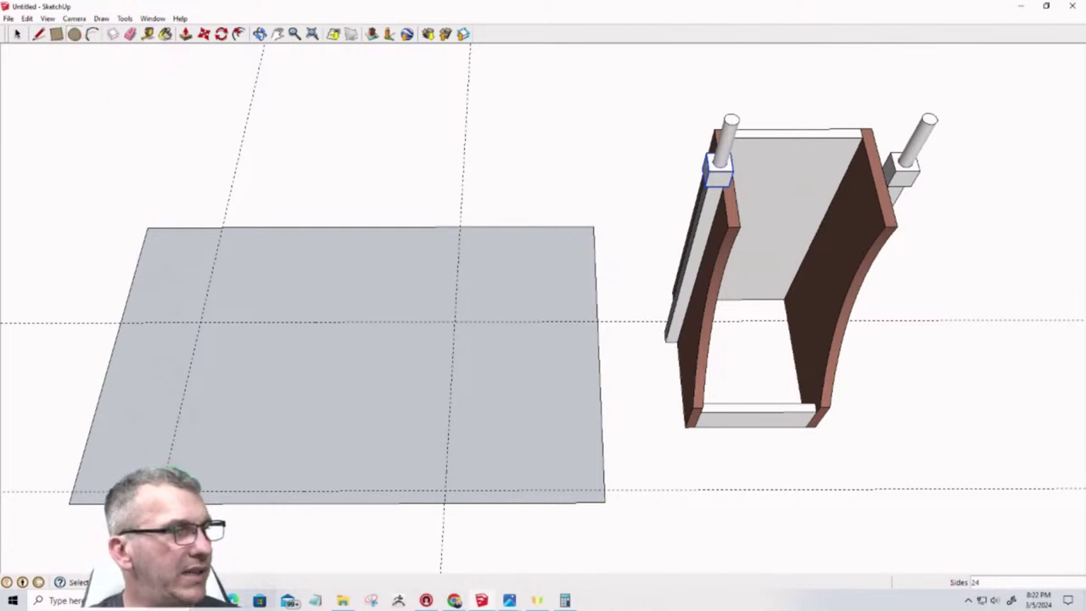
pyautogui.click(17, 34)
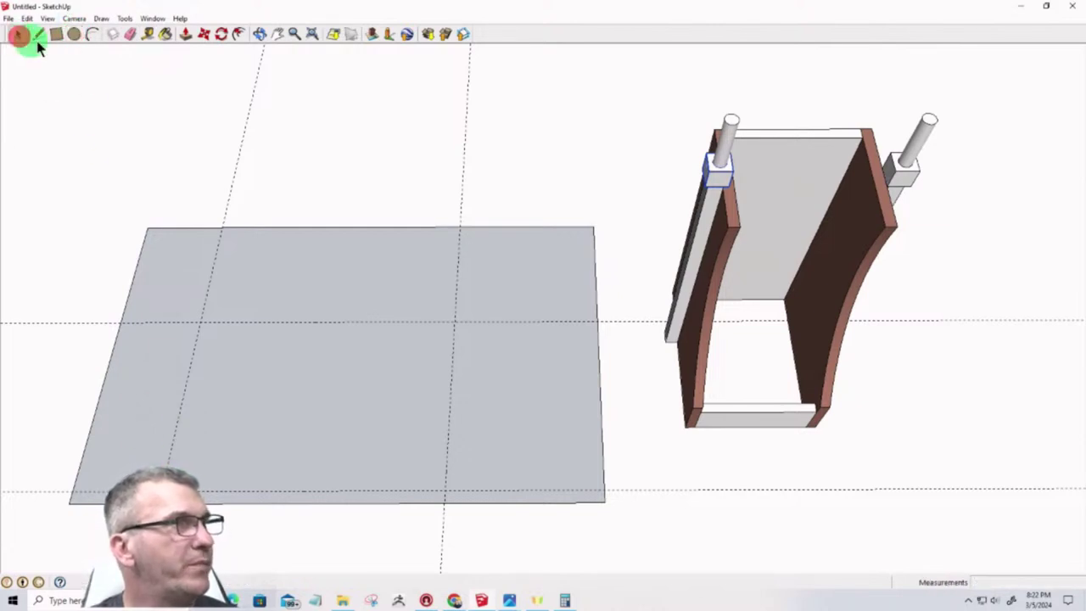
pyautogui.click(149, 36)
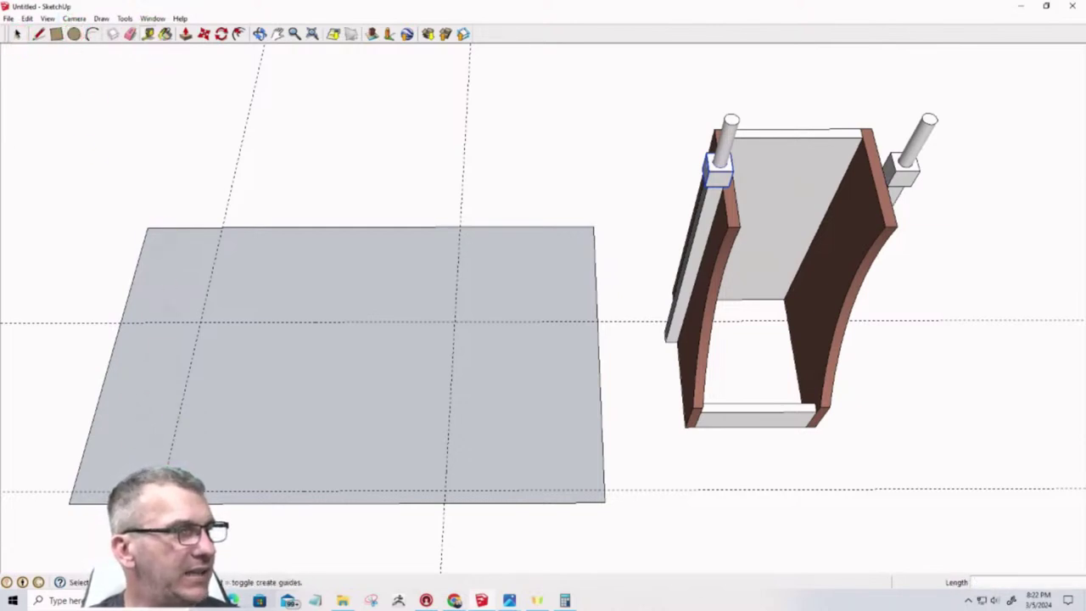
pyautogui.click(188, 491)
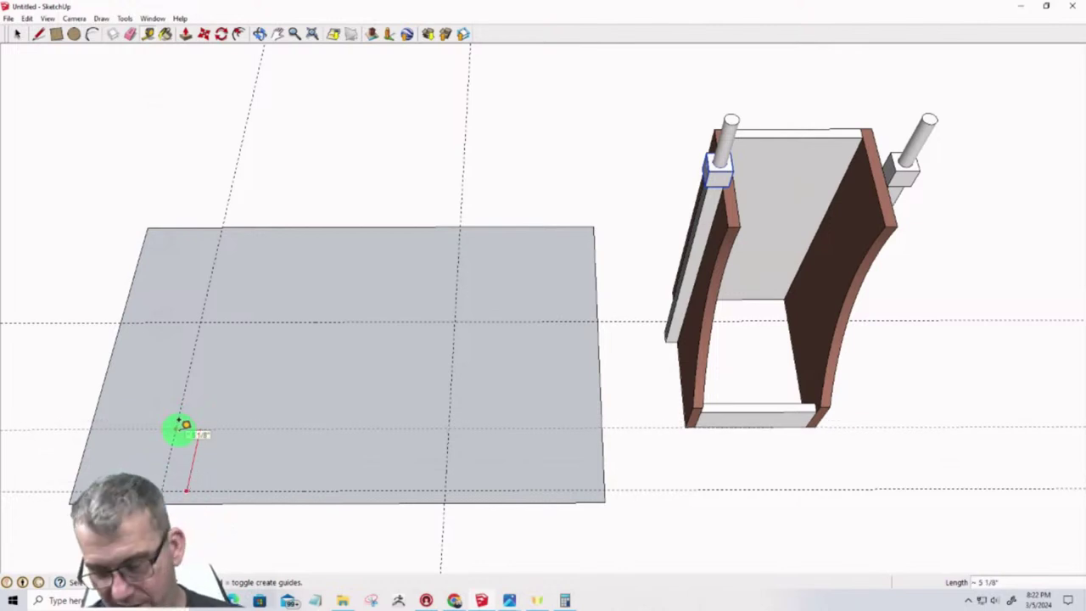
pyautogui.click(156, 456)
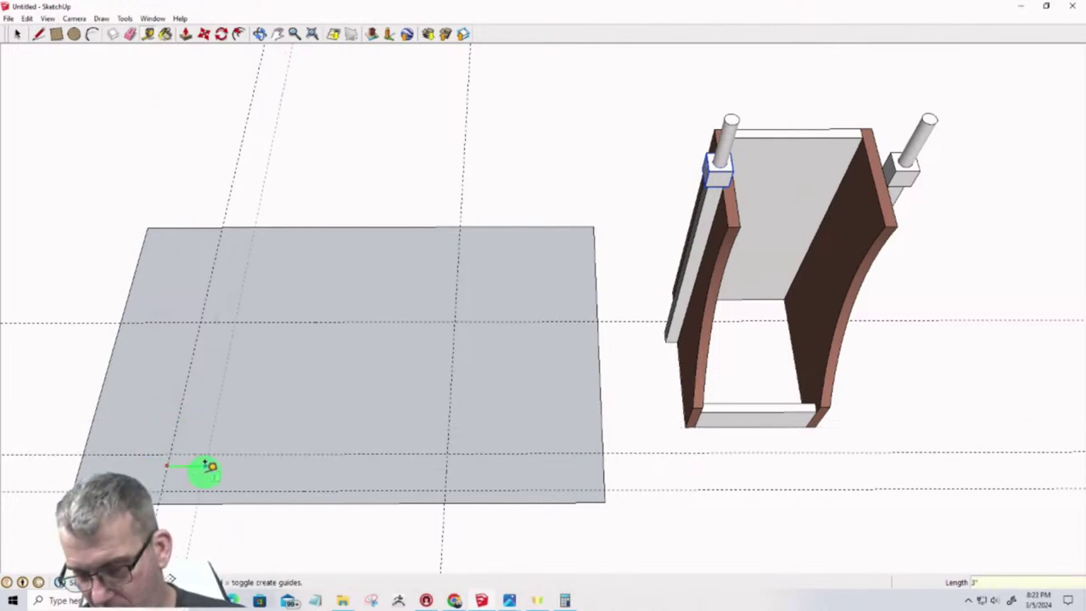
pyautogui.click(445, 465)
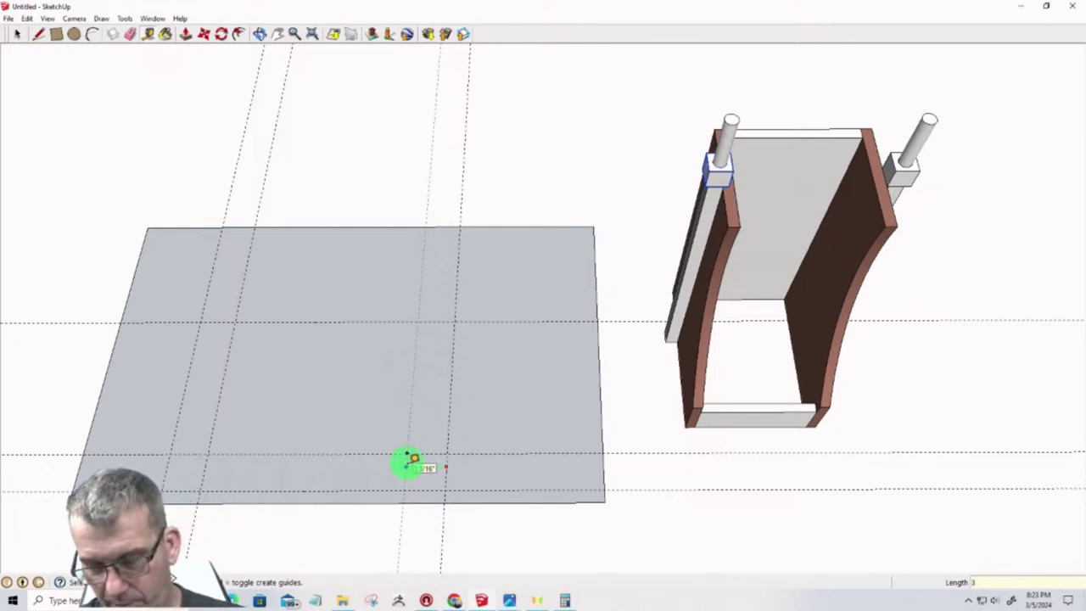
# Fix the new vertical guide and draw the low inner arch between guide crossings
pyautogui.click(408, 460)
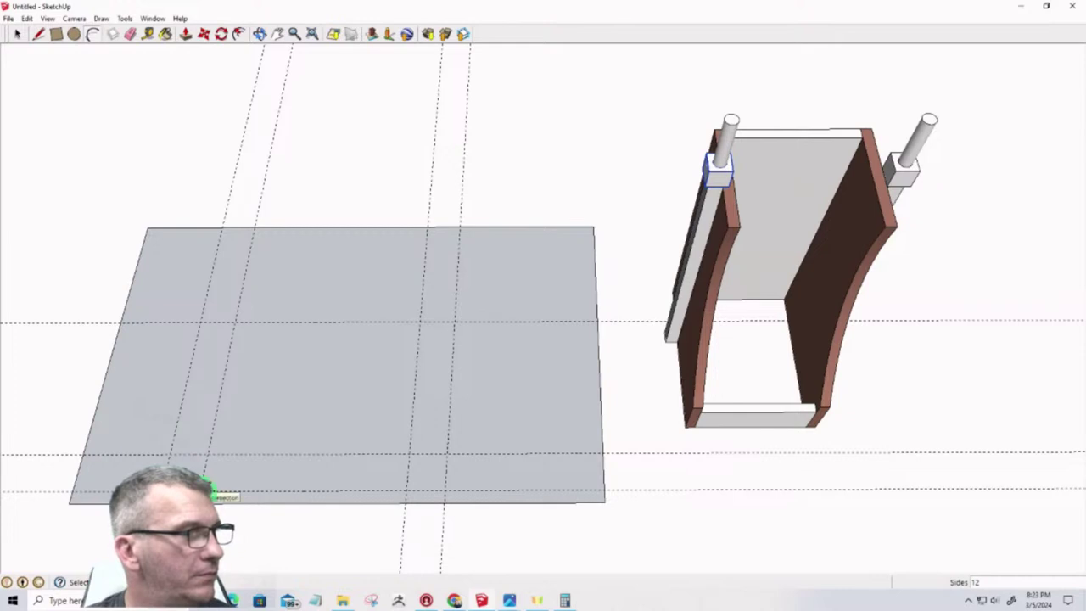
pyautogui.click(207, 490)
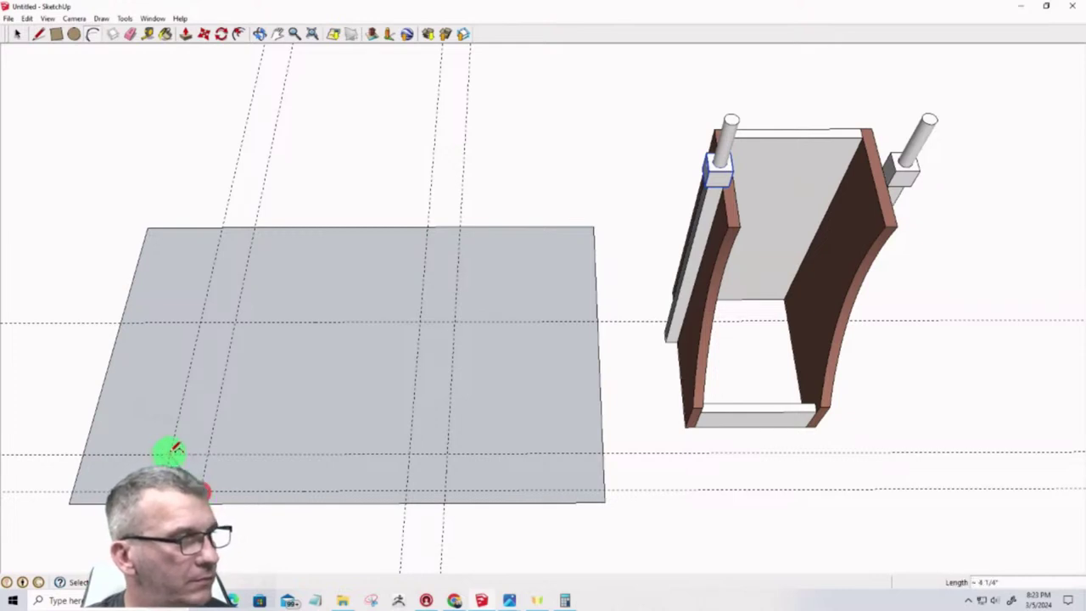
pyautogui.click(169, 454)
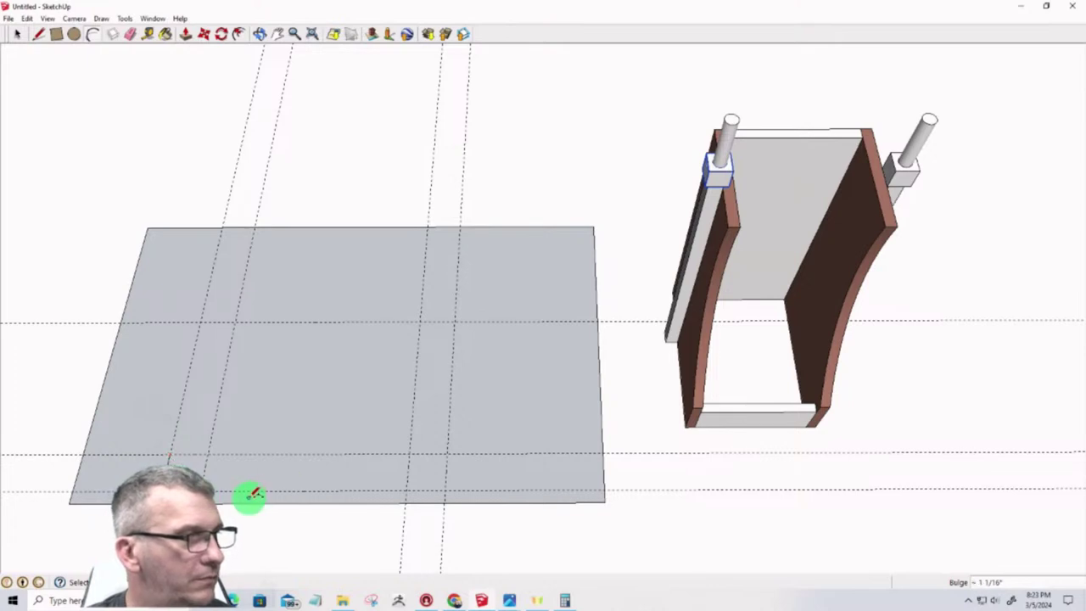
pyautogui.scroll(2, 253, 495)
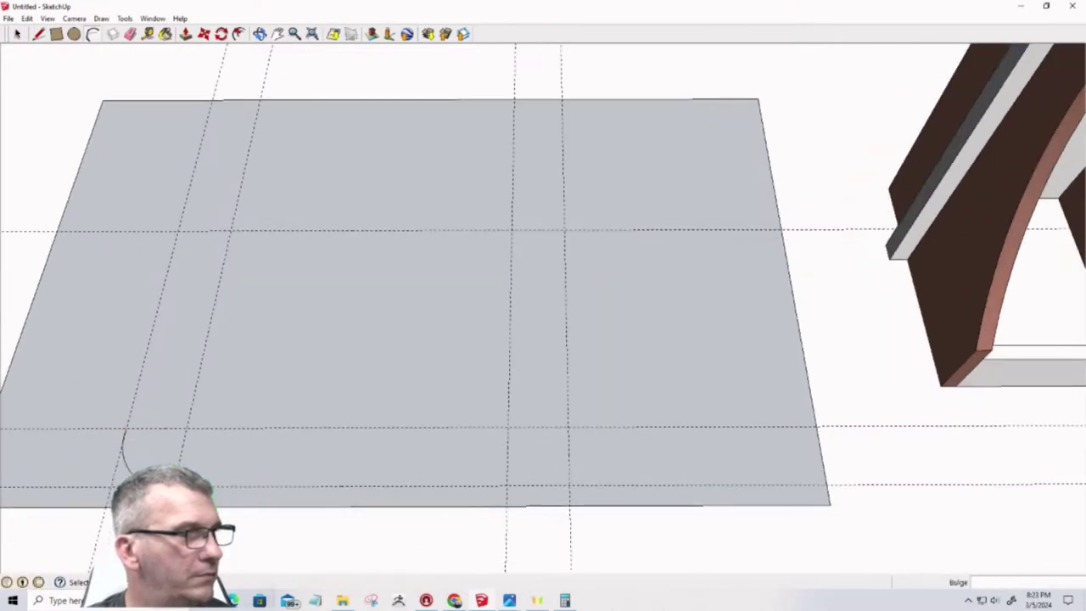
pyautogui.click(505, 484)
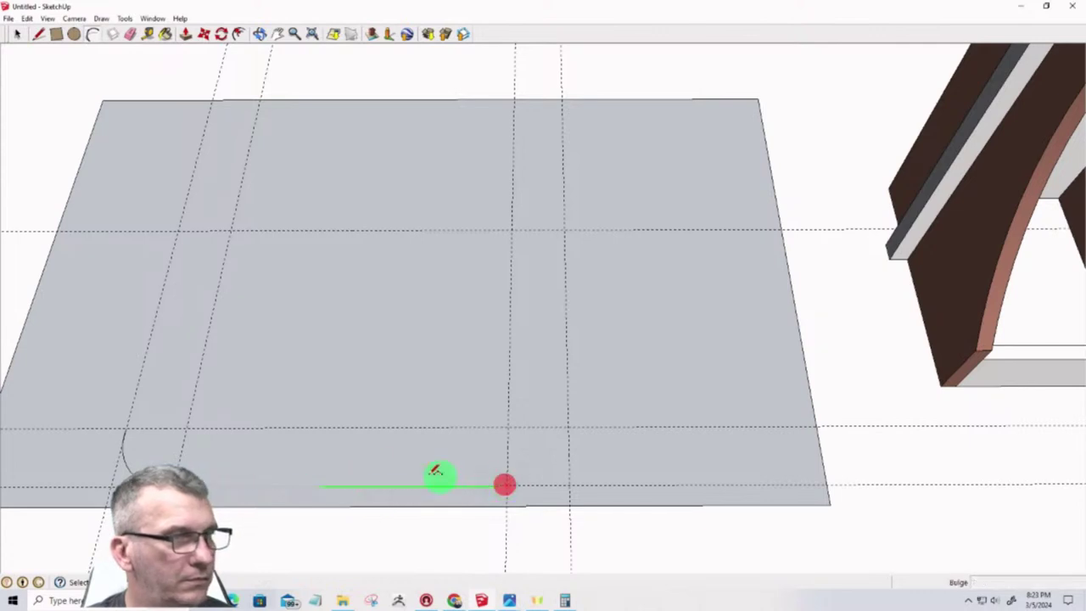
pyautogui.click(351, 427)
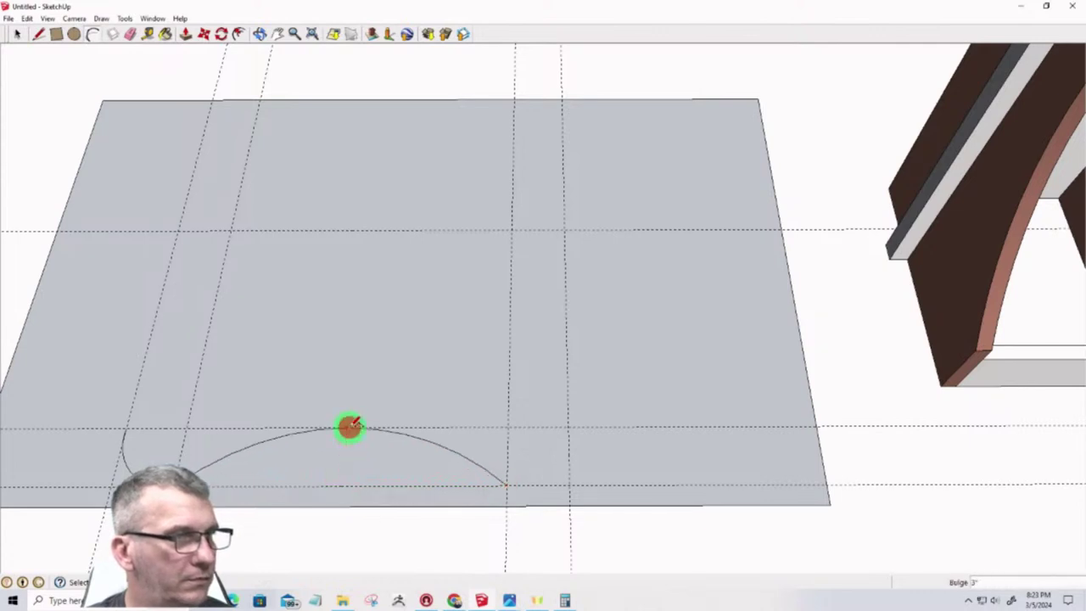
# Draw the small curved corner arc from the first arc's end up the vertical guide
pyautogui.click(507, 486)
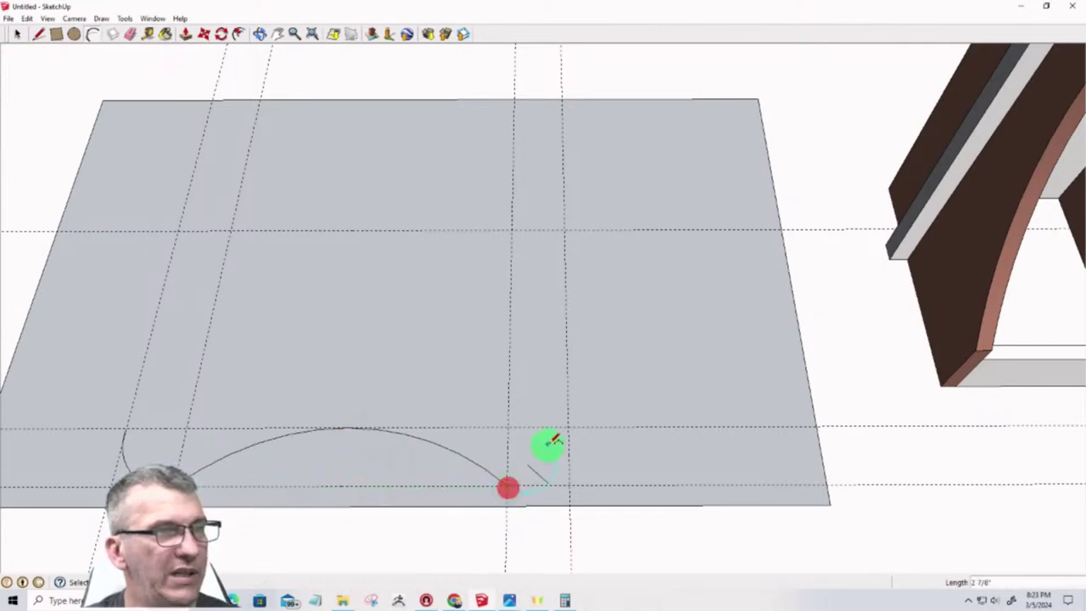
pyautogui.click(567, 426)
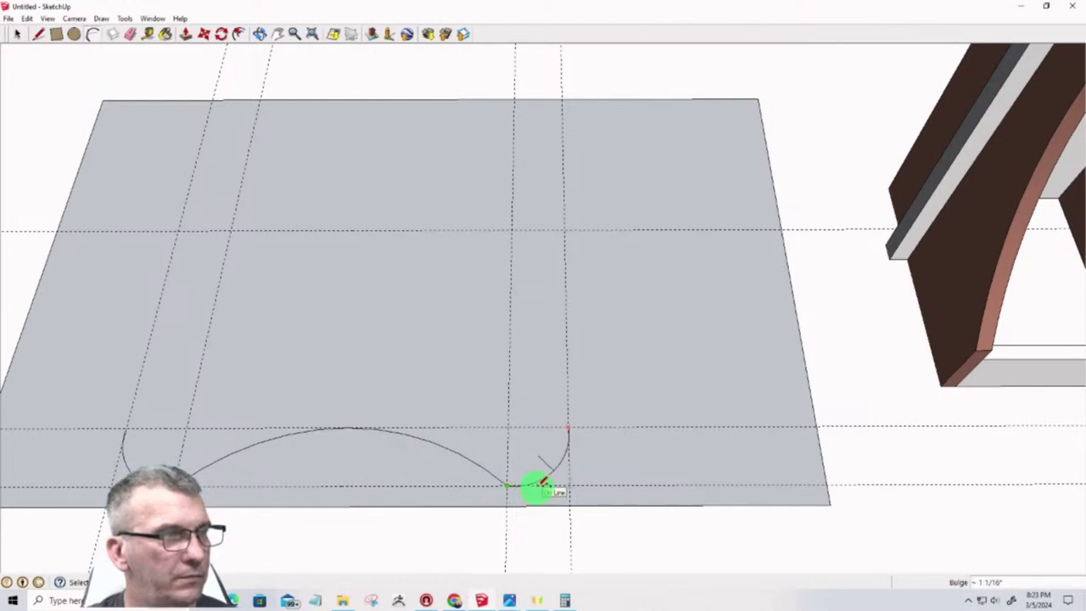
pyautogui.click(537, 482)
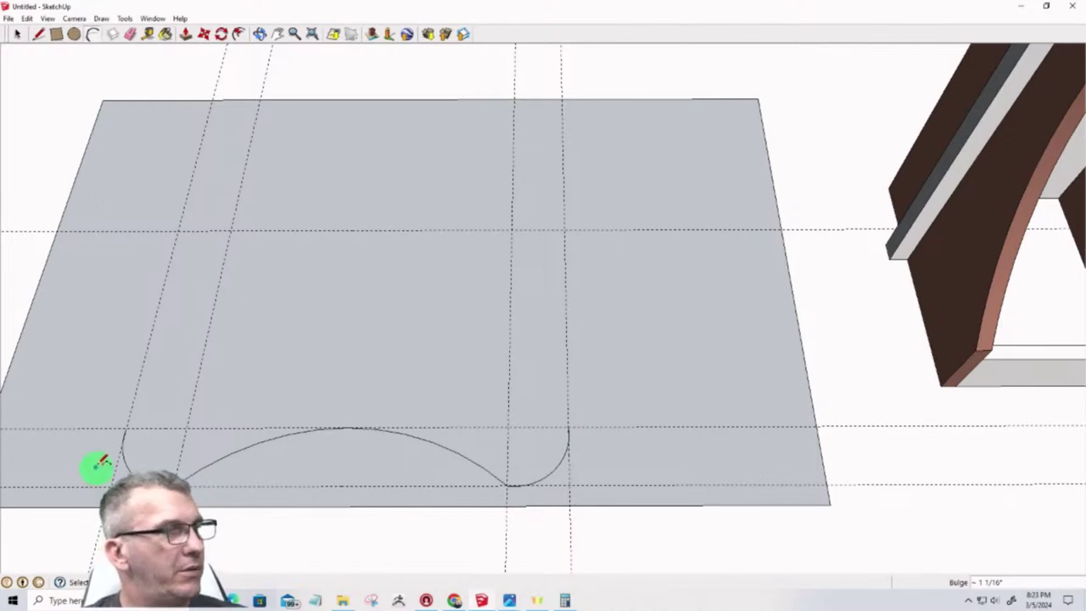
# Draw the tall outer arc between both ends to close the crescent, then check the view
pyautogui.click(128, 429)
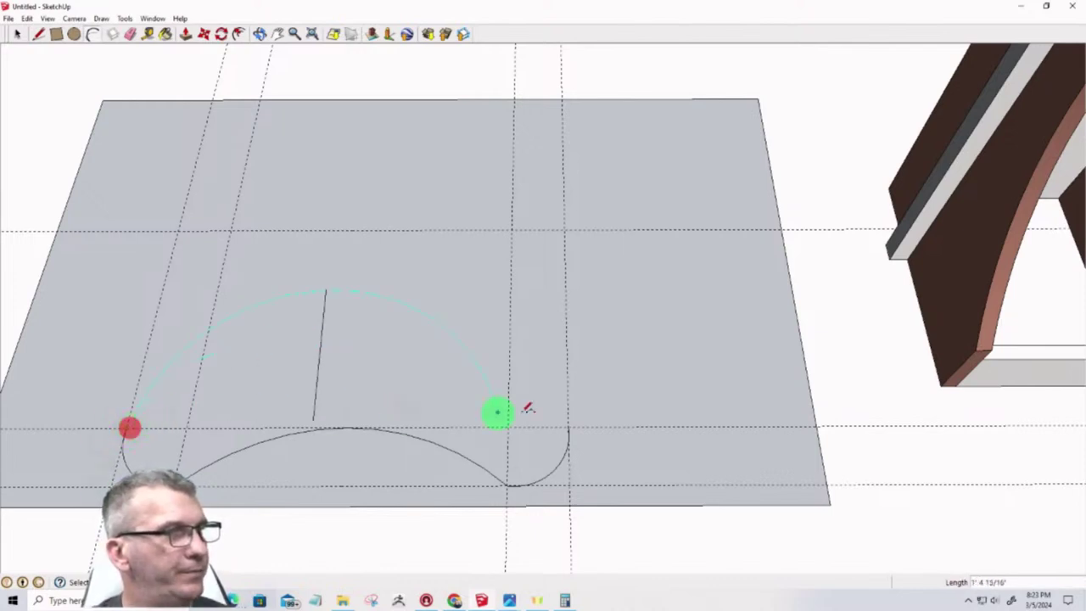
pyautogui.click(568, 427)
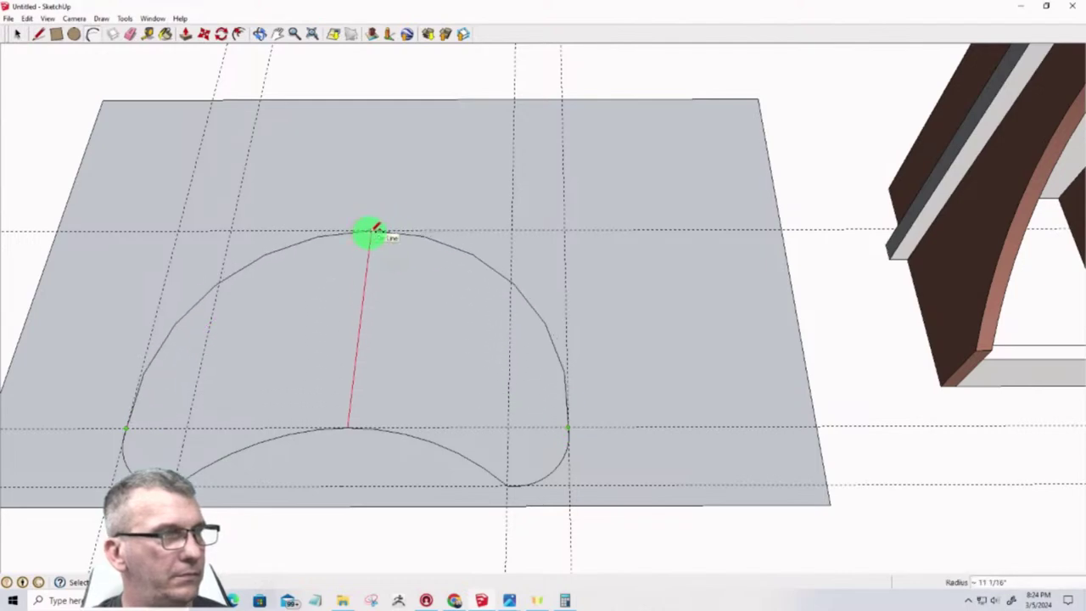
pyautogui.click(371, 231)
pyautogui.moveTo(476, 380)
pyautogui.mouseDown(button='middle')
pyautogui.moveTo(485, 388)
pyautogui.moveTo(279, 451)
pyautogui.moveTo(230, 245)
pyautogui.moveTo(315, 369)
pyautogui.moveTo(483, 424)
pyautogui.moveTo(488, 437)
pyautogui.mouseUp(button='middle')
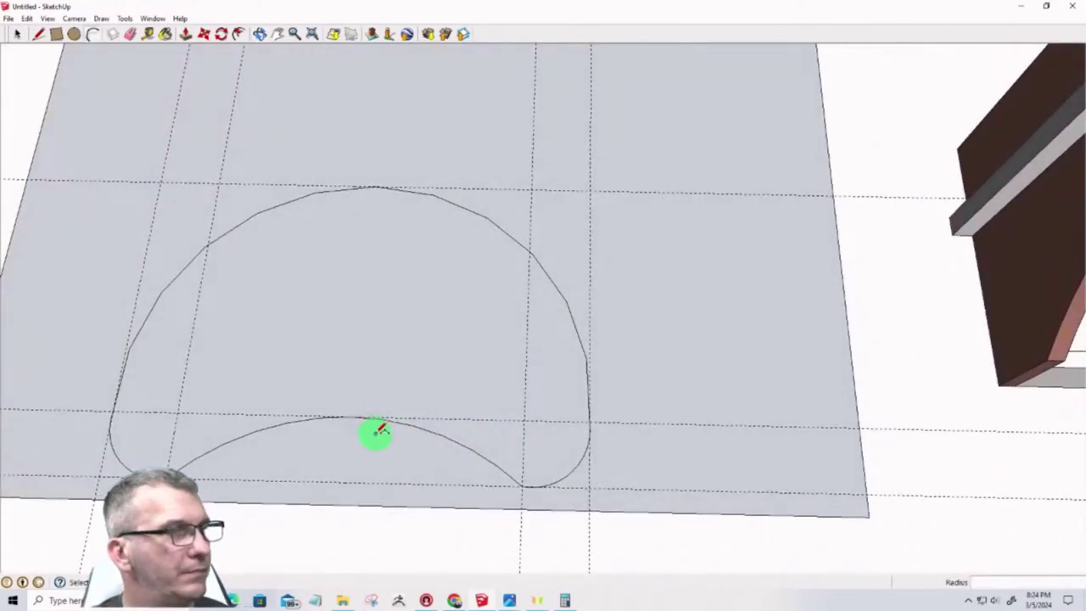
pyautogui.scroll(-3, 384, 430)
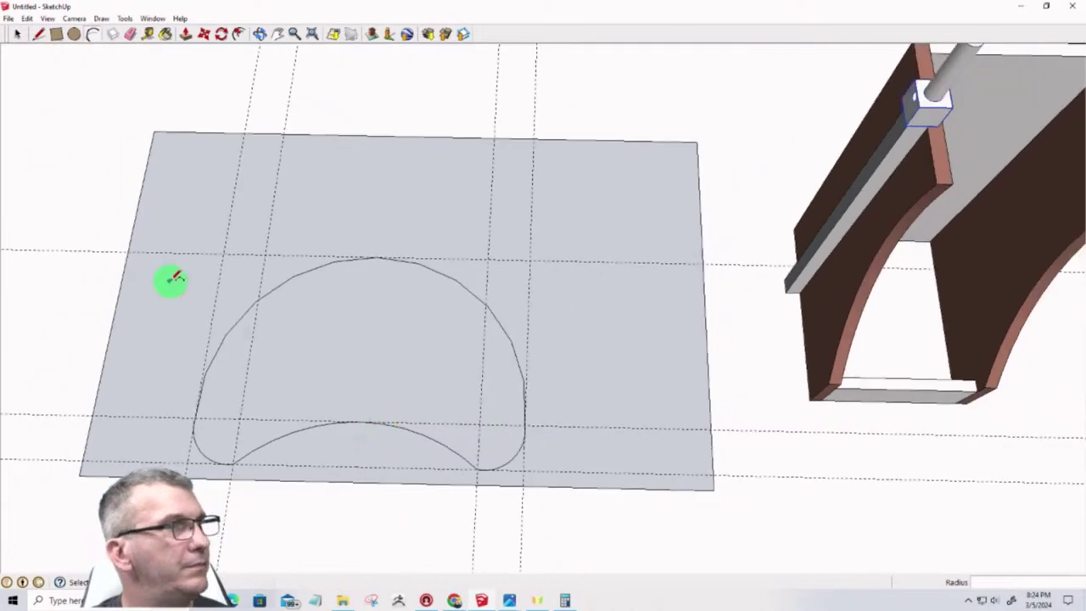
# Delete the rectangle's left, top, right and leftover bottom edges
pyautogui.click(17, 39)
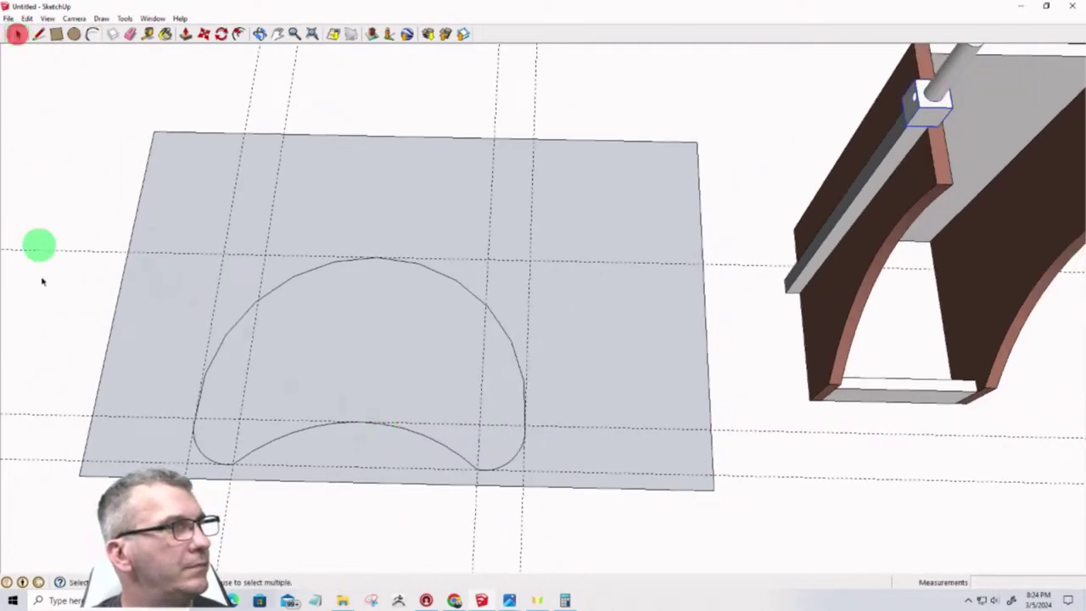
pyautogui.click(105, 367)
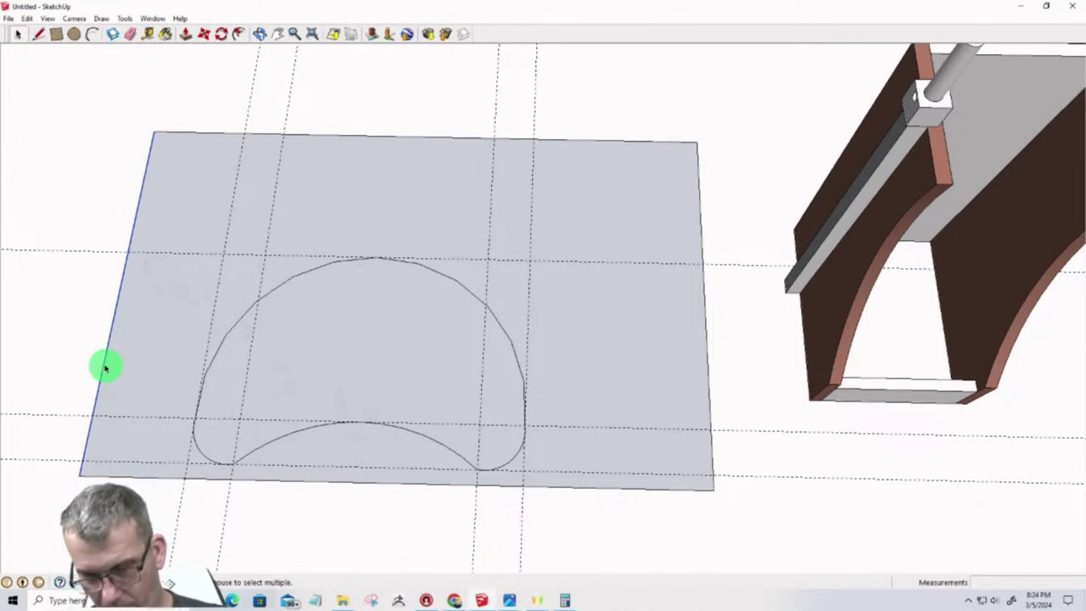
pyautogui.press('Delete')
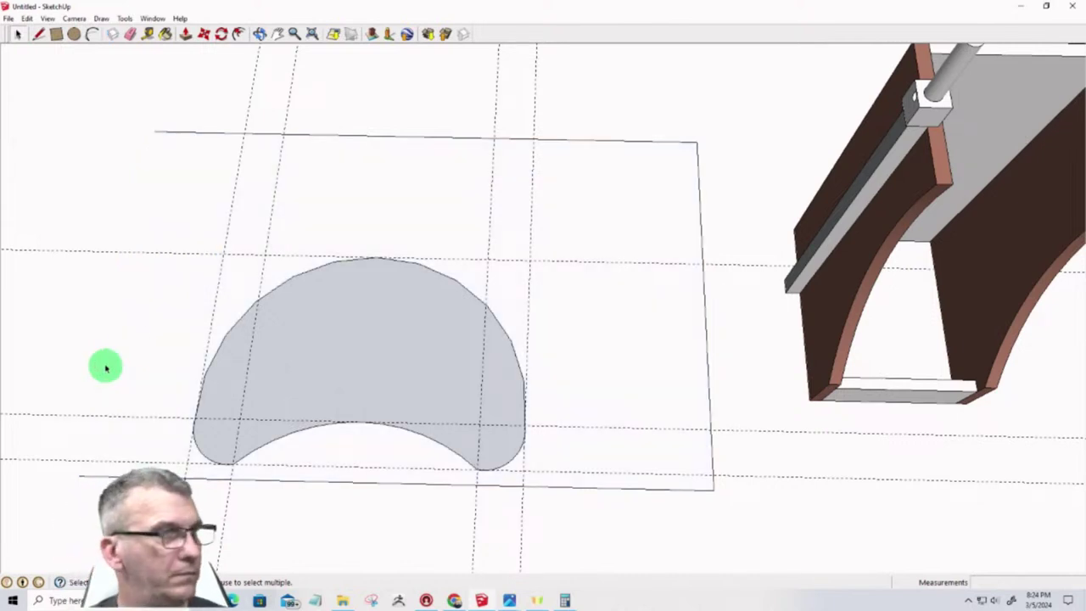
pyautogui.click(358, 136)
pyautogui.press('Delete')
pyautogui.click(702, 254)
pyautogui.press('Delete')
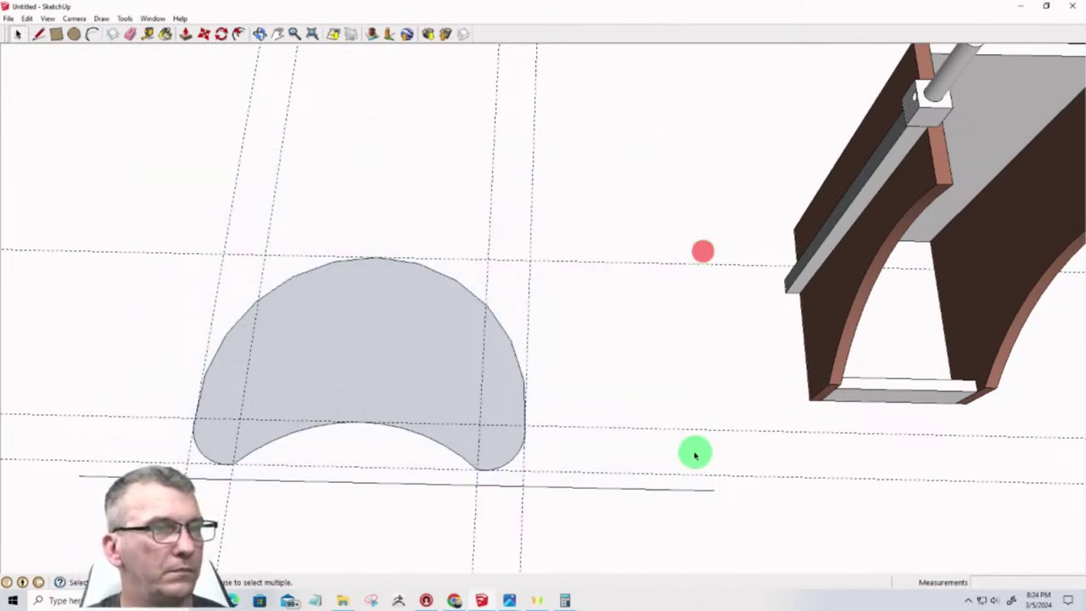
pyautogui.click(635, 490)
pyautogui.press('Delete')
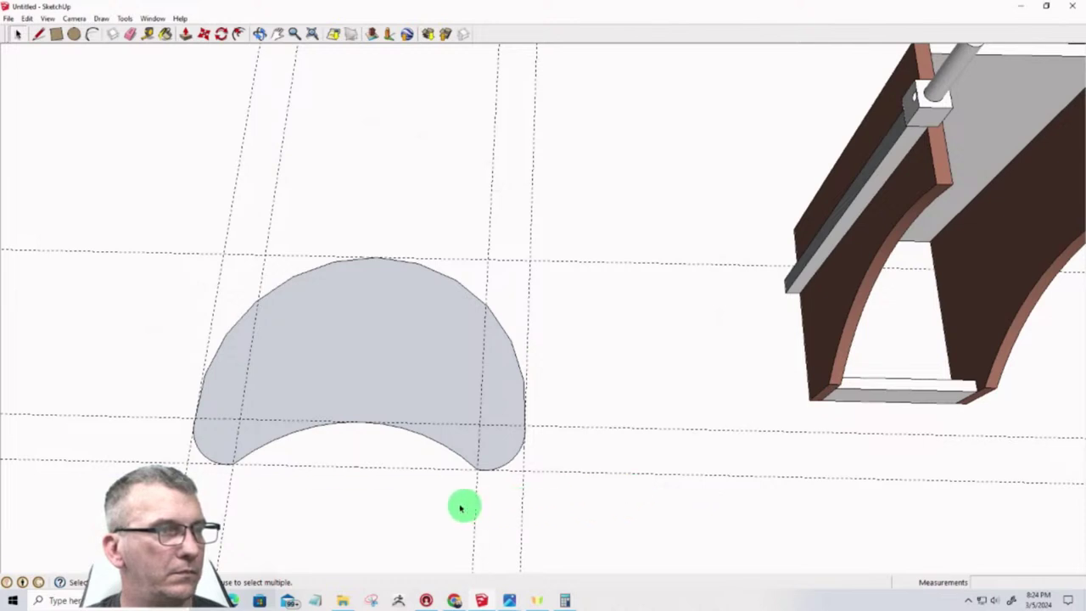
# Window-select and delete all the horizontal and vertical guide lines
pyautogui.moveTo(548, 548); pyautogui.dragTo(450, 515)
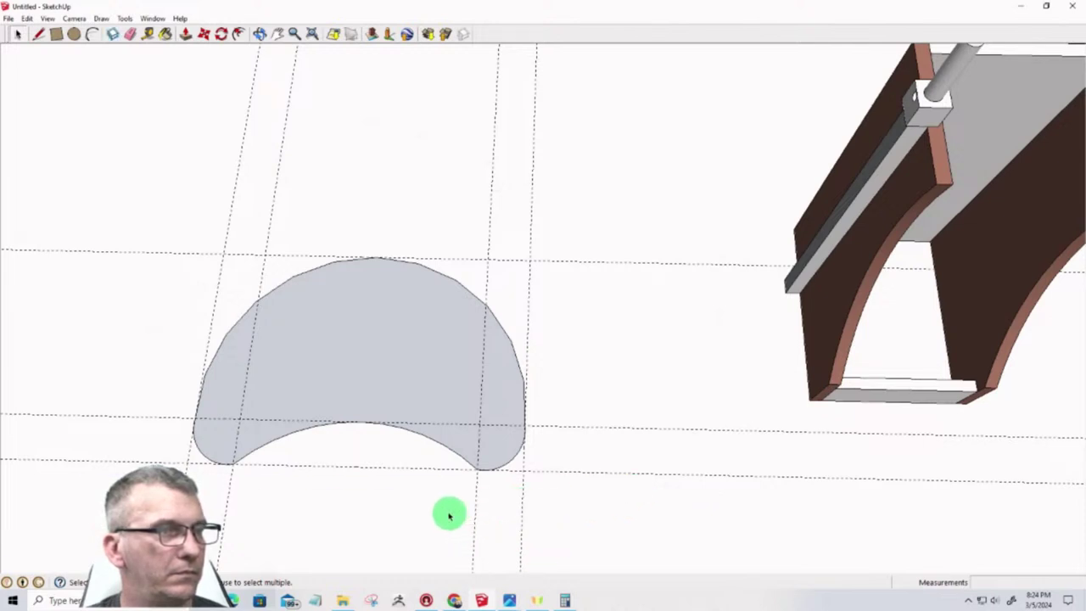
pyautogui.moveTo(654, 500); pyautogui.dragTo(605, 396)
pyautogui.press('Delete')
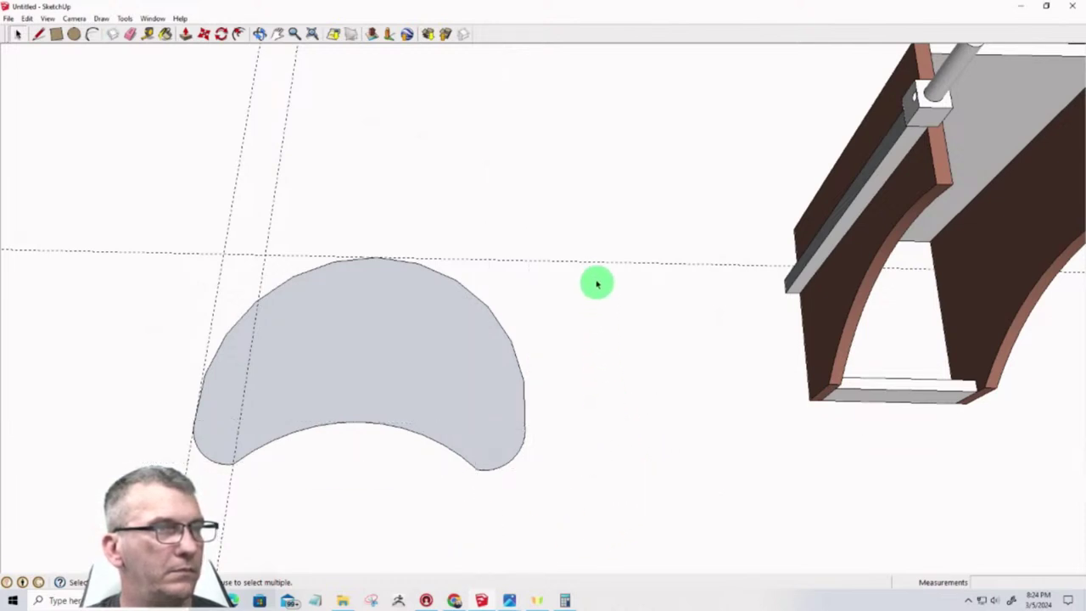
pyautogui.moveTo(598, 281); pyautogui.dragTo(560, 217)
pyautogui.press('Delete')
pyautogui.moveTo(315, 173); pyautogui.dragTo(147, 119)
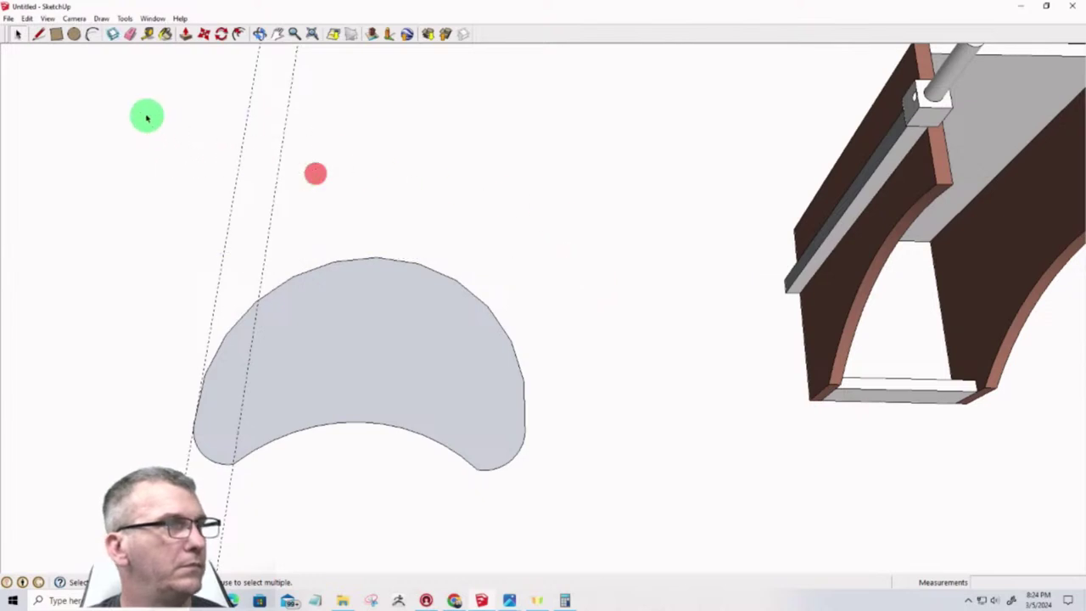
pyautogui.press('Delete')
# Push/Pull the crescent face into a solid toward 3/4-inch thickness
pyautogui.click(146, 41)
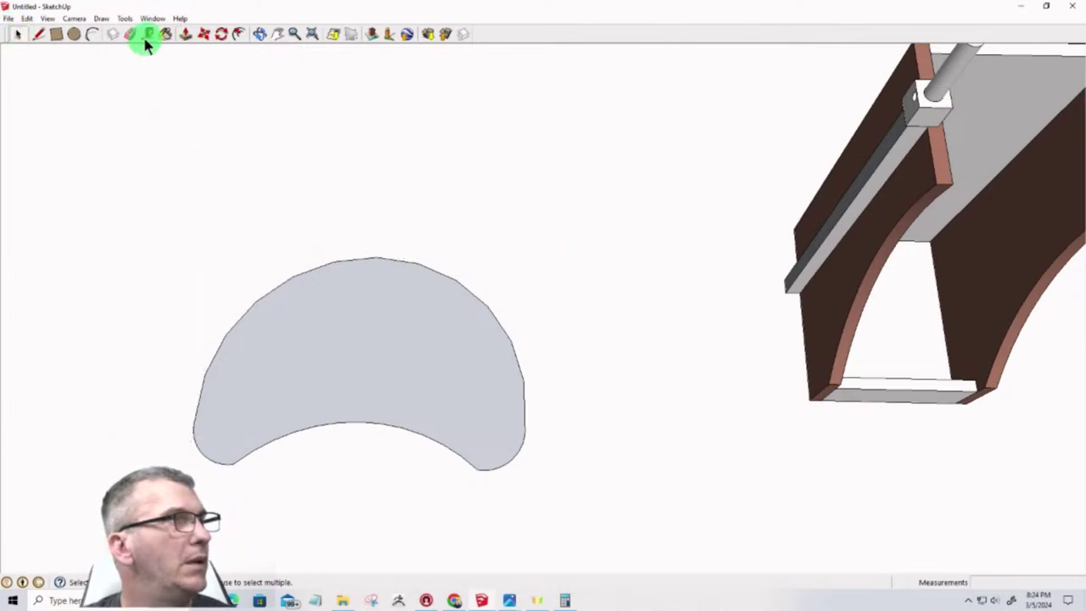
pyautogui.click(164, 35)
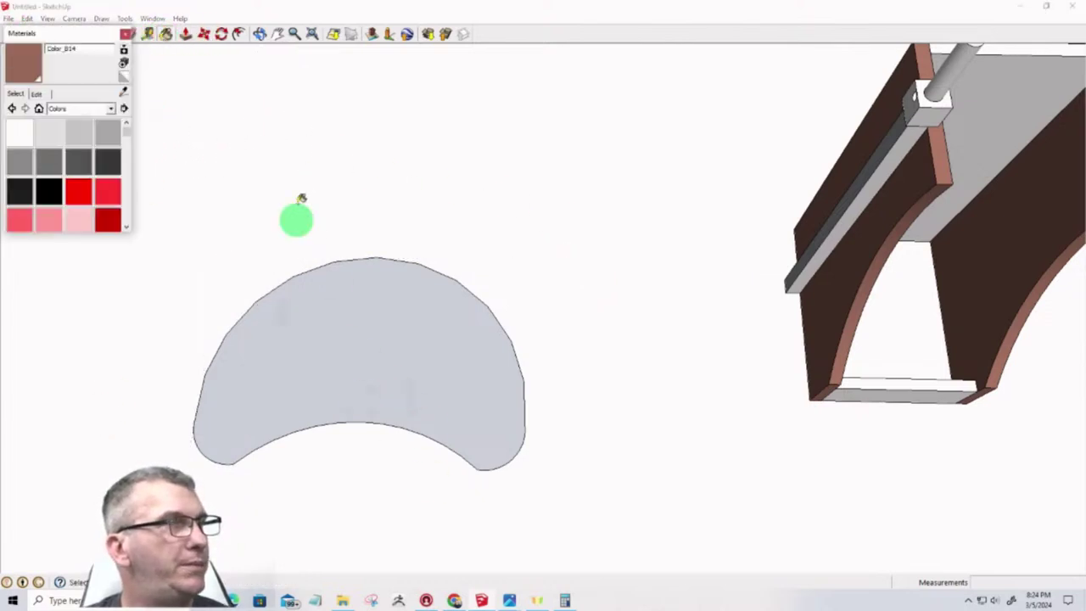
pyautogui.click(126, 33)
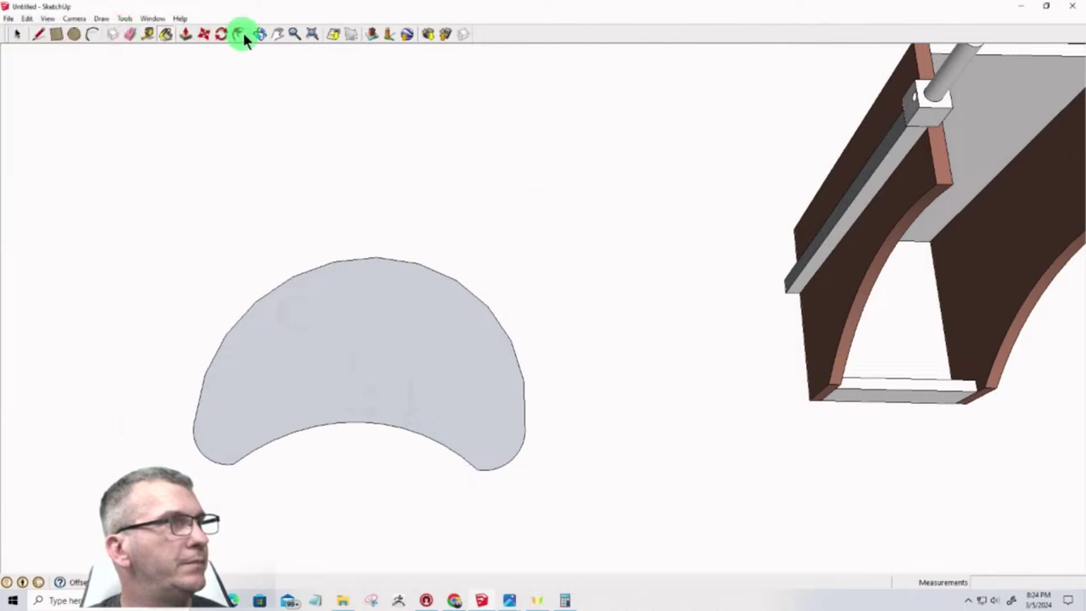
pyautogui.click(186, 33)
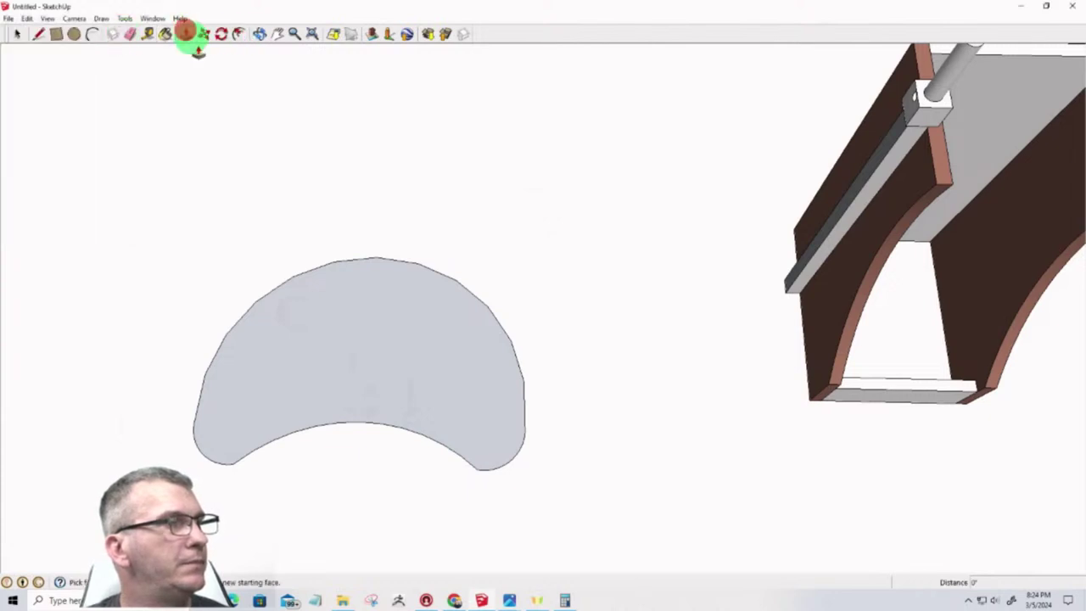
pyautogui.click(407, 380)
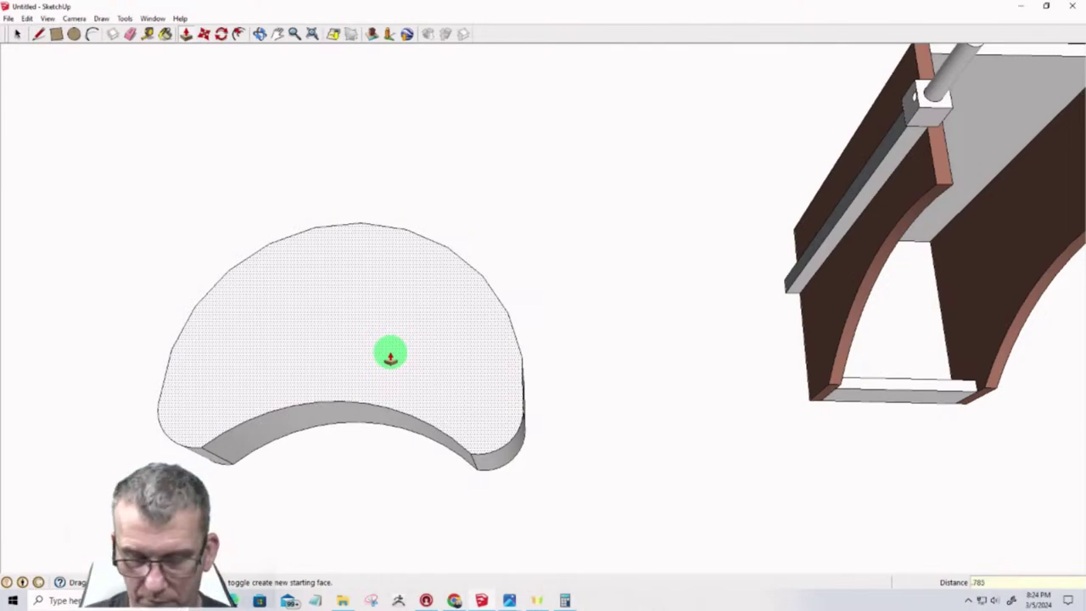
pyautogui.press('Escape')
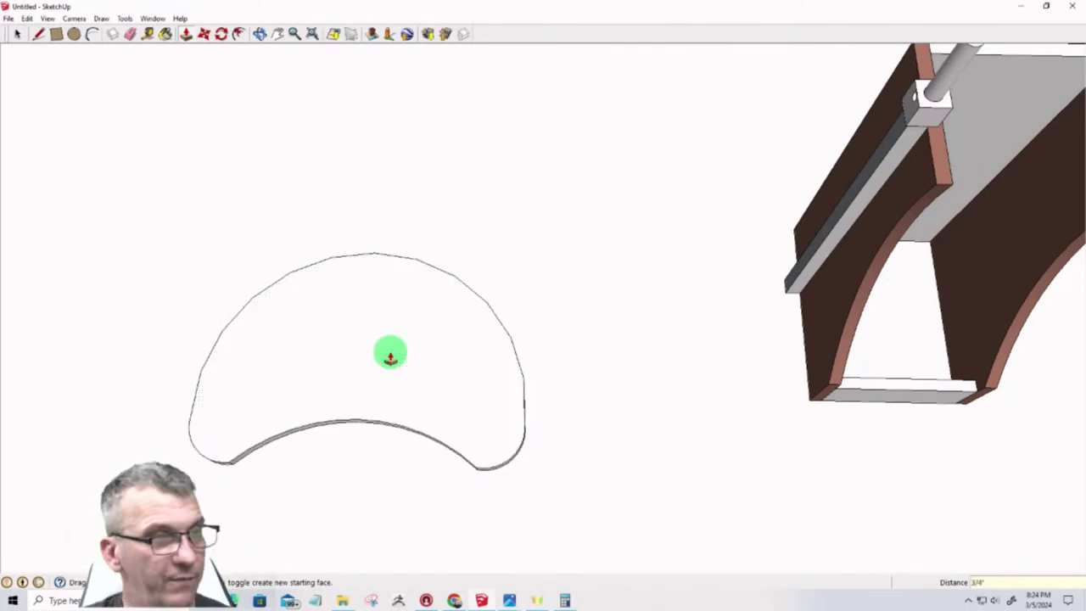
# Triple-click the whole curved slab and make it a component
pyautogui.moveTo(240, 357); pyautogui.dragTo(21, 260, button='middle')
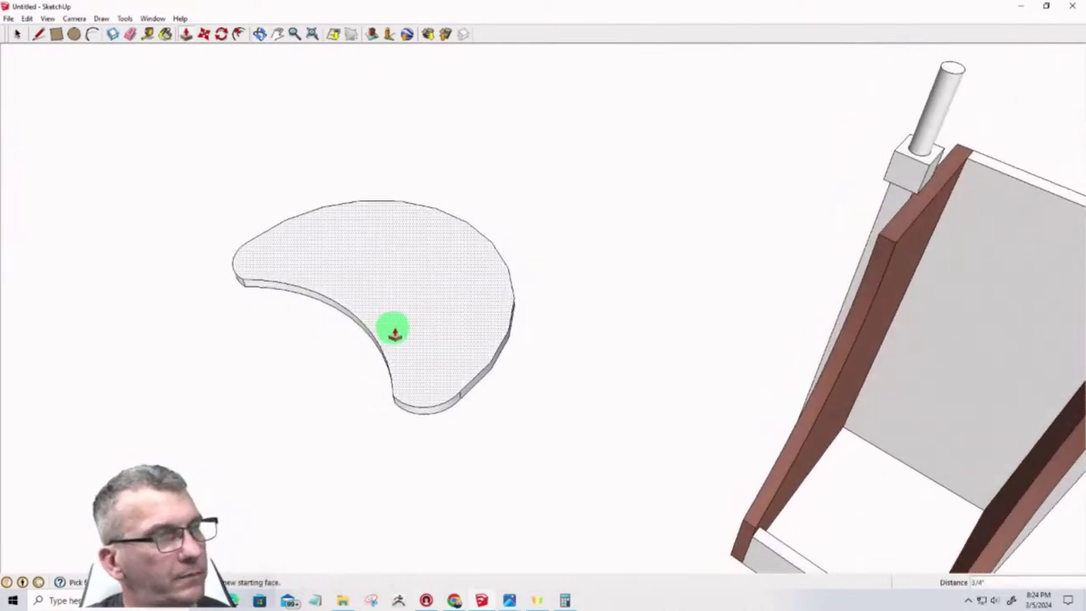
pyautogui.press('space')
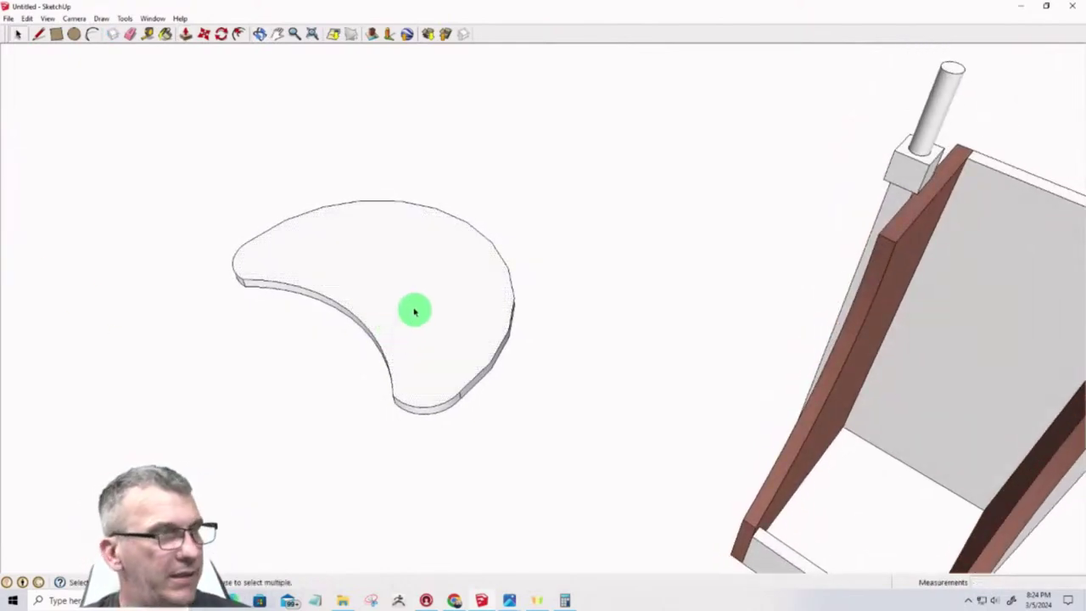
pyautogui.tripleClick(414, 311)
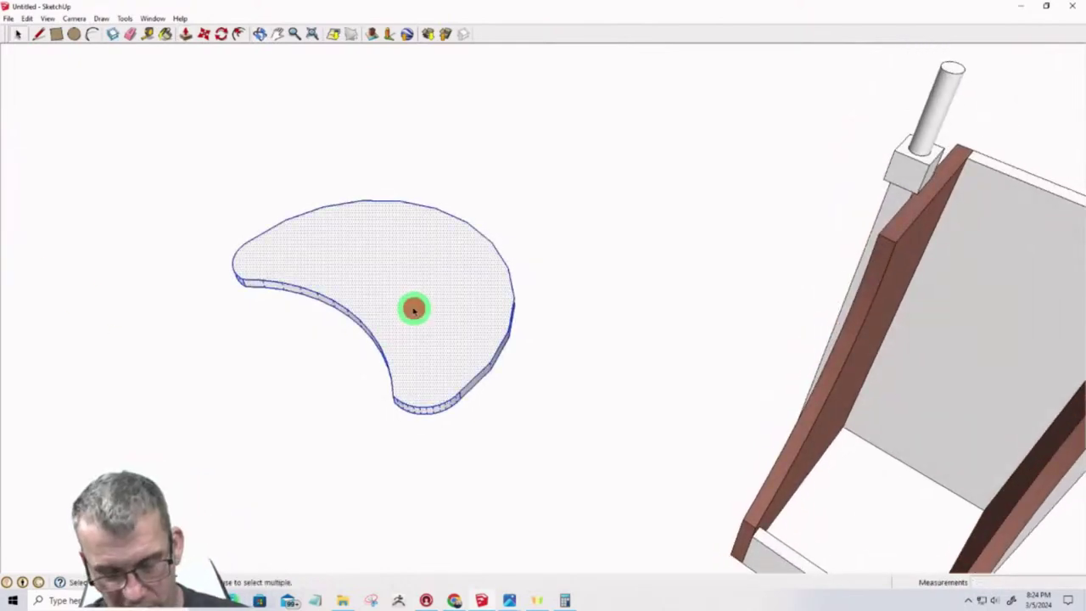
pyautogui.press('g')
pyautogui.press('Return')
pyautogui.moveTo(436, 427); pyautogui.dragTo(467, 449, button='middle')
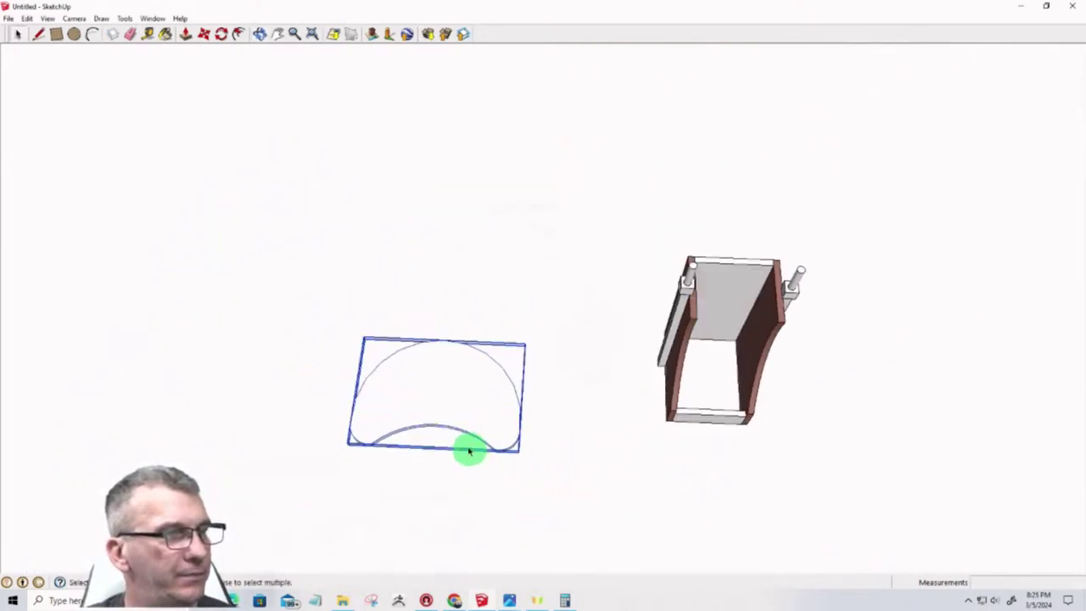
# Measure from the lower arc, delete the rectangle edges around the curve, then undo once with Ctrl+Z
pyautogui.scroll(4, 468, 448)
pyautogui.scroll(2, 472, 447)
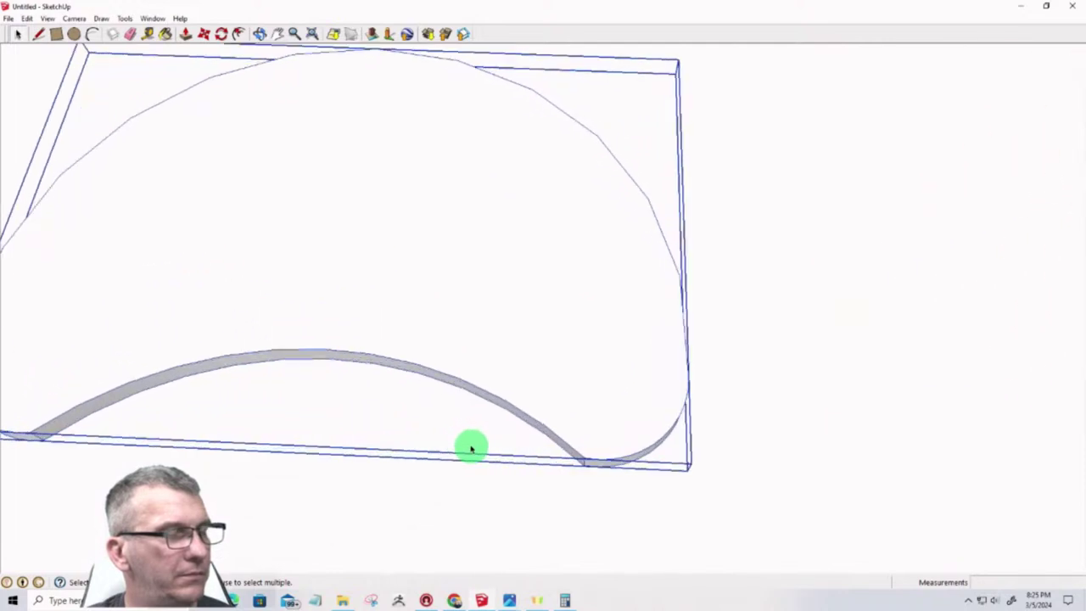
pyautogui.scroll(-2, 472, 447)
pyautogui.moveTo(472, 447); pyautogui.dragTo(403, 515, button='middle')
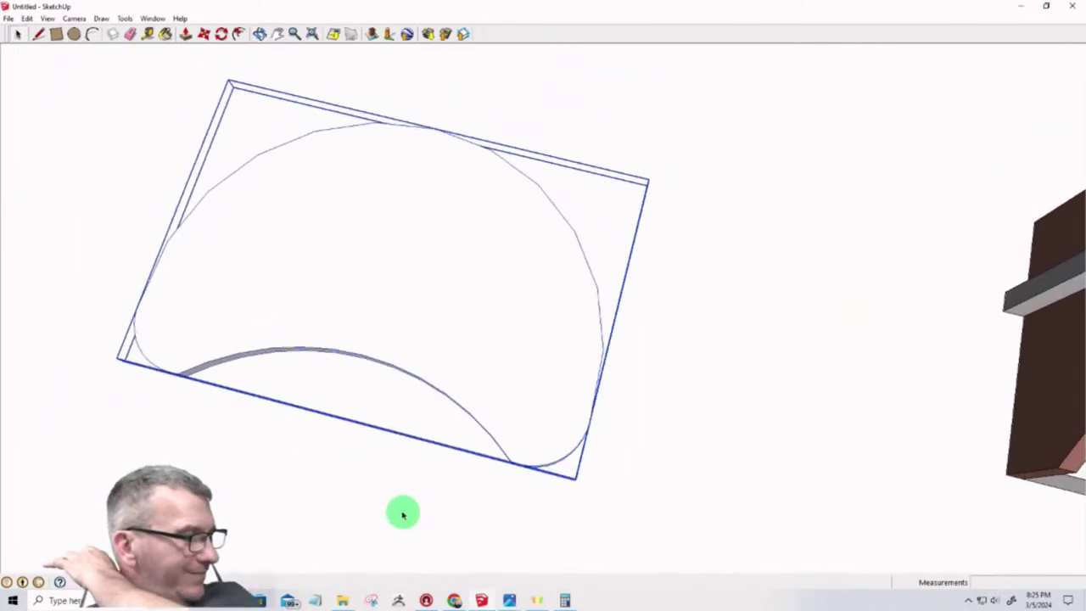
pyautogui.click(149, 34)
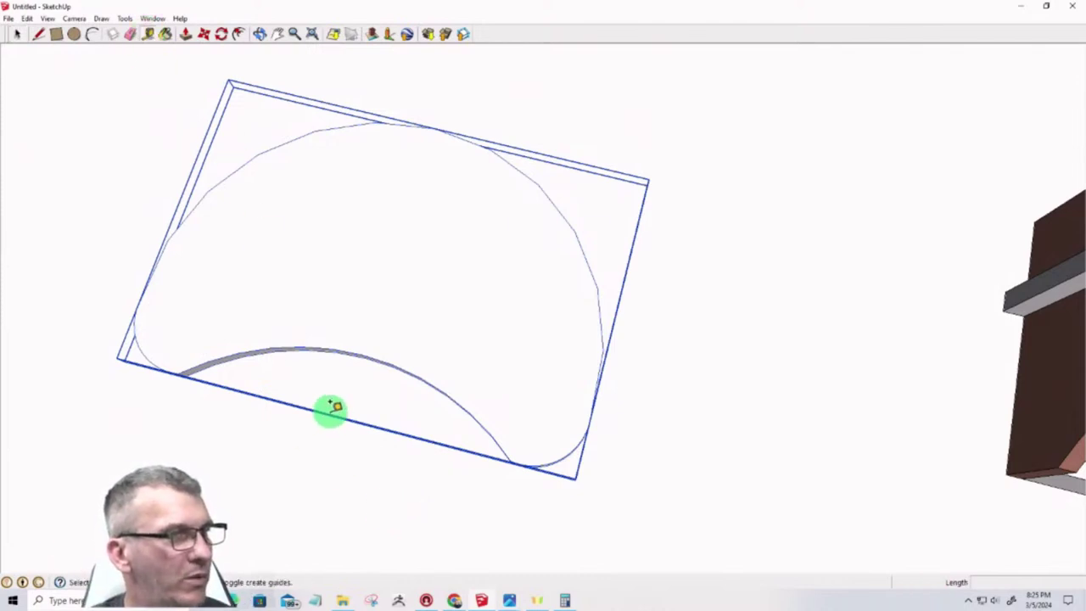
pyautogui.click(362, 355)
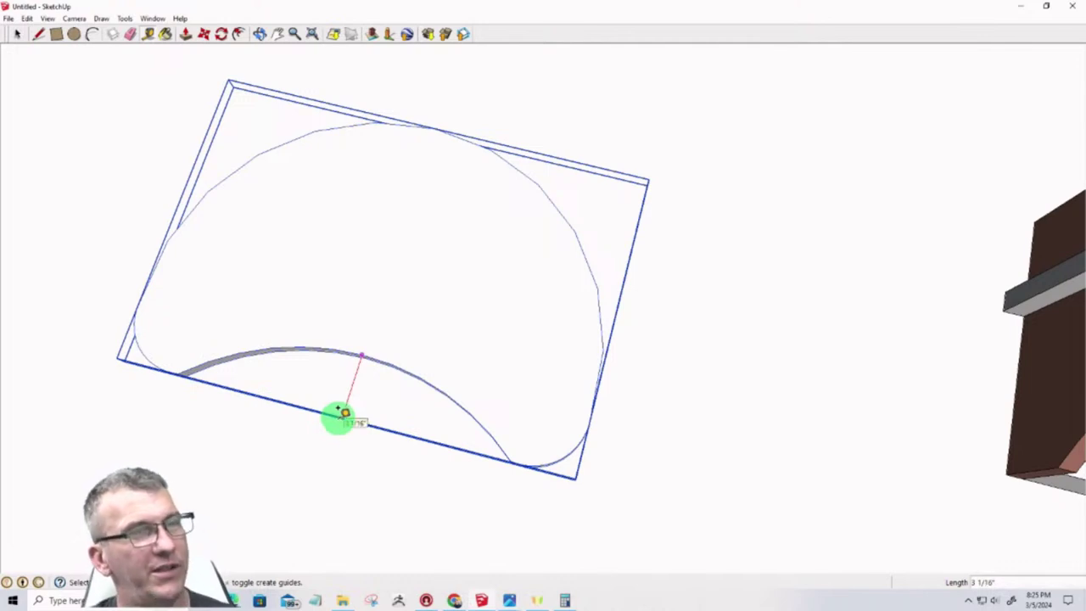
pyautogui.press('Delete')
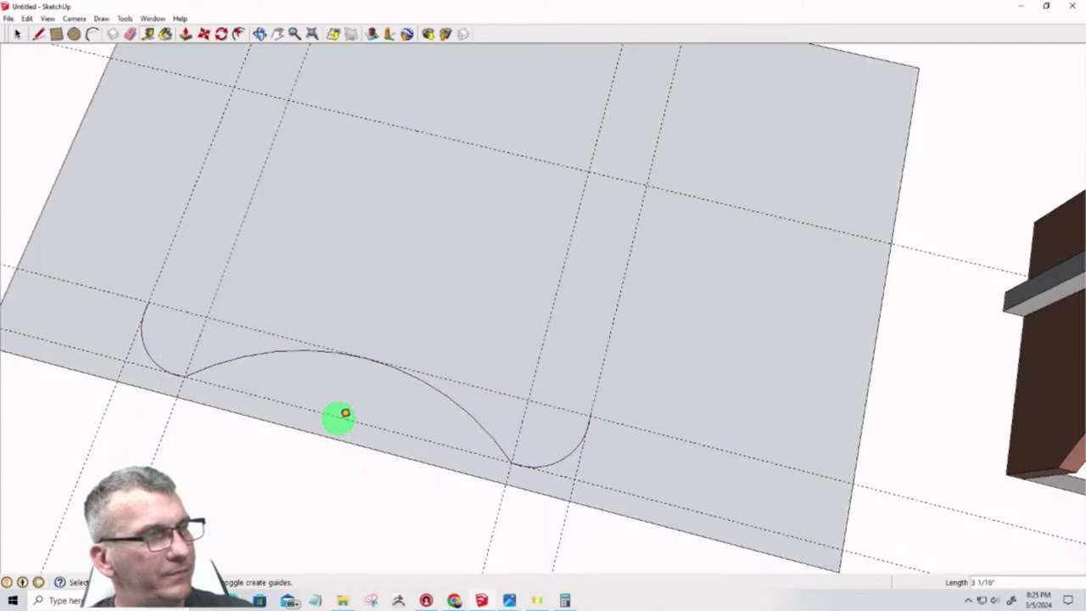
pyautogui.hotkey('ctrl', 'z')
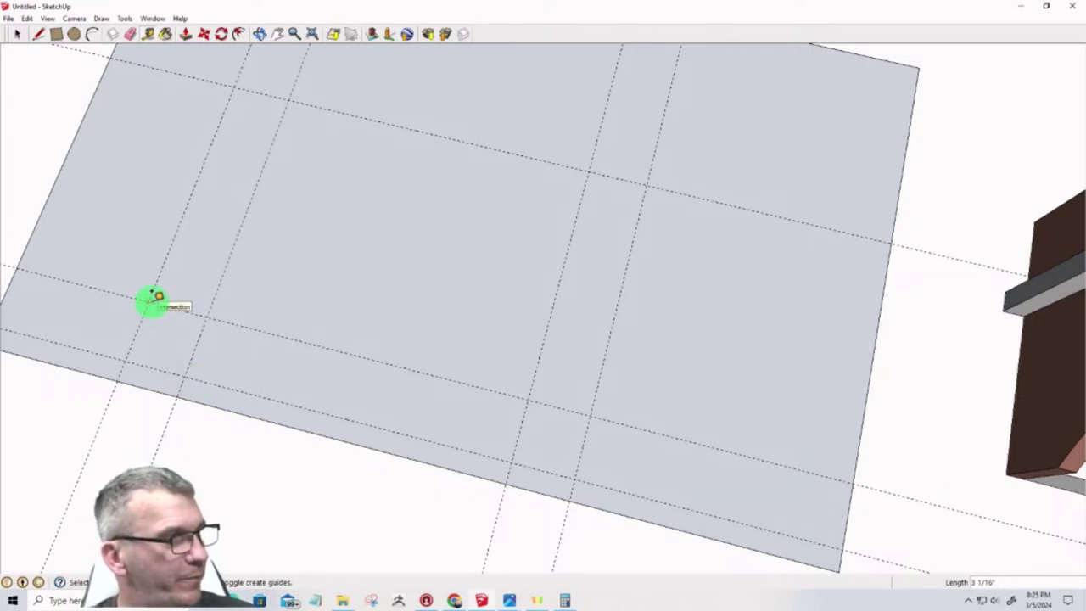
pyautogui.click(150, 300)
pyautogui.click(174, 392)
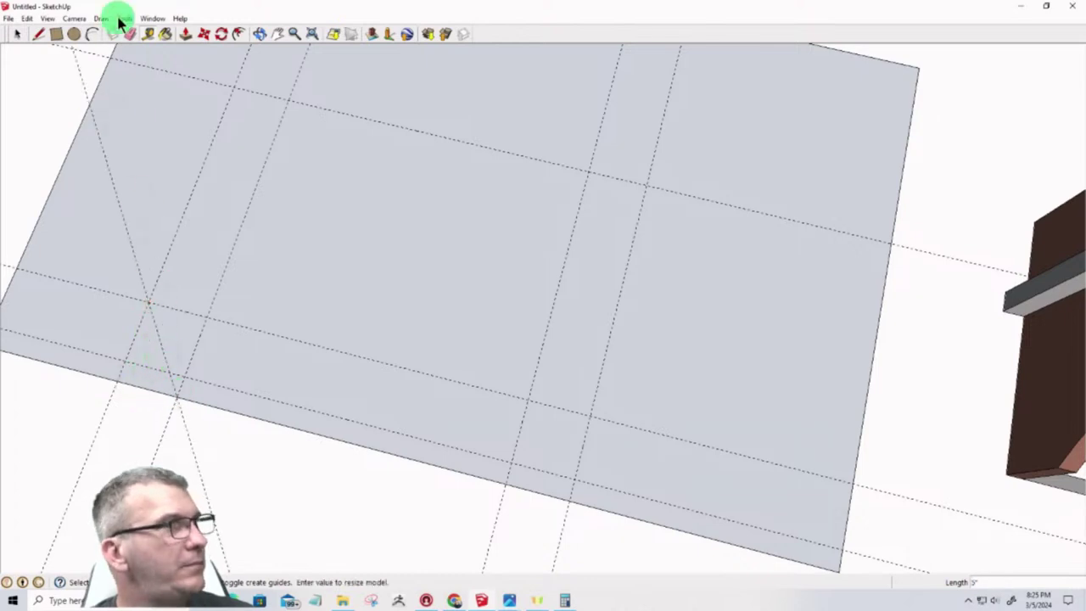
pyautogui.click(92, 36)
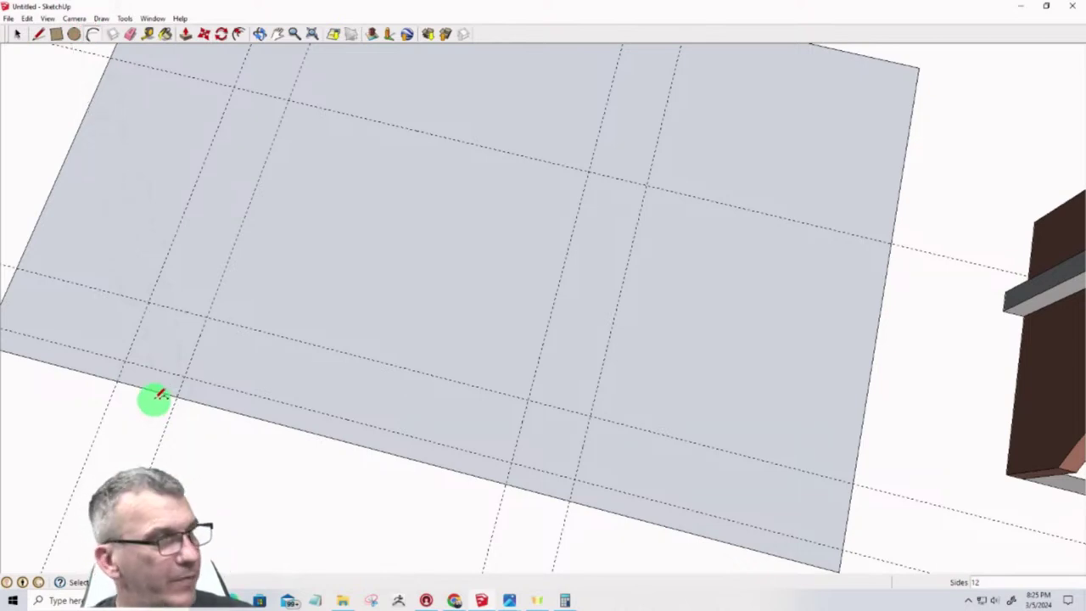
pyautogui.click(44, 17)
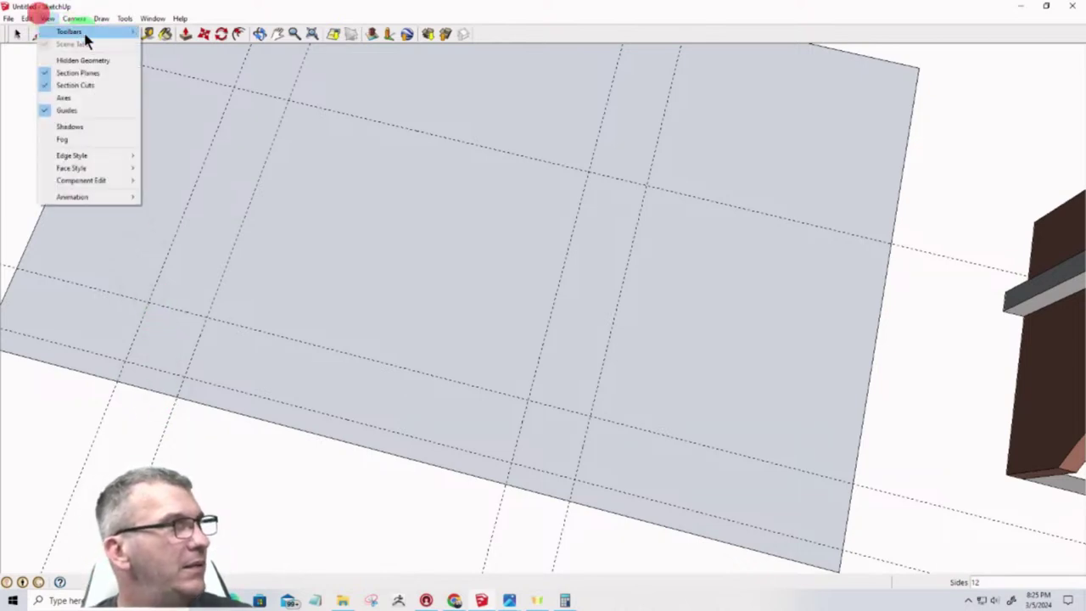
pyautogui.click(10, 111)
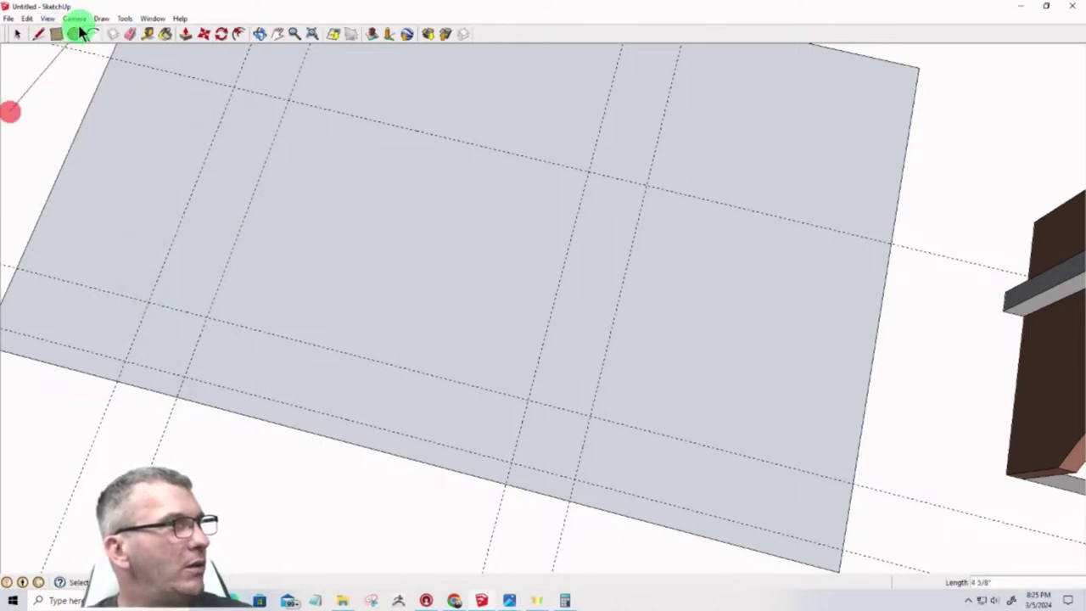
pyautogui.click(17, 34)
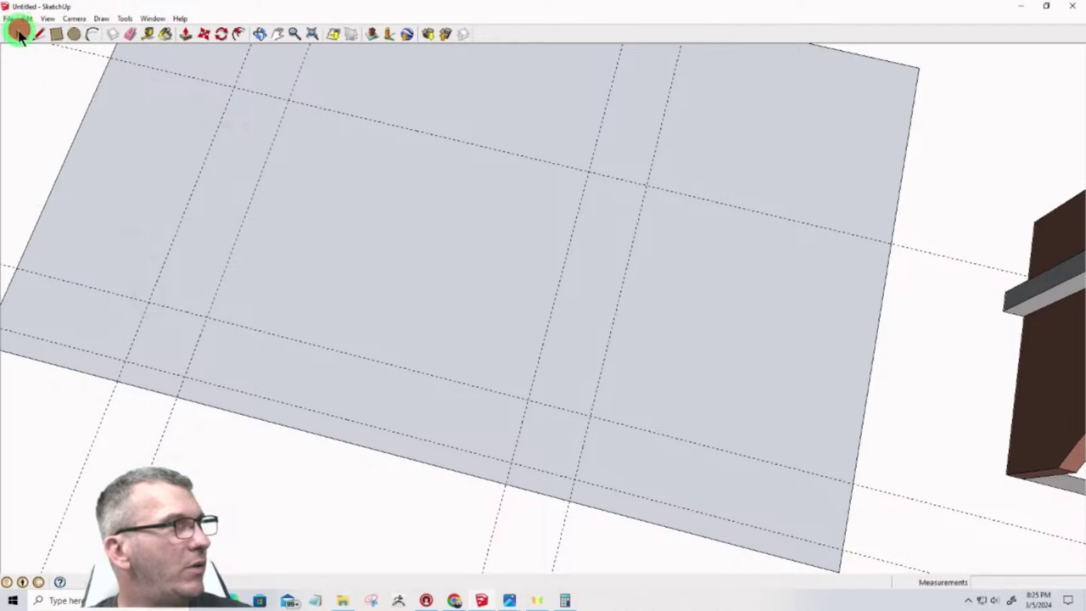
pyautogui.click(75, 34)
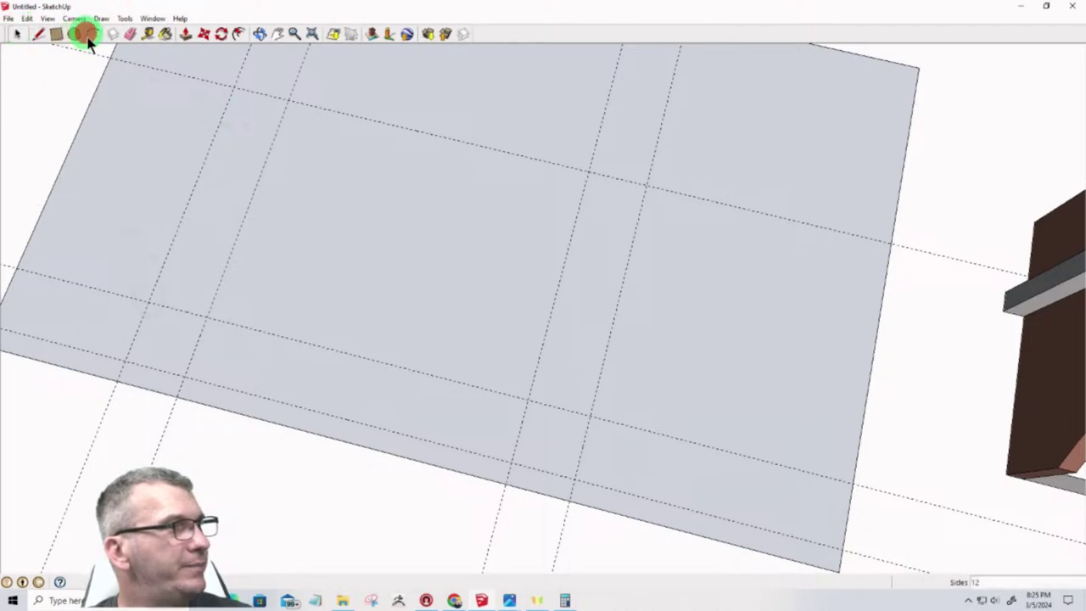
pyautogui.click(176, 394)
pyautogui.click(150, 303)
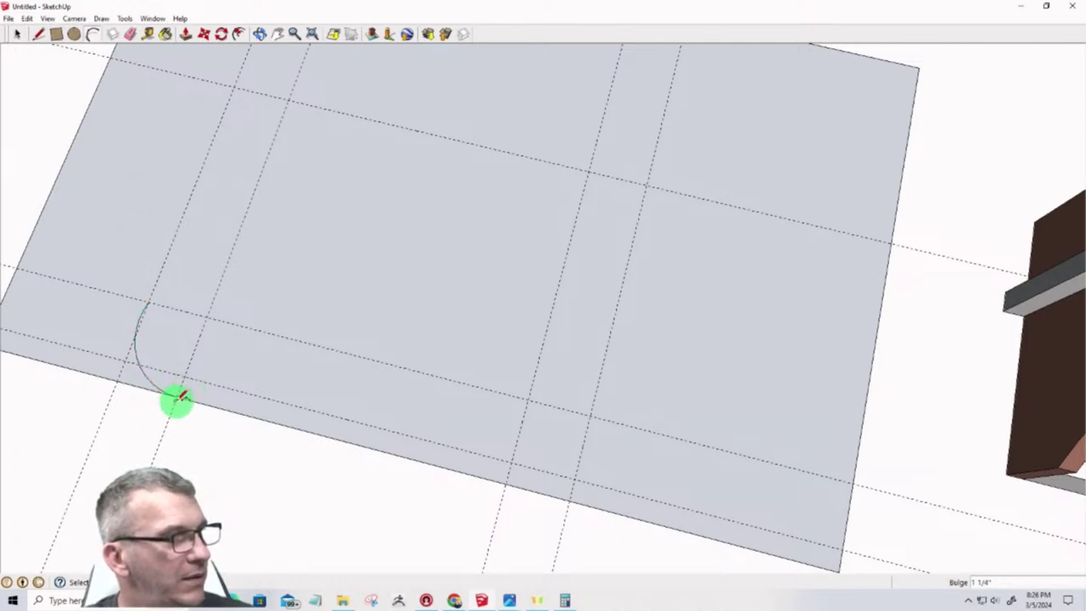
pyautogui.doubleClick(176, 395)
pyautogui.click(505, 485)
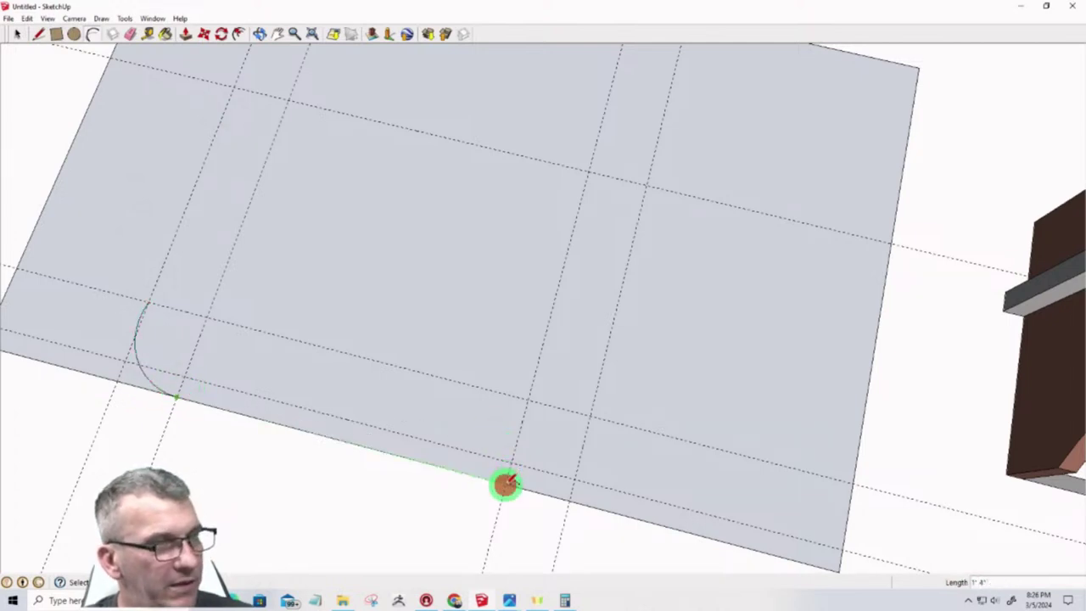
pyautogui.click(361, 421)
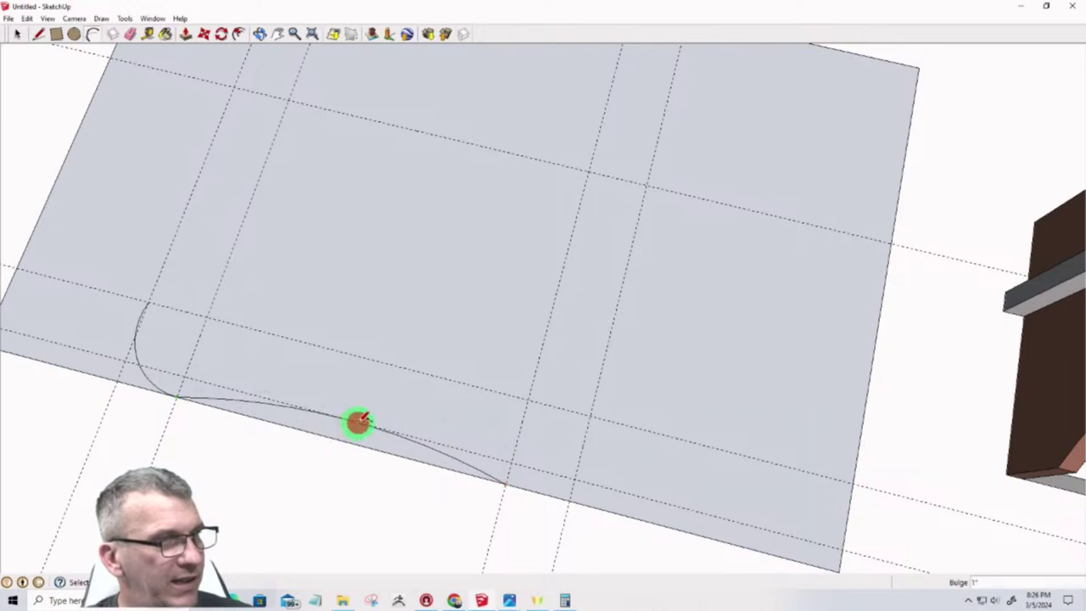
pyautogui.click(505, 485)
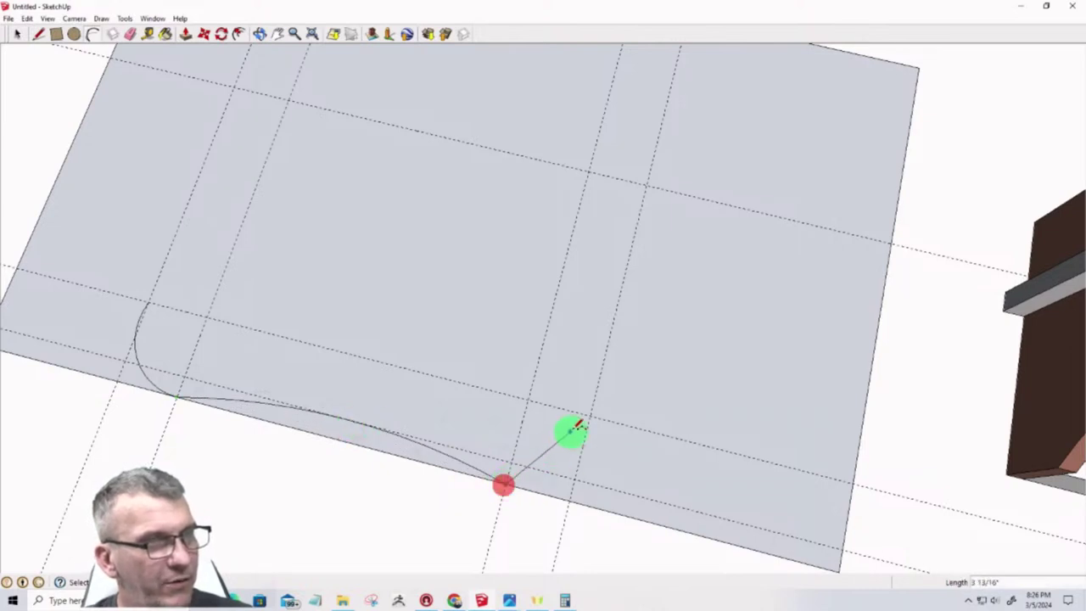
pyautogui.click(586, 417)
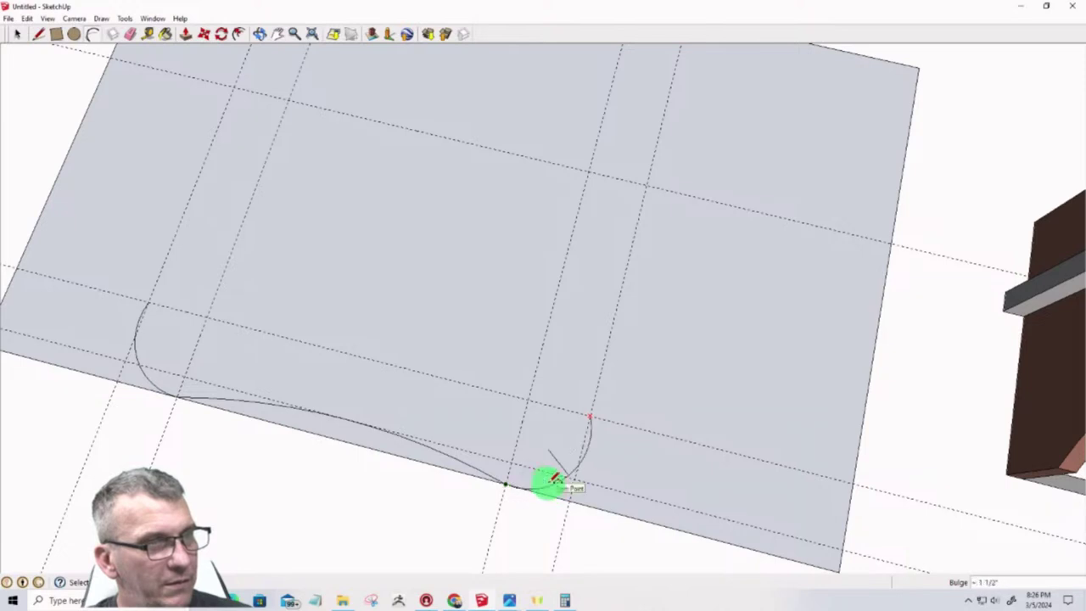
pyautogui.click(553, 481)
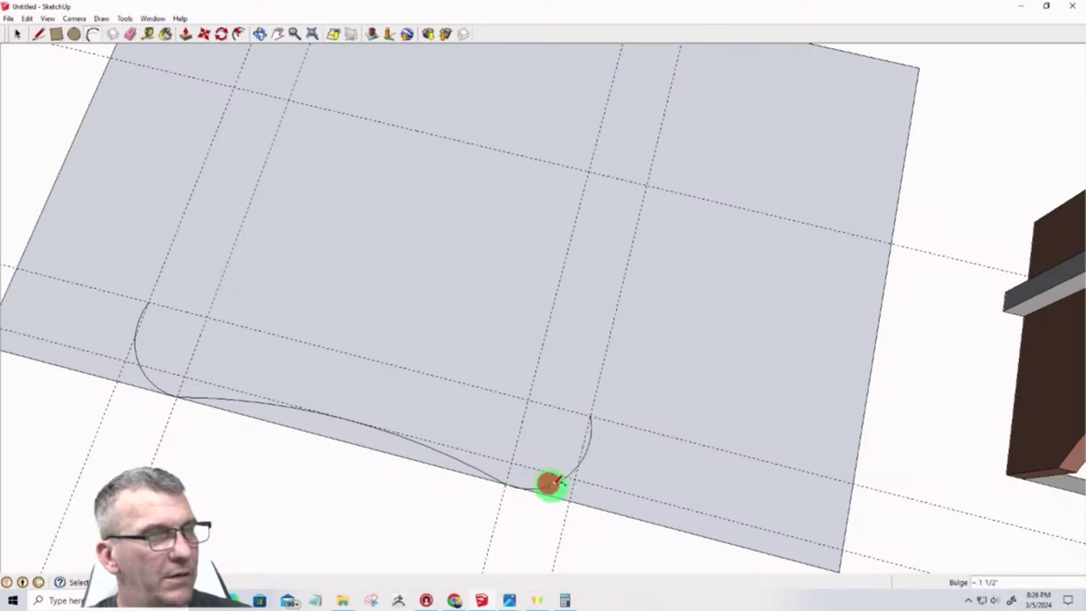
pyautogui.moveTo(553, 480); pyautogui.dragTo(575, 497, button='middle')
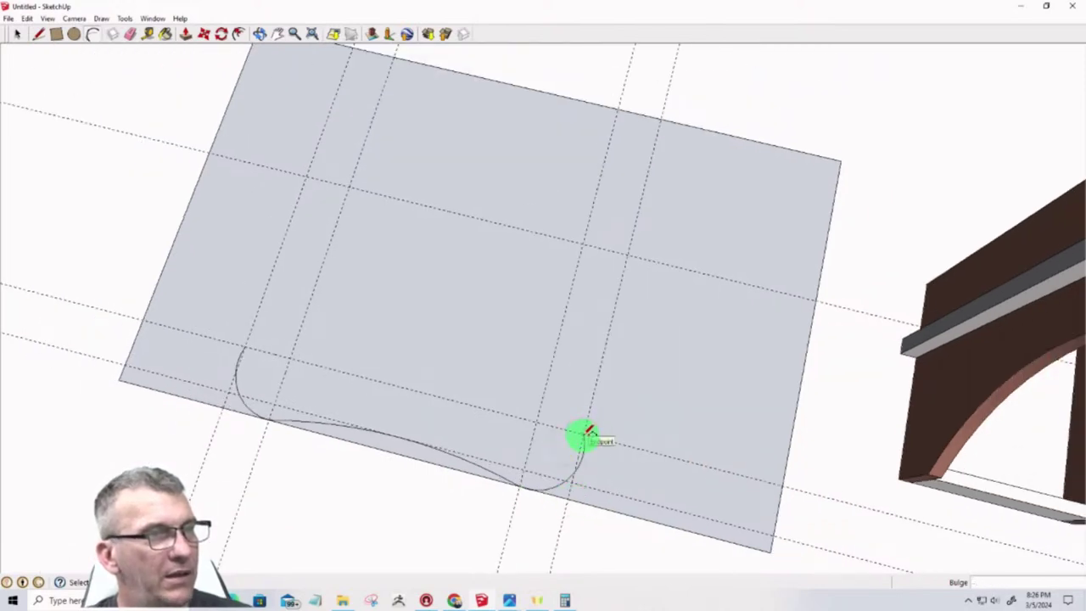
pyautogui.click(583, 437)
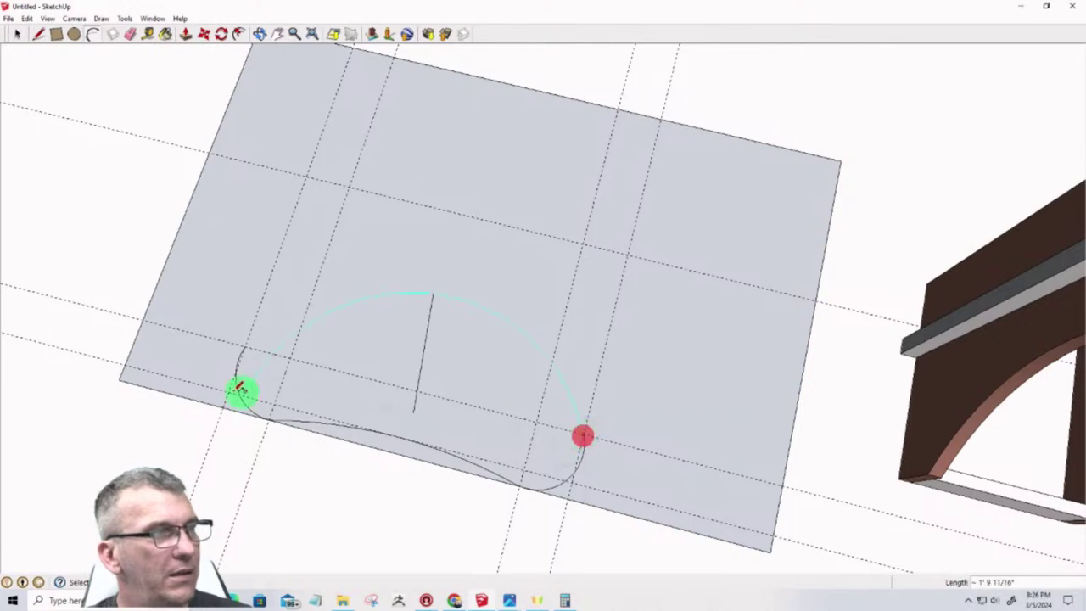
pyautogui.click(246, 347)
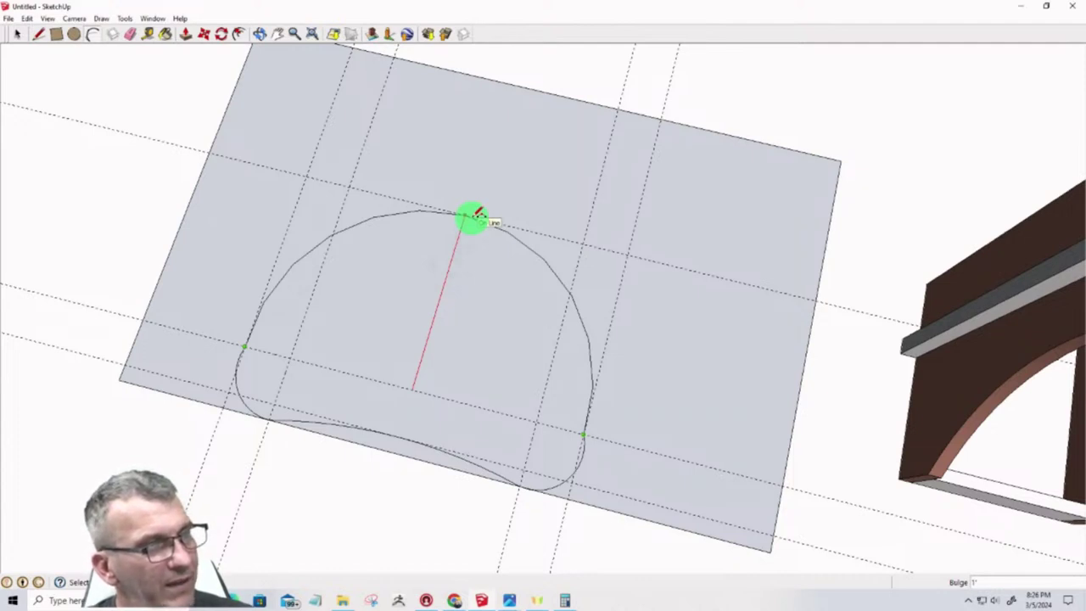
pyautogui.hotkey('ctrl', 'z')
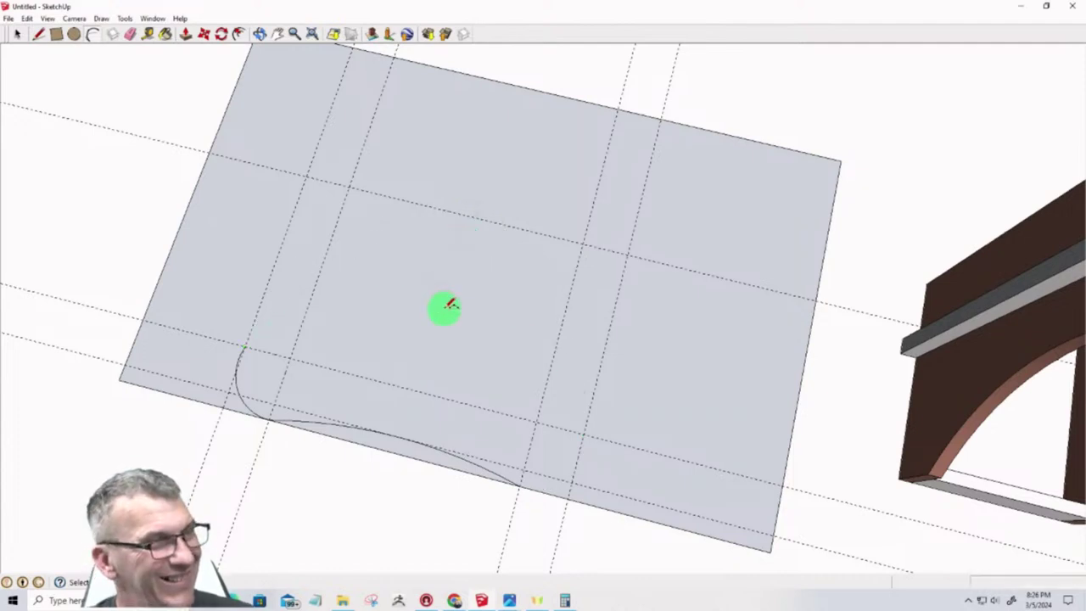
pyautogui.hotkey('ctrl', 'z')
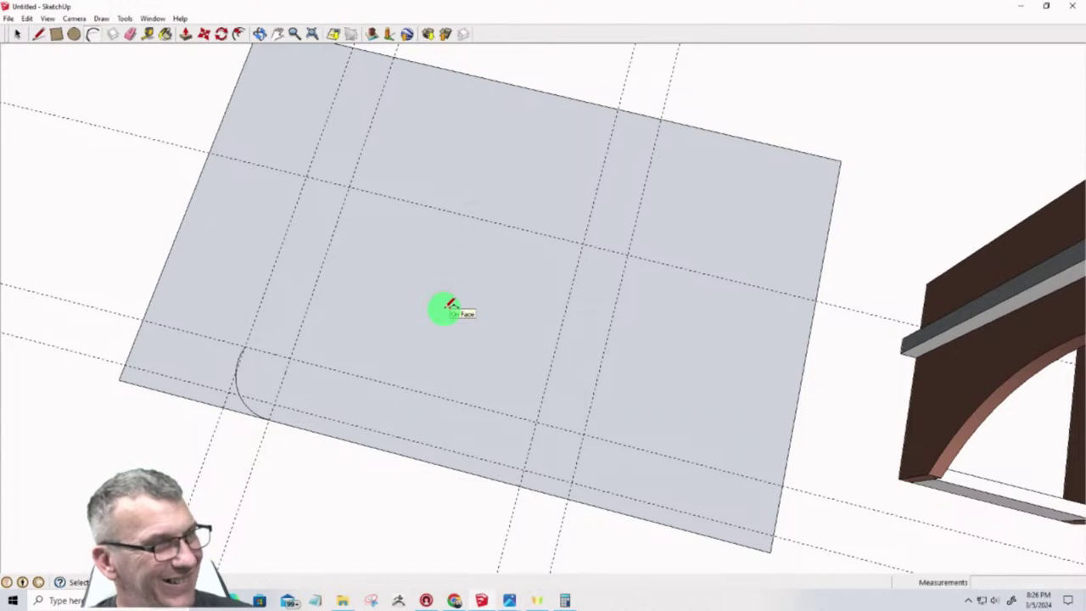
pyautogui.hotkey('ctrl', 'z')
# Delete the unwanted guide and add a new guide 3 inches above the plane's lower edge
pyautogui.scroll(3, 219, 387)
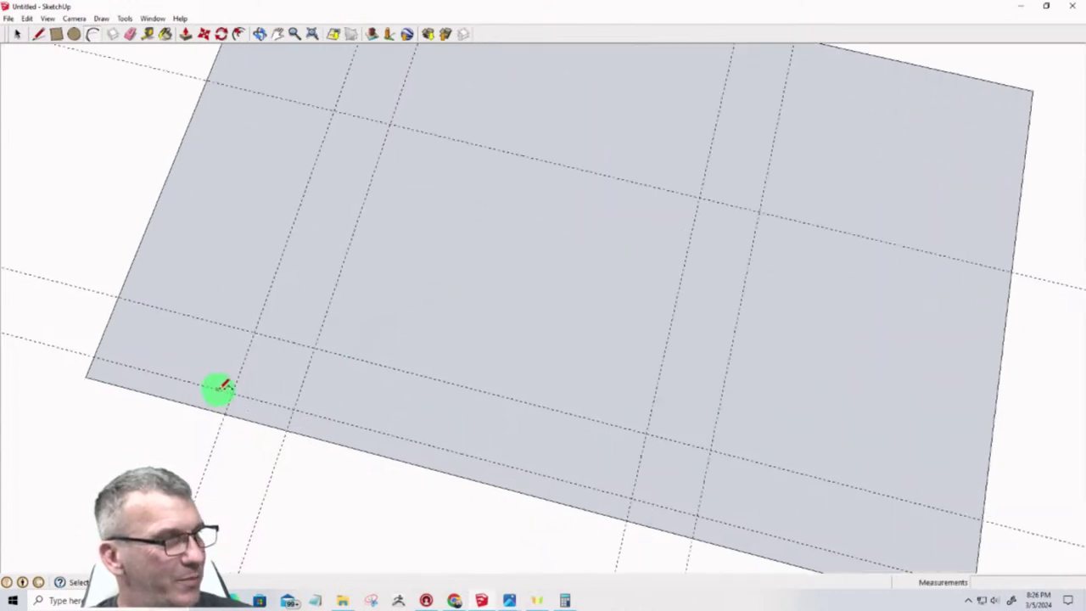
pyautogui.scroll(2, 225, 389)
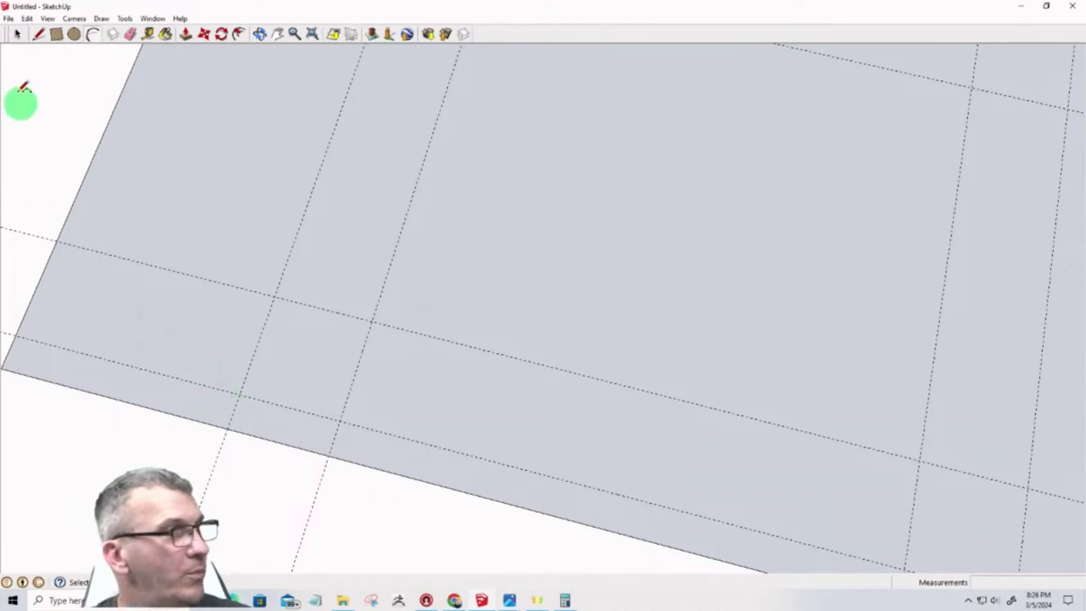
pyautogui.click(17, 34)
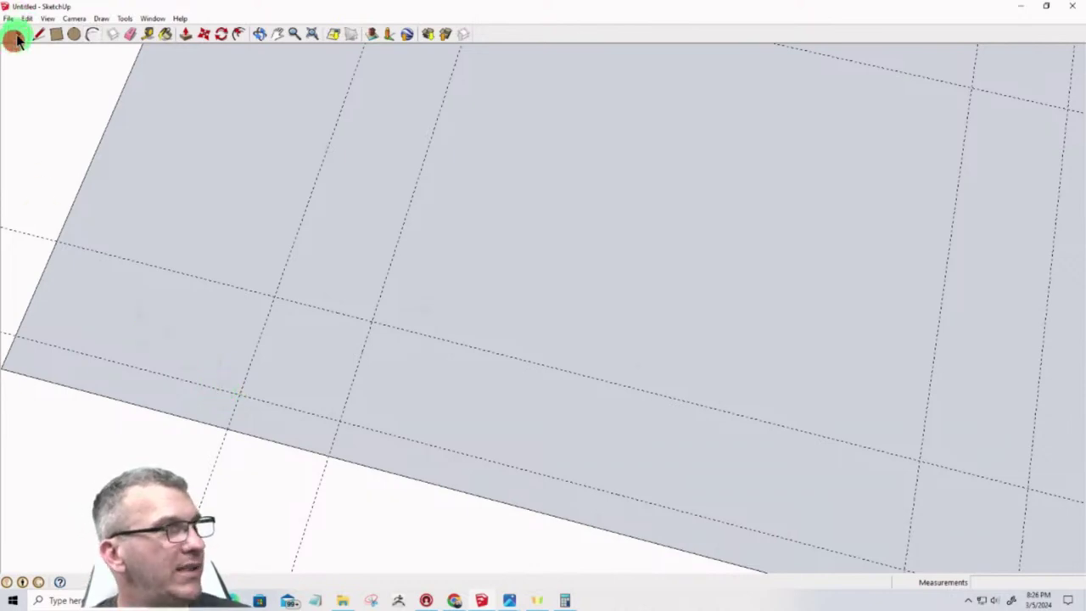
pyautogui.click(415, 333)
pyautogui.press('Delete')
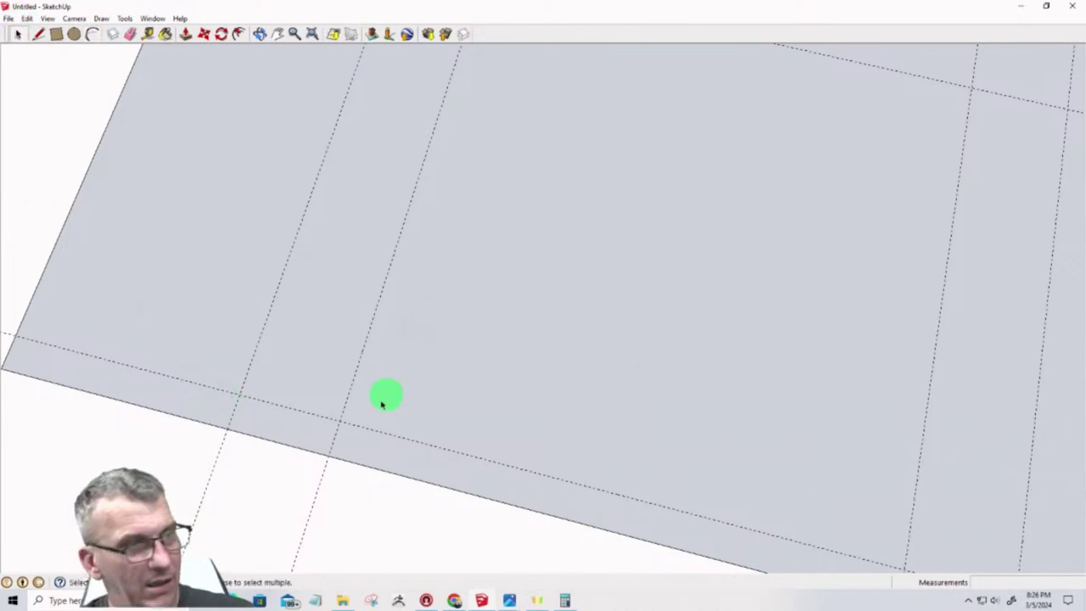
pyautogui.click(150, 34)
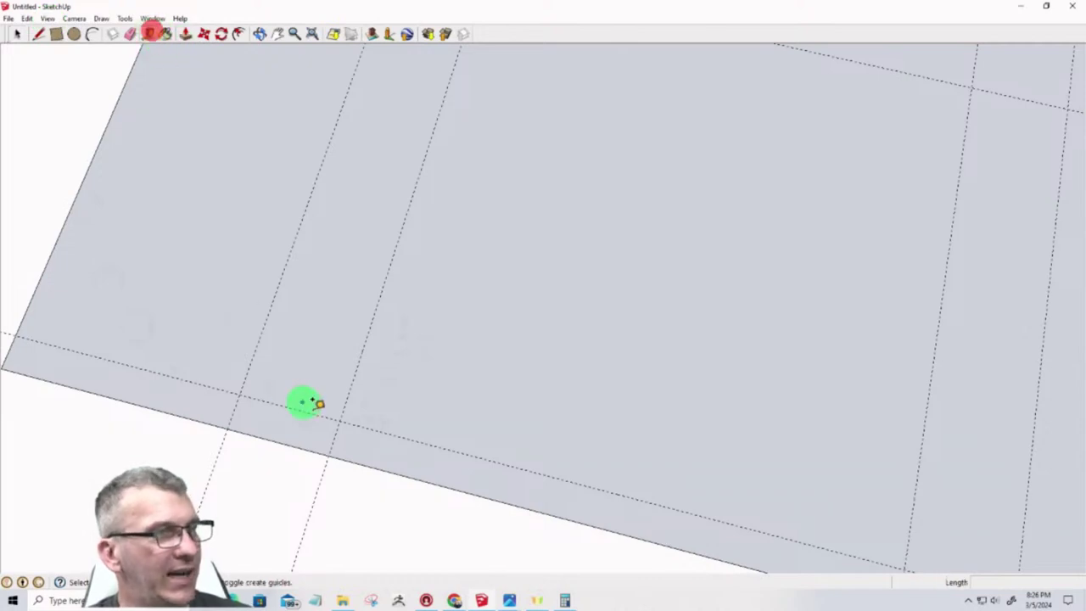
pyautogui.click(359, 463)
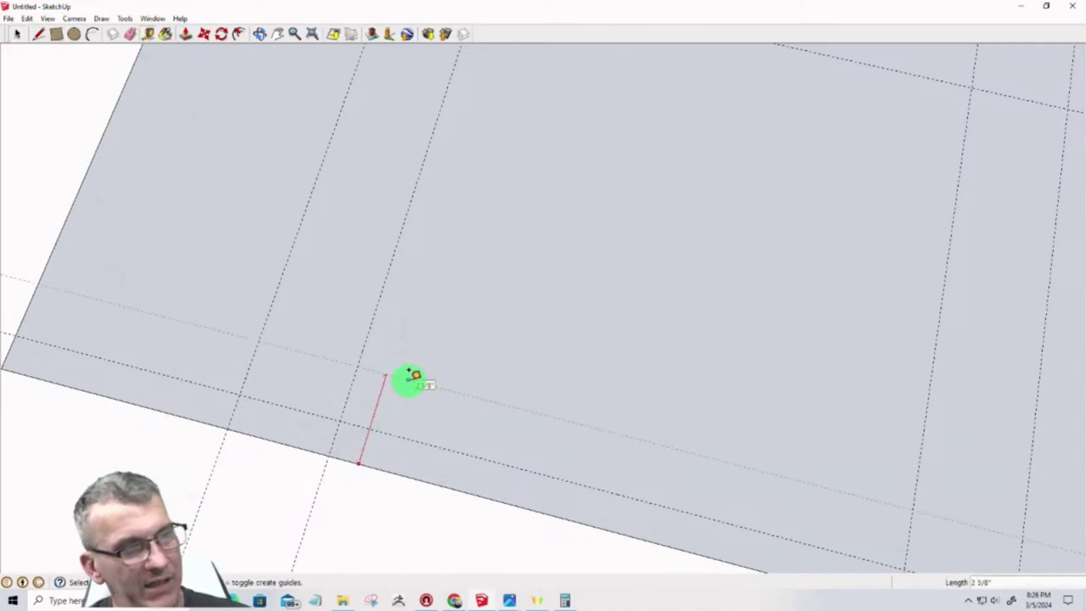
pyautogui.click(410, 376)
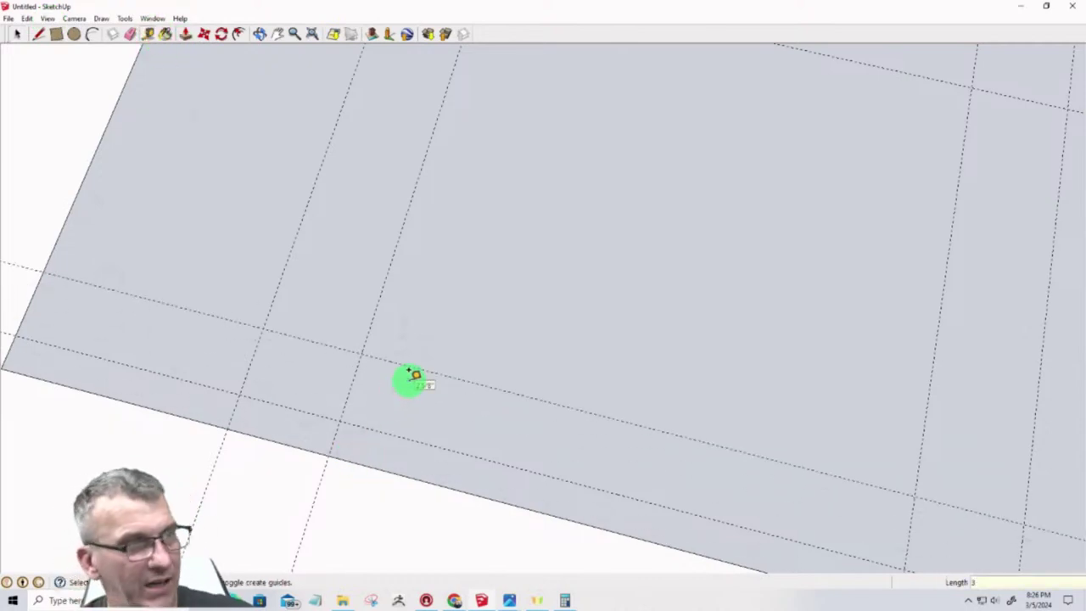
# Draw the first arc from the plane's edge, then the long shallow arc to the lower edge
pyautogui.click(75, 34)
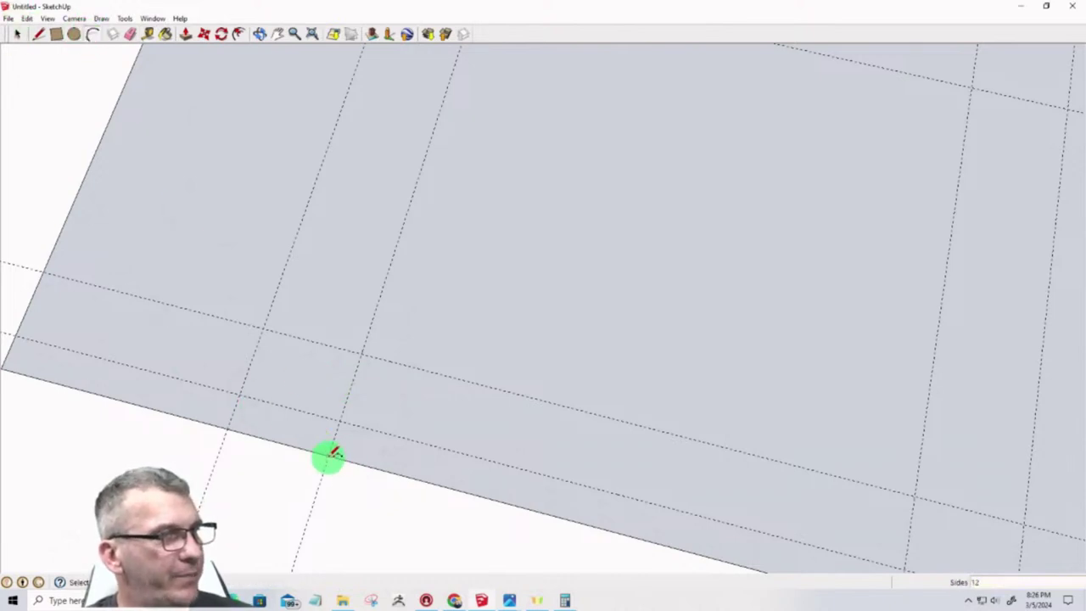
pyautogui.click(328, 457)
pyautogui.click(262, 329)
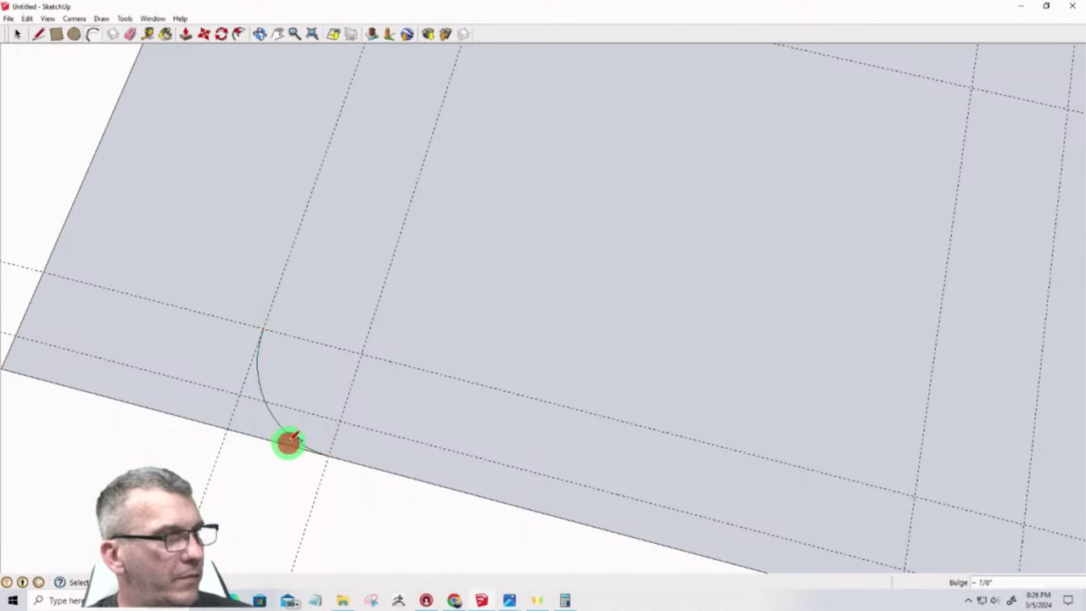
pyautogui.click(288, 441)
pyautogui.scroll(-4, 204, 352)
pyautogui.moveTo(213, 388); pyautogui.dragTo(255, 411, button='middle')
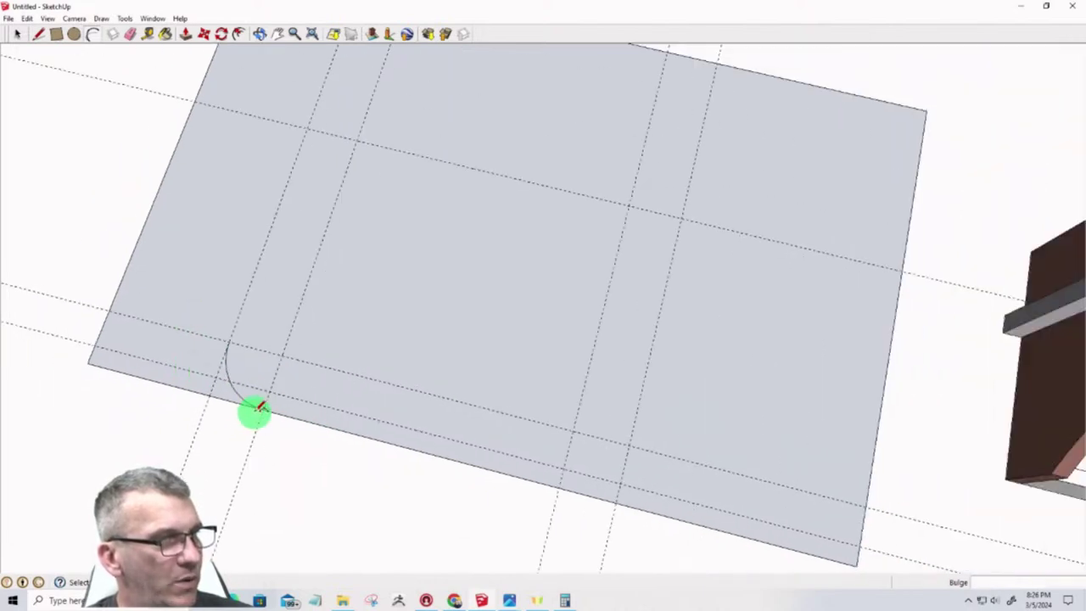
pyautogui.click(263, 411)
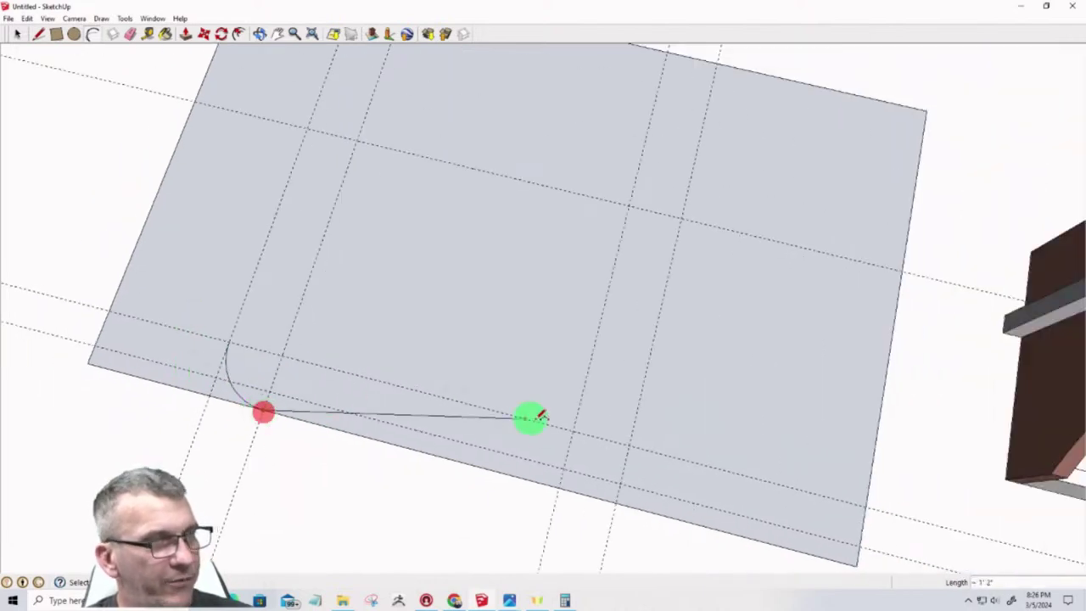
pyautogui.click(558, 487)
pyautogui.click(434, 432)
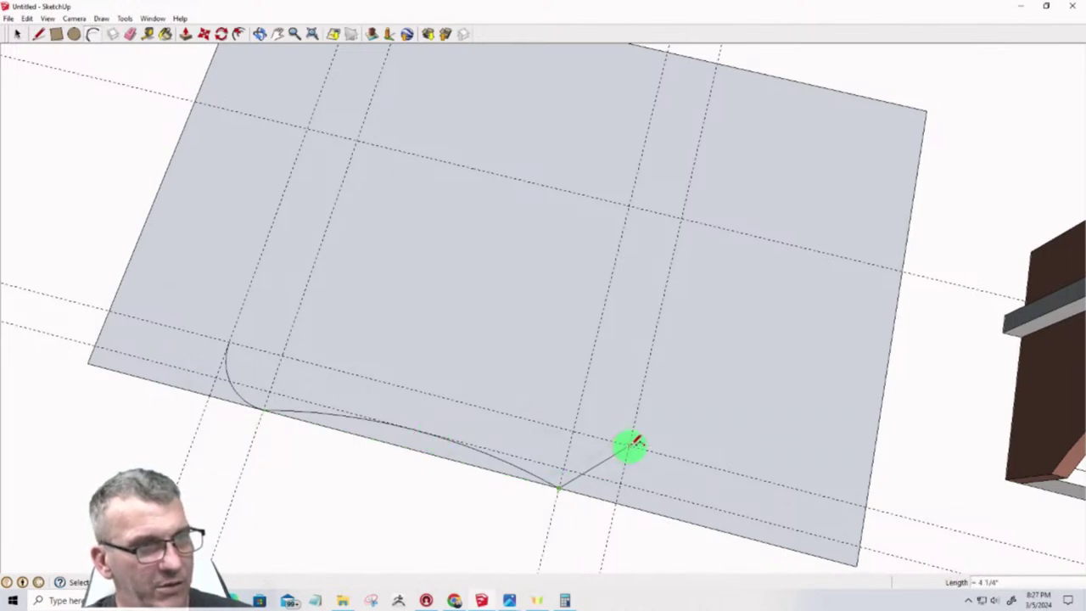
# Finish the small corner arc and start the tall top arc back toward the left end
pyautogui.click(630, 445)
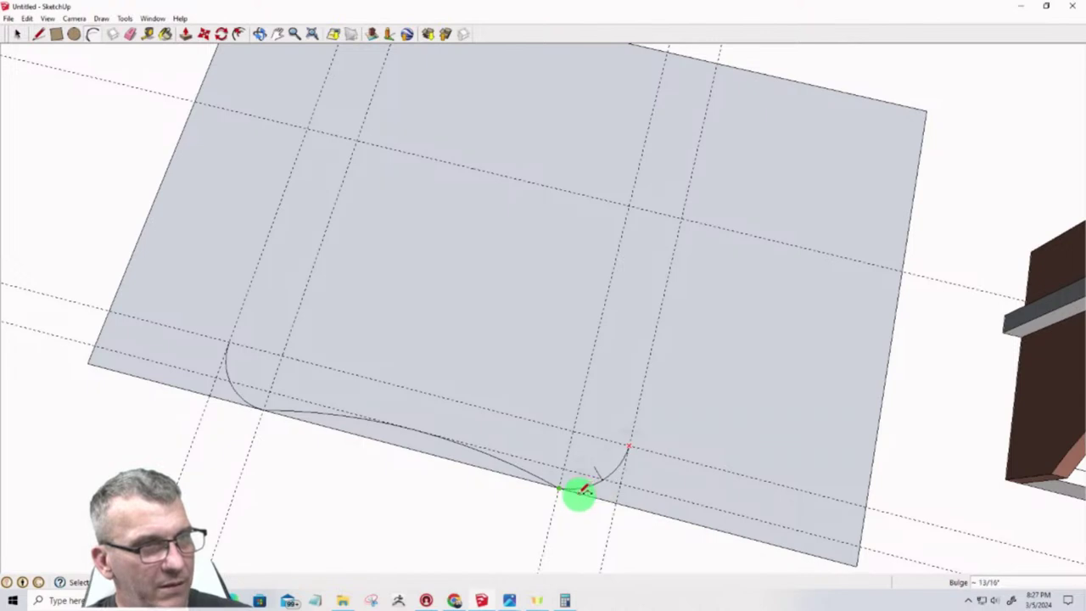
pyautogui.scroll(4, 578, 495)
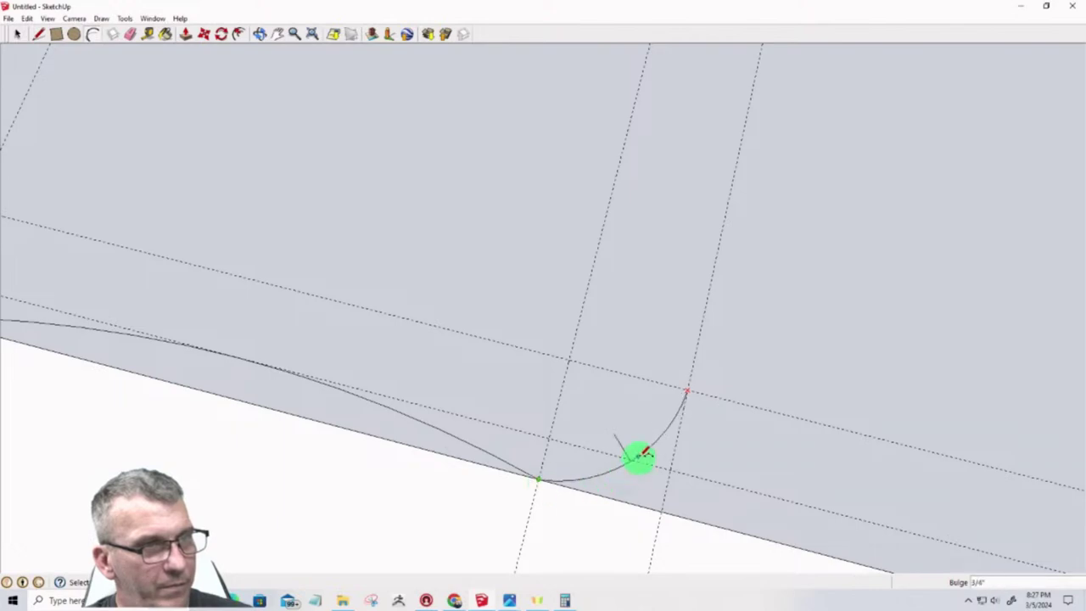
pyautogui.scroll(-3, 662, 463)
pyautogui.scroll(1, 628, 543)
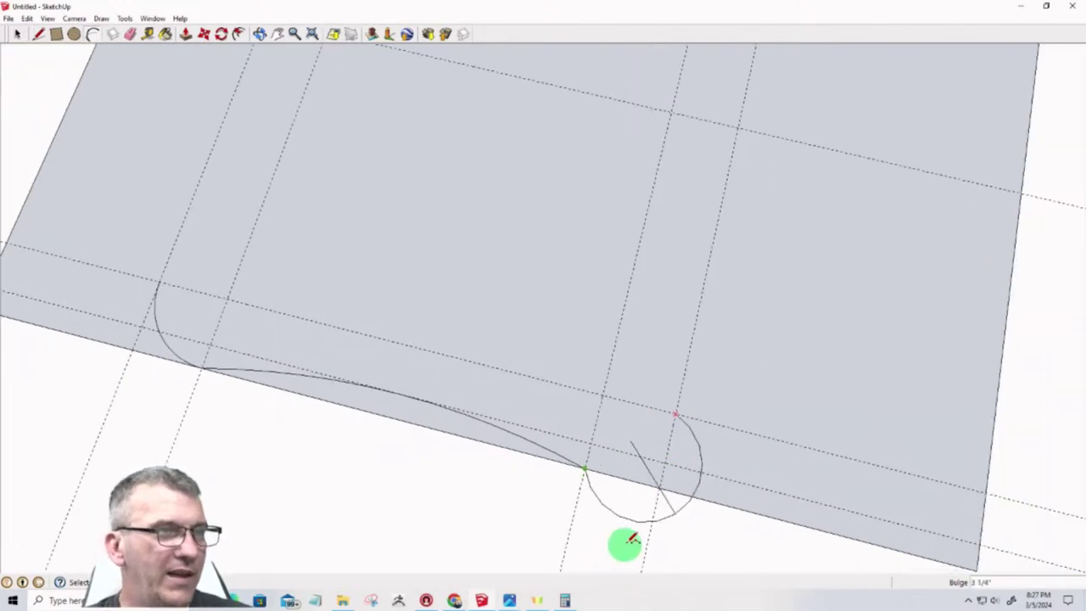
pyautogui.moveTo(628, 543); pyautogui.dragTo(733, 393, button='middle')
pyautogui.scroll(2, 631, 405)
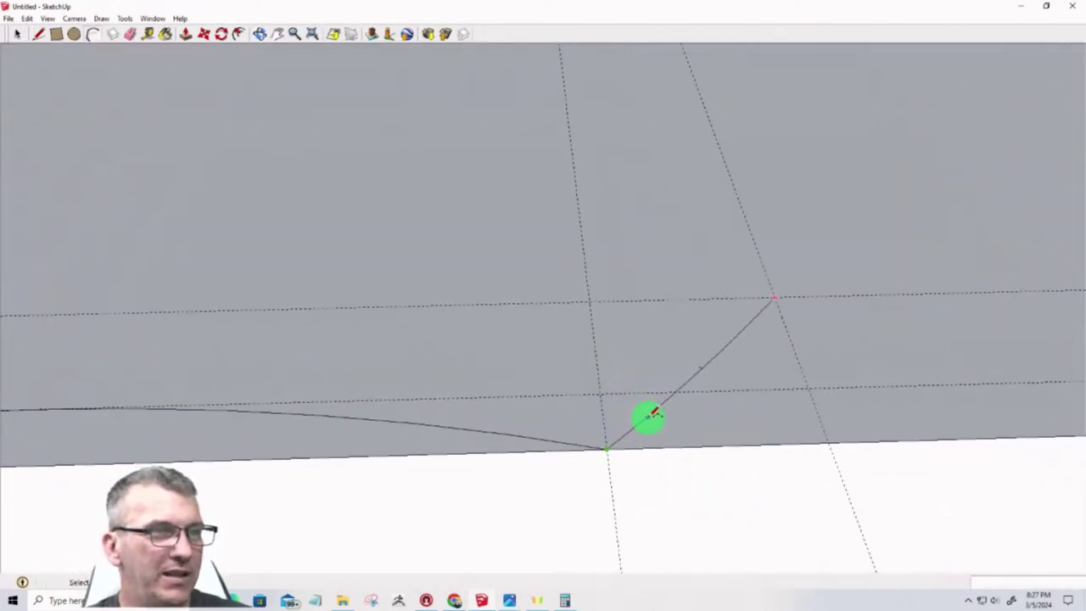
pyautogui.scroll(1, 645, 425)
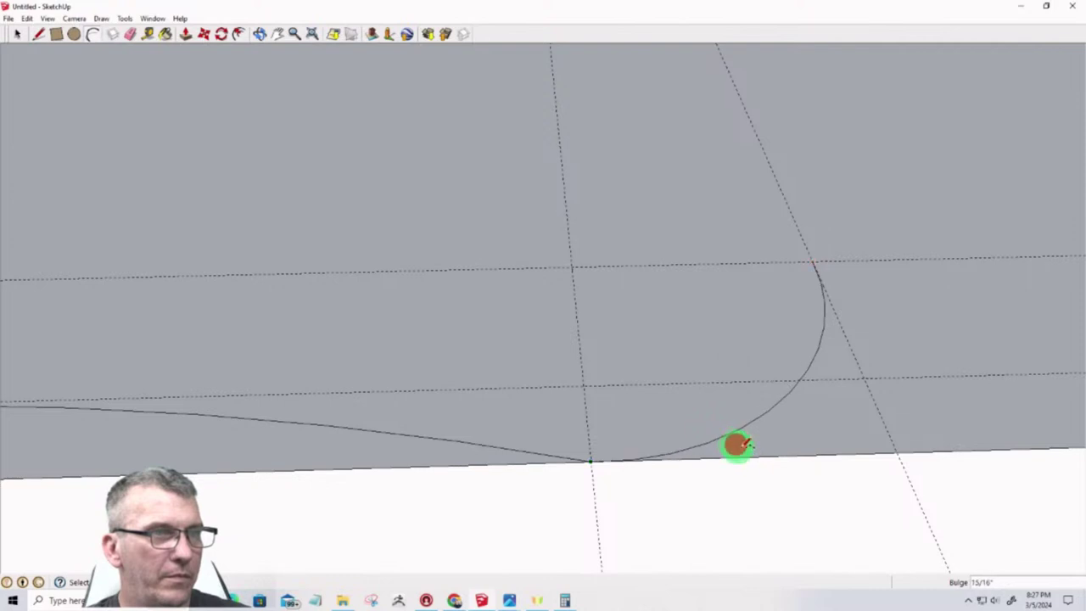
pyautogui.click(736, 445)
pyautogui.scroll(-5, 808, 461)
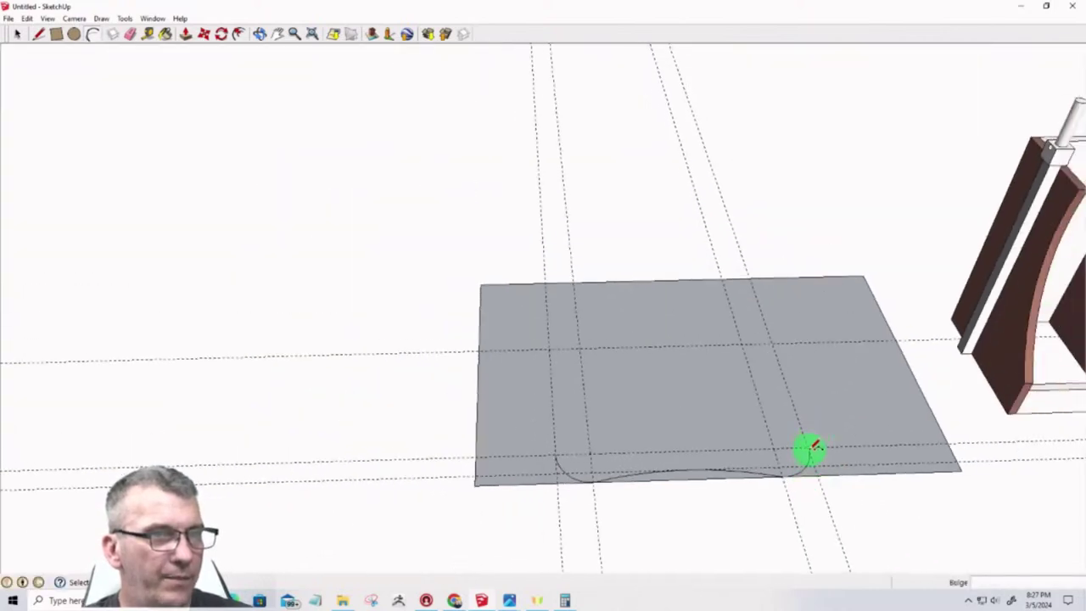
pyautogui.click(809, 447)
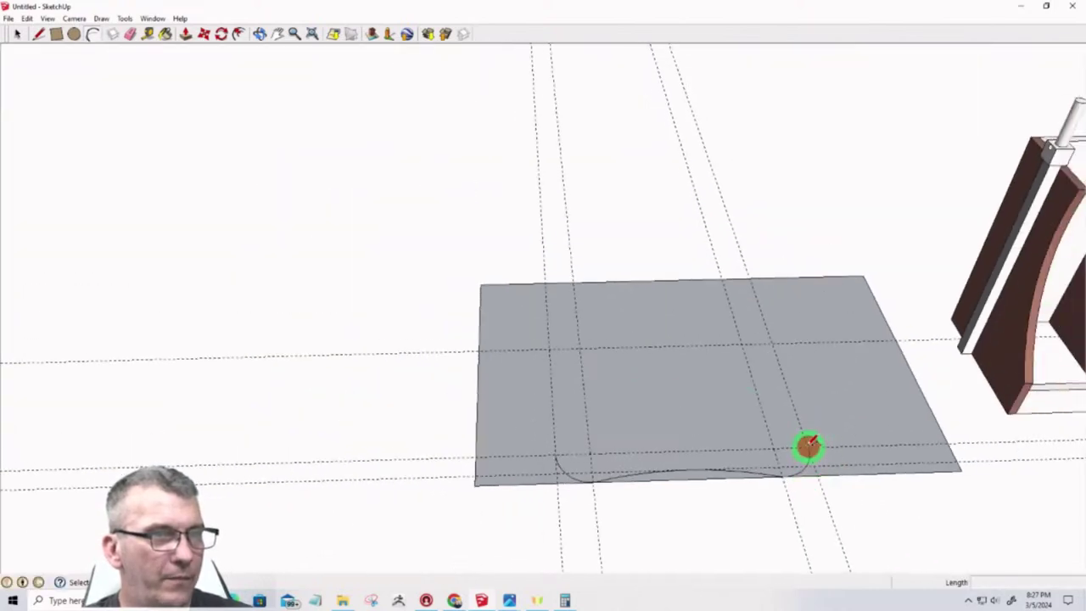
pyautogui.click(556, 452)
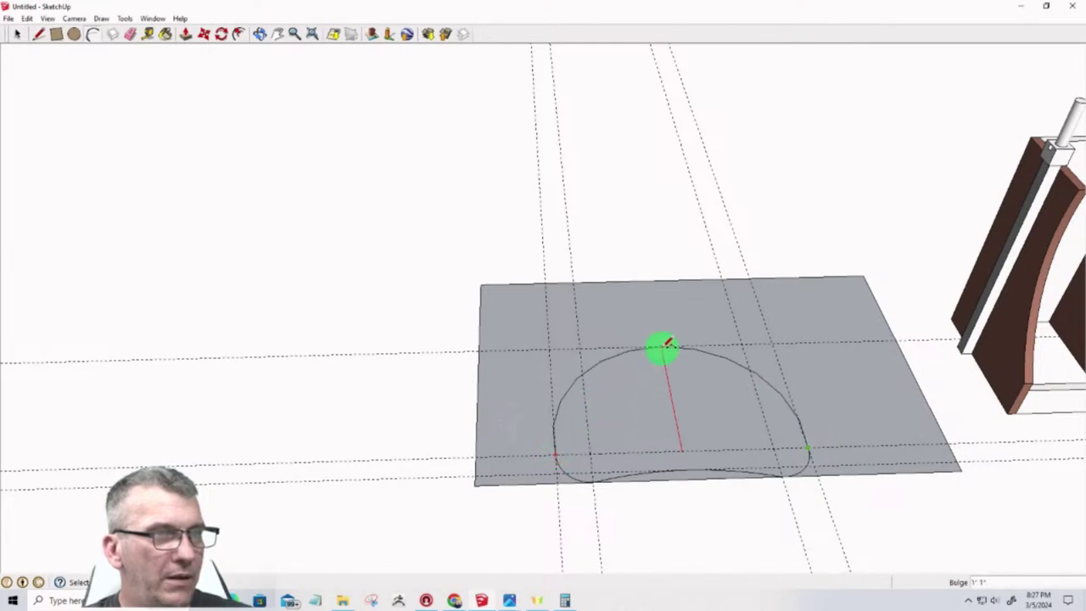
# Close the outline's top arc, then delete the large plane and its left edge
pyautogui.click(611, 376)
pyautogui.press('space')
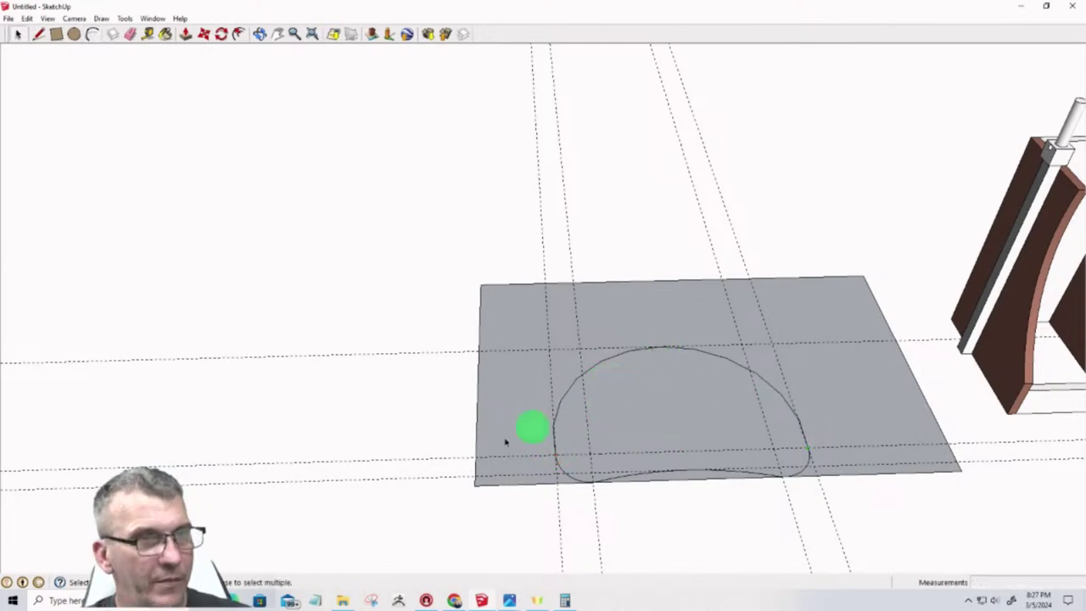
pyautogui.moveTo(620, 414); pyautogui.dragTo(606, 543, button='middle')
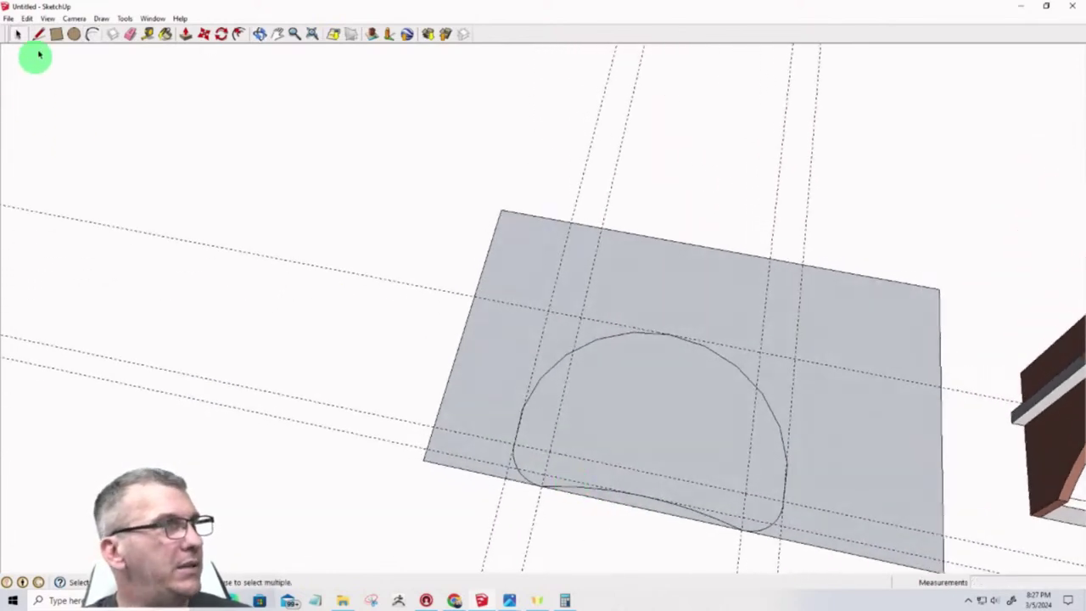
pyautogui.click(465, 339)
pyautogui.click(462, 341)
pyautogui.press('Delete')
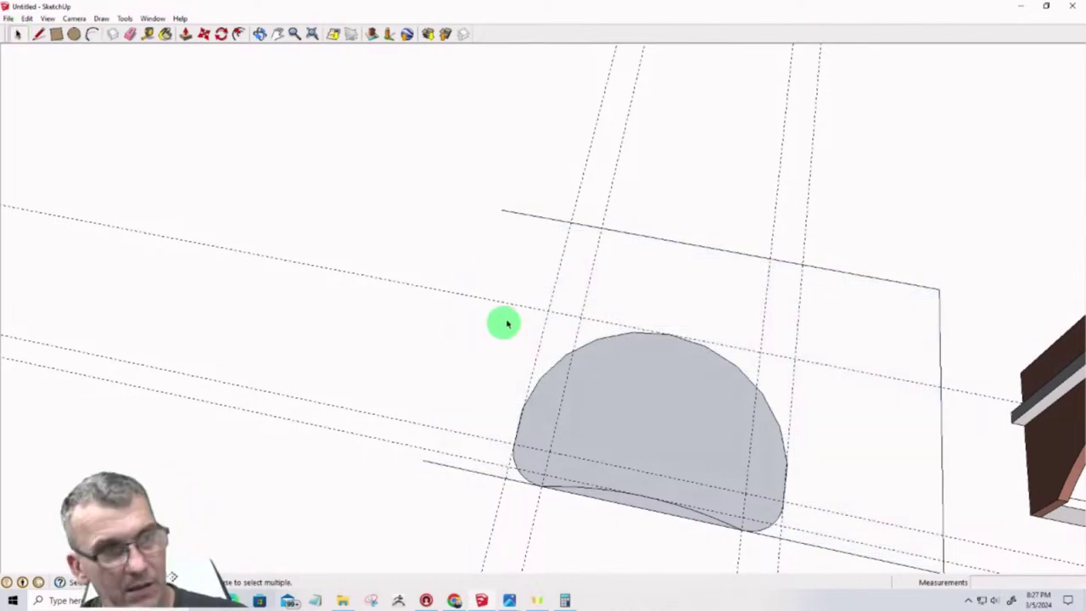
pyautogui.press('Delete')
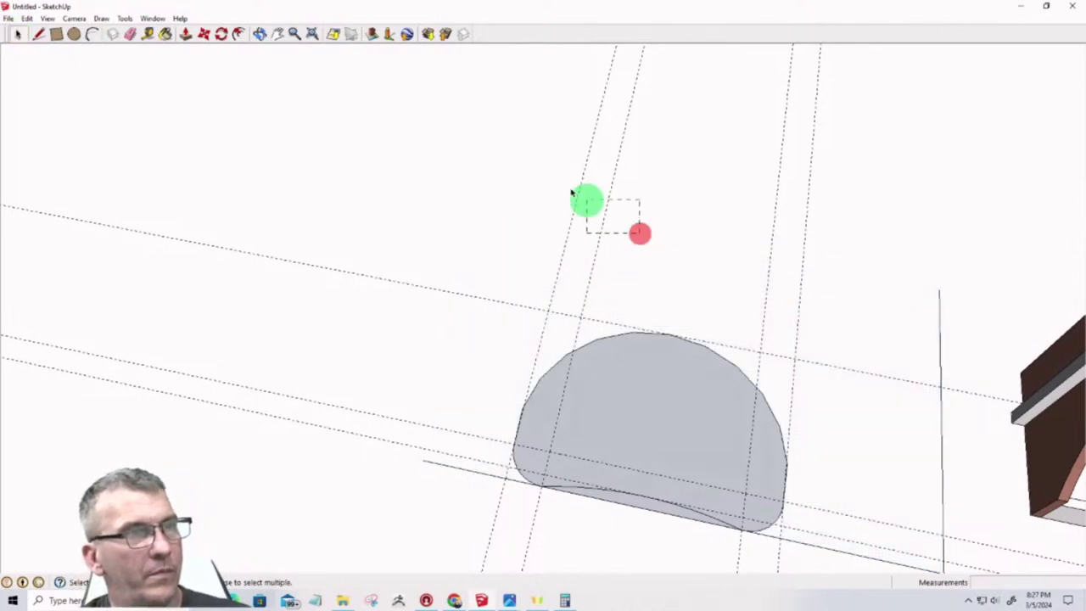
# Delete the leftover guide lines and stray edges so the curved face stands alone
pyautogui.click(847, 278)
pyautogui.press('Delete')
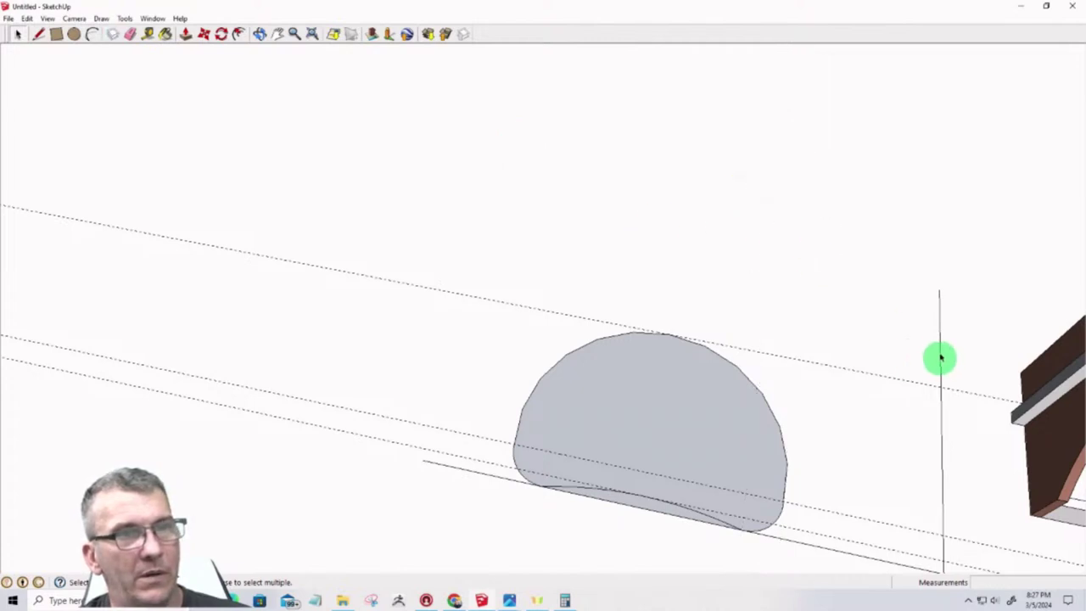
pyautogui.press('Delete')
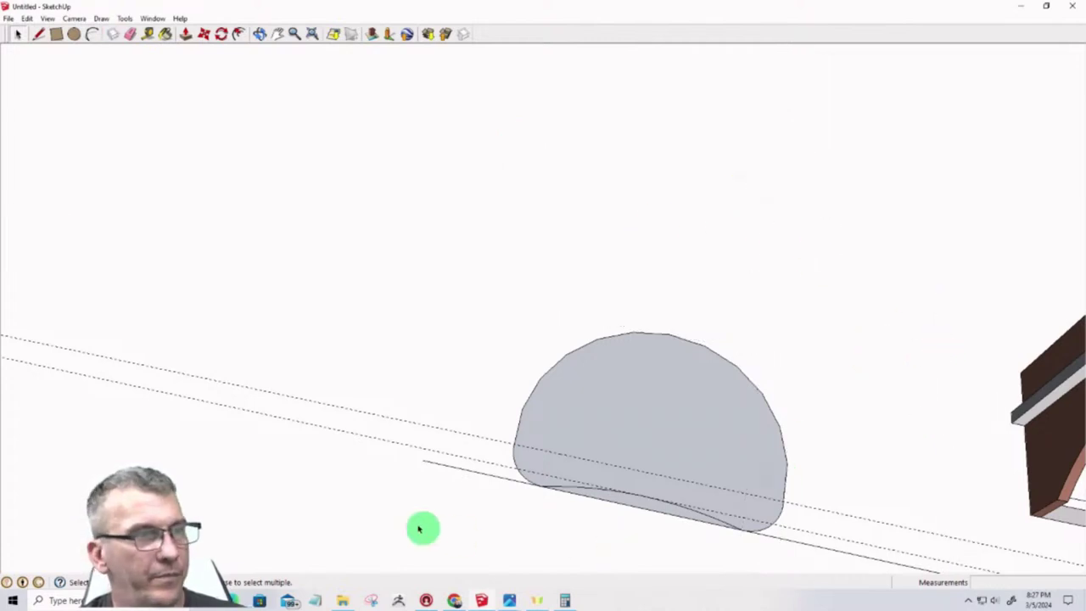
pyautogui.moveTo(390, 504); pyautogui.dragTo(287, 344)
pyautogui.press('Delete')
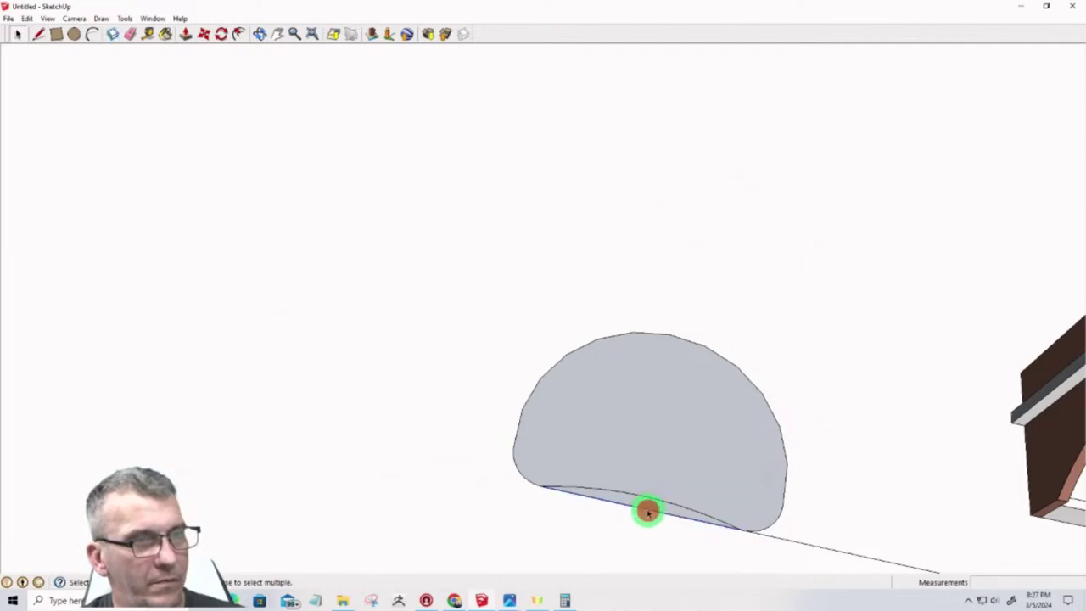
pyautogui.press('Delete')
pyautogui.moveTo(796, 543); pyautogui.dragTo(749, 435, button='middle')
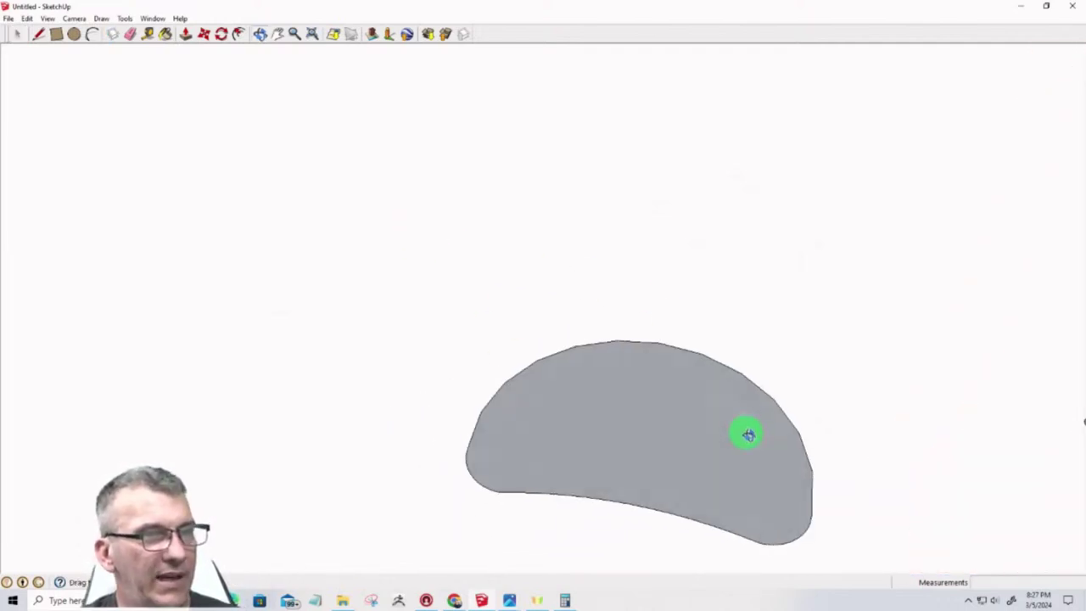
# Push/pull the curved face up into a 3/4" thick slab
pyautogui.press('p')
pyautogui.click(676, 469)
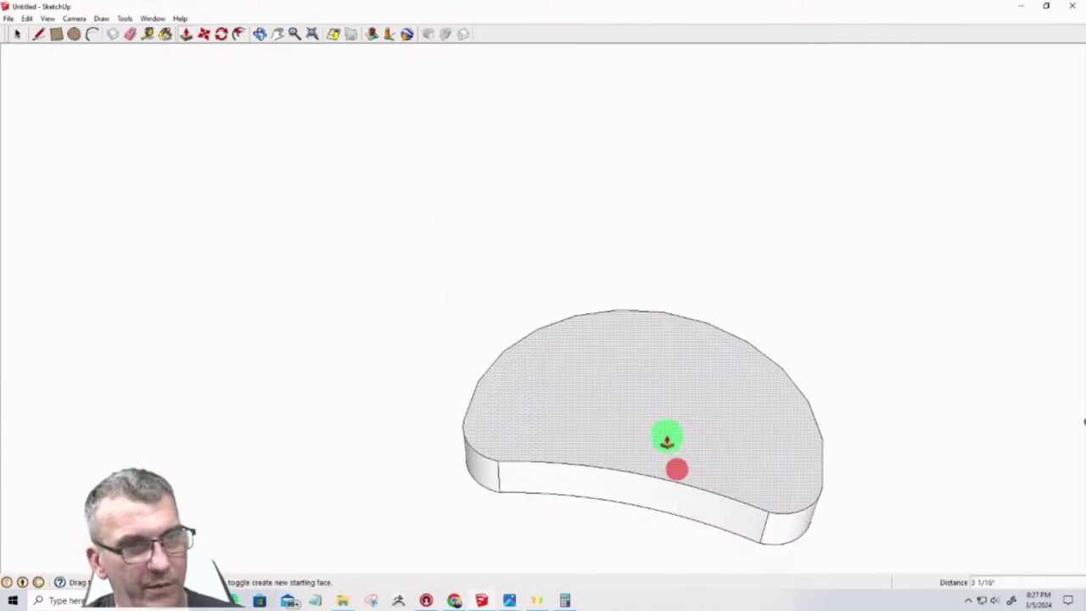
pyautogui.press('Return')
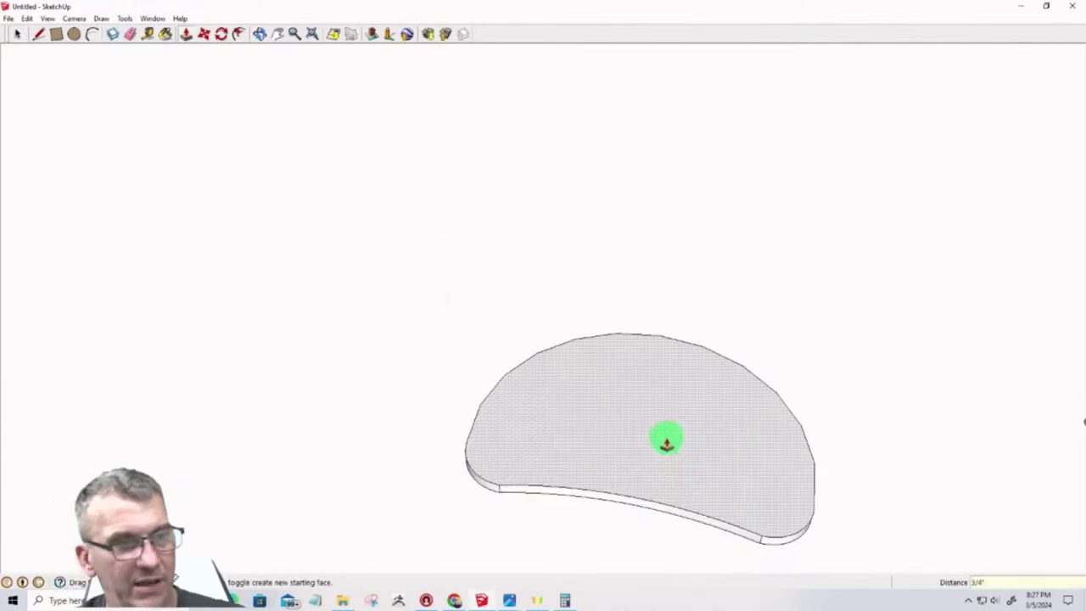
# Select the whole curved slab and make it a component
pyautogui.press('space')
pyautogui.tripleClick(645, 453)
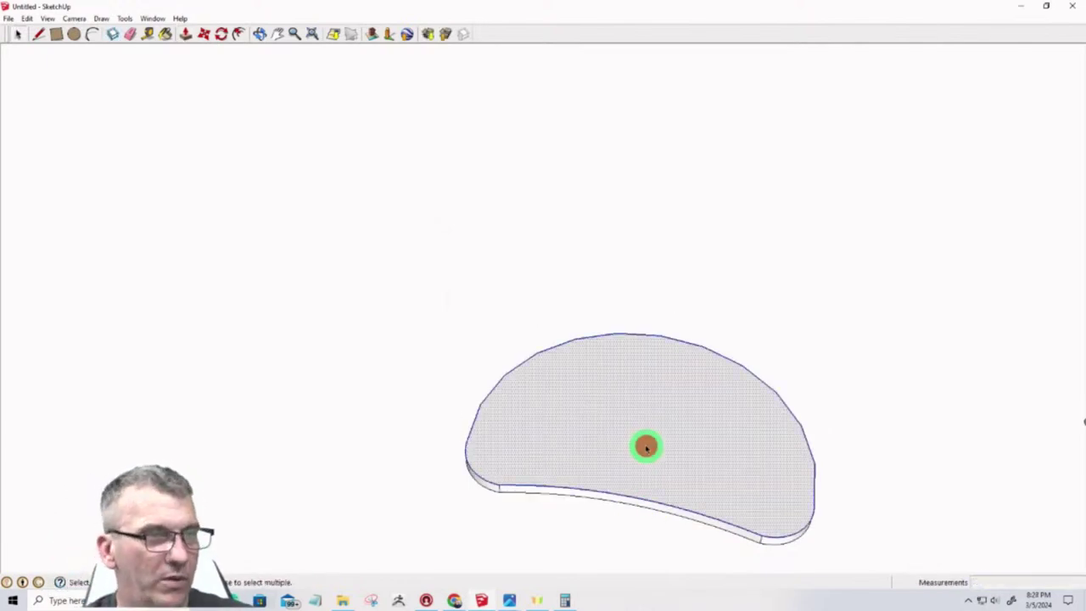
pyautogui.press('g')
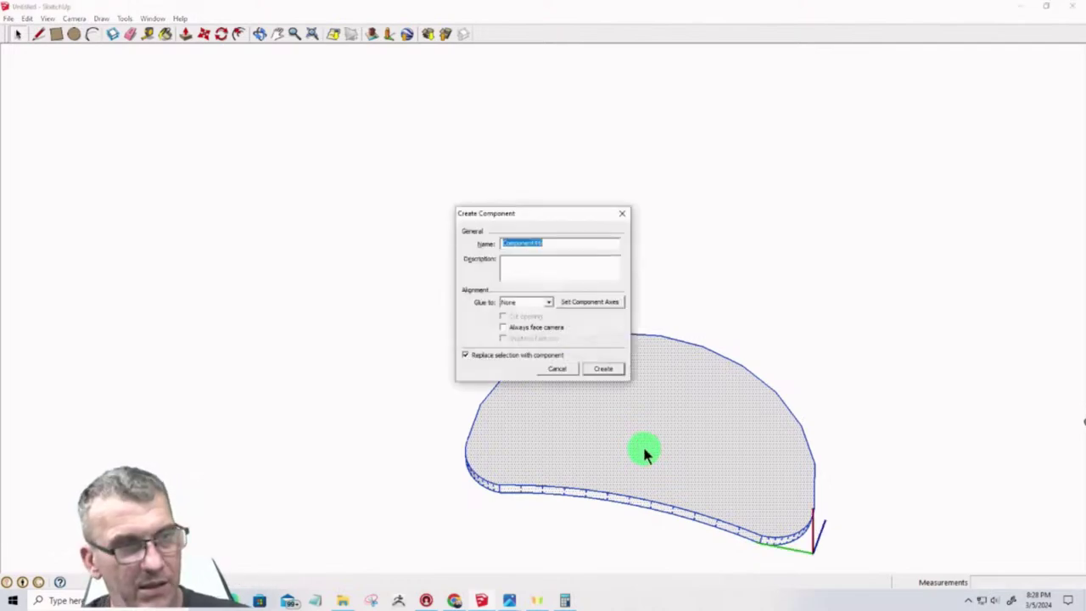
pyautogui.press('Return')
pyautogui.moveTo(640, 444); pyautogui.dragTo(440, 482, button='middle')
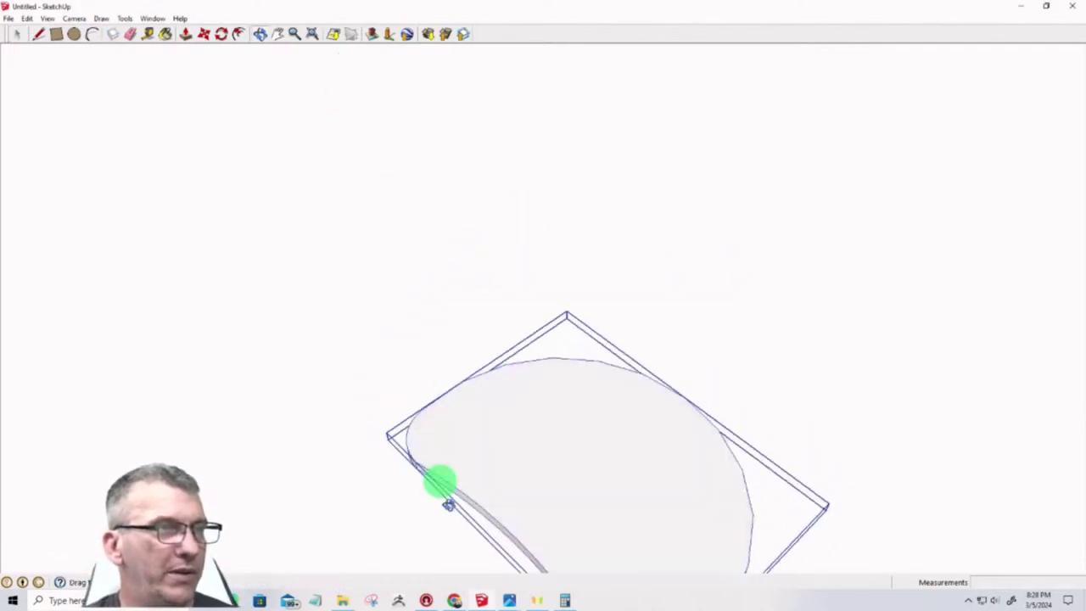
pyautogui.scroll(-5, 585, 470)
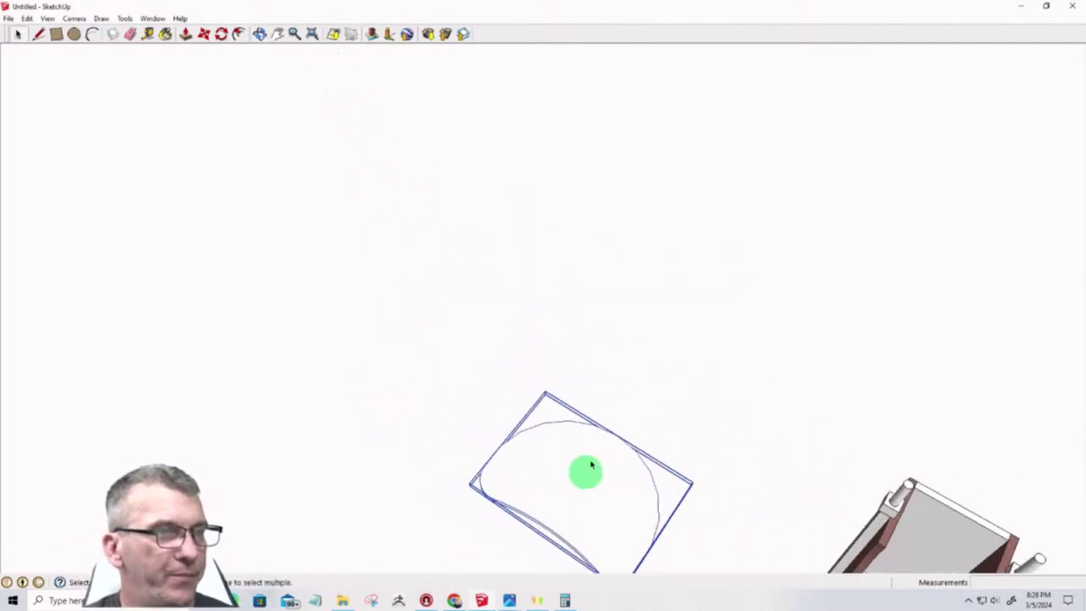
# Paint the slab brown with the Paint Bucket
pyautogui.click(150, 34)
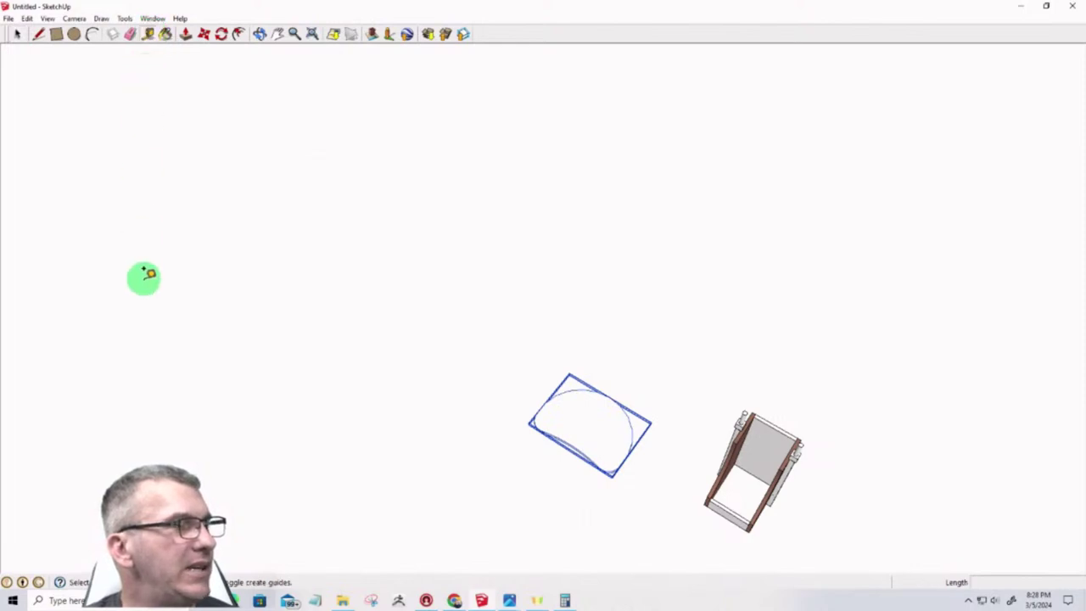
pyautogui.click(163, 34)
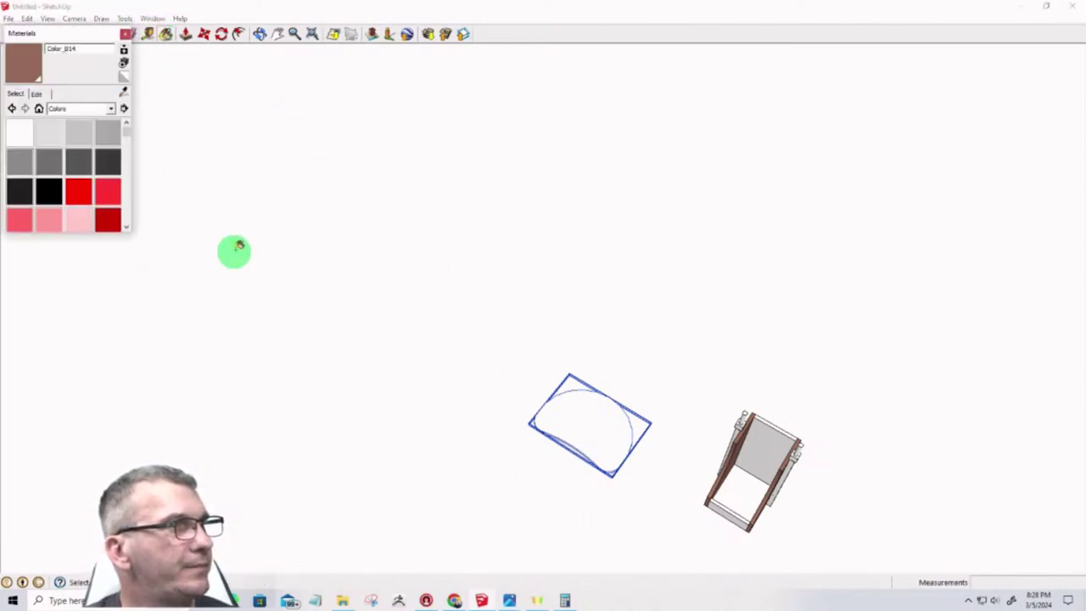
pyautogui.click(592, 431)
pyautogui.moveTo(614, 492)
pyautogui.mouseDown(button='middle')
pyautogui.moveTo(591, 246)
pyautogui.moveTo(538, 251)
pyautogui.moveTo(776, 314)
pyautogui.moveTo(764, 312)
pyautogui.mouseUp(button='middle')
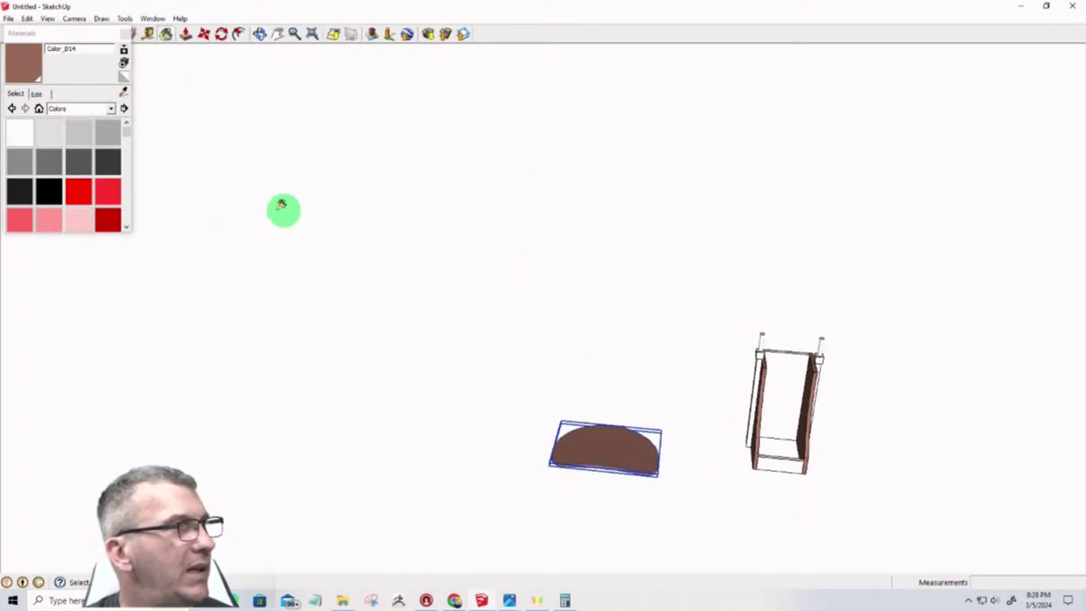
pyautogui.moveTo(125, 131); pyautogui.dragTo(126, 146)
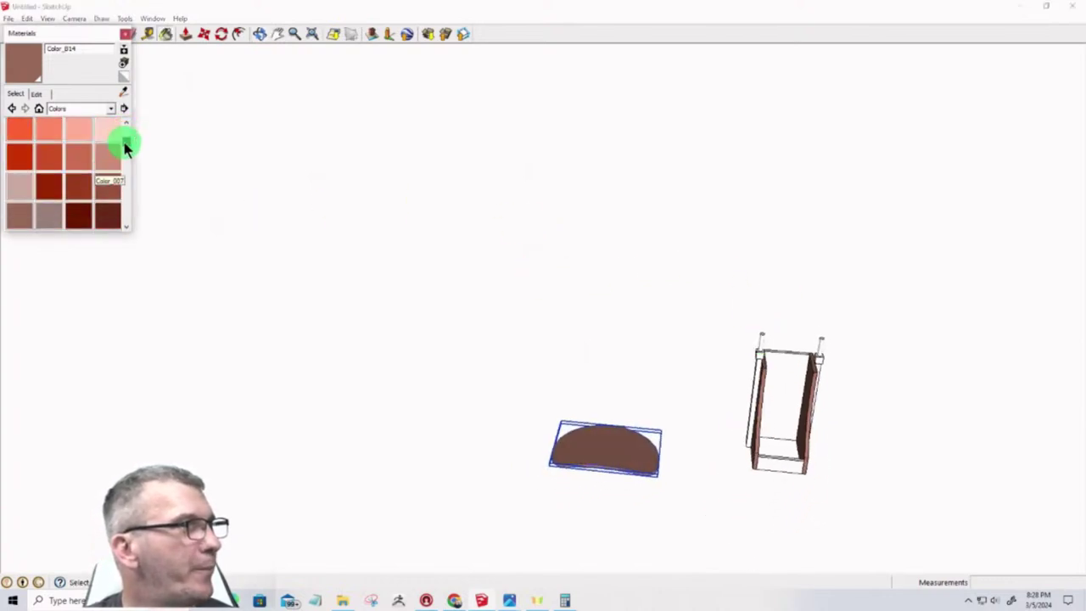
# Paint the slab a brown-grey colour from the Materials panel
pyautogui.click(48, 216)
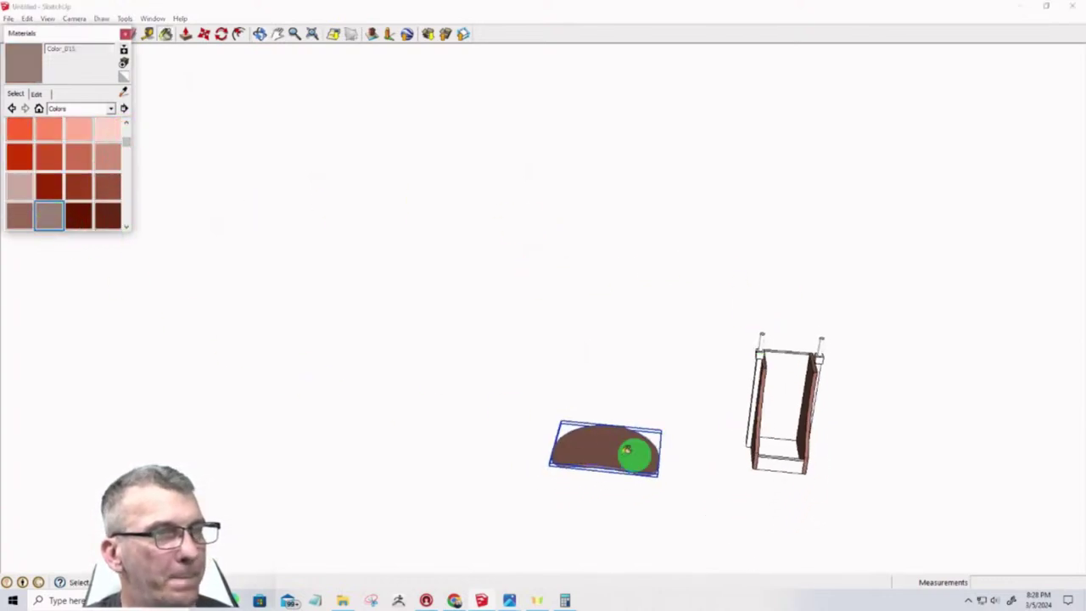
pyautogui.click(601, 453)
pyautogui.scroll(5, 641, 493)
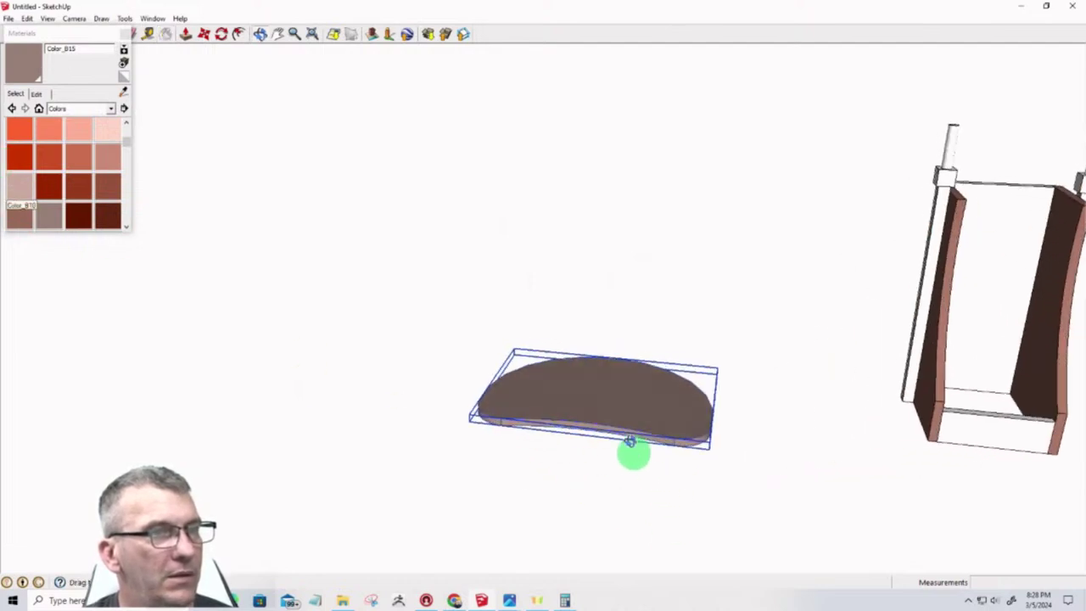
pyautogui.moveTo(630, 443); pyautogui.dragTo(461, 419, button='middle')
# Repaint the slab in light pink Color_B10, then window-select the whole chair assembly
pyautogui.click(19, 185)
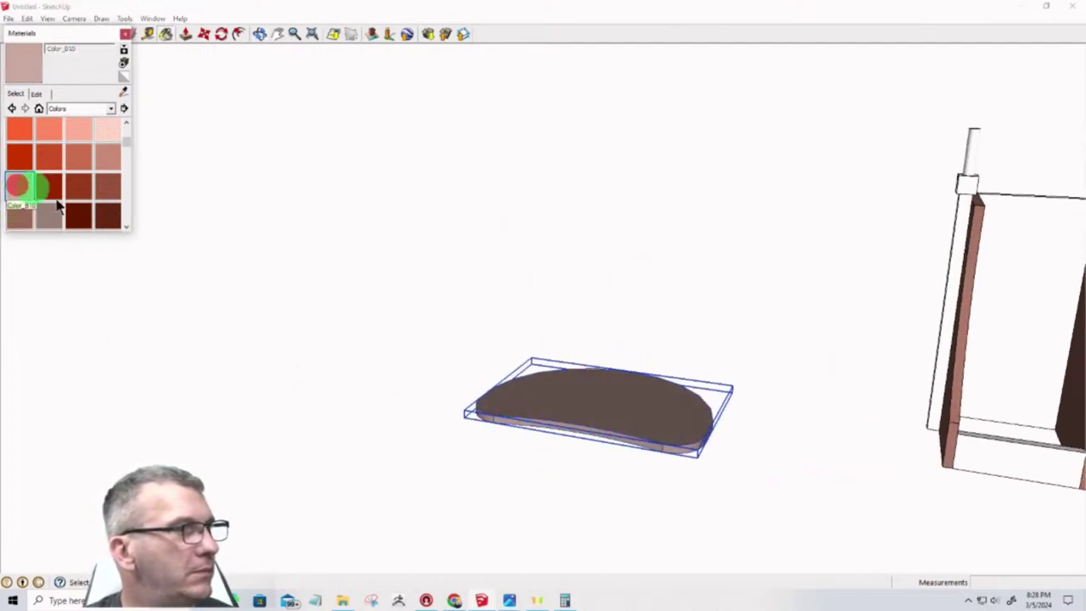
pyautogui.click(614, 405)
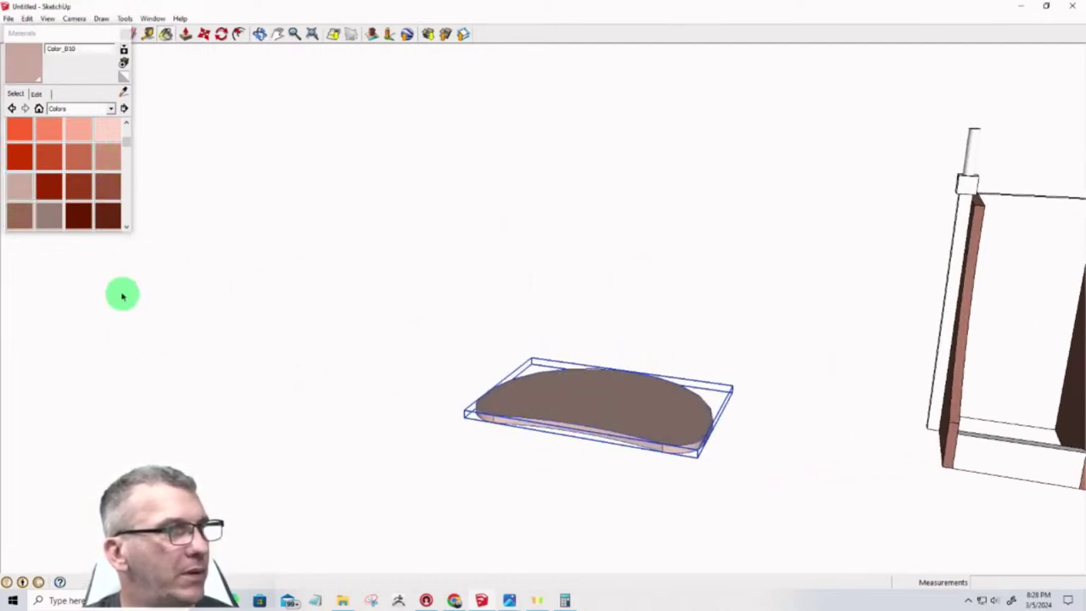
pyautogui.moveTo(122, 295); pyautogui.dragTo(342, 388, button='middle')
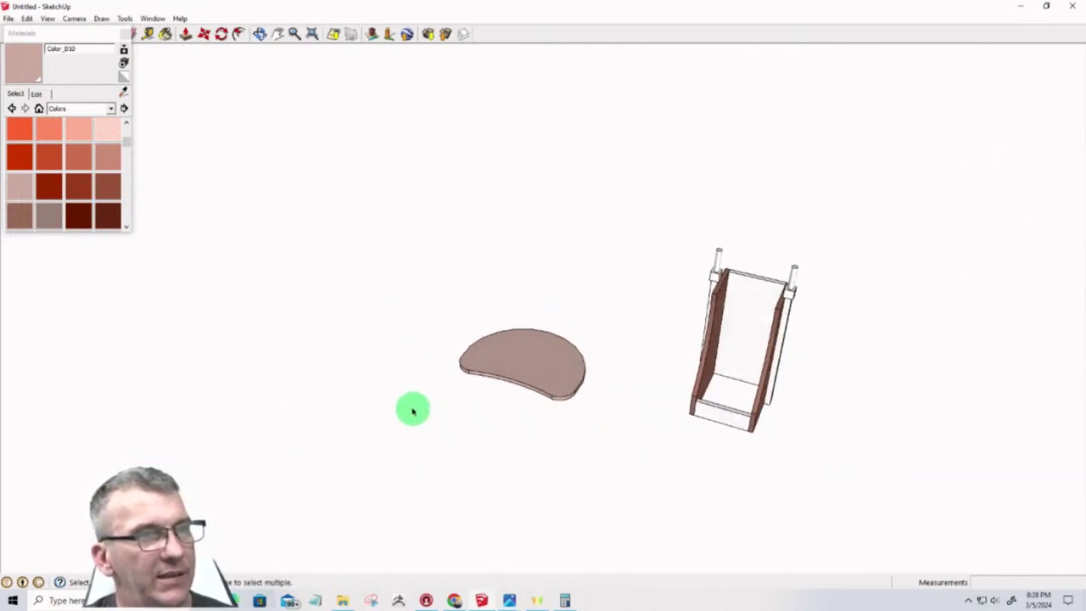
pyautogui.moveTo(651, 166); pyautogui.dragTo(832, 538)
# Make the chair a component and move it by its corner onto the base slab
pyautogui.press('g')
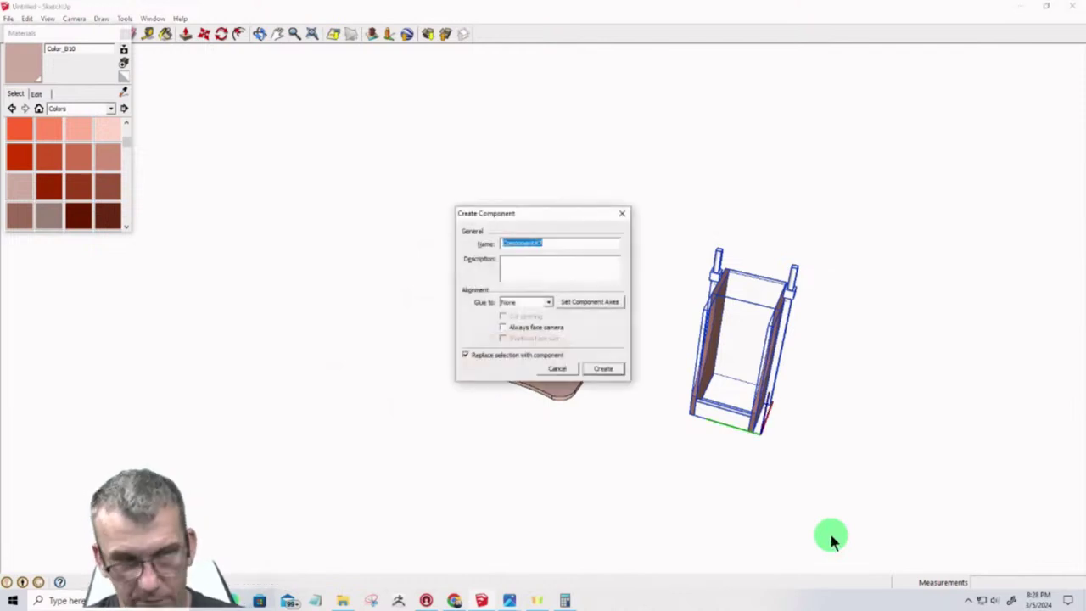
pyautogui.press('Return')
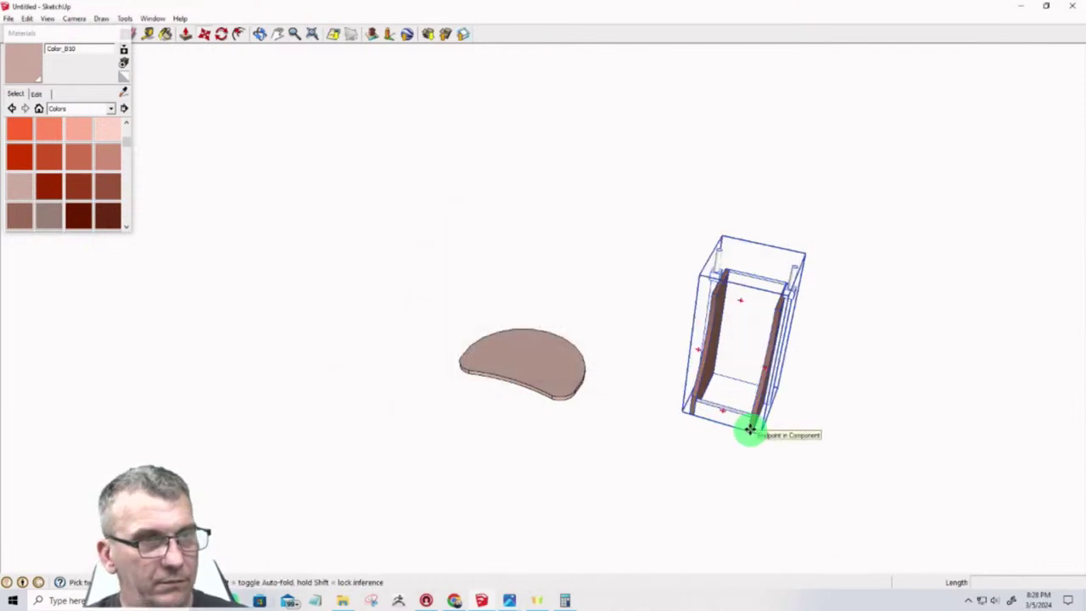
pyautogui.click(751, 430)
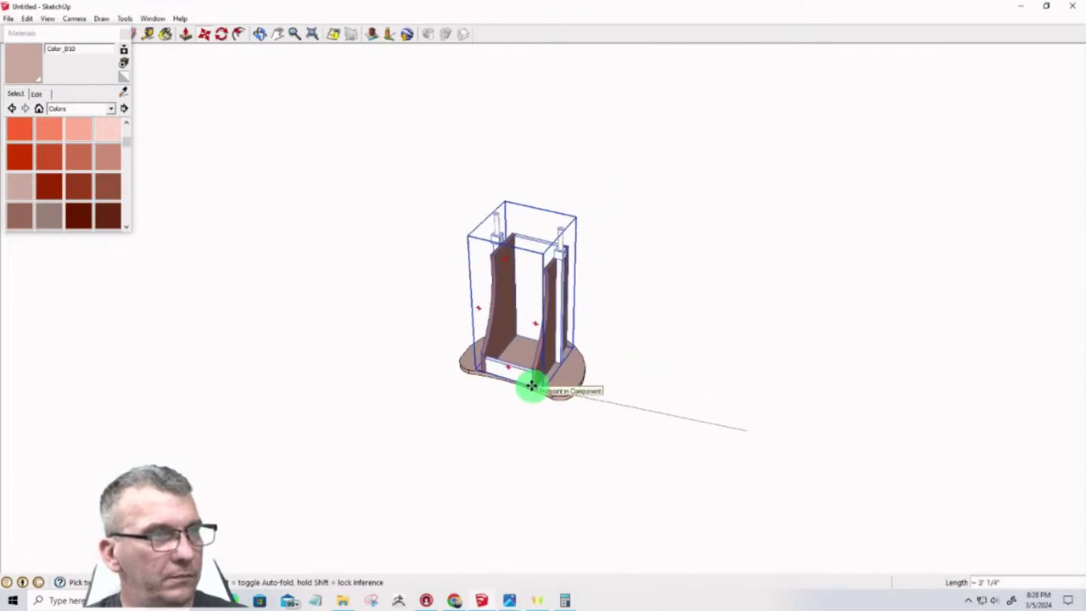
pyautogui.click(532, 386)
pyautogui.moveTo(529, 383); pyautogui.dragTo(12, 284, button='middle')
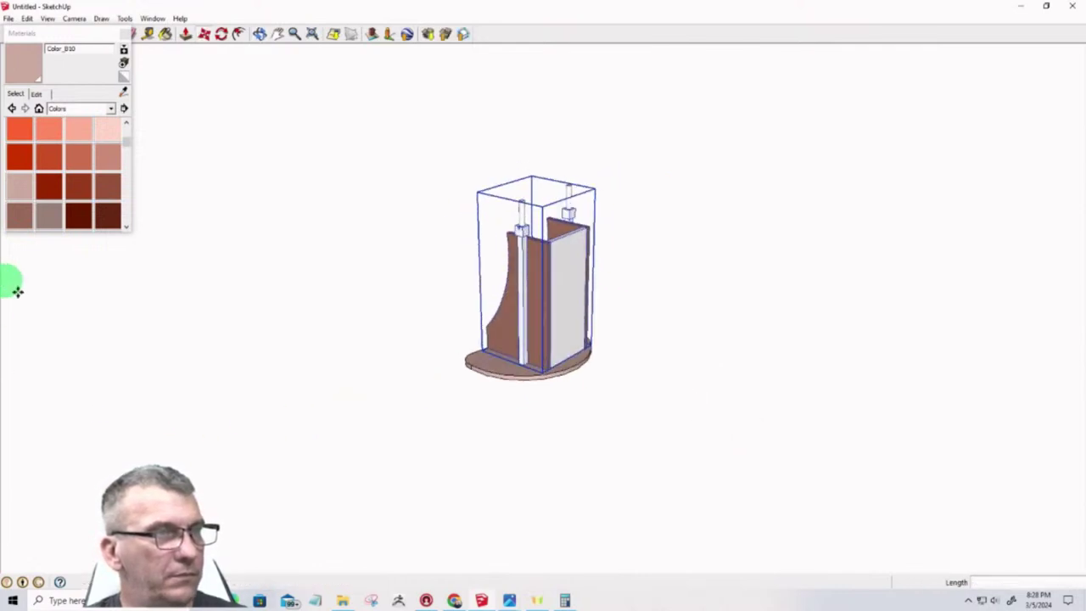
pyautogui.moveTo(678, 427); pyautogui.dragTo(264, 497, button='middle')
pyautogui.scroll(6, 501, 386)
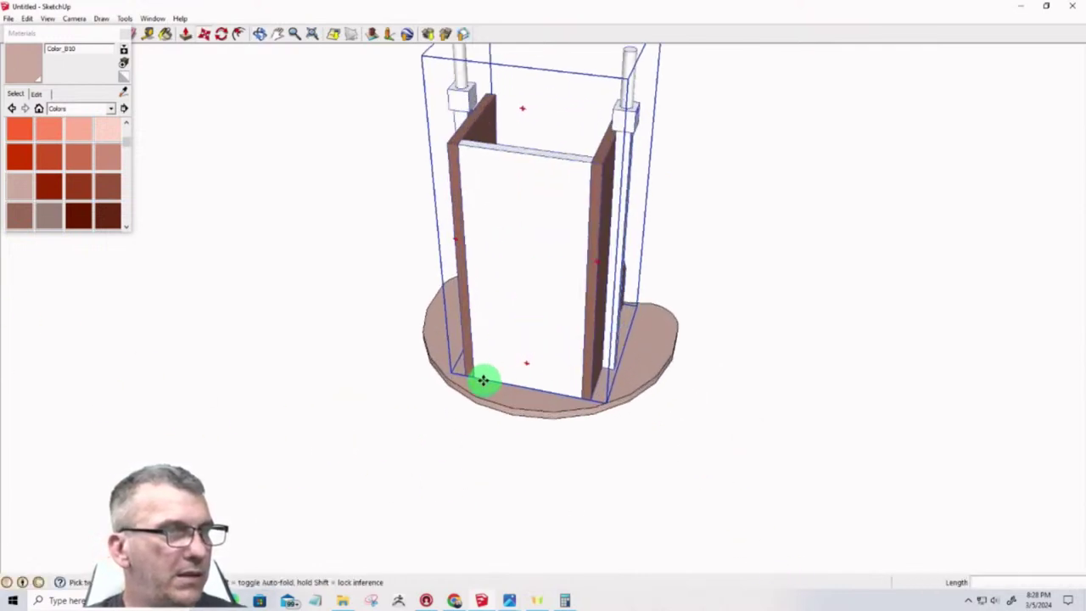
pyautogui.moveTo(525, 417); pyautogui.dragTo(553, 417, button='middle')
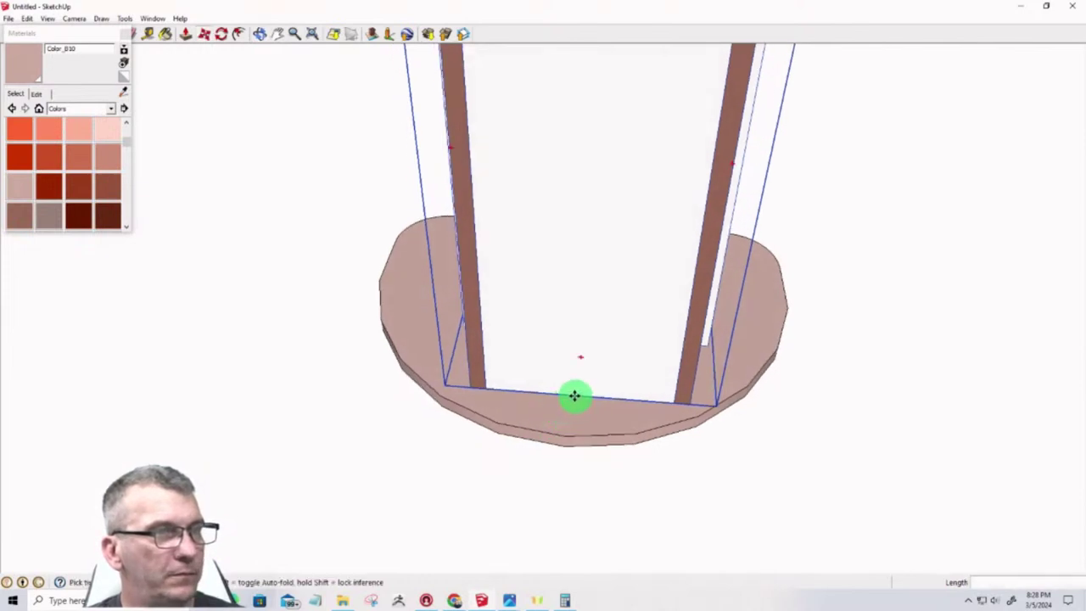
# Reposition the chair on the slab and nudge it 1/8"
pyautogui.click(574, 396)
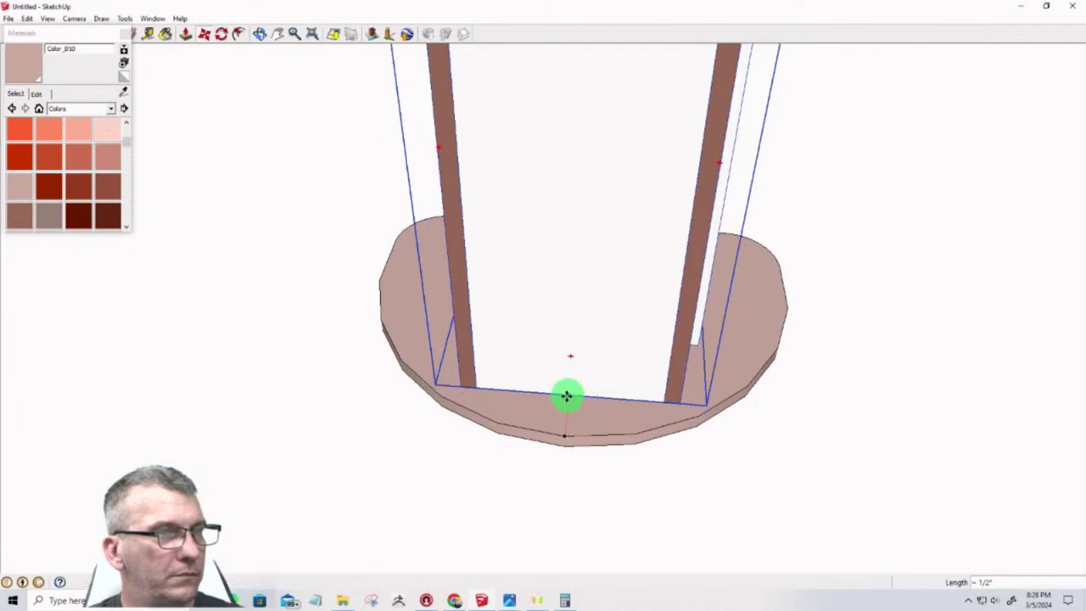
pyautogui.click(567, 396)
pyautogui.moveTo(266, 402)
pyautogui.mouseDown(button='middle')
pyautogui.moveTo(950, 399)
pyautogui.moveTo(582, 425)
pyautogui.mouseUp(button='middle')
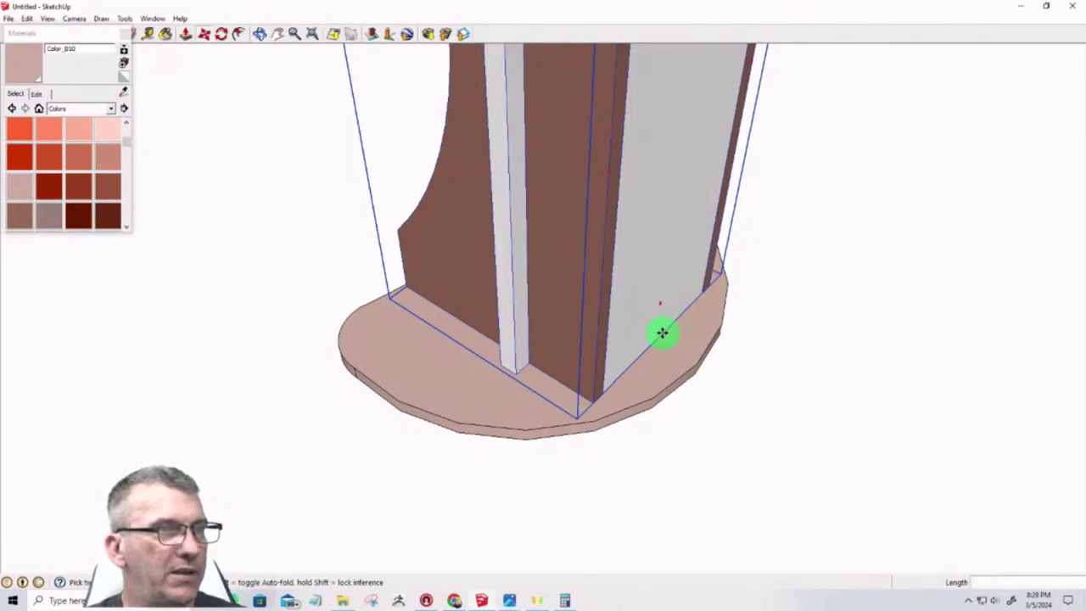
pyautogui.moveTo(659, 338); pyautogui.dragTo(656, 341)
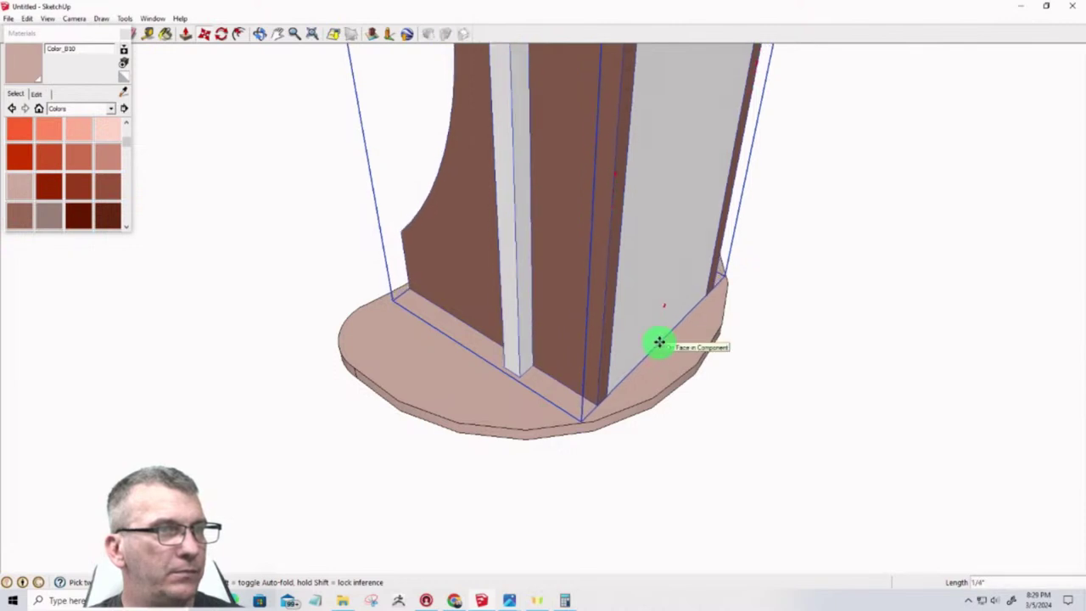
pyautogui.click(570, 444)
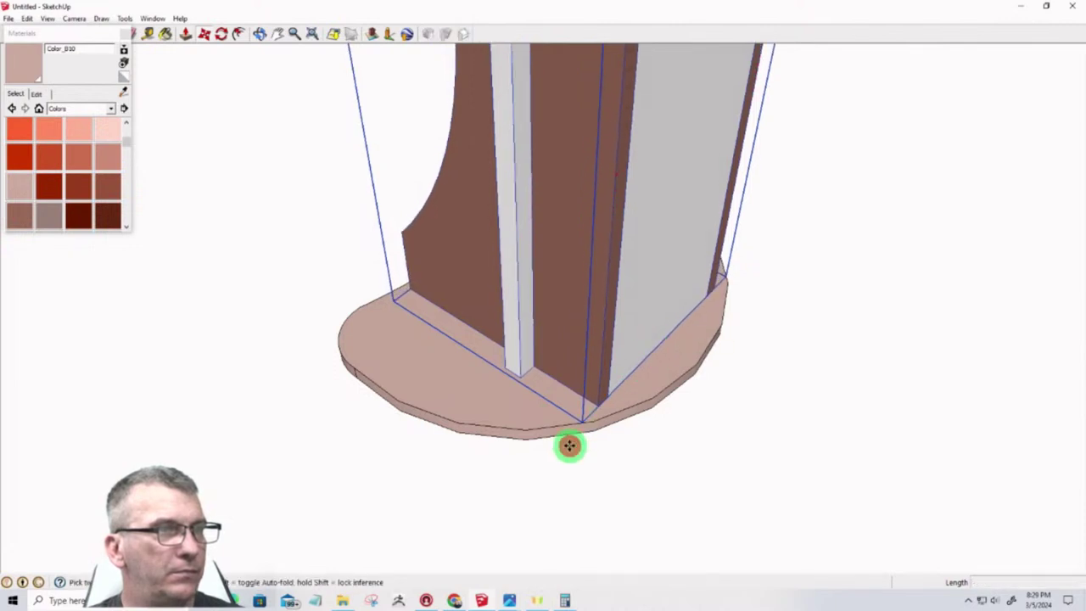
pyautogui.click(563, 449)
# Move the inner shelf 9/16" over into place
pyautogui.moveTo(492, 473); pyautogui.dragTo(231, 518, button='middle')
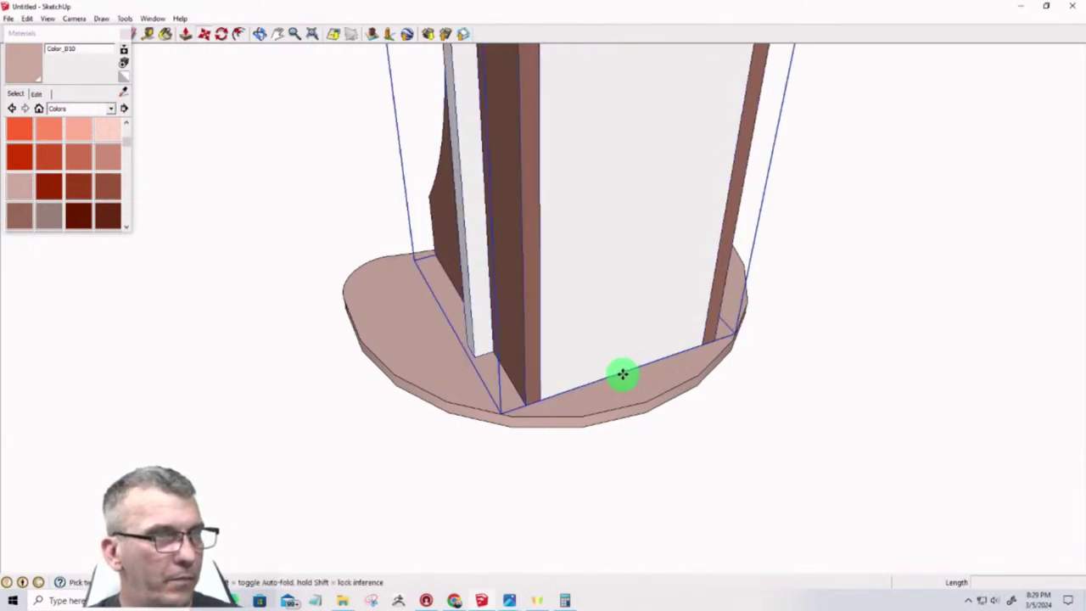
pyautogui.click(623, 375)
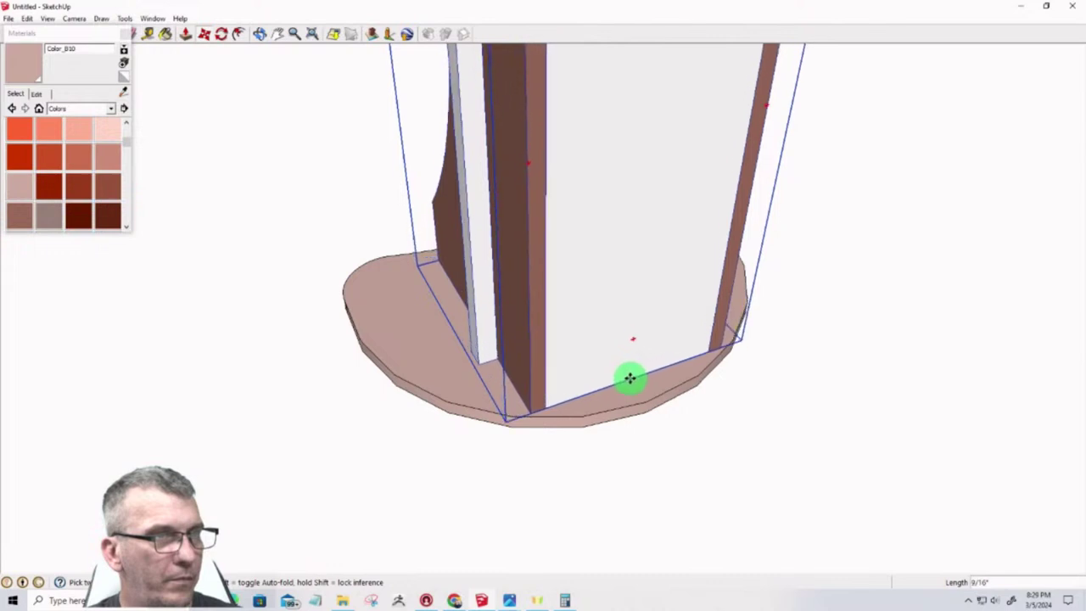
pyautogui.click(629, 378)
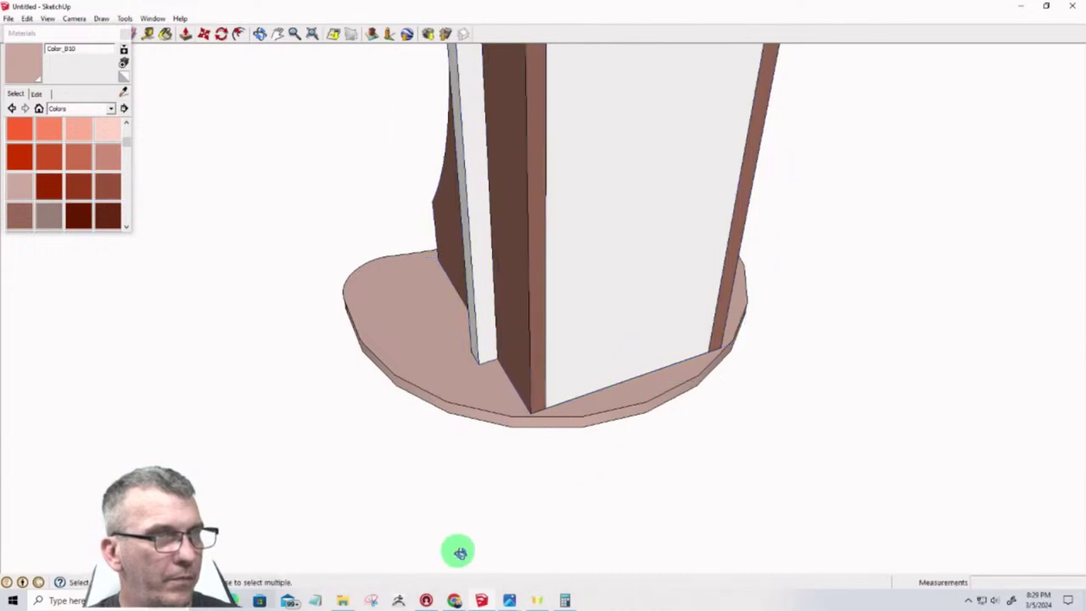
pyautogui.moveTo(458, 552); pyautogui.dragTo(609, 416, button='middle')
pyautogui.click(442, 416)
pyautogui.scroll(-3, 510, 424)
pyautogui.scroll(-4, 573, 393)
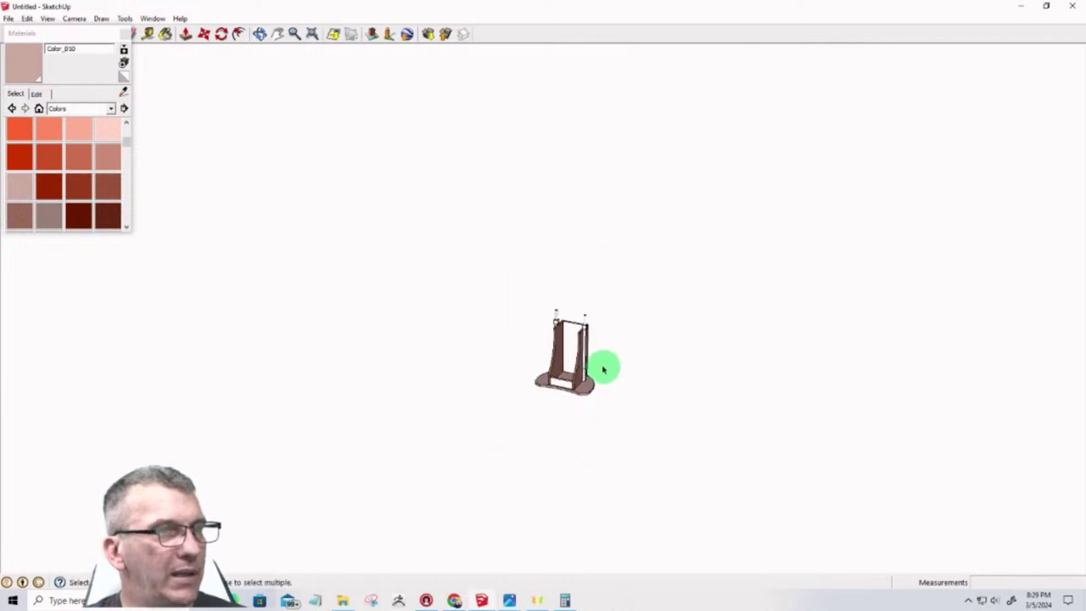
# Move a copy of the base slab up on top of the posts
pyautogui.scroll(4, 603, 367)
pyautogui.moveTo(602, 368); pyautogui.dragTo(551, 458, button='middle')
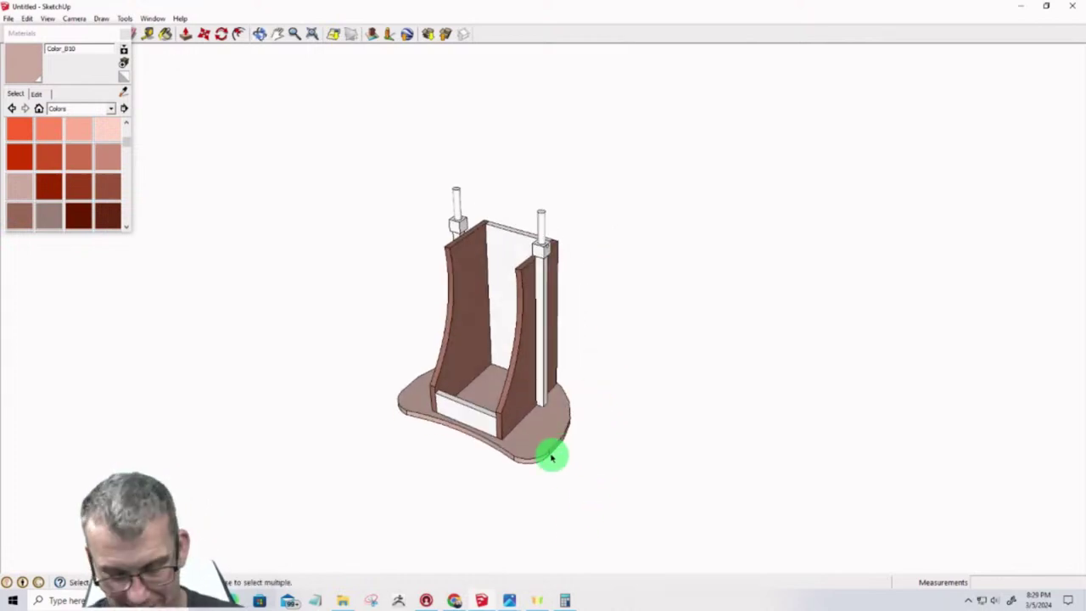
pyautogui.press('m')
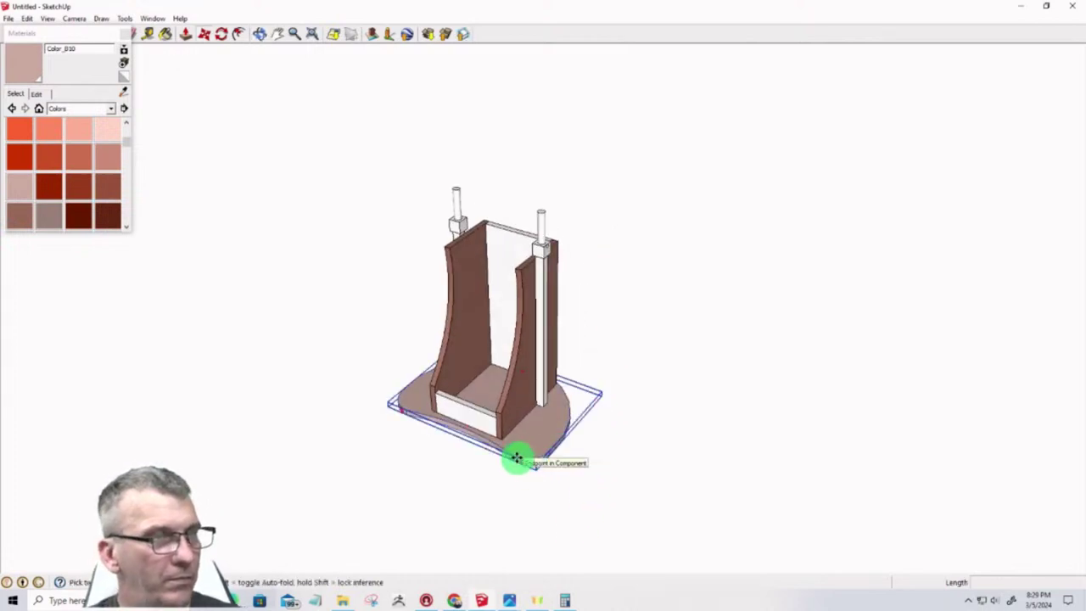
pyautogui.click(517, 458)
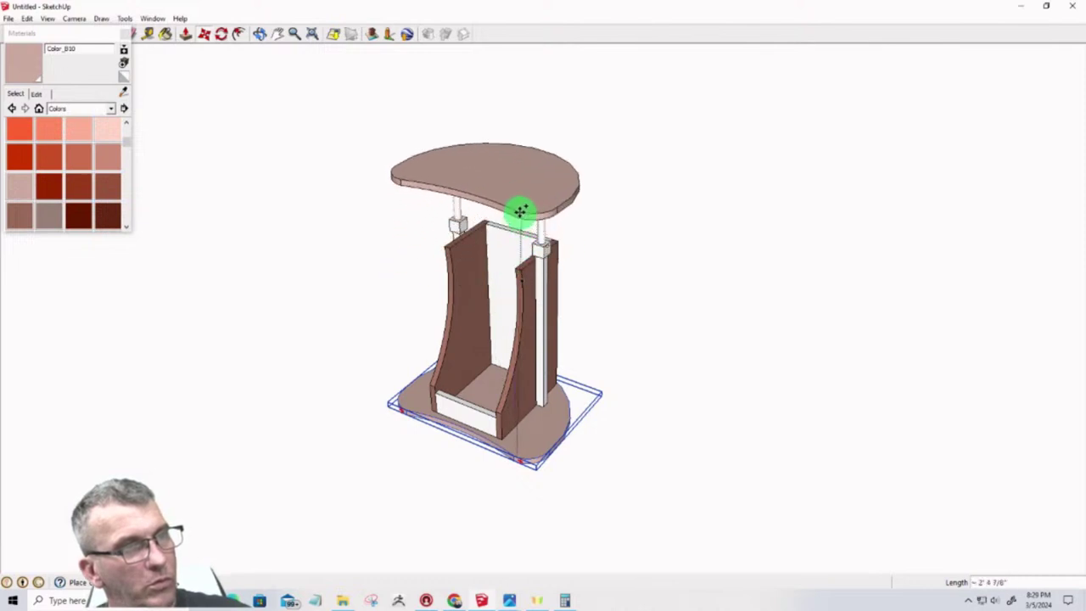
pyautogui.click(522, 222)
pyautogui.moveTo(553, 296); pyautogui.dragTo(292, 210, button='middle')
pyautogui.scroll(3, 432, 212)
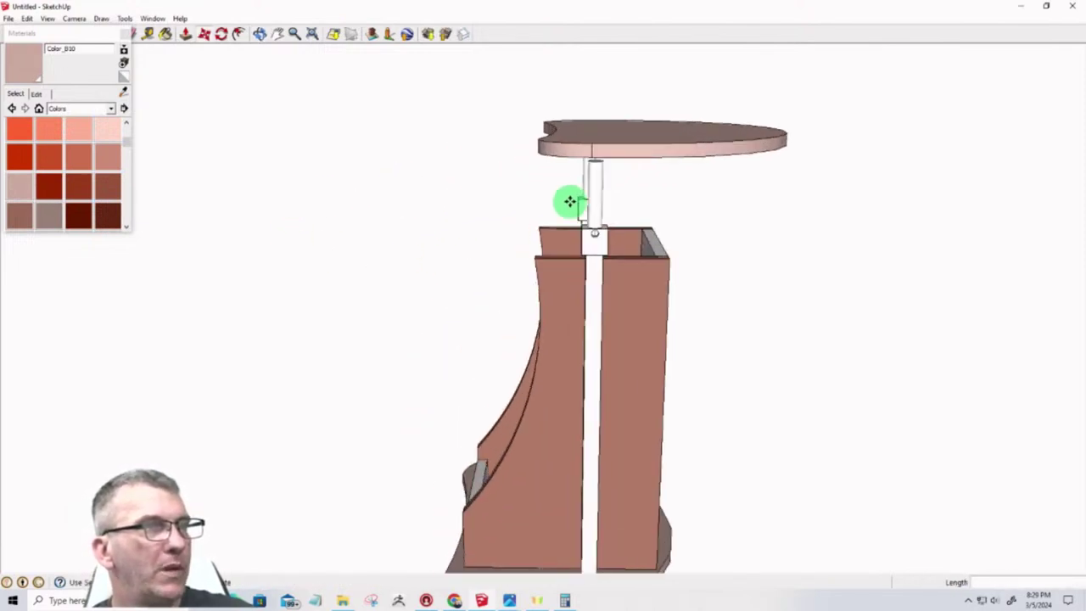
# Shift the tabletop so it sits centred above the stand, viewed from the front
pyautogui.press('m')
pyautogui.scroll(-2, 578, 204)
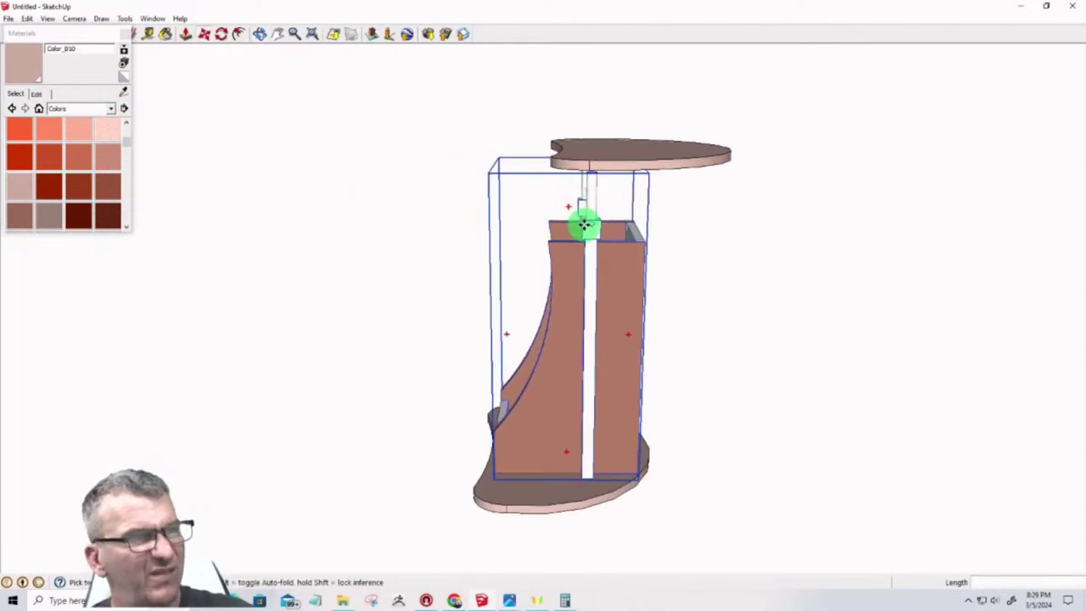
pyautogui.click(636, 170)
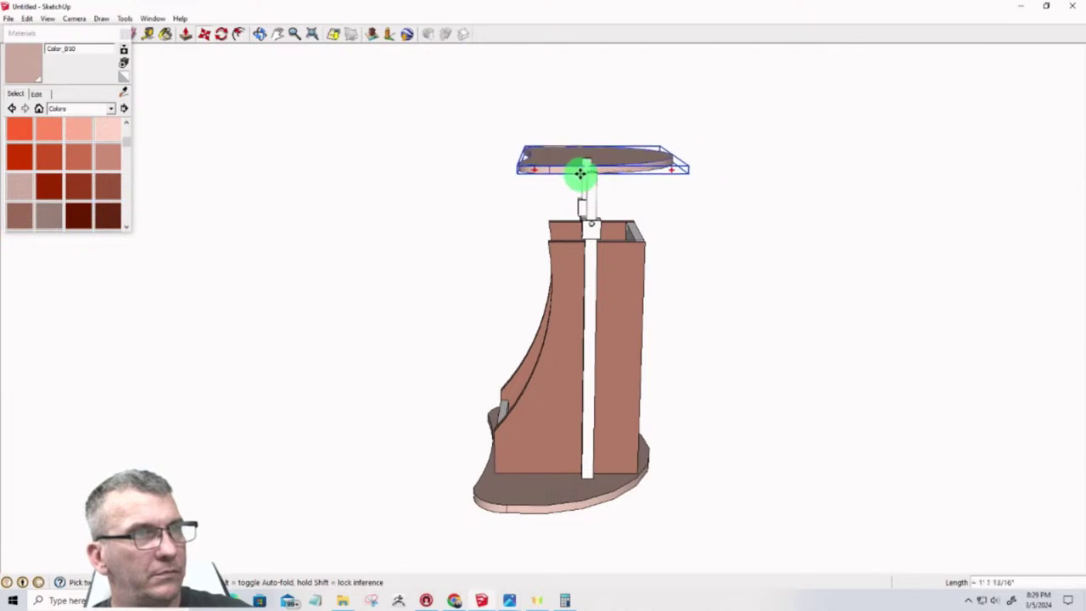
pyautogui.click(585, 174)
pyautogui.moveTo(553, 213); pyautogui.dragTo(1023, 233, button='middle')
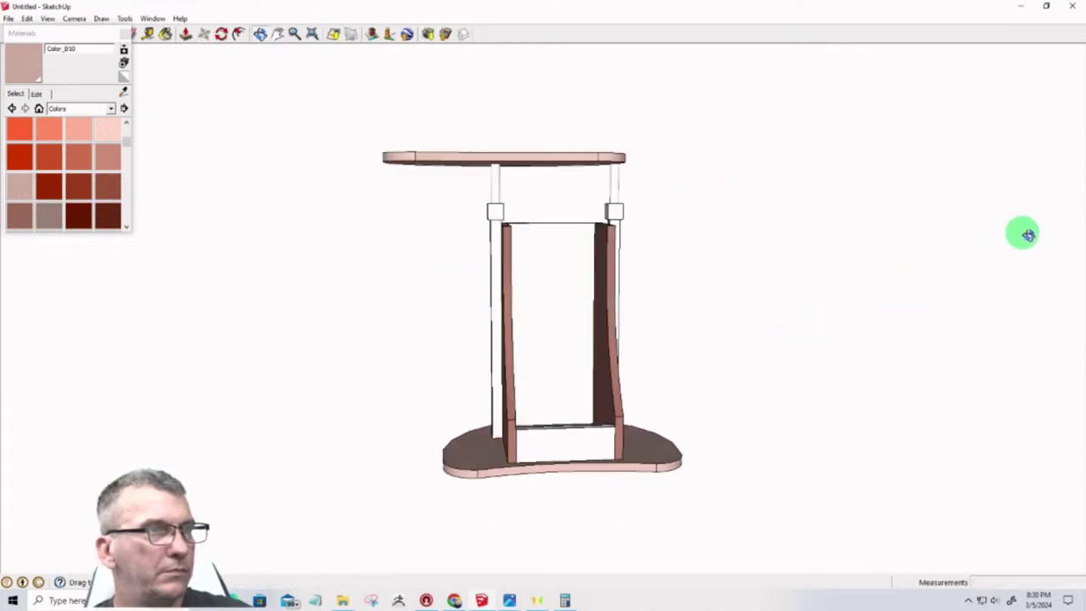
pyautogui.scroll(3, 475, 167)
pyautogui.scroll(-4, 531, 169)
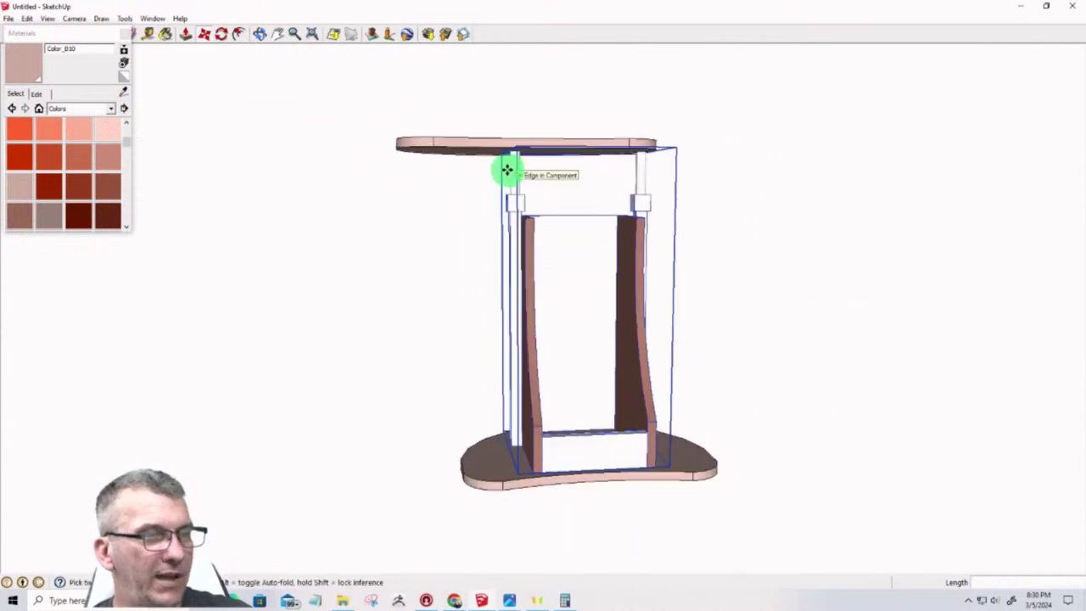
# Undo the last move and raise the tabletop above the stand
pyautogui.hotkey('ctrl', 'z')
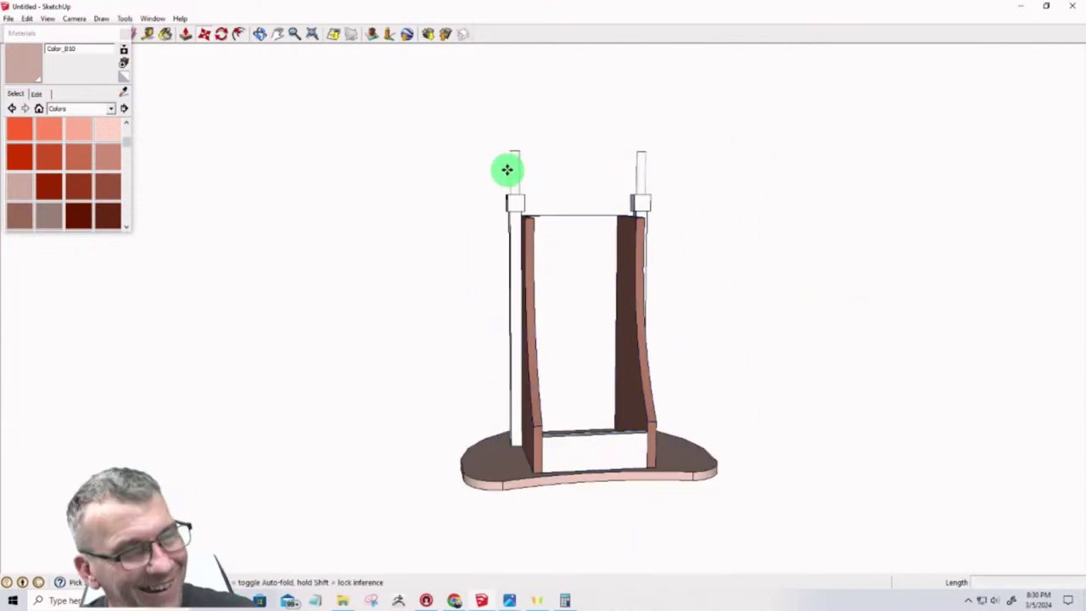
pyautogui.moveTo(519, 500); pyautogui.dragTo(637, 565, button='middle')
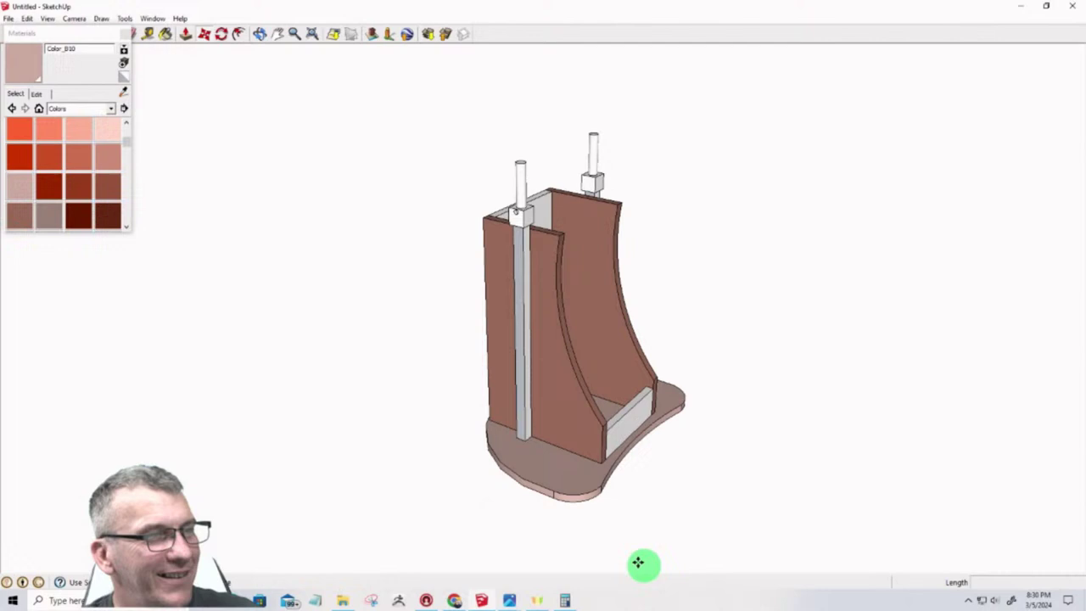
pyautogui.click(529, 474)
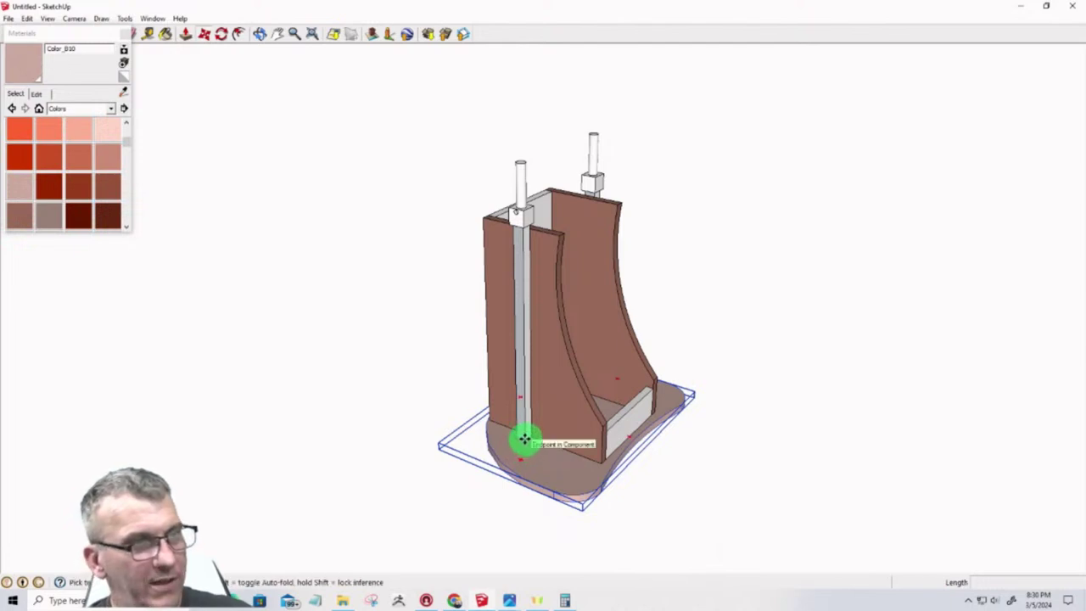
pyautogui.click(524, 438)
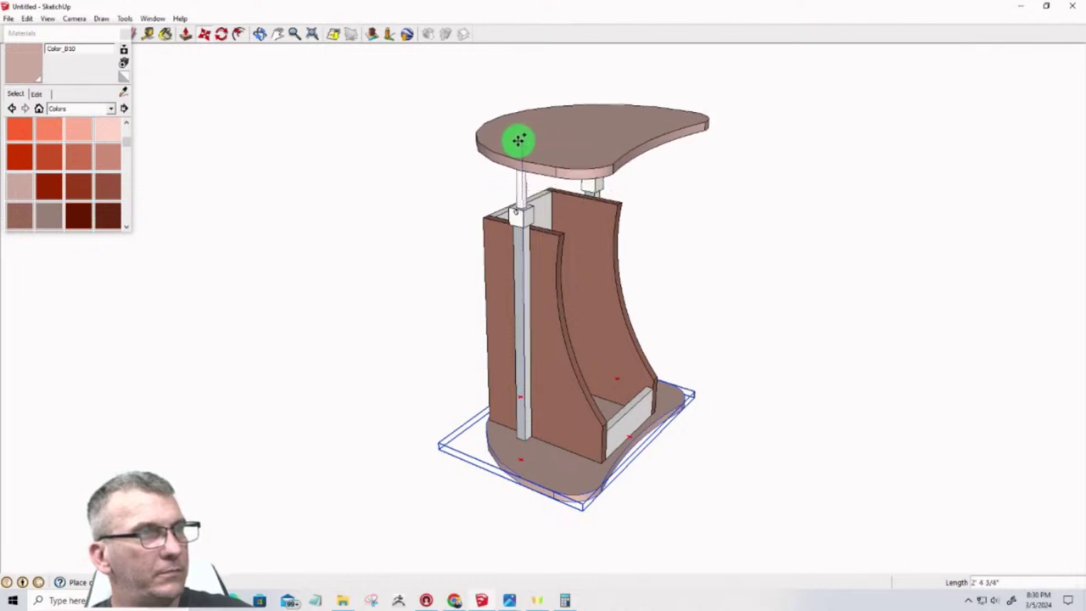
pyautogui.click(519, 140)
pyautogui.moveTo(519, 141); pyautogui.dragTo(553, 175, button='middle')
pyautogui.scroll(5, 523, 148)
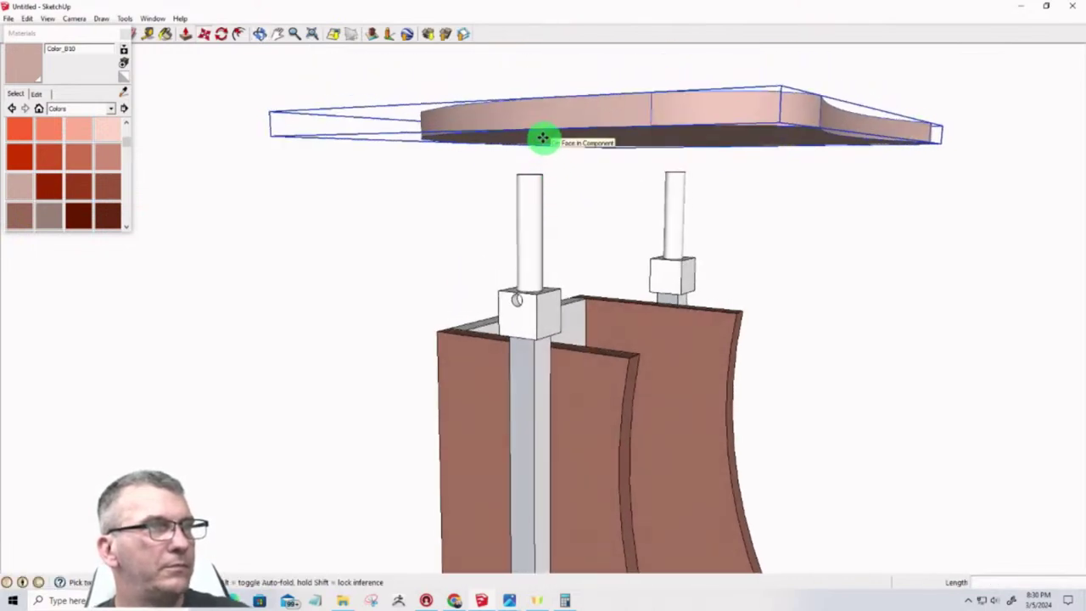
# Lower the tabletop 1' so it rests on the post tops, then deselect it
pyautogui.click(539, 138)
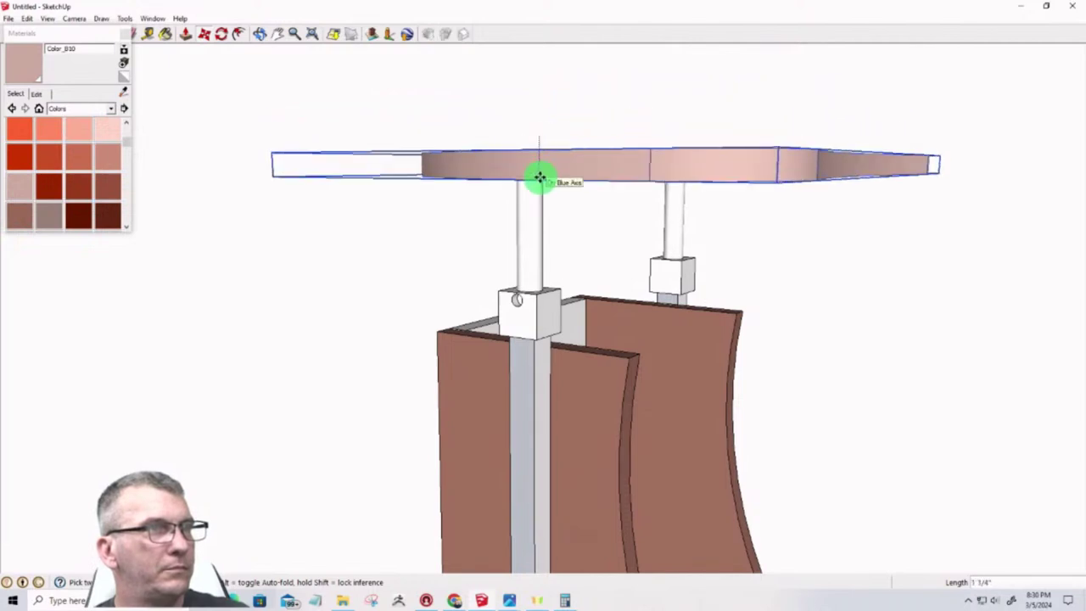
pyautogui.click(539, 177)
pyautogui.moveTo(485, 311); pyautogui.dragTo(591, 323, button='middle')
pyautogui.scroll(5, 206, 491)
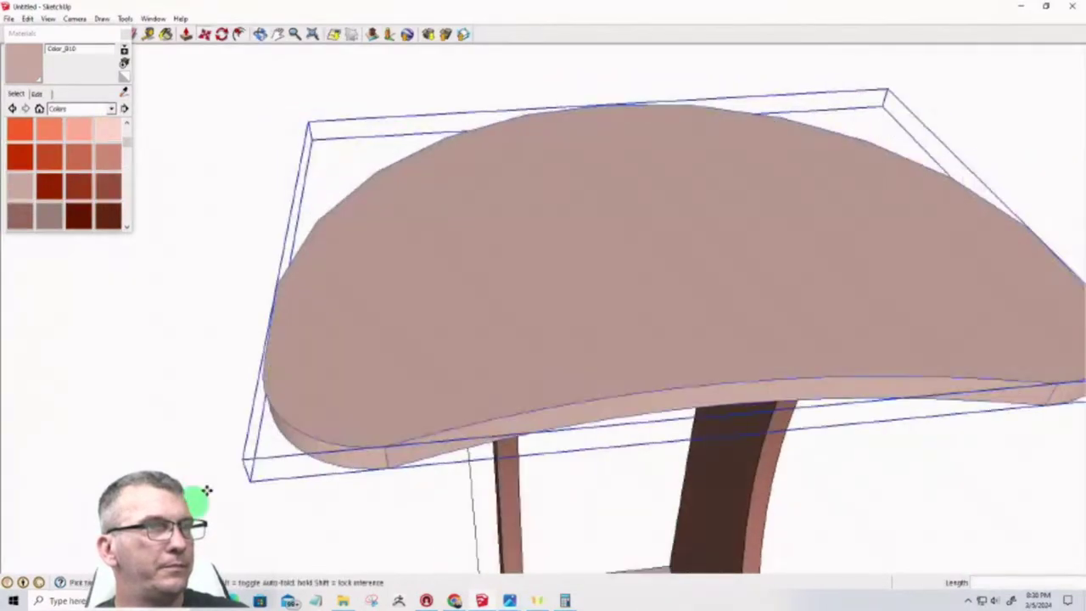
pyautogui.scroll(-10, 332, 264)
pyautogui.press('space')
pyautogui.click(573, 275)
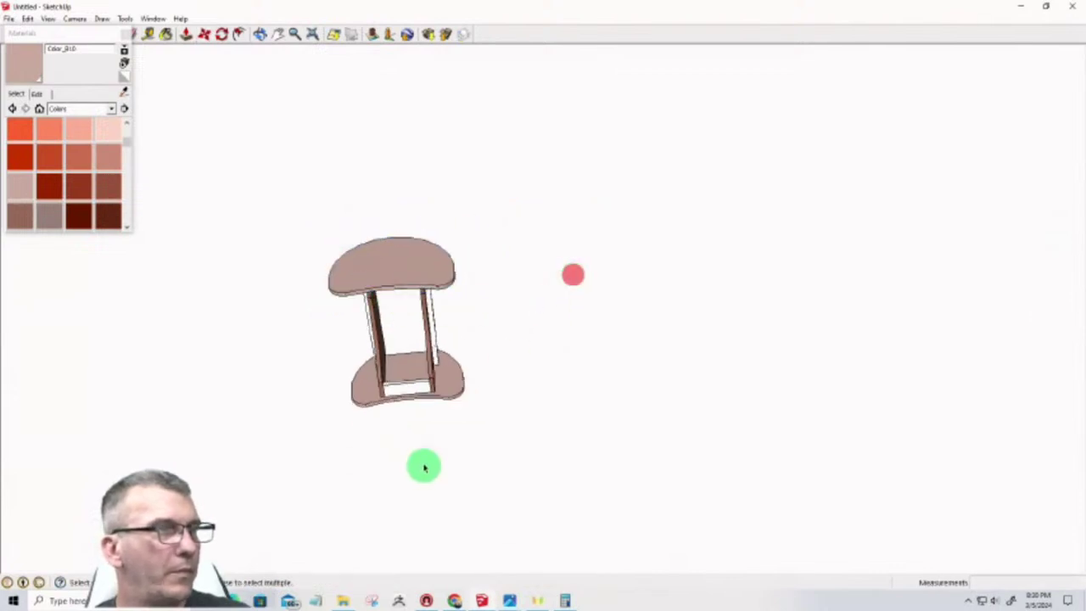
# Select the tabletop and paint it brown
pyautogui.moveTo(424, 467); pyautogui.dragTo(315, 513, button='middle')
pyautogui.scroll(3, 348, 261)
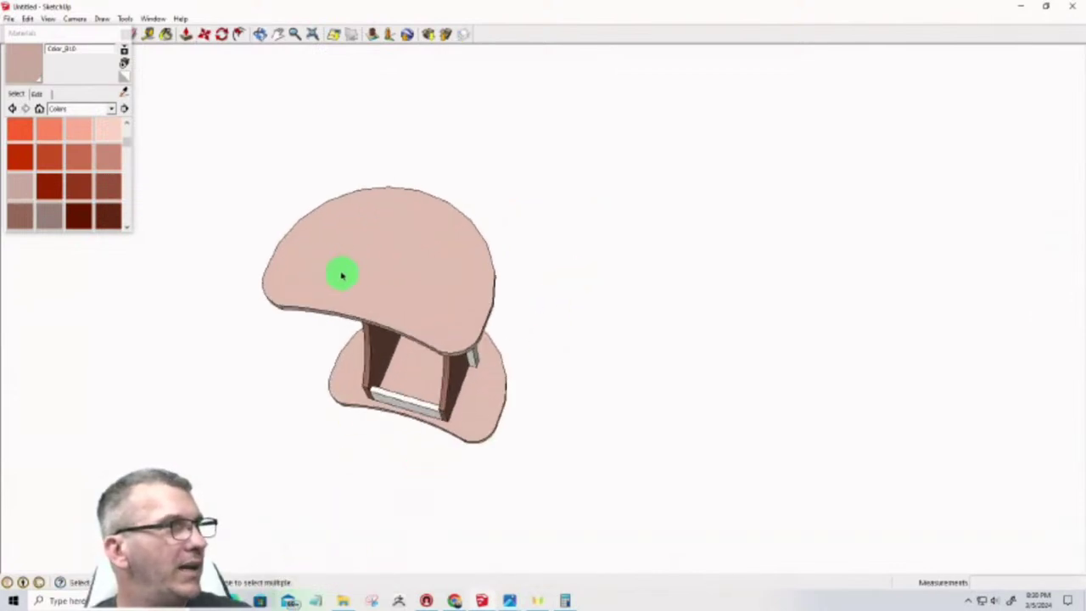
pyautogui.click(342, 274)
pyautogui.click(125, 141)
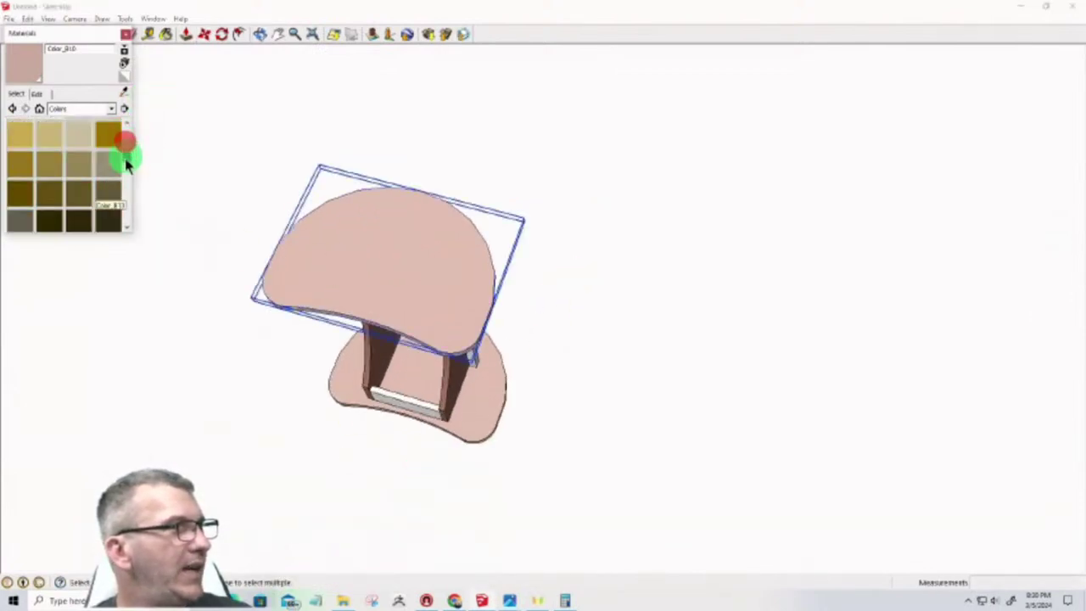
pyautogui.moveTo(126, 163)
pyautogui.mouseDown()
pyautogui.moveTo(127, 141)
pyautogui.moveTo(128, 151)
pyautogui.mouseUp()
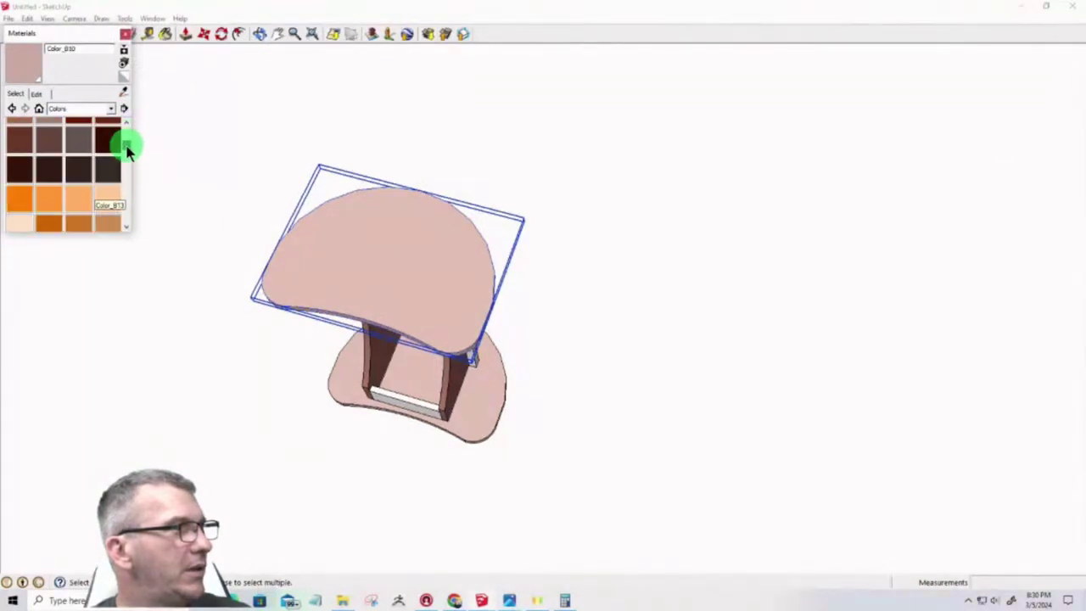
pyautogui.click(13, 136)
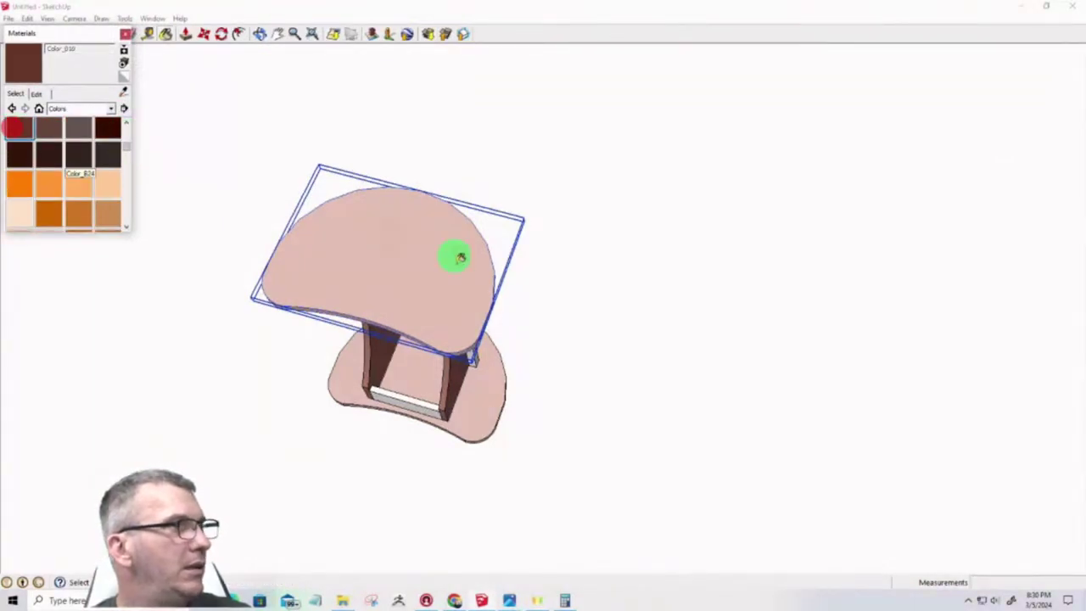
pyautogui.click(449, 269)
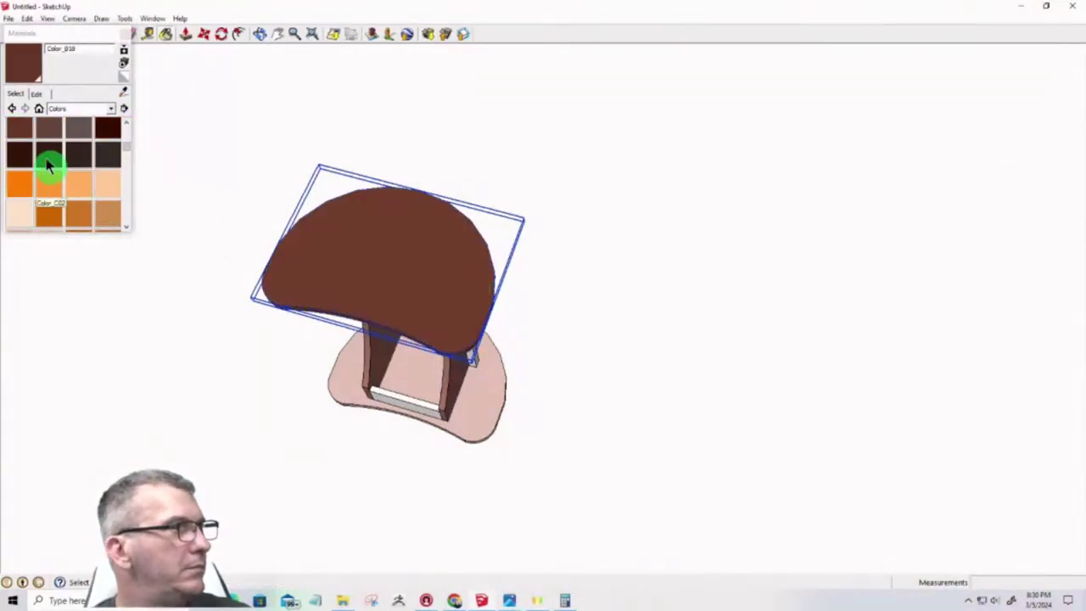
# Repaint the tabletop in the darker Color_B22 brown and deselect it
pyautogui.click(20, 153)
pyautogui.click(383, 263)
pyautogui.moveTo(591, 366); pyautogui.dragTo(613, 355, button='middle')
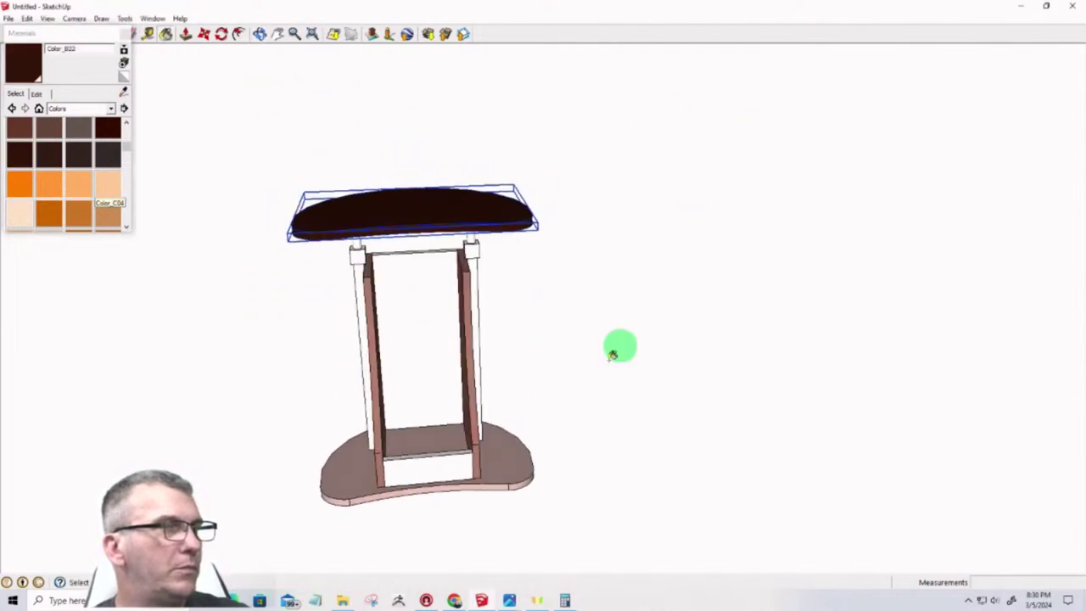
pyautogui.click(181, 405)
# Orbit and zoom around the lectern to inspect the column, base and tabletop
pyautogui.moveTo(286, 320); pyautogui.dragTo(301, 337, button='middle')
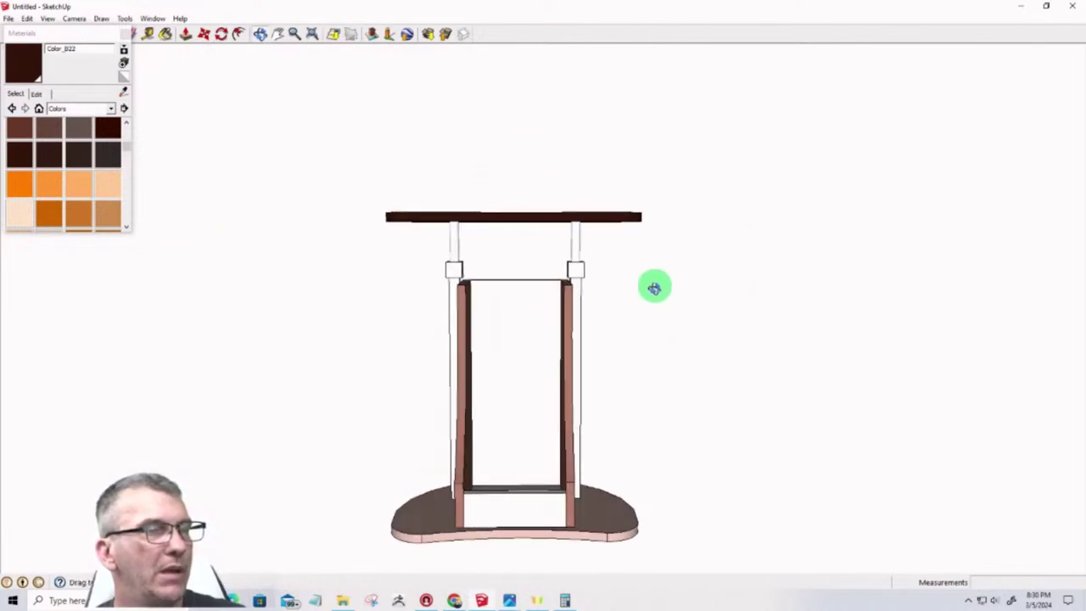
pyautogui.moveTo(652, 286); pyautogui.dragTo(317, 373, button='middle')
pyautogui.scroll(1, 620, 301)
pyautogui.scroll(3, 463, 212)
pyautogui.moveTo(463, 213); pyautogui.dragTo(727, 218, button='middle')
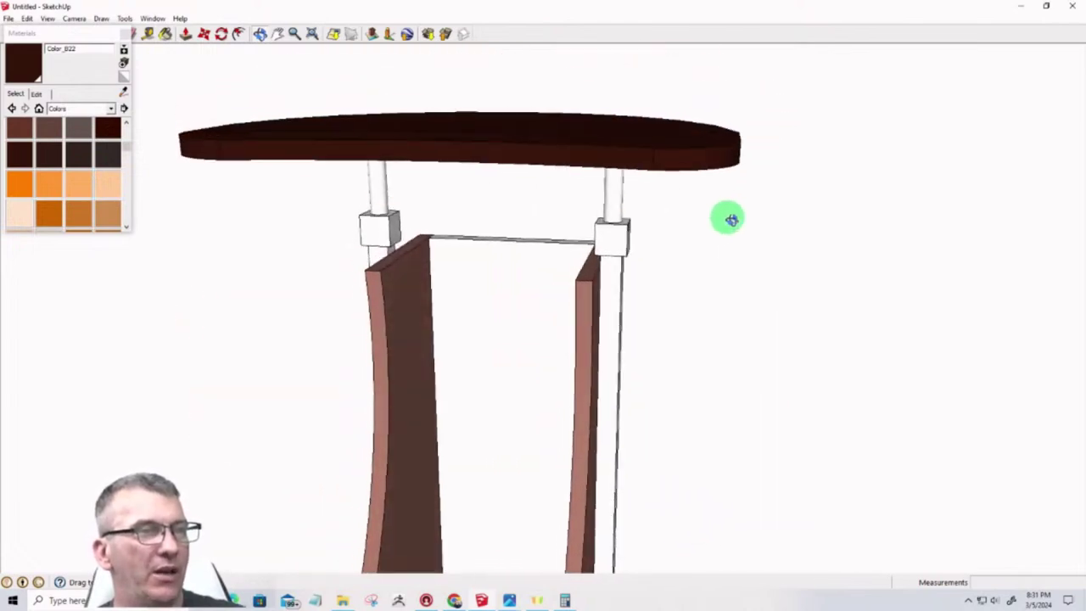
pyautogui.scroll(-3, 759, 230)
pyautogui.moveTo(720, 298); pyautogui.dragTo(262, 349, button='middle')
pyautogui.scroll(5, 514, 258)
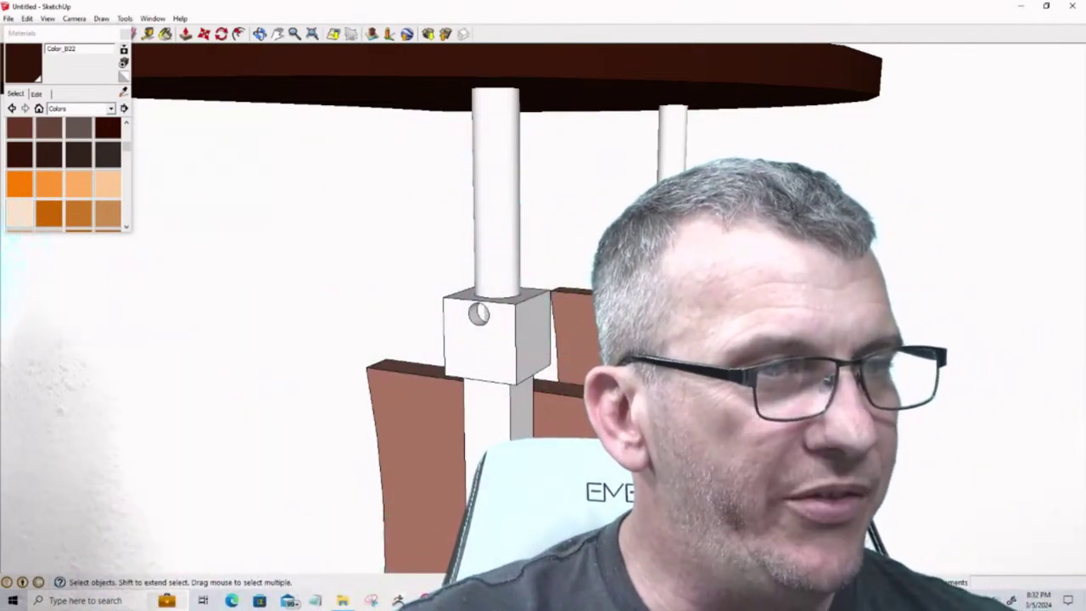
pyautogui.click(424, 600)
# Switch to the IMG_20240305_170124856.jpg photo and zoom in on the mounting bracket
pyautogui.click(429, 531)
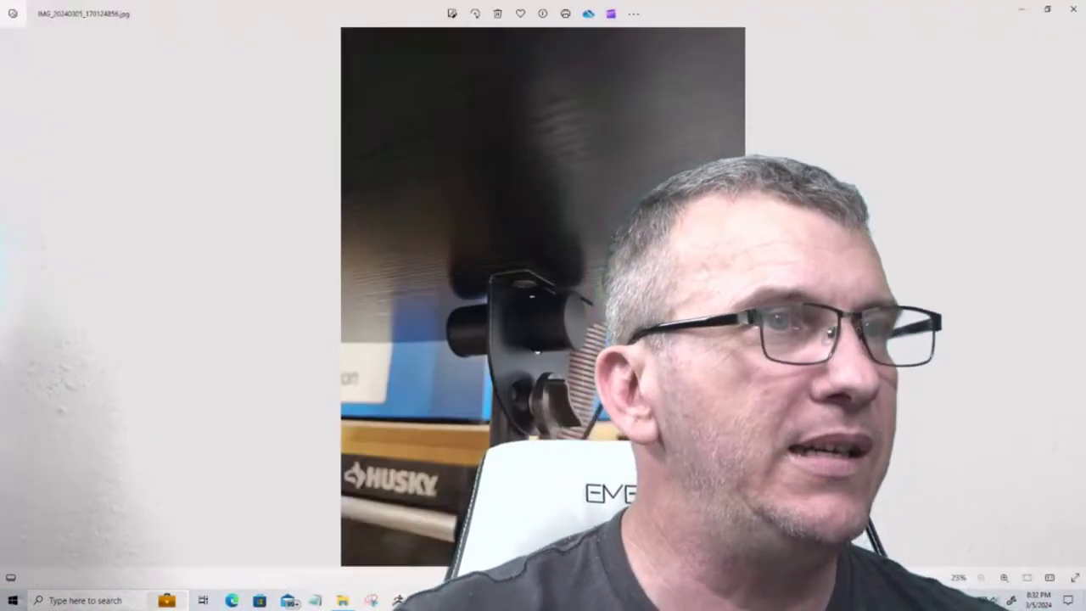
pyautogui.press('Left')
pyautogui.scroll(2, 552, 340)
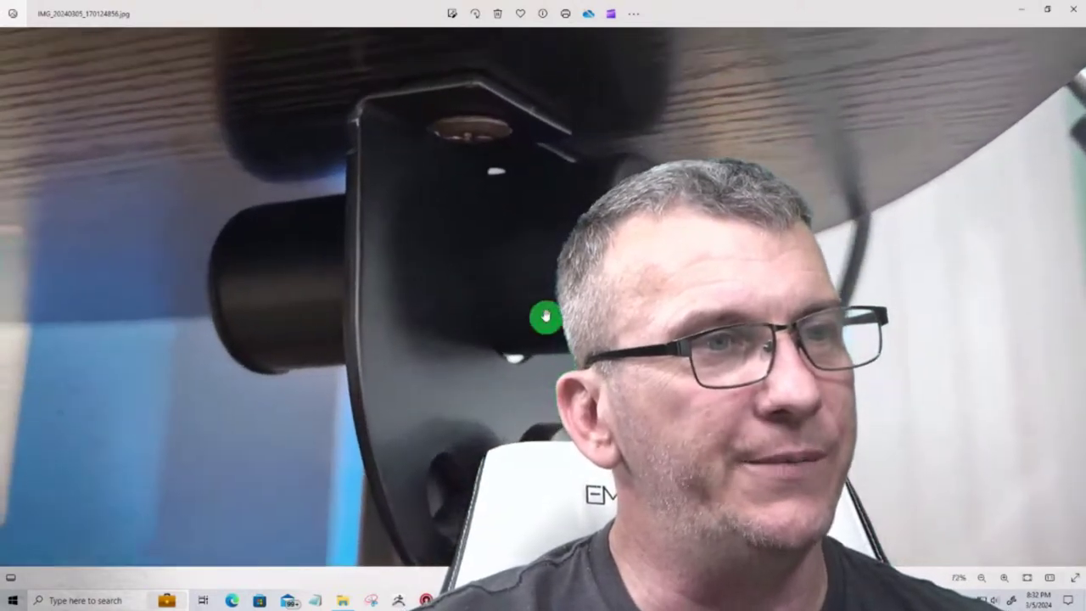
pyautogui.scroll(-3, 528, 254)
pyautogui.scroll(2, 497, 359)
pyautogui.moveTo(497, 361); pyautogui.dragTo(547, 297)
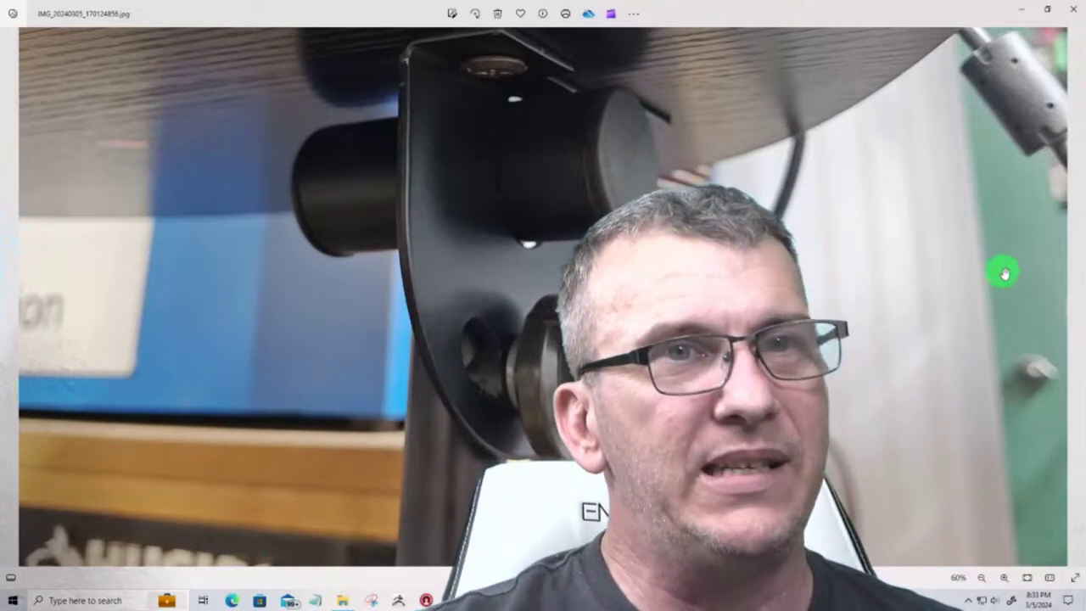
# Advance to IMG_20240305_170127722_HDR.jpg and zoom to inspect the tube clamp
pyautogui.click(1078, 298)
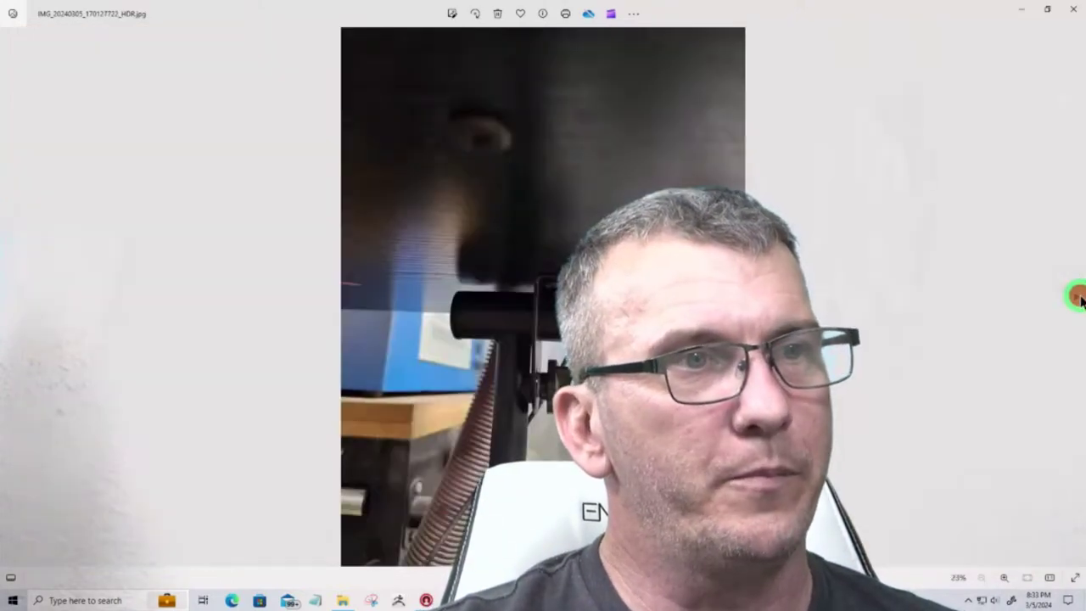
pyautogui.scroll(10, 506, 351)
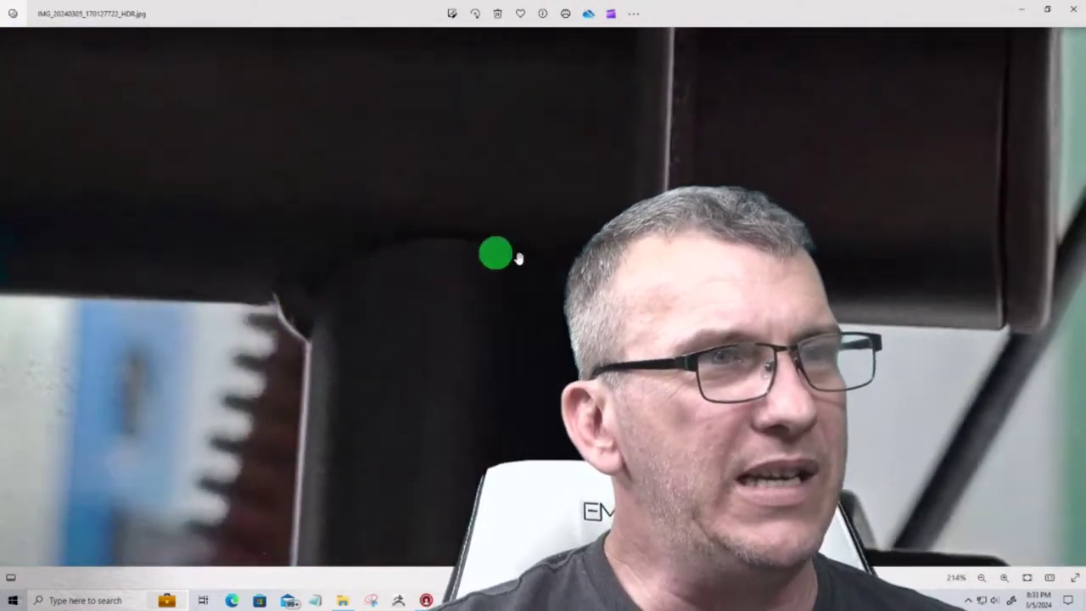
pyautogui.scroll(-5, 543, 392)
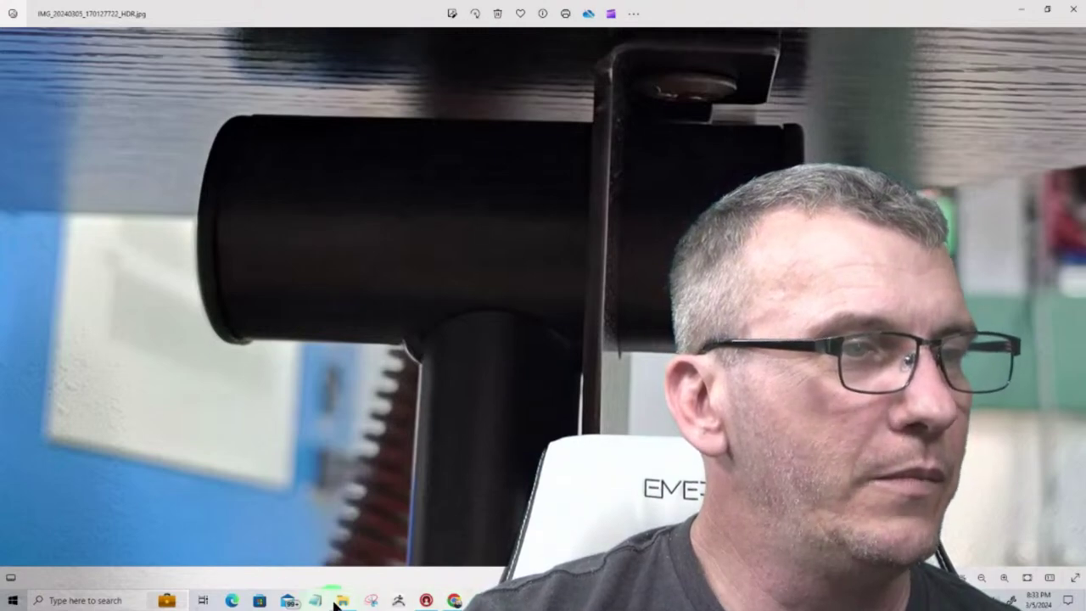
pyautogui.moveTo(337, 606)
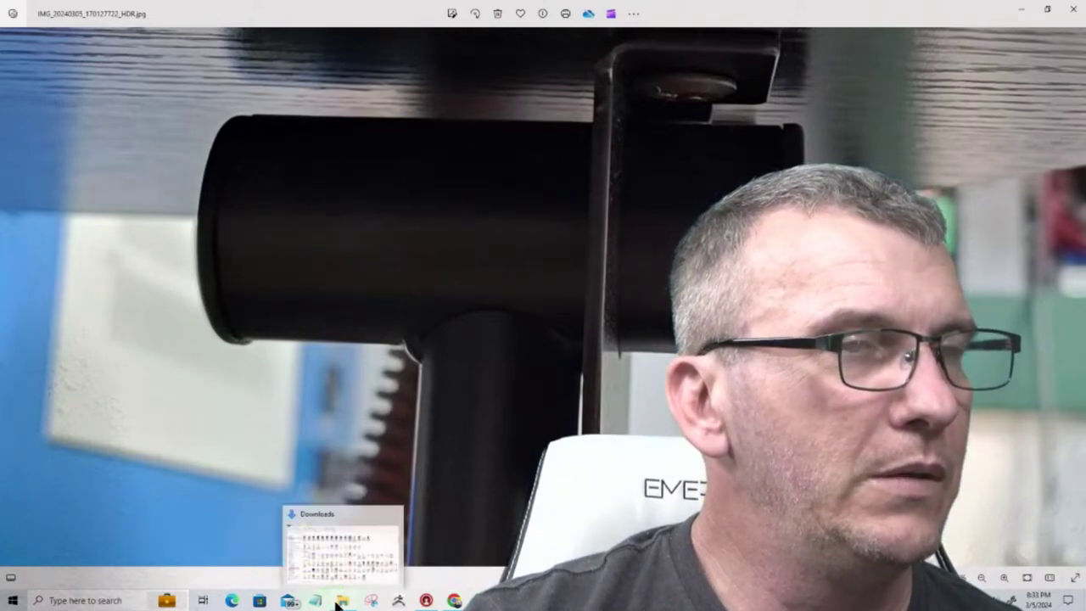
# Bring up VID_20240305_170232069 in Media Player and maximize the player window
pyautogui.click(332, 567)
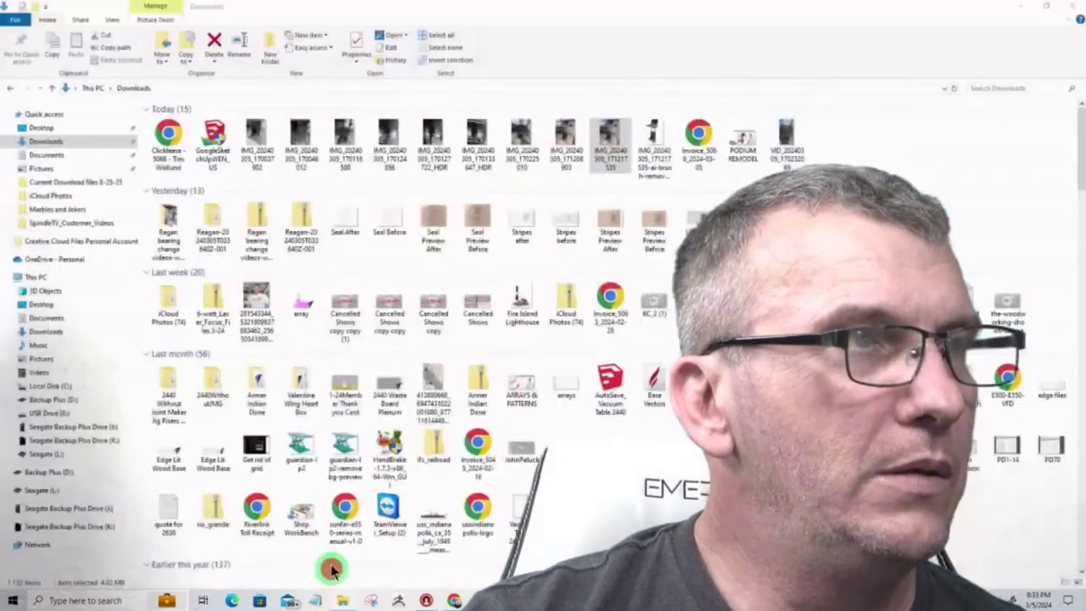
pyautogui.hotkey('alt', 'Tab')
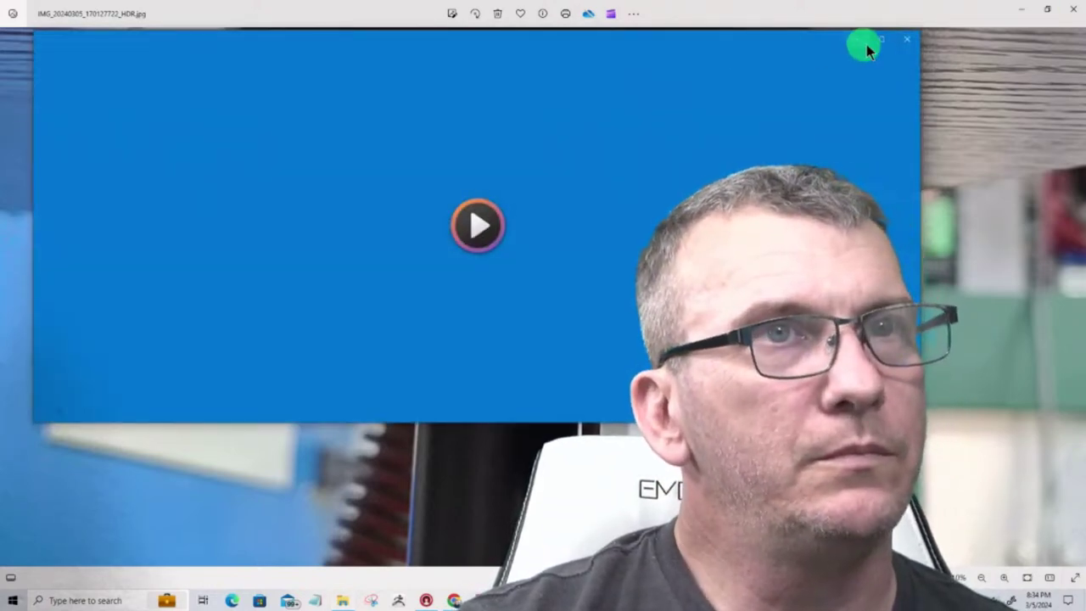
pyautogui.click(882, 40)
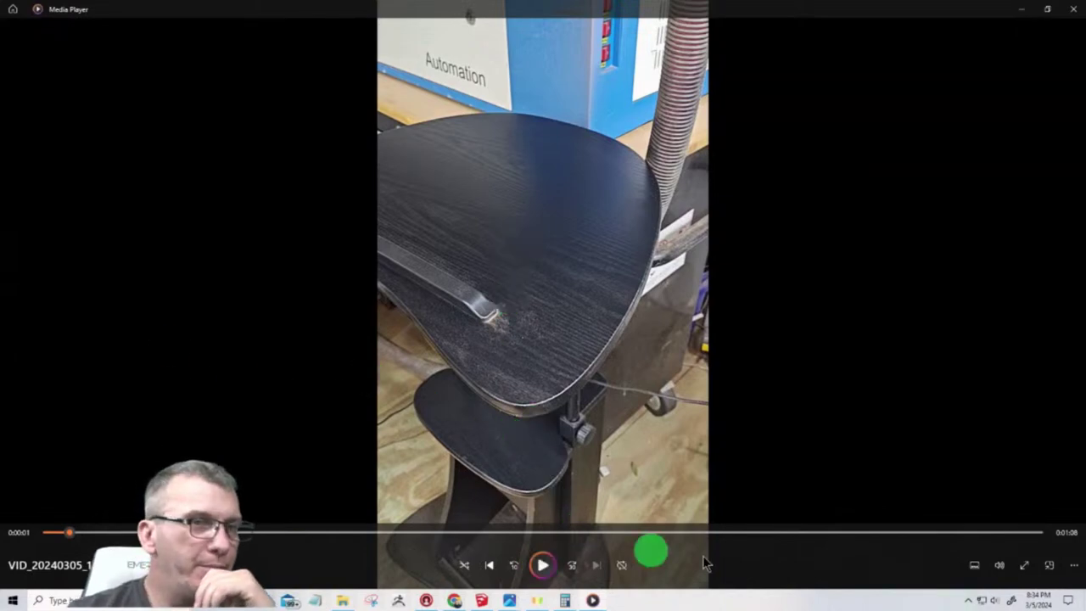
# Play the 1:09 stand reference clip full screen in Media Player
pyautogui.click(1023, 567)
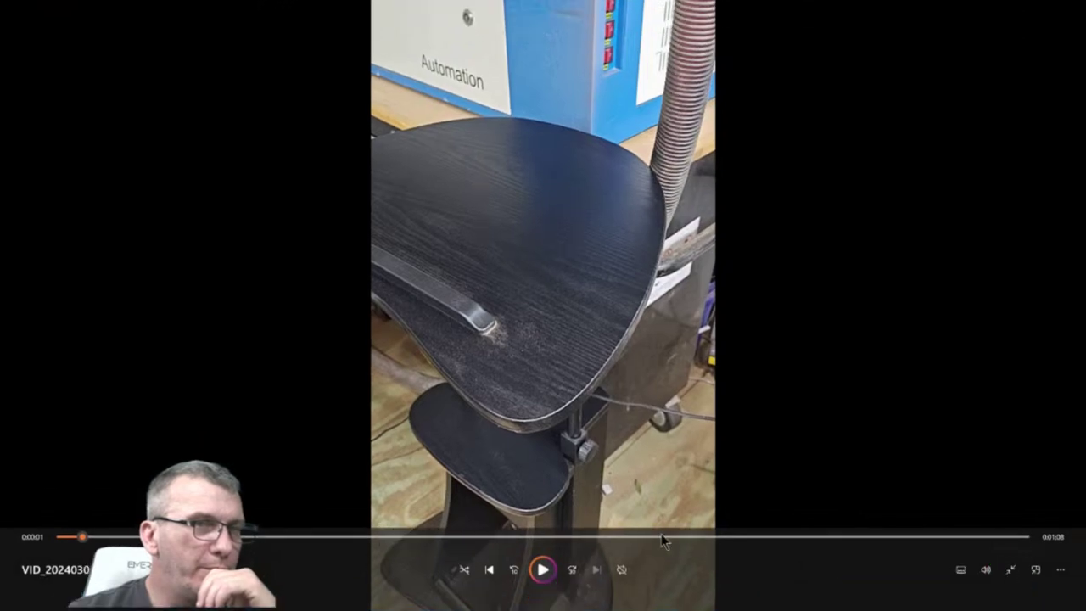
pyautogui.click(543, 570)
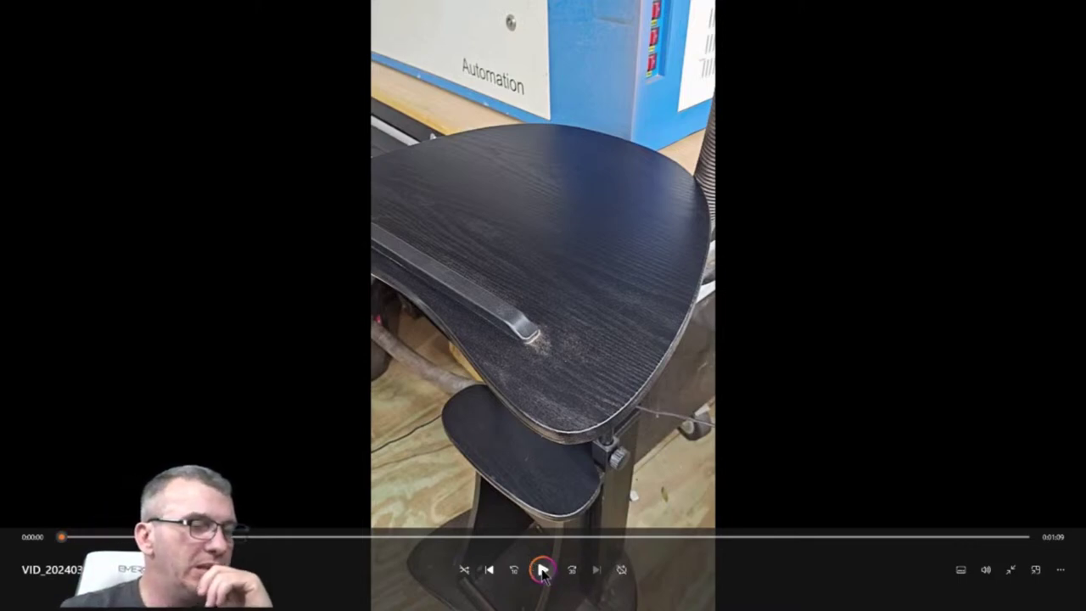
# Play the 0:55 clip, pause on the knob bracket, scrub back and forward, then exit full screen
pyautogui.click(543, 571)
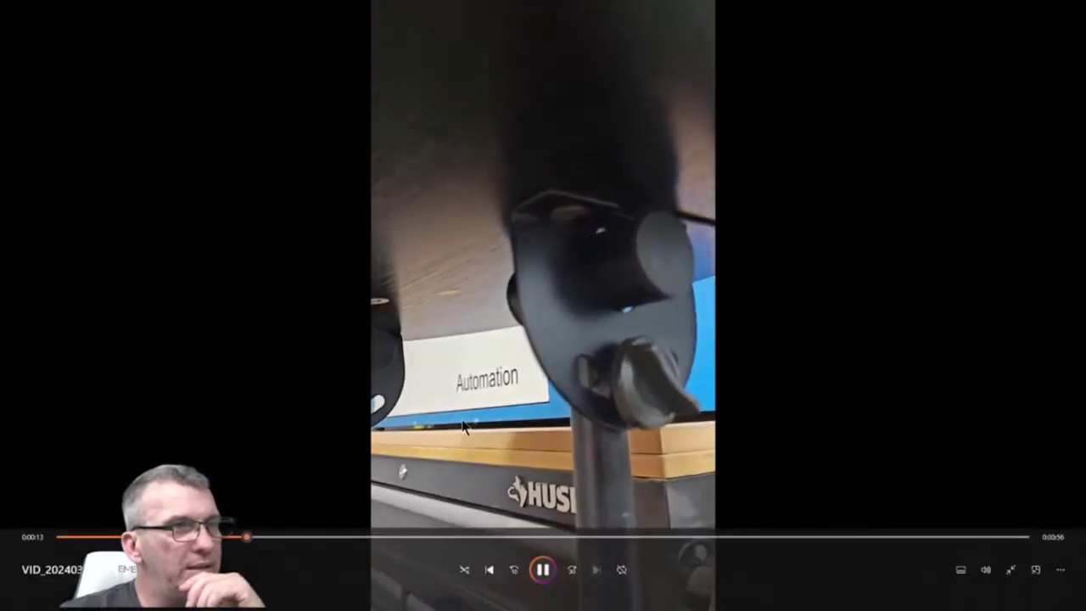
pyautogui.press('space')
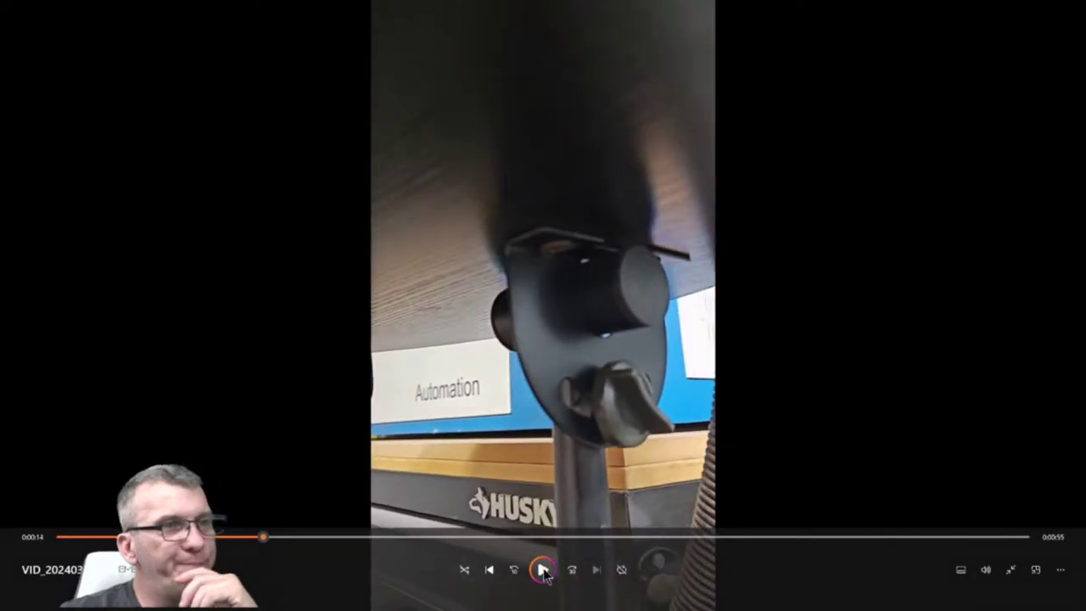
pyautogui.moveTo(264, 543); pyautogui.dragTo(272, 544)
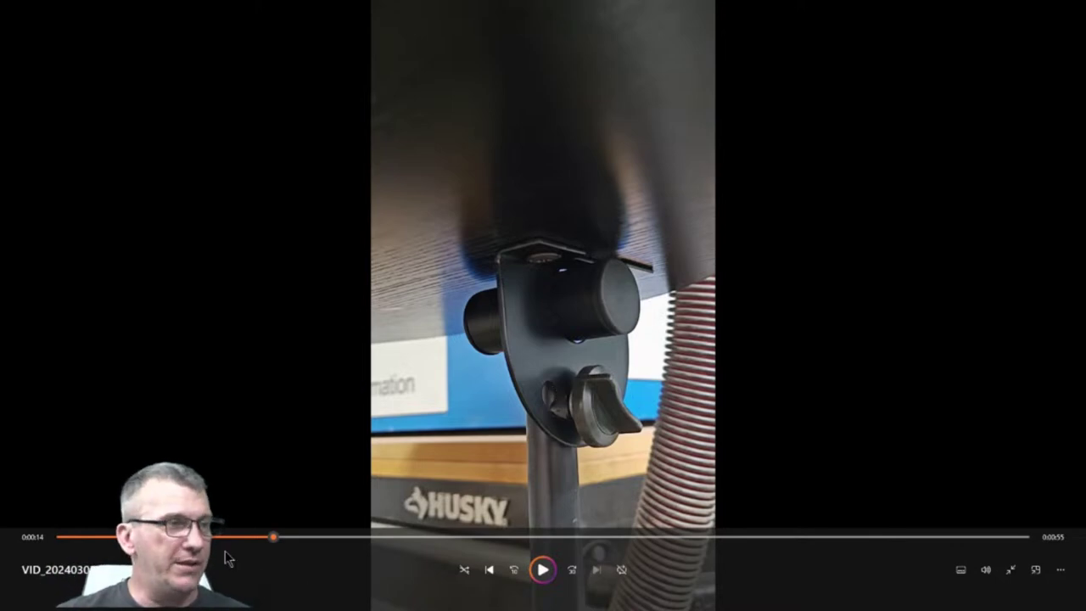
pyautogui.moveTo(269, 538); pyautogui.dragTo(212, 539)
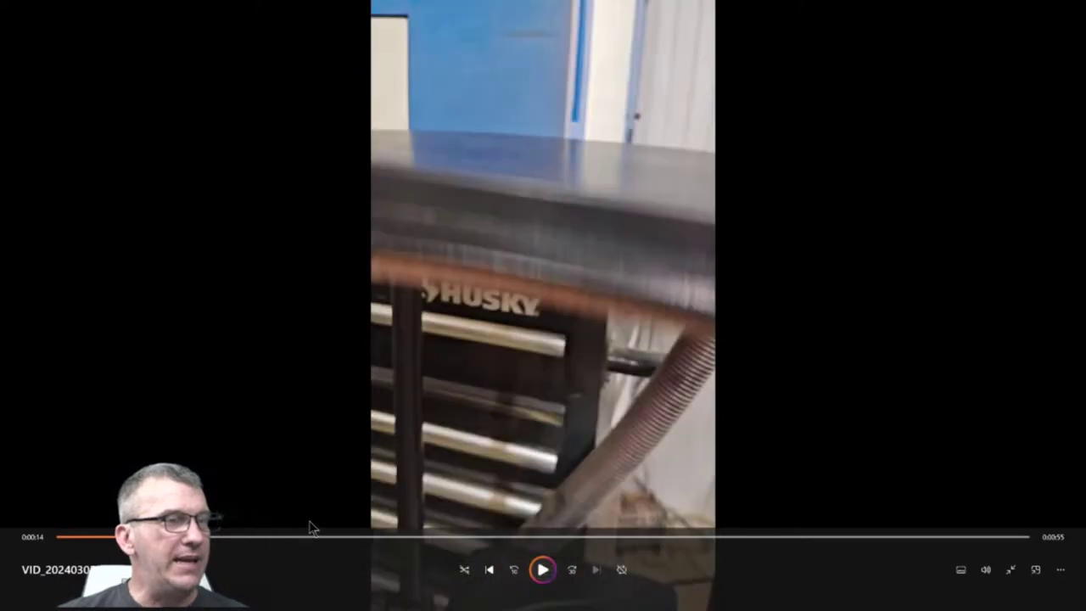
pyautogui.click(397, 538)
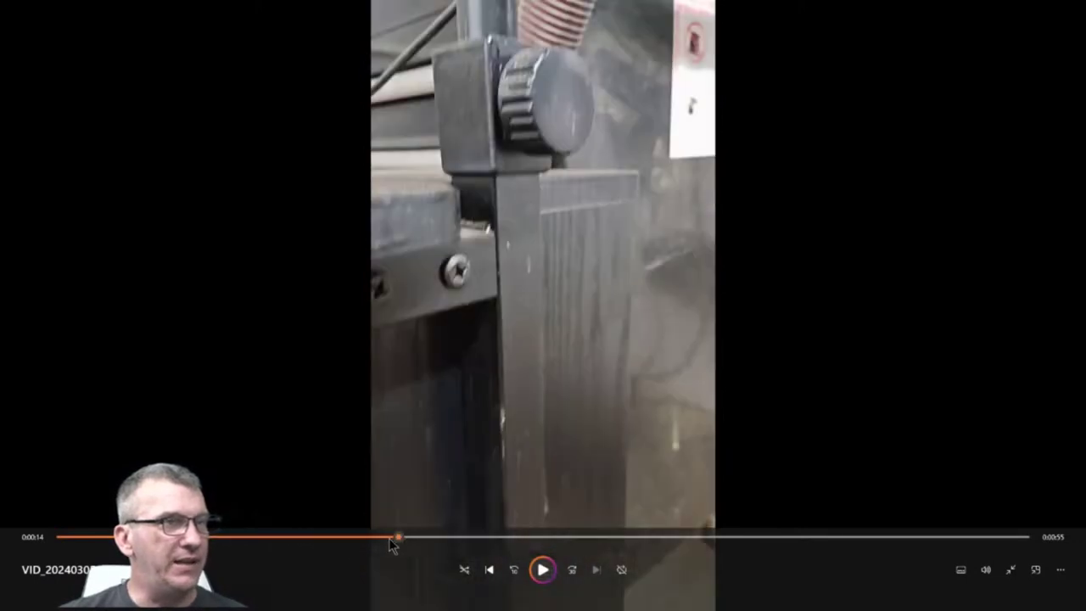
pyautogui.moveTo(397, 538); pyautogui.dragTo(524, 536)
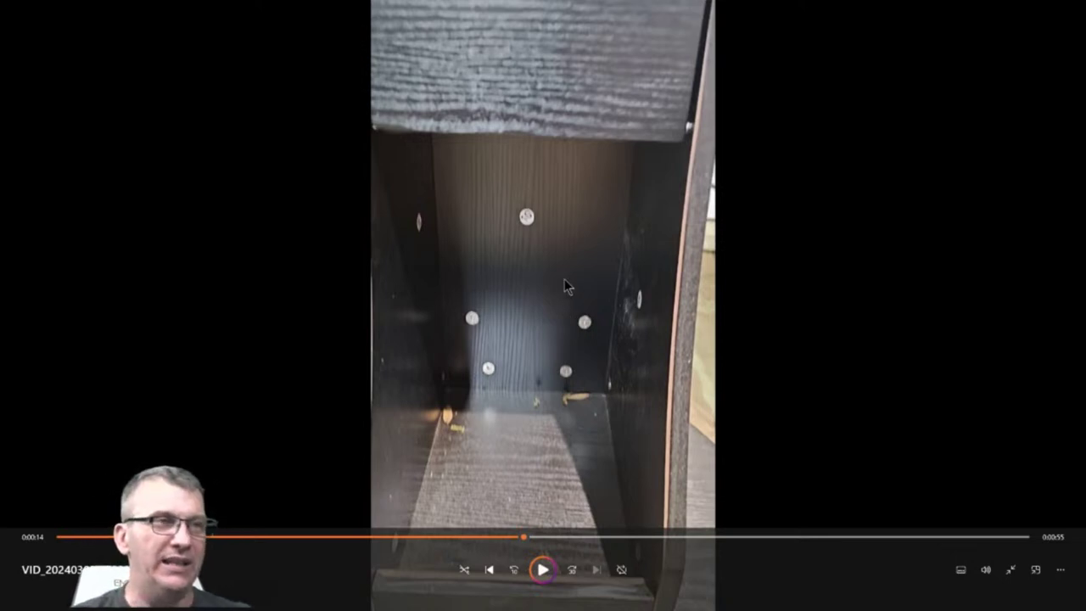
pyautogui.click(1010, 571)
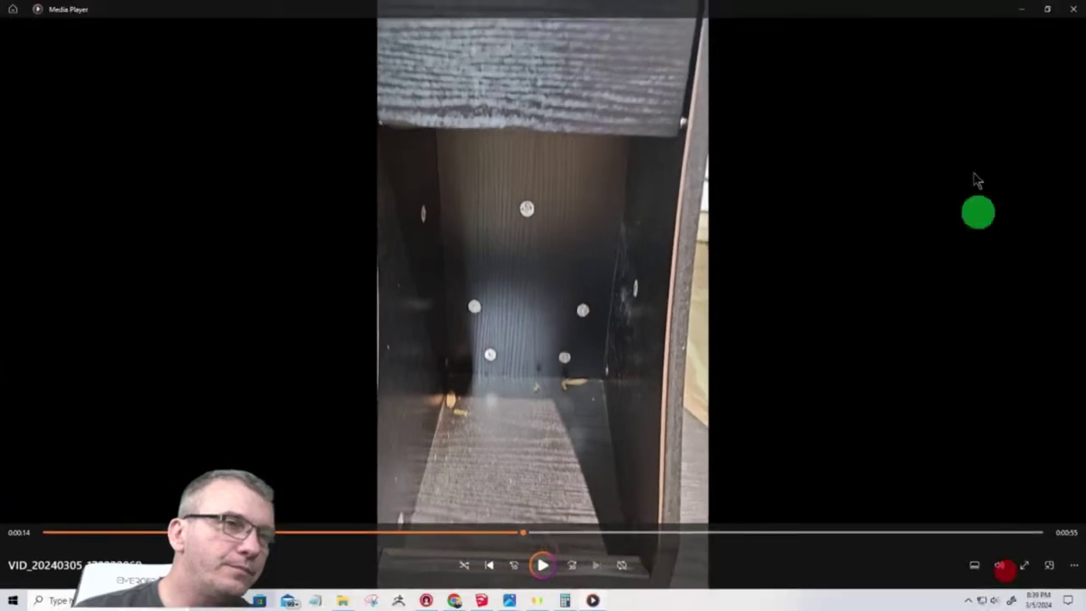
# Close the video and zoom in and out on the pole-clamp photo IMG_20240305_170127722_HDR.jpg
pyautogui.click(1072, 9)
pyautogui.scroll(-3, 589, 351)
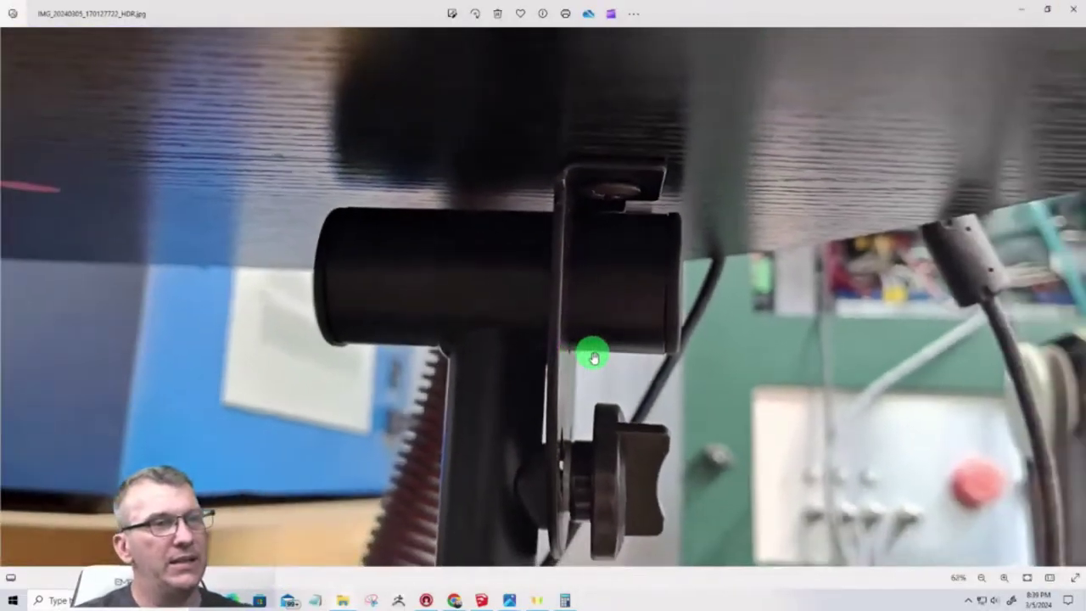
pyautogui.scroll(5, 594, 357)
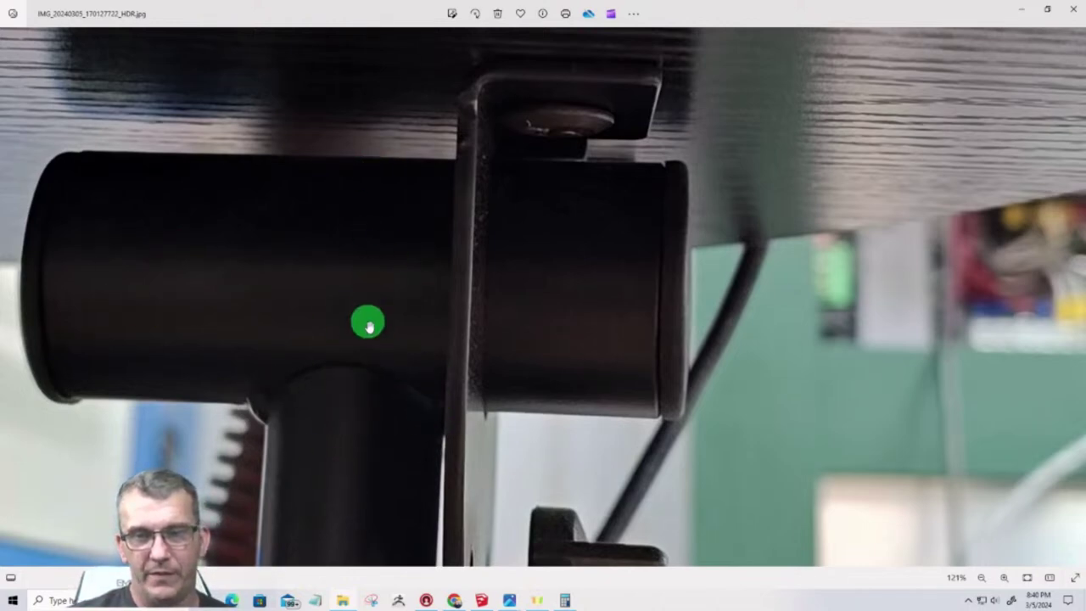
pyautogui.scroll(-5, 368, 327)
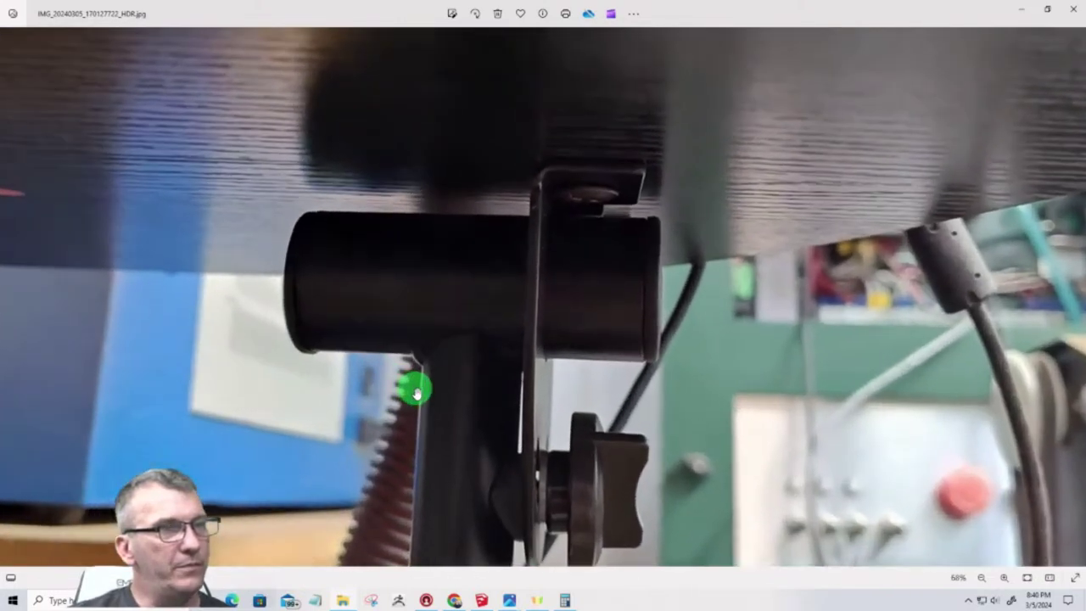
pyautogui.scroll(-2, 416, 386)
pyautogui.scroll(5, 528, 516)
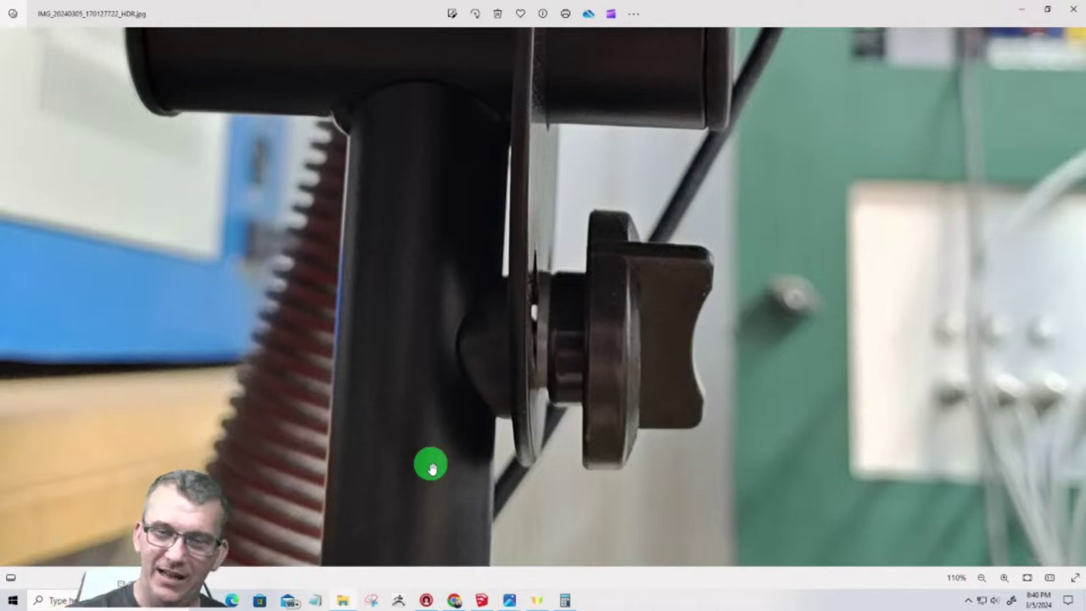
pyautogui.scroll(-6, 517, 468)
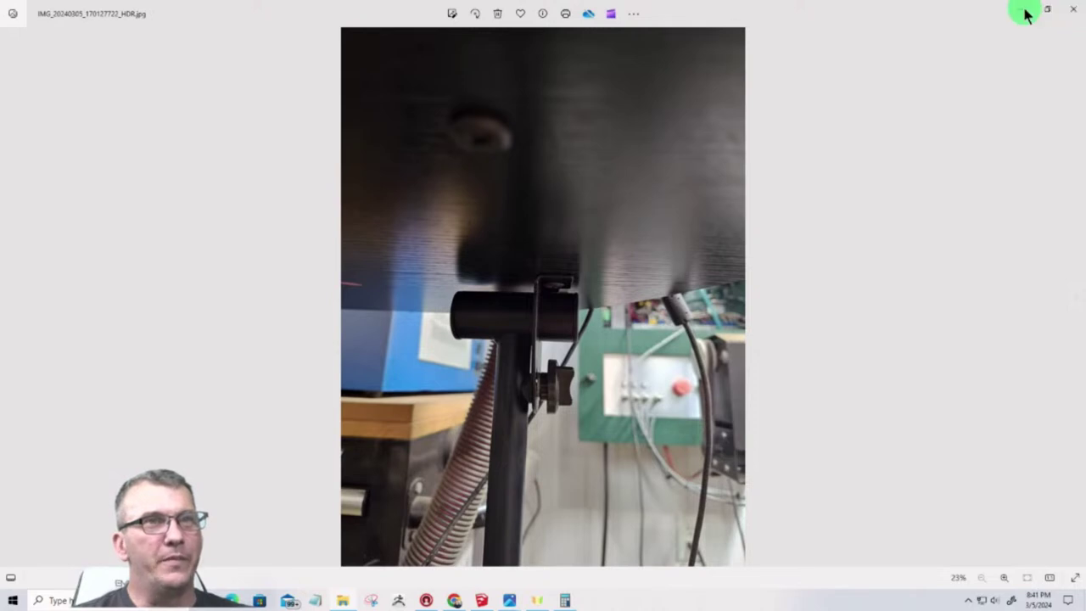
# Step through three more photos to the full stand shot IMG_20240305_171208903.jpg
pyautogui.click(1071, 305)
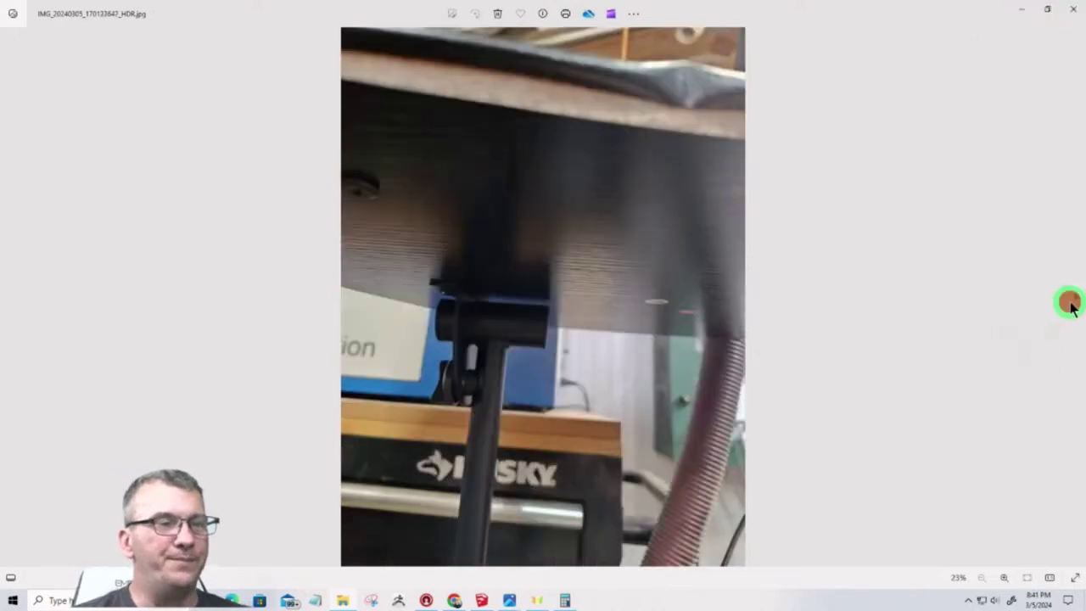
pyautogui.click(1071, 306)
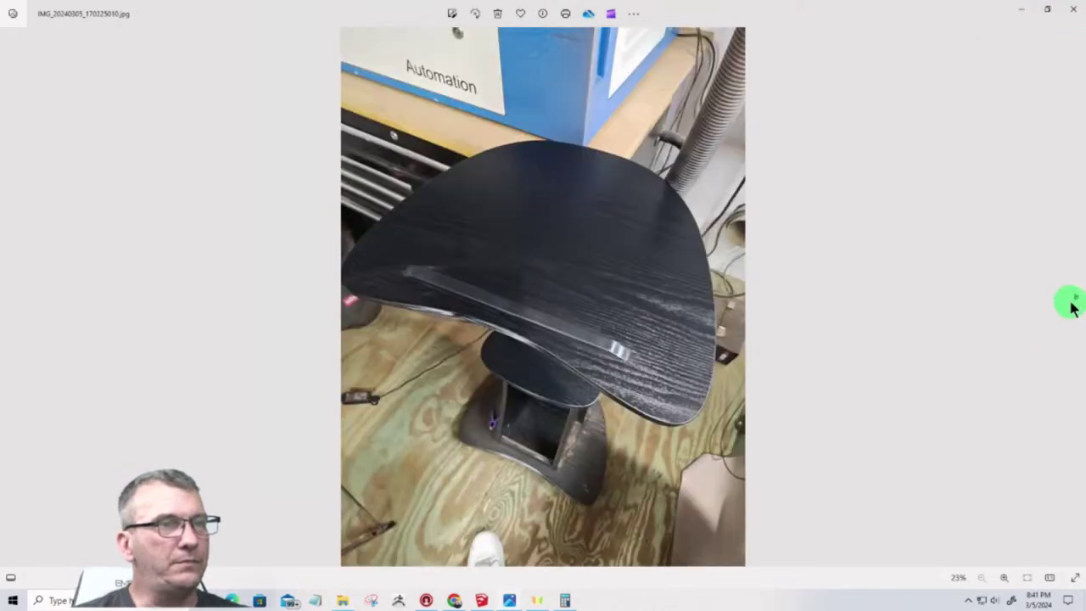
pyautogui.click(1070, 305)
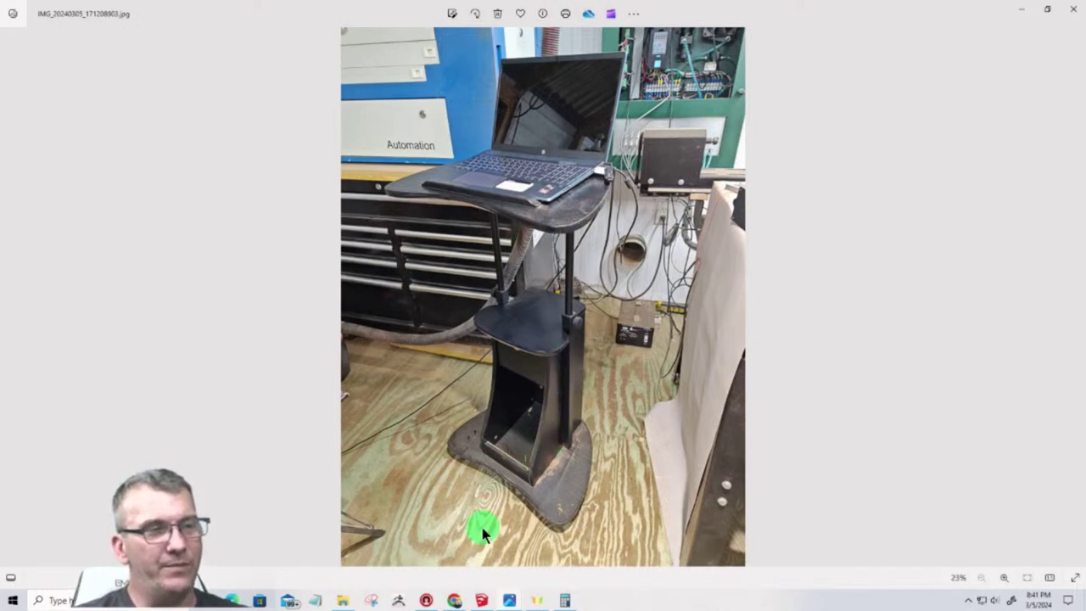
# Bring SketchUp back to the front and orbit to see the stand's frame
pyautogui.click(481, 601)
pyautogui.scroll(-5, 574, 335)
pyautogui.moveTo(432, 347)
pyautogui.mouseDown(button='middle')
pyautogui.moveTo(936, 375)
pyautogui.moveTo(564, 364)
pyautogui.mouseUp(button='middle')
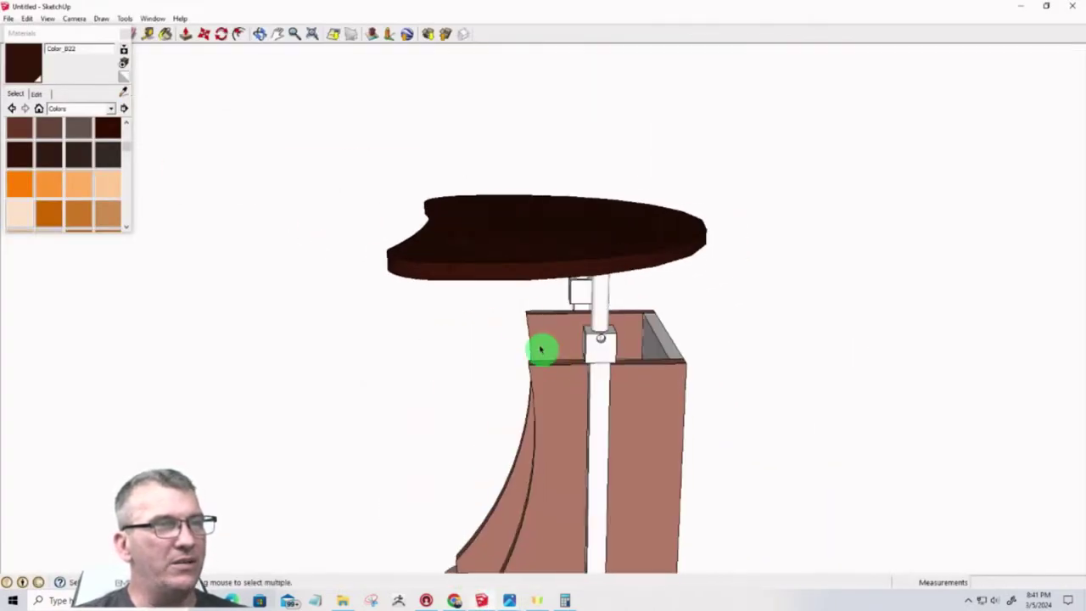
# Hide the tabletop of the stand model
pyautogui.click(504, 257)
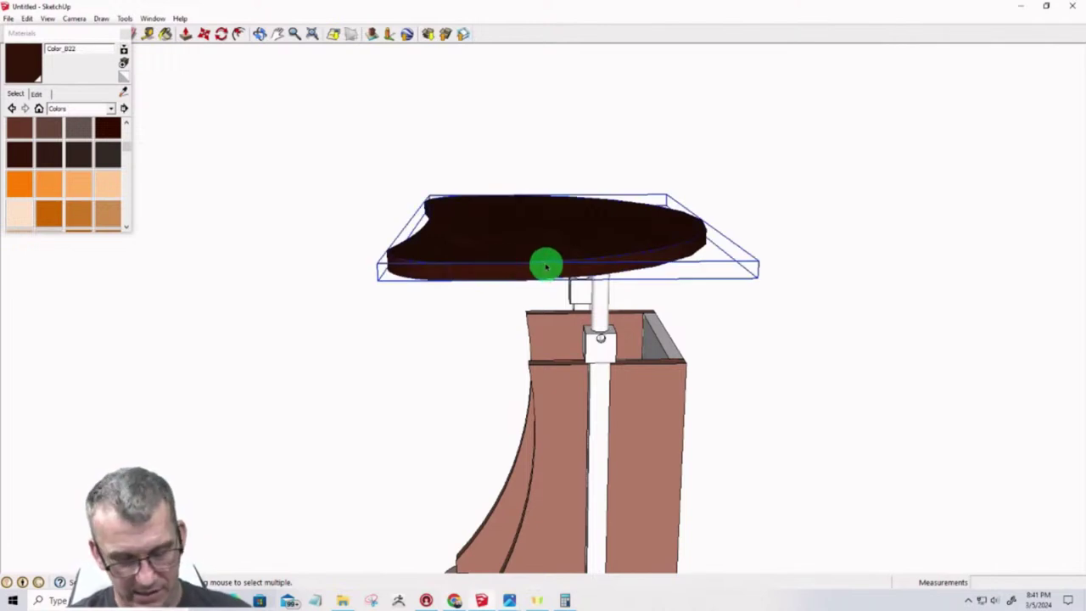
pyautogui.rightClick(546, 266)
pyautogui.click(560, 294)
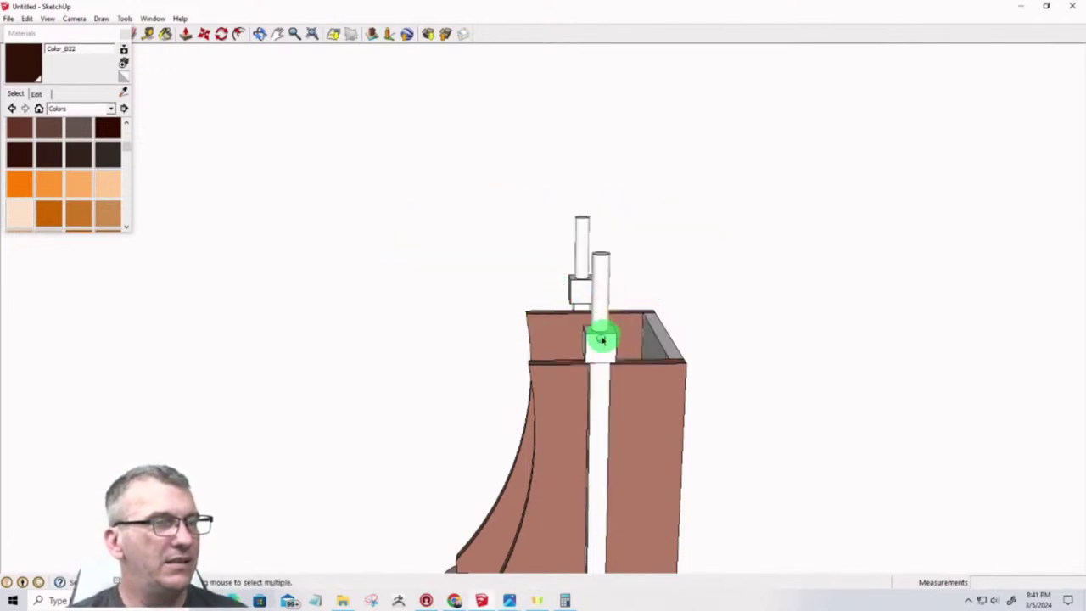
# Explode the stand's frame component into separate parts
pyautogui.moveTo(596, 408); pyautogui.dragTo(621, 405, button='middle')
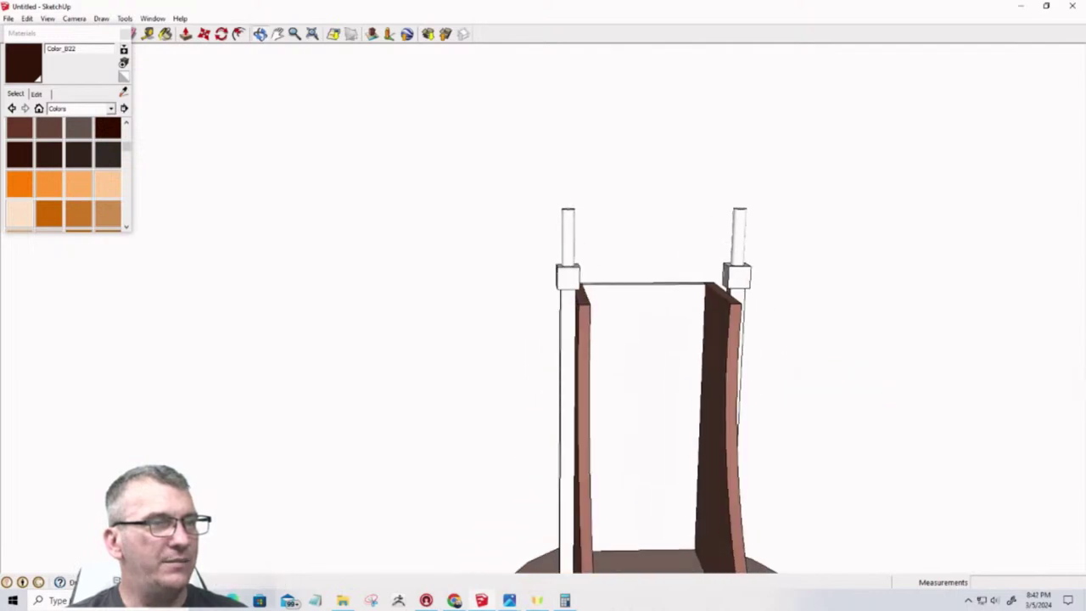
pyautogui.scroll(-5, 621, 404)
pyautogui.scroll(3, 648, 497)
pyautogui.scroll(3, 648, 497)
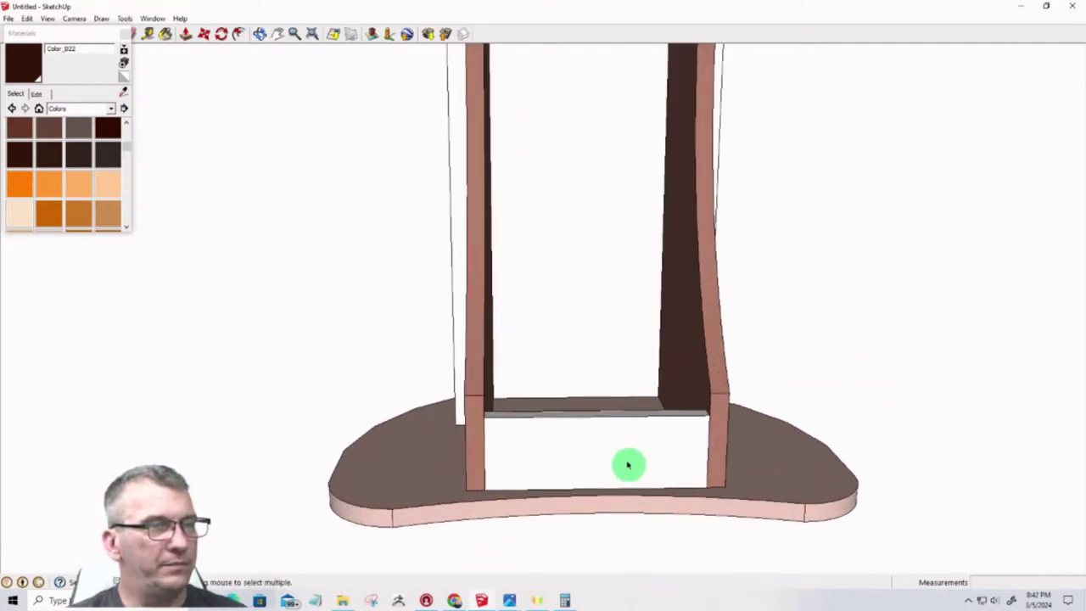
pyautogui.click(624, 451)
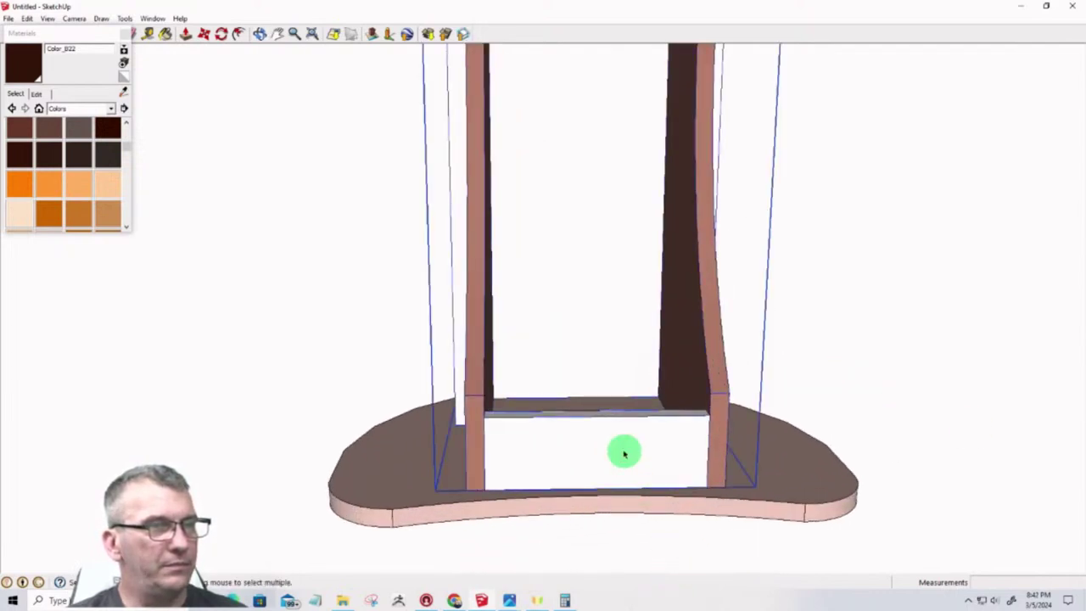
pyautogui.rightClick(624, 455)
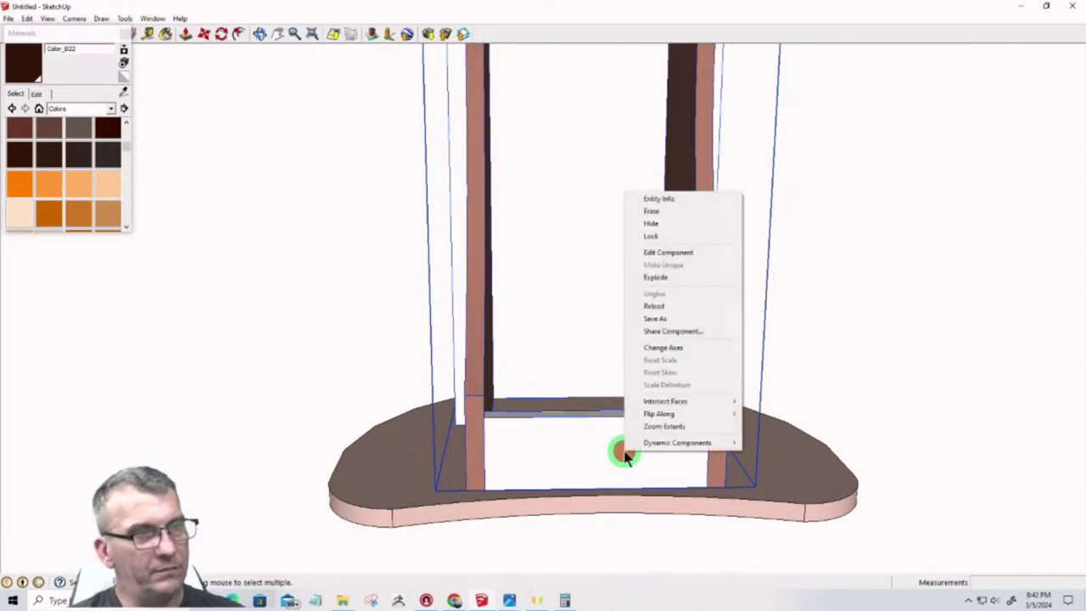
pyautogui.click(646, 278)
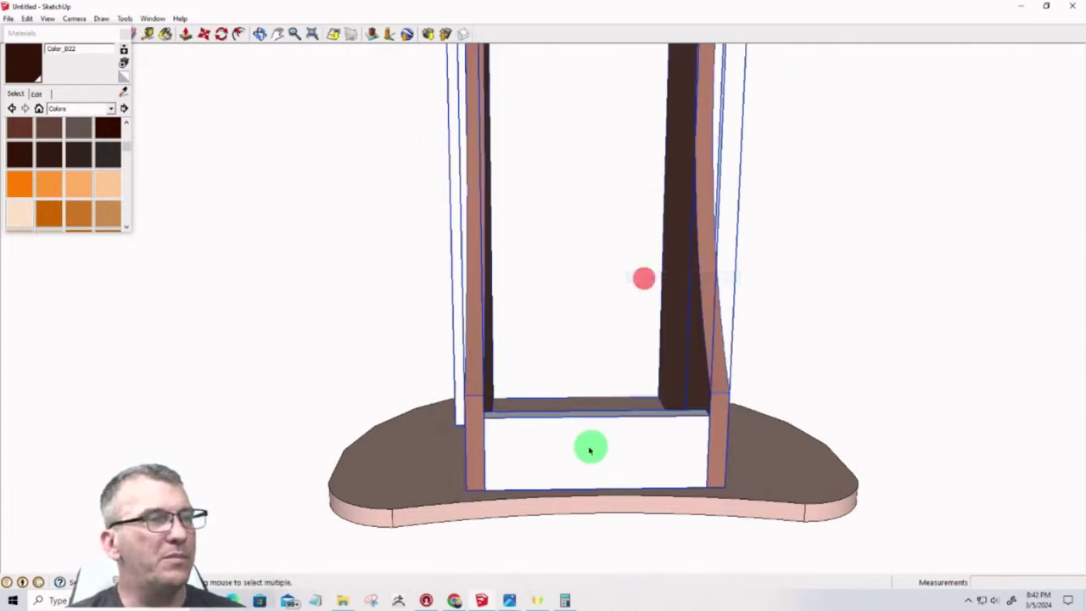
# Hide the board between the panel feet
pyautogui.click(577, 458)
pyautogui.rightClick(578, 454)
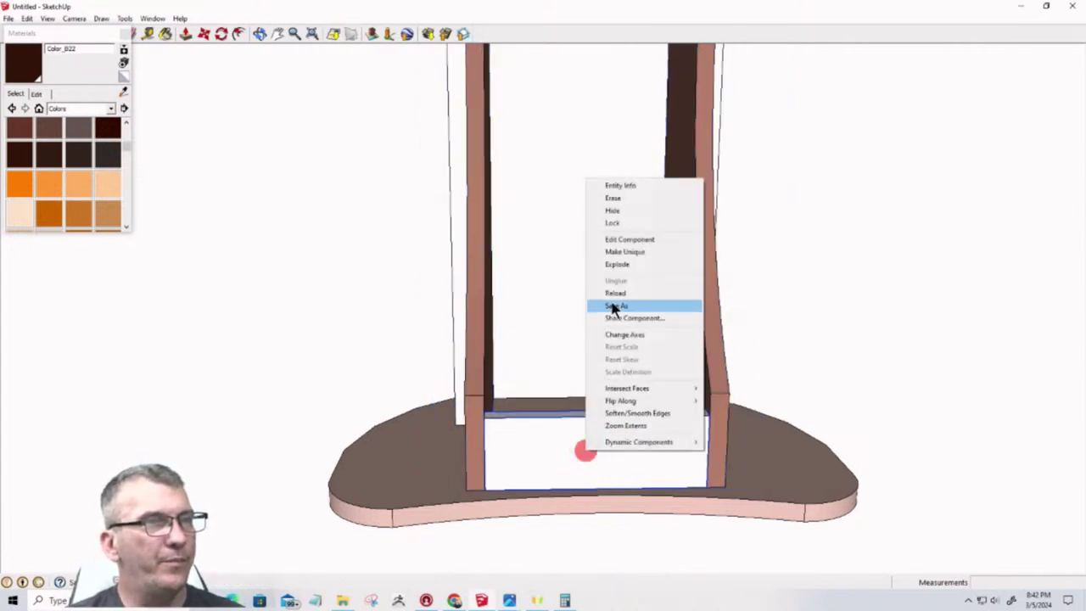
pyautogui.click(618, 213)
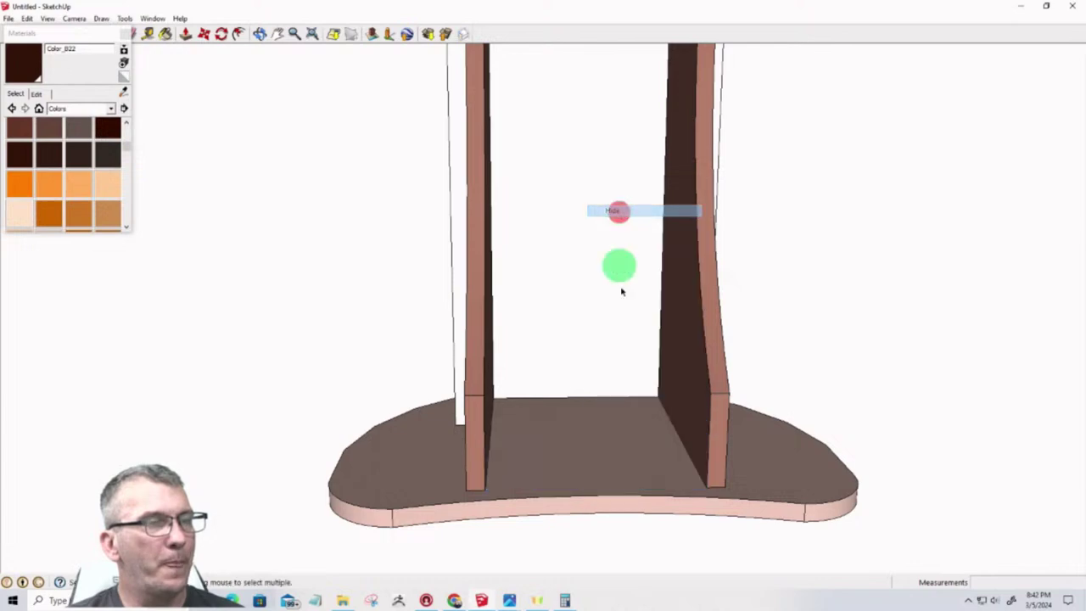
# Orbit and zoom to view both curved panels from the other side
pyautogui.moveTo(676, 469); pyautogui.dragTo(518, 483, button='middle')
pyautogui.scroll(-3, 518, 484)
pyautogui.scroll(3, 521, 430)
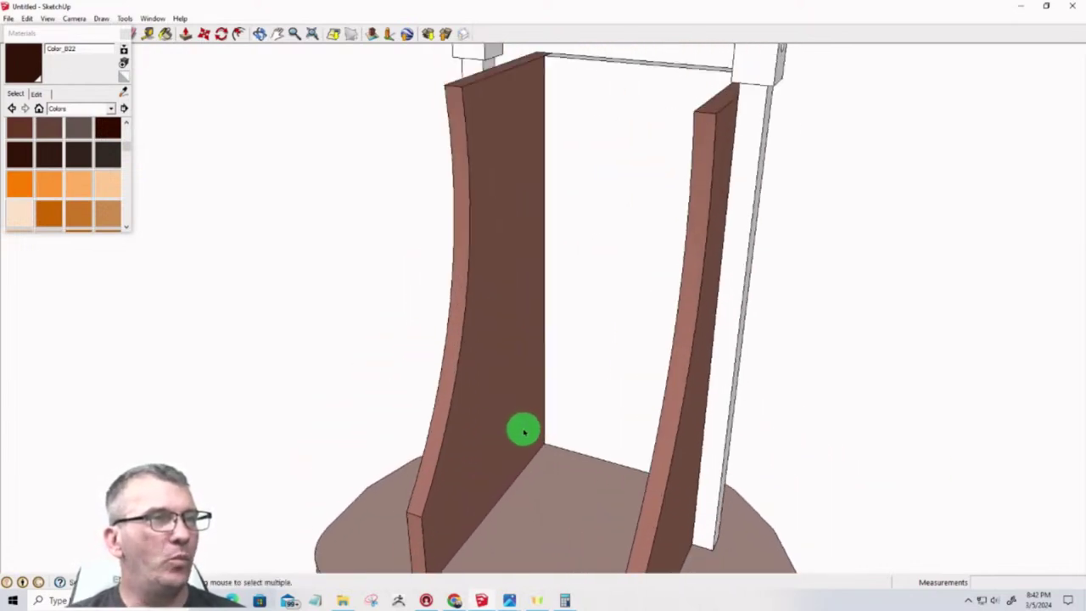
pyautogui.scroll(-3, 536, 391)
pyautogui.moveTo(536, 390); pyautogui.dragTo(800, 335, button='middle')
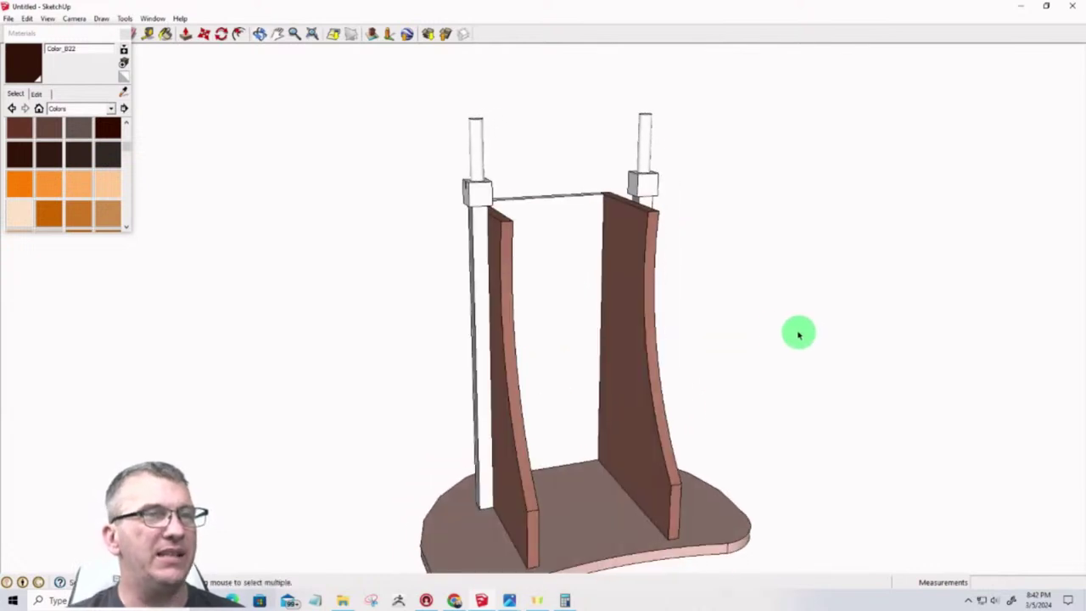
pyautogui.scroll(3, 799, 335)
pyautogui.moveTo(601, 322); pyautogui.dragTo(424, 348, button='middle')
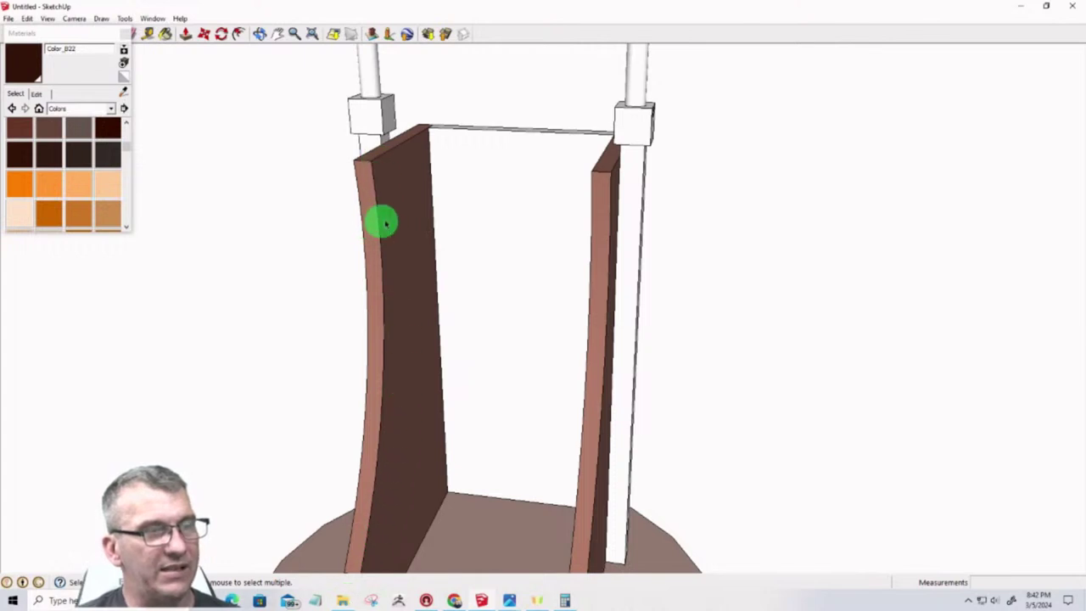
# Zoom and orbit the stand to an angled side view
pyautogui.scroll(-3, 476, 229)
pyautogui.scroll(3, 374, 484)
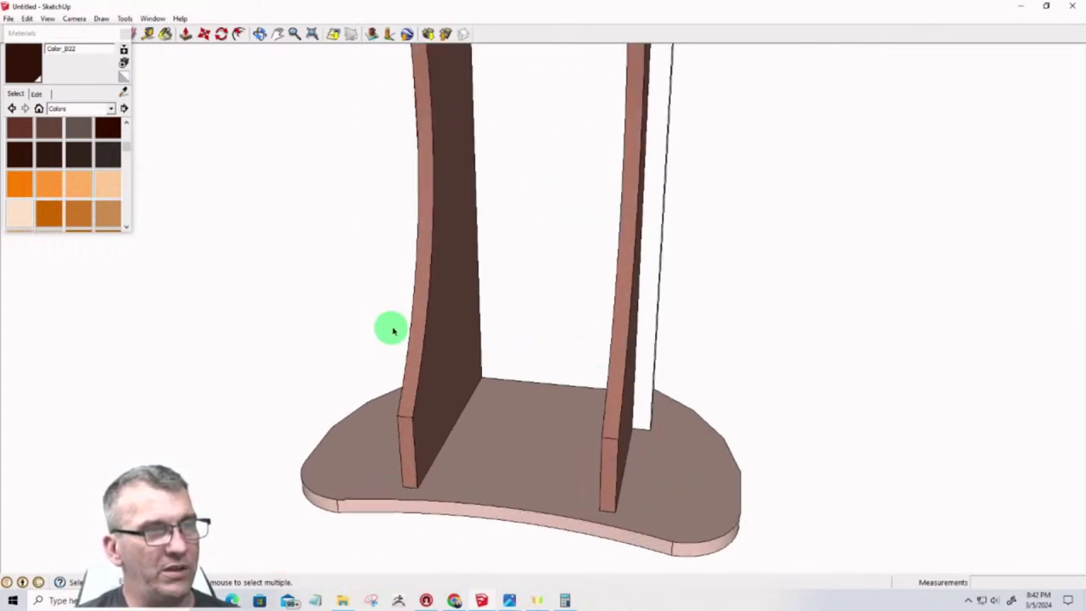
pyautogui.scroll(-3, 551, 356)
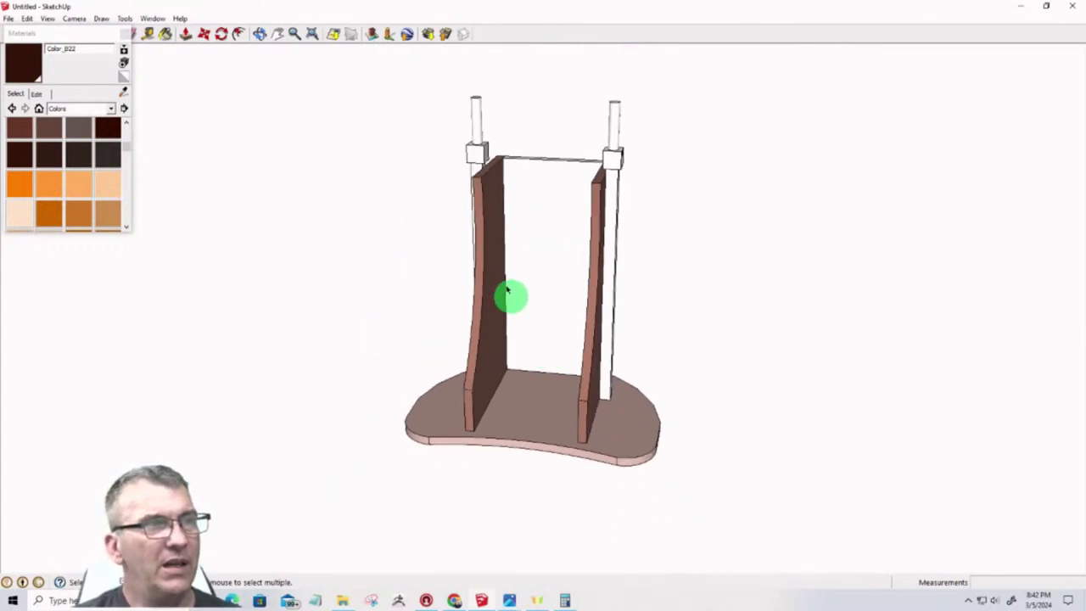
pyautogui.scroll(3, 484, 326)
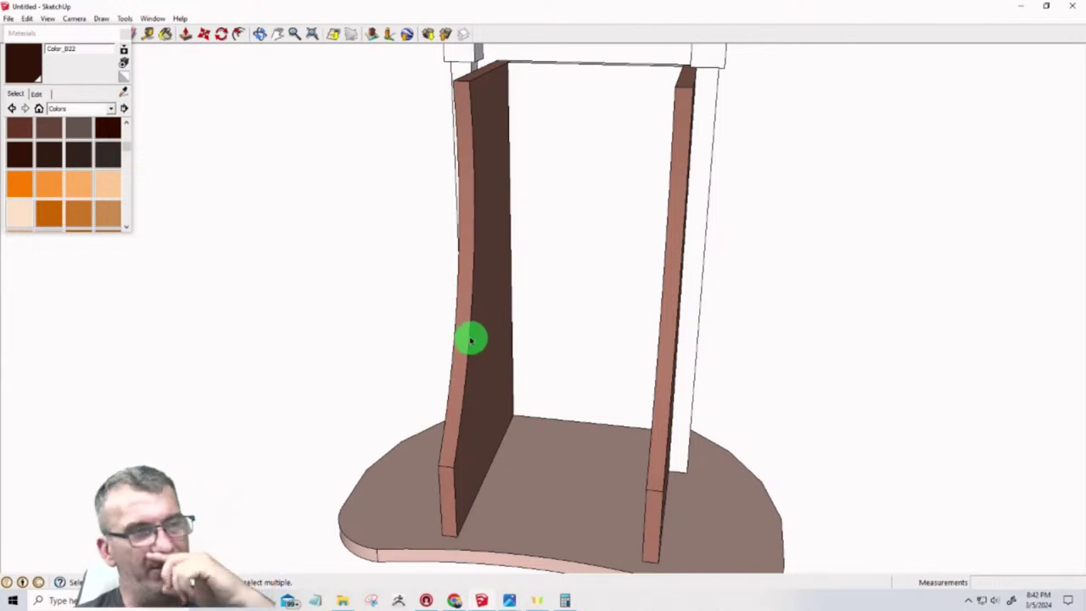
pyautogui.moveTo(497, 325); pyautogui.dragTo(289, 353, button='middle')
pyautogui.scroll(-3, 529, 393)
pyautogui.scroll(3, 581, 319)
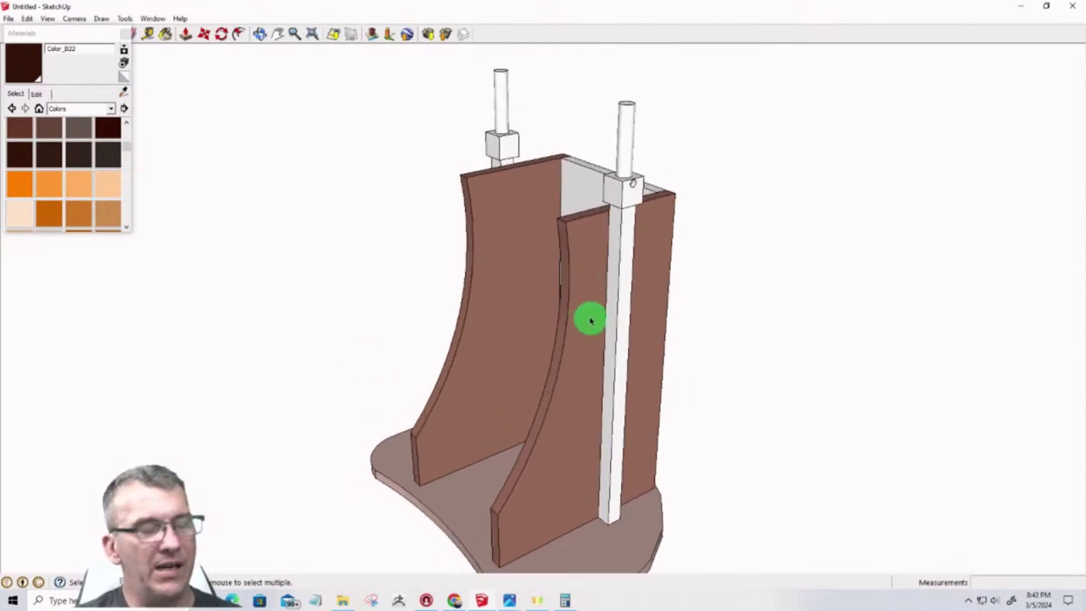
# Select the white rod, boards and base with crossing selections, leaving out the left curved board
pyautogui.click(619, 271)
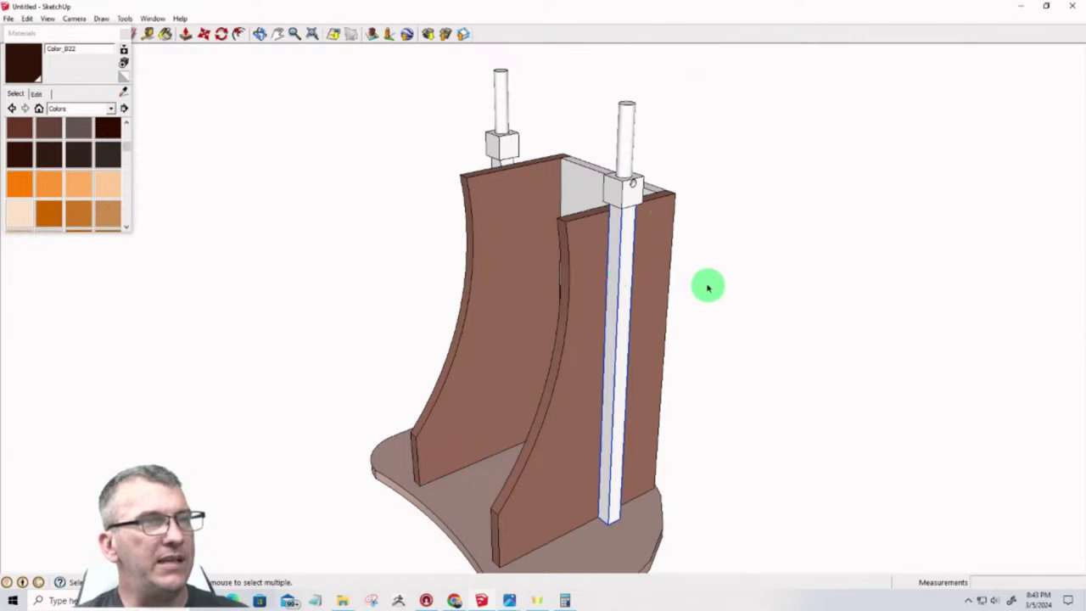
pyautogui.moveTo(688, 305)
pyautogui.mouseDown()
pyautogui.moveTo(602, 166)
pyautogui.moveTo(587, 92)
pyautogui.mouseUp()
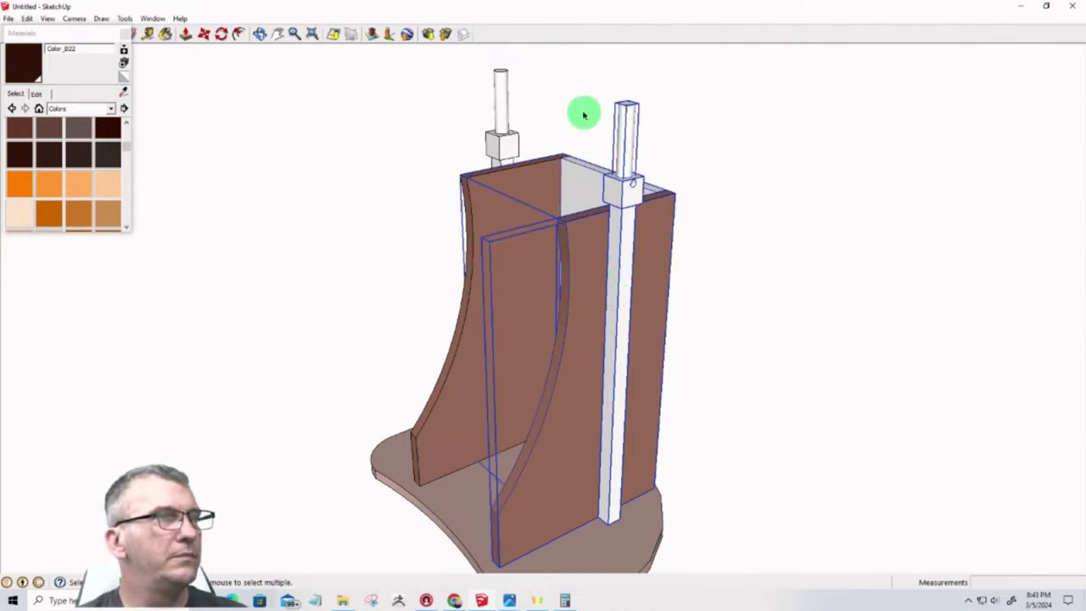
pyautogui.click(480, 224)
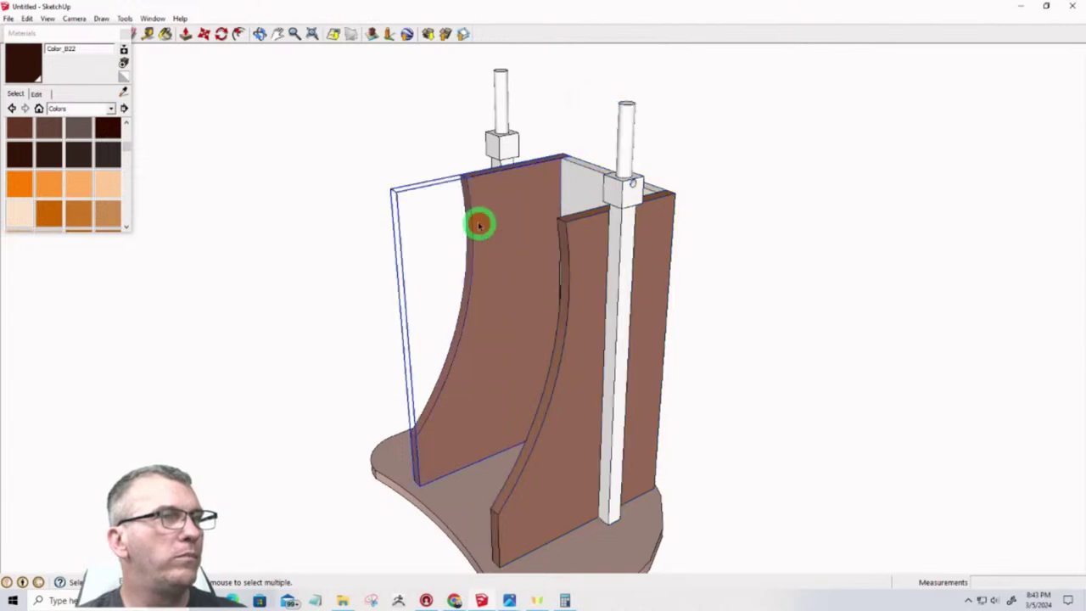
pyautogui.moveTo(752, 434); pyautogui.dragTo(574, 83)
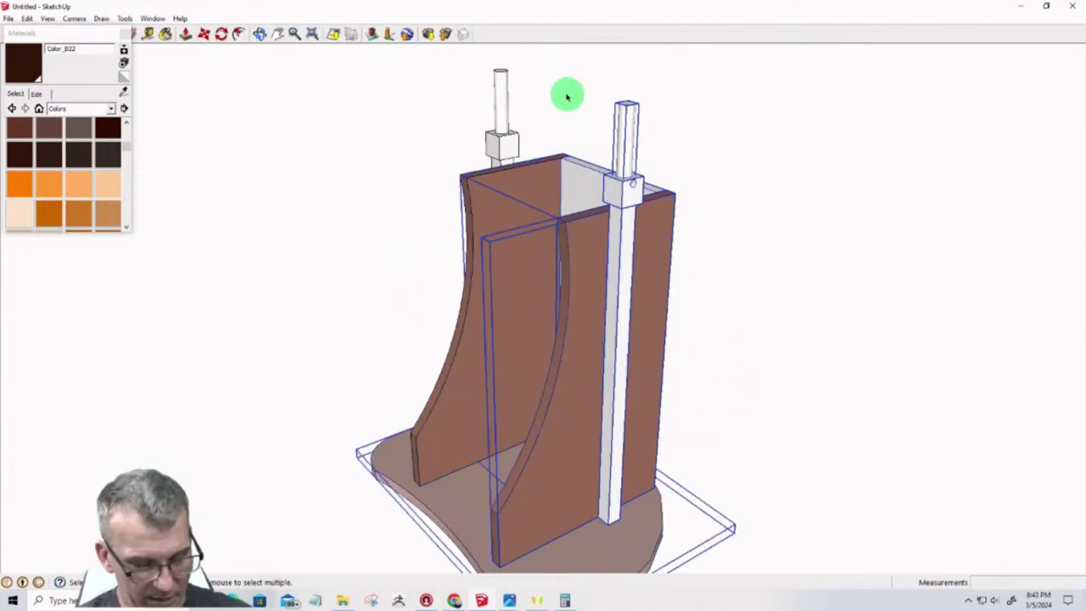
pyautogui.keyDown('shift'); pyautogui.click(524, 183); pyautogui.keyUp('shift')
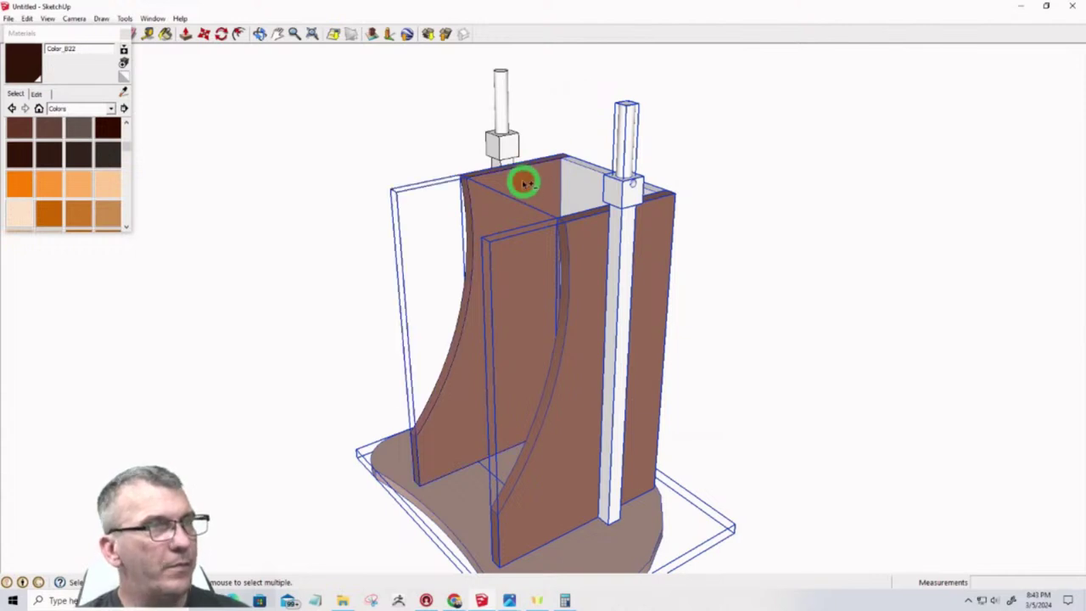
pyautogui.keyDown('shift'); pyautogui.click(524, 183); pyautogui.keyUp('shift')
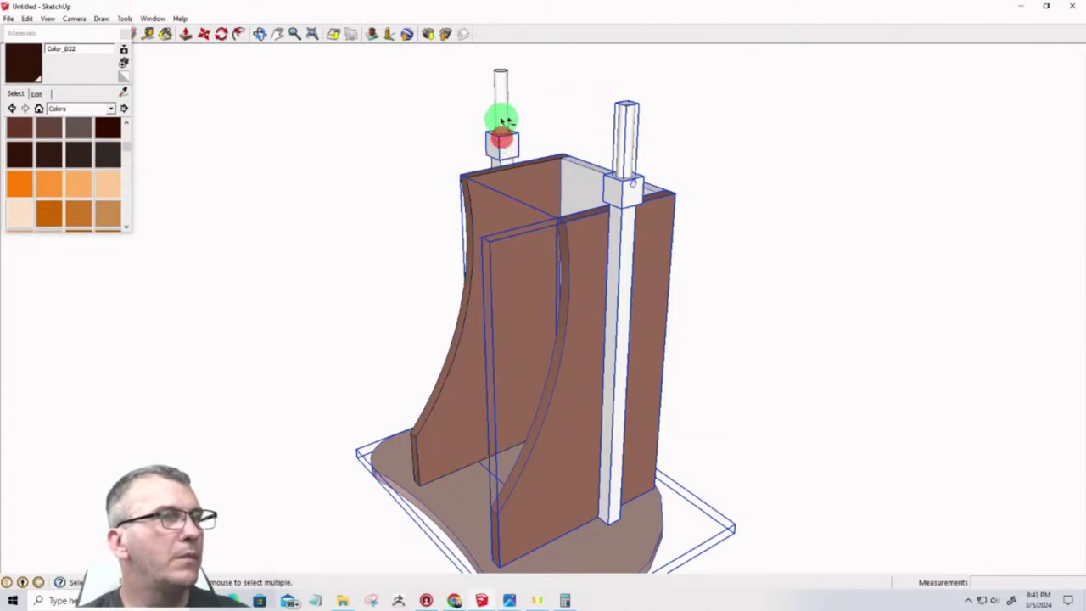
pyautogui.keyDown('shift'); pyautogui.moveTo(473, 158); pyautogui.dragTo(752, 204, button='middle'); pyautogui.keyUp('shift')
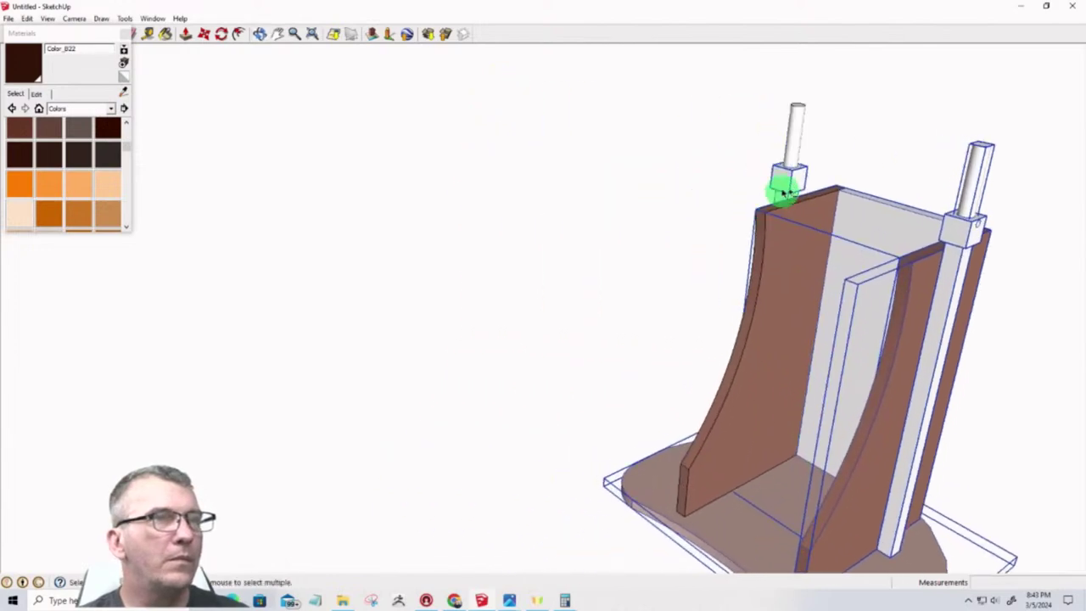
# Add the left rod, its block and the thin post, then hide the whole selection
pyautogui.click(789, 142)
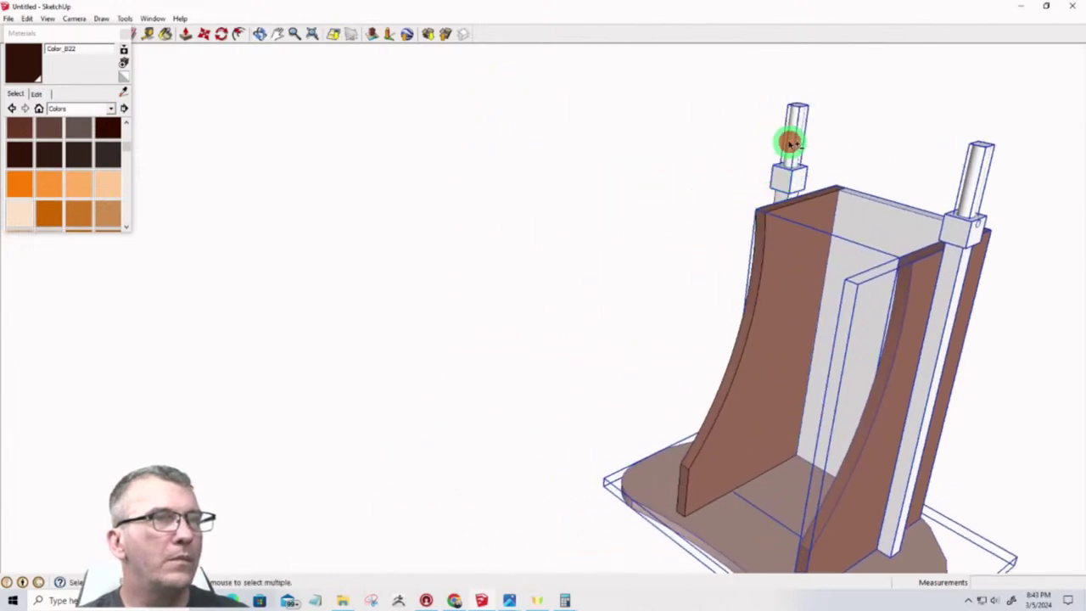
pyautogui.click(783, 196)
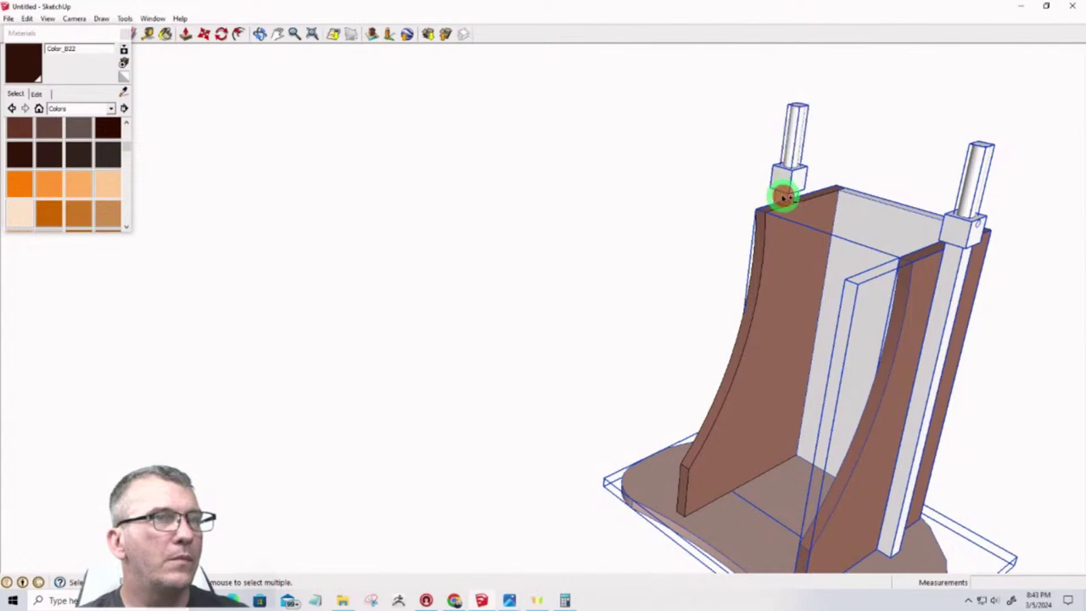
pyautogui.scroll(1, 632, 407)
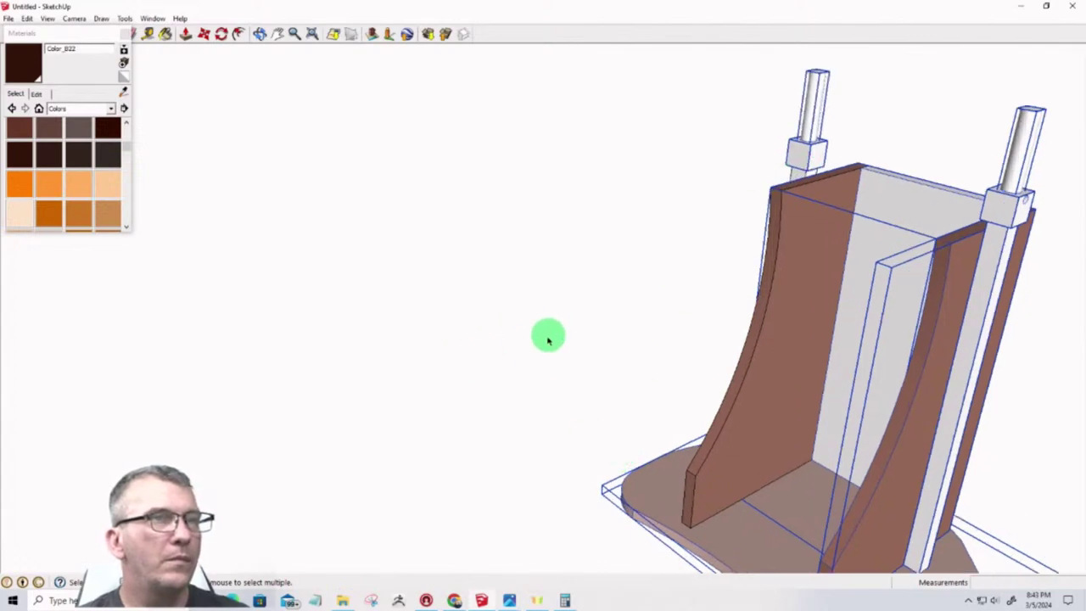
pyautogui.moveTo(548, 339); pyautogui.dragTo(1042, 374, button='middle')
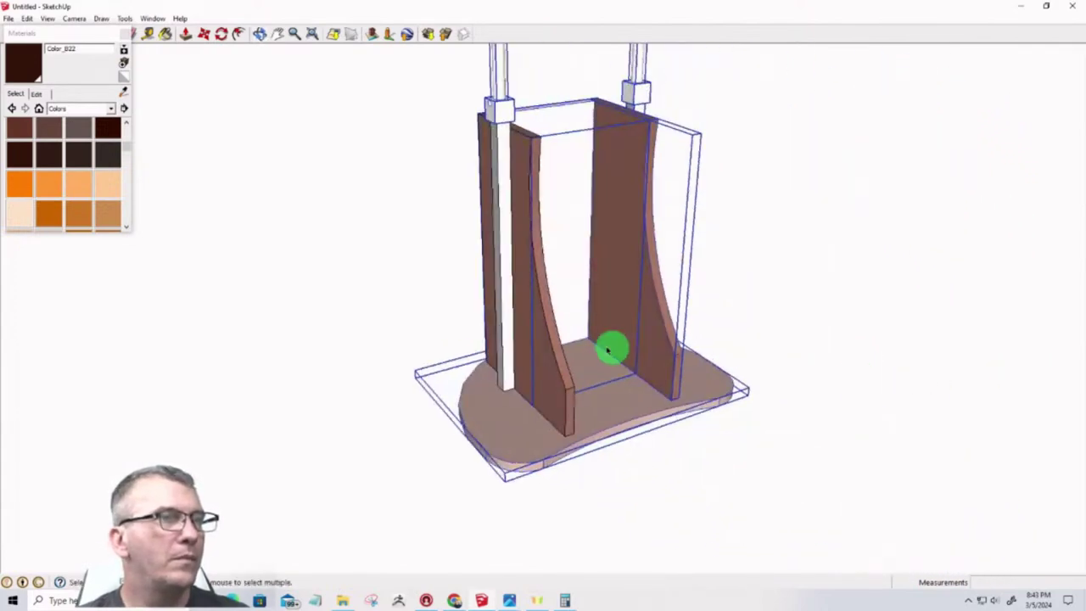
pyautogui.click(505, 331)
pyautogui.rightClick(505, 330)
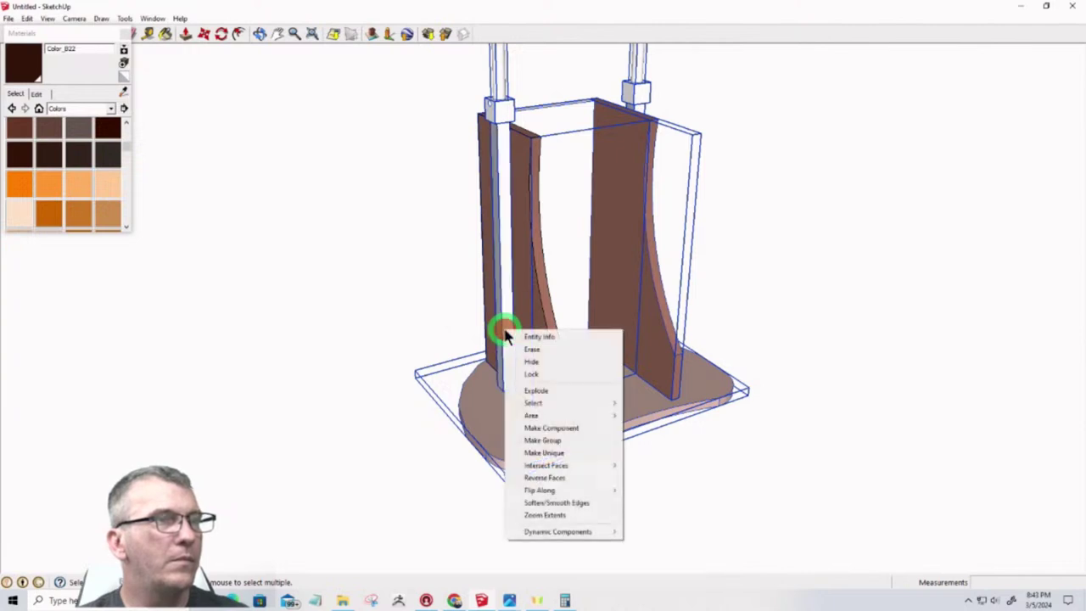
pyautogui.click(530, 362)
# Face the lone board, measure its height with the Tape Measure, and close the Materials panel
pyautogui.moveTo(531, 362)
pyautogui.mouseDown(button='middle')
pyautogui.moveTo(558, 382)
pyautogui.moveTo(109, 356)
pyautogui.moveTo(113, 332)
pyautogui.moveTo(742, 431)
pyautogui.moveTo(192, 337)
pyautogui.moveTo(582, 250)
pyautogui.moveTo(548, 292)
pyautogui.moveTo(371, 340)
pyautogui.mouseUp(button='middle')
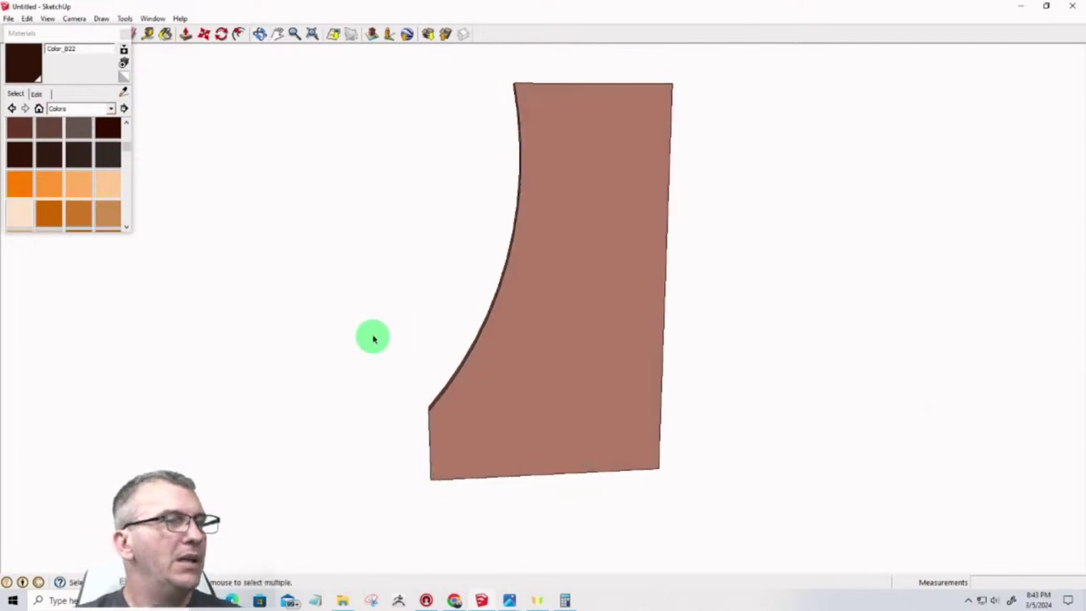
pyautogui.scroll(-1, 463, 399)
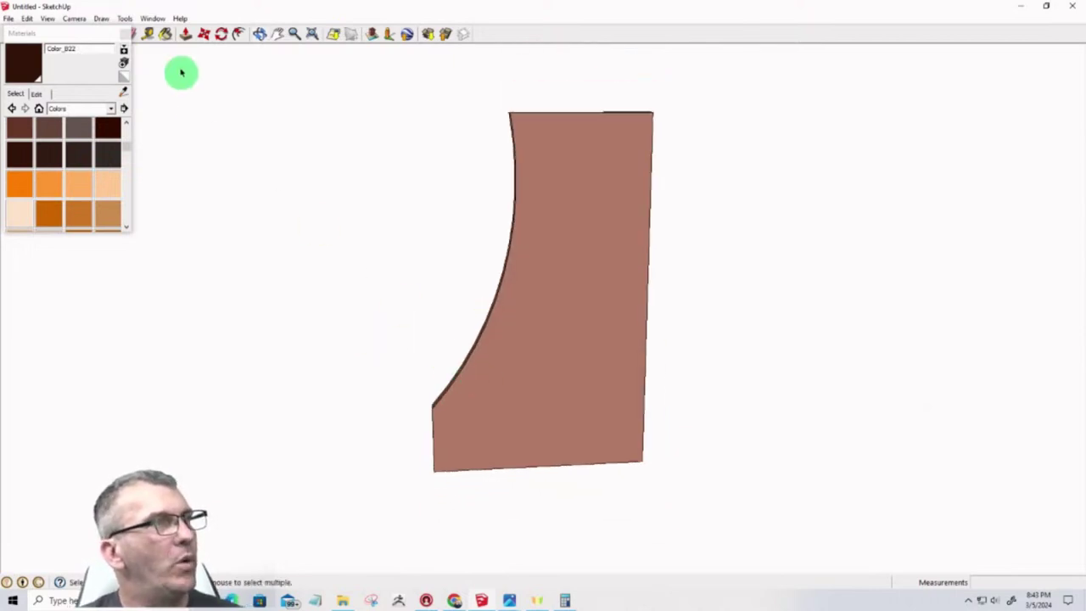
pyautogui.click(149, 33)
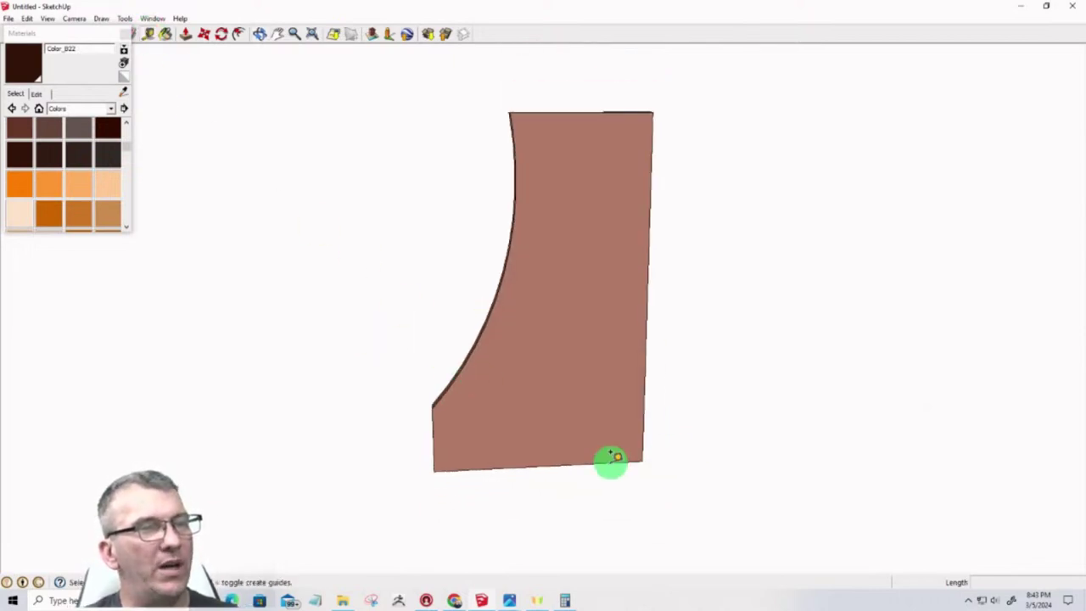
pyautogui.click(610, 462)
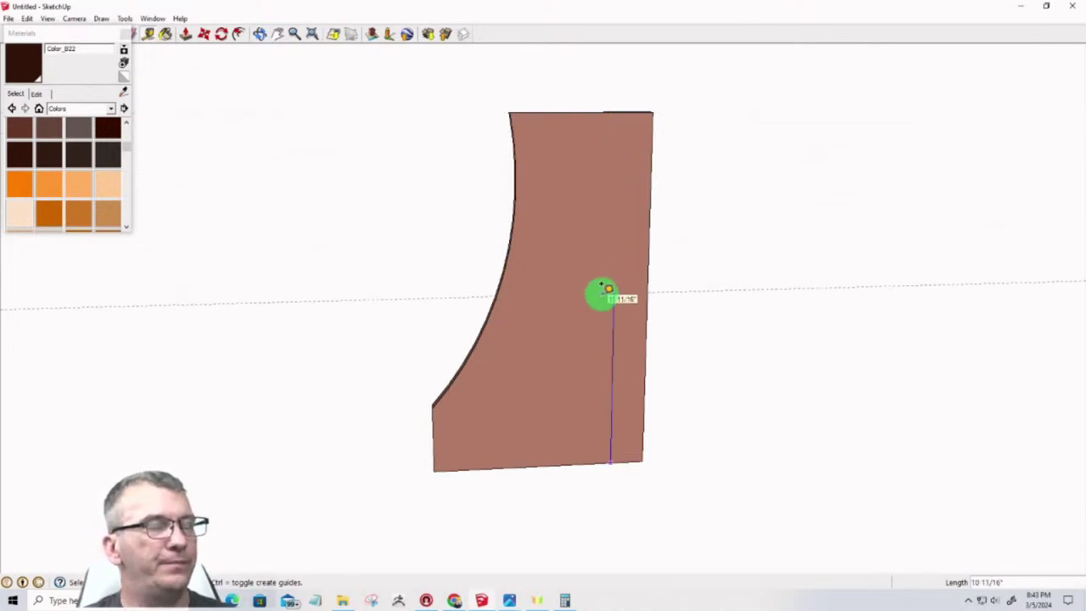
pyautogui.press('space')
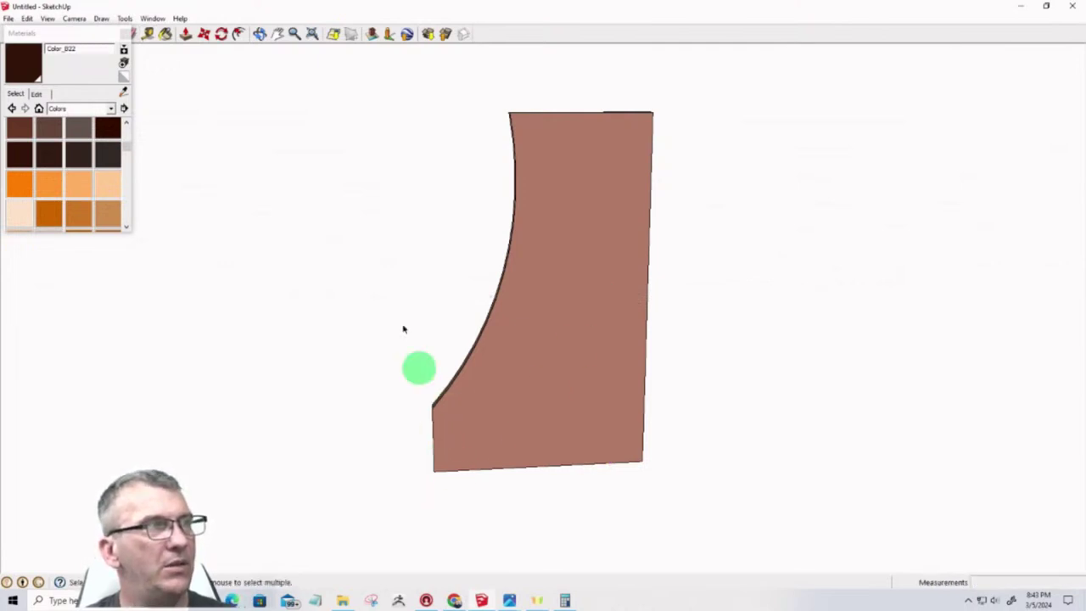
pyautogui.click(124, 34)
pyautogui.click(55, 34)
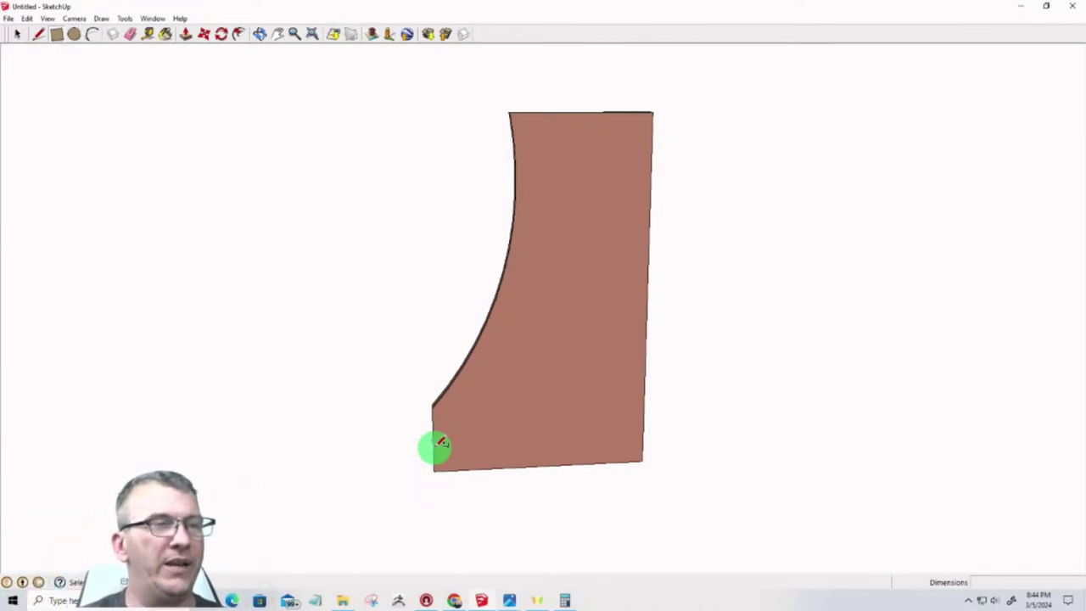
# Draw a rectangle from where the curve meets the left edge to the board's lower-right corner
pyautogui.moveTo(434, 446); pyautogui.dragTo(856, 383, button='middle')
pyautogui.press('r')
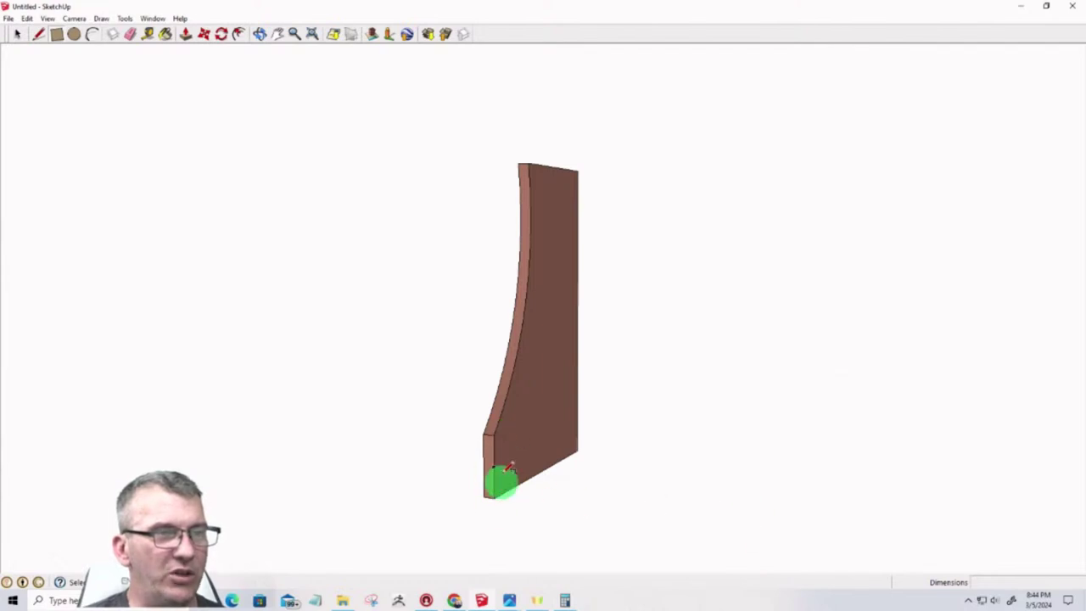
pyautogui.moveTo(524, 458); pyautogui.dragTo(119, 461, button='middle')
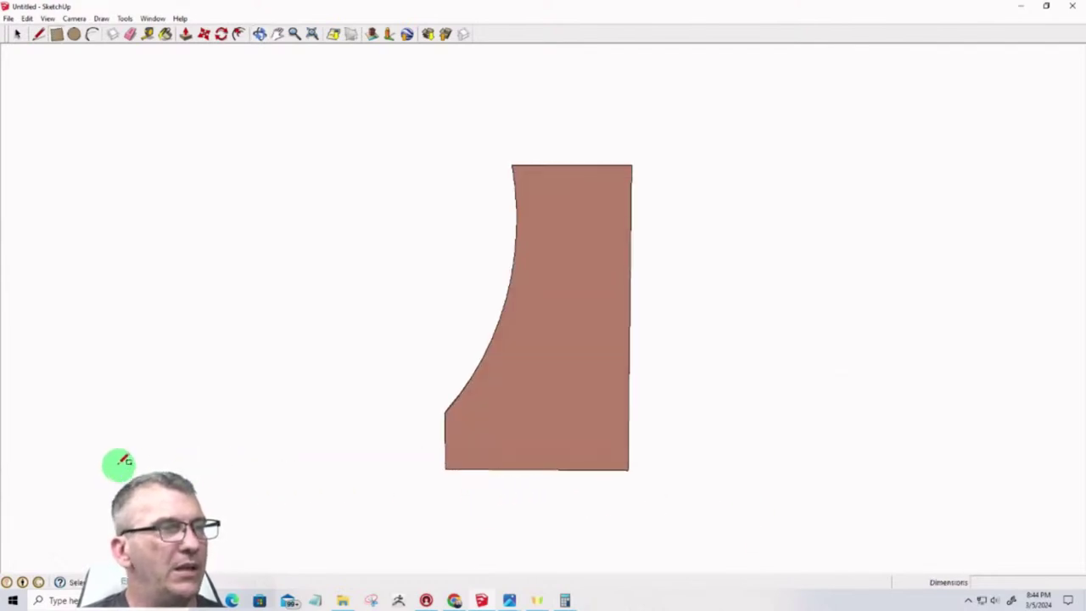
pyautogui.click(51, 36)
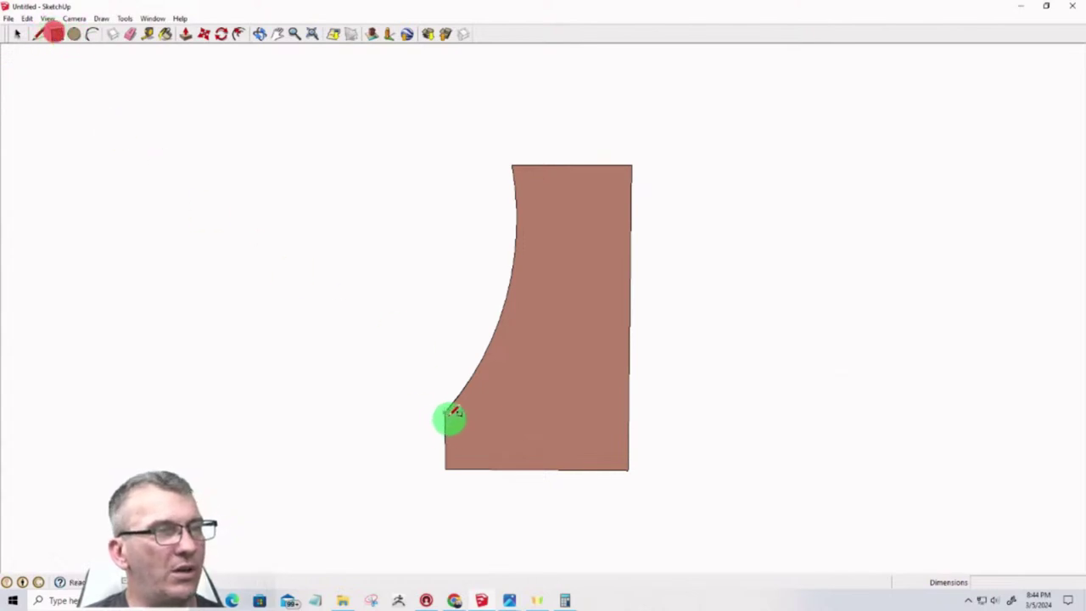
pyautogui.click(447, 416)
pyautogui.click(629, 466)
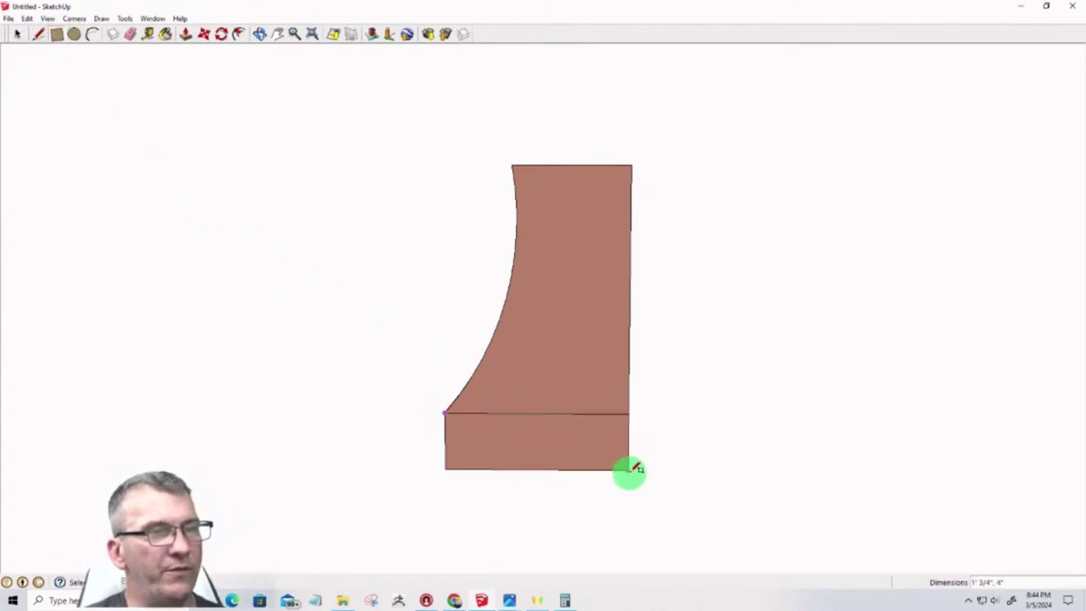
# Push/Pull the bottom strip into a solid base block and orbit to a front view
pyautogui.moveTo(430, 509)
pyautogui.mouseDown(button='middle')
pyautogui.moveTo(625, 461)
pyautogui.moveTo(847, 475)
pyautogui.mouseUp(button='middle')
pyautogui.press('r')
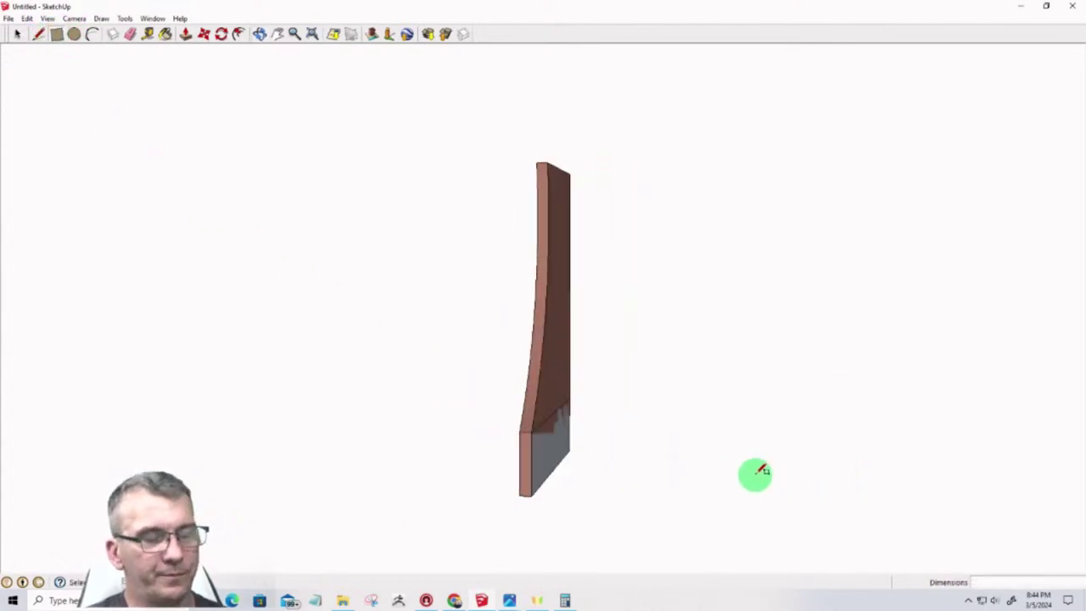
pyautogui.press('p')
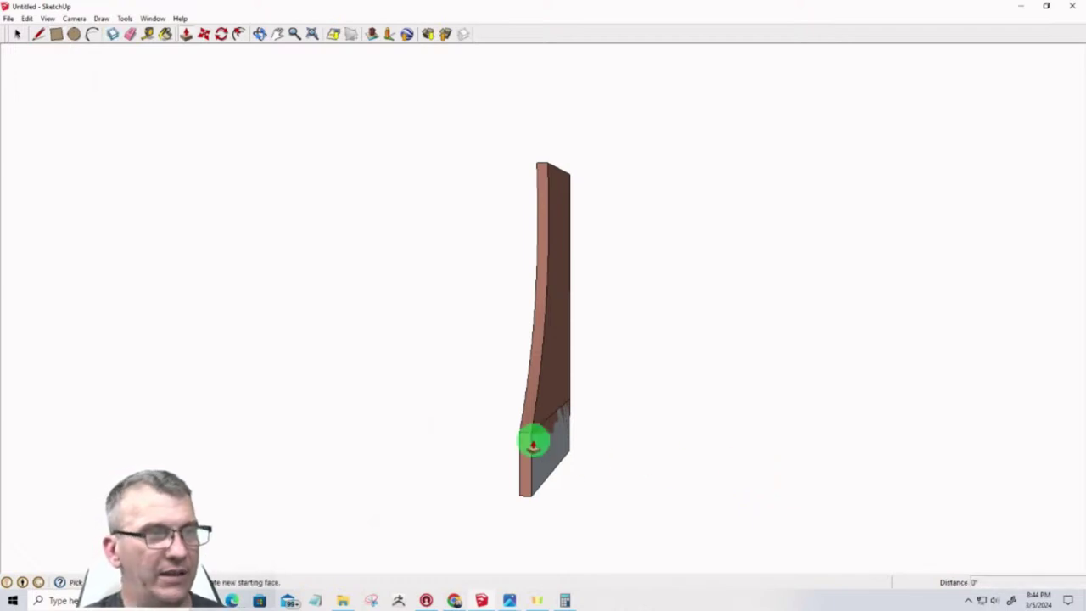
pyautogui.click(548, 447)
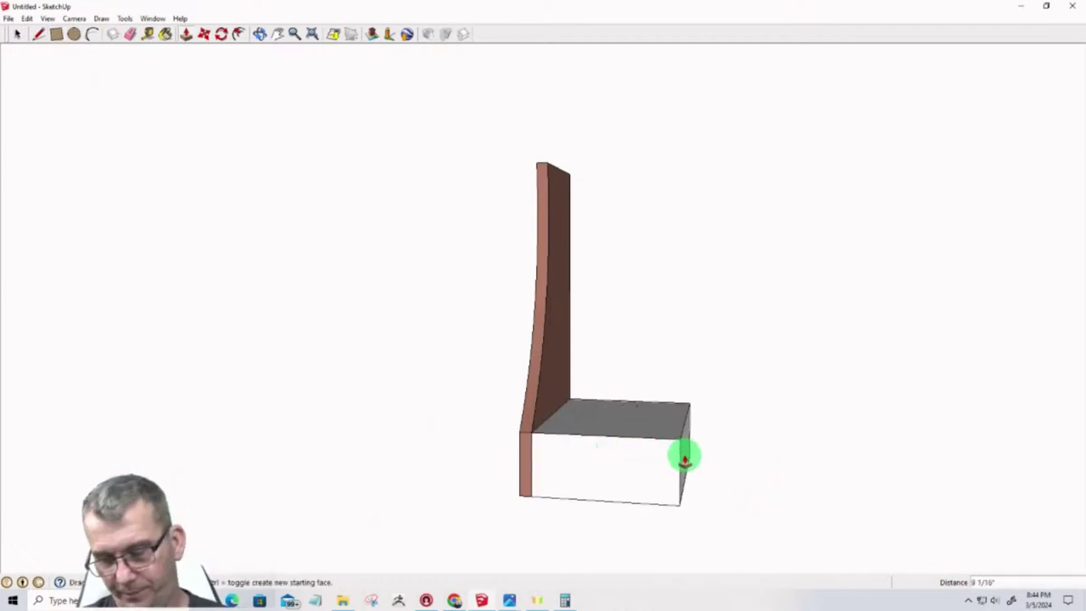
pyautogui.click(685, 458)
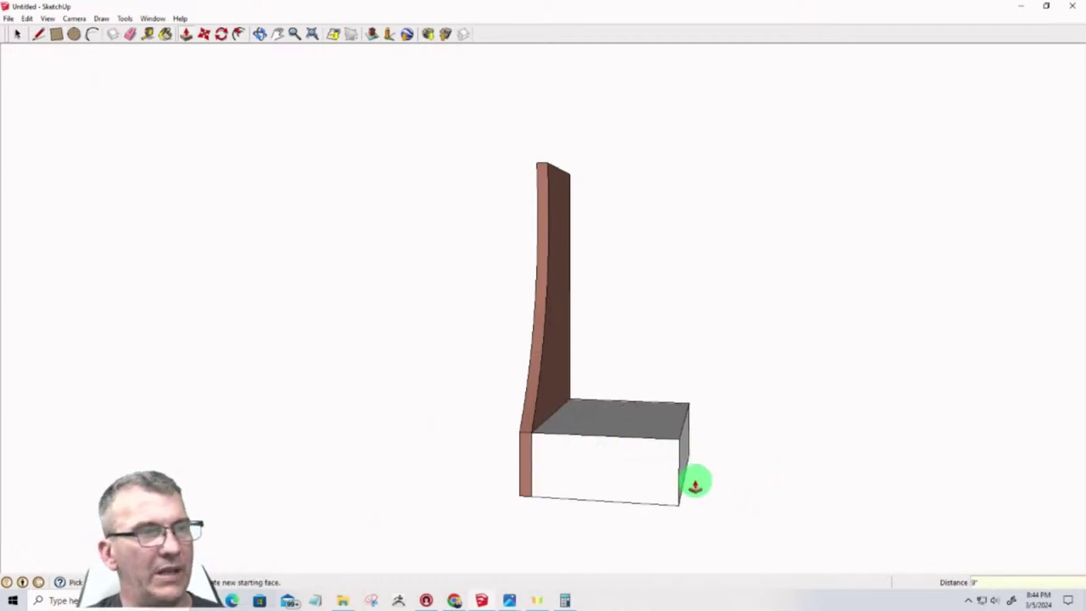
pyautogui.moveTo(696, 483); pyautogui.dragTo(272, 546, button='middle')
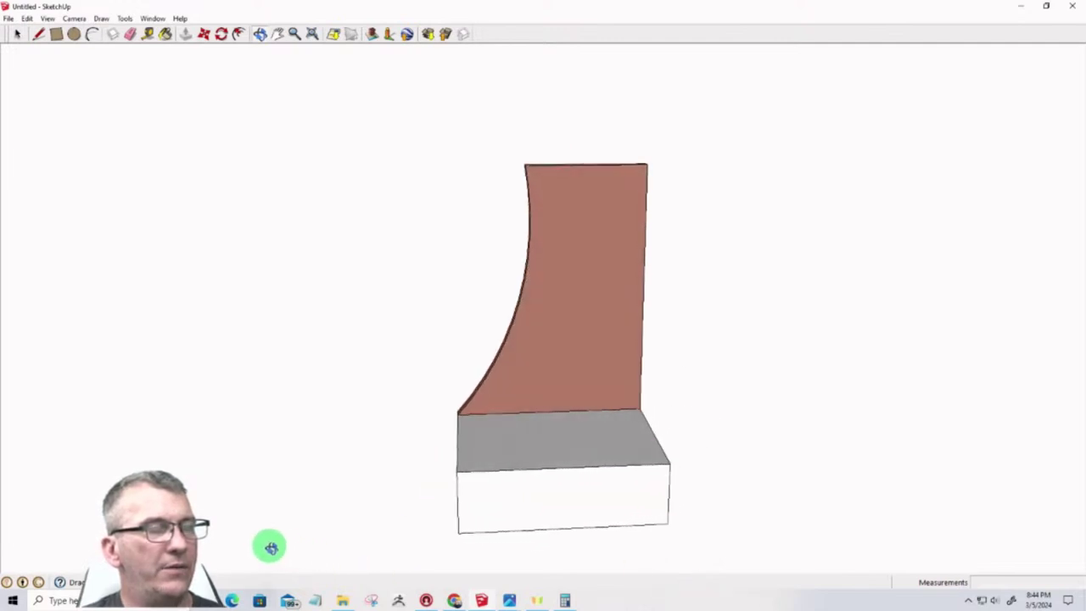
pyautogui.press('p')
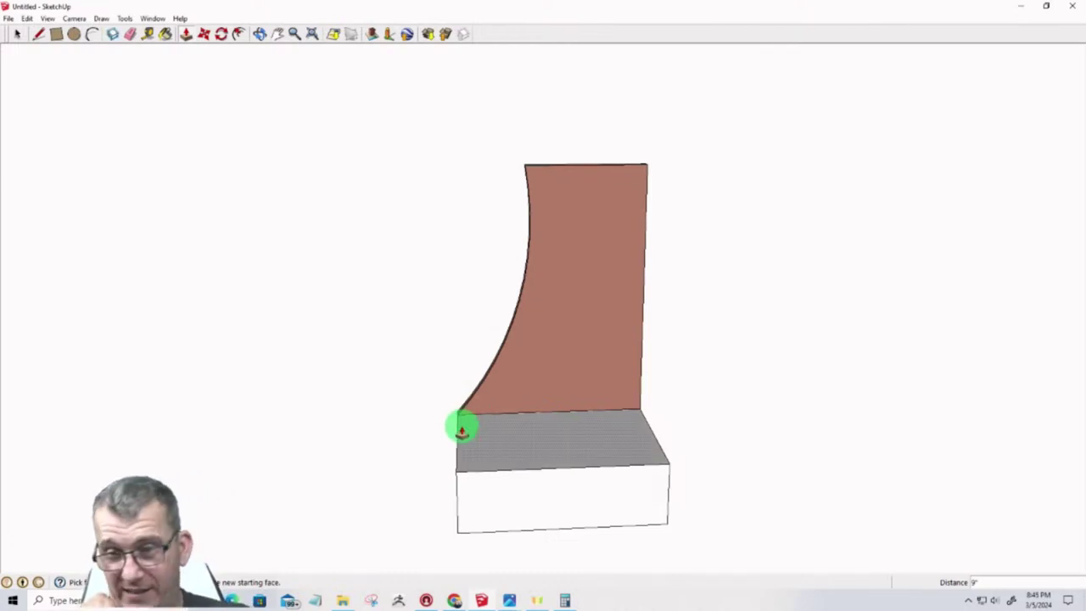
pyautogui.moveTo(461, 429); pyautogui.dragTo(413, 516, button='middle')
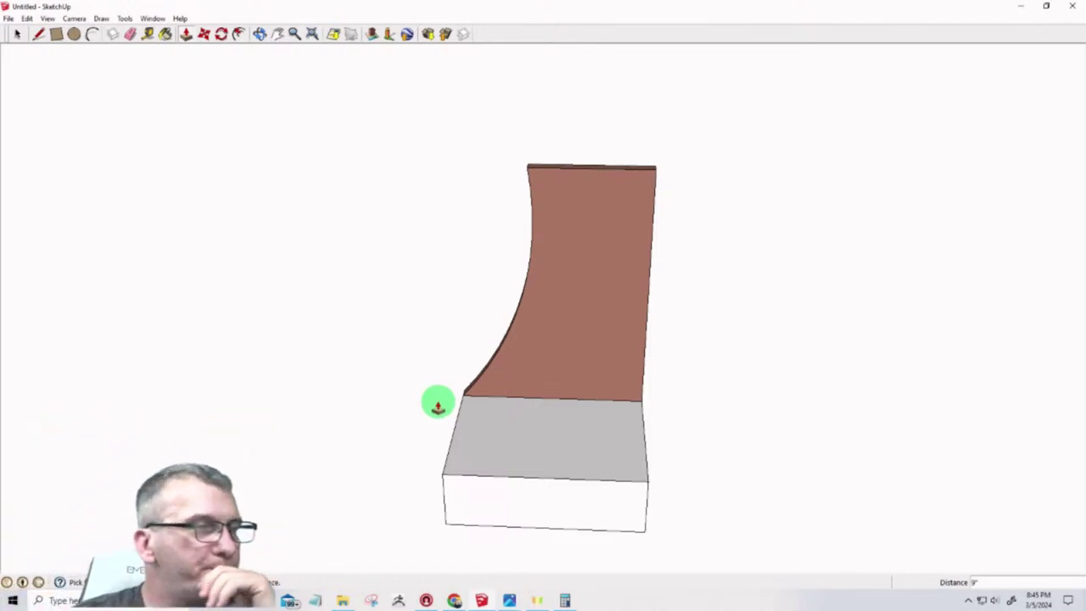
# Draw a rectangle across the panel's lower face from its bottom corner
pyautogui.click(56, 33)
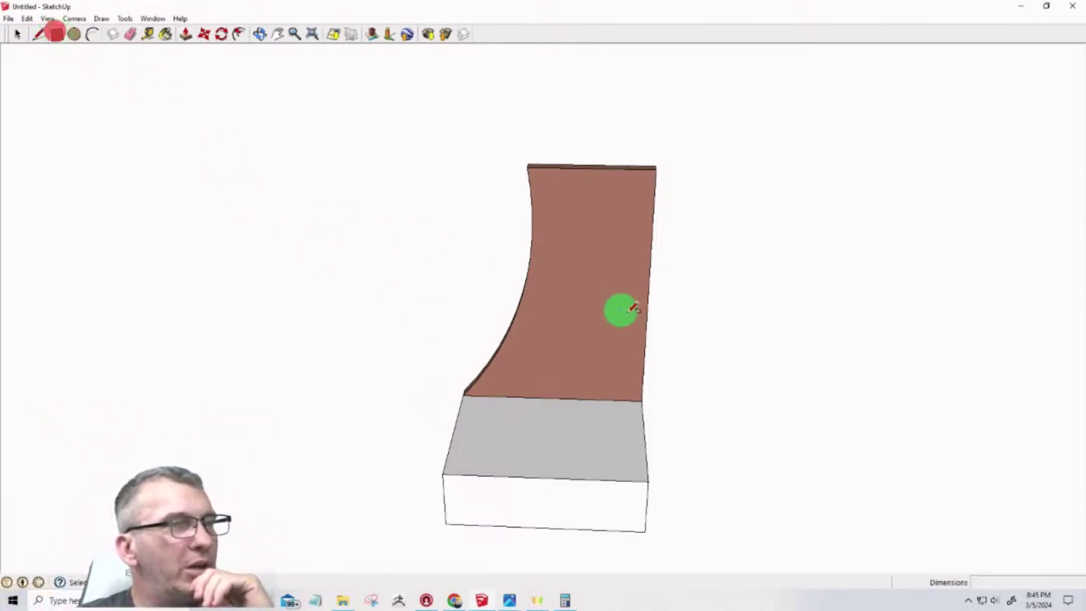
pyautogui.click(641, 398)
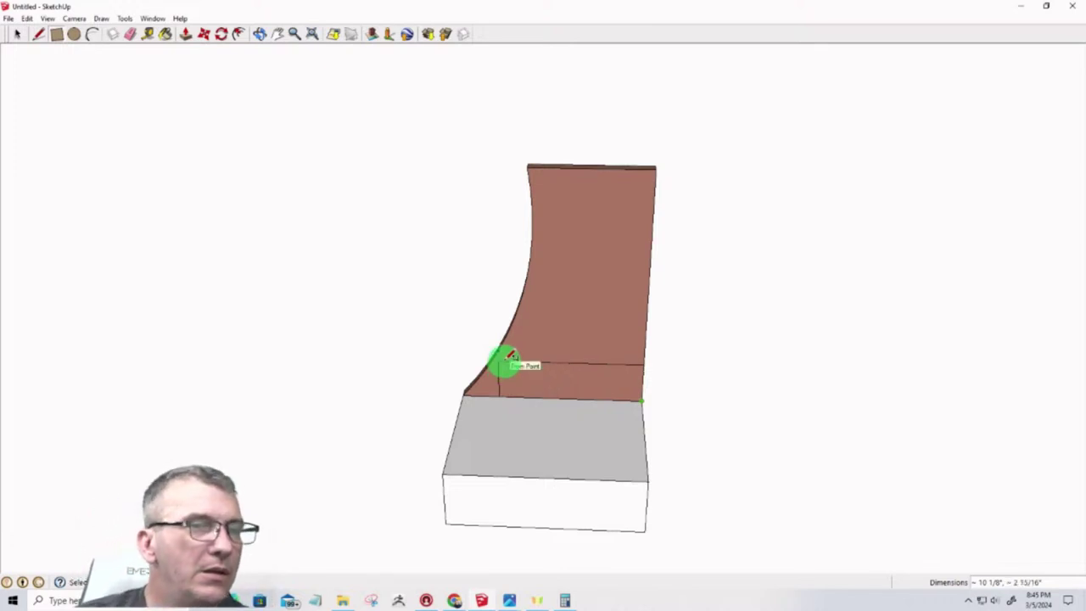
pyautogui.click(507, 359)
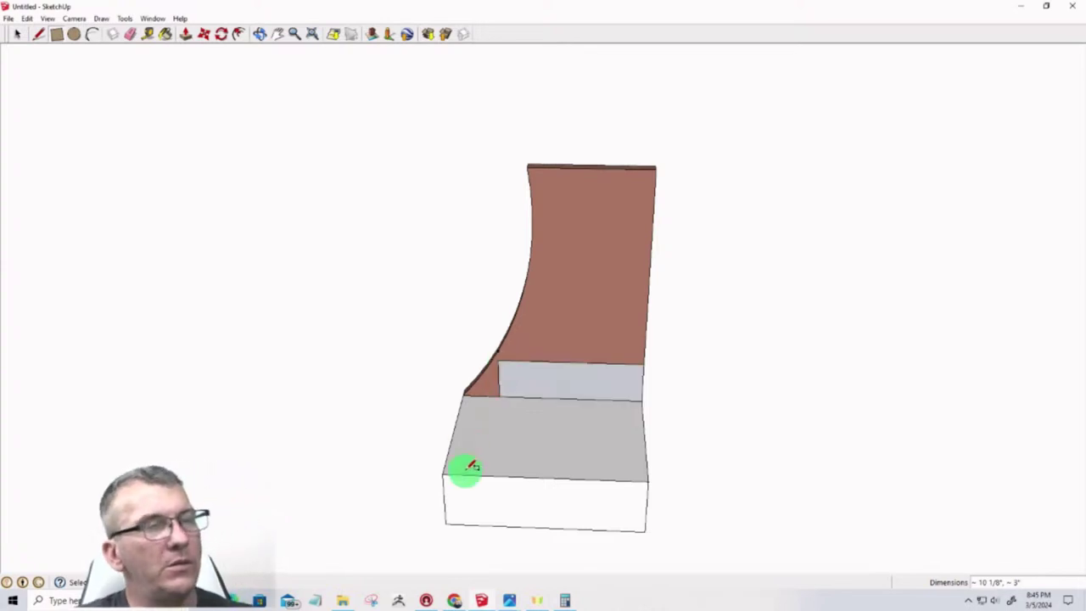
pyautogui.scroll(5, 468, 371)
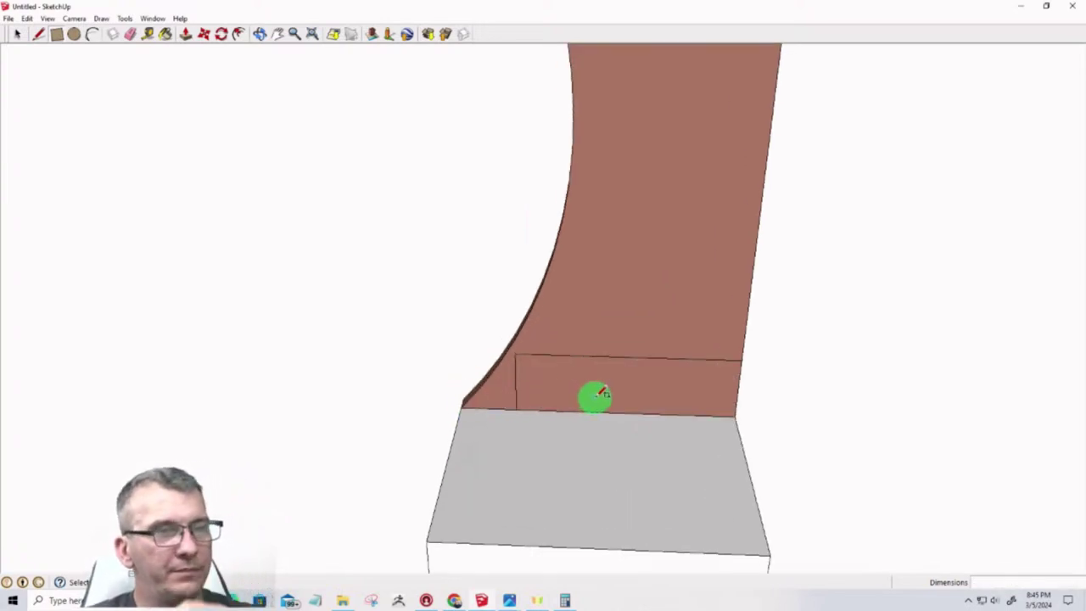
pyautogui.moveTo(594, 395); pyautogui.dragTo(648, 400, button='middle')
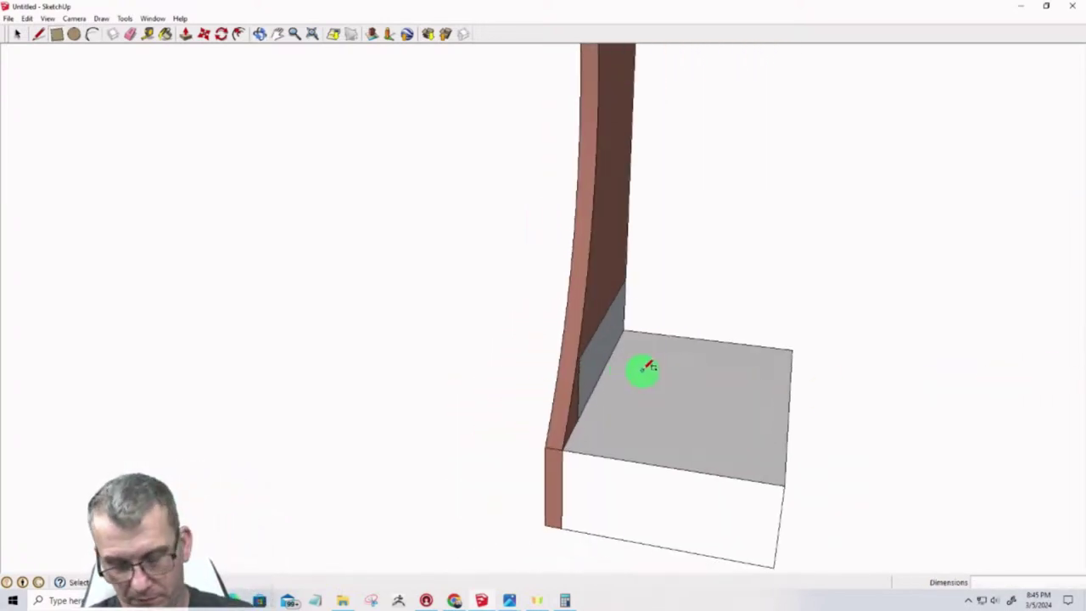
# Push/Pull the rectangle out into a step block and orbit around to check its corner
pyautogui.press('p')
pyautogui.click(604, 352)
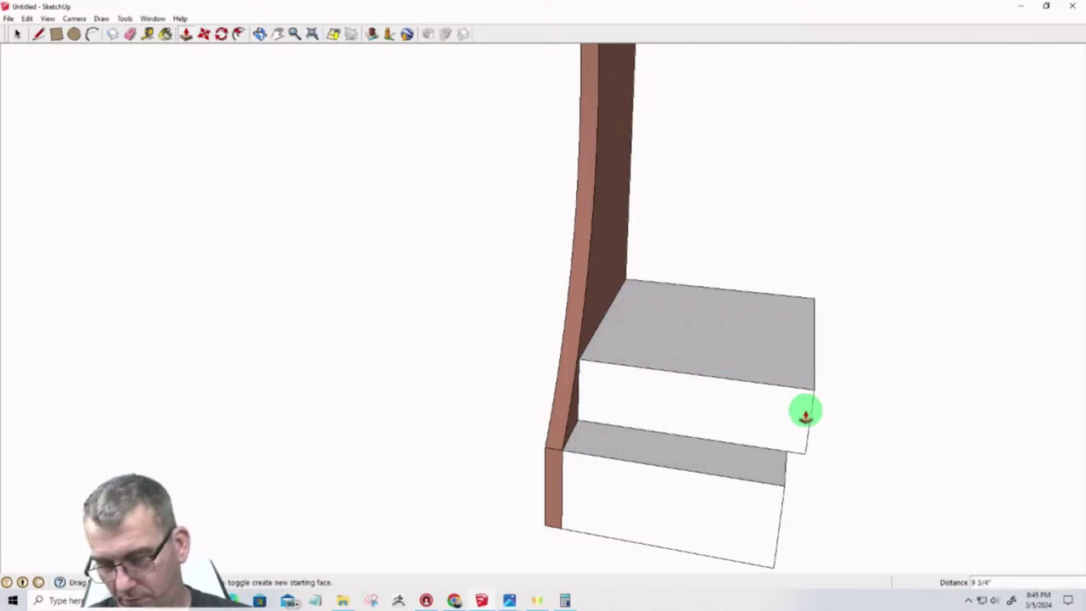
pyautogui.click(807, 416)
pyautogui.moveTo(808, 430); pyautogui.dragTo(536, 439, button='middle')
pyautogui.scroll(1, 492, 424)
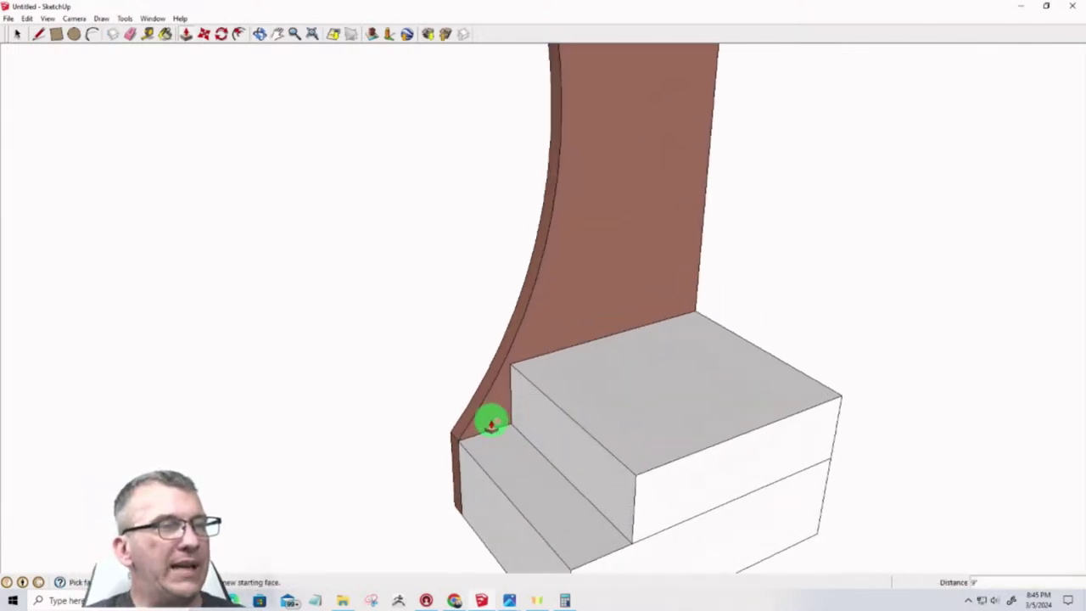
pyautogui.scroll(2, 491, 423)
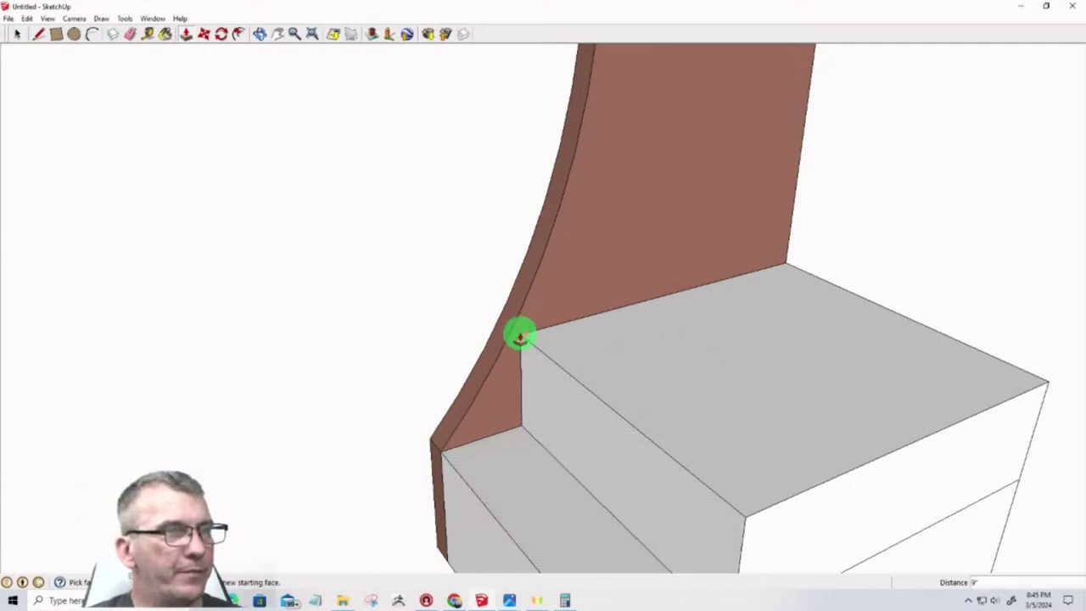
pyautogui.moveTo(501, 439); pyautogui.dragTo(418, 314, button='middle')
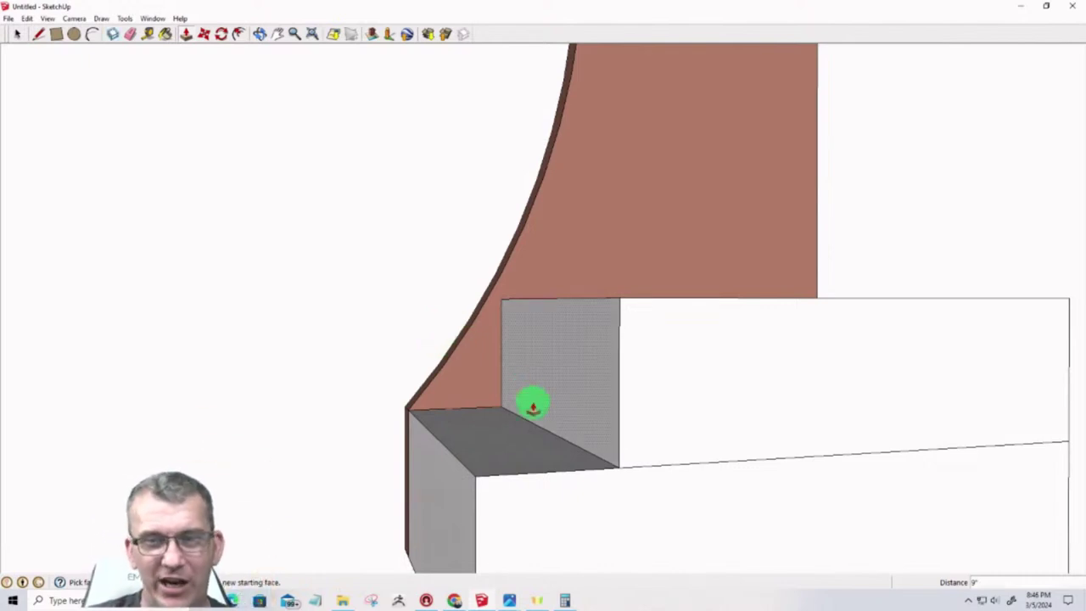
pyautogui.scroll(3, 439, 373)
pyautogui.moveTo(444, 376); pyautogui.dragTo(412, 403, button='middle')
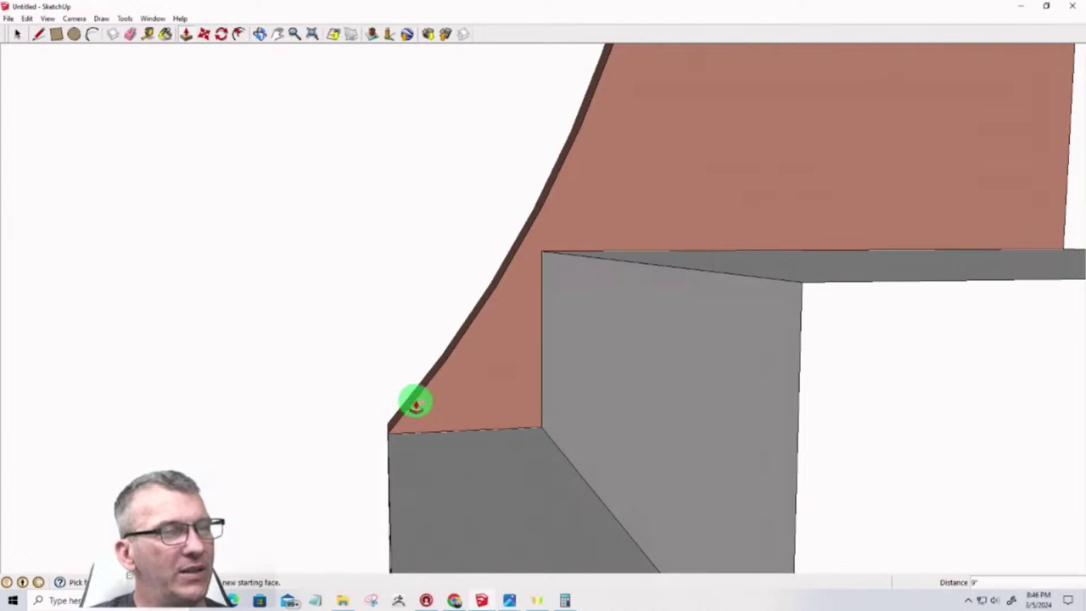
pyautogui.scroll(-1, 565, 347)
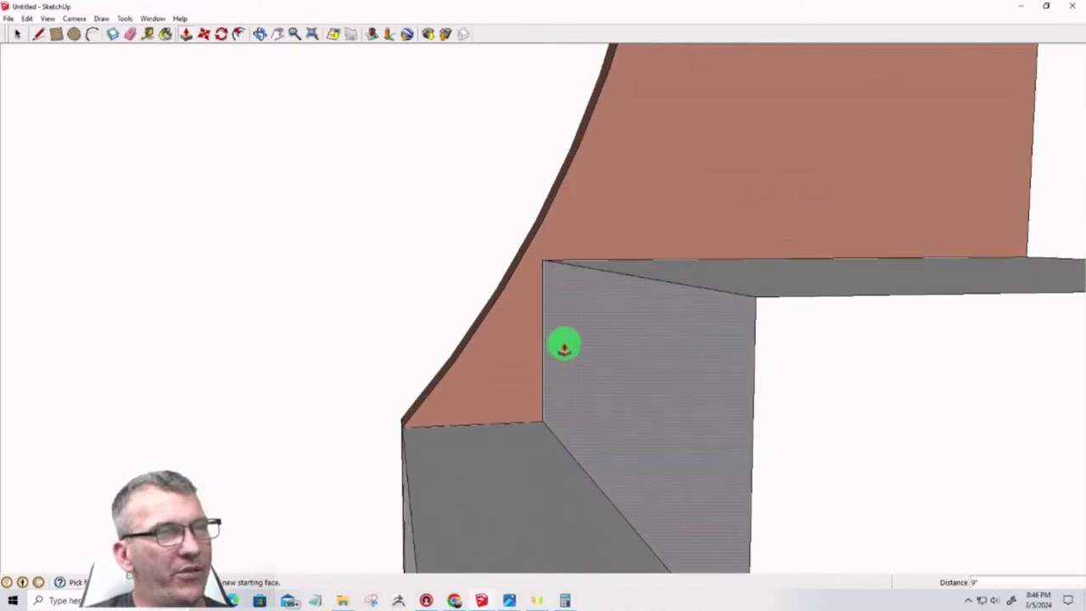
pyautogui.scroll(1, 566, 335)
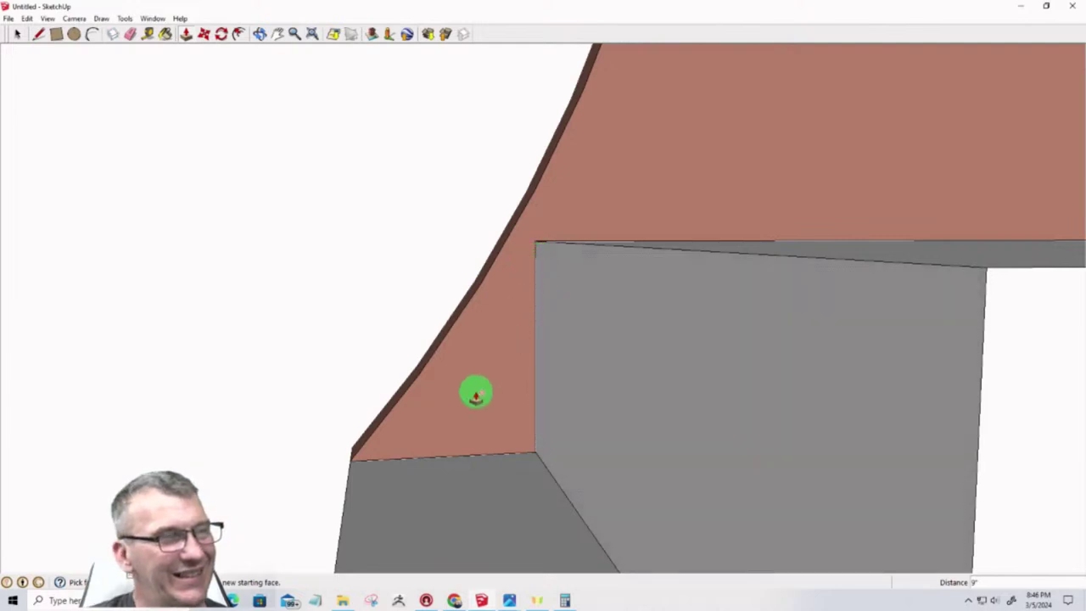
pyautogui.moveTo(475, 390)
pyautogui.mouseDown(button='middle')
pyautogui.moveTo(484, 412)
pyautogui.moveTo(536, 388)
pyautogui.moveTo(444, 383)
pyautogui.moveTo(386, 399)
pyautogui.moveTo(381, 455)
pyautogui.moveTo(402, 415)
pyautogui.mouseUp(button='middle')
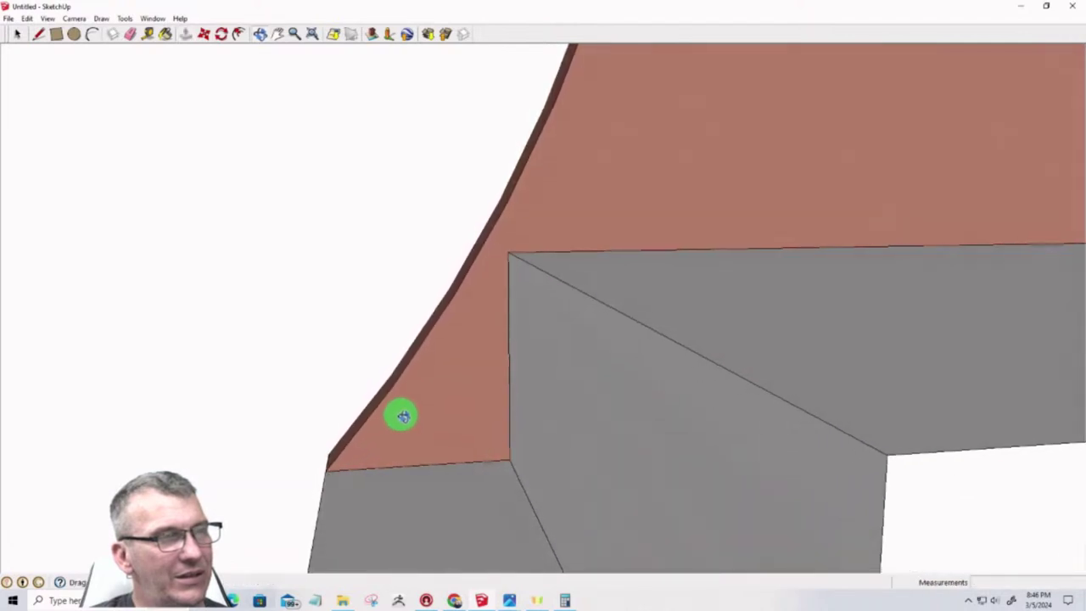
# Triple-click to select the whole step geometry, inspect it, then switch to the Chrome nut search
pyautogui.press('p')
pyautogui.moveTo(554, 326)
pyautogui.mouseDown(button='middle')
pyautogui.moveTo(551, 359)
pyautogui.moveTo(614, 212)
pyautogui.moveTo(594, 308)
pyautogui.moveTo(647, 305)
pyautogui.moveTo(392, 140)
pyautogui.mouseUp(button='middle')
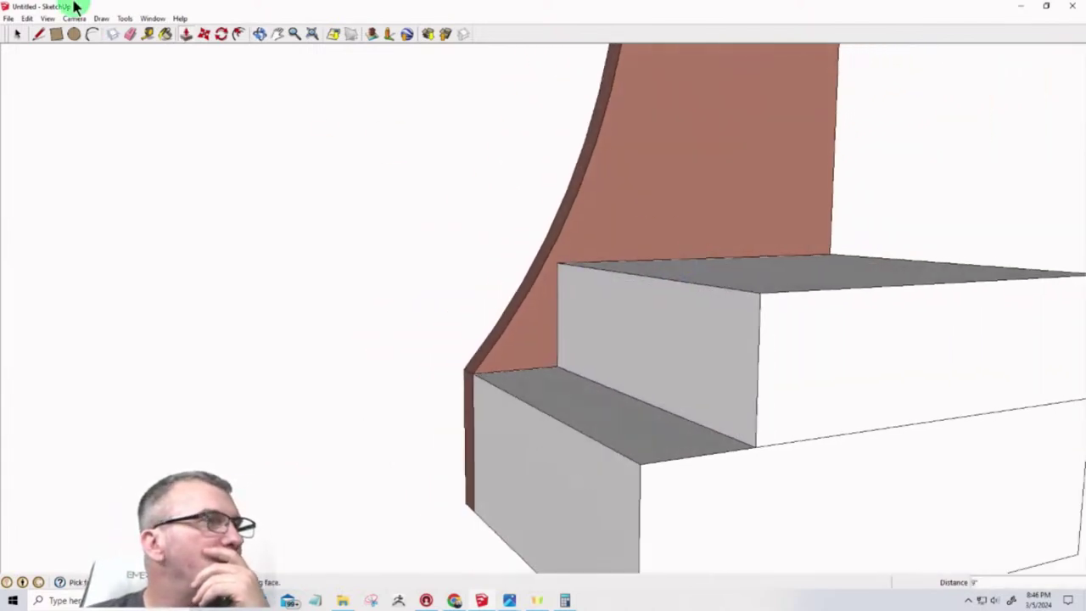
pyautogui.press('space')
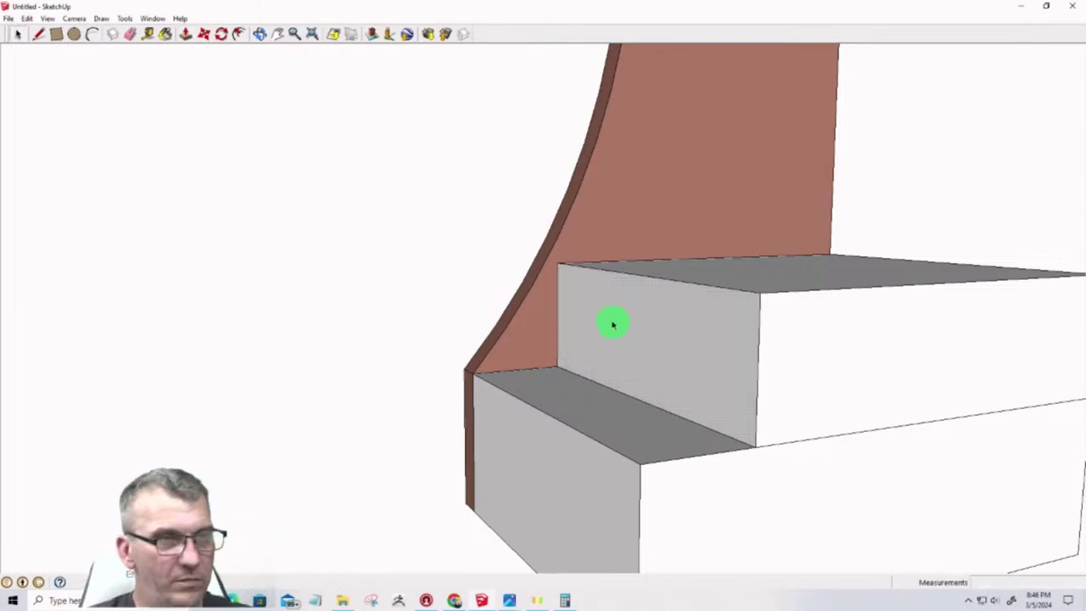
pyautogui.click(642, 320)
pyautogui.tripleClick(643, 321)
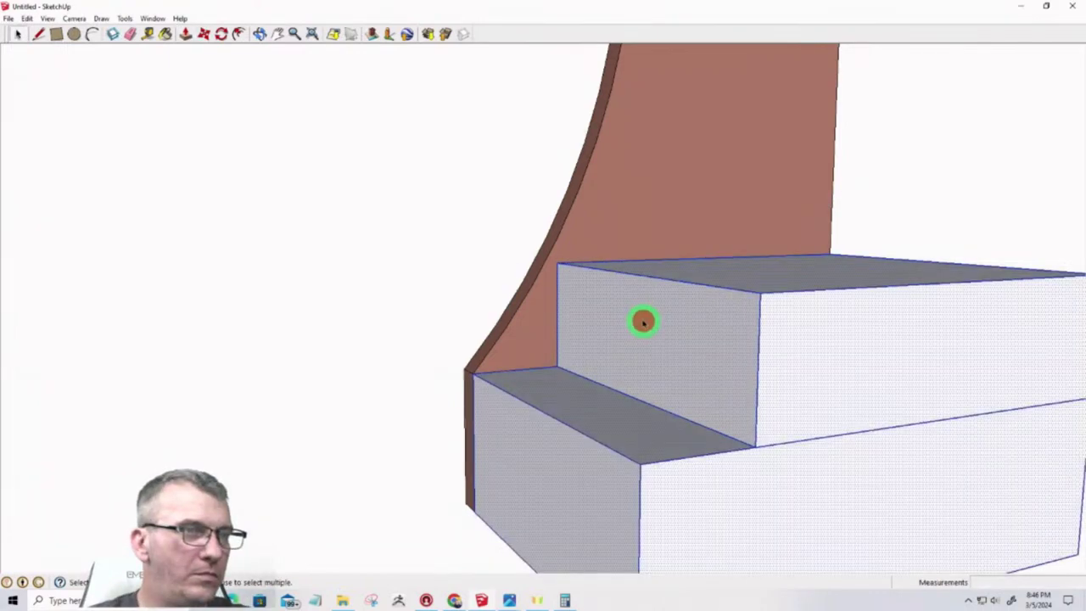
pyautogui.scroll(-3, 643, 323)
pyautogui.scroll(4, 636, 335)
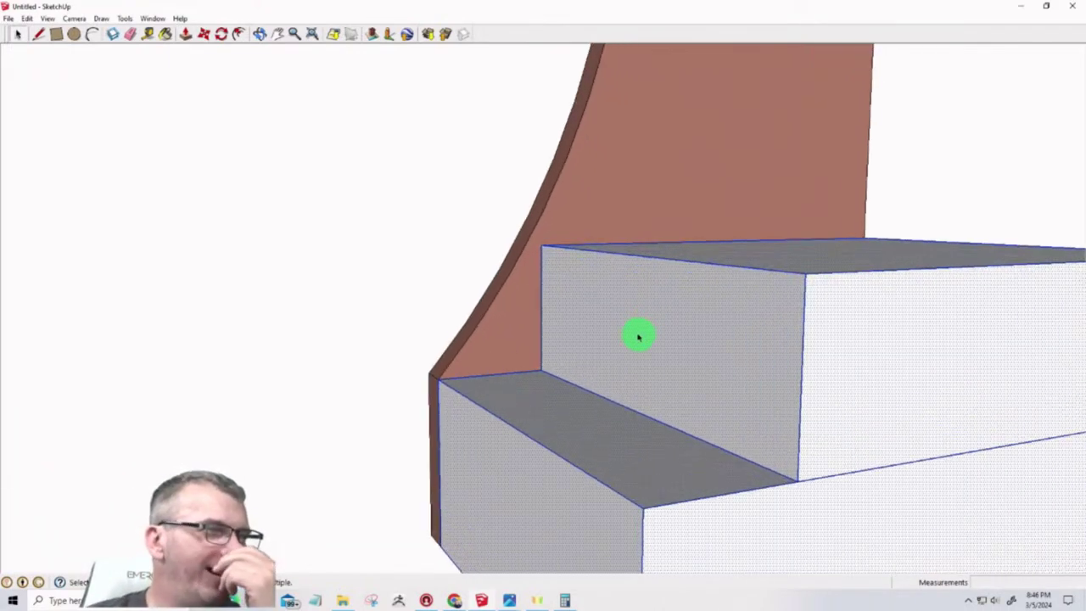
pyautogui.moveTo(593, 332)
pyautogui.mouseDown()
pyautogui.moveTo(1082, 314)
pyautogui.moveTo(371, 328)
pyautogui.moveTo(466, 335)
pyautogui.moveTo(449, 320)
pyautogui.mouseUp()
pyautogui.press('space')
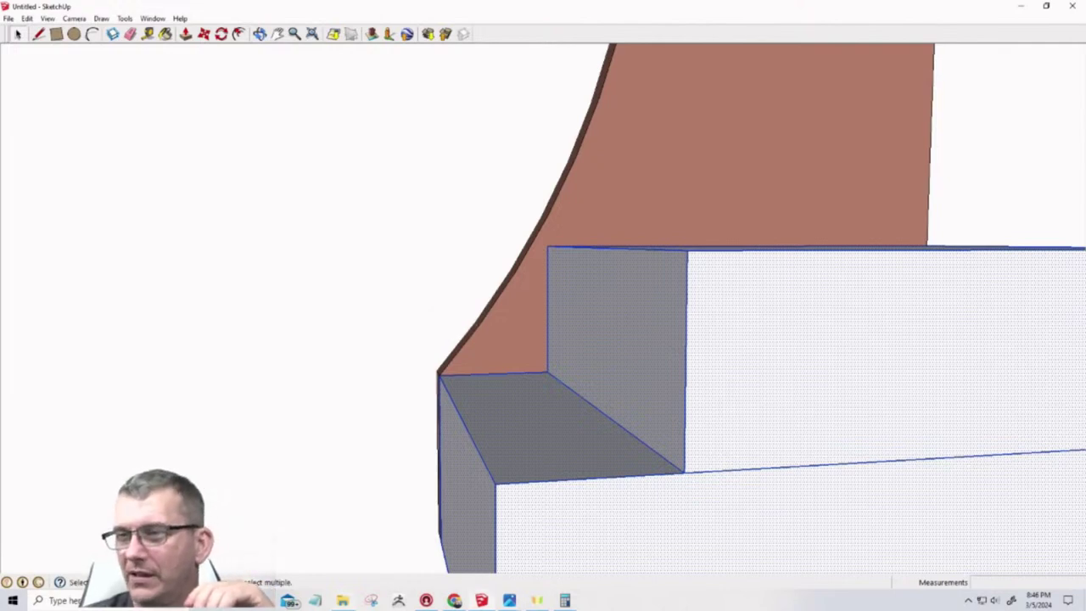
pyautogui.hotkey('alt', 'Tab')
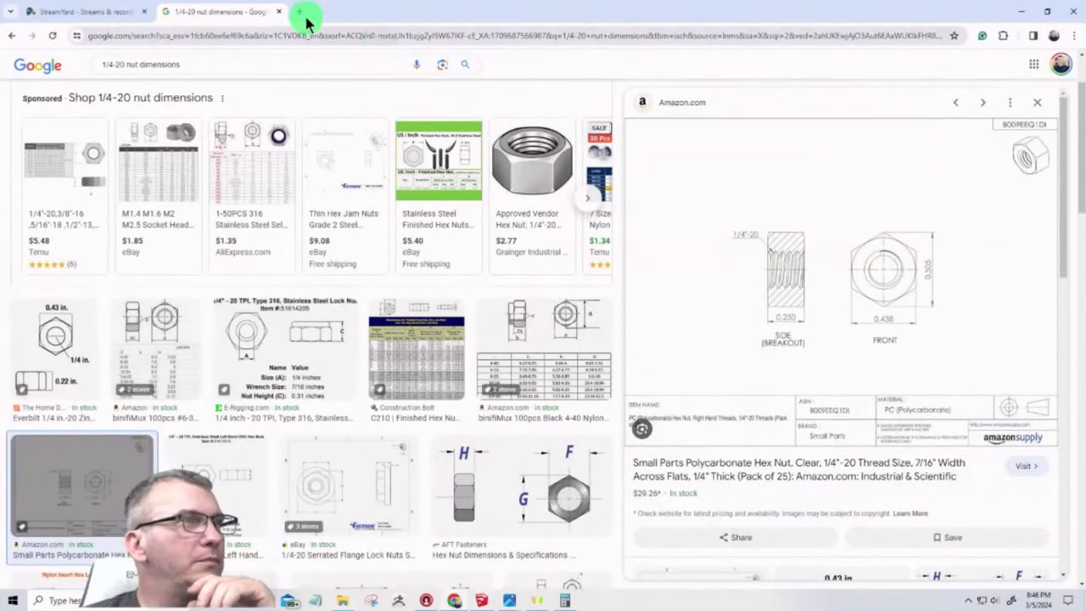
# Drag the Chrome window off screen to reveal the stepped block in SketchUp
pyautogui.click(360, 7)
pyautogui.moveTo(360, 7)
pyautogui.mouseDown()
pyautogui.moveTo(908, 58)
pyautogui.moveTo(1085, 51)
pyautogui.mouseUp()
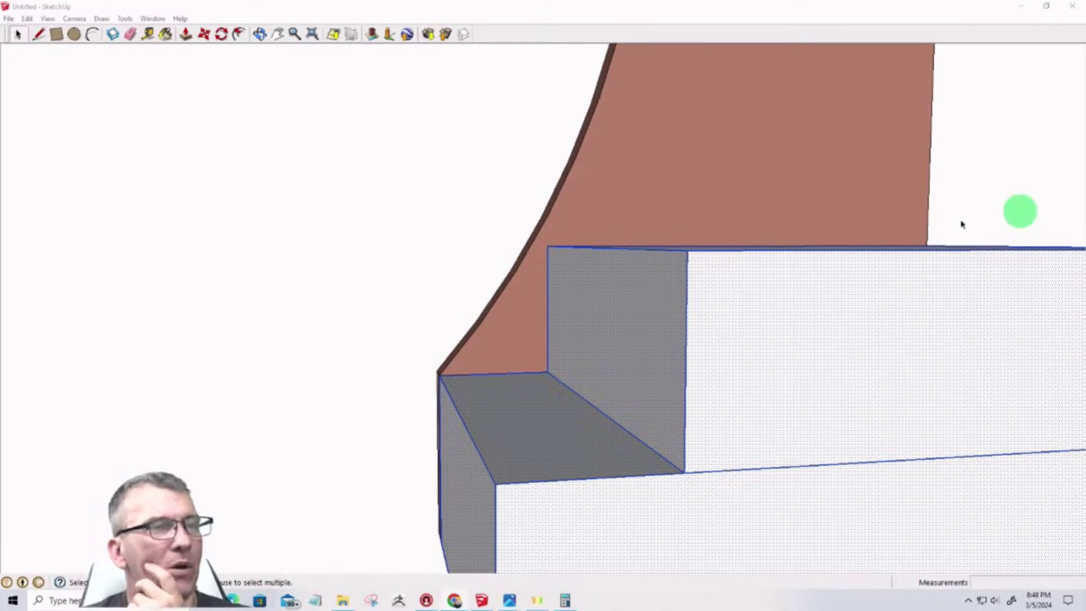
# Remove the upper step block at the curved panel's foot
pyautogui.moveTo(405, 517); pyautogui.dragTo(509, 396, button='middle')
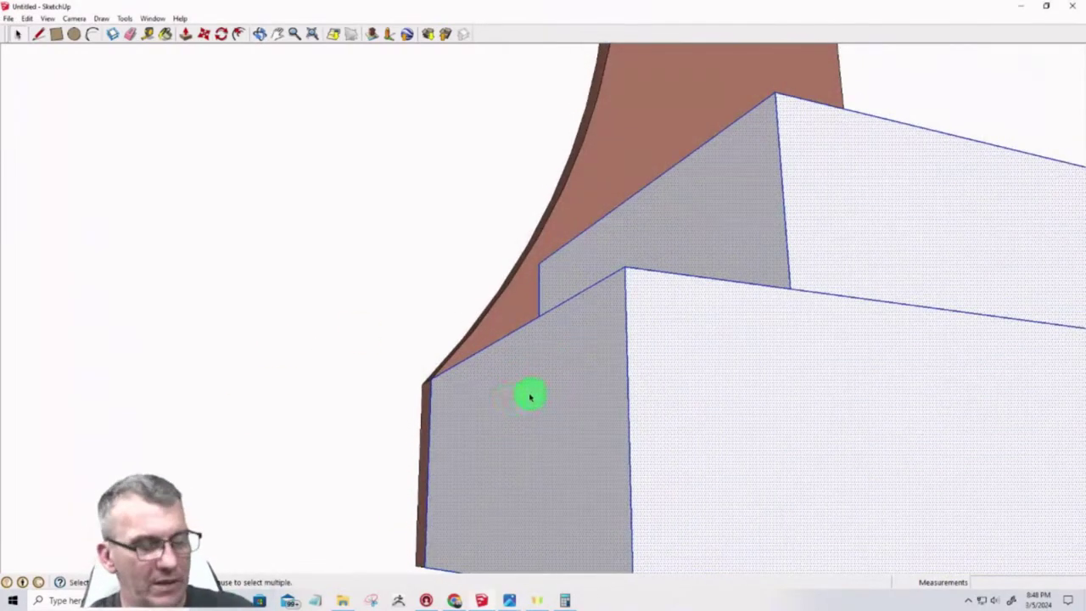
pyautogui.hotkey('ctrl', 'z')
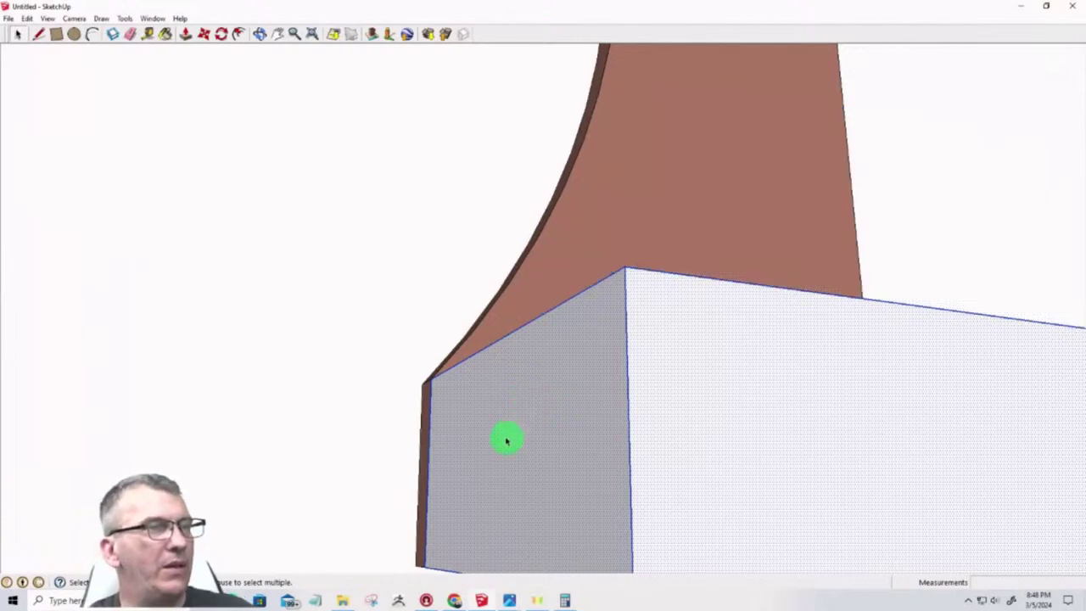
pyautogui.scroll(-3, 504, 439)
pyautogui.moveTo(526, 475); pyautogui.dragTo(536, 521, button='middle')
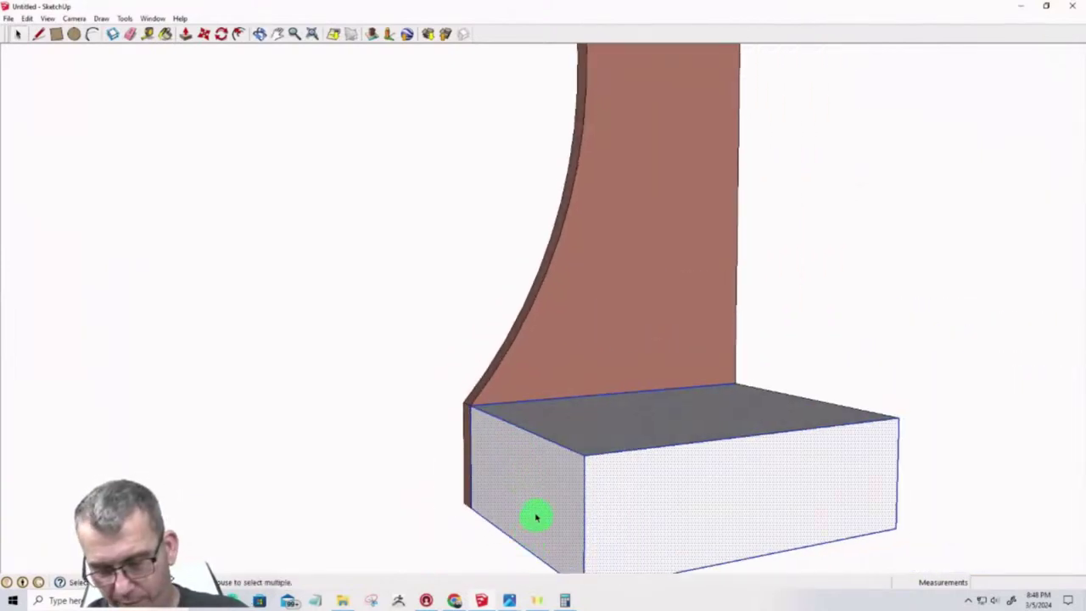
# Push the base block's left side face in 1 inch
pyautogui.press('p')
pyautogui.moveTo(540, 489); pyautogui.dragTo(569, 490)
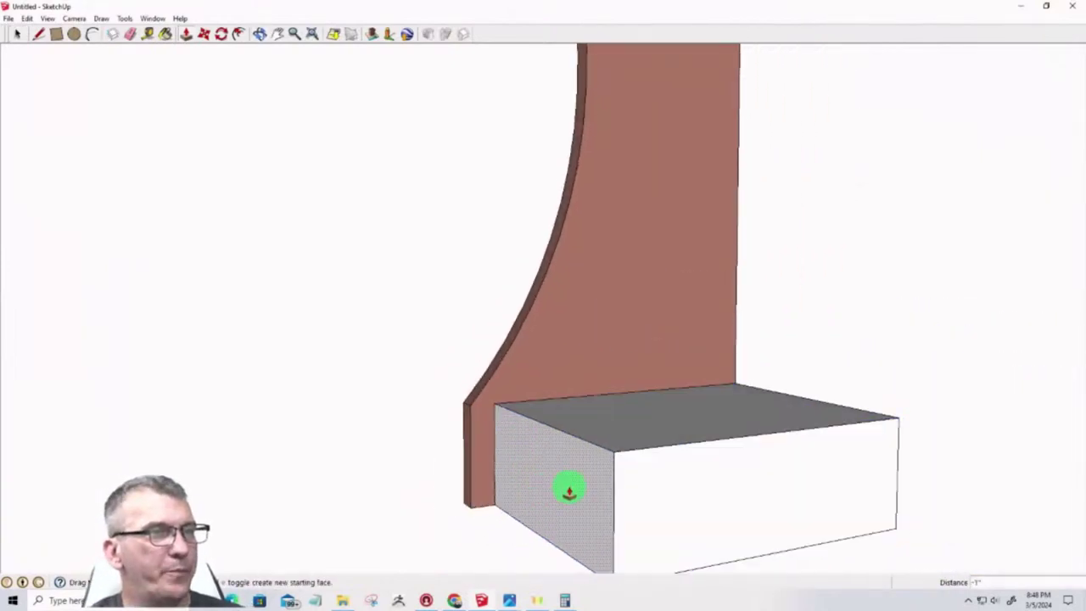
pyautogui.click(569, 491)
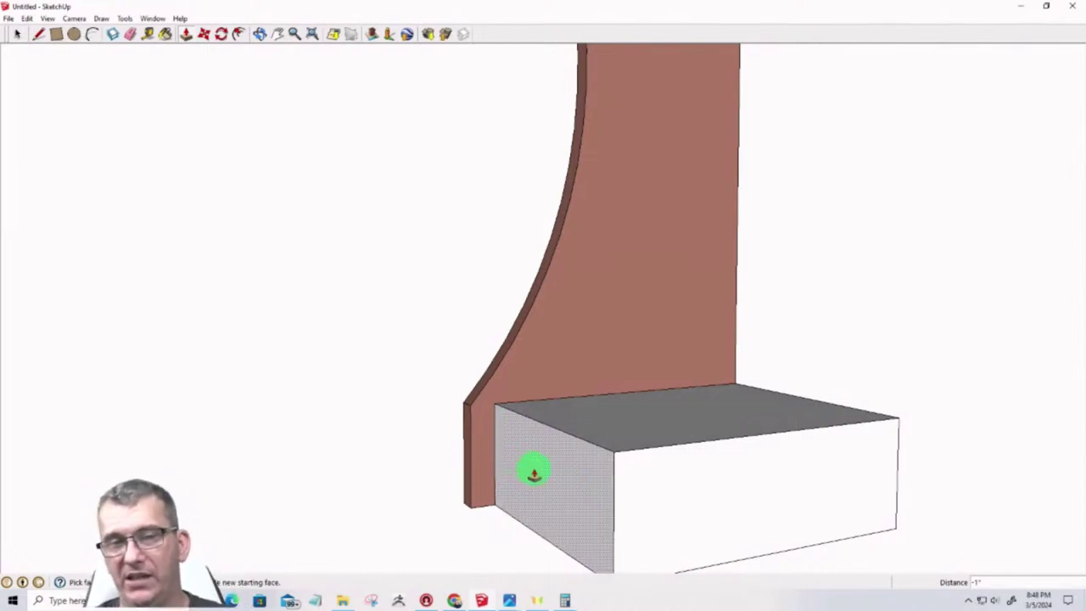
pyautogui.moveTo(516, 477); pyautogui.dragTo(538, 454, button='middle')
# Draw a 3/4 by 4 rectangle at the panel's bottom corner and extrude it 9 3/16"
pyautogui.click(49, 39)
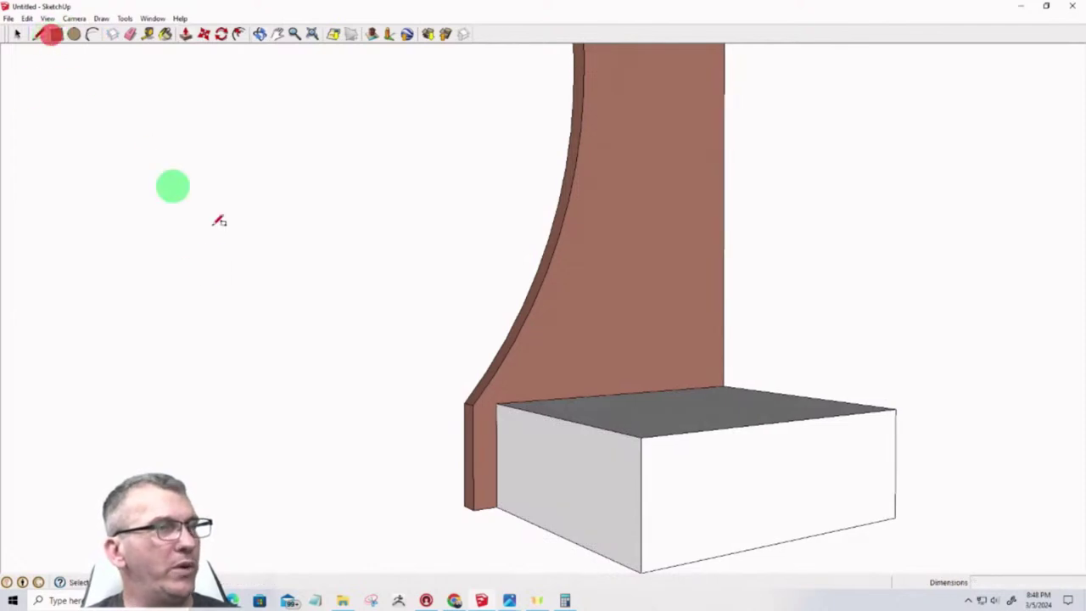
pyautogui.click(476, 505)
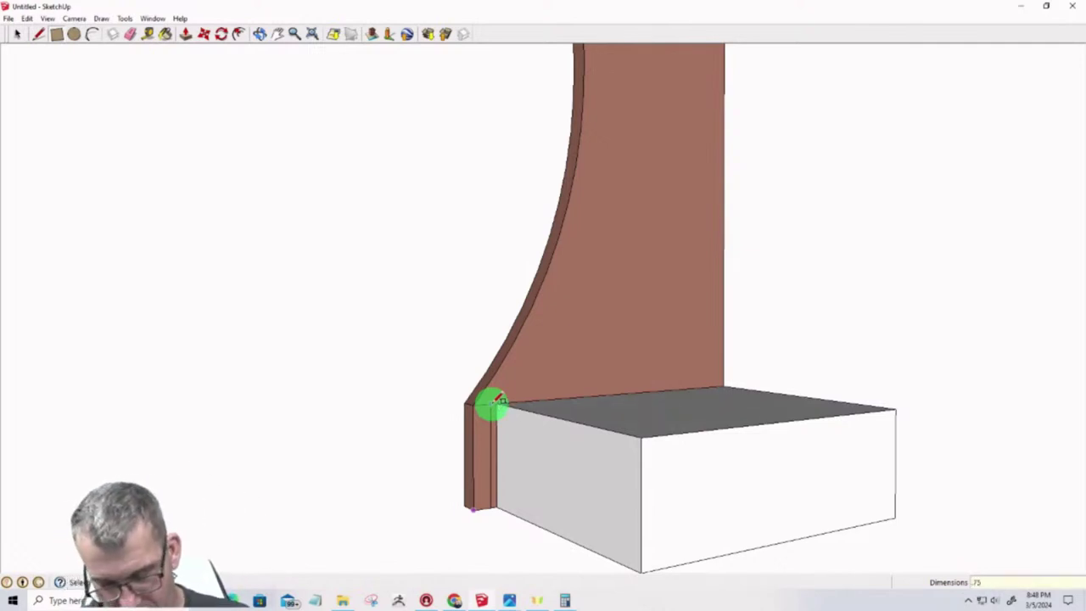
pyautogui.press('Return')
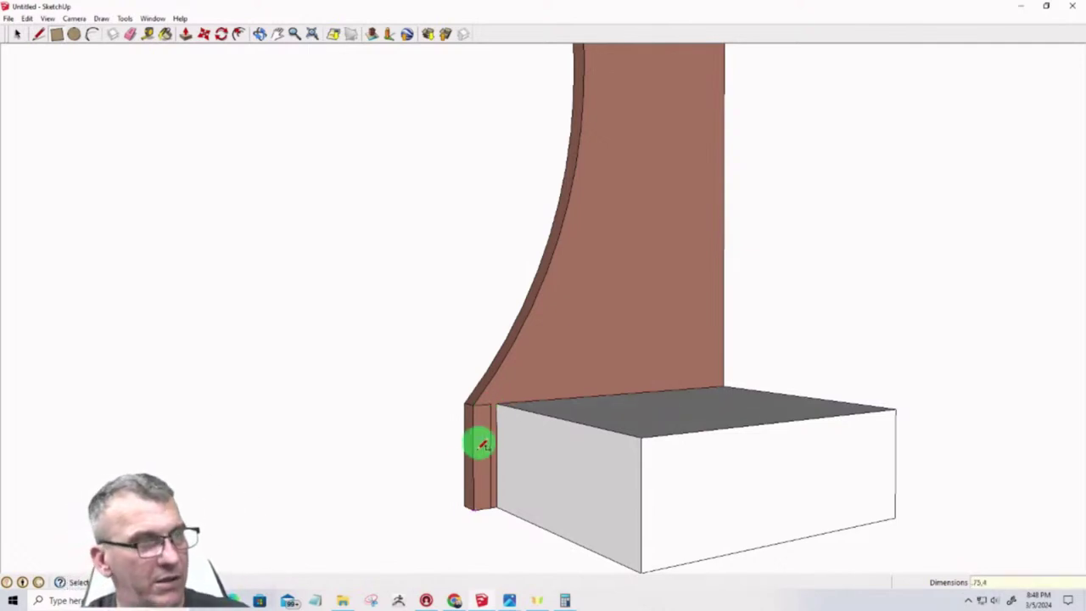
pyautogui.press('p')
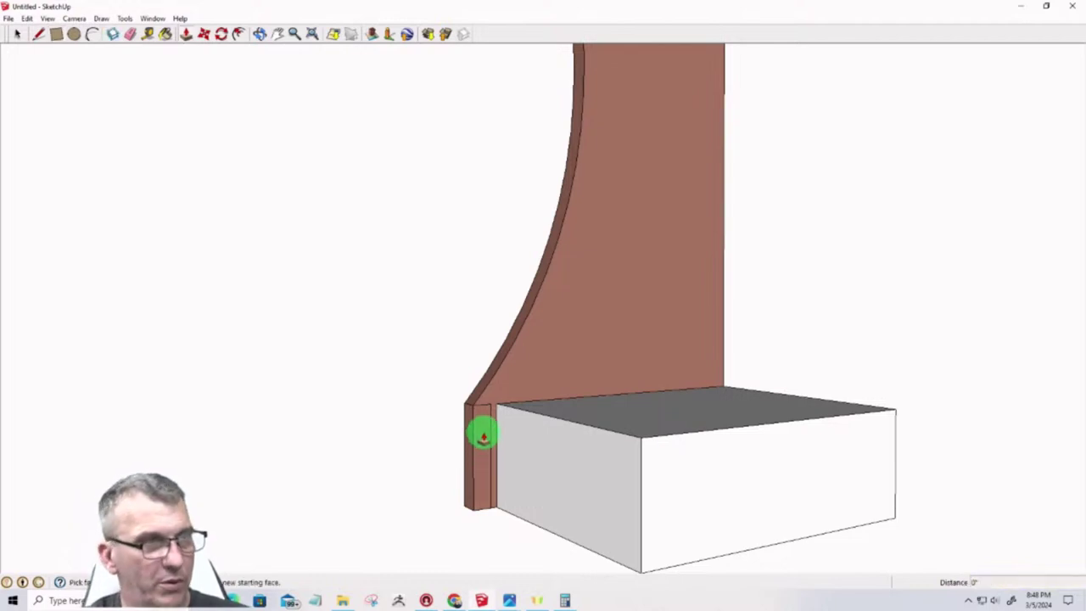
pyautogui.click(482, 434)
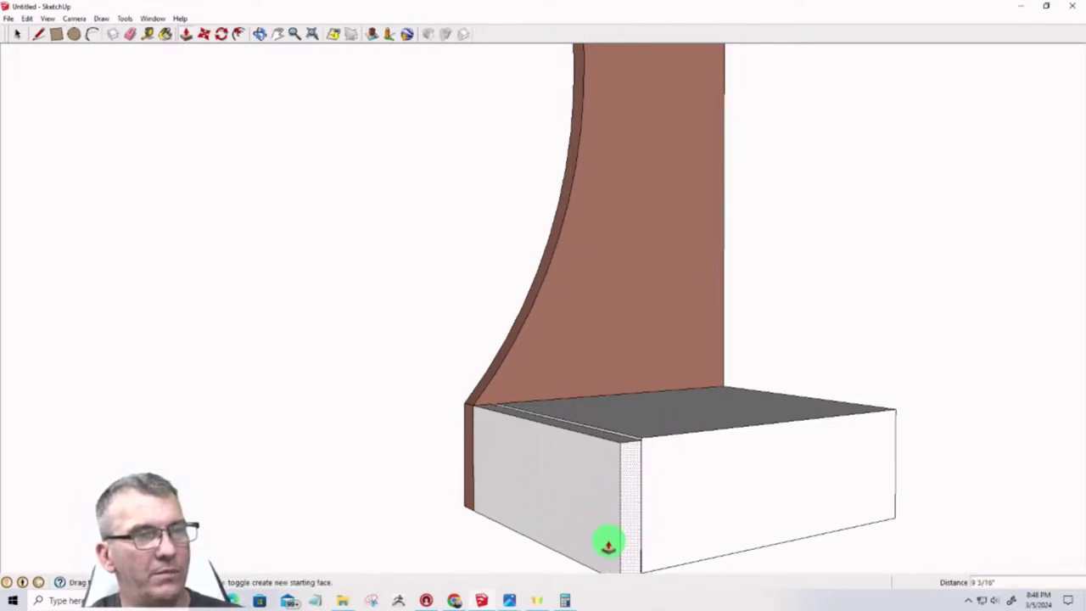
pyautogui.click(608, 545)
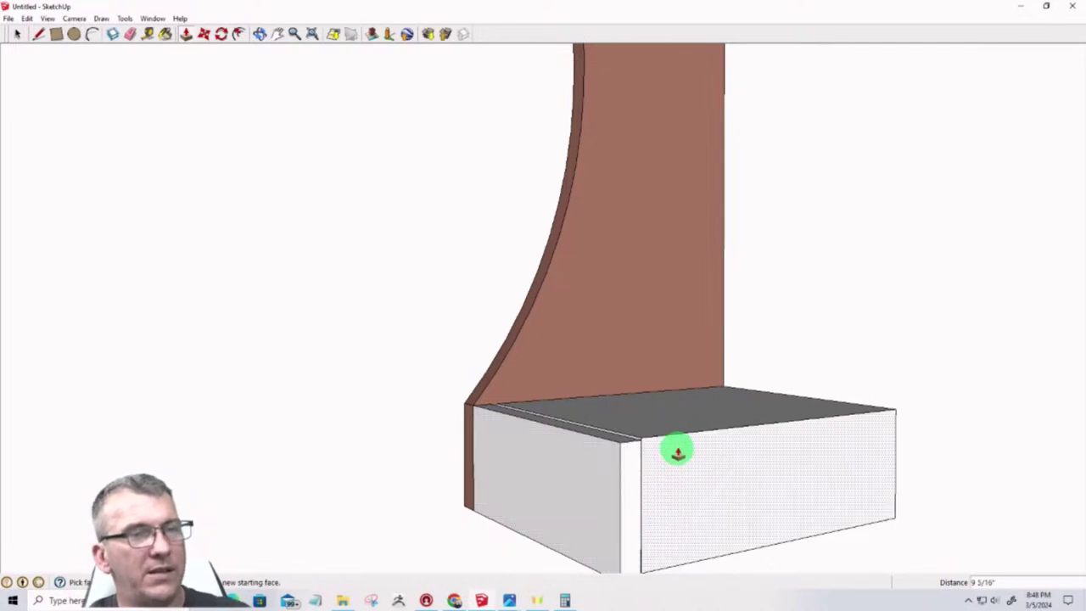
# Select the whole new strip, faces and edges
pyautogui.press('space')
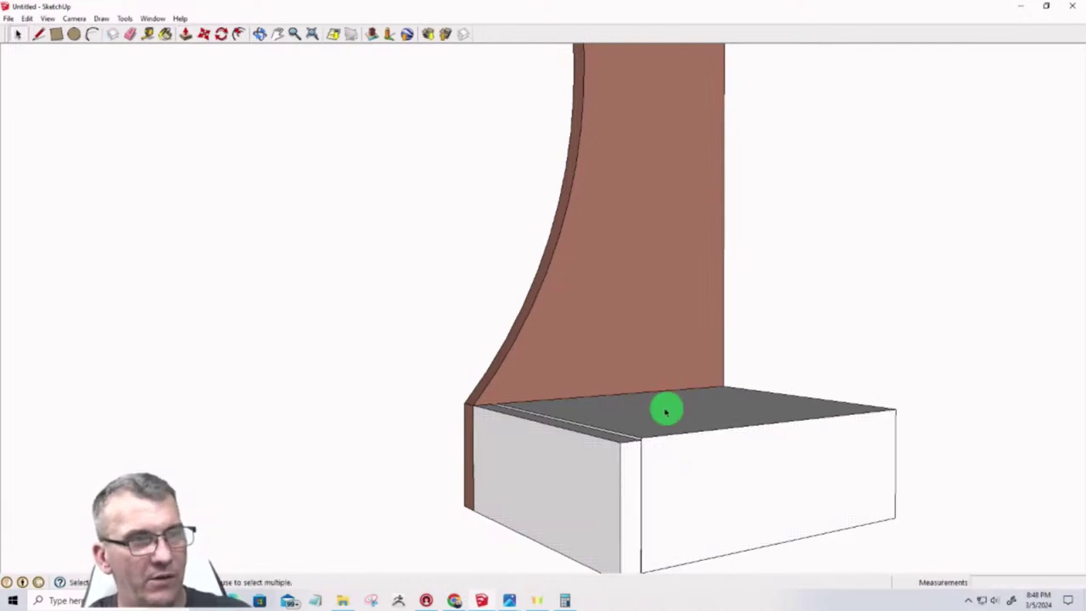
pyautogui.click(576, 500)
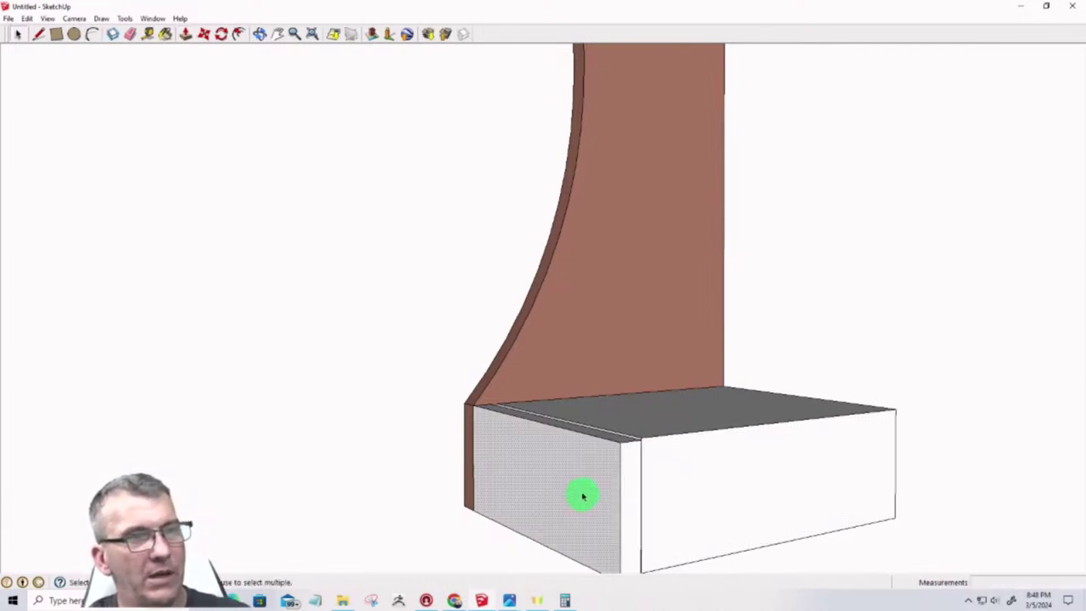
pyautogui.doubleClick(583, 496)
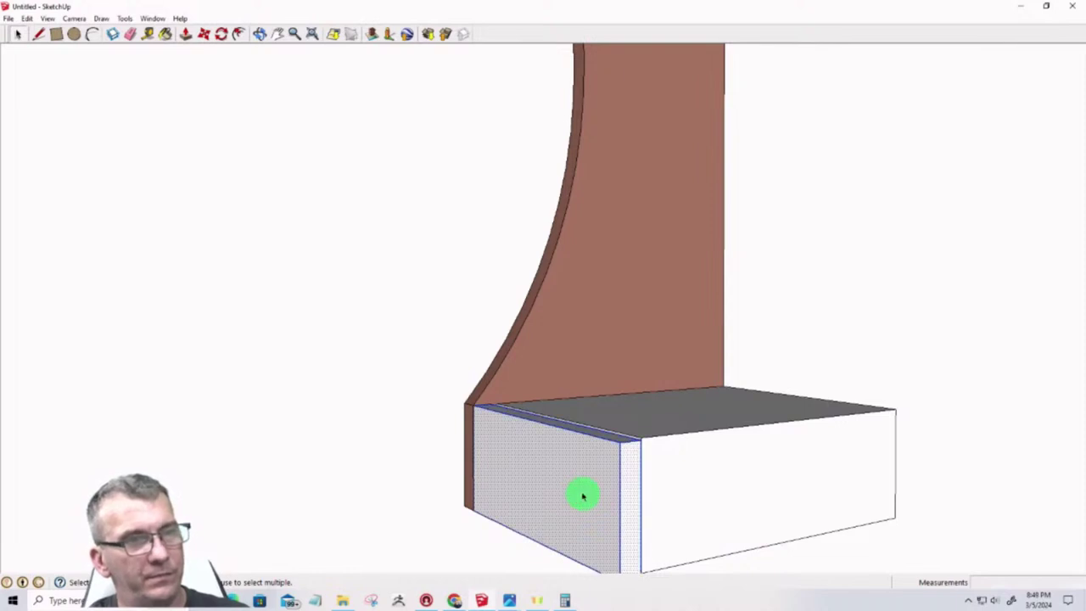
pyautogui.doubleClick(583, 496)
# Turn the selected strip into a component
pyautogui.press('g')
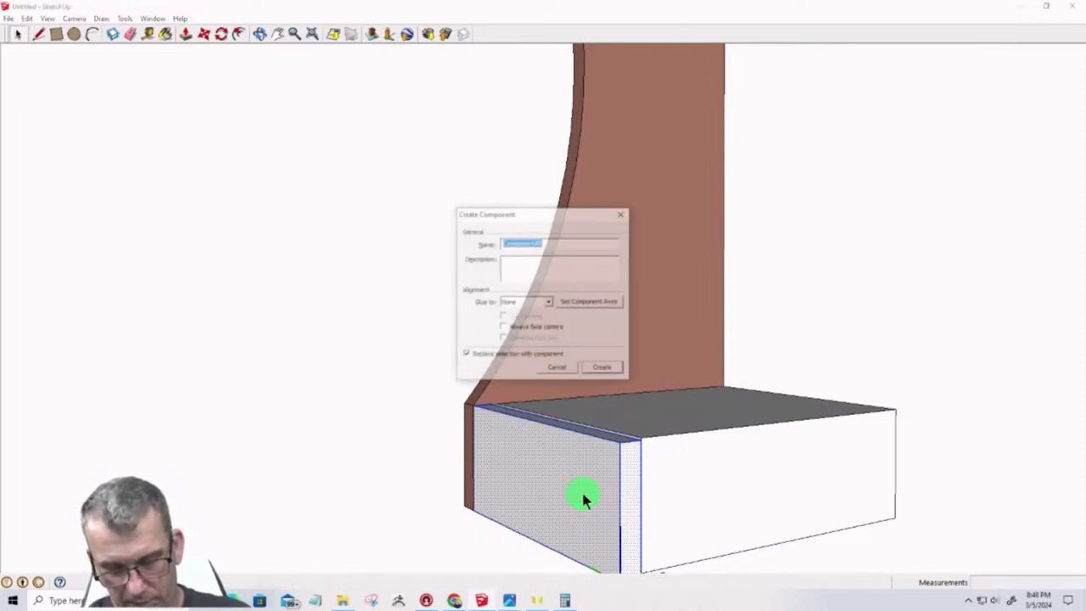
pyautogui.press('Return')
pyautogui.click(662, 440)
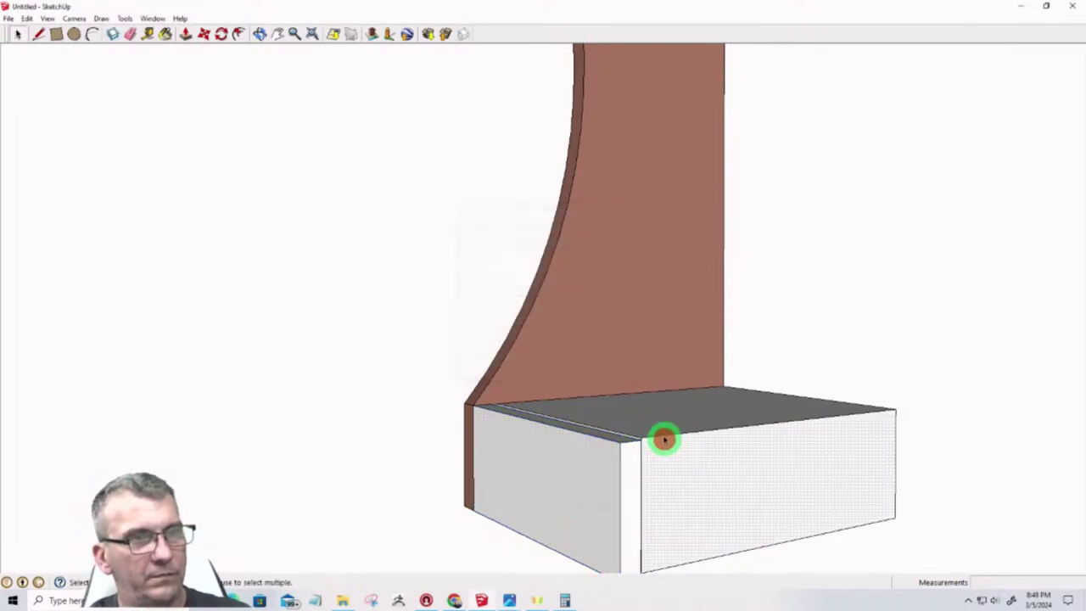
# Push the base block's top face down so the strip stands about 1/4" above it
pyautogui.press('p')
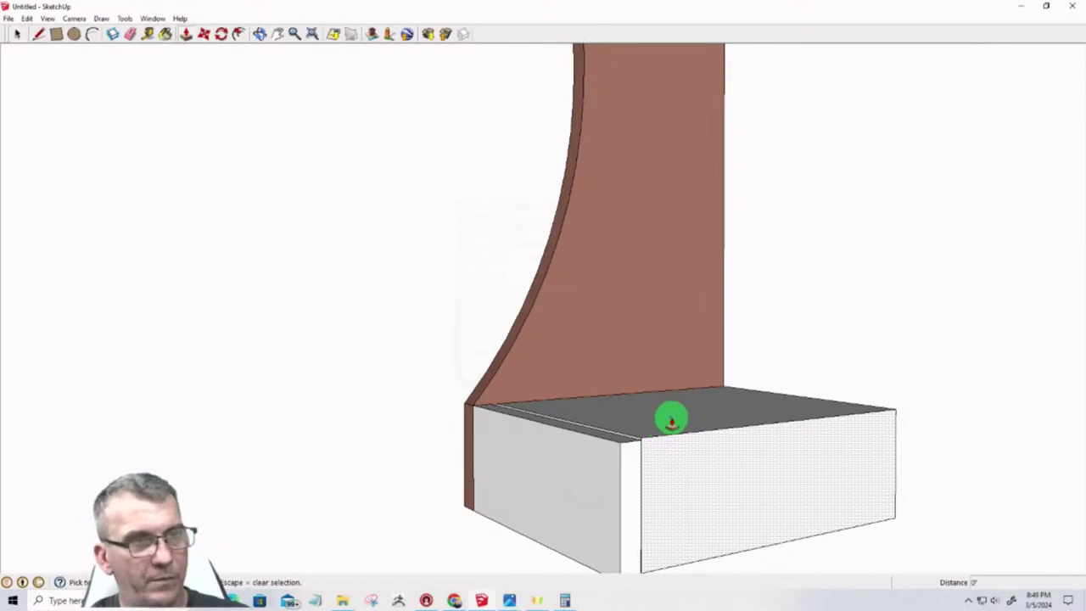
pyautogui.moveTo(670, 417); pyautogui.dragTo(574, 425, button='middle')
pyautogui.press('space')
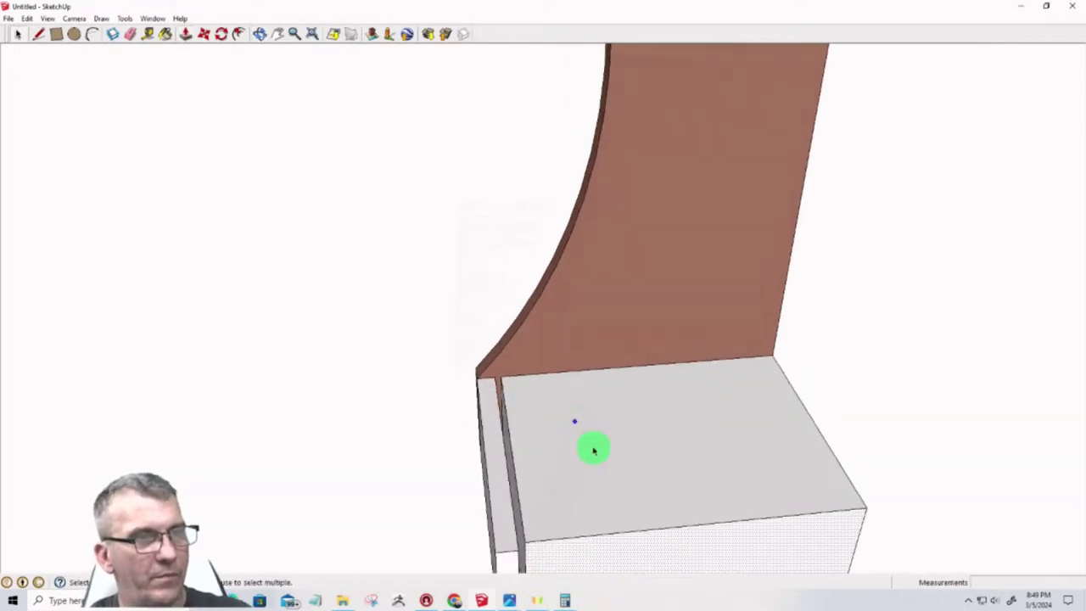
pyautogui.click(593, 449)
pyautogui.press('p')
pyautogui.click(601, 440)
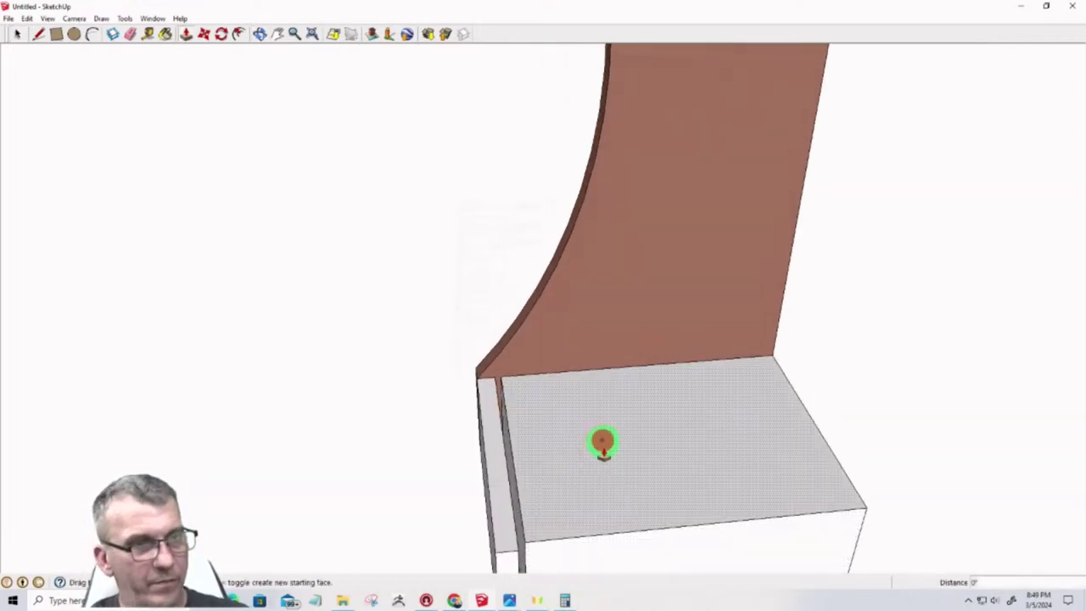
pyautogui.click(594, 511)
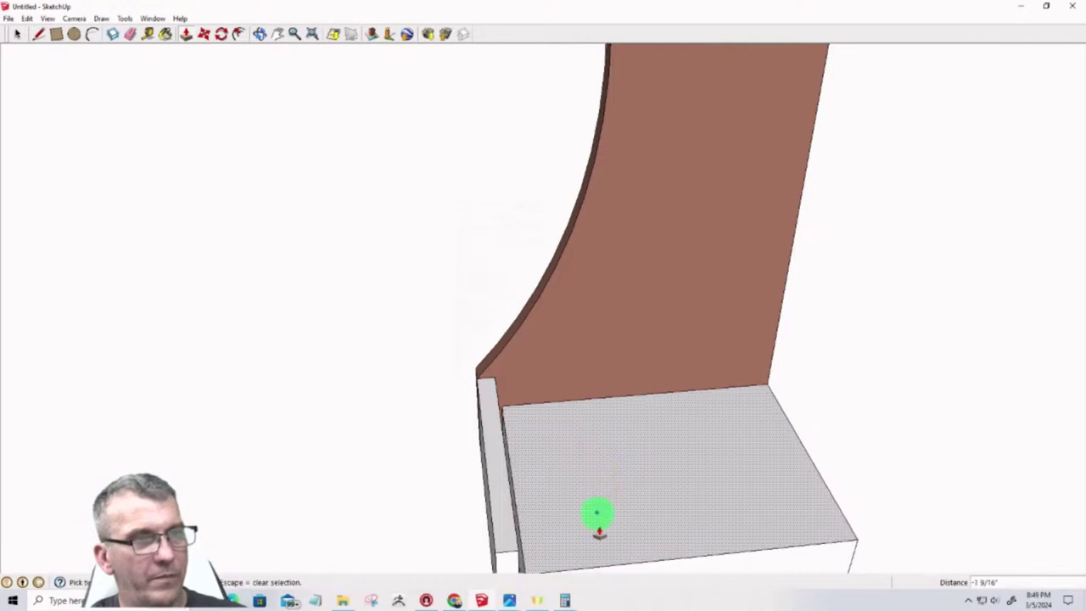
pyautogui.moveTo(594, 512); pyautogui.dragTo(516, 366, button='middle')
pyautogui.click(516, 407)
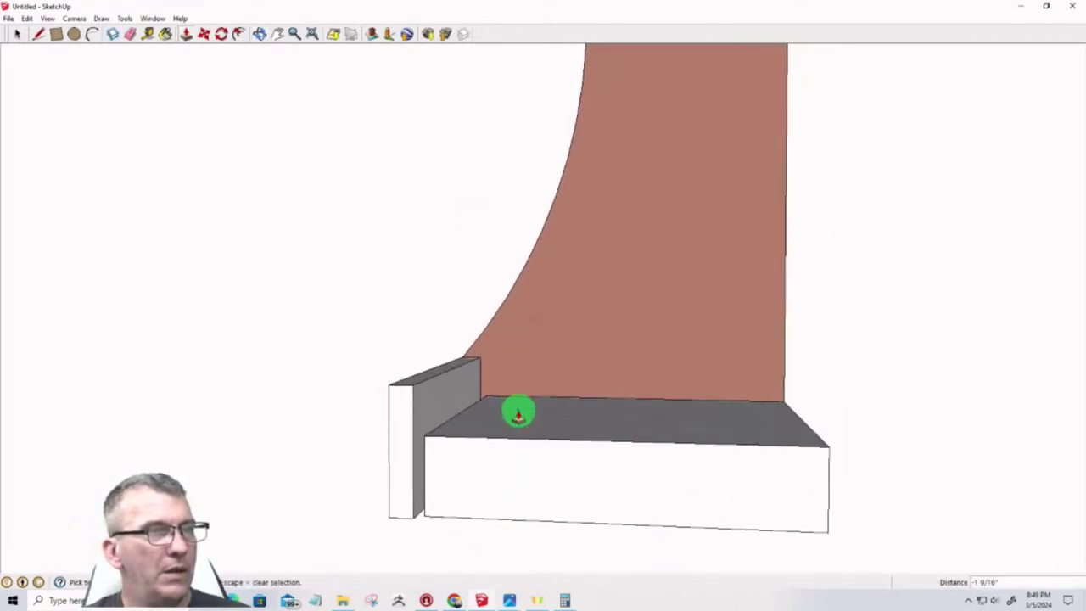
pyautogui.click(518, 406)
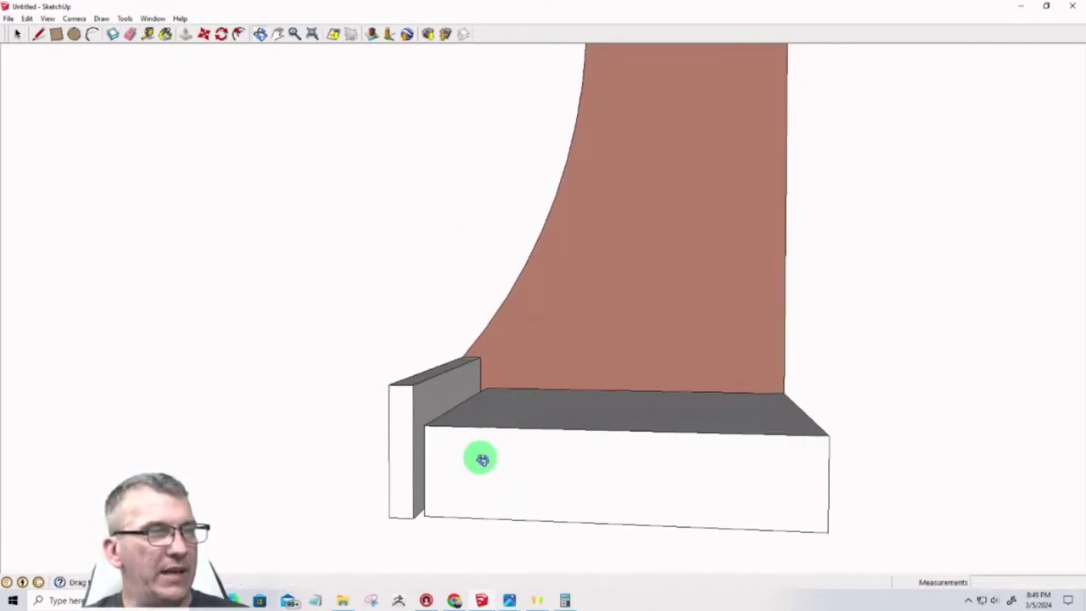
# Extend the base block's left end 1/4" to meet the strip
pyautogui.moveTo(480, 456); pyautogui.dragTo(556, 469, button='middle')
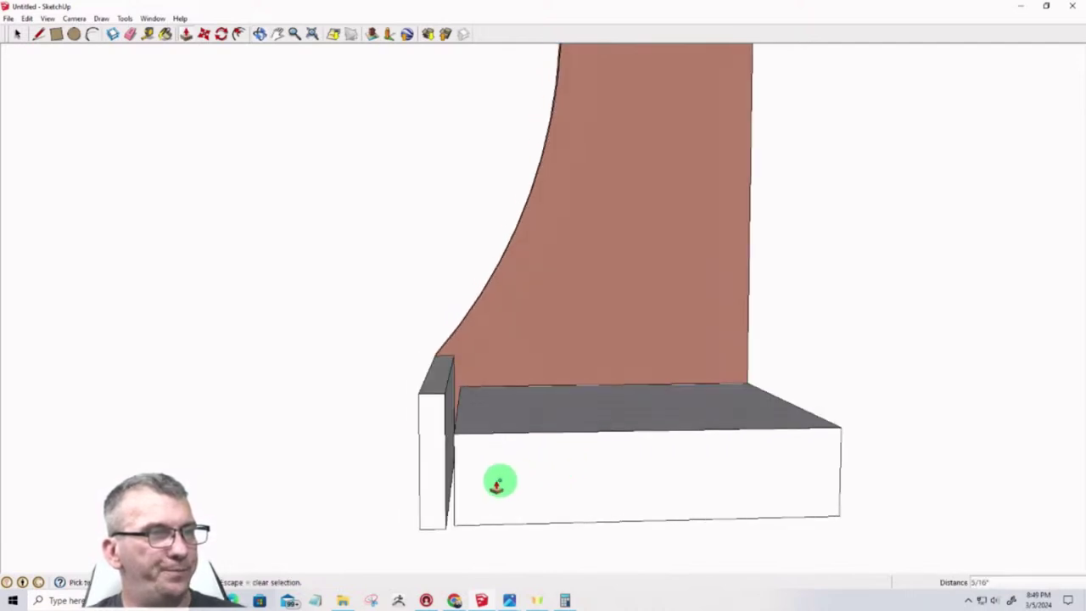
pyautogui.scroll(3, 458, 481)
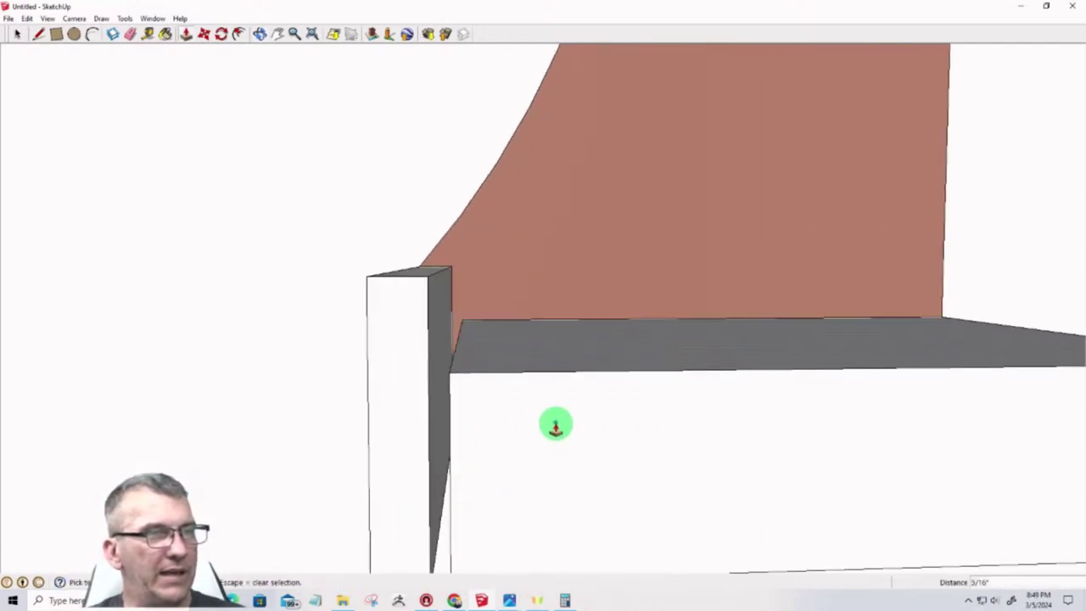
pyautogui.moveTo(545, 422); pyautogui.dragTo(555, 398, button='middle')
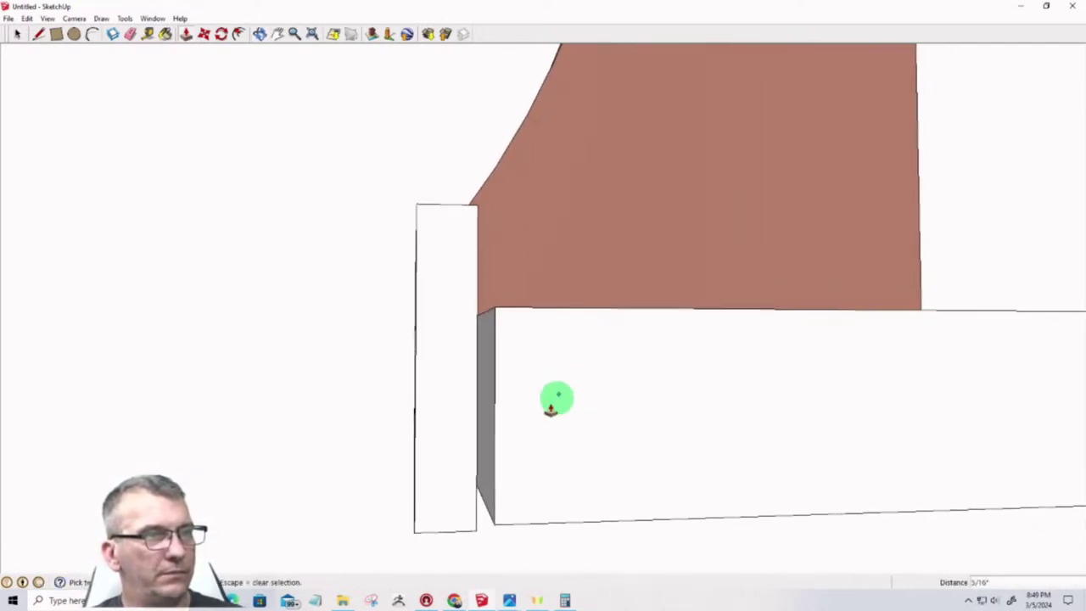
pyautogui.click(489, 431)
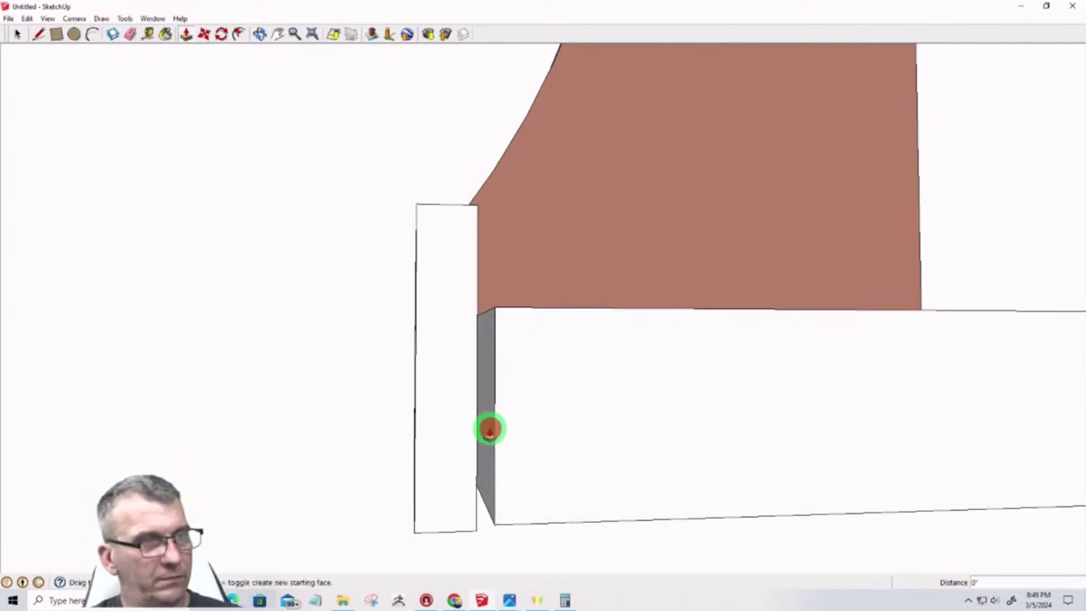
pyautogui.click(473, 436)
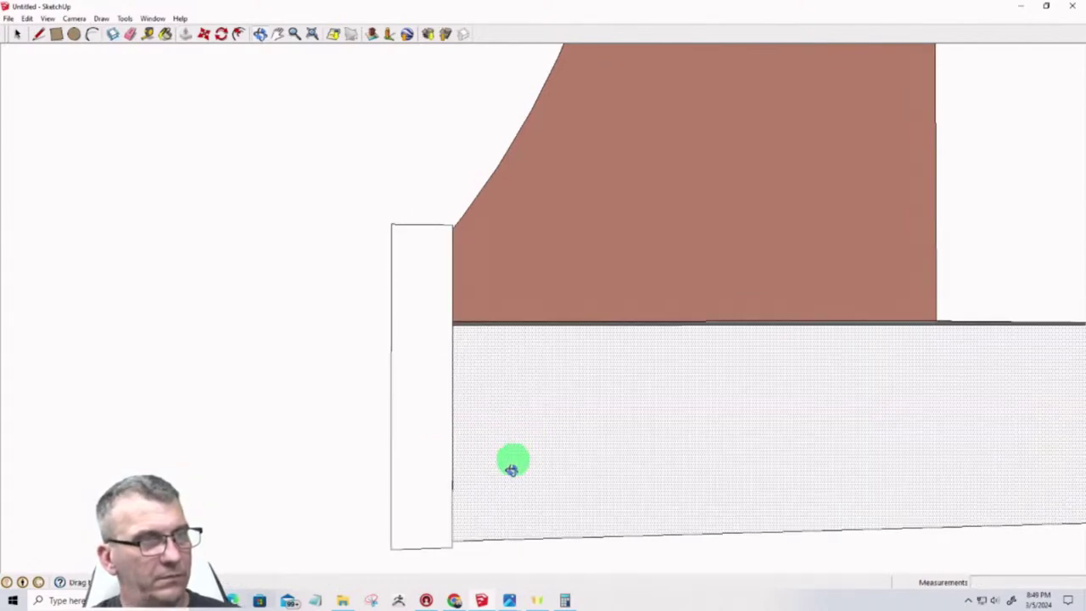
pyautogui.moveTo(511, 458); pyautogui.dragTo(521, 436, button='middle')
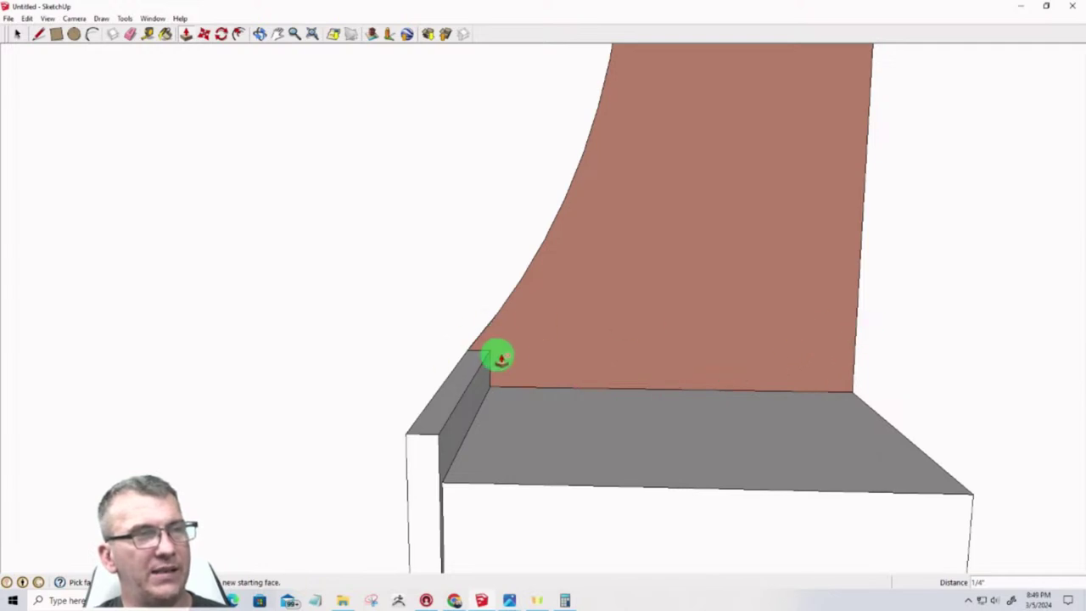
pyautogui.click(149, 34)
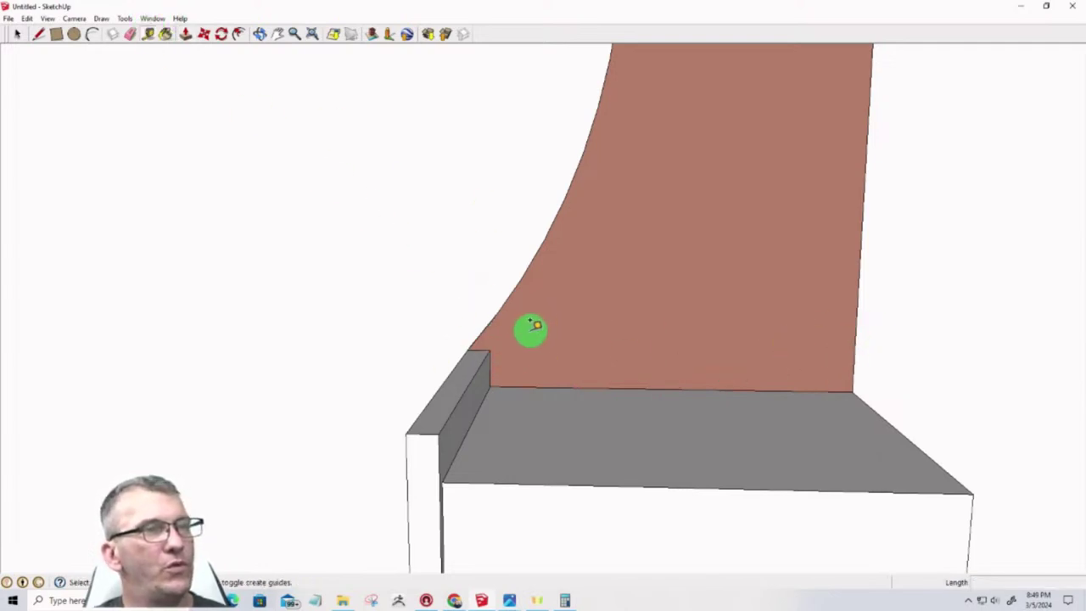
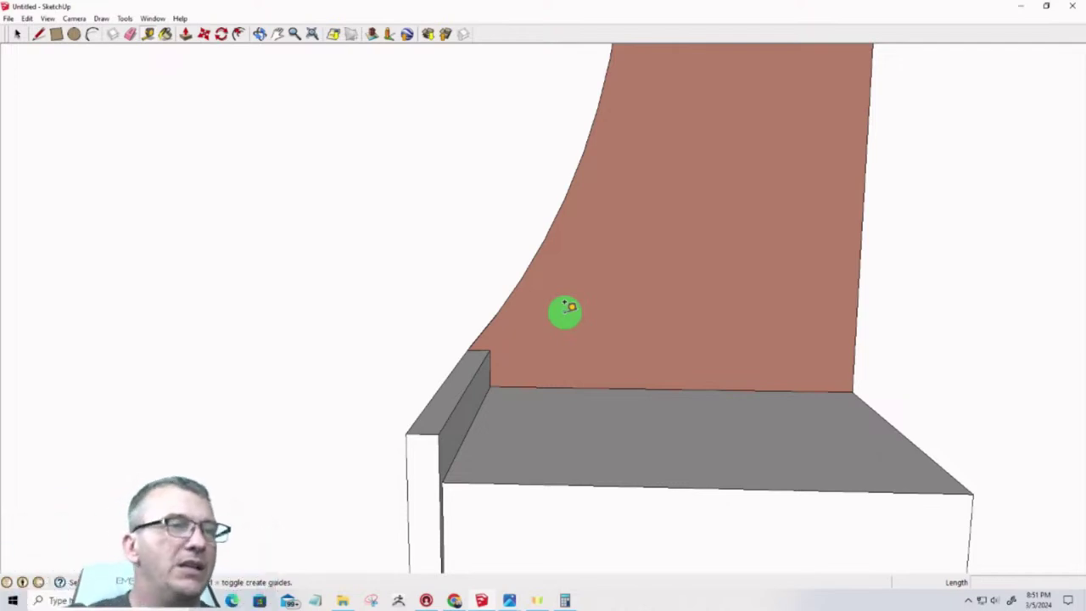
# Orbit around the model and select the curved brown panel group
pyautogui.scroll(2, 498, 354)
pyautogui.scroll(-2, 493, 356)
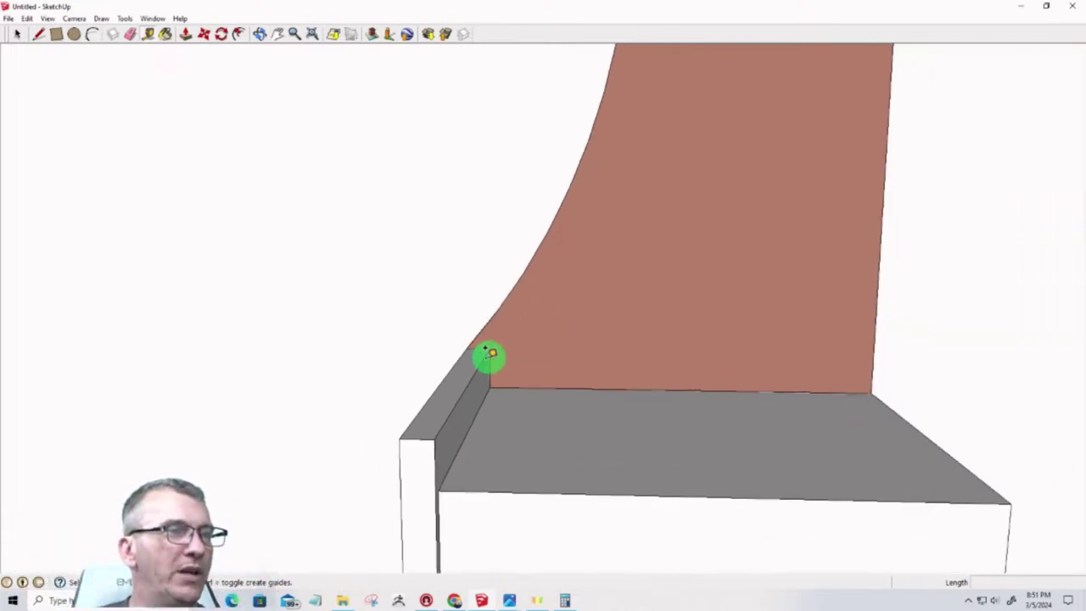
pyautogui.moveTo(487, 356)
pyautogui.mouseDown(button='middle')
pyautogui.moveTo(543, 395)
pyautogui.moveTo(621, 385)
pyautogui.moveTo(476, 371)
pyautogui.moveTo(581, 236)
pyautogui.mouseUp(button='middle')
pyautogui.press('t')
pyautogui.scroll(2, 580, 236)
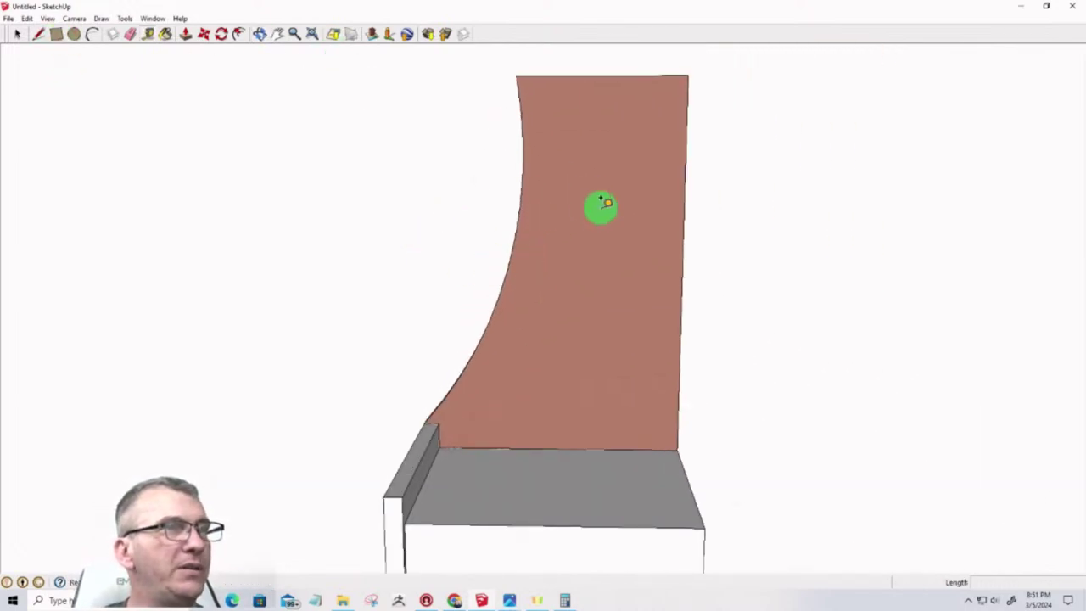
pyautogui.press('space')
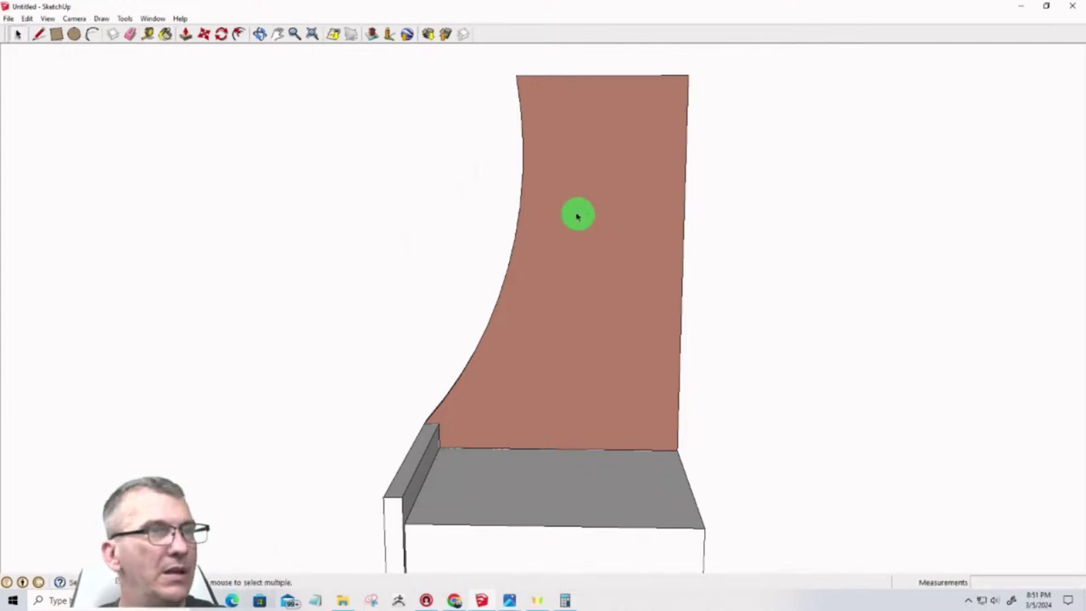
pyautogui.click(578, 214)
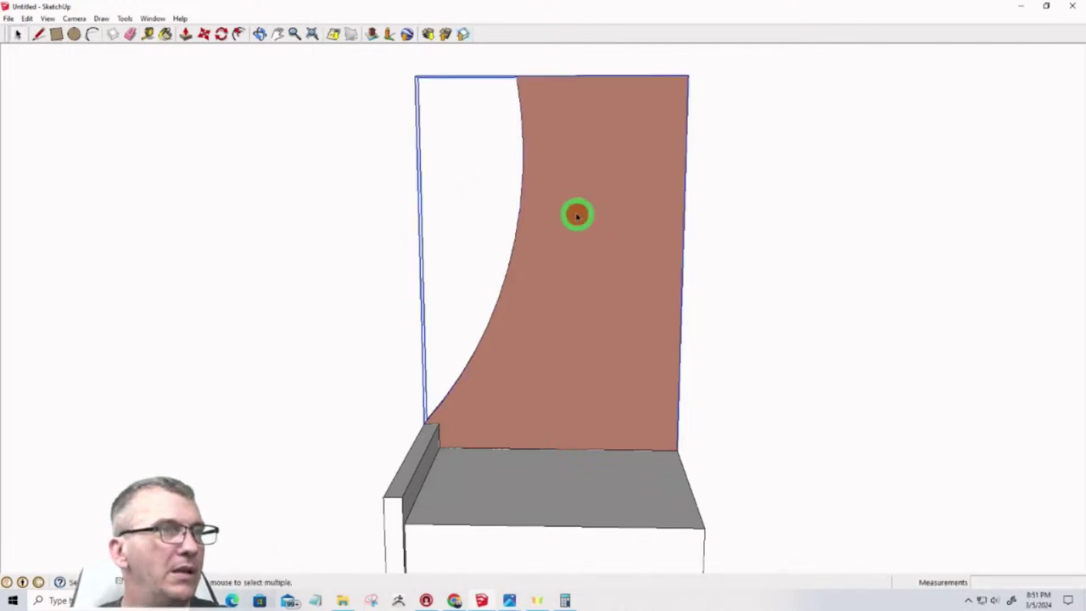
pyautogui.click(239, 33)
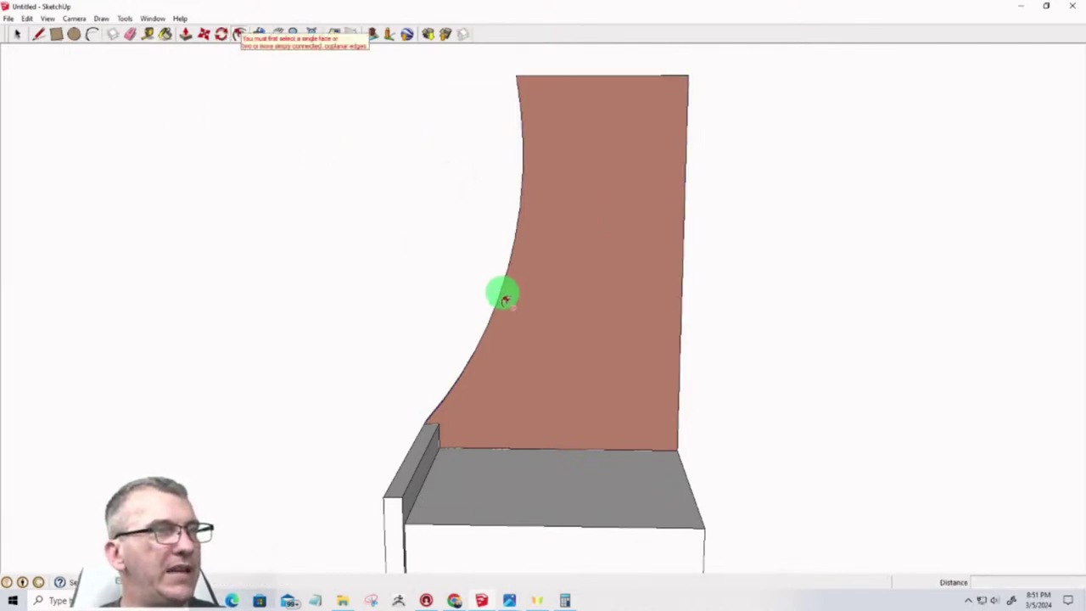
pyautogui.scroll(3, 500, 293)
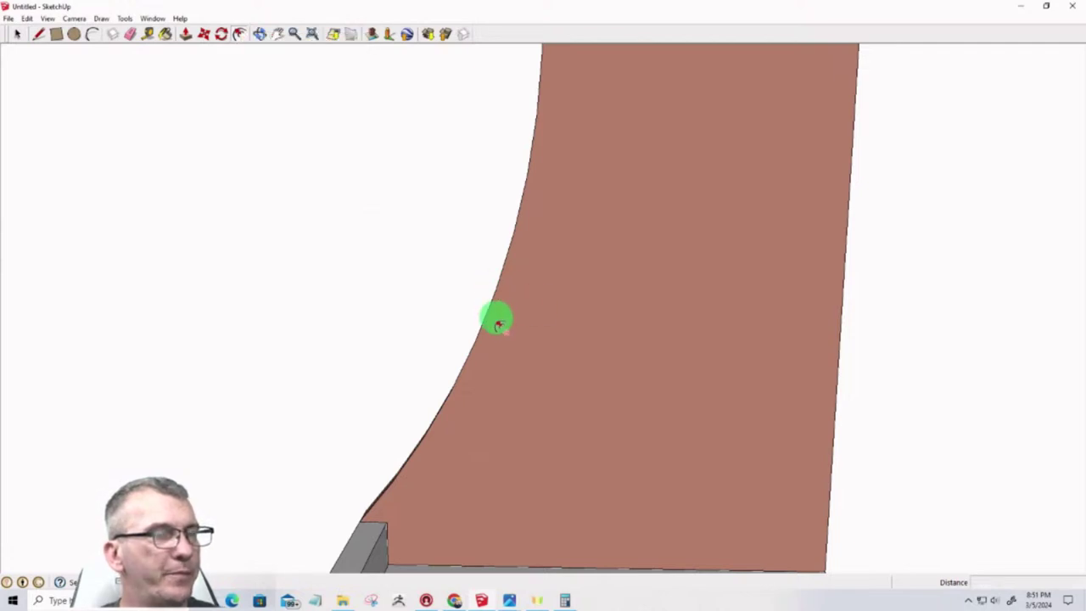
pyautogui.moveTo(497, 314)
pyautogui.mouseDown(button='middle')
pyautogui.moveTo(591, 162)
pyautogui.moveTo(461, 313)
pyautogui.mouseUp(button='middle')
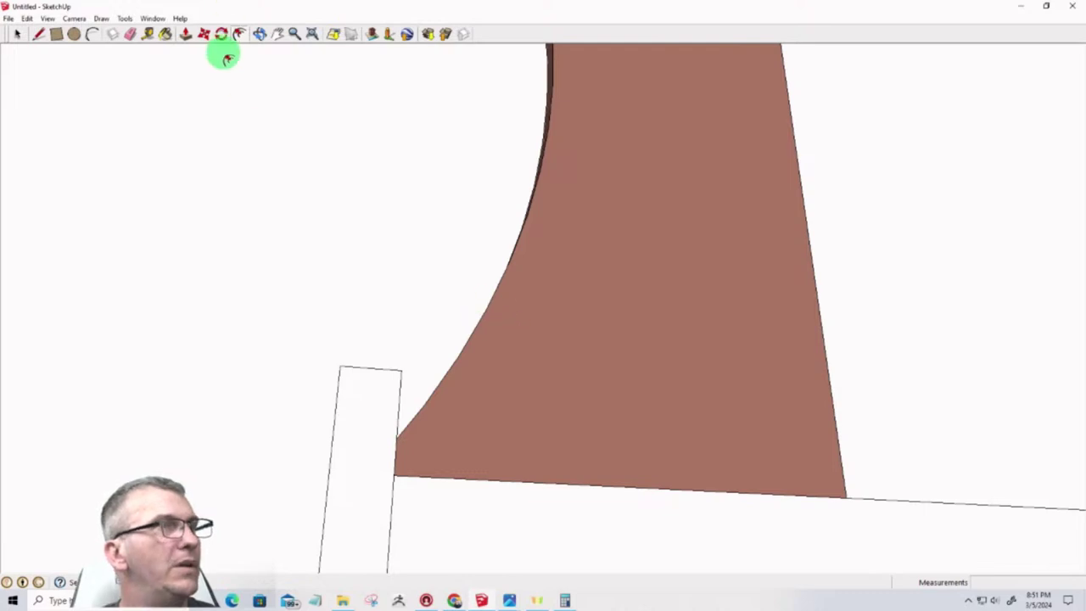
# Open the brown panel group for editing, look down at the box's grey top, then exit the group
pyautogui.doubleClick(638, 219)
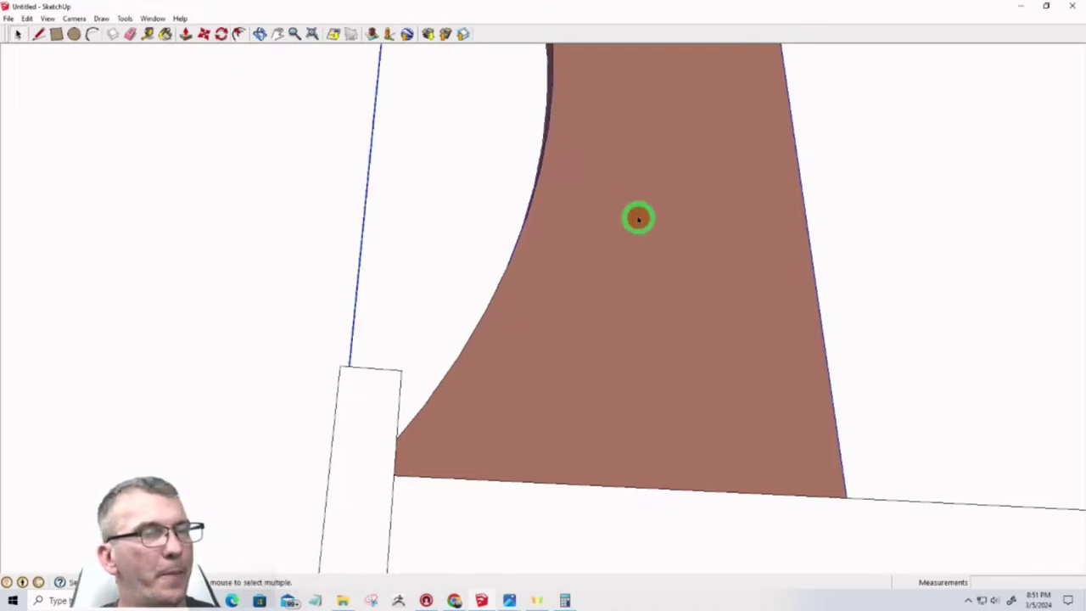
pyautogui.doubleClick(638, 219)
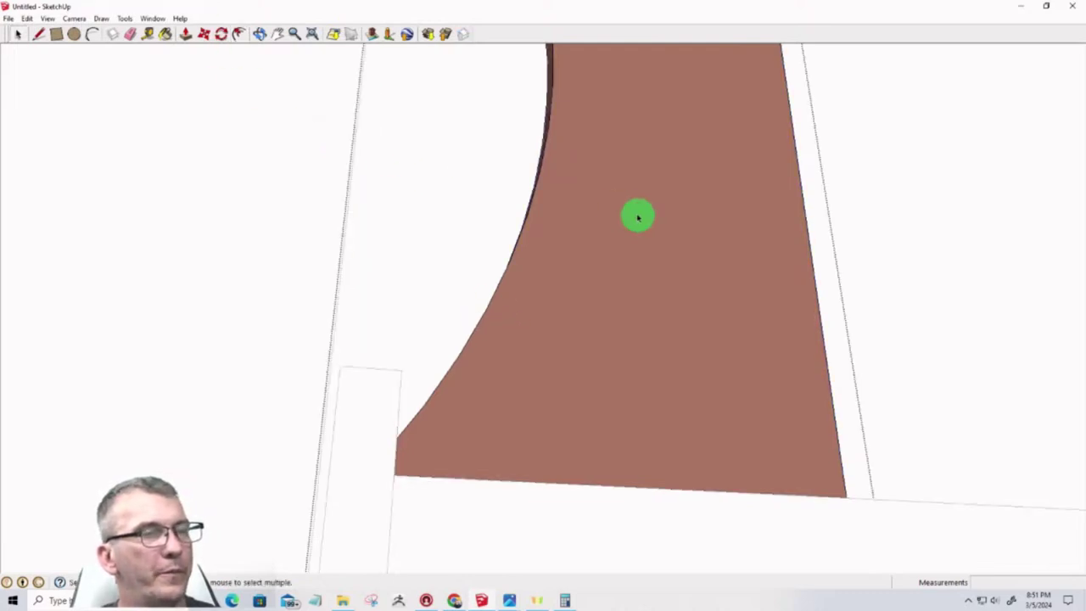
pyautogui.scroll(-3, 638, 219)
pyautogui.moveTo(616, 252); pyautogui.dragTo(575, 448, button='middle')
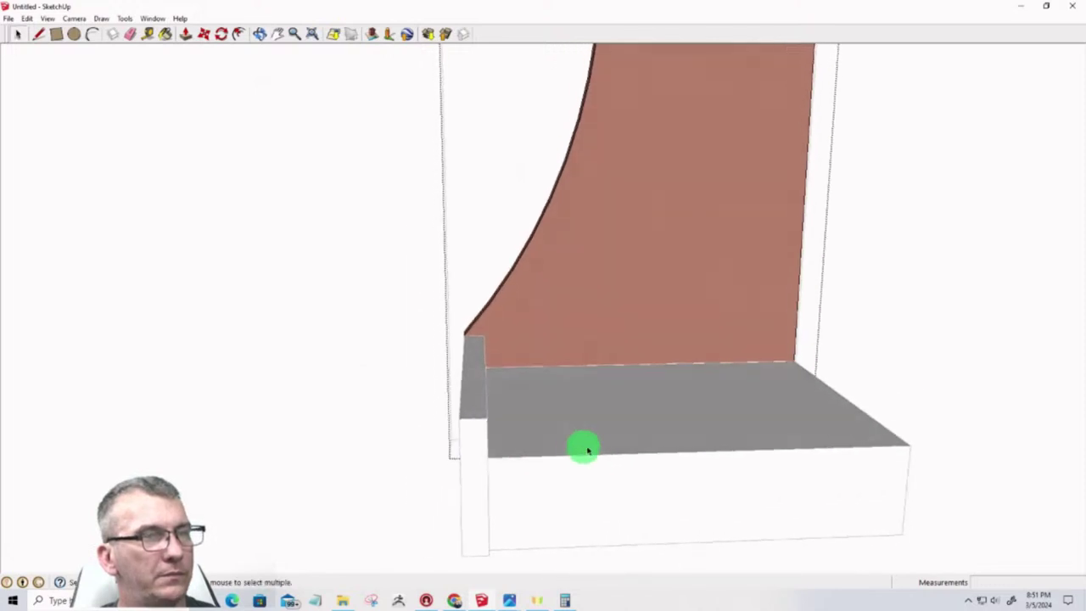
pyautogui.click(162, 415)
# Make a new component from the box's grey top and front faces
pyautogui.click(679, 450)
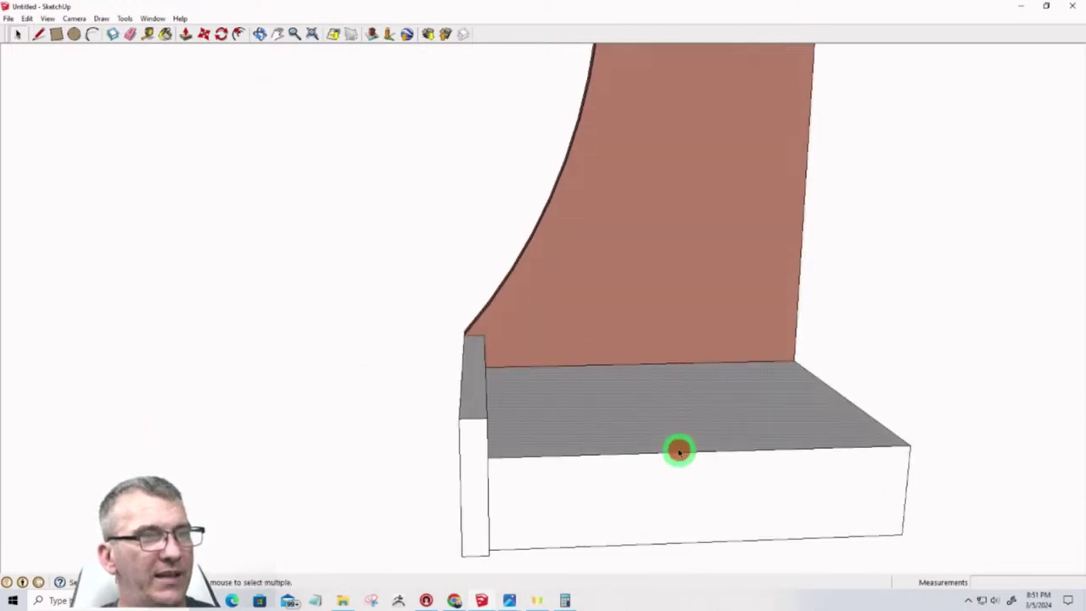
pyautogui.click(677, 449)
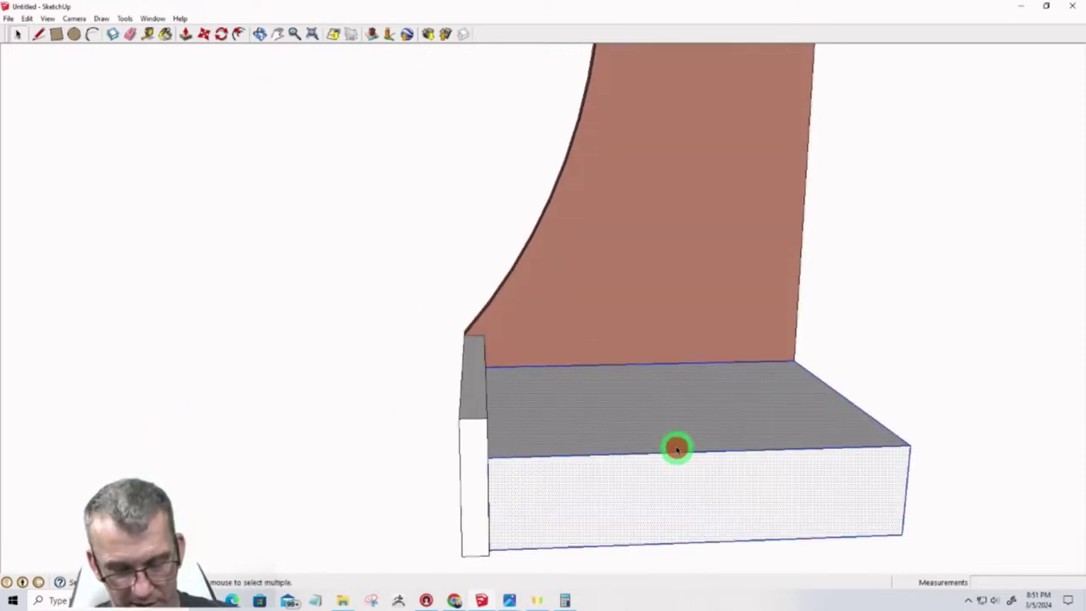
pyautogui.press('g')
pyautogui.press('Return')
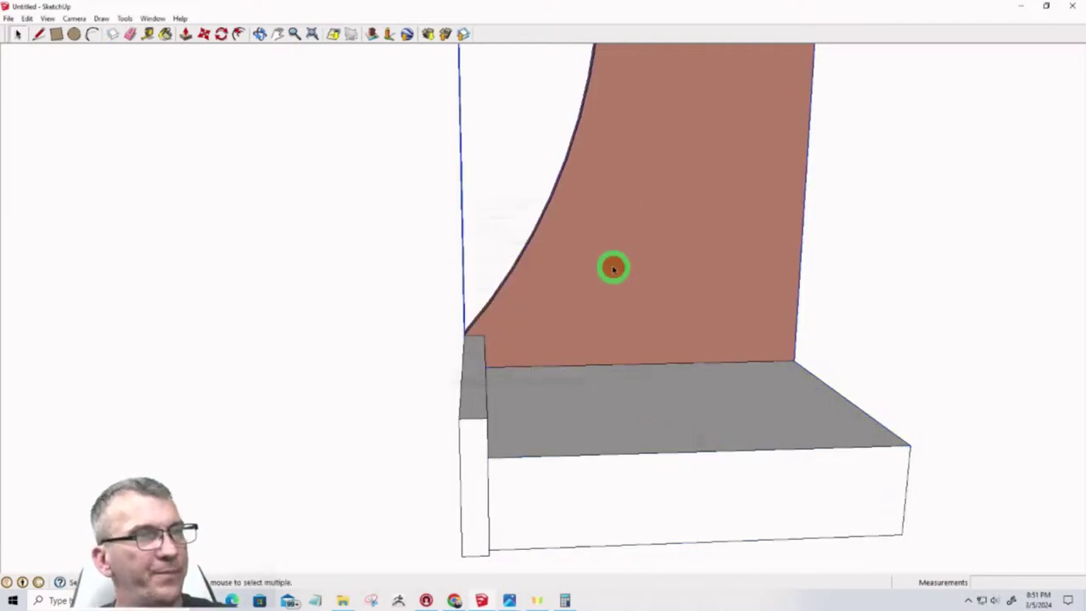
pyautogui.rightClick(613, 267)
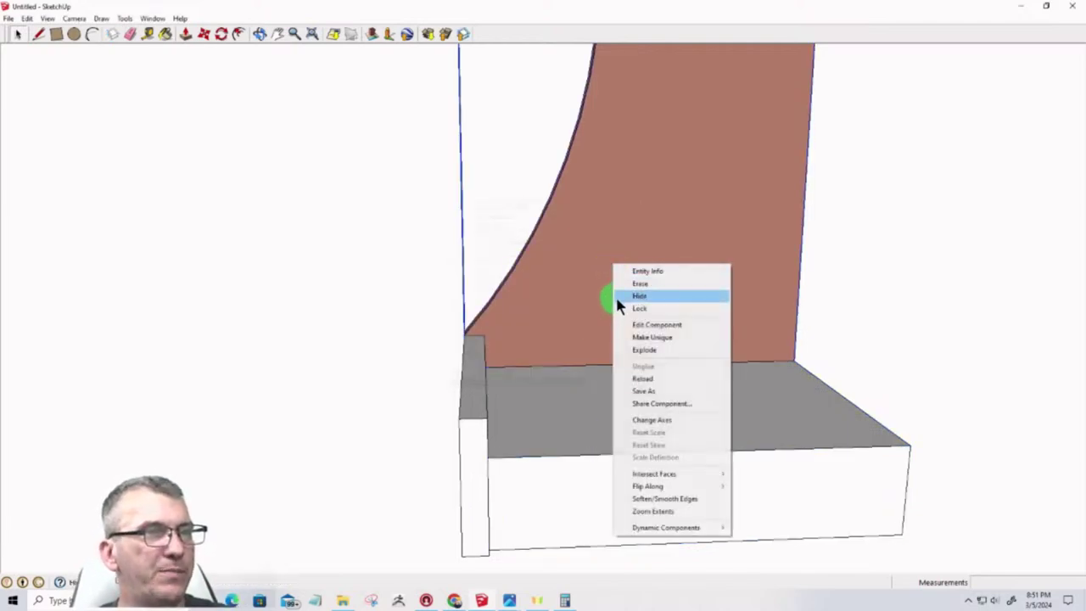
pyautogui.press('Escape')
pyautogui.moveTo(608, 315); pyautogui.dragTo(552, 284, button='middle')
# Offset the brown panel face's outline 0.75 inward
pyautogui.click(238, 33)
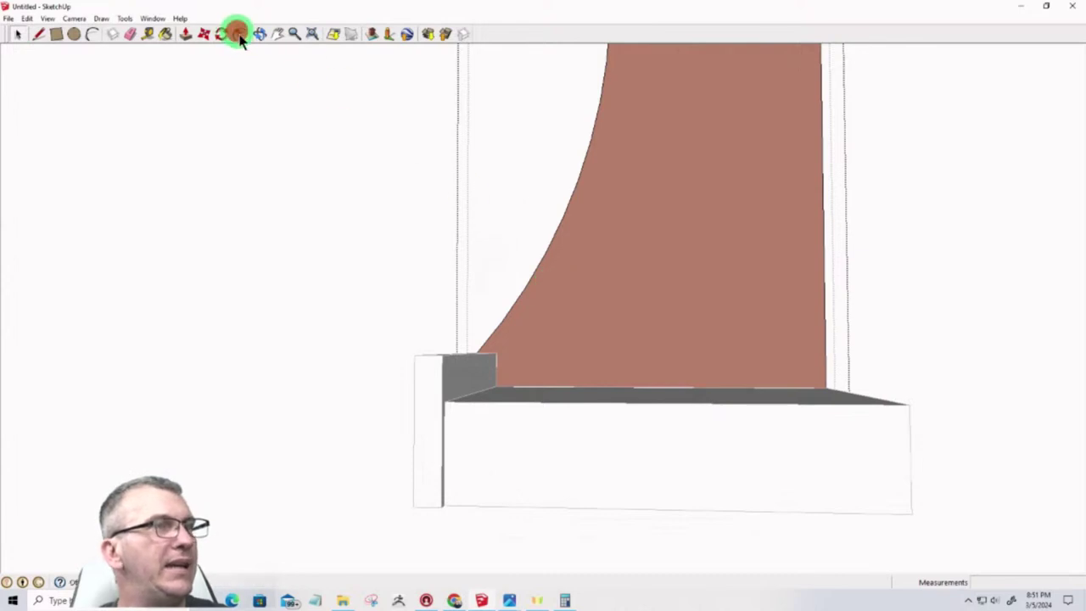
pyautogui.click(549, 288)
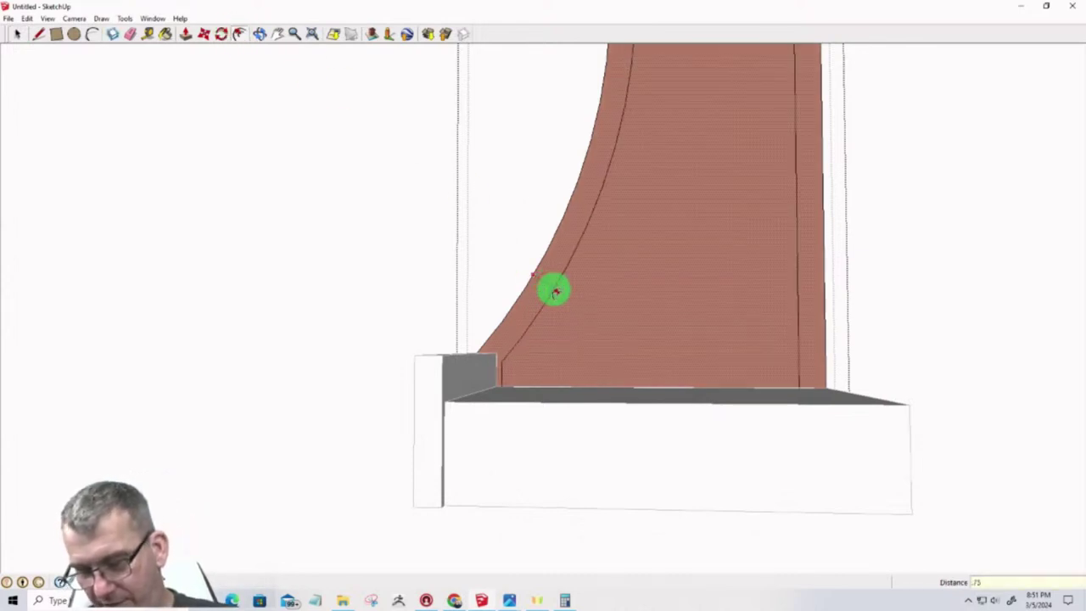
pyautogui.press('Return')
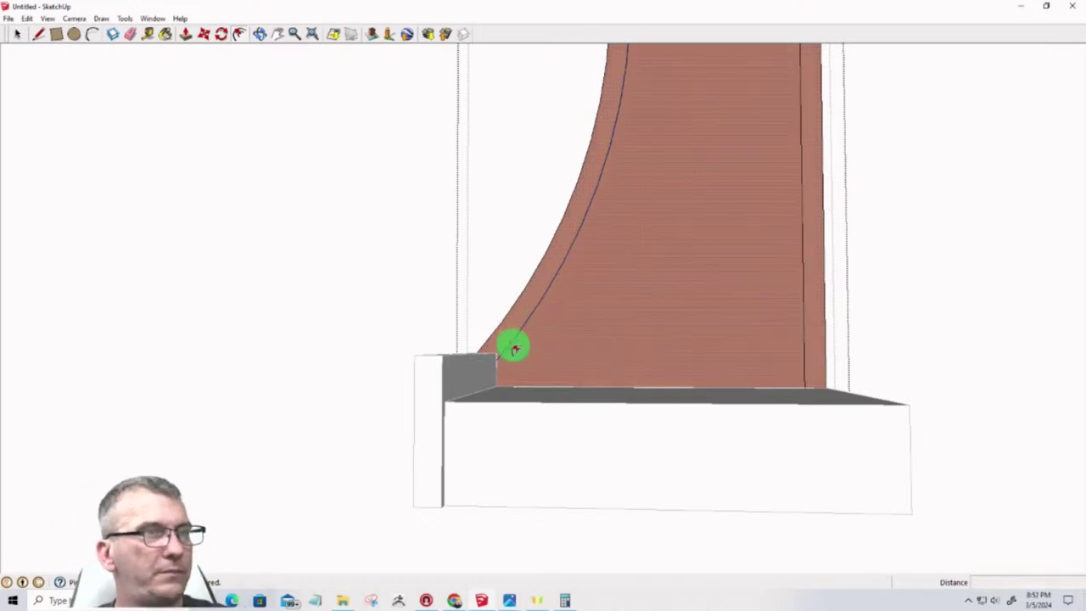
# Turn the model to show the front box piece and delete it
pyautogui.scroll(-5, 520, 378)
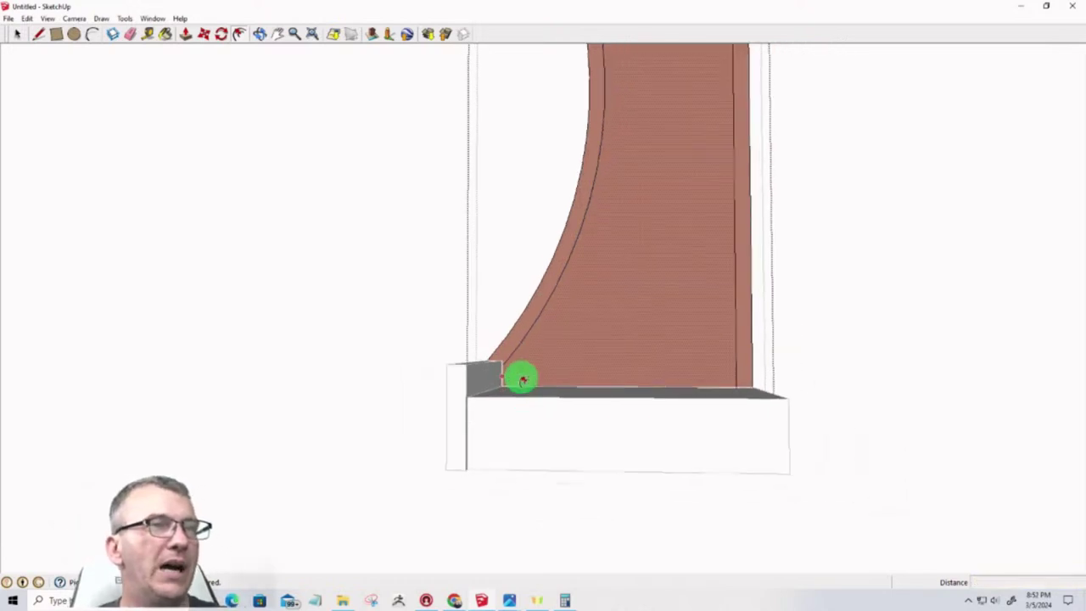
pyautogui.moveTo(529, 347)
pyautogui.mouseDown(button='middle')
pyautogui.moveTo(752, 297)
pyautogui.moveTo(818, 356)
pyautogui.mouseUp(button='middle')
pyautogui.moveTo(519, 368); pyautogui.dragTo(512, 408, button='middle')
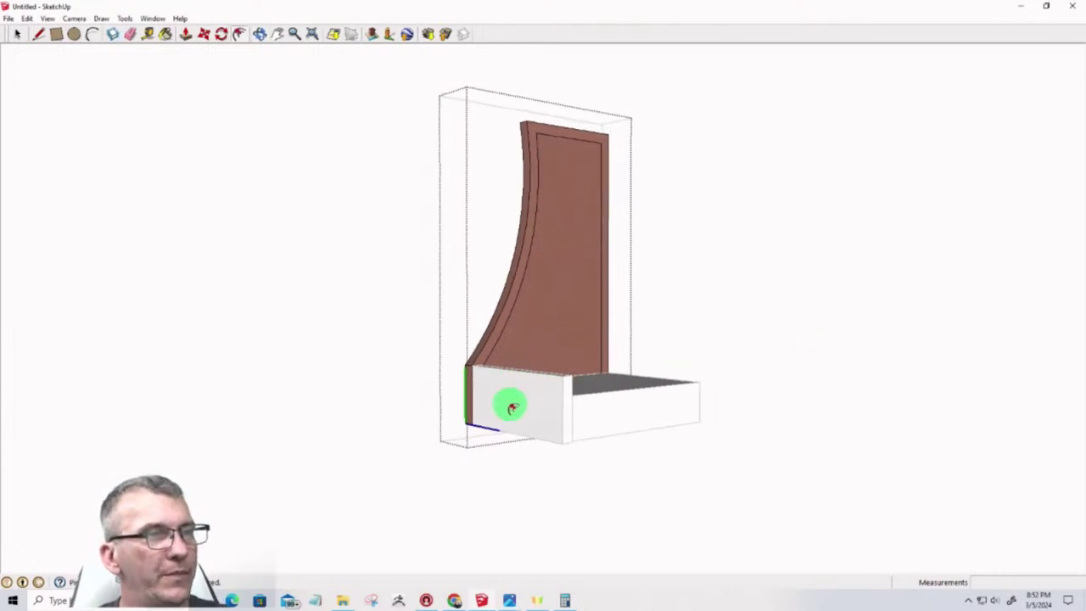
pyautogui.click(528, 406)
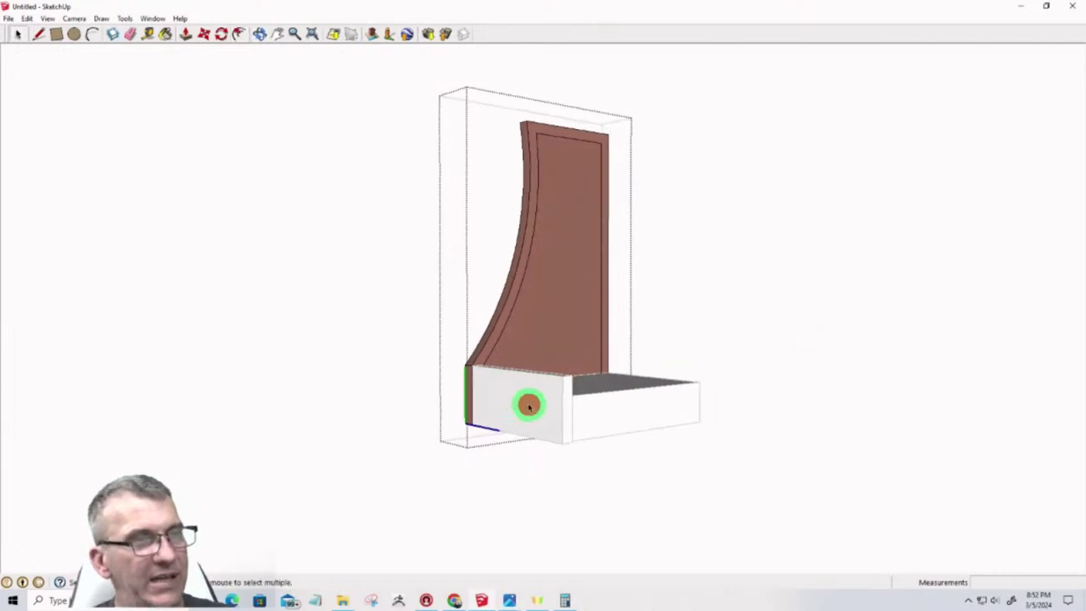
pyautogui.click(282, 430)
pyautogui.click(555, 410)
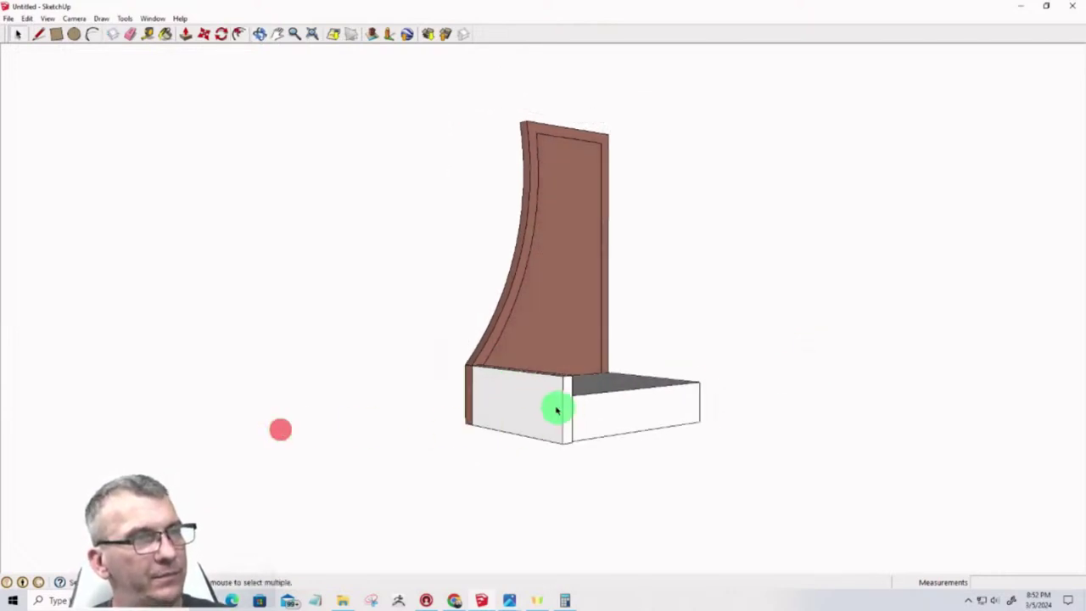
pyautogui.press('Delete')
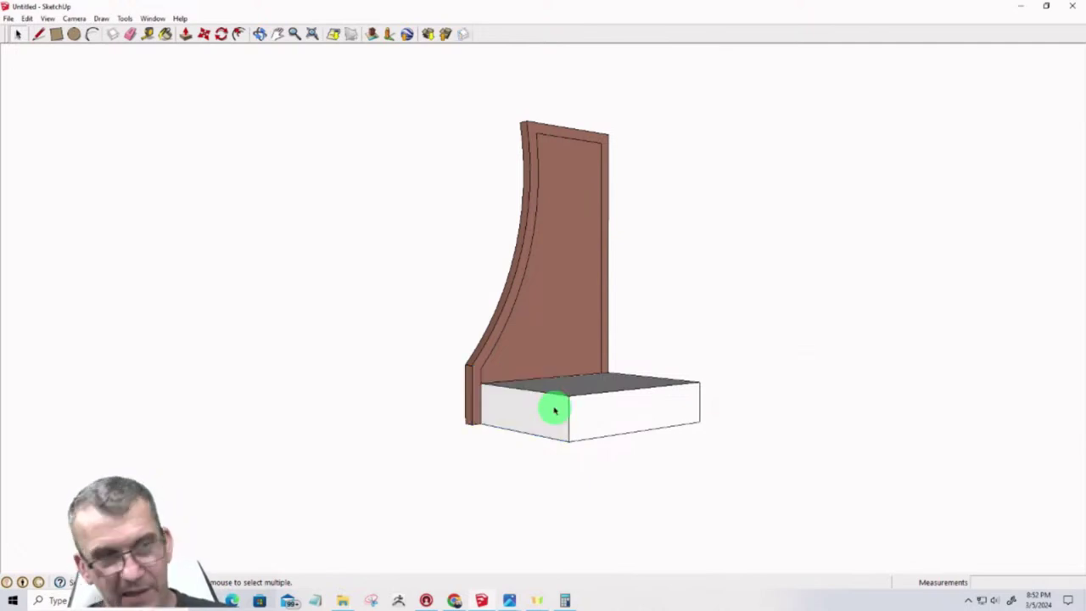
# Delete the remaining box and angle the view to show the panel's thickness
pyautogui.click(611, 422)
pyautogui.press('Delete')
pyautogui.moveTo(611, 422); pyautogui.dragTo(454, 303, button='middle')
pyautogui.scroll(5, 478, 370)
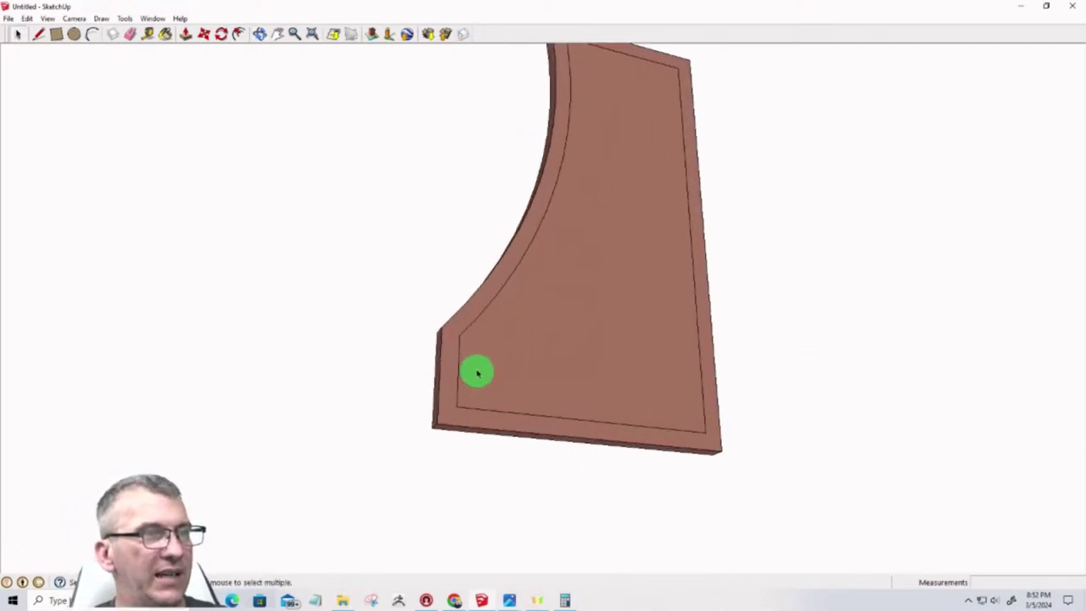
pyautogui.moveTo(470, 365)
pyautogui.mouseDown(button='middle')
pyautogui.moveTo(322, 90)
pyautogui.moveTo(332, 145)
pyautogui.moveTo(478, 186)
pyautogui.moveTo(357, 141)
pyautogui.mouseUp(button='middle')
pyautogui.scroll(-4, 429, 230)
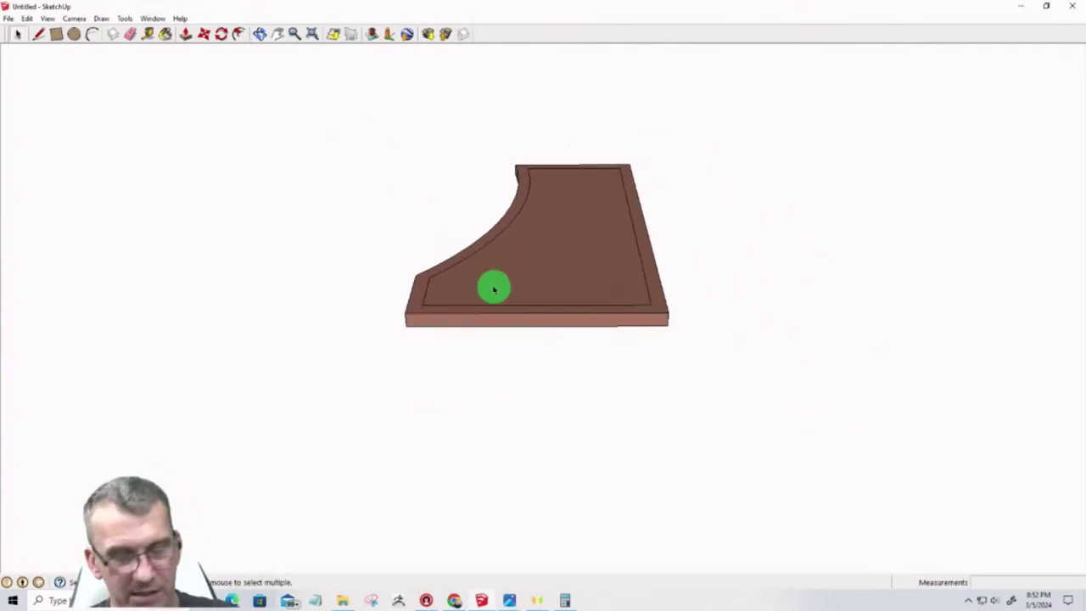
# Copy the bordered panel with Move and place the copy to the right of the original
pyautogui.click(494, 288)
pyautogui.press('m')
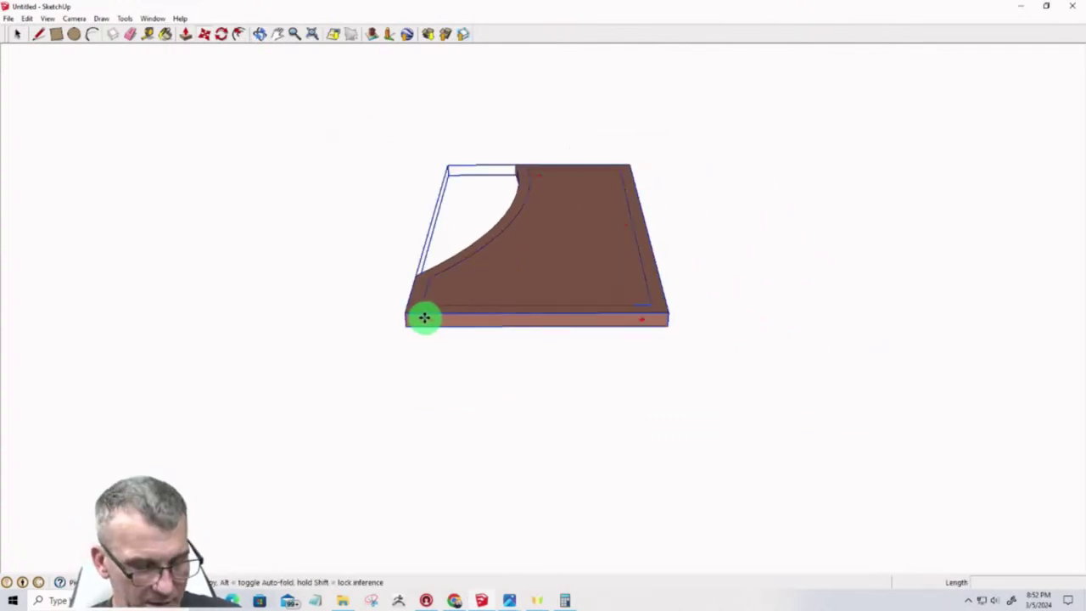
pyautogui.press('ctrl')
pyautogui.click(405, 321)
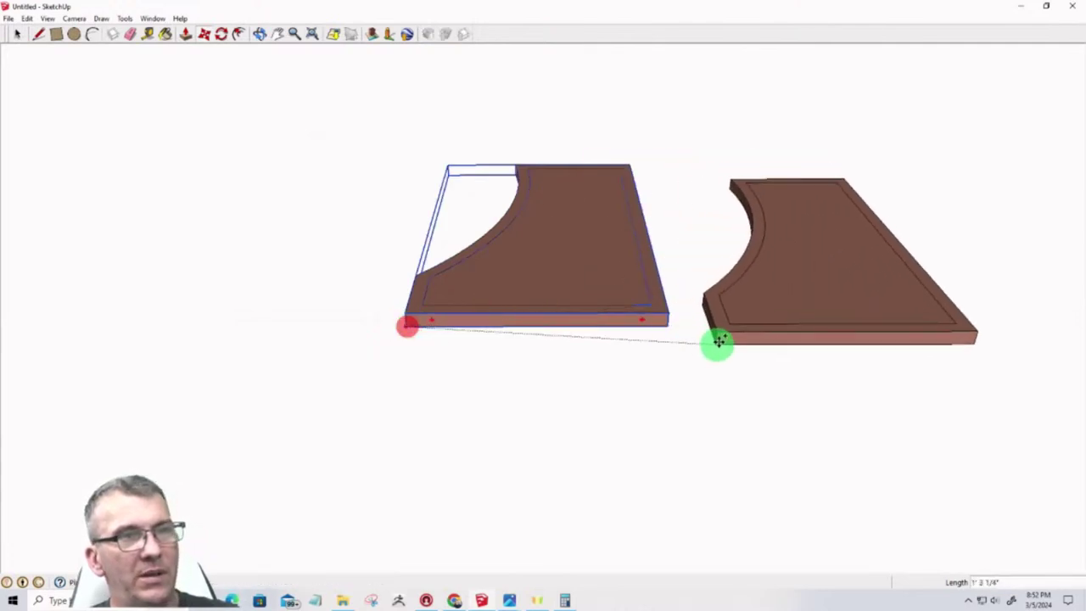
pyautogui.click(739, 325)
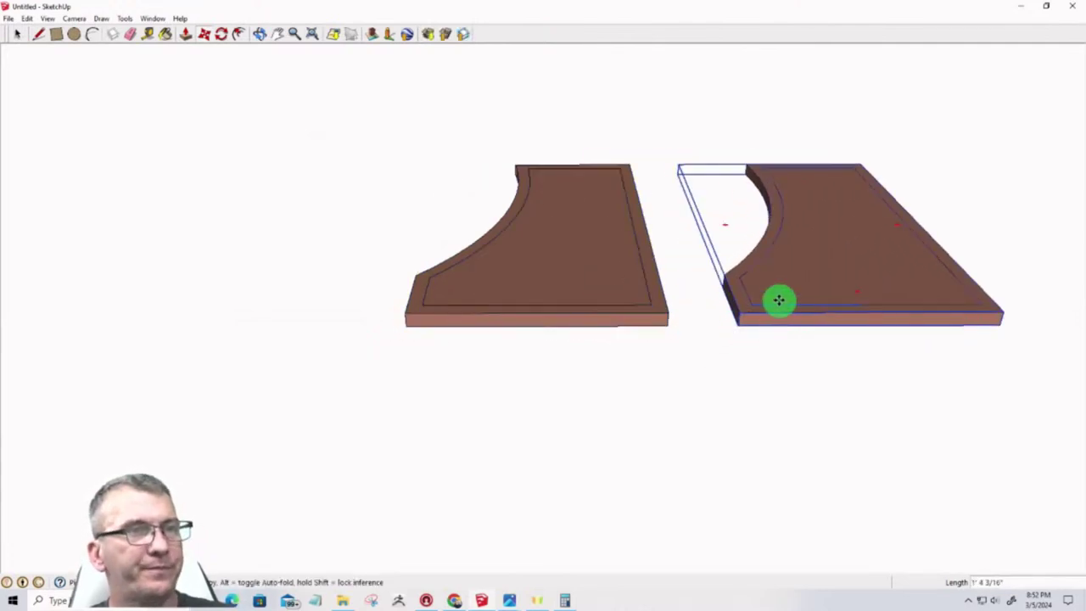
pyautogui.scroll(-1, 778, 301)
pyautogui.scroll(2, 779, 299)
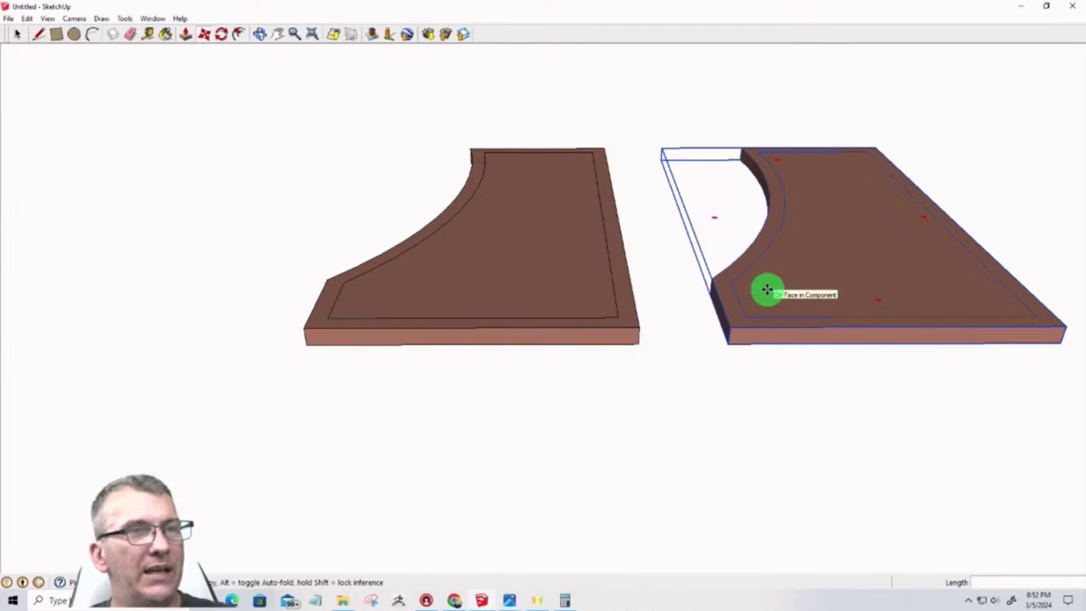
pyautogui.press('space')
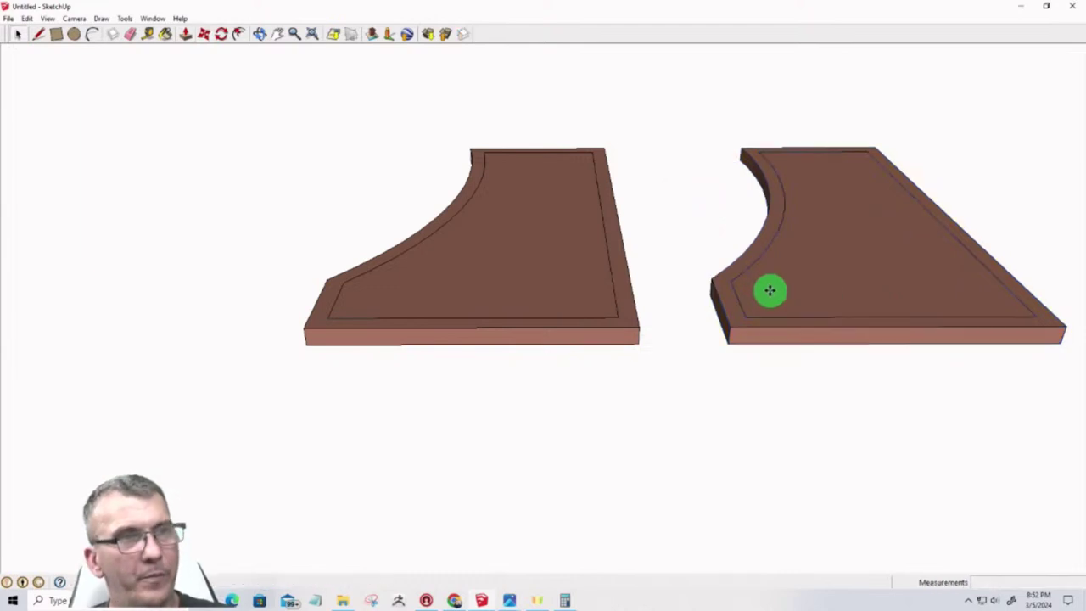
pyautogui.click(770, 291)
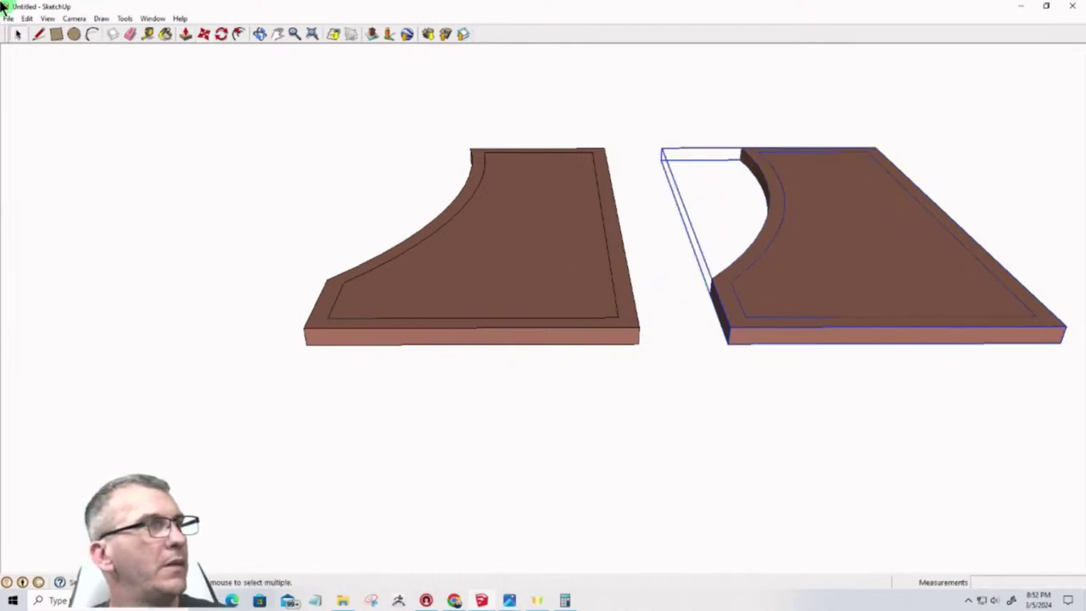
# Inside the right panel, draw a line from the inner outline's top corner to the outer top edge
pyautogui.click(40, 37)
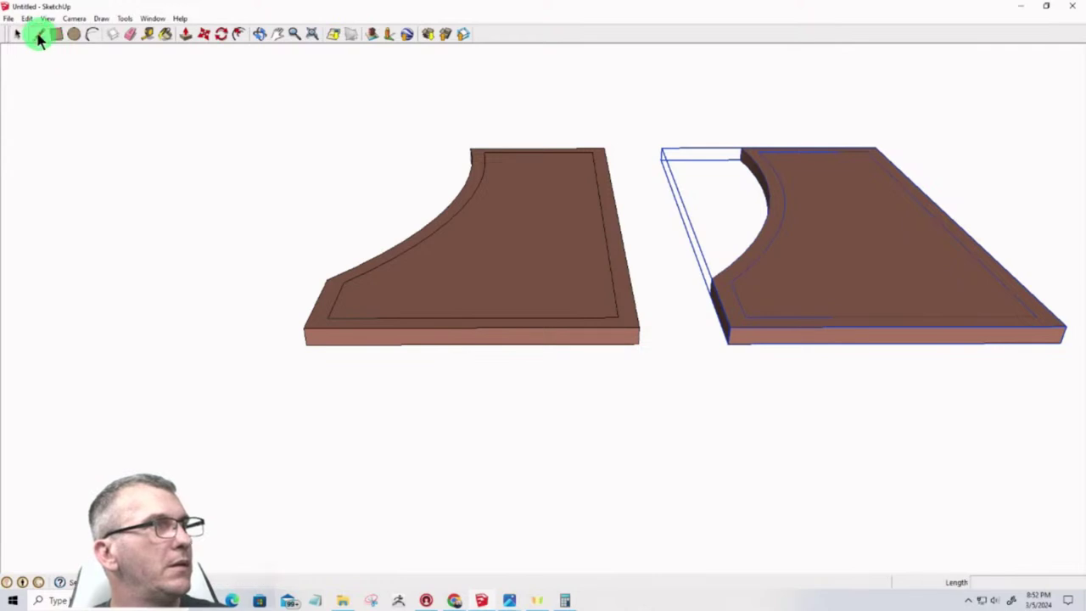
pyautogui.press('space')
pyautogui.doubleClick(798, 294)
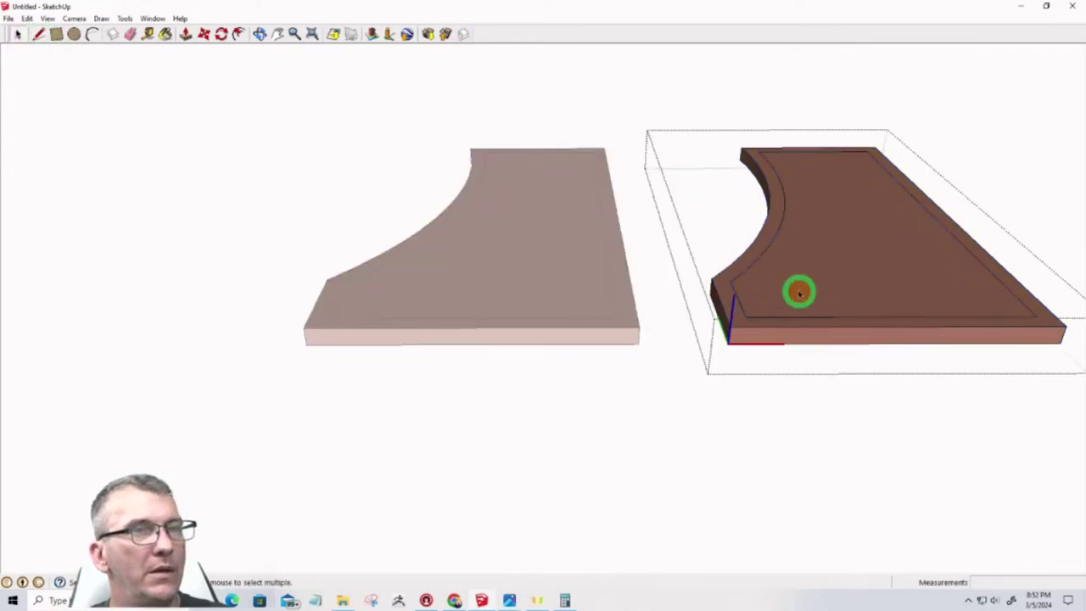
pyautogui.scroll(5, 798, 312)
pyautogui.scroll(6, 730, 435)
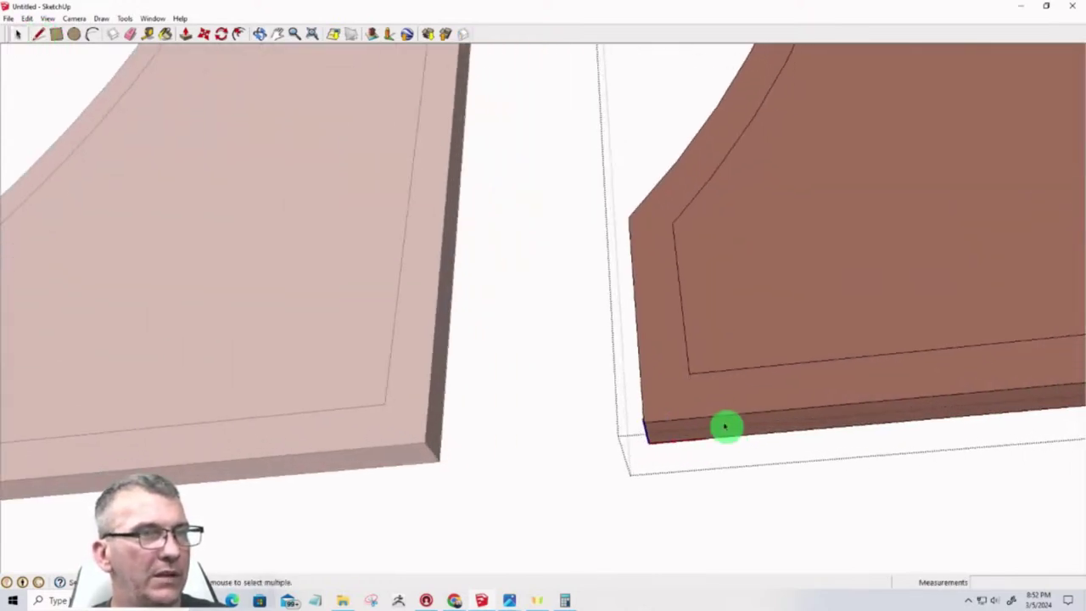
pyautogui.click(38, 34)
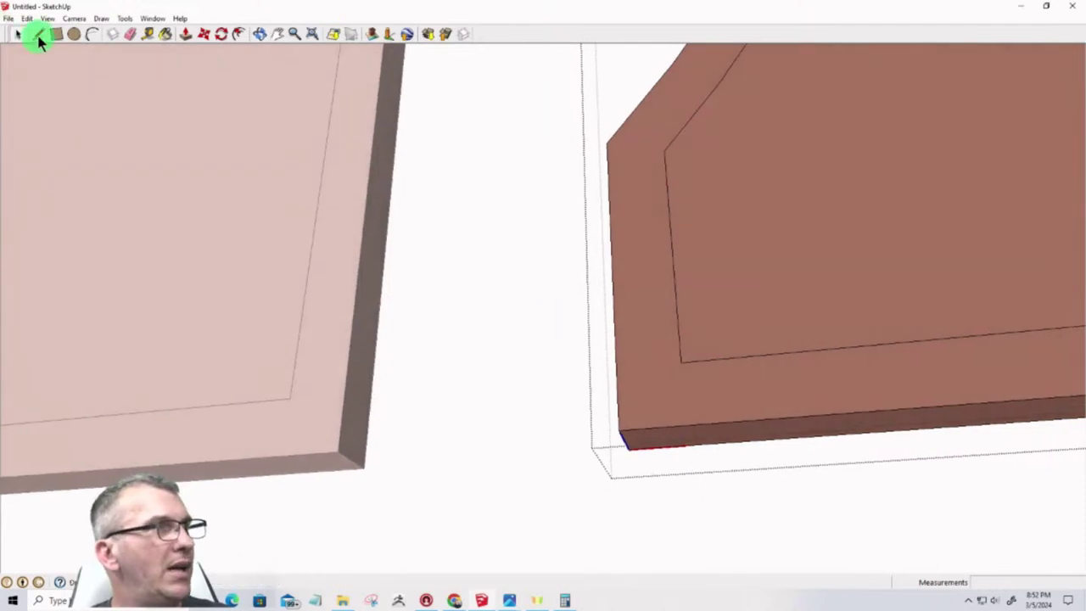
pyautogui.click(682, 361)
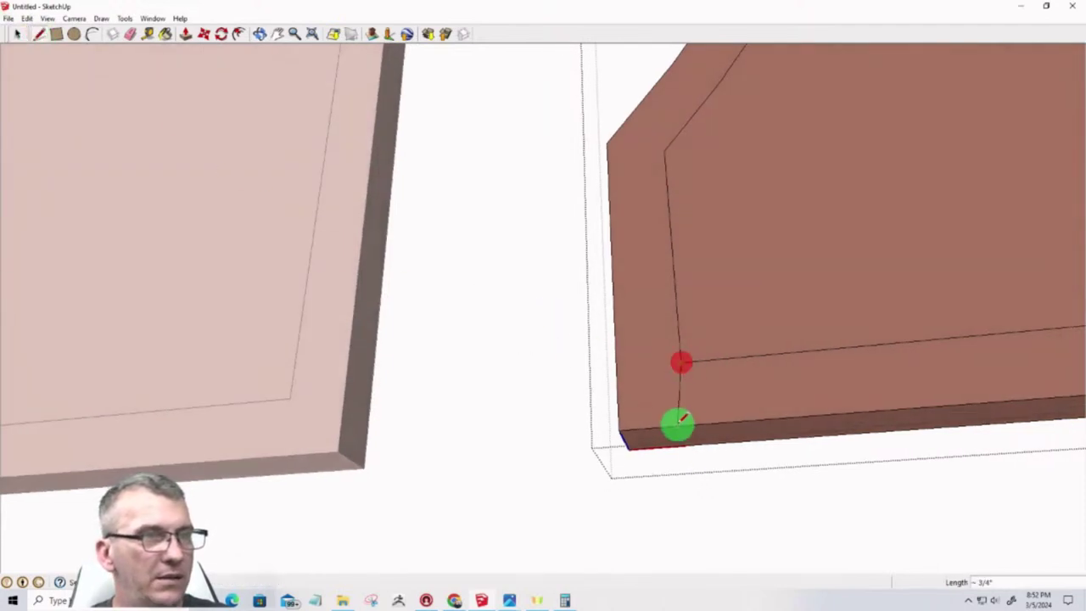
pyautogui.scroll(-8, 684, 425)
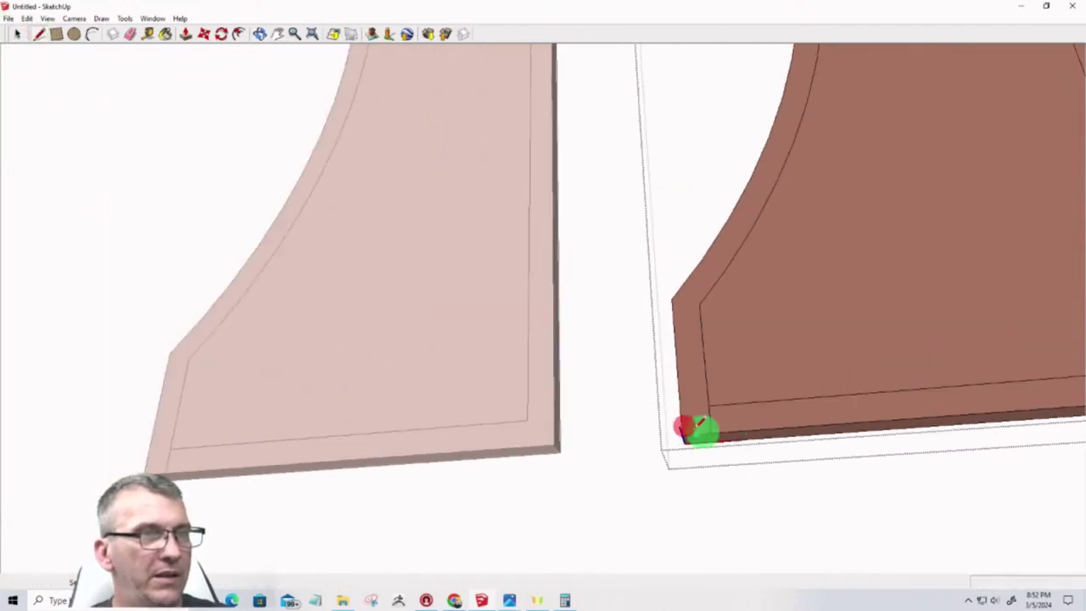
pyautogui.scroll(5, 783, 92)
pyautogui.scroll(4, 763, 128)
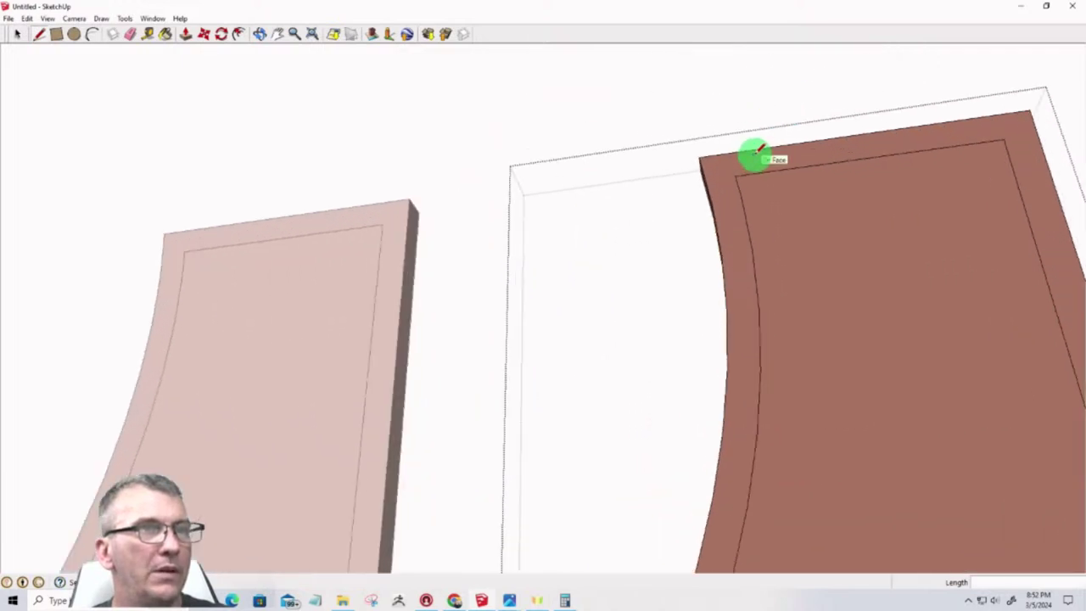
pyautogui.click(721, 193)
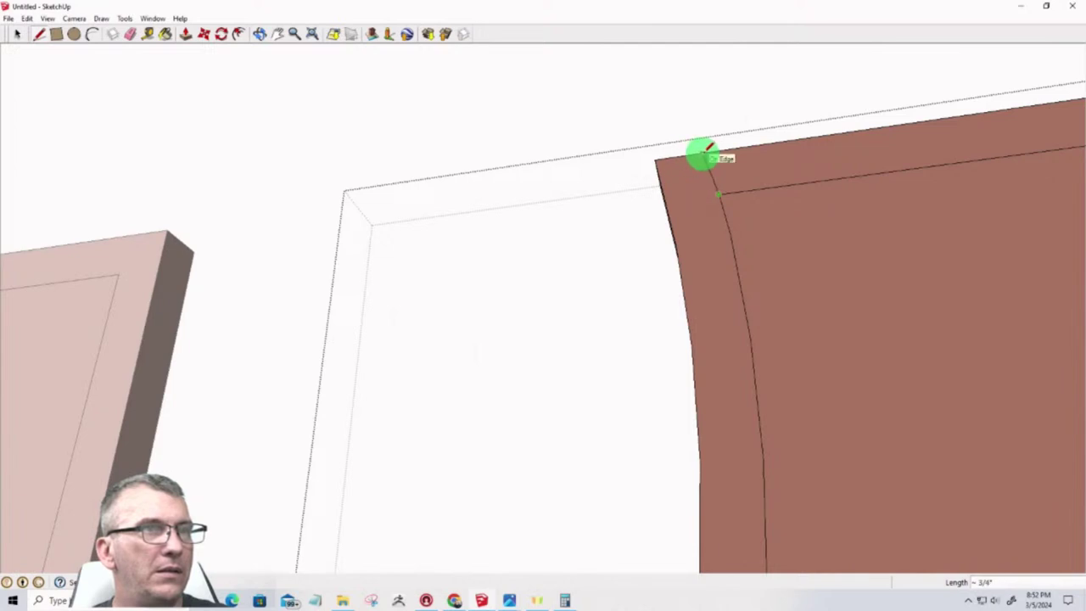
pyautogui.click(705, 153)
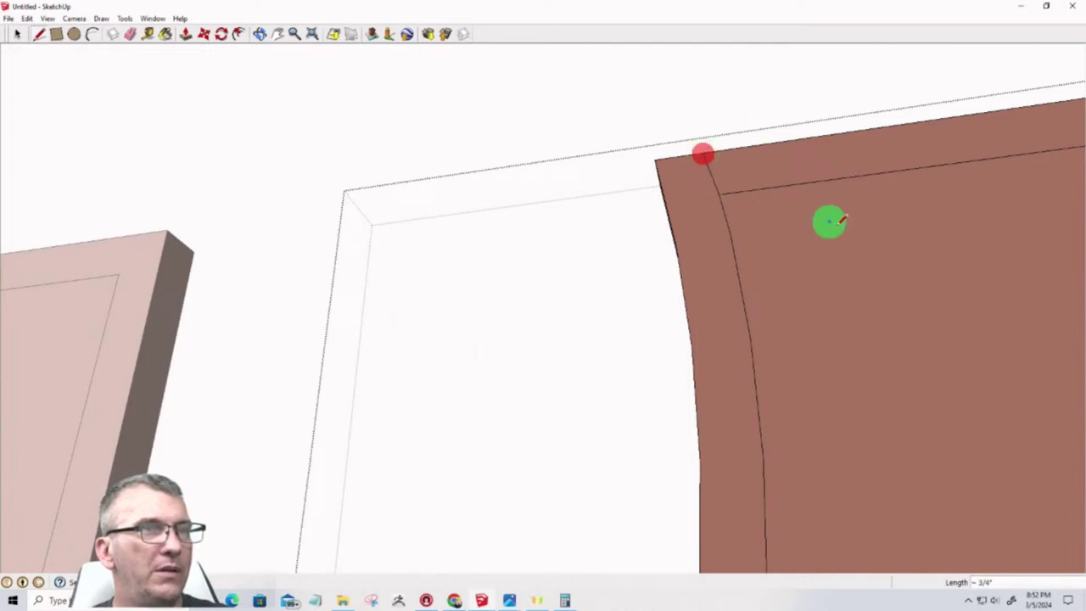
# Delete the border's top and bottom inner edges
pyautogui.moveTo(832, 223); pyautogui.dragTo(817, 184, button='middle')
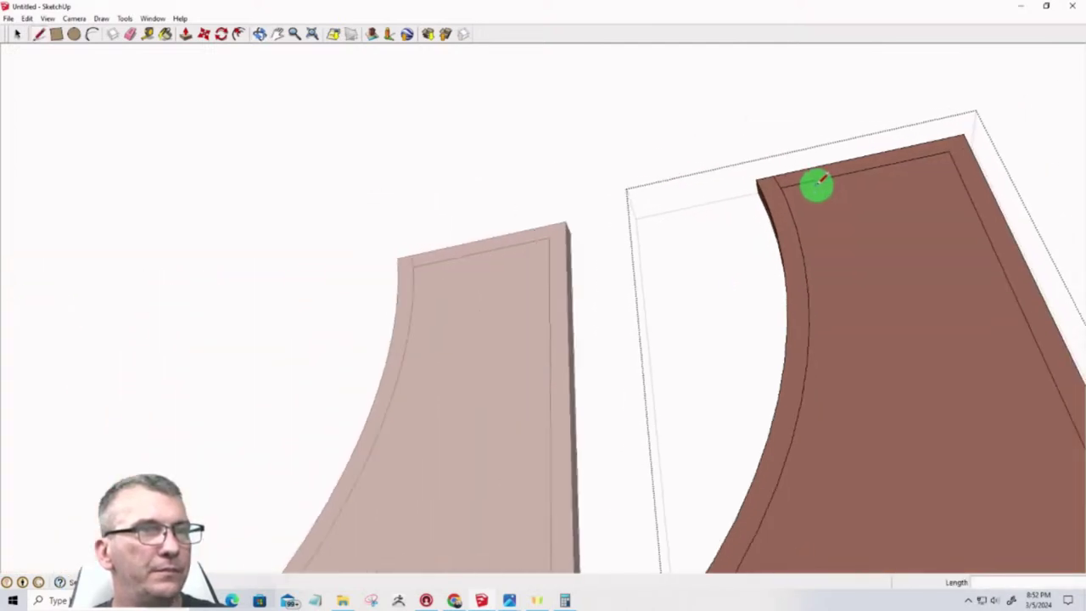
pyautogui.press('space')
pyautogui.click(824, 180)
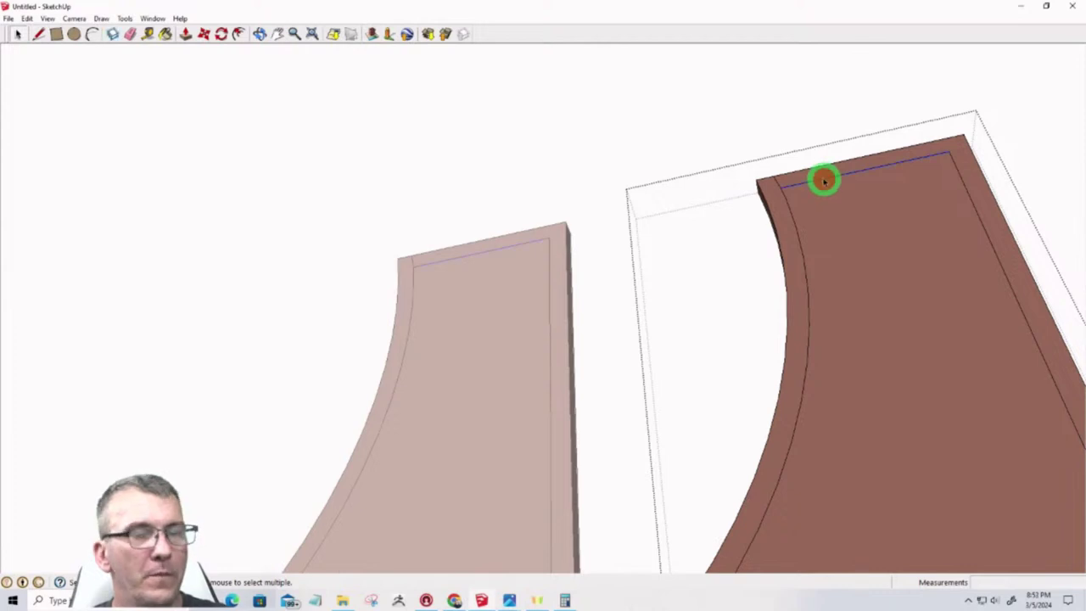
pyautogui.press('Delete')
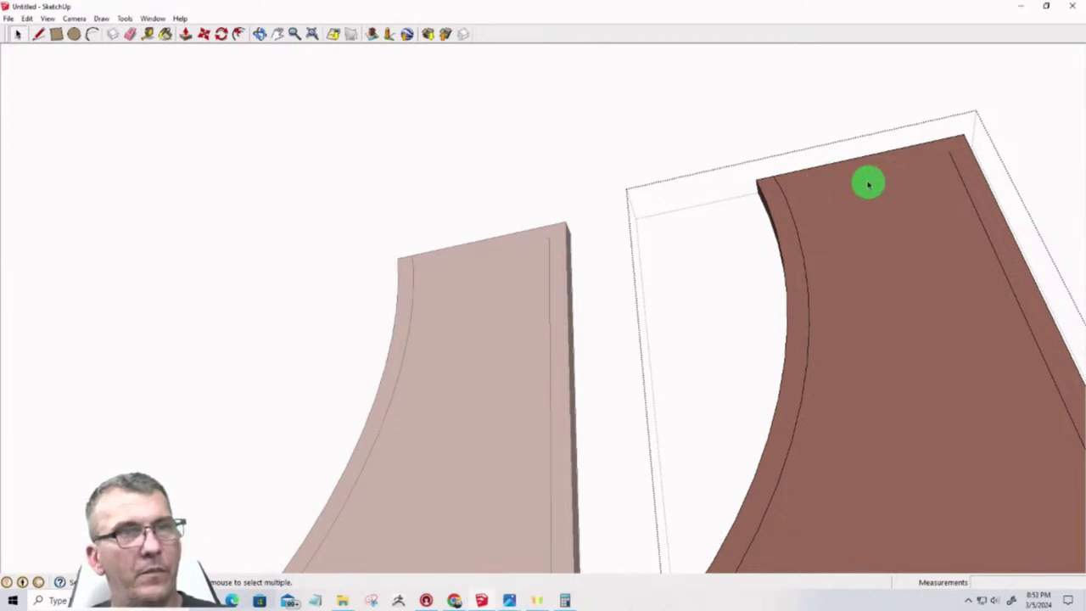
pyautogui.scroll(-5, 965, 181)
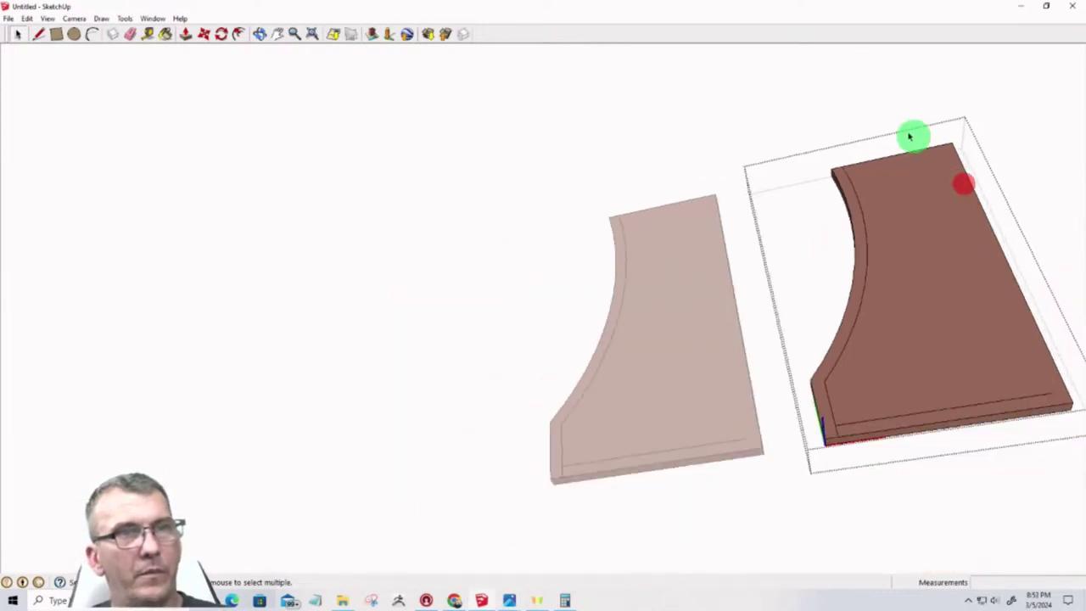
pyautogui.scroll(3, 856, 365)
pyautogui.scroll(1, 856, 365)
pyautogui.click(857, 361)
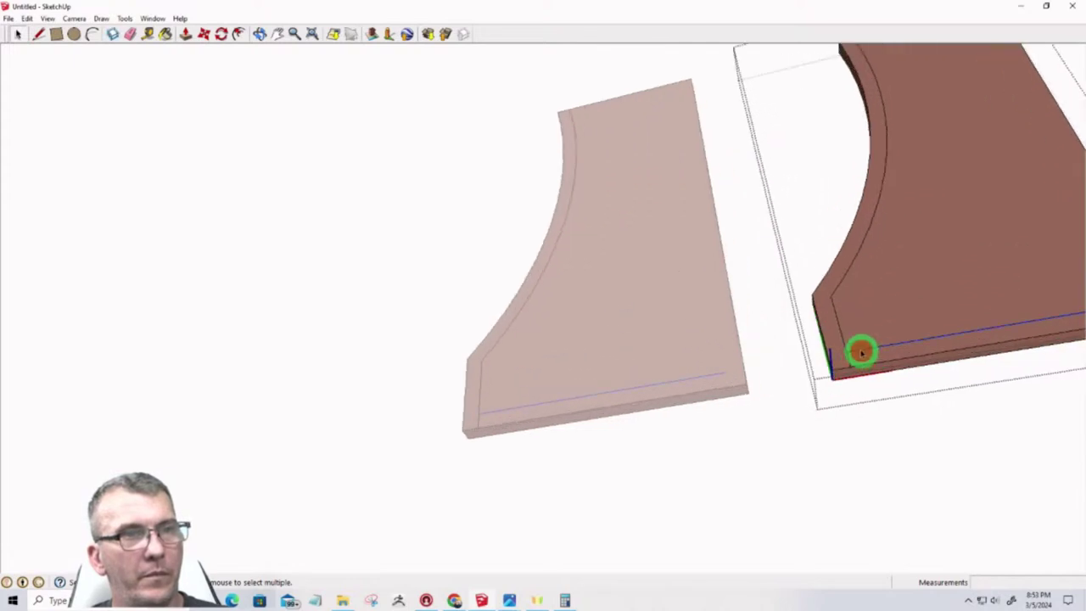
pyautogui.press('Delete')
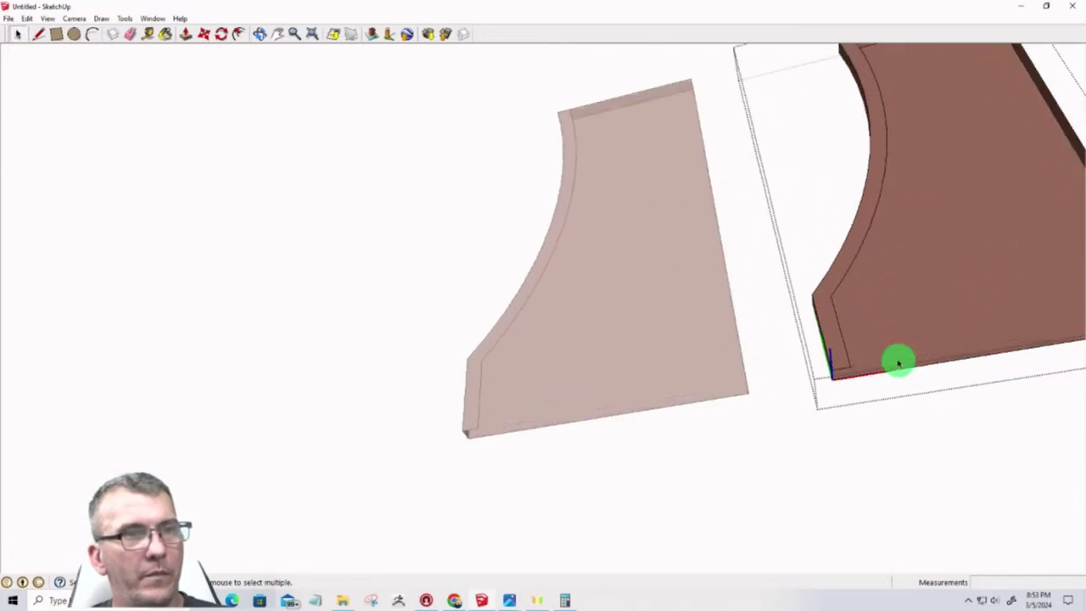
# Orbit to inspect the whole panel, then exit its editing context and select the right panel
pyautogui.moveTo(898, 363)
pyautogui.mouseDown(button='middle')
pyautogui.moveTo(769, 336)
pyautogui.moveTo(862, 180)
pyautogui.moveTo(854, 209)
pyautogui.moveTo(801, 235)
pyautogui.moveTo(834, 235)
pyautogui.mouseUp(button='middle')
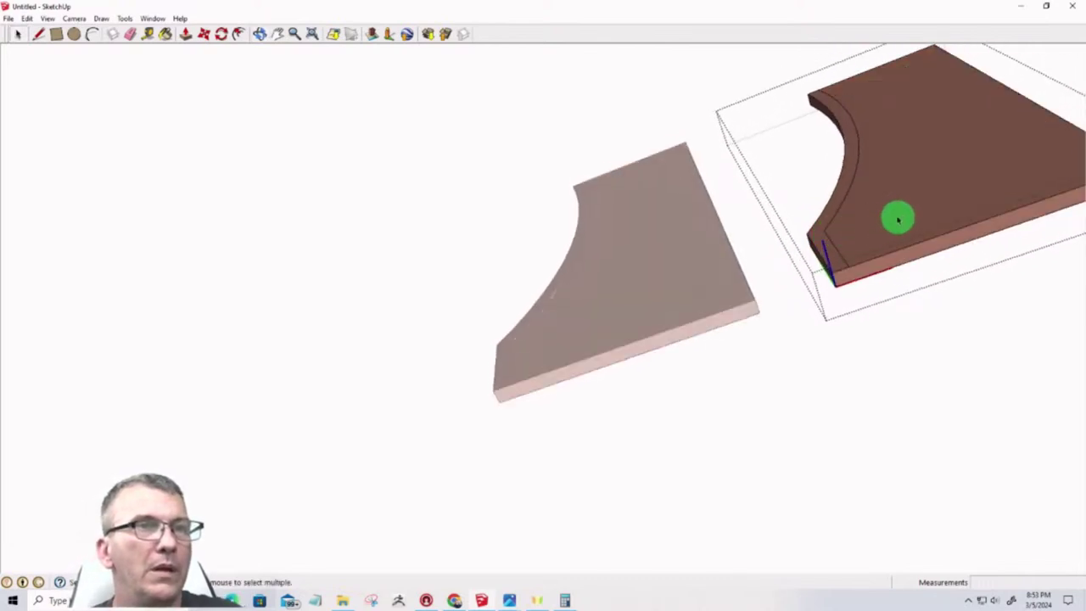
pyautogui.moveTo(880, 255); pyautogui.dragTo(808, 351, button='middle')
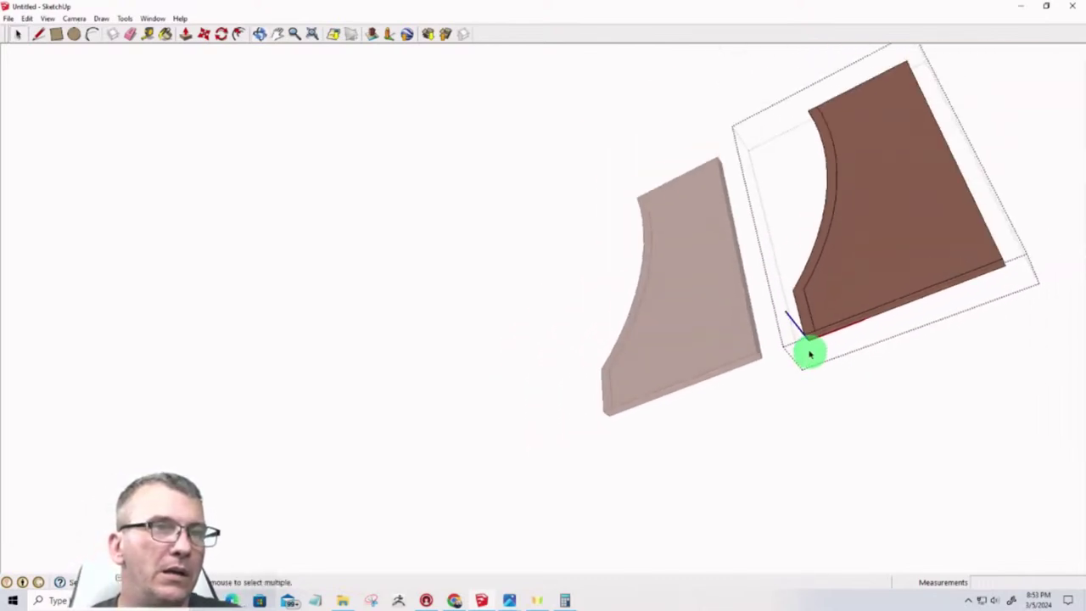
pyautogui.moveTo(901, 279)
pyautogui.mouseDown(button='middle')
pyautogui.moveTo(946, 221)
pyautogui.moveTo(987, 194)
pyautogui.moveTo(1006, 202)
pyautogui.mouseUp(button='middle')
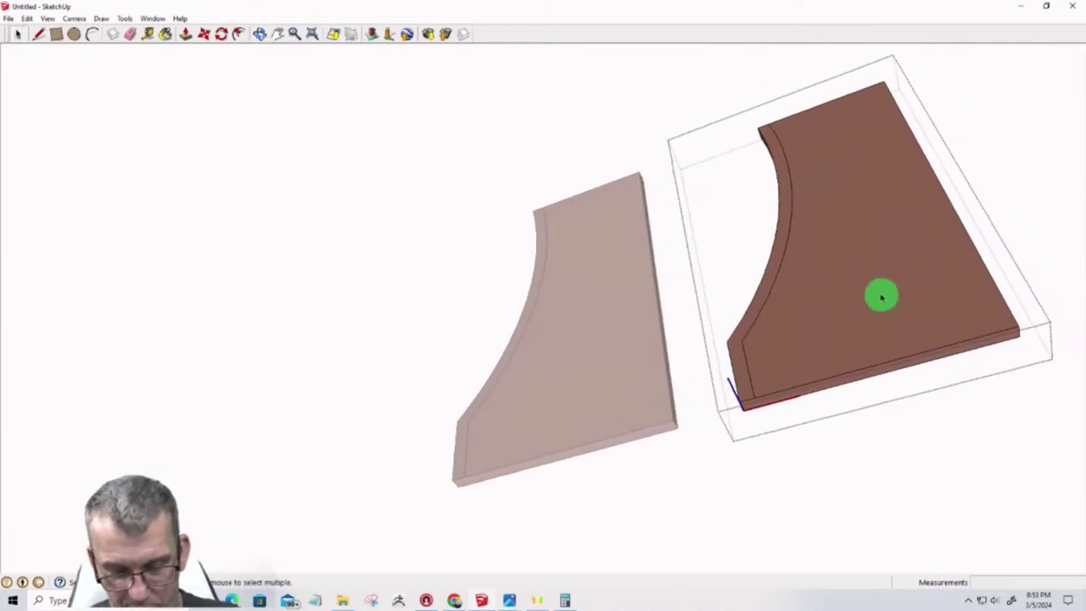
pyautogui.press('p')
pyautogui.click(849, 259)
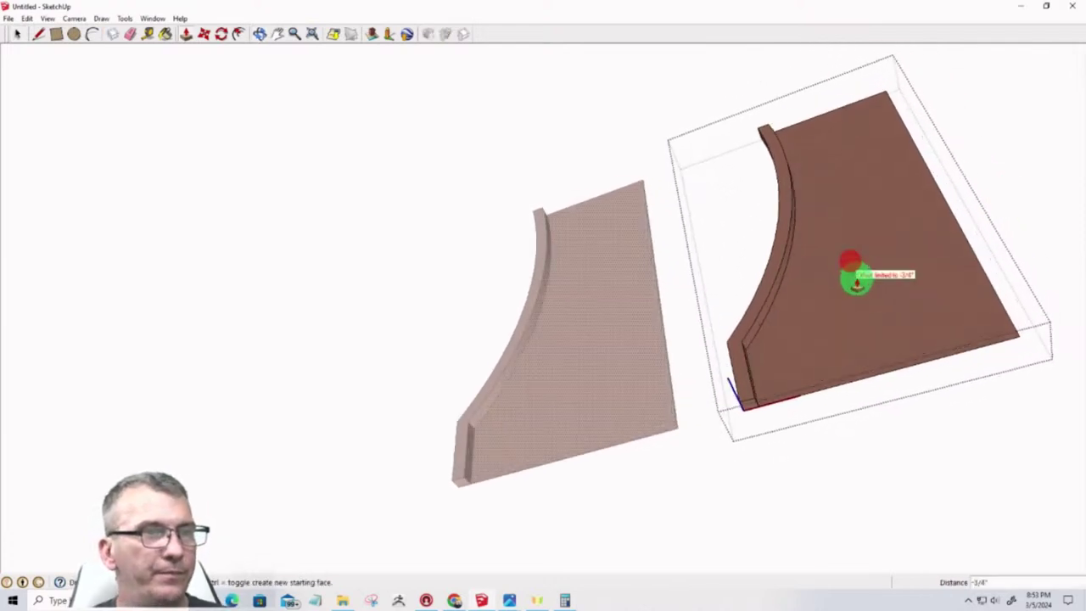
pyautogui.press('Escape')
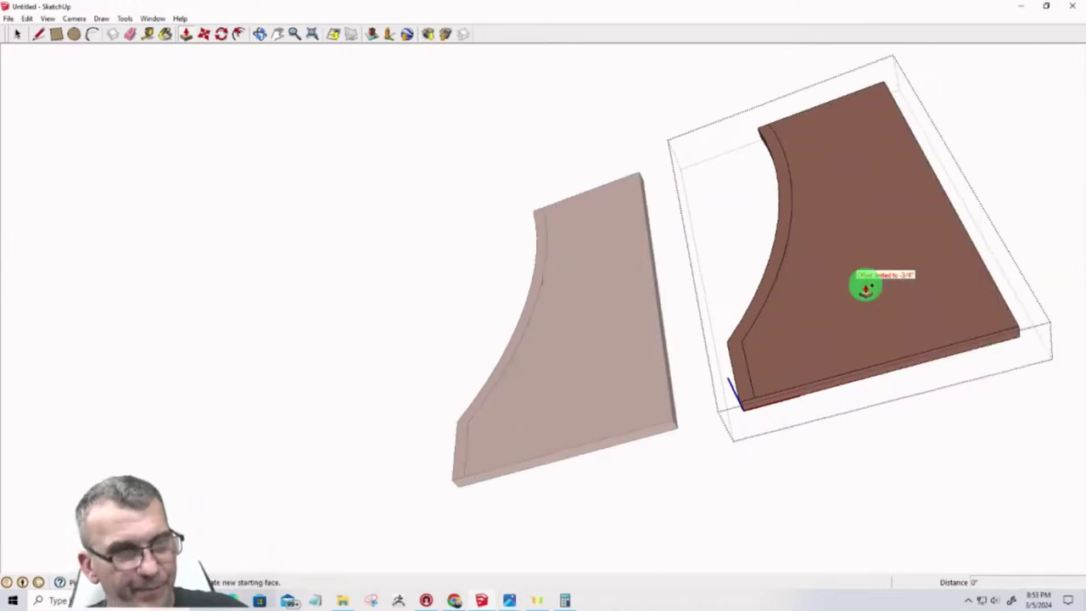
pyautogui.press('space')
pyautogui.click(764, 470)
pyautogui.click(781, 371)
# Apply Make Unique to the right panel component, then double-click it to edit
pyautogui.rightClick(781, 371)
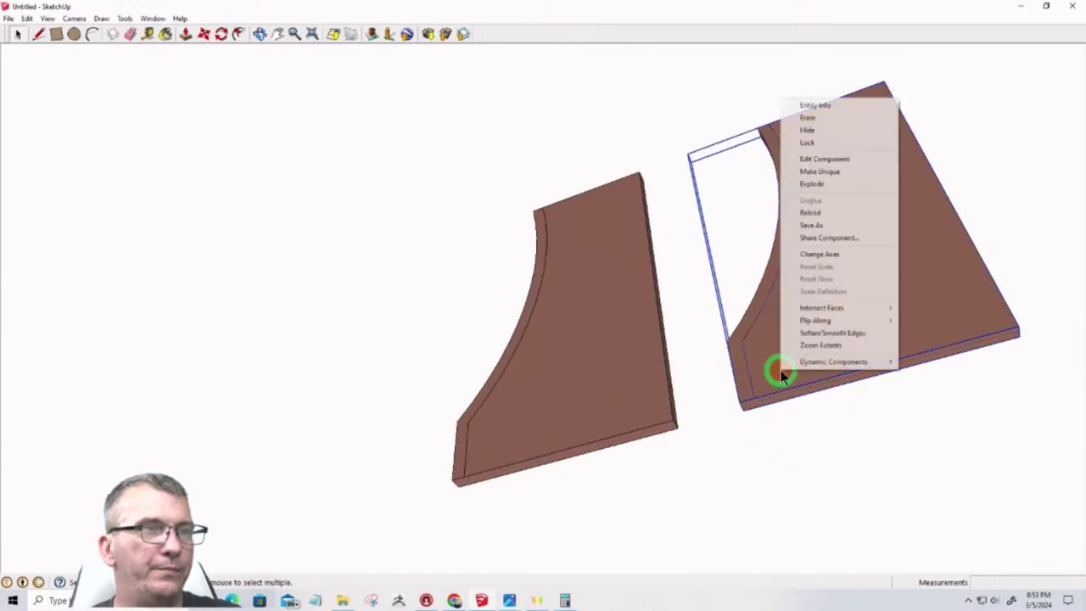
pyautogui.click(822, 172)
pyautogui.click(783, 469)
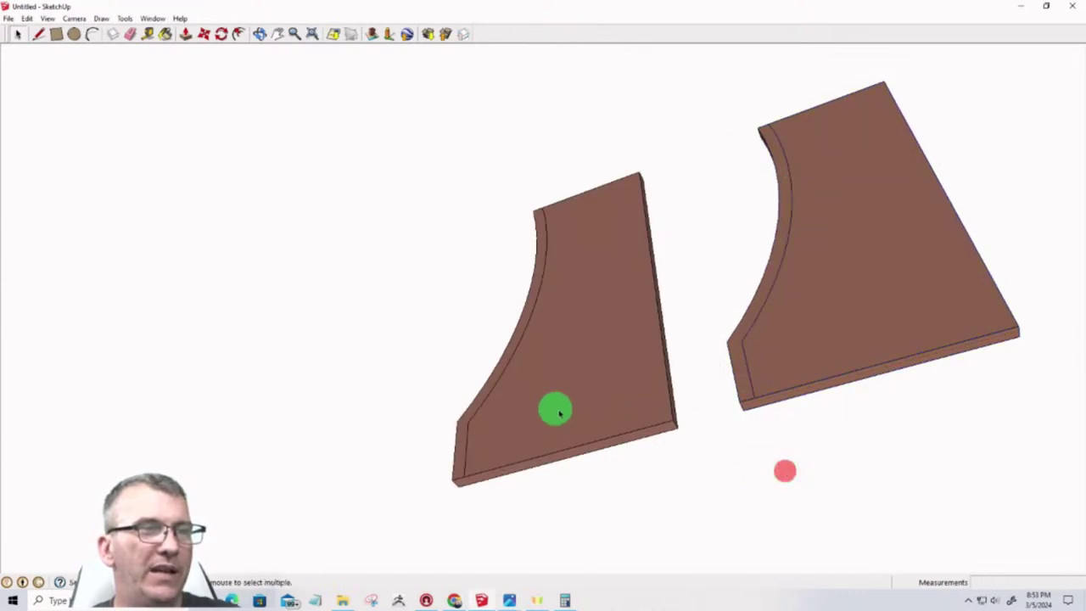
pyautogui.doubleClick(810, 324)
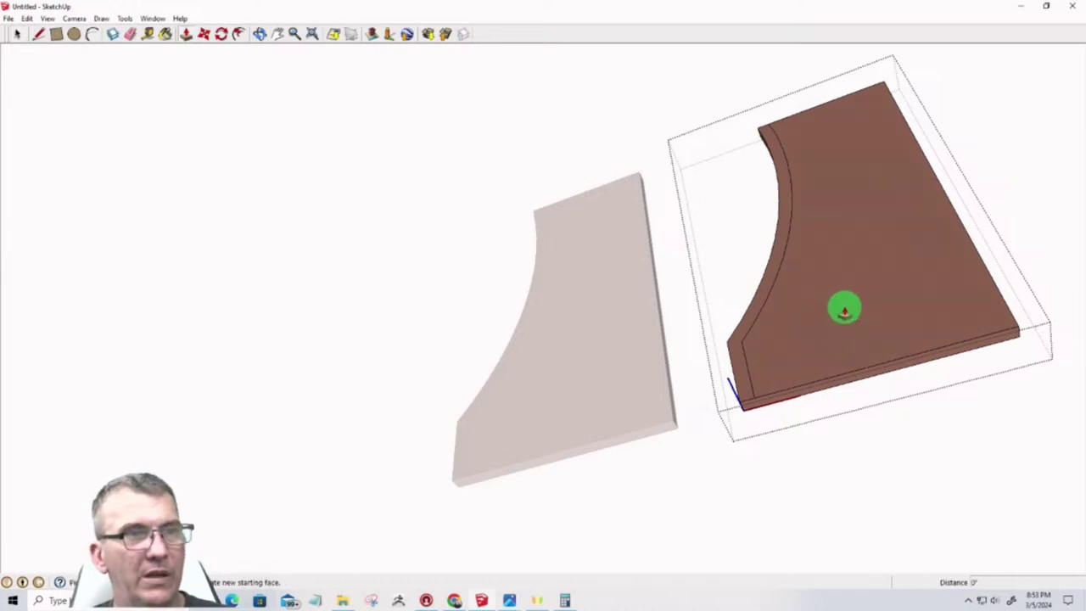
# Push the panel's main face down 3/4" so only the curved strip remains
pyautogui.click(845, 307)
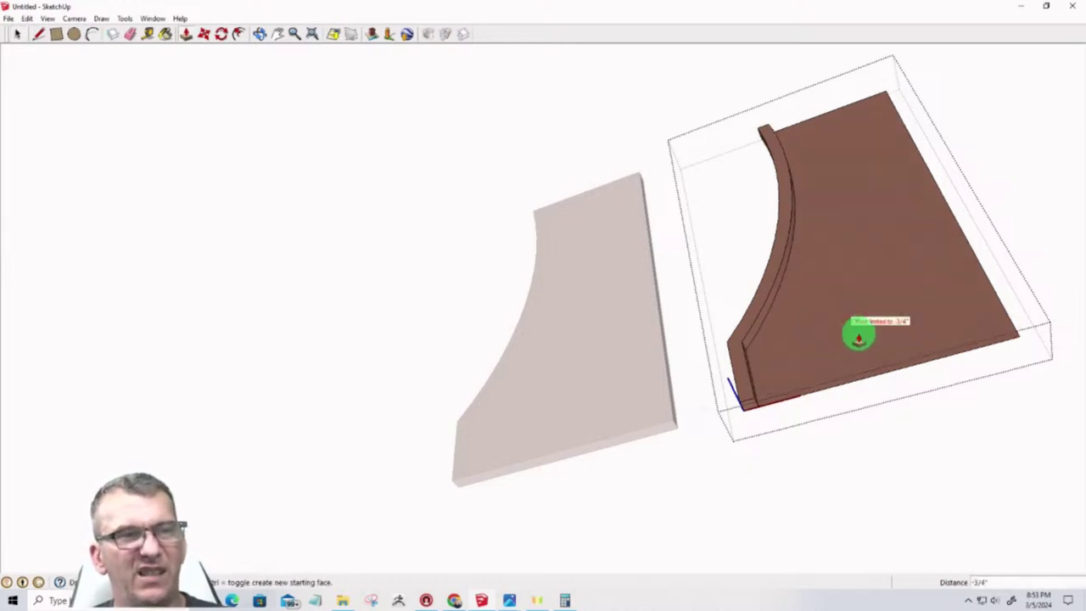
pyautogui.click(859, 338)
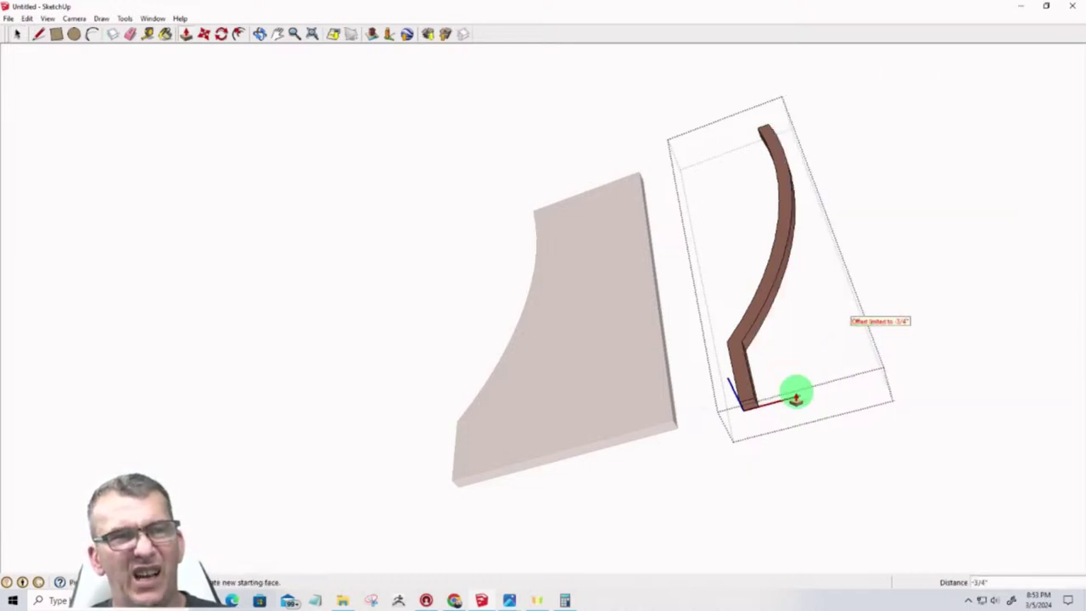
pyautogui.moveTo(792, 390); pyautogui.dragTo(1014, 348, button='middle')
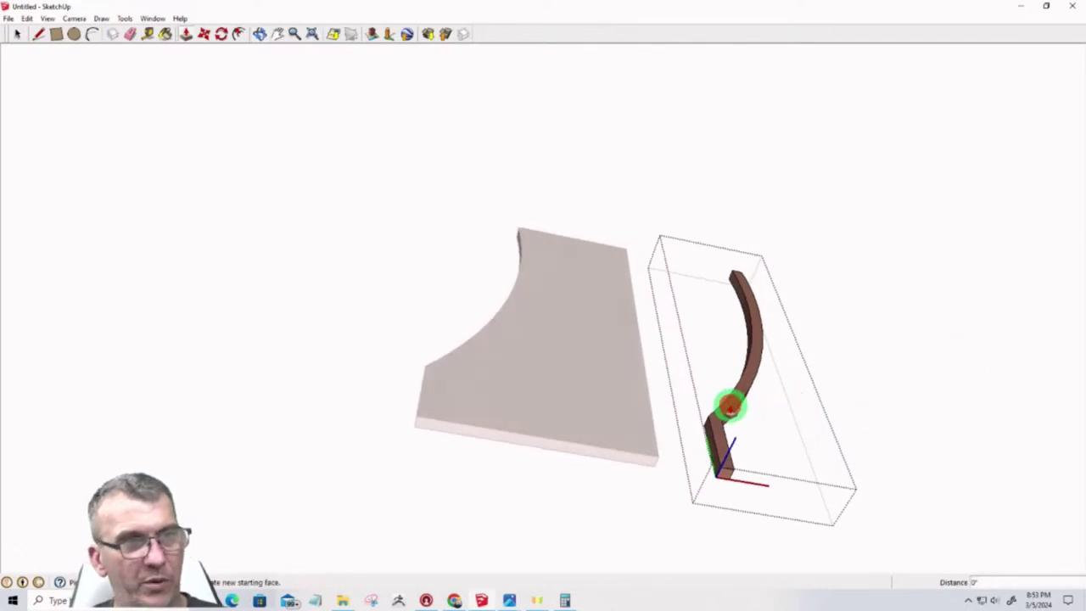
# Pull the curved strip upward to an exact distance, forming a tall curved board
pyautogui.moveTo(730, 407); pyautogui.dragTo(791, 307)
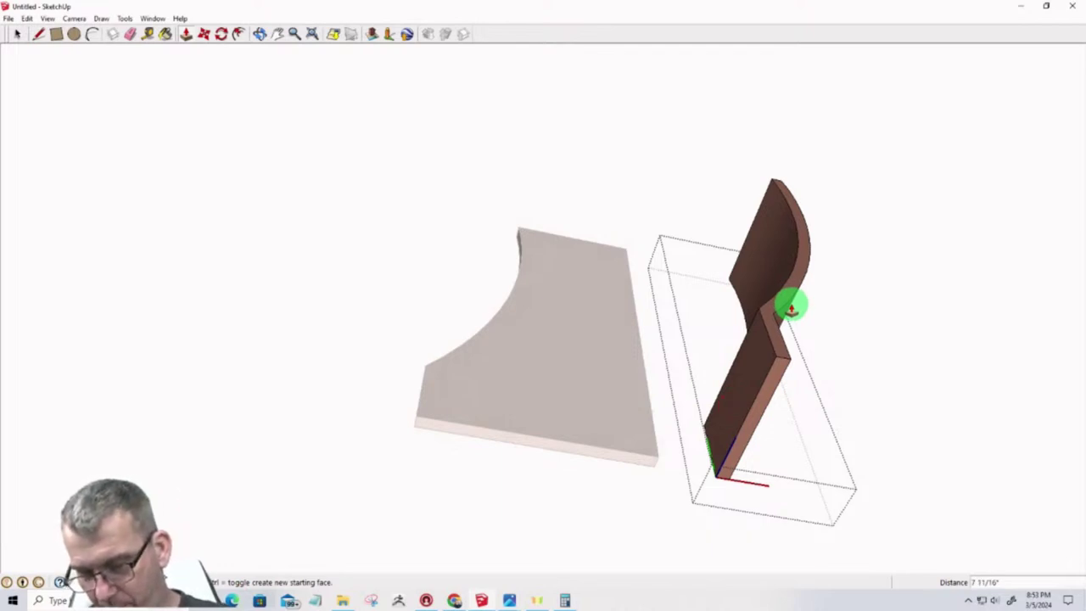
pyautogui.press('Return')
pyautogui.moveTo(691, 366); pyautogui.dragTo(902, 581, button='middle')
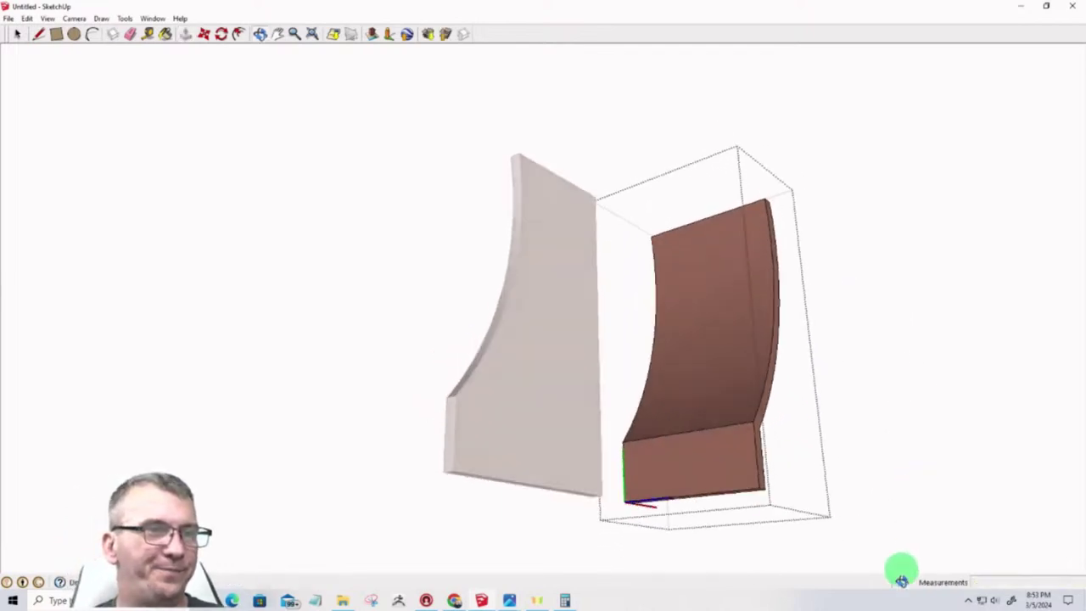
pyautogui.moveTo(625, 395); pyautogui.dragTo(752, 424, button='middle')
pyautogui.scroll(3, 636, 427)
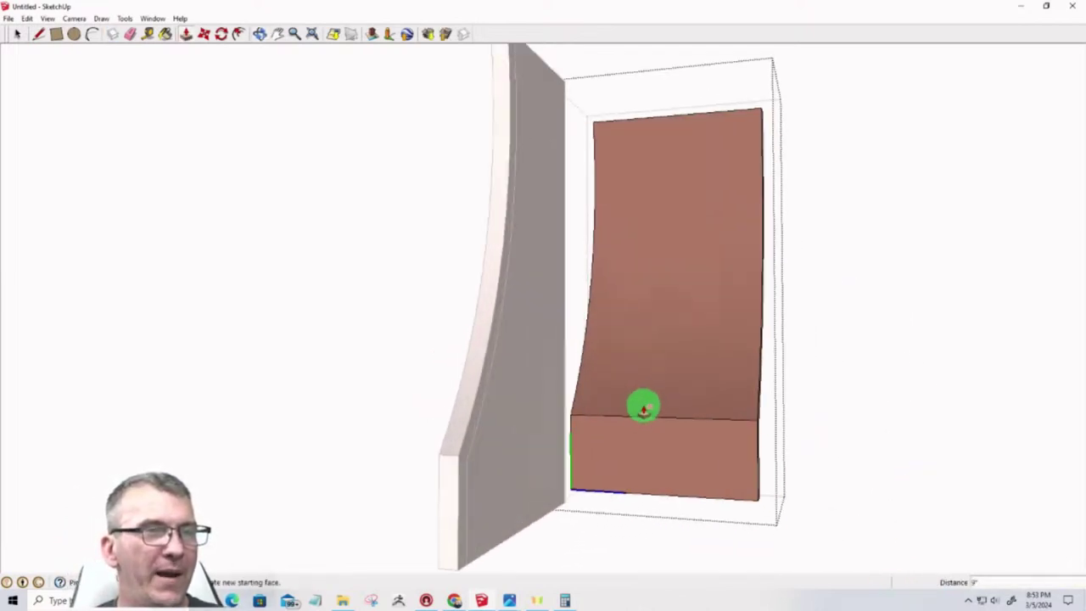
pyautogui.moveTo(644, 408)
pyautogui.mouseDown(button='middle')
pyautogui.moveTo(356, 364)
pyautogui.moveTo(308, 375)
pyautogui.moveTo(611, 417)
pyautogui.mouseUp(button='middle')
pyautogui.moveTo(766, 429)
pyautogui.mouseDown(button='middle')
pyautogui.moveTo(705, 444)
pyautogui.moveTo(555, 449)
pyautogui.mouseUp(button='middle')
pyautogui.press('p')
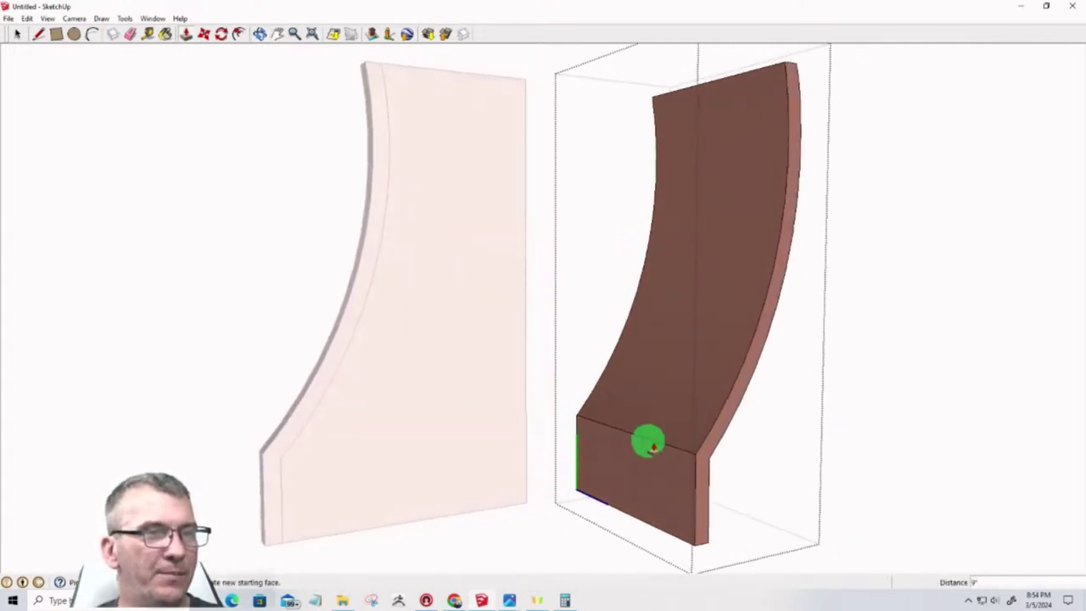
pyautogui.scroll(3, 710, 453)
pyautogui.moveTo(710, 450); pyautogui.dragTo(670, 469, button='middle')
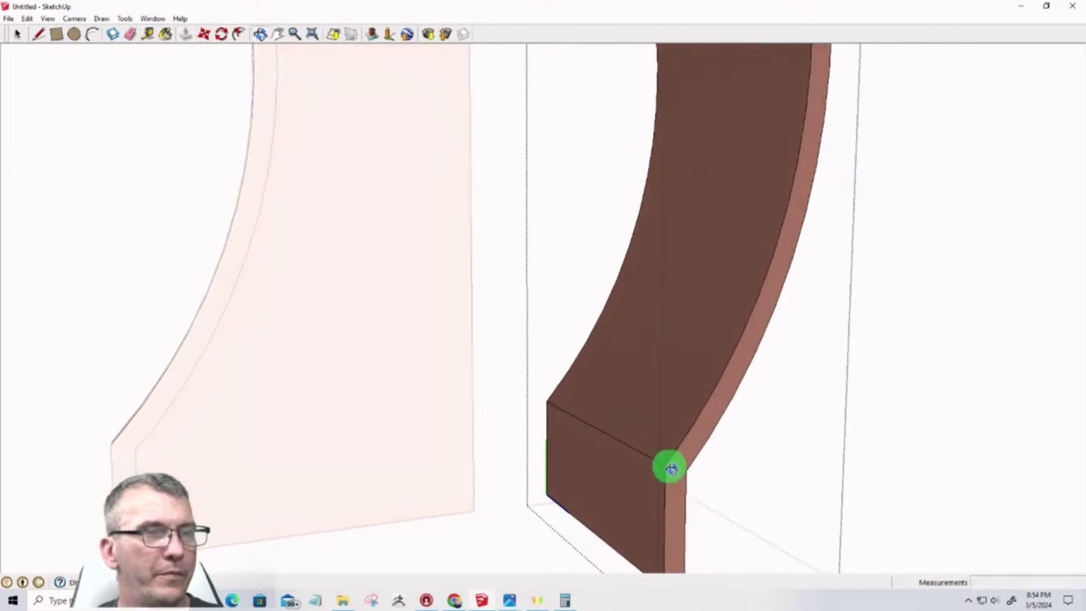
pyautogui.moveTo(755, 417)
pyautogui.mouseDown(button='middle')
pyautogui.moveTo(538, 400)
pyautogui.moveTo(568, 414)
pyautogui.mouseUp(button='middle')
pyautogui.moveTo(541, 472); pyautogui.dragTo(614, 404, button='middle')
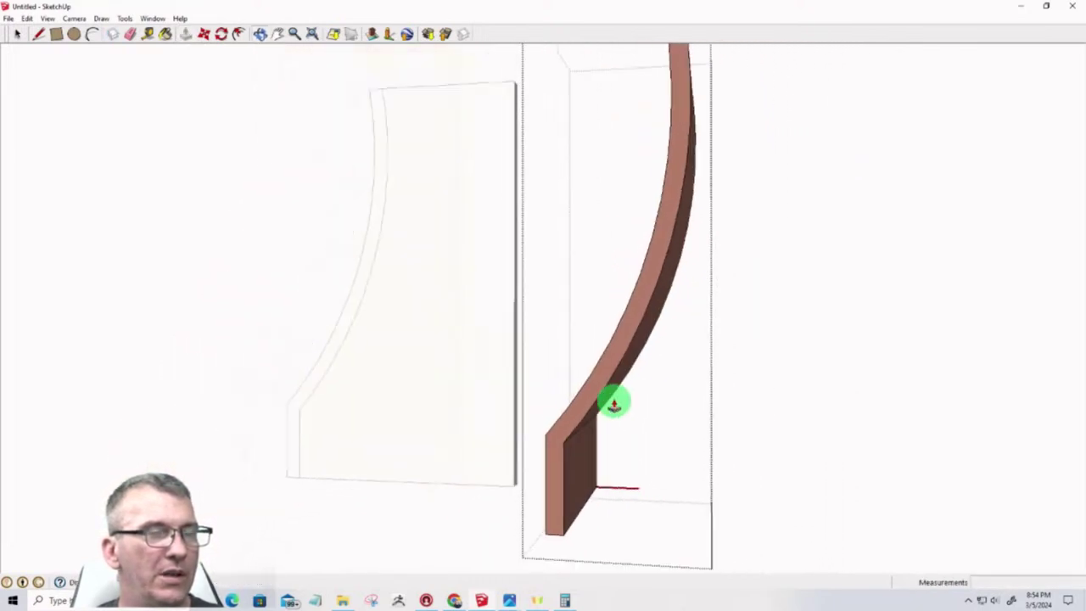
pyautogui.scroll(-2, 614, 405)
pyautogui.scroll(3, 585, 449)
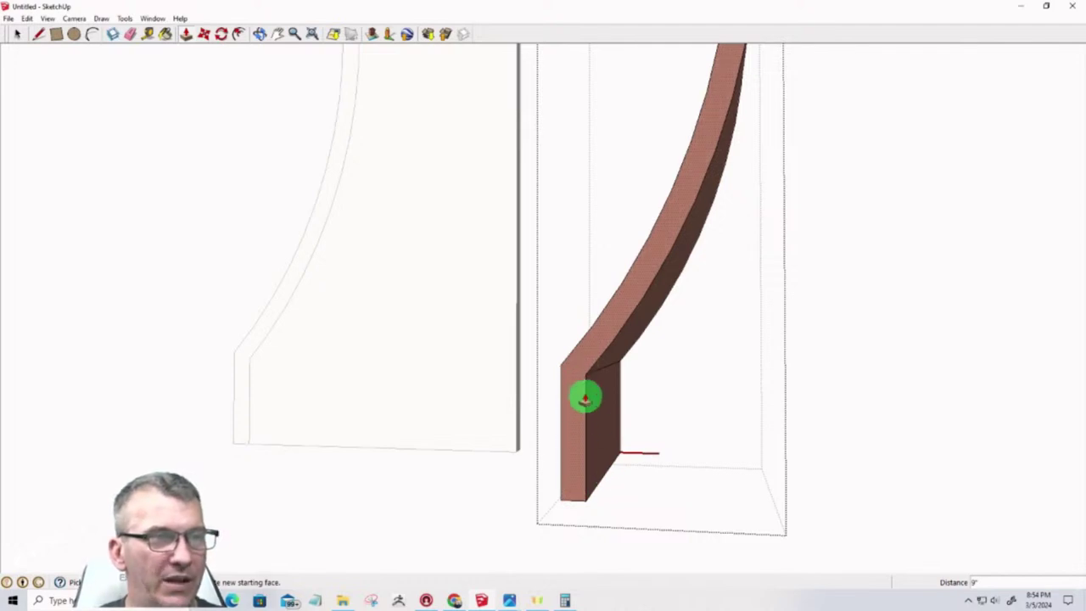
pyautogui.moveTo(586, 392); pyautogui.dragTo(687, 409, button='middle')
pyautogui.press('p')
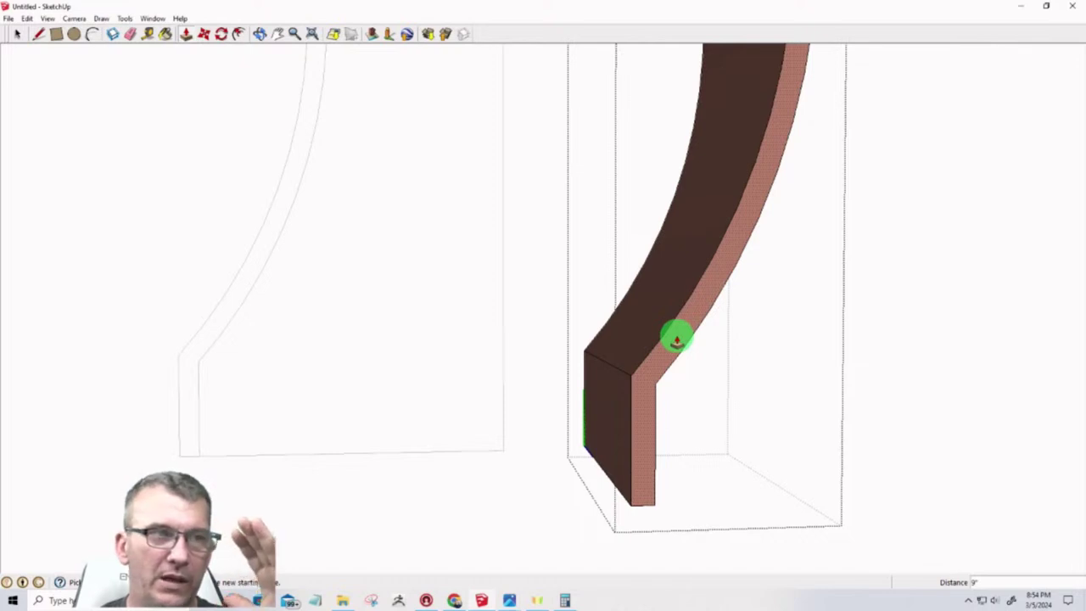
pyautogui.moveTo(674, 328)
pyautogui.mouseDown(button='middle')
pyautogui.moveTo(928, 383)
pyautogui.moveTo(878, 365)
pyautogui.mouseUp(button='middle')
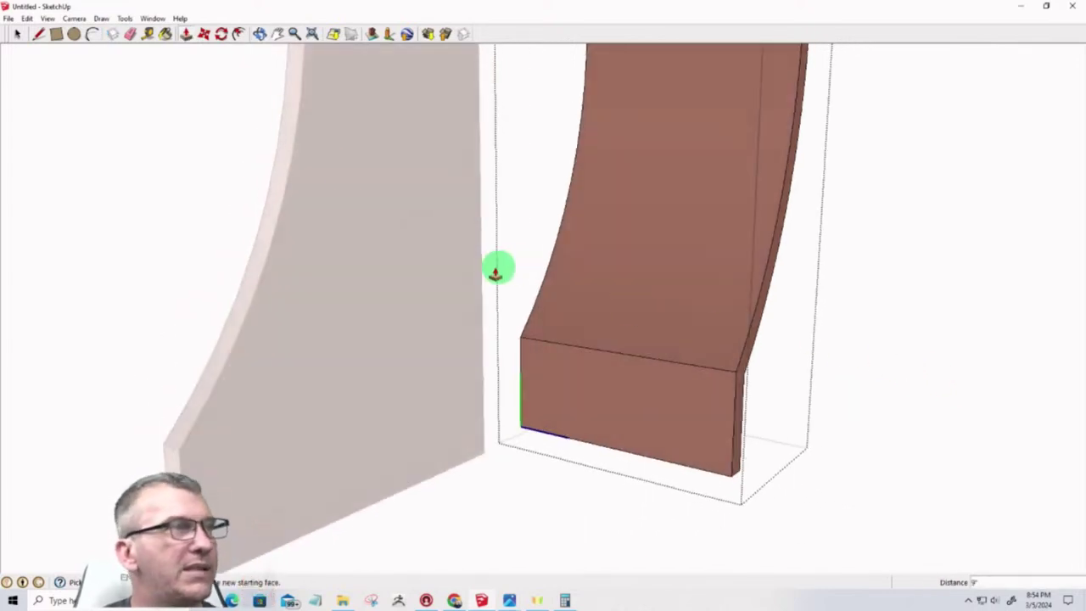
# Create a Tape Measure guide across the leg at its bend
pyautogui.click(150, 37)
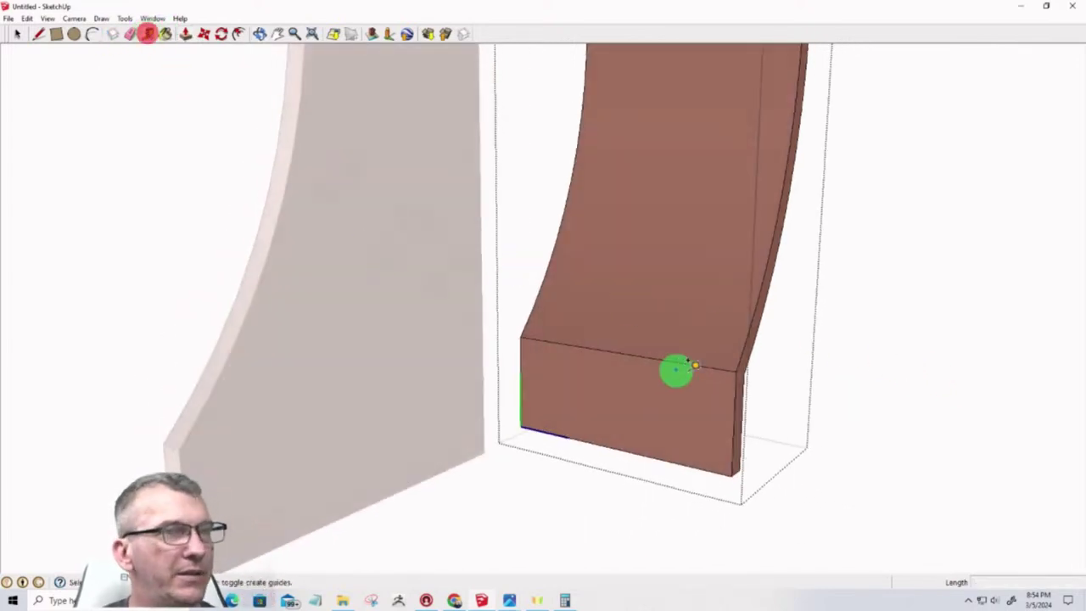
pyautogui.moveTo(676, 369); pyautogui.dragTo(538, 410, button='middle')
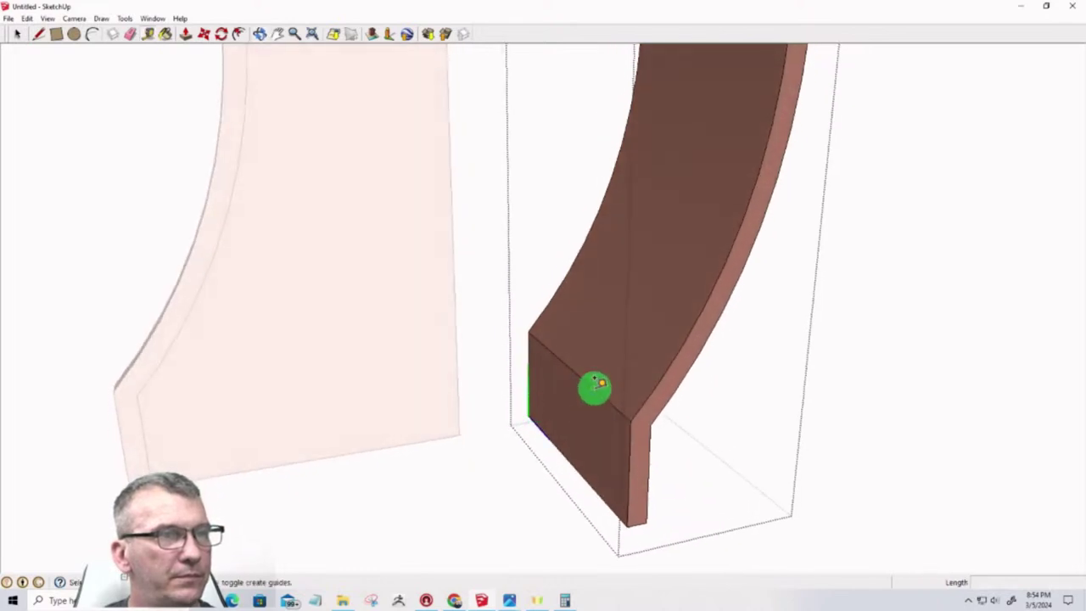
pyautogui.click(595, 388)
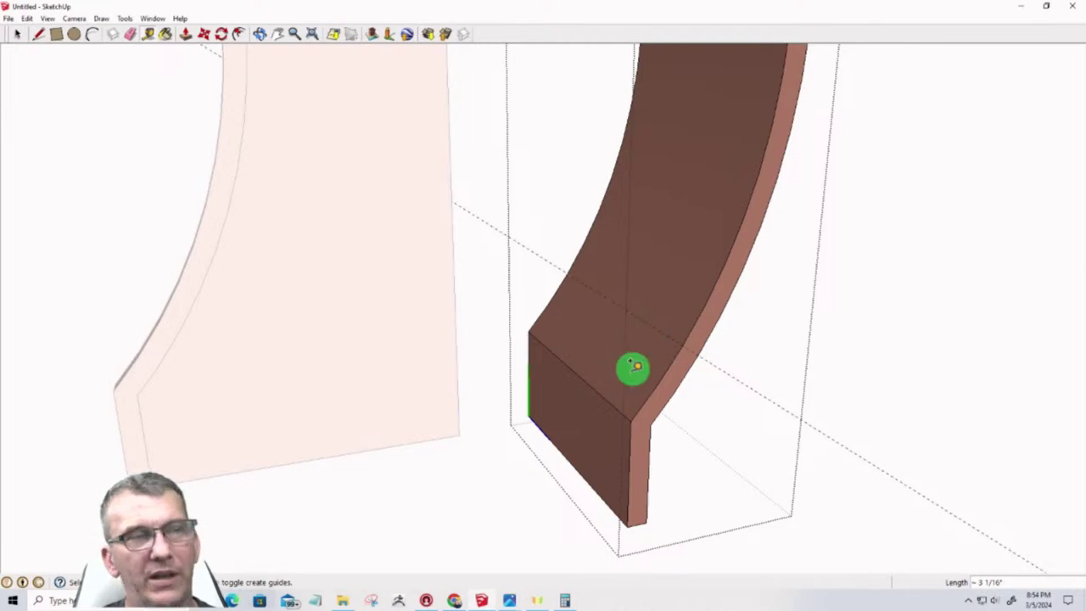
pyautogui.moveTo(633, 368); pyautogui.dragTo(596, 365, button='middle')
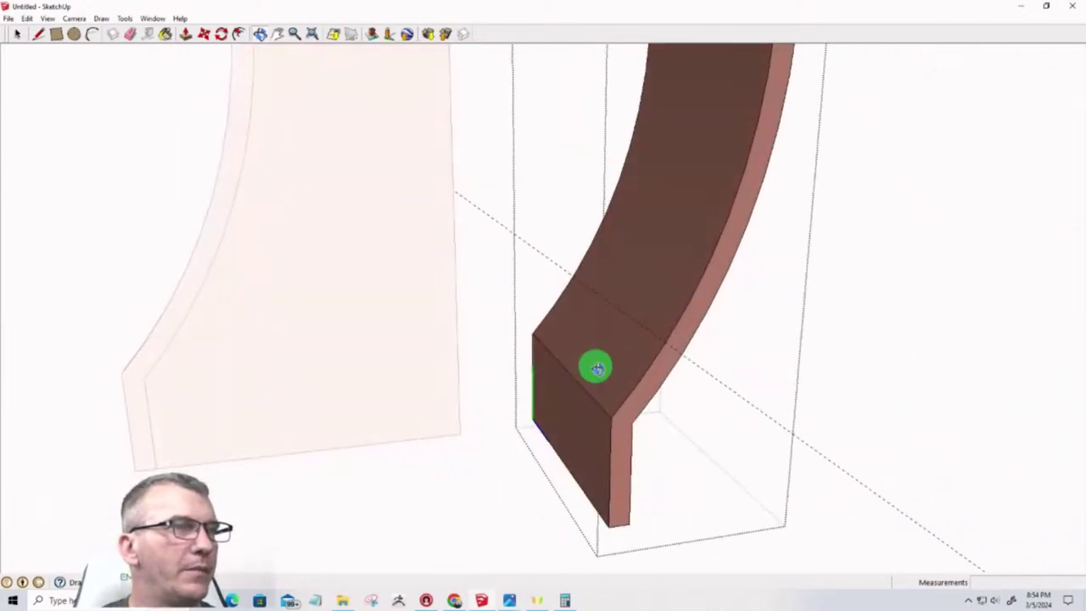
# Draw an edge across the leg's face along the guide, then start a rectangle at its end
pyautogui.click(35, 34)
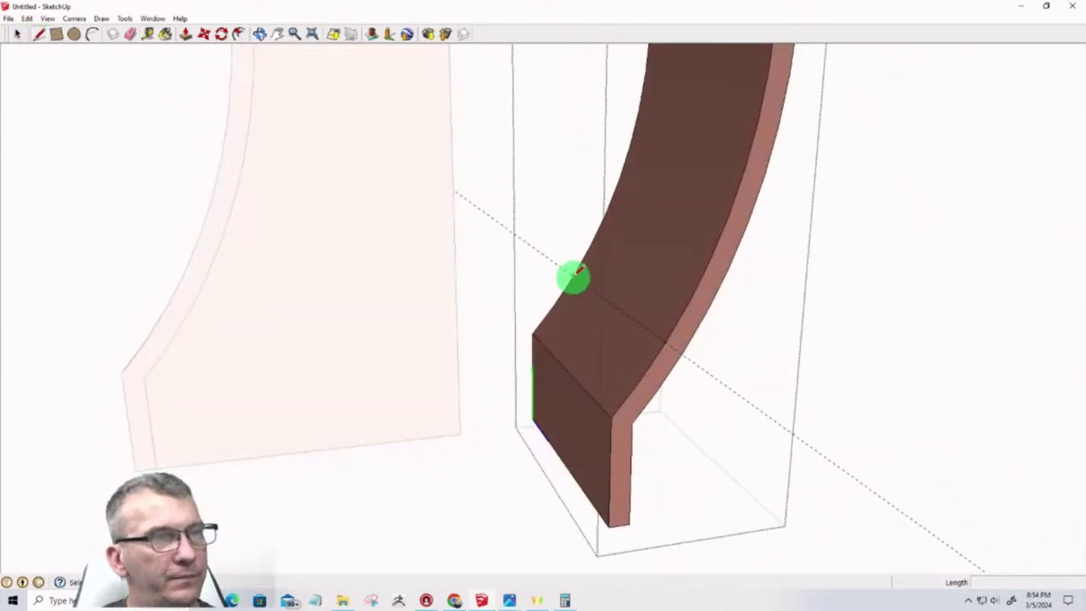
pyautogui.click(574, 275)
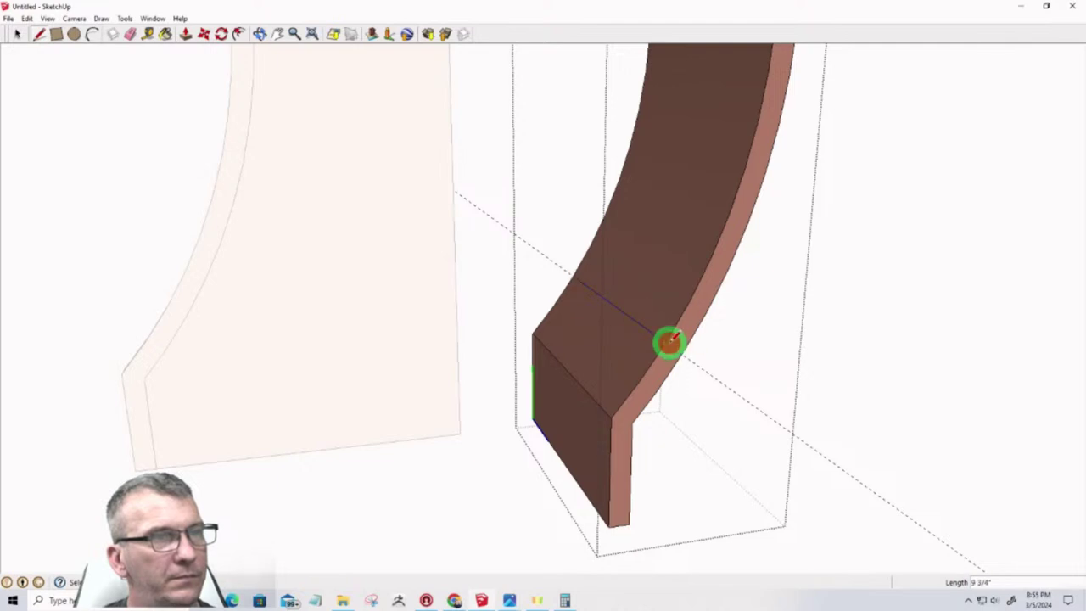
pyautogui.click(675, 343)
pyautogui.moveTo(674, 344)
pyautogui.mouseDown(button='middle')
pyautogui.moveTo(620, 444)
pyautogui.moveTo(725, 427)
pyautogui.moveTo(540, 415)
pyautogui.mouseUp(button='middle')
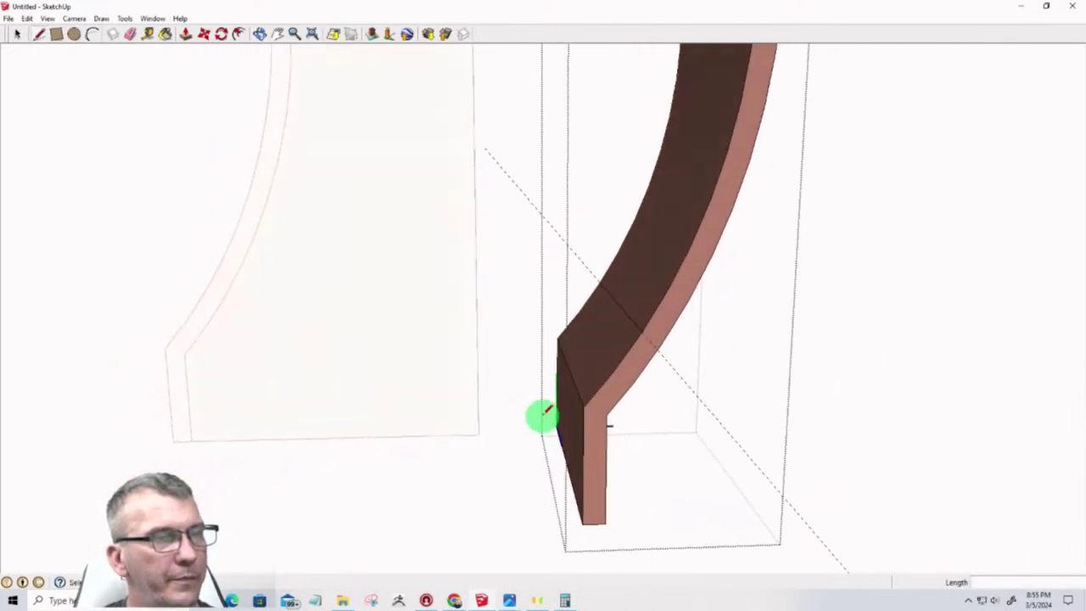
pyautogui.moveTo(628, 431)
pyautogui.mouseDown(button='middle')
pyautogui.moveTo(543, 421)
pyautogui.moveTo(596, 422)
pyautogui.moveTo(555, 419)
pyautogui.mouseUp(button='middle')
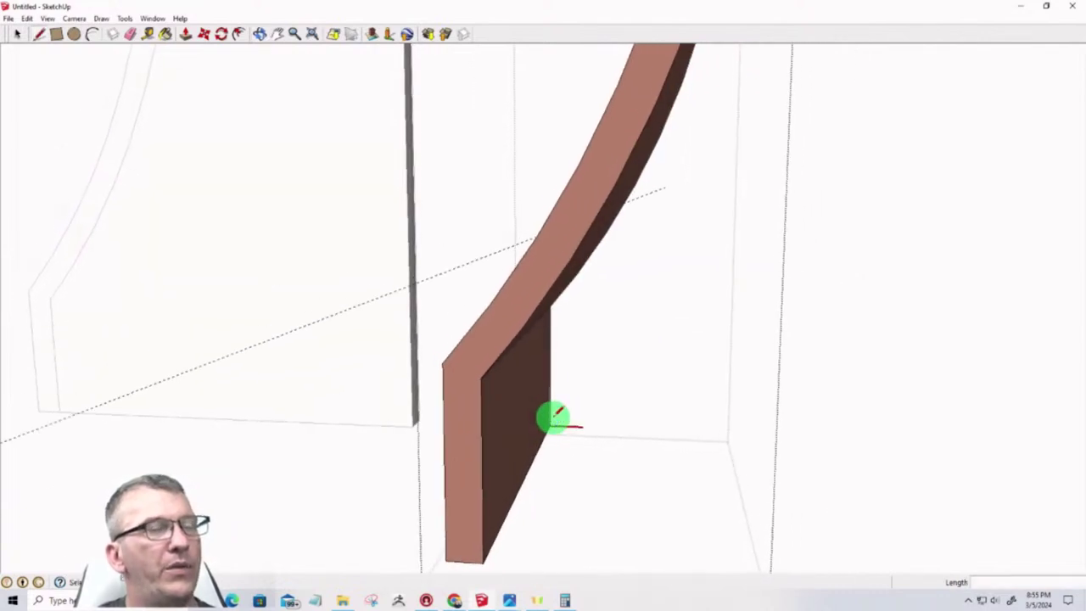
pyautogui.moveTo(485, 364)
pyautogui.mouseDown(button='middle')
pyautogui.moveTo(342, 371)
pyautogui.moveTo(432, 383)
pyautogui.mouseUp(button='middle')
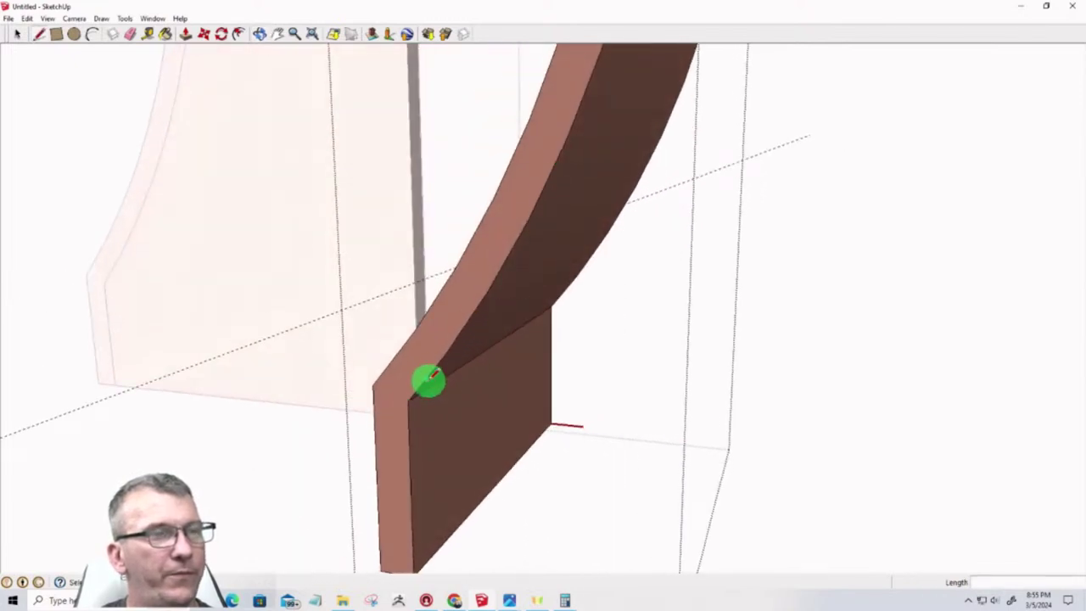
pyautogui.moveTo(427, 381)
pyautogui.mouseDown(button='middle')
pyautogui.moveTo(495, 326)
pyautogui.moveTo(504, 296)
pyautogui.moveTo(498, 308)
pyautogui.mouseUp(button='middle')
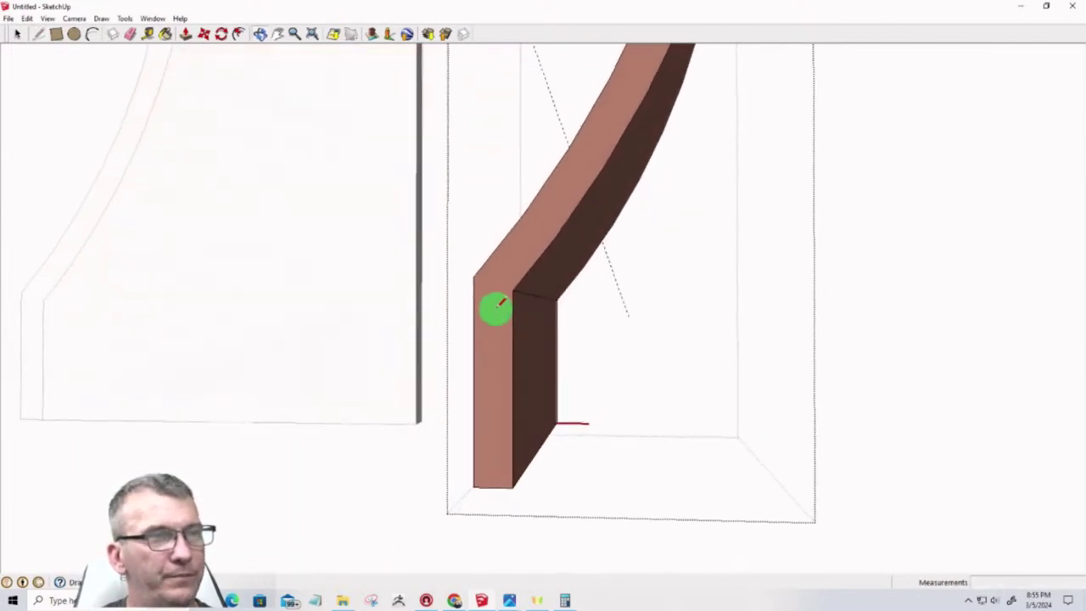
pyautogui.moveTo(596, 231); pyautogui.dragTo(351, 317, button='middle')
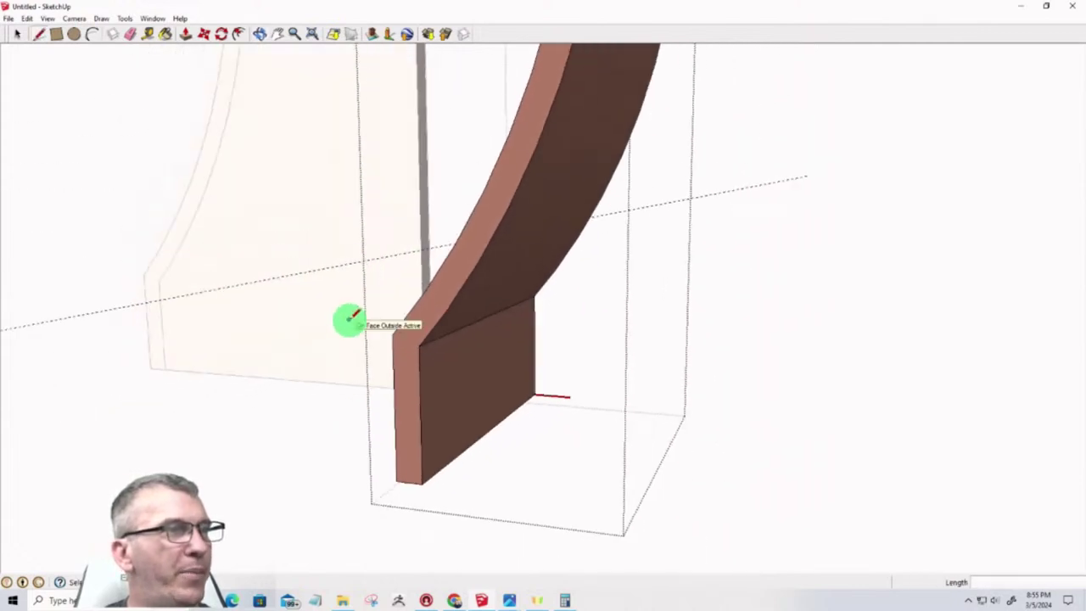
pyautogui.click(54, 34)
pyautogui.click(419, 345)
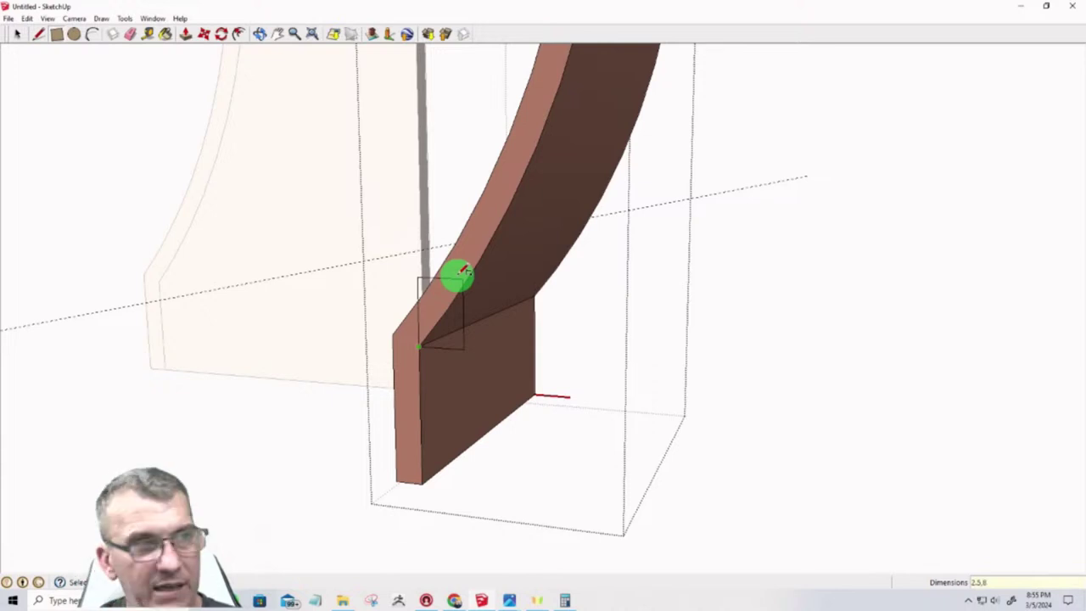
# Complete the 2.5,8 rectangle reaching sideways from the leg's bend
pyautogui.click(463, 270)
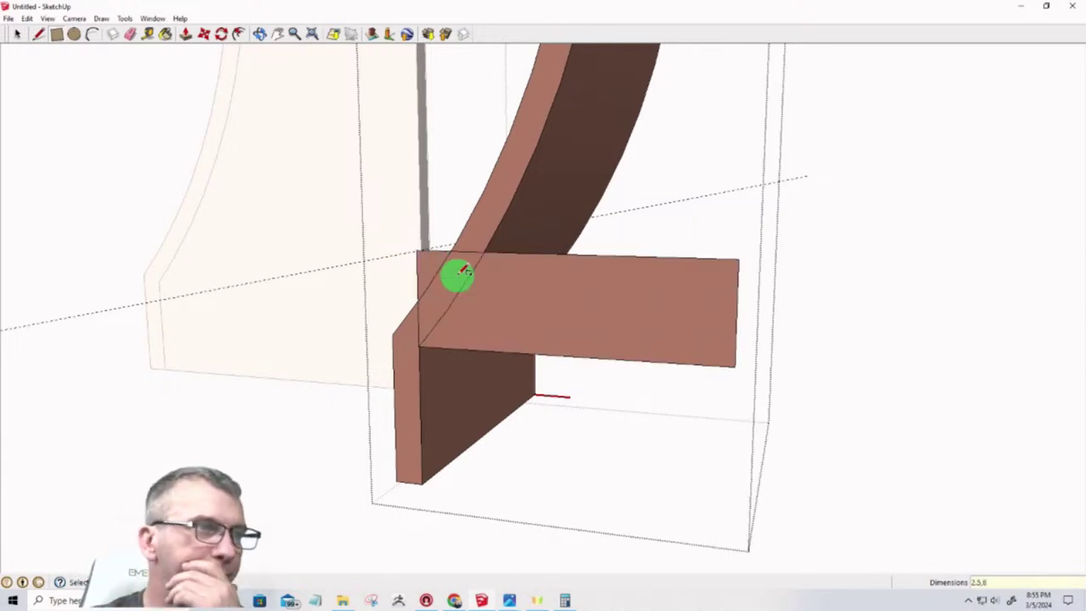
pyautogui.moveTo(456, 291); pyautogui.dragTo(529, 302, button='middle')
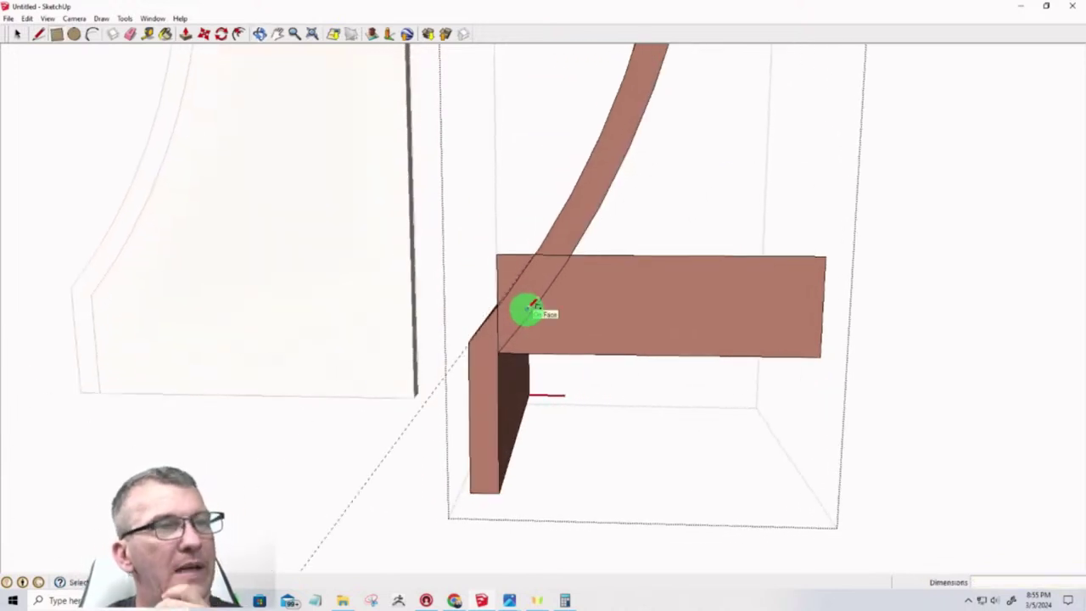
pyautogui.scroll(2, 518, 348)
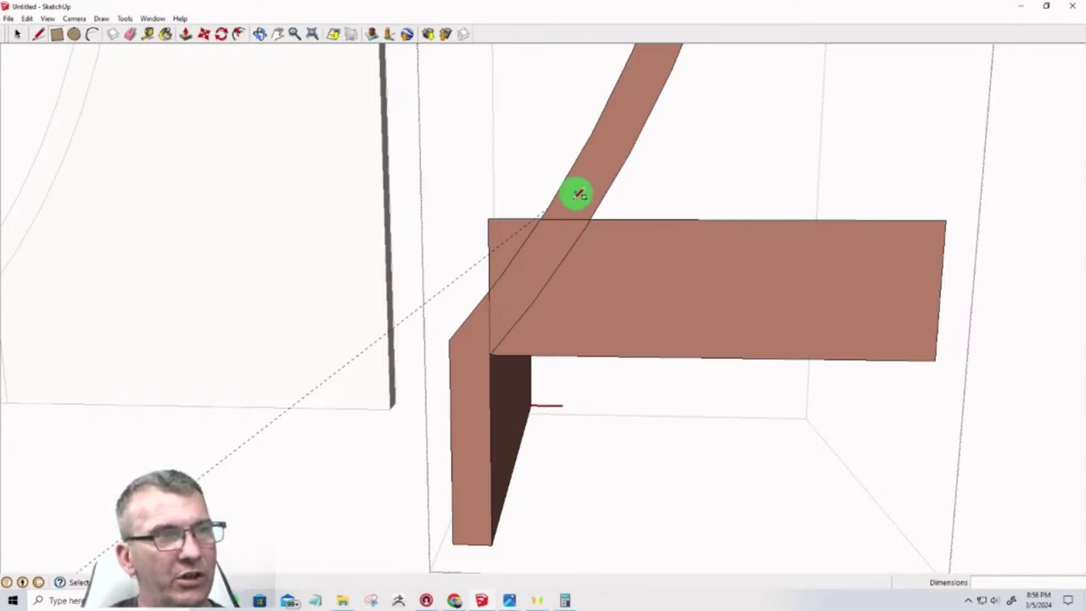
# Select the leg faces at the rectangle joint and view the joint's underside
pyautogui.moveTo(512, 280); pyautogui.dragTo(518, 311, button='middle')
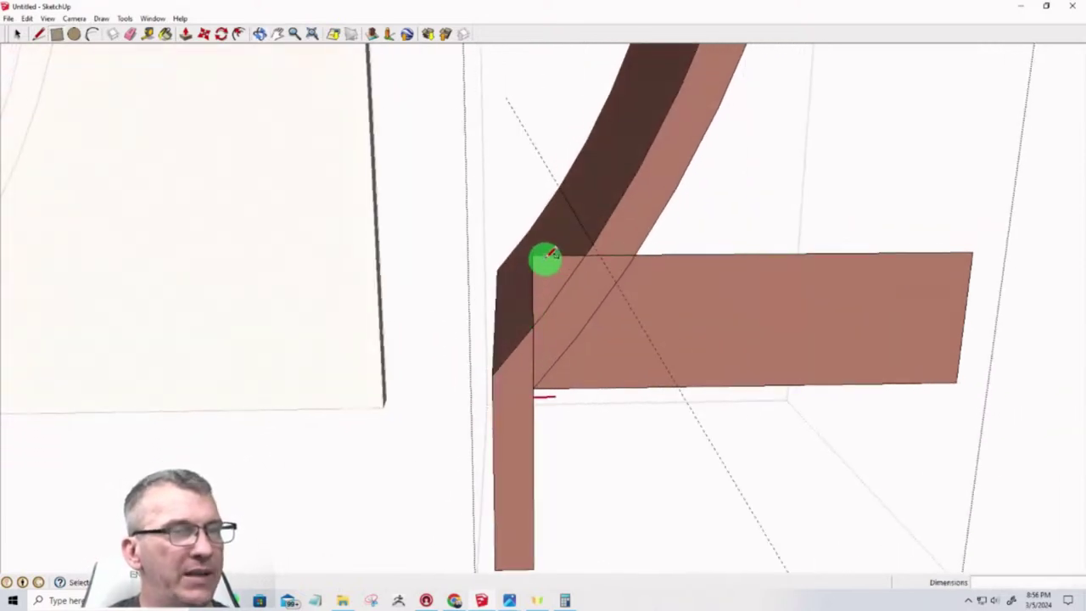
pyautogui.press('space')
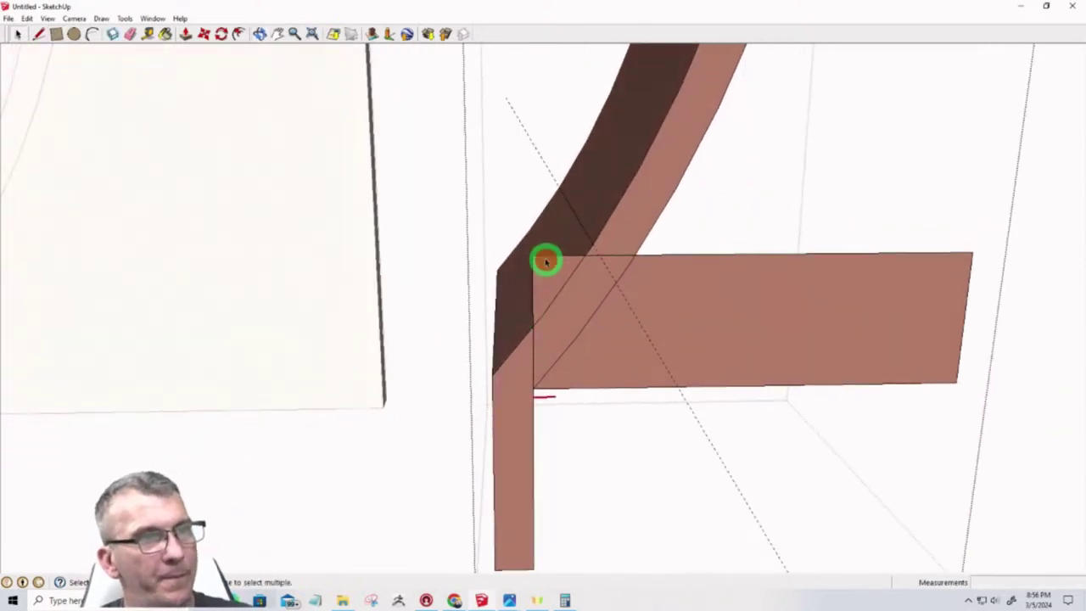
pyautogui.click(546, 262)
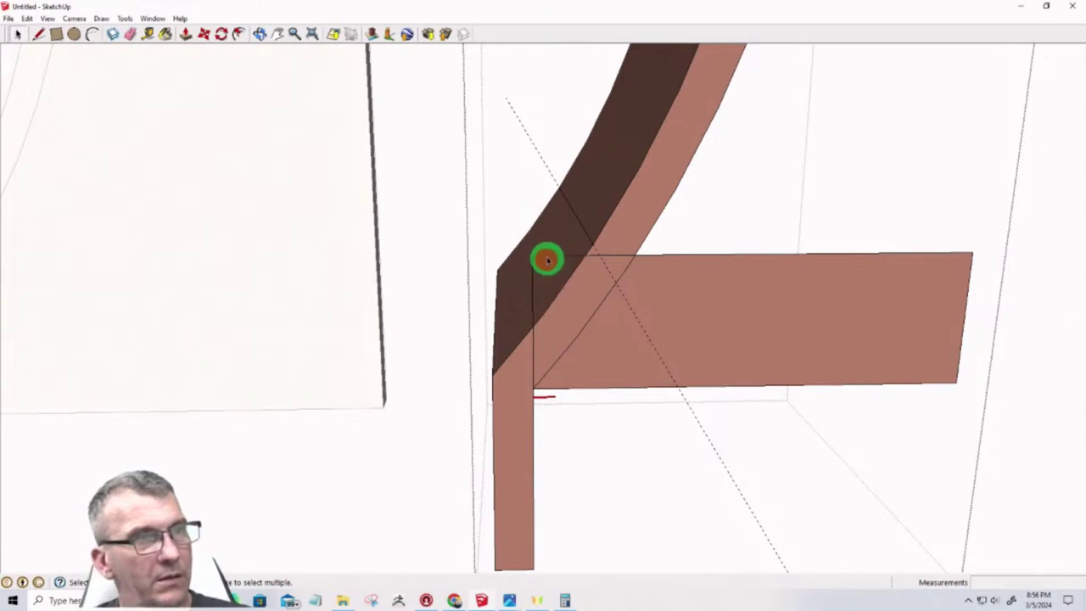
pyautogui.click(534, 280)
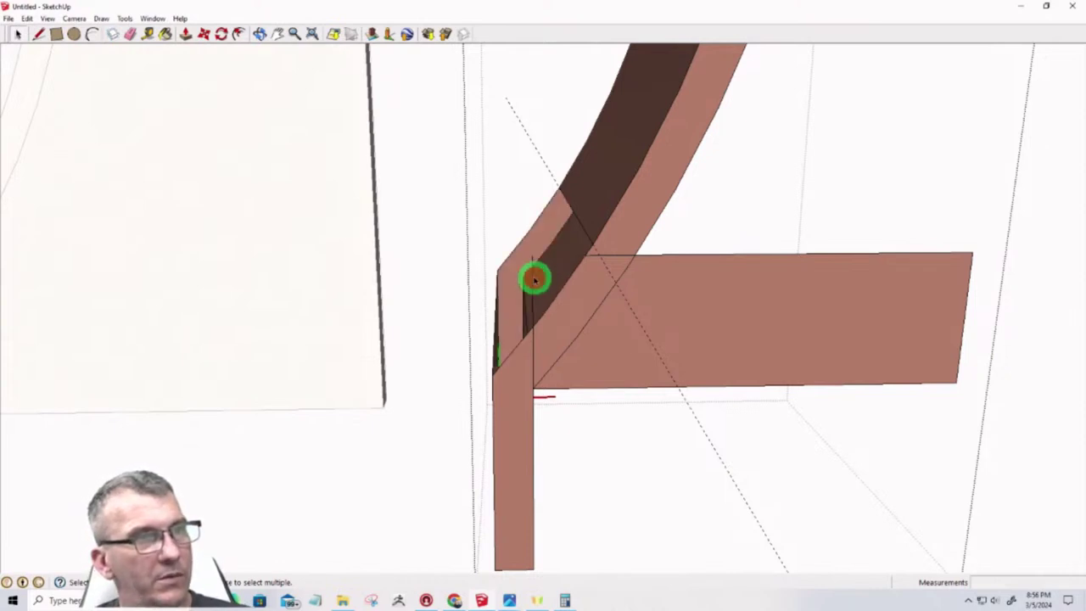
pyautogui.click(532, 287)
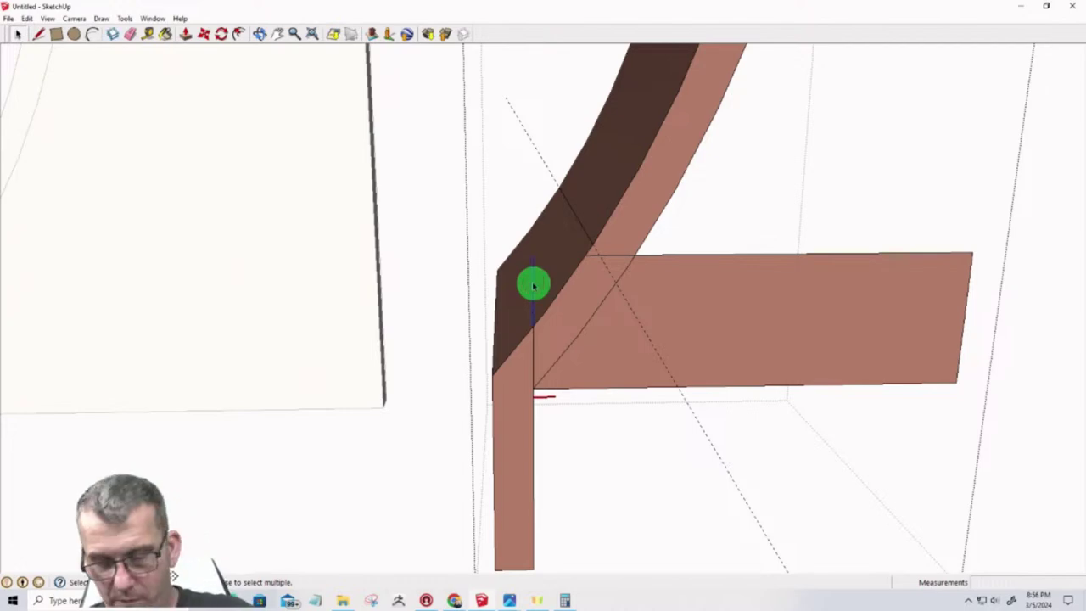
pyautogui.moveTo(586, 327); pyautogui.dragTo(850, 345, button='middle')
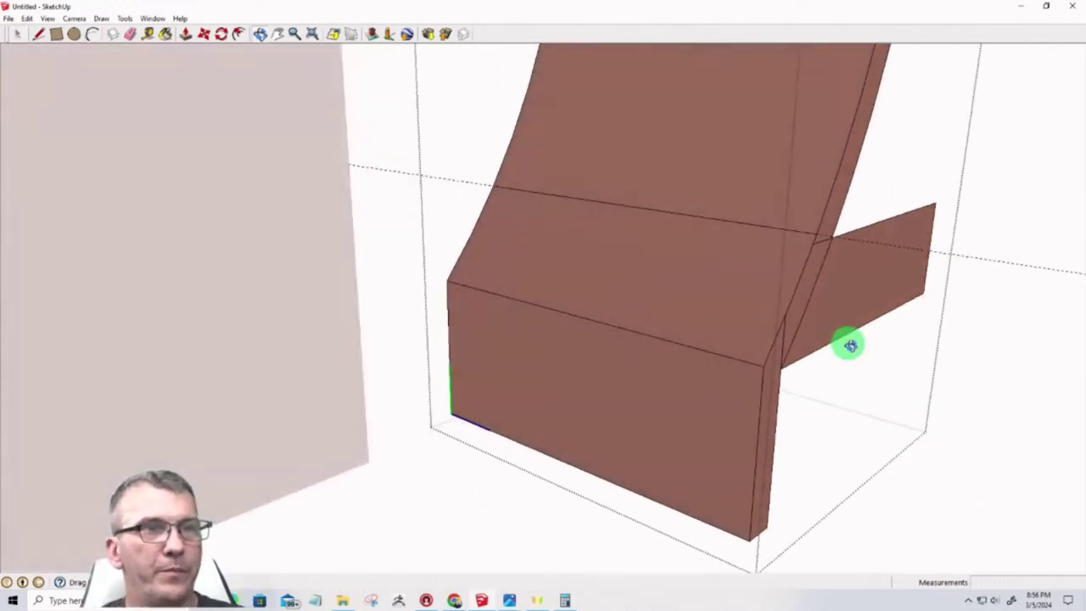
pyautogui.scroll(3, 787, 357)
pyautogui.moveTo(820, 298); pyautogui.dragTo(692, 333, button='middle')
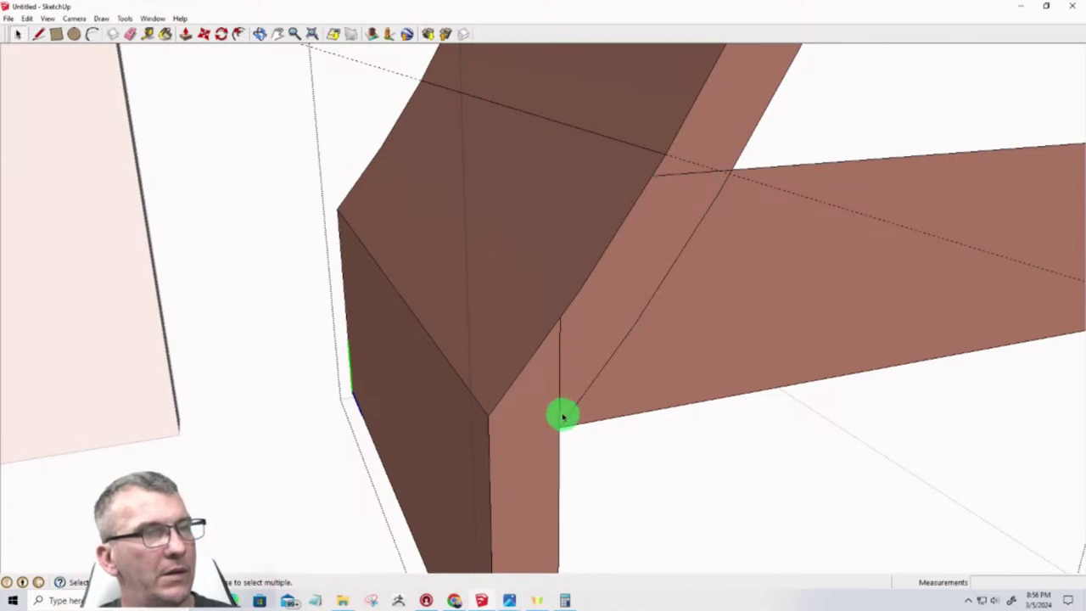
pyautogui.moveTo(563, 416); pyautogui.dragTo(510, 370, button='middle')
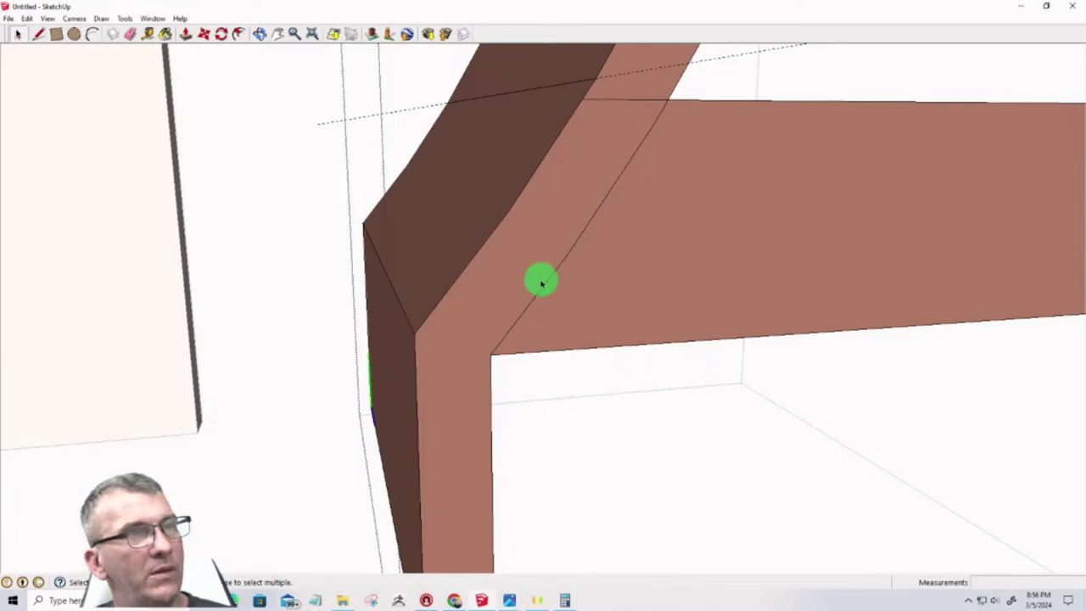
pyautogui.moveTo(538, 281); pyautogui.dragTo(490, 375, button='middle')
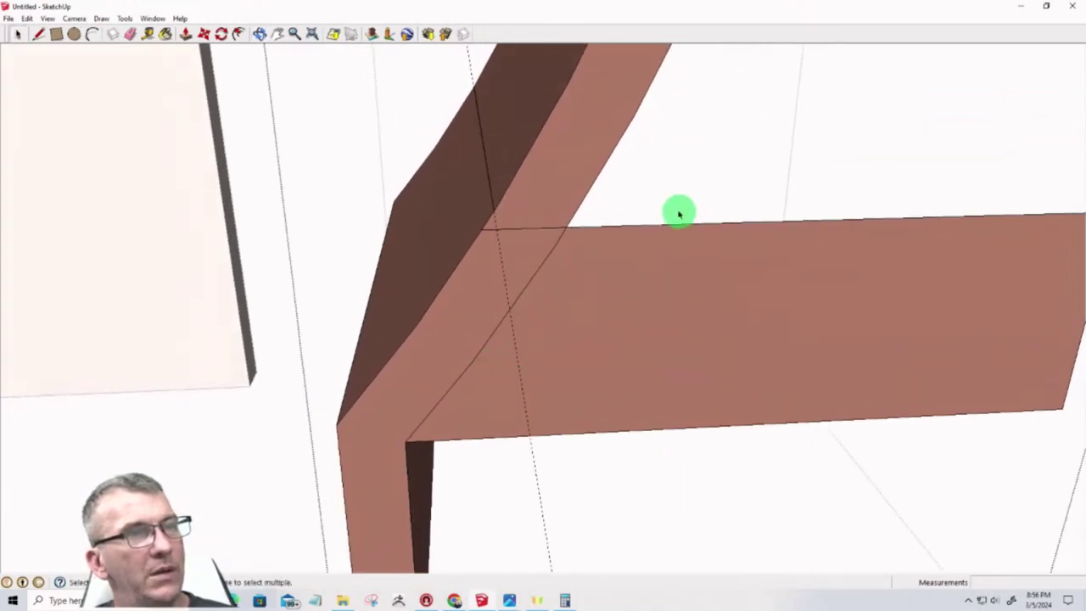
pyautogui.moveTo(679, 213); pyautogui.dragTo(73, 297, button='middle')
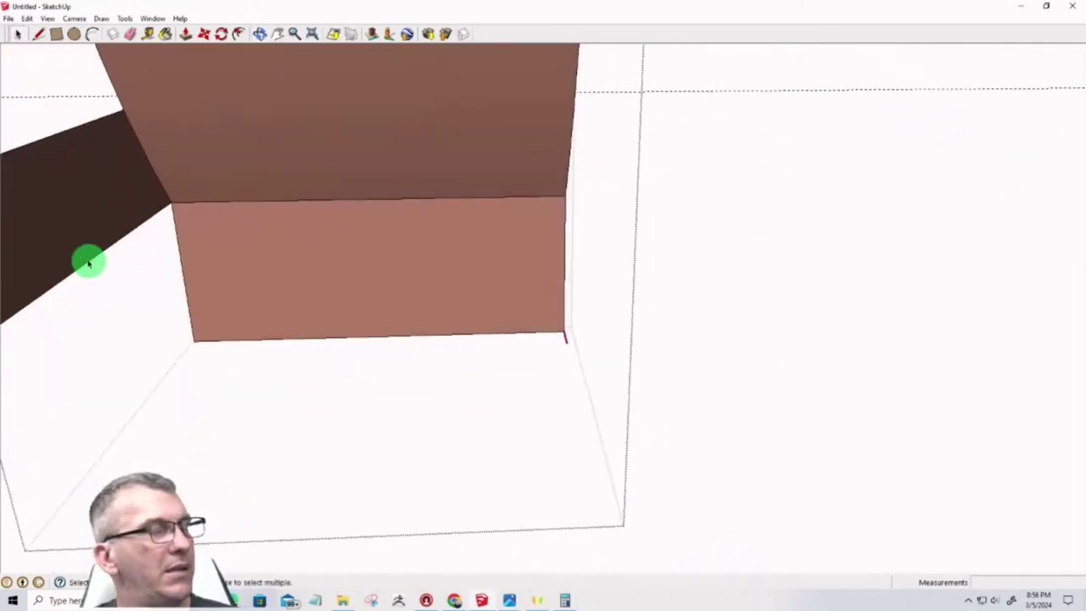
# Pull the dark end face outward into a long straight box section
pyautogui.press('p')
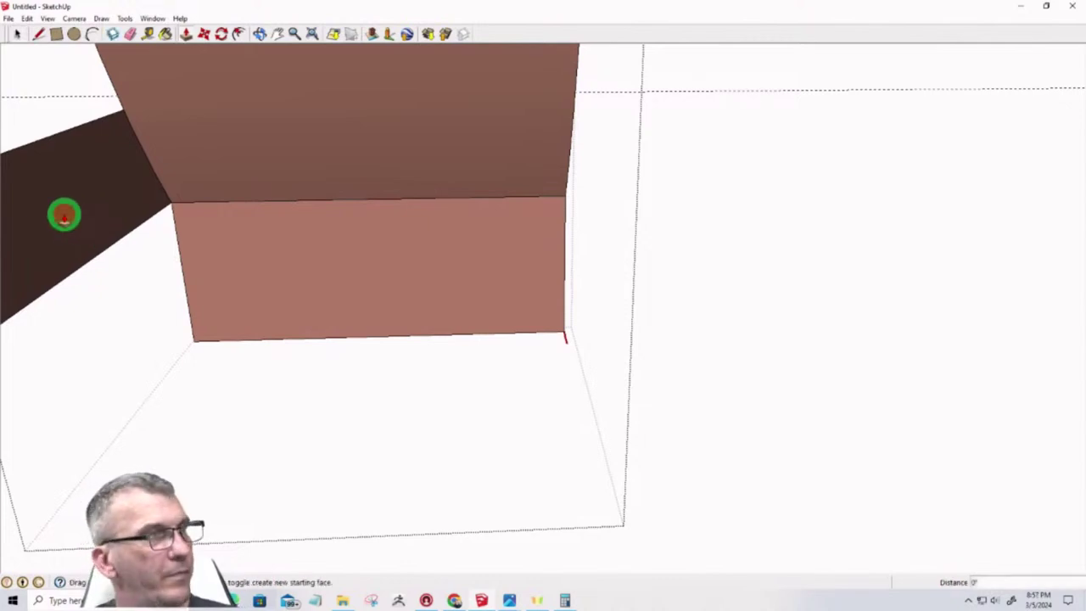
pyautogui.click(63, 213)
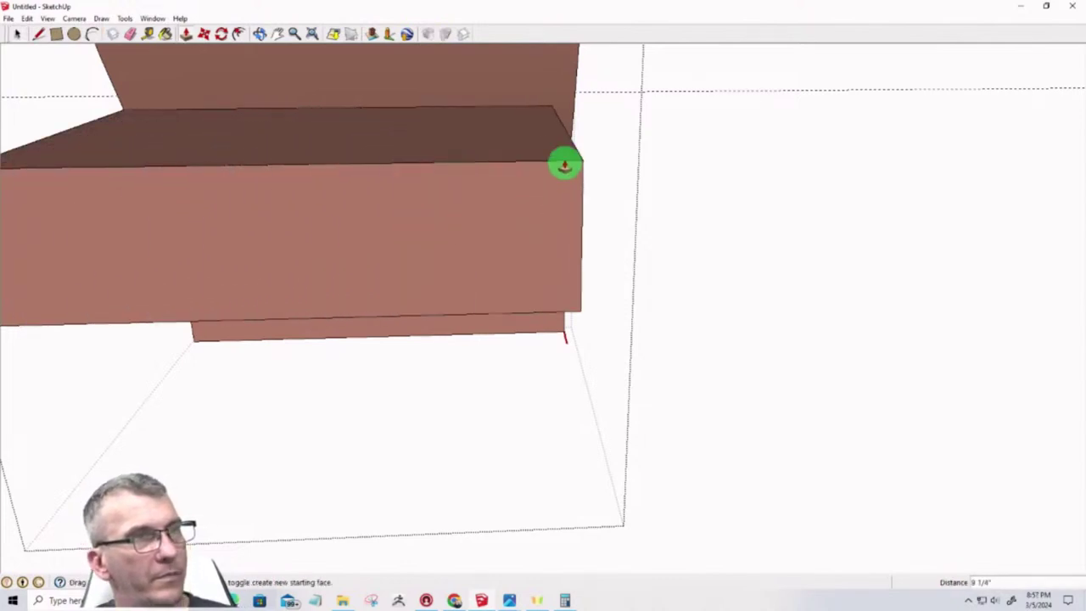
pyautogui.click(576, 89)
pyautogui.moveTo(337, 296); pyautogui.dragTo(696, 289, button='middle')
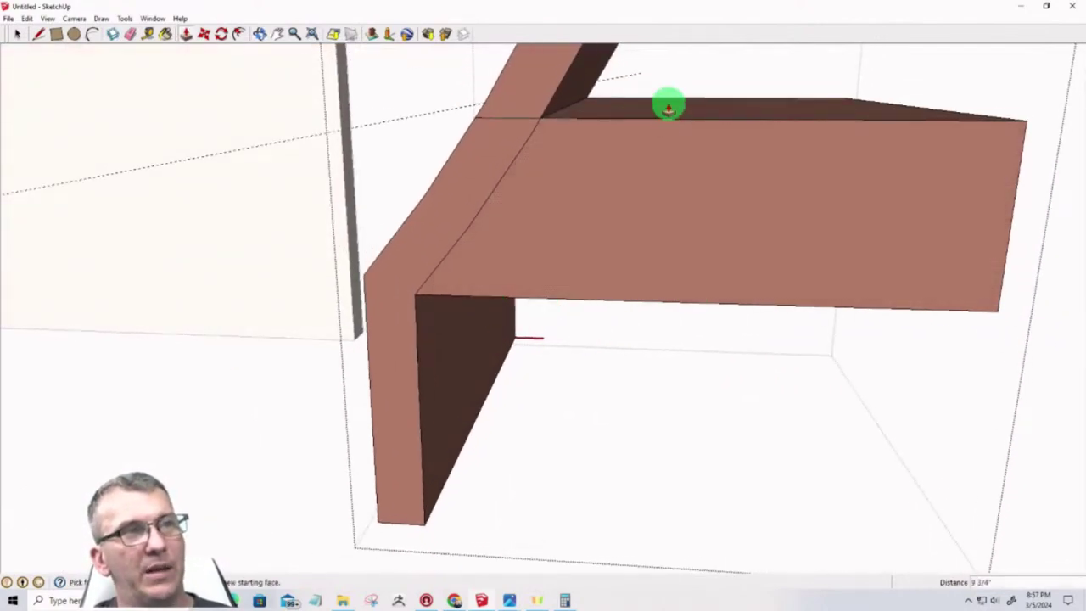
pyautogui.moveTo(669, 105); pyautogui.dragTo(687, 153)
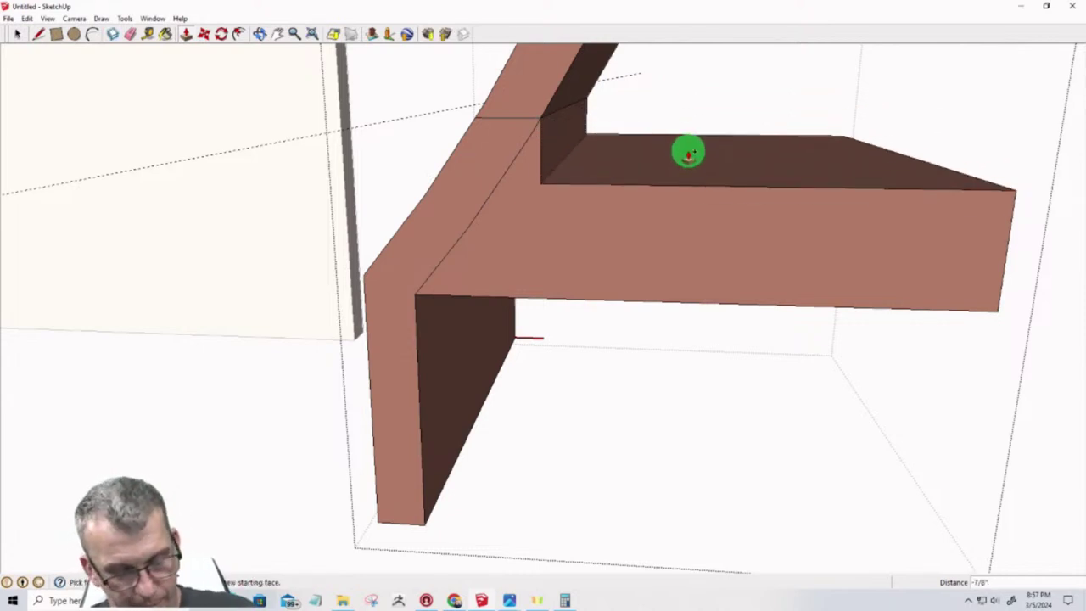
pyautogui.press('Escape')
pyautogui.moveTo(517, 167); pyautogui.dragTo(577, 209, button='middle')
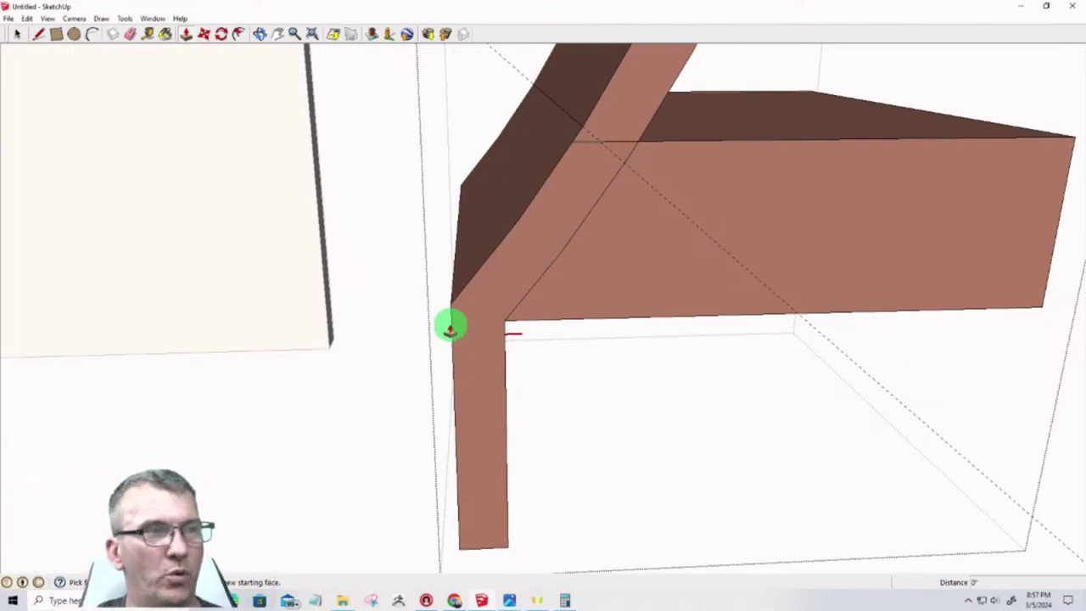
# Draw a line across the leg at the inner corner where the post meets the angled section
pyautogui.moveTo(450, 327); pyautogui.dragTo(608, 337, button='middle')
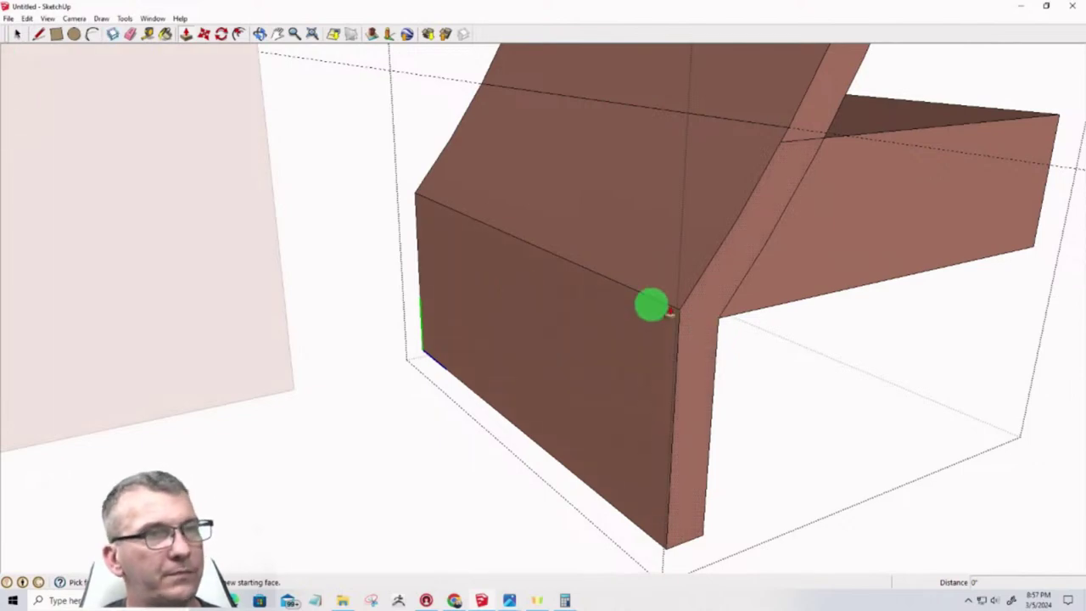
pyautogui.moveTo(707, 308)
pyautogui.mouseDown(button='middle')
pyautogui.moveTo(597, 315)
pyautogui.moveTo(532, 277)
pyautogui.moveTo(574, 295)
pyautogui.mouseUp(button='middle')
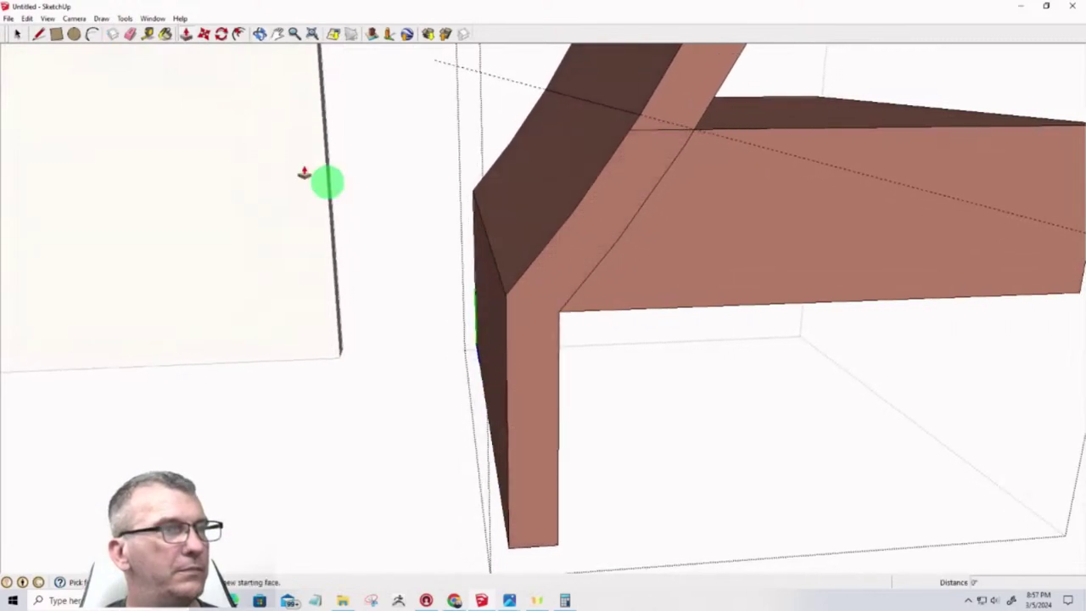
pyautogui.click(37, 35)
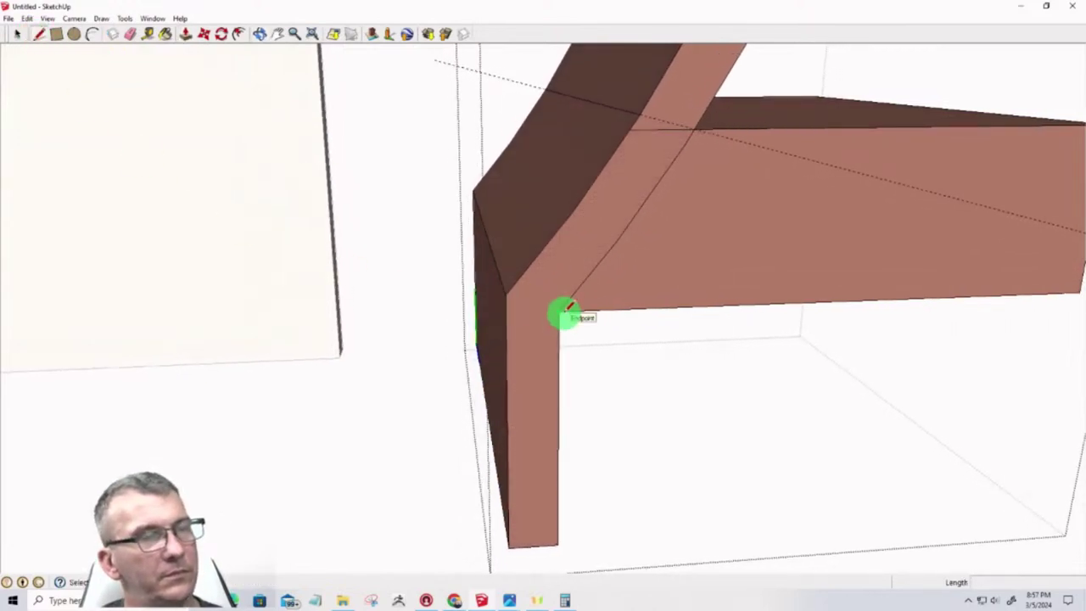
pyautogui.click(563, 313)
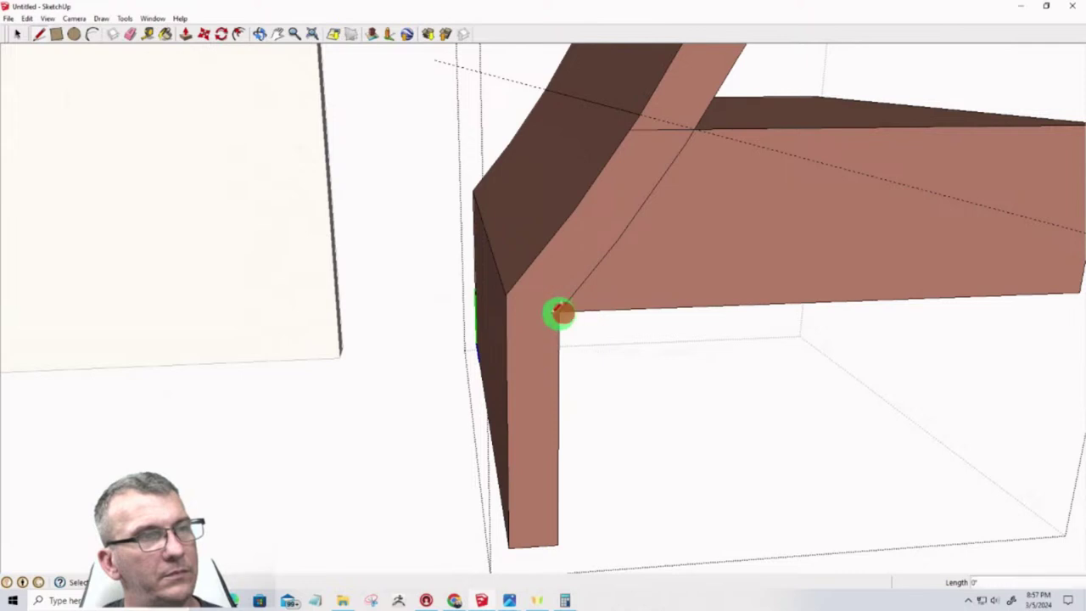
pyautogui.click(505, 314)
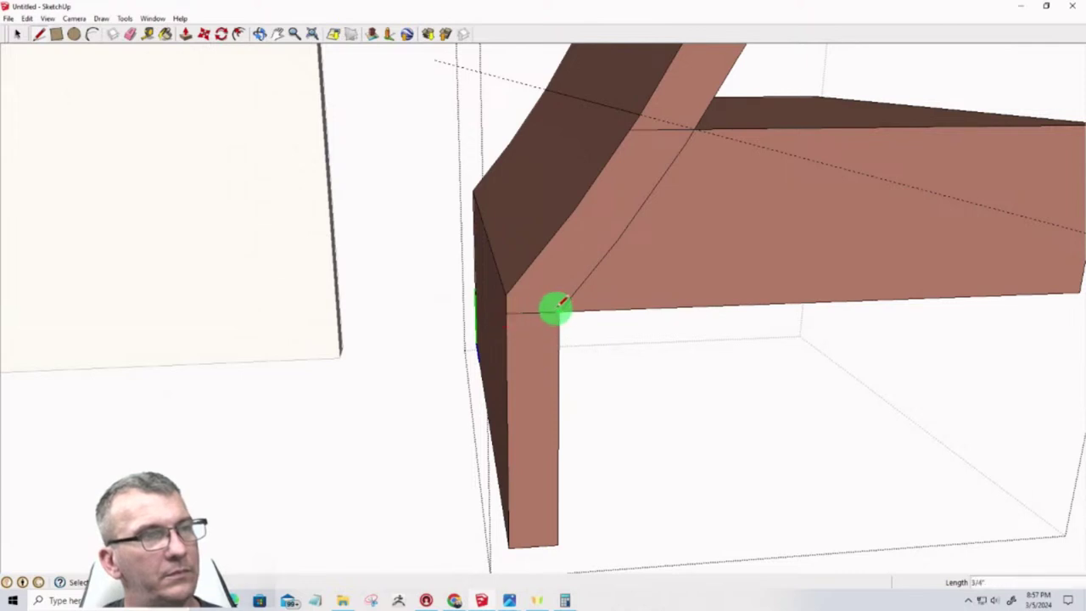
pyautogui.moveTo(569, 302); pyautogui.dragTo(692, 287, button='middle')
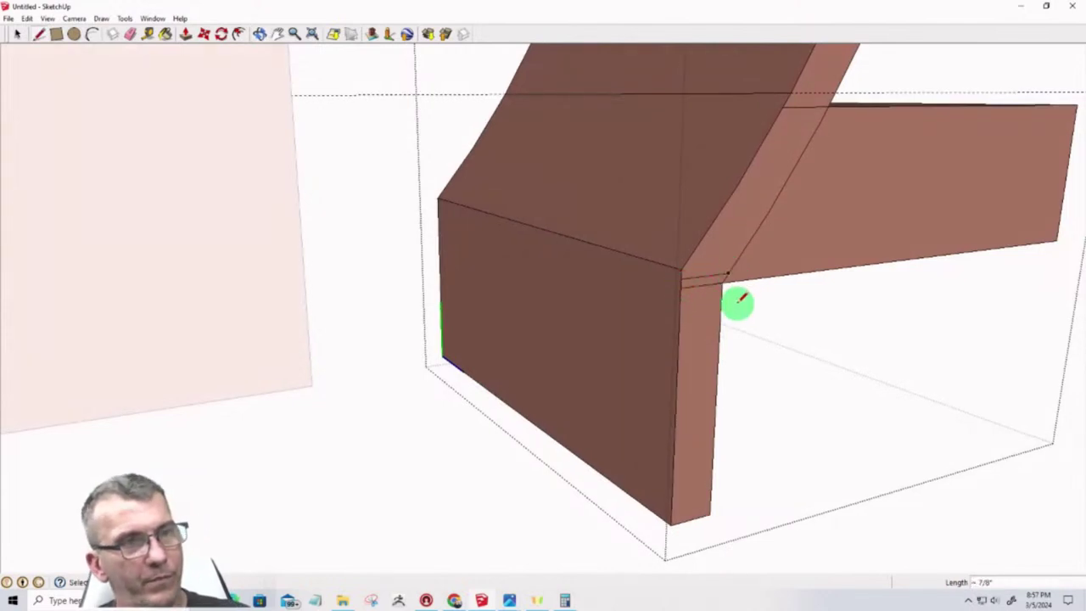
# Push the thin strip fully through the leg to cut the gap
pyautogui.press('p')
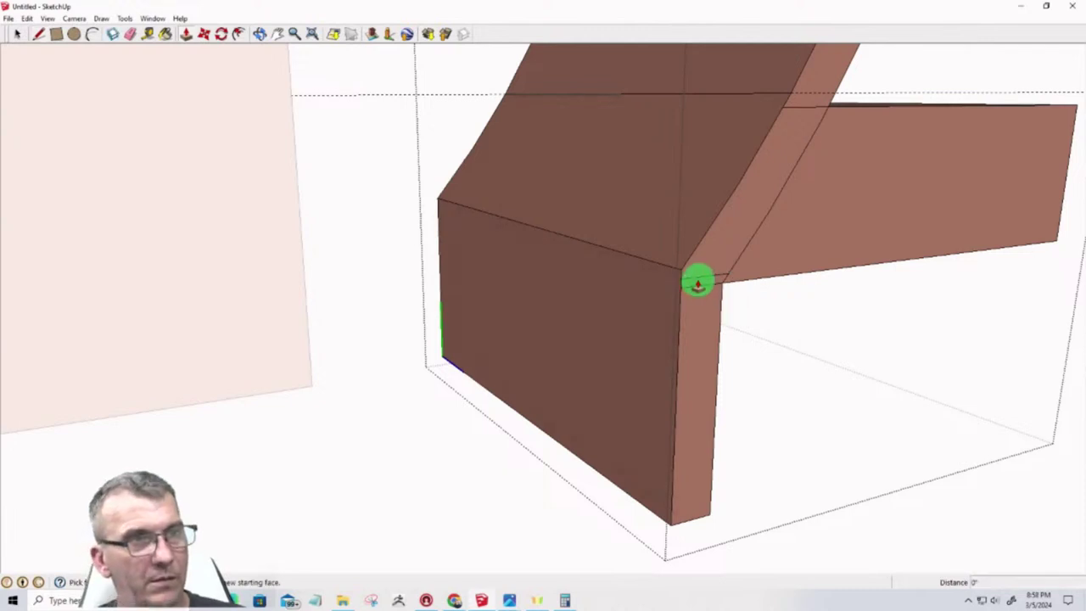
pyautogui.click(698, 283)
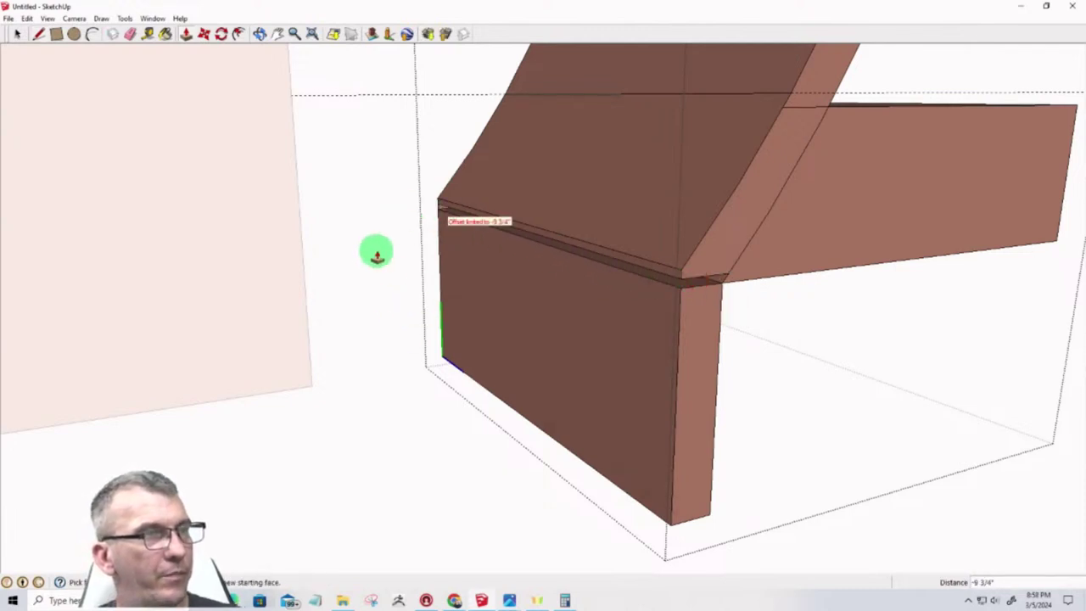
pyautogui.moveTo(376, 252)
pyautogui.mouseDown(button='middle')
pyautogui.moveTo(628, 228)
pyautogui.moveTo(1043, 245)
pyautogui.moveTo(534, 255)
pyautogui.moveTo(415, 220)
pyautogui.moveTo(303, 232)
pyautogui.mouseUp(button='middle')
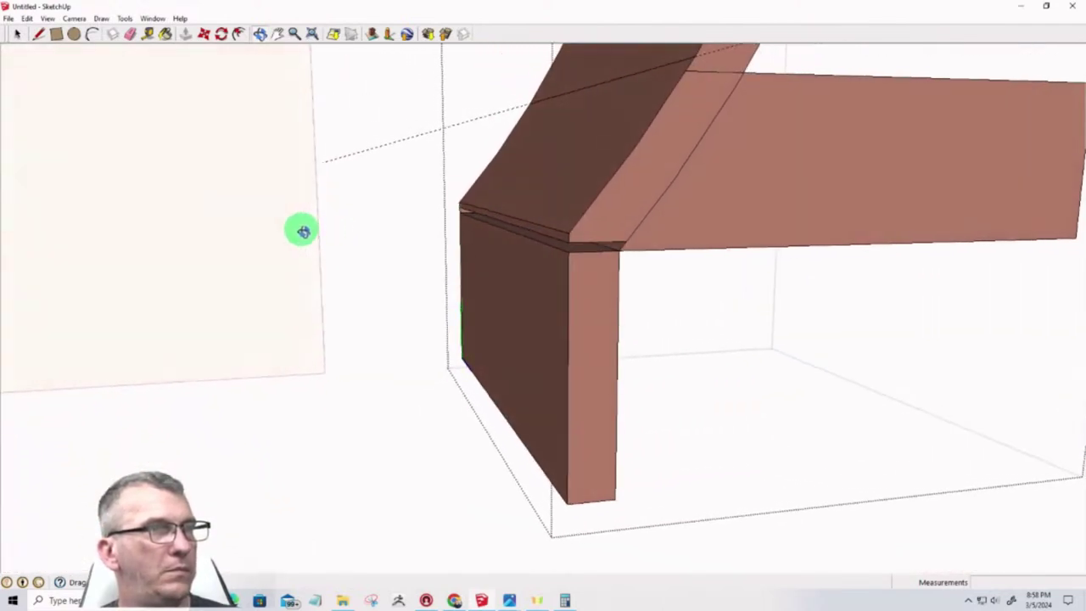
pyautogui.moveTo(642, 264); pyautogui.dragTo(540, 282, button='middle')
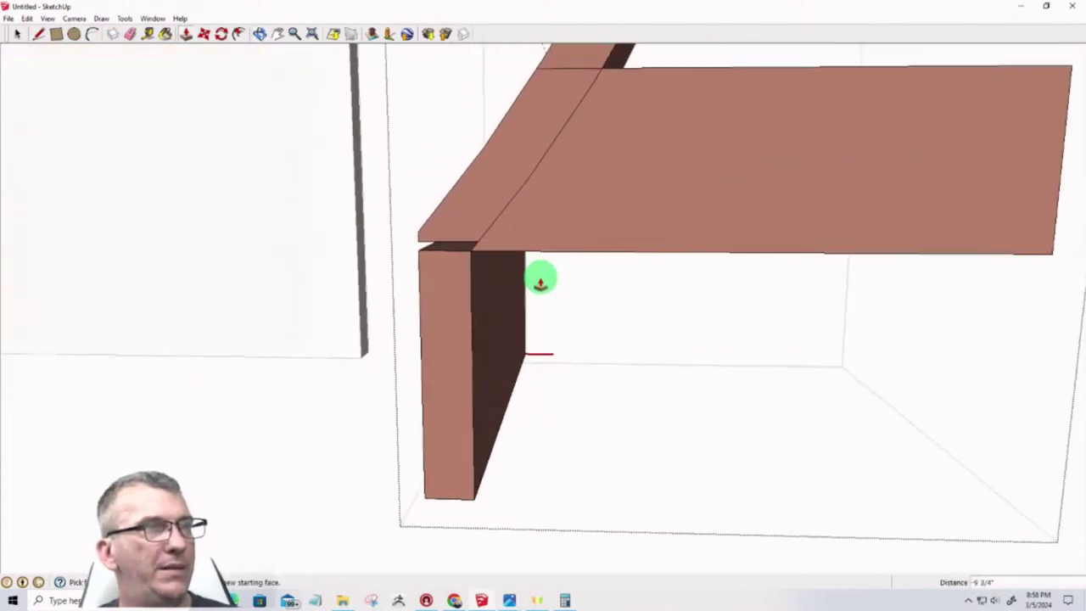
pyautogui.press('space')
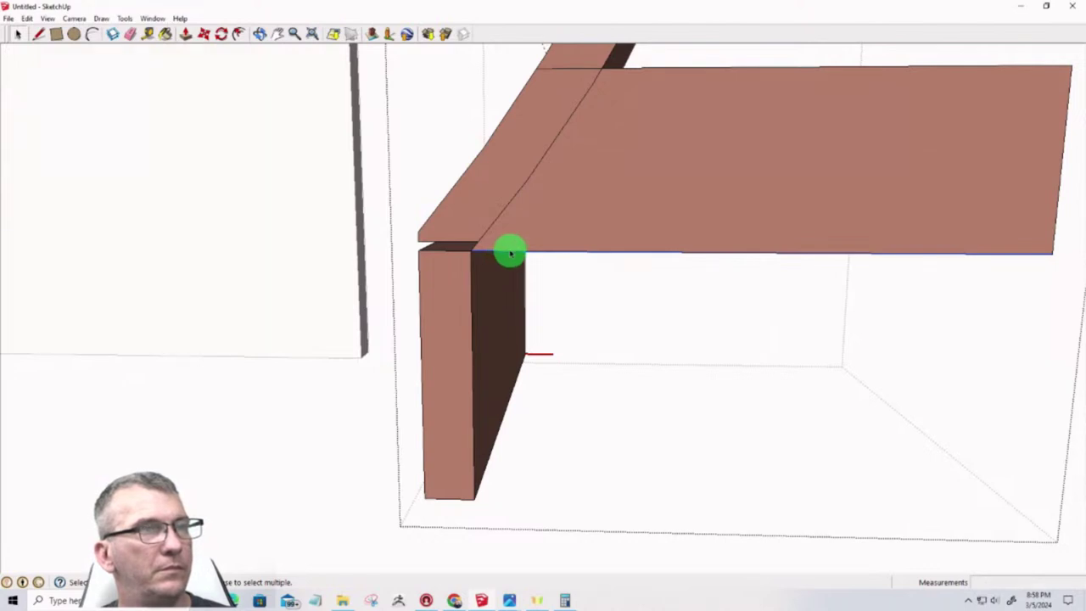
# Orbit under the front box, start pushing its front face back, then cancel
pyautogui.scroll(-3, 510, 253)
pyautogui.moveTo(773, 245); pyautogui.dragTo(595, 320, button='middle')
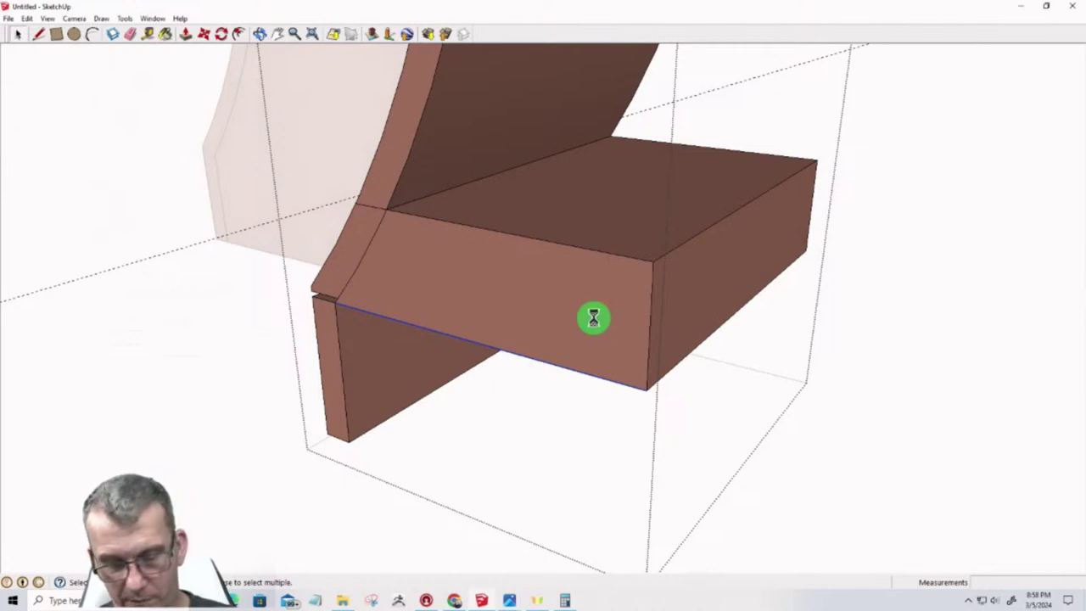
pyautogui.moveTo(546, 310); pyautogui.dragTo(740, 176)
pyautogui.press('Escape')
pyautogui.moveTo(303, 387); pyautogui.dragTo(501, 400, button='middle')
pyautogui.scroll(2, 612, 255)
pyautogui.scroll(2, 612, 254)
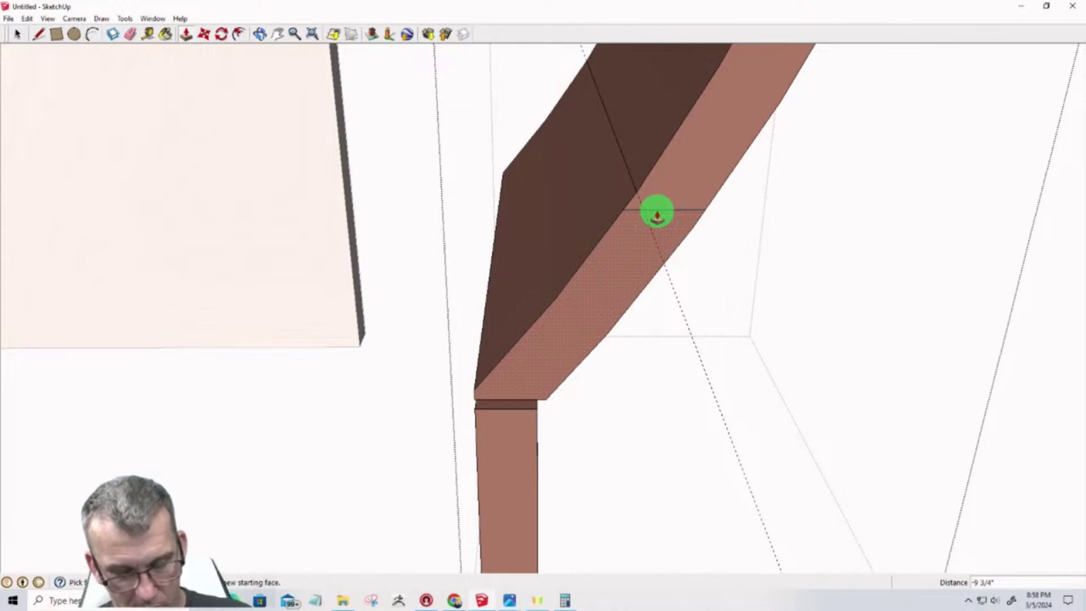
# Draw a line across the curved leg higher up and start pushing the thin strip
pyautogui.press('l')
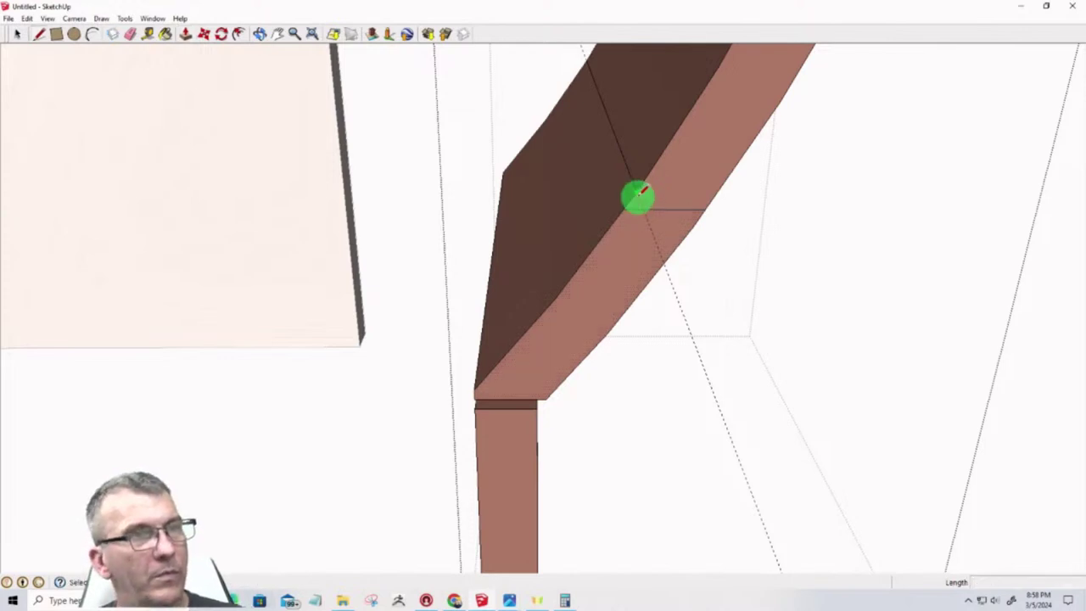
pyautogui.click(632, 200)
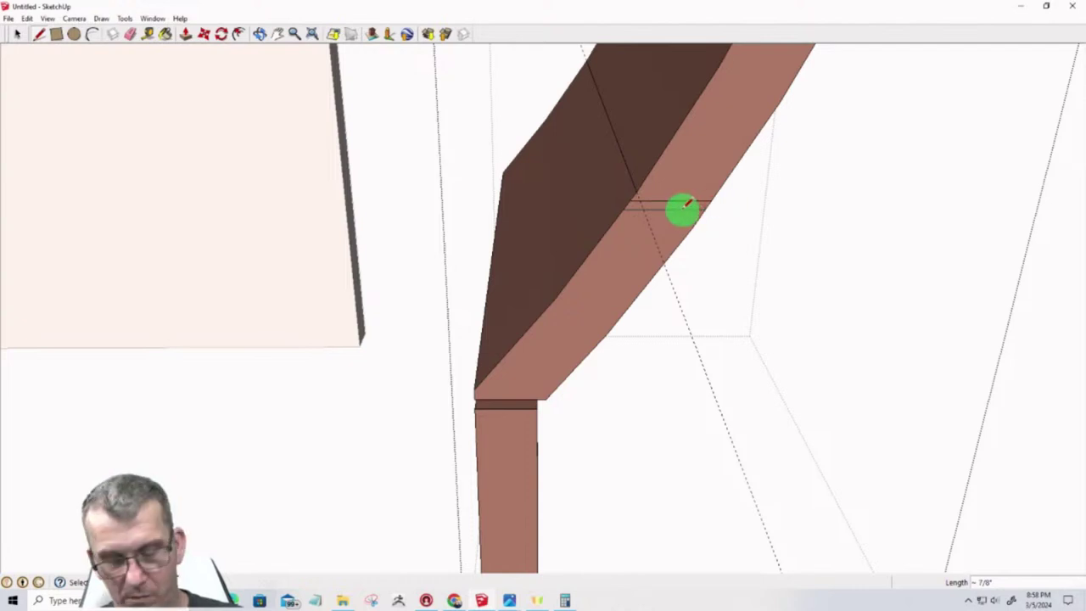
pyautogui.press('p')
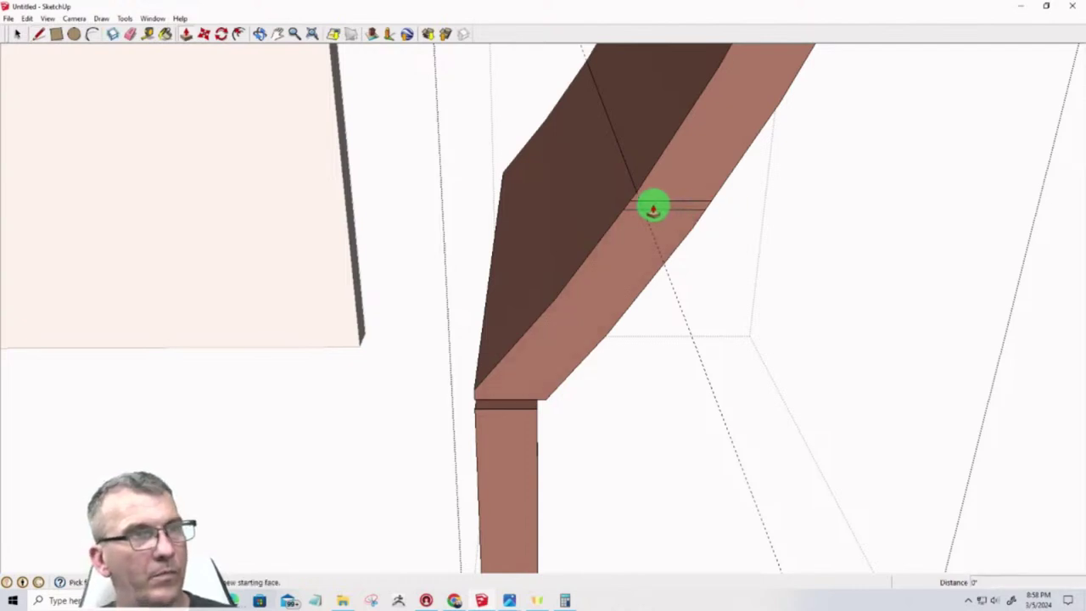
pyautogui.click(630, 202)
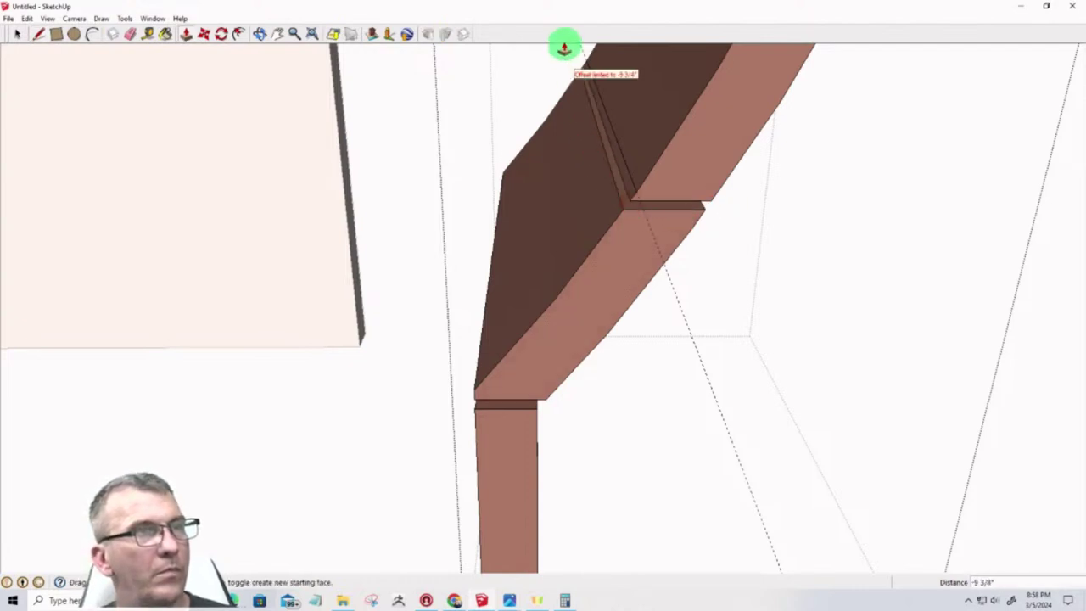
pyautogui.moveTo(483, 281); pyautogui.dragTo(533, 274, button='middle')
pyautogui.scroll(3, 533, 273)
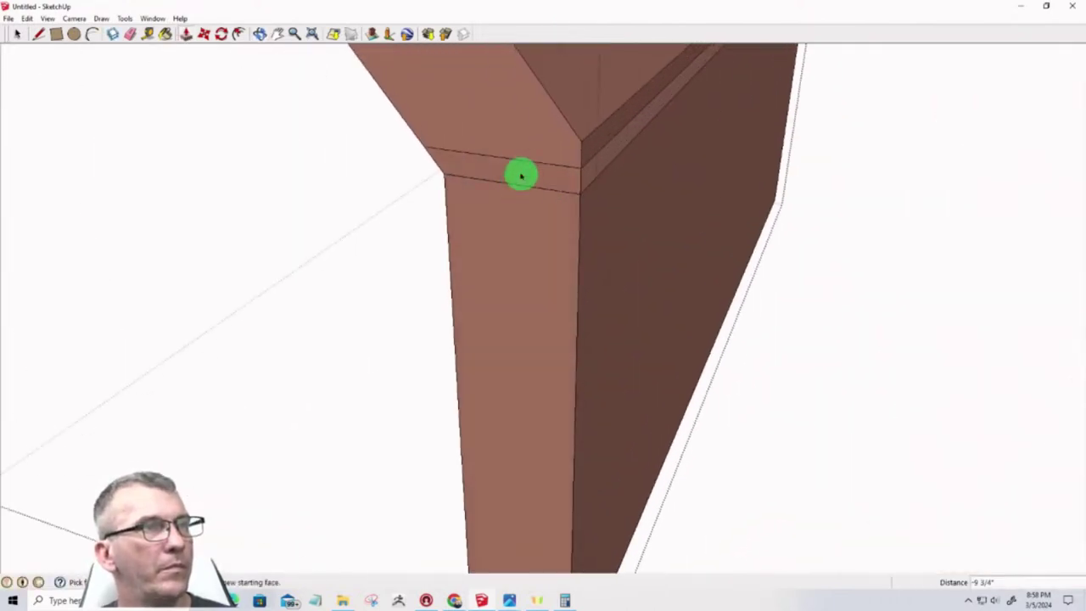
pyautogui.press('space')
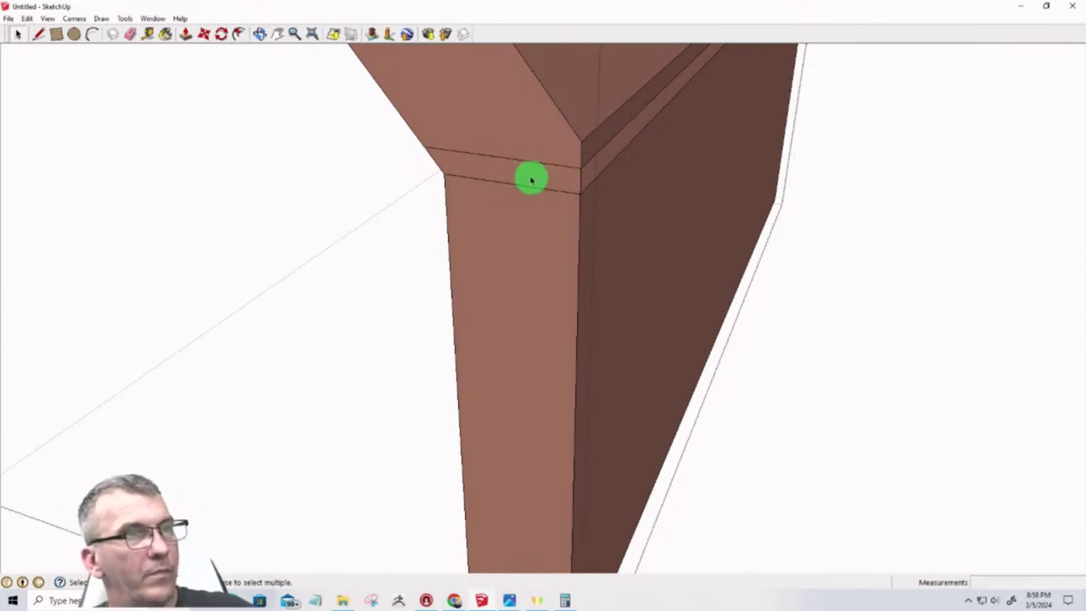
# Push the thin band at the post's top into the beam to cut the gap
pyautogui.moveTo(573, 186)
pyautogui.mouseDown(button='middle')
pyautogui.moveTo(366, 162)
pyautogui.moveTo(194, 99)
pyautogui.moveTo(82, 79)
pyautogui.moveTo(146, 104)
pyautogui.moveTo(458, 158)
pyautogui.moveTo(573, 156)
pyautogui.moveTo(577, 181)
pyautogui.mouseUp(button='middle')
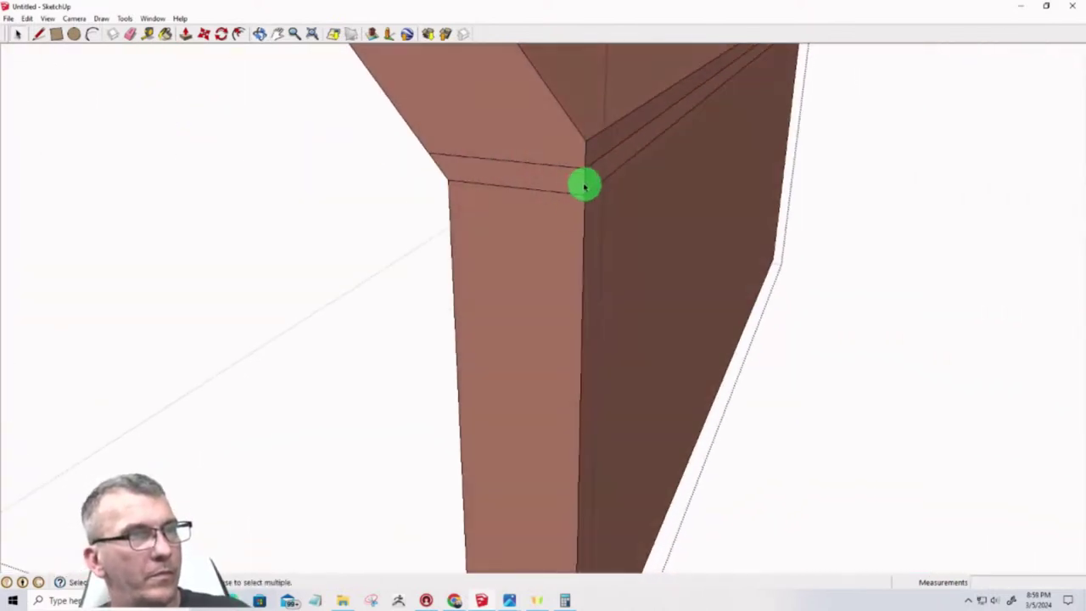
pyautogui.moveTo(585, 187); pyautogui.dragTo(427, 185)
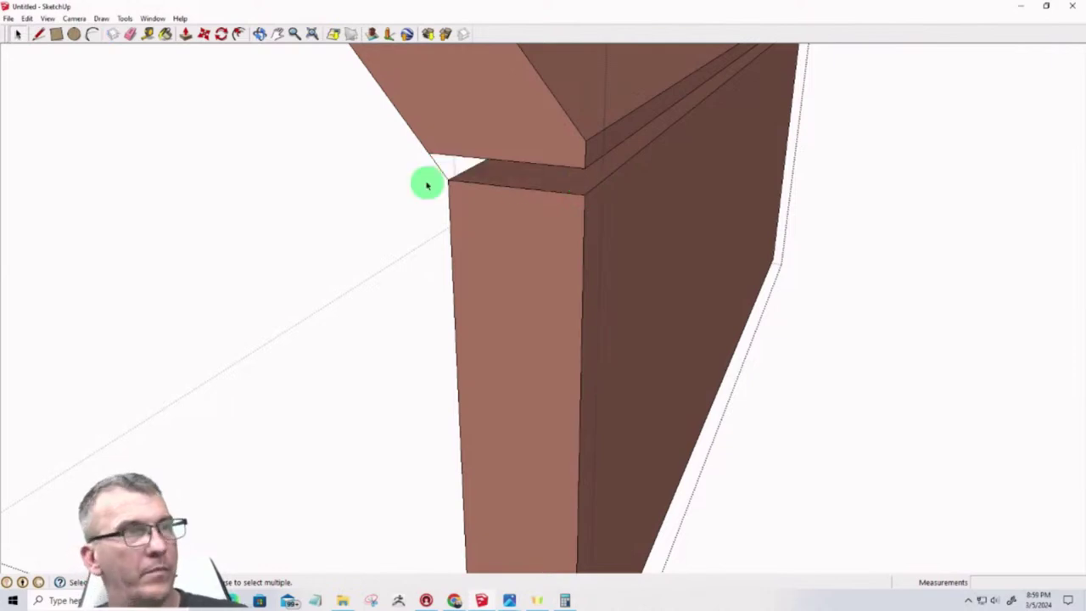
pyautogui.moveTo(472, 232); pyautogui.dragTo(653, 233, button='middle')
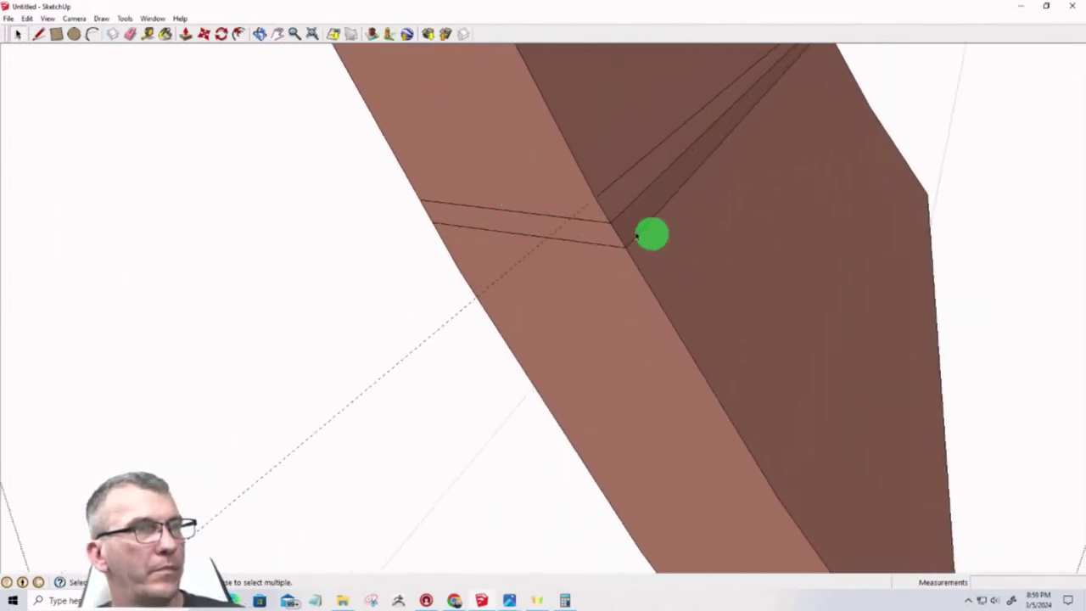
pyautogui.moveTo(618, 234); pyautogui.dragTo(409, 226)
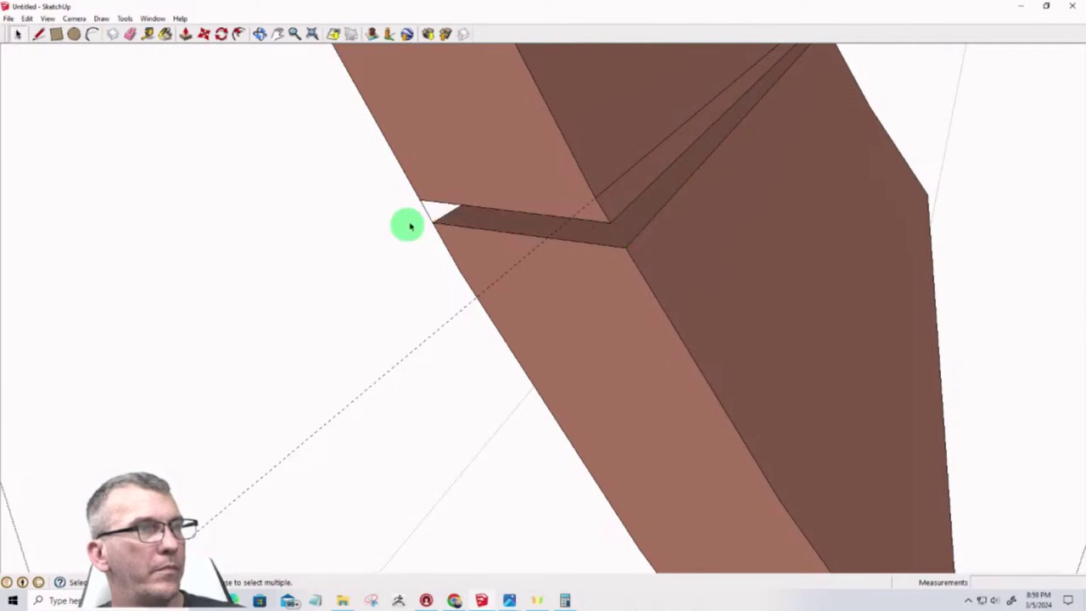
pyautogui.moveTo(427, 217); pyautogui.dragTo(355, 319, button='middle')
pyautogui.scroll(-4, 355, 319)
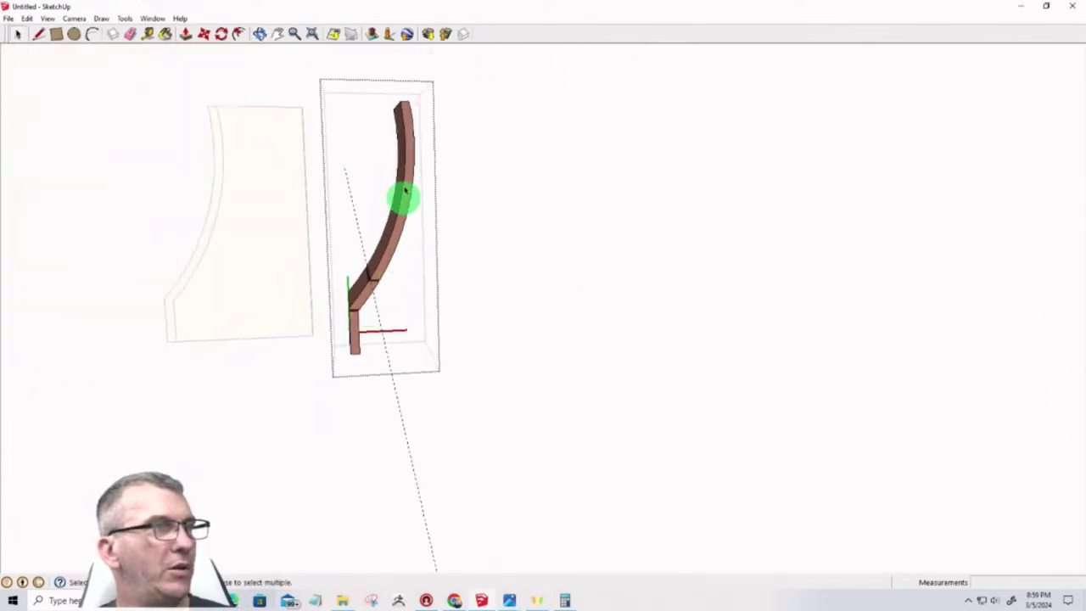
pyautogui.scroll(8, 357, 299)
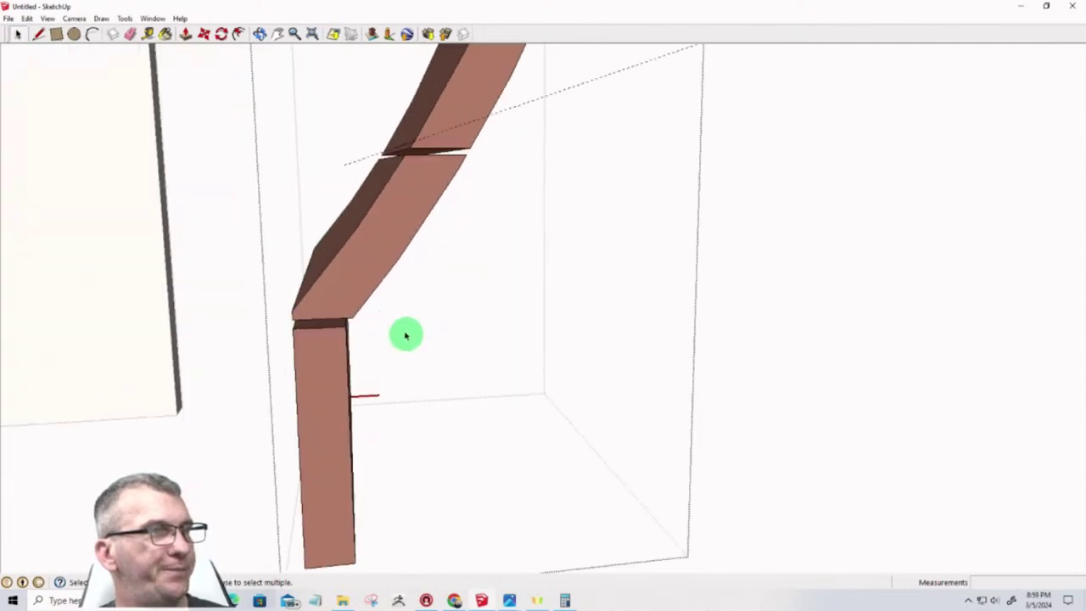
pyautogui.moveTo(314, 272); pyautogui.dragTo(266, 313, button='middle')
pyautogui.moveTo(346, 245); pyautogui.dragTo(677, 288, button='middle')
pyautogui.scroll(-3, 677, 288)
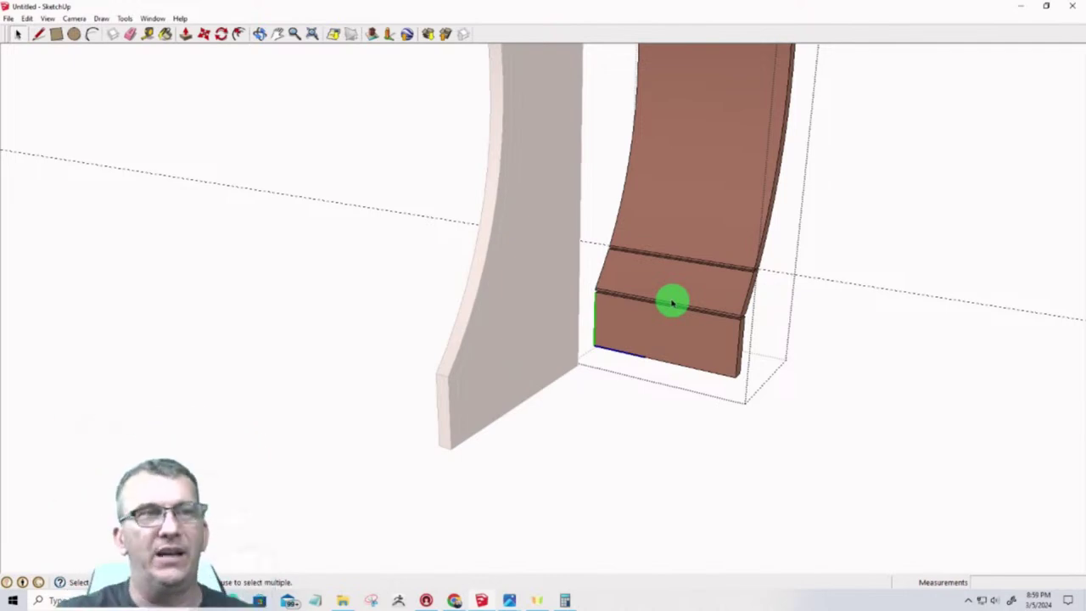
pyautogui.moveTo(672, 303); pyautogui.dragTo(280, 286, button='middle')
pyautogui.scroll(3, 552, 334)
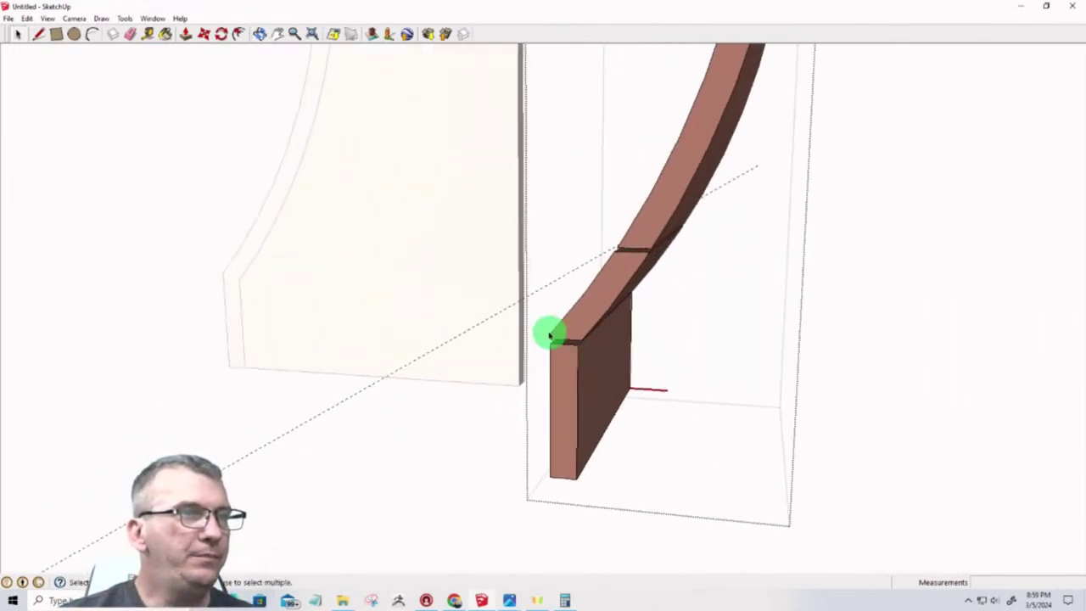
pyautogui.moveTo(606, 257); pyautogui.dragTo(636, 216, button='middle')
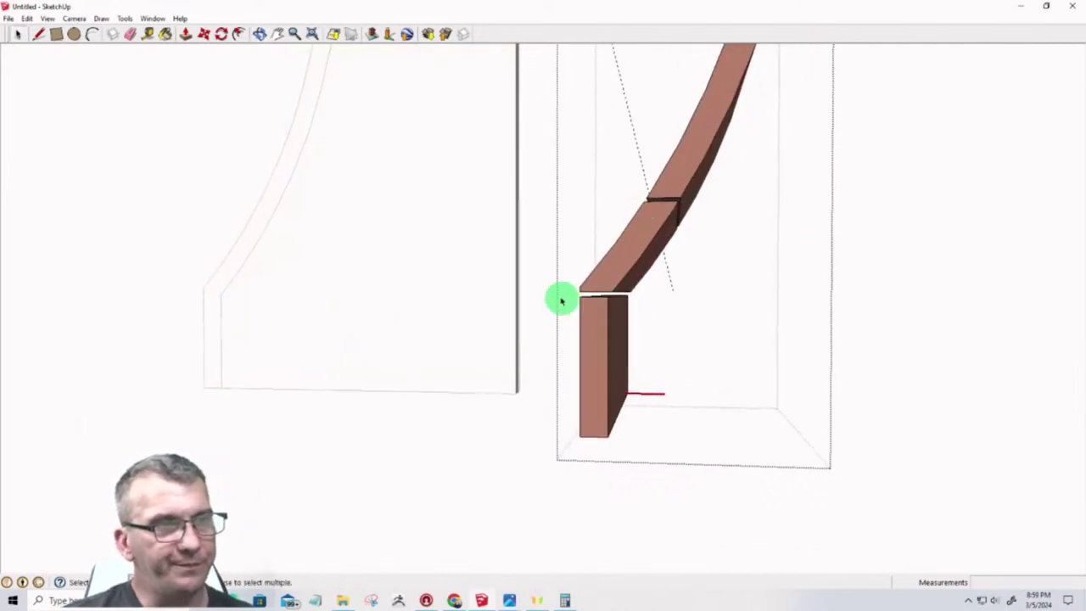
pyautogui.scroll(2, 589, 294)
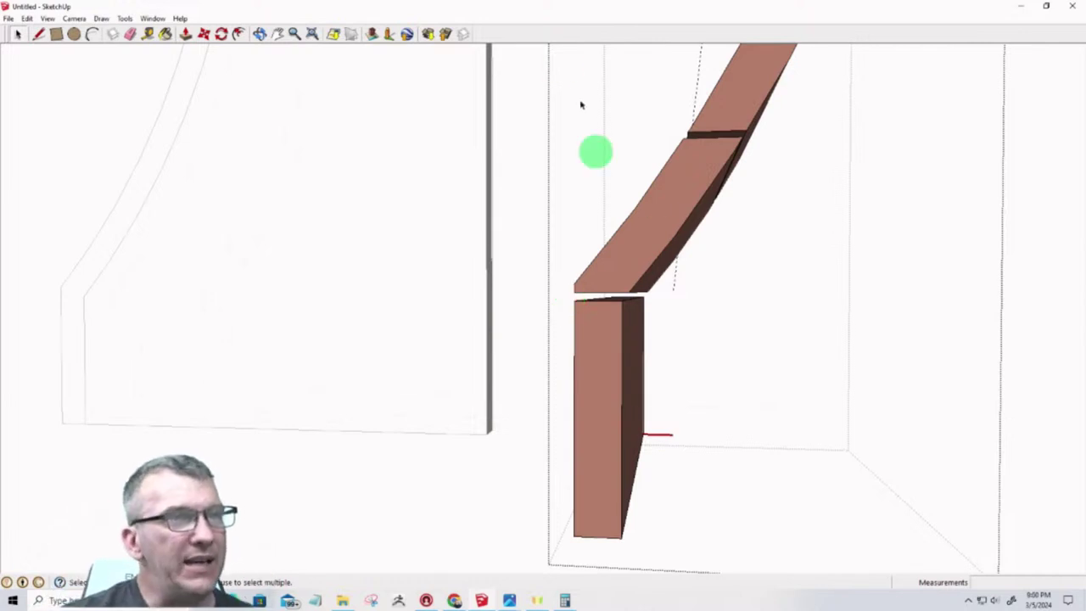
# Draw a straight line from the upper joint corner to the lower joint corner
pyautogui.click(38, 33)
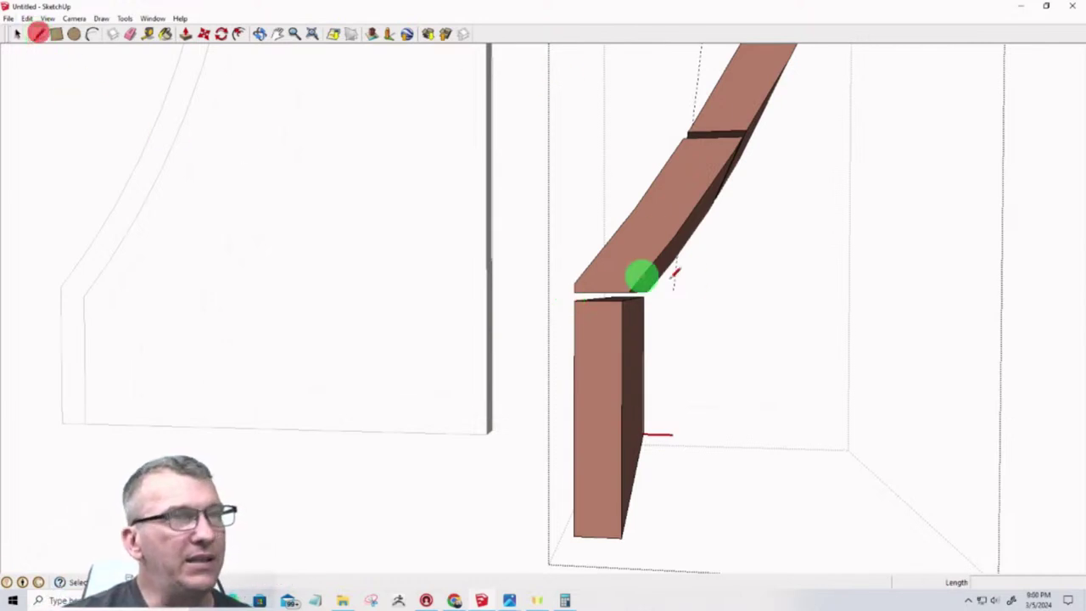
pyautogui.click(743, 136)
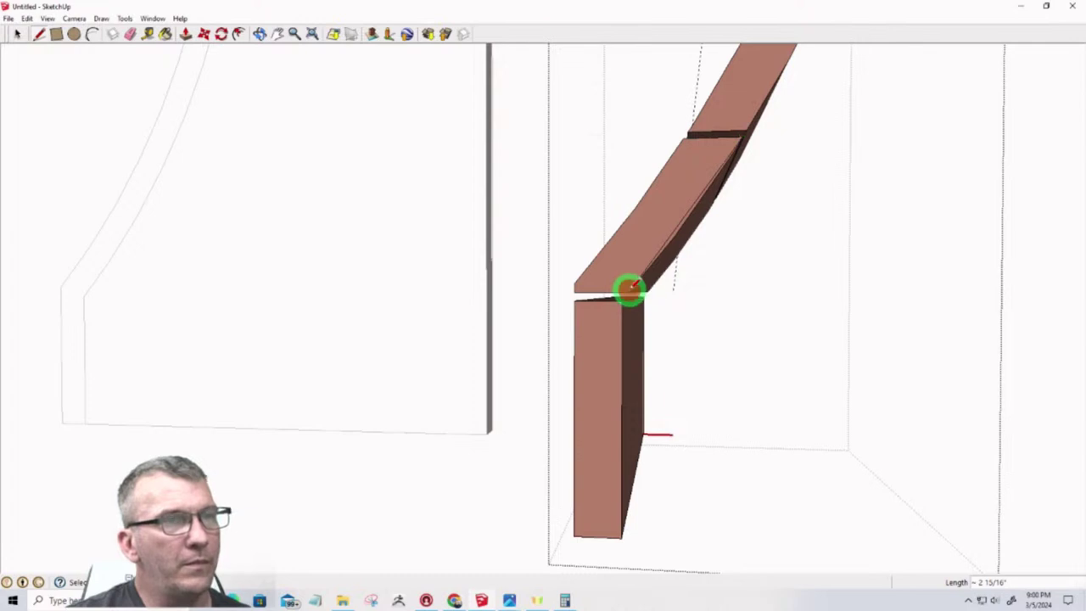
pyautogui.click(630, 288)
pyautogui.scroll(2, 701, 193)
pyautogui.moveTo(677, 251)
pyautogui.mouseDown(button='middle')
pyautogui.moveTo(662, 260)
pyautogui.moveTo(666, 248)
pyautogui.mouseUp(button='middle')
# Push the curved sliver face off the lower segment and orbit to check it
pyautogui.press('p')
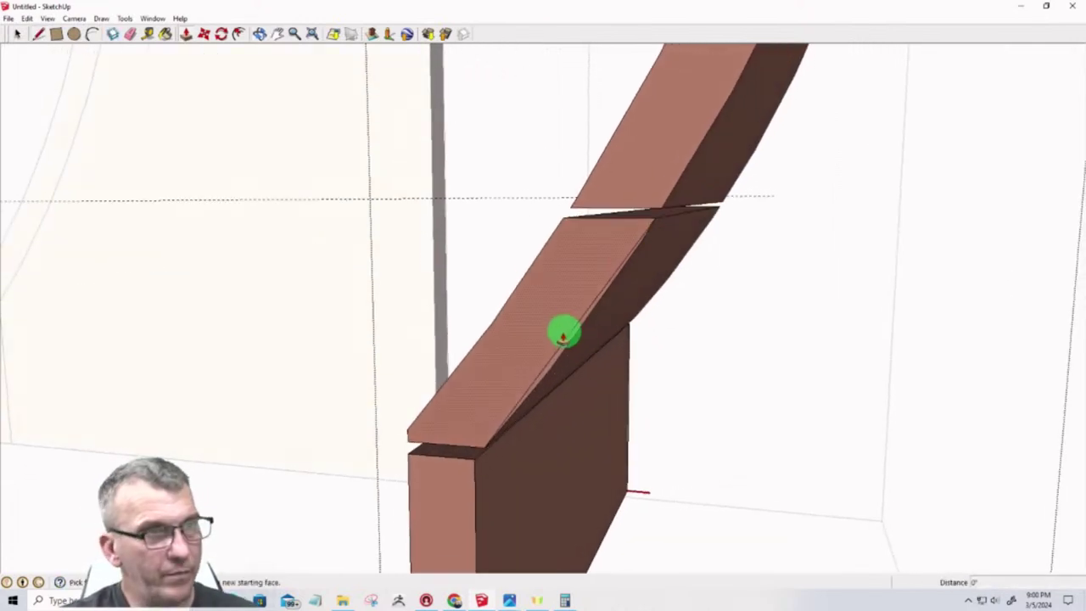
pyautogui.click(569, 344)
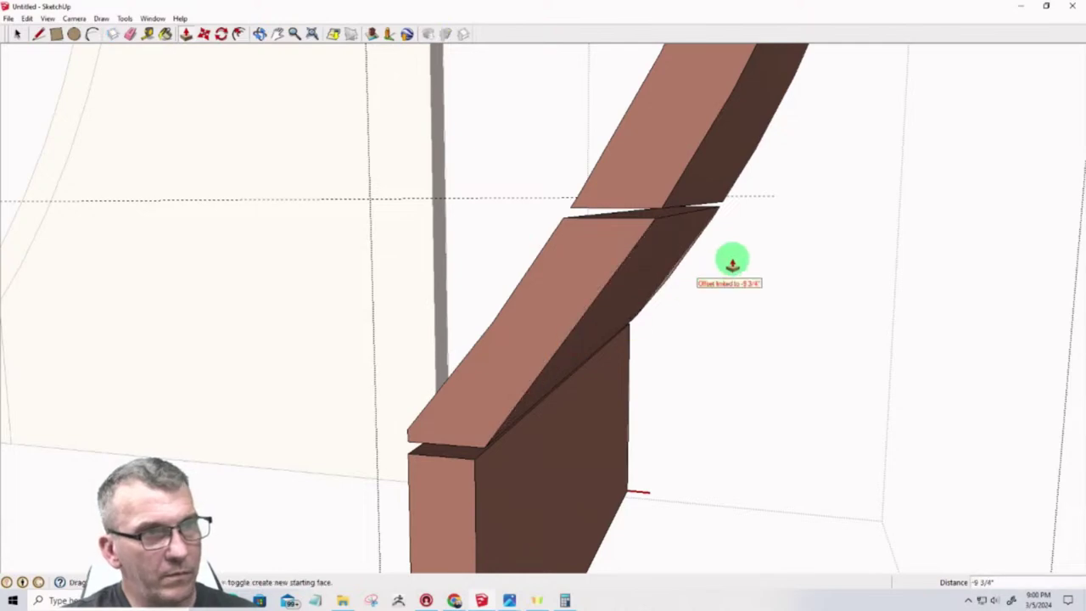
pyautogui.moveTo(523, 419); pyautogui.dragTo(575, 356, button='middle')
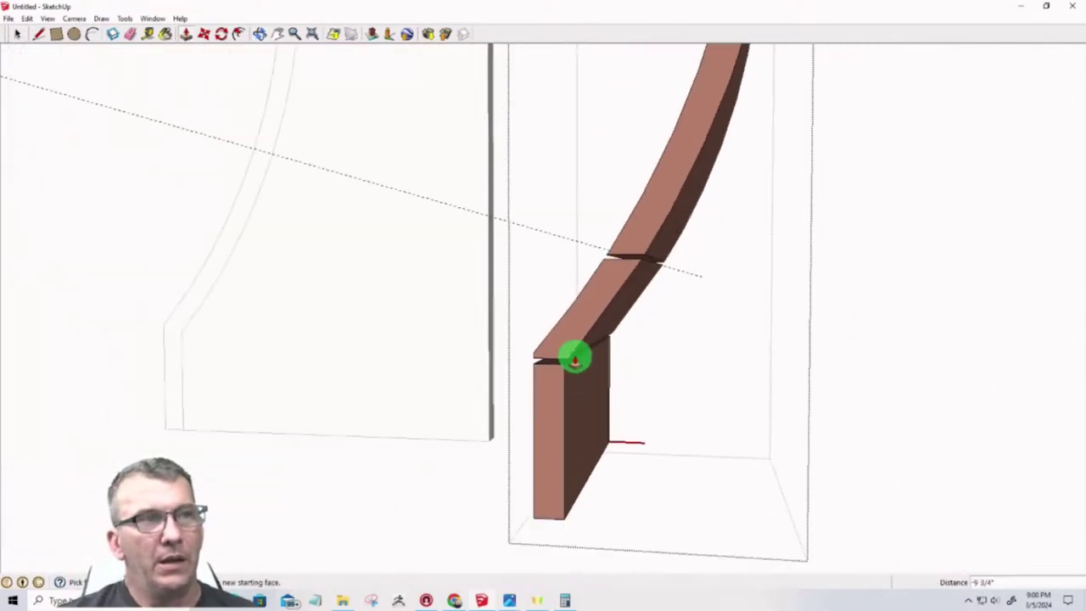
pyautogui.moveTo(645, 257); pyautogui.dragTo(639, 326, button='middle')
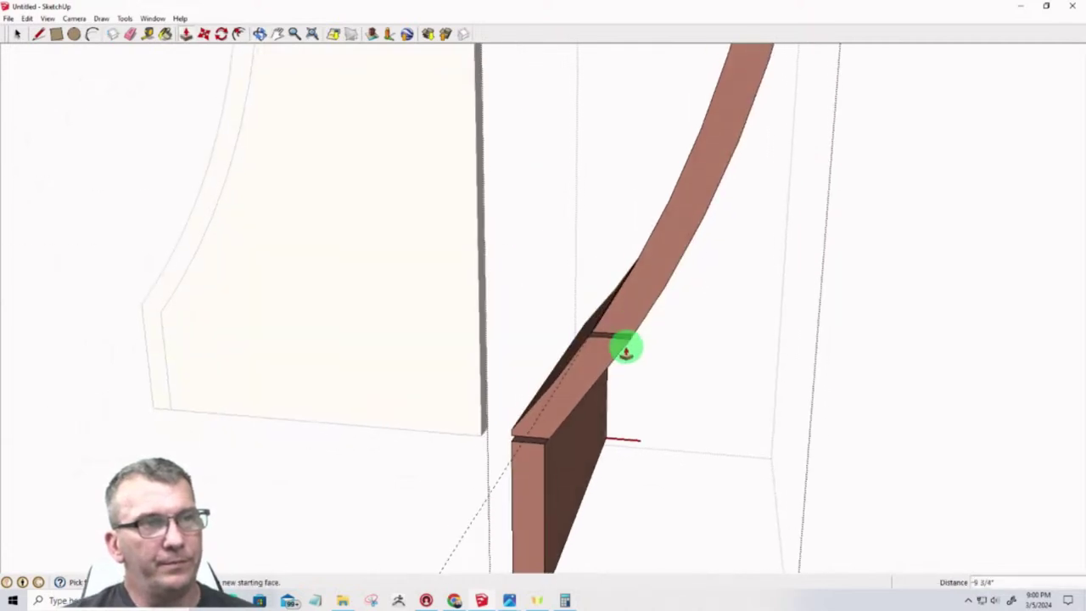
pyautogui.click(58, 37)
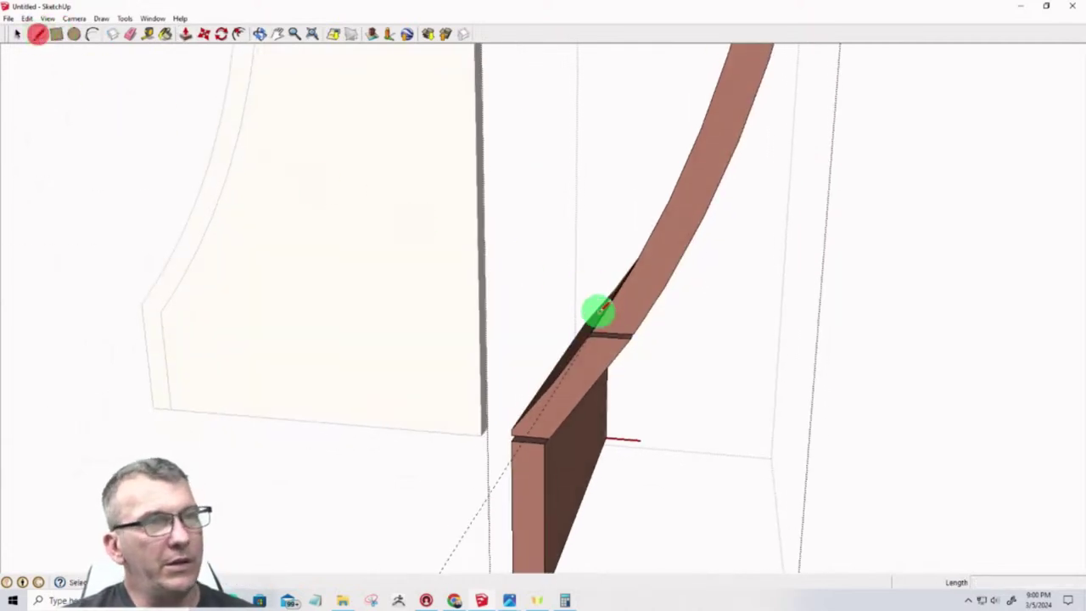
# Pull two Tape Measure guides 3/16" apart up from the leg joint
pyautogui.click(637, 331)
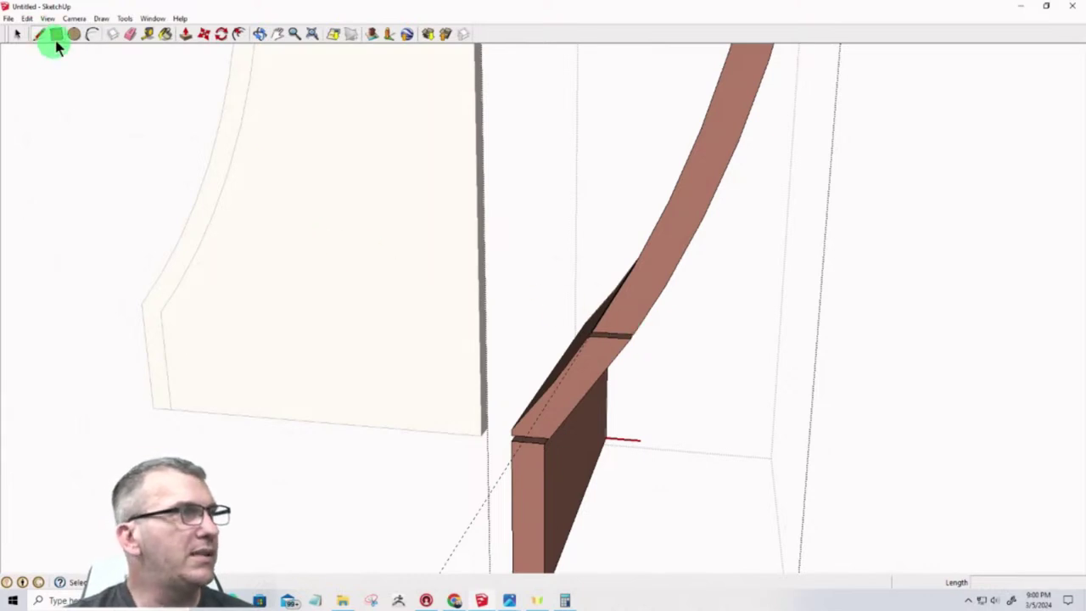
pyautogui.click(150, 34)
pyautogui.moveTo(589, 332); pyautogui.dragTo(676, 241)
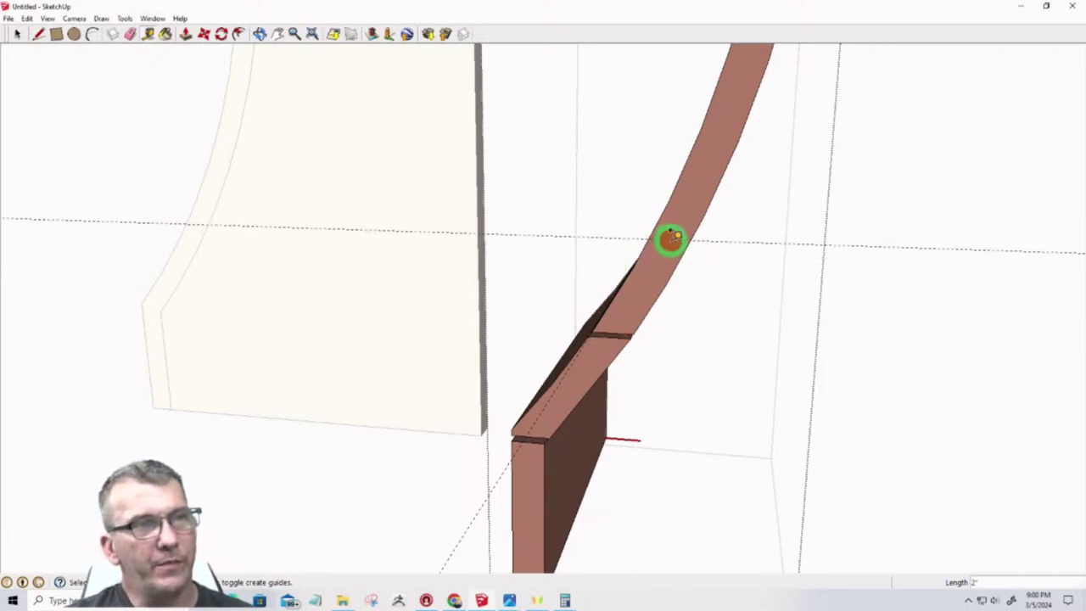
pyautogui.click(679, 237)
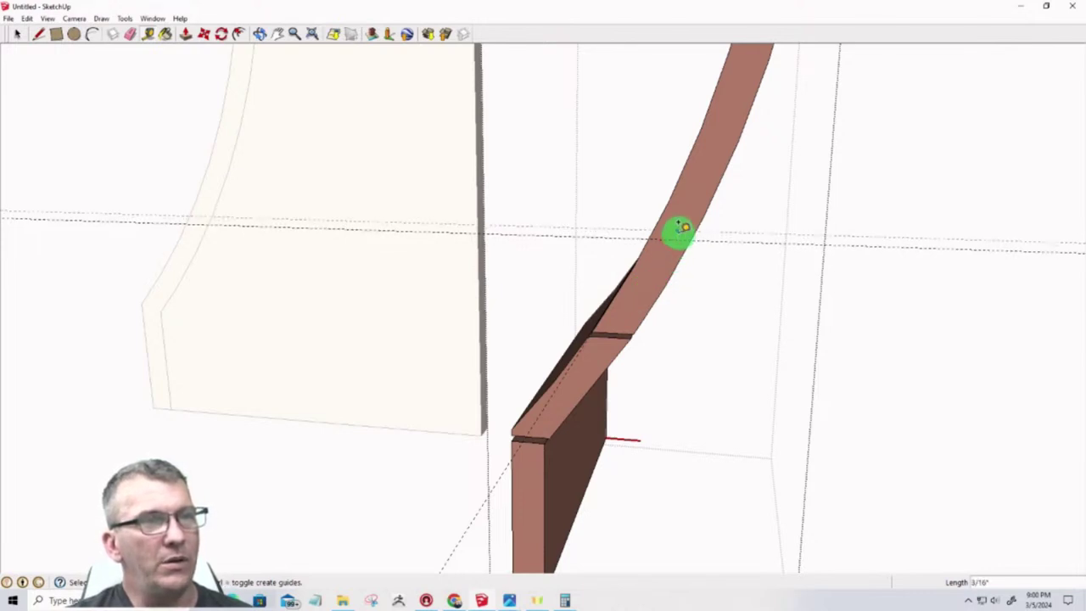
pyautogui.scroll(4, 683, 231)
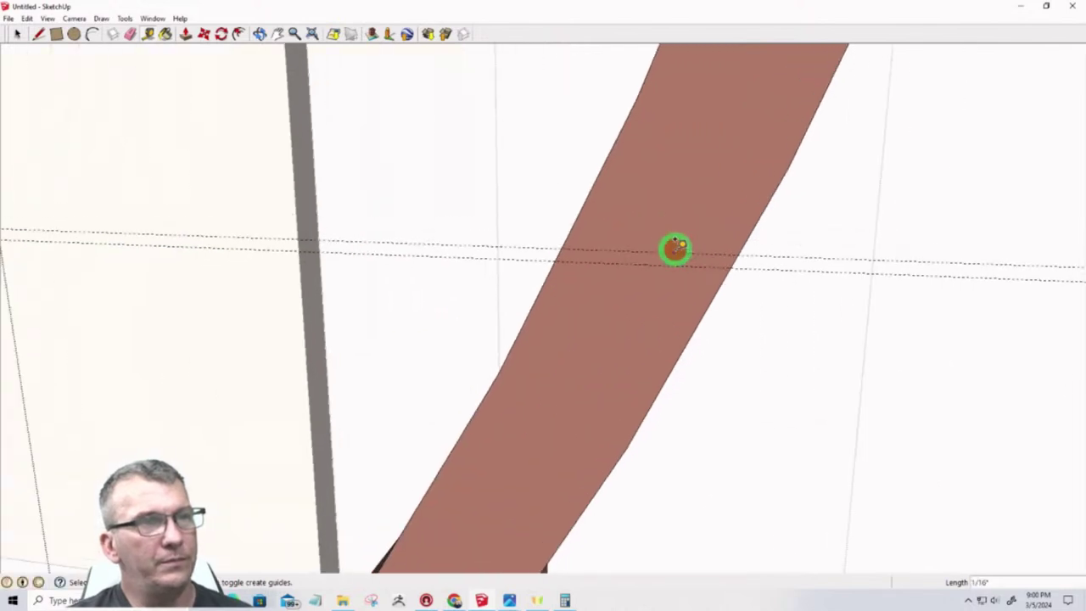
# Draw two lines across the curved leg, one along each guide
pyautogui.click(38, 34)
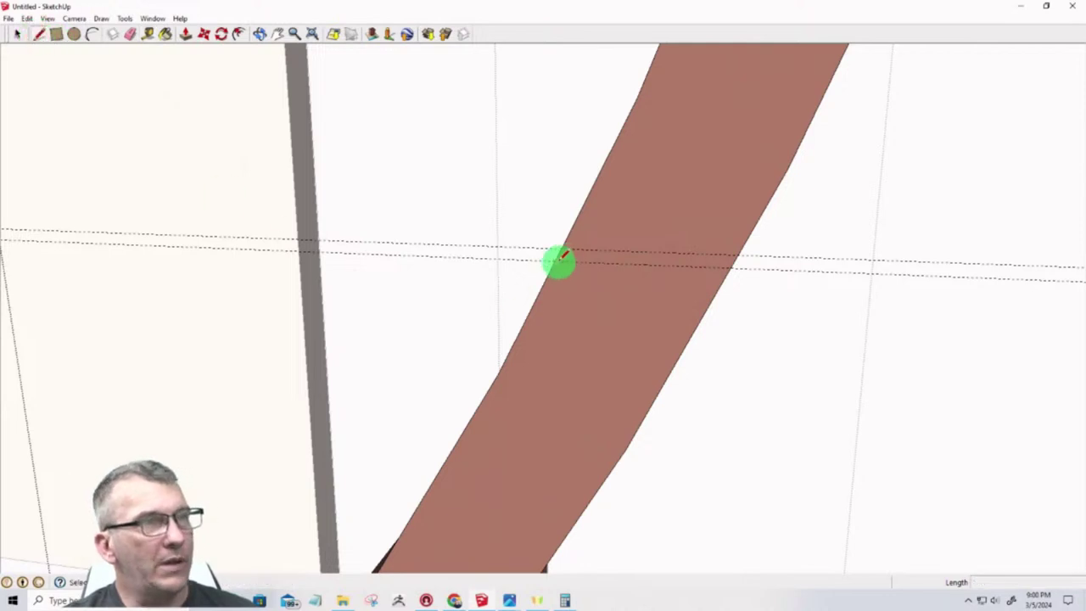
pyautogui.click(556, 258)
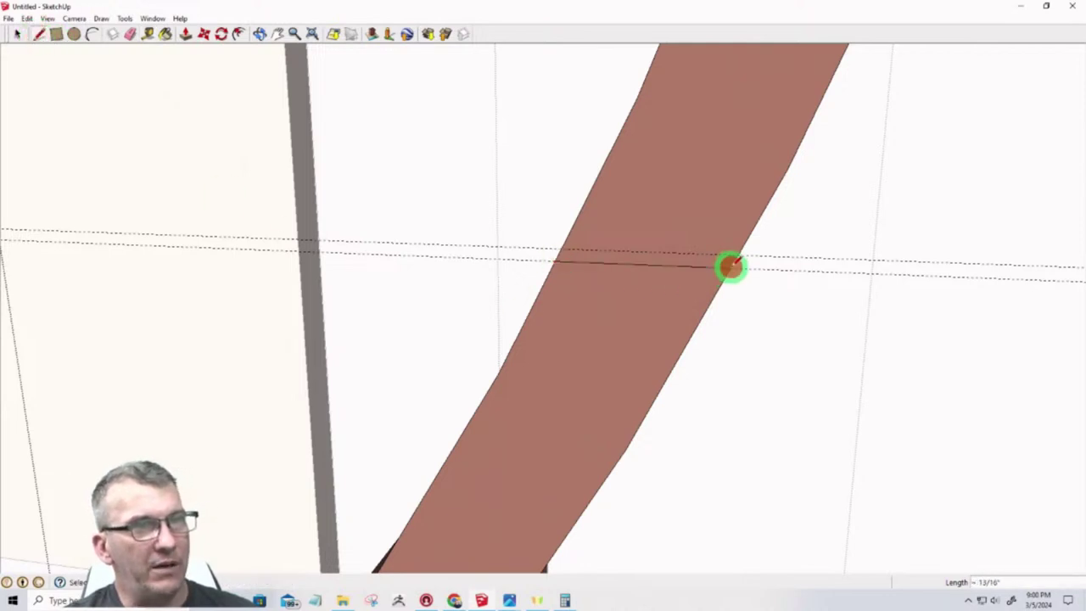
pyautogui.click(731, 267)
pyautogui.click(562, 251)
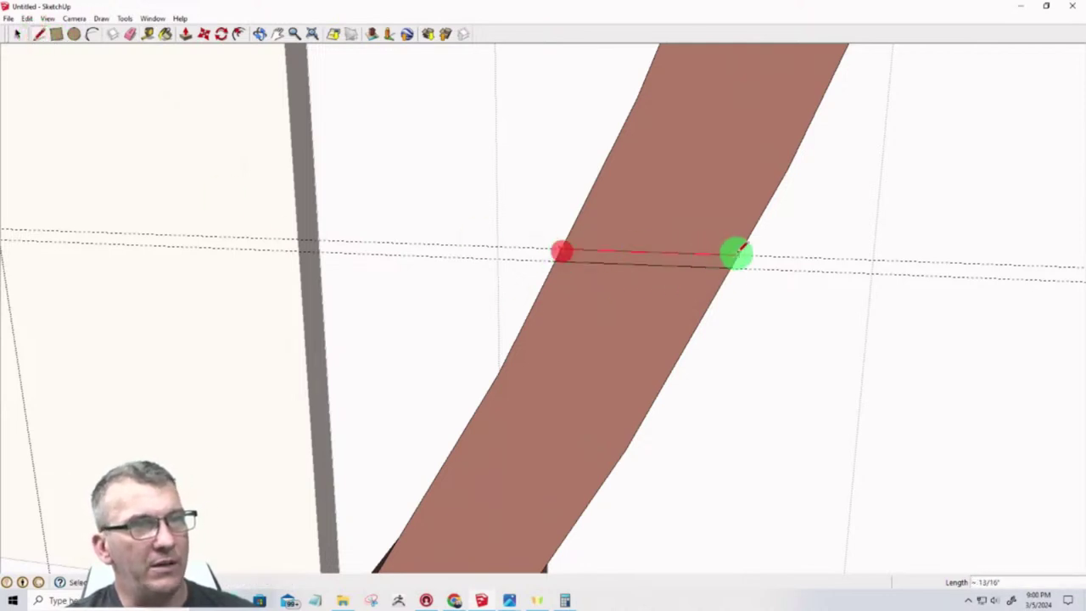
pyautogui.click(739, 254)
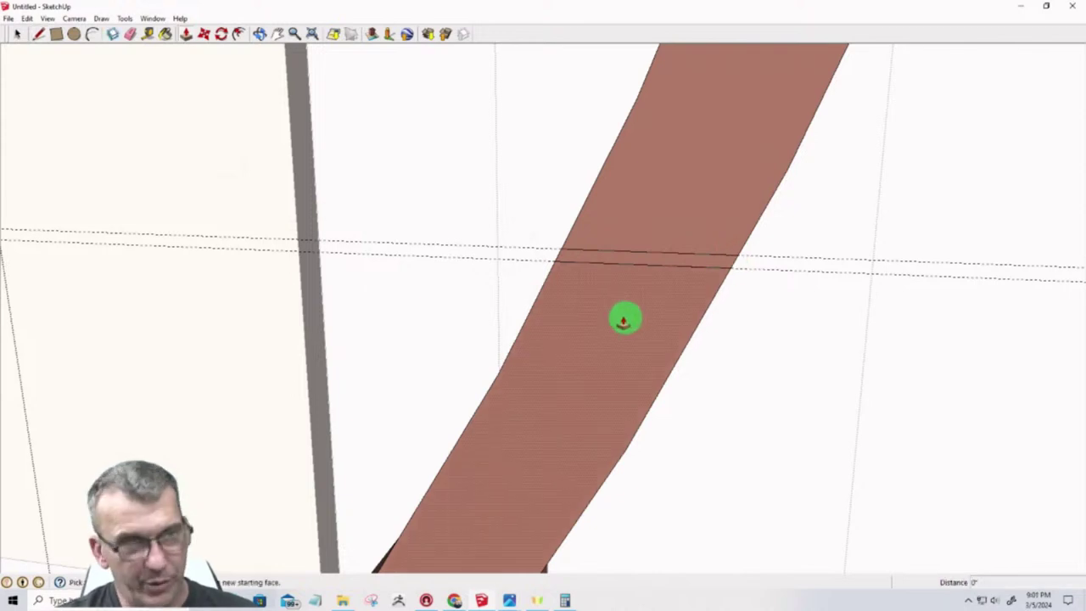
# Push the marked thin band out through the leg to open the gap
pyautogui.moveTo(625, 318); pyautogui.dragTo(424, 300, button='middle')
pyautogui.press('p')
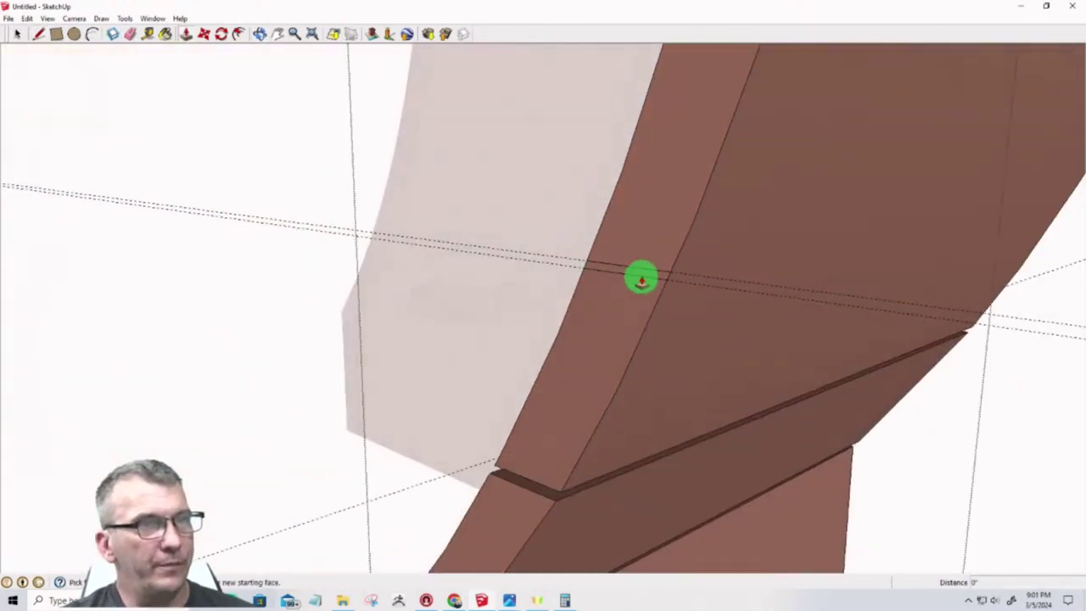
pyautogui.click(652, 276)
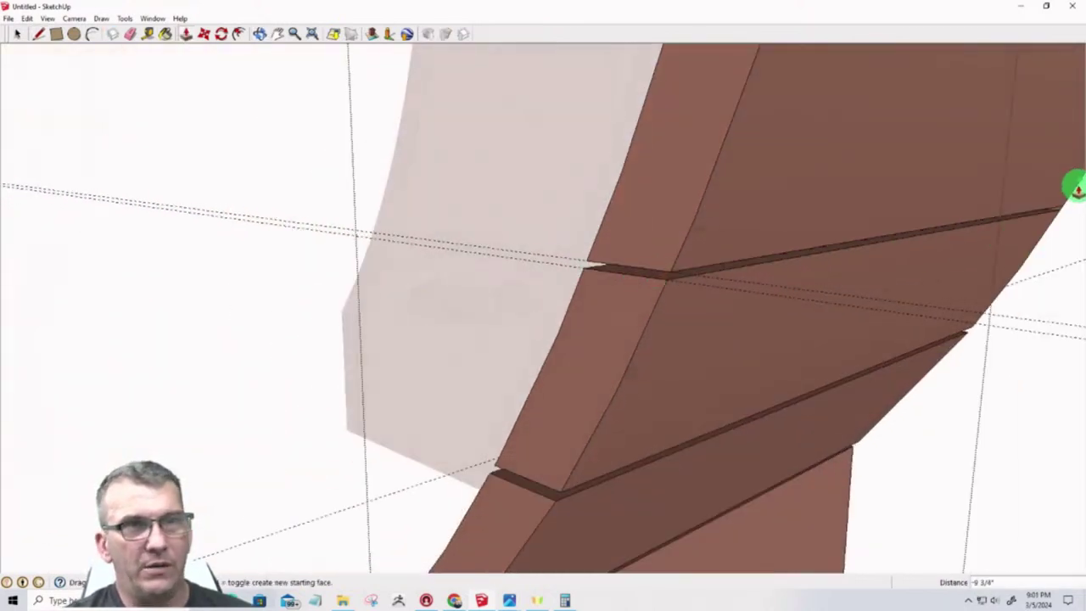
pyautogui.click(1068, 246)
pyautogui.moveTo(1067, 246); pyautogui.dragTo(395, 278, button='middle')
pyautogui.scroll(6, 16, 189)
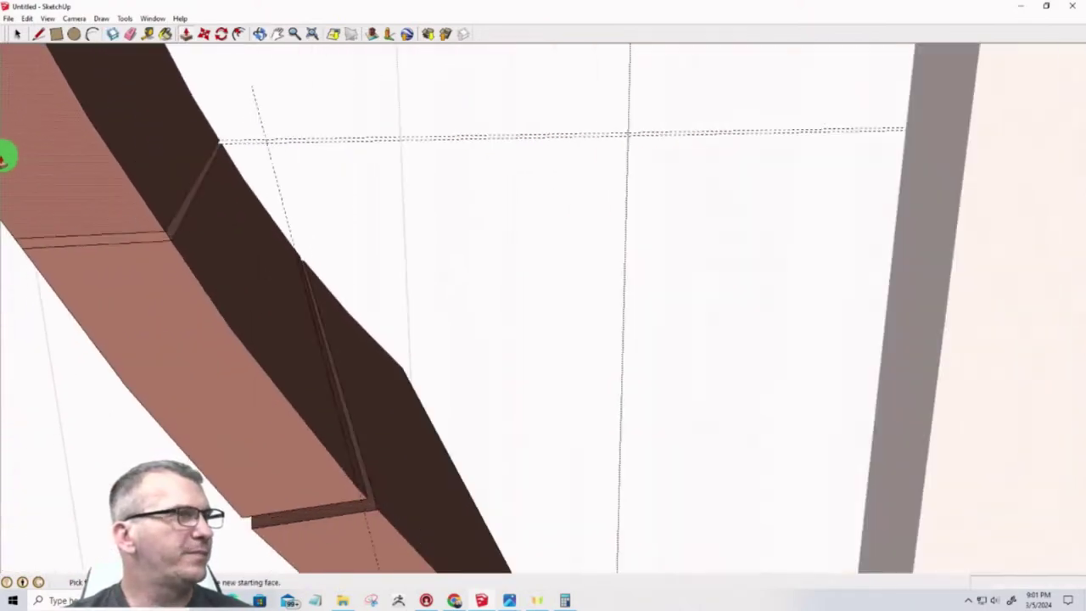
pyautogui.moveTo(88, 212); pyautogui.dragTo(147, 230, button='middle')
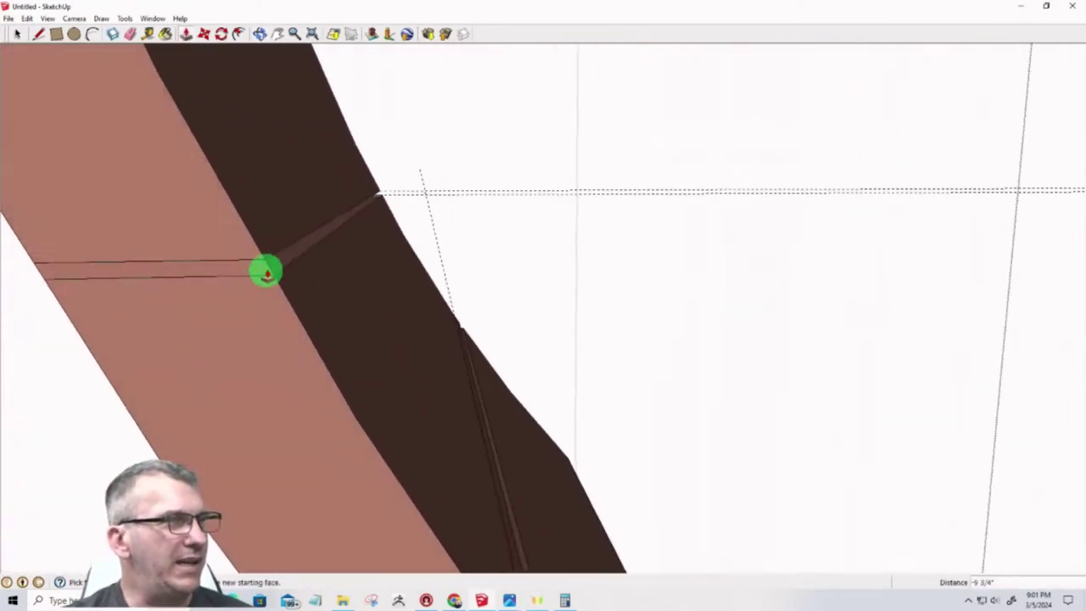
# Push the leftover sliver to the edge, delete it, and review the leg from the side
pyautogui.click(269, 269)
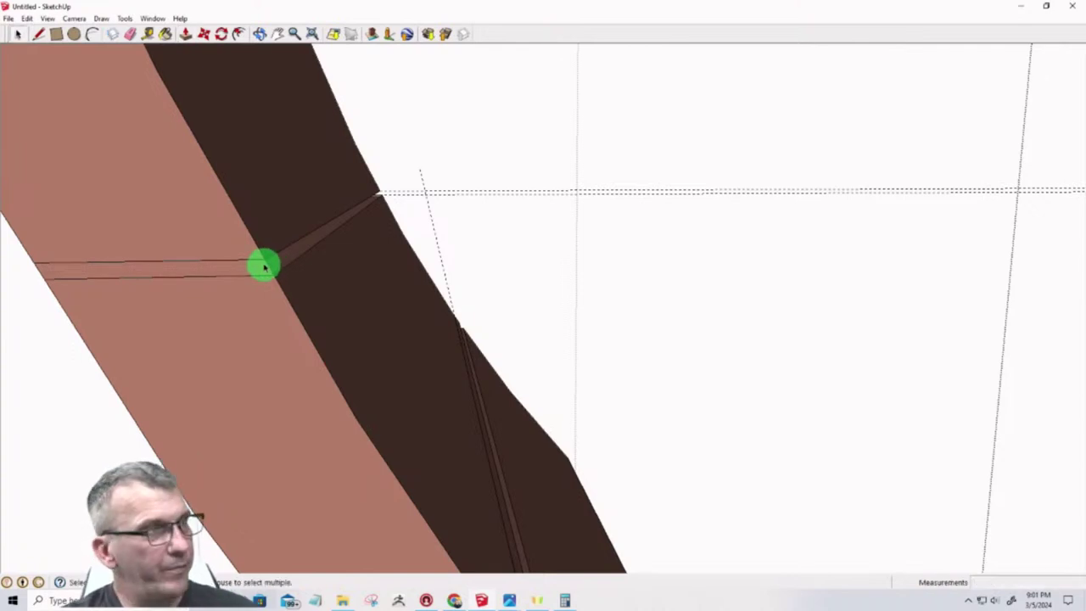
pyautogui.press('Delete')
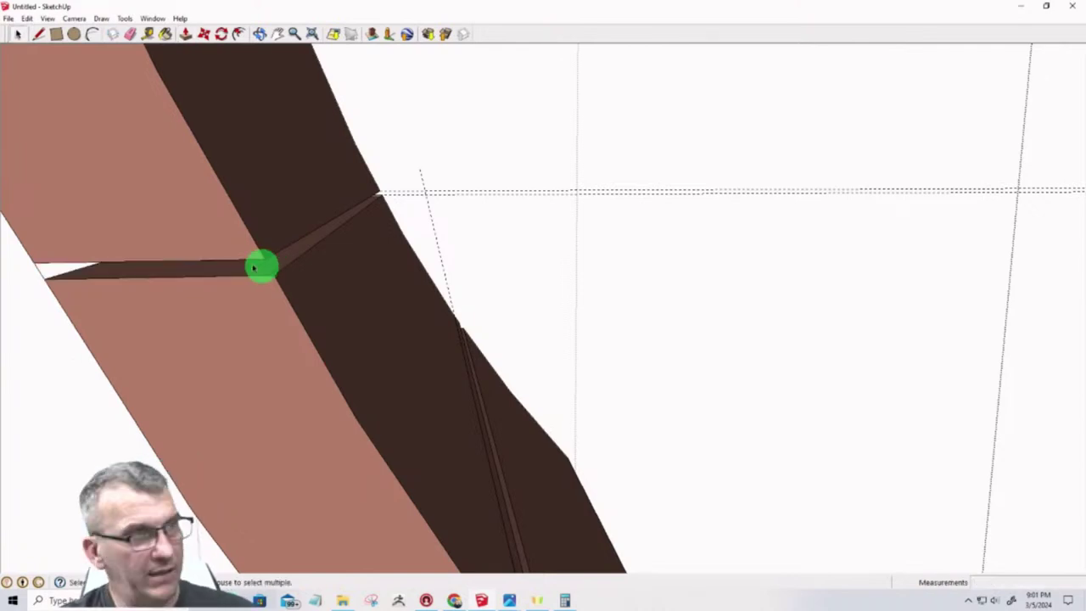
pyautogui.scroll(-10, 40, 271)
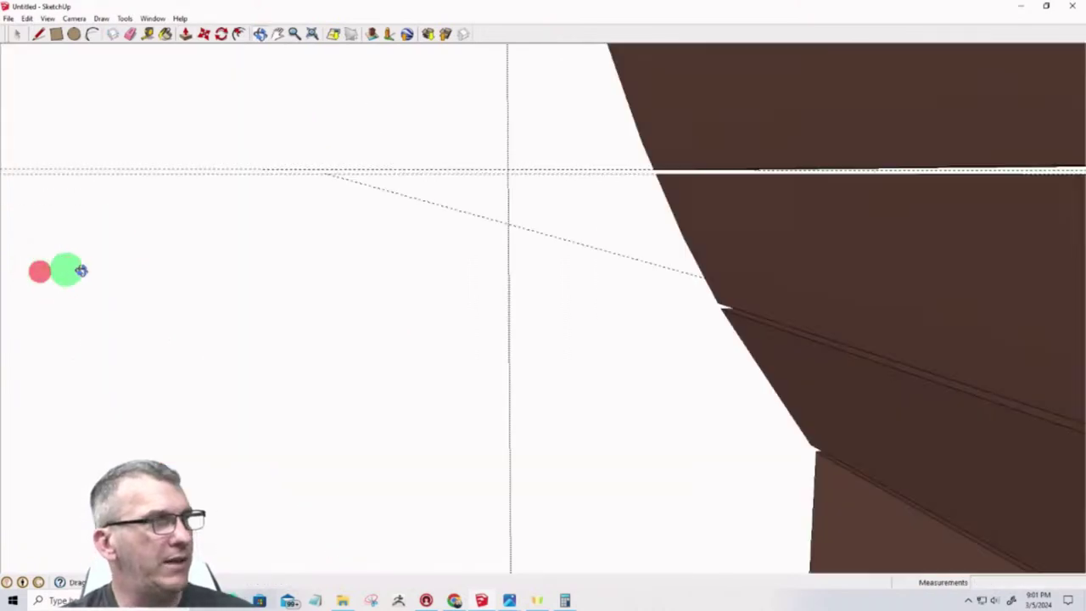
pyautogui.moveTo(268, 288); pyautogui.dragTo(538, 325, button='middle')
pyautogui.scroll(3, 586, 270)
pyautogui.scroll(5, 586, 270)
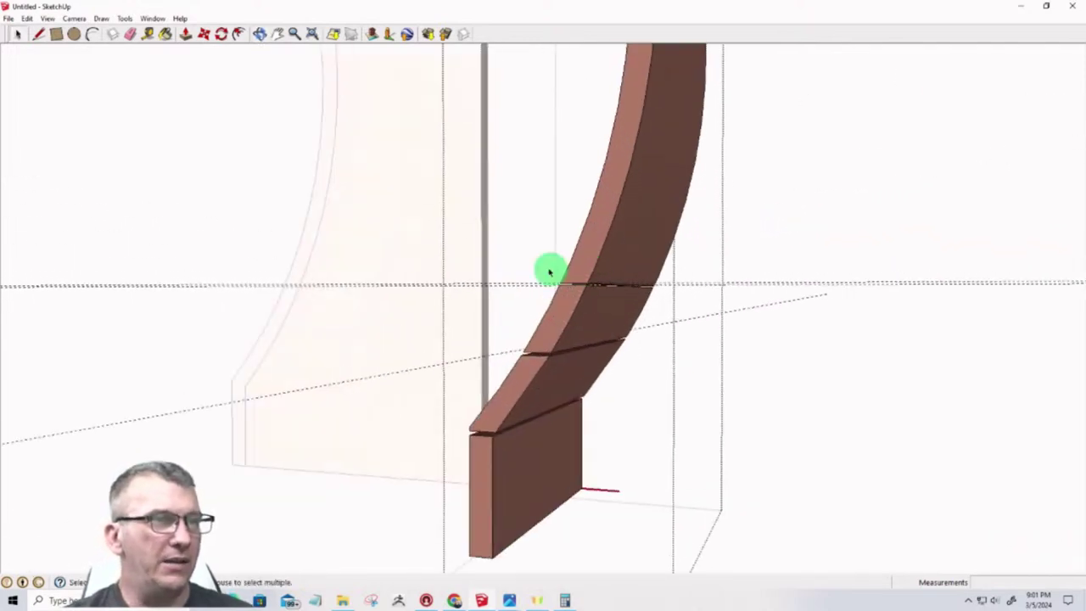
pyautogui.scroll(4, 643, 350)
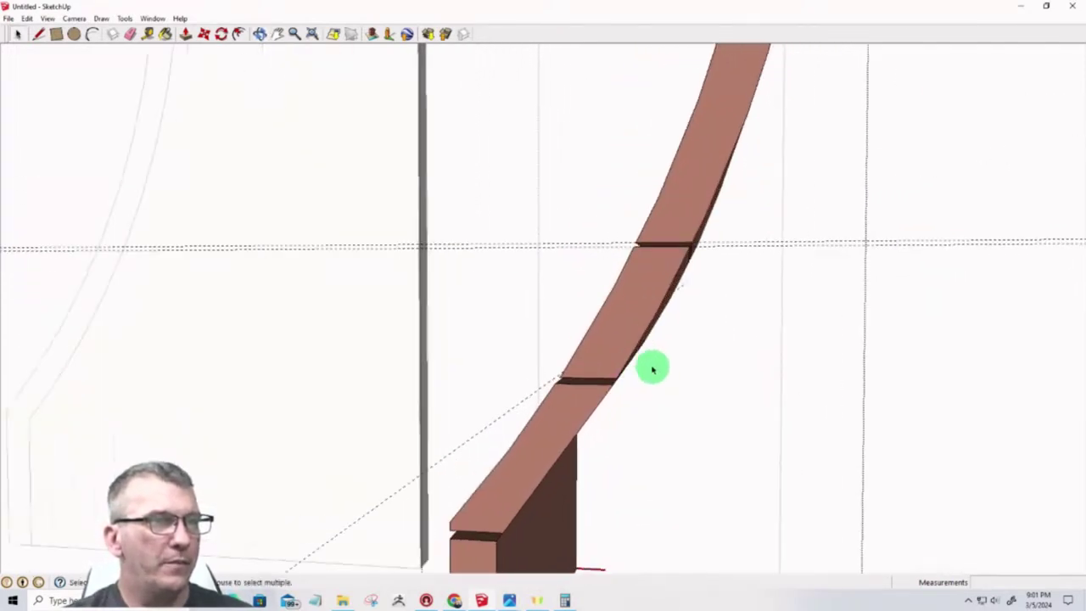
# Draw a chord from the segment's lower corner to the upper gap
pyautogui.click(39, 37)
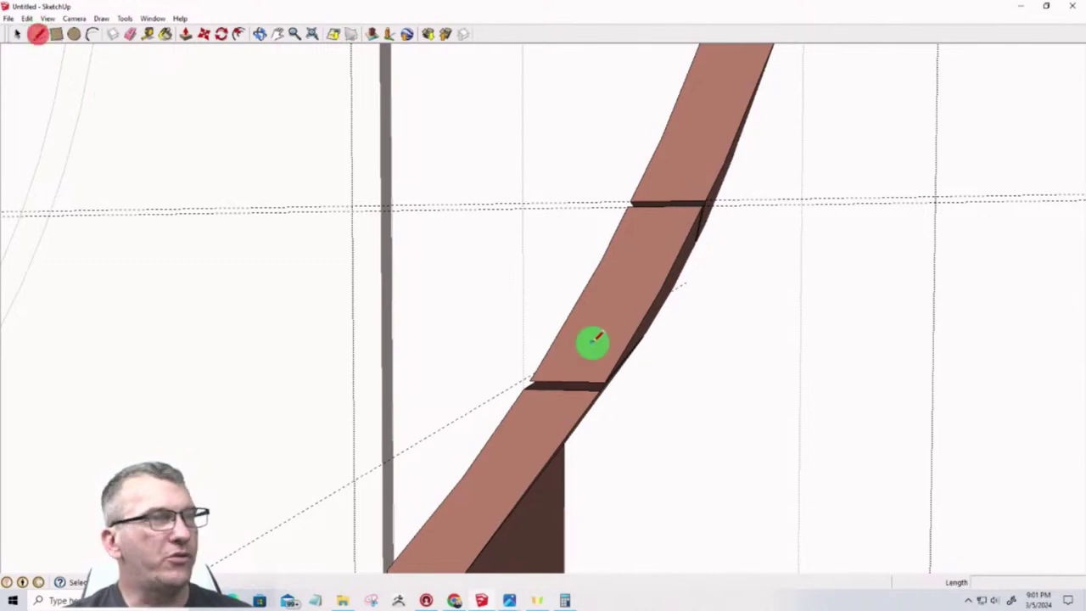
pyautogui.click(608, 386)
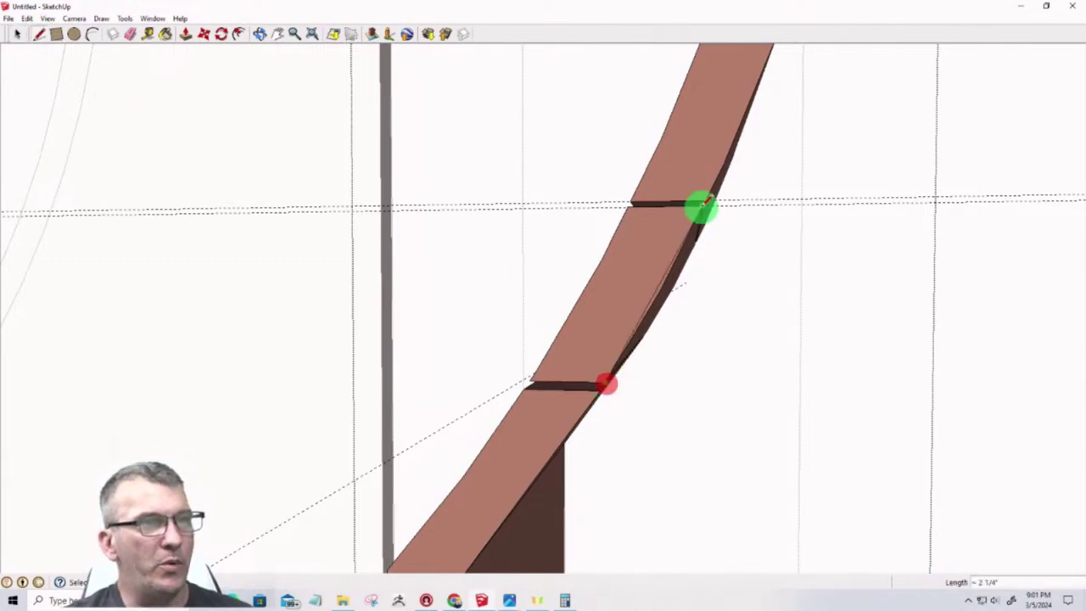
pyautogui.click(701, 206)
pyautogui.moveTo(708, 320)
pyautogui.mouseDown(button='middle')
pyautogui.moveTo(690, 330)
pyautogui.moveTo(696, 320)
pyautogui.mouseUp(button='middle')
# Push the curved sliver faces through the beam by -9 3/4"
pyautogui.press('p')
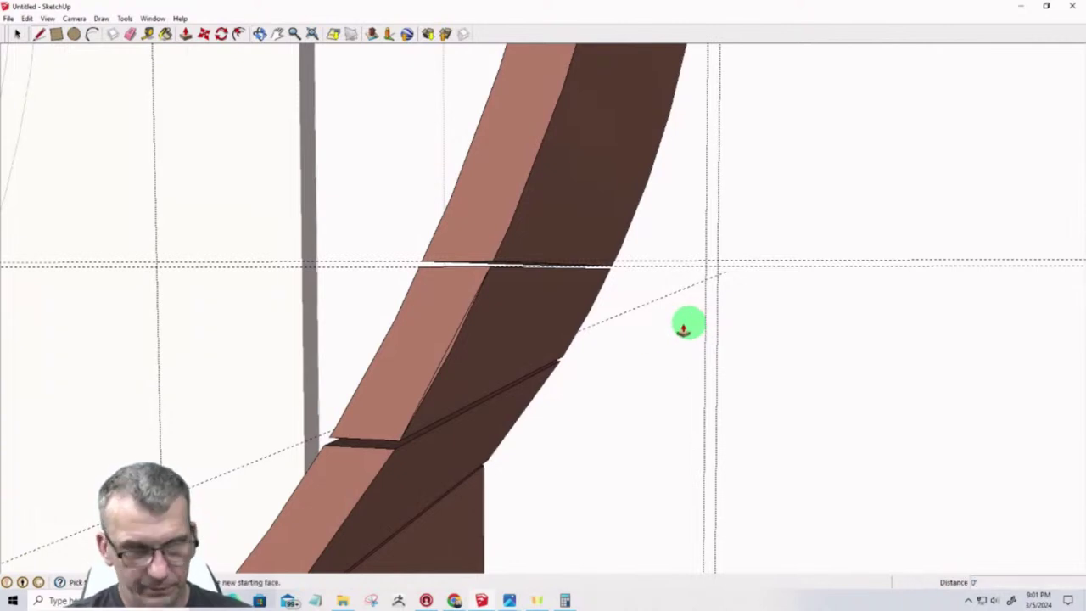
pyautogui.scroll(3, 473, 371)
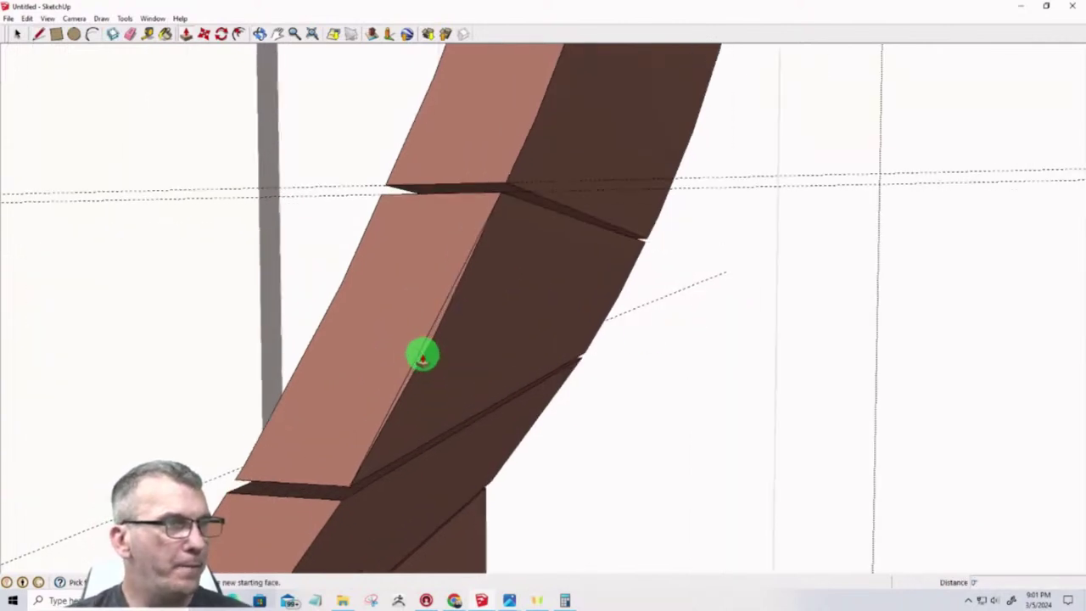
pyautogui.click(423, 357)
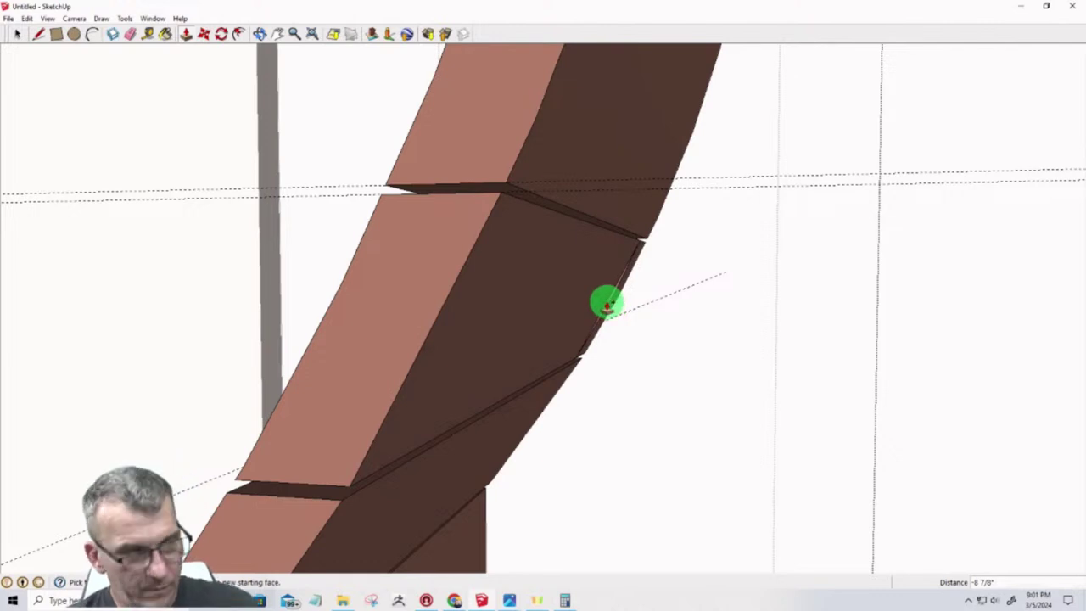
pyautogui.click(424, 344)
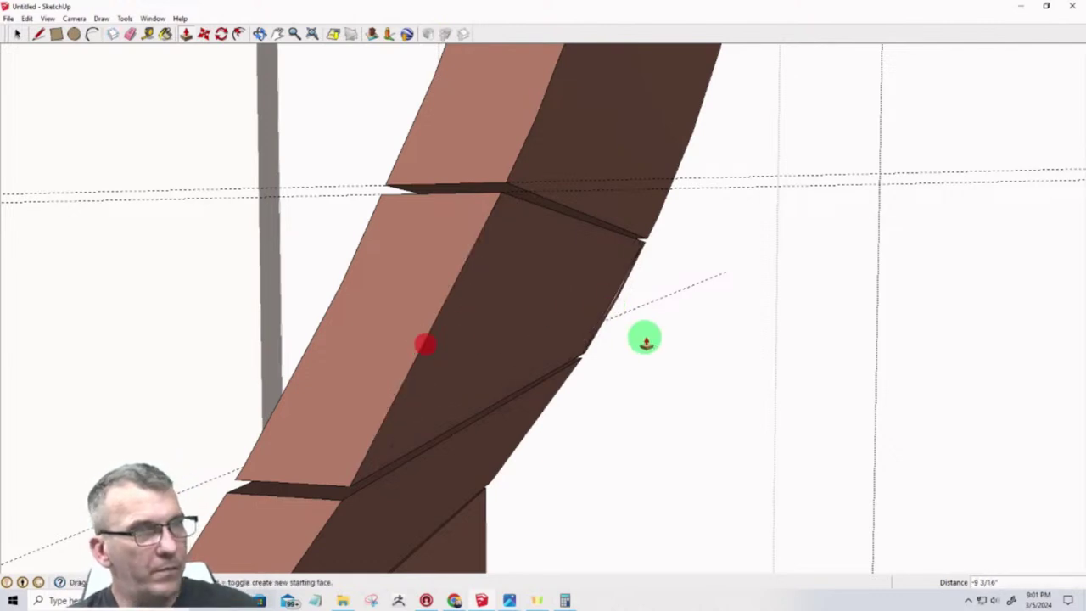
pyautogui.moveTo(454, 420); pyautogui.dragTo(589, 274, button='middle')
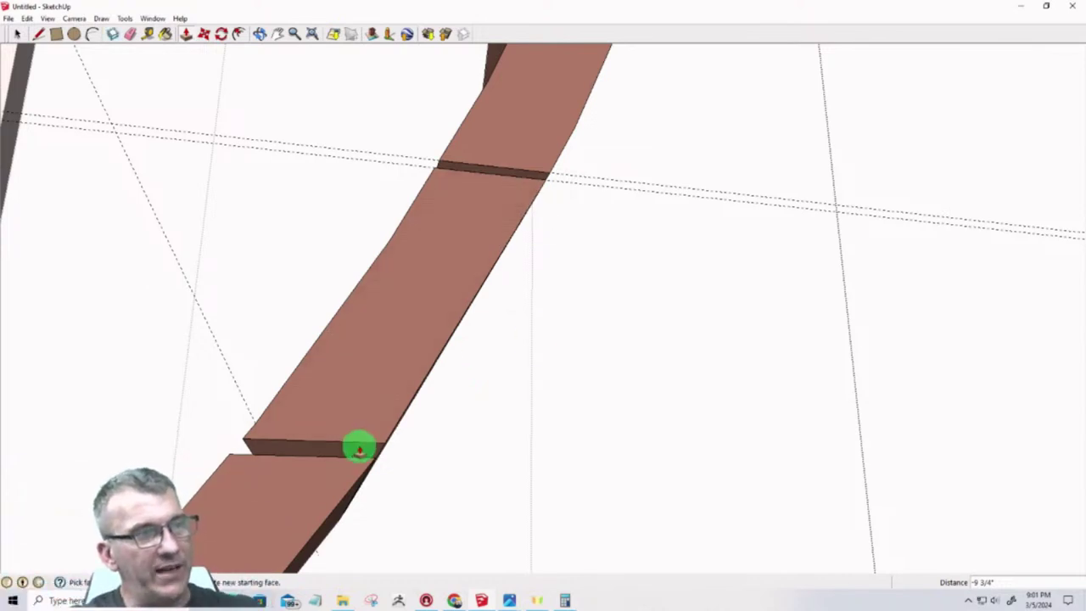
pyautogui.click(375, 447)
pyautogui.moveTo(375, 447); pyautogui.dragTo(389, 468, button='middle')
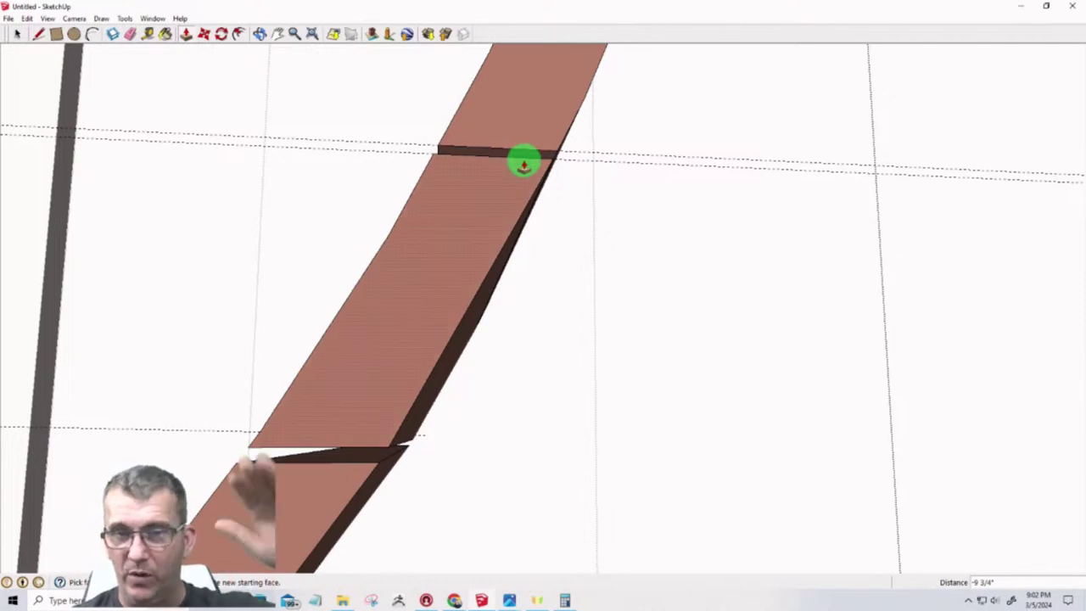
# Orbit around the stepped leg faces to inspect the straightened middle segment
pyautogui.moveTo(511, 185); pyautogui.dragTo(577, 300, button='middle')
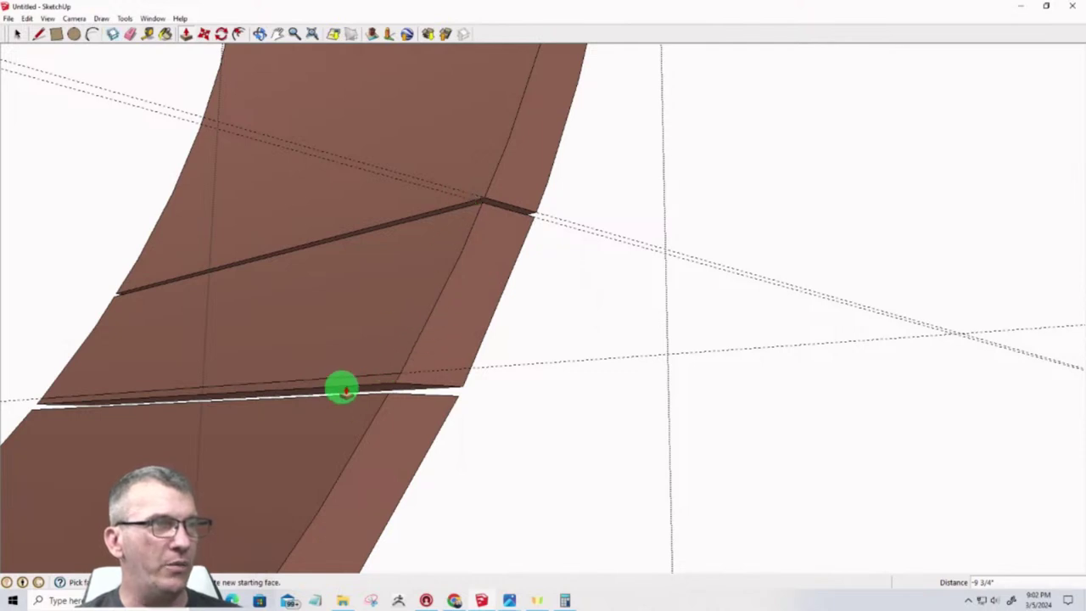
pyautogui.moveTo(404, 342); pyautogui.dragTo(172, 383, button='middle')
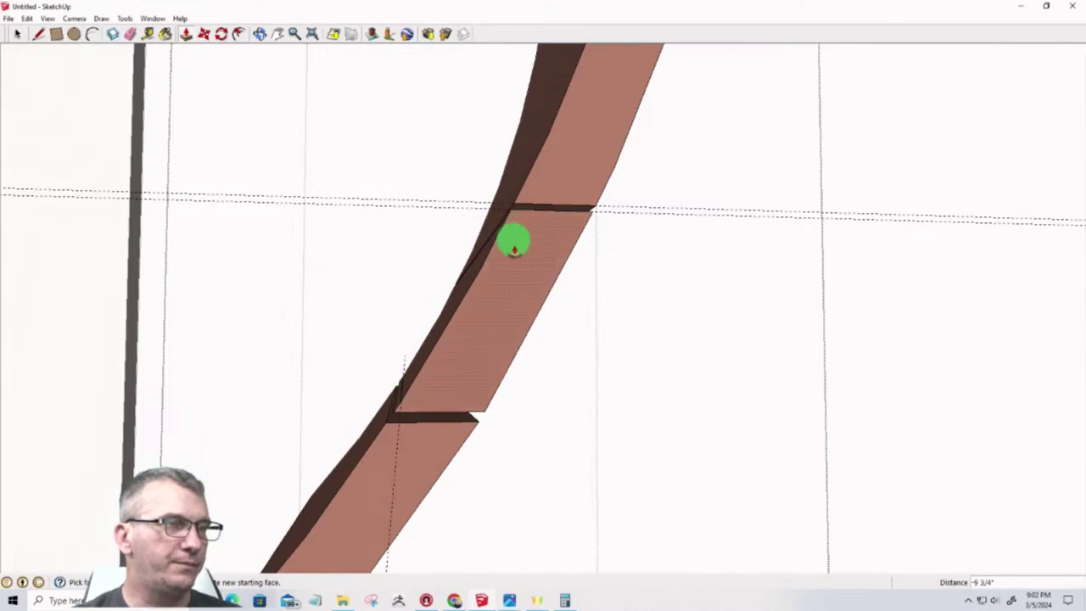
pyautogui.moveTo(515, 238); pyautogui.dragTo(527, 357, button='middle')
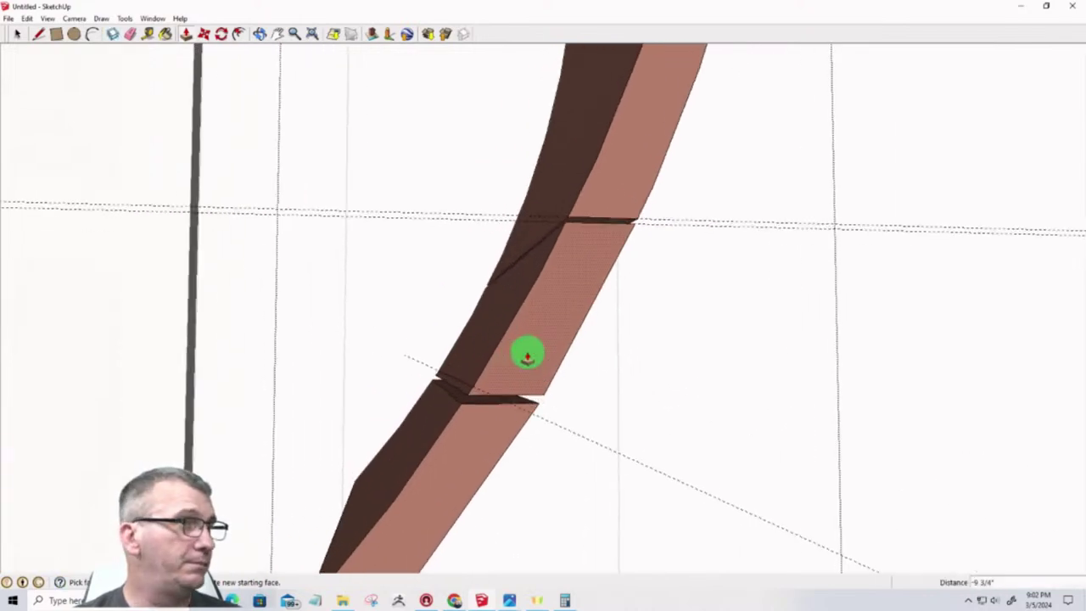
pyautogui.scroll(2, 528, 356)
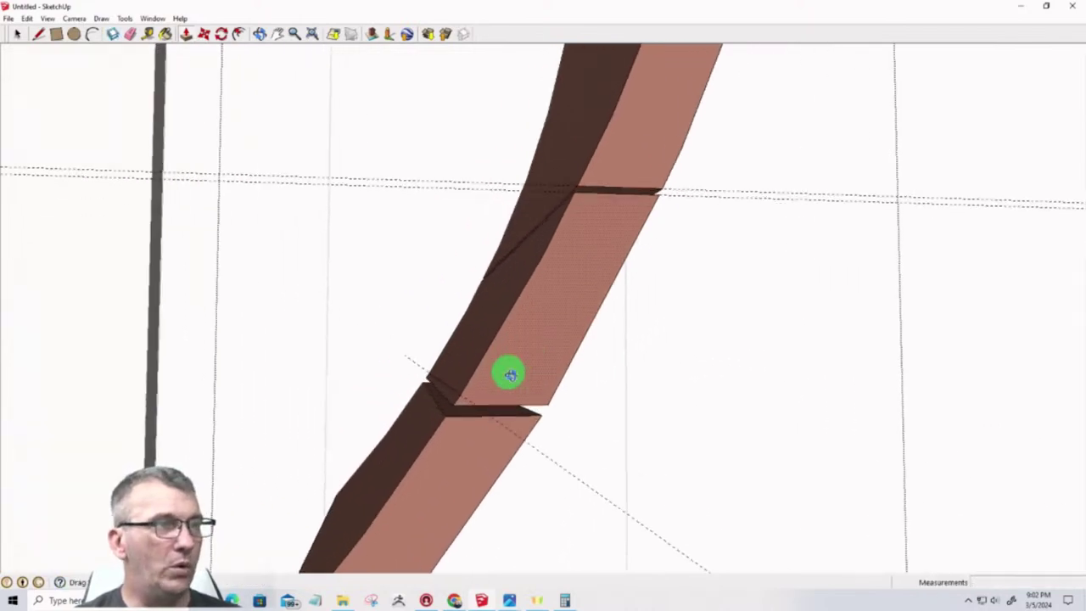
pyautogui.moveTo(507, 371); pyautogui.dragTo(454, 400, button='middle')
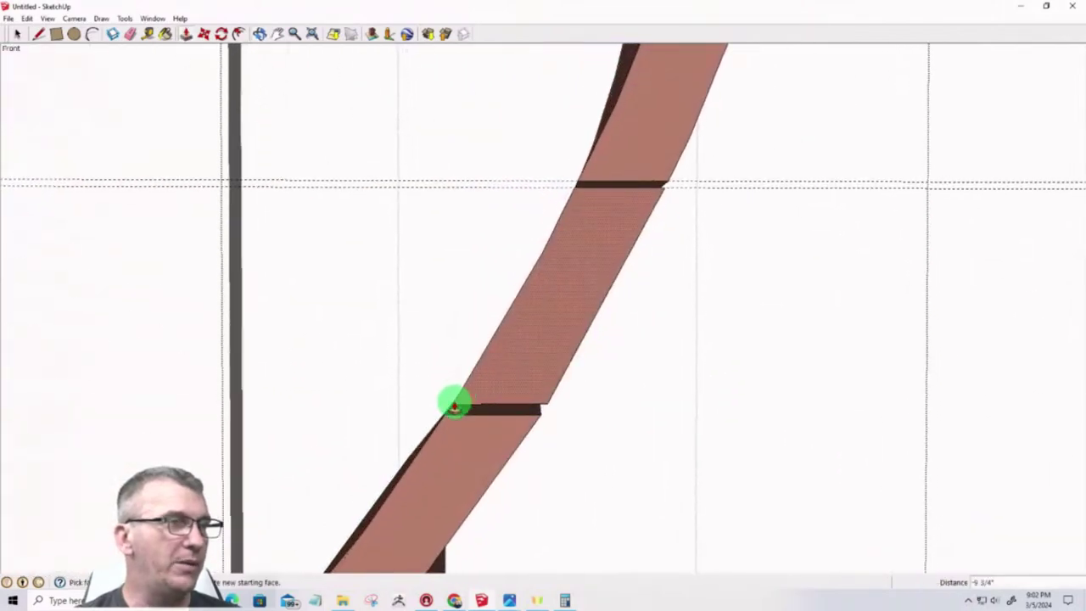
pyautogui.scroll(1, 455, 404)
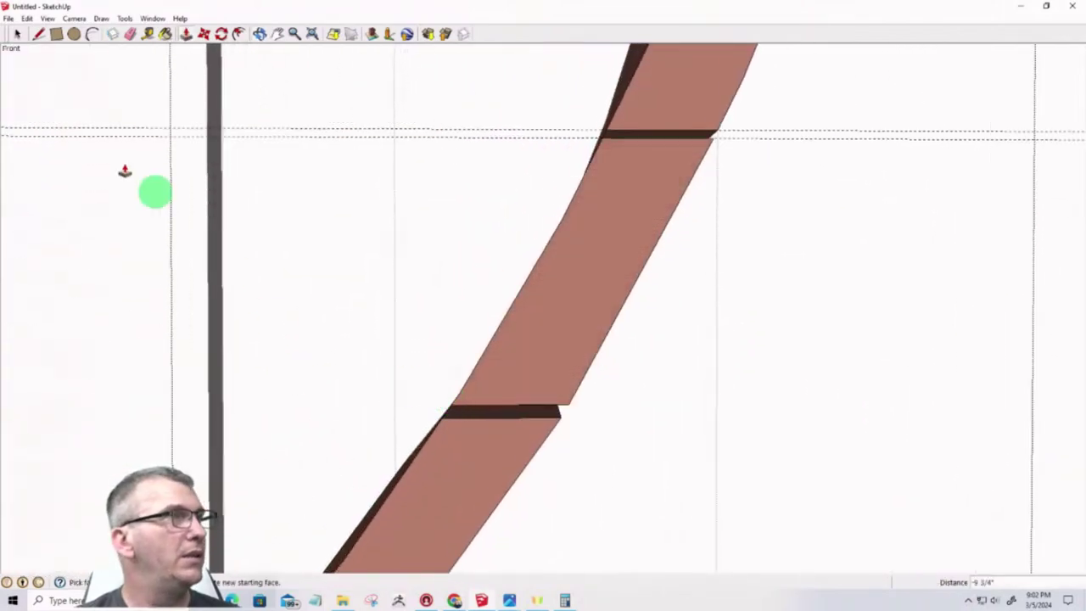
pyautogui.click(39, 35)
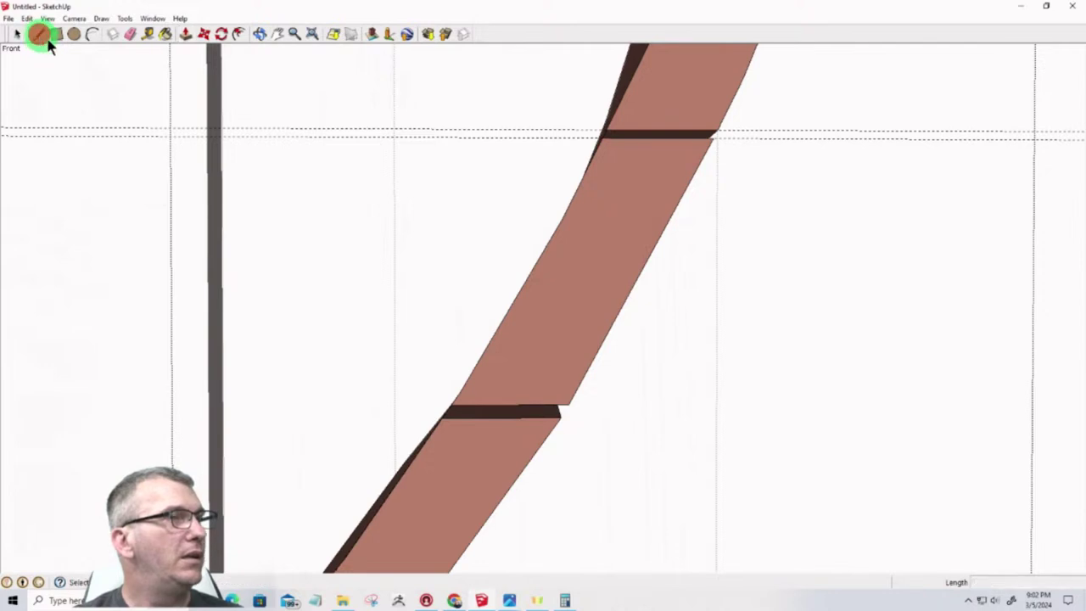
# Draw a chord from the lower gap corner to the upper gap, then zoom out
pyautogui.click(454, 406)
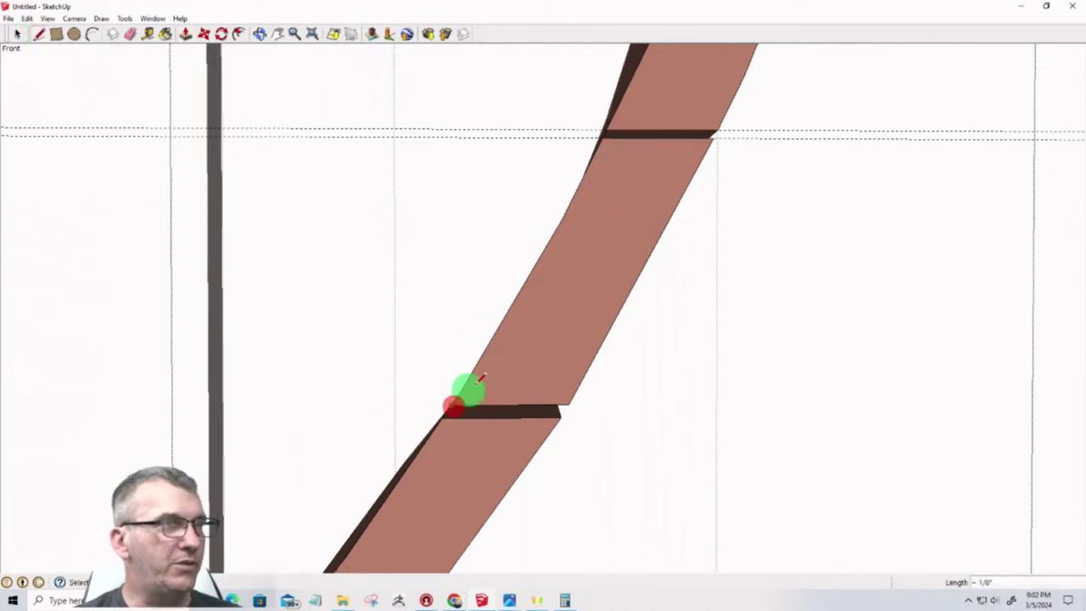
pyautogui.click(604, 134)
pyautogui.scroll(3, 559, 222)
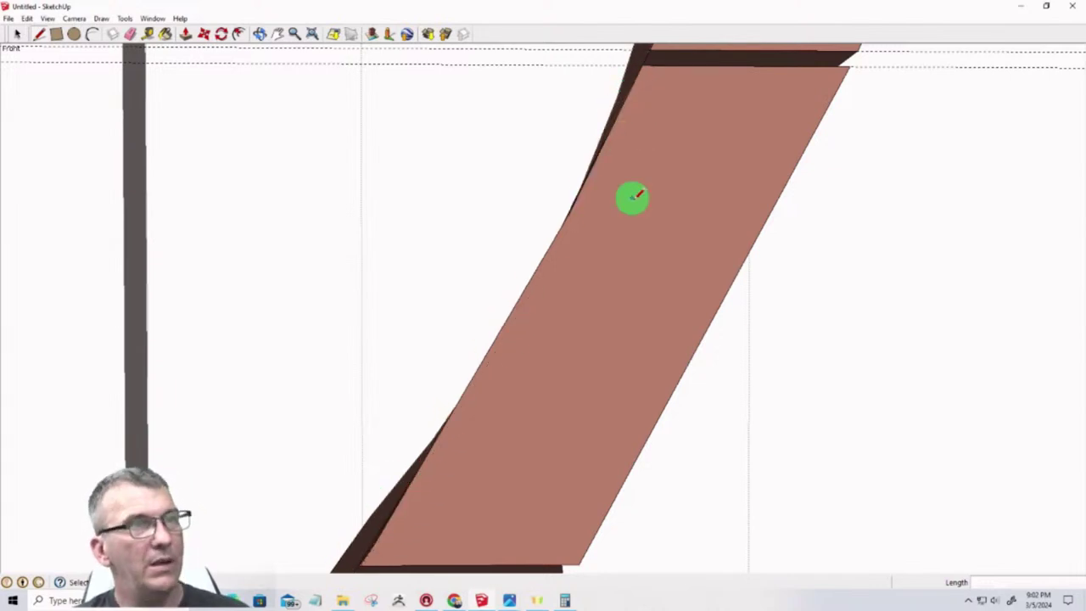
pyautogui.moveTo(633, 196)
pyautogui.mouseDown(button='middle')
pyautogui.moveTo(606, 303)
pyautogui.moveTo(642, 340)
pyautogui.moveTo(676, 326)
pyautogui.mouseUp(button='middle')
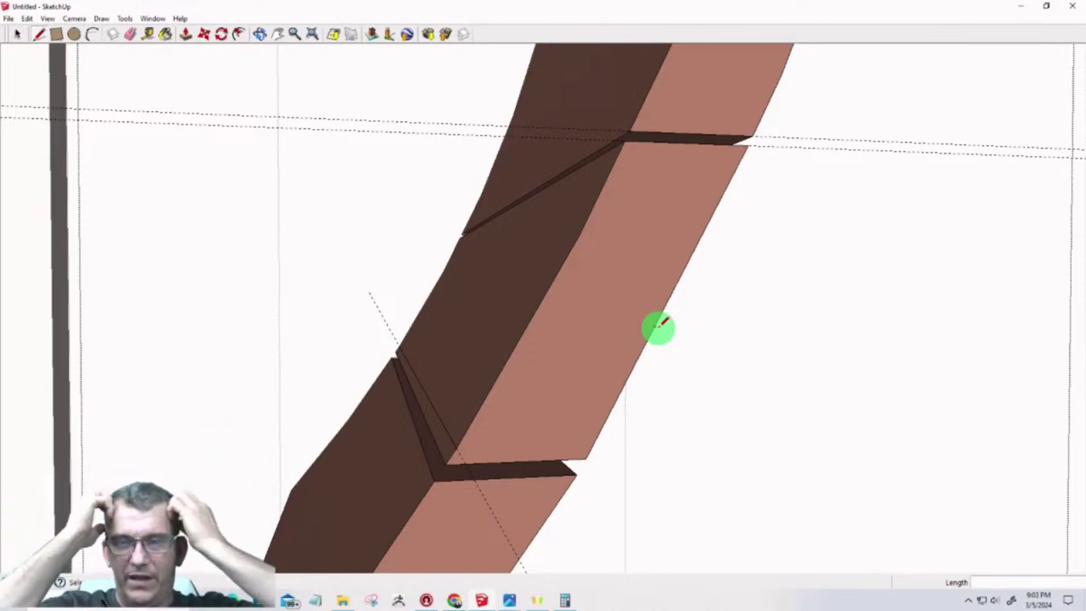
pyautogui.scroll(-8, 572, 342)
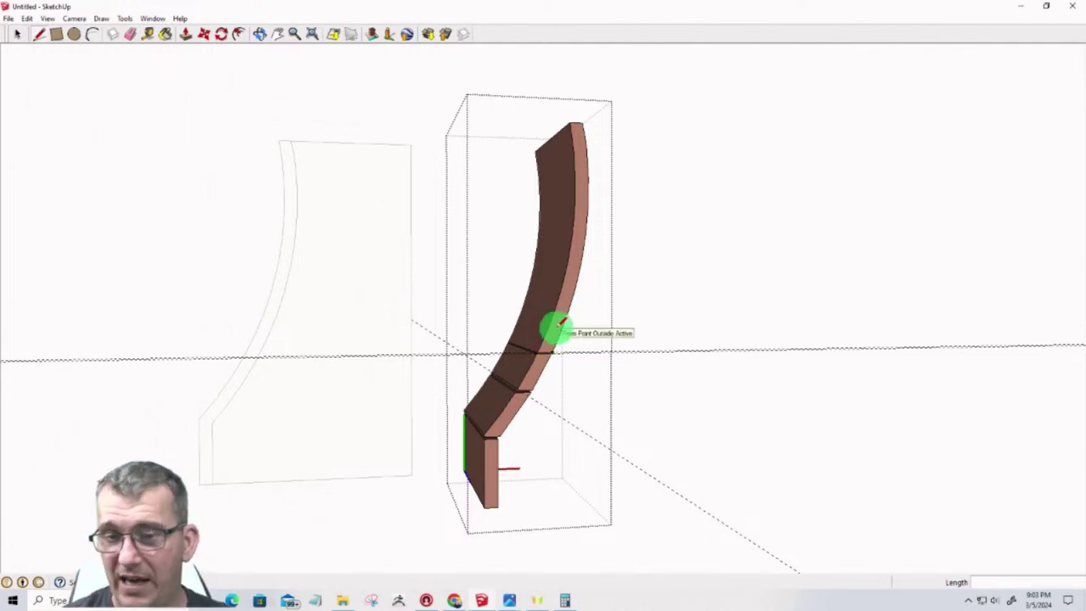
# Orbit and zoom around the leg to inspect the gaps from both faces
pyautogui.scroll(5, 543, 347)
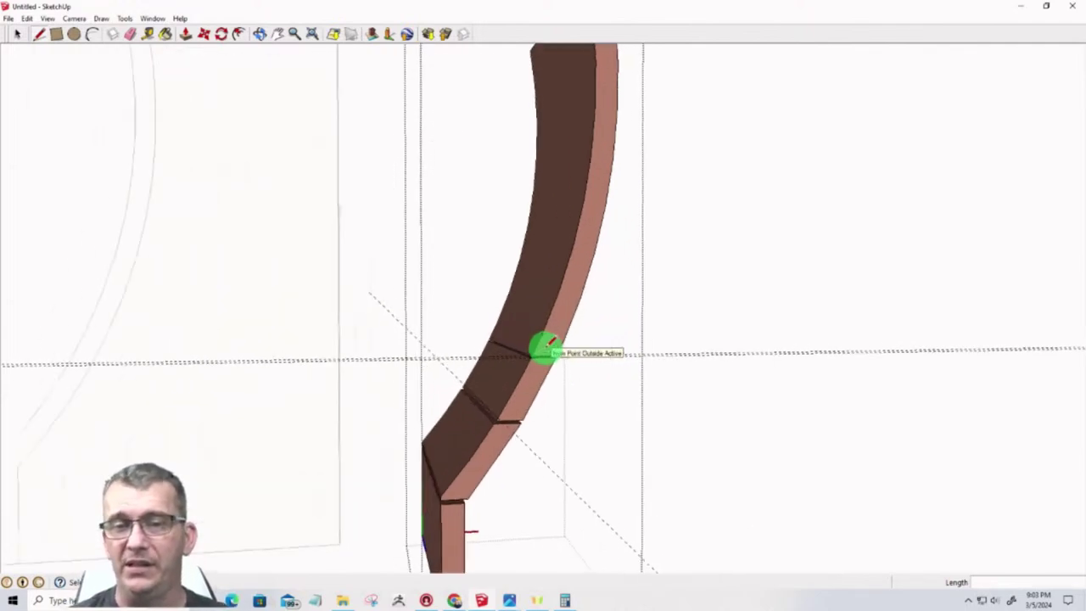
pyautogui.moveTo(548, 416)
pyautogui.mouseDown(button='middle')
pyautogui.moveTo(490, 298)
pyautogui.moveTo(404, 314)
pyautogui.moveTo(422, 383)
pyautogui.mouseUp(button='middle')
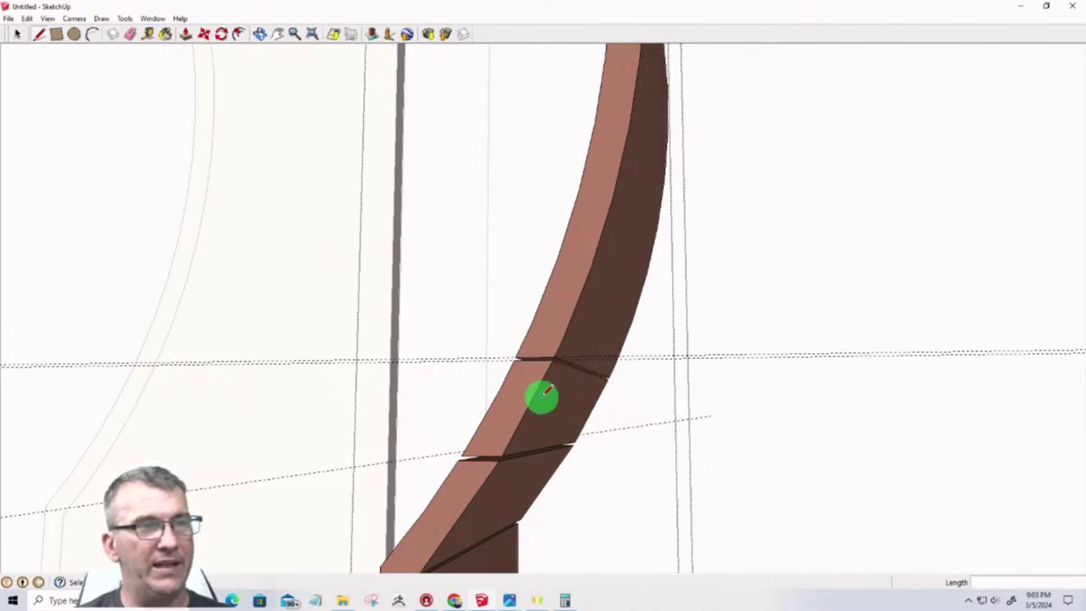
pyautogui.moveTo(611, 325); pyautogui.dragTo(566, 520, button='middle')
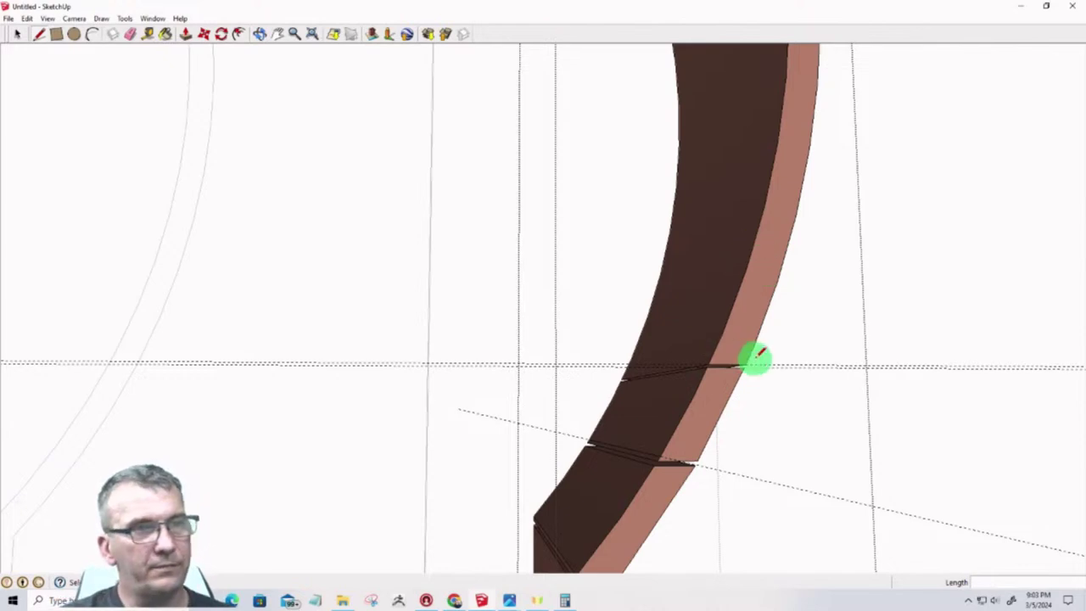
pyautogui.scroll(-1, 750, 359)
pyautogui.scroll(2, 756, 348)
pyautogui.moveTo(762, 337); pyautogui.dragTo(615, 349, button='middle')
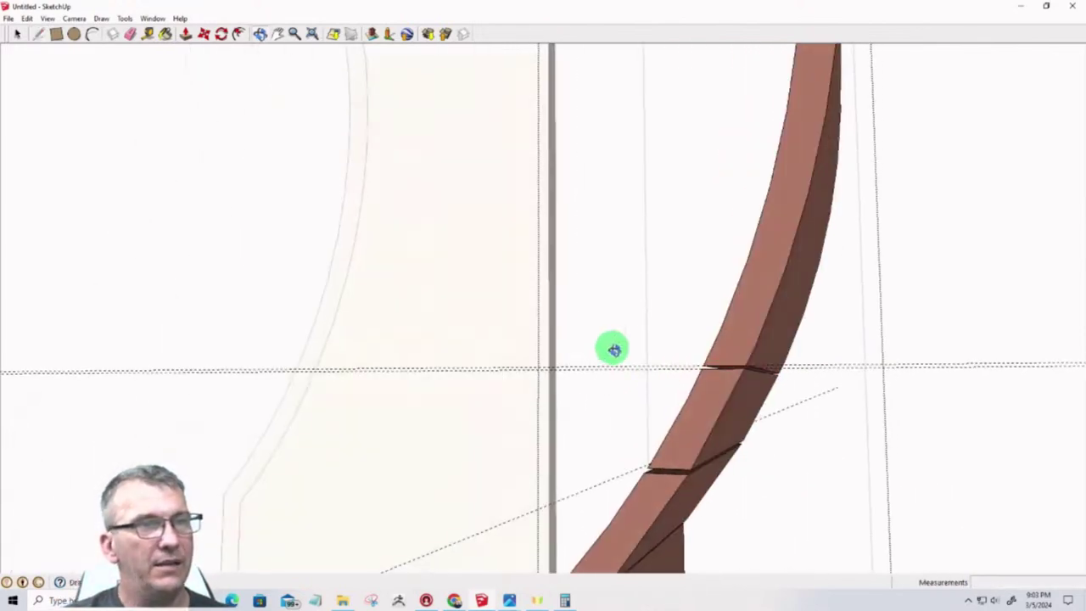
pyautogui.scroll(-3, 614, 348)
pyautogui.scroll(4, 660, 419)
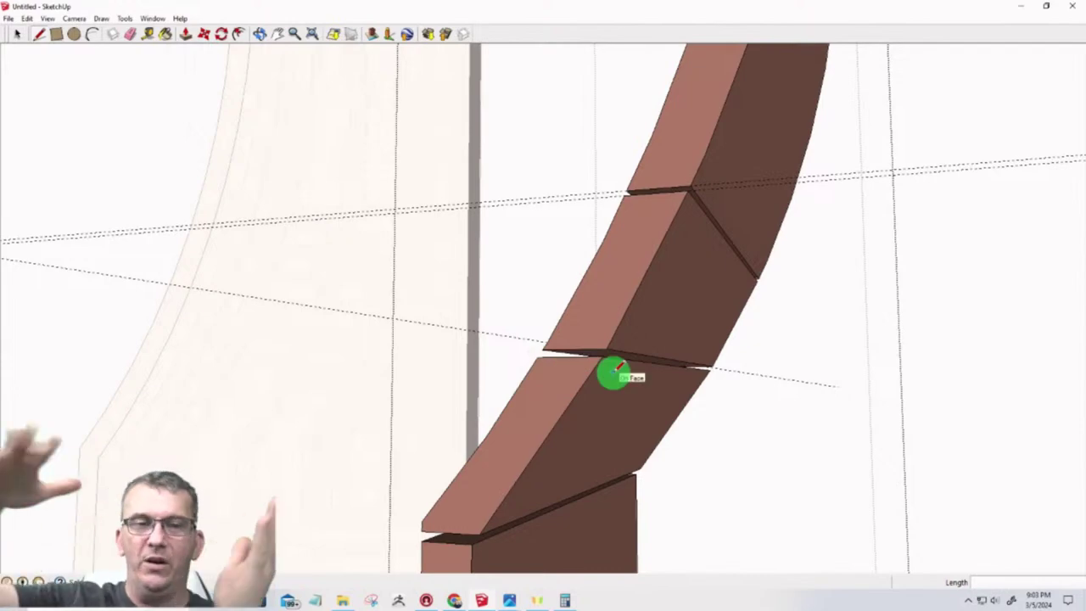
pyautogui.scroll(3, 459, 399)
pyautogui.scroll(-3, 551, 400)
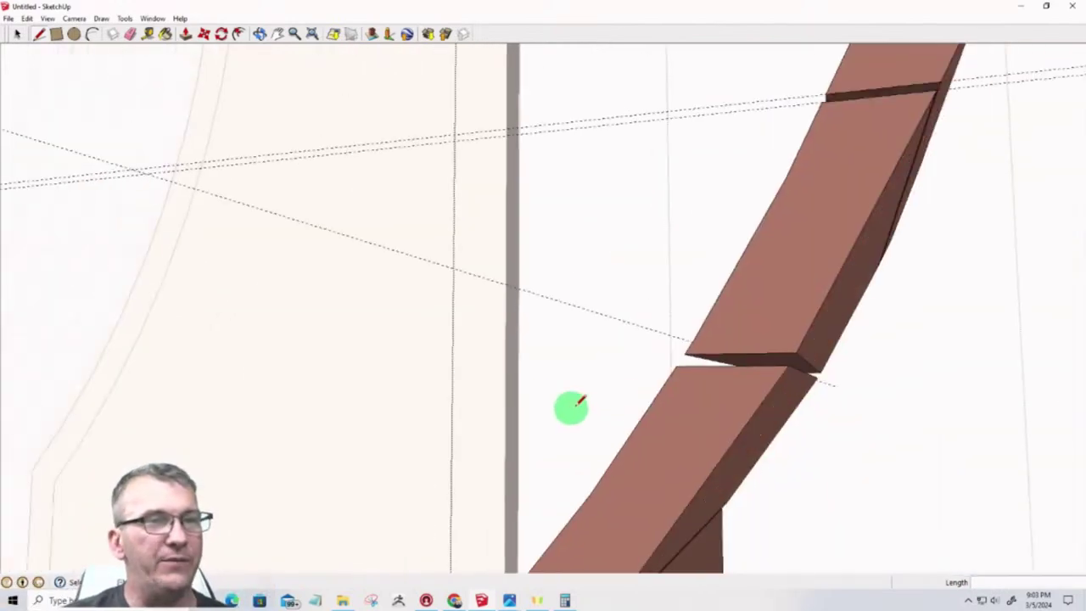
pyautogui.moveTo(572, 407)
pyautogui.mouseDown(button='middle')
pyautogui.moveTo(726, 426)
pyautogui.moveTo(771, 383)
pyautogui.moveTo(738, 386)
pyautogui.mouseUp(button='middle')
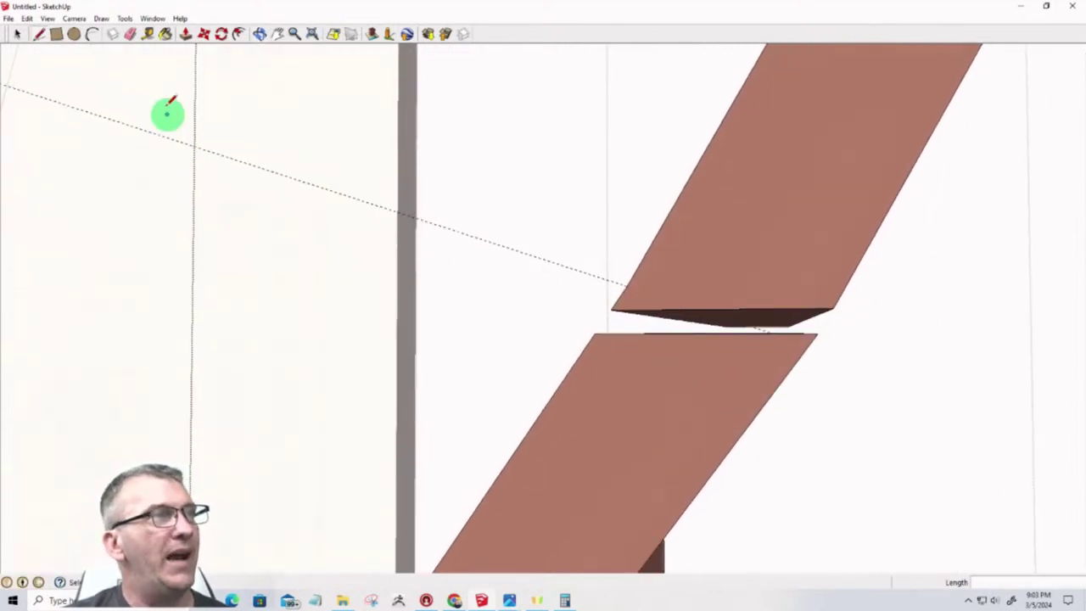
# Place a 0° horizontal Protractor guide from the segment's corner
pyautogui.click(127, 19)
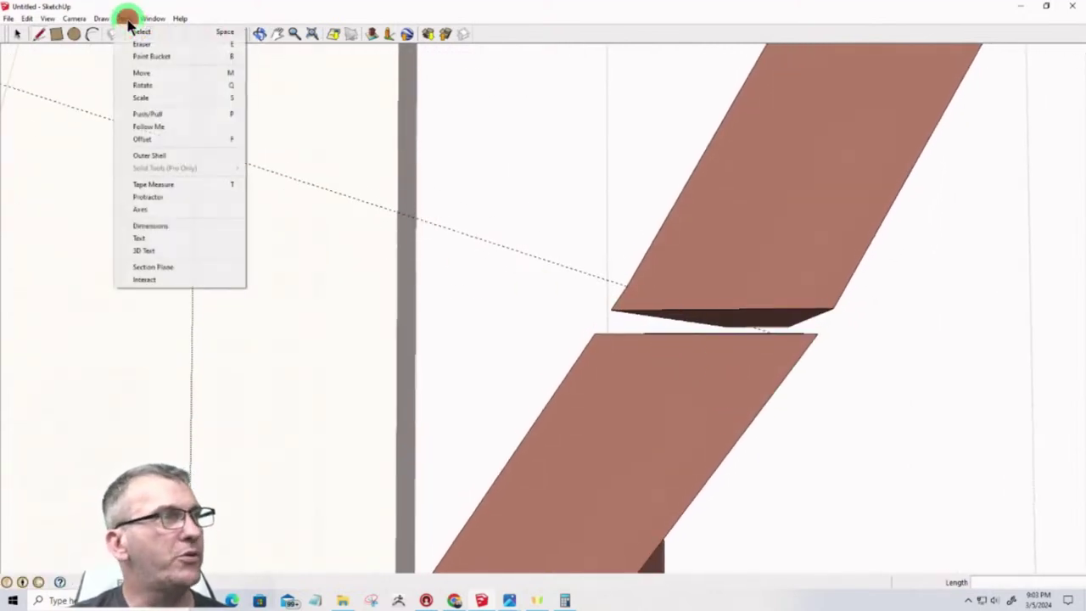
pyautogui.click(134, 197)
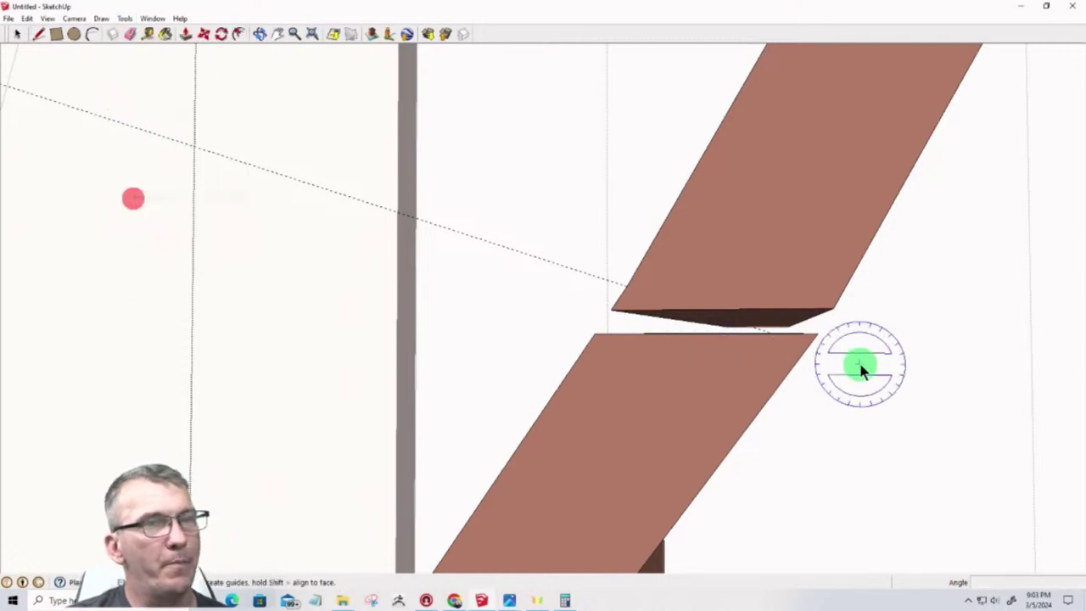
pyautogui.click(815, 339)
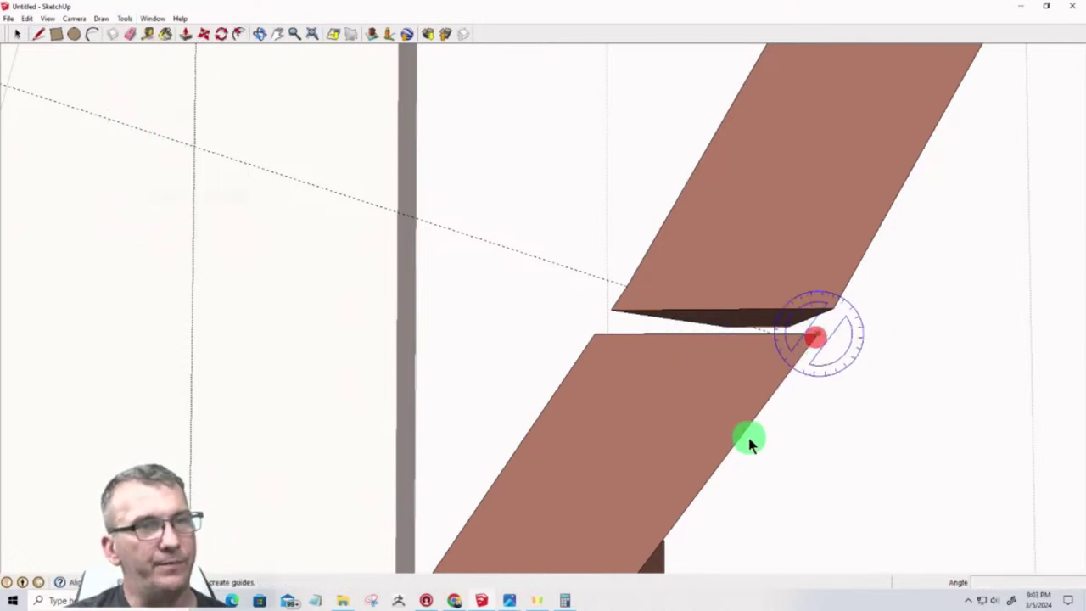
pyautogui.click(736, 450)
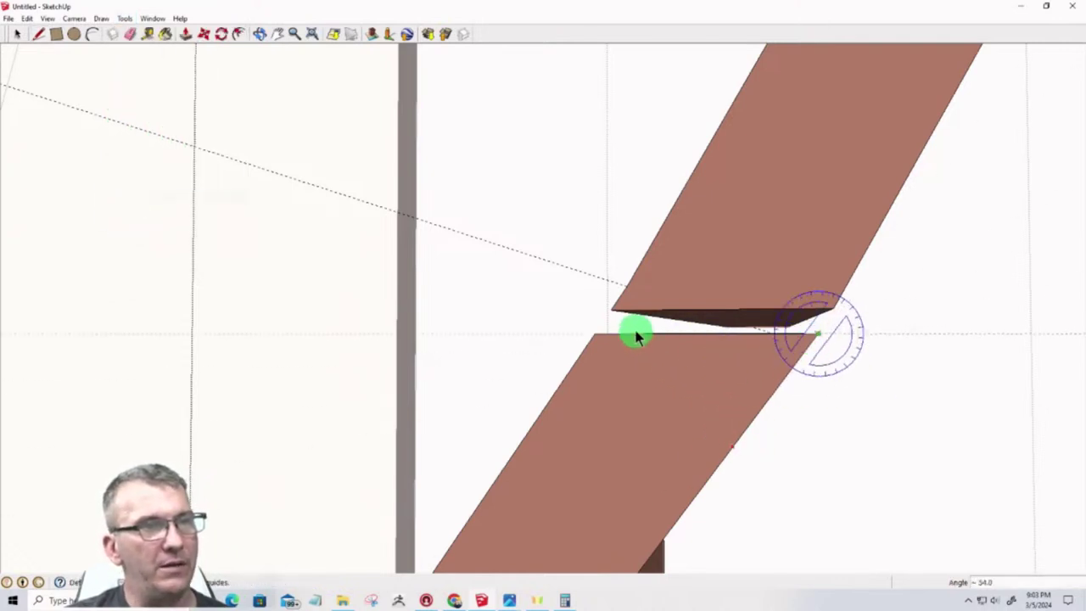
pyautogui.click(637, 334)
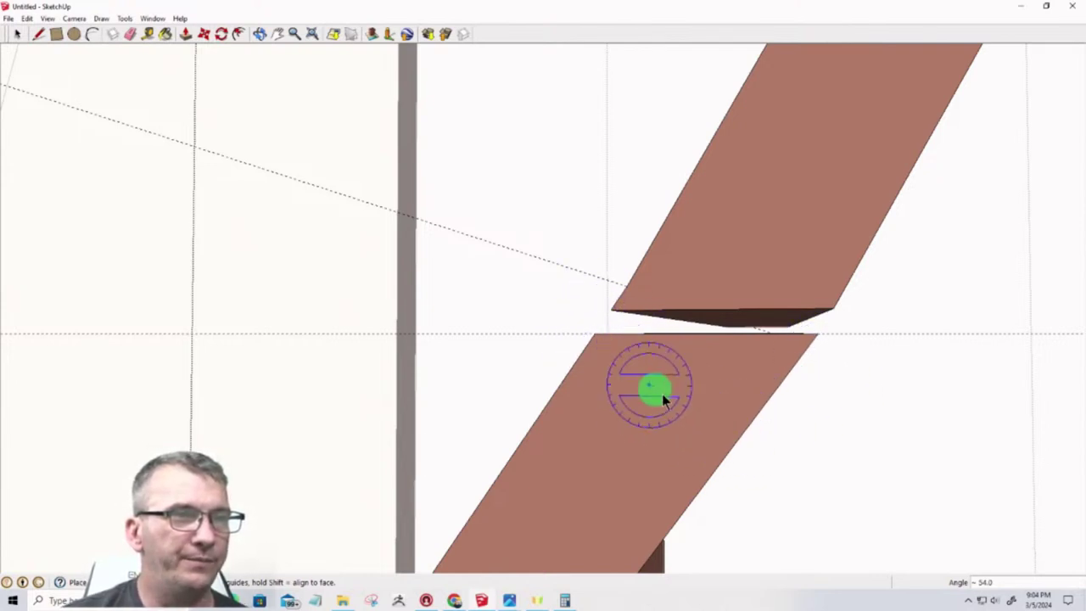
# Add an angled guide from the board-post corner, measured along the board edge
pyautogui.scroll(-5, 783, 332)
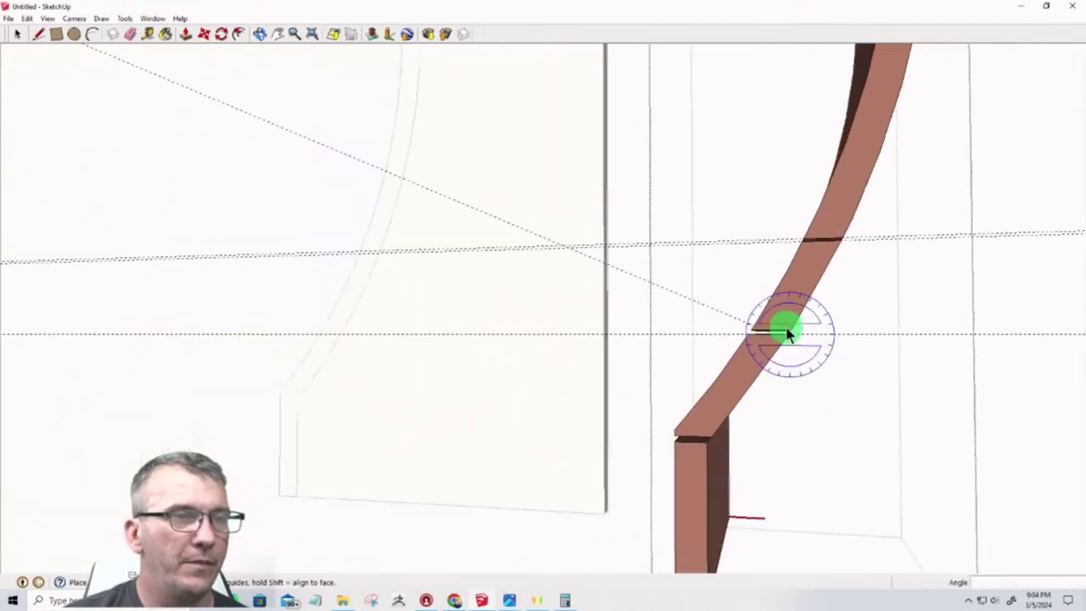
pyautogui.scroll(5, 696, 448)
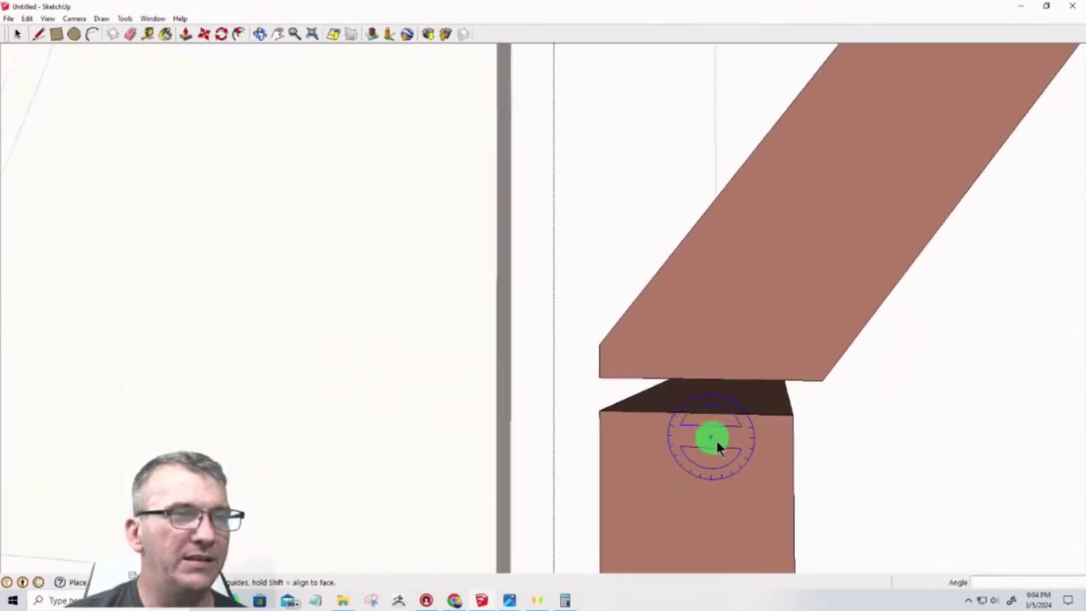
pyautogui.click(820, 384)
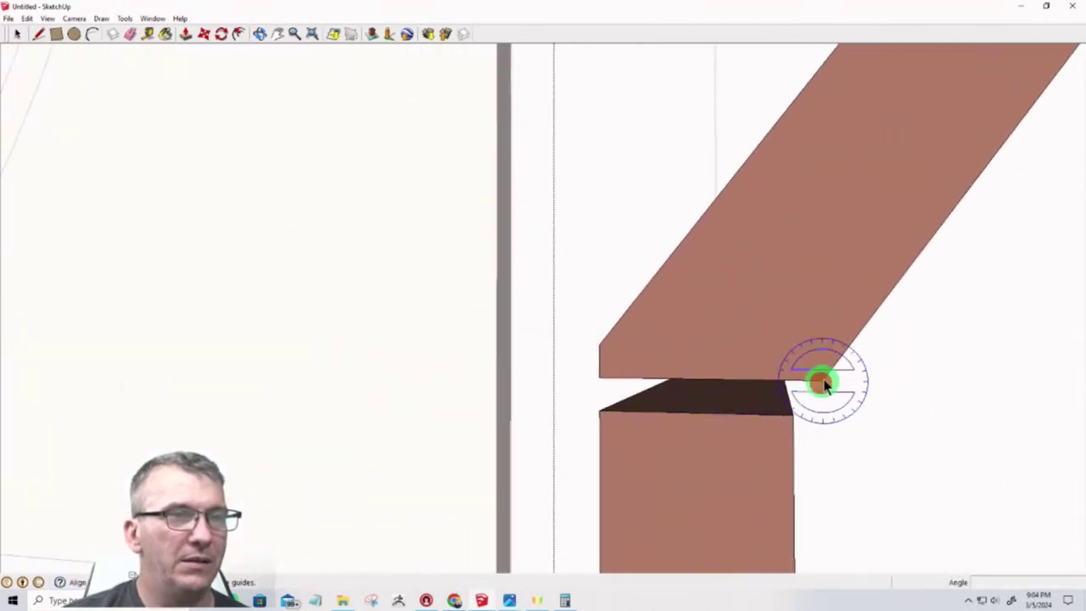
pyautogui.click(873, 317)
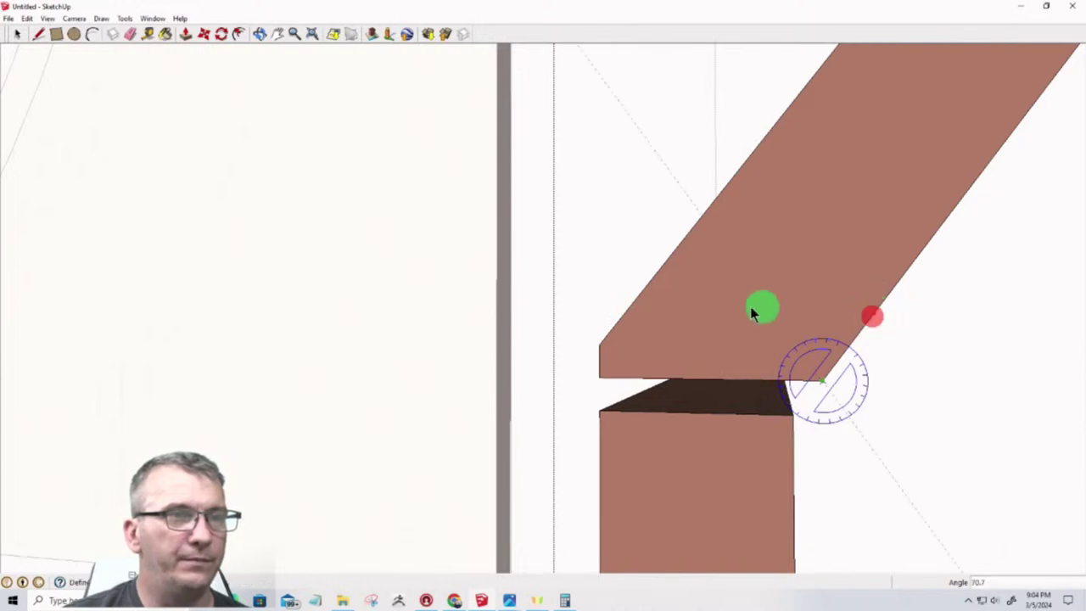
pyautogui.click(616, 383)
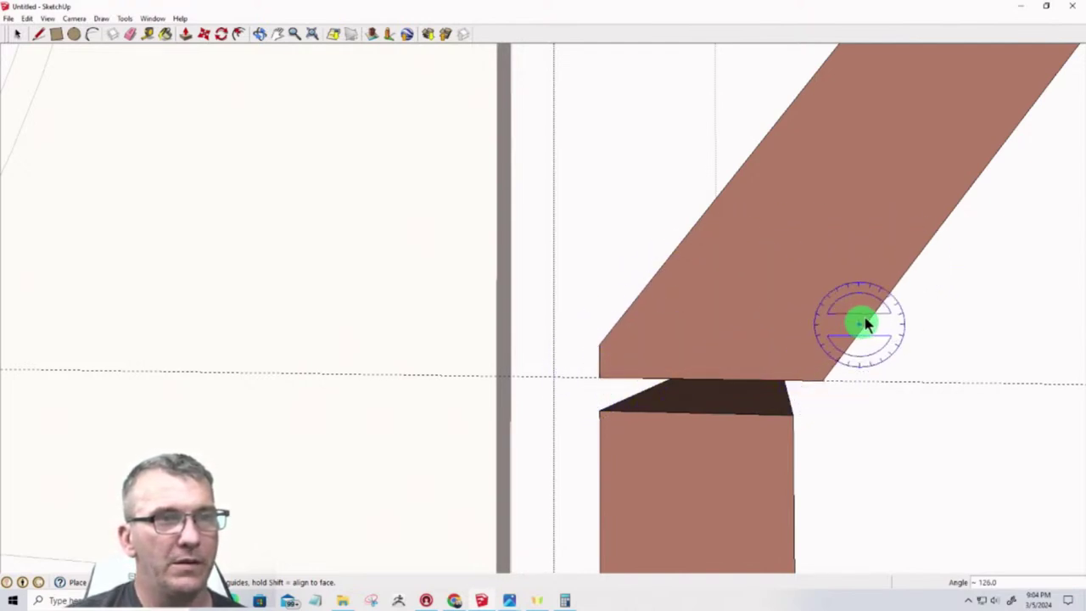
# Redo an angled guide from the board's corner to its left corner, then view the whole leg
pyautogui.click(600, 381)
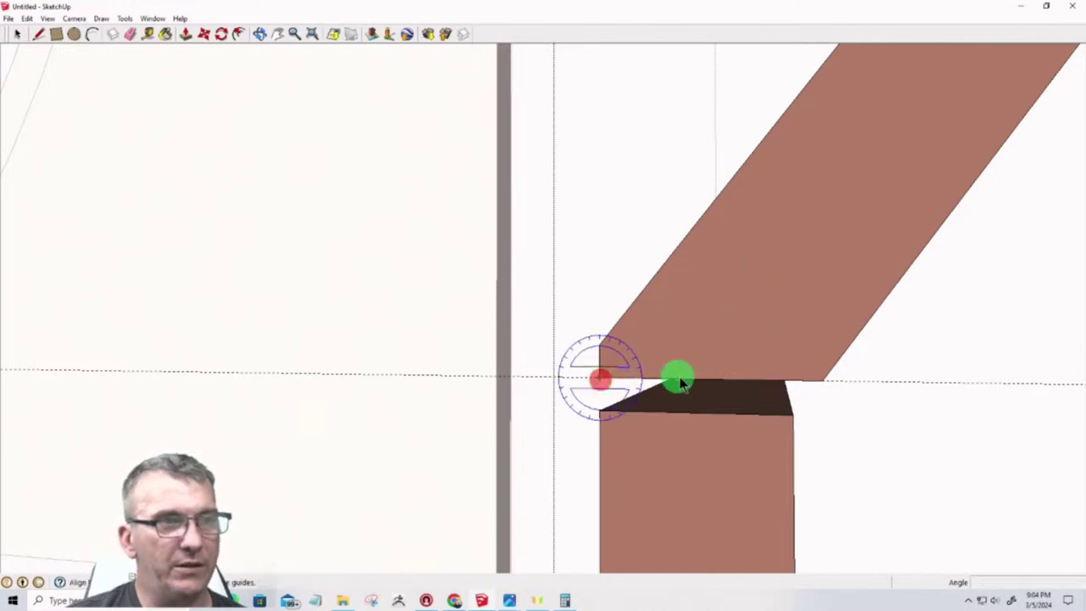
pyautogui.click(825, 383)
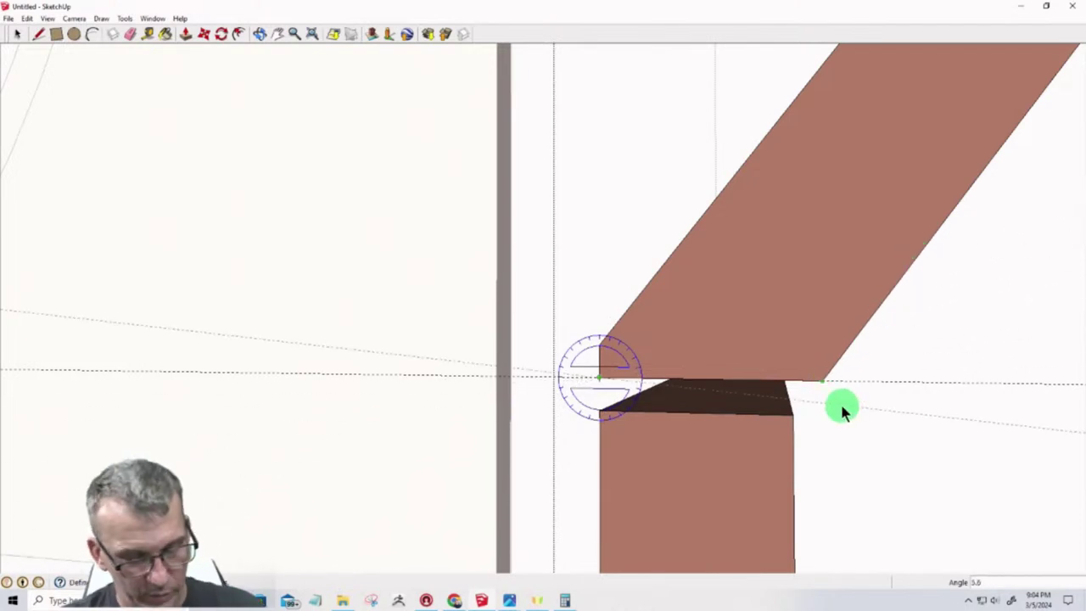
pyautogui.press('Escape')
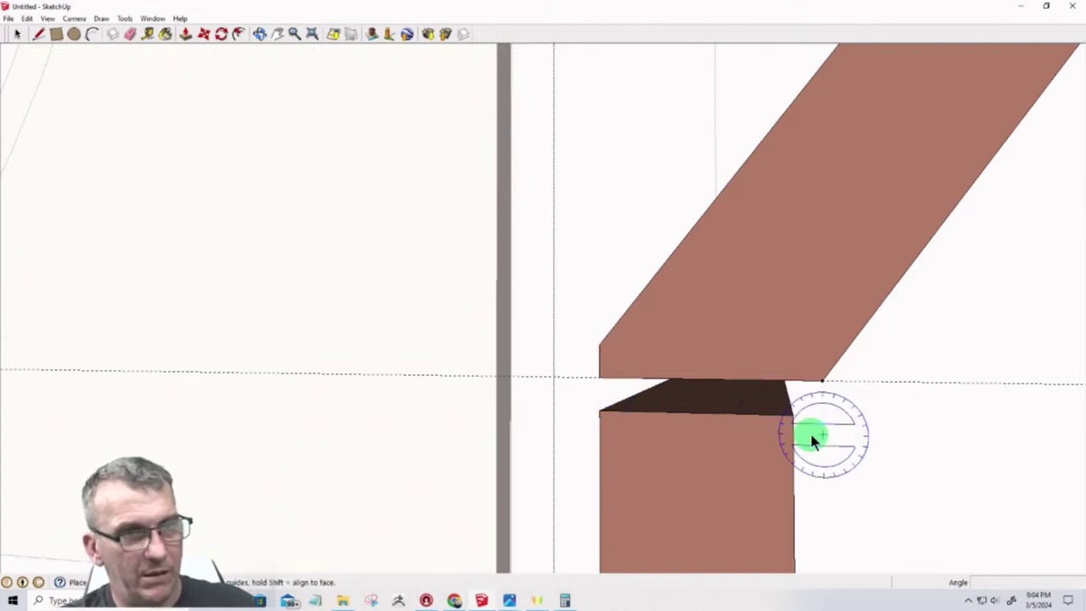
pyautogui.click(822, 383)
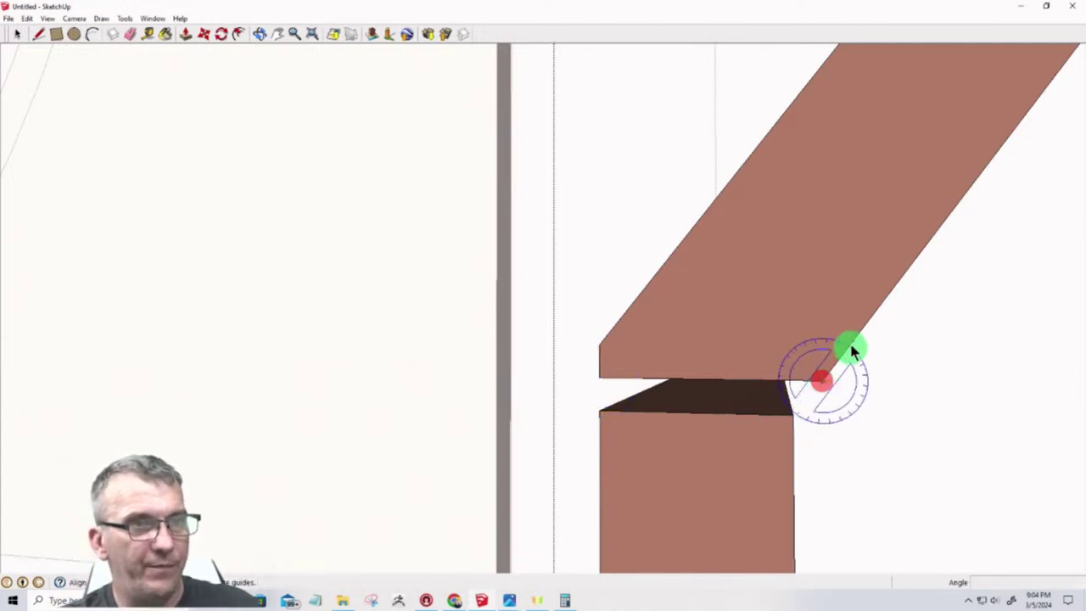
pyautogui.click(910, 268)
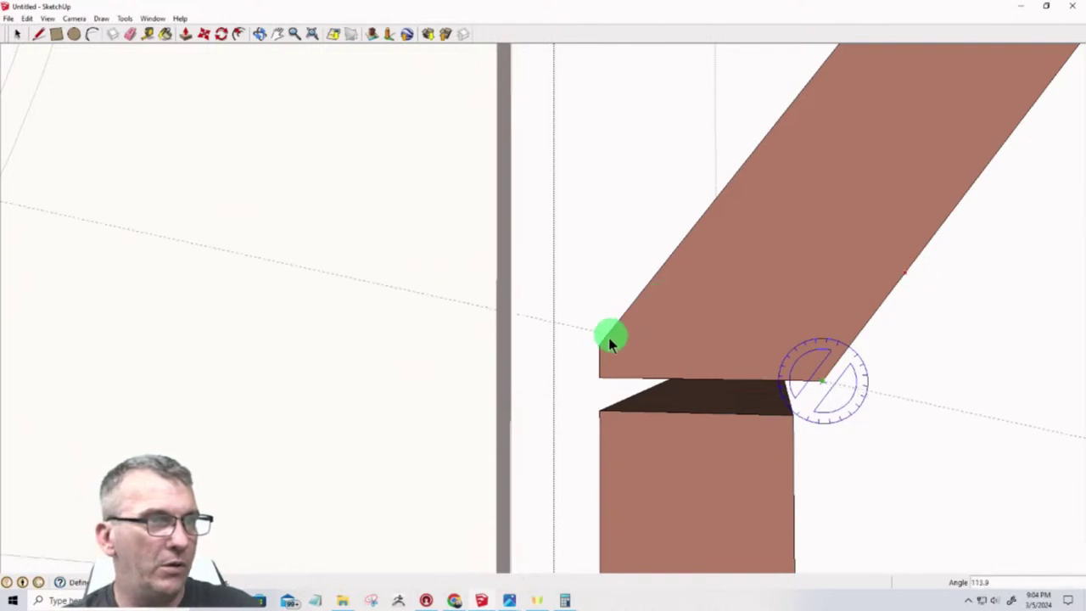
pyautogui.click(599, 380)
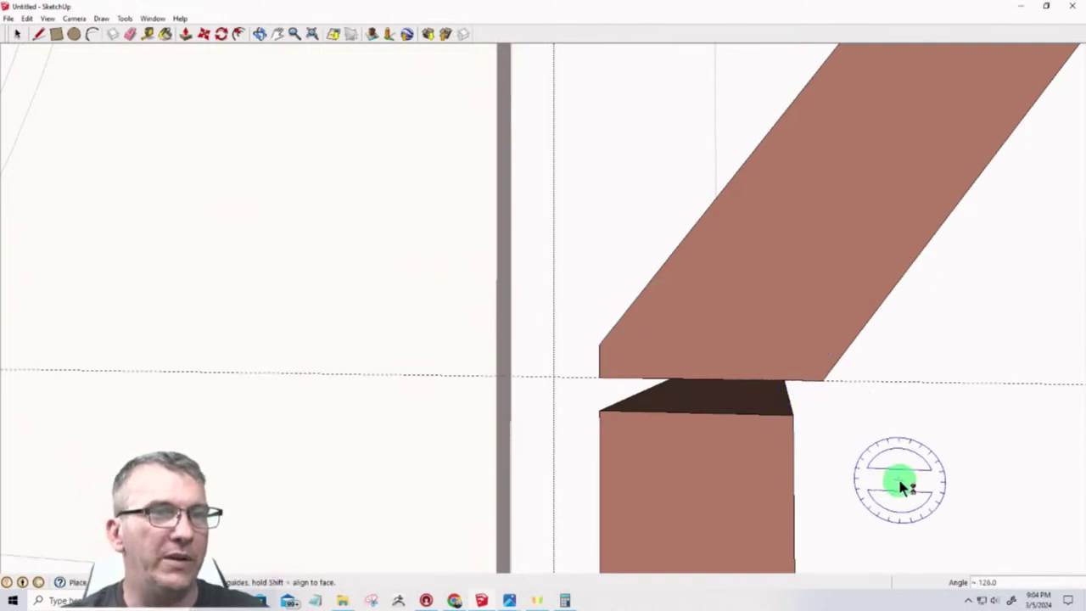
pyautogui.press('space')
pyautogui.moveTo(897, 483); pyautogui.dragTo(985, 282, button='middle')
# Place a Protractor guide from the upper joint's corner, measured along the upper segment's edge
pyautogui.scroll(4, 841, 254)
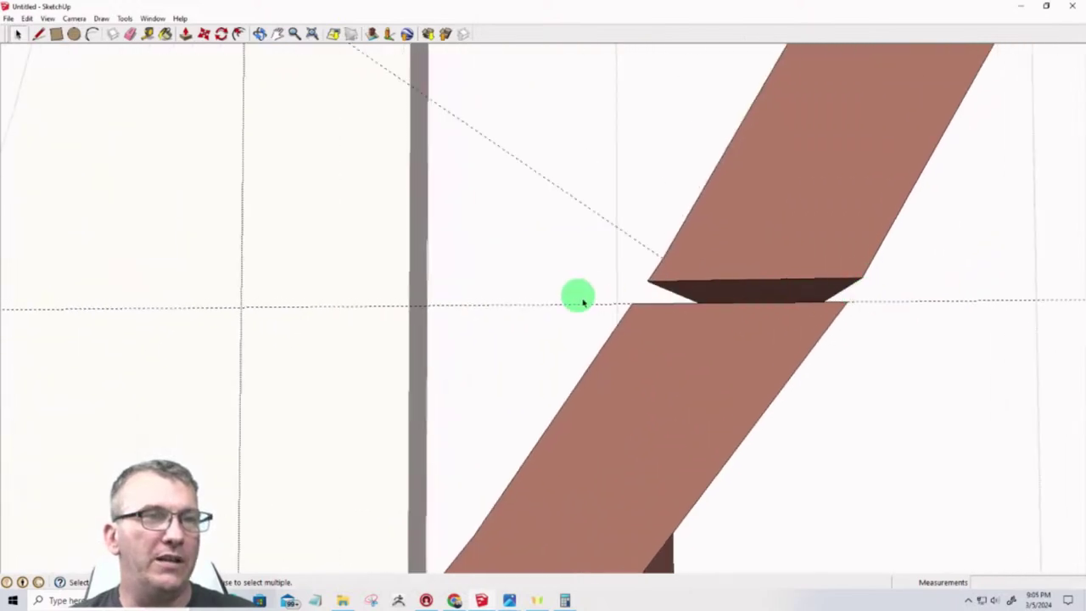
pyautogui.moveTo(578, 296)
pyautogui.mouseDown(button='middle')
pyautogui.moveTo(612, 342)
pyautogui.moveTo(655, 300)
pyautogui.moveTo(674, 347)
pyautogui.moveTo(679, 325)
pyautogui.moveTo(656, 292)
pyautogui.mouseUp(button='middle')
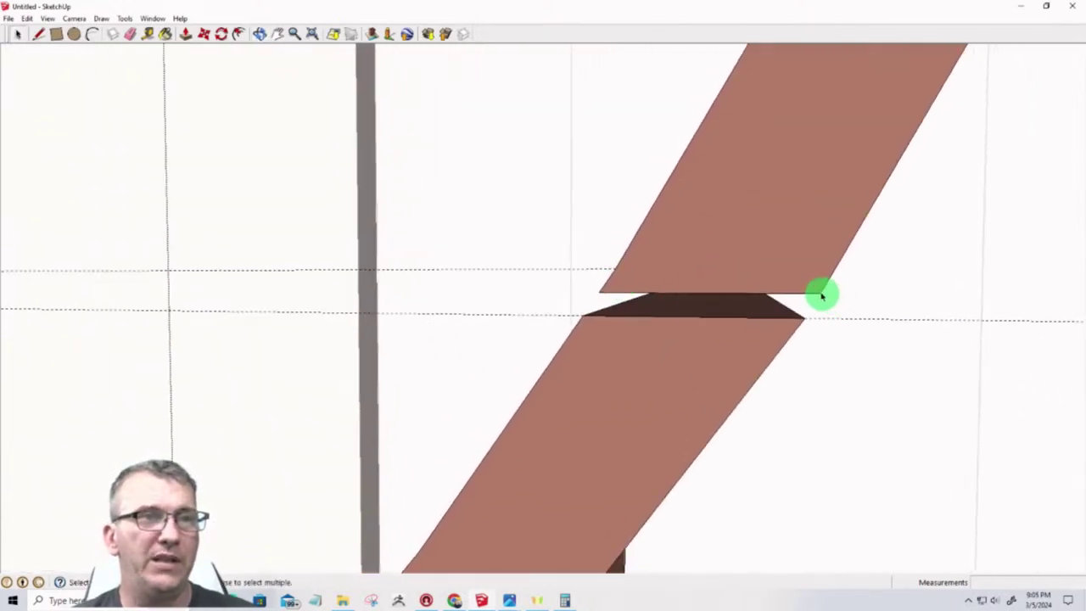
pyautogui.click(121, 17)
pyautogui.click(136, 197)
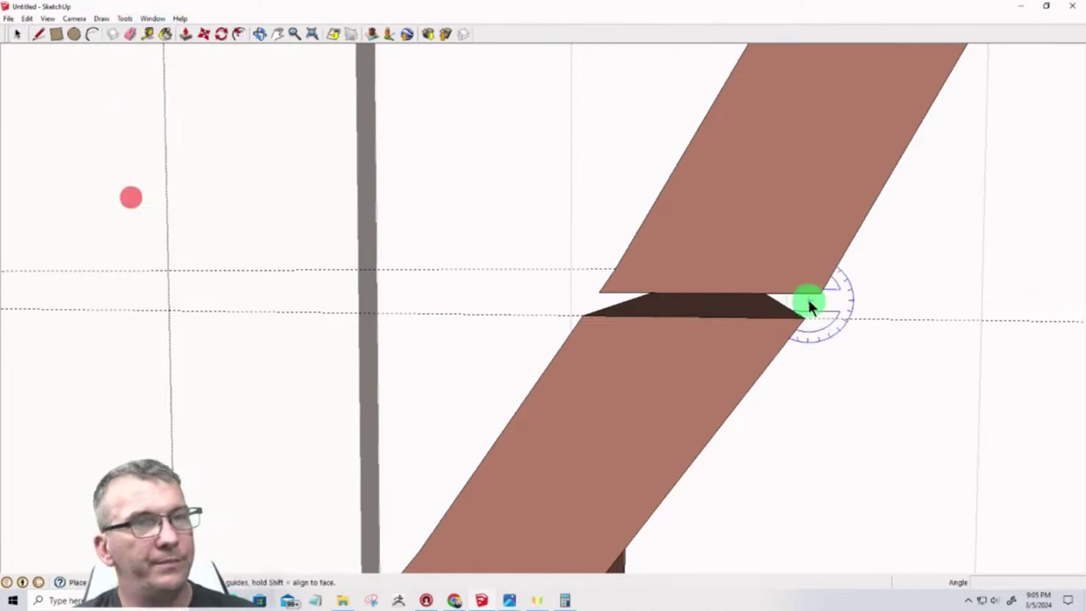
pyautogui.click(819, 296)
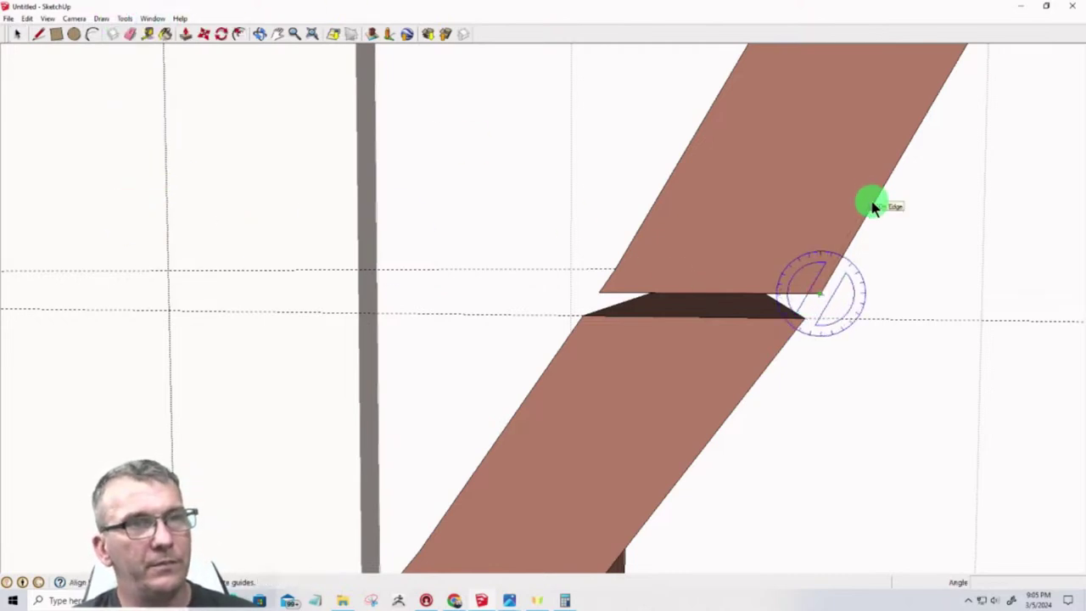
pyautogui.click(874, 208)
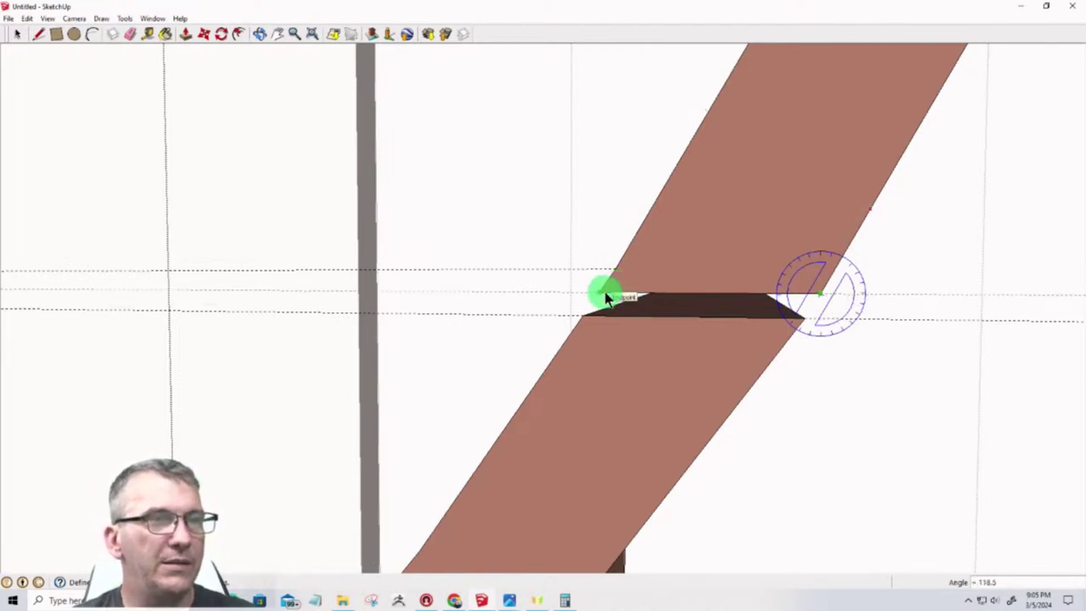
pyautogui.click(605, 295)
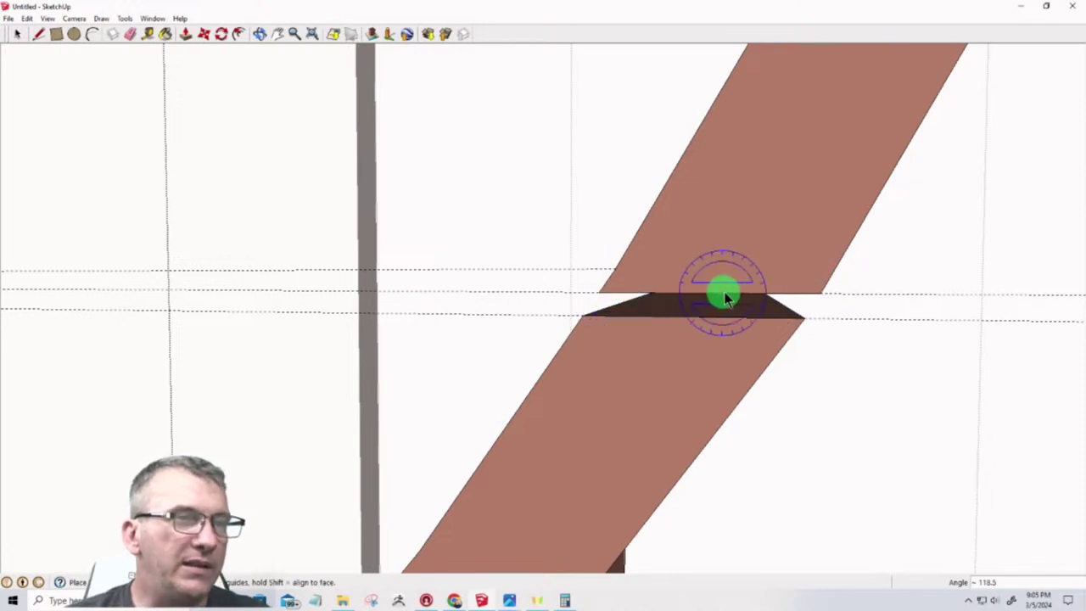
pyautogui.press('space')
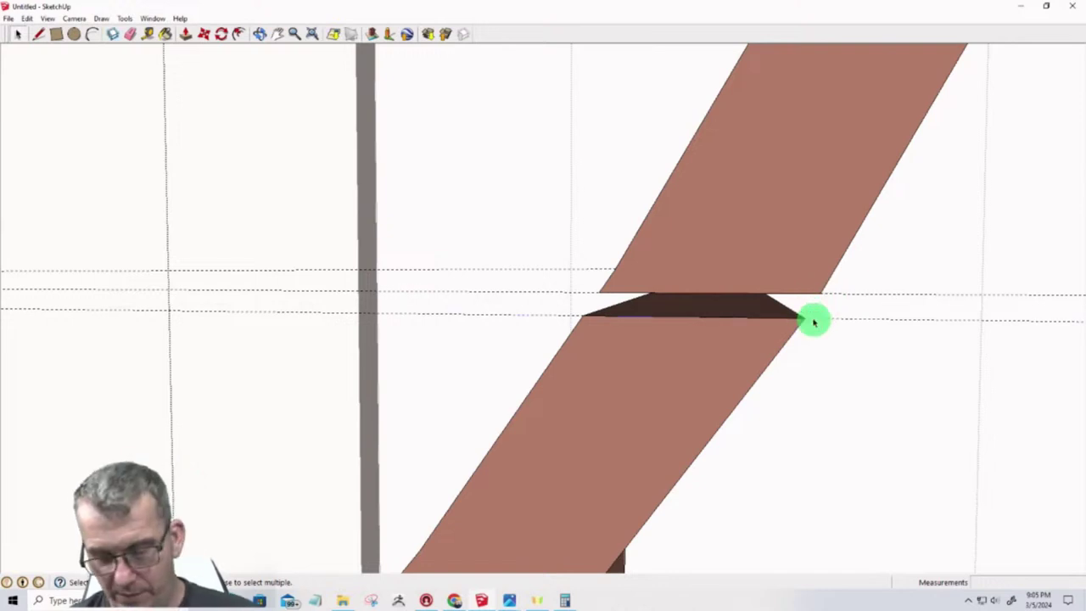
# Anchor Protractor guides at the dark wedge's right and left corners along the lower board edge
pyautogui.click(128, 18)
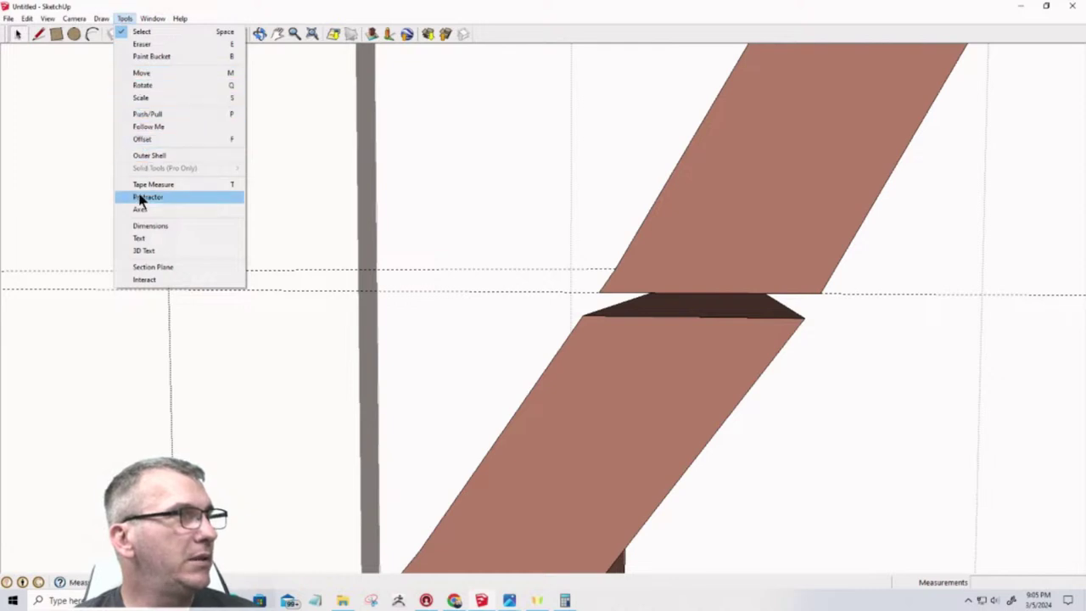
pyautogui.click(141, 198)
pyautogui.click(805, 320)
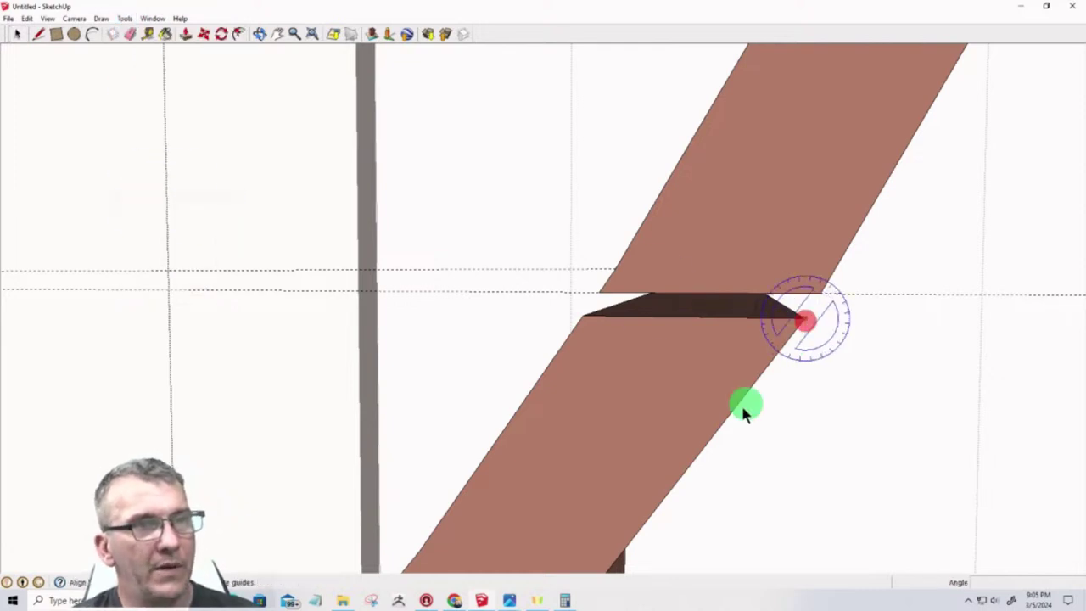
pyautogui.click(719, 434)
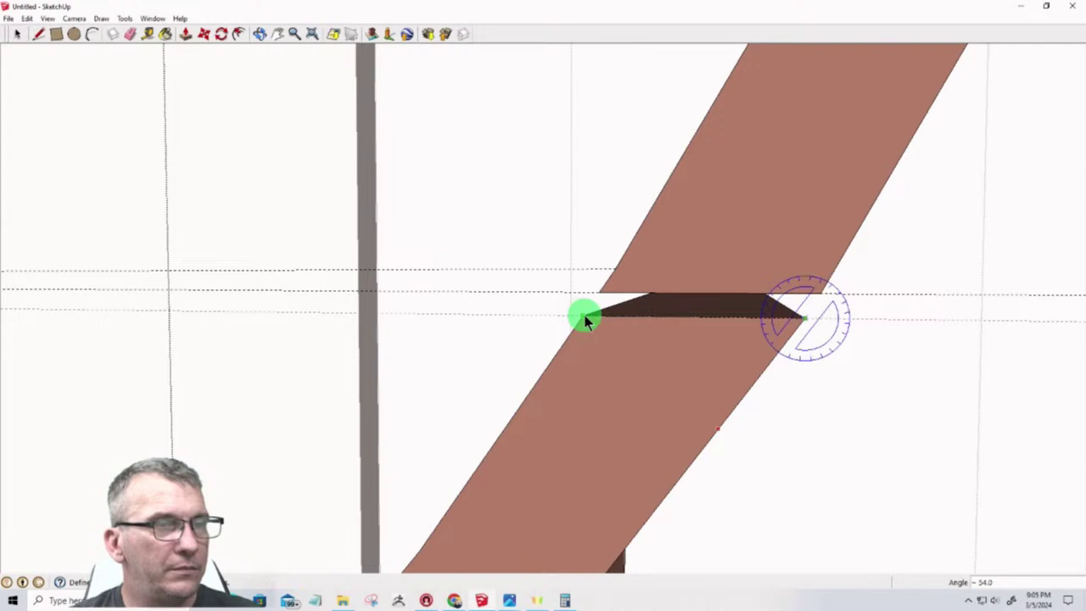
pyautogui.press('Escape')
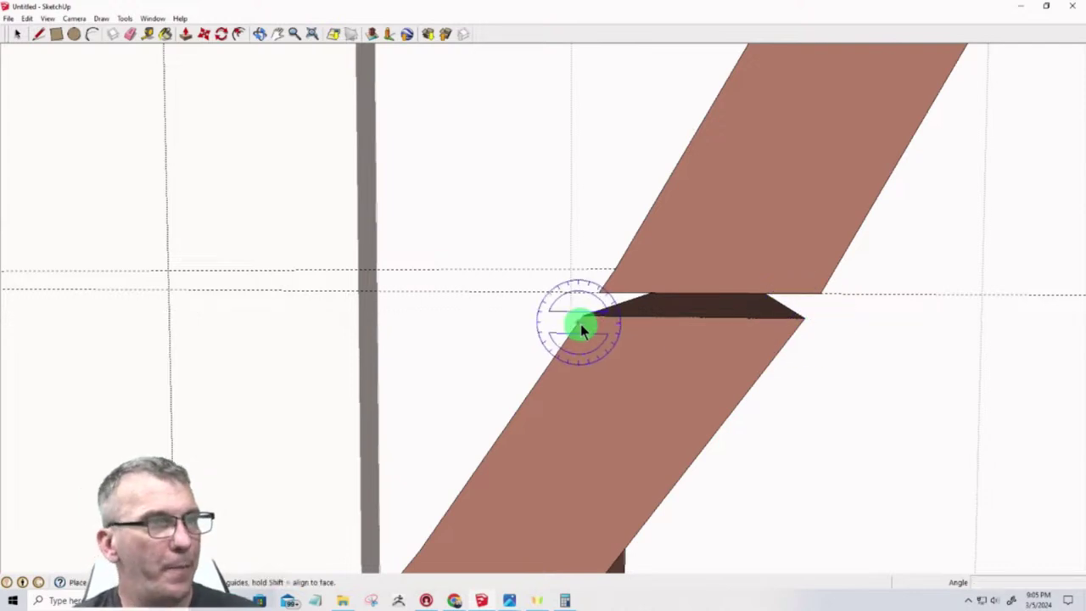
pyautogui.click(585, 317)
pyautogui.click(538, 384)
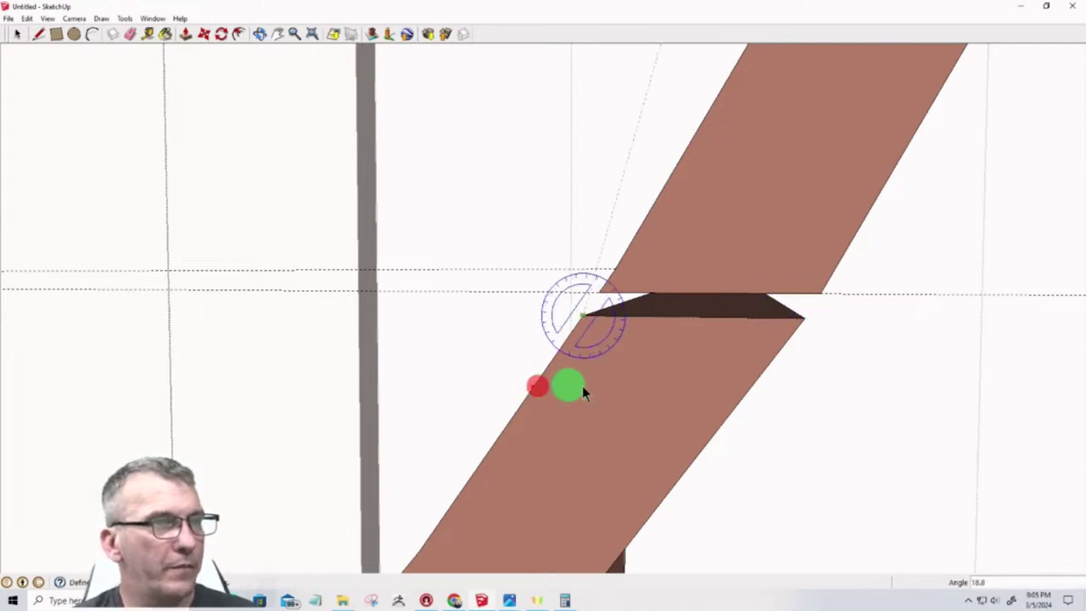
pyautogui.click(805, 321)
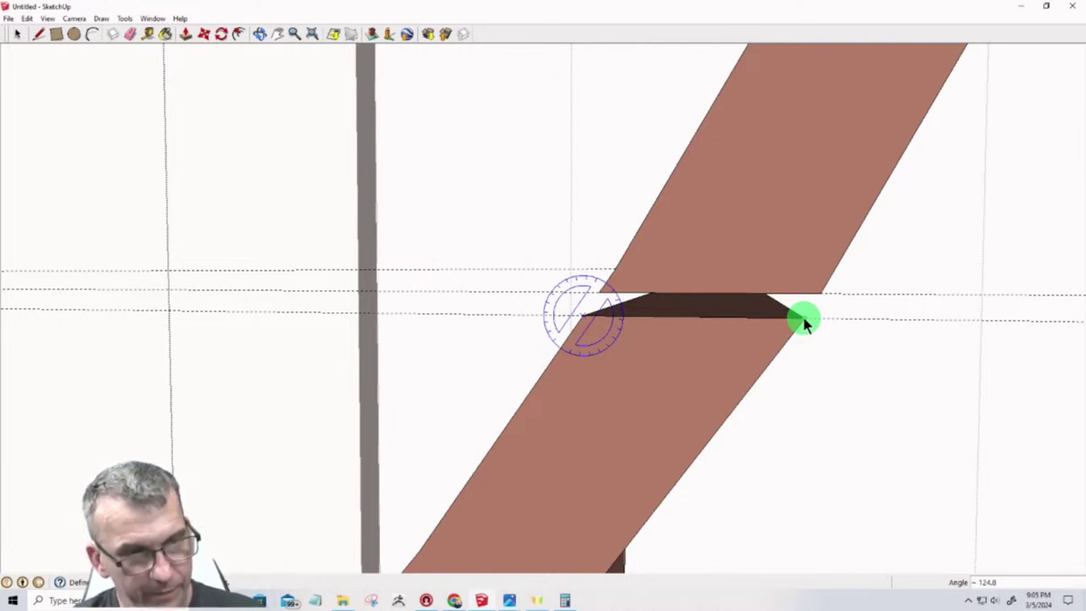
pyautogui.click(804, 321)
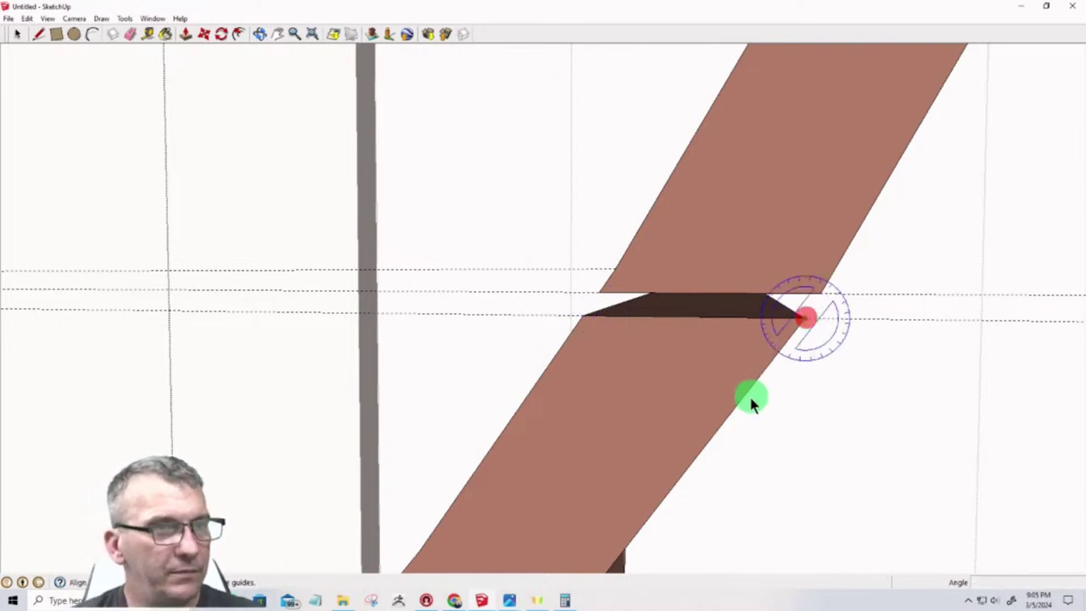
pyautogui.click(718, 431)
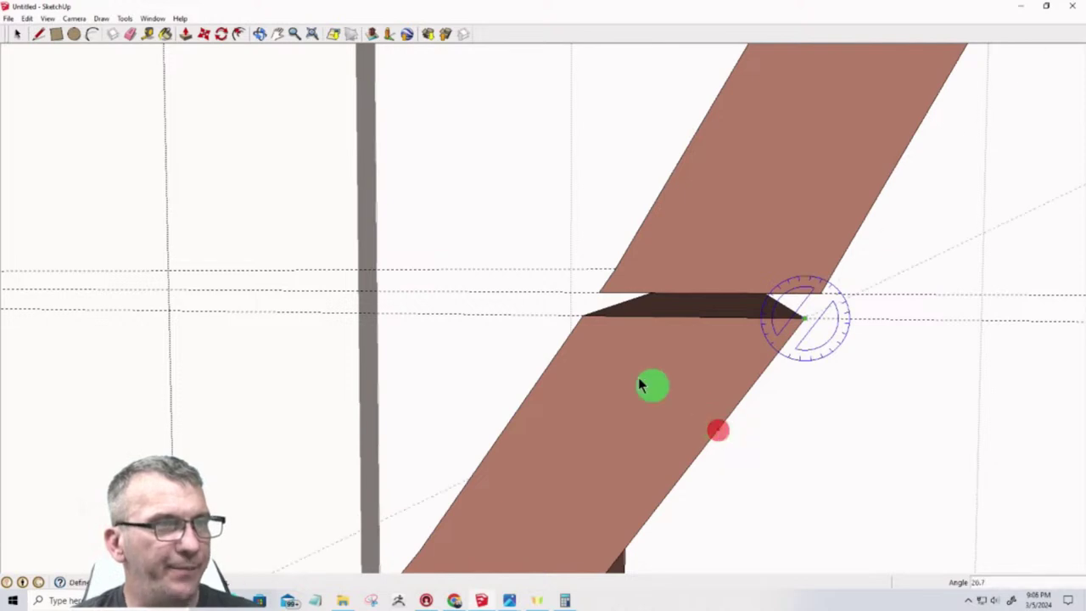
pyautogui.click(585, 318)
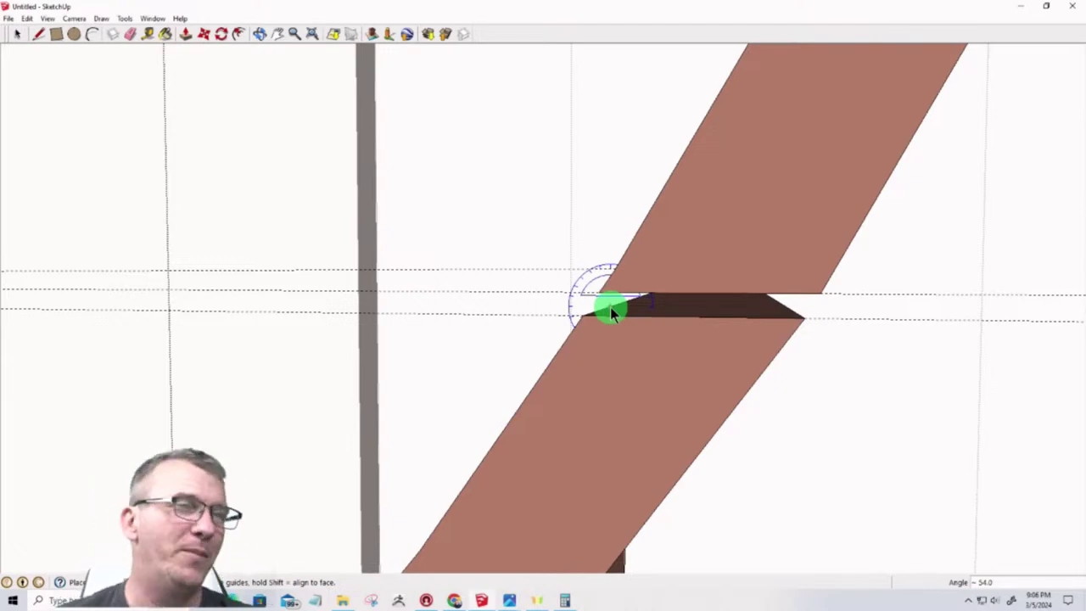
pyautogui.press('pagedown')
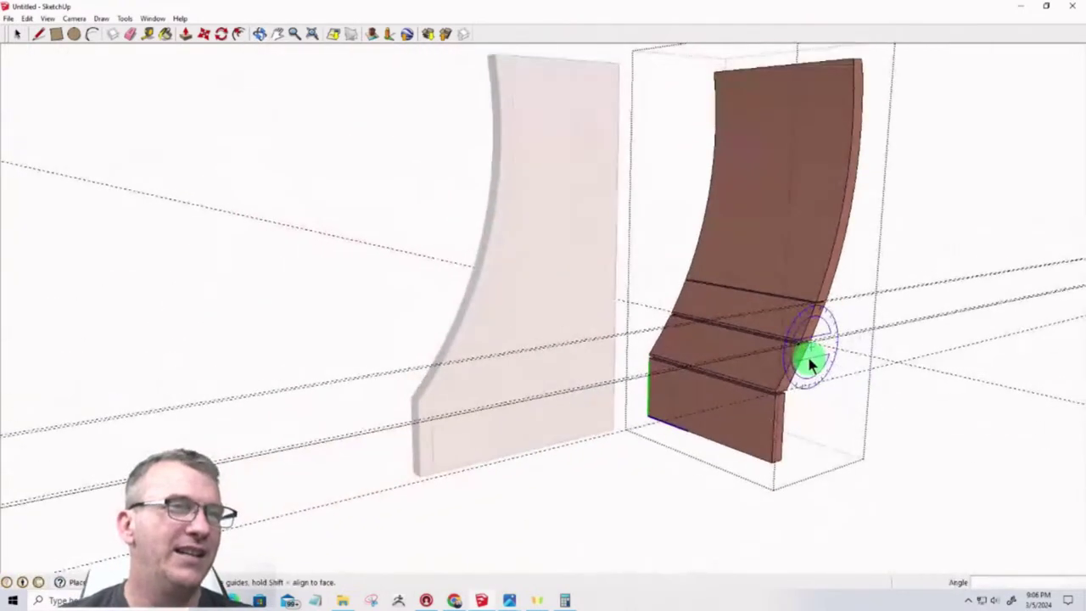
pyautogui.scroll(1, 805, 374)
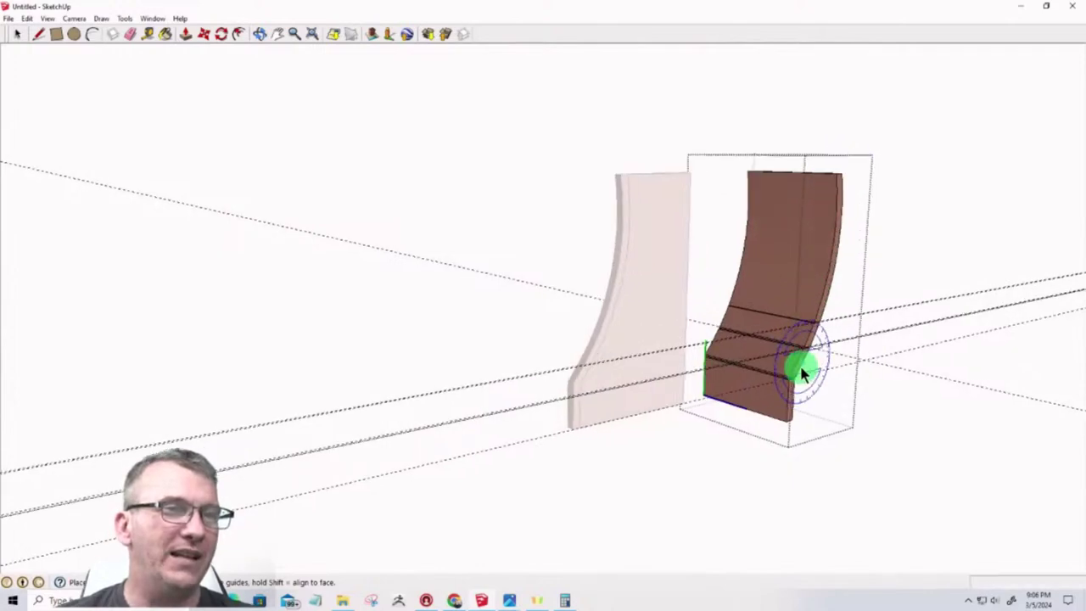
pyautogui.scroll(3, 803, 372)
pyautogui.scroll(2, 650, 352)
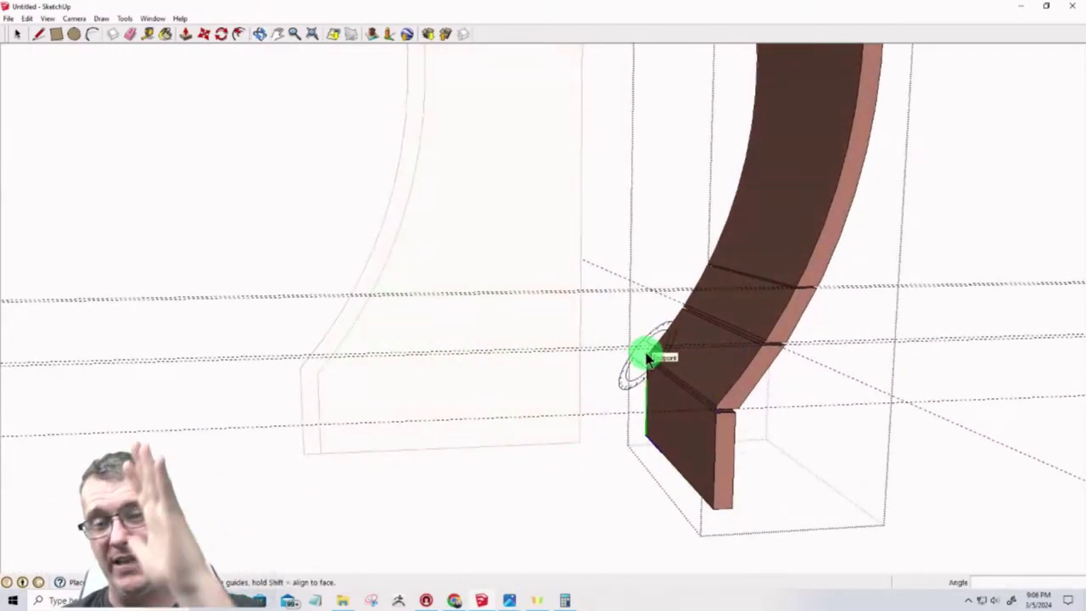
pyautogui.scroll(-3, 725, 359)
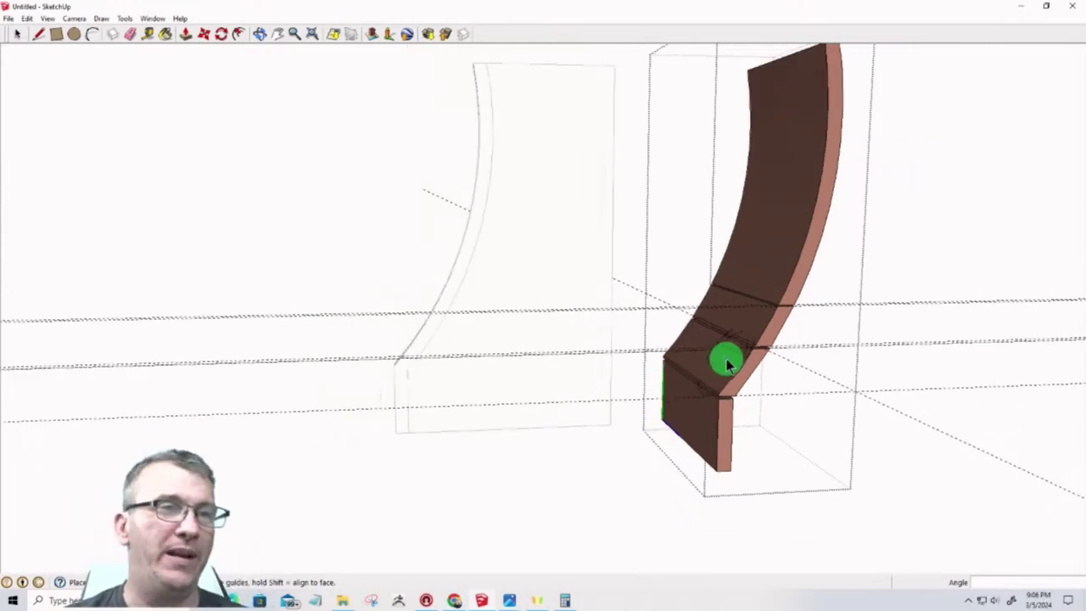
pyautogui.scroll(5, 792, 345)
pyautogui.moveTo(782, 352)
pyautogui.mouseDown(button='middle')
pyautogui.moveTo(553, 274)
pyautogui.moveTo(836, 339)
pyautogui.mouseUp(button='middle')
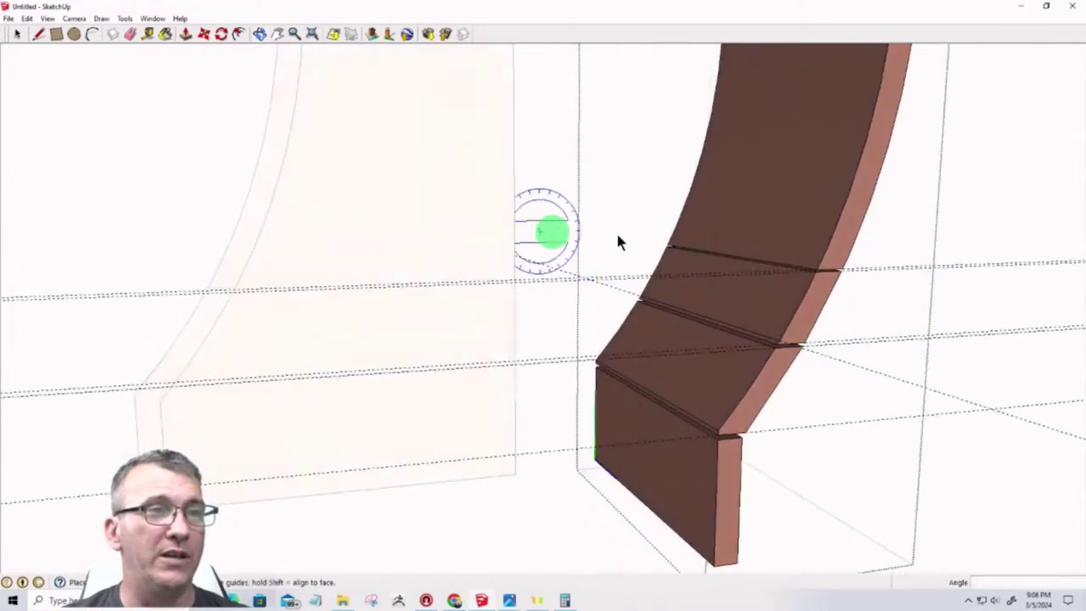
pyautogui.moveTo(796, 89)
pyautogui.mouseDown(button='middle')
pyautogui.moveTo(771, 347)
pyautogui.moveTo(698, 361)
pyautogui.mouseUp(button='middle')
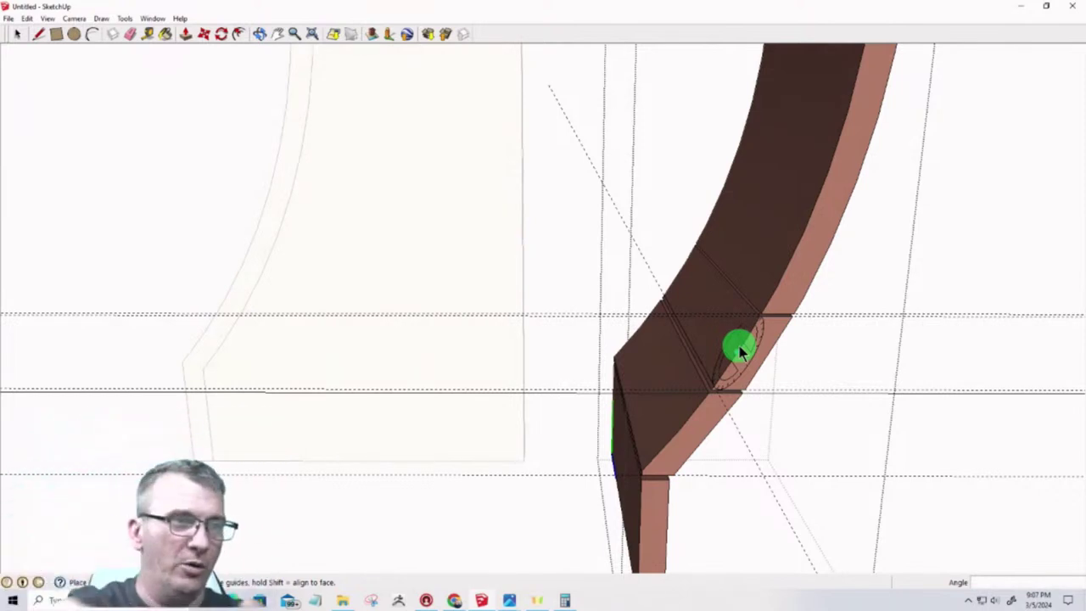
pyautogui.scroll(-6, 739, 345)
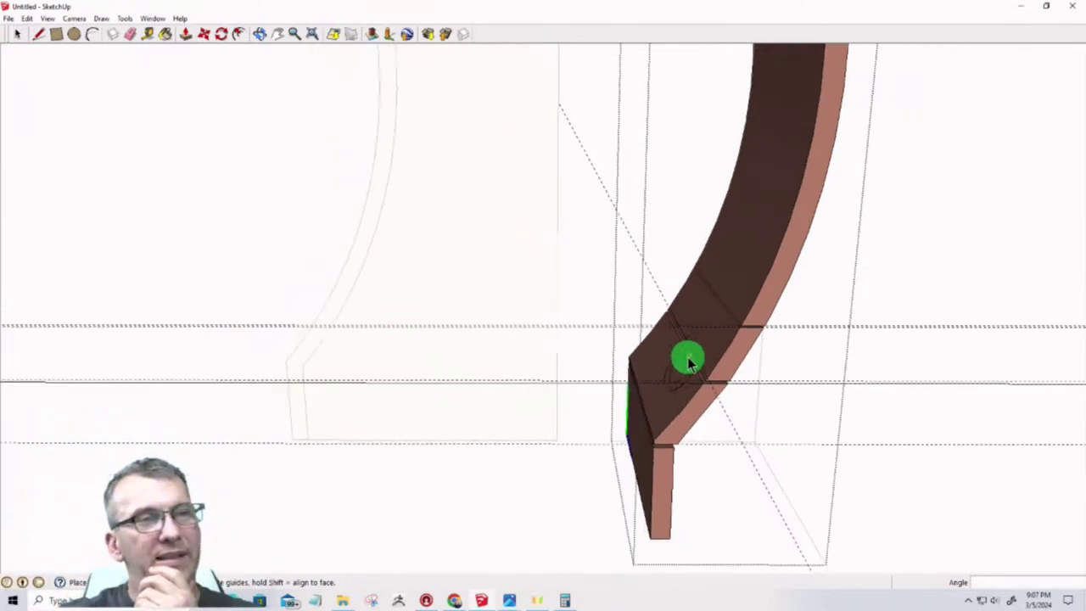
pyautogui.moveTo(687, 357)
pyautogui.mouseDown(button='middle')
pyautogui.moveTo(747, 332)
pyautogui.moveTo(902, 315)
pyautogui.moveTo(650, 323)
pyautogui.mouseUp(button='middle')
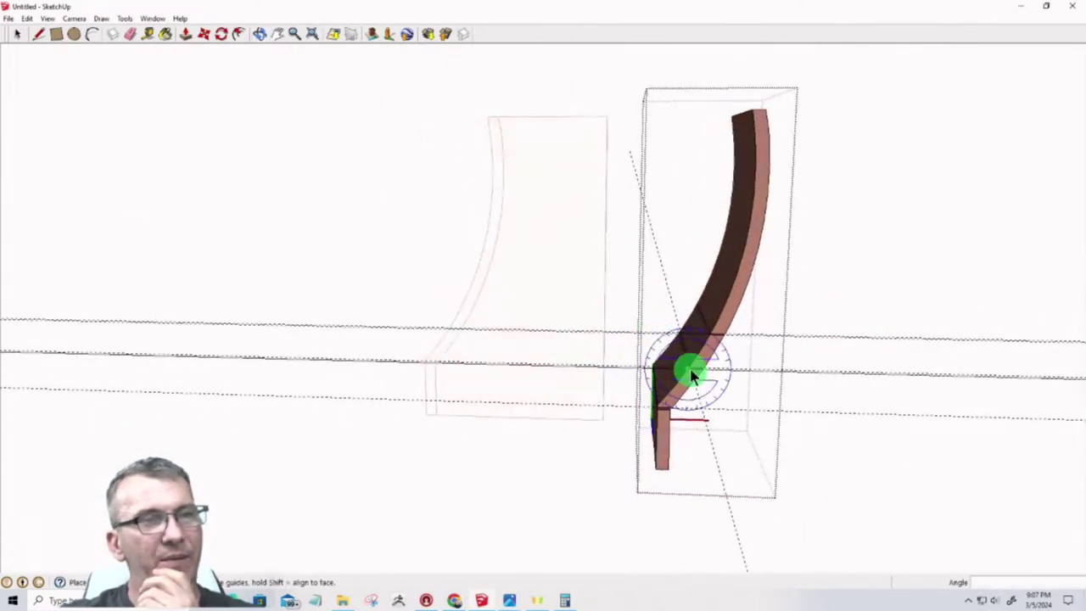
pyautogui.scroll(3, 690, 371)
pyautogui.scroll(2, 690, 372)
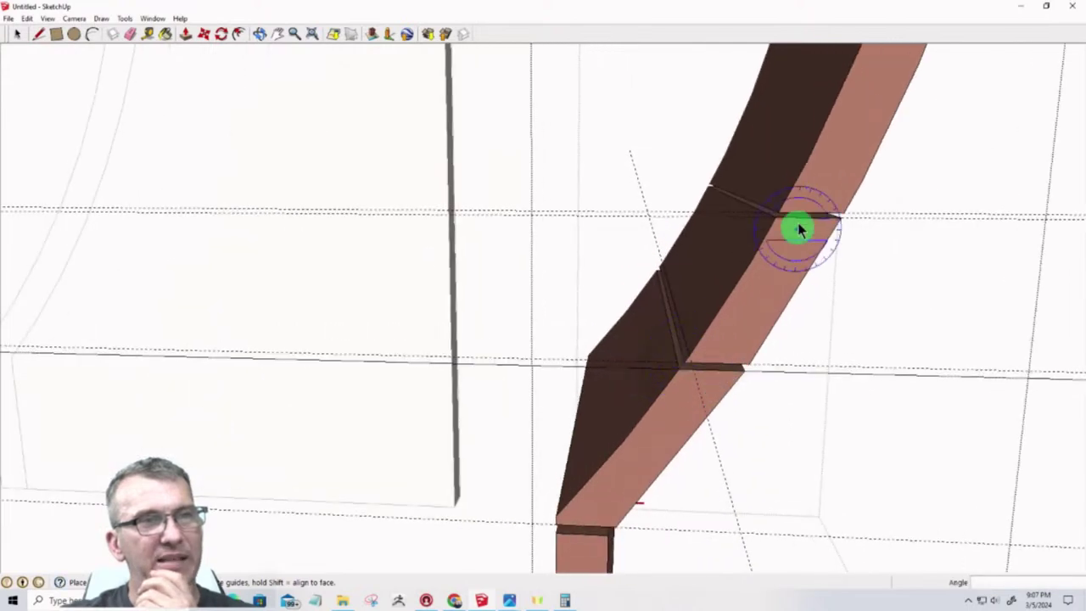
pyautogui.moveTo(791, 231)
pyautogui.mouseDown(button='middle')
pyautogui.moveTo(710, 257)
pyautogui.moveTo(822, 286)
pyautogui.moveTo(853, 281)
pyautogui.moveTo(686, 271)
pyautogui.moveTo(760, 285)
pyautogui.mouseUp(button='middle')
pyautogui.scroll(-3, 728, 270)
pyautogui.scroll(-2, 686, 270)
pyautogui.scroll(-2, 760, 285)
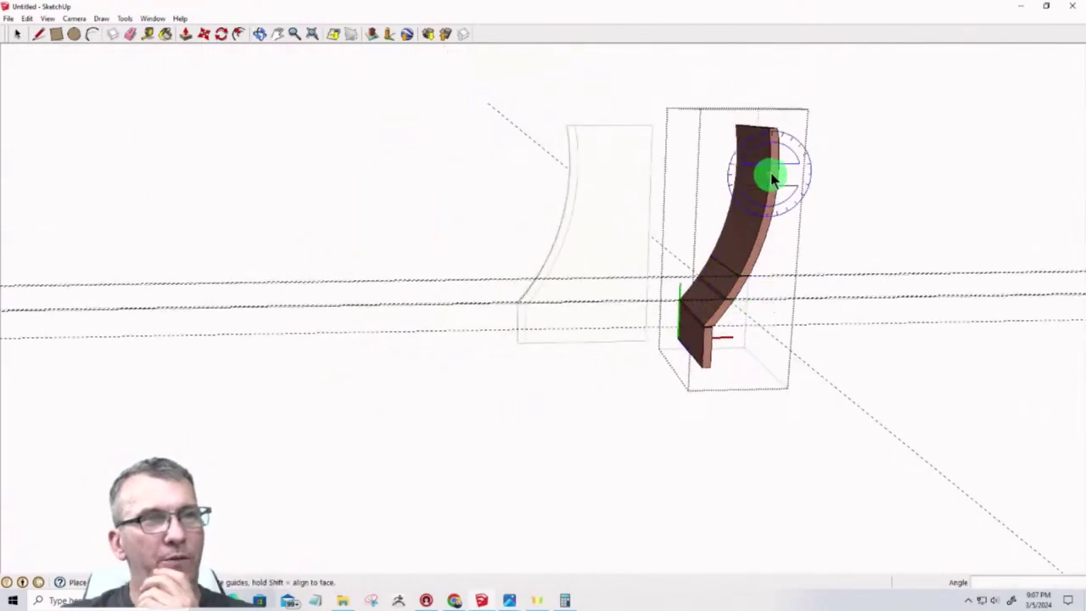
pyautogui.scroll(5, 782, 145)
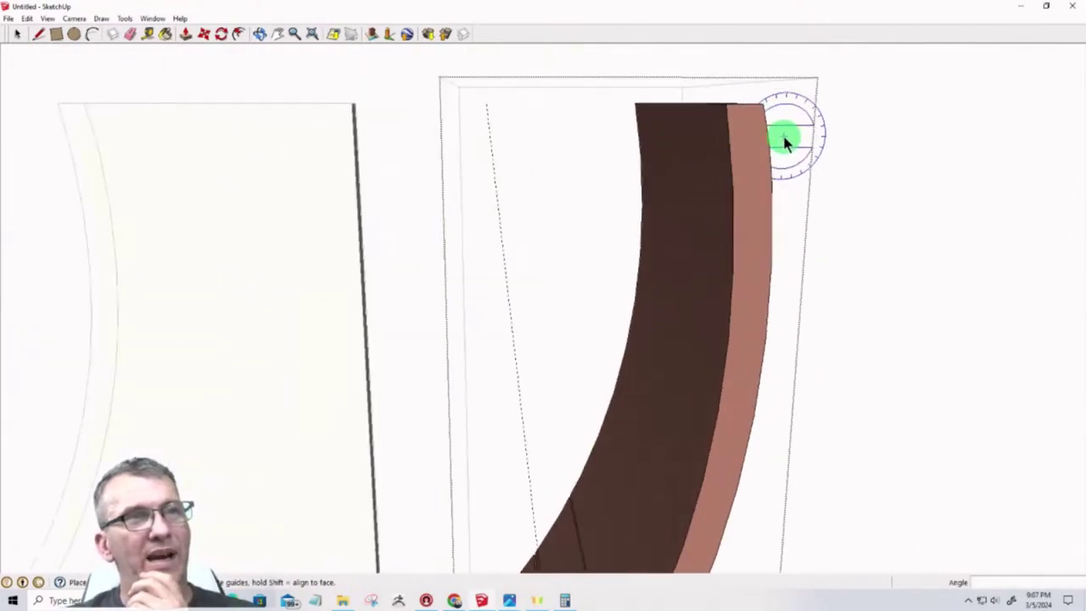
pyautogui.moveTo(789, 133)
pyautogui.mouseDown(button='middle')
pyautogui.moveTo(704, 126)
pyautogui.moveTo(684, 160)
pyautogui.moveTo(620, 144)
pyautogui.mouseUp(button='middle')
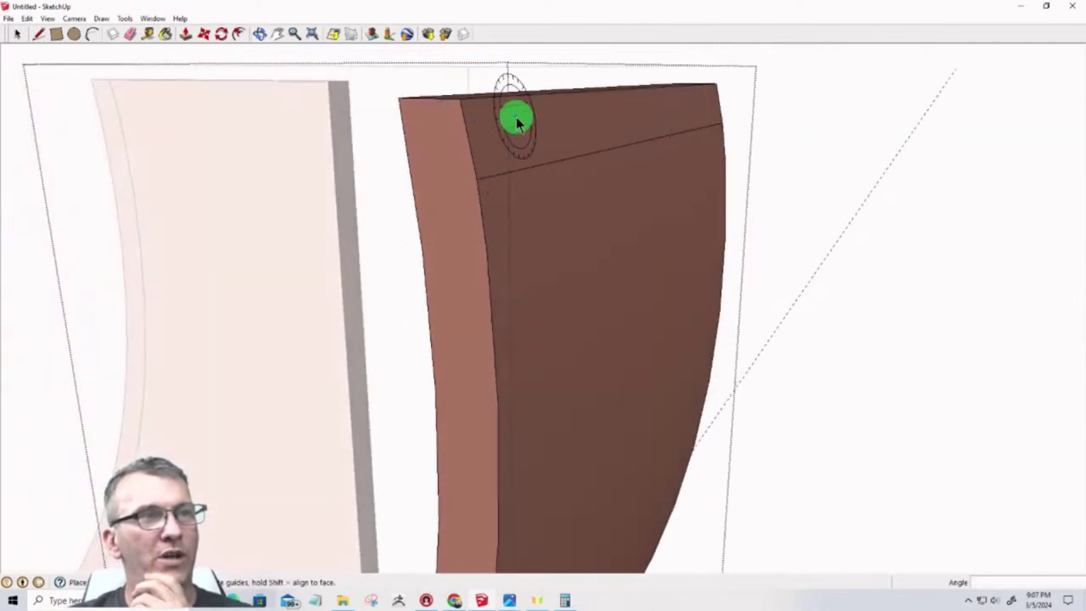
pyautogui.moveTo(517, 113); pyautogui.dragTo(660, 152, button='middle')
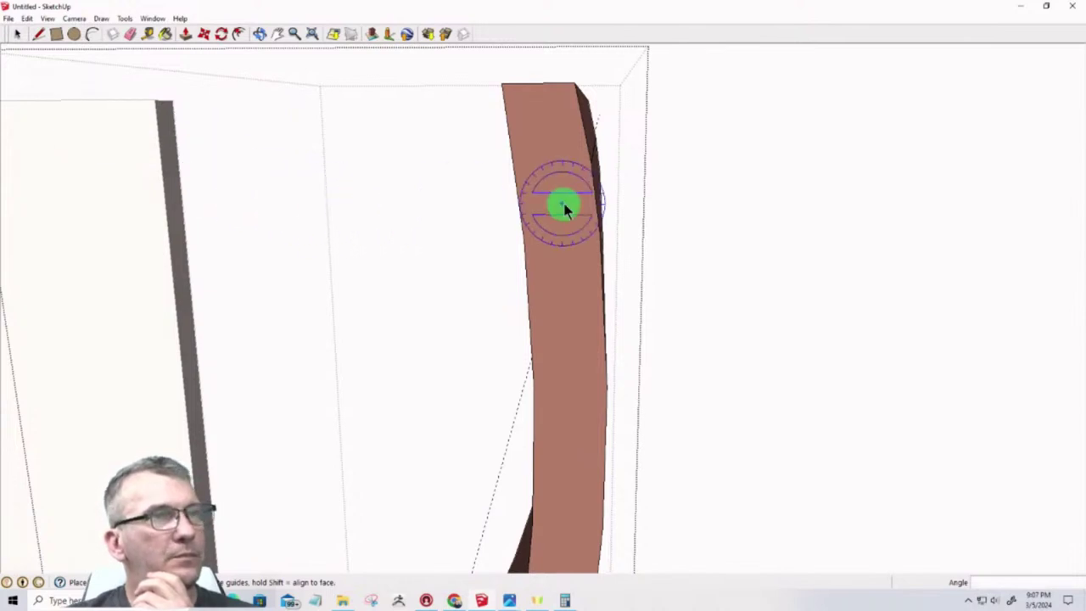
# Mark a guide point 1 7/8" down from the leg's top corner with the Tape Measure
pyautogui.click(14, 34)
pyautogui.moveTo(577, 198); pyautogui.dragTo(577, 165, button='middle')
pyautogui.click(148, 34)
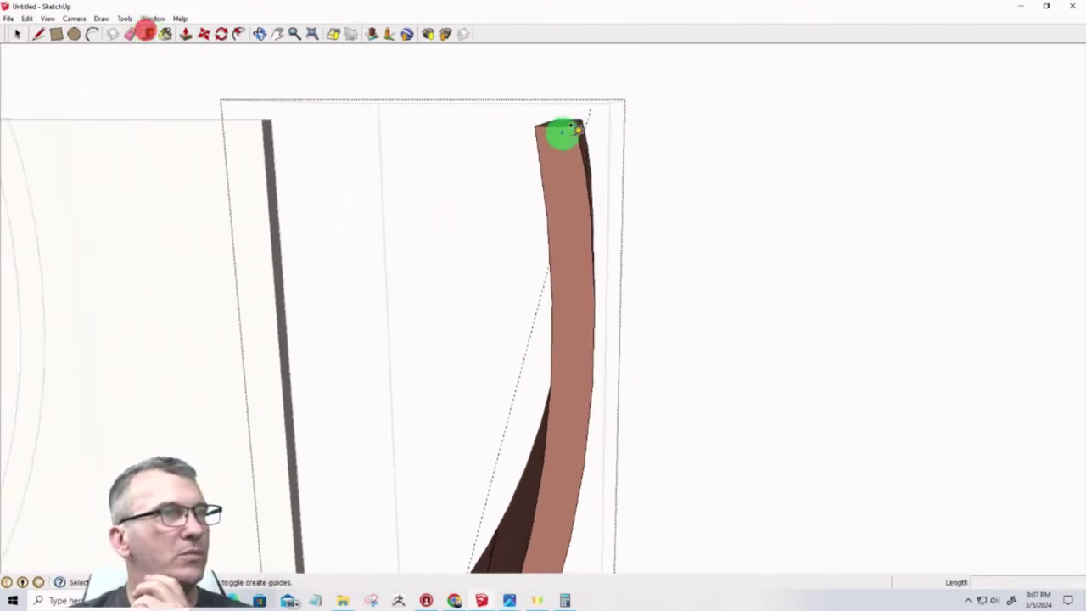
pyautogui.click(571, 126)
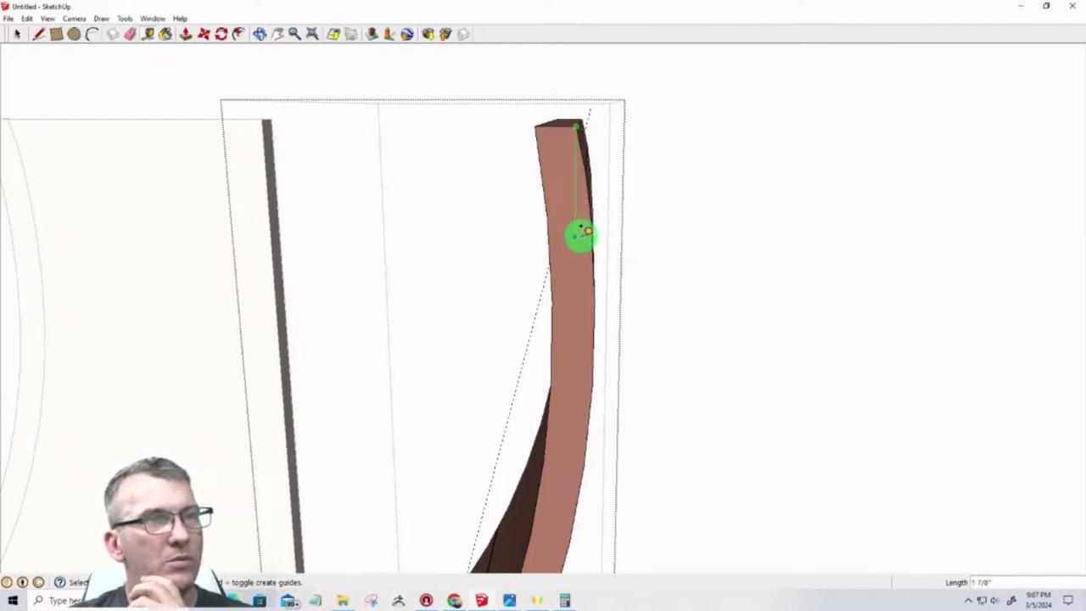
pyautogui.click(580, 236)
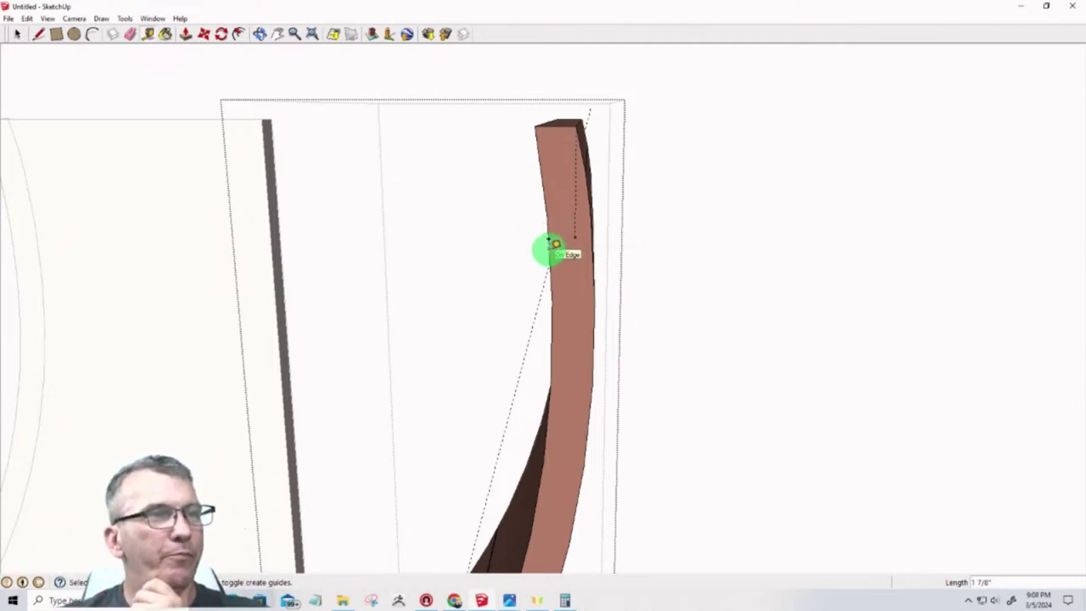
# Draw two close parallel cut lines across the leg face at the guide point
pyautogui.click(39, 36)
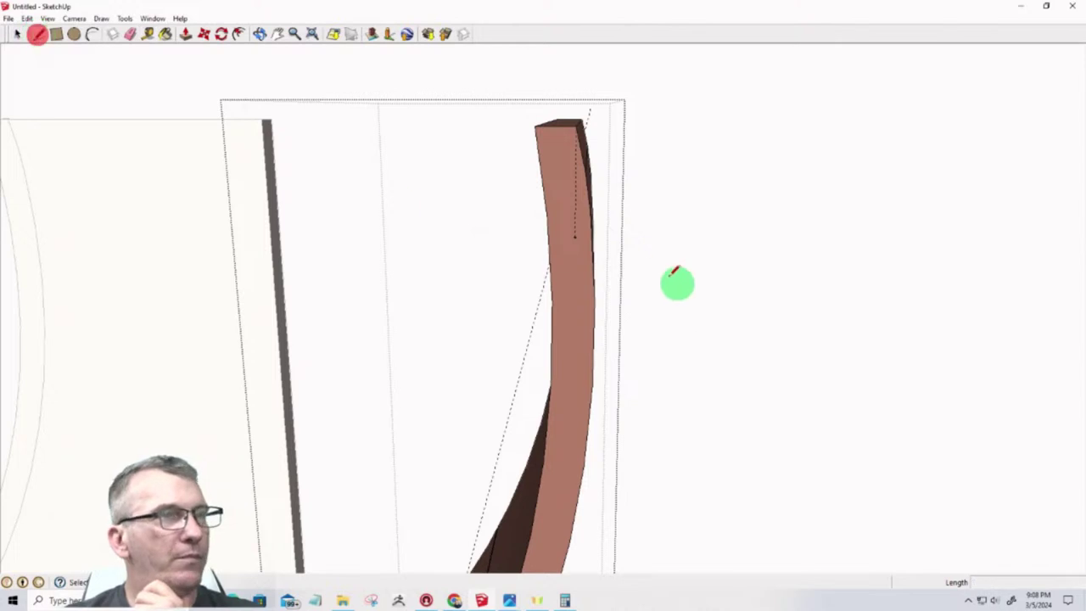
pyautogui.click(550, 237)
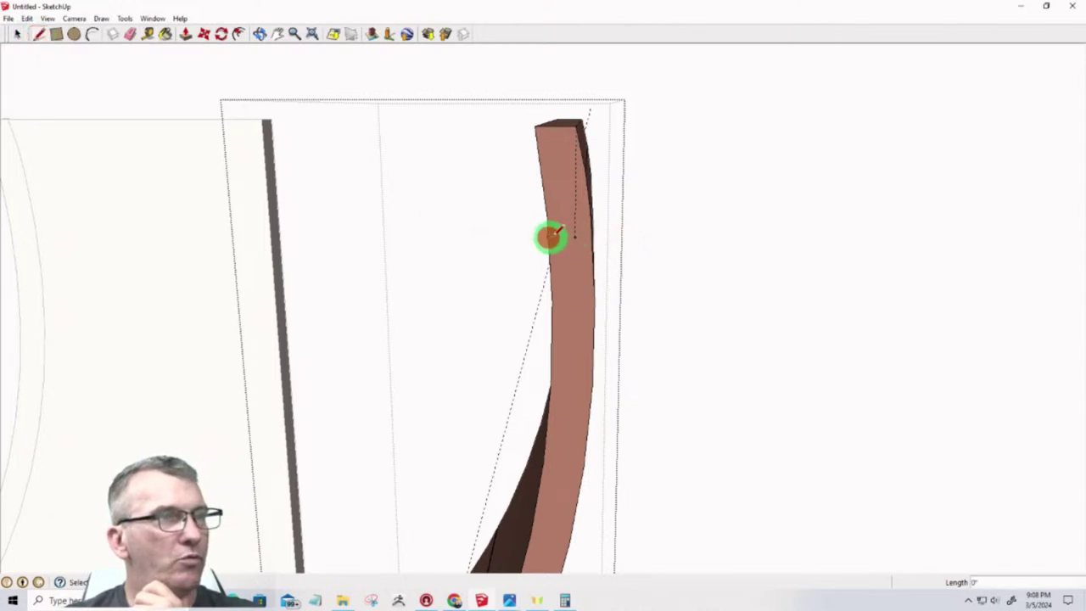
pyautogui.click(592, 241)
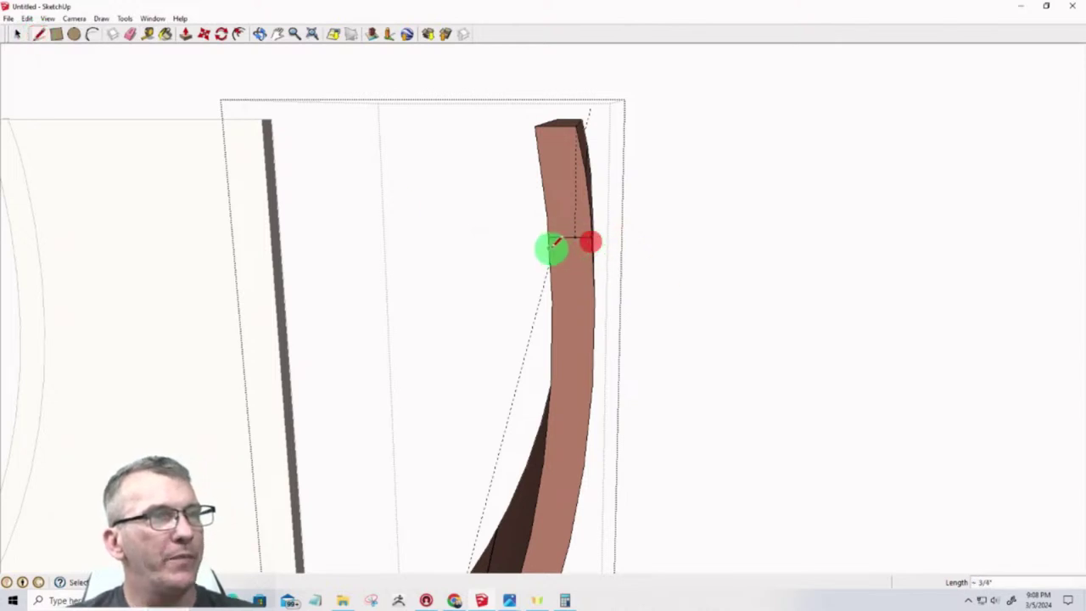
pyautogui.scroll(3, 569, 245)
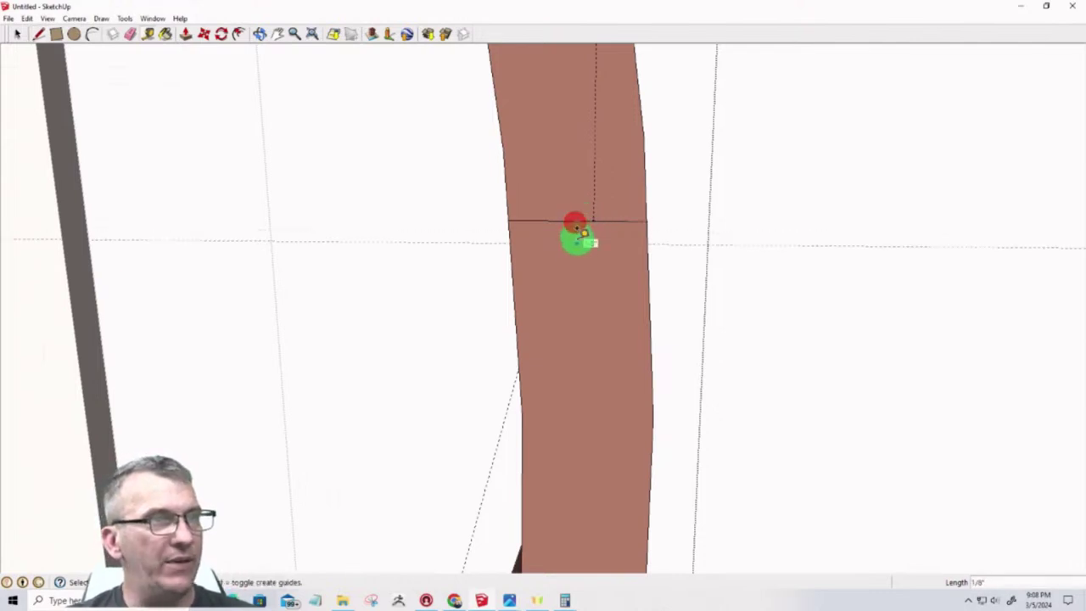
pyautogui.click(580, 236)
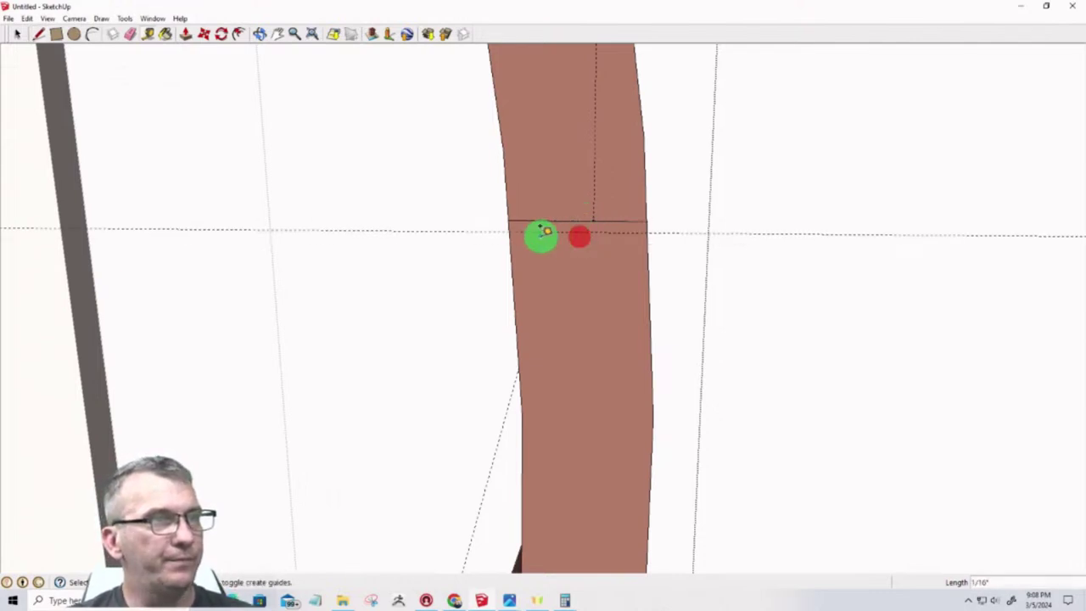
pyautogui.click(513, 230)
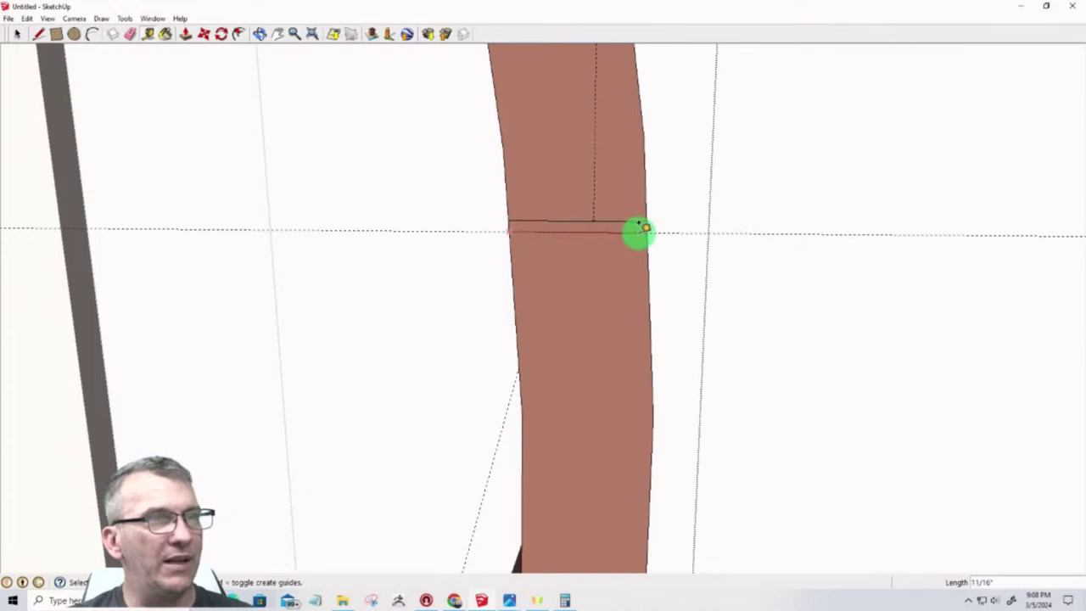
pyautogui.click(647, 232)
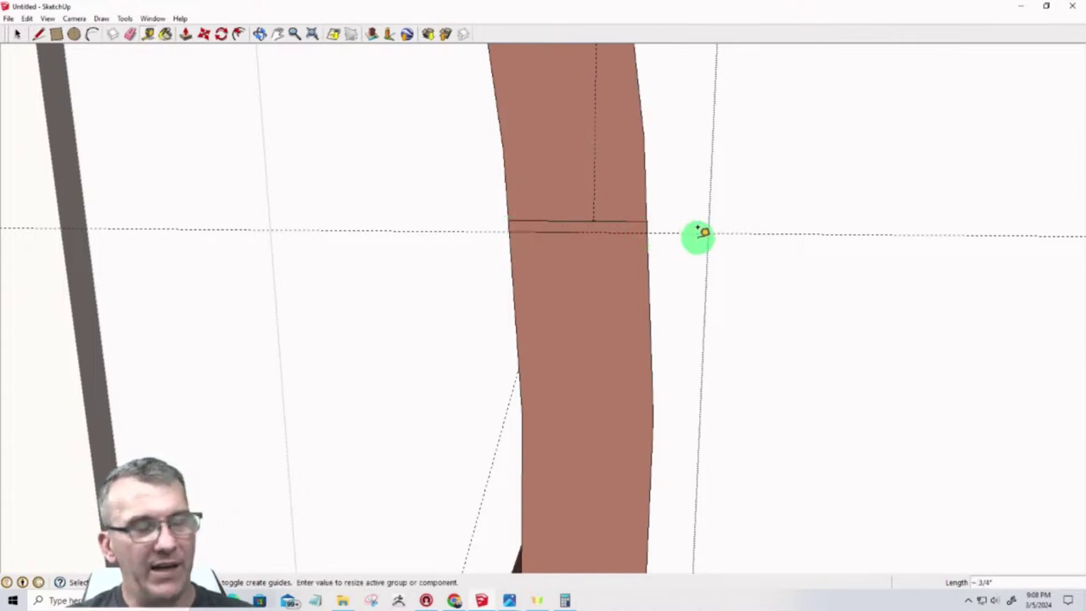
pyautogui.press('p')
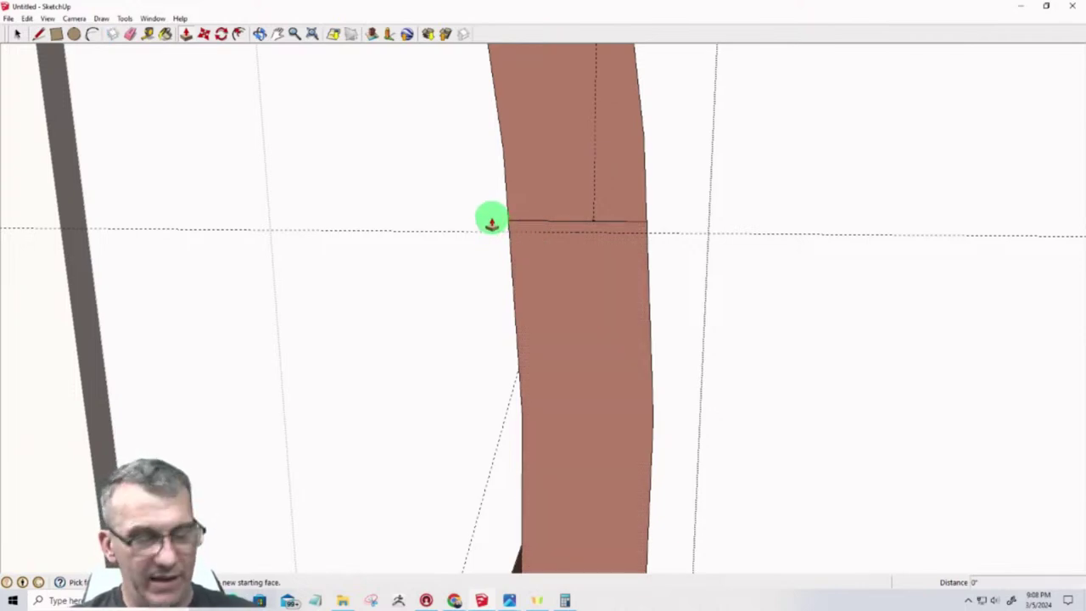
pyautogui.moveTo(511, 232); pyautogui.dragTo(633, 229)
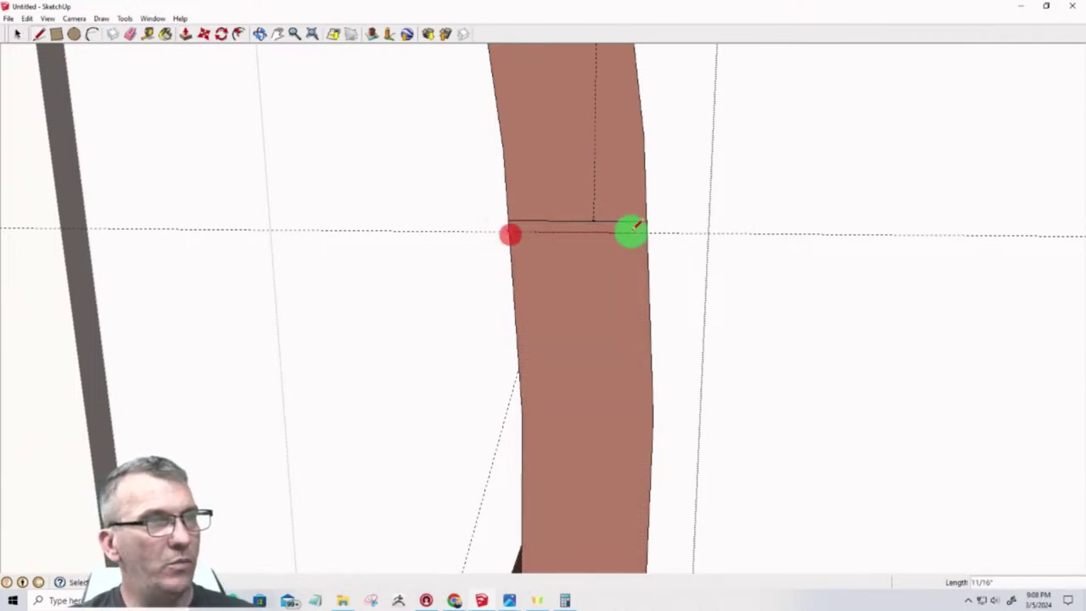
pyautogui.click(647, 235)
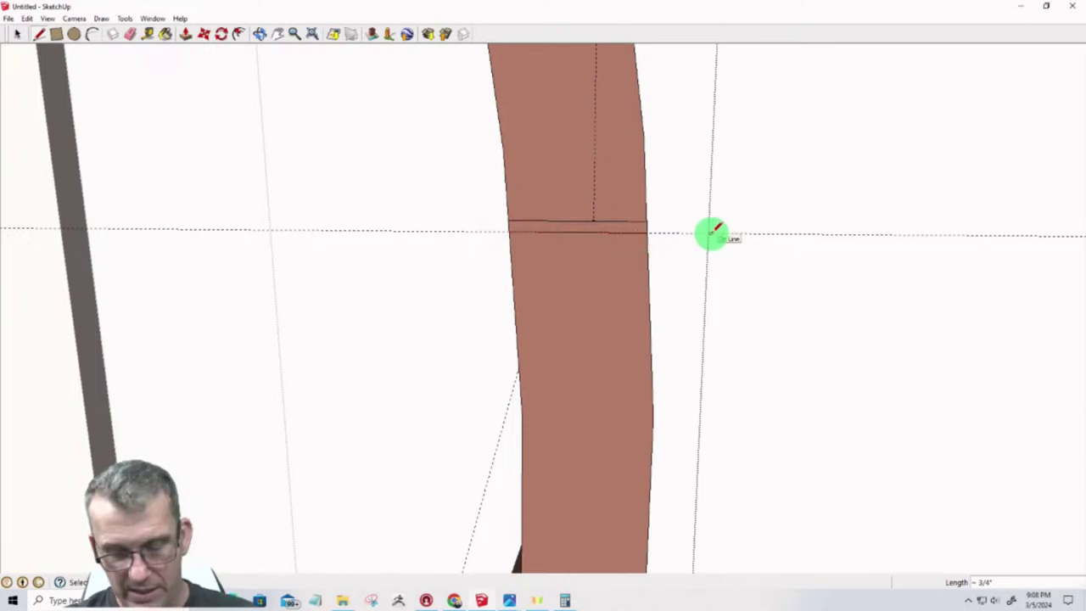
# Push/Pull the thin strip back -9 3/4" through the leg, leaving a gap
pyautogui.press('p')
pyautogui.moveTo(619, 230); pyautogui.dragTo(553, 260, button='middle')
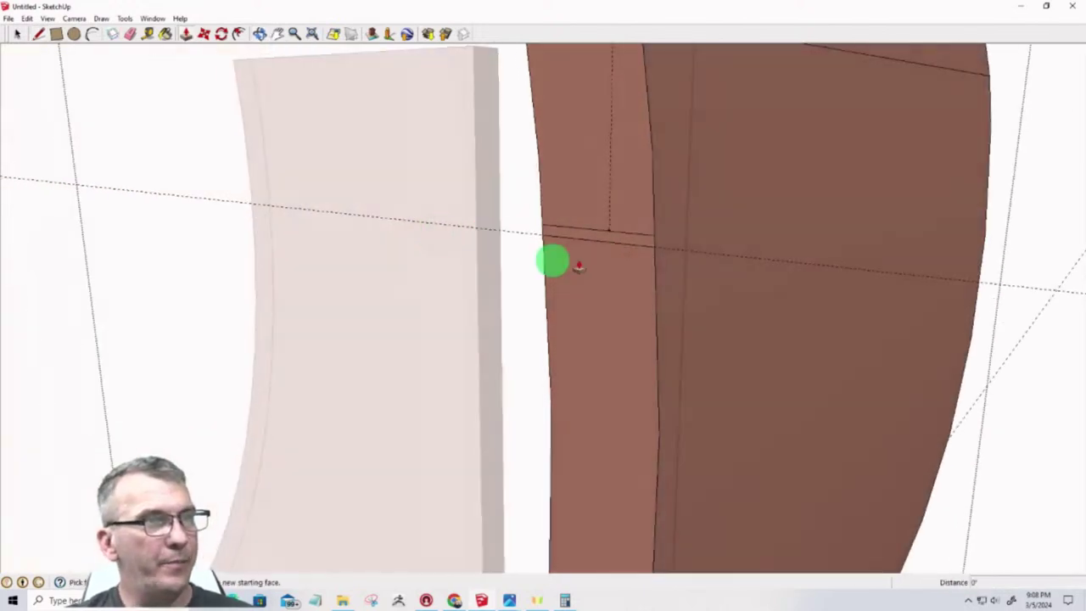
pyautogui.click(629, 240)
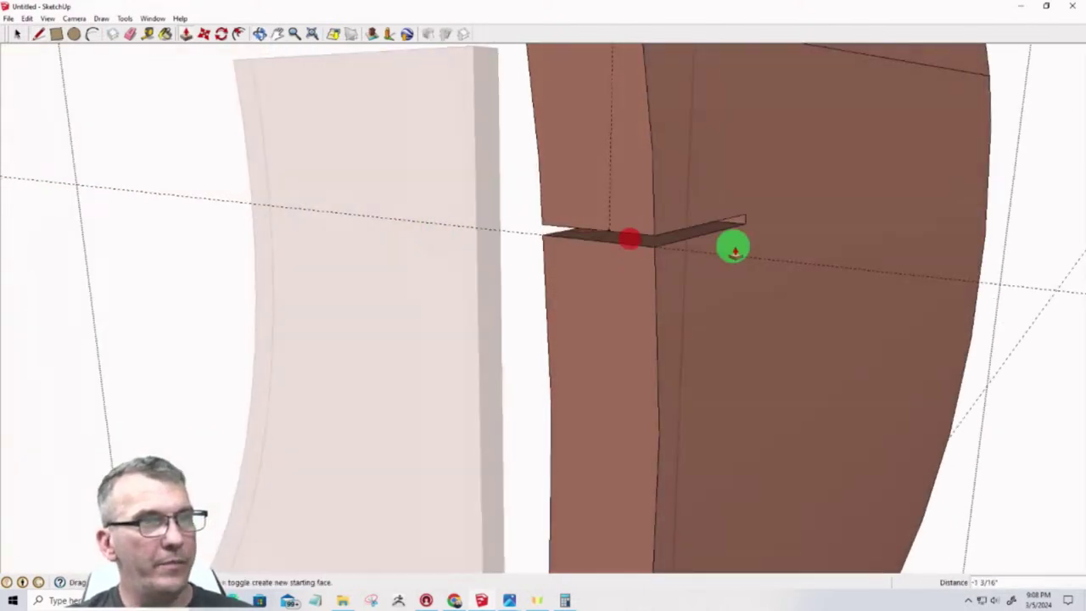
pyautogui.click(1014, 149)
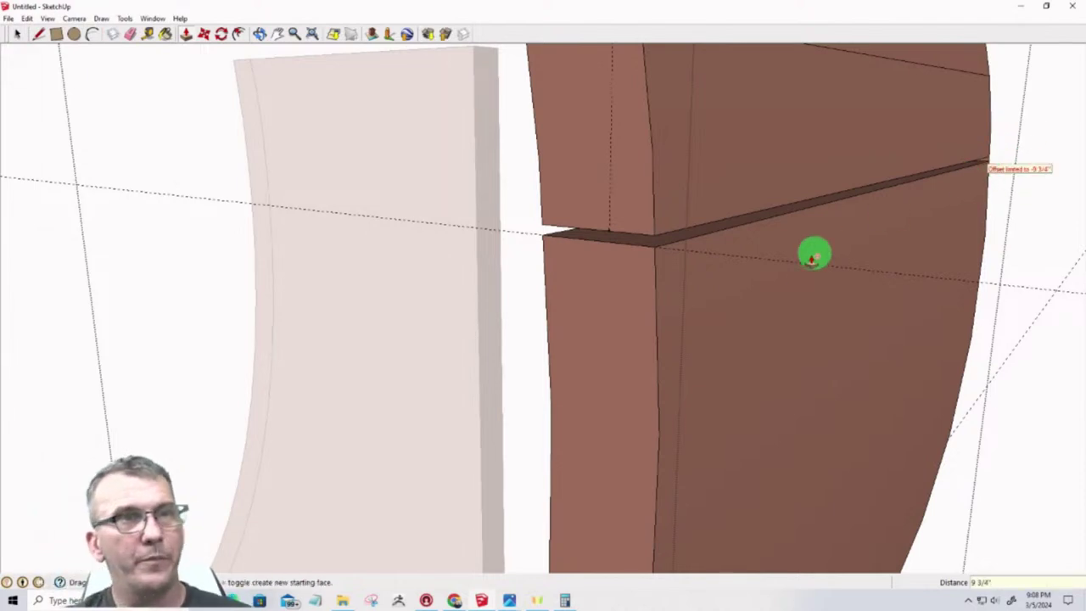
pyautogui.moveTo(704, 260); pyautogui.dragTo(721, 160, button='middle')
pyautogui.scroll(2, 632, 244)
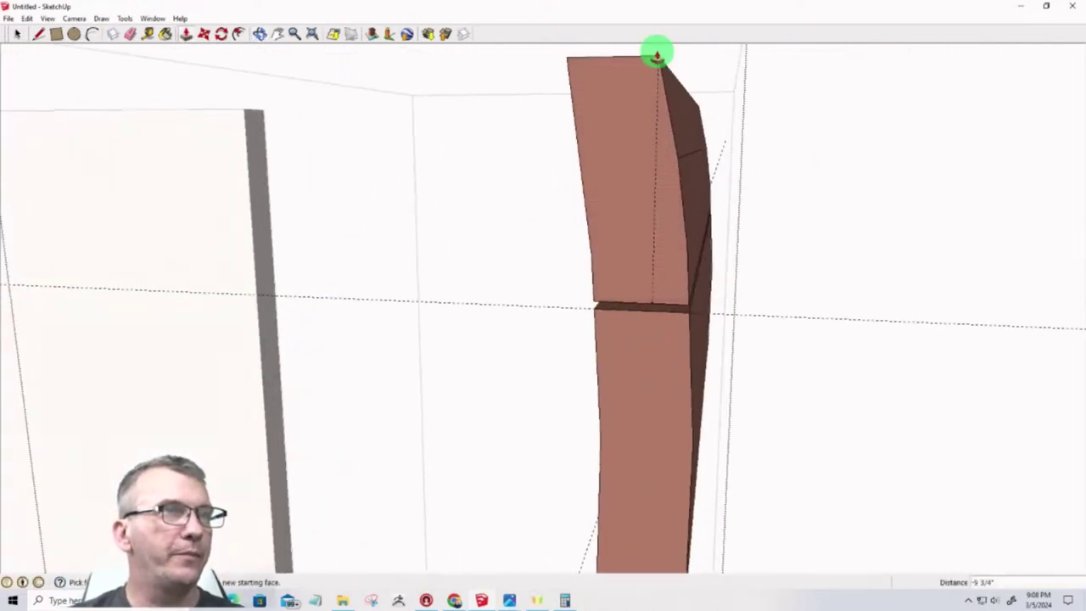
pyautogui.click(39, 34)
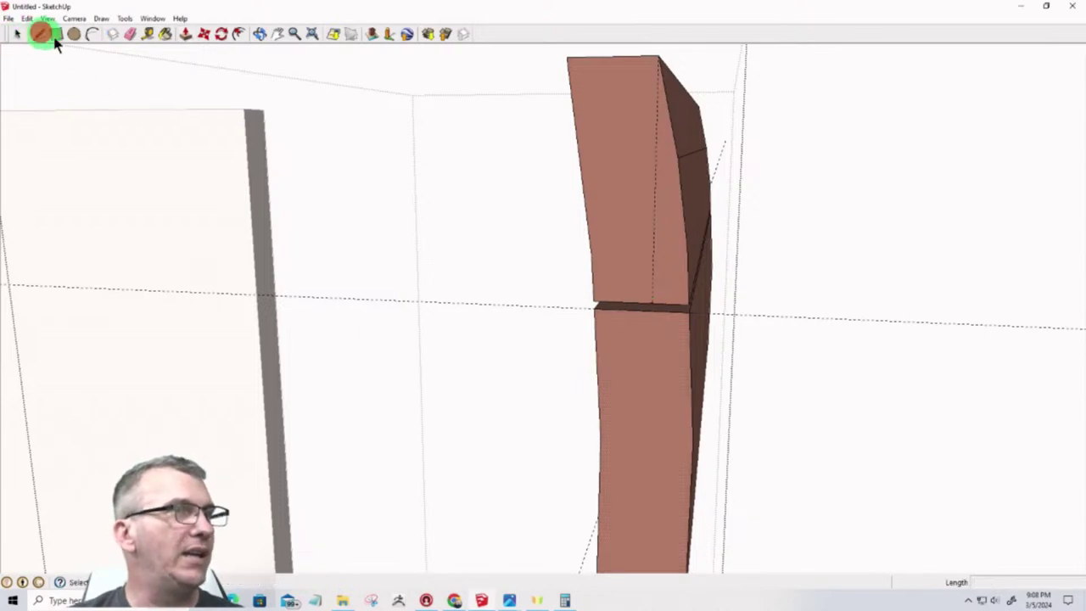
pyautogui.click(690, 304)
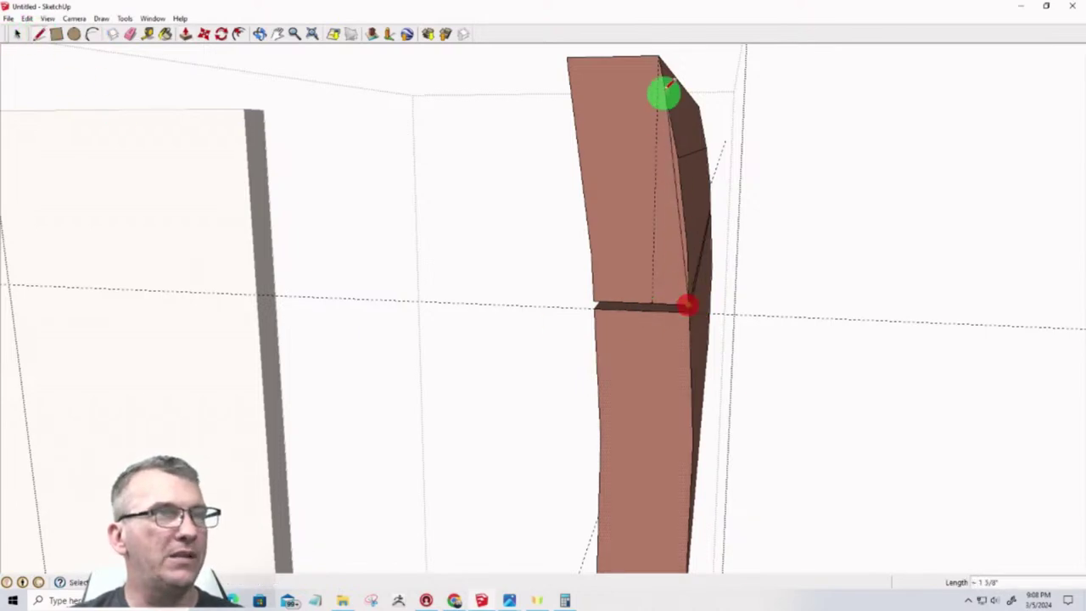
pyautogui.click(659, 57)
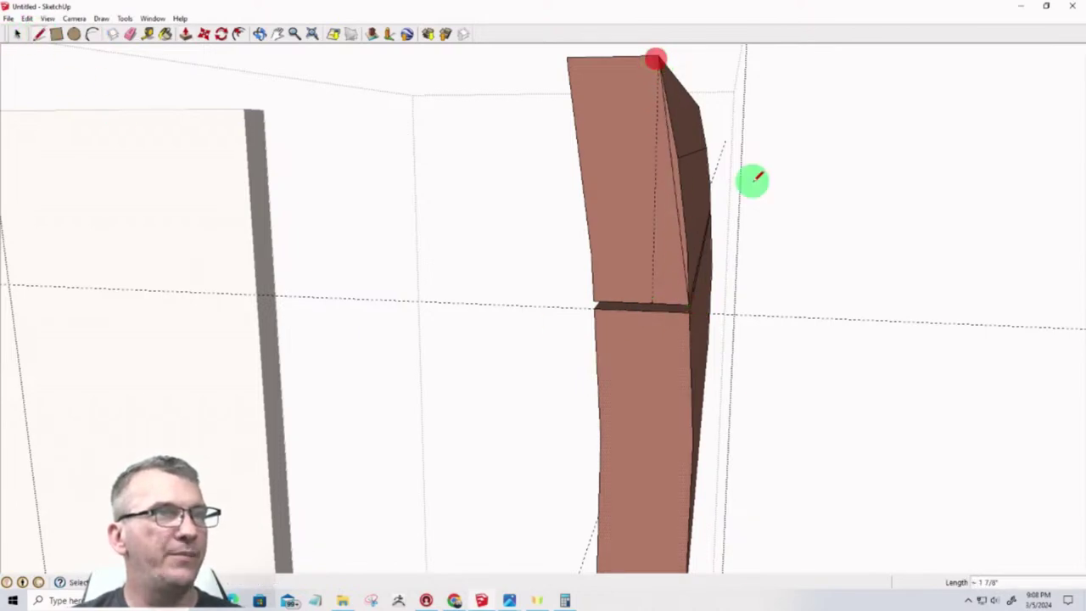
pyautogui.moveTo(751, 179); pyautogui.dragTo(727, 190, button='middle')
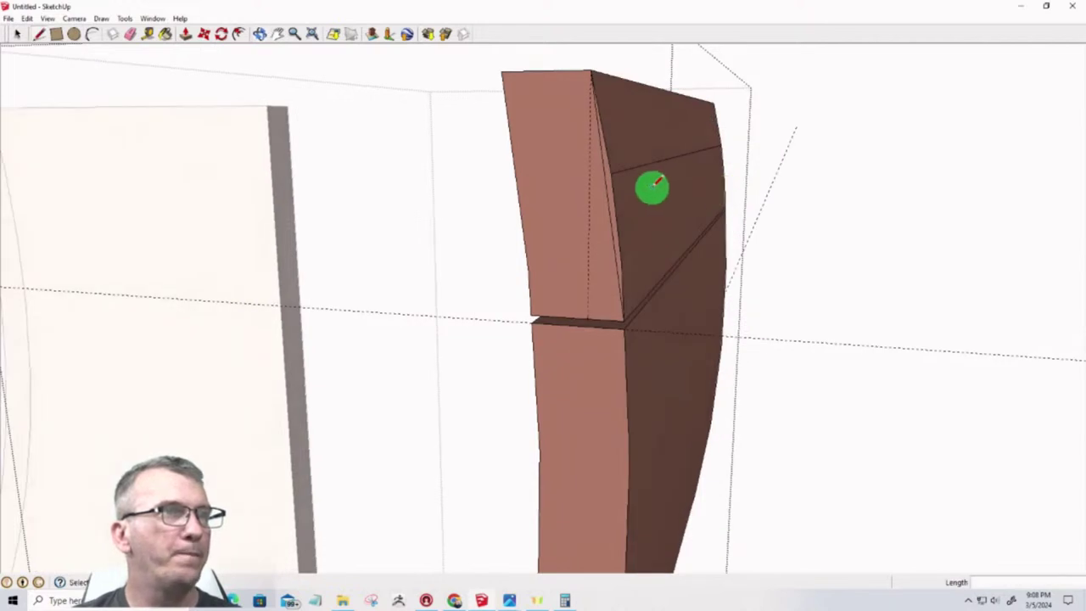
pyautogui.press('p')
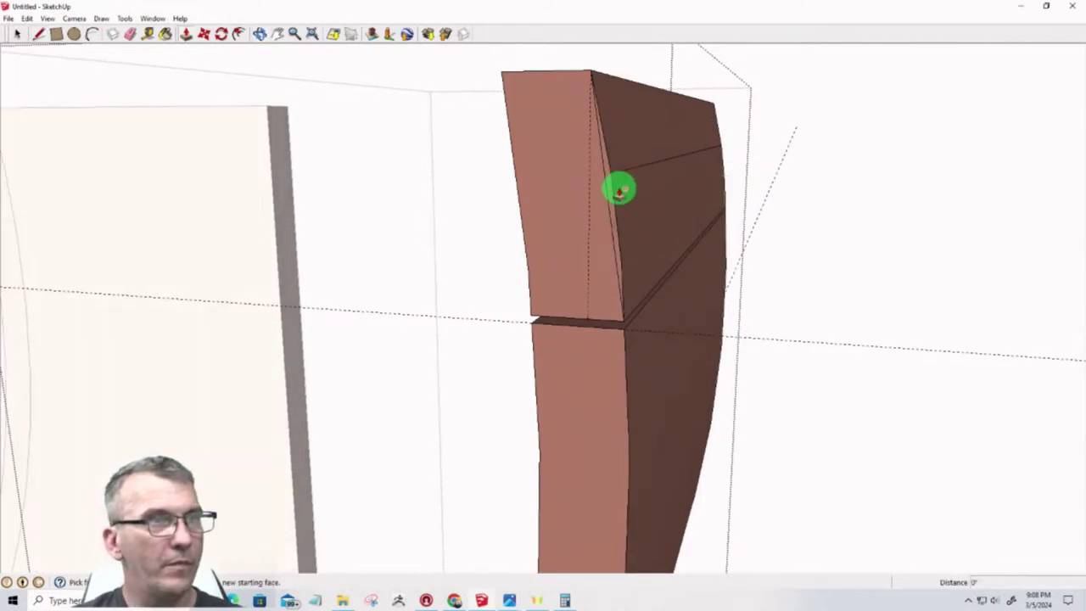
pyautogui.click(608, 186)
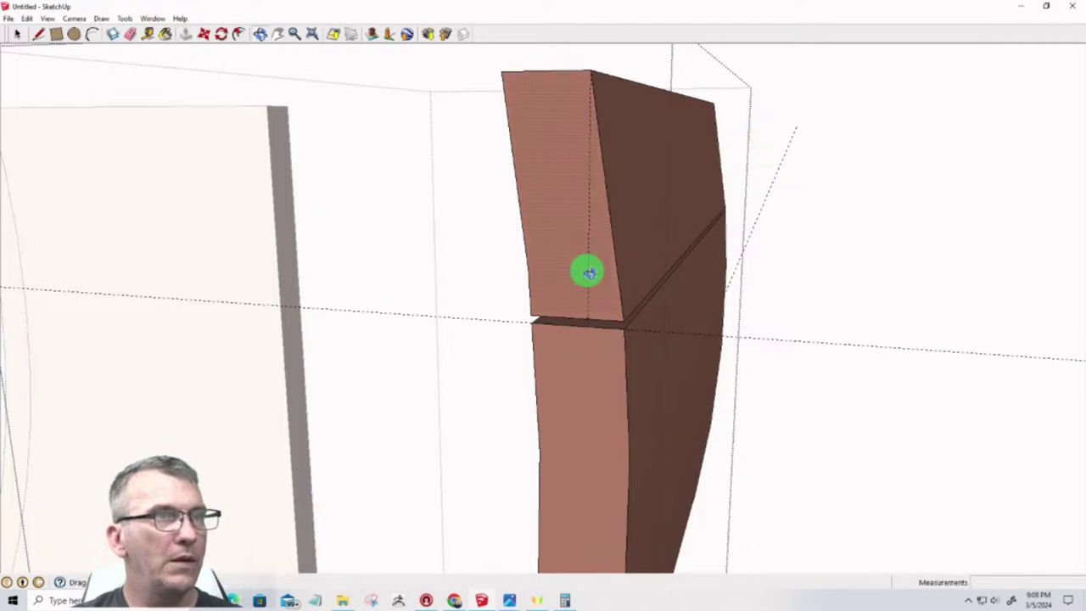
pyautogui.moveTo(584, 269); pyautogui.dragTo(657, 216, button='middle')
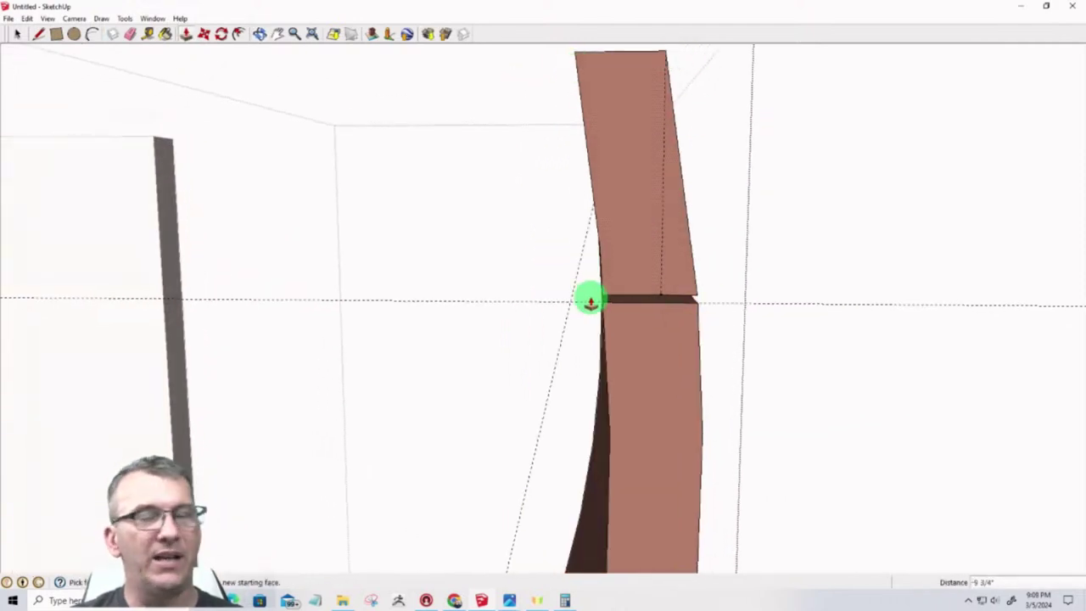
pyautogui.moveTo(591, 302); pyautogui.dragTo(720, 369, button='middle')
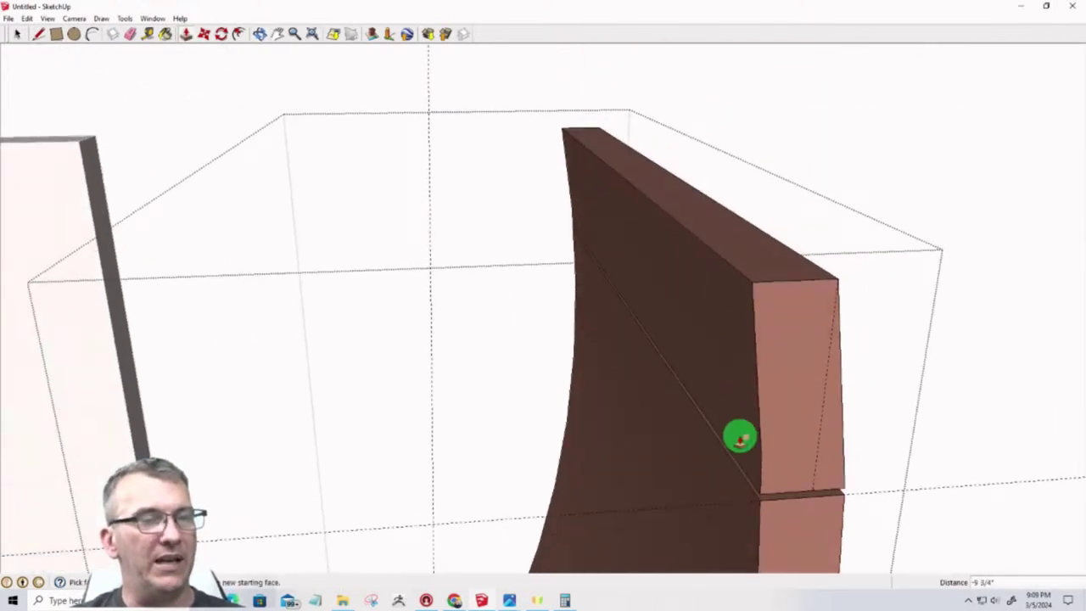
pyautogui.moveTo(738, 436); pyautogui.dragTo(745, 367, button='middle')
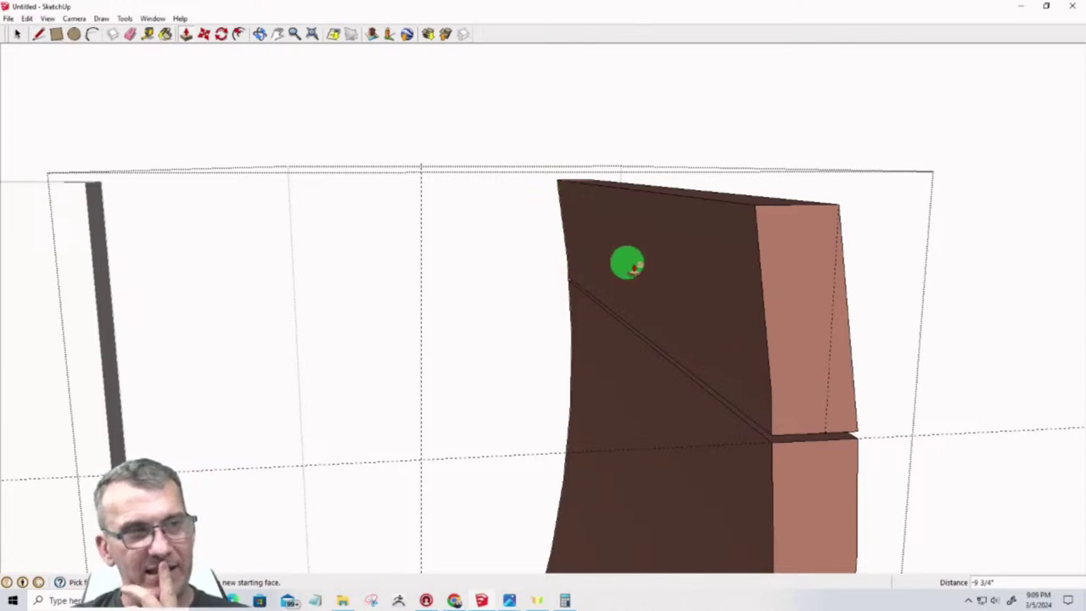
pyautogui.moveTo(631, 315); pyautogui.dragTo(565, 300, button='middle')
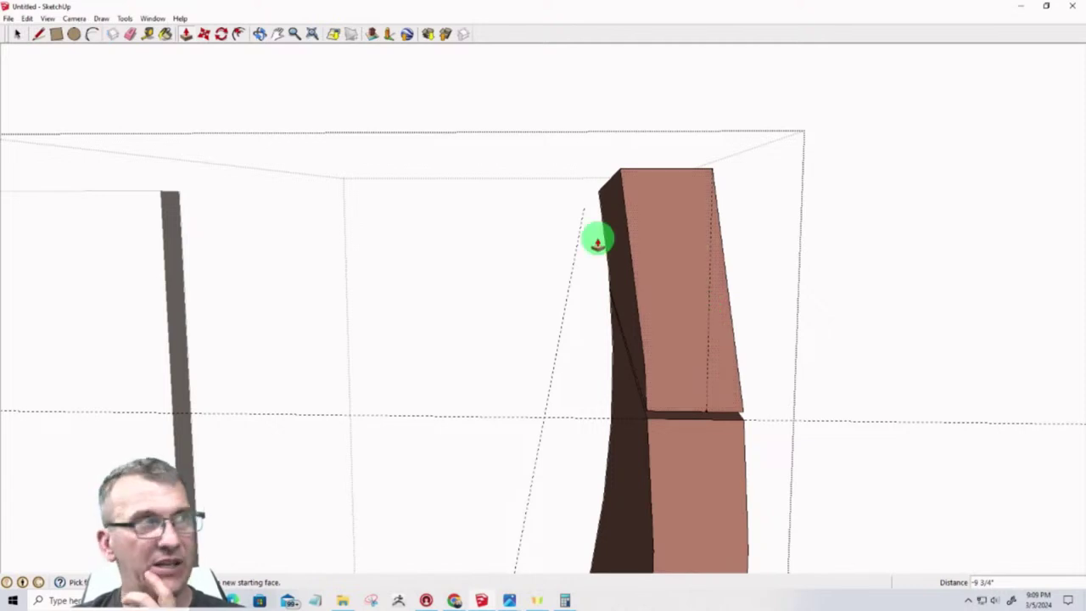
pyautogui.click(684, 246)
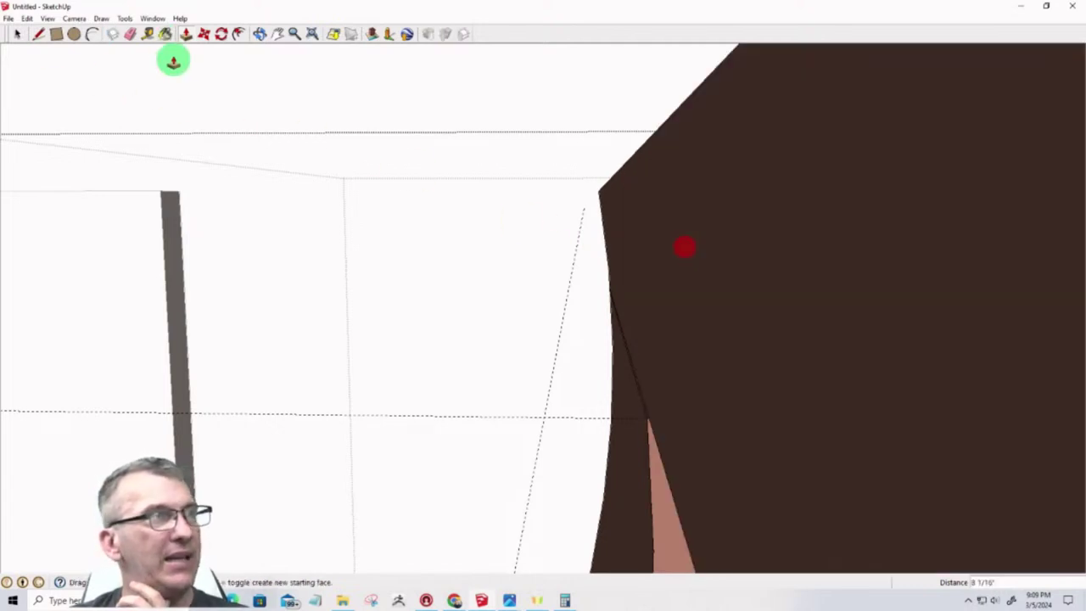
pyautogui.press('Escape')
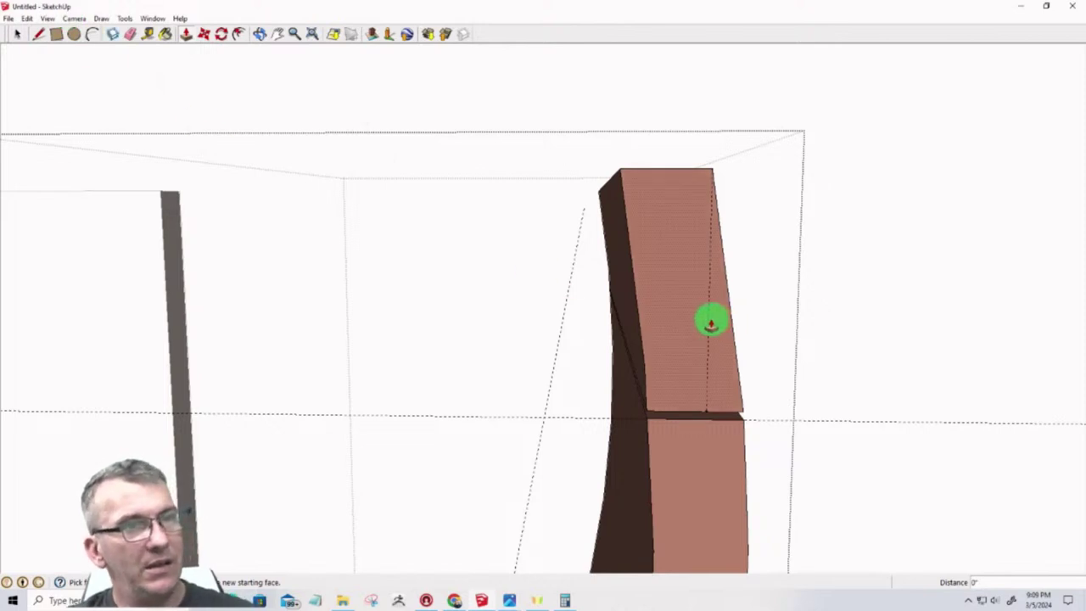
pyautogui.press('space')
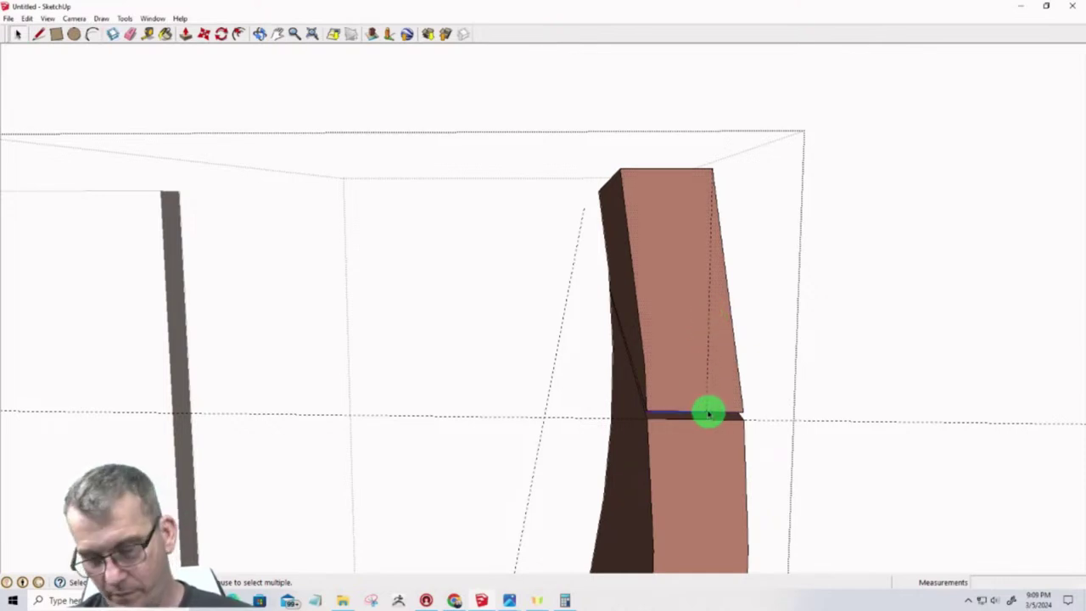
# Paint the top leg segment's front face with the red Color_A02 material
pyautogui.scroll(6, 710, 414)
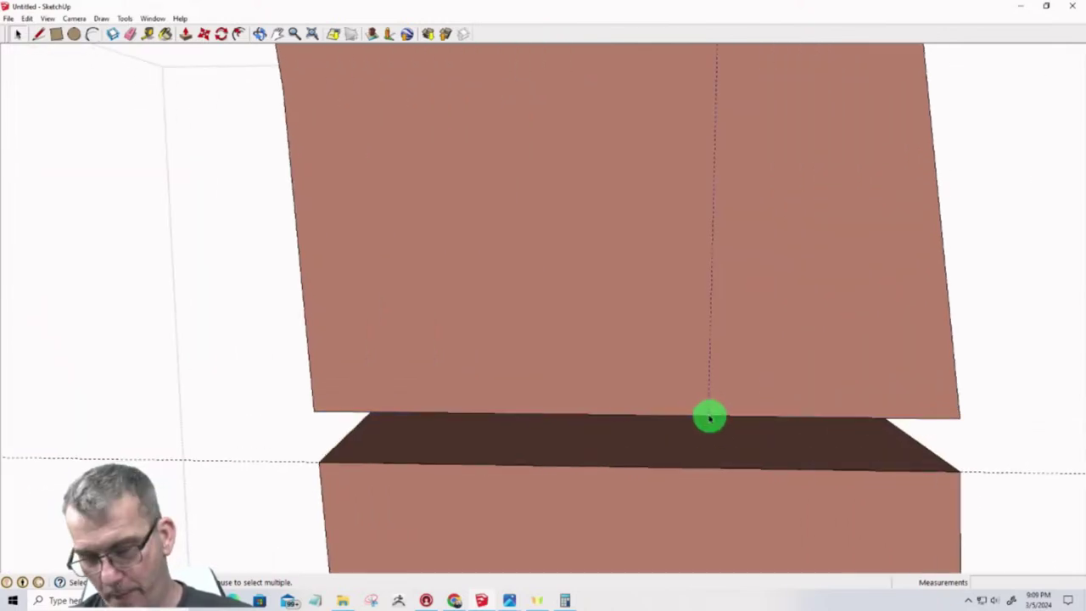
pyautogui.scroll(-5, 705, 408)
pyautogui.scroll(3, 703, 399)
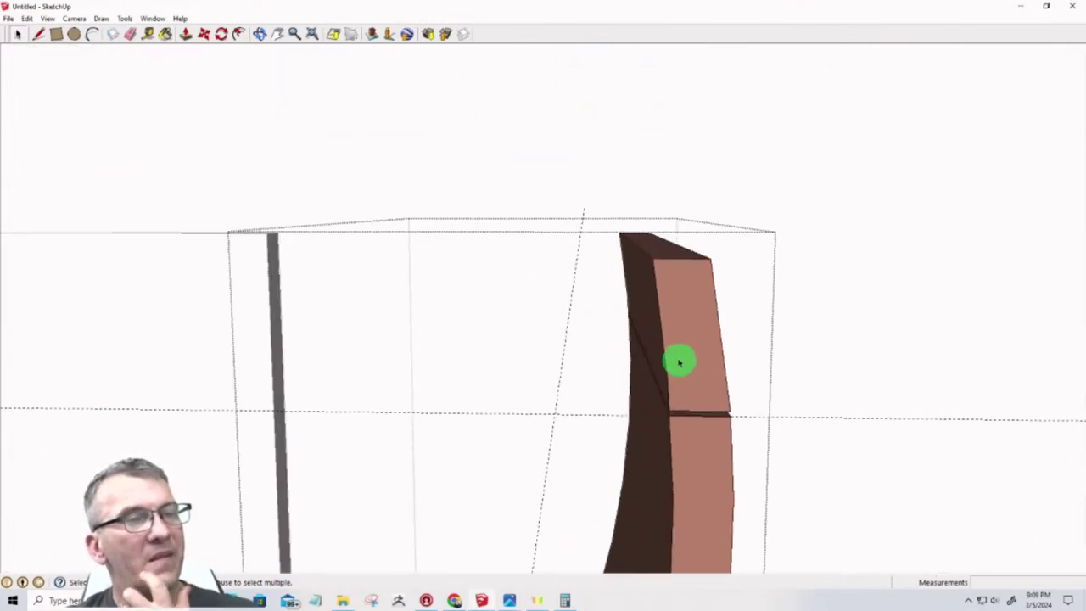
pyautogui.scroll(3, 676, 359)
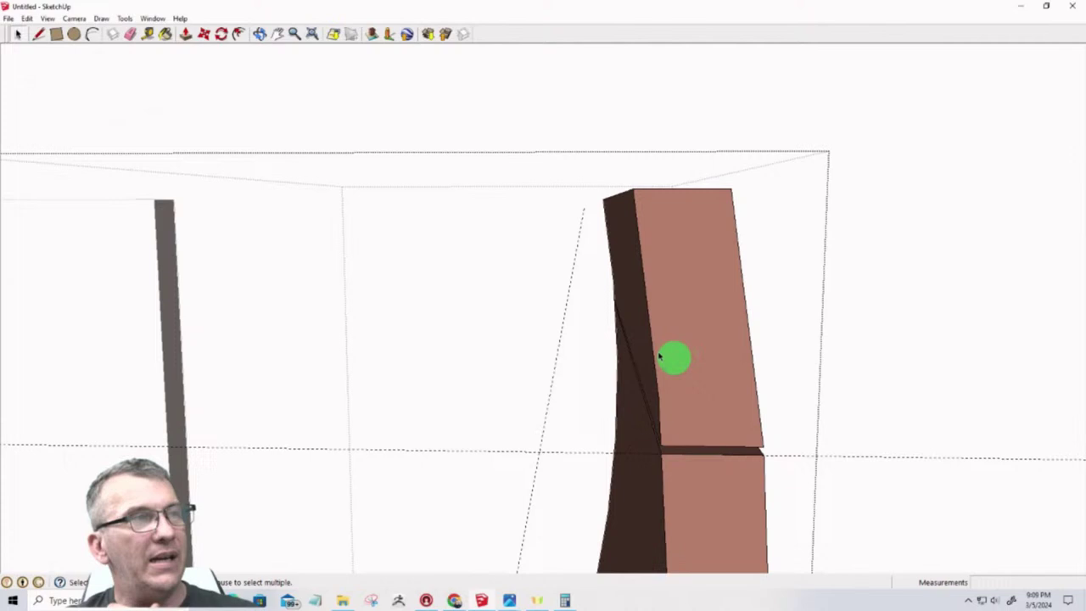
pyautogui.click(166, 35)
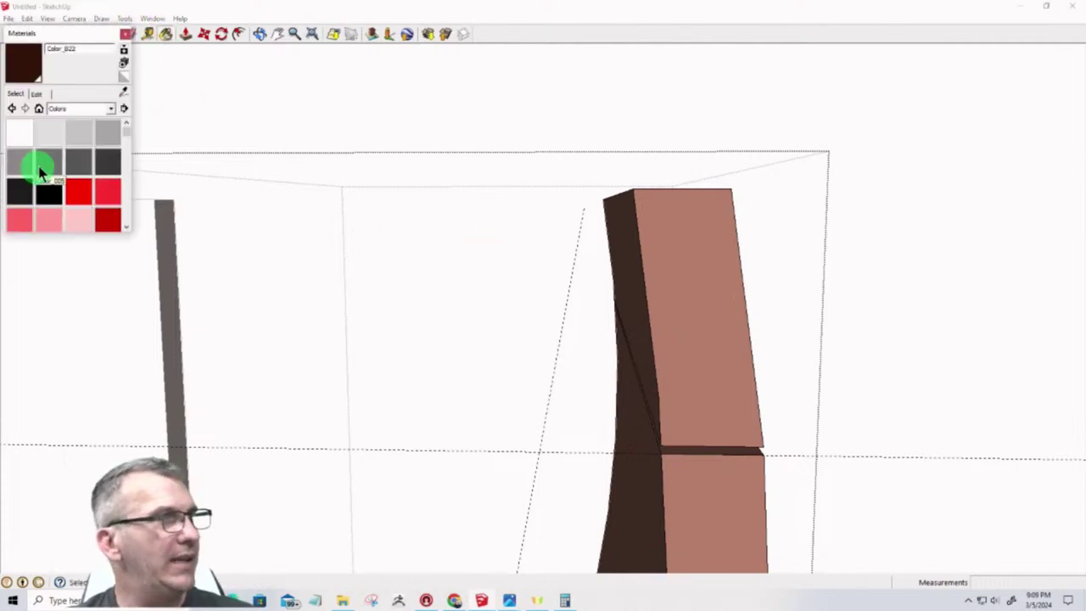
pyautogui.click(107, 191)
pyautogui.click(720, 272)
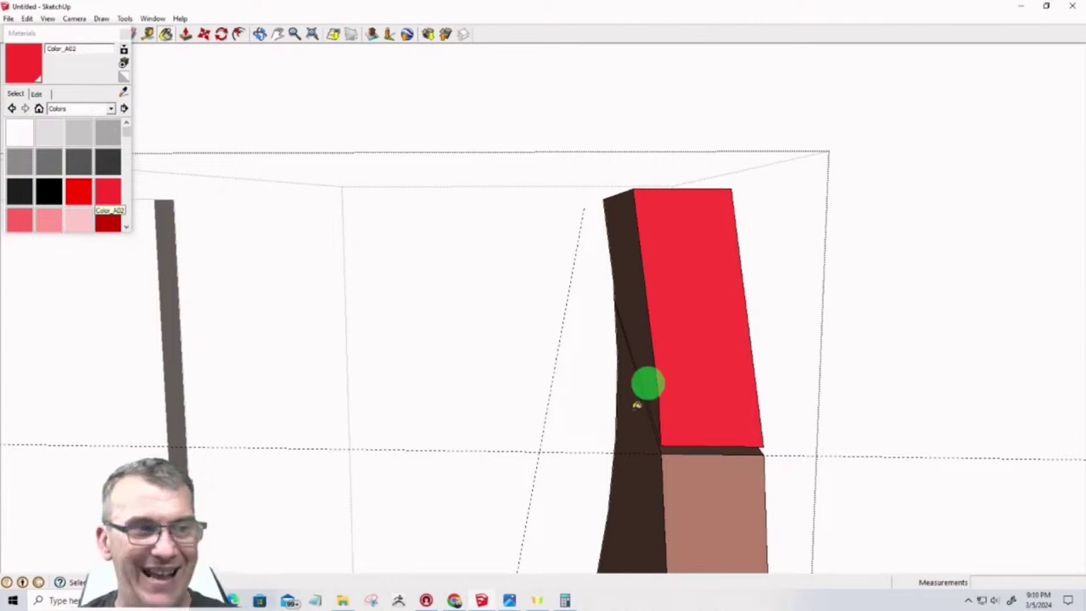
pyautogui.click(12, 600)
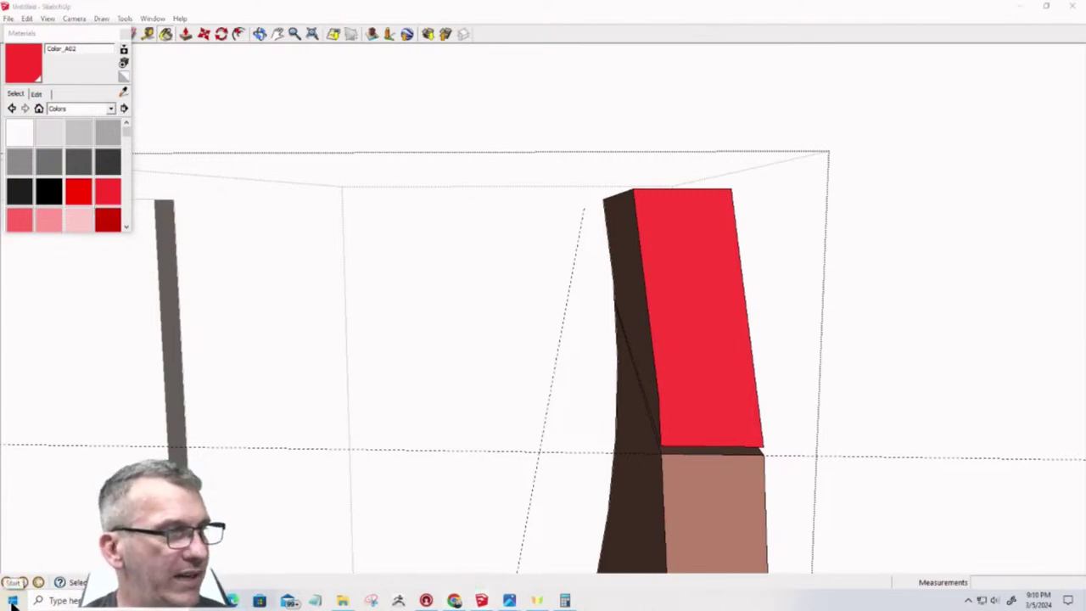
# Launch VCarve Pro 11.5 from the Start menu and save the SketchUp model as podium
pyautogui.scroll(-10, 92, 484)
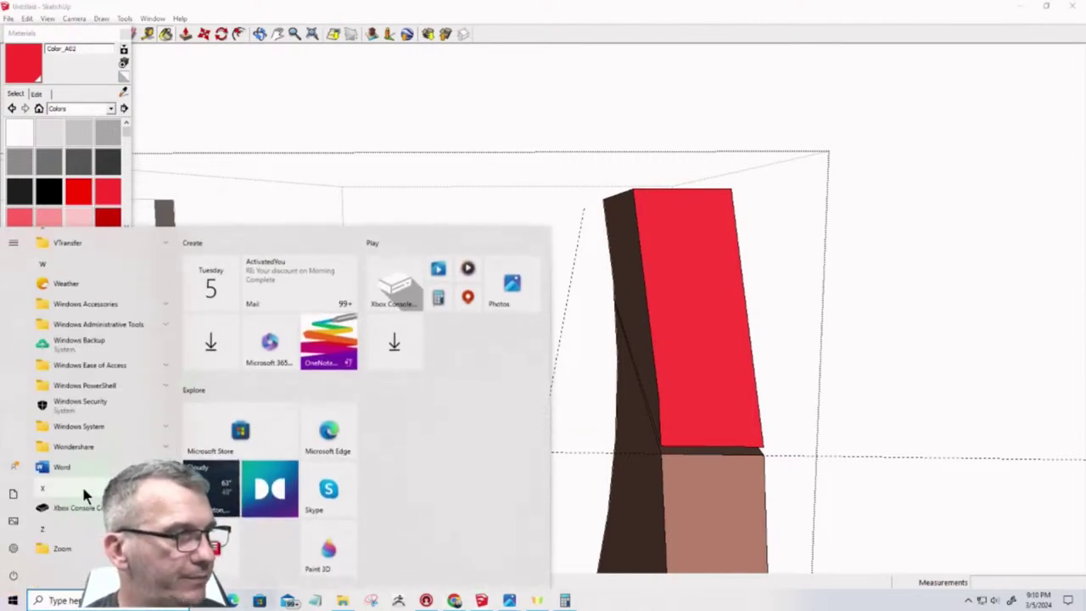
pyautogui.scroll(3, 84, 492)
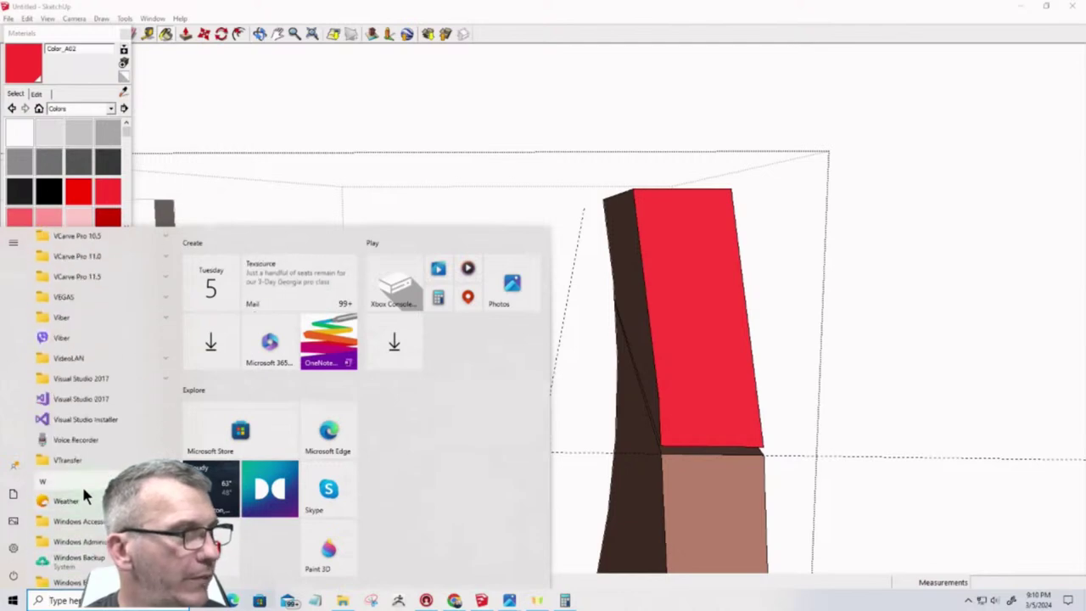
pyautogui.click(65, 278)
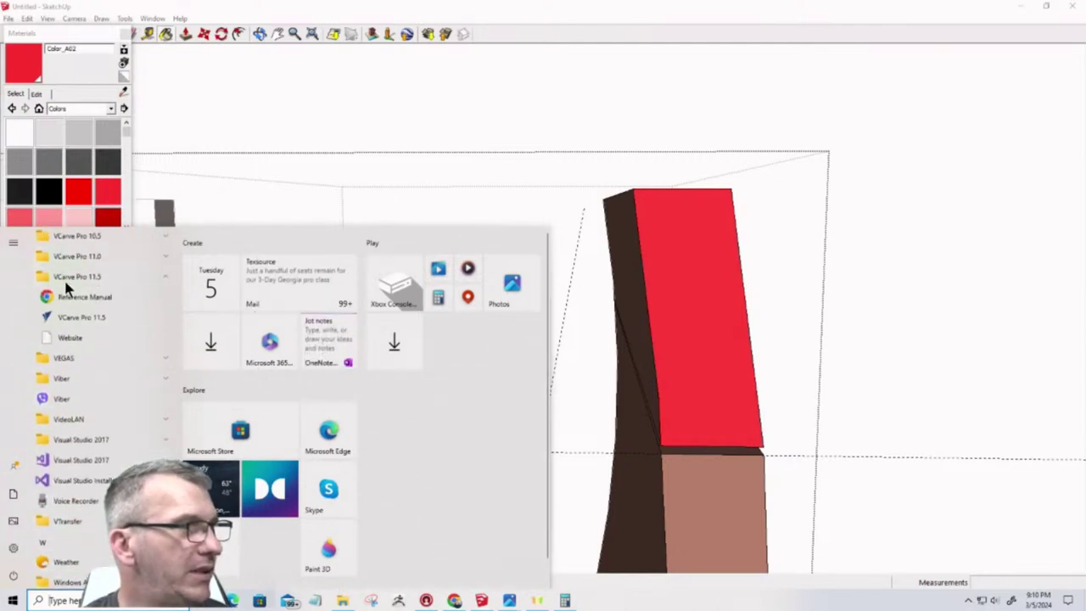
pyautogui.click(68, 311)
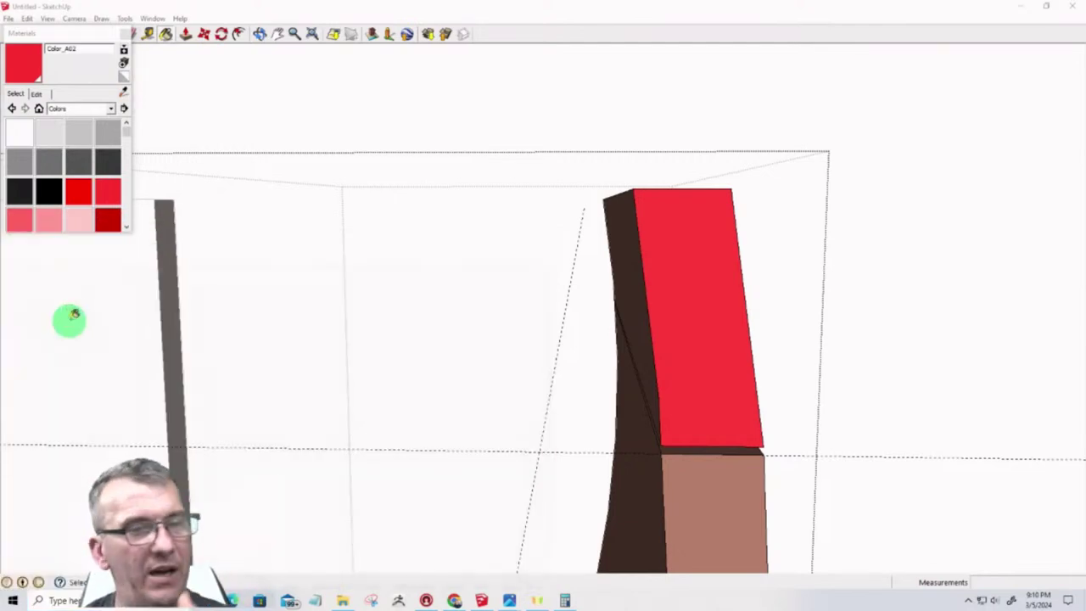
pyautogui.click(8, 18)
pyautogui.click(19, 75)
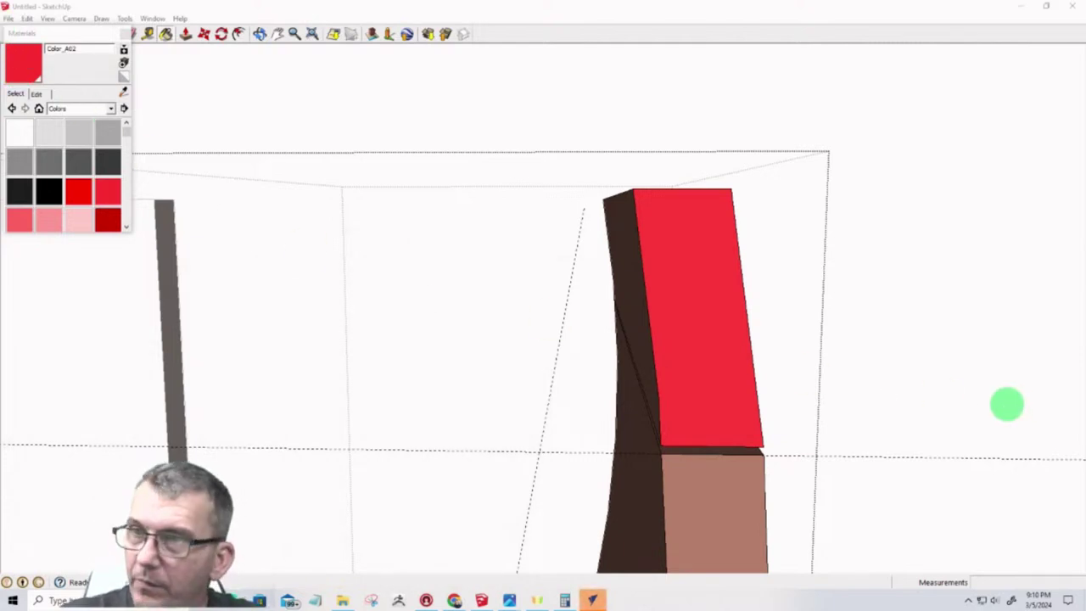
# Create a new VCarve Pro job at the default 36 x 24 x 0.75 inch size and start Import Vectors
pyautogui.click(594, 598)
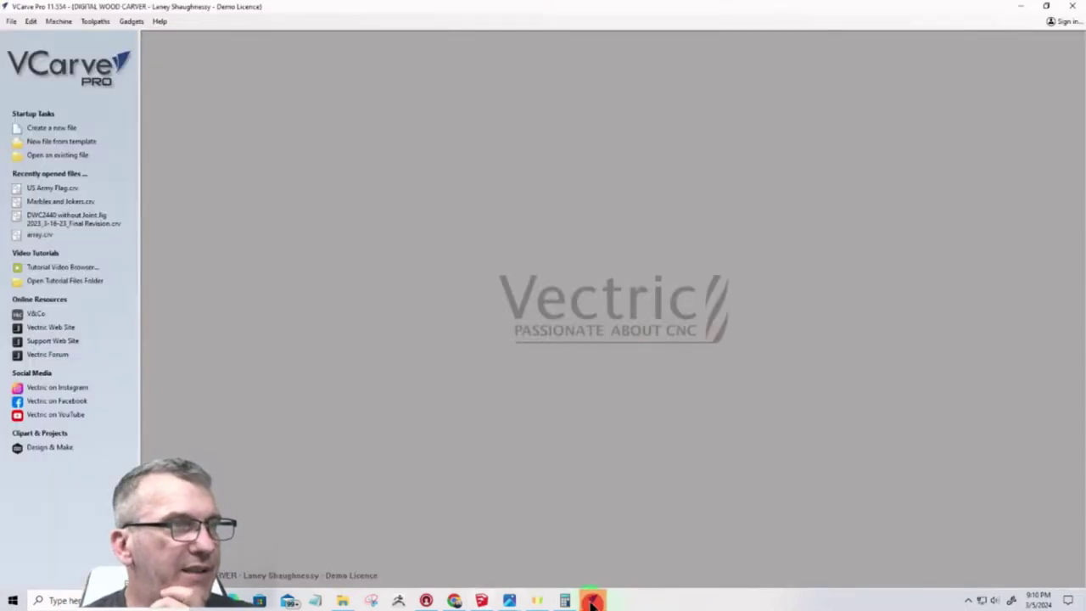
pyautogui.click(64, 129)
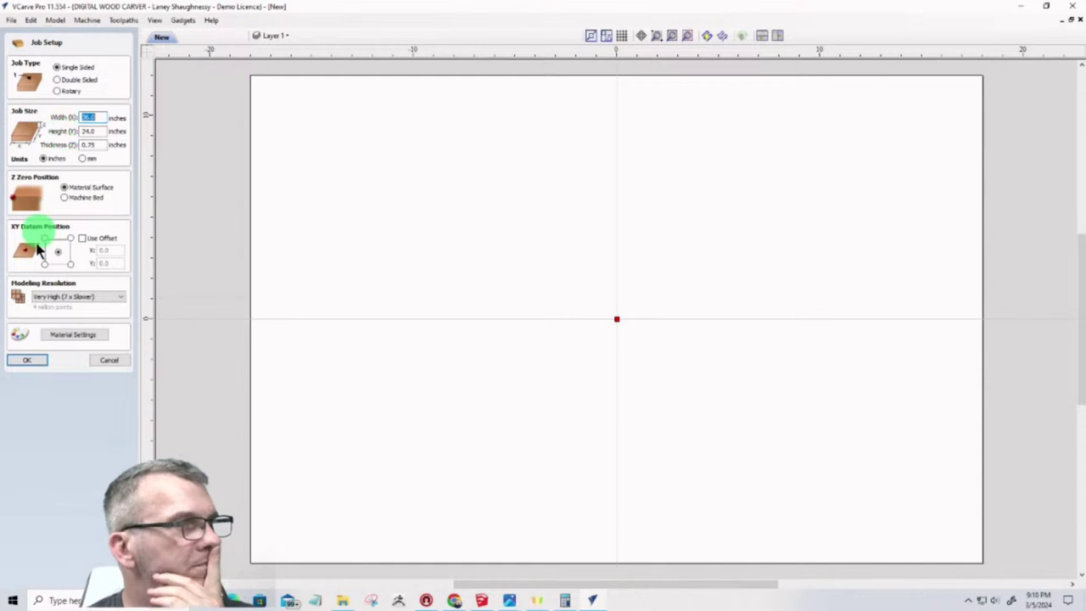
pyautogui.click(23, 360)
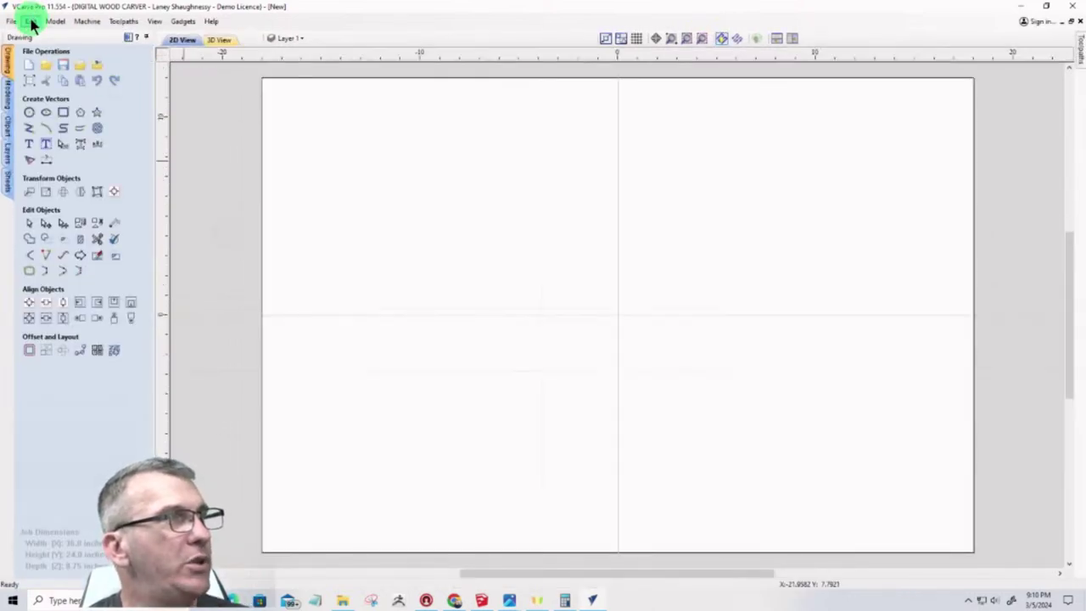
pyautogui.click(32, 22)
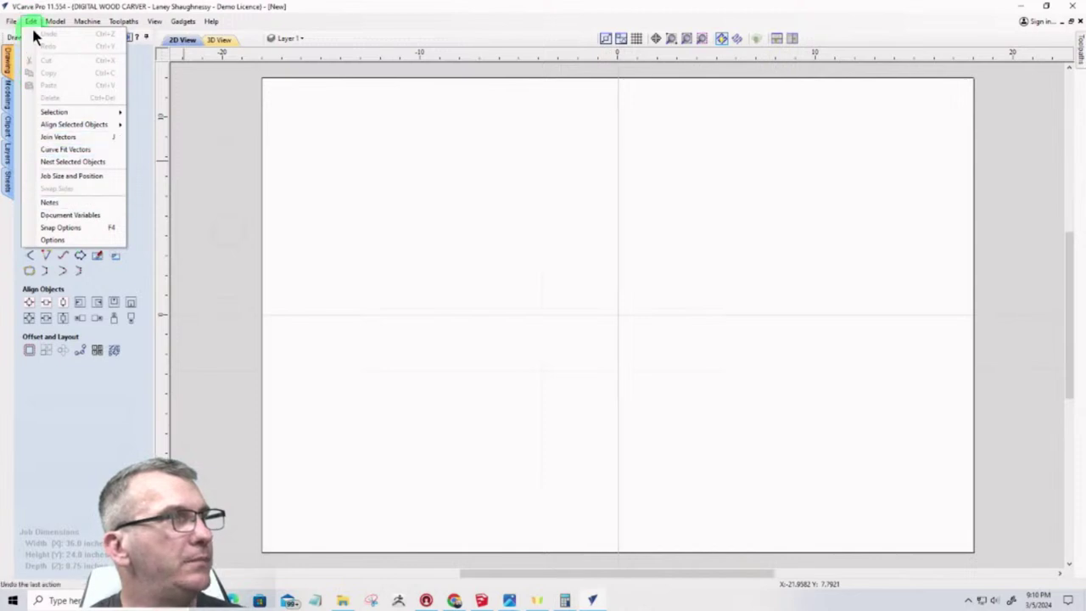
pyautogui.moveTo(9, 22)
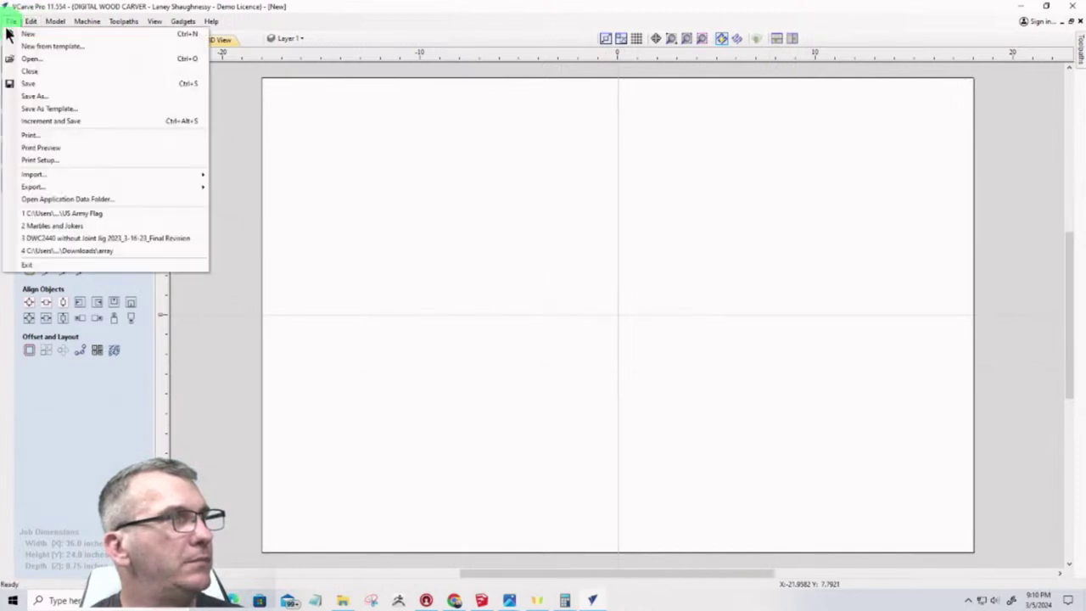
pyautogui.moveTo(77, 174)
pyautogui.click(252, 177)
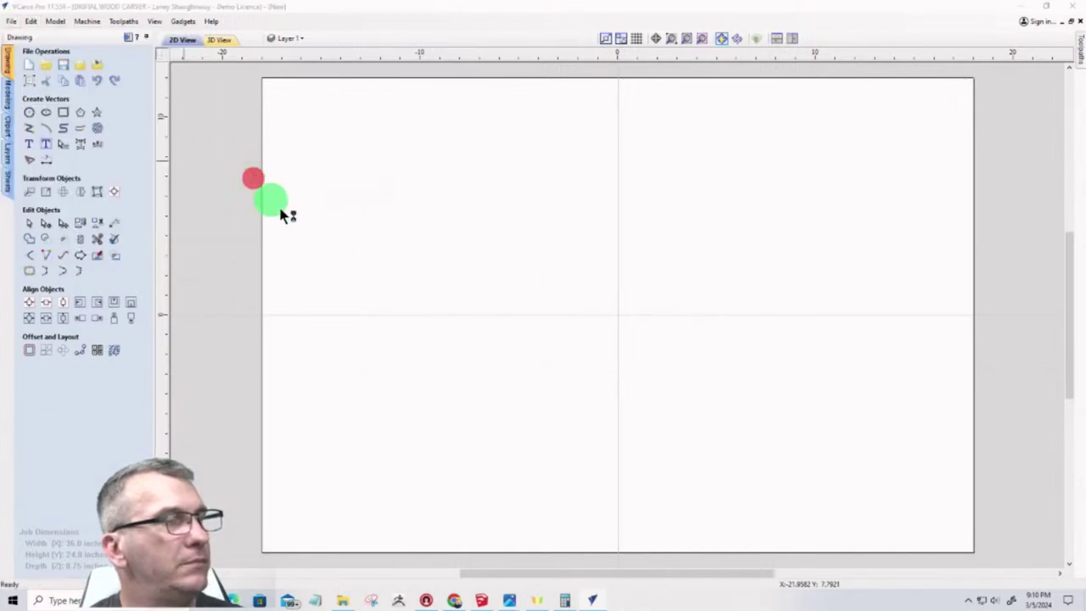
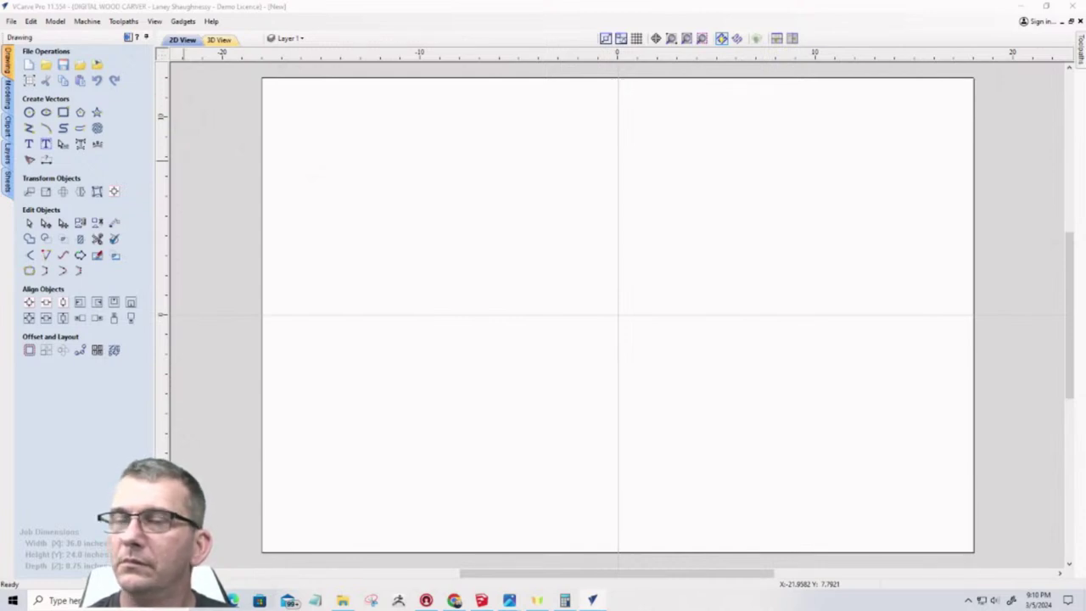
# Save a copy of the SketchUp podium model, then return to VCarve Pro
pyautogui.click(481, 601)
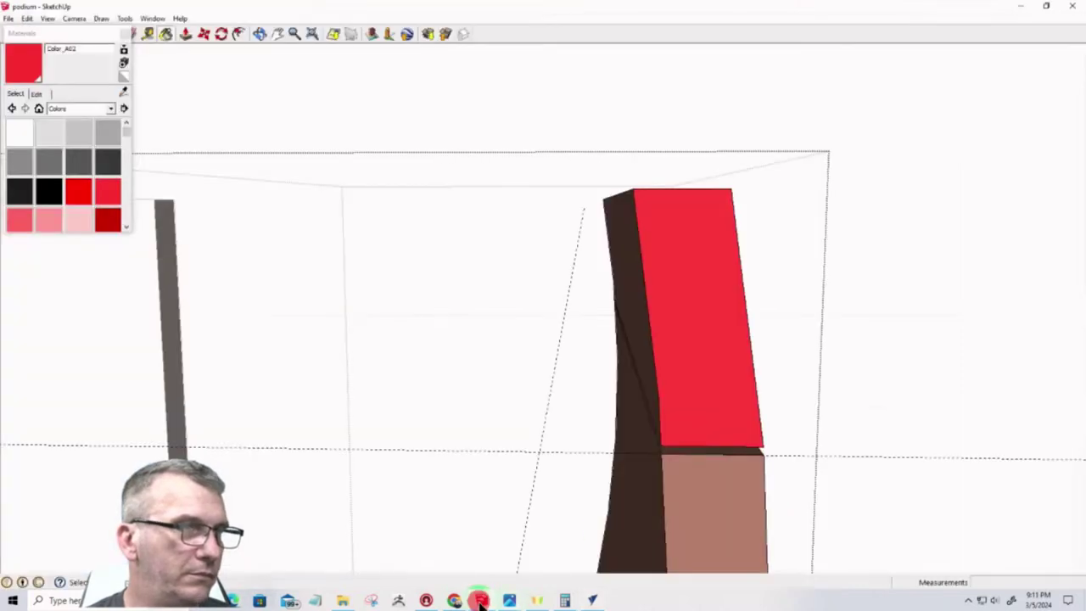
pyautogui.click(10, 20)
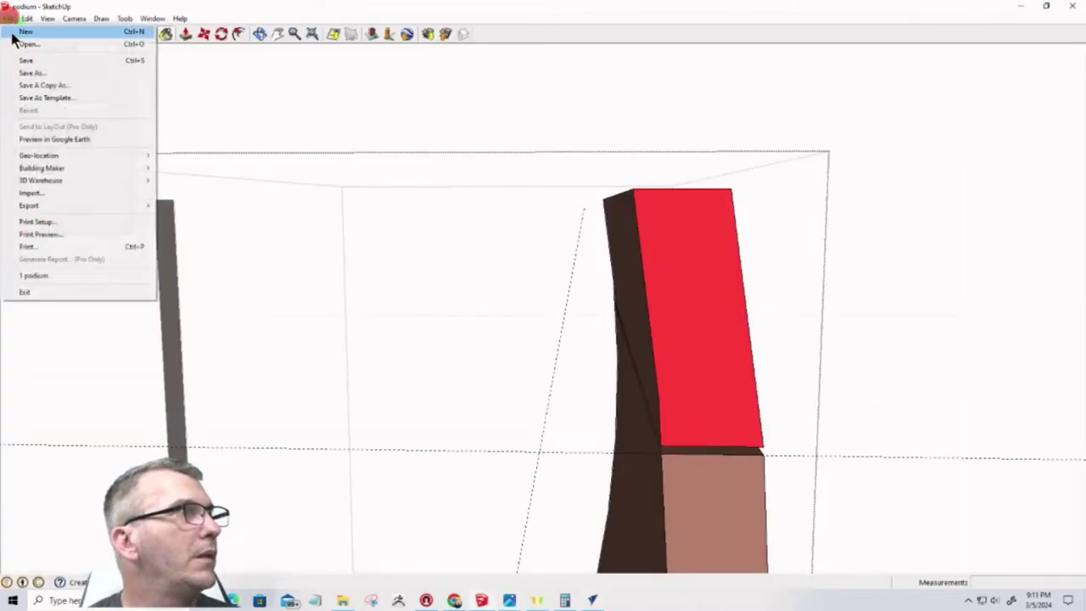
pyautogui.click(17, 78)
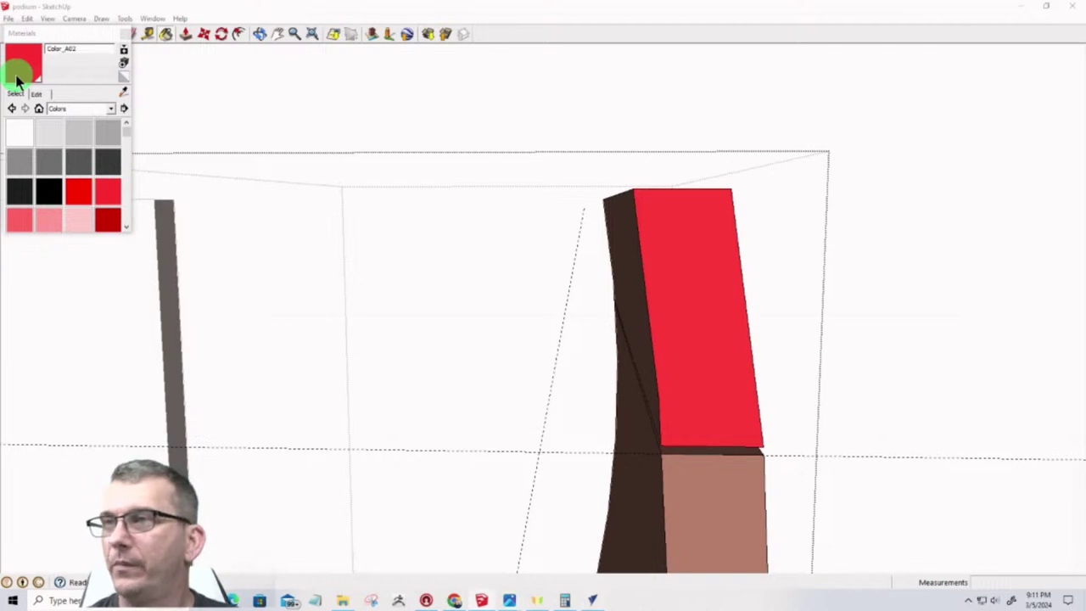
pyautogui.hotkey('alt', 'Tab')
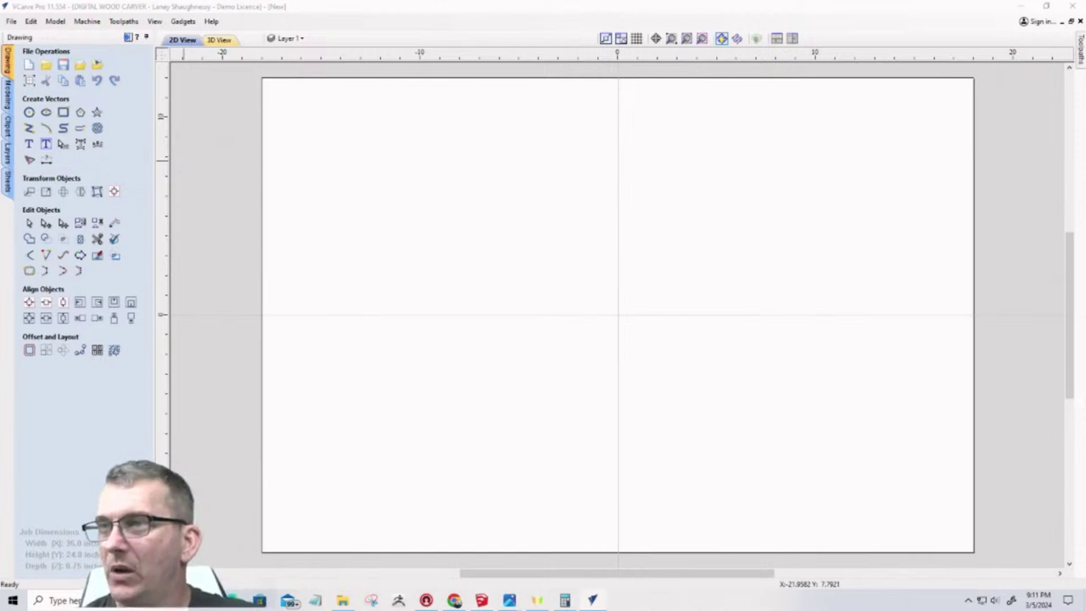
# Import podium.skp oriented by material, with Color_A02 as the top-face material
pyautogui.moveTo(1085, 327); pyautogui.dragTo(495, 262)
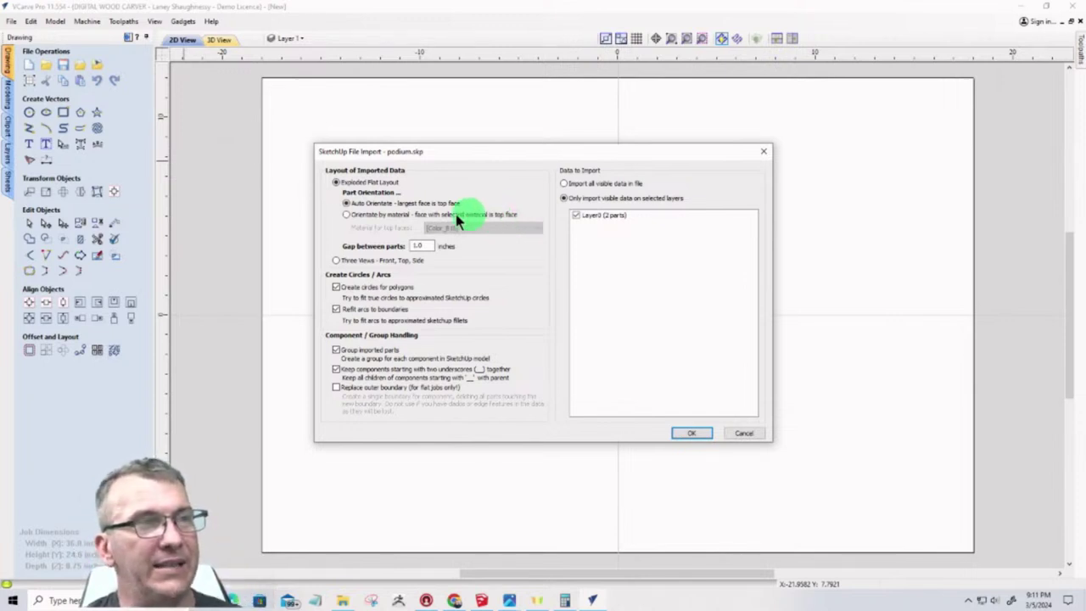
pyautogui.click(346, 215)
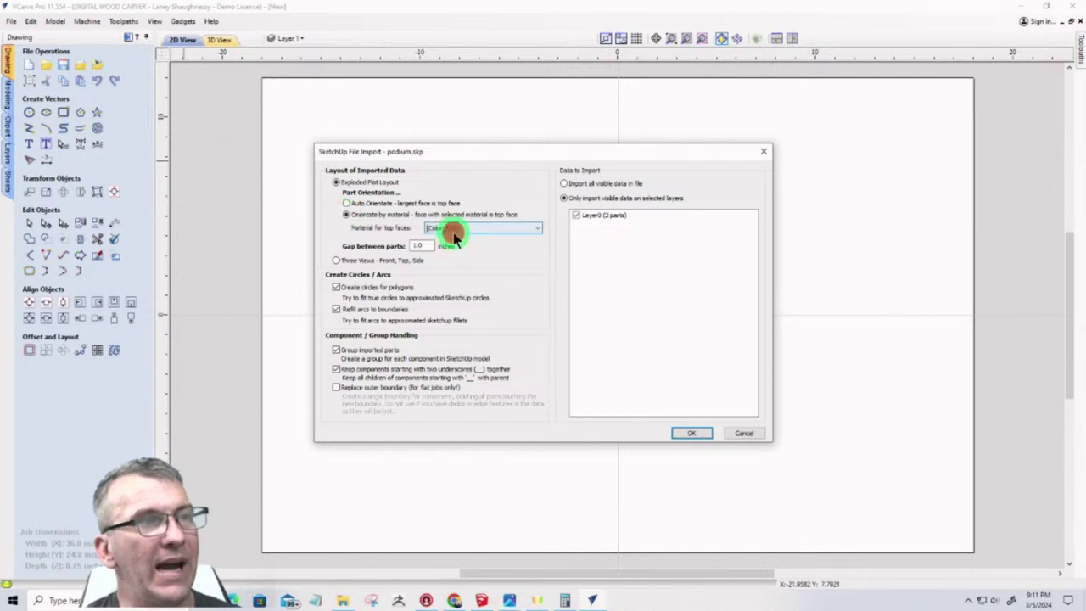
pyautogui.click(449, 228)
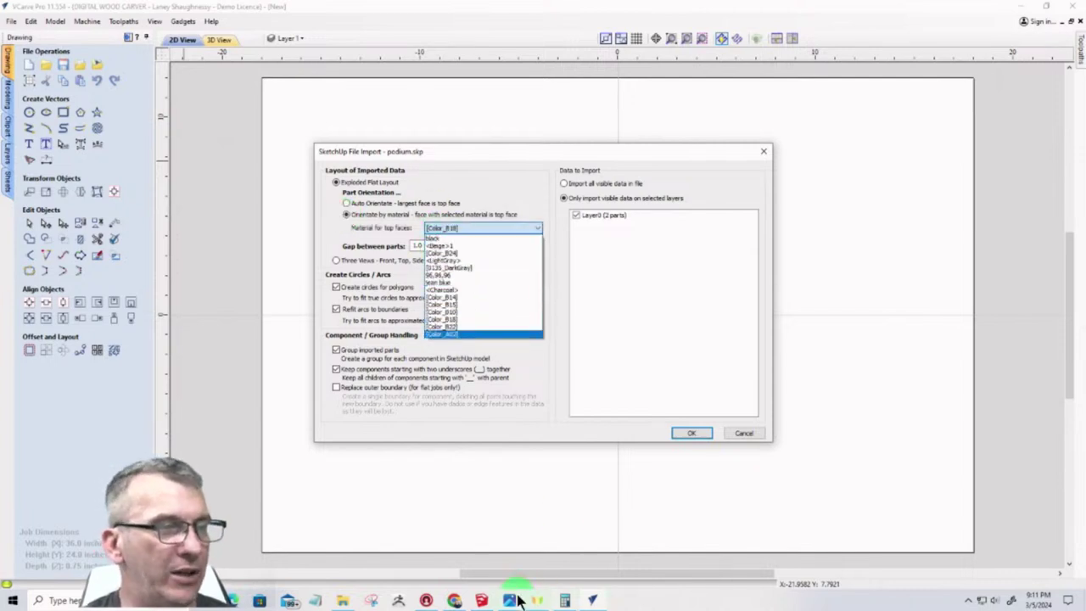
pyautogui.click(482, 601)
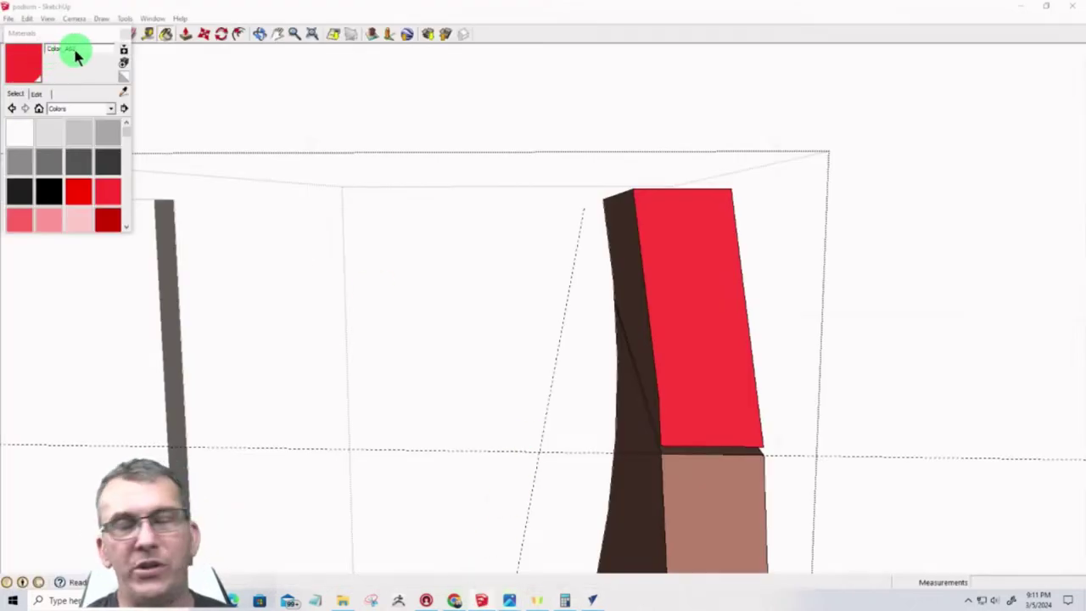
pyautogui.click(570, 600)
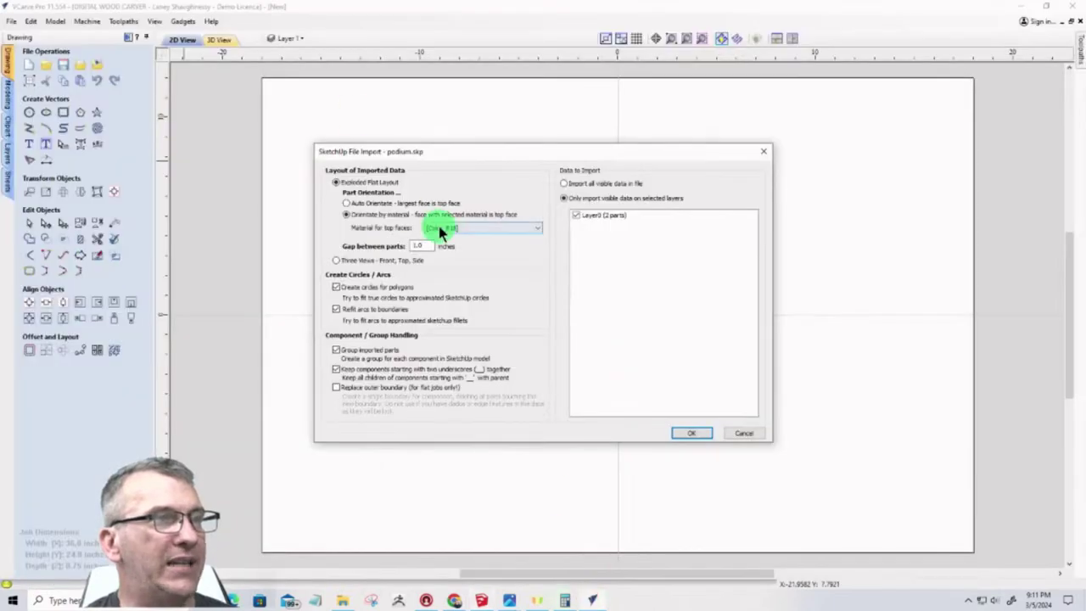
pyautogui.click(446, 229)
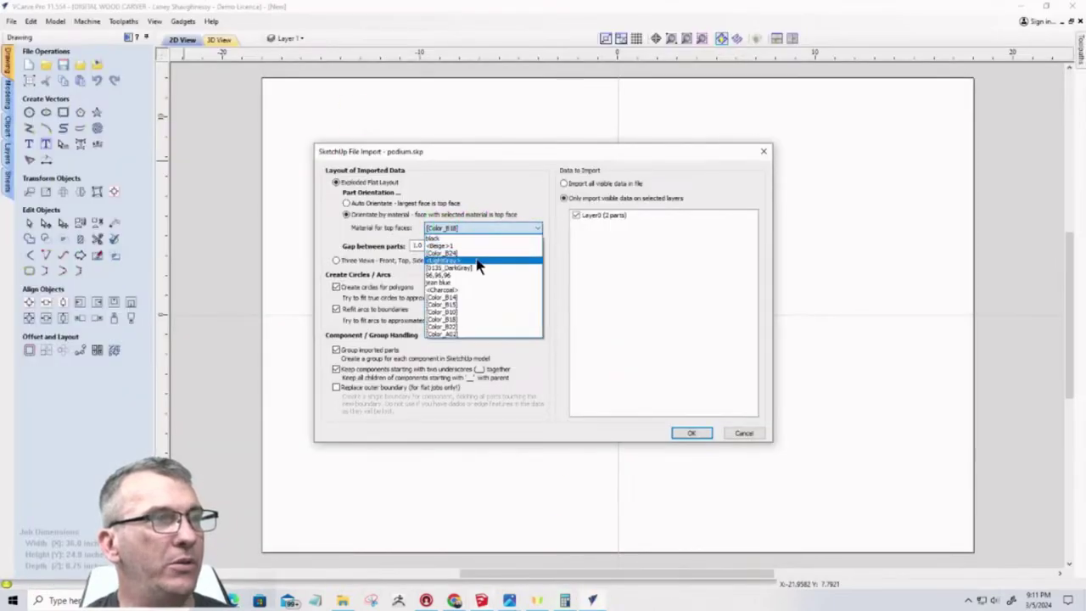
pyautogui.click(448, 336)
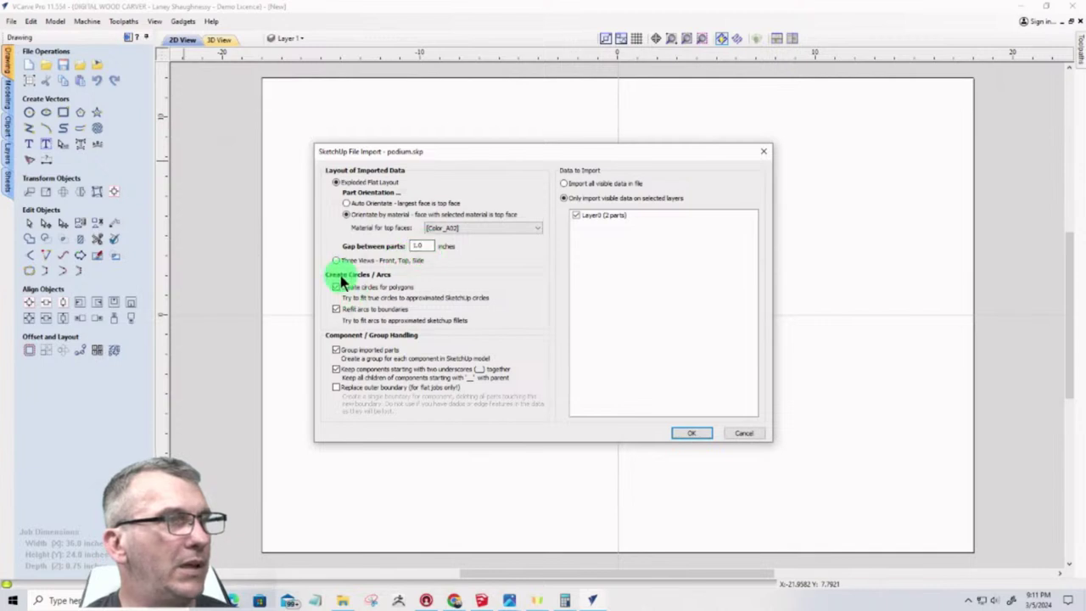
pyautogui.click(685, 436)
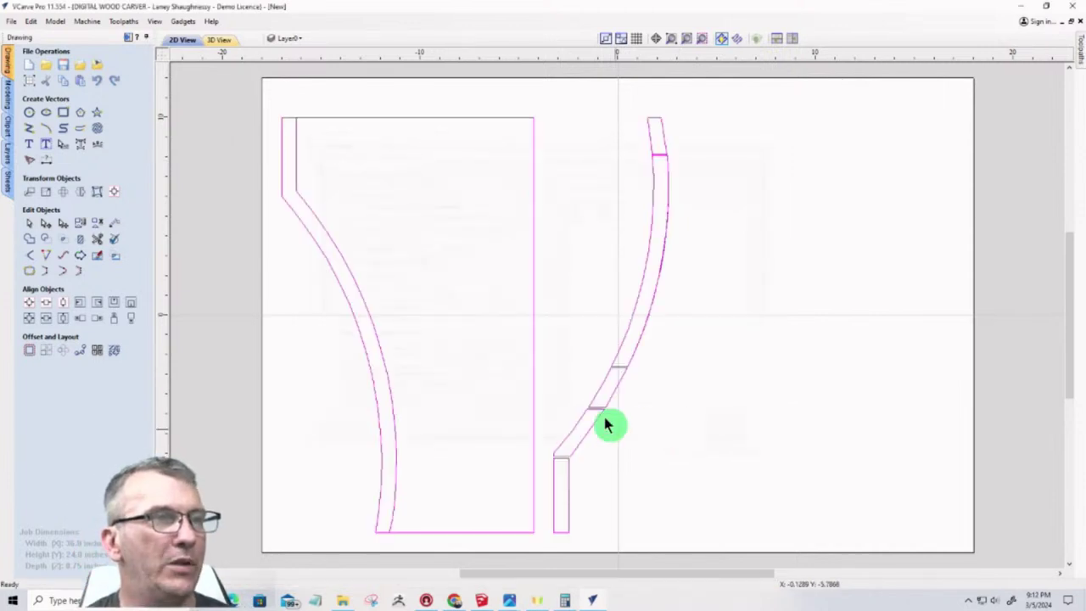
# Zoom in on the imported curved part, ungroup its vectors and select its top section
pyautogui.scroll(6, 670, 140)
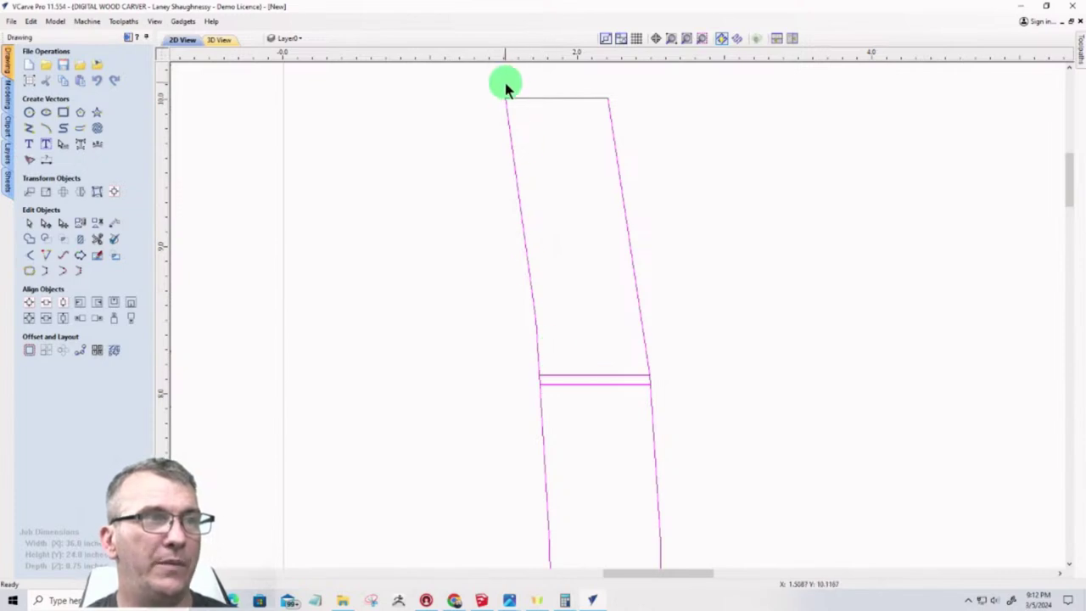
pyautogui.scroll(-3, 594, 342)
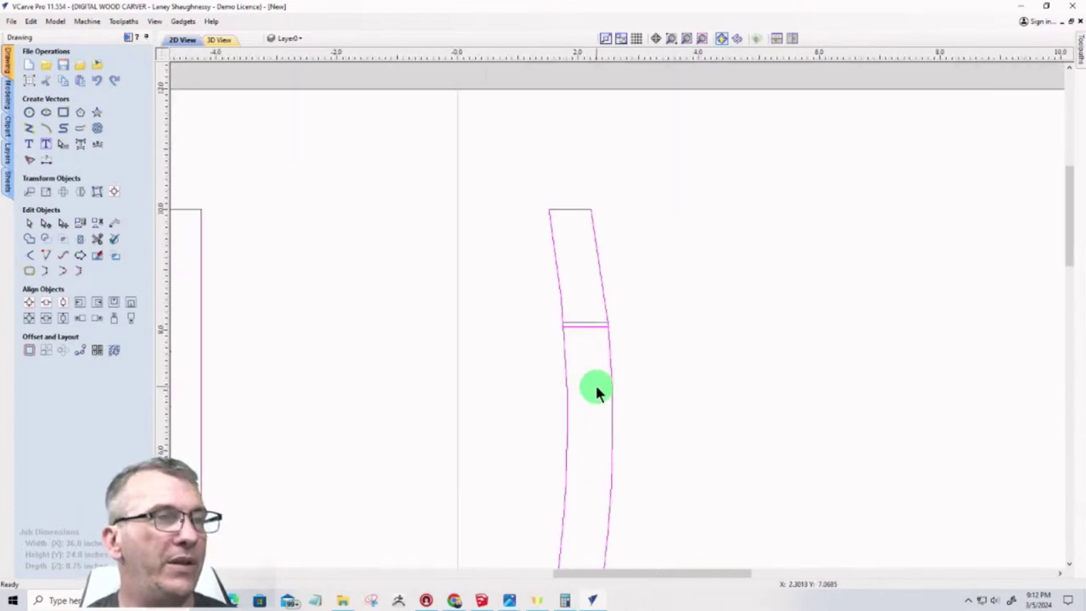
pyautogui.scroll(1, 596, 388)
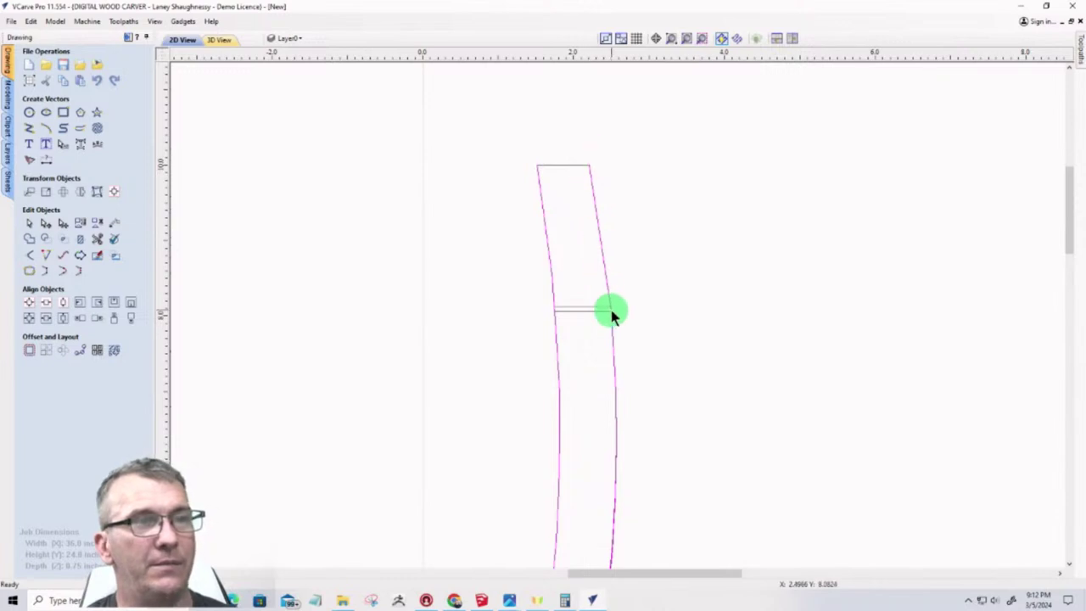
pyautogui.scroll(3, 567, 317)
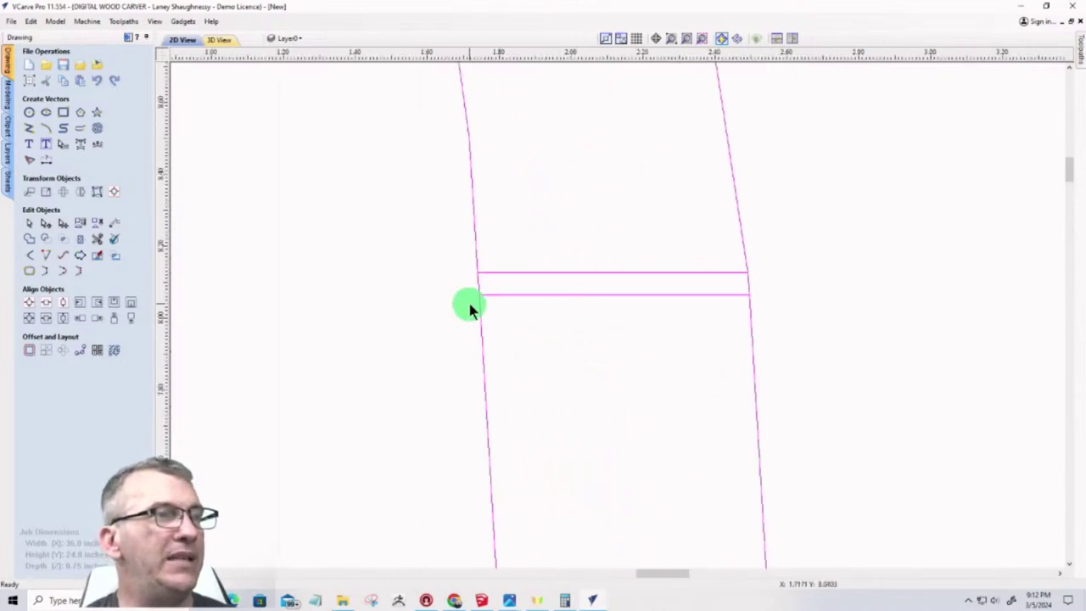
pyautogui.click(88, 225)
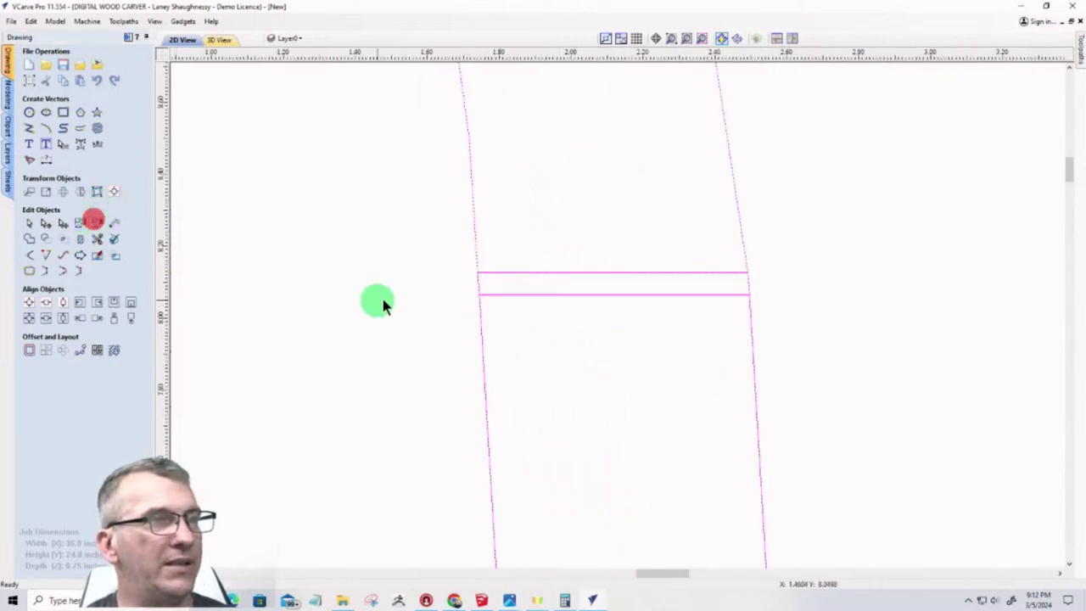
pyautogui.click(399, 314)
pyautogui.click(551, 275)
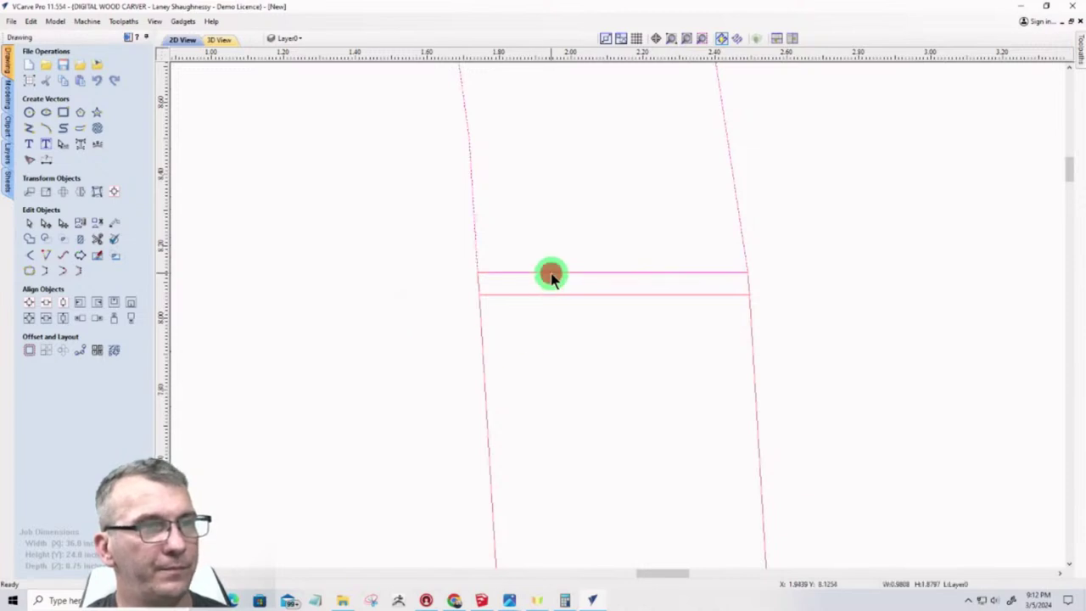
pyautogui.scroll(-5, 535, 288)
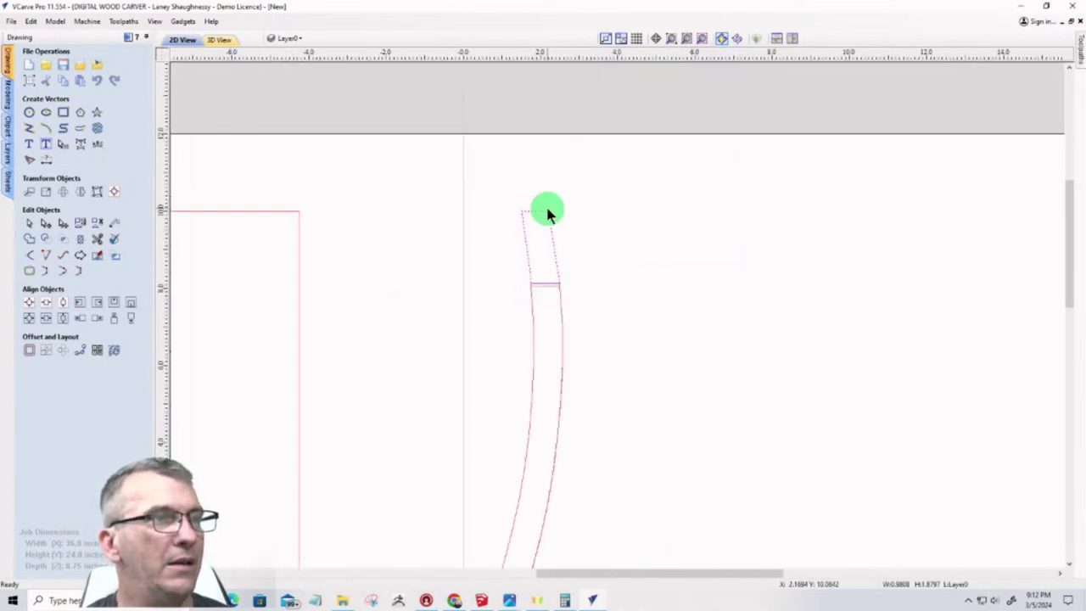
pyautogui.scroll(3, 548, 212)
# Drag the top section off to the right as a separate slanted rectangle and reselect it
pyautogui.click(527, 214)
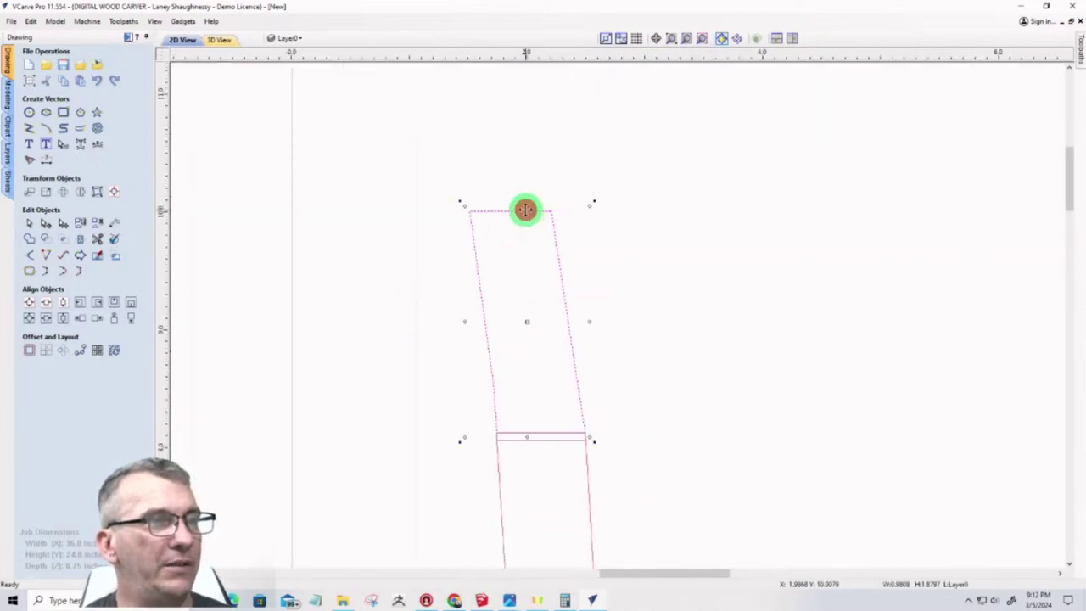
pyautogui.moveTo(526, 210); pyautogui.dragTo(671, 203)
pyautogui.scroll(-3, 441, 441)
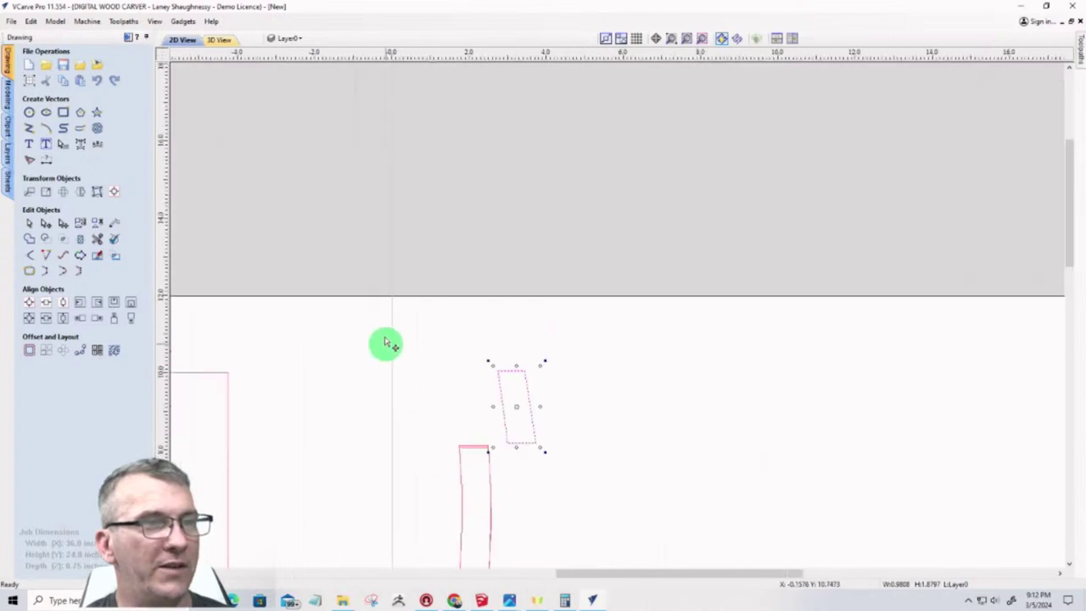
pyautogui.scroll(-2, 340, 155)
pyautogui.scroll(4, 449, 354)
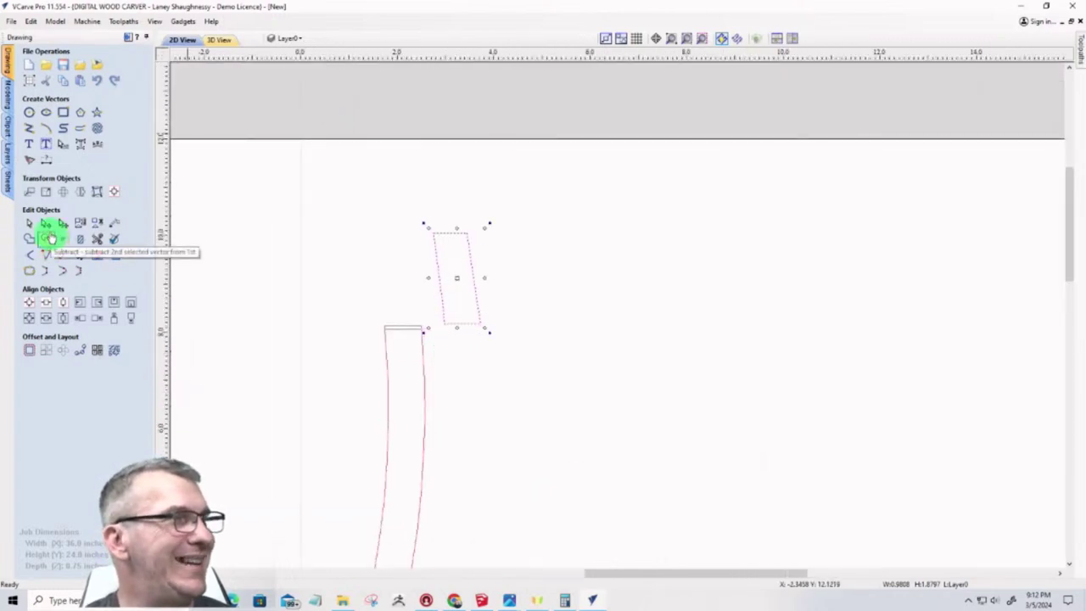
pyautogui.scroll(3, 447, 291)
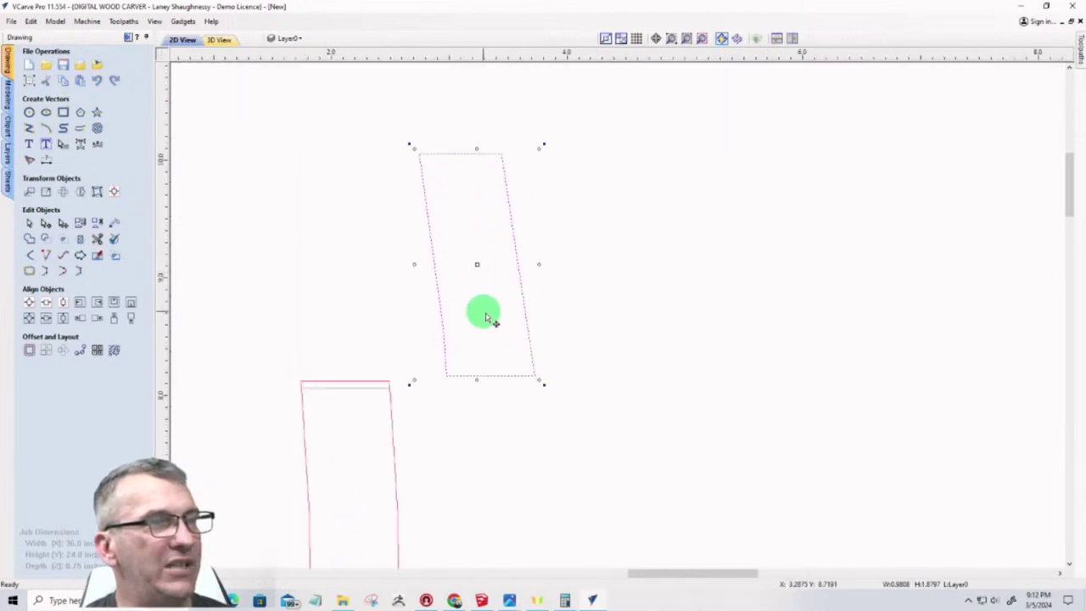
pyautogui.moveTo(477, 262); pyautogui.dragTo(541, 383)
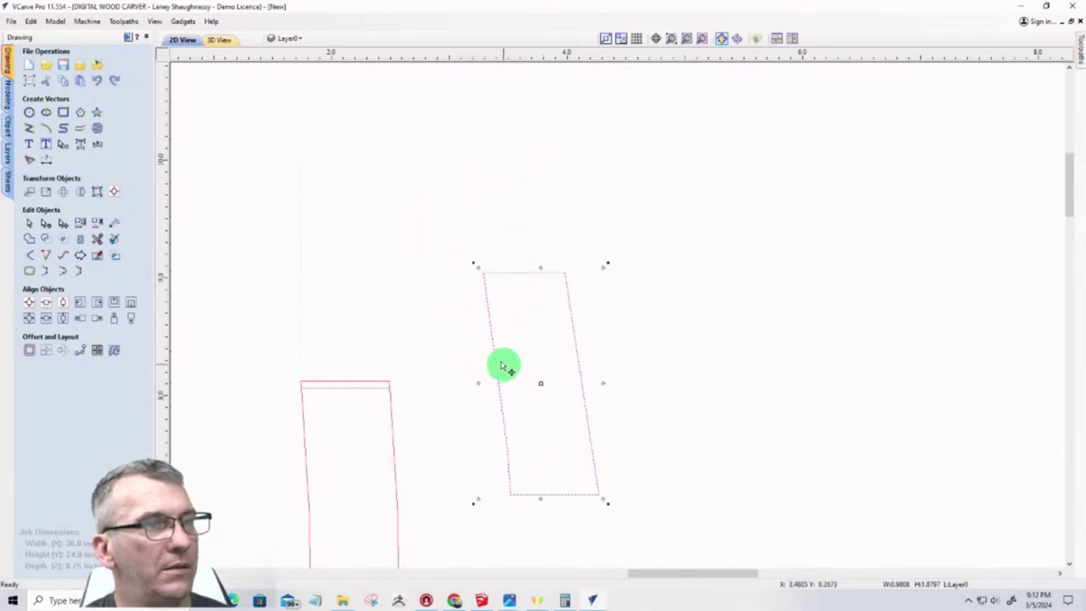
pyautogui.scroll(-3, 415, 161)
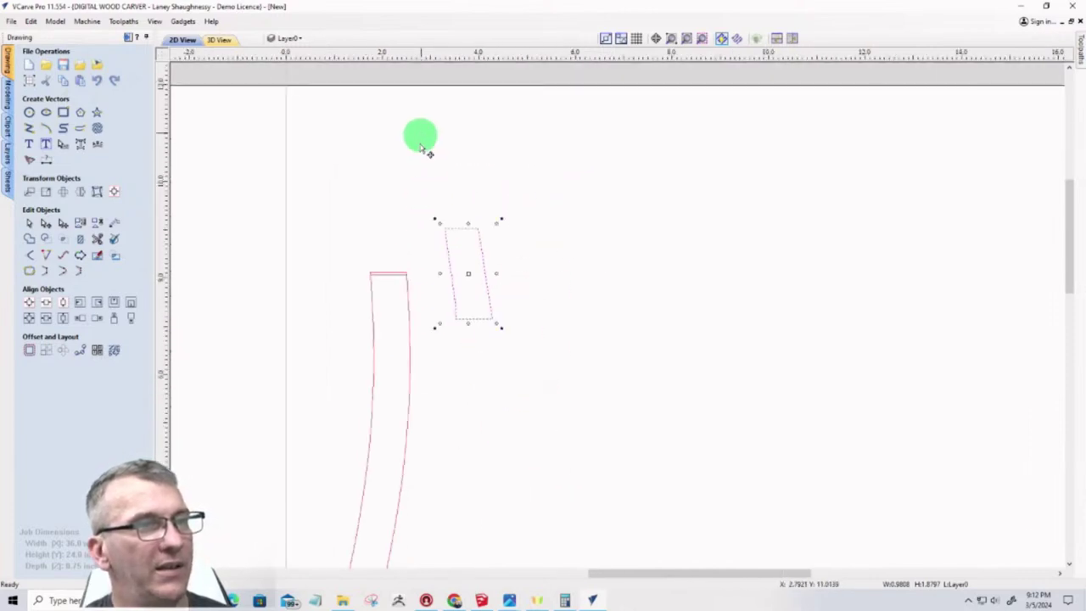
pyautogui.scroll(5, 462, 152)
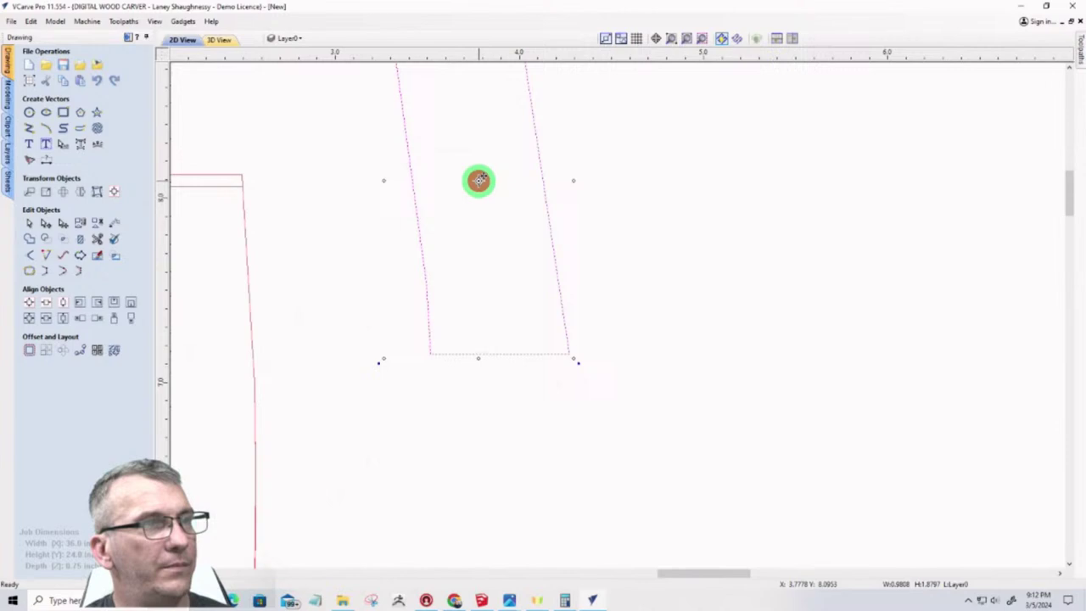
pyautogui.click(28, 223)
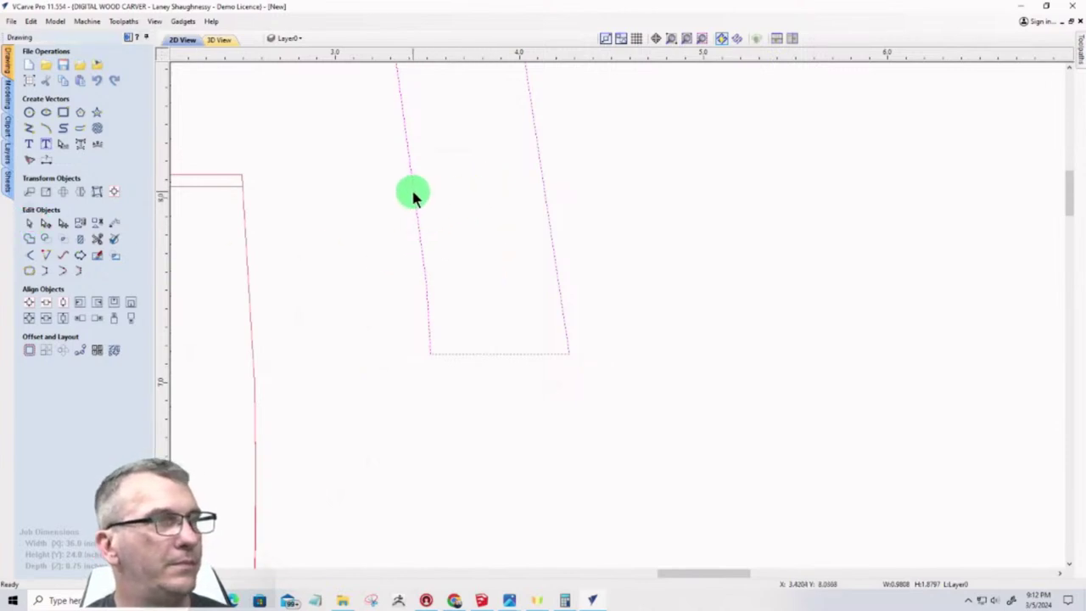
pyautogui.click(413, 193)
pyautogui.click(478, 180)
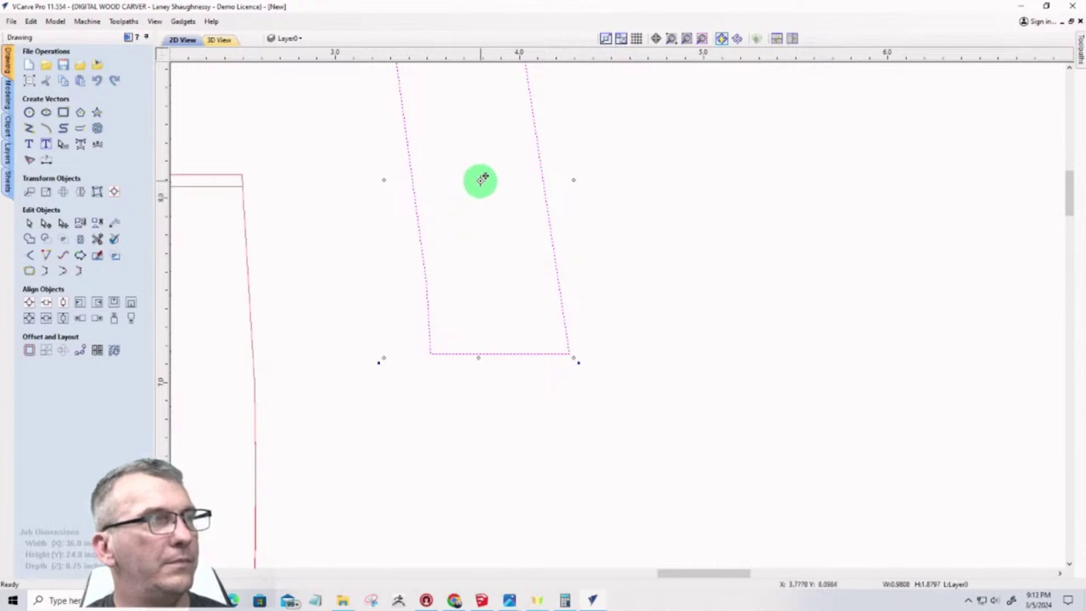
# Set the rotation pivot at the rectangle's bottom-right corner and add a horizontal guide there
pyautogui.click(64, 194)
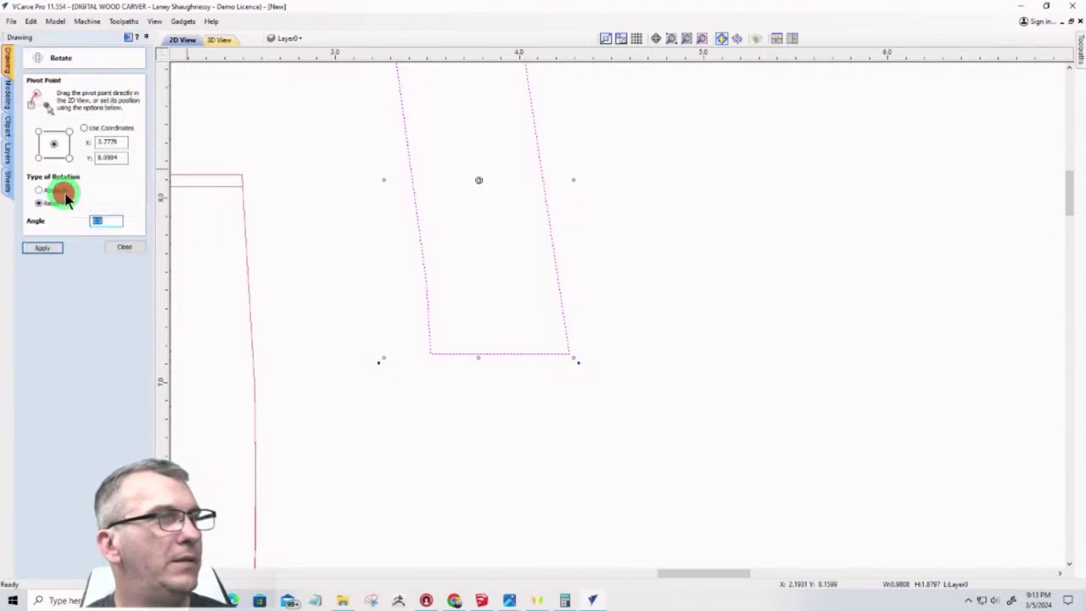
pyautogui.moveTo(481, 180); pyautogui.dragTo(569, 353)
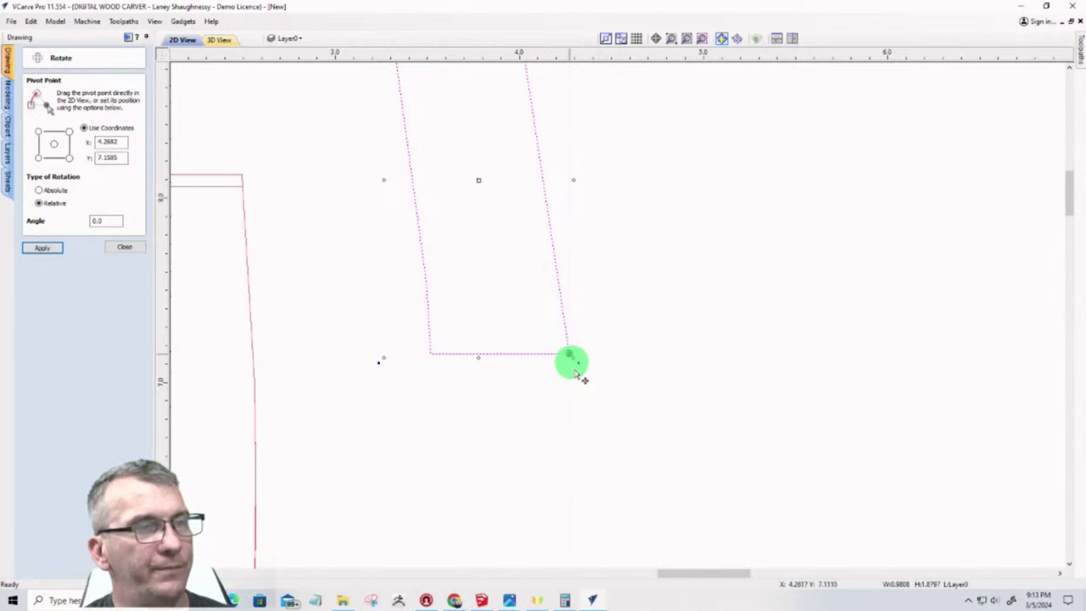
pyautogui.scroll(-2, 480, 450)
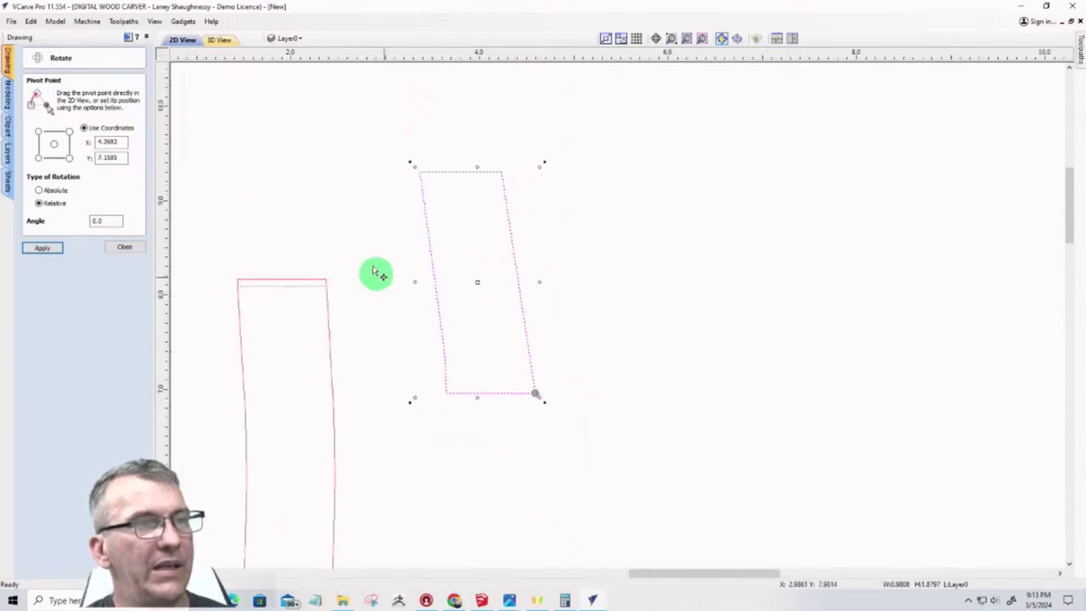
pyautogui.scroll(-1, 375, 274)
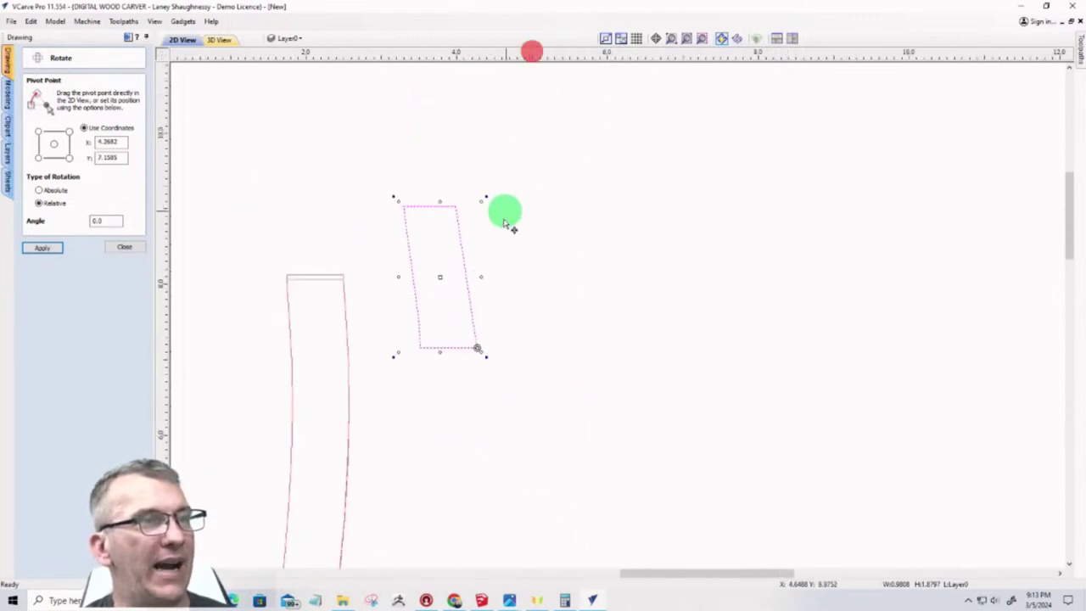
pyautogui.click(511, 156)
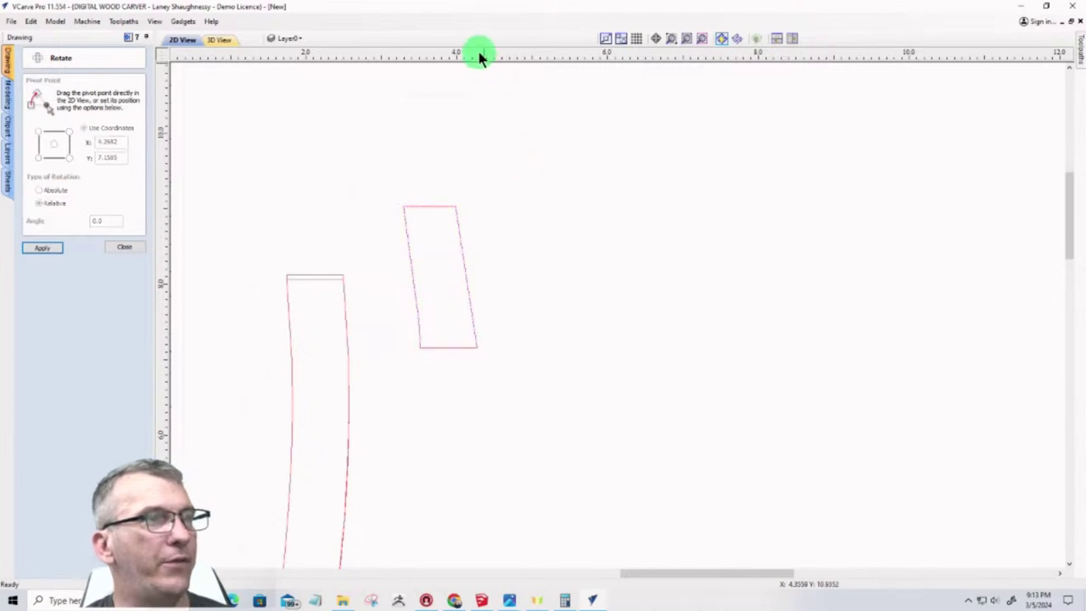
pyautogui.moveTo(481, 54); pyautogui.dragTo(477, 348)
pyautogui.scroll(-4, 482, 367)
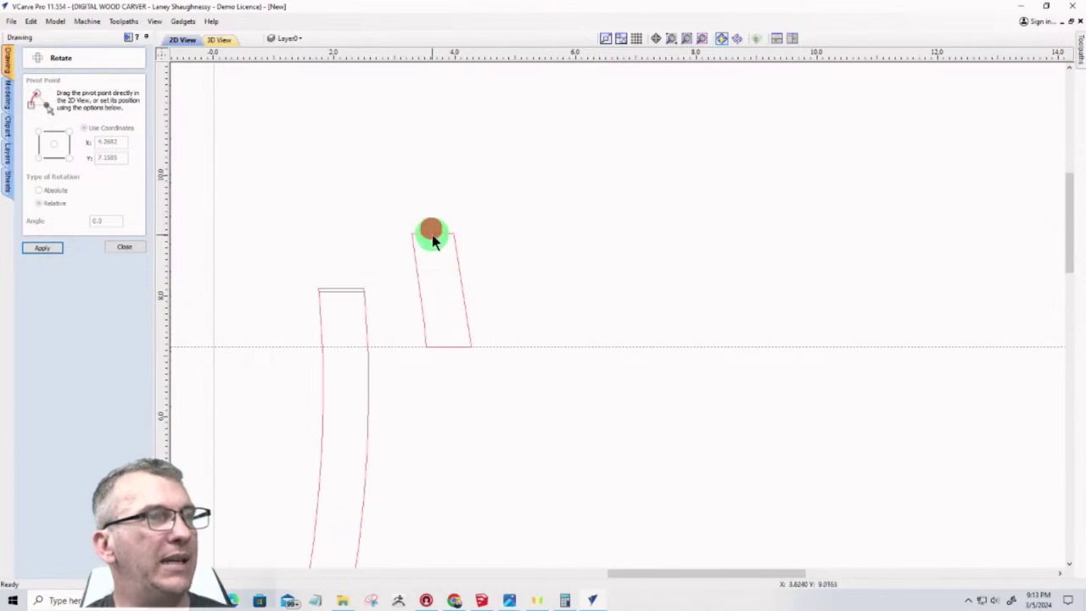
# Rotate the slanted shape around its bottom corner toward the horizontal guide
pyautogui.click(432, 235)
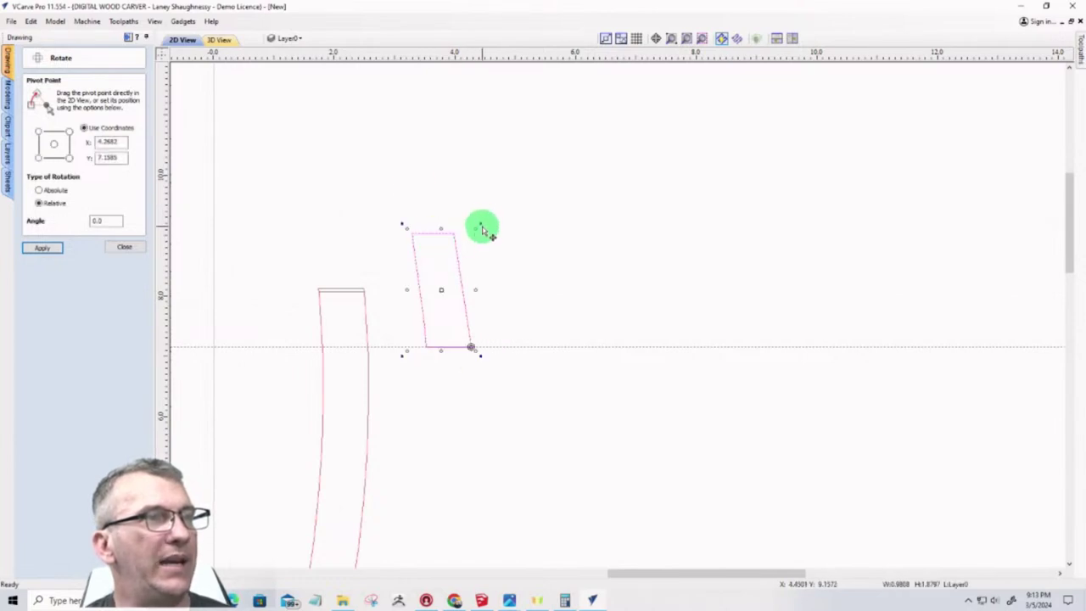
pyautogui.moveTo(479, 223); pyautogui.dragTo(598, 377)
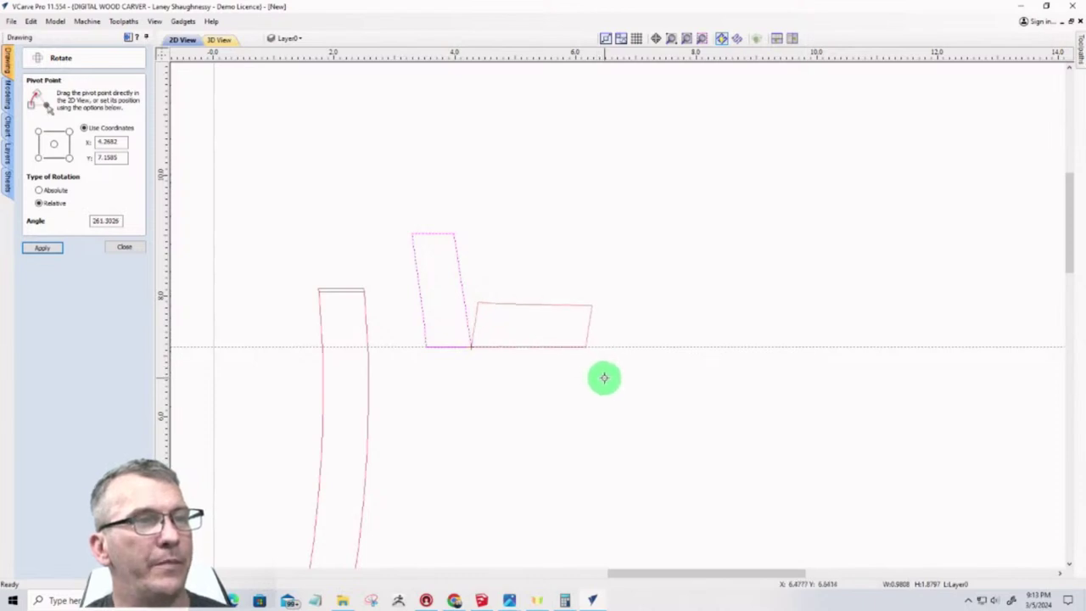
pyautogui.moveTo(605, 378); pyautogui.dragTo(594, 377)
pyautogui.scroll(4, 510, 350)
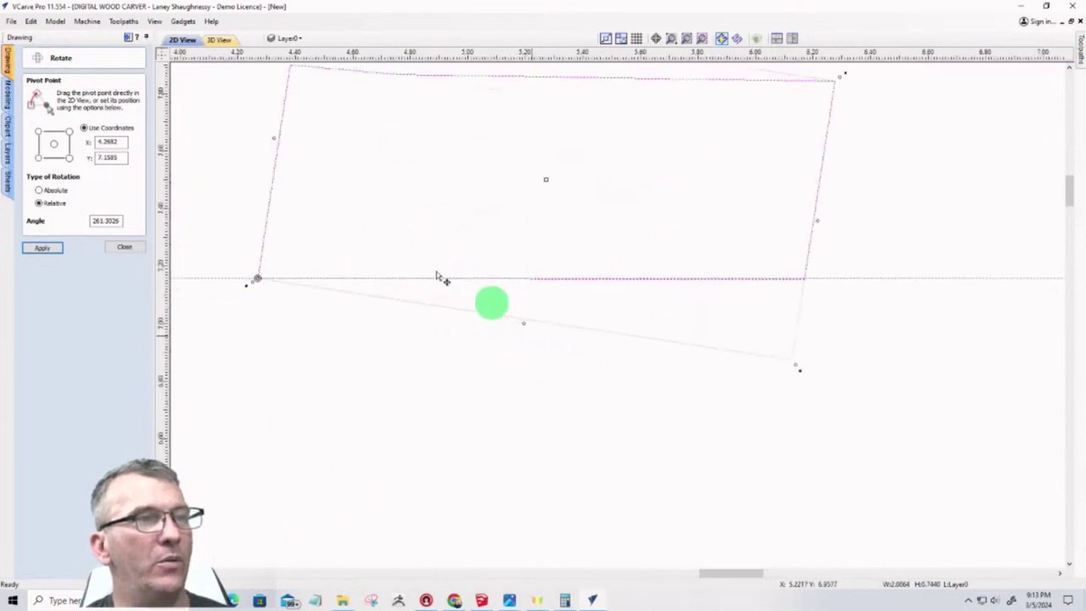
pyautogui.scroll(8, 830, 296)
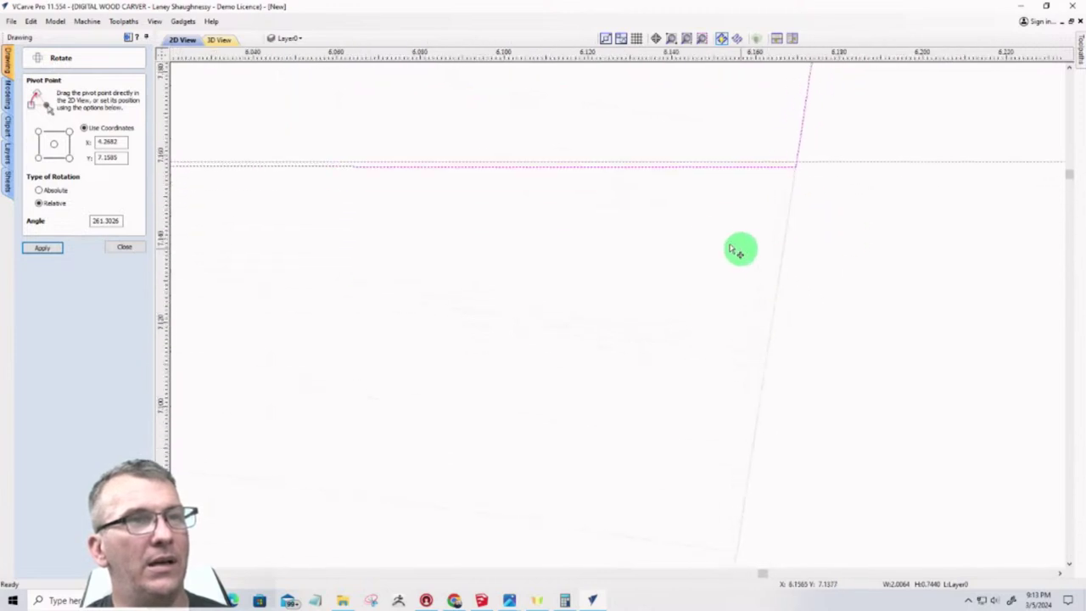
pyautogui.scroll(-4, 689, 170)
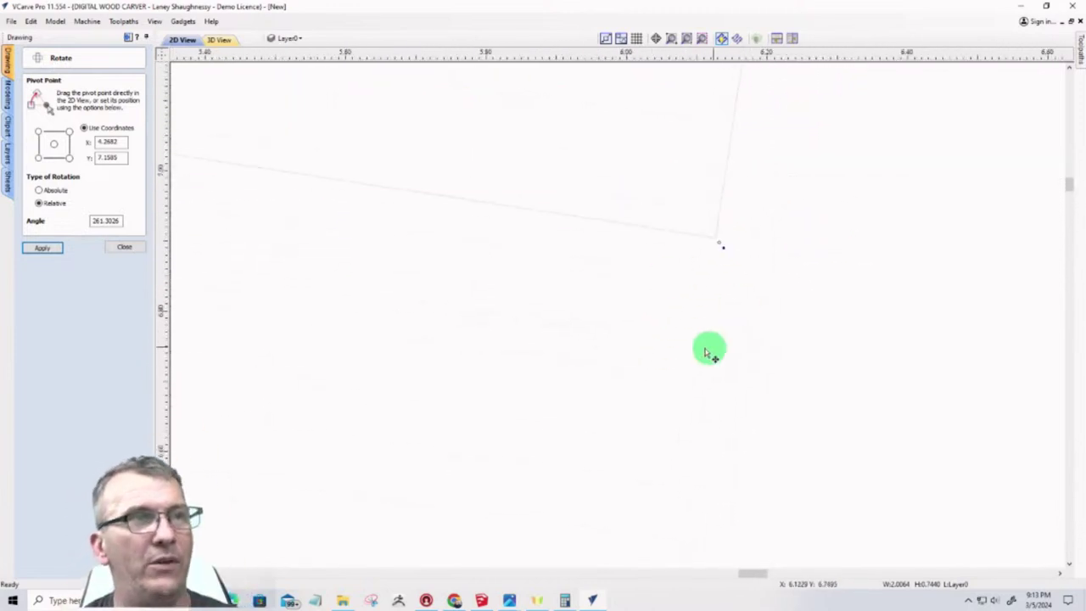
pyautogui.moveTo(708, 349); pyautogui.dragTo(715, 272)
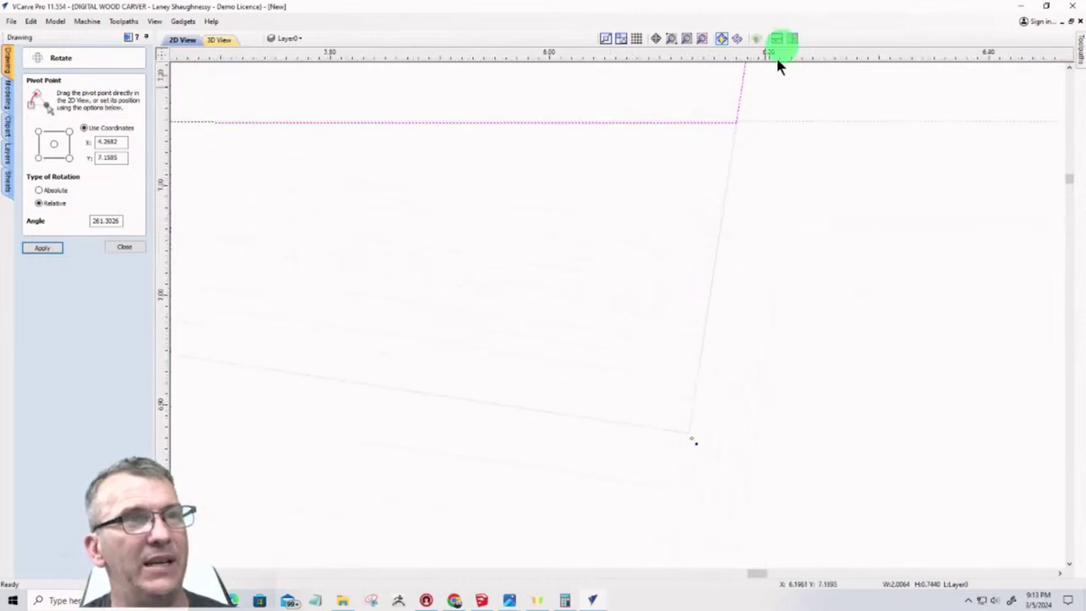
pyautogui.scroll(4, 755, 106)
pyautogui.scroll(3, 701, 185)
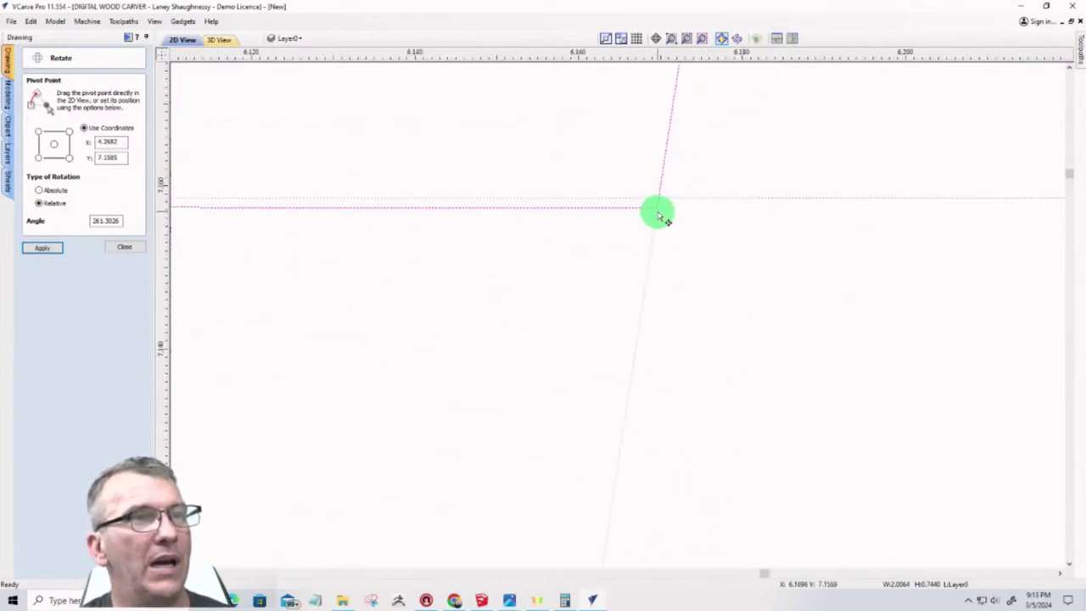
pyautogui.scroll(-8, 672, 98)
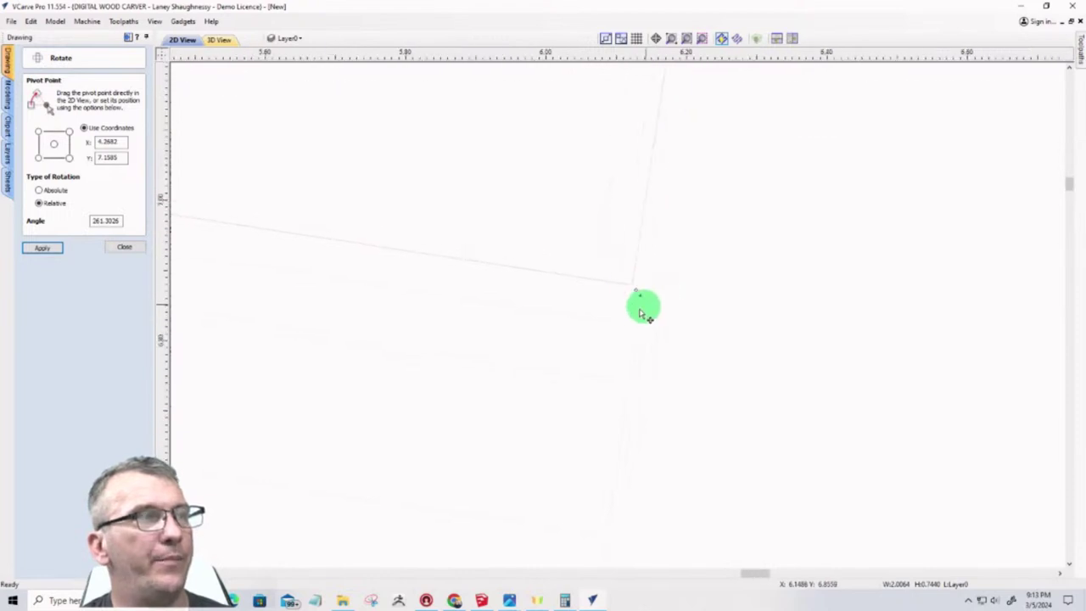
pyautogui.scroll(-2, 636, 310)
pyautogui.scroll(2, 694, 206)
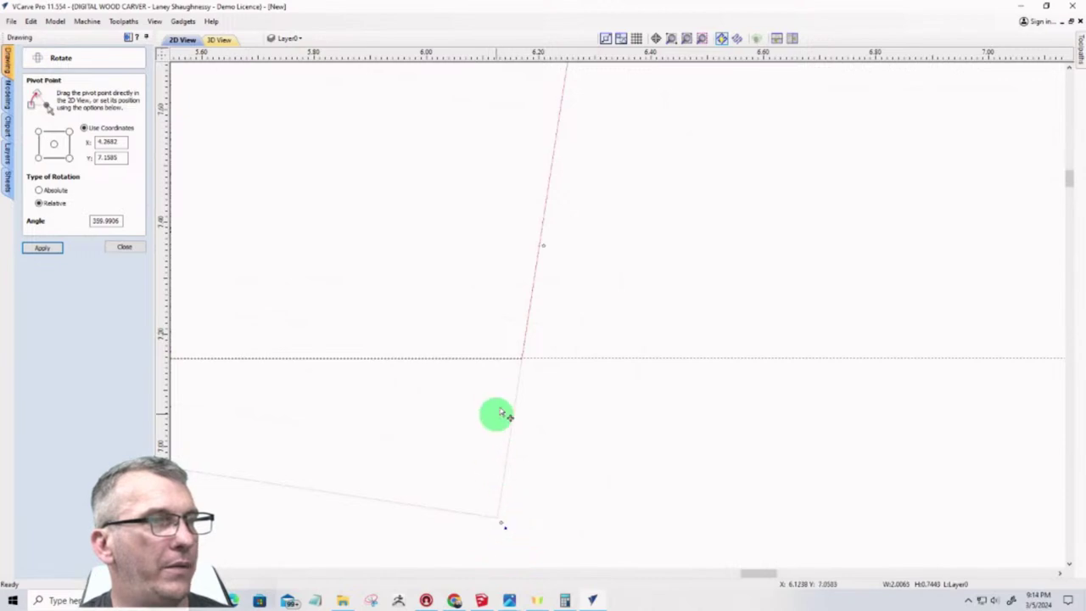
pyautogui.scroll(3, 541, 299)
pyautogui.scroll(-4, 536, 305)
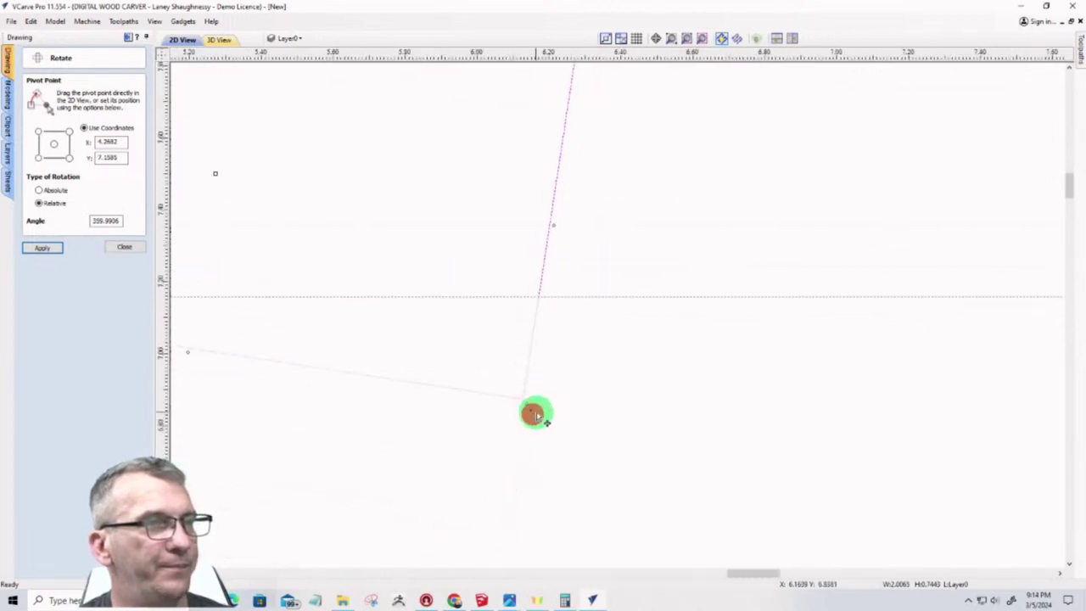
# Fine-tune the rotation to 359.9691° so the bottom edge lies level, then deselect
pyautogui.click(542, 285)
pyautogui.moveTo(541, 285)
pyautogui.mouseDown()
pyautogui.moveTo(521, 359)
pyautogui.moveTo(531, 407)
pyautogui.mouseUp()
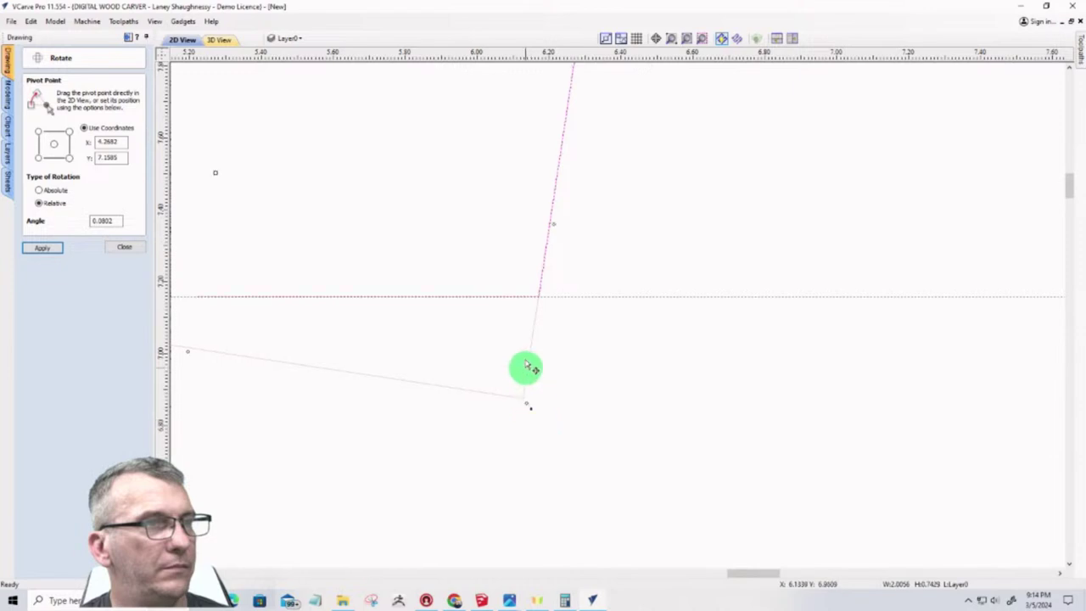
pyautogui.scroll(6, 546, 263)
pyautogui.scroll(-4, 501, 407)
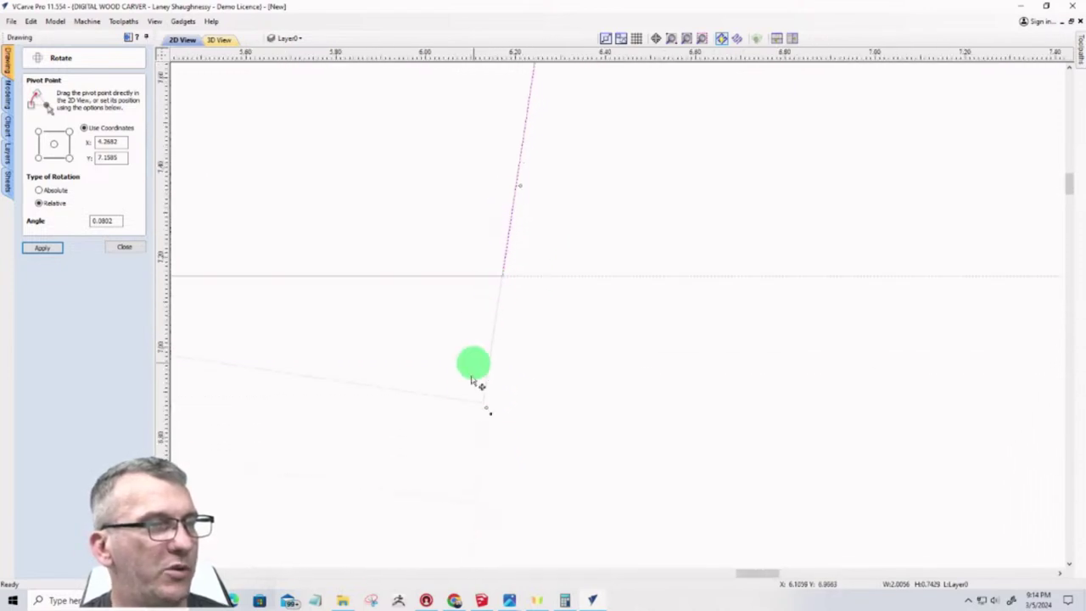
pyautogui.scroll(-3, 479, 399)
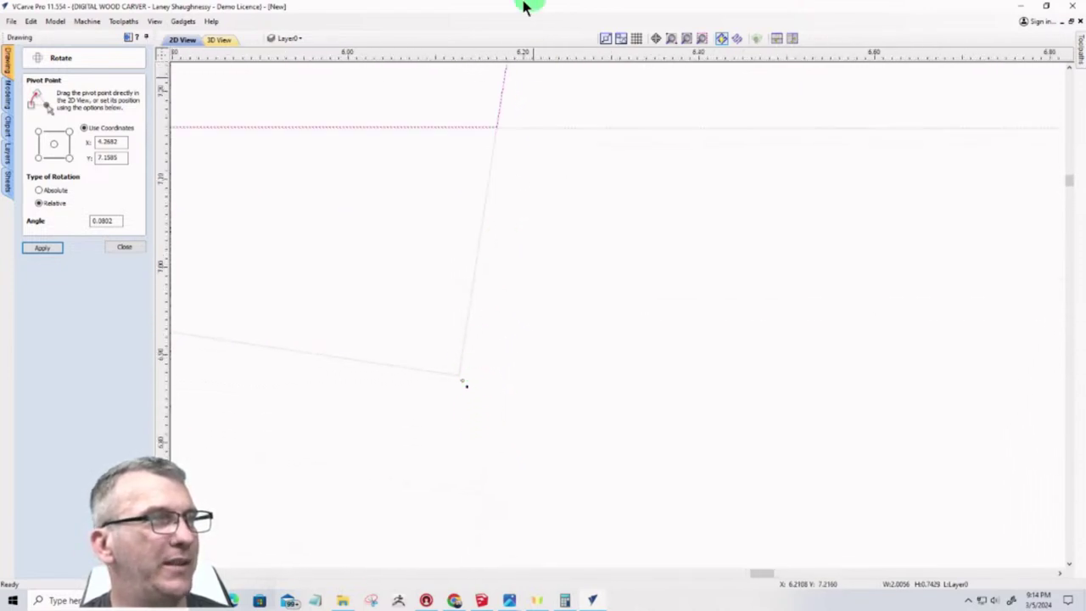
pyautogui.scroll(4, 473, 80)
pyautogui.scroll(-1, 473, 82)
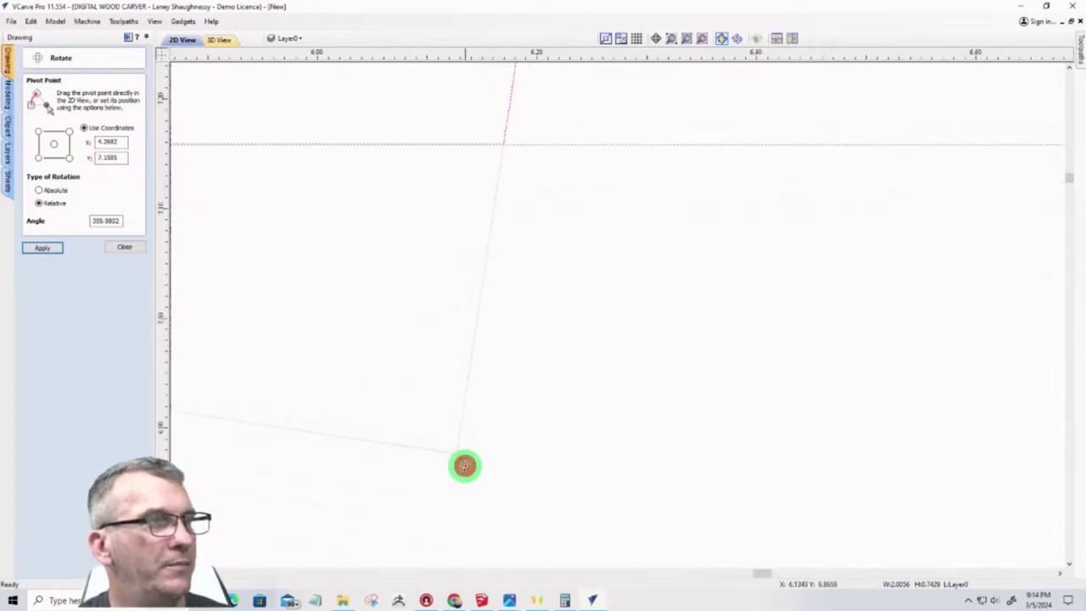
pyautogui.moveTo(464, 466); pyautogui.dragTo(468, 467)
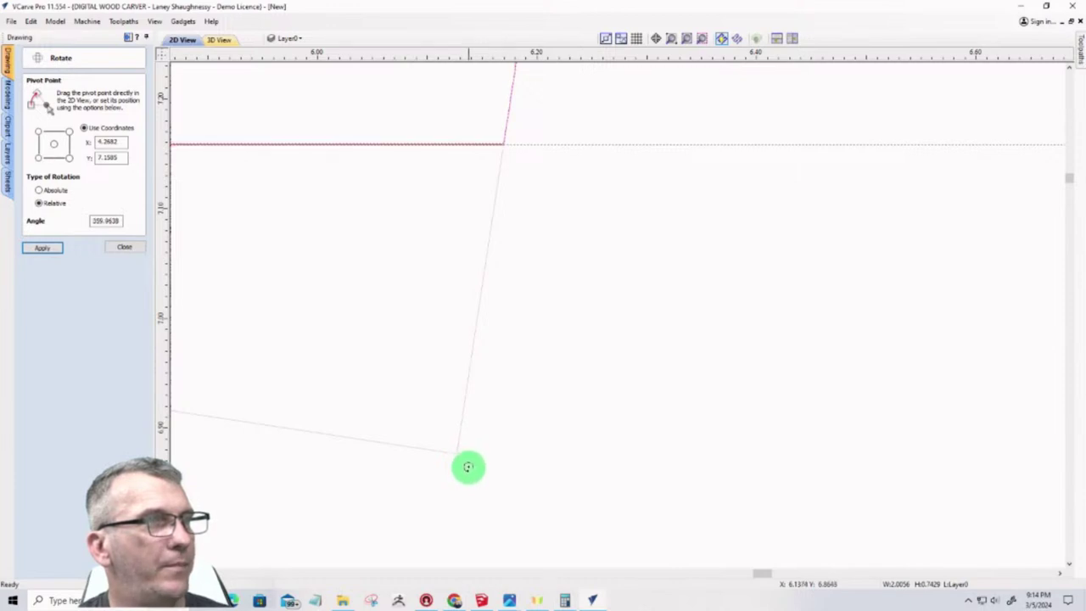
pyautogui.moveTo(468, 466); pyautogui.dragTo(515, 453)
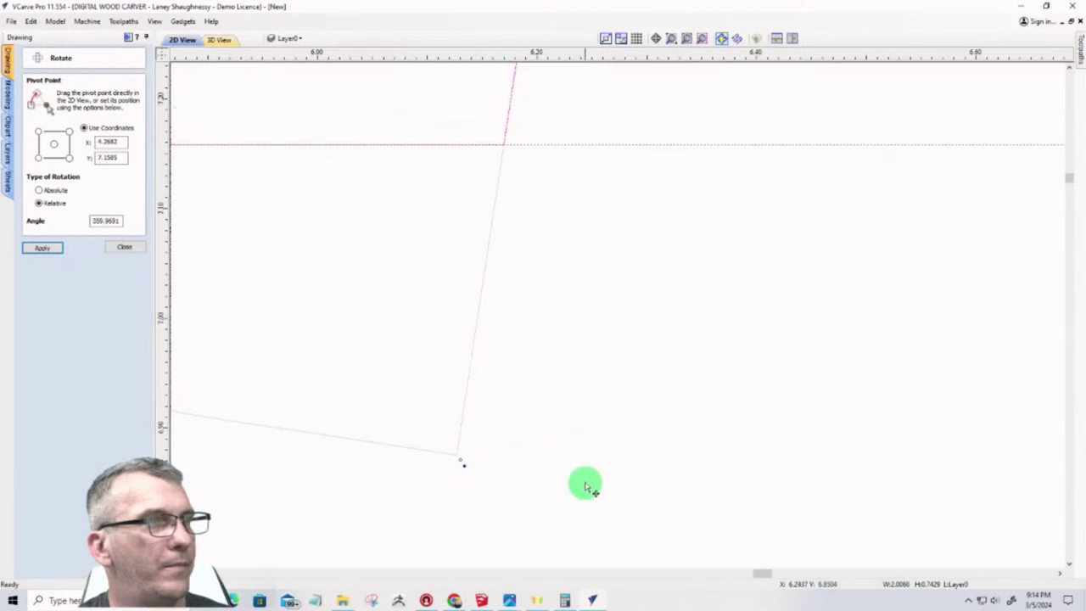
pyautogui.scroll(2, 468, 114)
pyautogui.moveTo(467, 113)
pyautogui.mouseDown(button='middle')
pyautogui.moveTo(476, 160)
pyautogui.moveTo(872, 360)
pyautogui.mouseUp(button='middle')
pyautogui.scroll(-10, 873, 360)
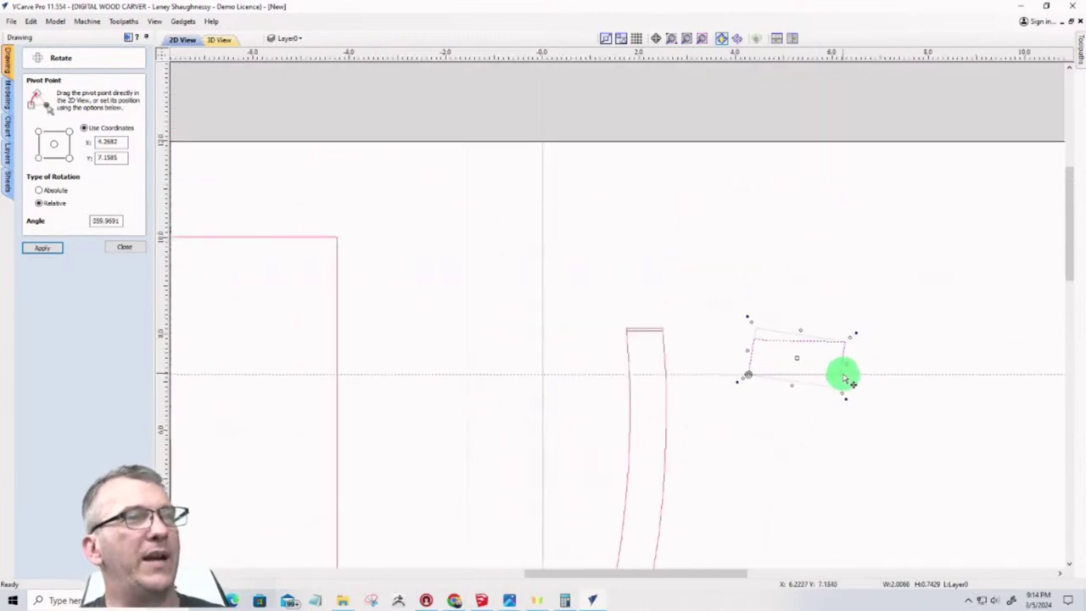
pyautogui.scroll(8, 839, 376)
pyautogui.scroll(-10, 459, 346)
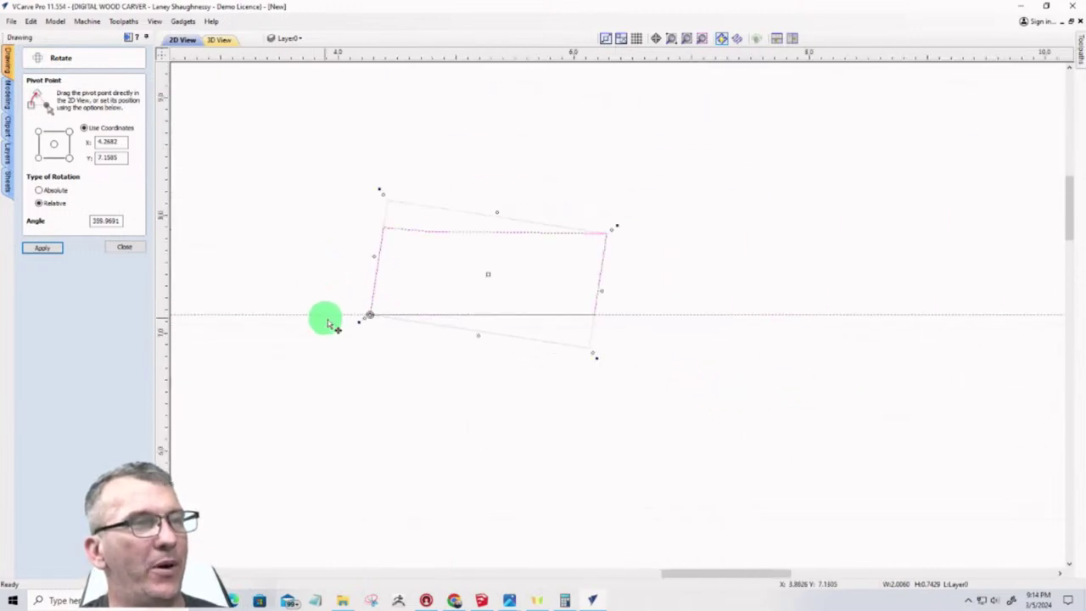
pyautogui.click(267, 305)
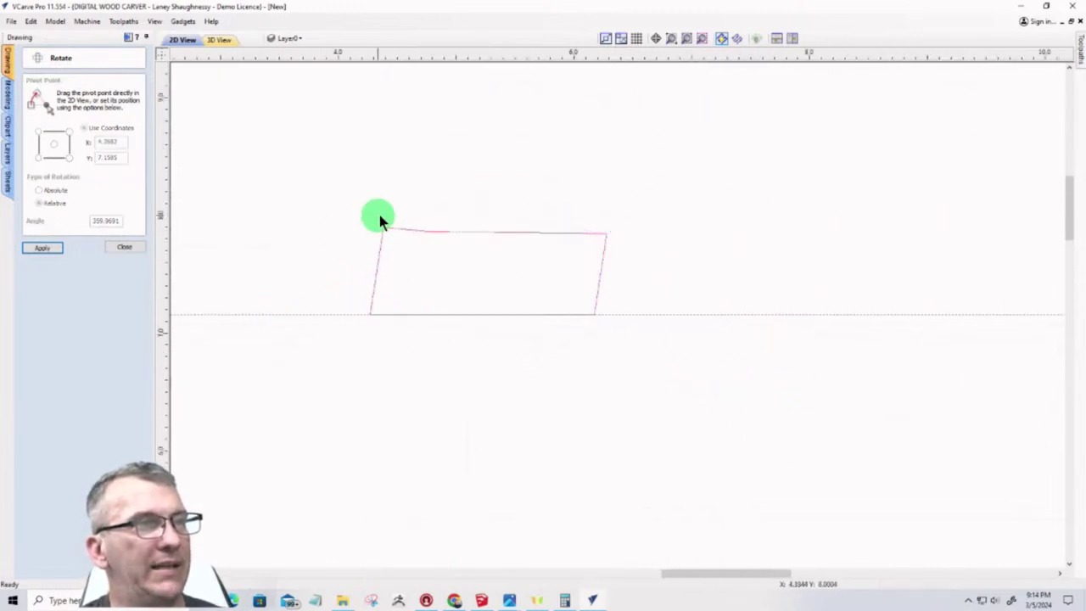
# Drag from the shape's top-right corner and zoom around to inspect the profile
pyautogui.moveTo(600, 243); pyautogui.dragTo(402, 237)
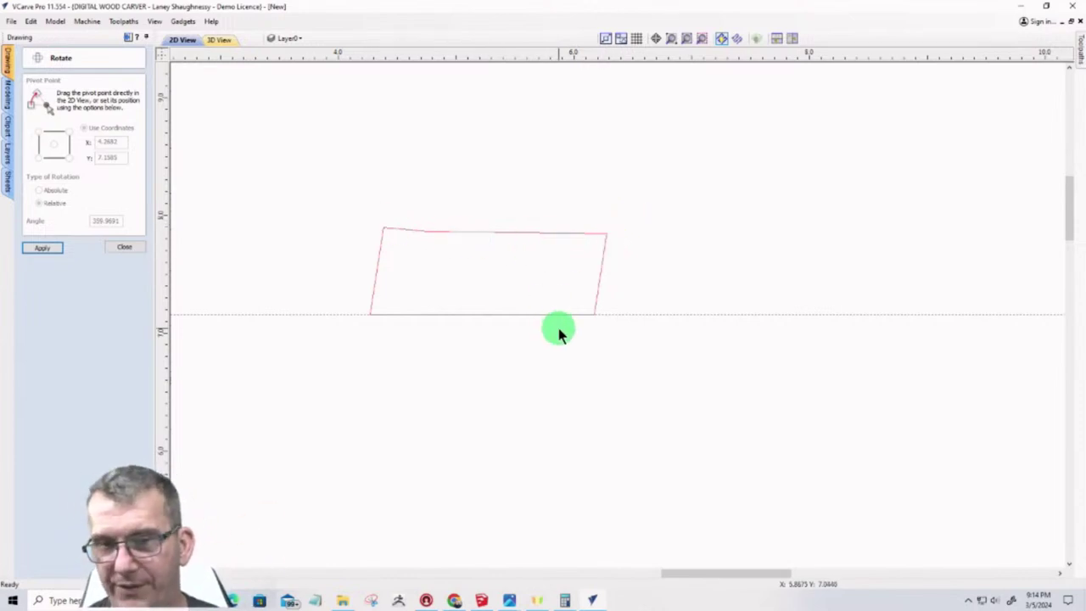
pyautogui.scroll(3, 441, 225)
pyautogui.scroll(-1, 274, 238)
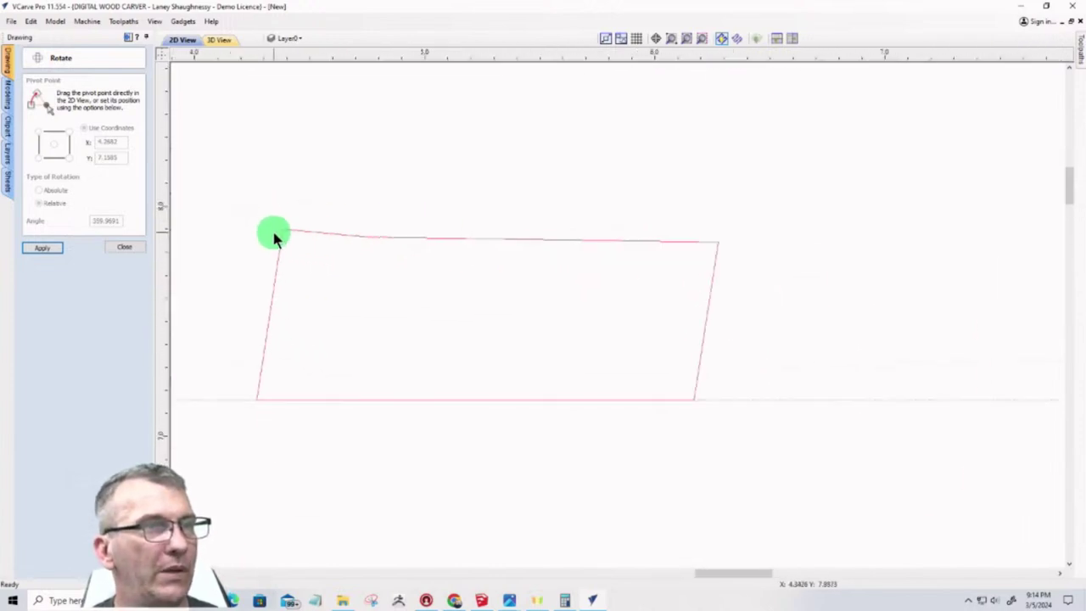
pyautogui.scroll(2, 273, 238)
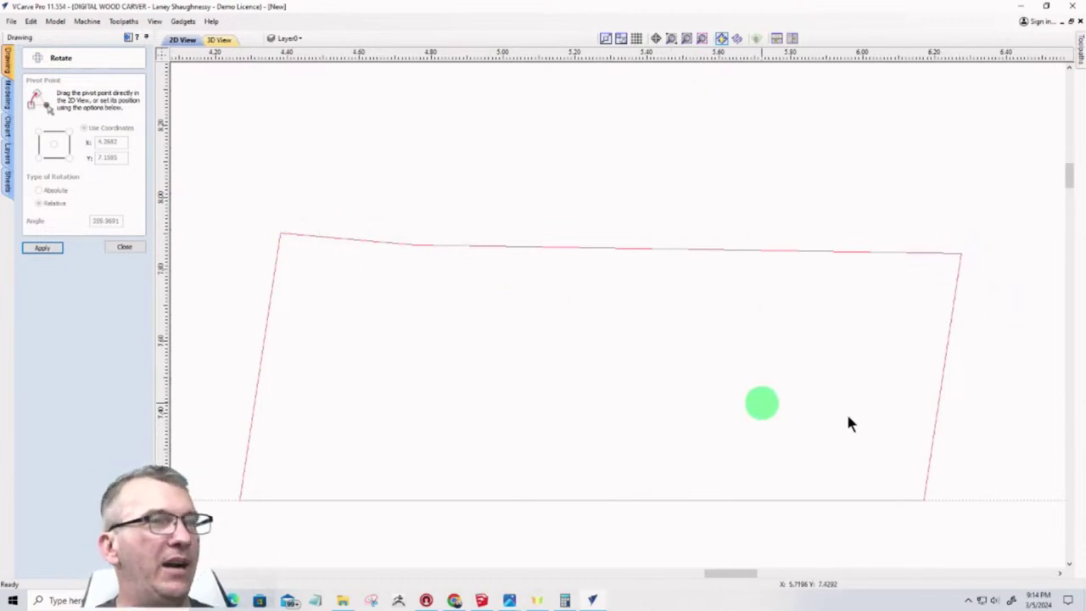
pyautogui.scroll(-3, 449, 320)
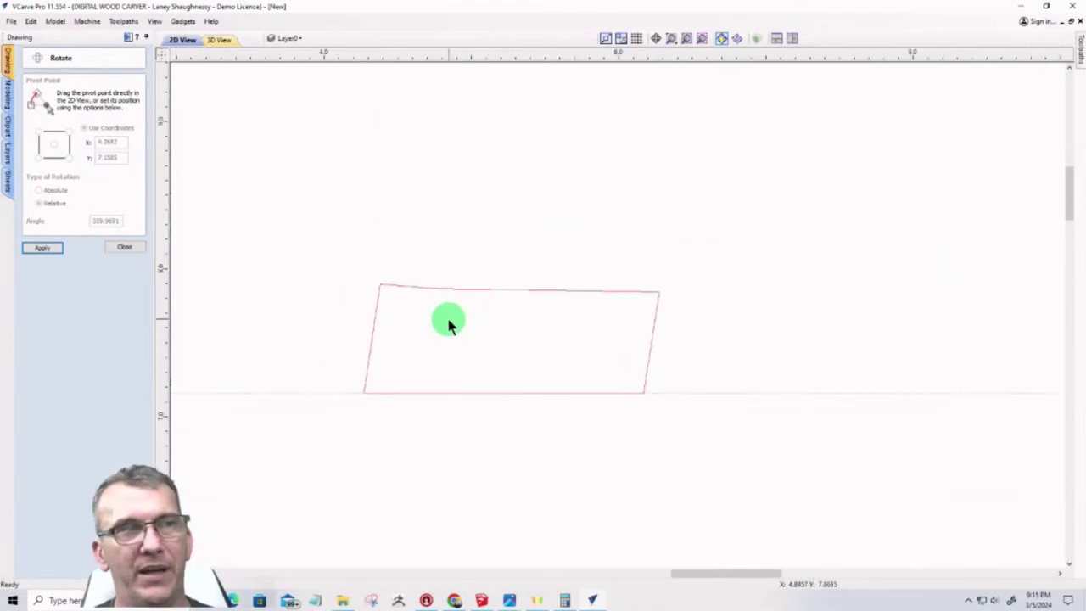
pyautogui.scroll(4, 797, 346)
pyautogui.scroll(-5, 798, 346)
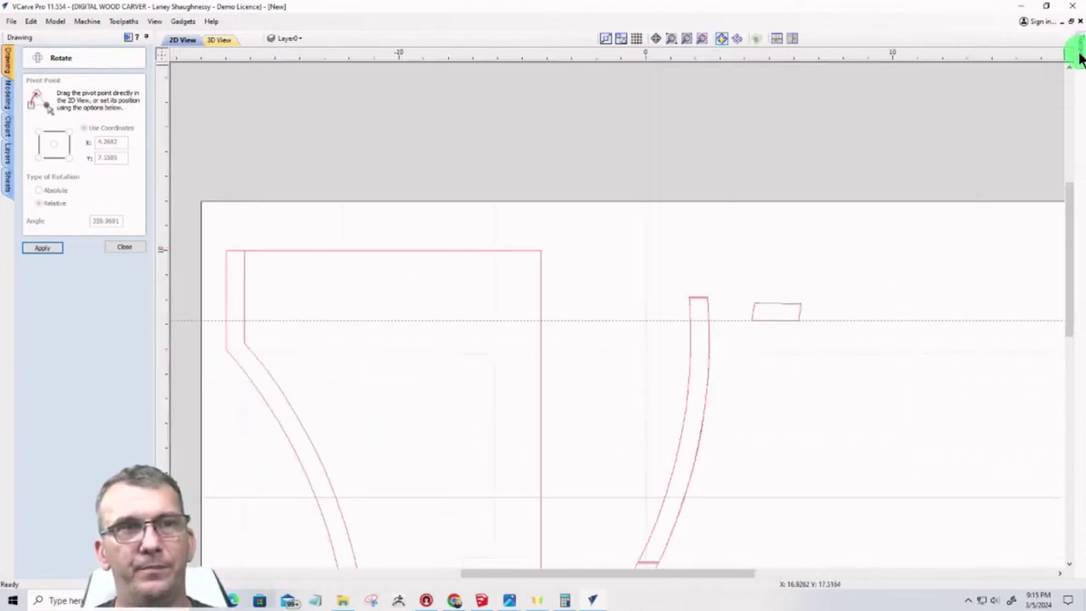
pyautogui.scroll(-3, 501, 297)
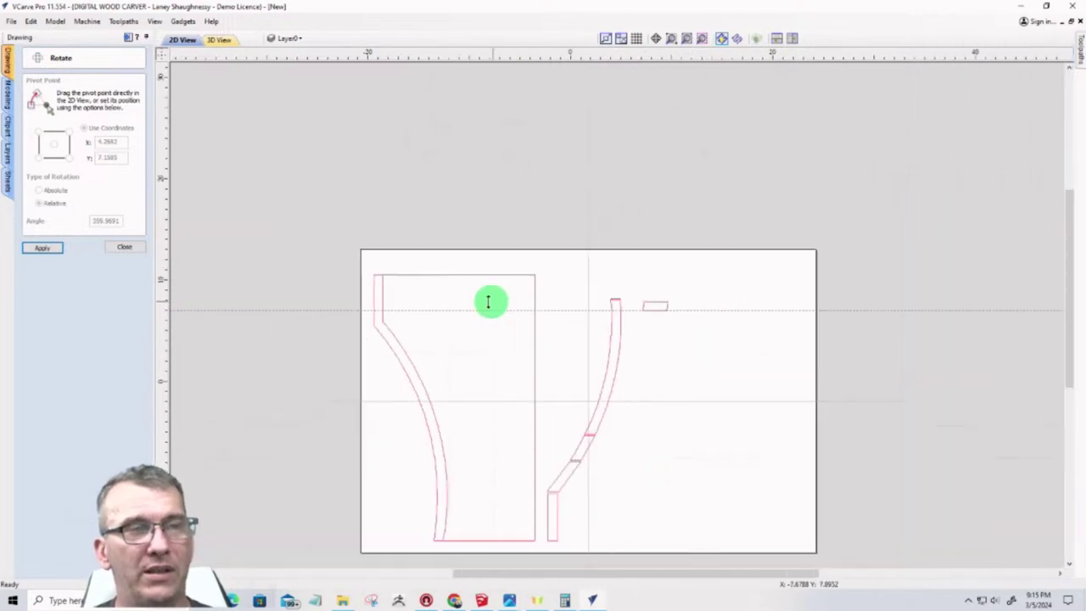
pyautogui.scroll(-2, 603, 289)
pyautogui.scroll(4, 671, 305)
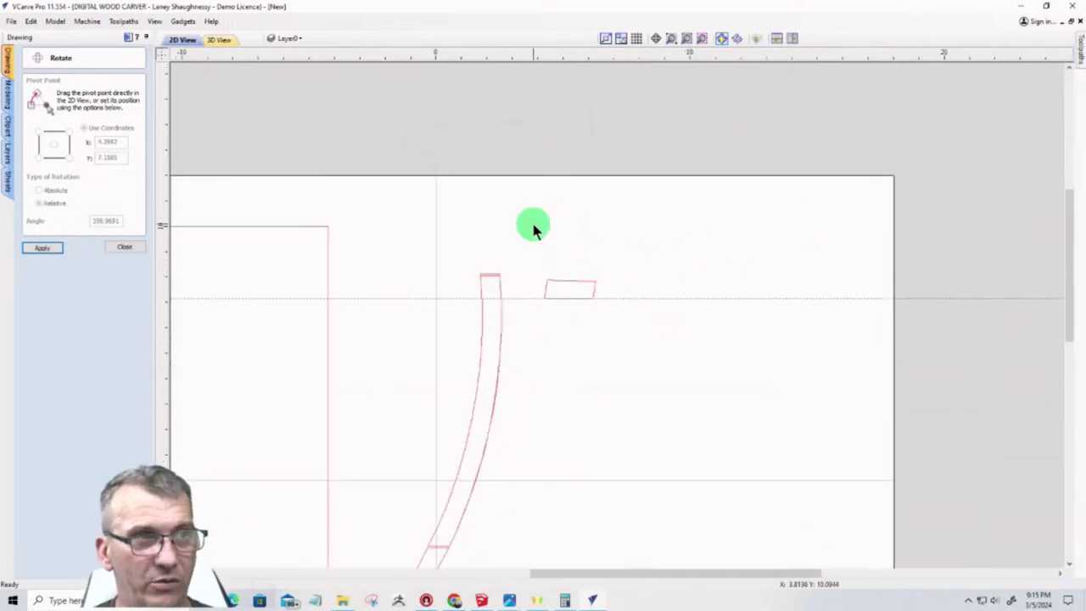
pyautogui.scroll(3, 611, 323)
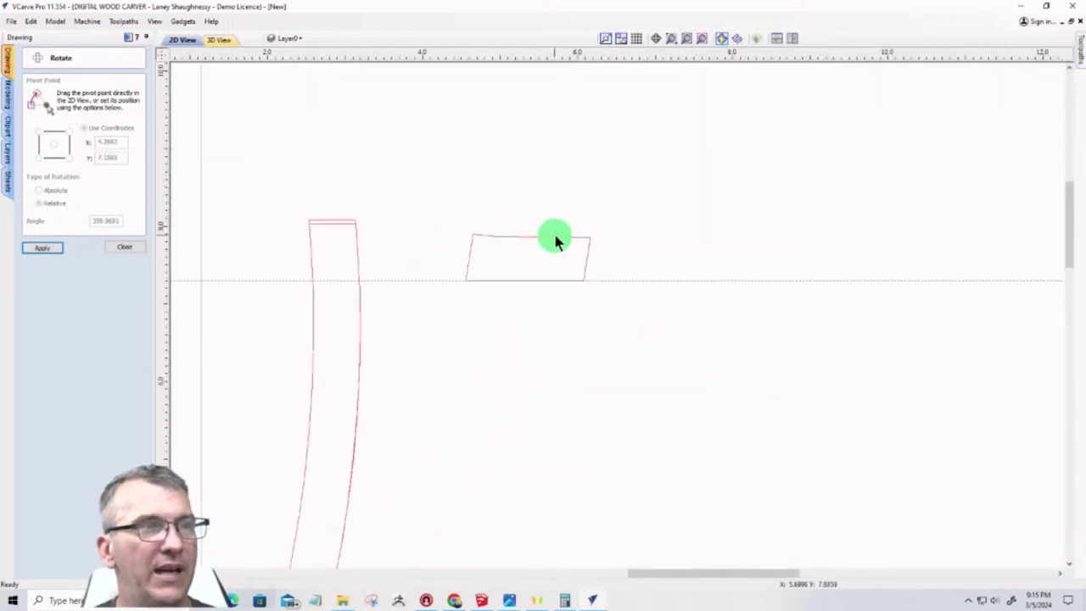
pyautogui.scroll(3, 558, 239)
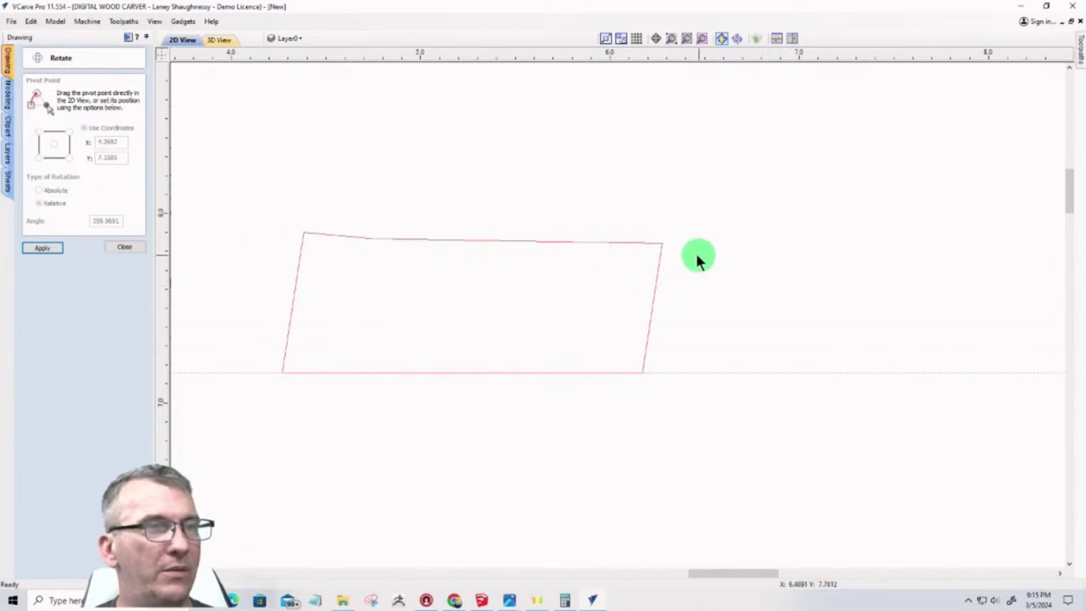
pyautogui.scroll(-6, 297, 259)
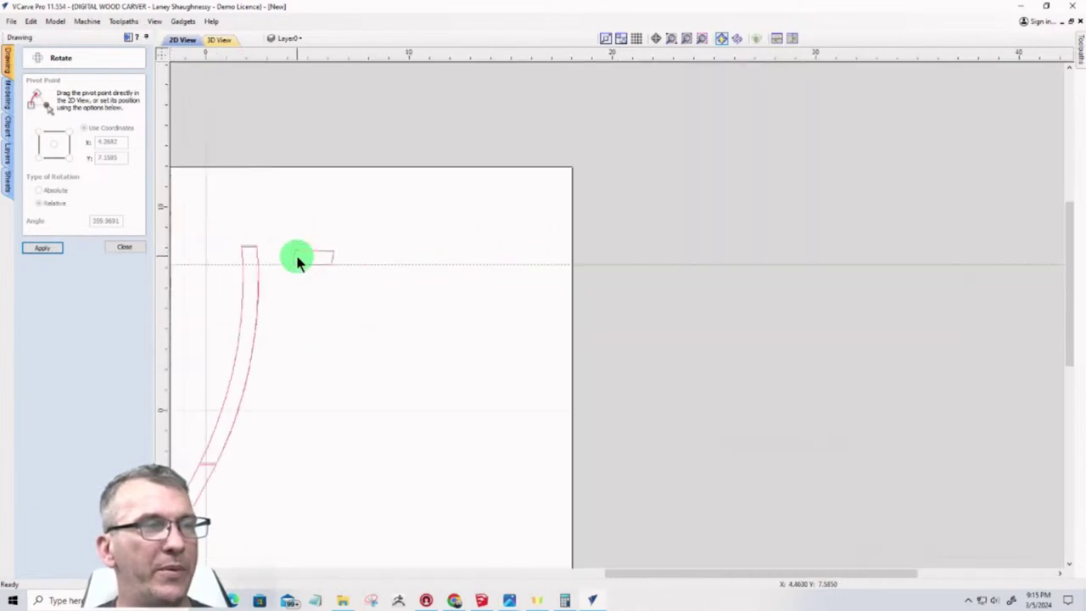
pyautogui.scroll(5, 298, 260)
pyautogui.scroll(-4, 378, 262)
pyautogui.scroll(1, 235, 277)
pyautogui.scroll(2, 235, 277)
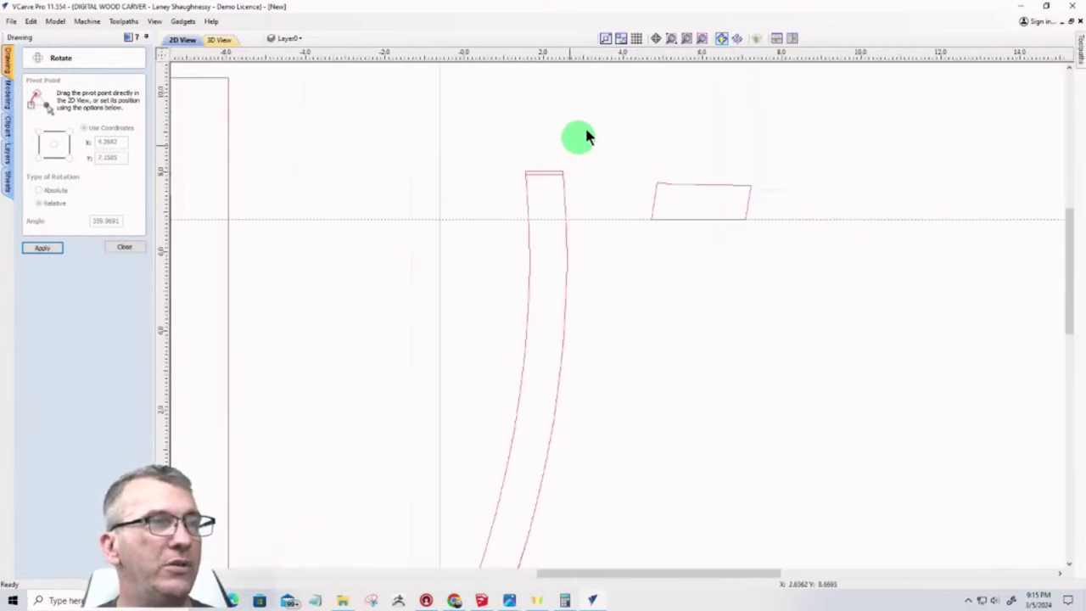
pyautogui.scroll(-2, 598, 119)
pyautogui.scroll(6, 417, 498)
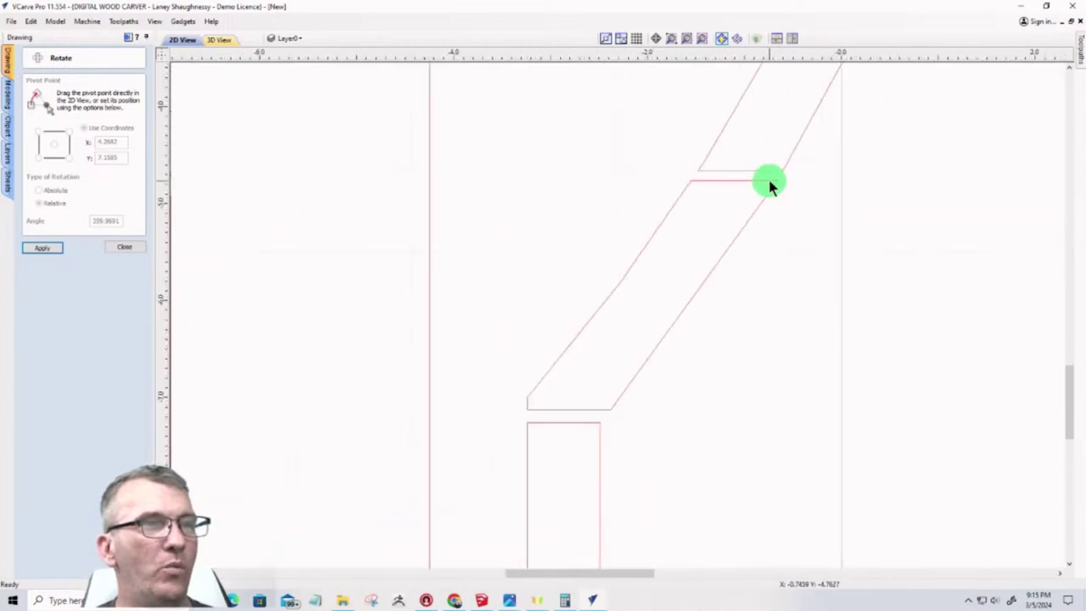
pyautogui.scroll(2, 769, 185)
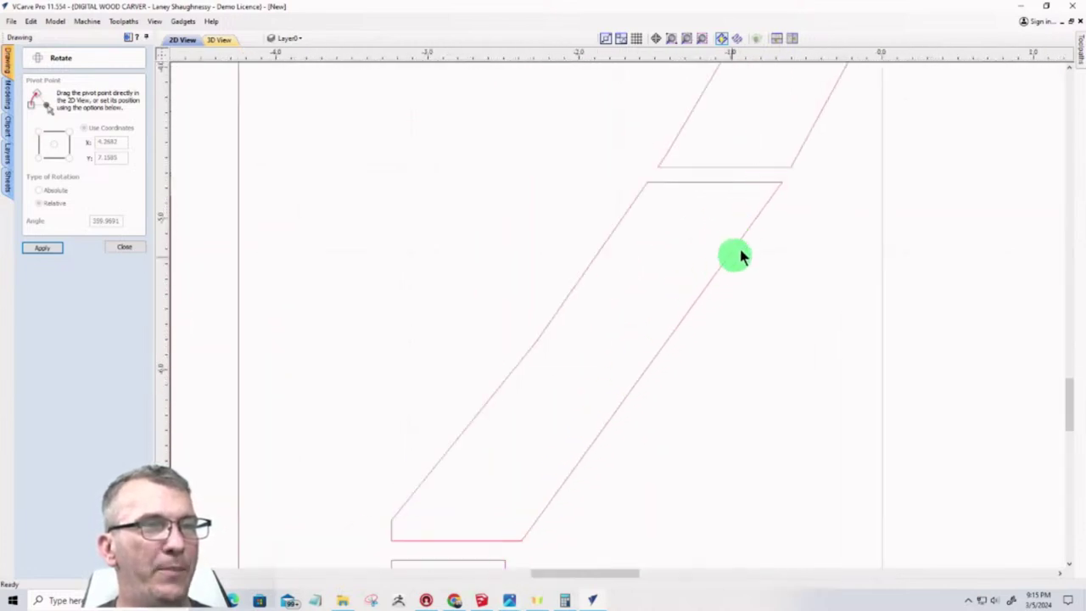
pyautogui.scroll(-7, 764, 195)
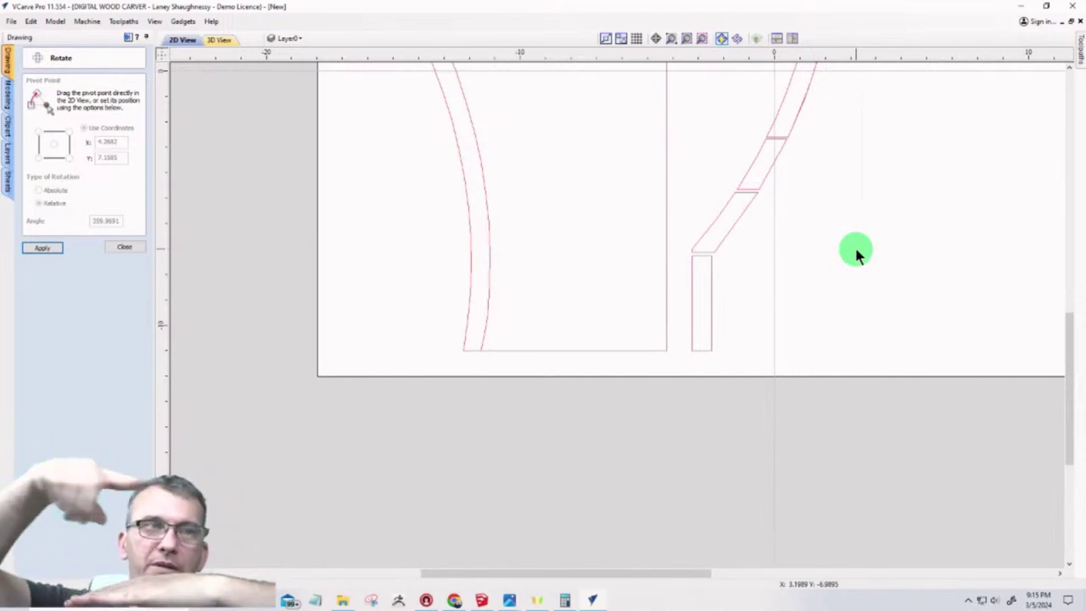
pyautogui.scroll(-5, 509, 327)
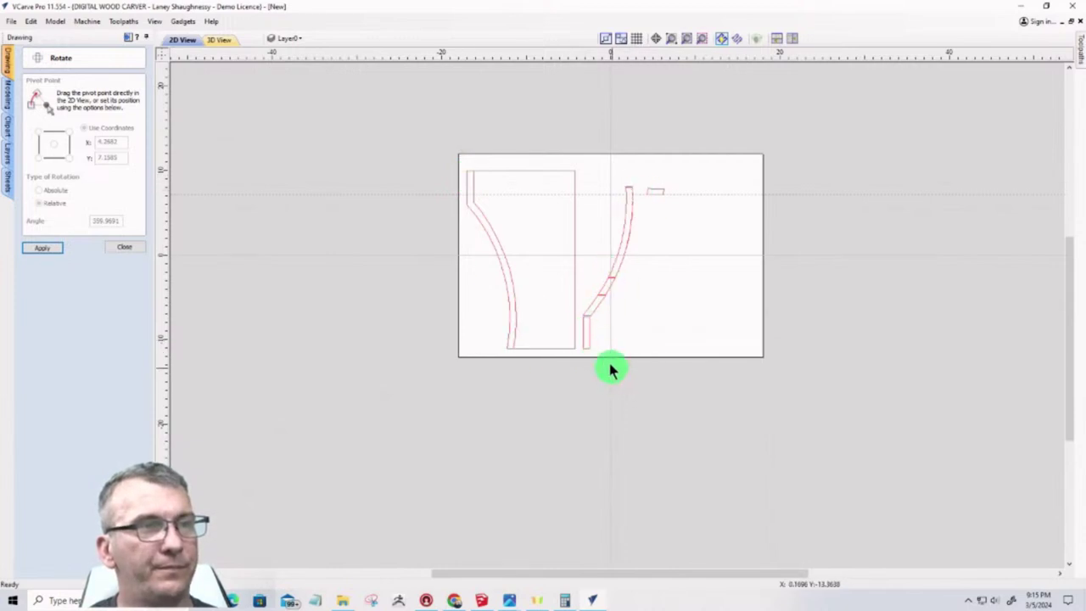
pyautogui.scroll(5, 607, 358)
pyautogui.scroll(-2, 600, 339)
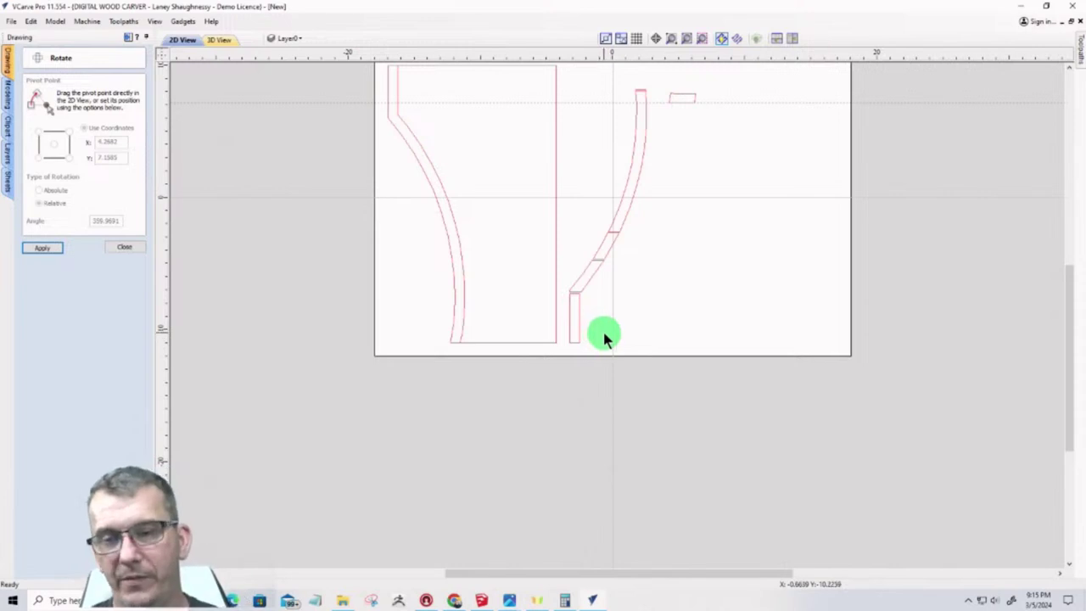
# Zoom to fit, copy the small tilted rectangle, and minimize VCarve Pro
pyautogui.click(687, 38)
pyautogui.scroll(4, 694, 82)
pyautogui.scroll(-3, 638, 243)
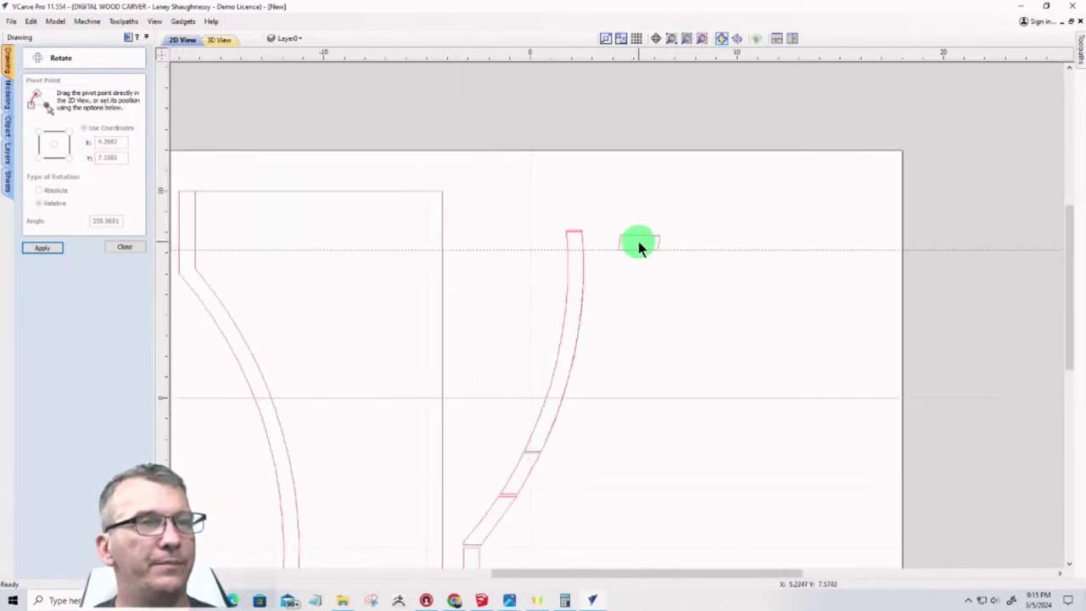
pyautogui.scroll(4, 639, 247)
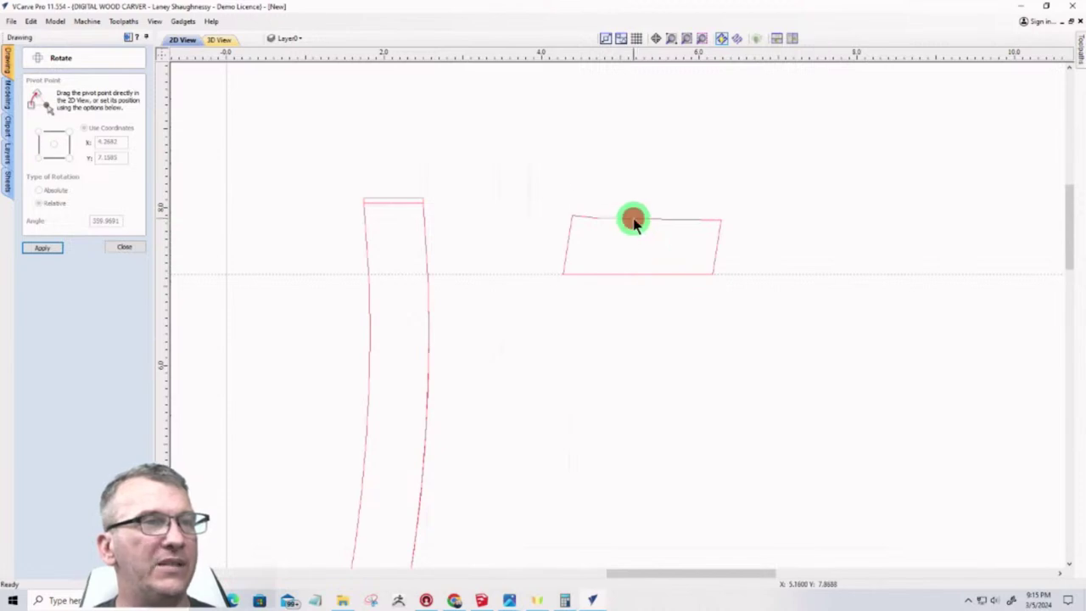
pyautogui.click(634, 219)
pyautogui.rightClick(634, 220)
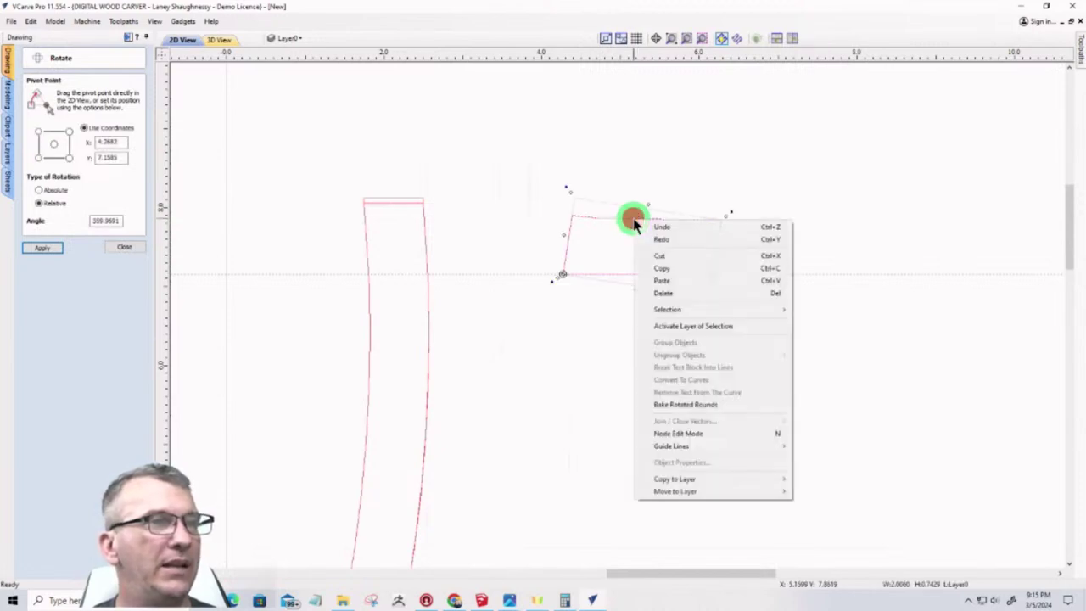
pyautogui.click(656, 268)
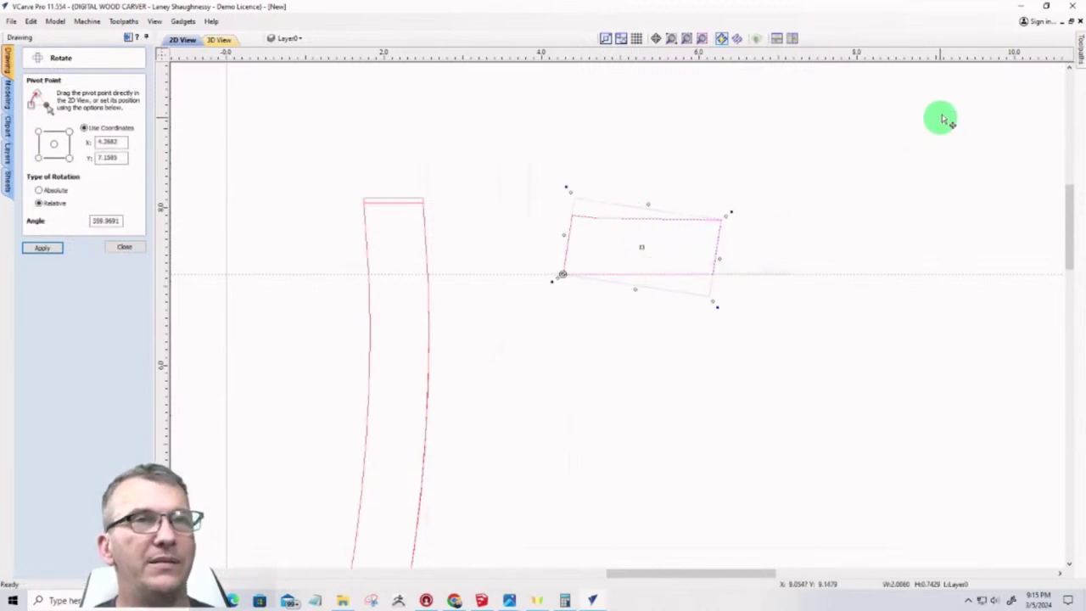
pyautogui.click(1022, 6)
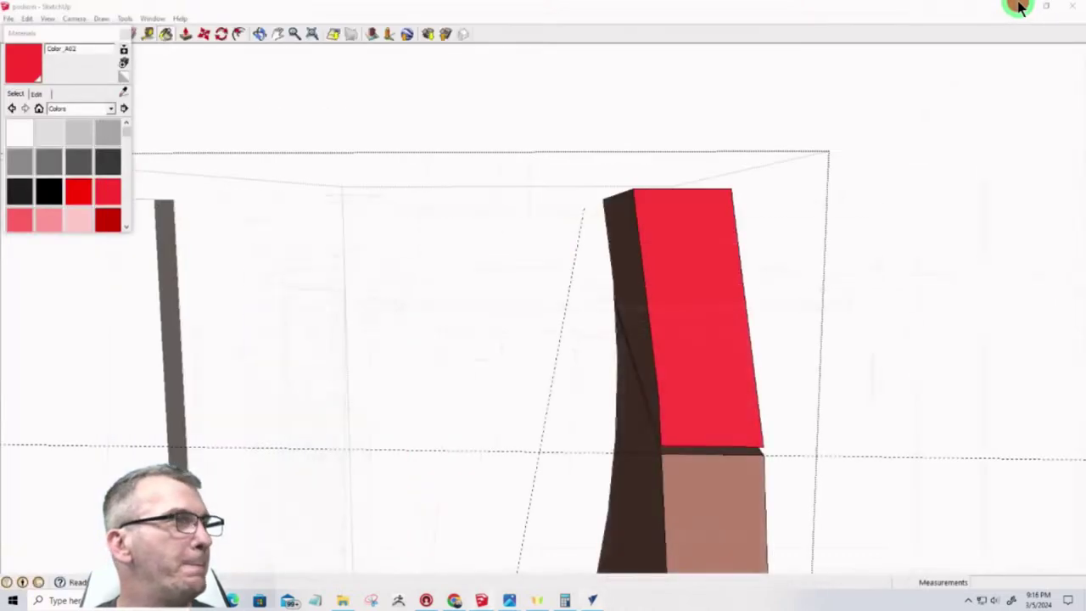
# Minimize SketchUp so the photo of the built laptop podium shows
pyautogui.click(128, 31)
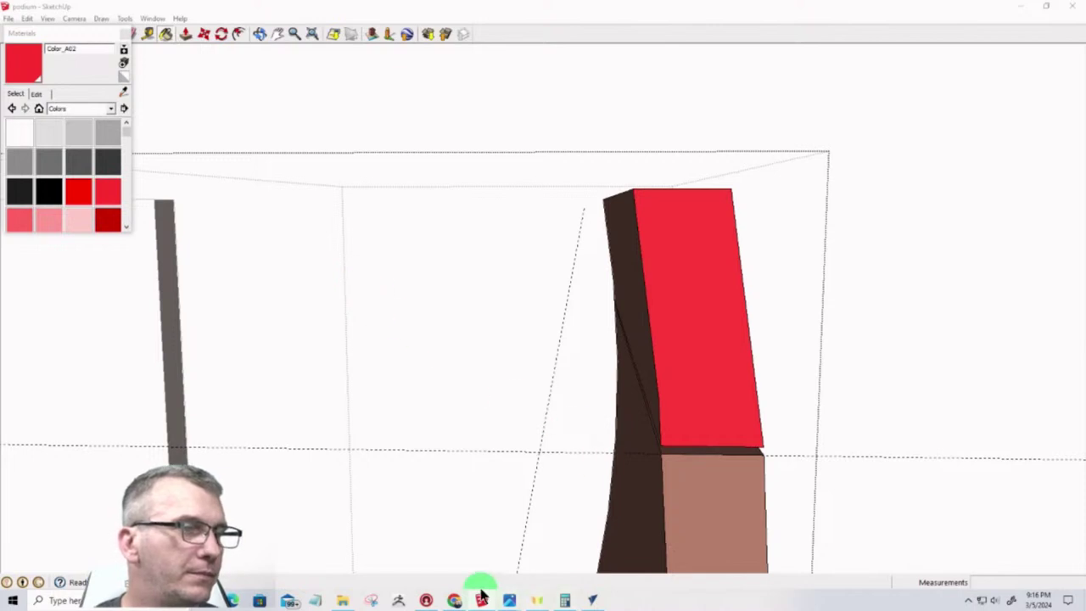
pyautogui.moveTo(482, 601)
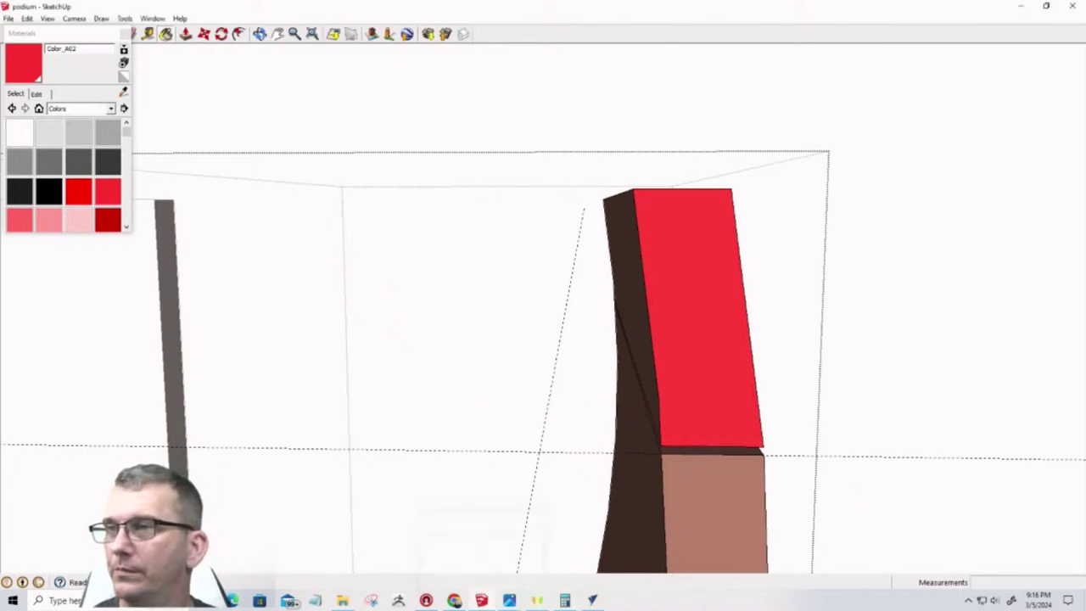
pyautogui.click(9, 18)
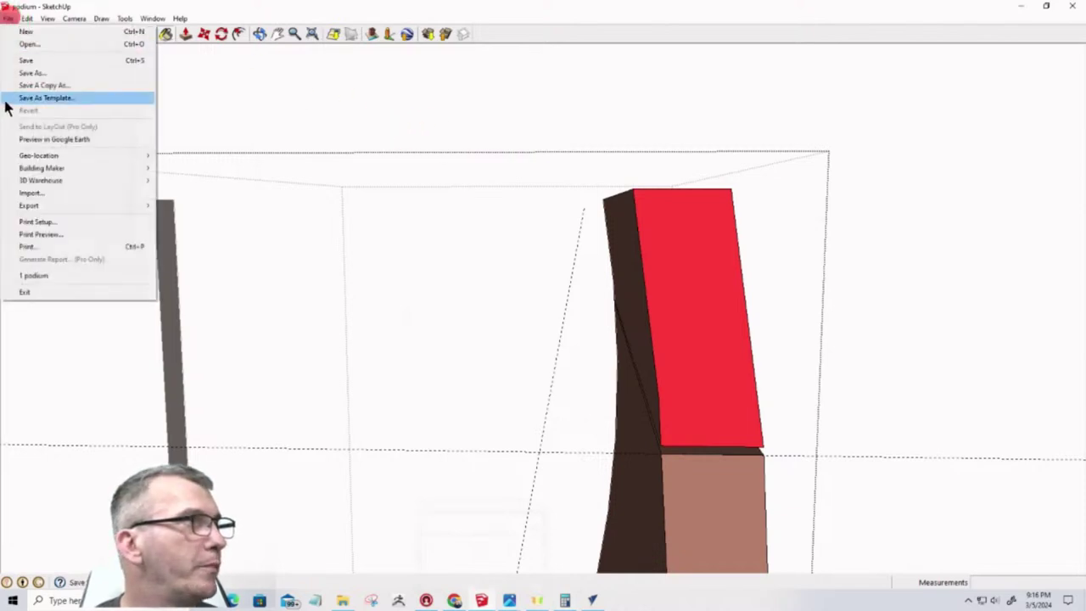
pyautogui.click(1022, 10)
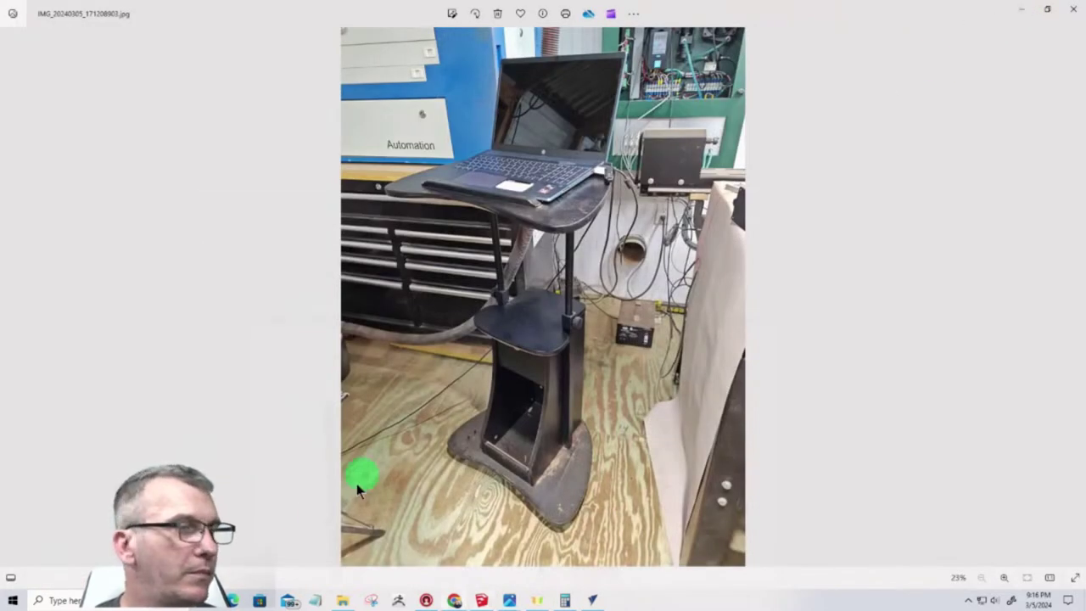
# Launch Aspire 11.5 from its folder in the Start menu app list
pyautogui.click(11, 600)
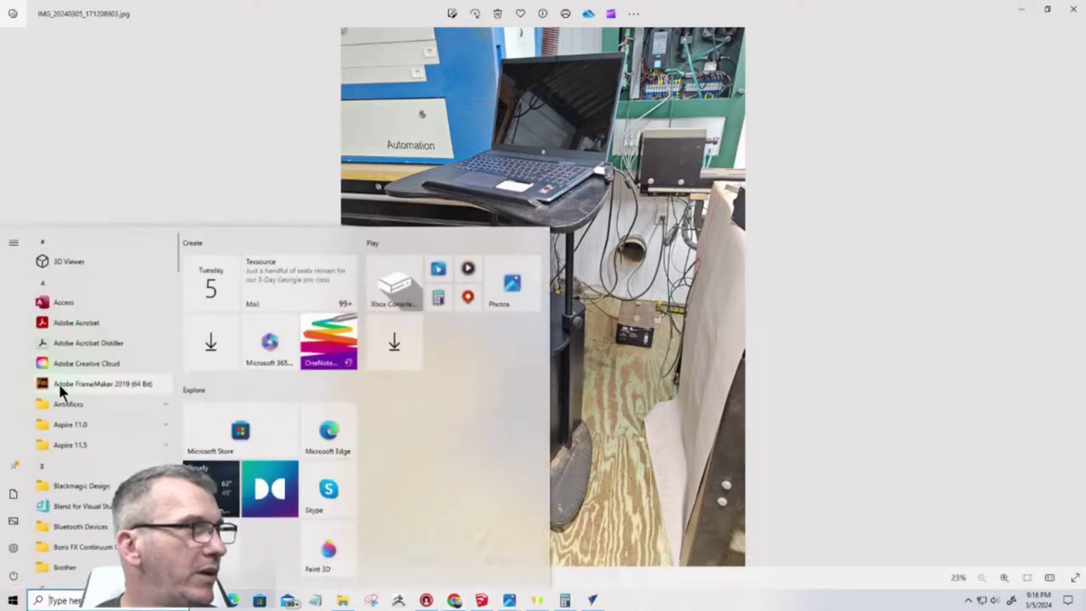
pyautogui.scroll(-5, 58, 381)
pyautogui.click(68, 281)
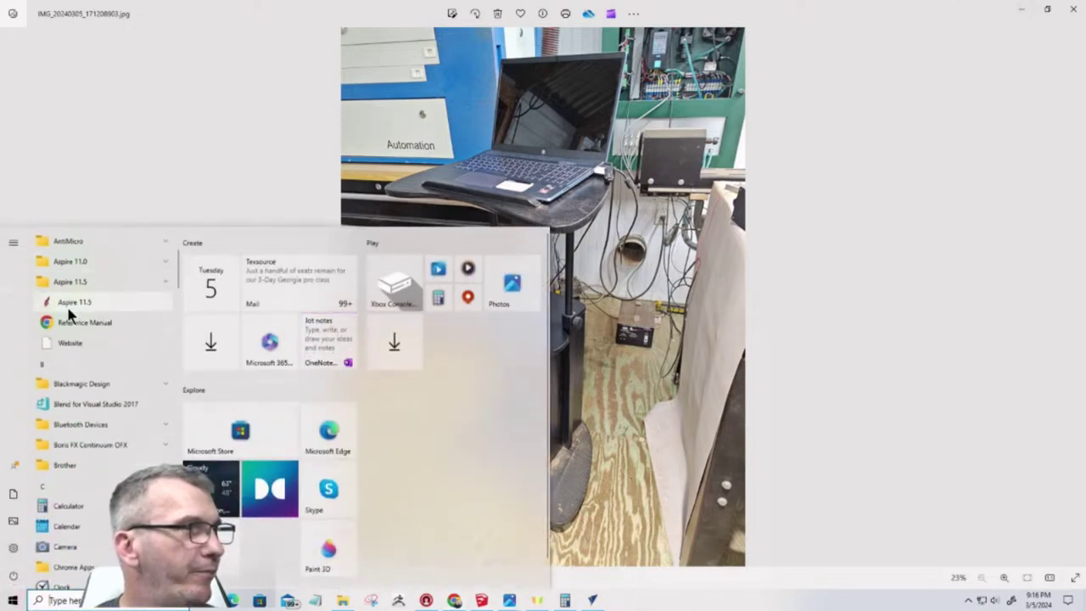
pyautogui.click(69, 303)
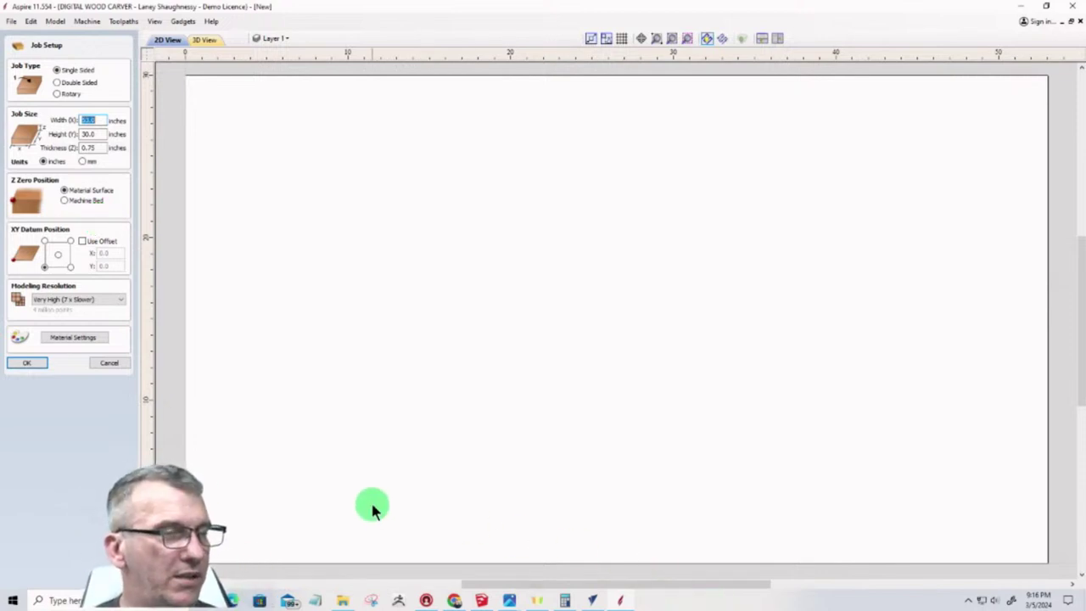
# Bring the SketchUp podium model forward from the taskbar
pyautogui.click(482, 600)
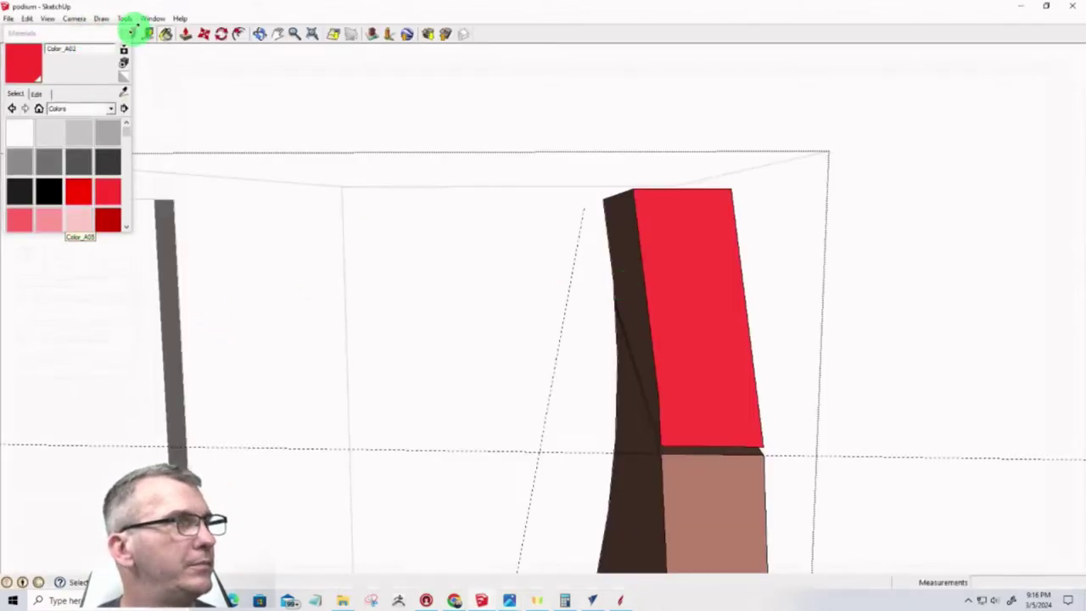
# Measure from the red face's top edge with Tape Measure, then cancel back to Select
pyautogui.click(146, 34)
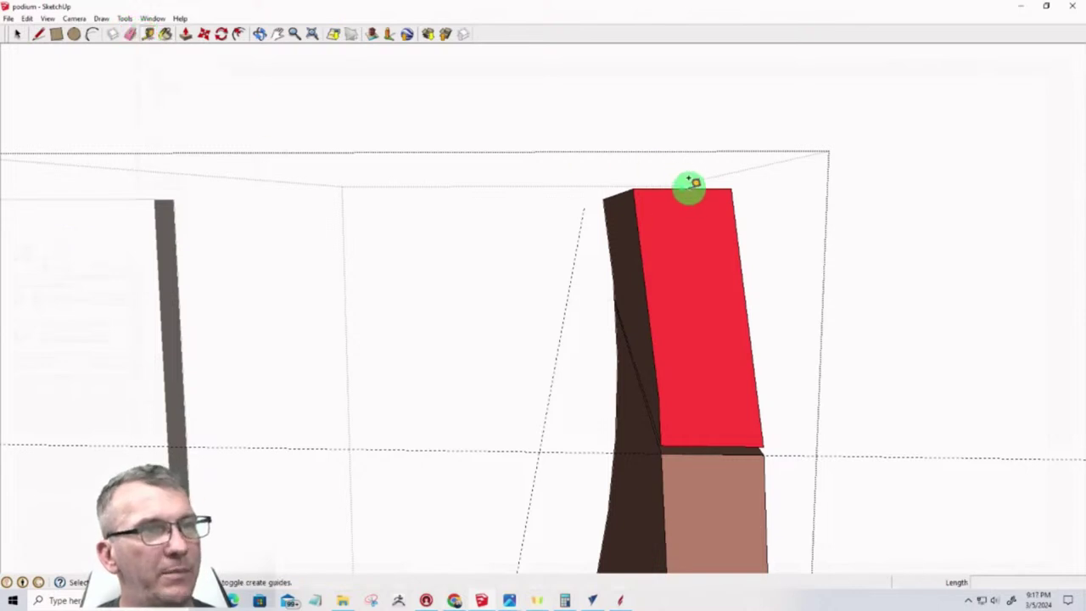
pyautogui.click(690, 186)
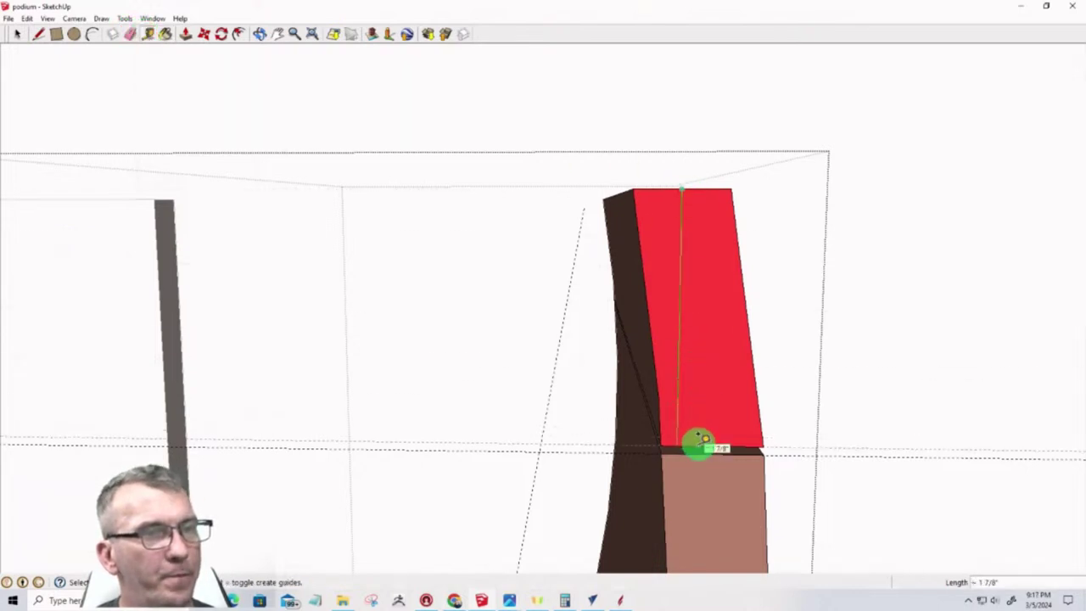
pyautogui.click(15, 34)
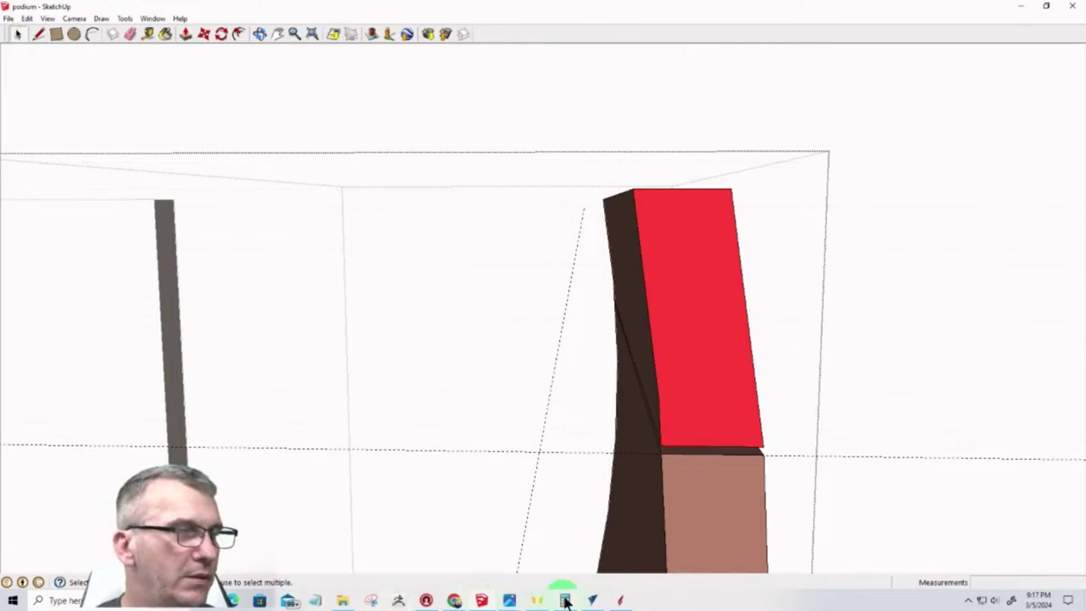
# In Aspire's Job Setup, enter a 1.875 by 9.25 inch job size and apply it
pyautogui.click(621, 599)
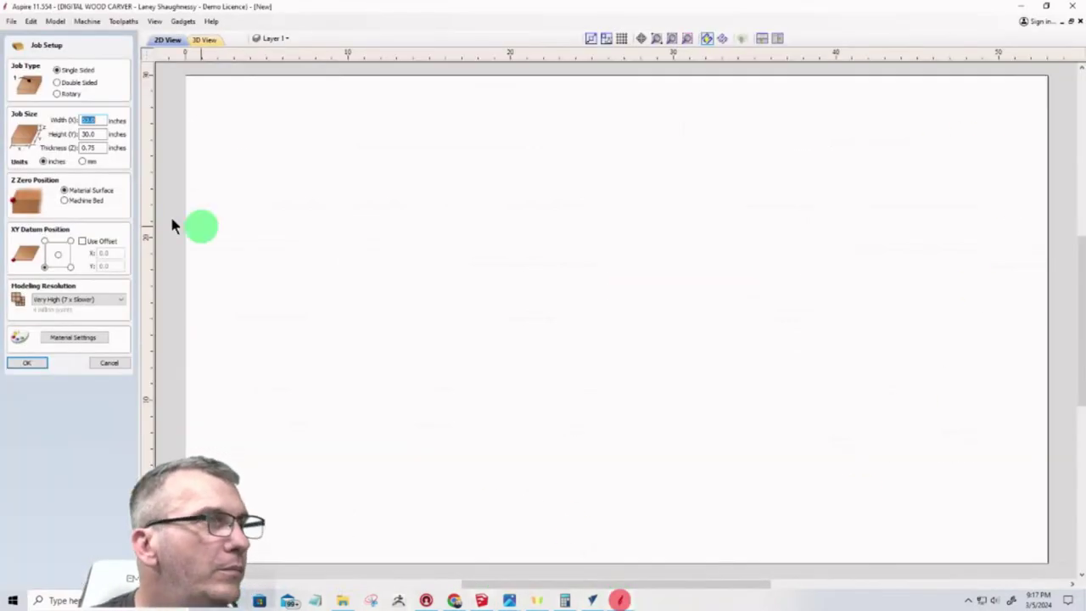
pyautogui.doubleClick(94, 120)
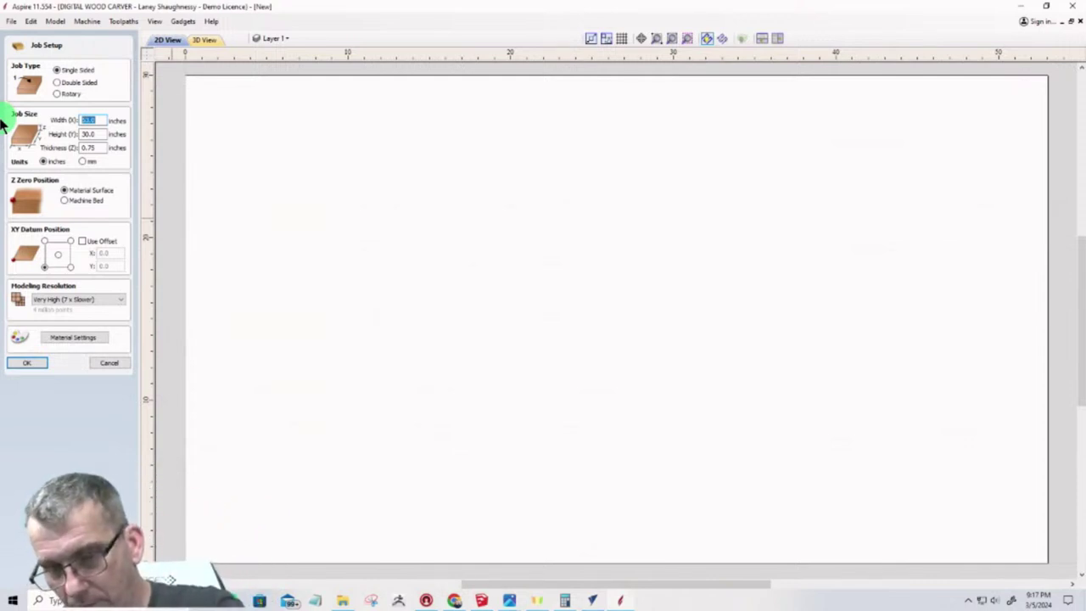
pyautogui.doubleClick(93, 121)
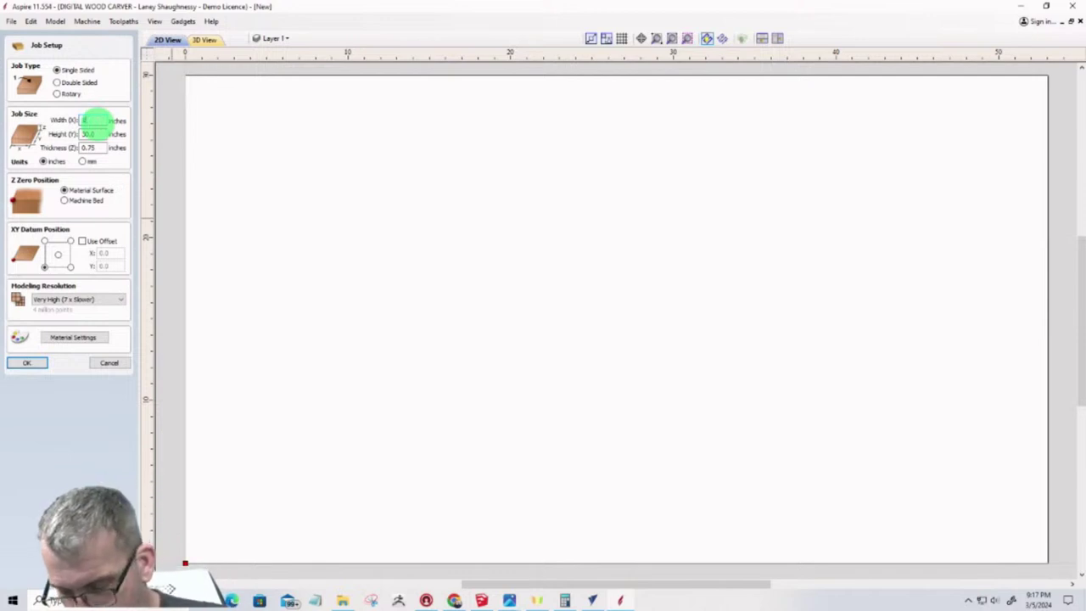
pyautogui.click(93, 134)
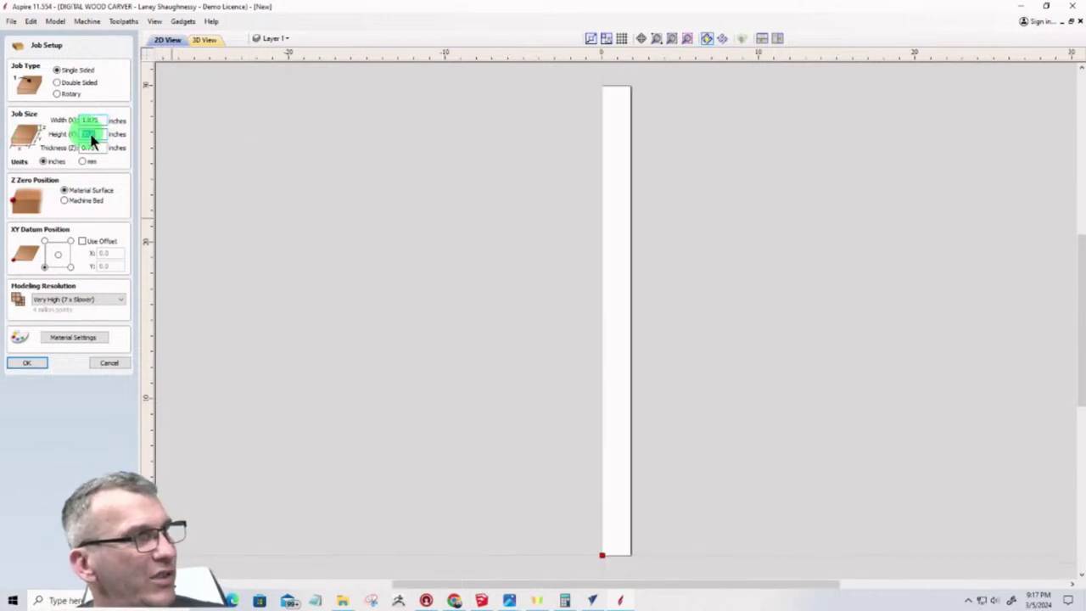
pyautogui.doubleClick(98, 136)
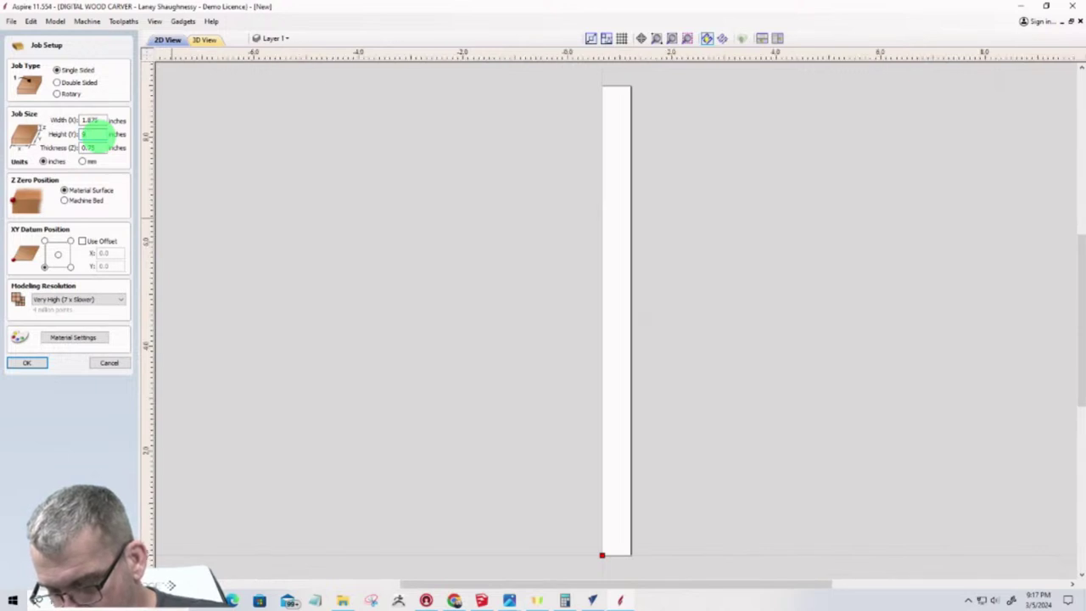
pyautogui.write('9')
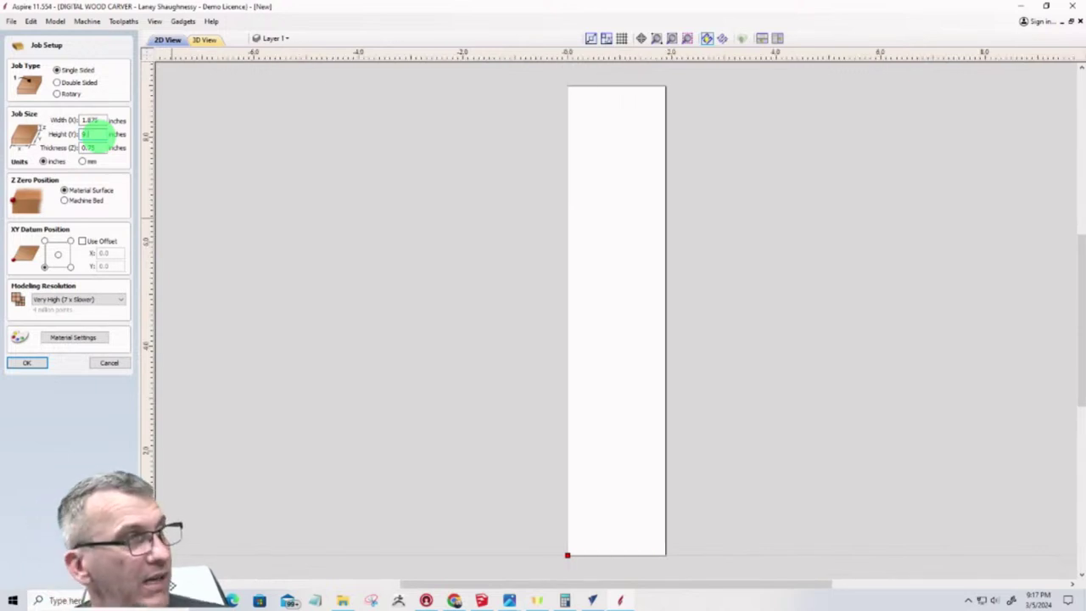
pyautogui.write('.25')
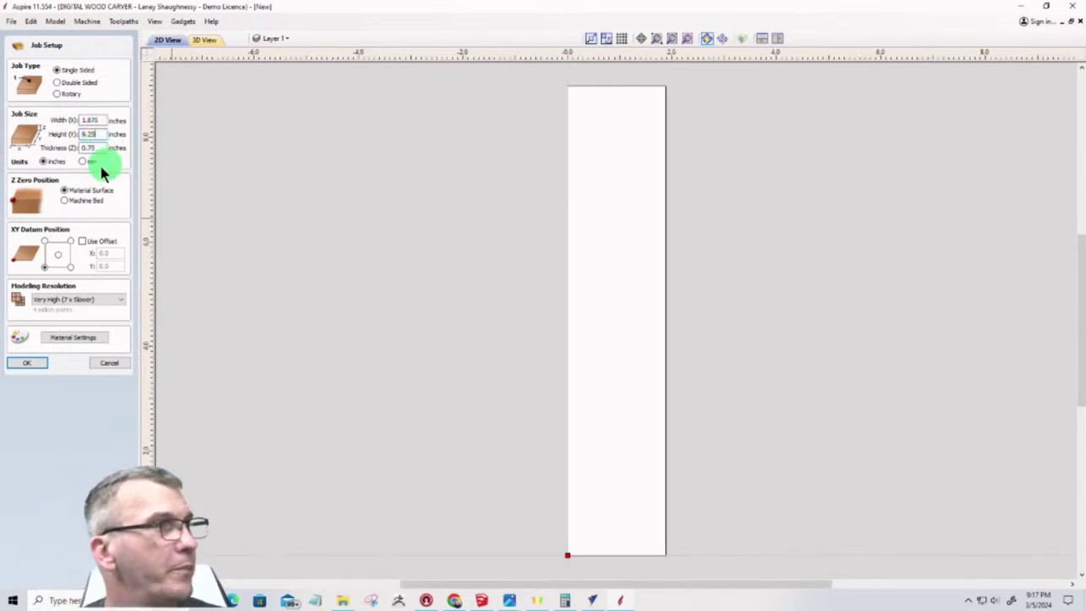
pyautogui.click(26, 365)
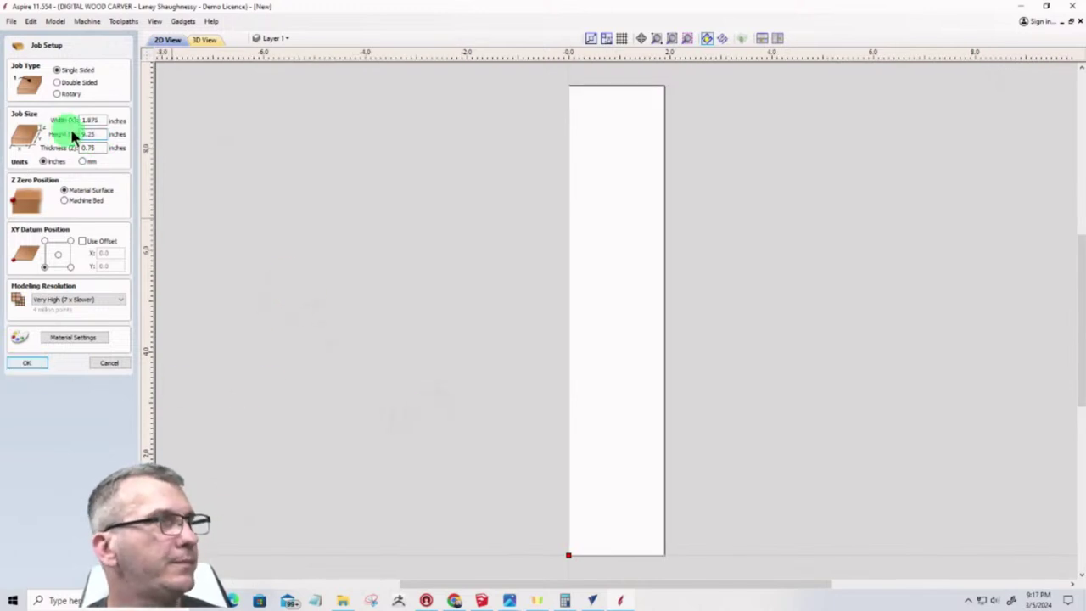
# Correct the job to 9.25 in wide by 1.875 in high and apply
pyautogui.click(27, 82)
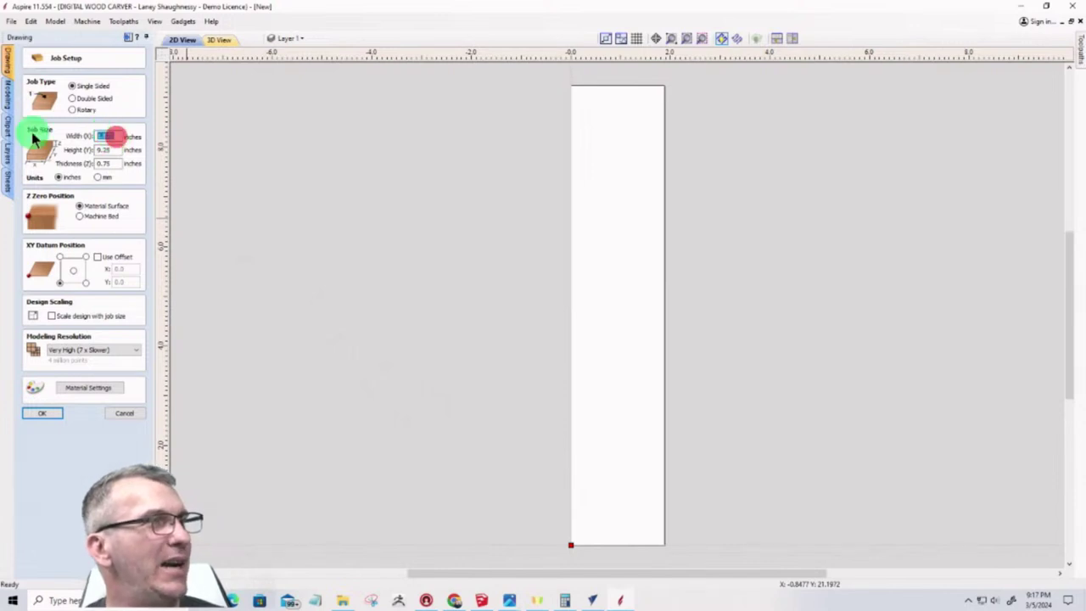
pyautogui.write('9.25')
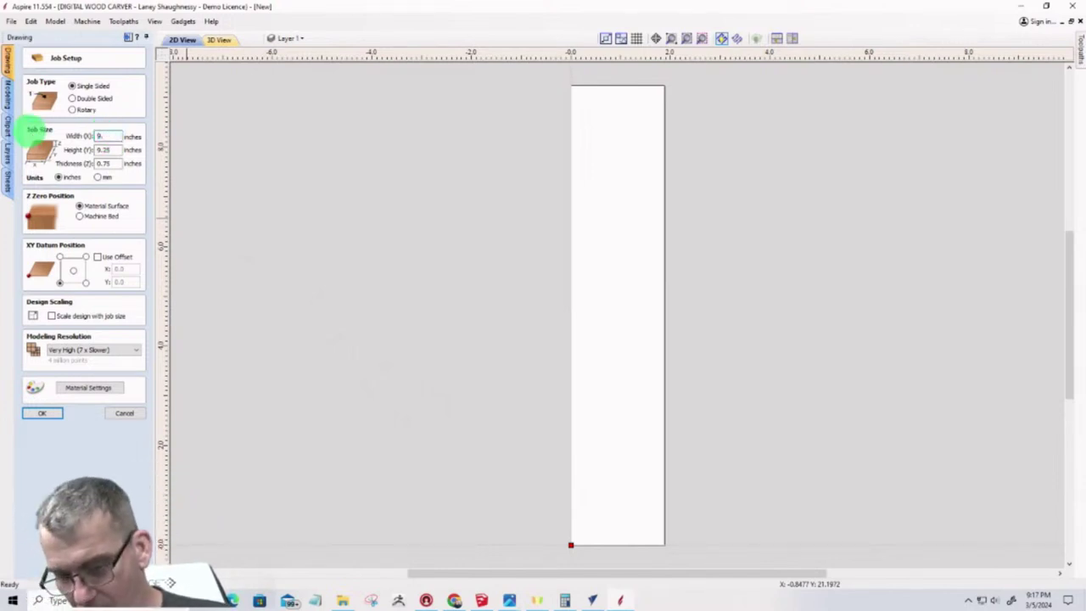
pyautogui.click(111, 150)
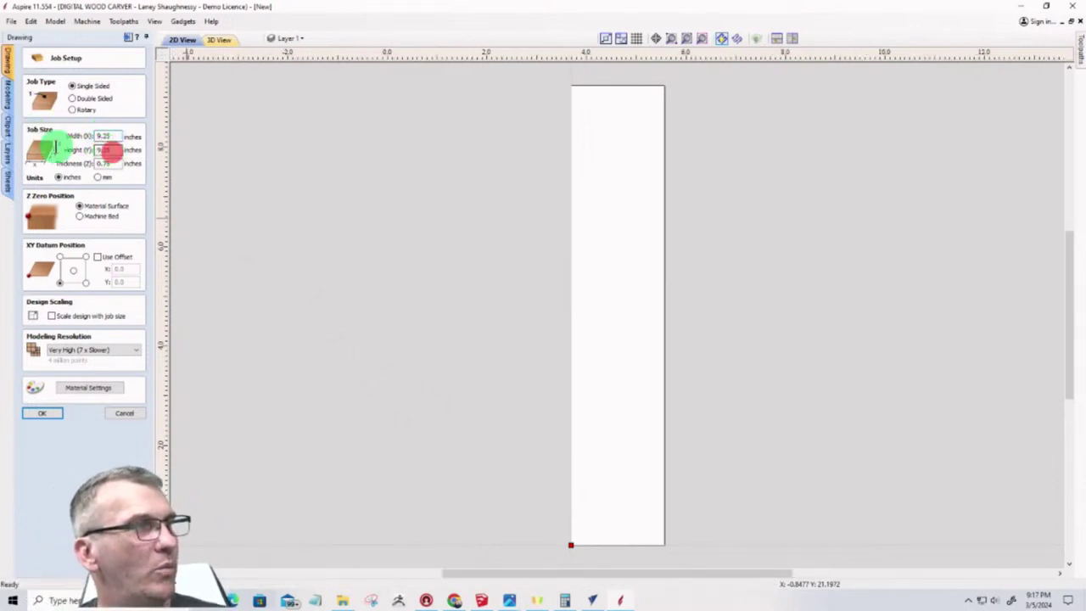
pyautogui.write('7')
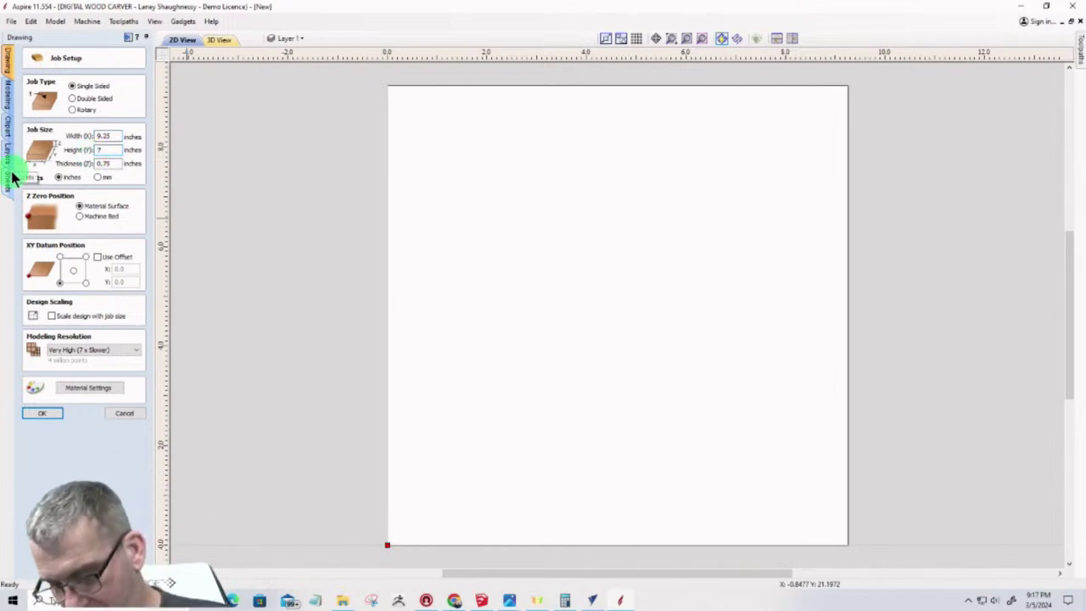
pyautogui.write('1.')
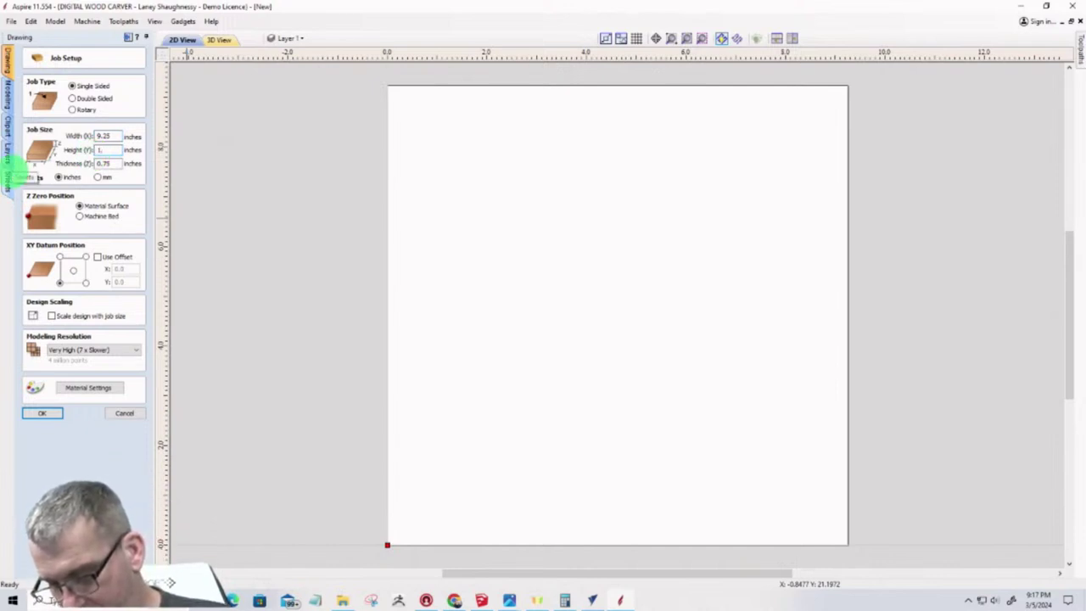
pyautogui.write('875')
pyautogui.click(26, 415)
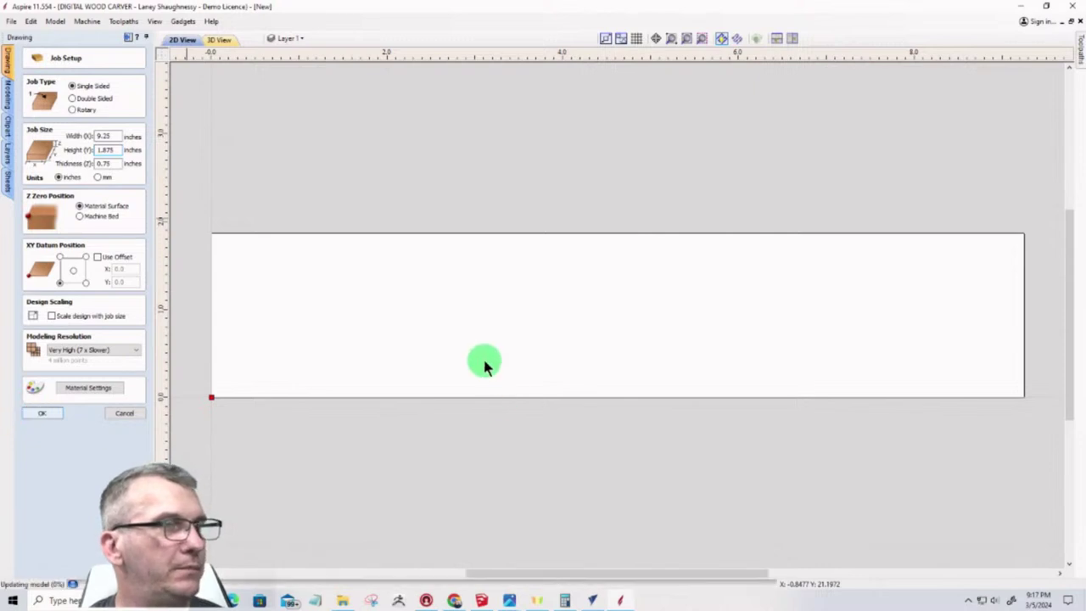
pyautogui.scroll(-4, 306, 354)
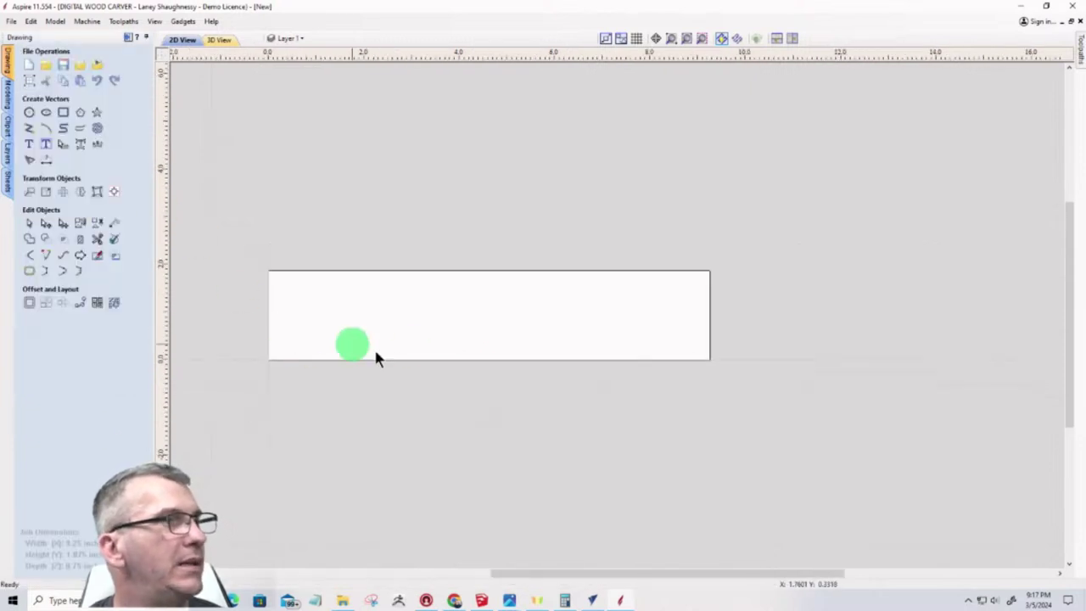
# Try pasting the copied profile into the empty Aspire job
pyautogui.rightClick(407, 333)
pyautogui.click(429, 113)
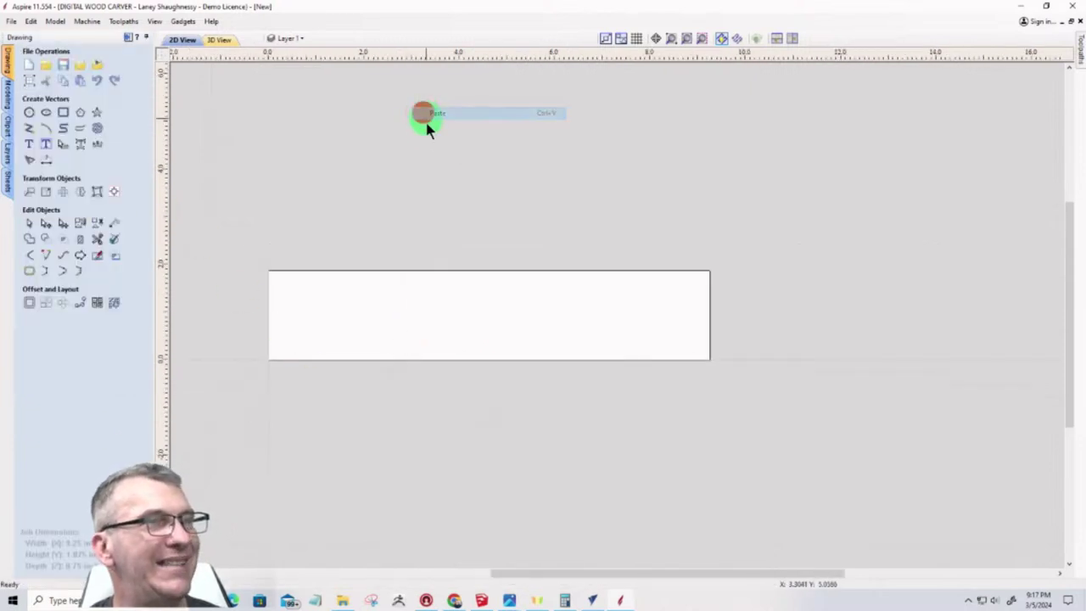
pyautogui.scroll(-1, 473, 345)
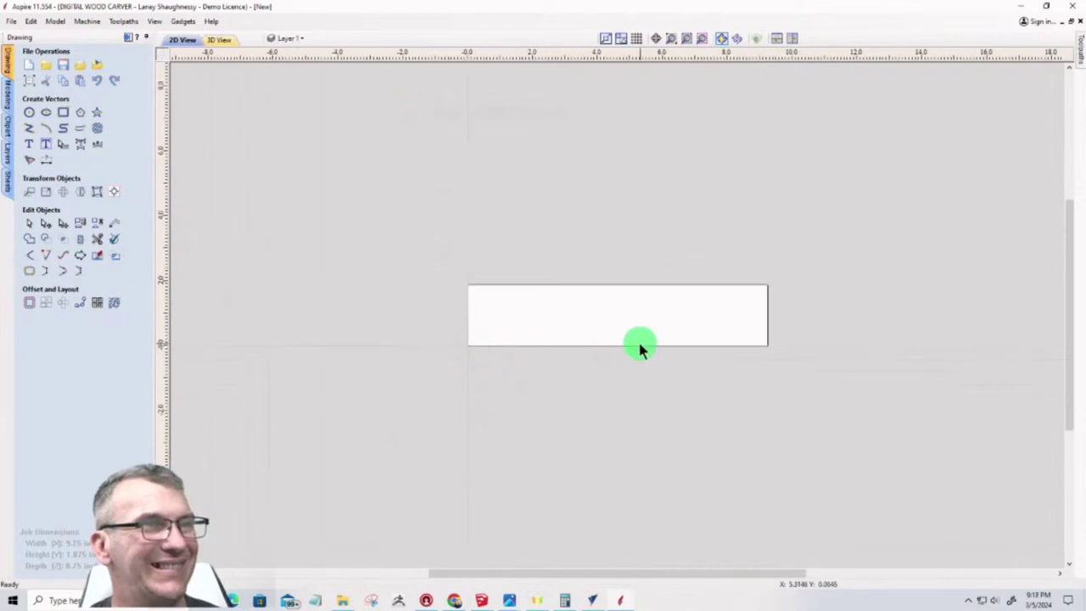
pyautogui.scroll(1, 640, 346)
pyautogui.scroll(-1, 641, 348)
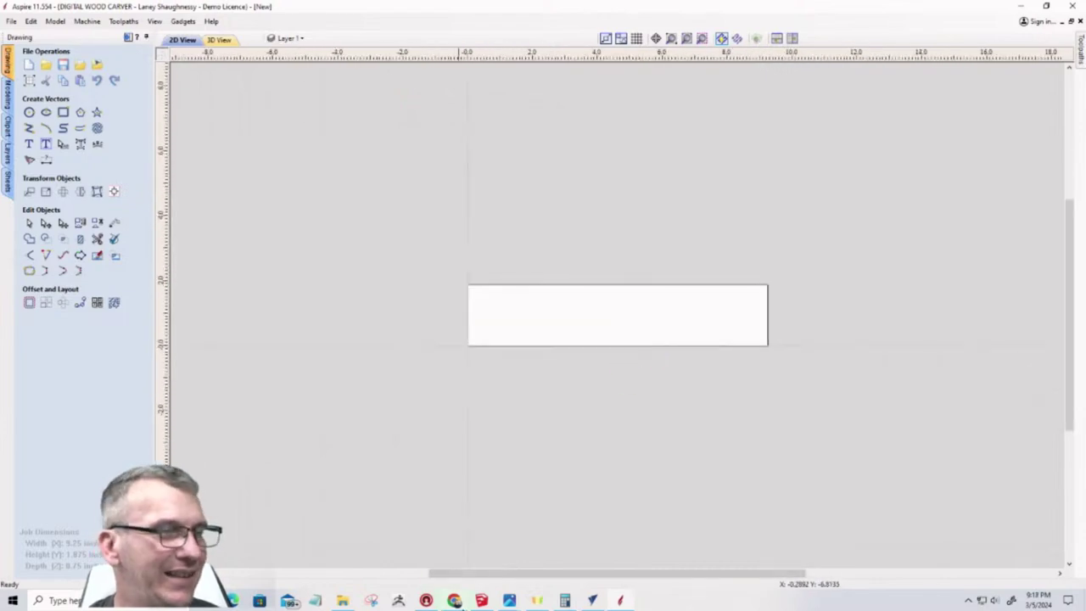
# Export the selected tilted rectangle from VCarve Pro as a DXF, then return to Aspire
pyautogui.click(591, 601)
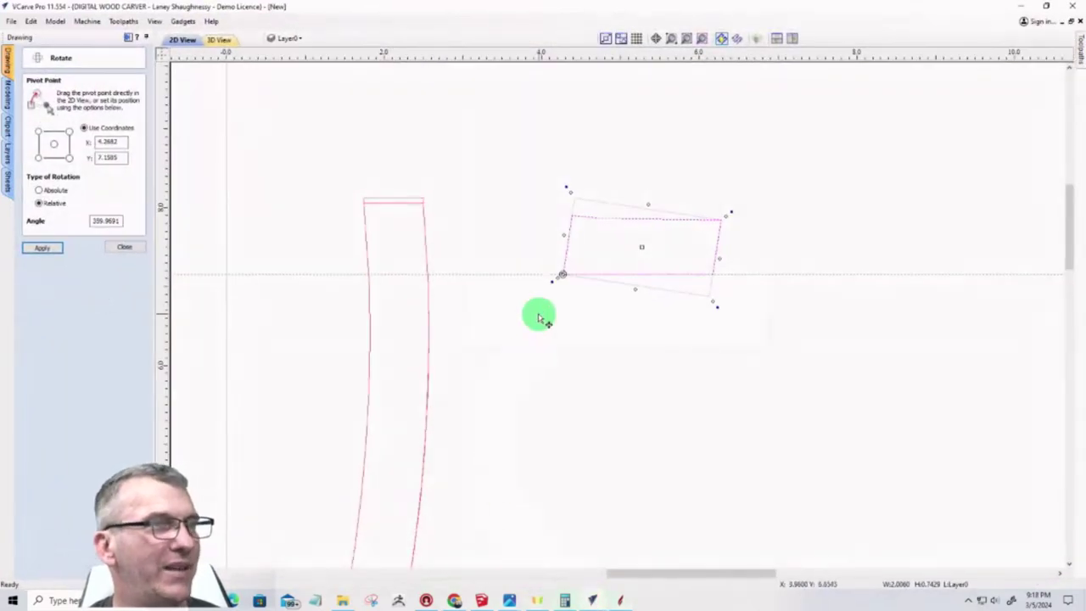
pyautogui.click(11, 21)
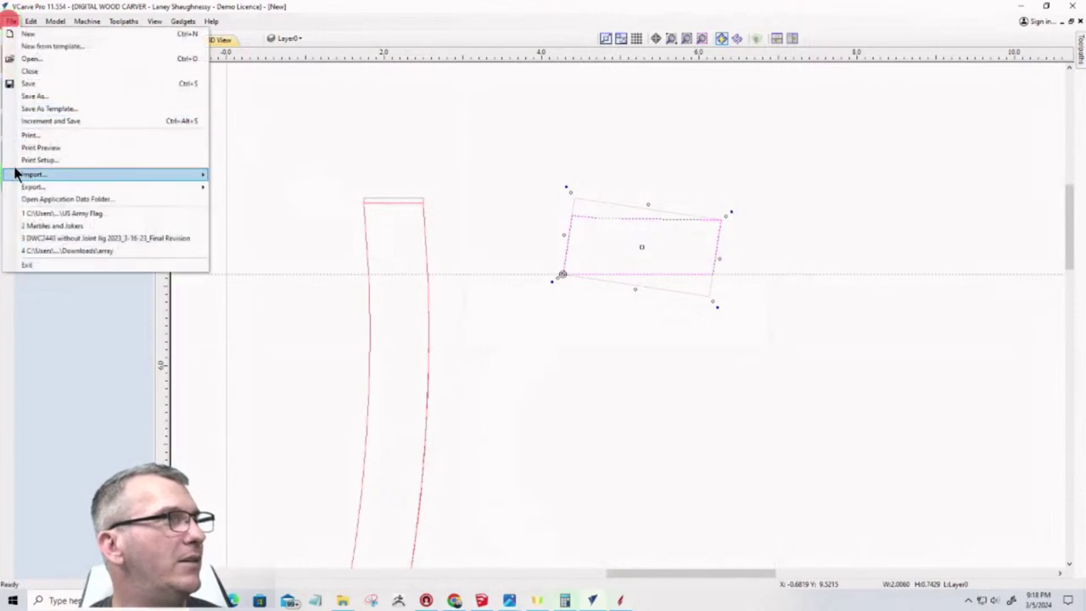
pyautogui.moveTo(21, 187)
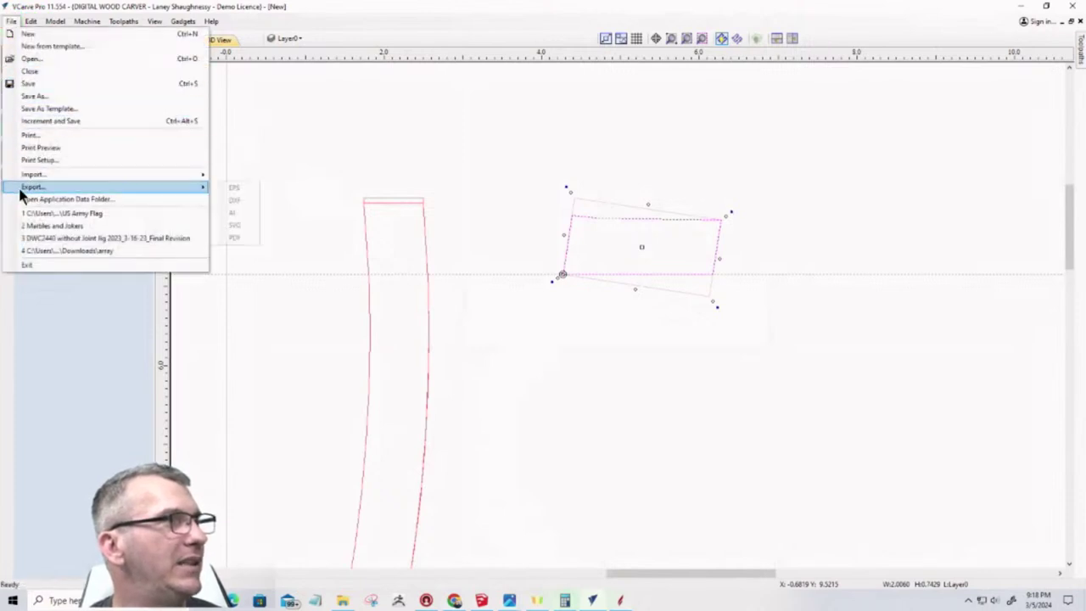
pyautogui.click(232, 201)
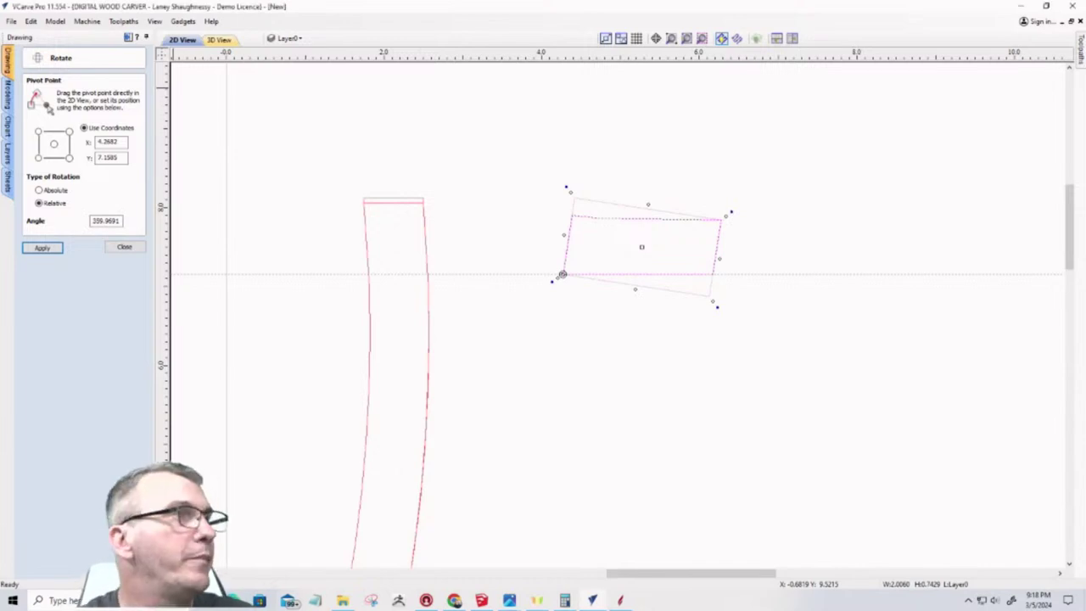
pyautogui.click(620, 600)
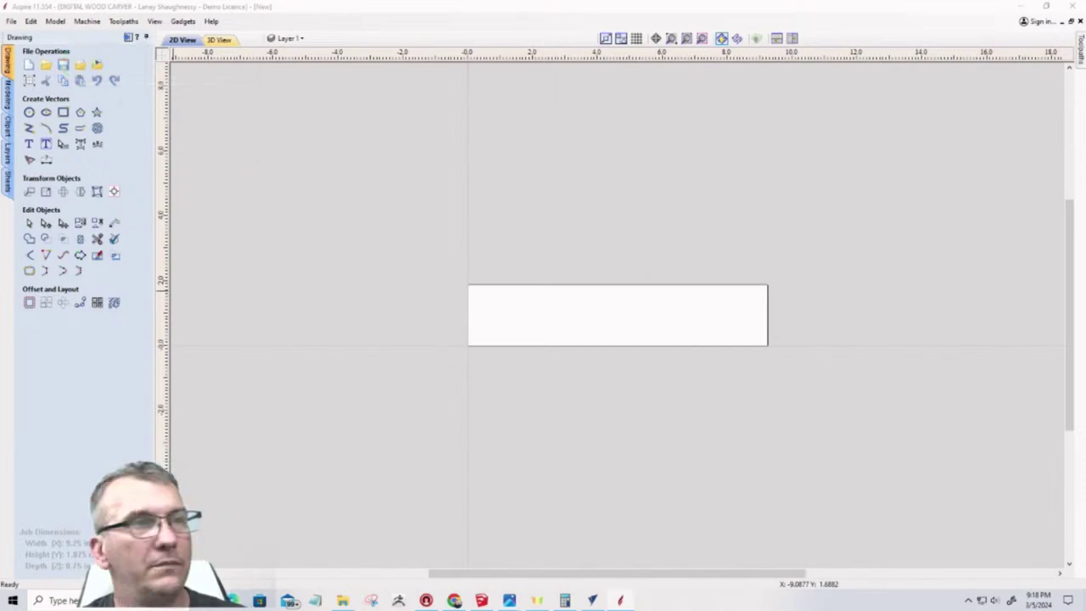
# Paste the tilted rectangle vector into the job, select it and move it near the job
pyautogui.hotkey('ctrl', 'v')
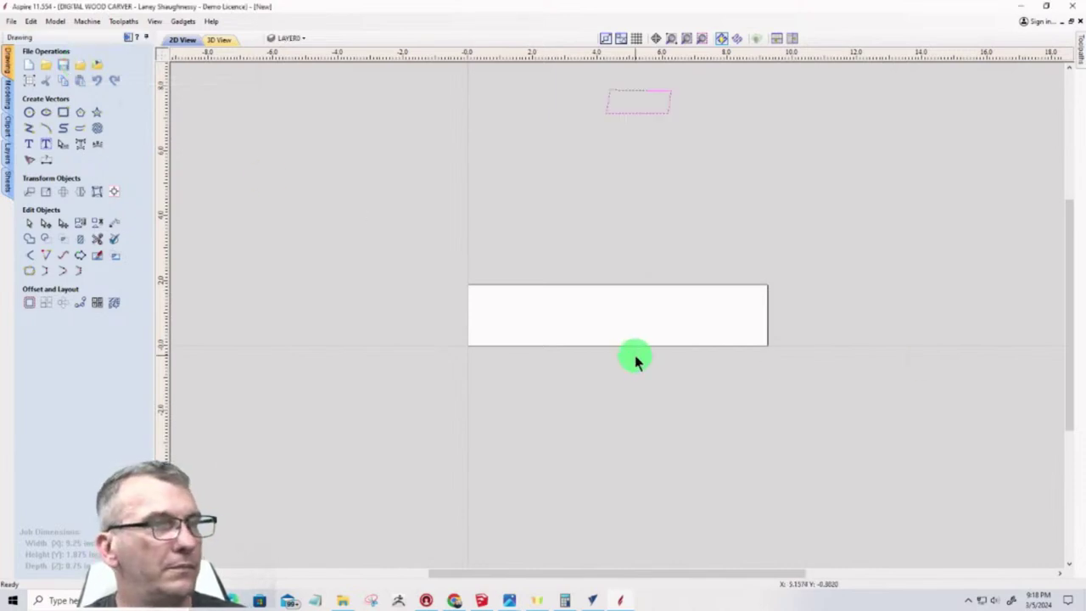
pyautogui.click(632, 113)
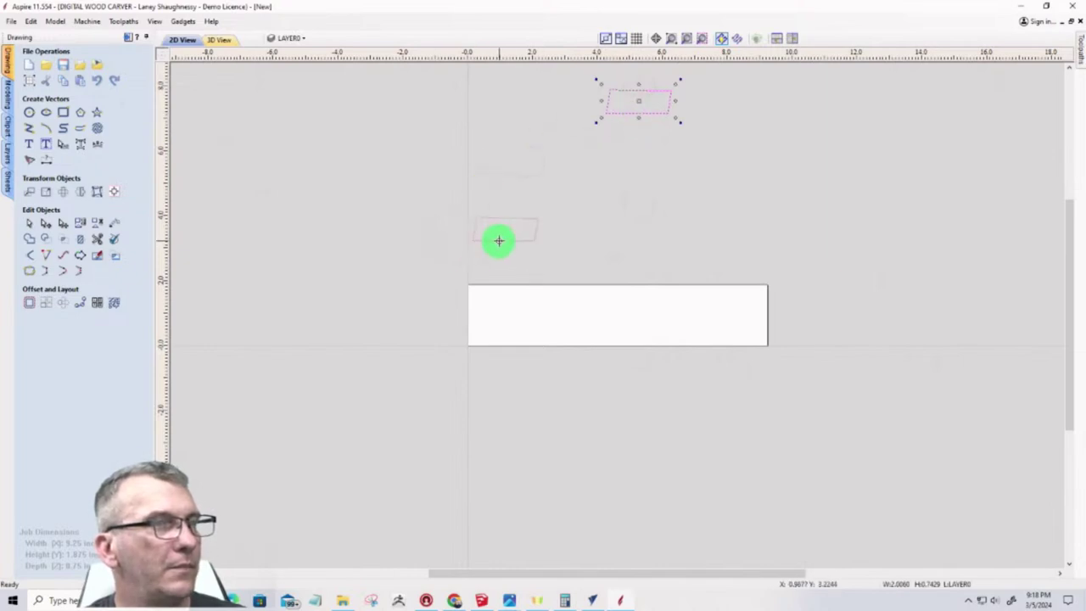
pyautogui.moveTo(498, 238); pyautogui.dragTo(497, 237)
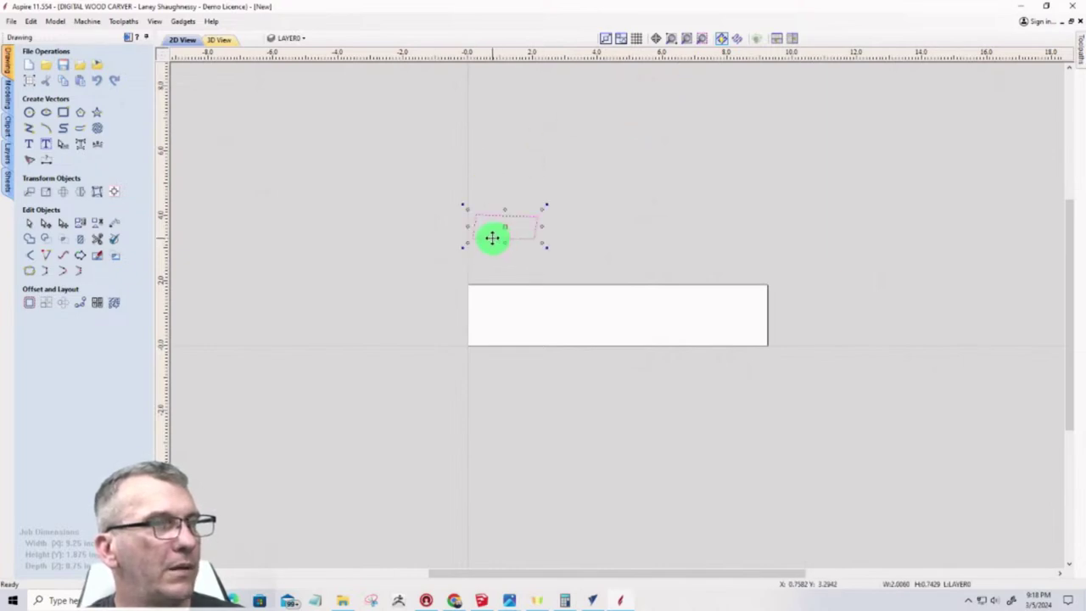
pyautogui.scroll(2, 490, 240)
pyautogui.scroll(-1, 490, 240)
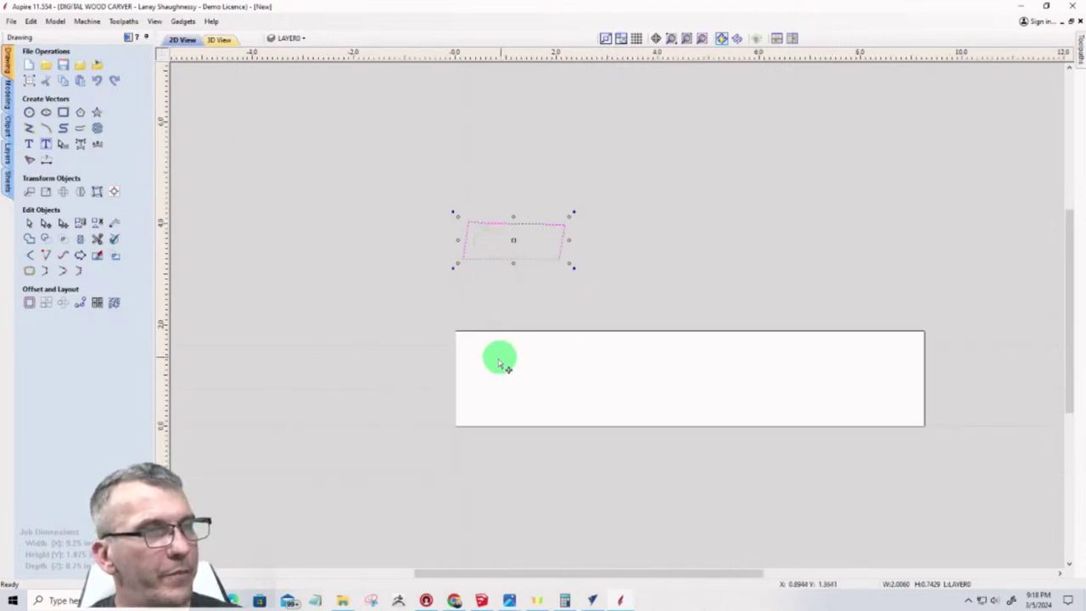
pyautogui.scroll(1, 499, 363)
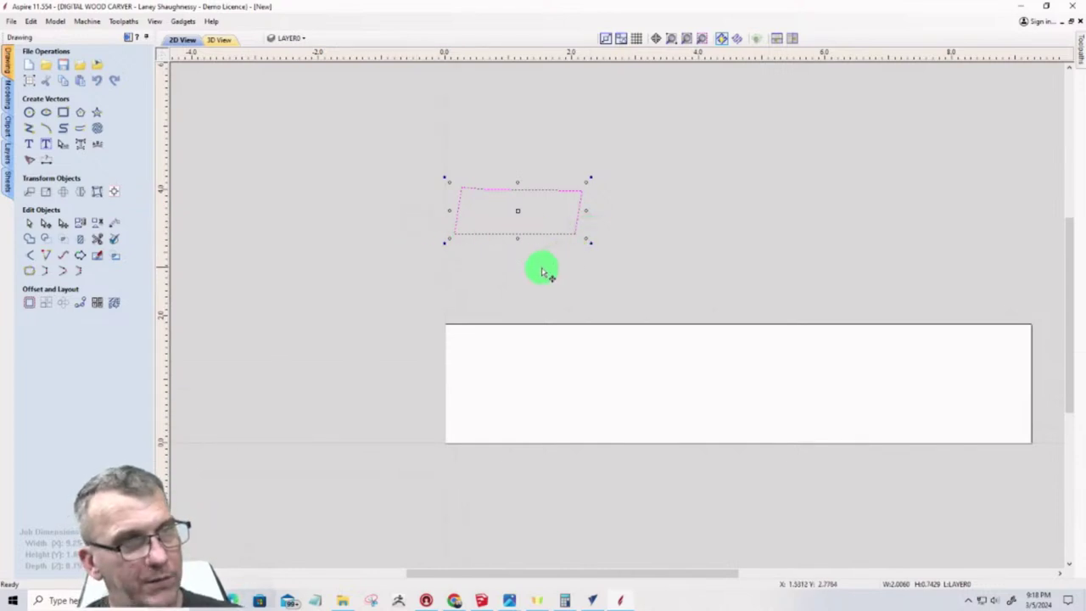
pyautogui.scroll(-3, 548, 339)
pyautogui.scroll(4, 543, 378)
pyautogui.scroll(-1, 535, 379)
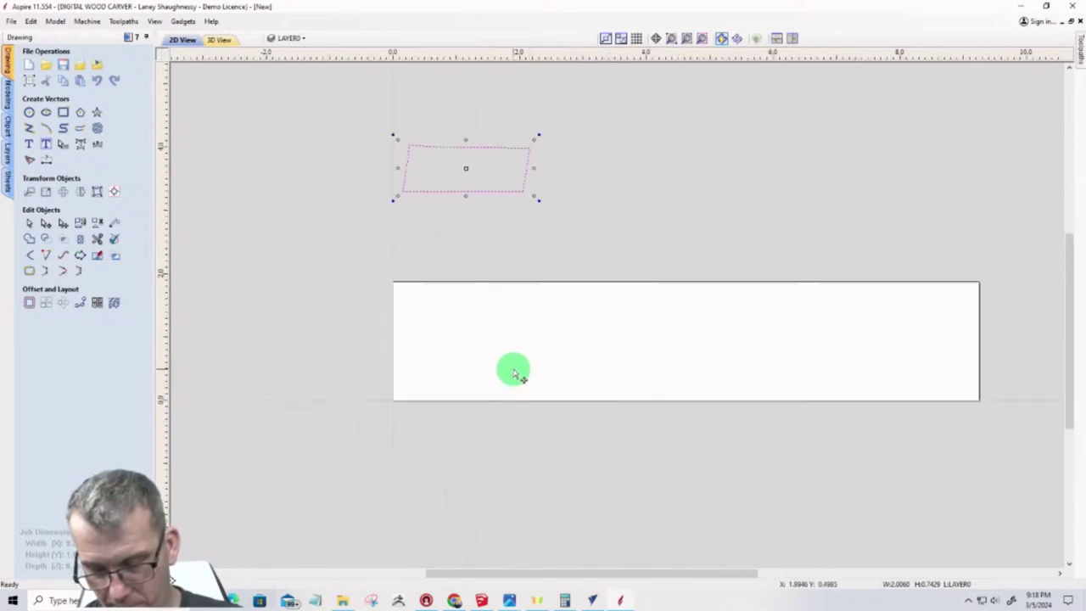
# Rotate the profile 90° upright and place it just left of the job's left edge
pyautogui.press('r')
pyautogui.press('r')
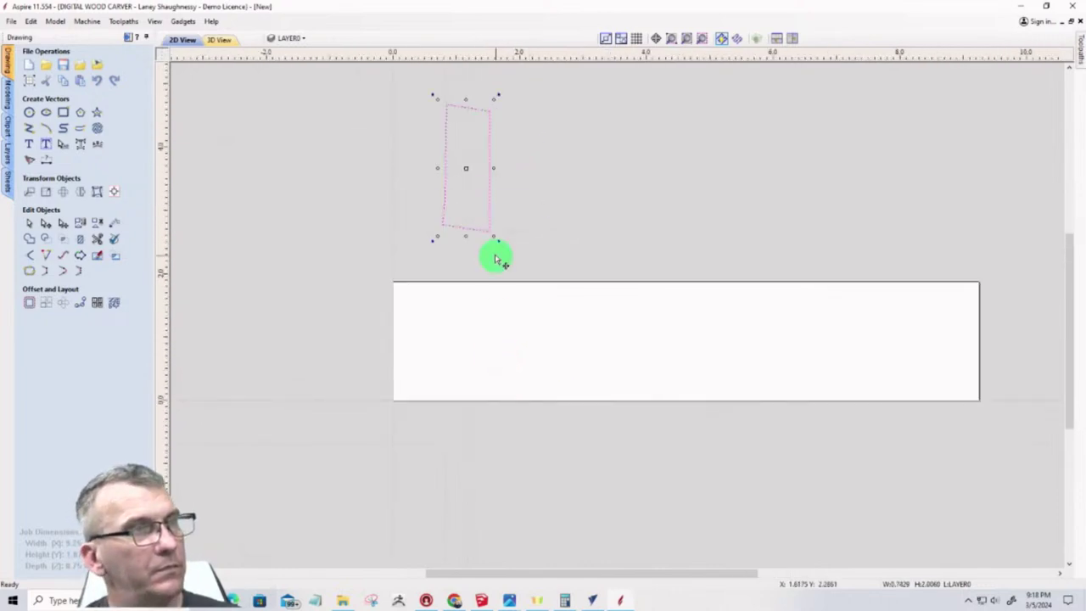
pyautogui.moveTo(489, 226); pyautogui.dragTo(393, 402)
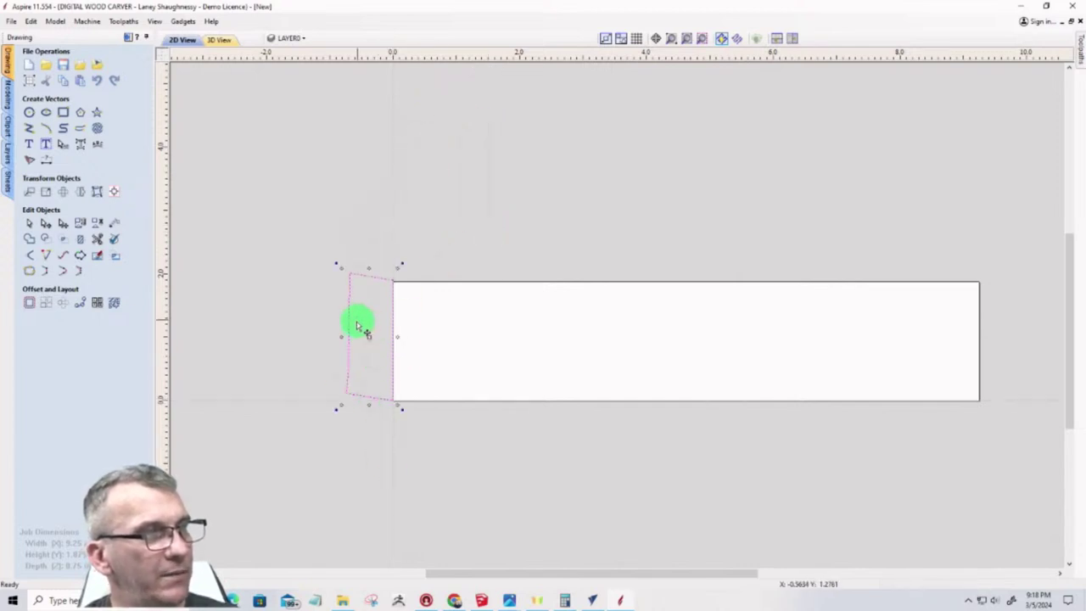
pyautogui.moveTo(349, 331); pyautogui.dragTo(281, 332)
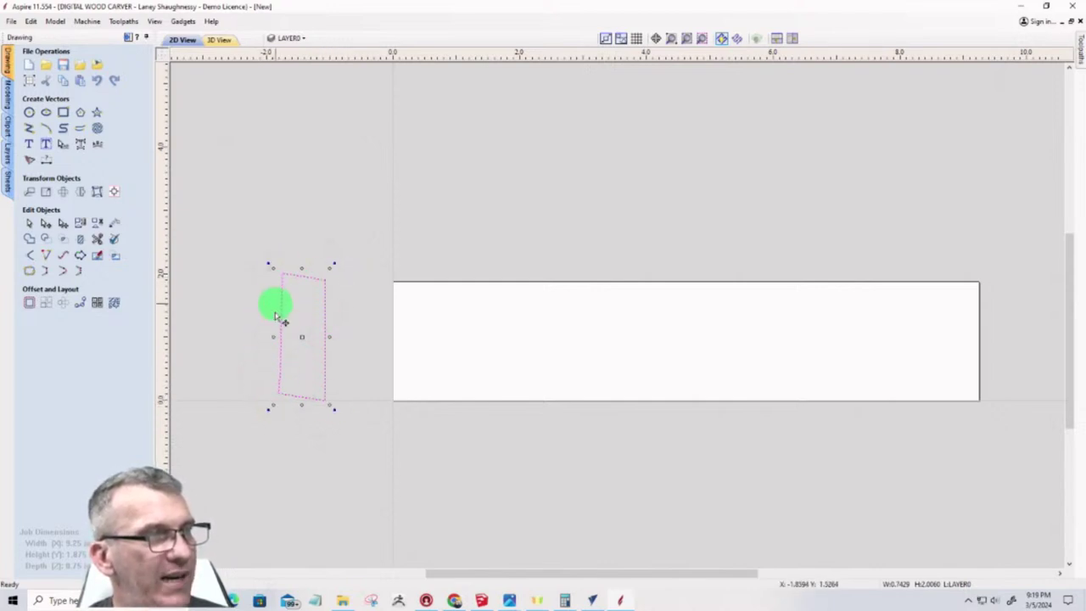
pyautogui.scroll(5, 279, 393)
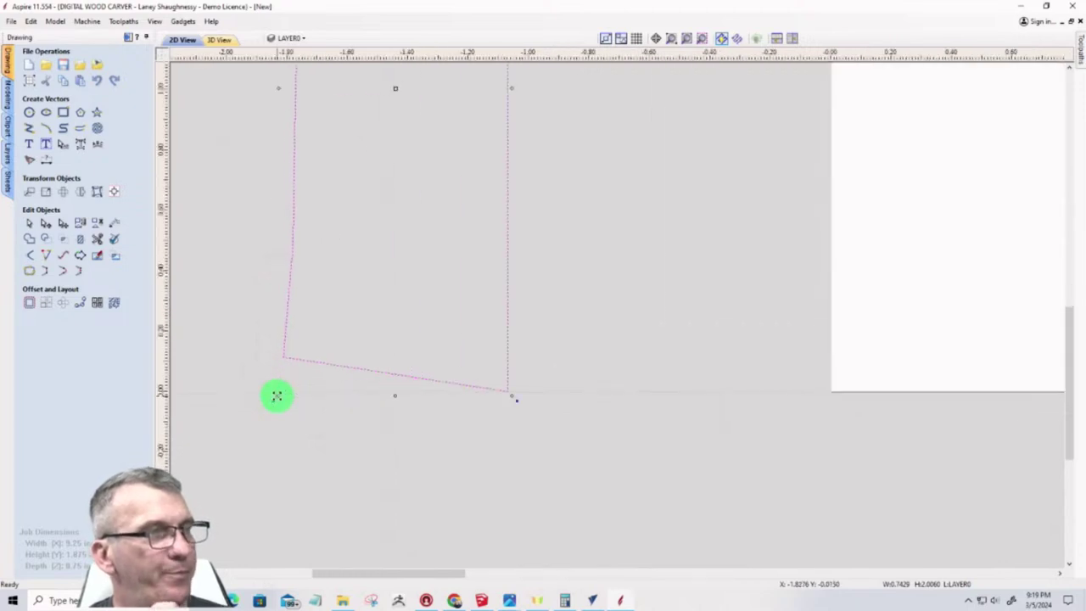
pyautogui.scroll(-3, 277, 396)
pyautogui.scroll(-1, 277, 395)
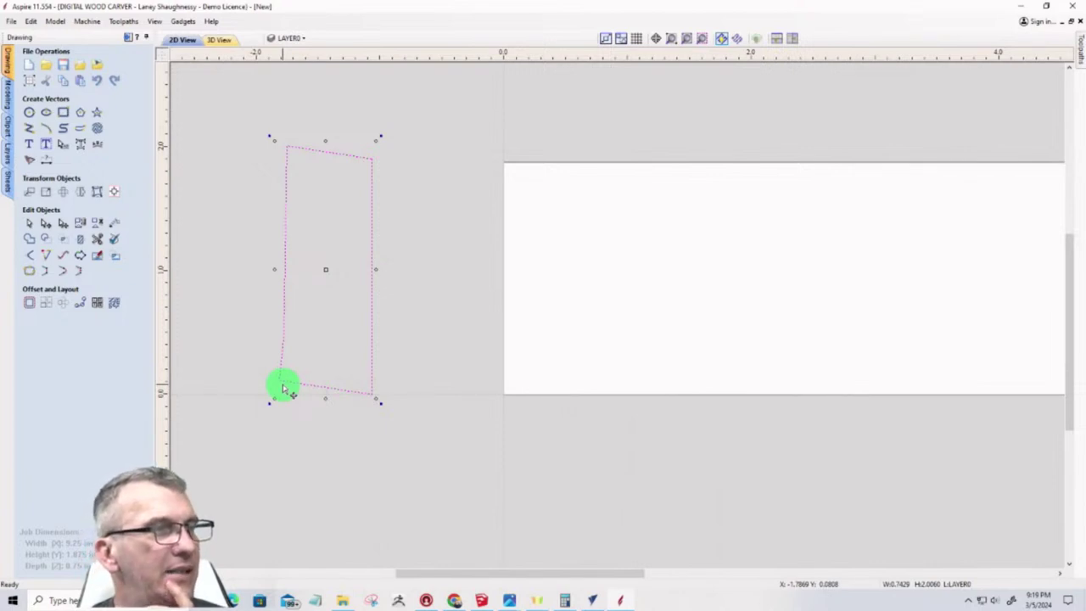
# Open the profile by deleting its right span in Node Edit Mode
pyautogui.rightClick(370, 364)
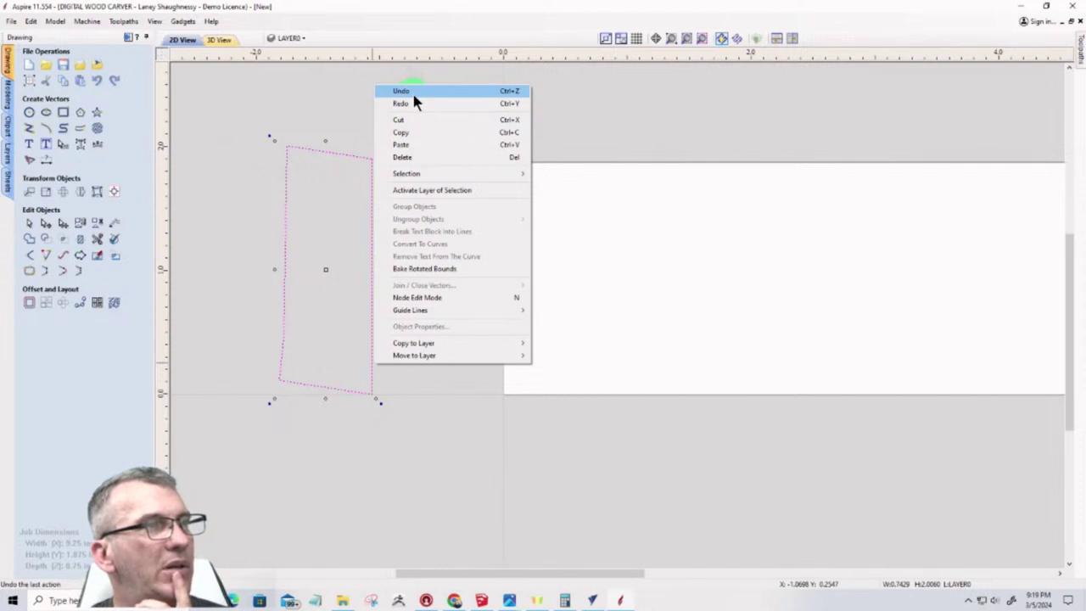
pyautogui.click(399, 298)
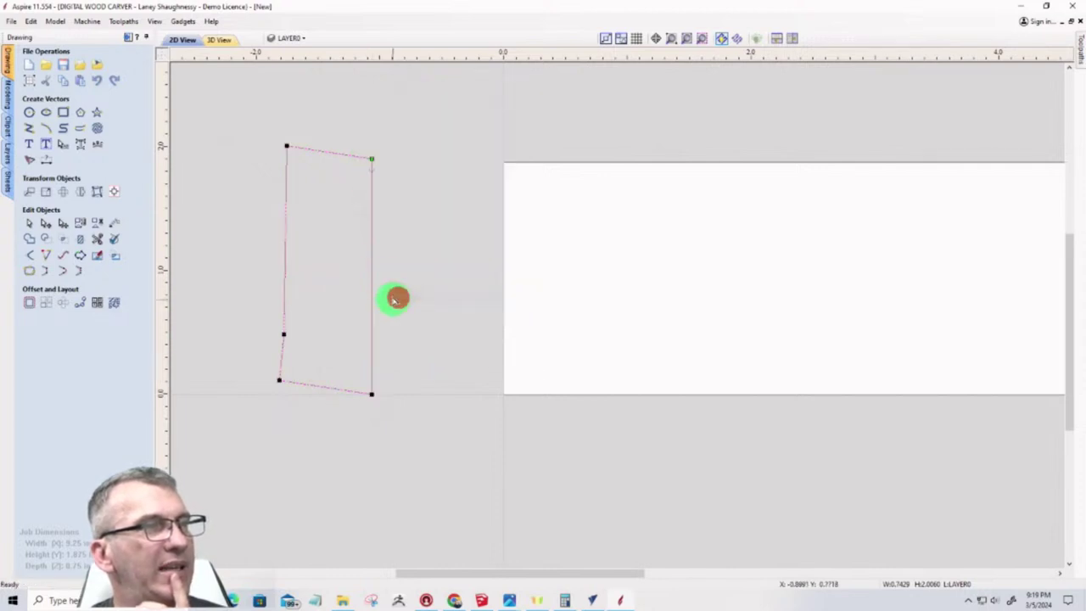
pyautogui.rightClick(375, 229)
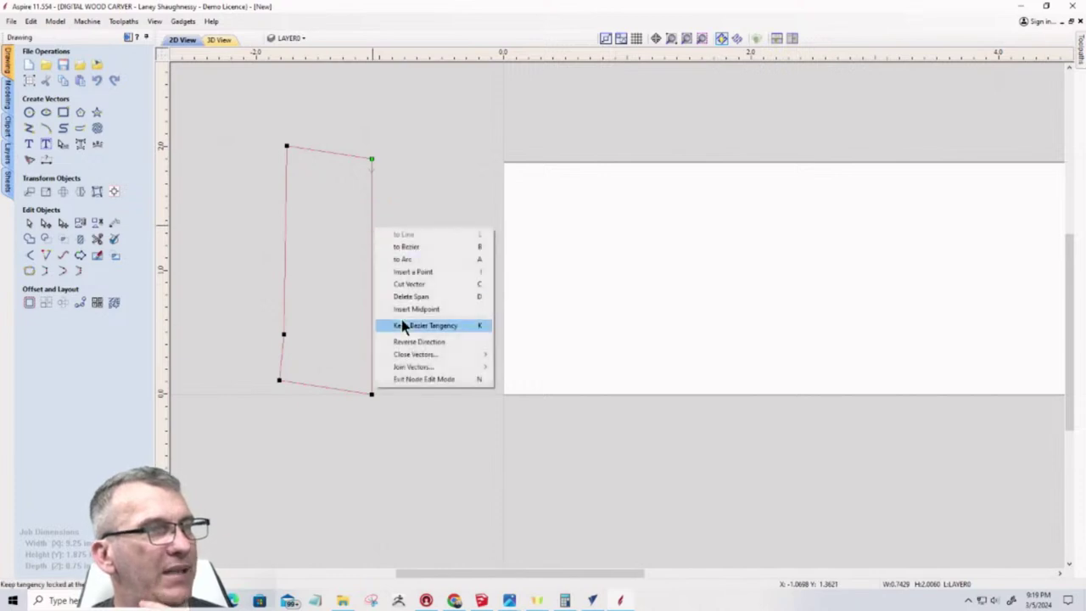
pyautogui.click(409, 294)
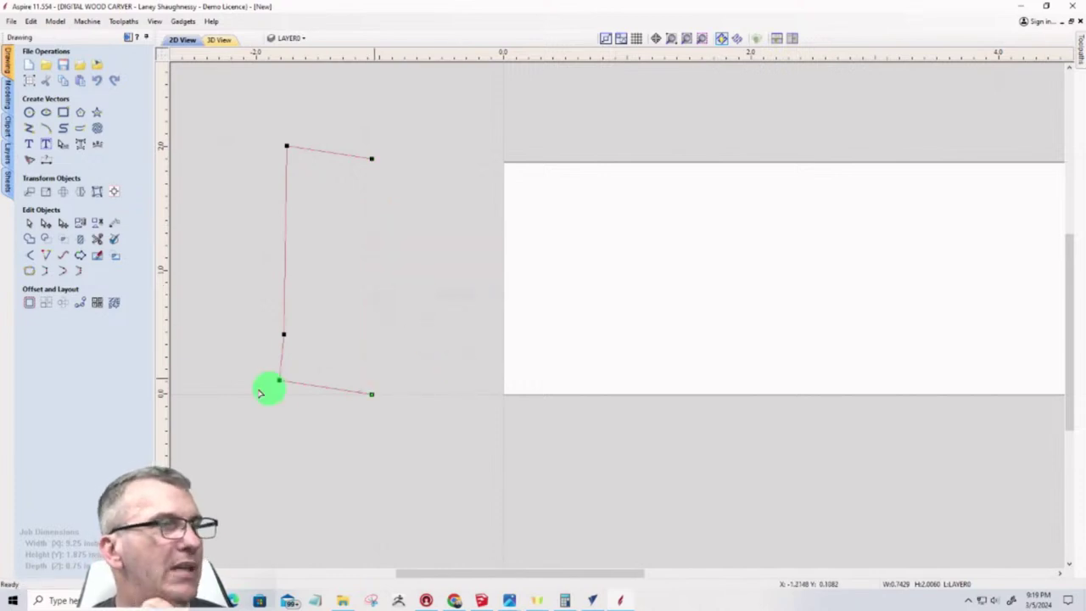
pyautogui.scroll(-5, 212, 344)
# Draw polyline rails along the rectangle's top and bottom edges
pyautogui.click(29, 127)
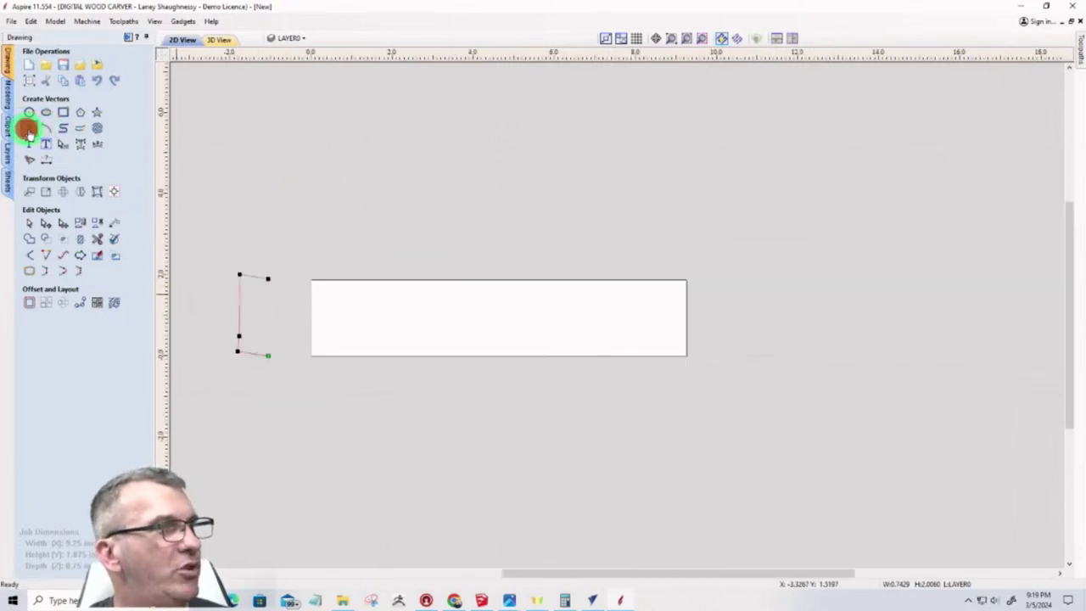
pyautogui.click(311, 281)
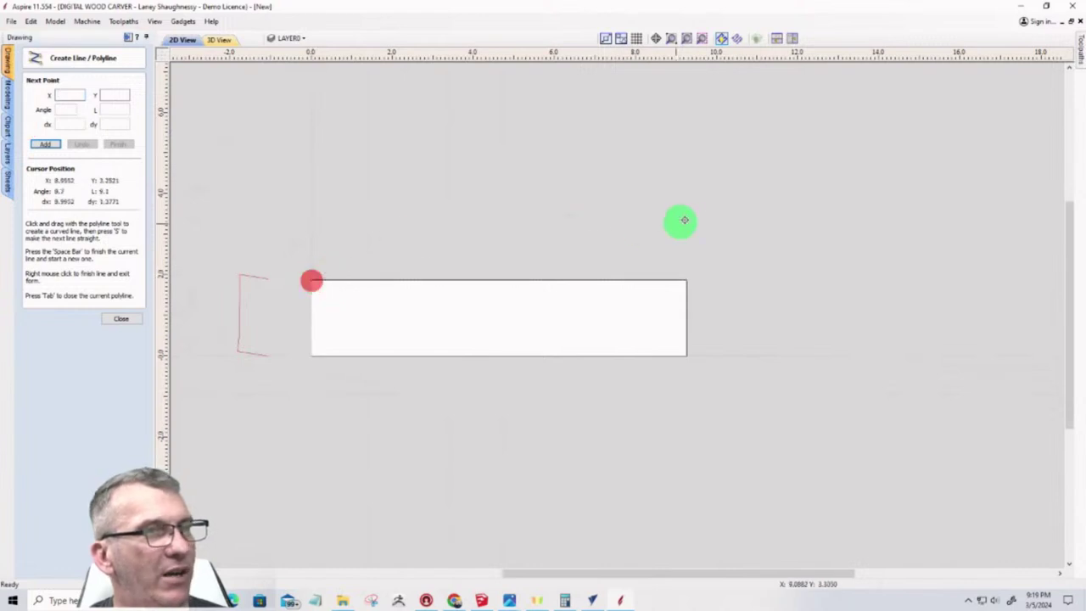
pyautogui.click(686, 281)
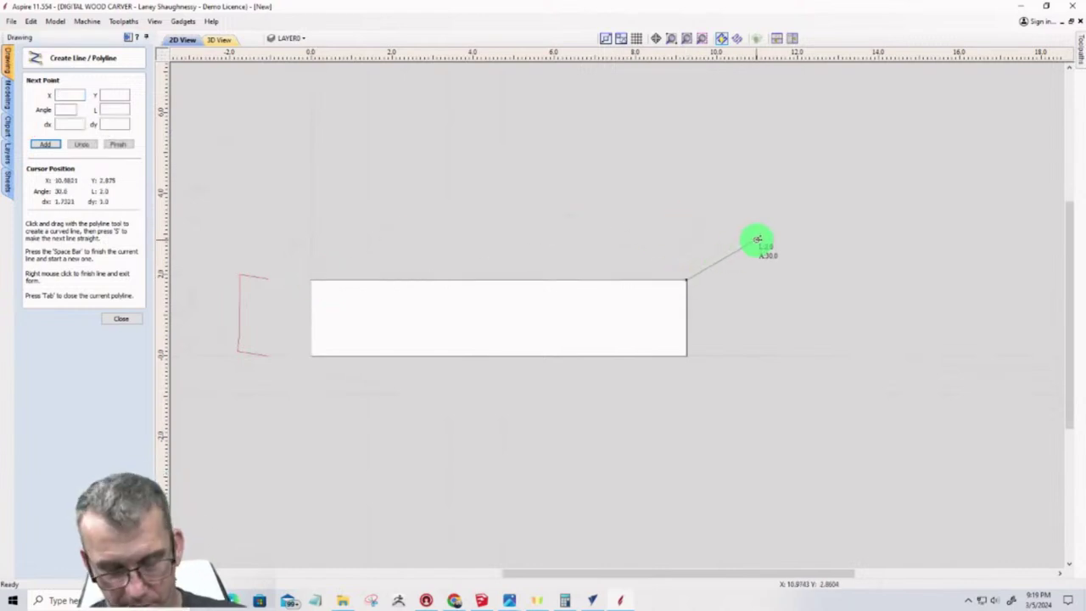
pyautogui.click(311, 356)
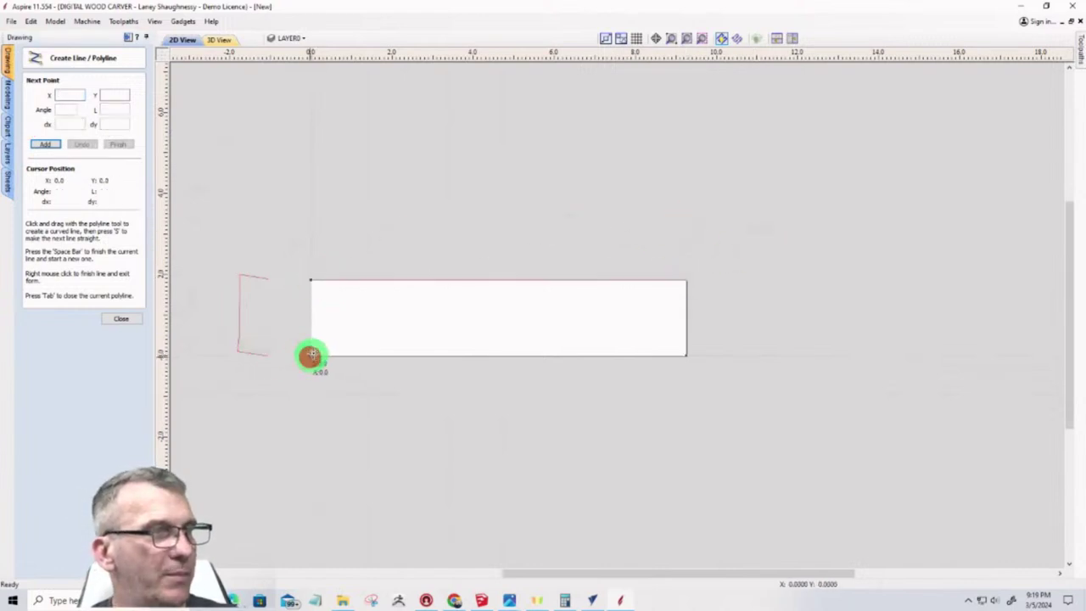
pyautogui.click(687, 356)
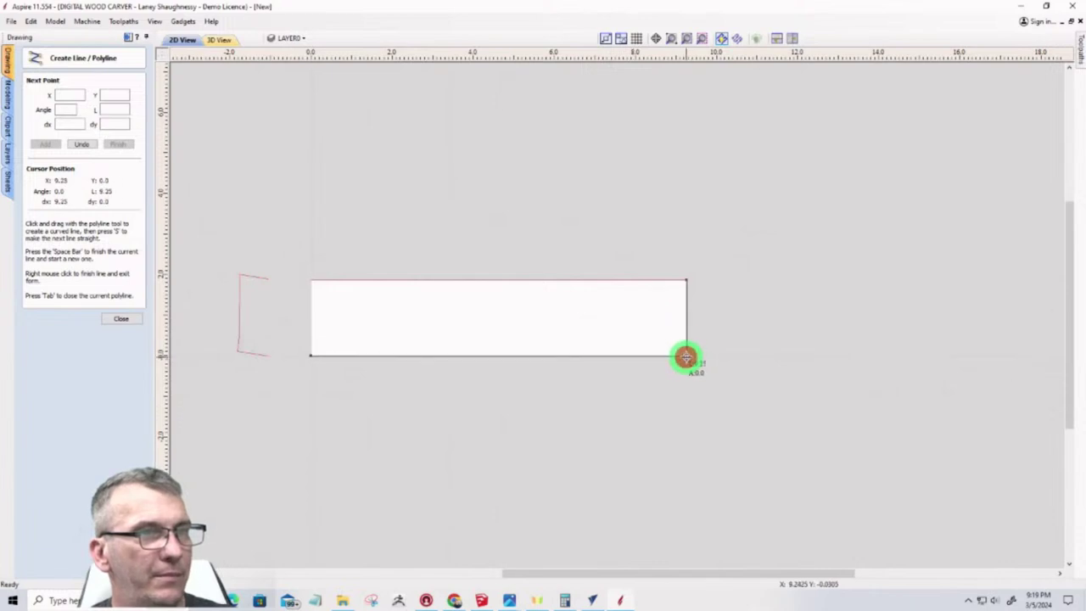
pyautogui.press('space')
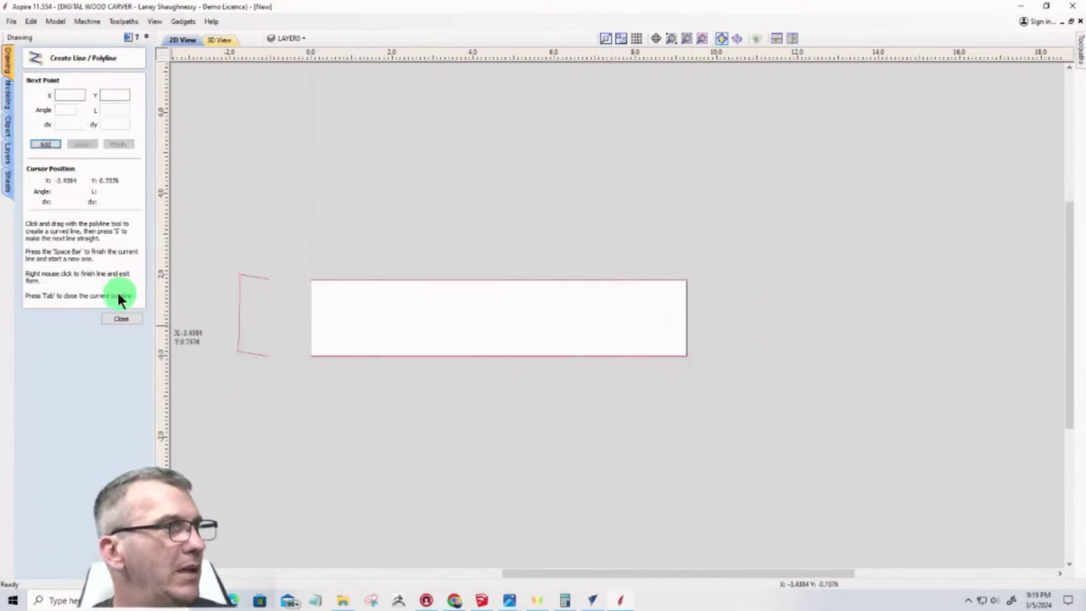
pyautogui.click(113, 320)
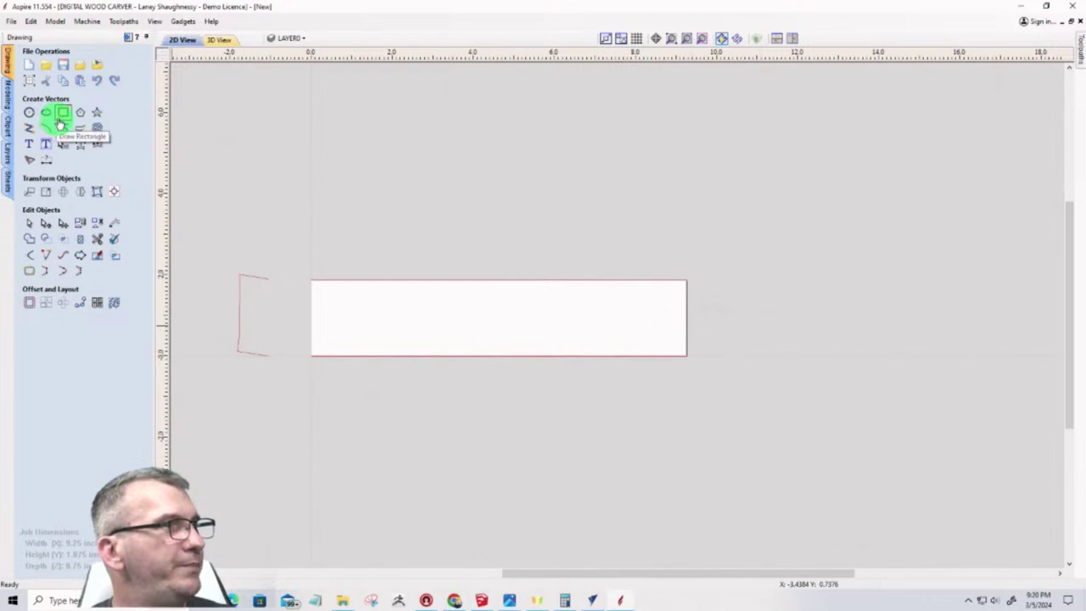
# Two Rail Sweep the open profile along the top and bottom rail lines to build Component 1
pyautogui.click(7, 92)
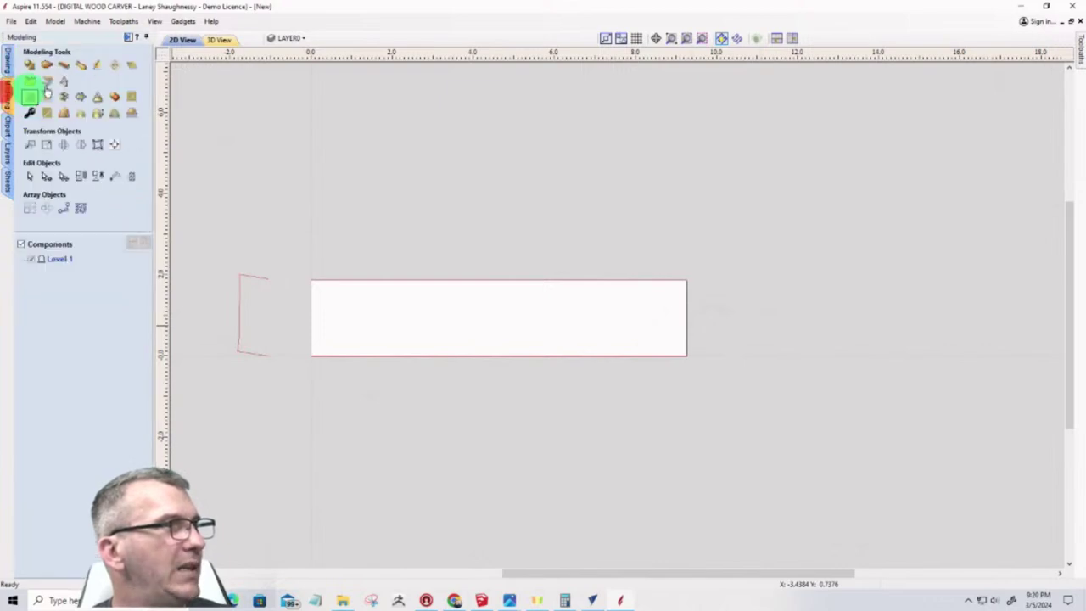
pyautogui.click(46, 66)
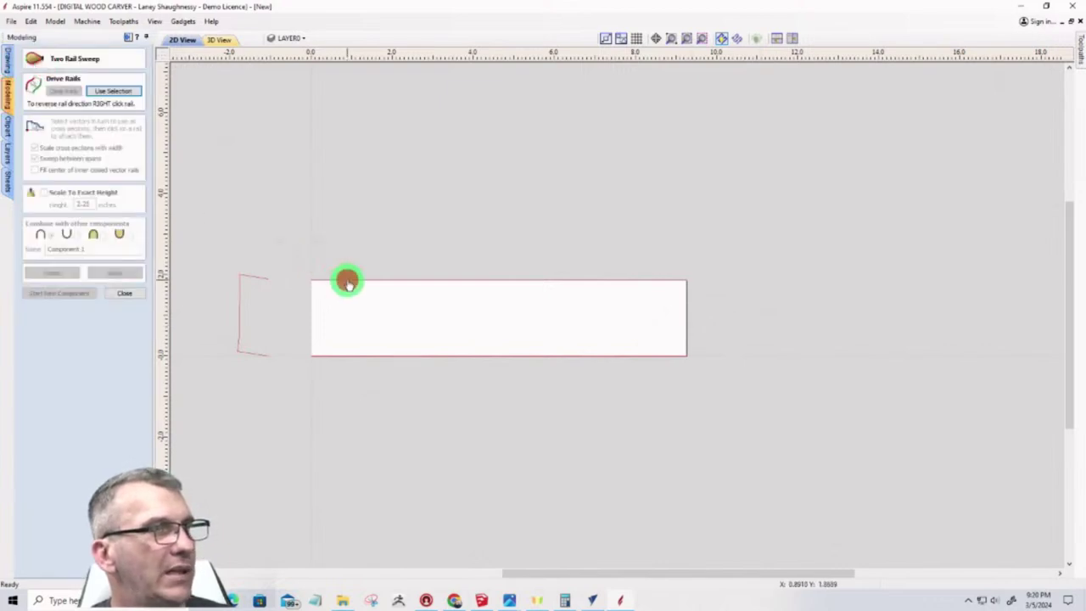
pyautogui.click(347, 282)
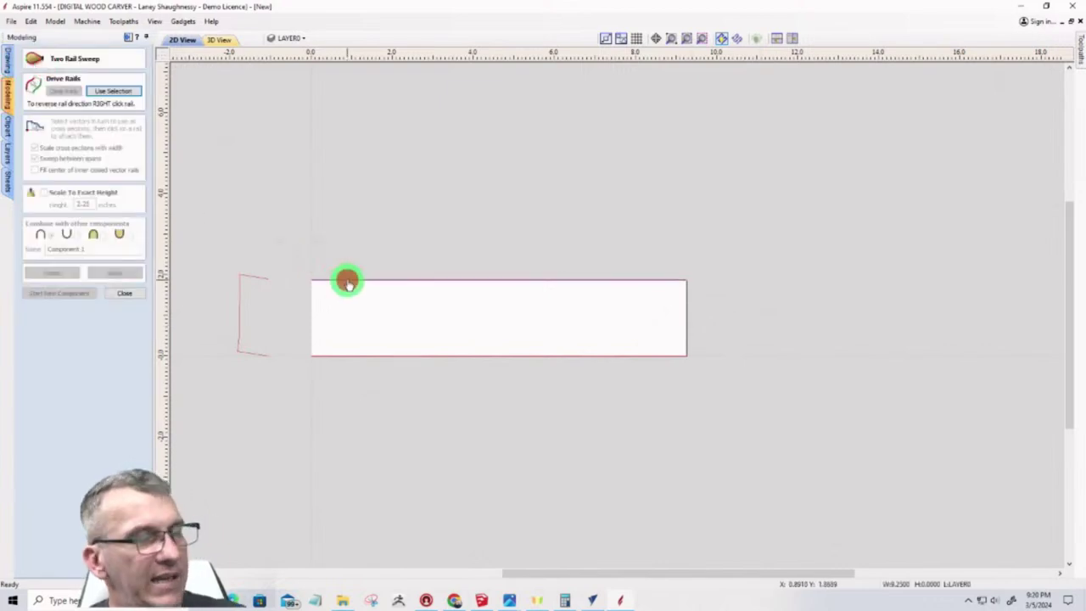
pyautogui.click(340, 356)
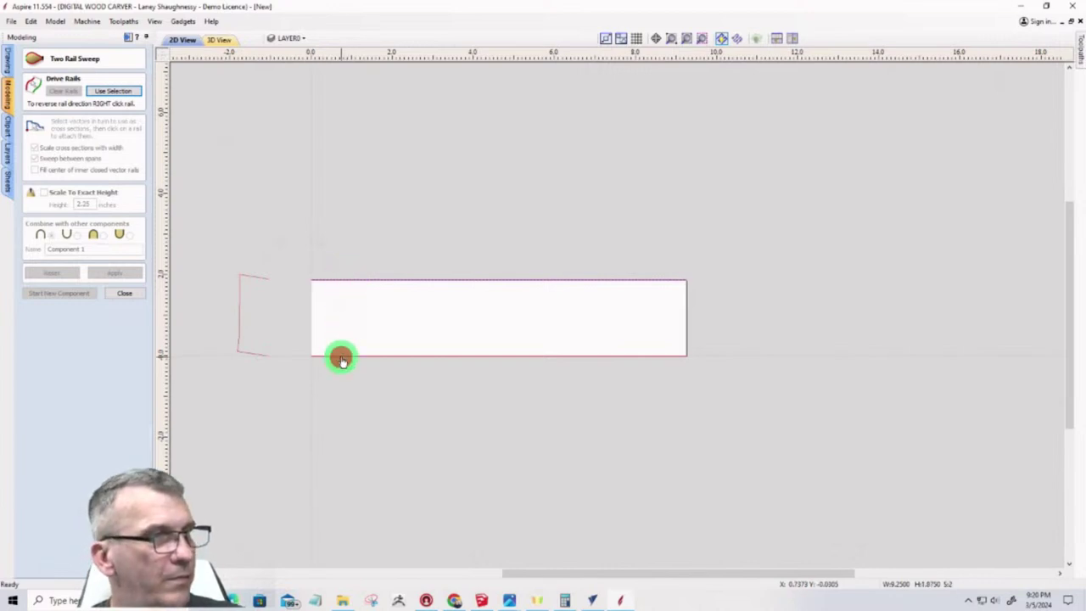
pyautogui.click(113, 91)
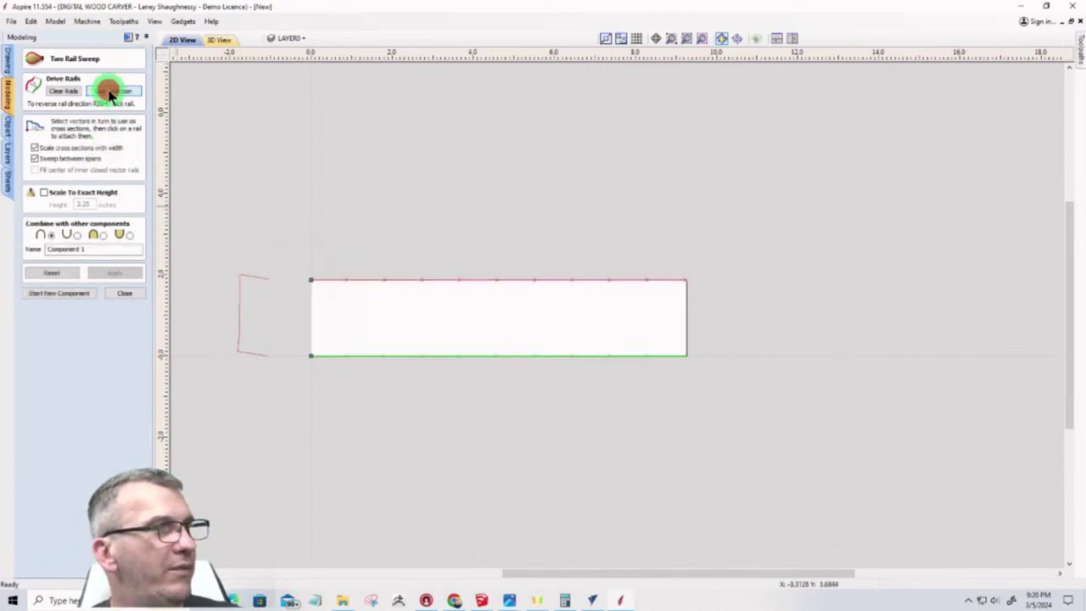
pyautogui.click(239, 304)
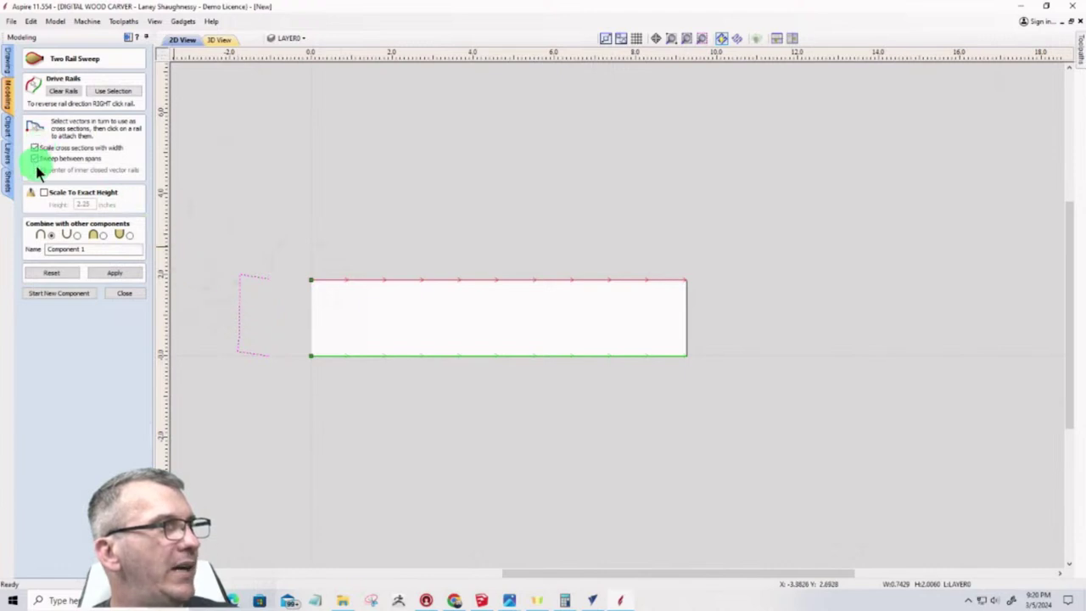
pyautogui.click(113, 273)
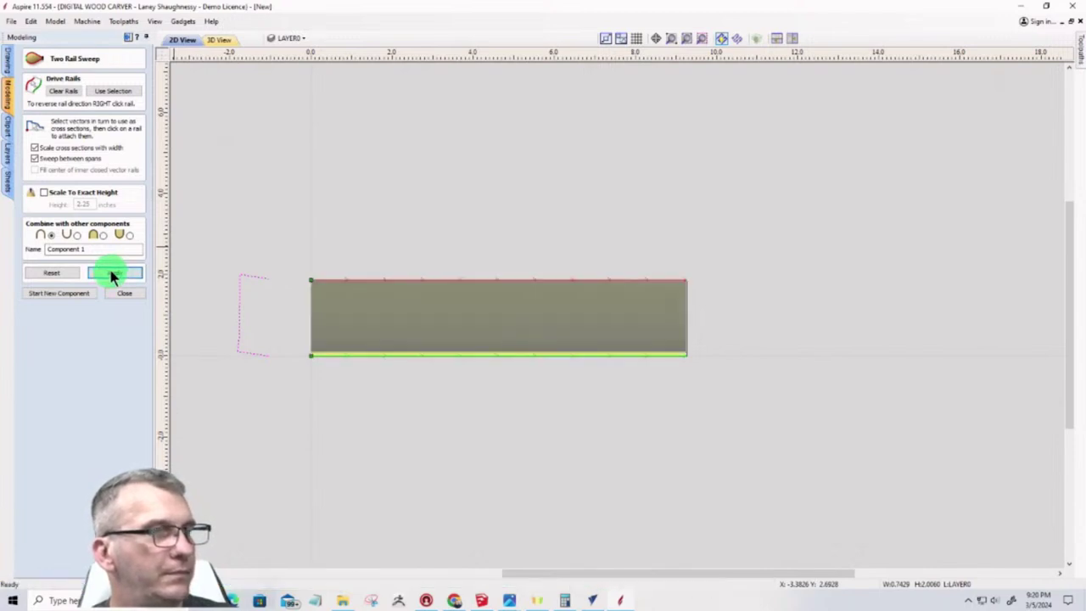
# Orbit the swept component in the 3D View to an angled view
pyautogui.click(220, 40)
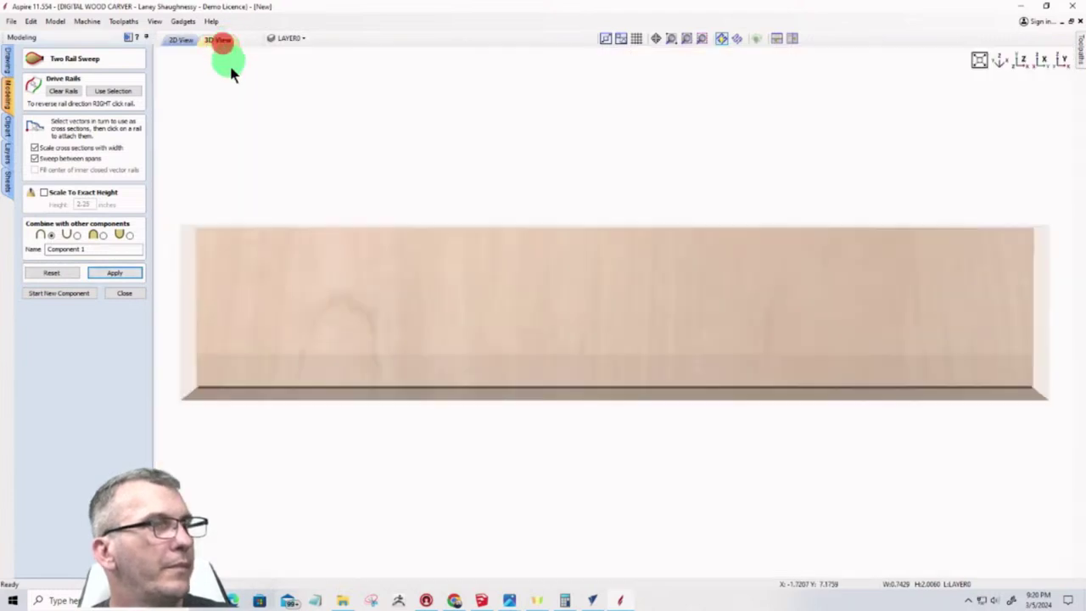
pyautogui.moveTo(486, 472); pyautogui.dragTo(520, 372)
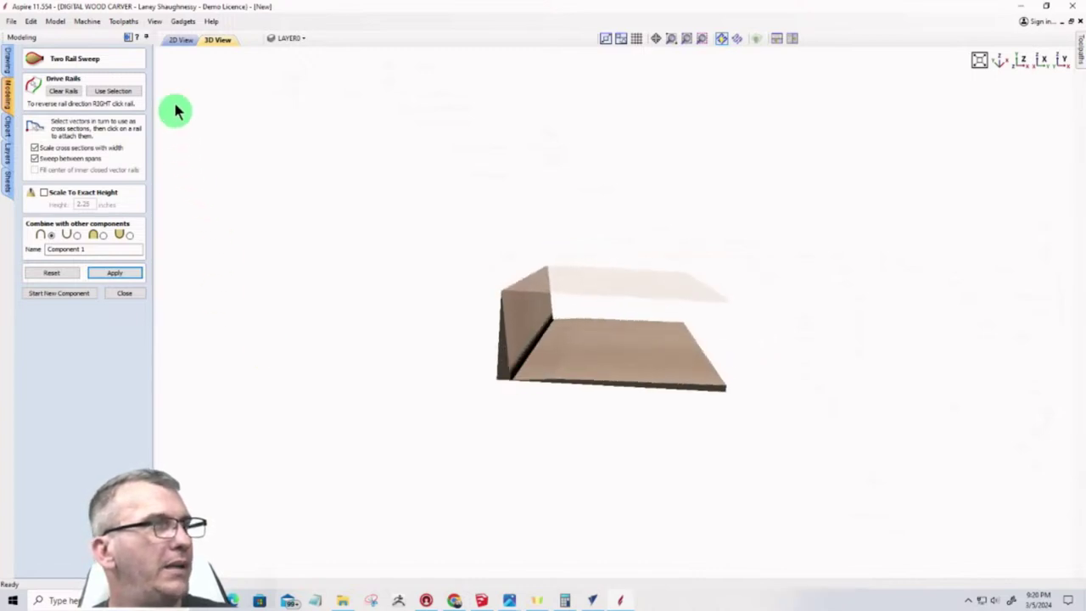
pyautogui.click(178, 43)
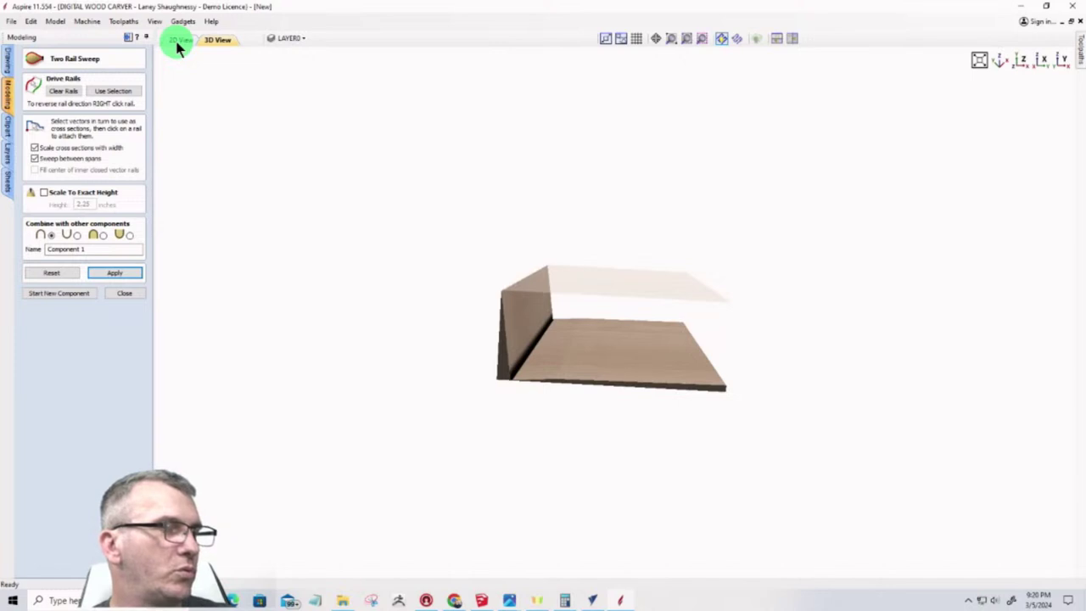
# Return to 2D View, undo the swept component, and close the Two Rail Sweep form
pyautogui.click(178, 42)
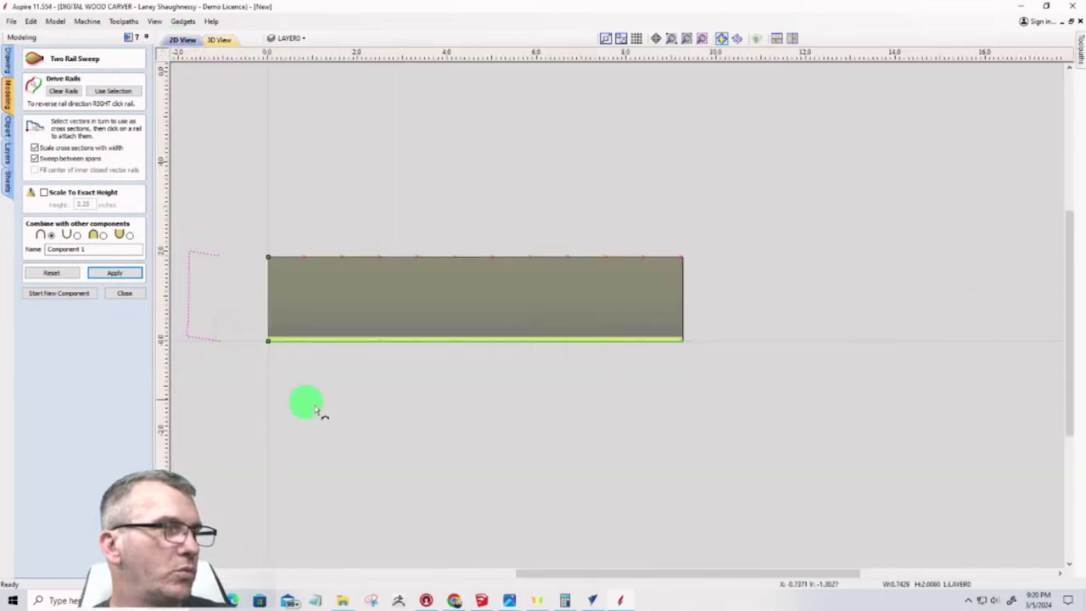
pyautogui.scroll(3, 236, 357)
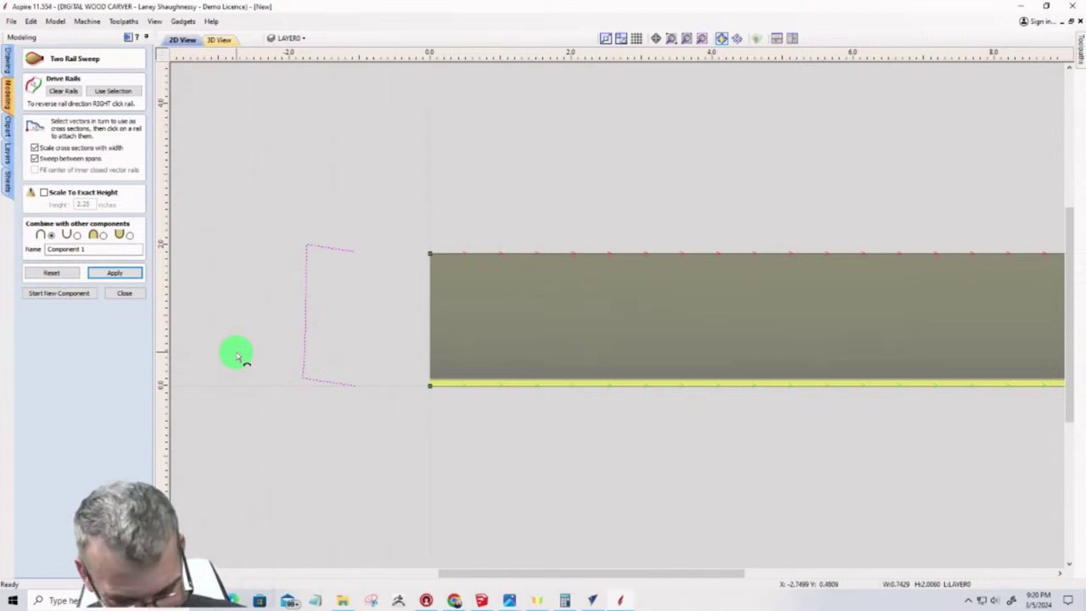
pyautogui.press('Return')
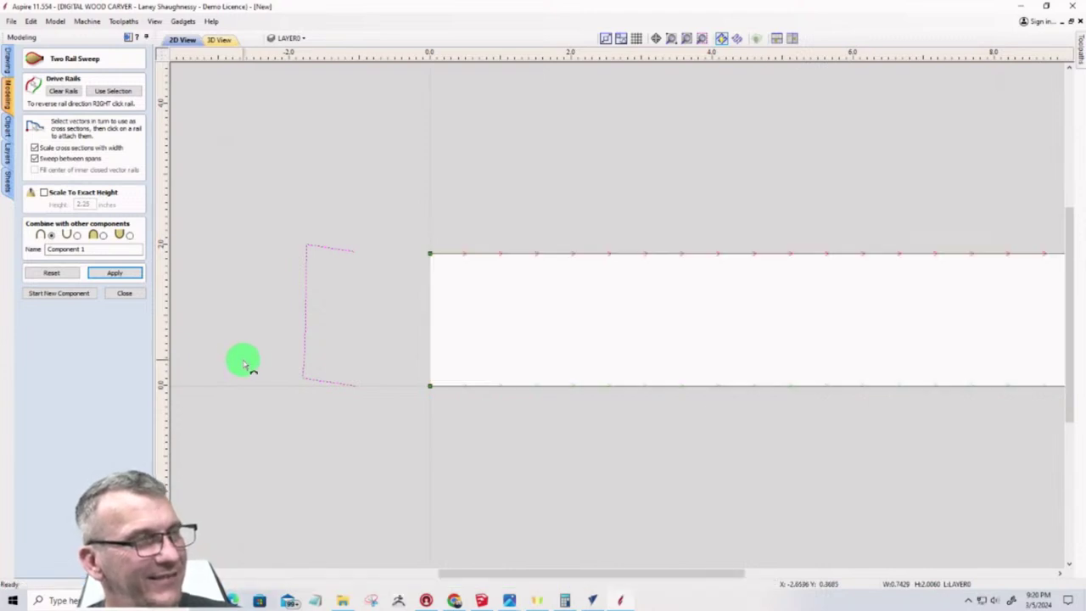
pyautogui.click(127, 295)
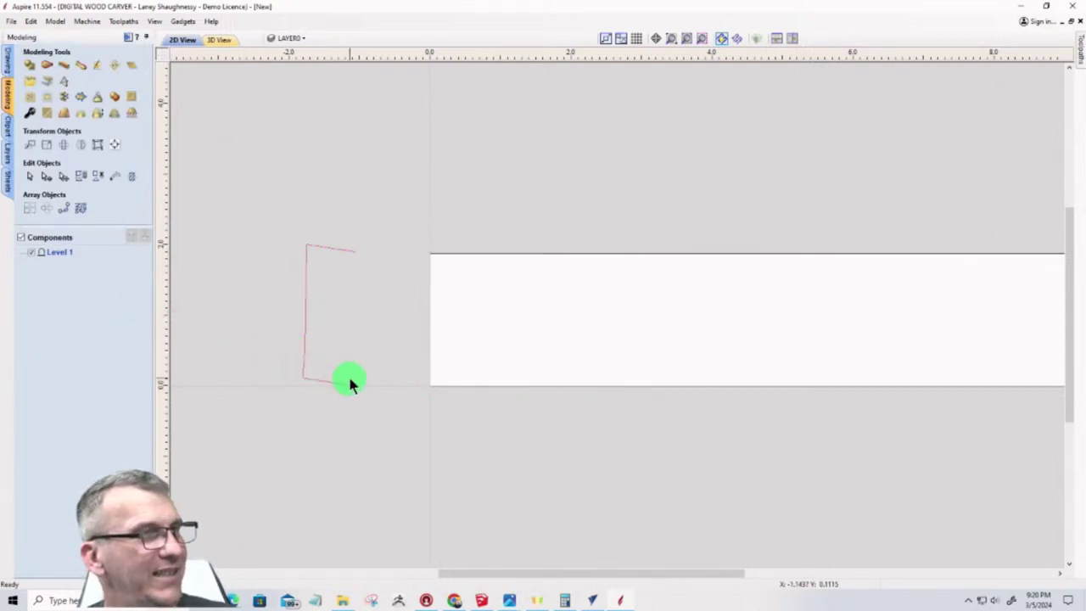
pyautogui.click(325, 381)
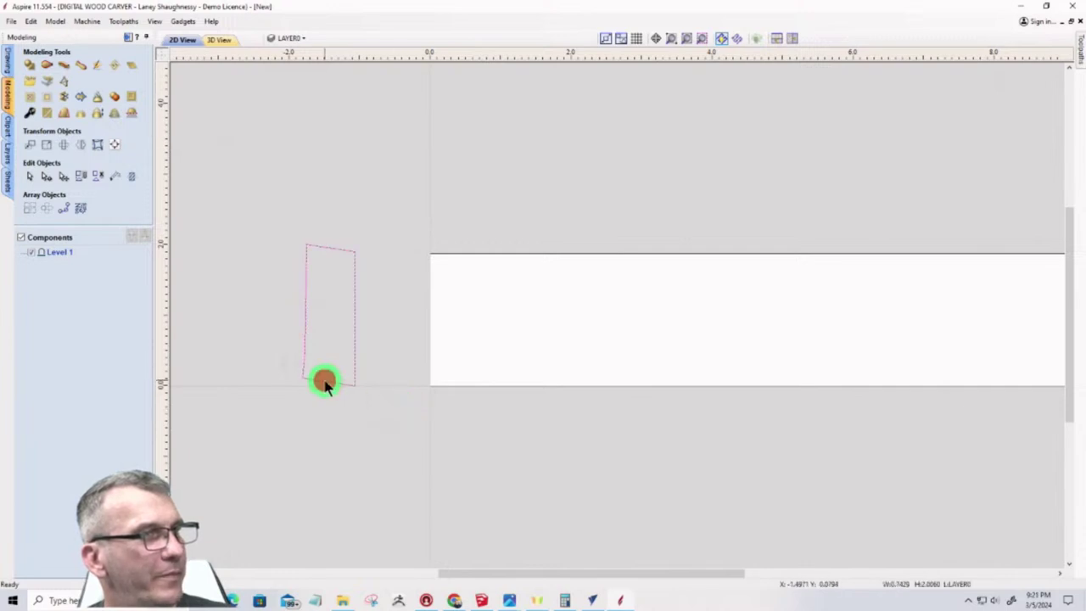
pyautogui.doubleClick(325, 381)
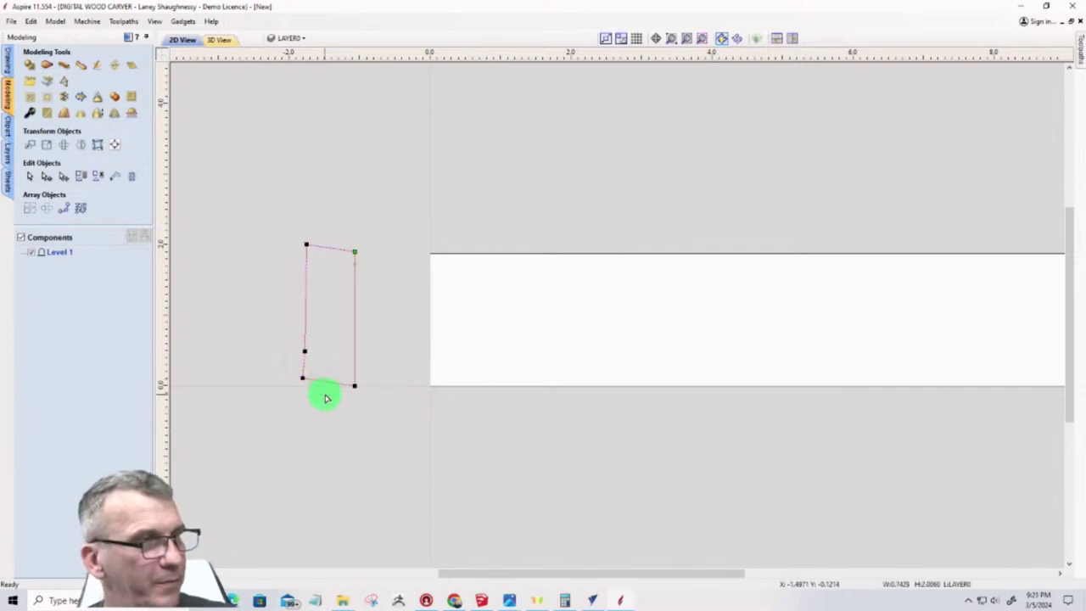
pyautogui.rightClick(315, 382)
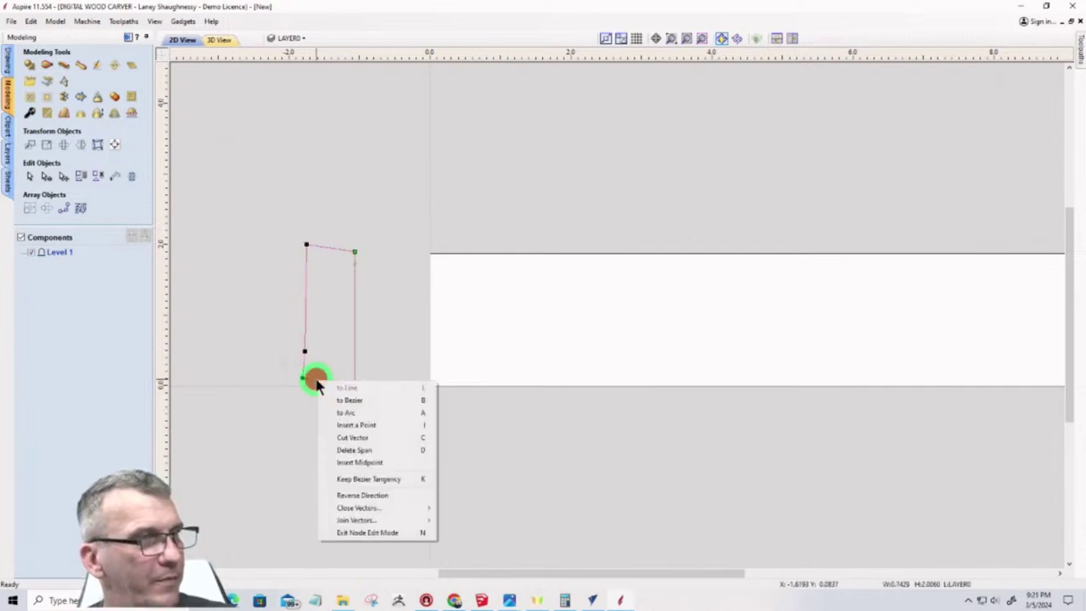
pyautogui.click(334, 451)
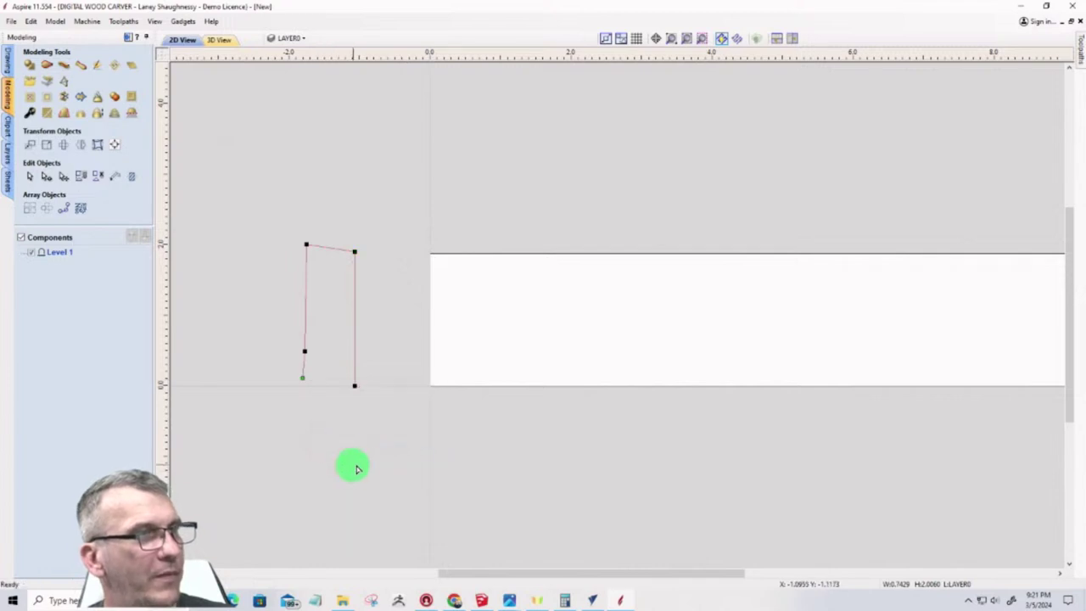
pyautogui.scroll(-2, 326, 445)
pyautogui.scroll(2, 331, 426)
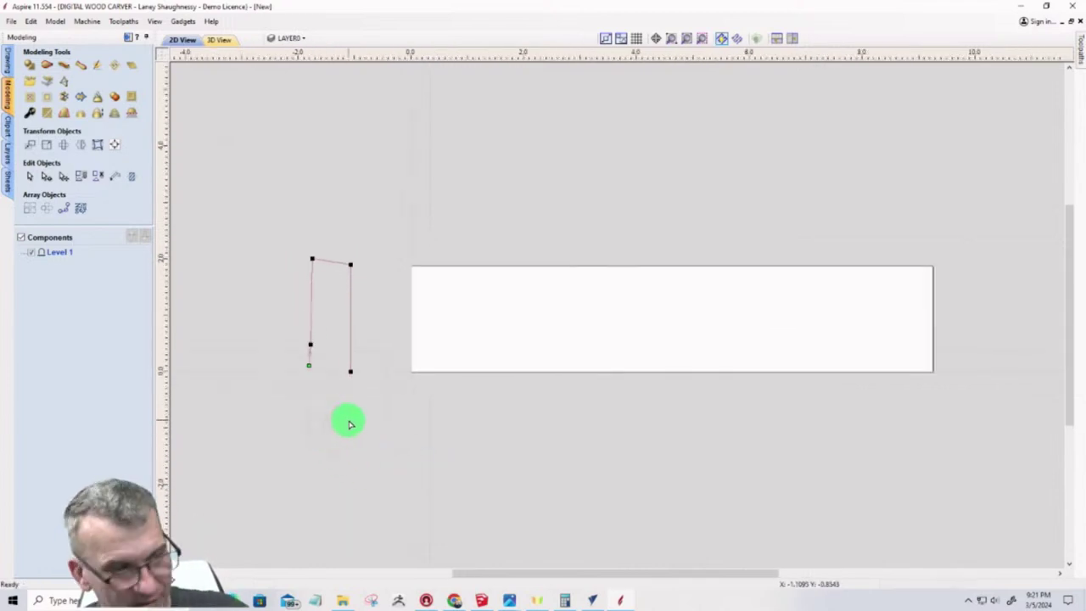
pyautogui.press('j')
pyautogui.press('Right')
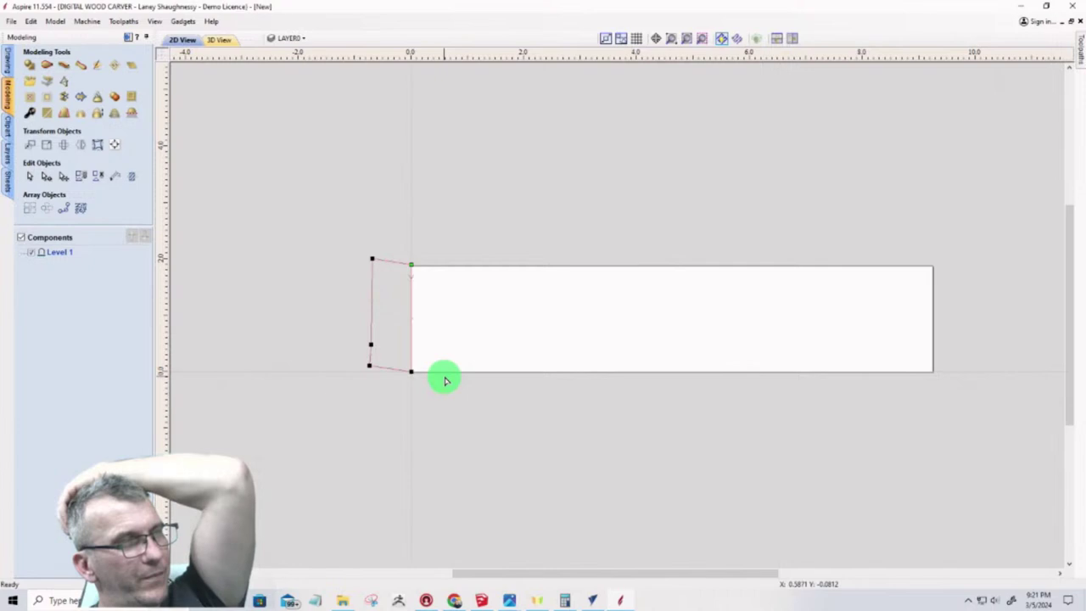
pyautogui.click(389, 263)
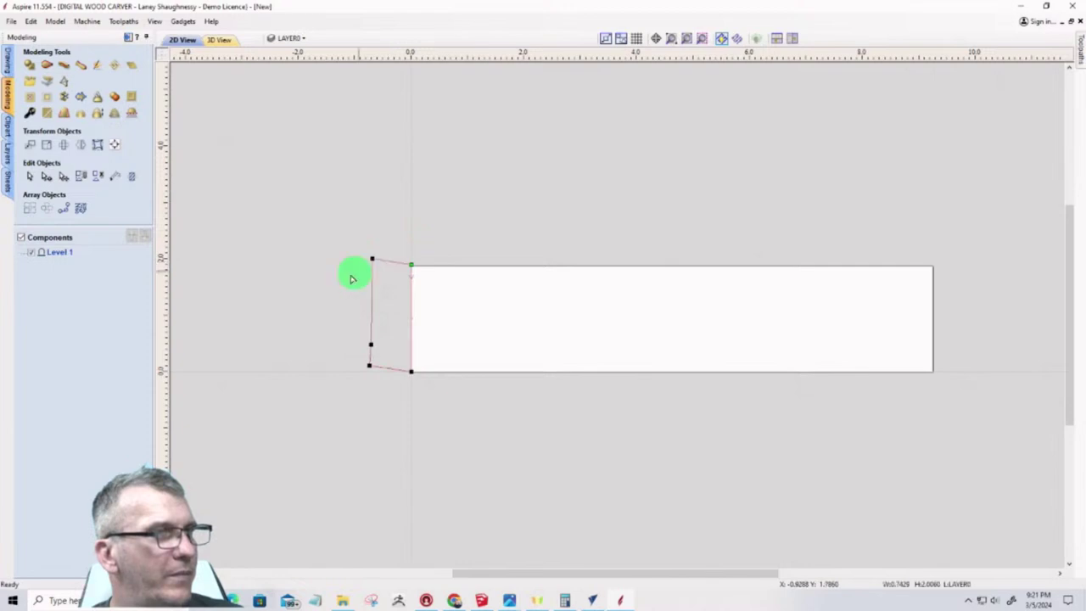
pyautogui.click(274, 334)
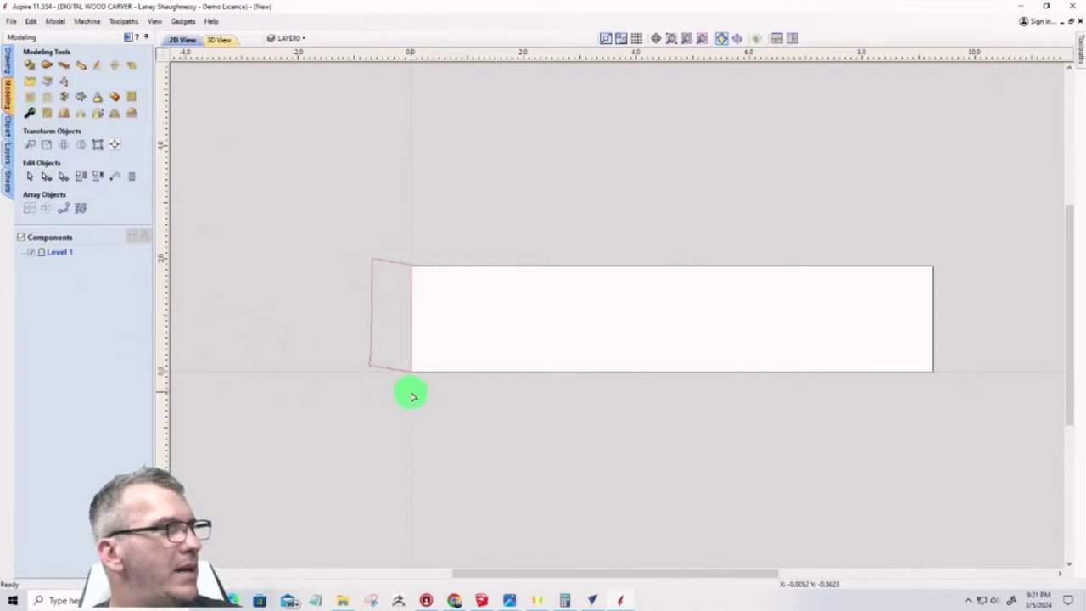
pyautogui.scroll(3, 410, 393)
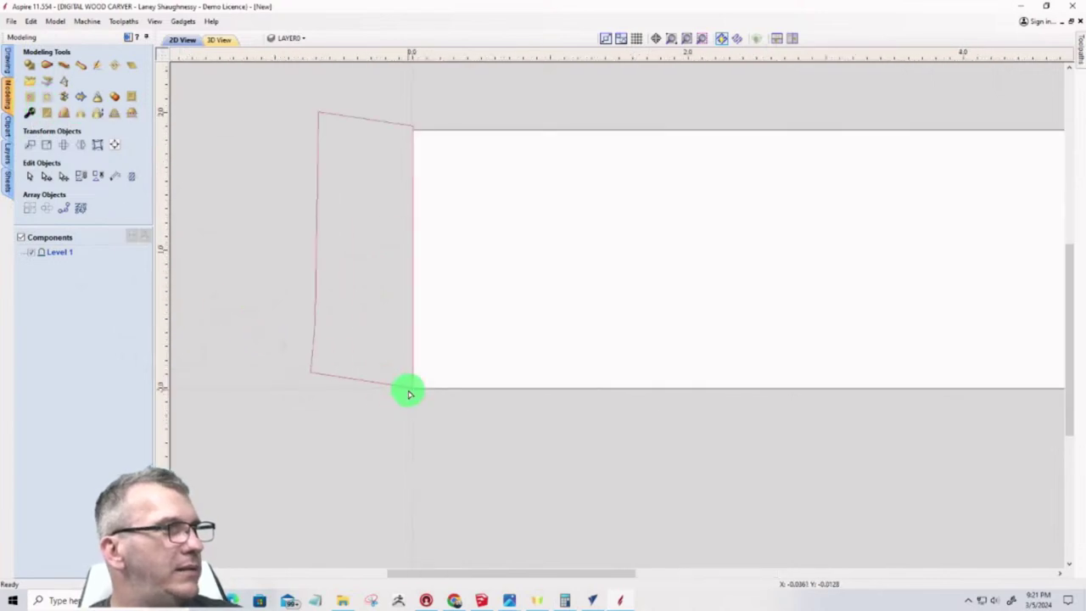
# Move the cross-section profile so its corner meets the job origin
pyautogui.click(9, 62)
pyautogui.click(62, 112)
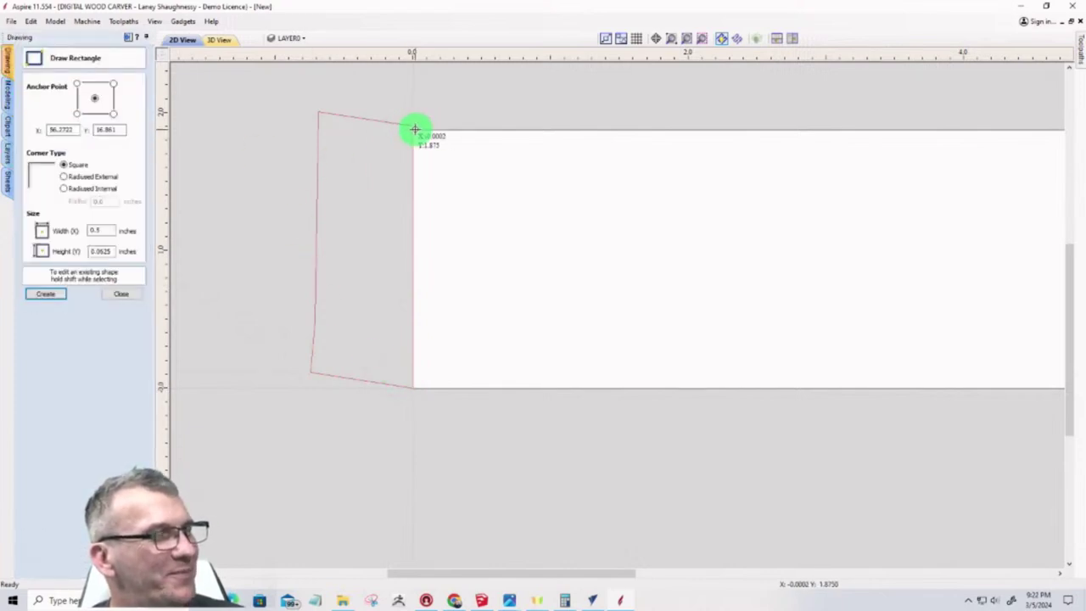
pyautogui.click(116, 294)
pyautogui.click(410, 126)
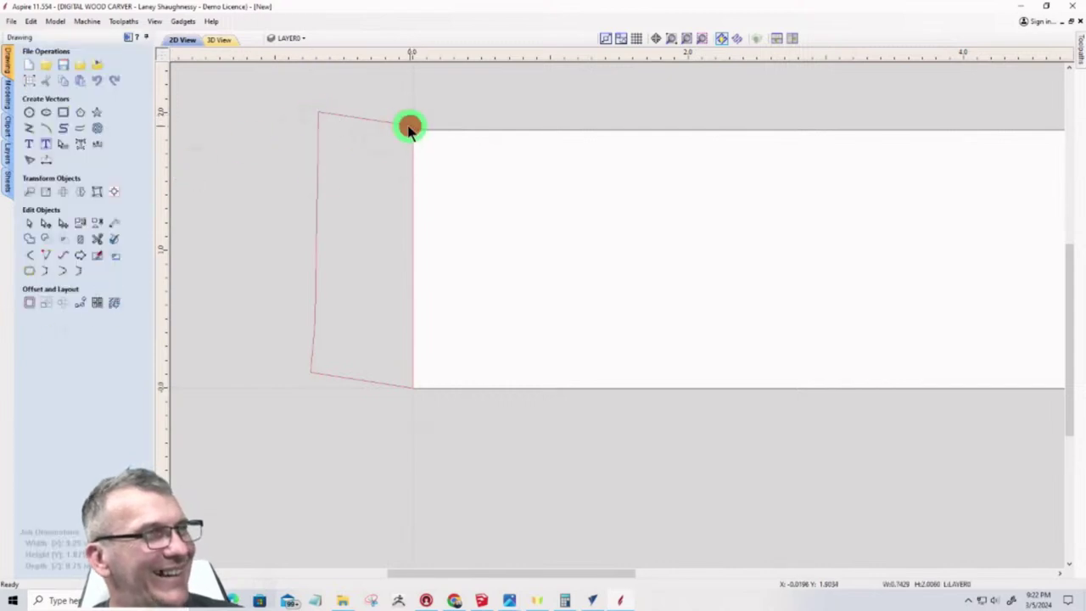
pyautogui.click(316, 114)
pyautogui.moveTo(315, 112); pyautogui.dragTo(421, 127)
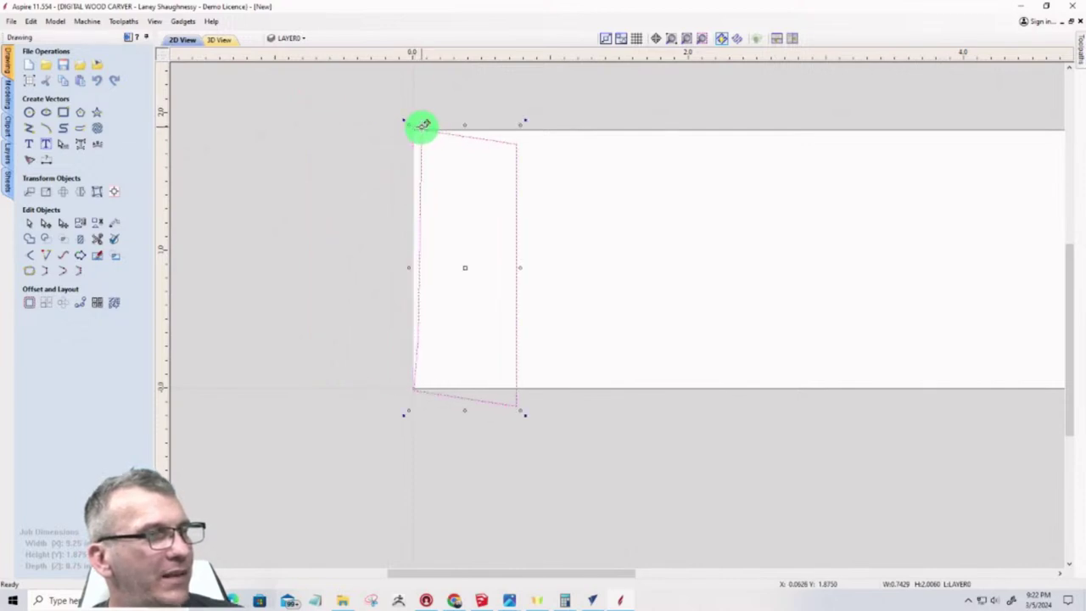
pyautogui.scroll(3, 421, 157)
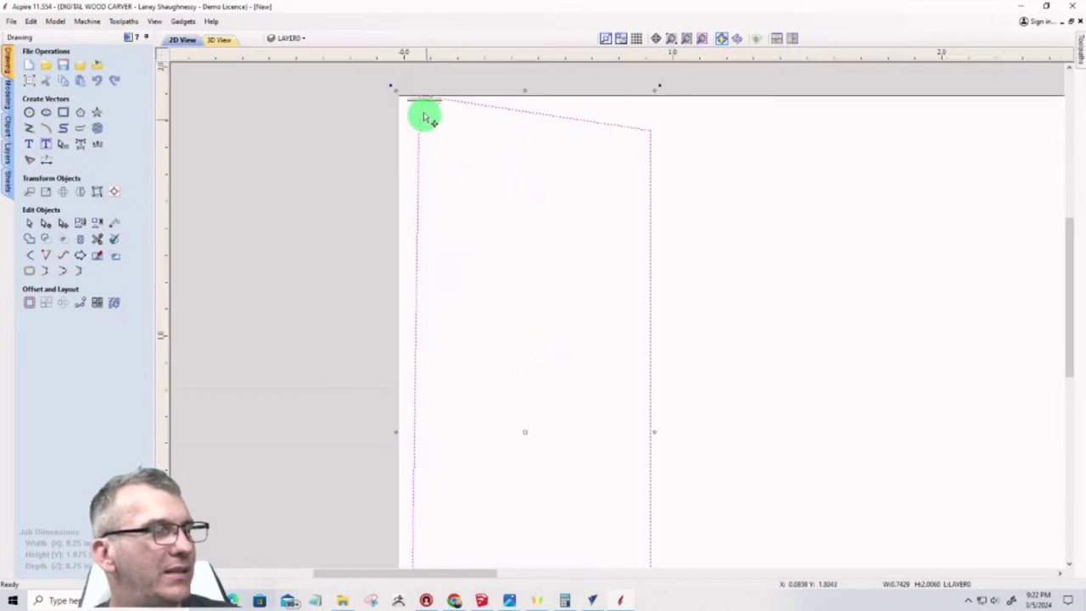
pyautogui.scroll(-3, 369, 262)
pyautogui.scroll(5, 521, 429)
pyautogui.scroll(2, 450, 446)
pyautogui.scroll(-5, 450, 445)
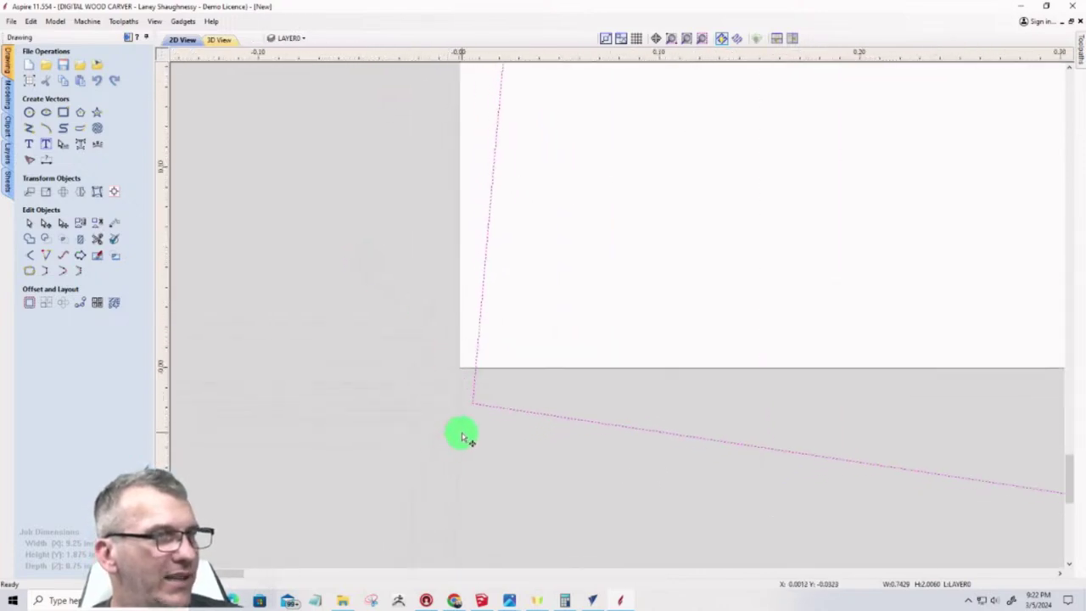
pyautogui.scroll(-1, 395, 393)
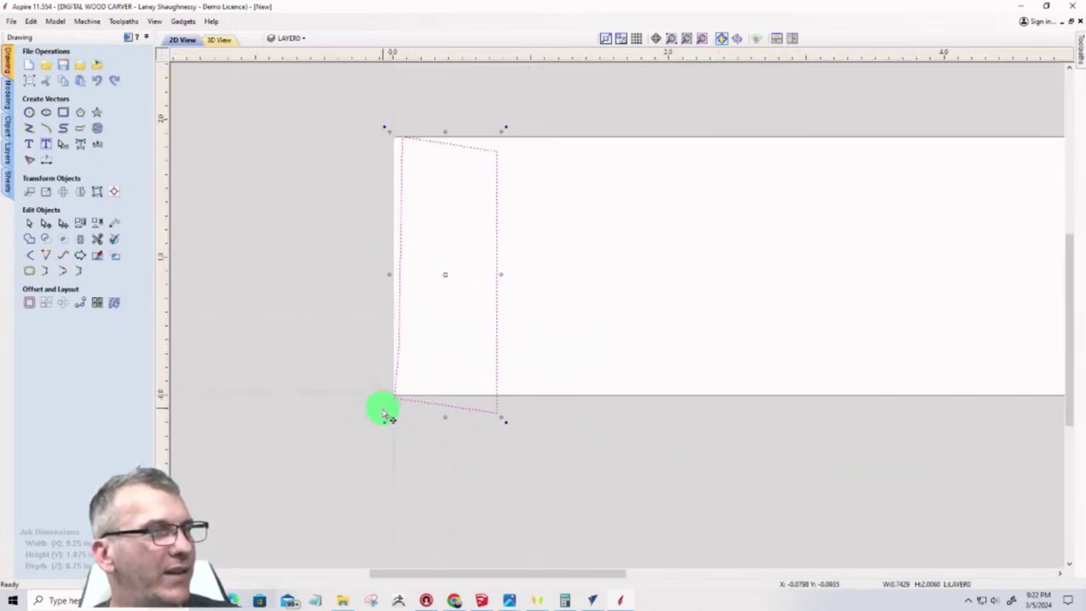
# Add a 1.893 vertical dimension along the profile's left edge
pyautogui.click(46, 160)
pyautogui.scroll(1, 328, 283)
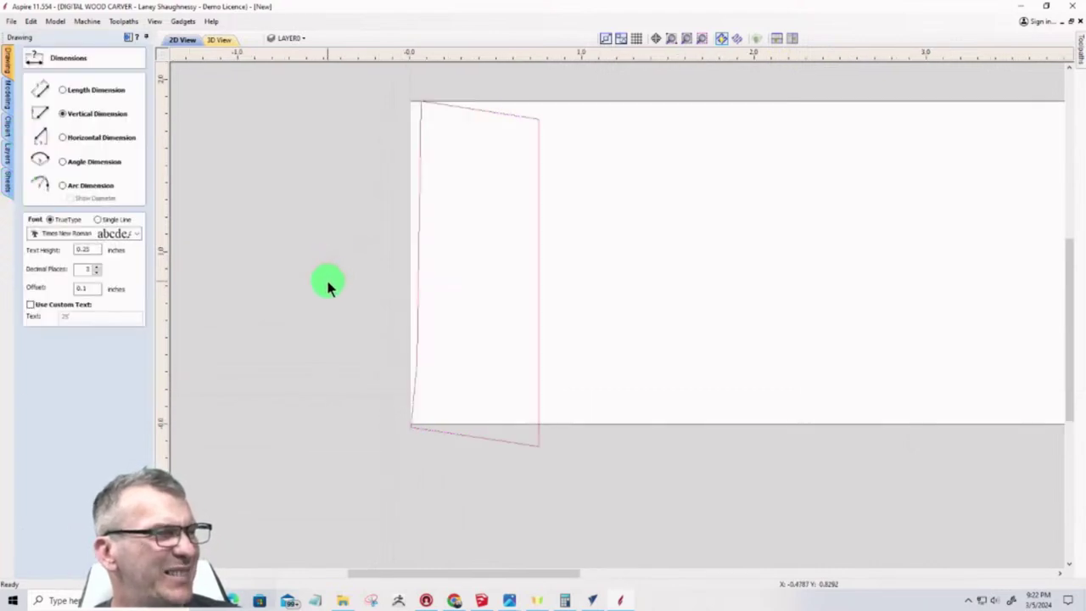
pyautogui.click(60, 114)
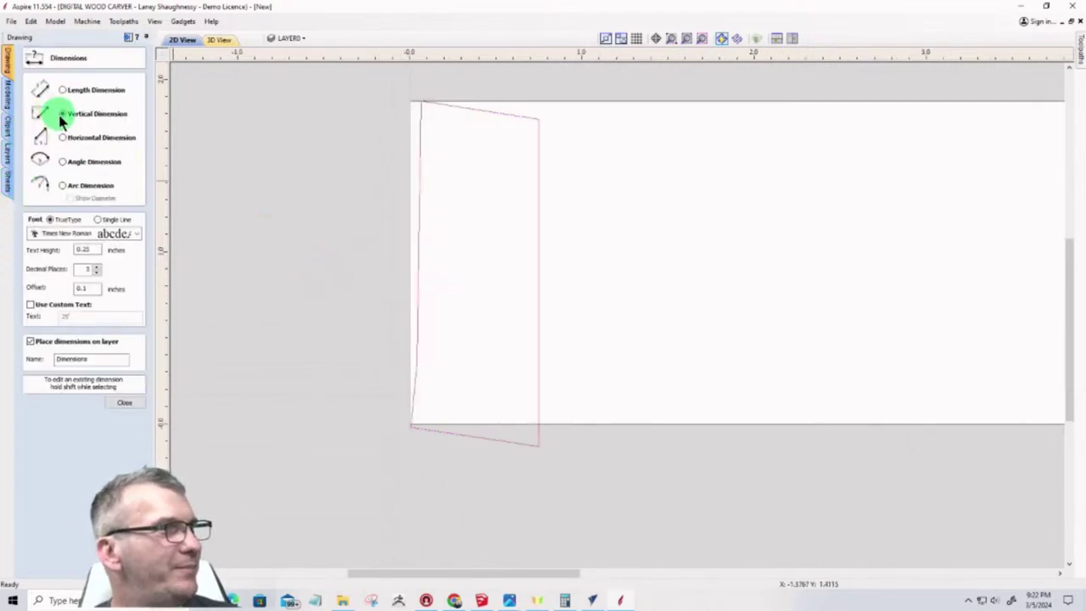
pyautogui.click(421, 100)
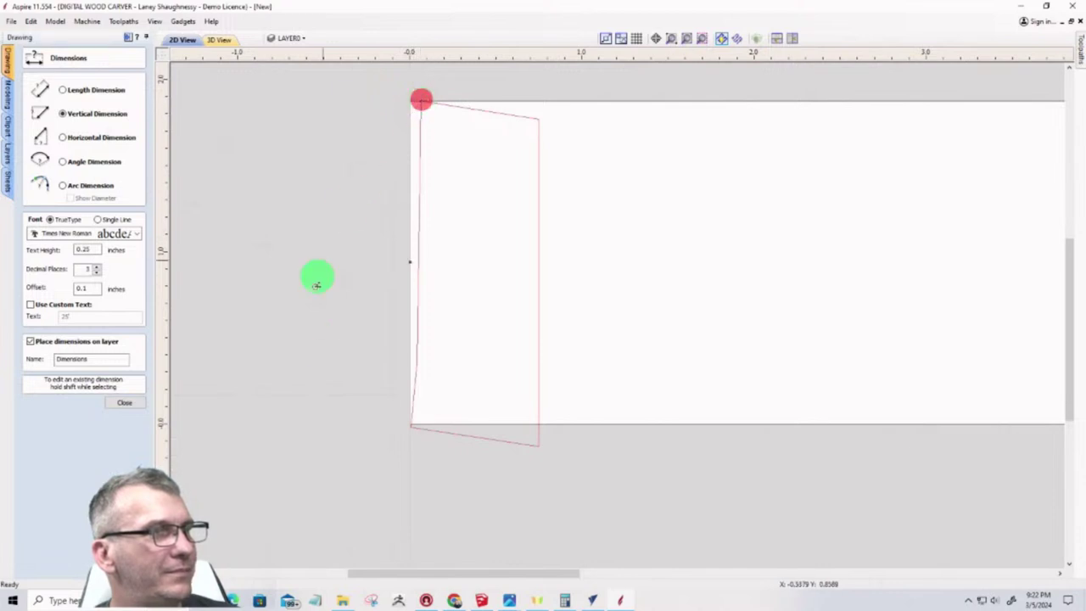
pyautogui.click(410, 428)
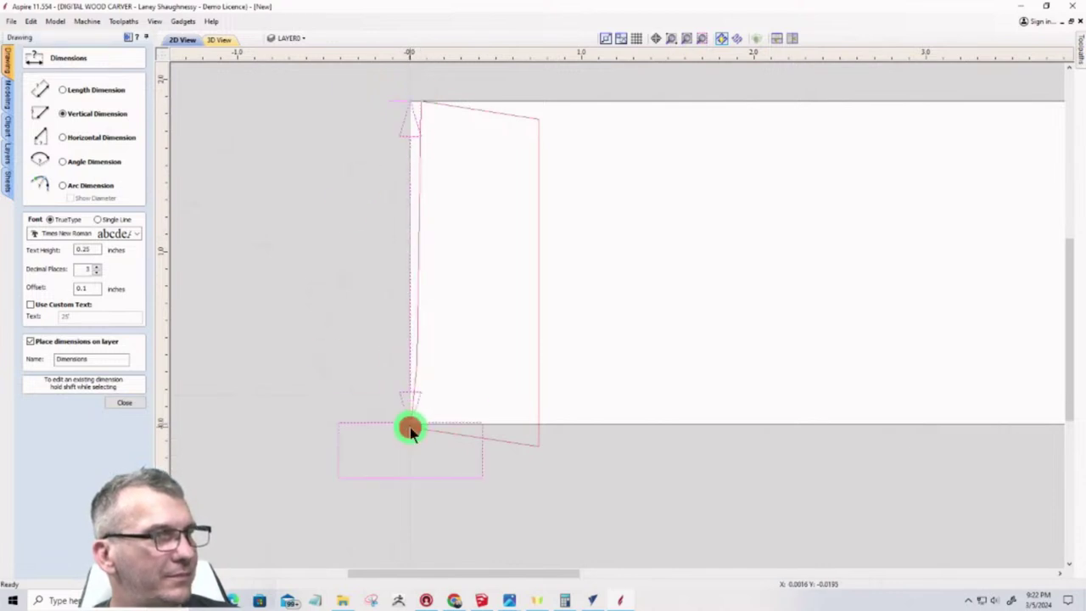
pyautogui.click(270, 280)
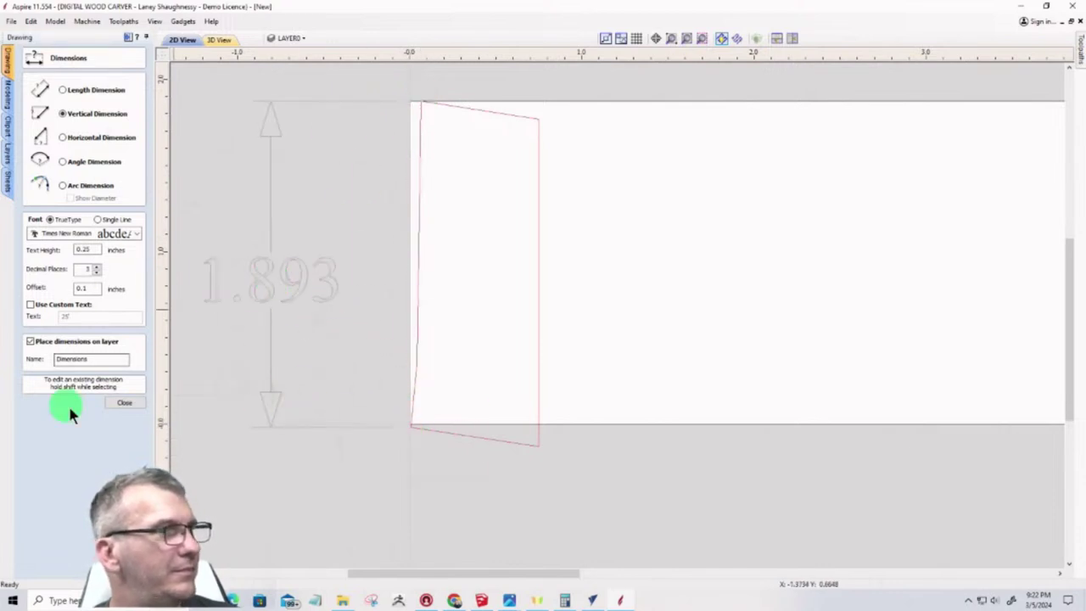
pyautogui.click(124, 403)
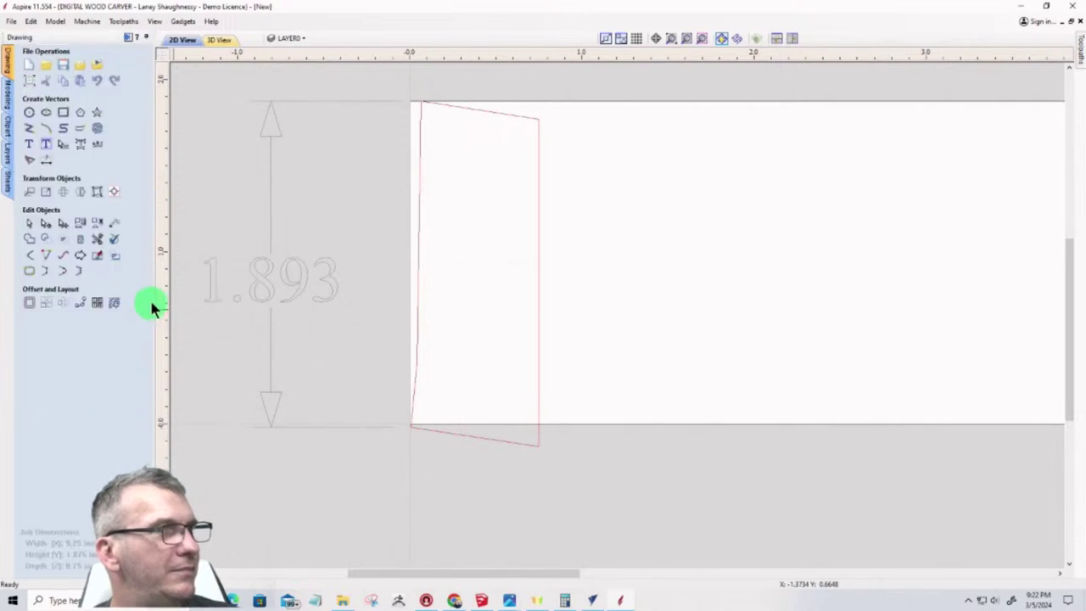
# Set Job Setup Height (Y) to 1.893 inches, check the block in 3D, and confirm
pyautogui.click(28, 83)
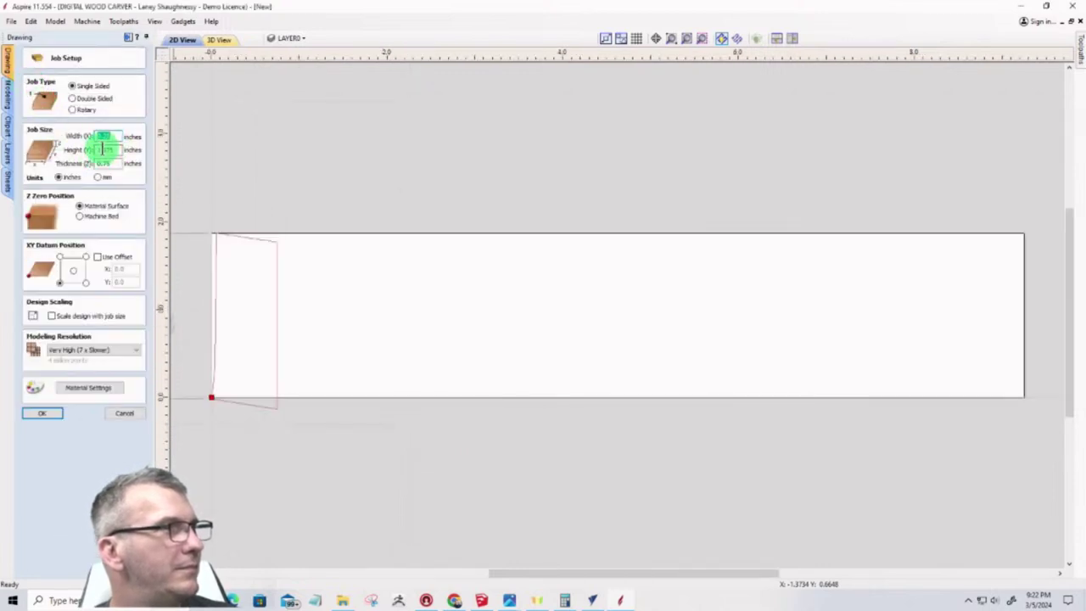
pyautogui.scroll(-3, 605, 386)
pyautogui.scroll(6, 420, 327)
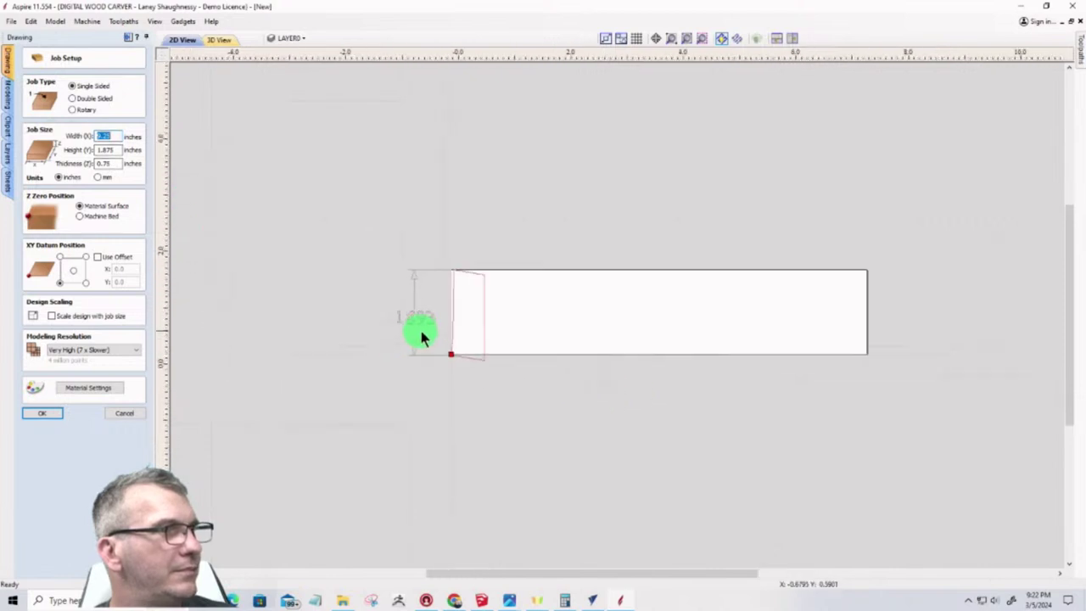
pyautogui.click(102, 149)
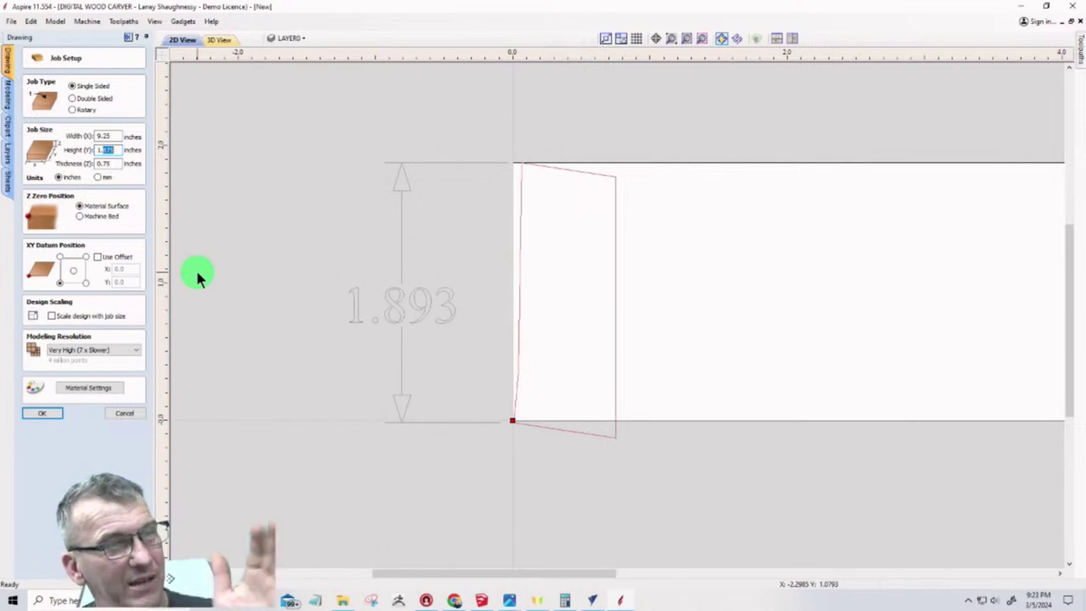
pyautogui.scroll(-3, 297, 316)
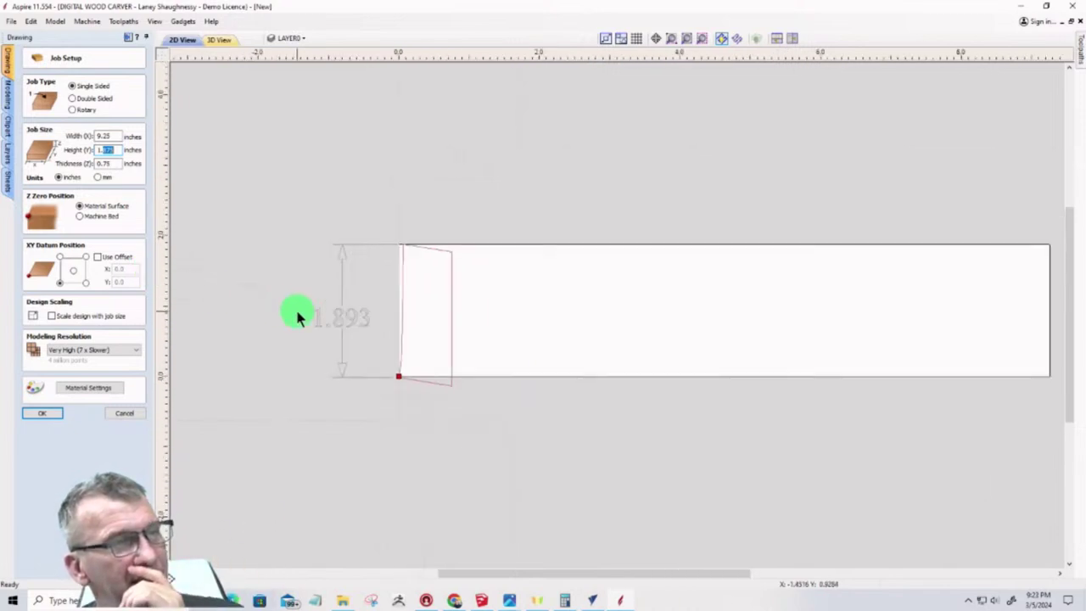
pyautogui.scroll(-1, 276, 313)
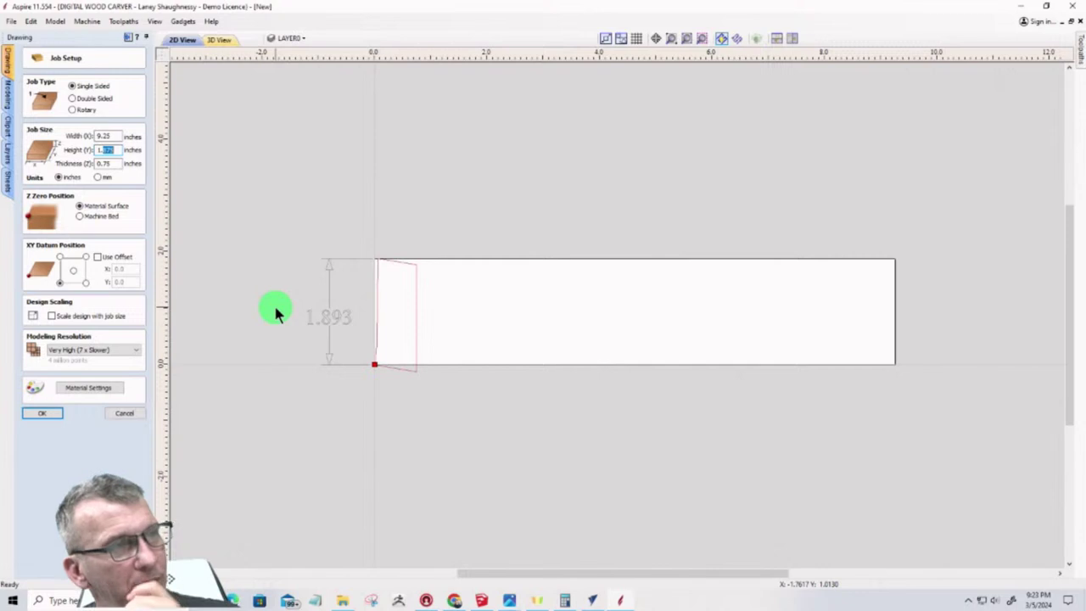
pyautogui.write('1.893')
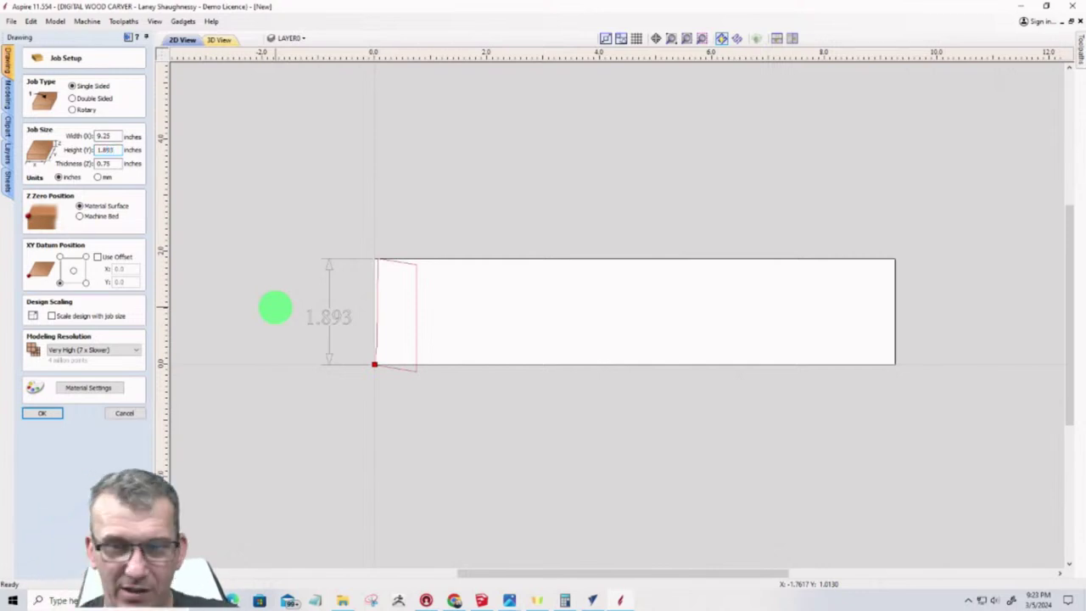
pyautogui.press('Tab')
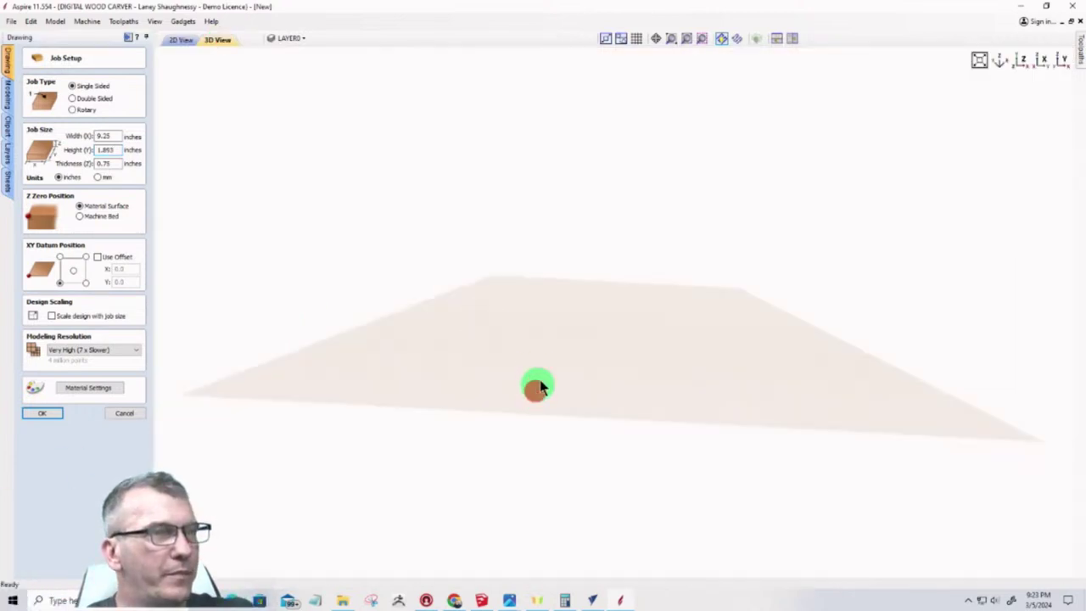
pyautogui.moveTo(541, 386); pyautogui.dragTo(163, 376)
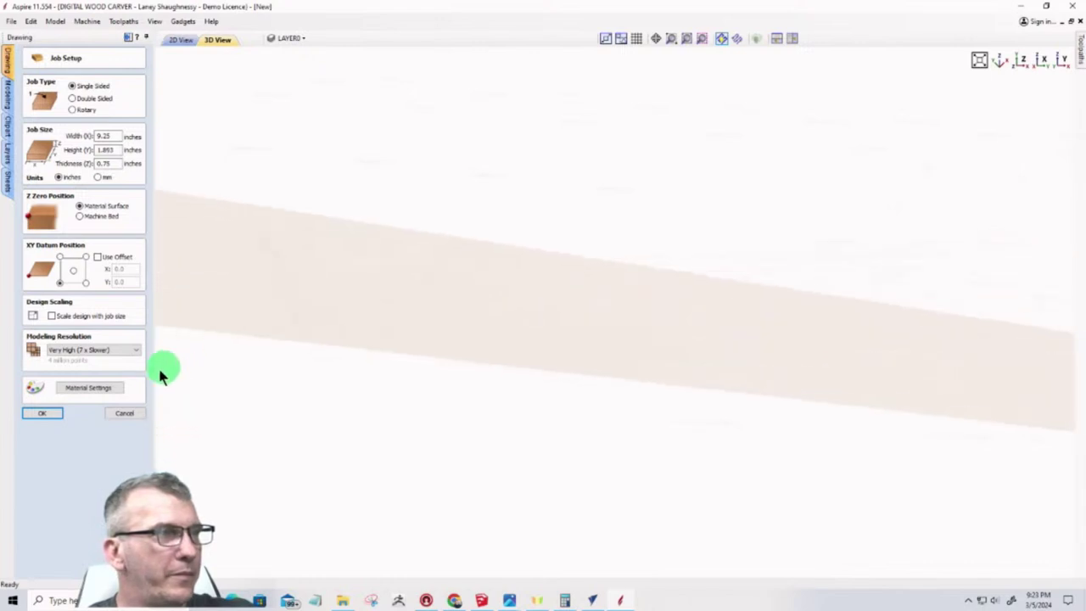
pyautogui.click(28, 414)
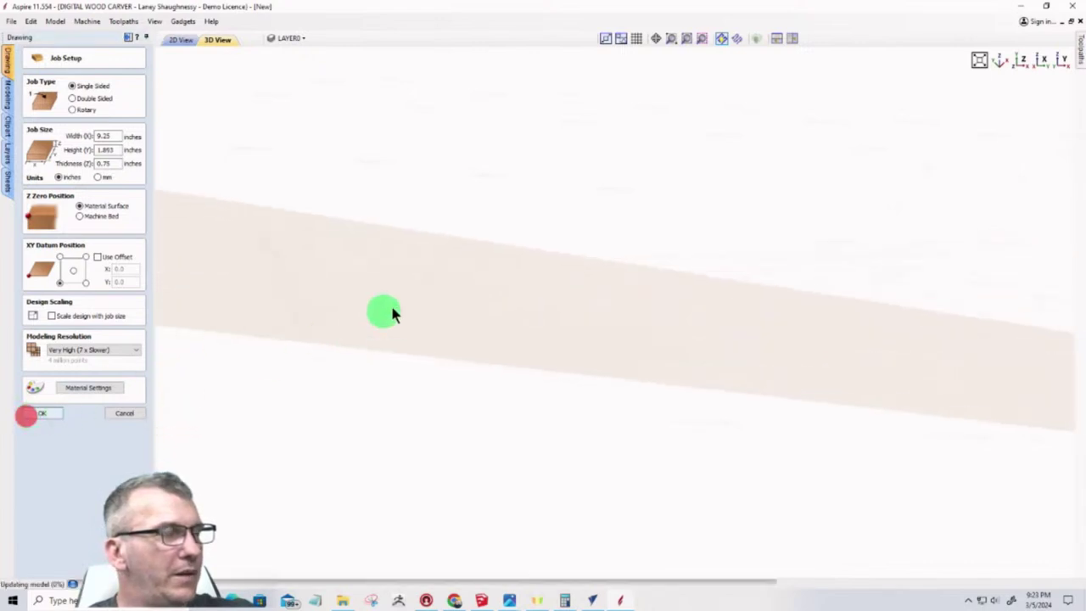
pyautogui.click(179, 41)
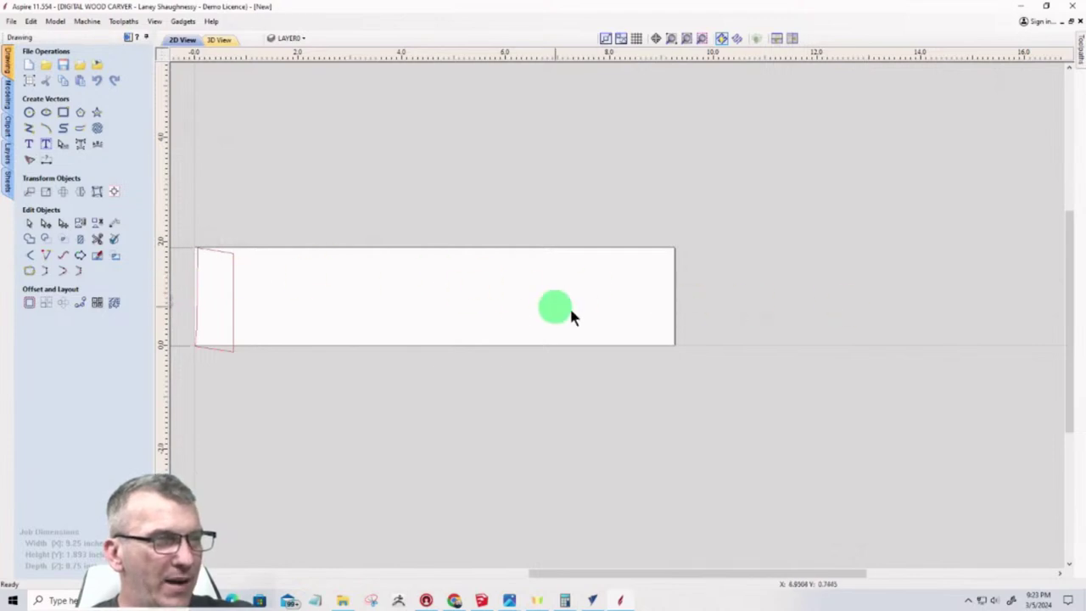
# Delete the profile's top span in node editing mode
pyautogui.scroll(2, 247, 342)
pyautogui.scroll(-3, 594, 322)
pyautogui.scroll(2, 439, 342)
pyautogui.scroll(-2, 577, 337)
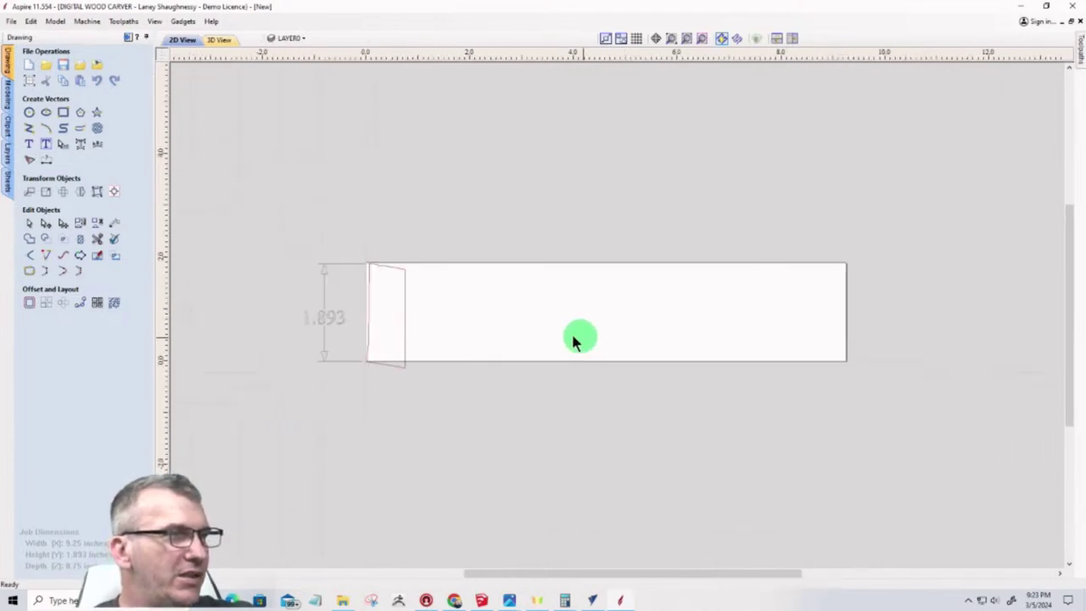
pyautogui.scroll(2, 356, 364)
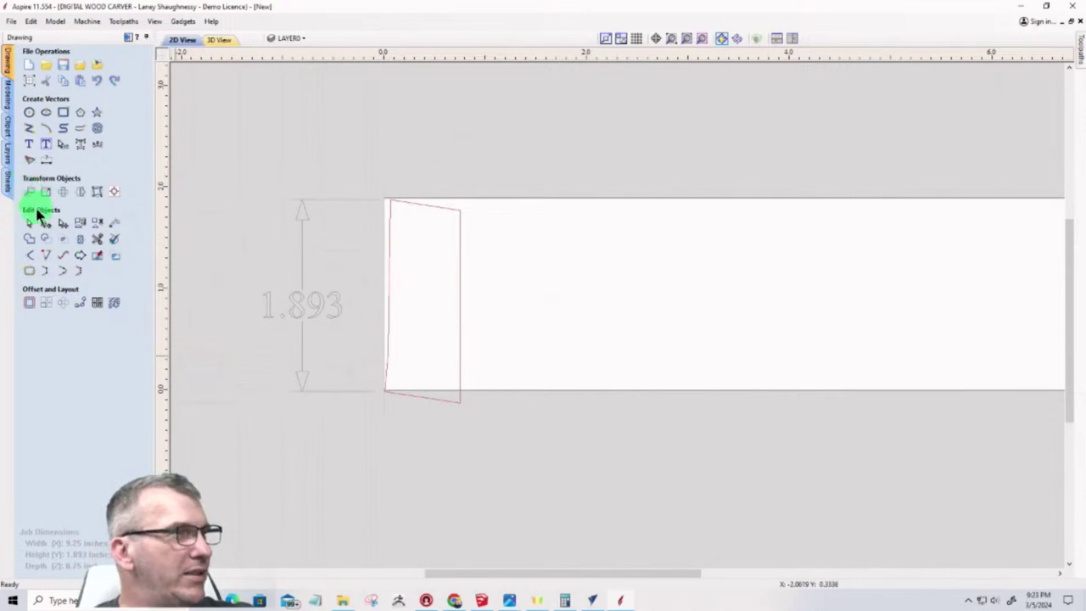
pyautogui.click(42, 223)
pyautogui.scroll(3, 427, 235)
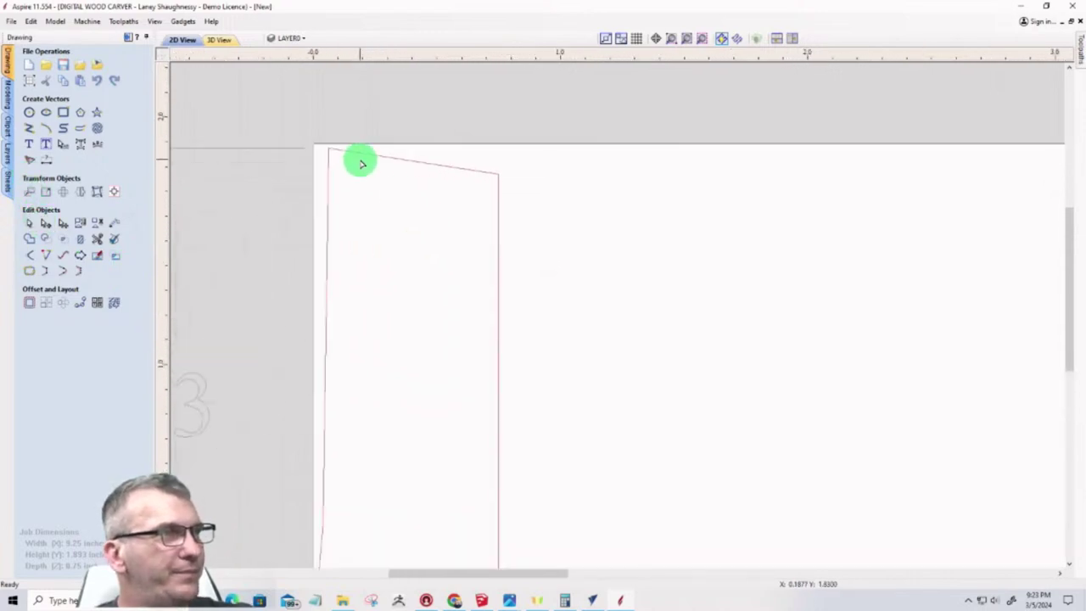
pyautogui.rightClick(360, 153)
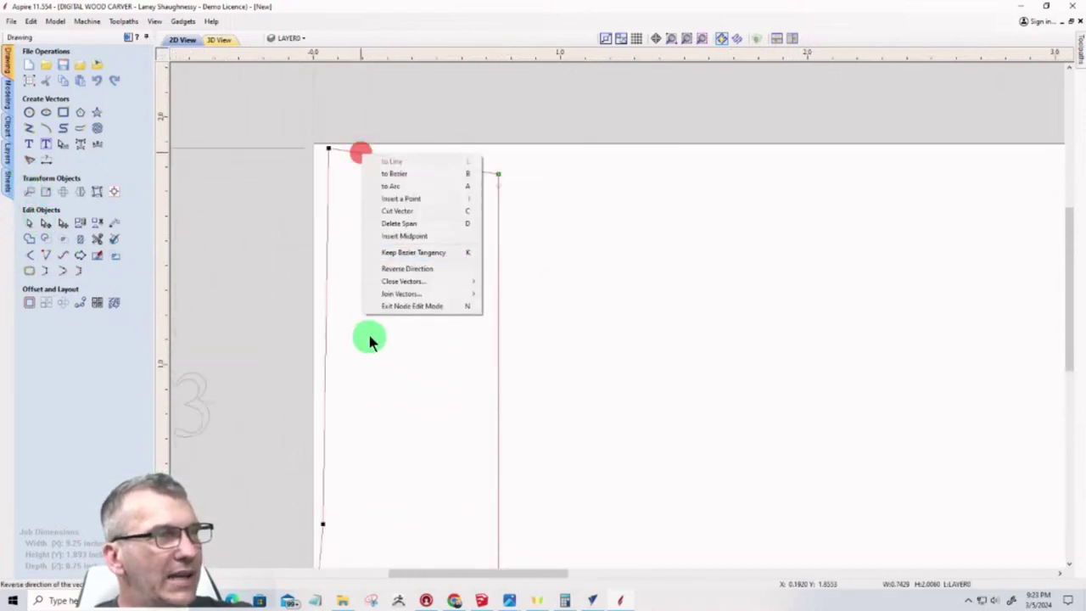
pyautogui.click(384, 225)
pyautogui.scroll(-3, 412, 148)
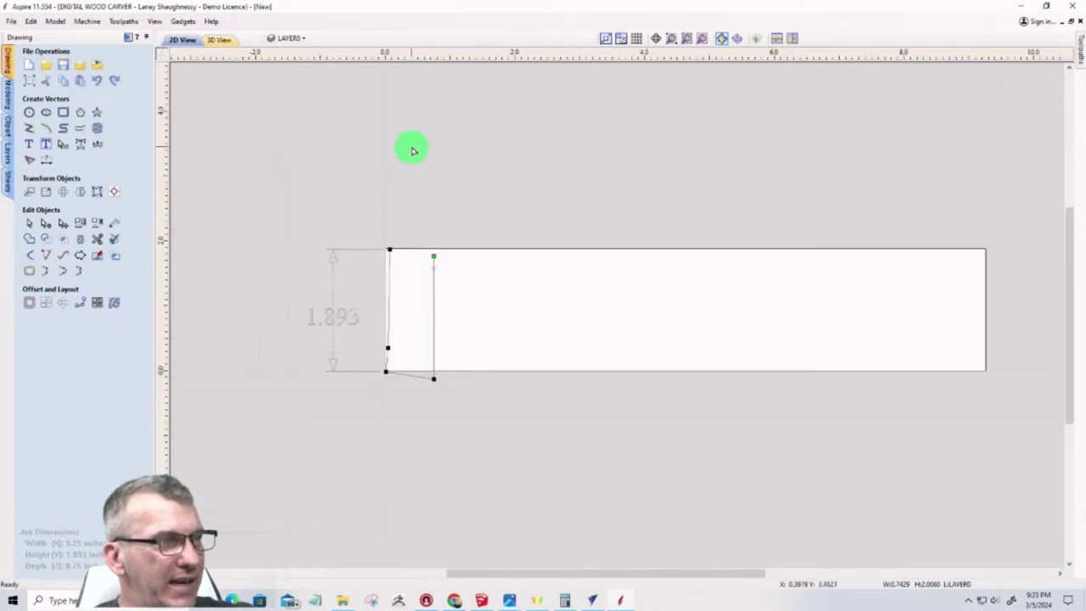
pyautogui.scroll(4, 407, 386)
# Delete the profile's bottom and right vertical spans, leaving the slanted left edge
pyautogui.rightClick(381, 412)
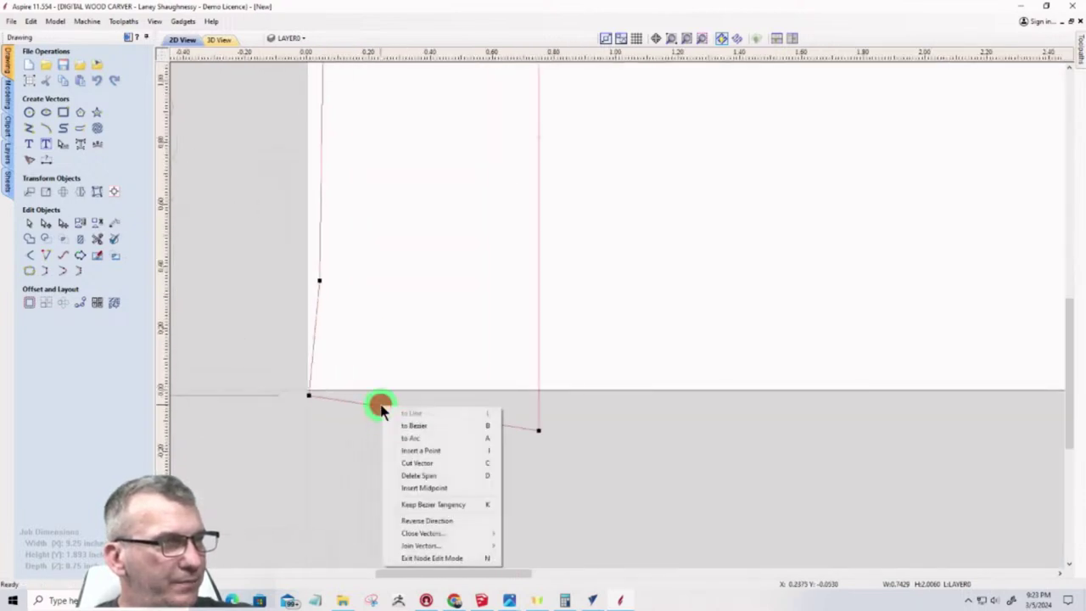
pyautogui.click(398, 477)
pyautogui.rightClick(538, 384)
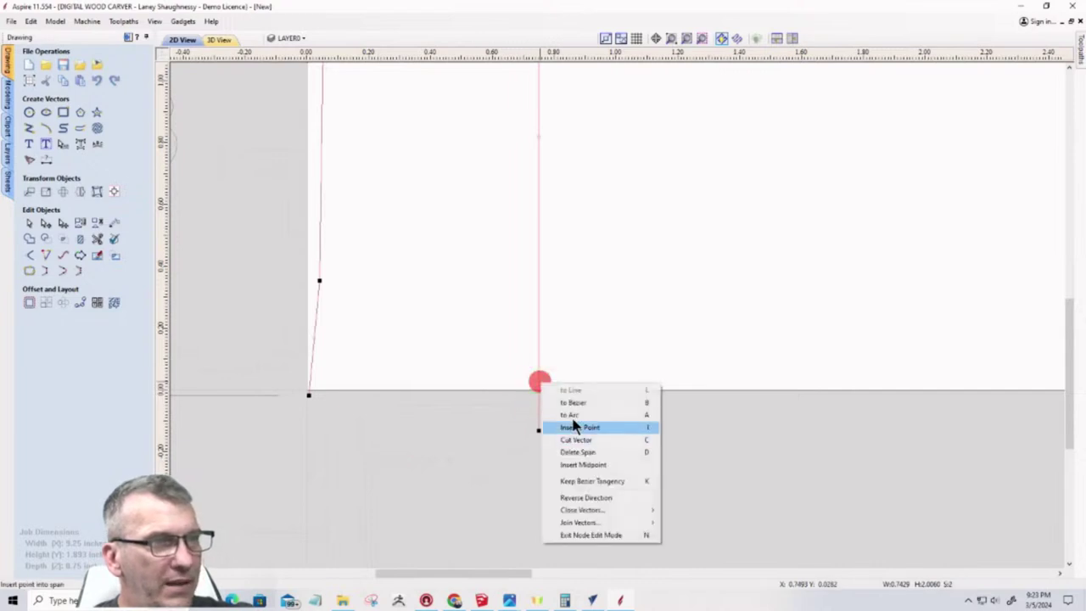
pyautogui.click(577, 452)
pyautogui.scroll(-2, 362, 446)
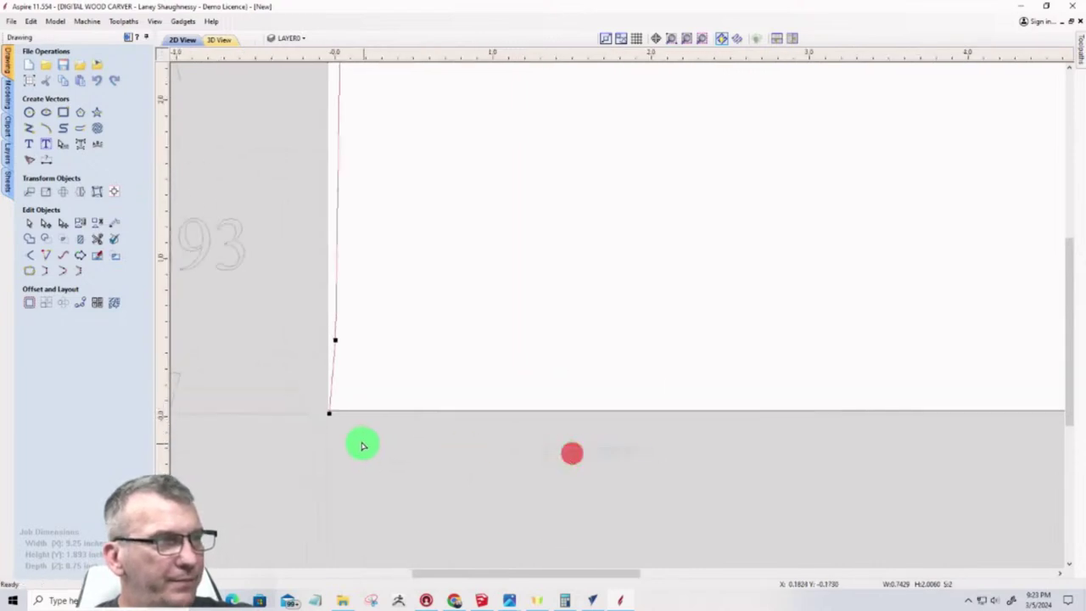
pyautogui.scroll(-2, 362, 446)
pyautogui.scroll(3, 347, 453)
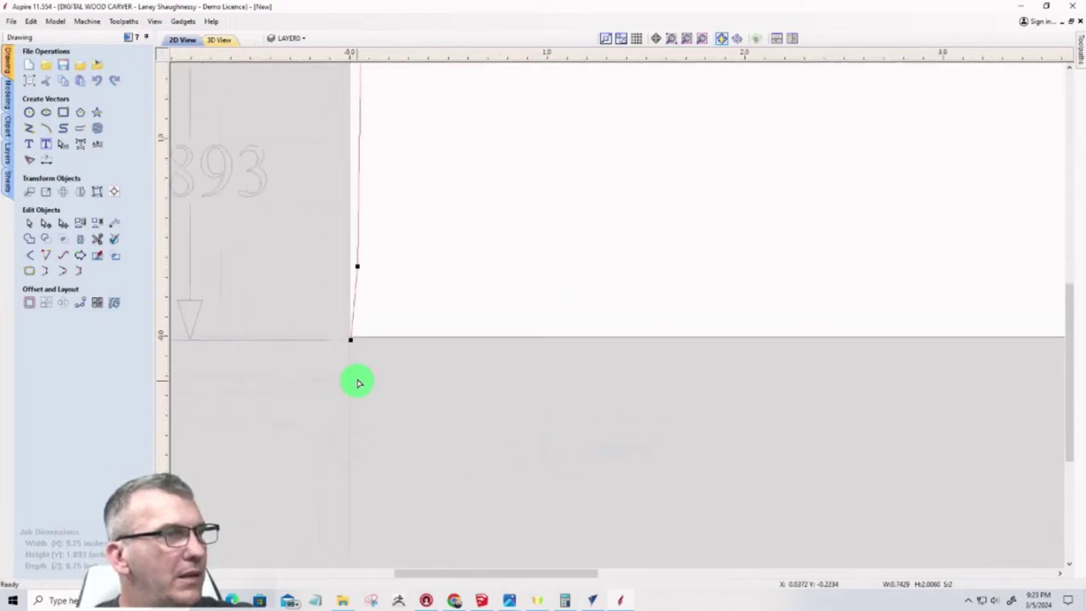
pyautogui.scroll(2, 358, 382)
pyautogui.scroll(-5, 356, 371)
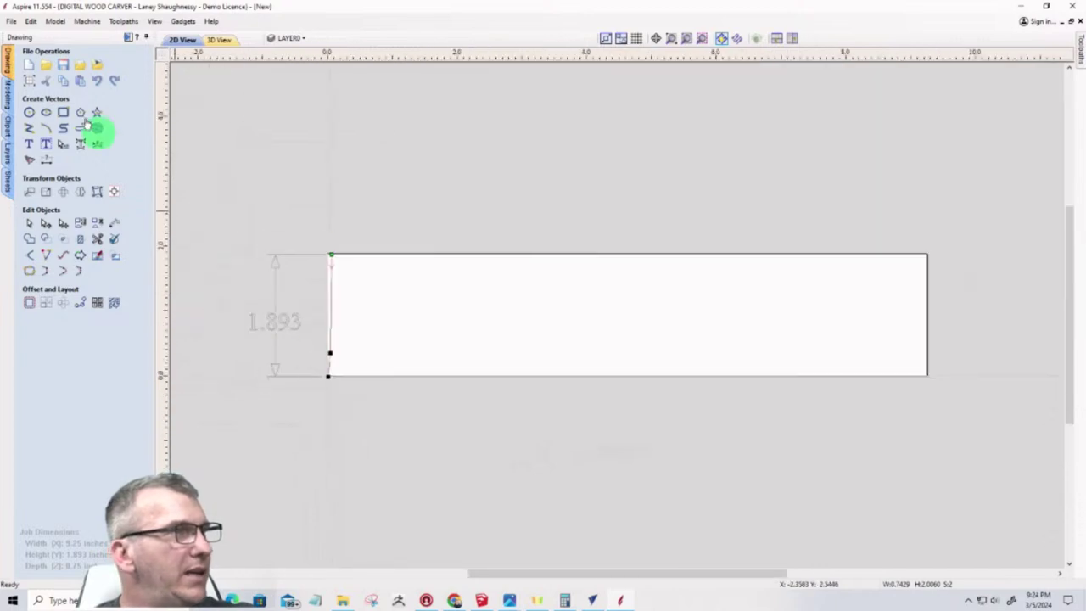
# Review the job size in Job Setup and close it unchanged
pyautogui.click(29, 80)
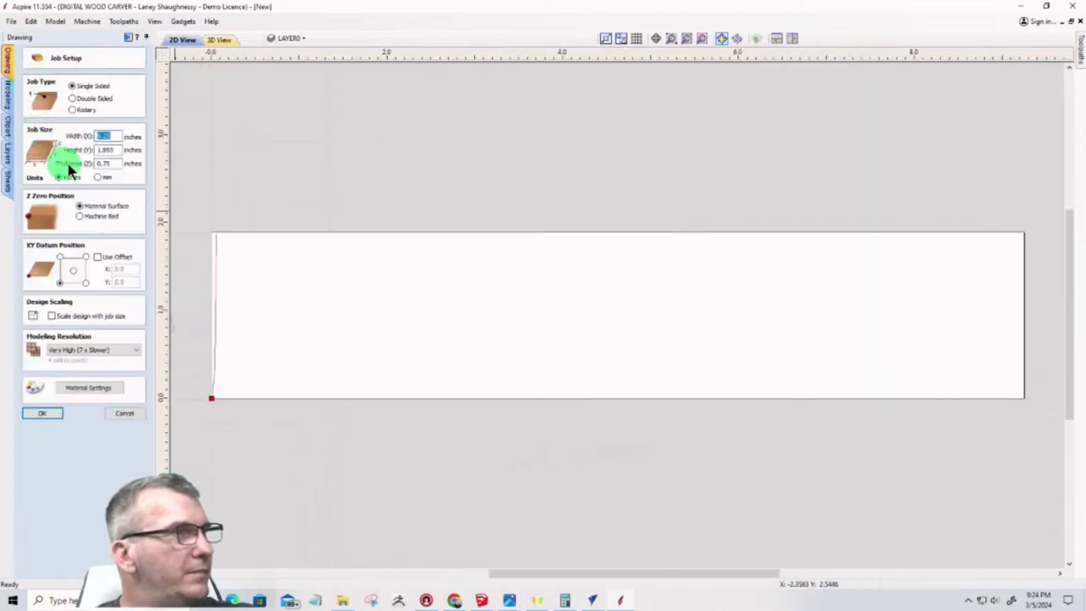
pyautogui.click(129, 413)
pyautogui.click(110, 183)
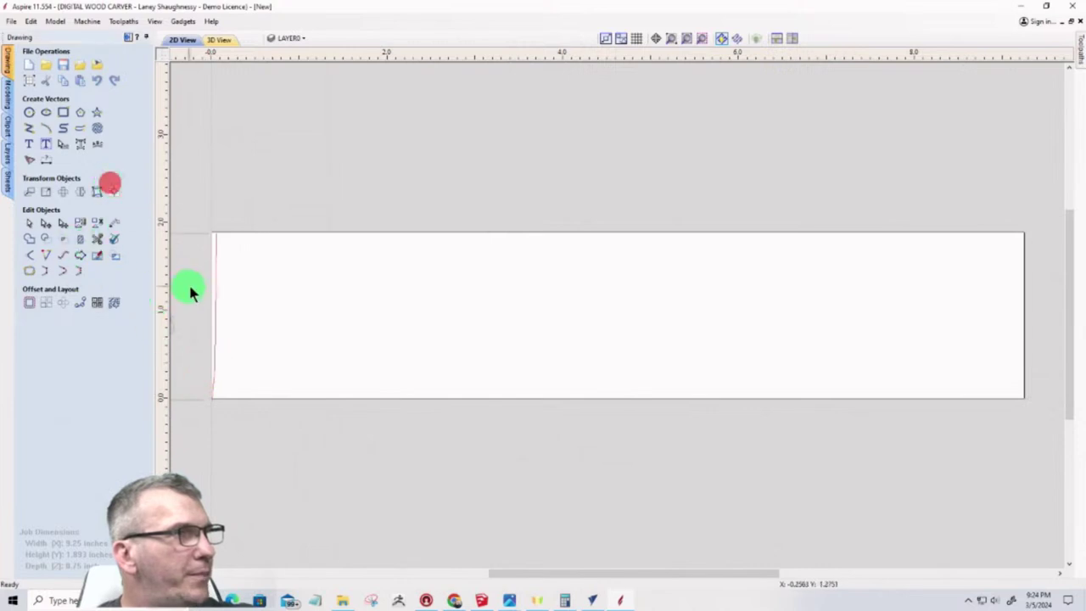
# Align the thin slanted profile line to the material with the Alignment Tools
pyautogui.click(214, 288)
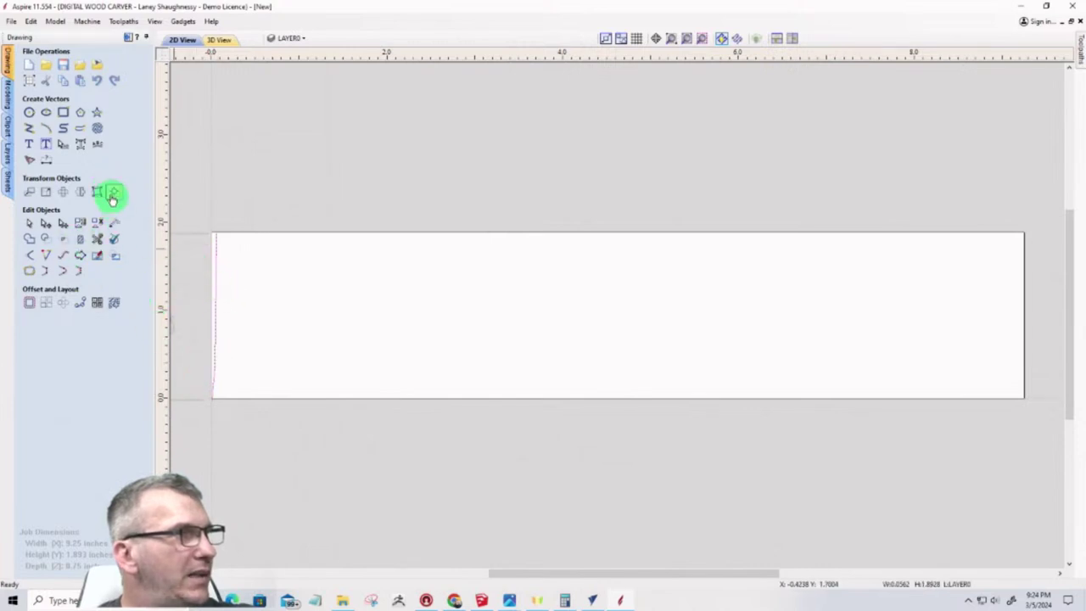
pyautogui.click(112, 195)
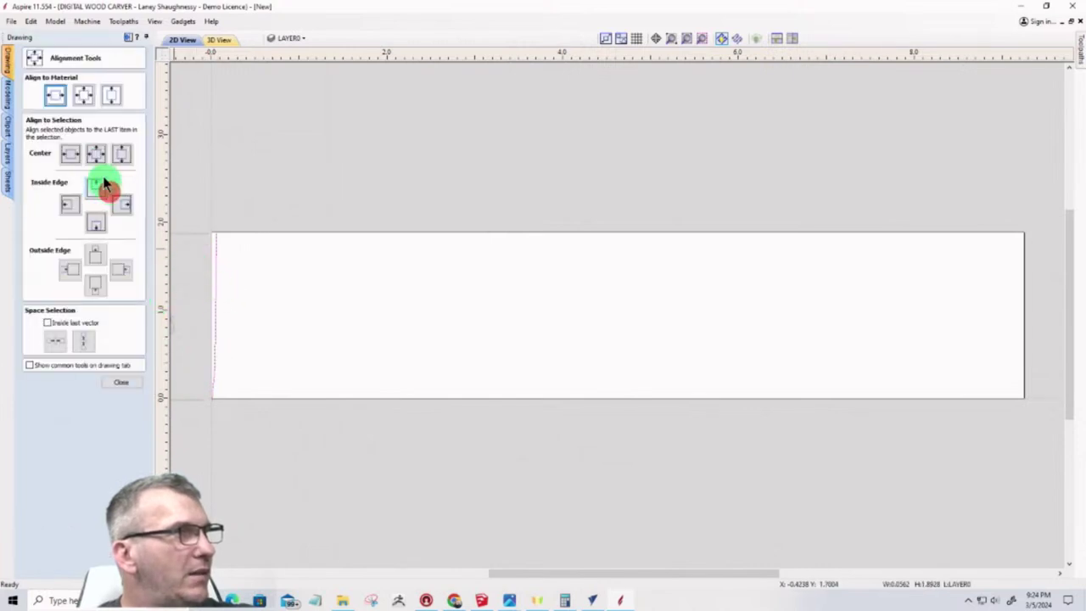
pyautogui.click(106, 95)
pyautogui.click(57, 344)
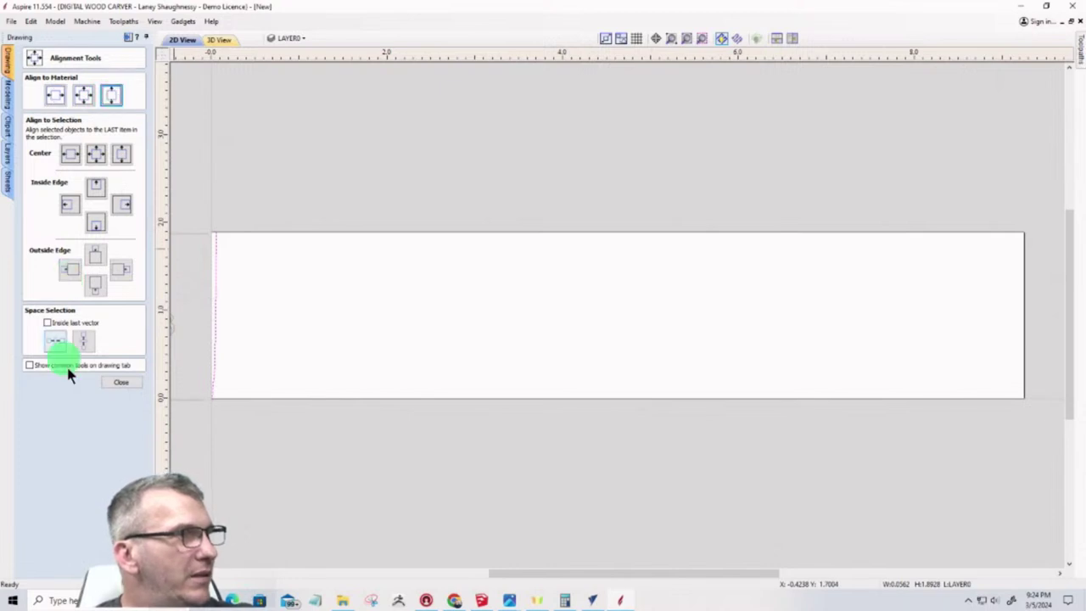
pyautogui.click(110, 390)
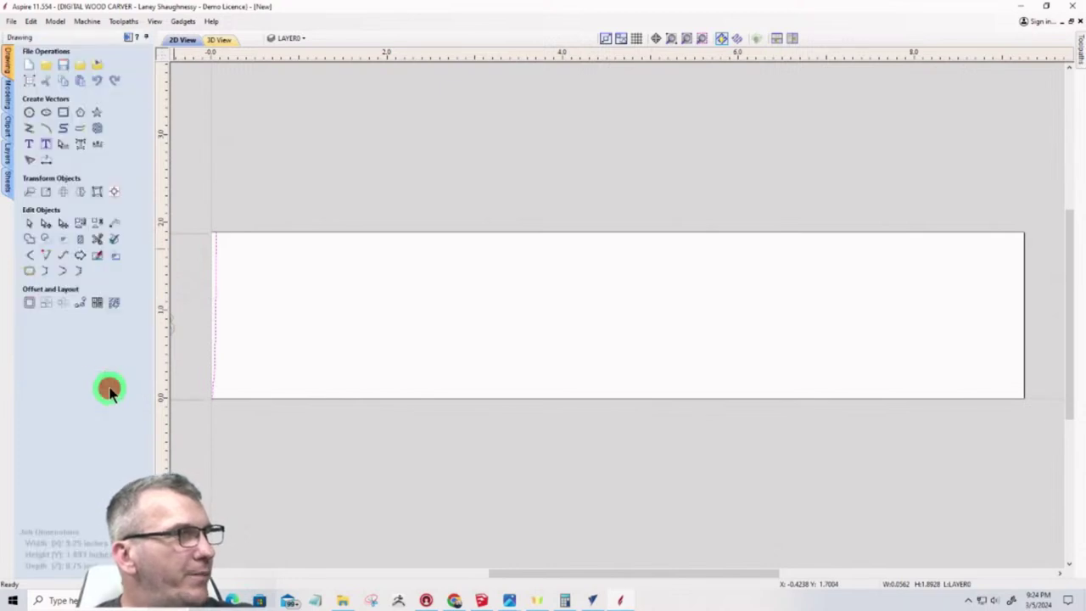
# Draw a 0.75-inch-wide, full-height rectangle at the board's left end
pyautogui.click(61, 113)
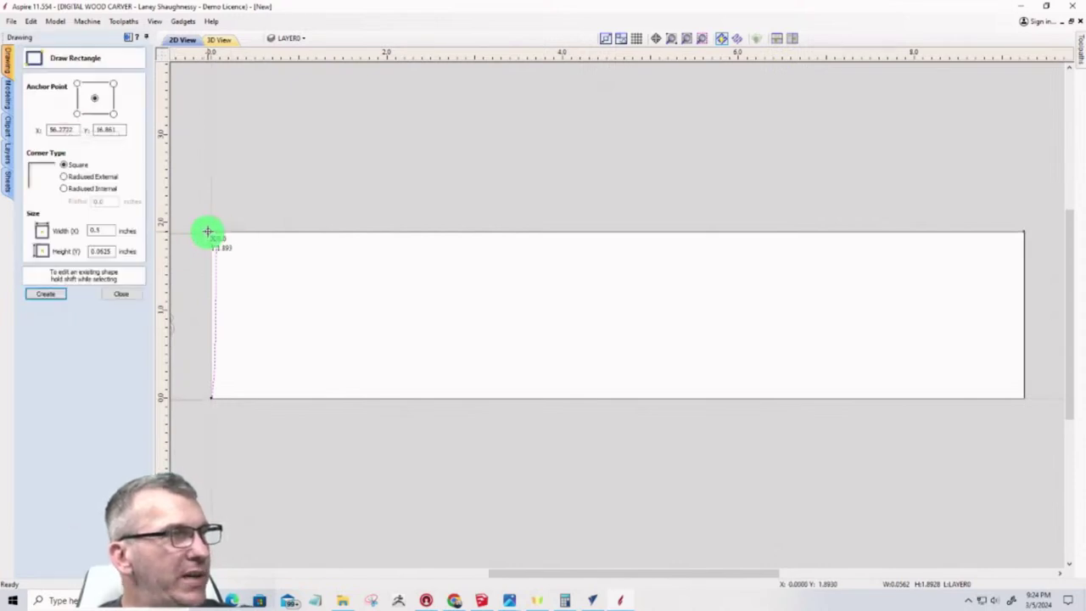
pyautogui.moveTo(208, 231)
pyautogui.mouseDown()
pyautogui.moveTo(272, 250)
pyautogui.moveTo(313, 357)
pyautogui.moveTo(297, 398)
pyautogui.mouseUp()
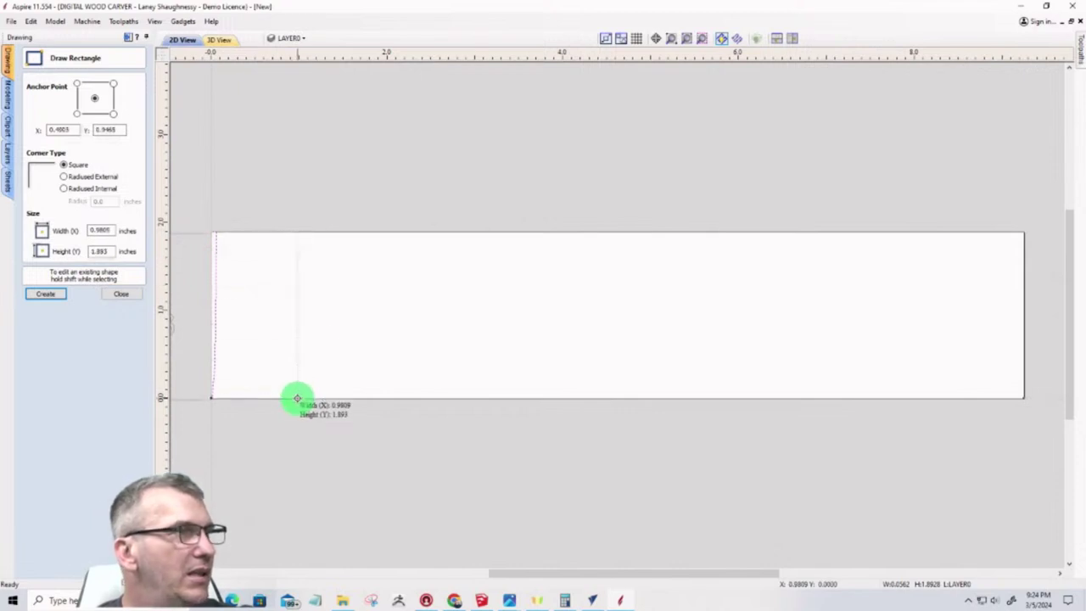
pyautogui.moveTo(293, 398); pyautogui.dragTo(280, 398)
pyautogui.doubleClick(100, 231)
pyautogui.doubleClick(111, 231)
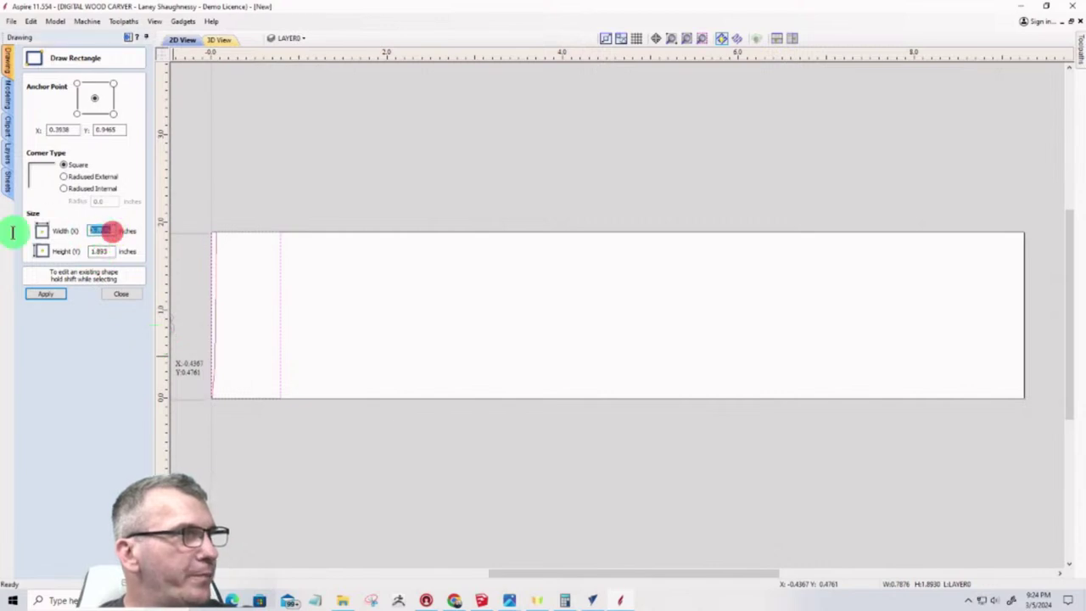
pyautogui.write('.75')
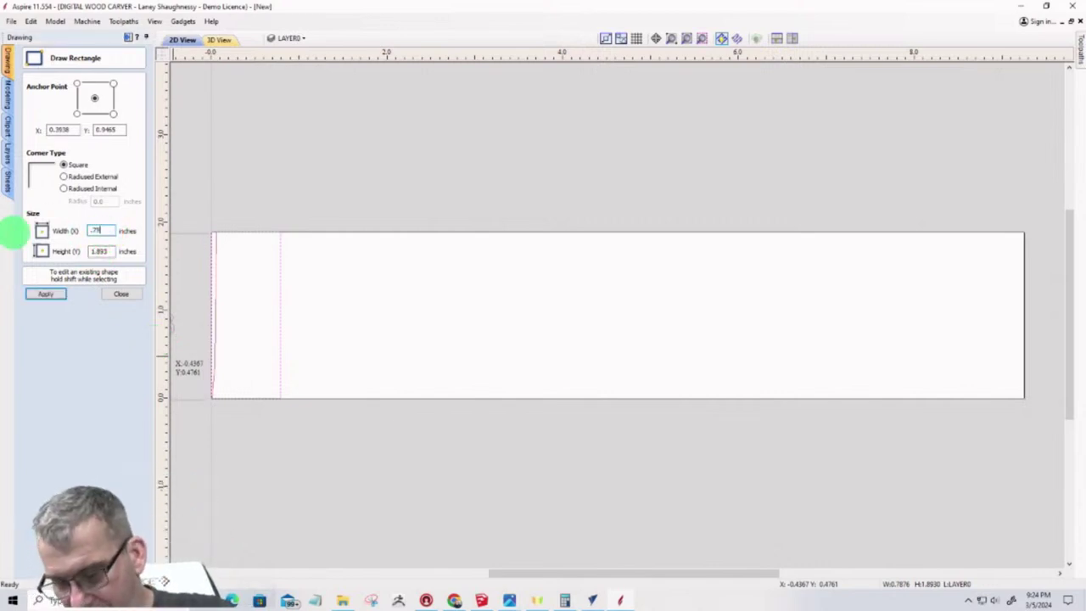
pyautogui.press('Return')
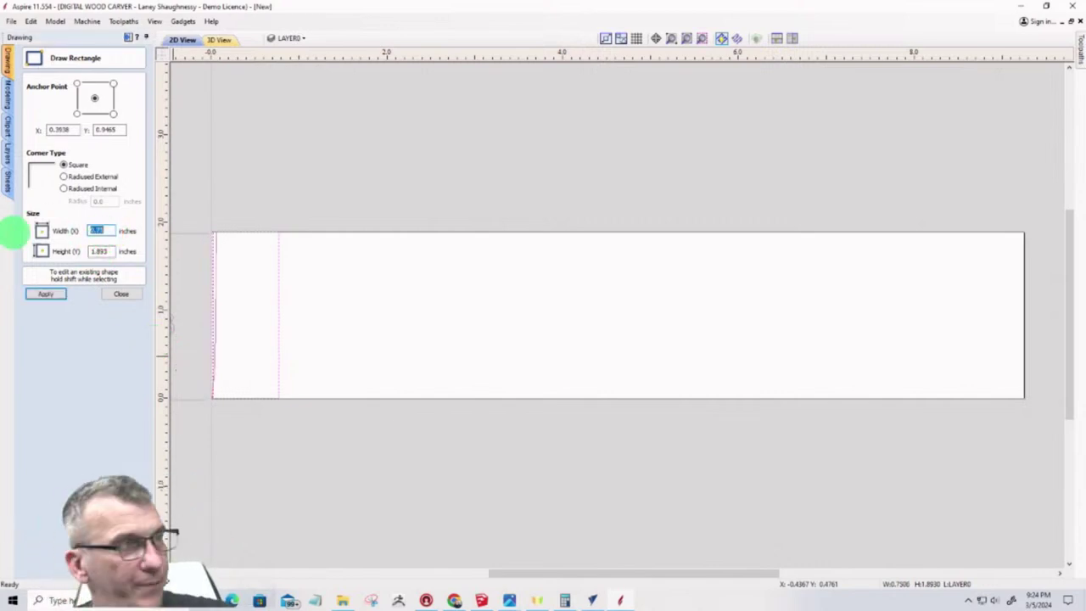
pyautogui.click(119, 294)
pyautogui.scroll(5, 178, 373)
# Zoom into the lower-left corner, close the rectangle settings and pick the slanted line's lower end
pyautogui.scroll(5, 316, 488)
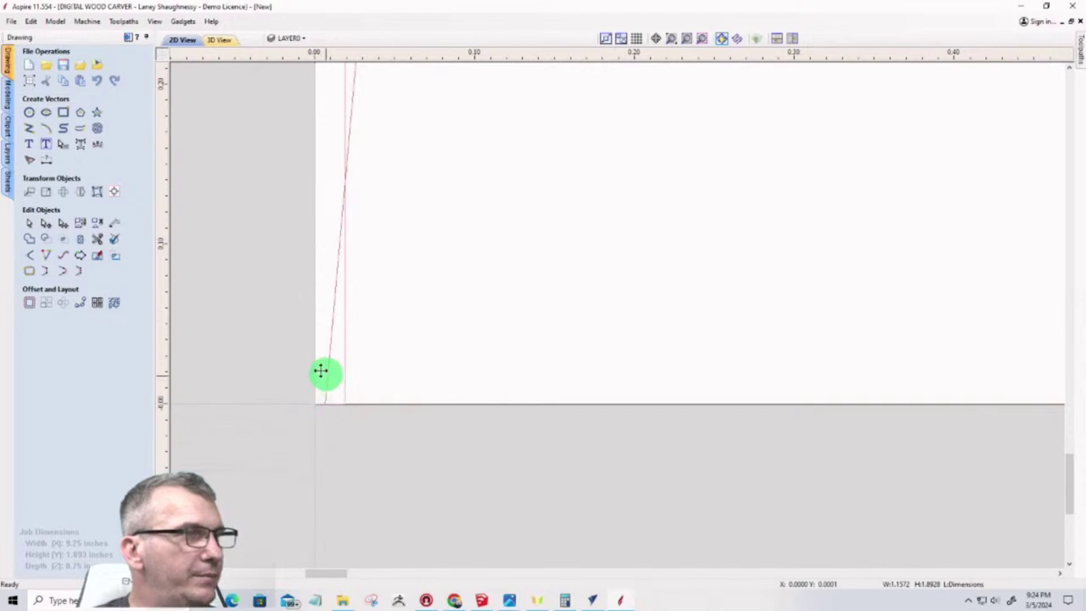
pyautogui.click(29, 222)
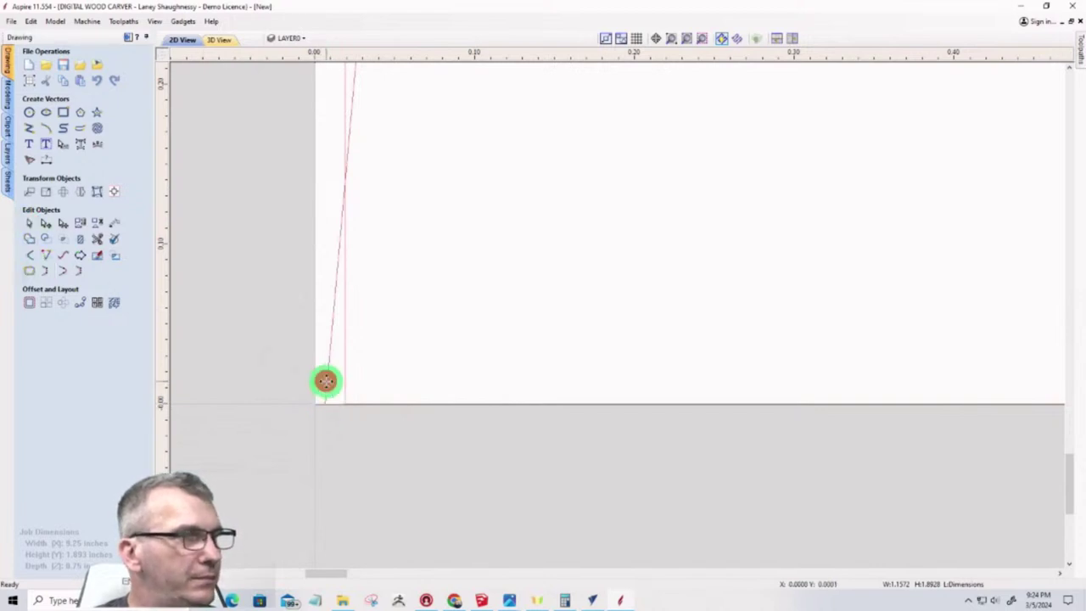
pyautogui.scroll(5, 325, 402)
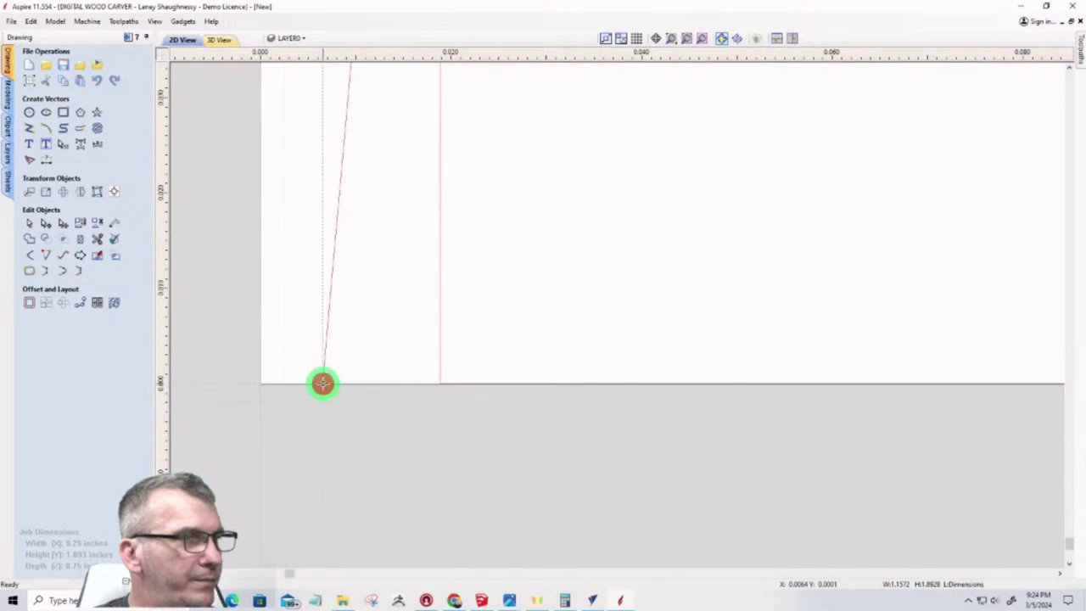
pyautogui.click(322, 383)
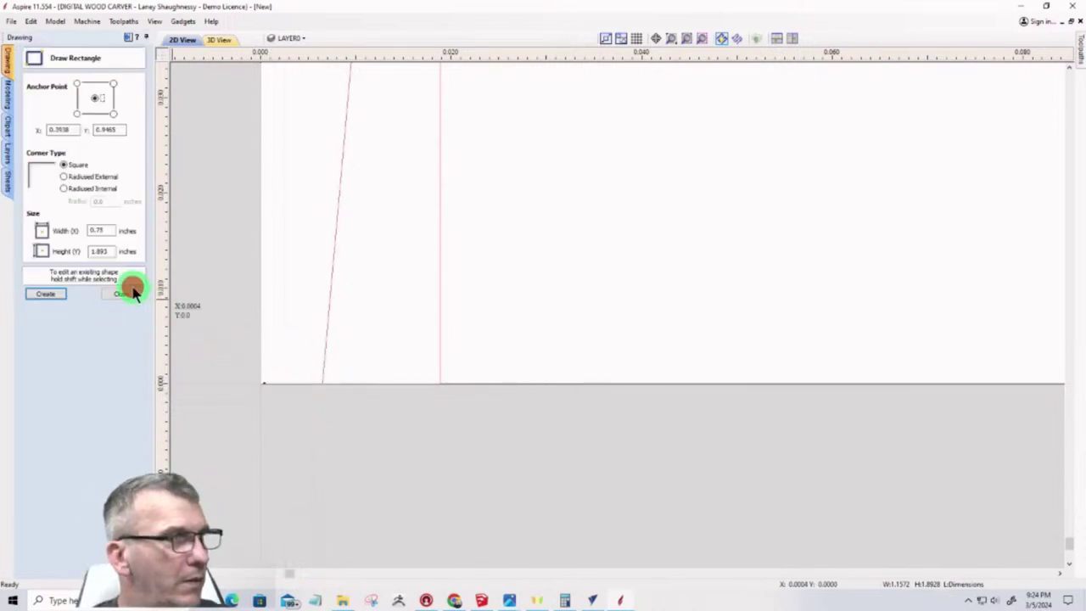
pyautogui.click(127, 293)
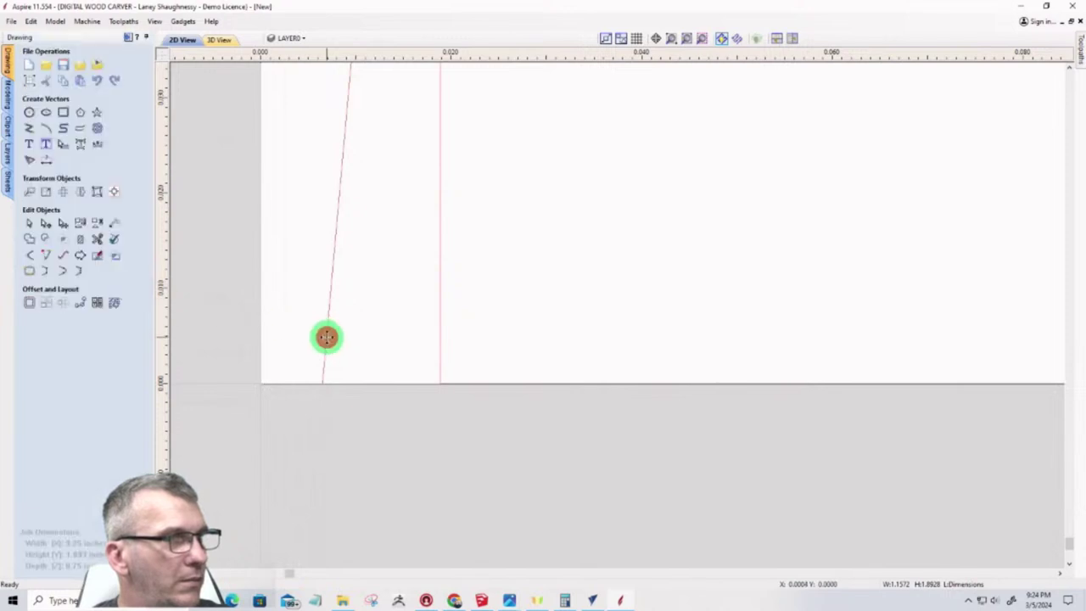
pyautogui.click(327, 338)
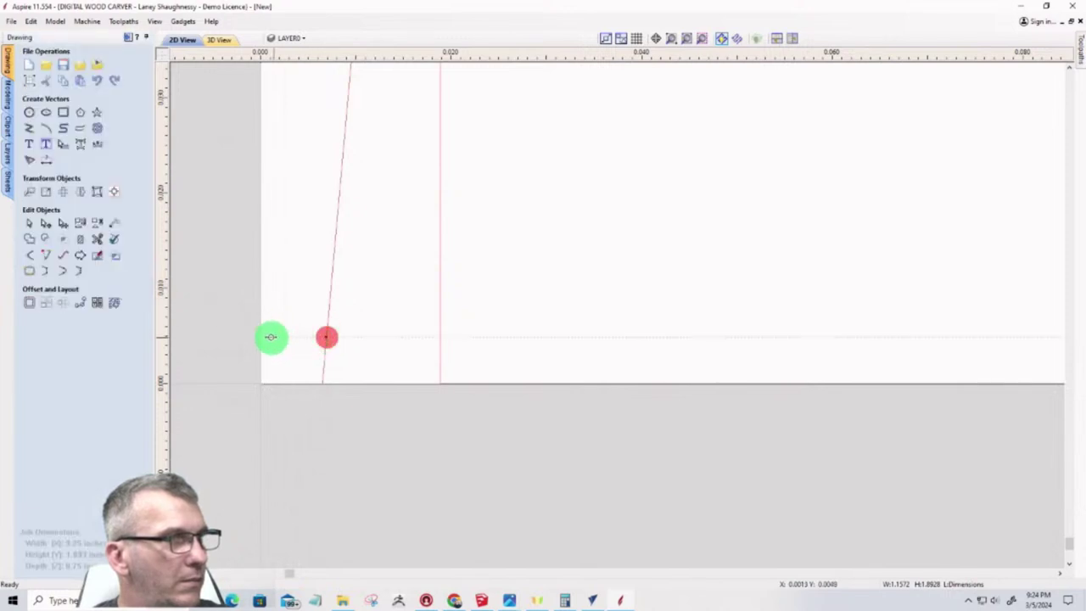
# Snap the slanted line's end and the rectangle's vertical-edge bottom node onto the board's lower-left corner
pyautogui.scroll(-5, 325, 475)
pyautogui.scroll(-4, 328, 471)
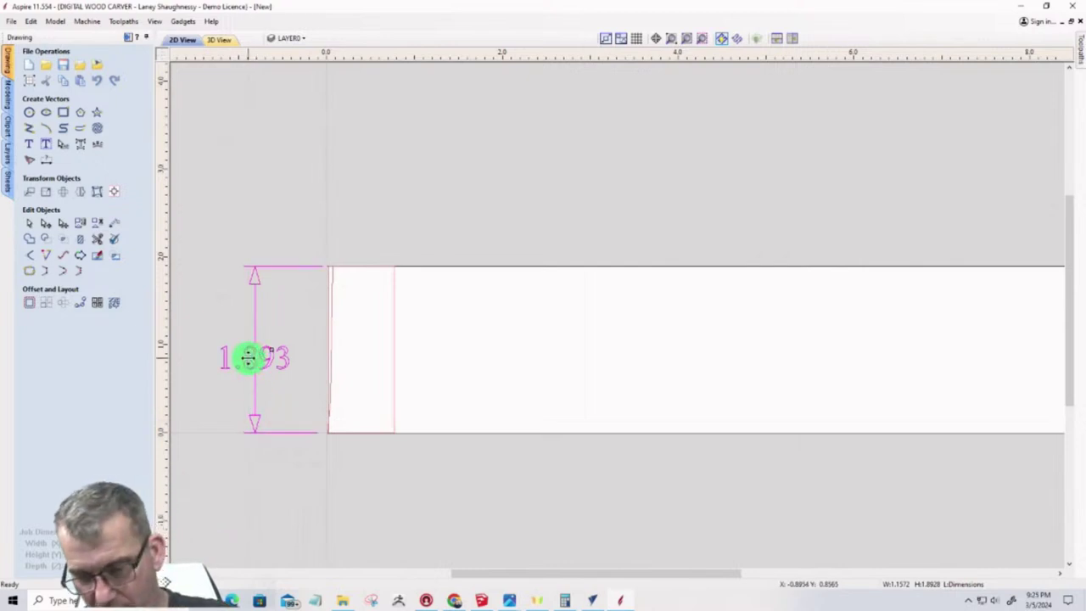
pyautogui.scroll(8, 314, 441)
pyautogui.scroll(3, 446, 275)
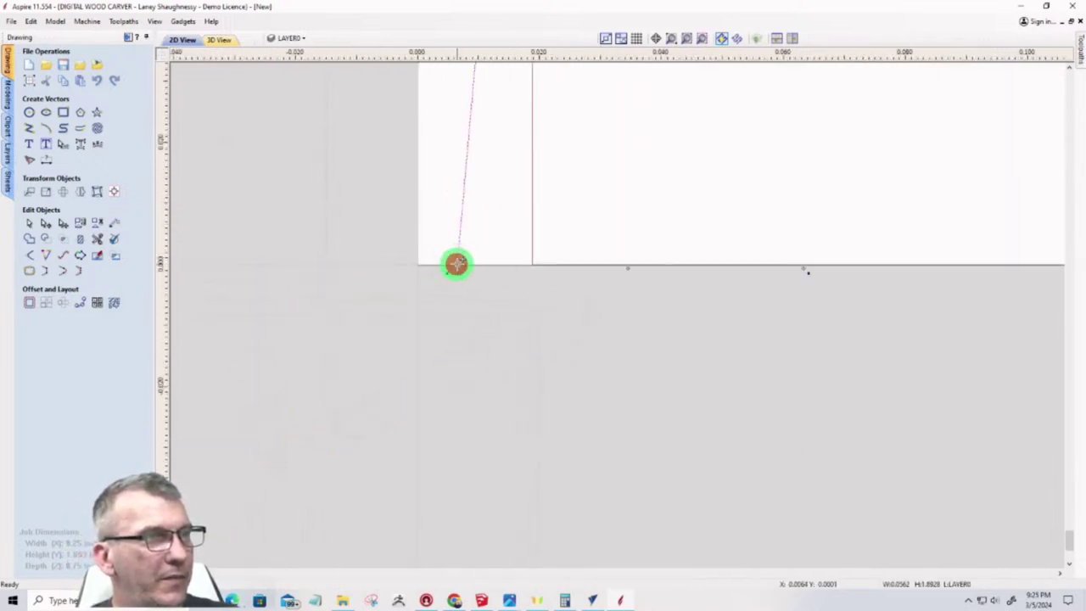
pyautogui.moveTo(457, 264); pyautogui.dragTo(418, 267)
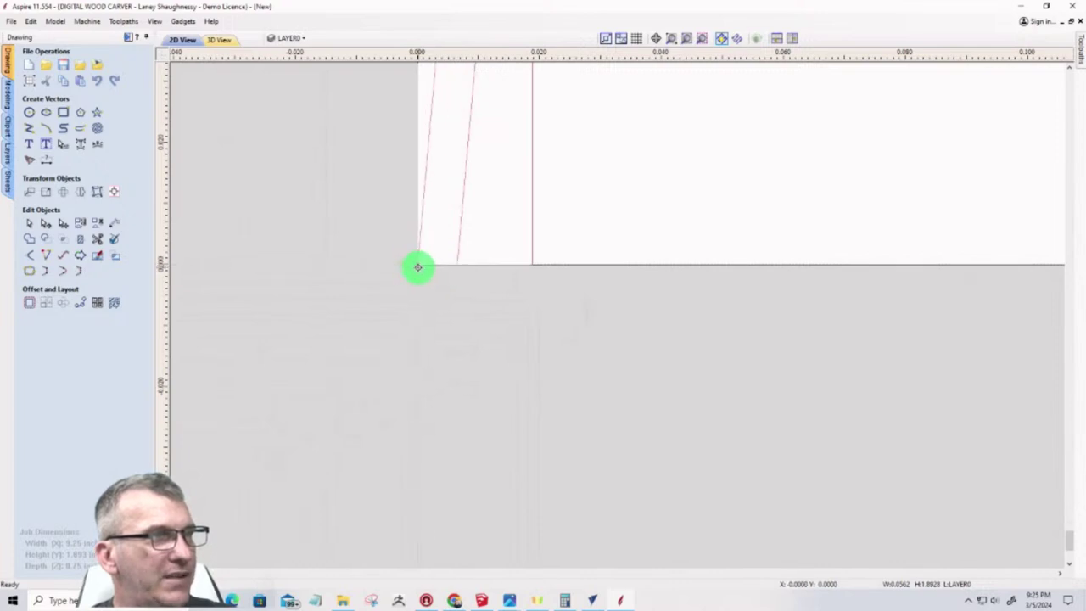
pyautogui.click(534, 267)
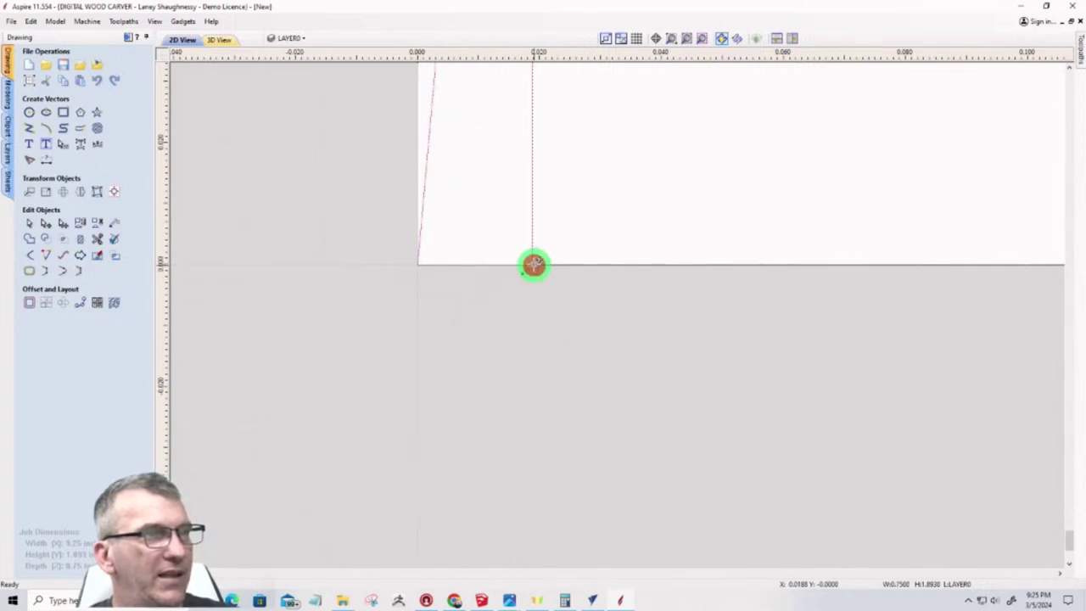
pyautogui.moveTo(534, 265); pyautogui.dragTo(416, 266)
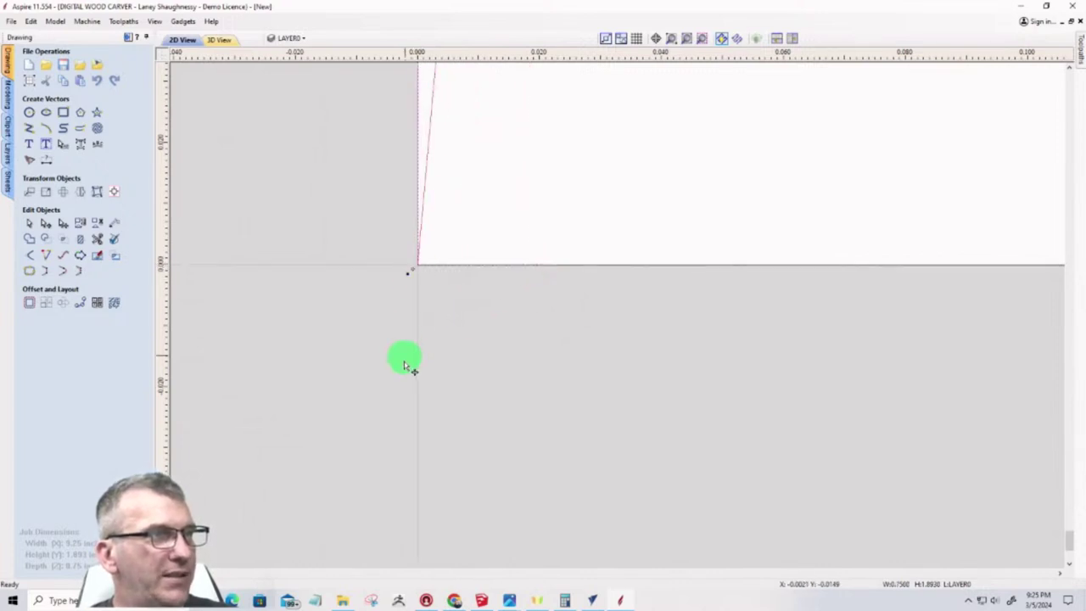
pyautogui.scroll(-6, 404, 365)
pyautogui.scroll(2, 412, 351)
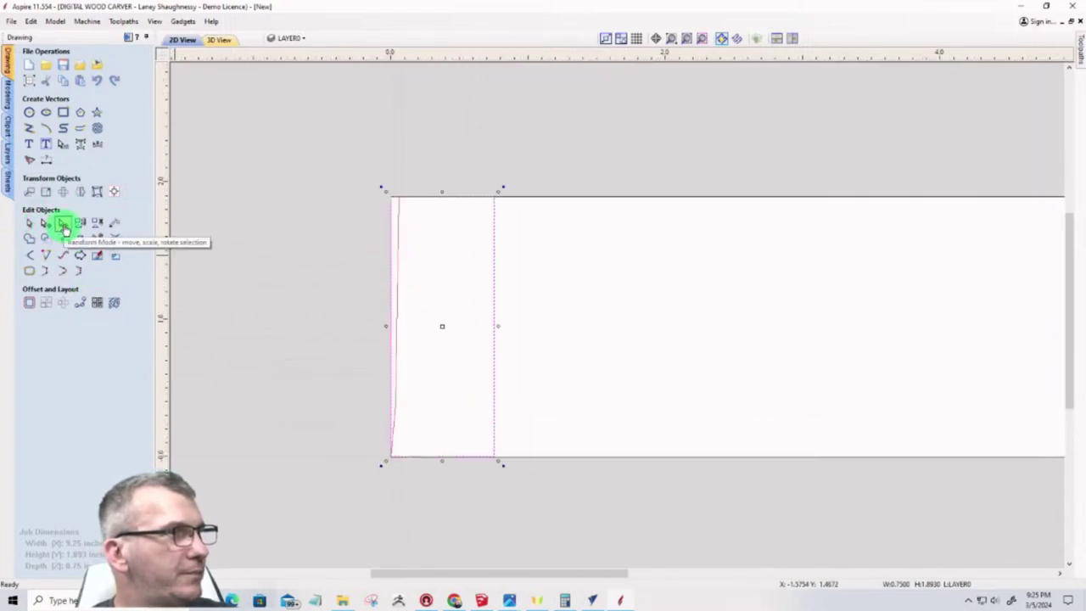
# In Node Edit, delete the profile's right-edge span and its top-left span
pyautogui.click(29, 224)
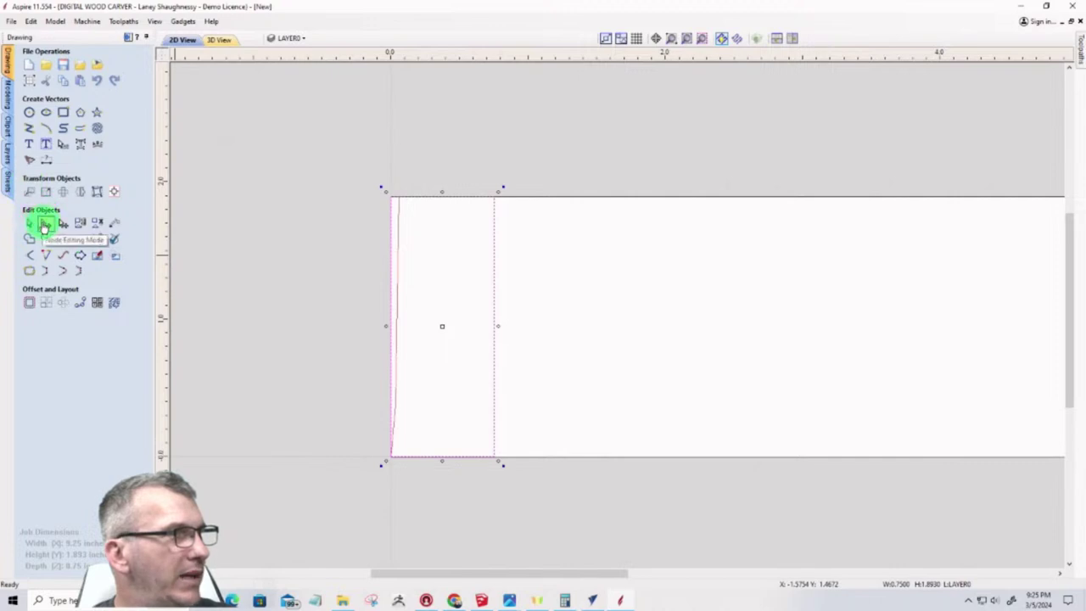
pyautogui.click(45, 224)
pyautogui.rightClick(494, 248)
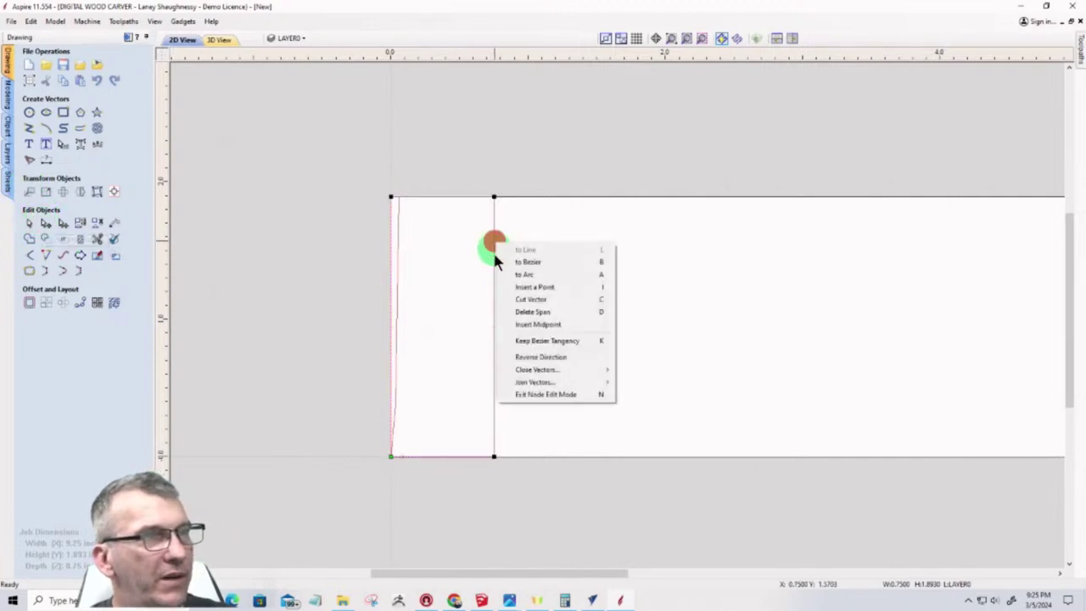
pyautogui.click(524, 312)
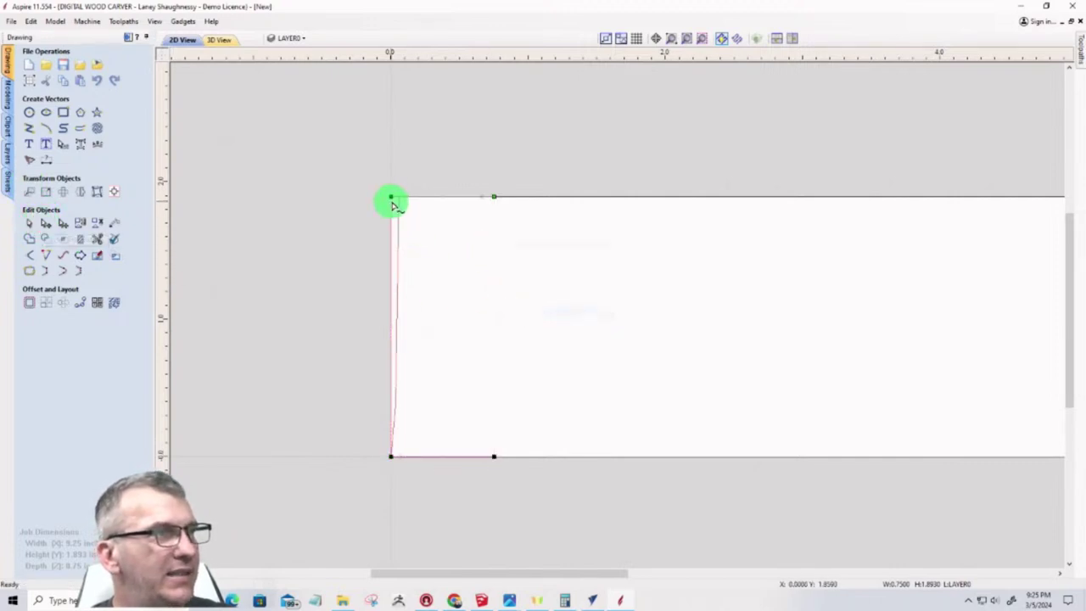
pyautogui.scroll(2, 392, 204)
pyautogui.rightClick(387, 209)
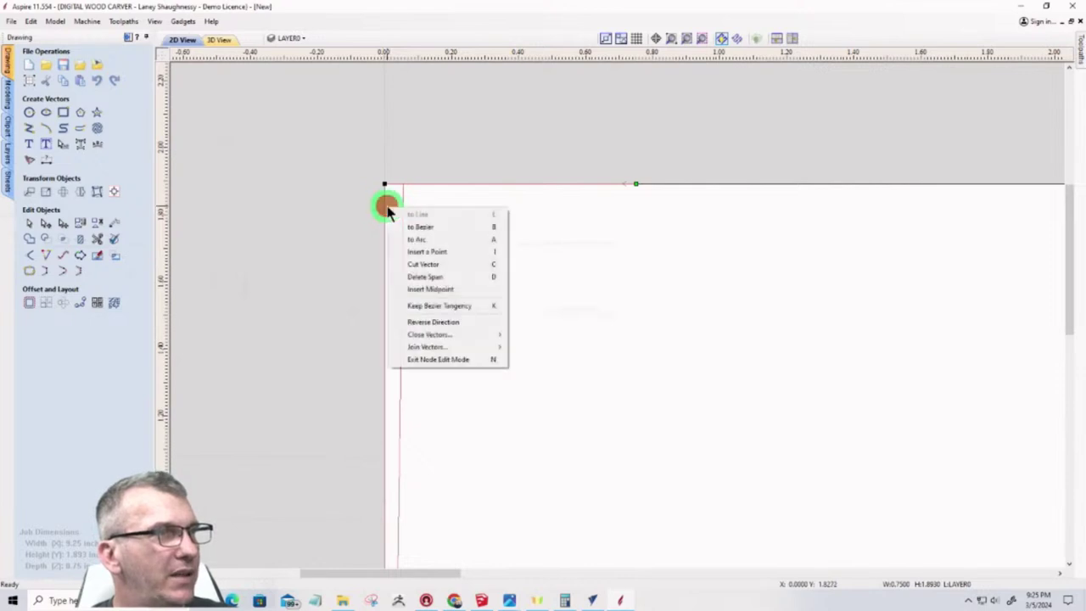
pyautogui.click(403, 277)
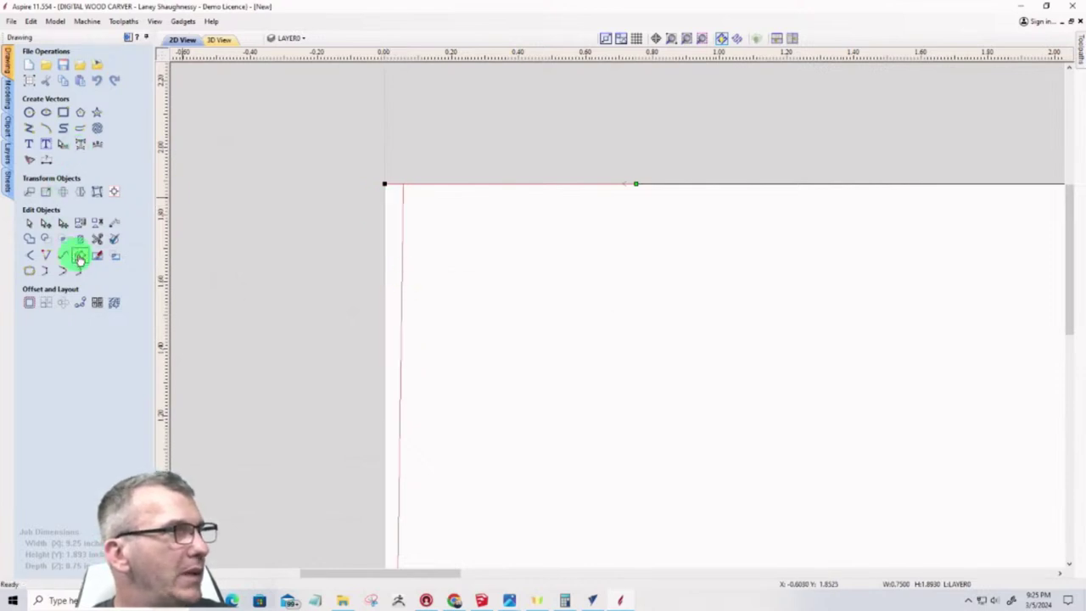
# Open Interactive Vector Trim and close it again without making changes
pyautogui.click(97, 238)
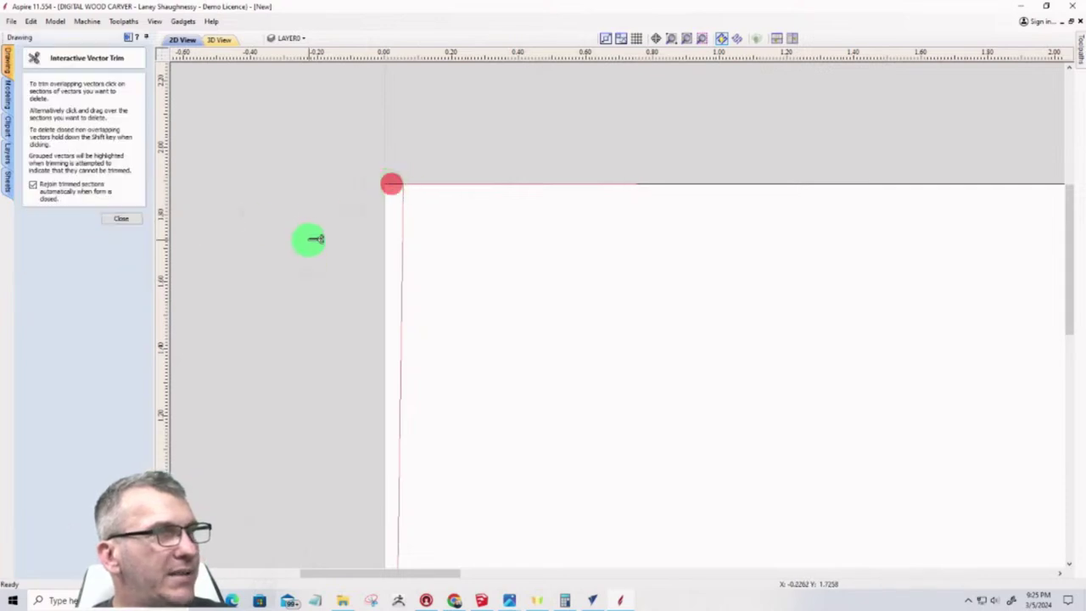
pyautogui.scroll(3, 393, 182)
pyautogui.scroll(-5, 381, 114)
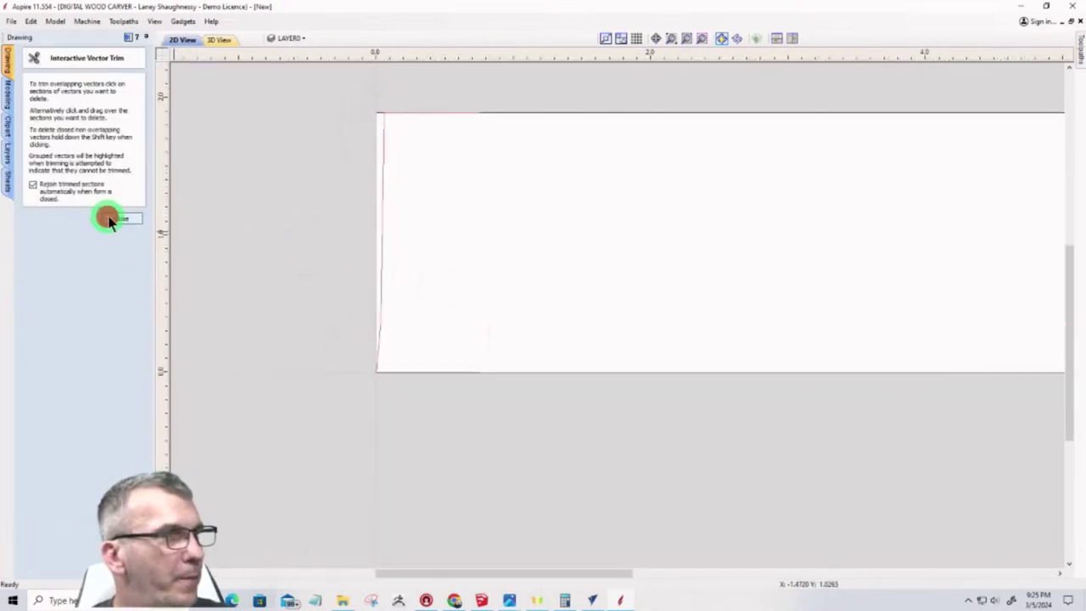
pyautogui.click(108, 218)
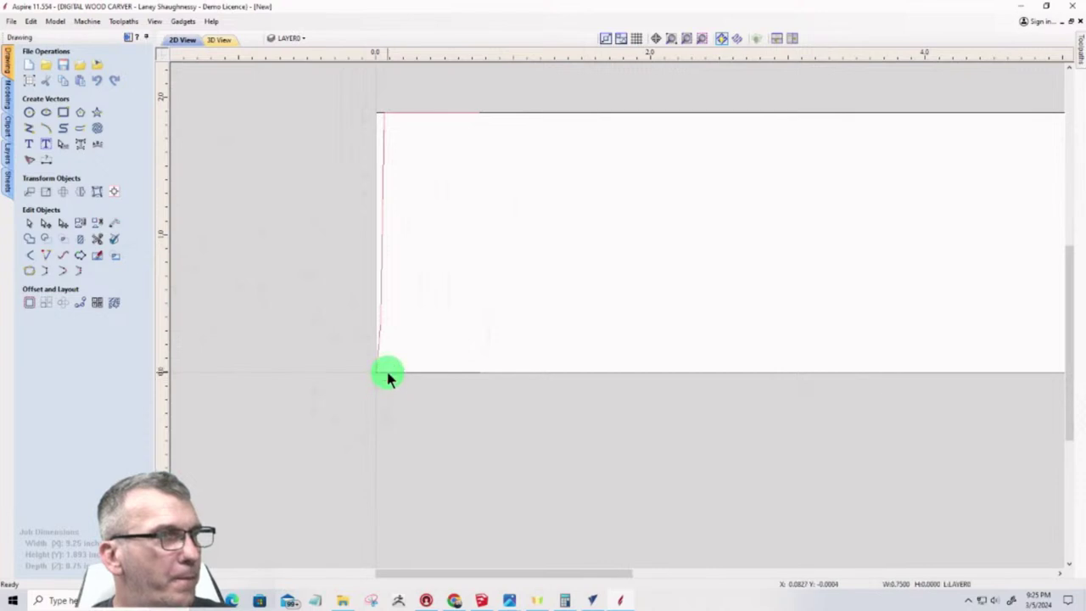
pyautogui.scroll(5, 373, 378)
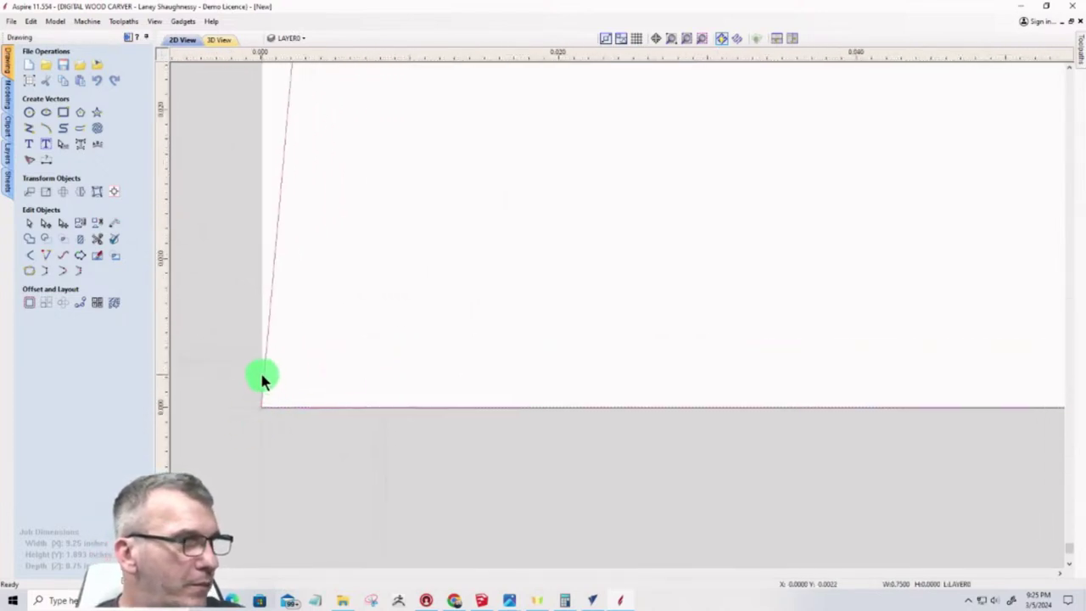
pyautogui.scroll(-10, 265, 379)
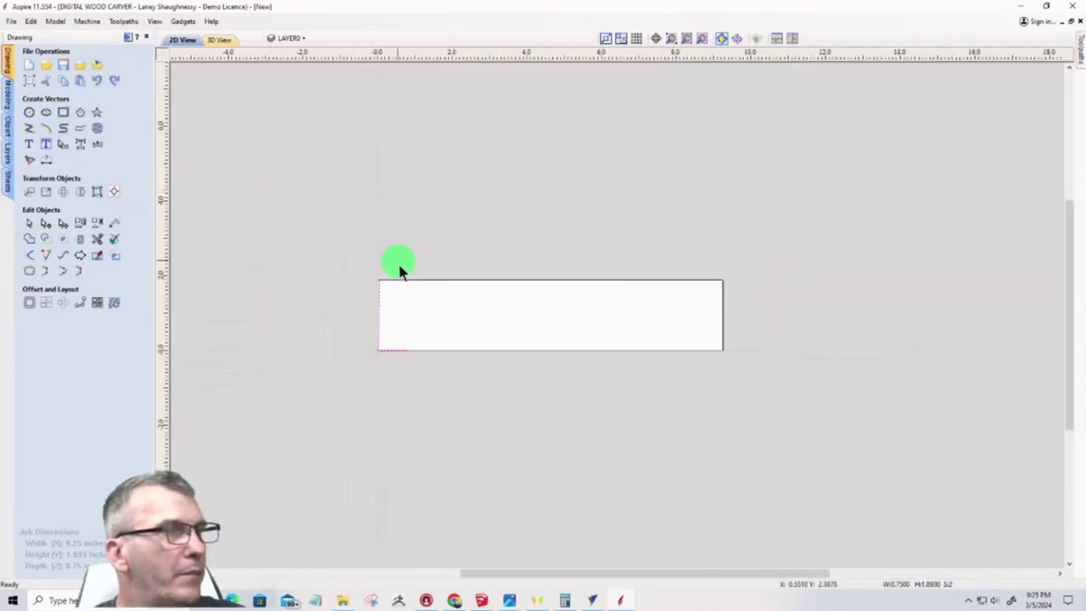
# Join the two open profile pieces into a single vector
pyautogui.click(26, 275)
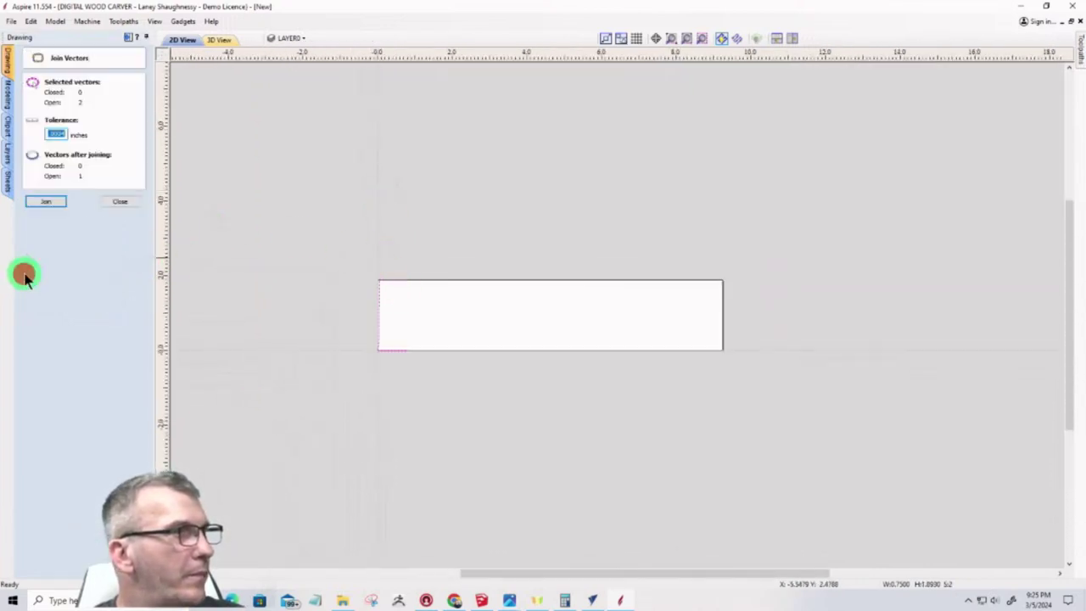
pyautogui.click(58, 202)
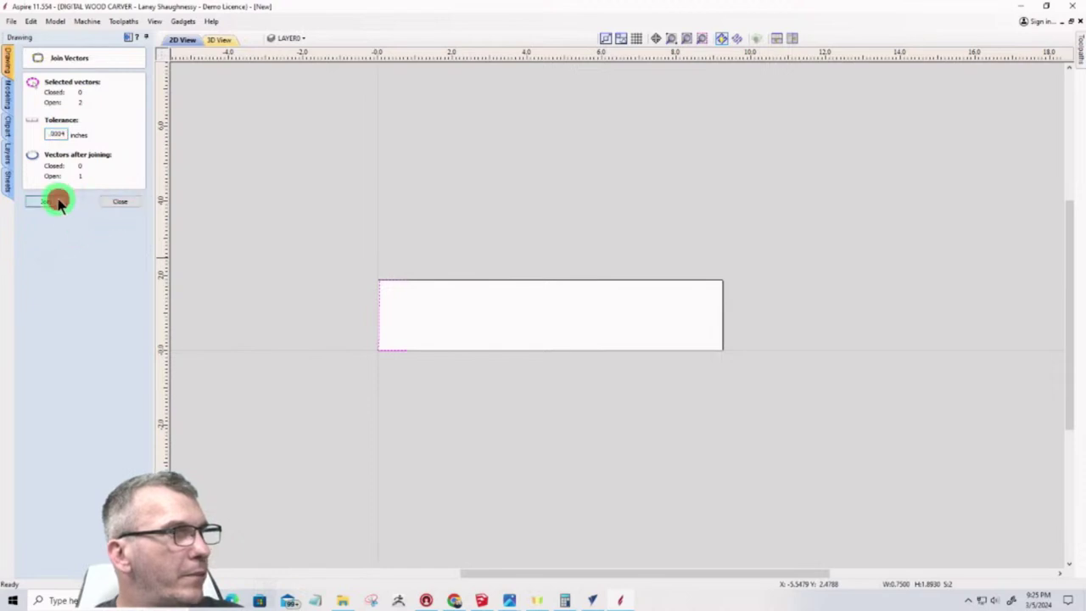
pyautogui.click(117, 201)
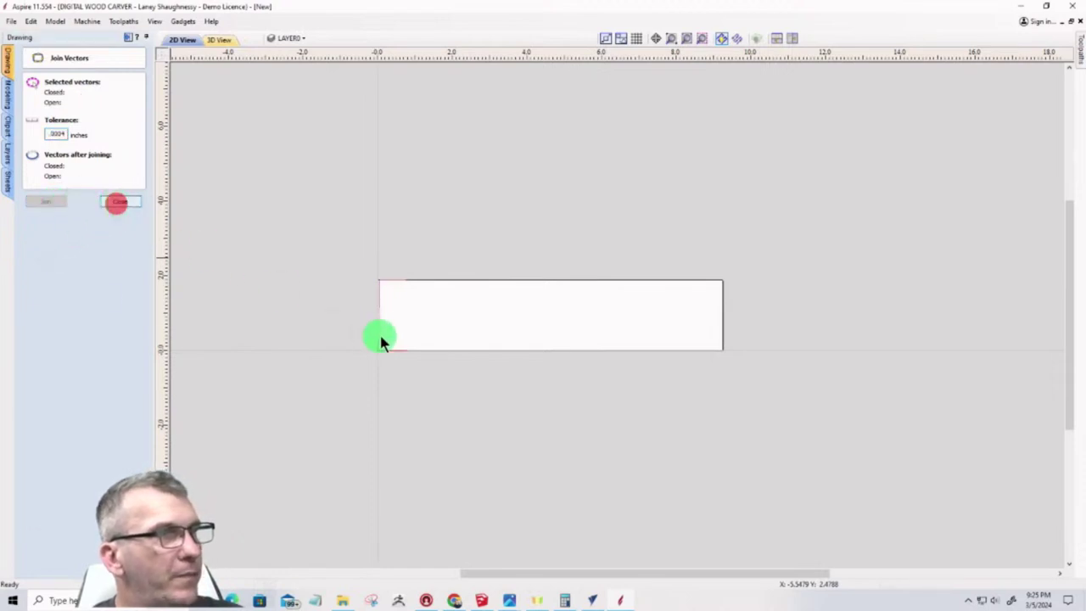
# Nudge the joined profile left, clear of the rectangle, and deselect it
pyautogui.click(379, 324)
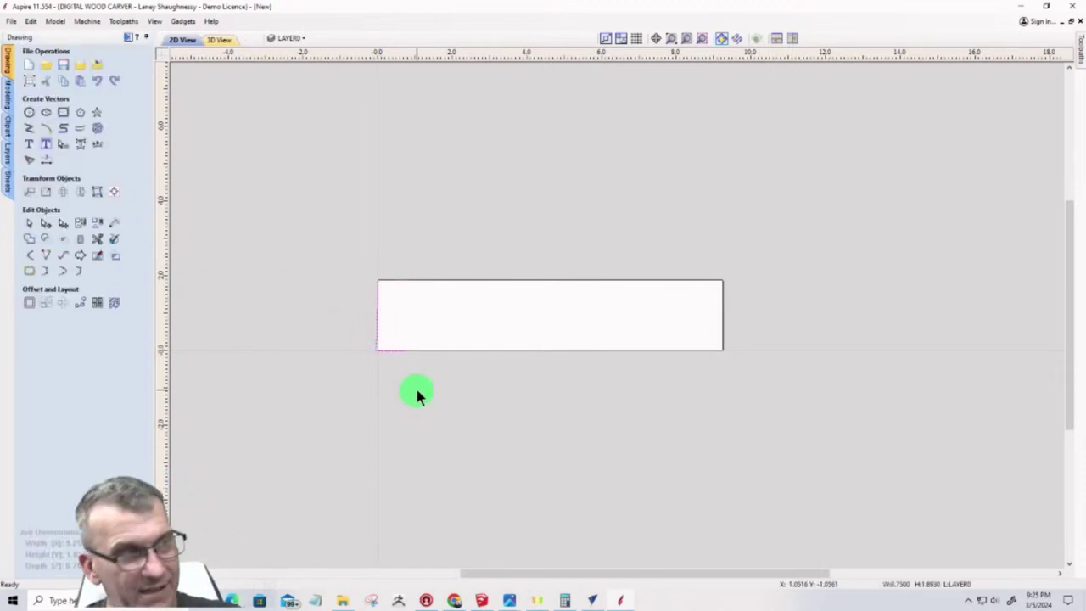
pyautogui.press('Left')
pyautogui.press('Left')
pyautogui.press('Left')
pyautogui.press('Left')
pyautogui.press('Left')
pyautogui.scroll(2, 398, 373)
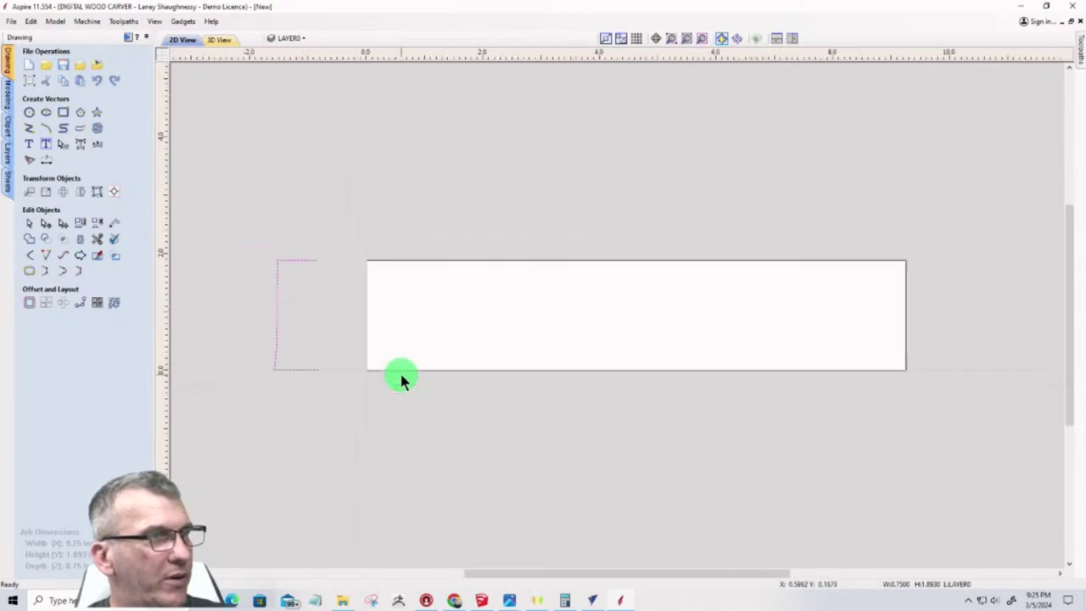
pyautogui.click(29, 222)
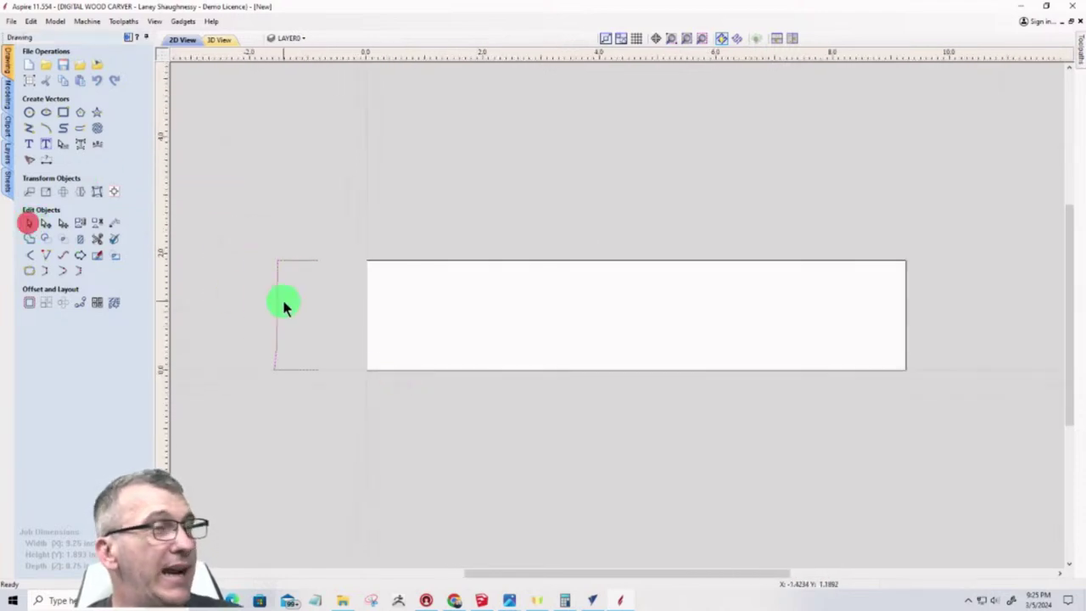
pyautogui.click(401, 261)
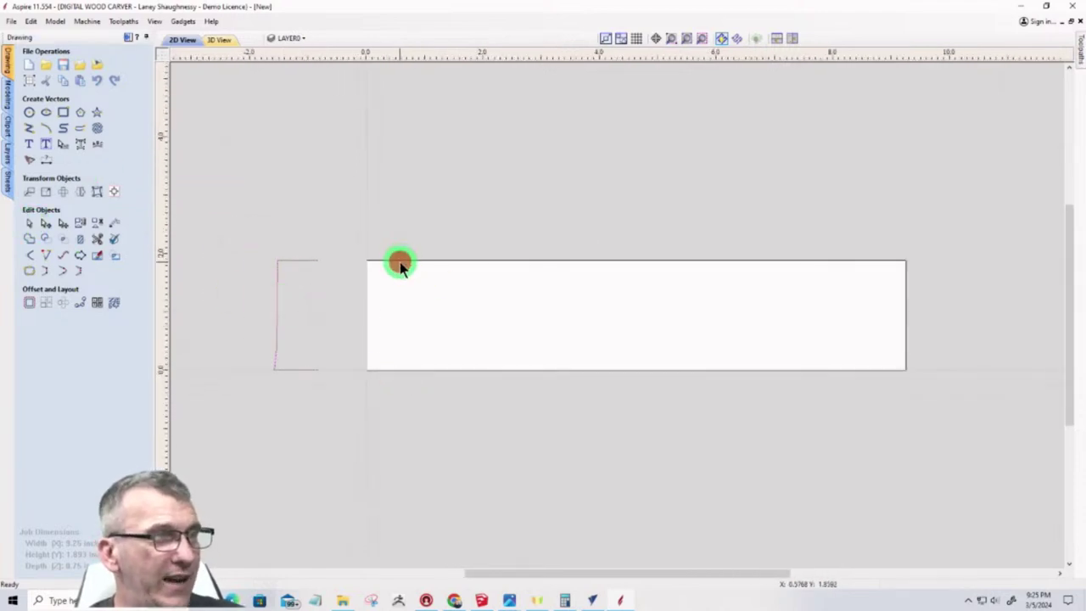
# Draw corner-to-corner lines along the rectangle's top and bottom edges as the sweep rails
pyautogui.click(529, 263)
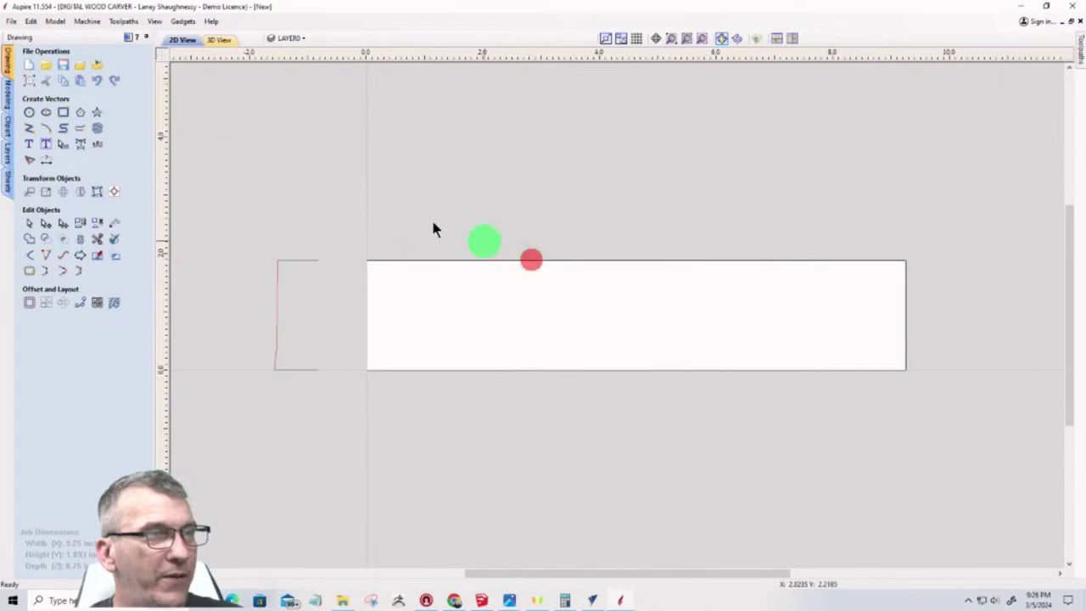
pyautogui.click(32, 127)
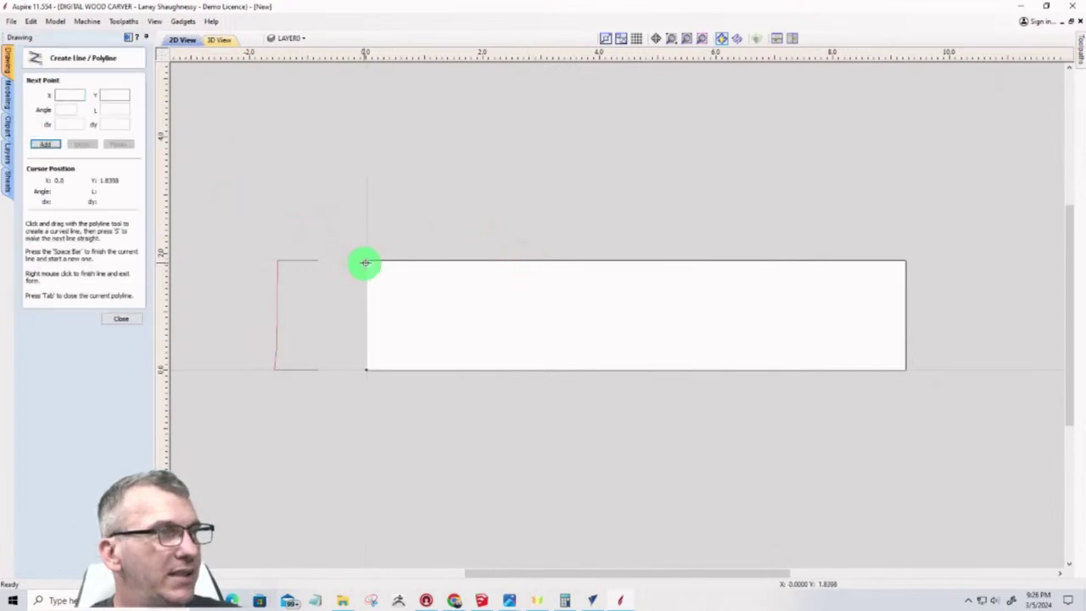
pyautogui.click(366, 262)
pyautogui.click(905, 260)
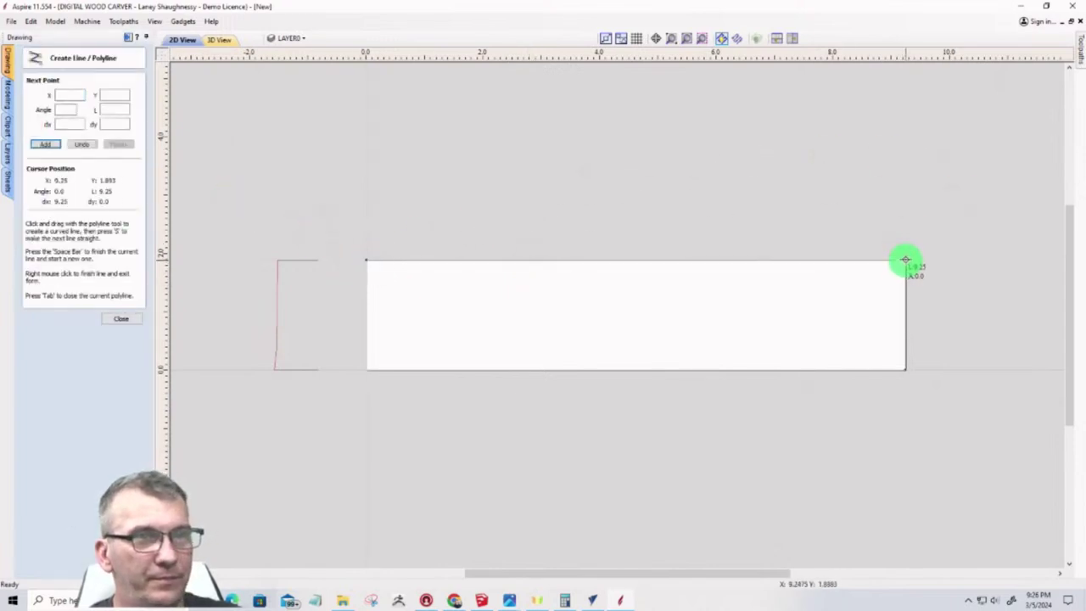
pyautogui.press('space')
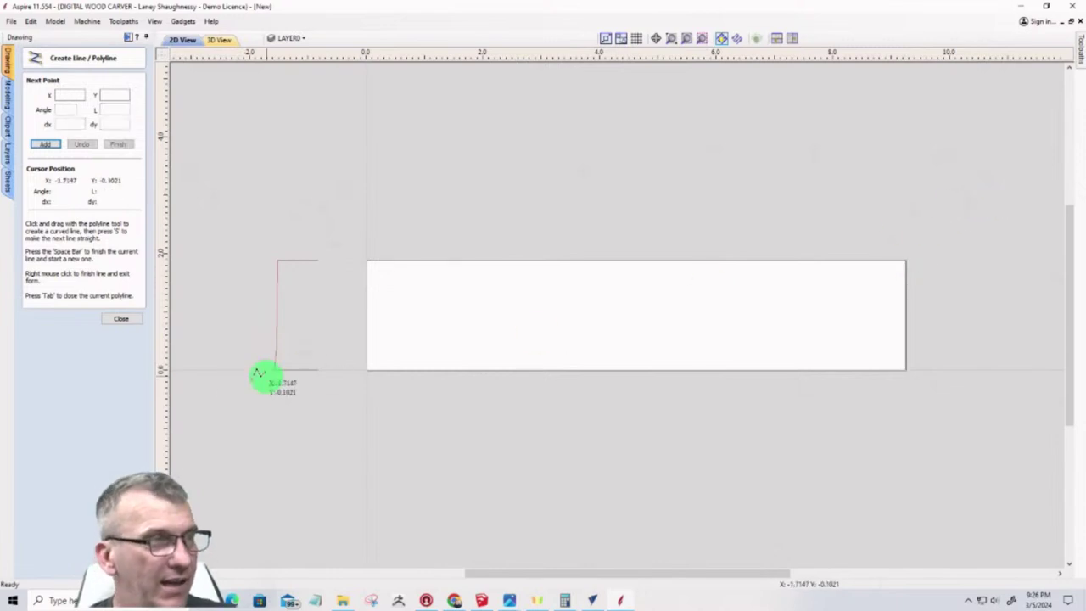
pyautogui.click(368, 371)
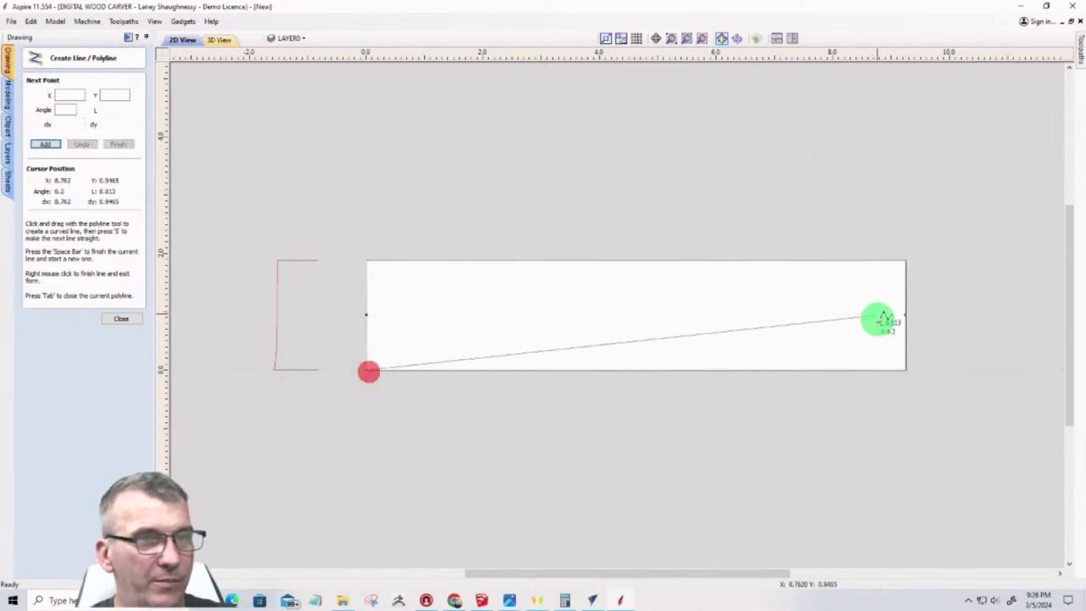
pyautogui.click(905, 370)
pyautogui.press('space')
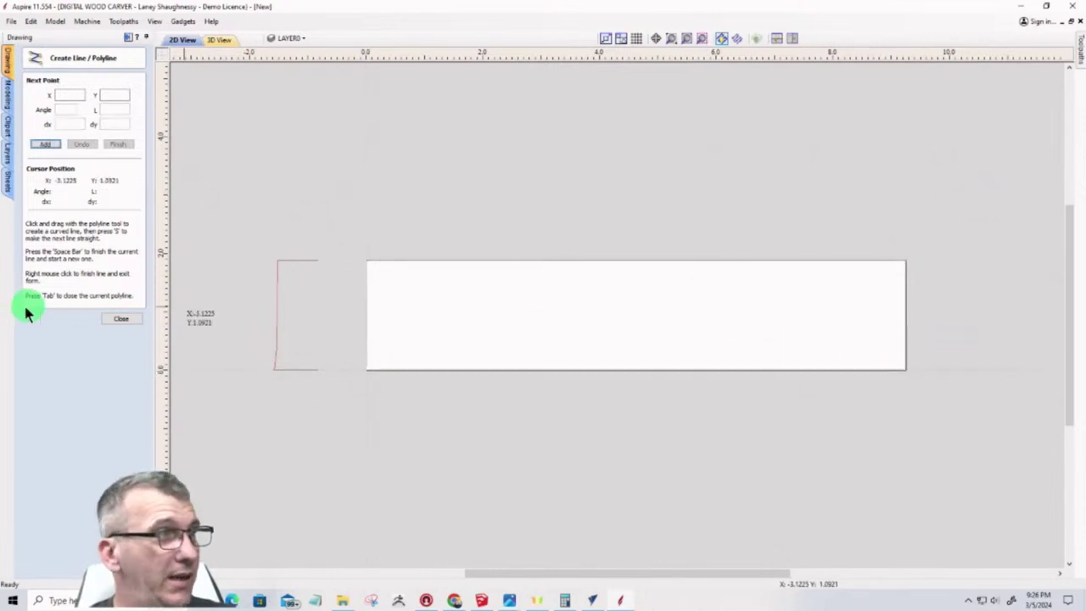
pyautogui.click(117, 322)
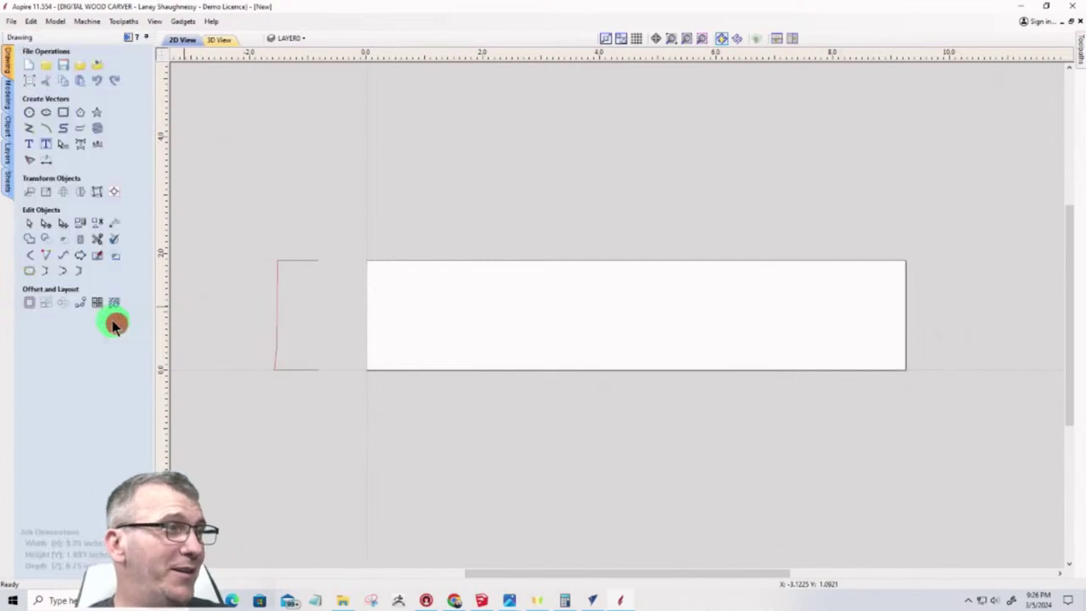
# Run Two Rail Sweep with the top and bottom lines as rails and the profile as cross-section
pyautogui.click(6, 92)
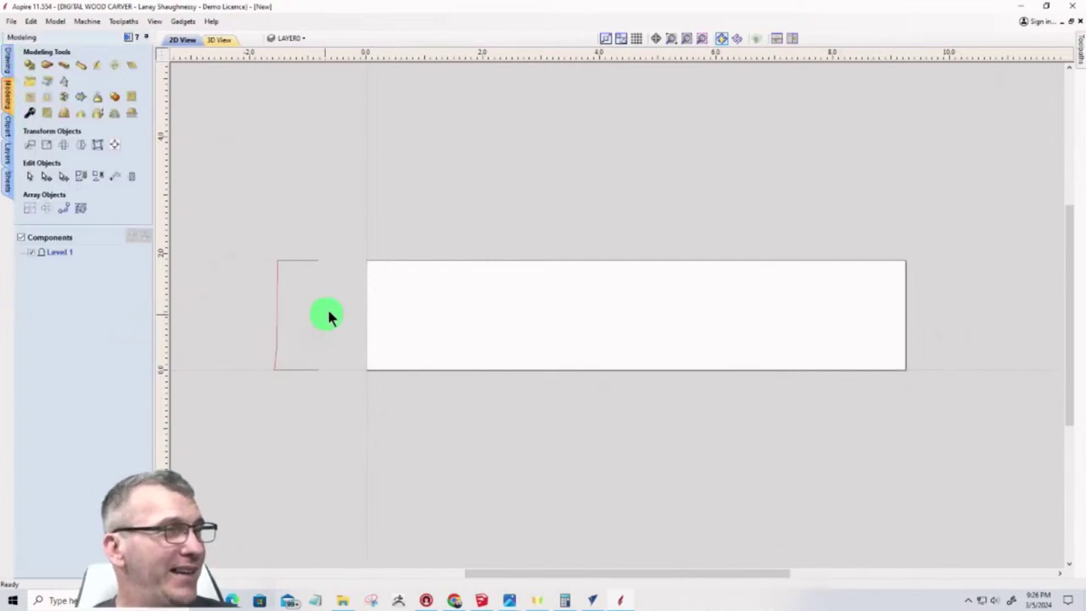
pyautogui.click(397, 262)
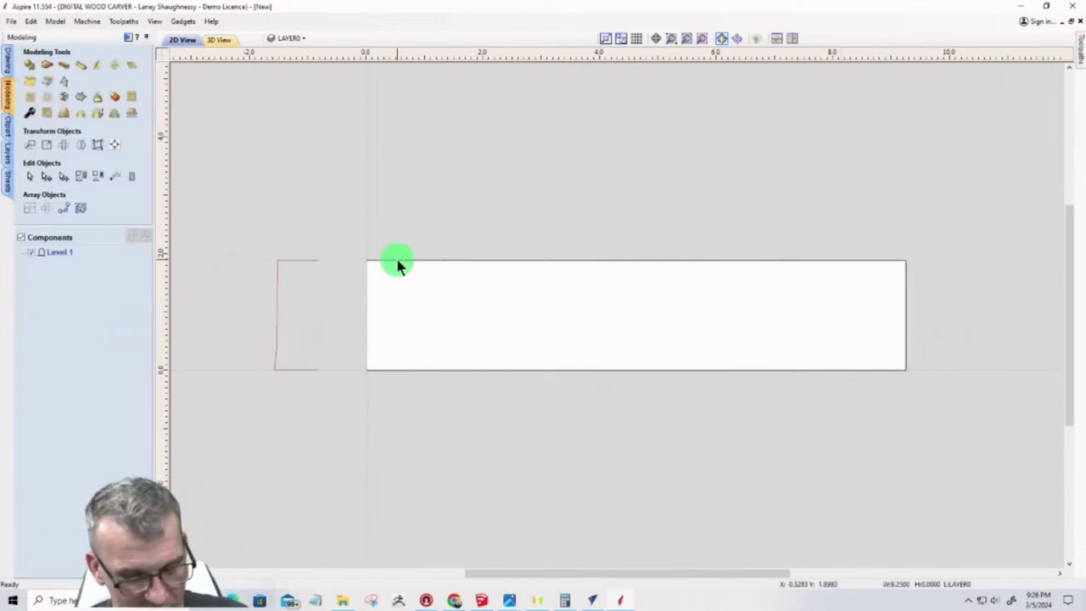
pyautogui.keyDown('shift'); pyautogui.click(404, 371); pyautogui.keyUp('shift')
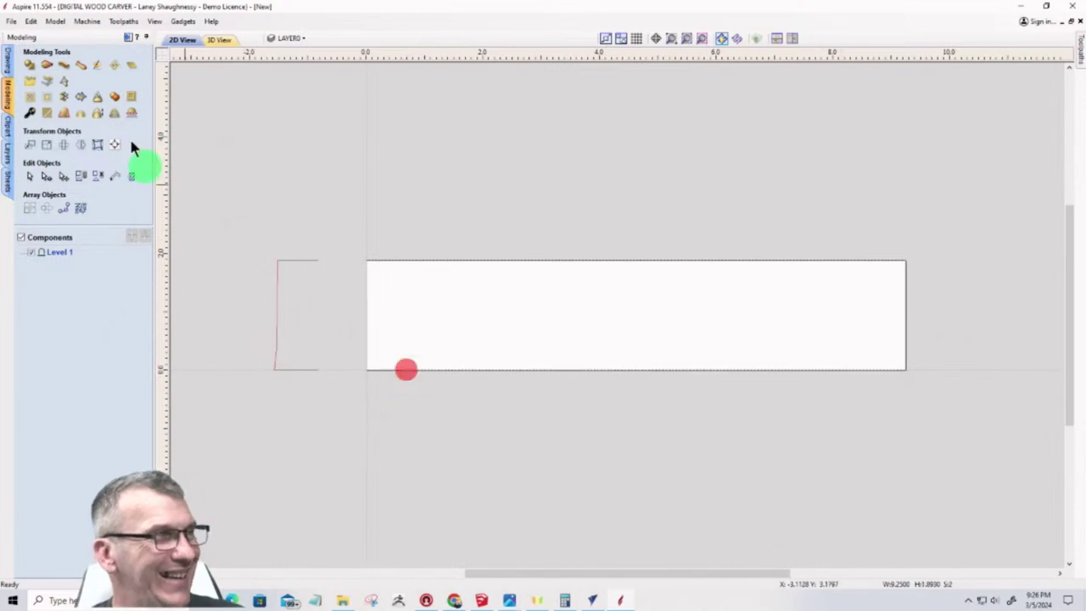
pyautogui.click(46, 66)
pyautogui.click(109, 90)
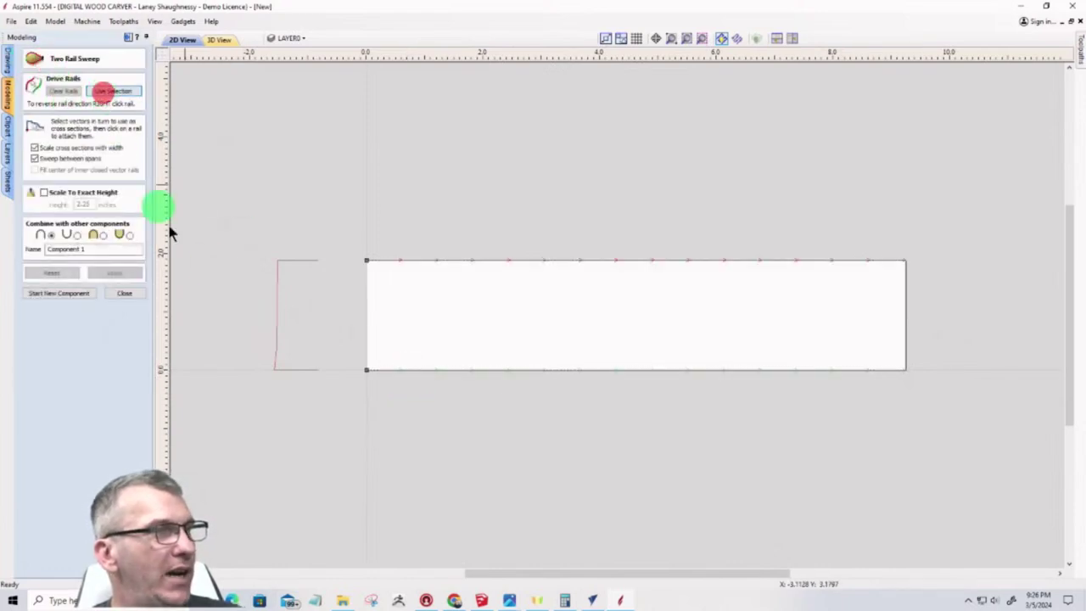
pyautogui.click(277, 289)
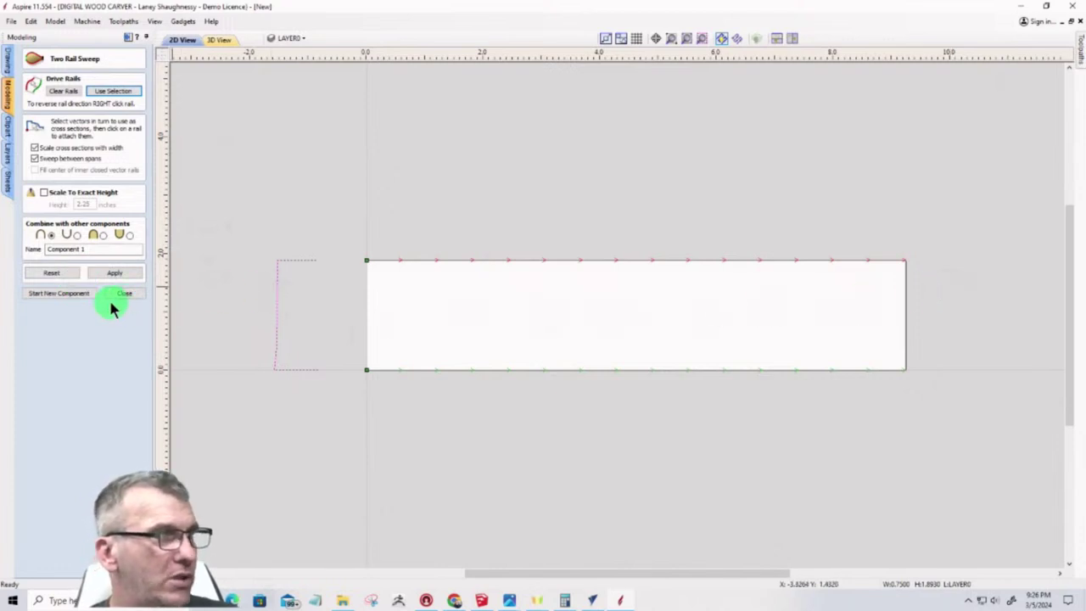
pyautogui.click(111, 275)
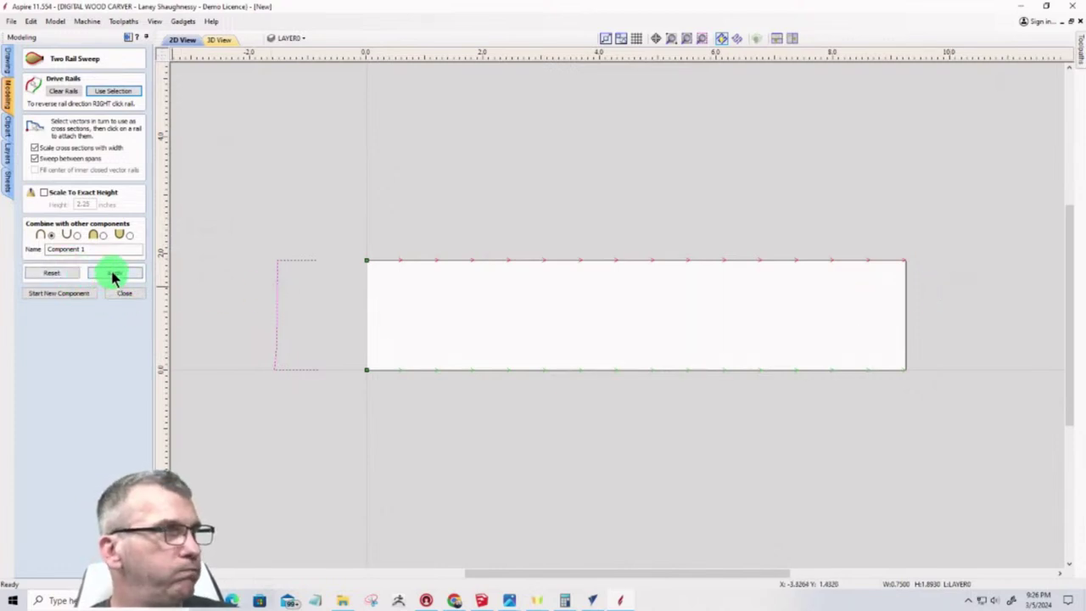
pyautogui.click(113, 273)
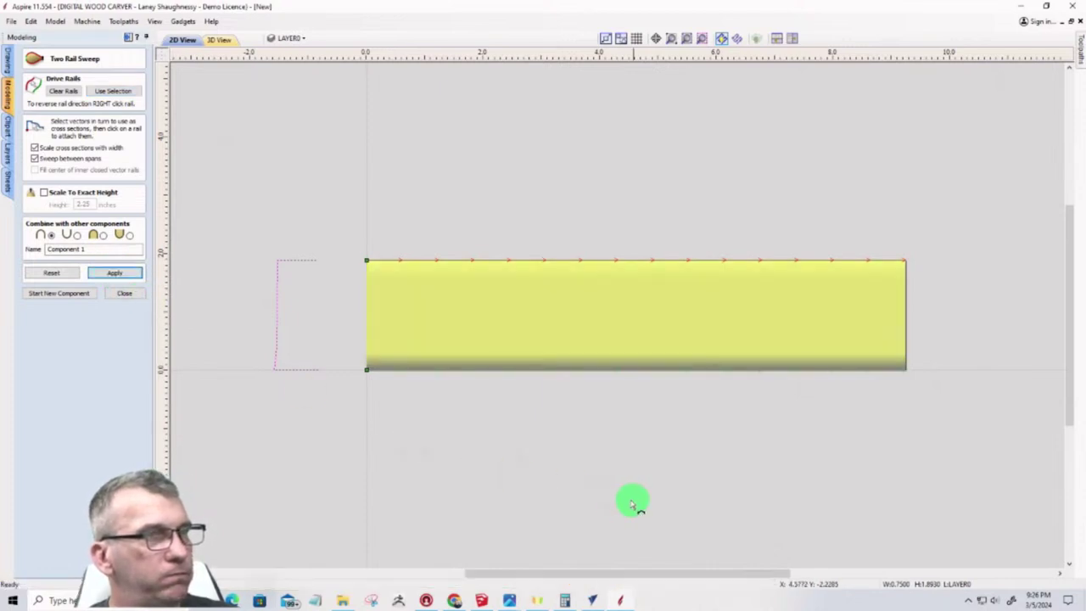
pyautogui.click(489, 486)
# Orbit the thin swept board in 3D, return to 2D, close the sweep and select the profile
pyautogui.click(219, 39)
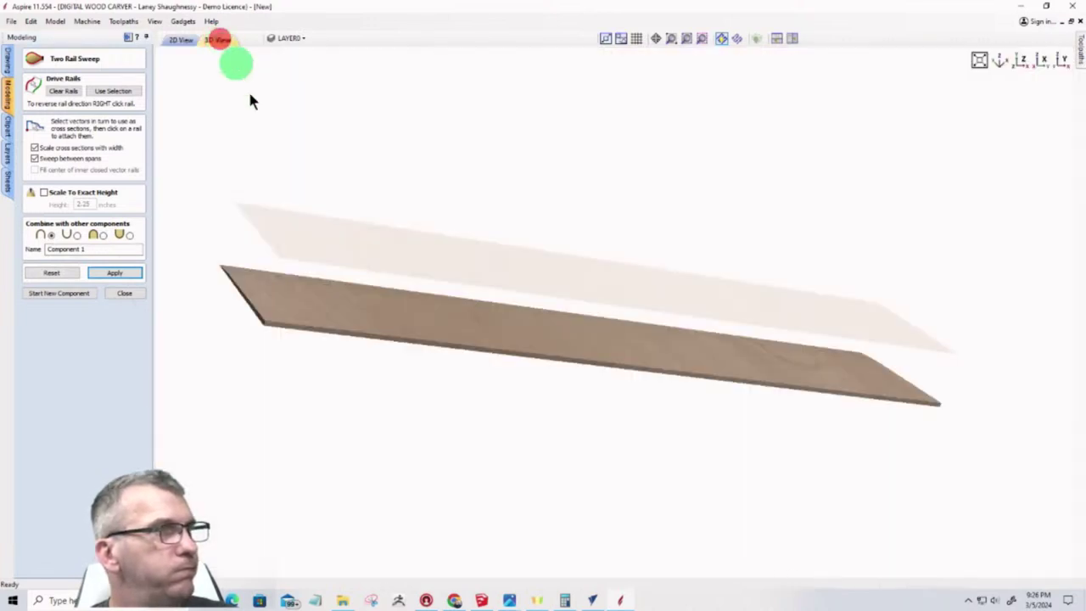
pyautogui.moveTo(705, 397)
pyautogui.mouseDown()
pyautogui.moveTo(453, 351)
pyautogui.moveTo(466, 258)
pyautogui.moveTo(526, 210)
pyautogui.moveTo(232, 354)
pyautogui.moveTo(76, 276)
pyautogui.moveTo(230, 178)
pyautogui.mouseUp()
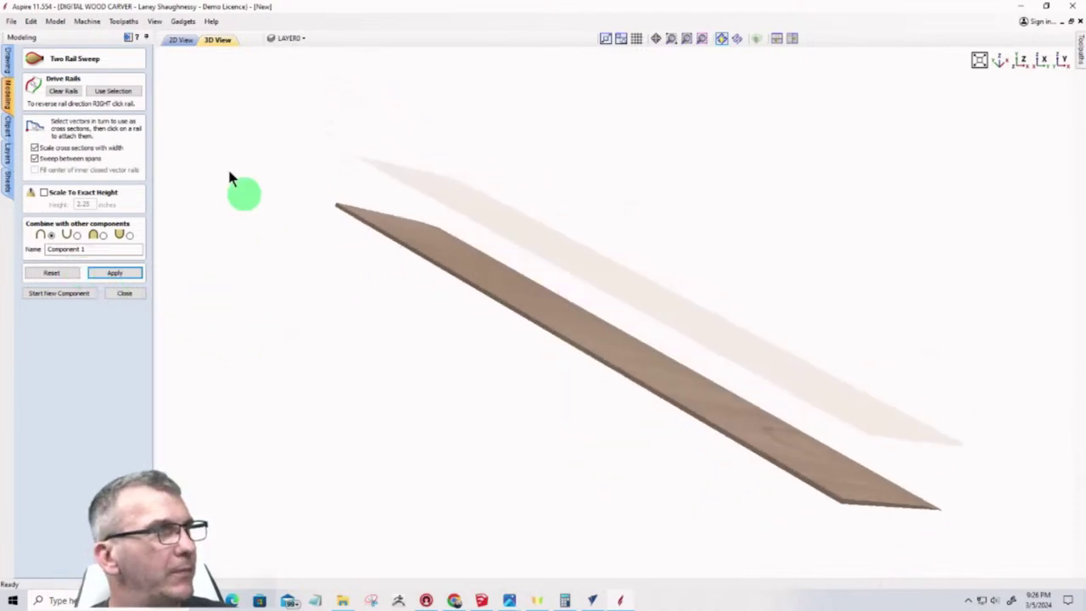
pyautogui.click(173, 41)
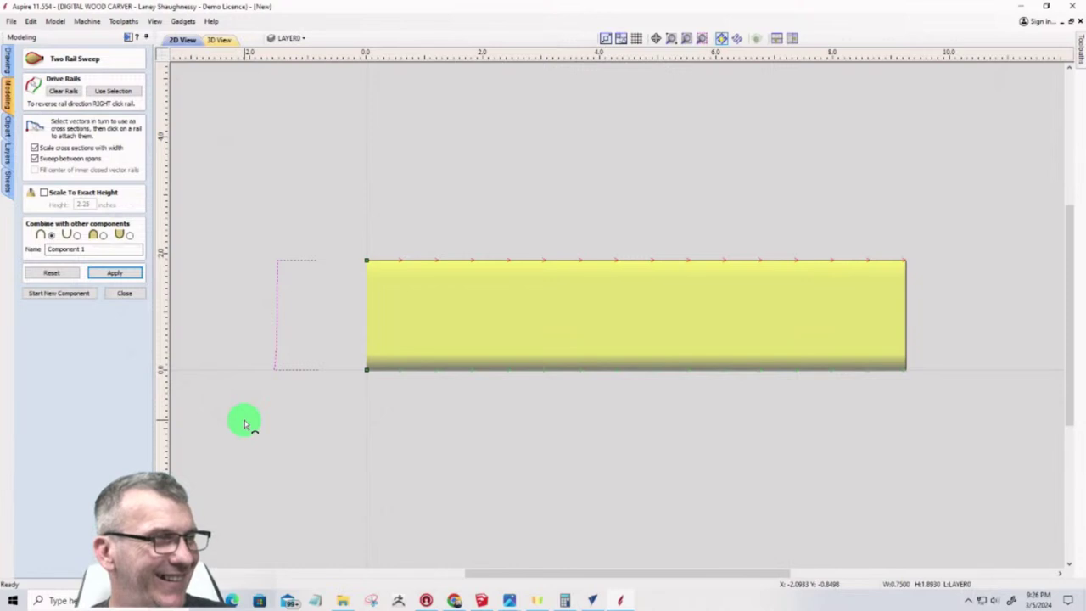
pyautogui.click(134, 295)
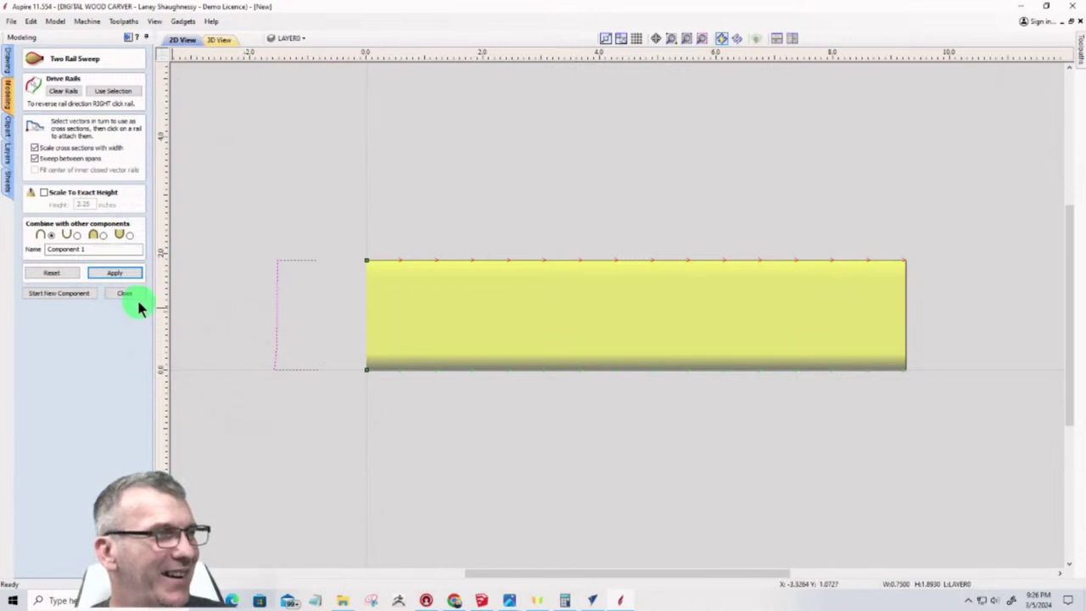
pyautogui.click(280, 292)
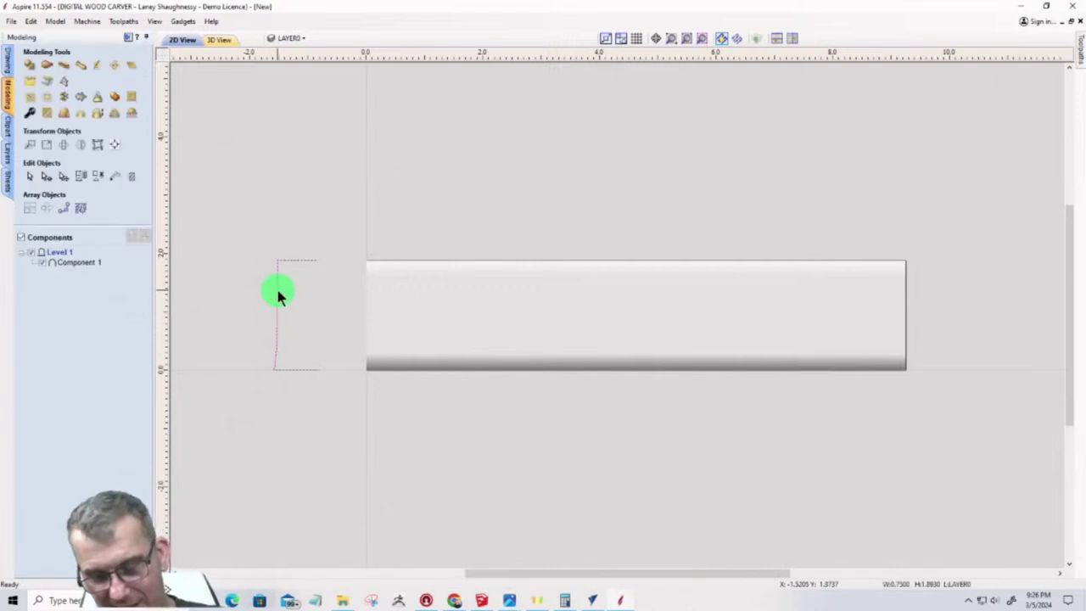
# Rotate the profile 90° with Ctrl+R, delete the flat Component 1, and reopen Two Rail Sweep
pyautogui.hotkey('ctrl', 'r')
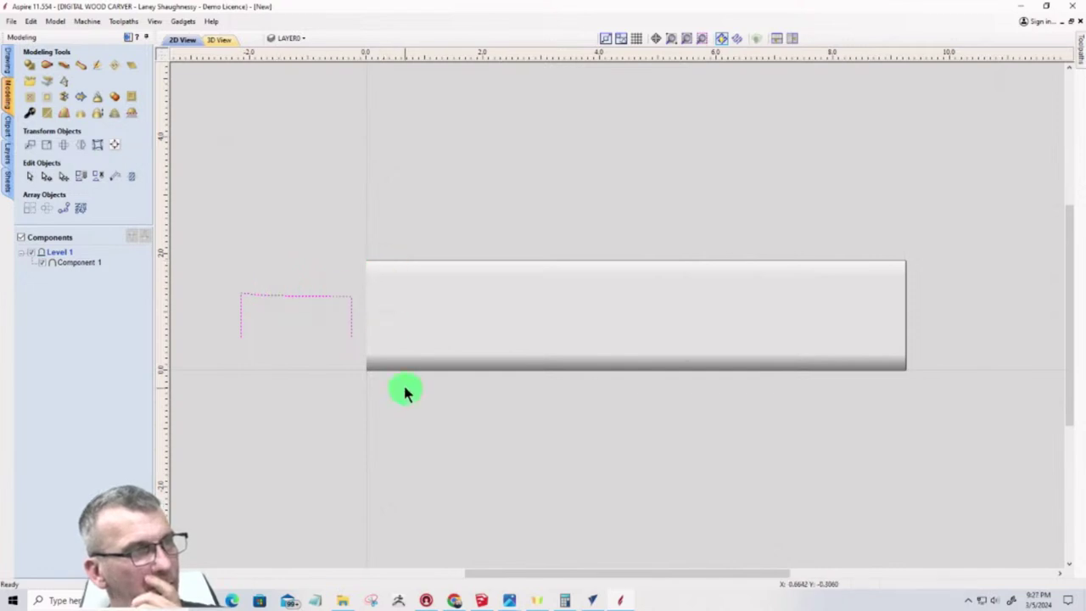
pyautogui.click(406, 327)
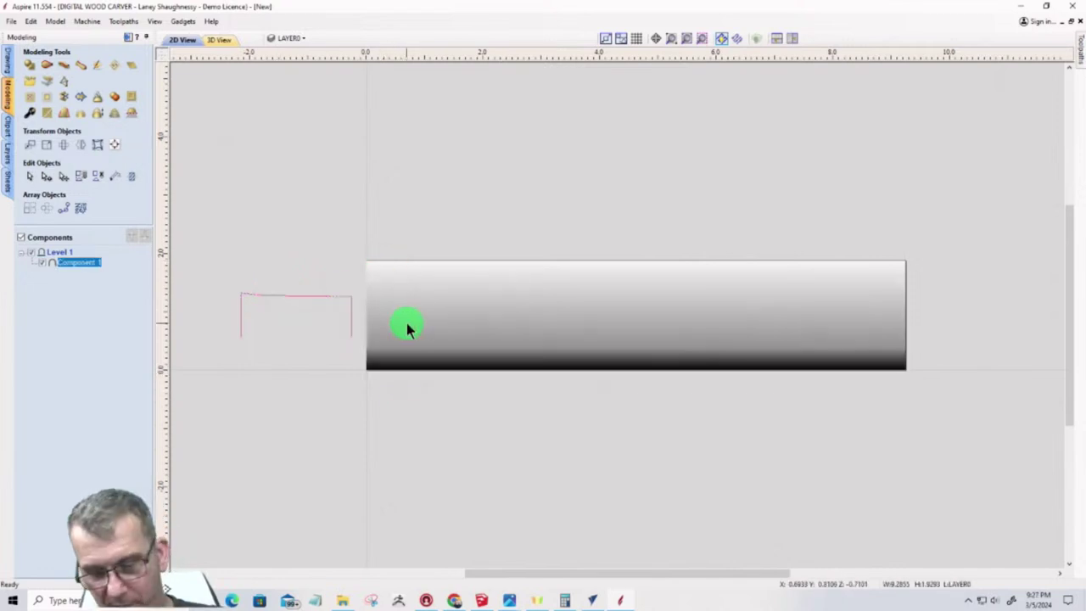
pyautogui.press('Delete')
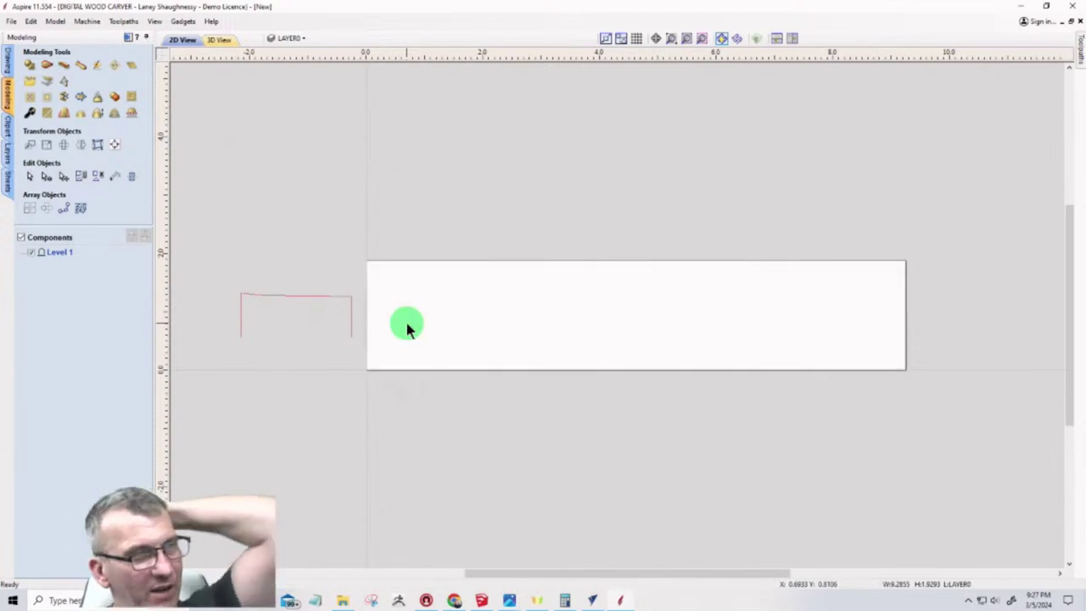
pyautogui.click(48, 66)
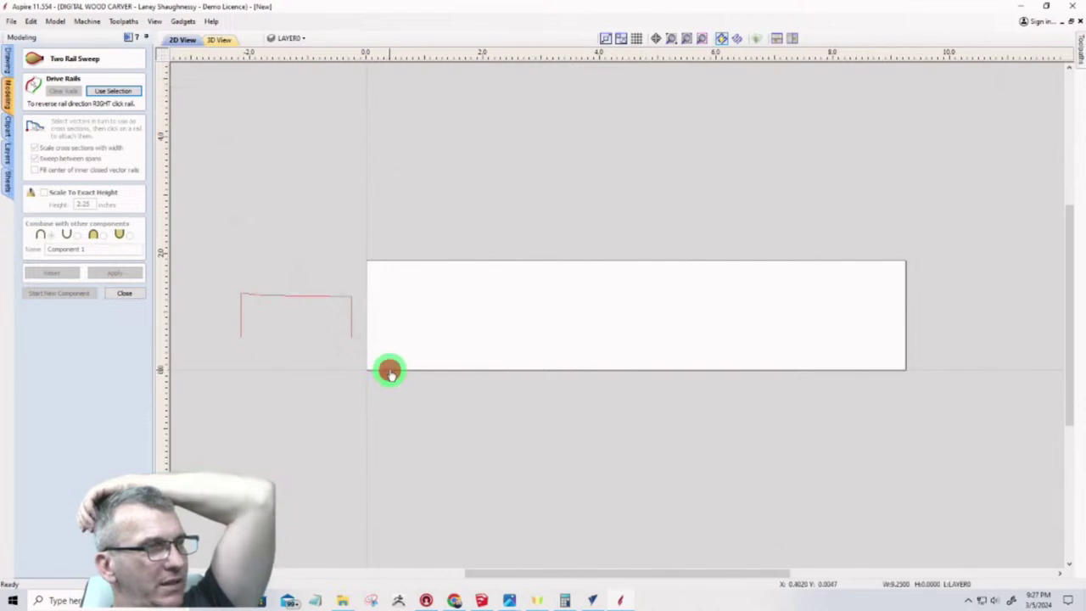
# Sweep the rotated profile along the rectangle's long edges set as drive rails
pyautogui.click(388, 260)
pyautogui.click(113, 91)
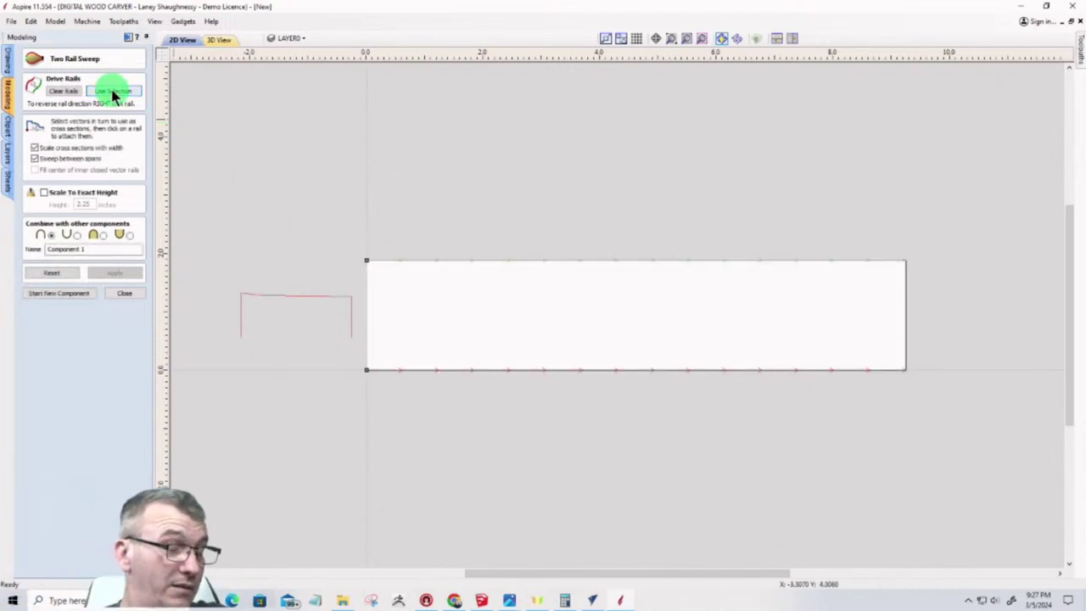
pyautogui.click(263, 296)
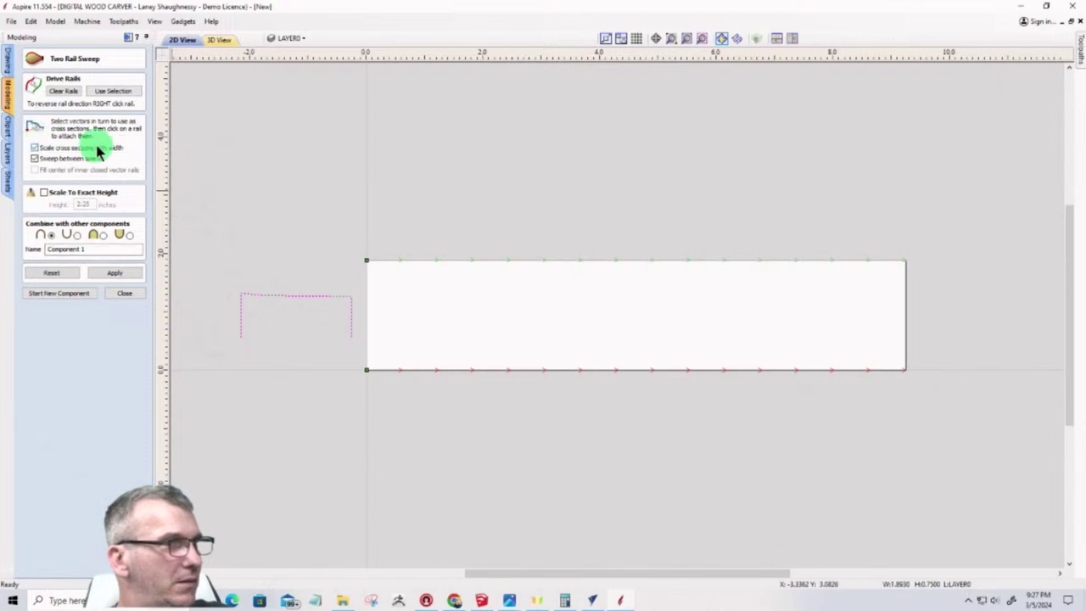
pyautogui.click(114, 272)
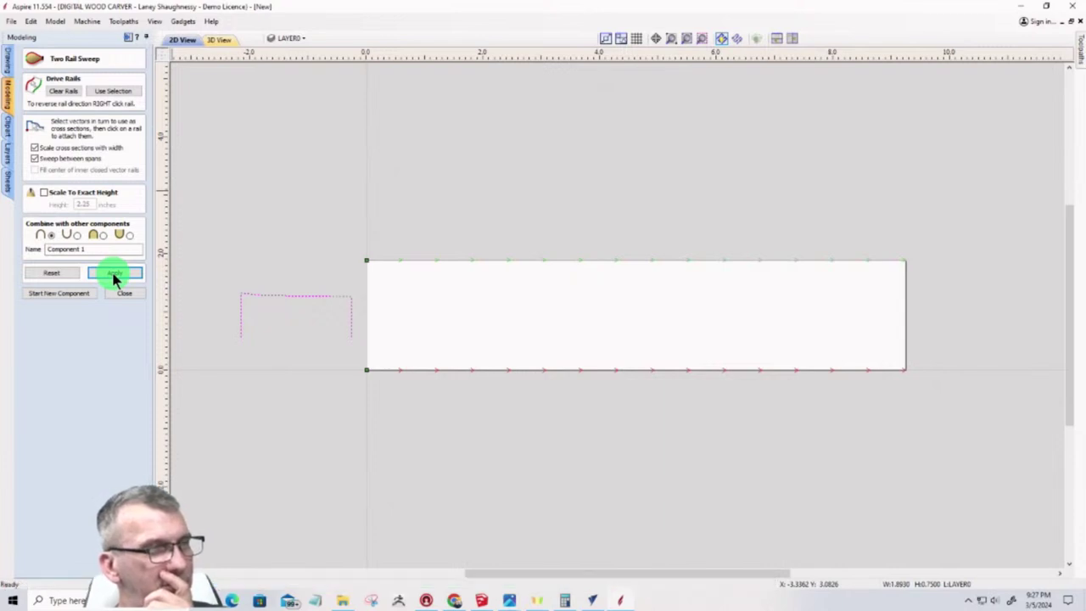
# Compare the swept block in 3D and 2D views, ending in 3D
pyautogui.click(215, 40)
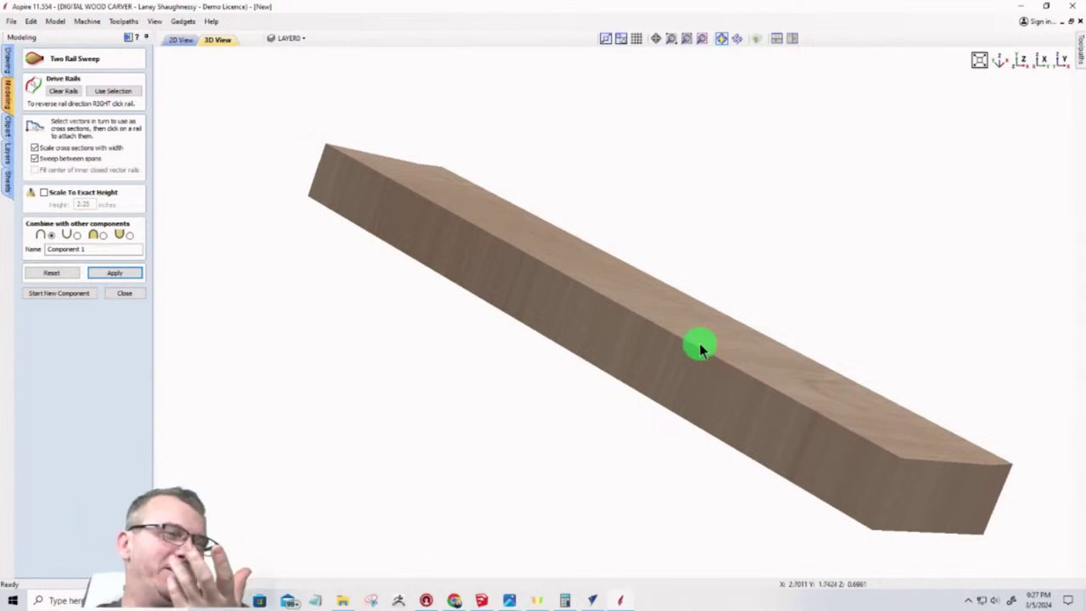
pyautogui.click(178, 40)
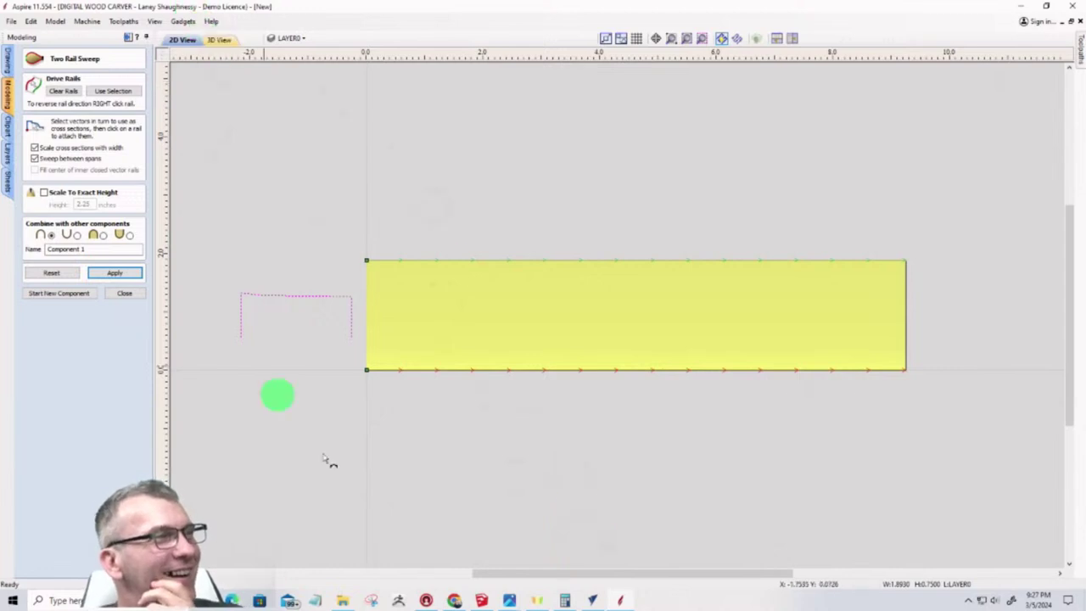
pyautogui.scroll(4, 331, 312)
pyautogui.scroll(-3, 475, 293)
pyautogui.scroll(-2, 481, 292)
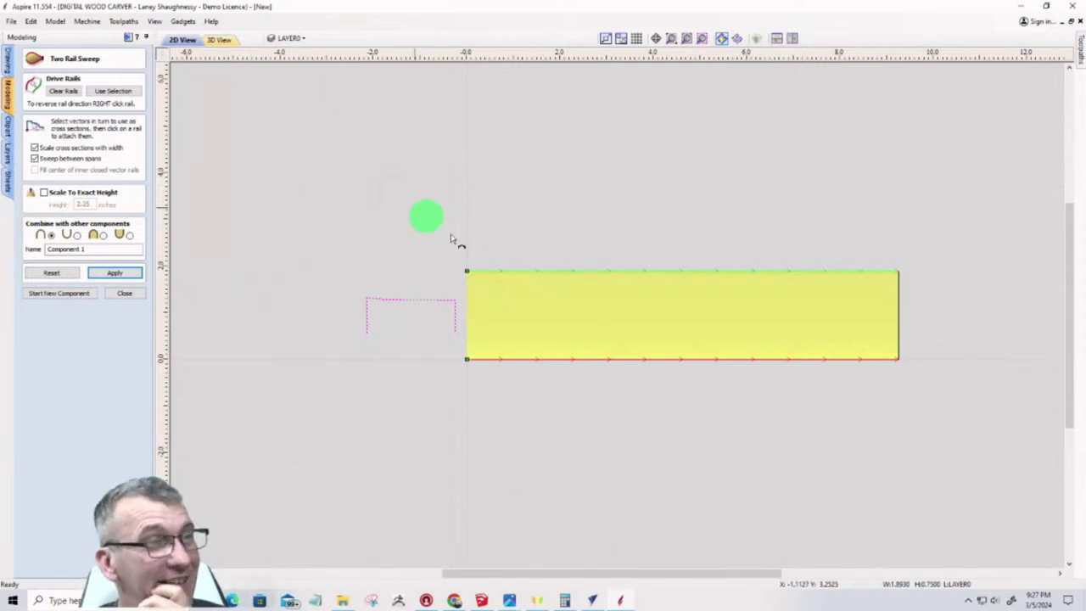
pyautogui.scroll(2, 382, 293)
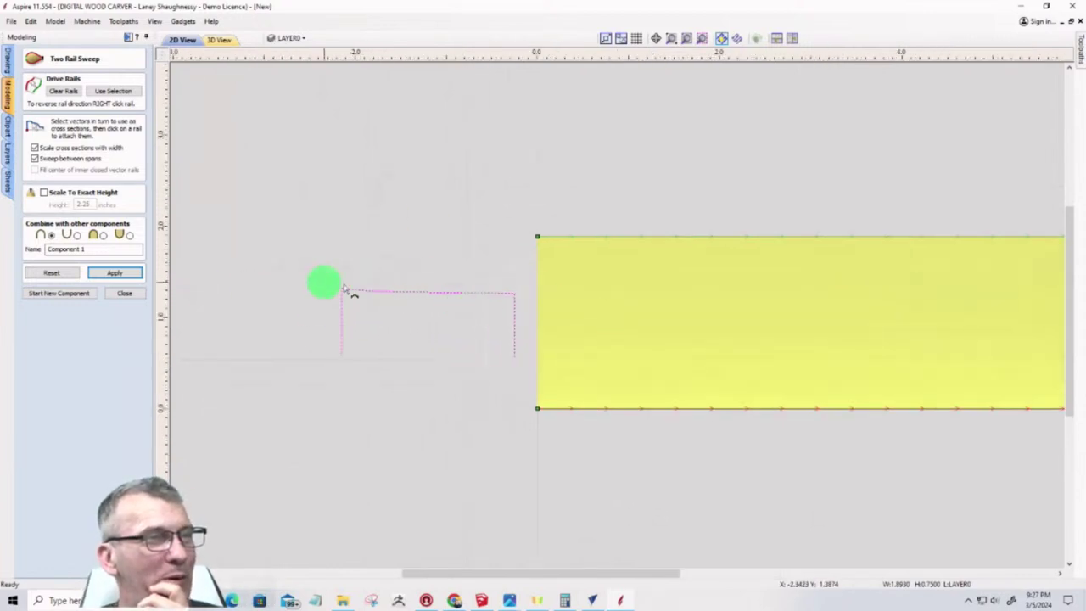
pyautogui.click(219, 40)
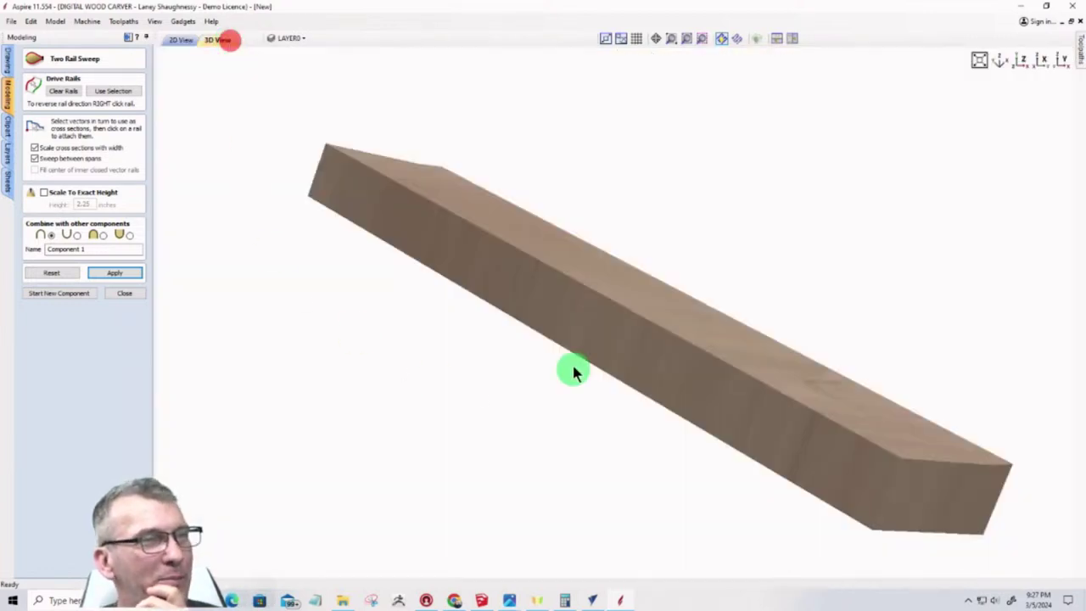
# Orbit the solid block to side, foreshortened and end-on views
pyautogui.moveTo(641, 287); pyautogui.dragTo(402, 255)
pyautogui.moveTo(686, 364)
pyautogui.mouseDown()
pyautogui.moveTo(625, 349)
pyautogui.moveTo(623, 362)
pyautogui.moveTo(721, 307)
pyautogui.moveTo(591, 305)
pyautogui.moveTo(555, 263)
pyautogui.moveTo(701, 254)
pyautogui.moveTo(536, 250)
pyautogui.moveTo(735, 345)
pyautogui.moveTo(921, 359)
pyautogui.moveTo(674, 359)
pyautogui.moveTo(522, 344)
pyautogui.moveTo(711, 346)
pyautogui.moveTo(445, 370)
pyautogui.mouseUp()
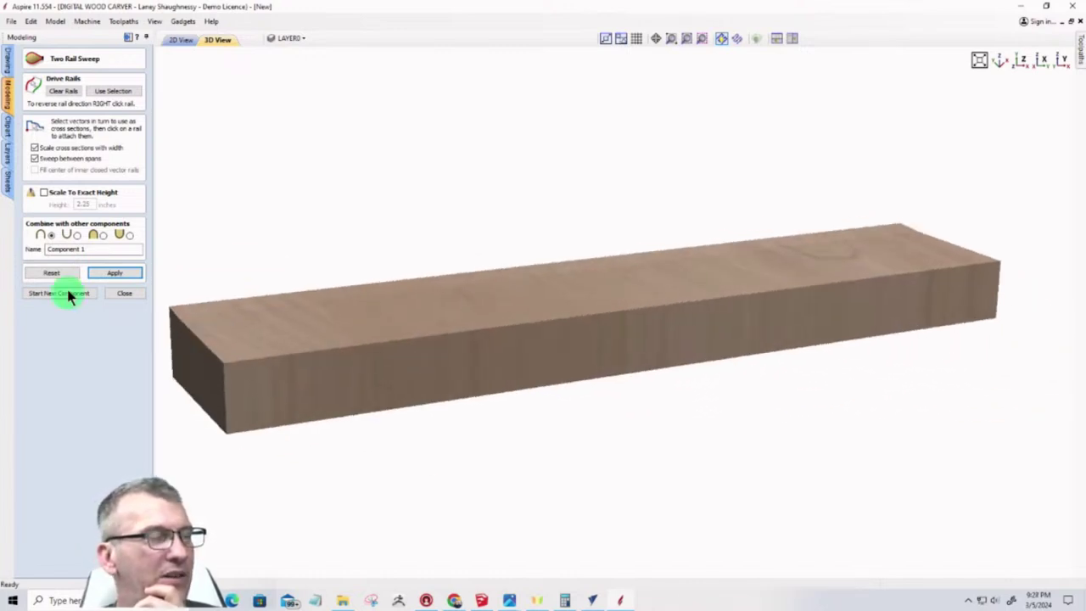
pyautogui.moveTo(1004, 294)
pyautogui.mouseDown()
pyautogui.moveTo(914, 308)
pyautogui.moveTo(368, 330)
pyautogui.moveTo(306, 347)
pyautogui.moveTo(716, 261)
pyautogui.moveTo(447, 378)
pyautogui.moveTo(639, 303)
pyautogui.moveTo(340, 405)
pyautogui.moveTo(533, 386)
pyautogui.mouseUp()
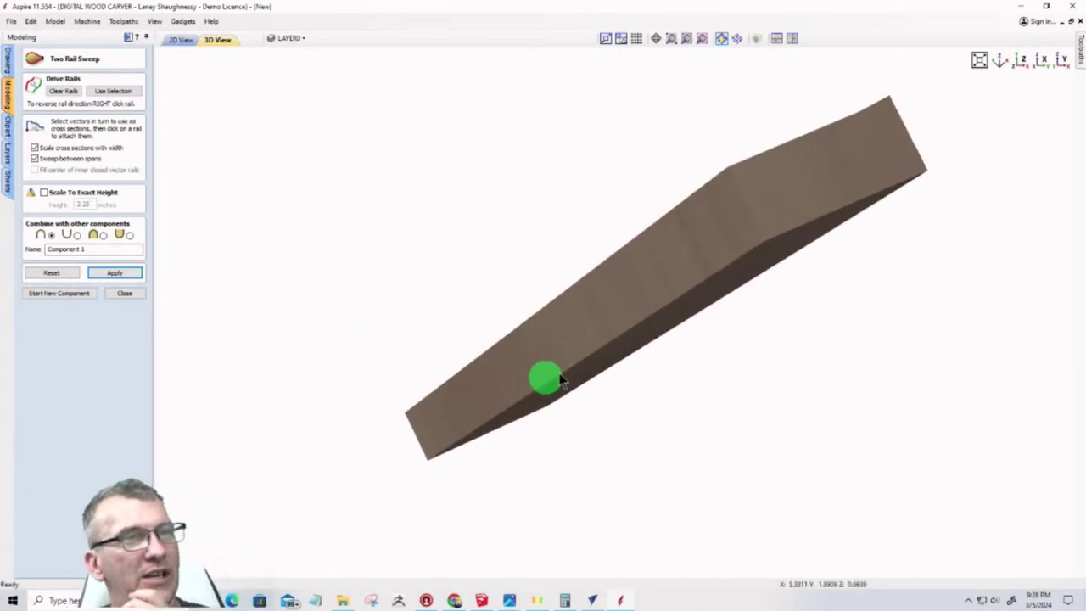
pyautogui.moveTo(831, 199); pyautogui.dragTo(620, 354)
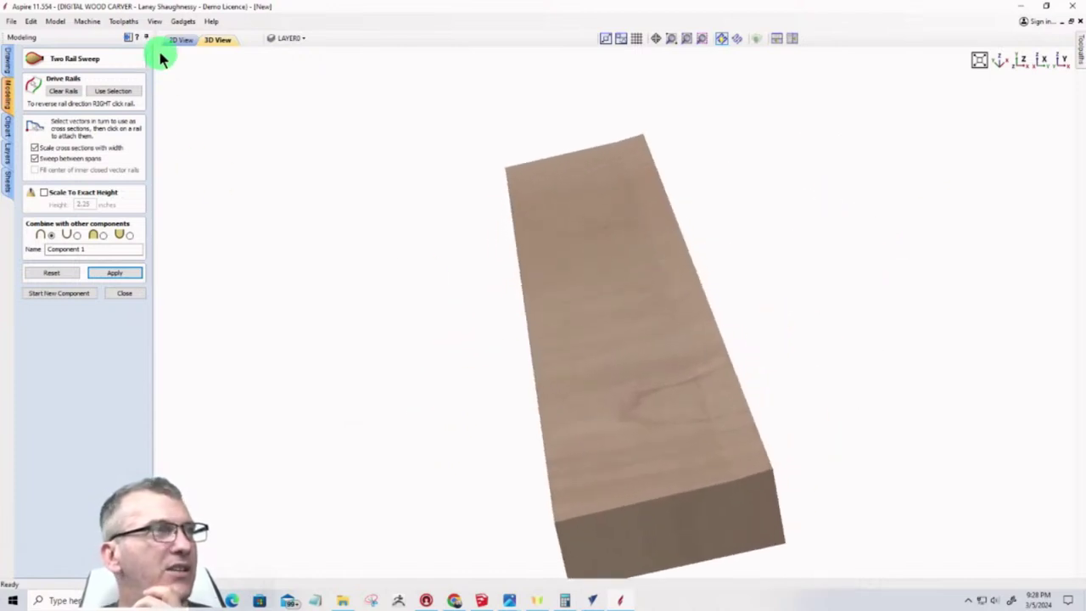
# Return to 2D and close Two Rail Sweep, keeping the block as Component 1
pyautogui.click(189, 39)
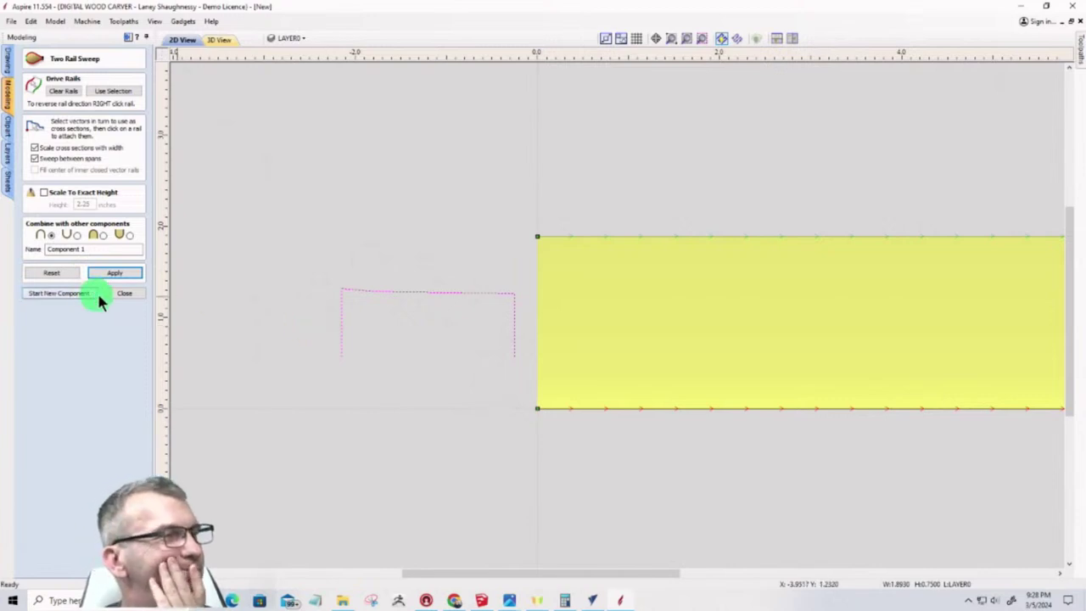
pyautogui.click(119, 294)
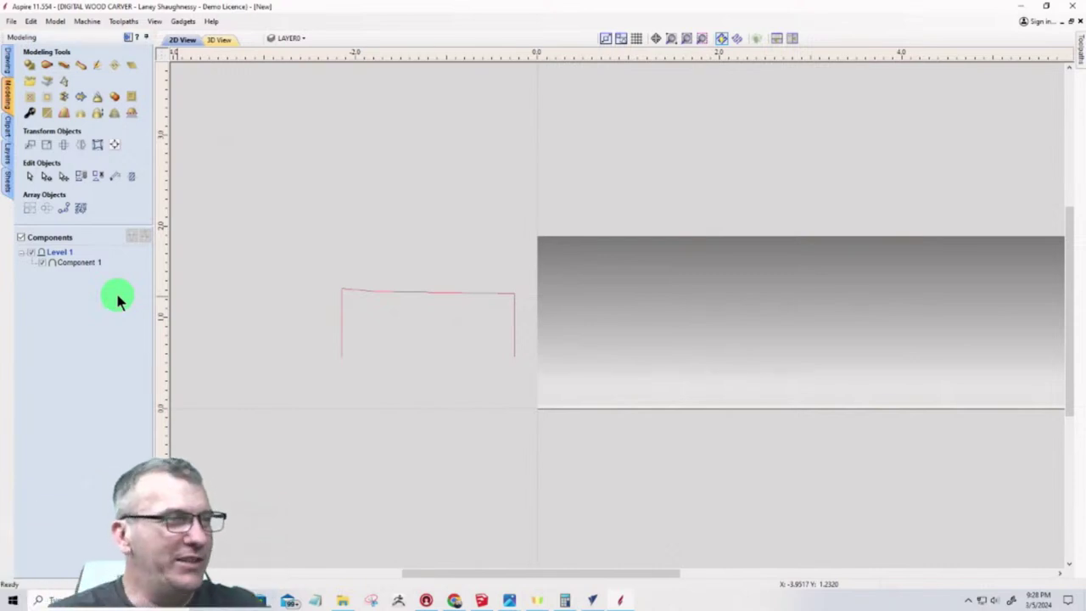
pyautogui.scroll(-2, 592, 374)
pyautogui.scroll(3, 708, 291)
pyautogui.scroll(1, 708, 297)
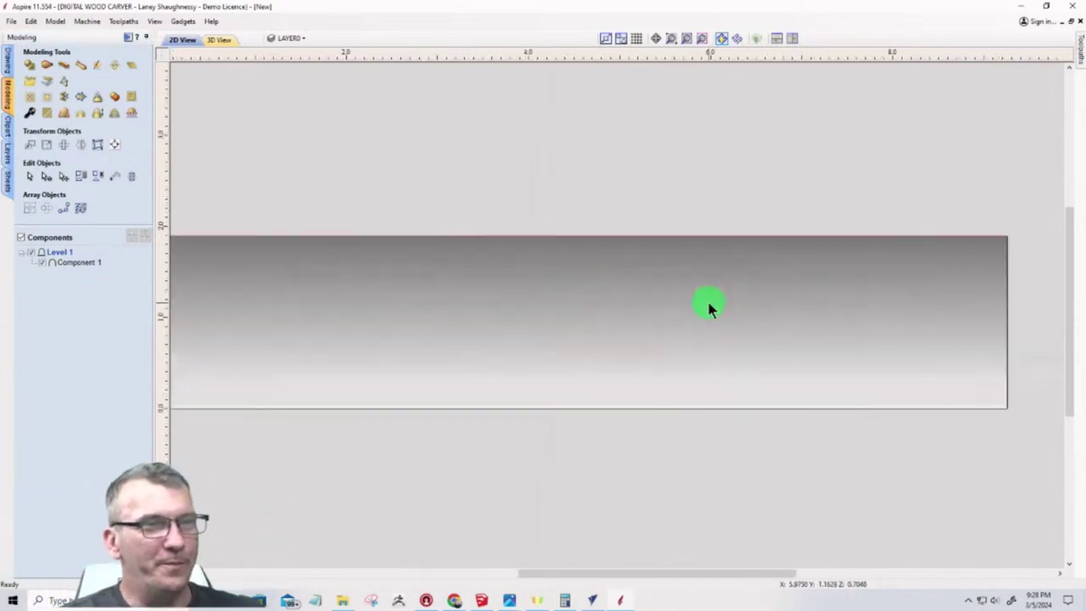
pyautogui.scroll(-3, 708, 303)
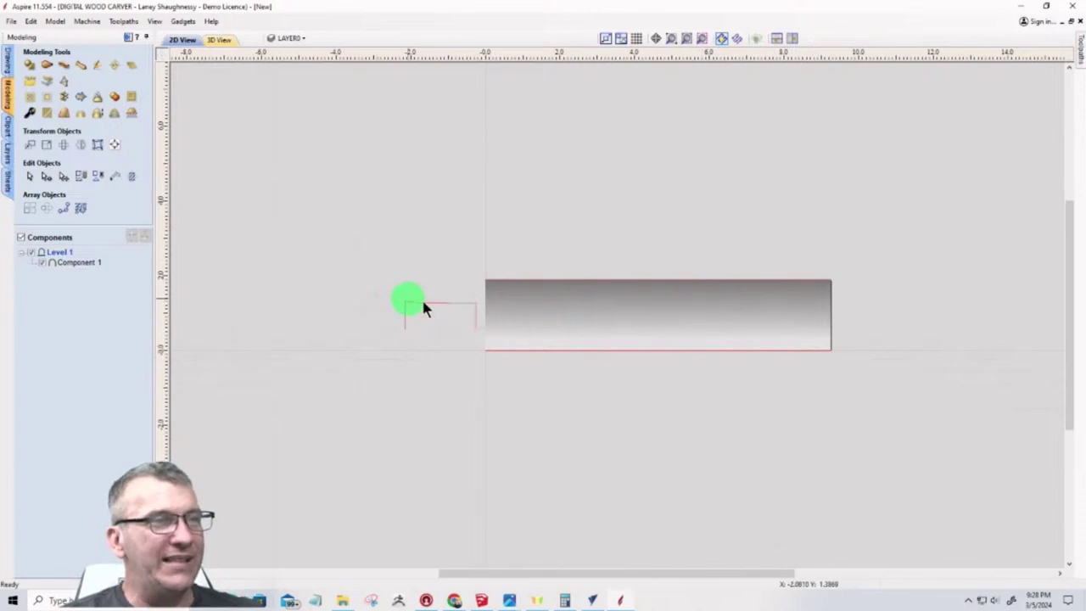
pyautogui.scroll(1, 450, 312)
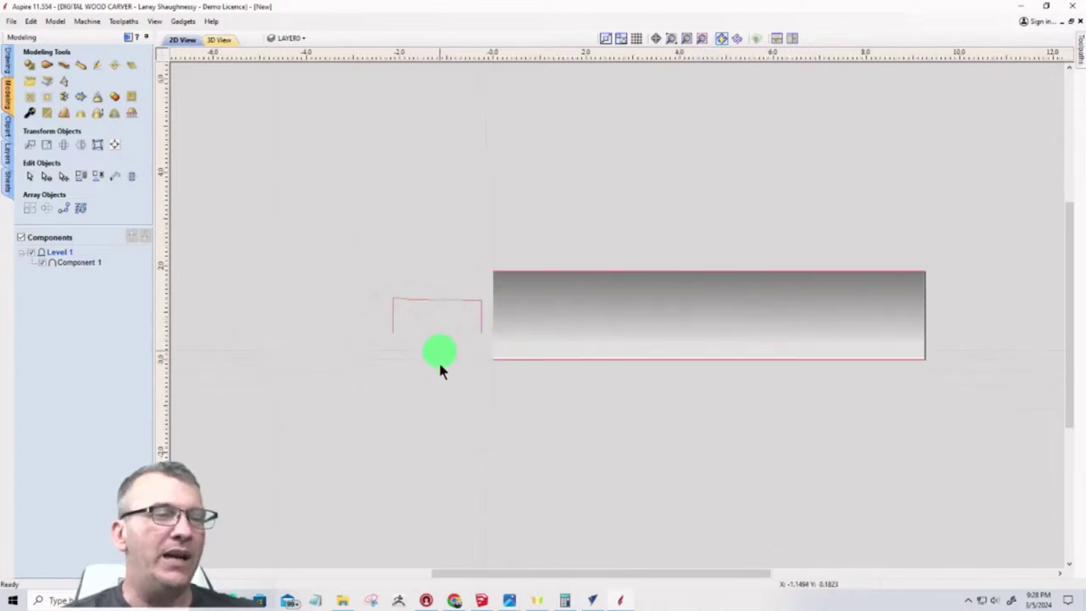
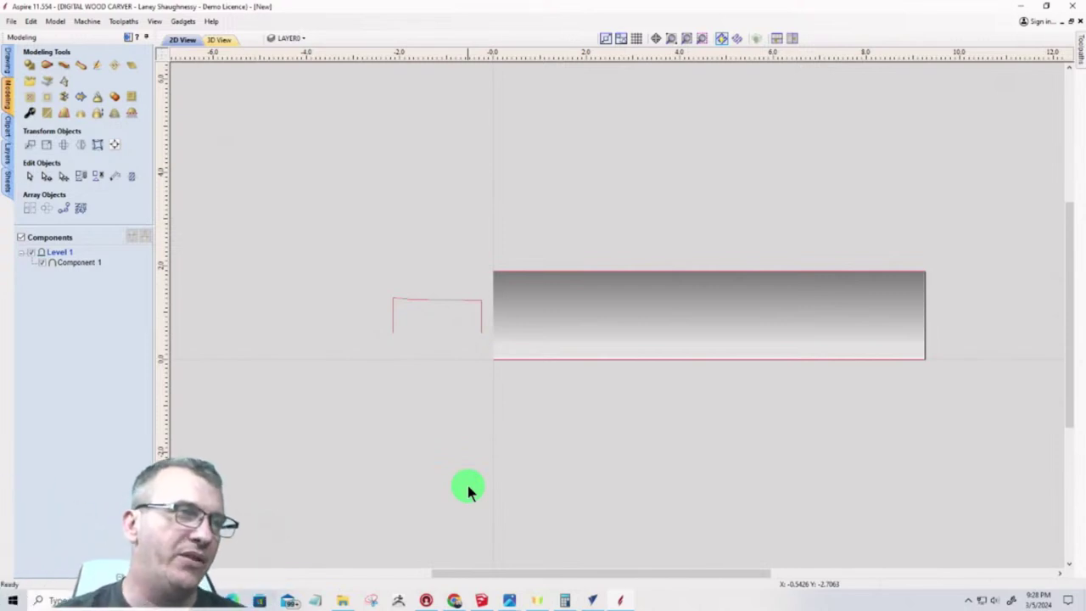
# Create moulding toolpath Swept Profile 1 (1/4" ball nose) on the long rectangle; dismiss its calculation error
pyautogui.click(125, 40)
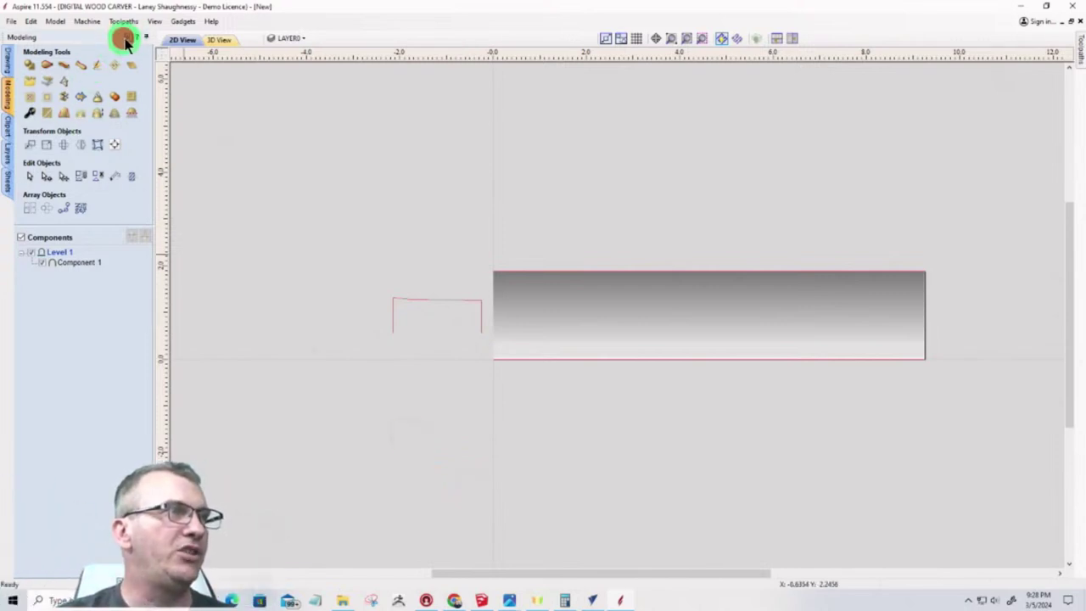
pyautogui.click(124, 39)
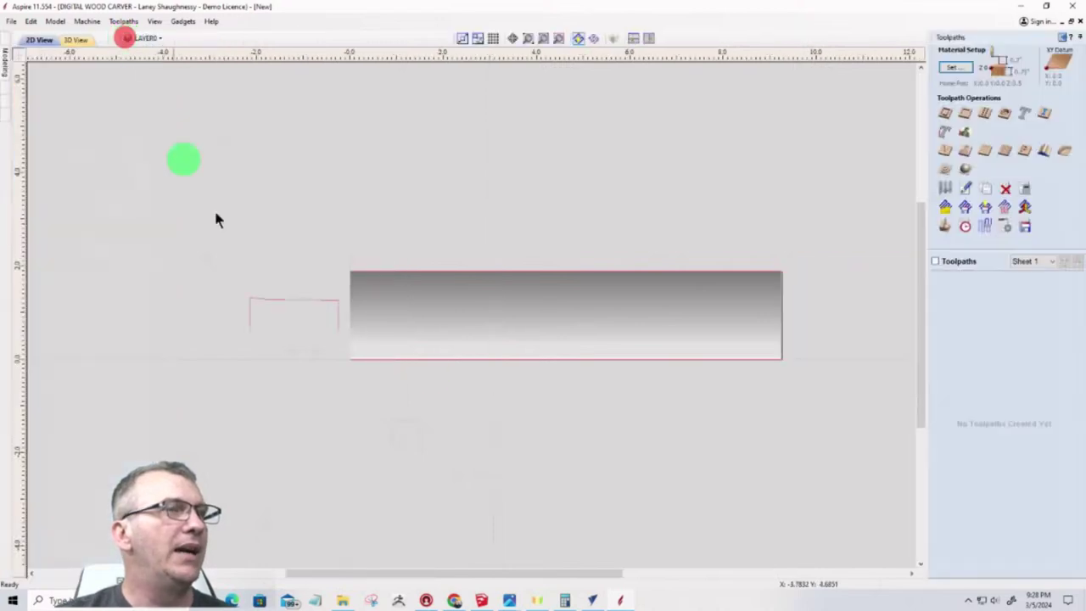
pyautogui.click(471, 324)
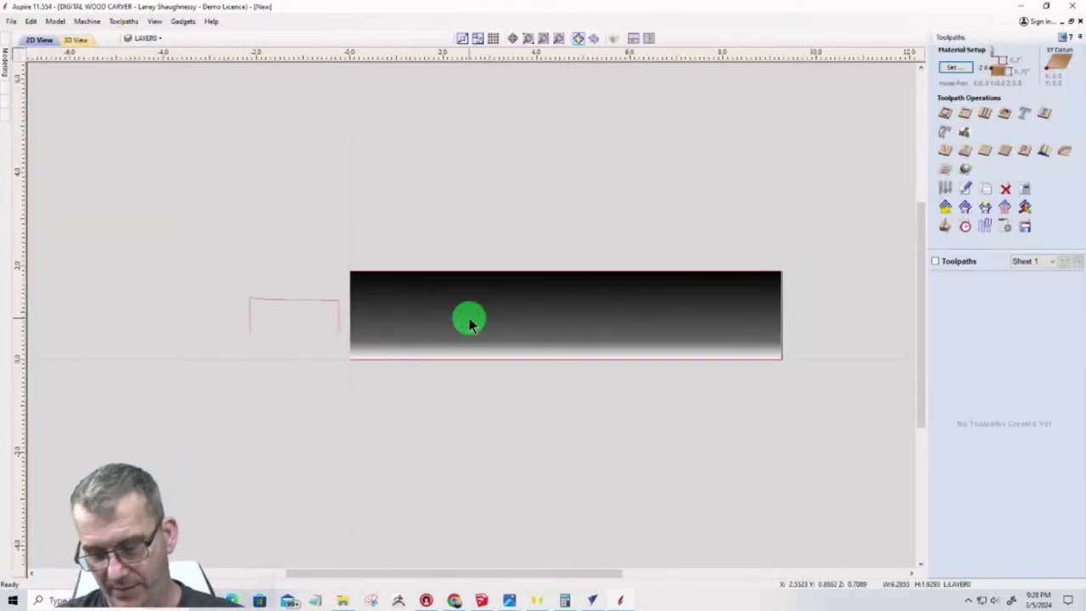
pyautogui.click(1045, 154)
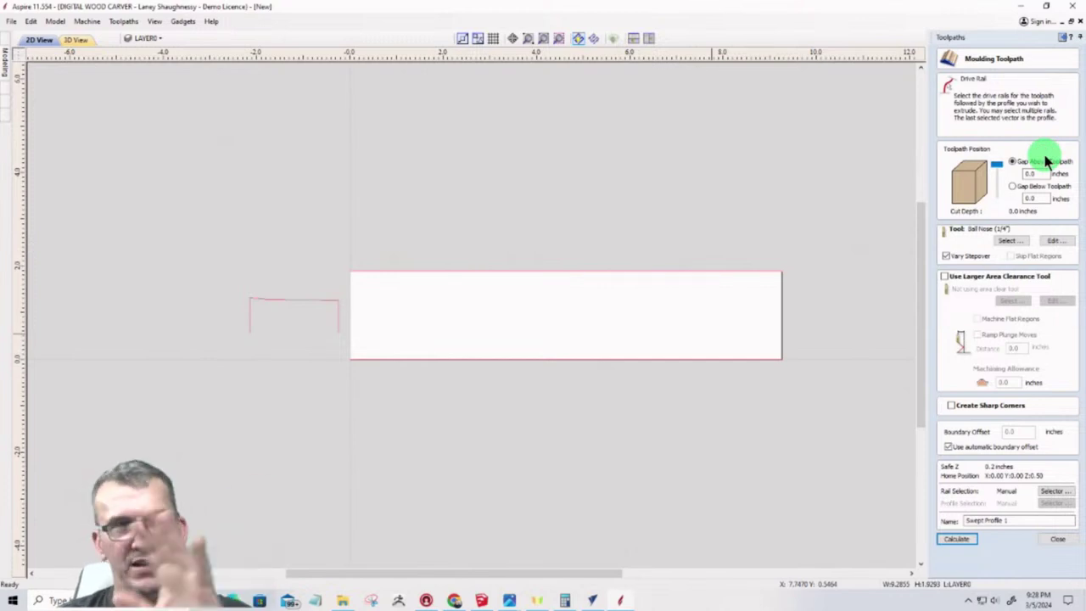
pyautogui.click(949, 540)
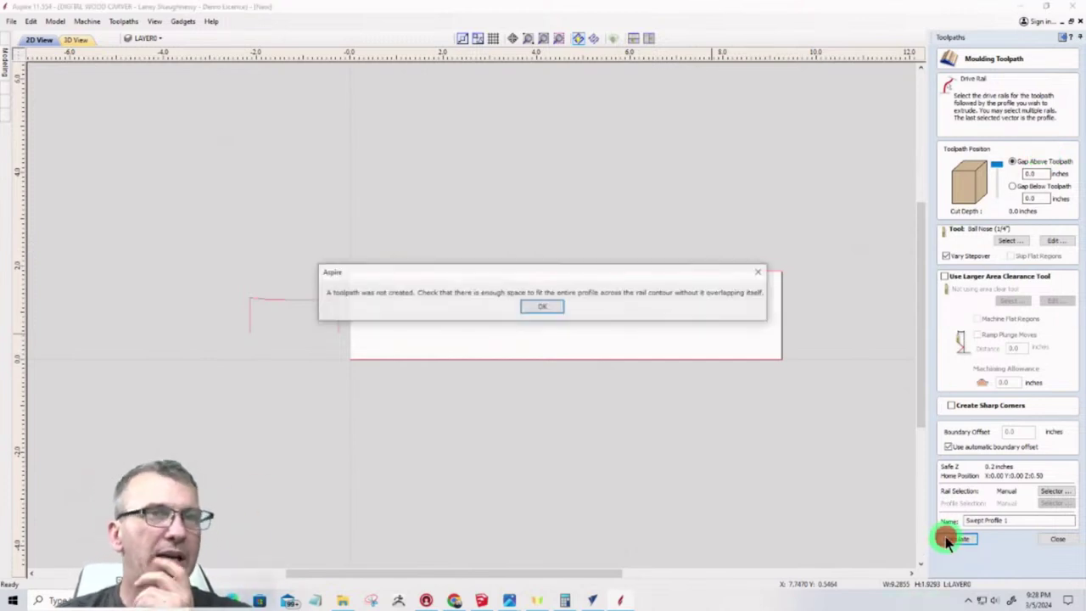
pyautogui.click(532, 306)
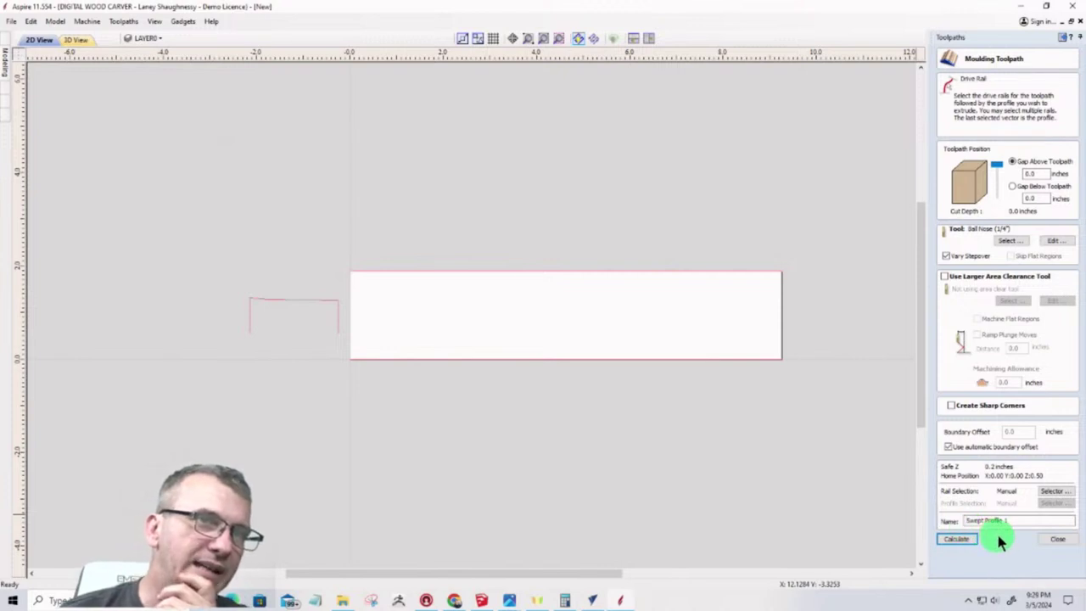
pyautogui.click(1010, 240)
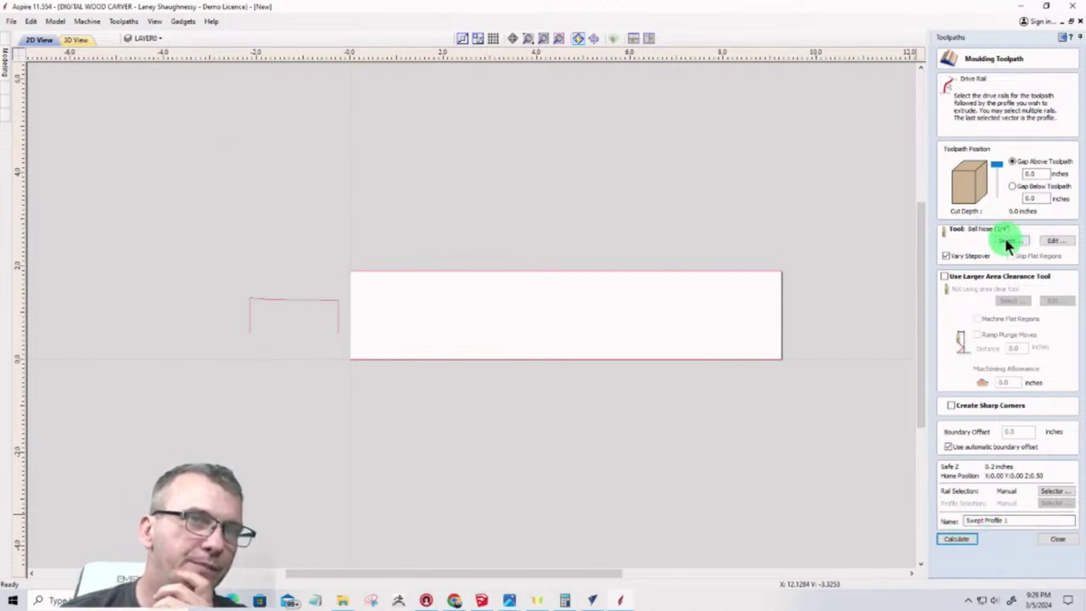
# Pick the 46294 Tapered Ball Nose - 0.1 Deg Tip from the Tool Database for the moulding toolpath
pyautogui.click(1008, 242)
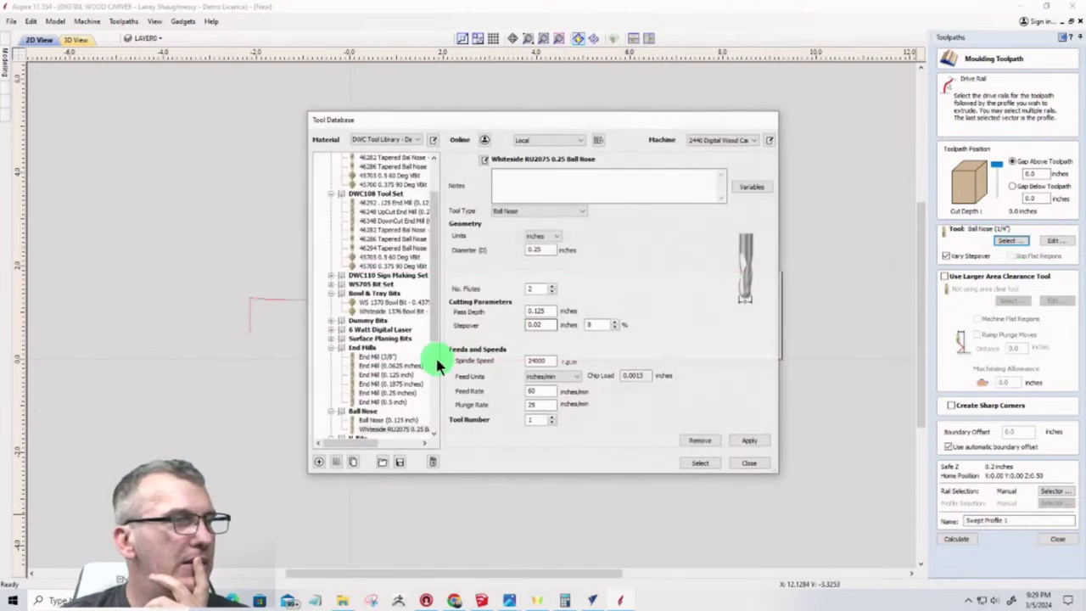
pyautogui.click(387, 420)
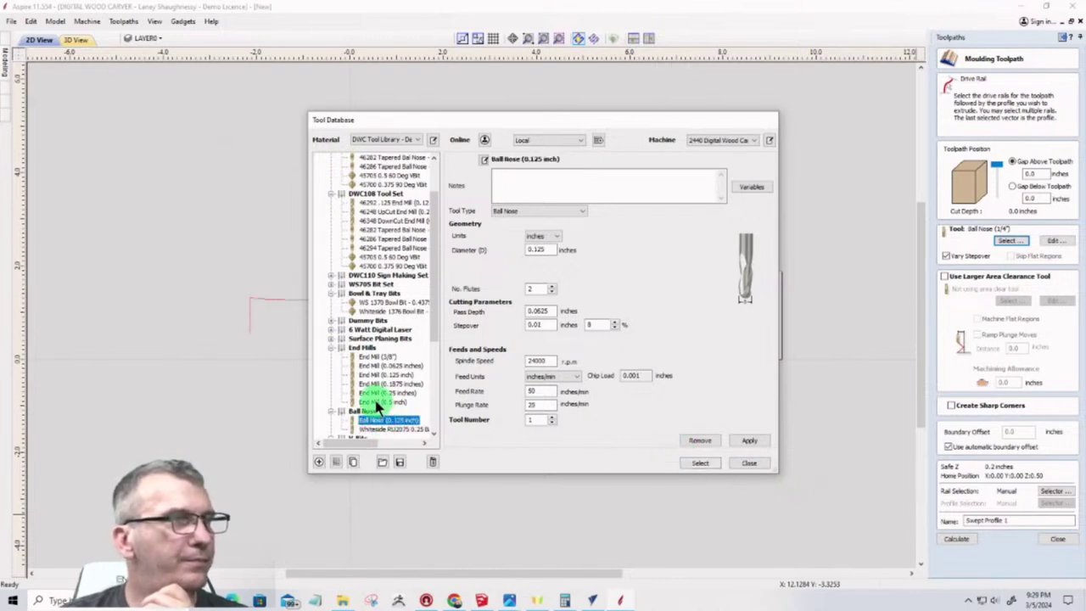
pyautogui.click(382, 246)
pyautogui.click(701, 462)
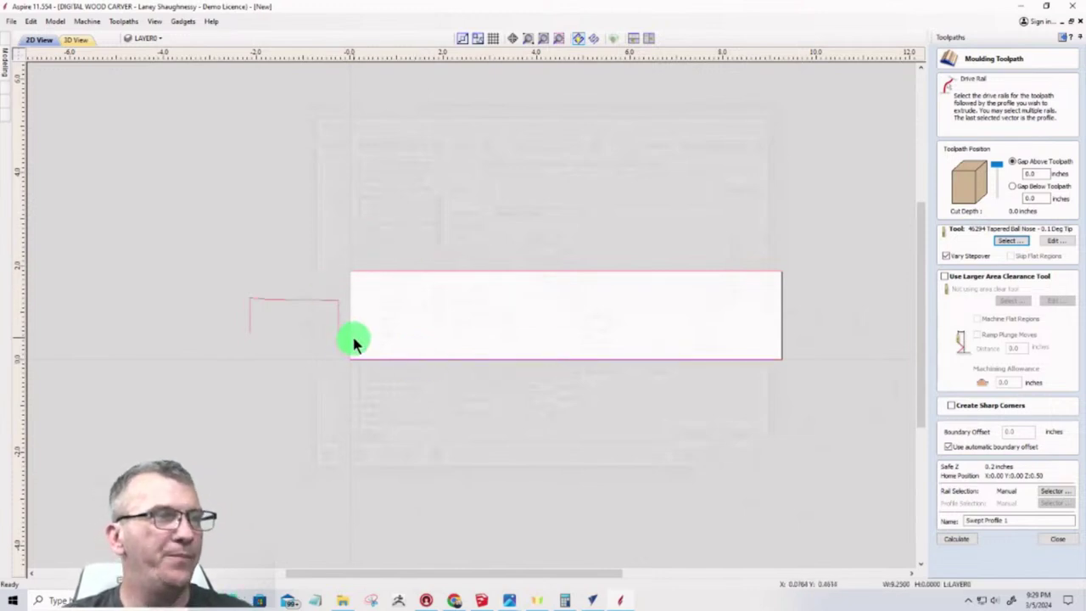
# Sweep the bracket profile along the rectangle's top-edge rail with gap below at 0.75-inch depth, then calculate
pyautogui.click(296, 303)
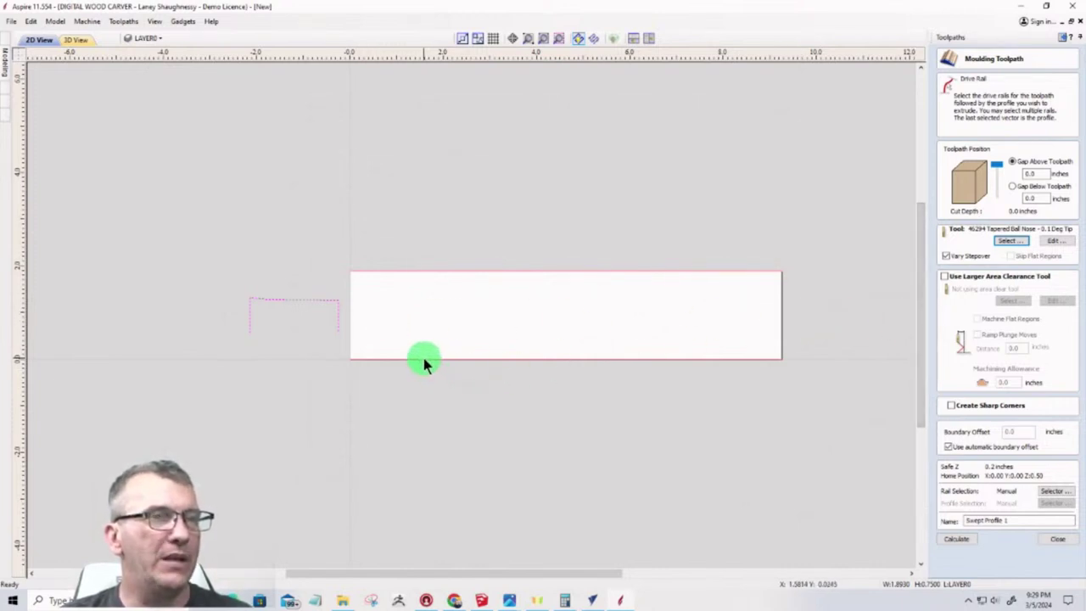
pyautogui.click(6, 72)
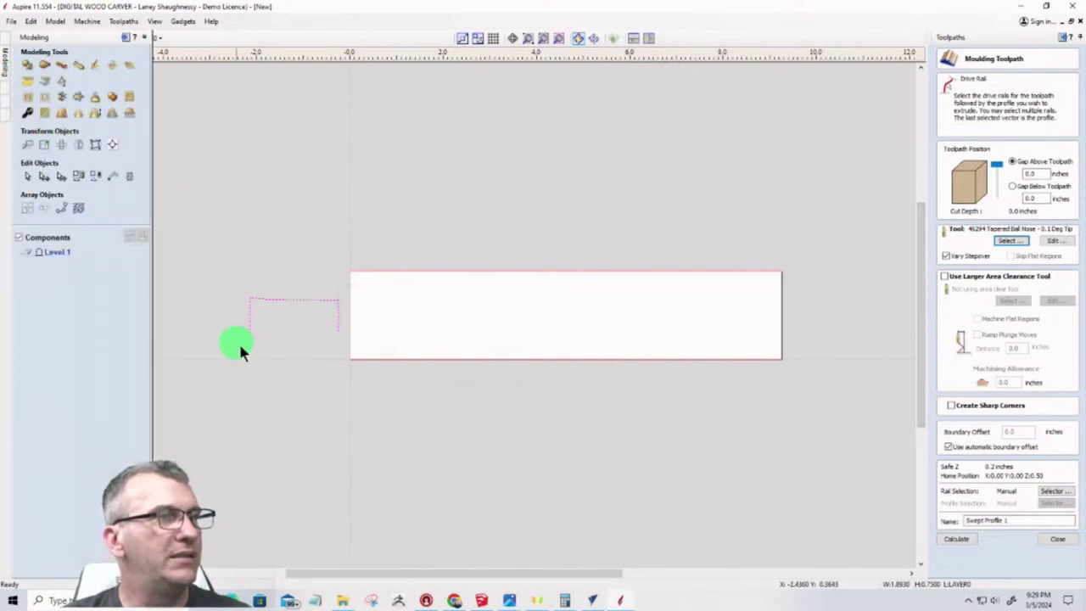
pyautogui.click(354, 359)
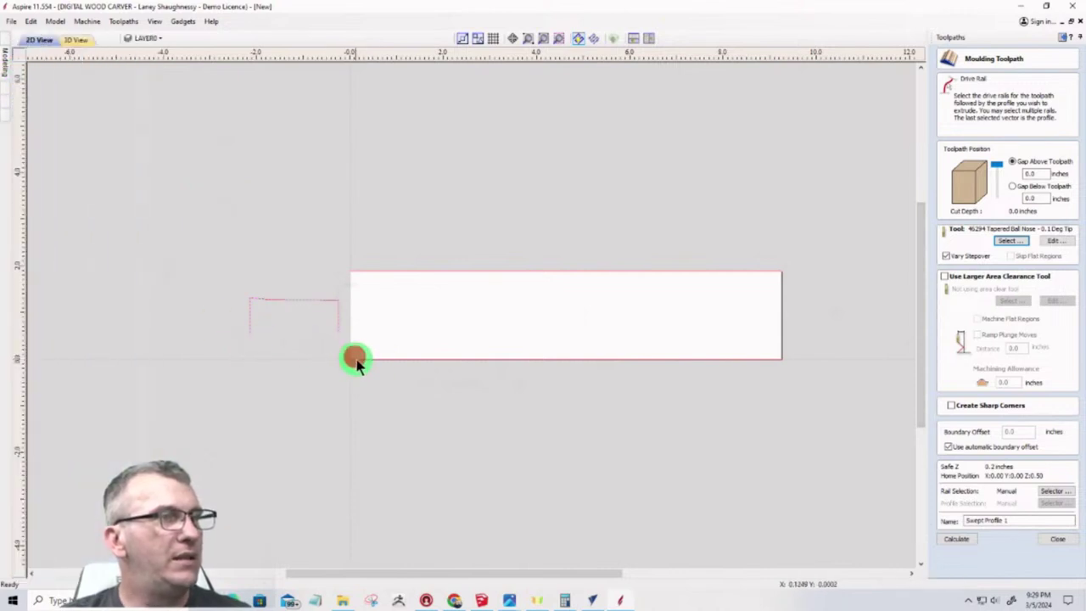
pyautogui.click(270, 301)
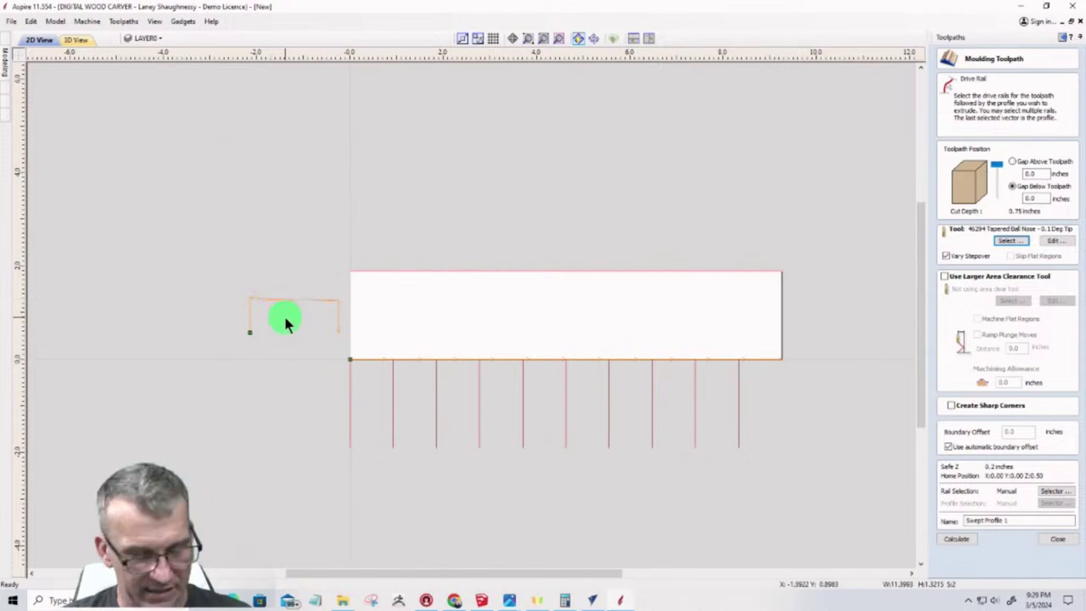
pyautogui.press('Return')
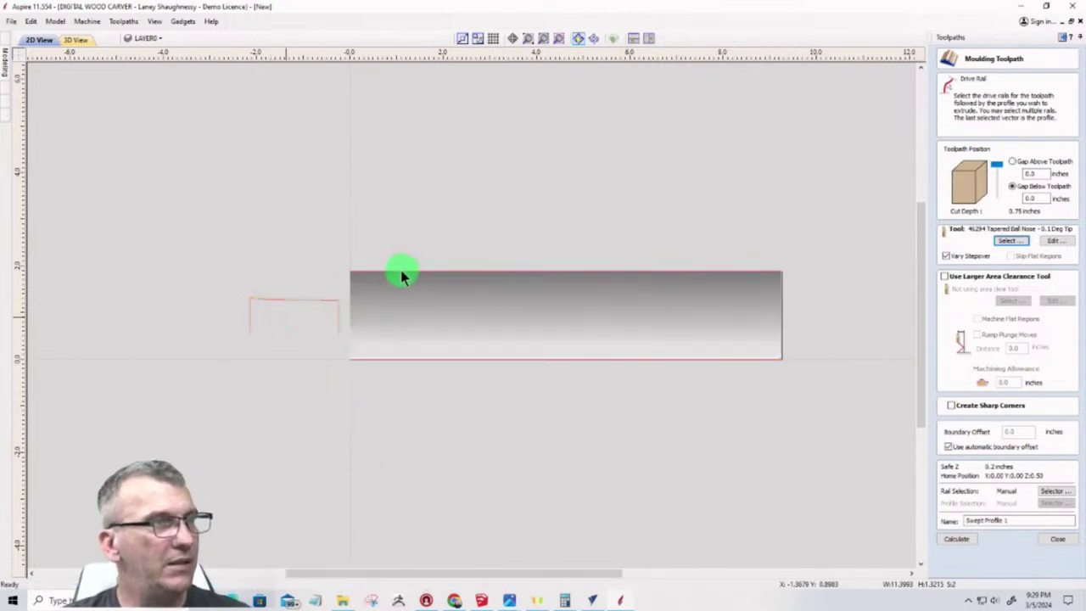
pyautogui.click(401, 273)
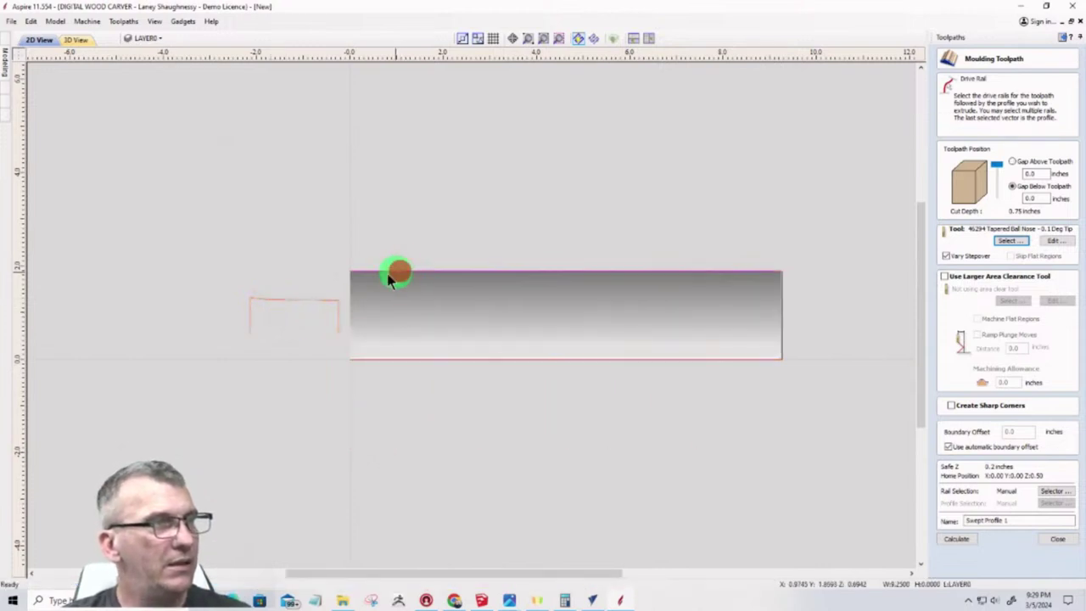
pyautogui.click(261, 301)
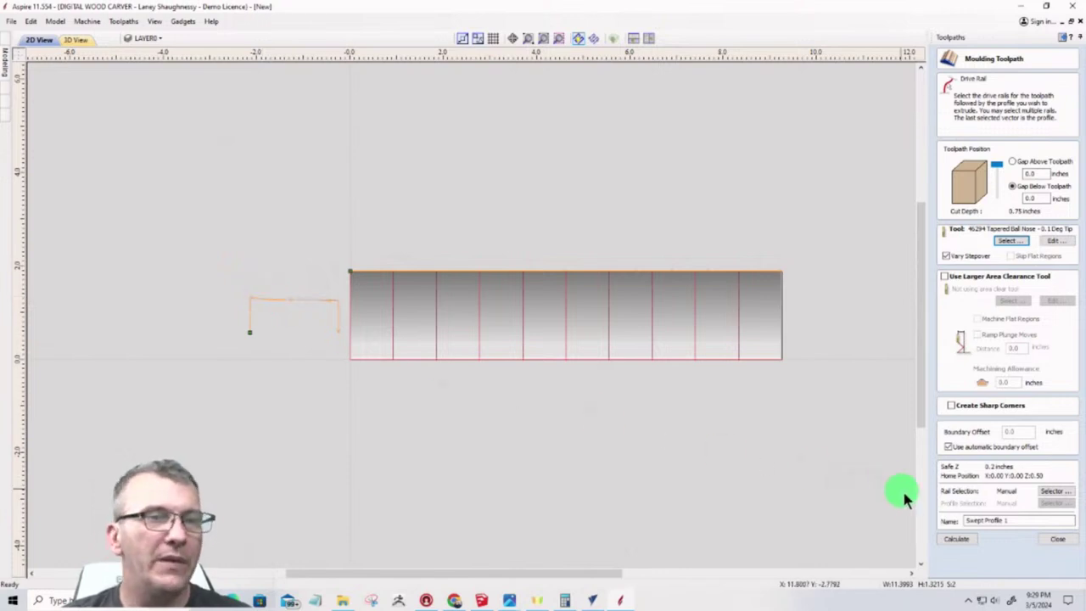
pyautogui.click(948, 540)
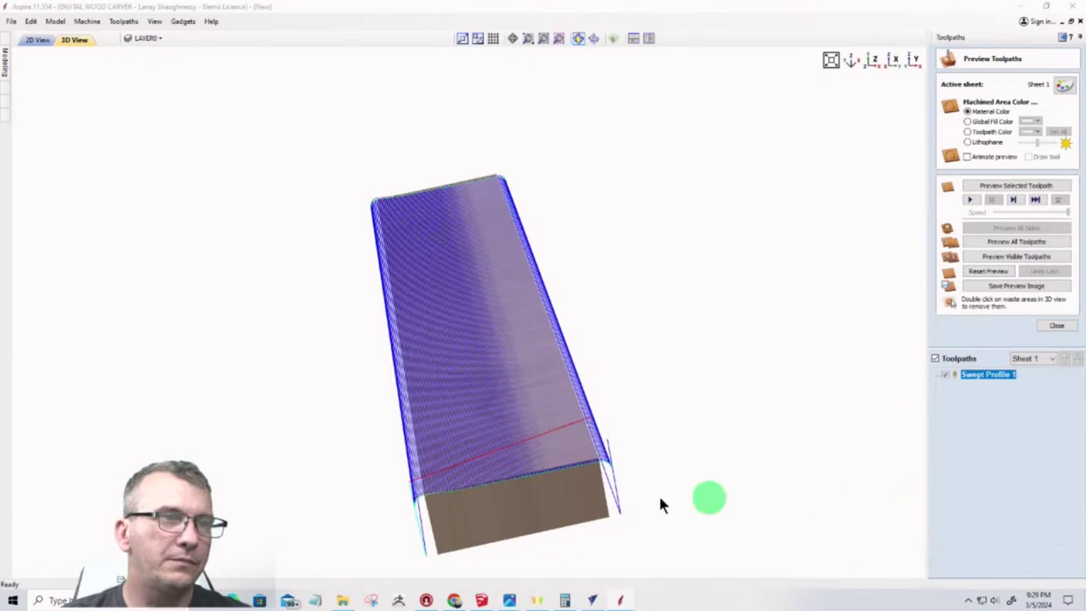
# Tilt the 3D toolpath preview, go back to 2D, and reopen Swept Profile 1 for editing
pyautogui.moveTo(517, 486); pyautogui.dragTo(476, 444)
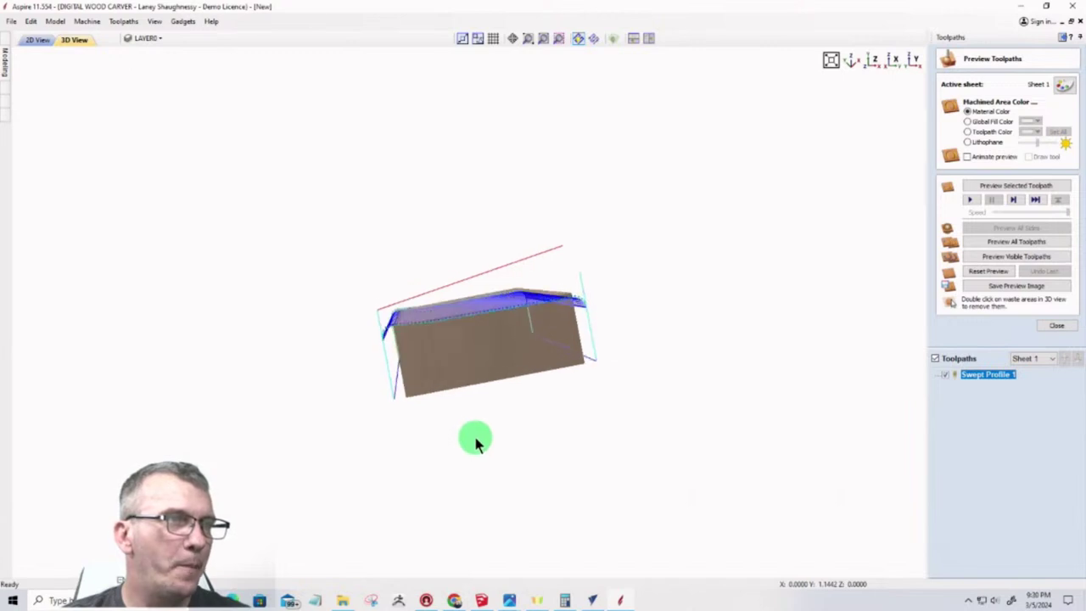
pyautogui.click(30, 39)
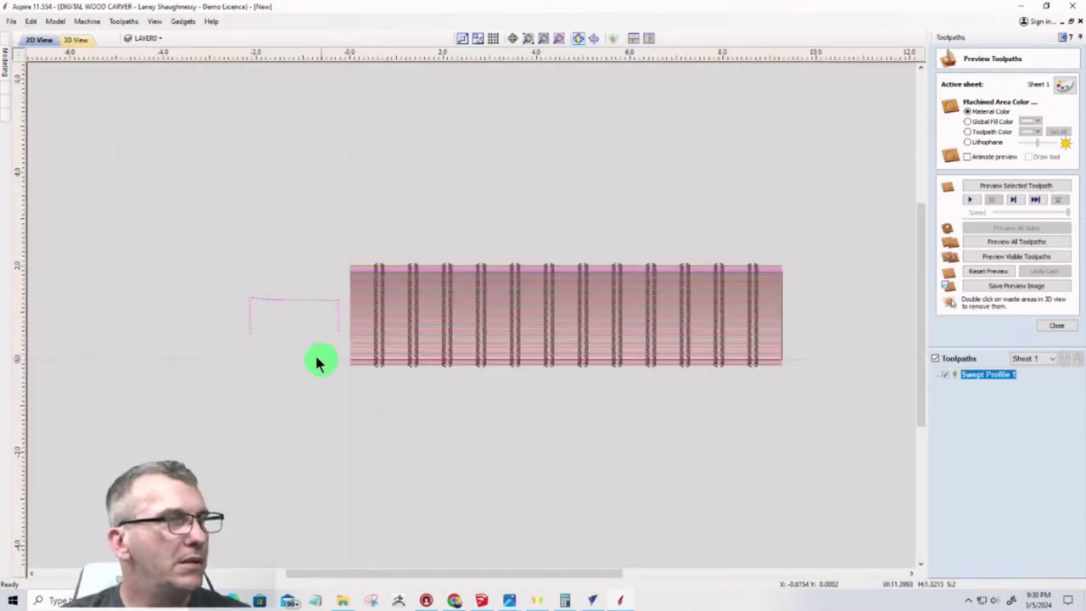
pyautogui.click(287, 300)
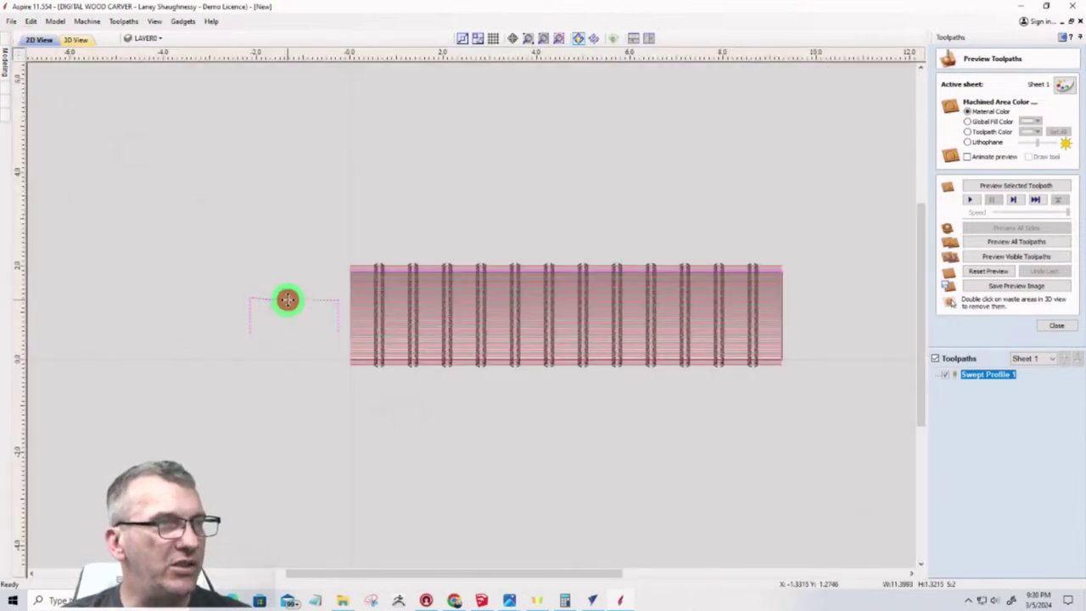
pyautogui.doubleClick(987, 375)
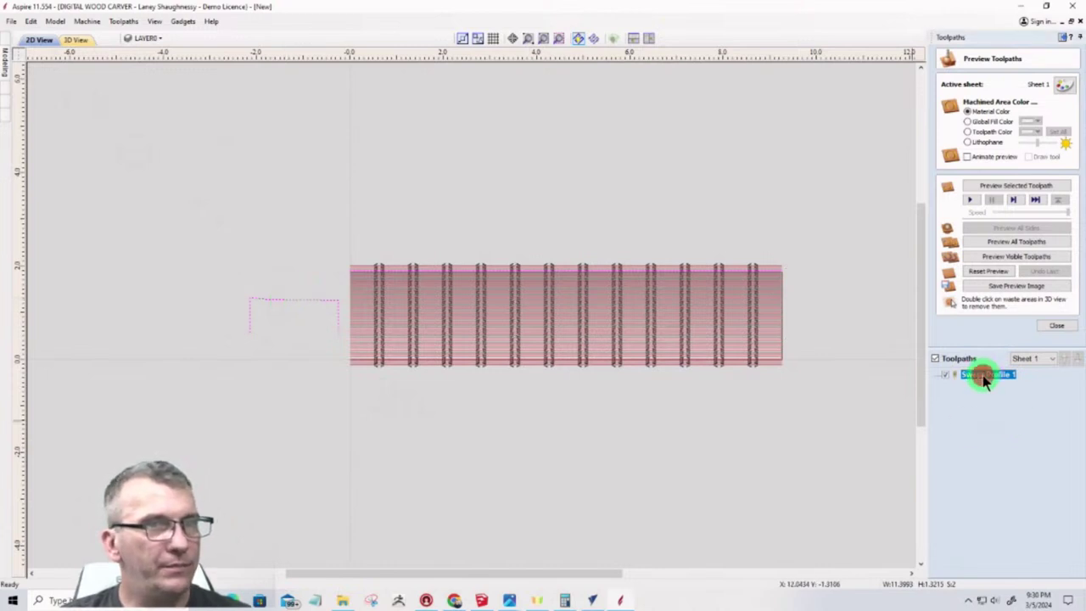
# Reverse the profile vector's direction and recalculate Swept Profile 1
pyautogui.rightClick(248, 340)
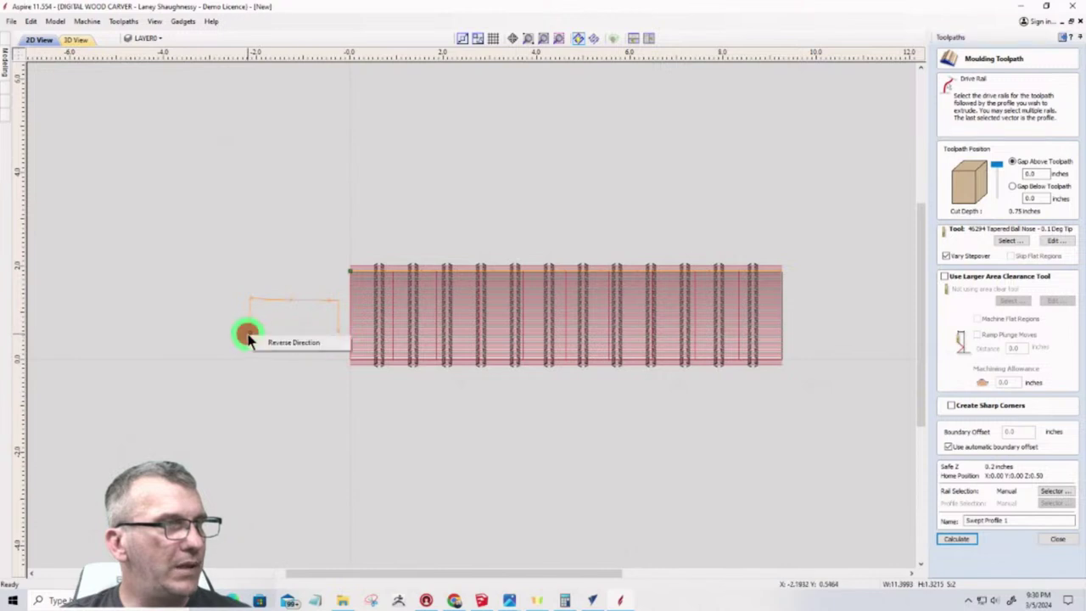
pyautogui.click(268, 341)
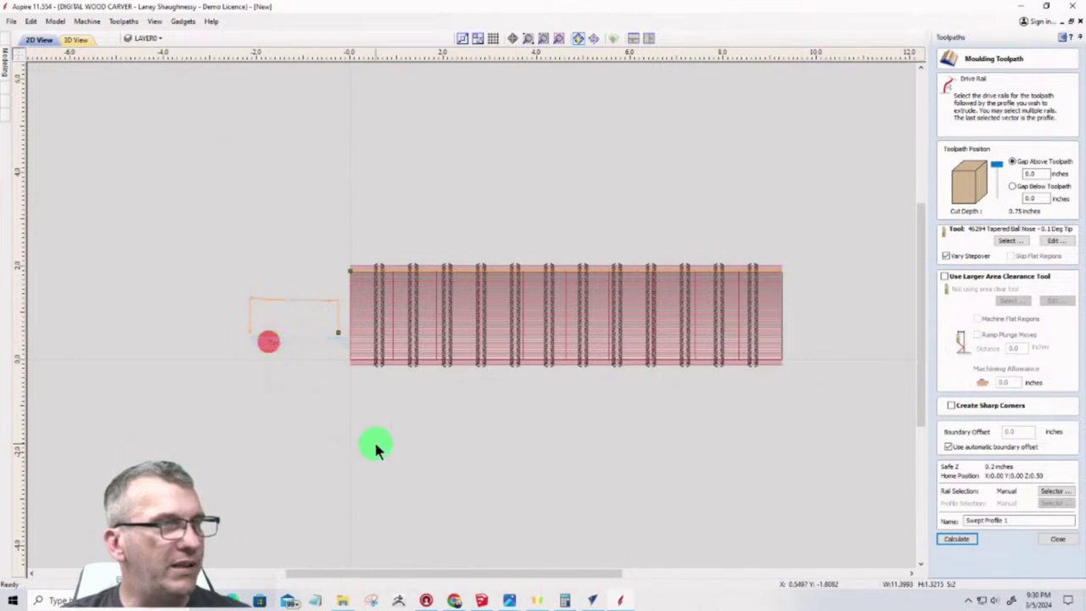
pyautogui.click(957, 539)
# Orbit the 3D preview to inspect the swept passes from low side, top and long-side angles
pyautogui.click(74, 40)
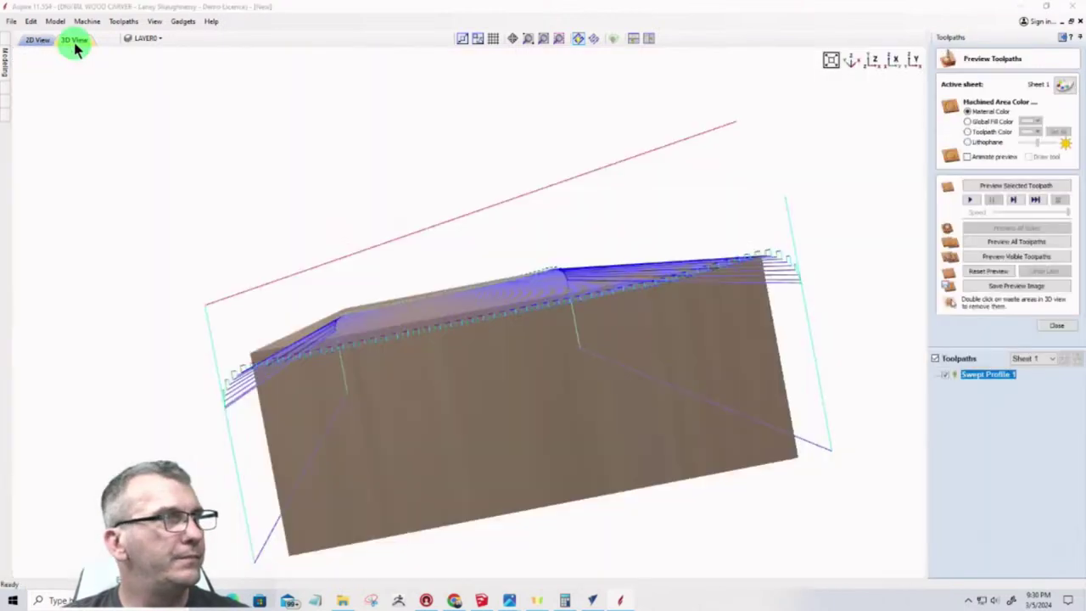
pyautogui.moveTo(538, 361); pyautogui.dragTo(558, 384)
pyautogui.scroll(-5, 552, 365)
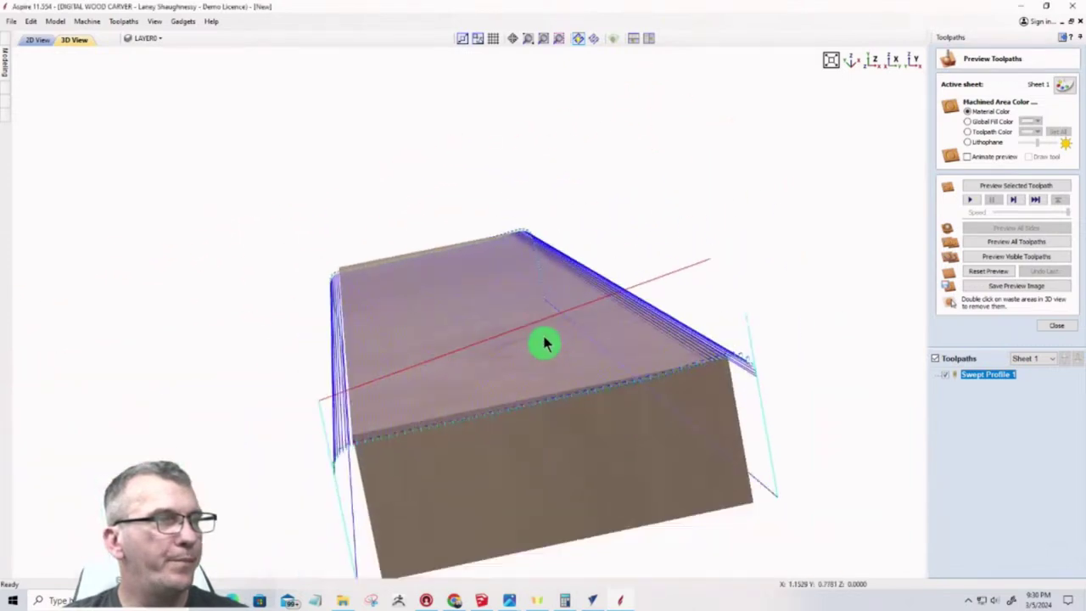
pyautogui.moveTo(602, 427); pyautogui.dragTo(763, 272)
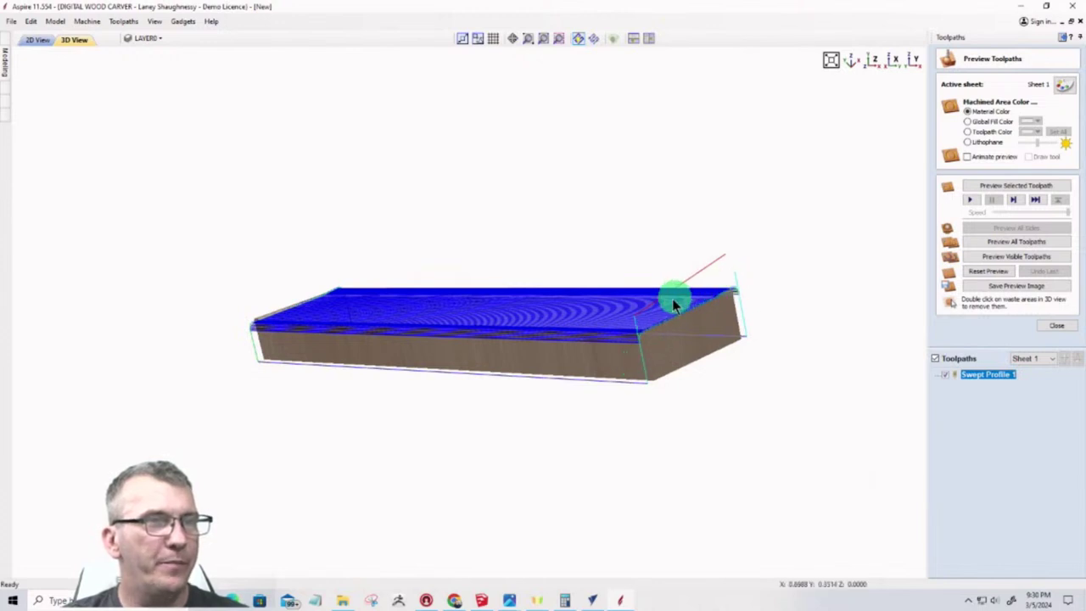
pyautogui.moveTo(659, 311); pyautogui.dragTo(740, 376)
pyautogui.moveTo(1018, 376); pyautogui.dragTo(976, 382)
pyautogui.moveTo(976, 383)
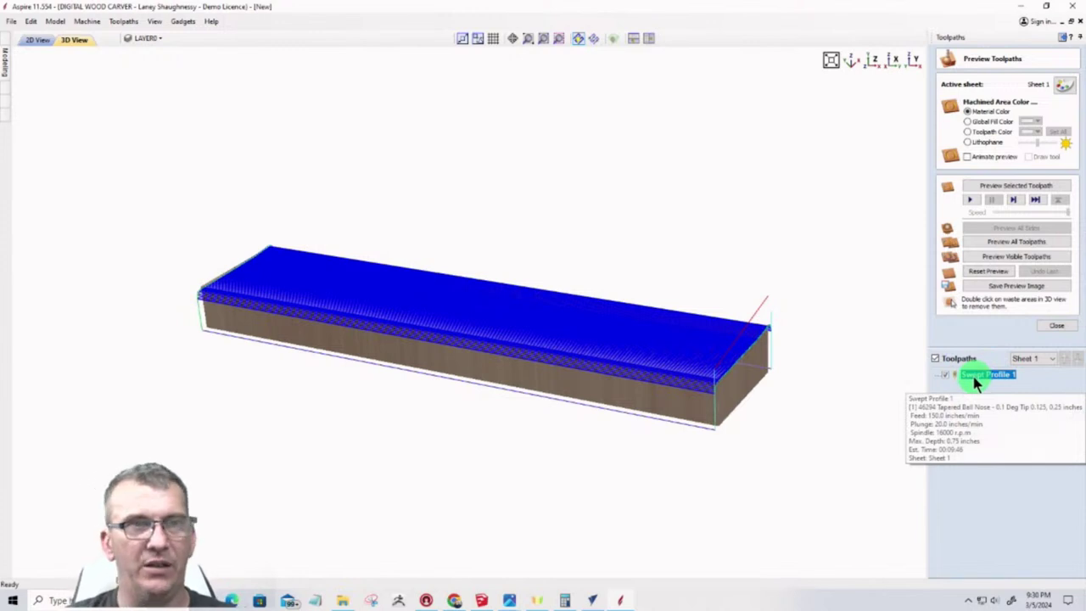
pyautogui.moveTo(635, 416); pyautogui.dragTo(374, 297)
# Return to the 2D layout with the Swept Profile 1 toolpath preview hidden
pyautogui.click(33, 39)
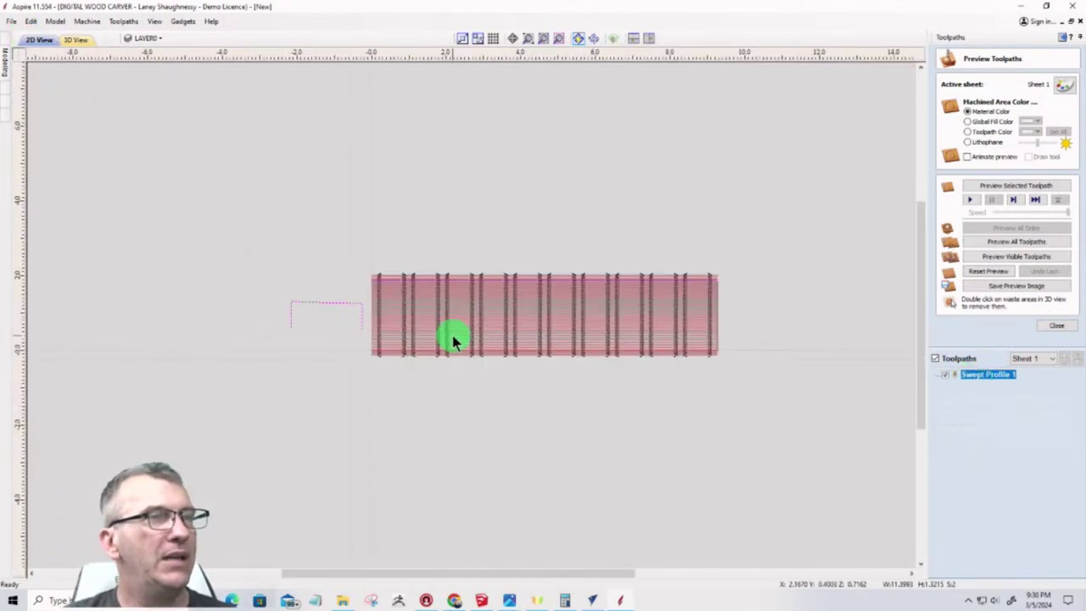
pyautogui.click(945, 375)
pyautogui.scroll(2, 521, 318)
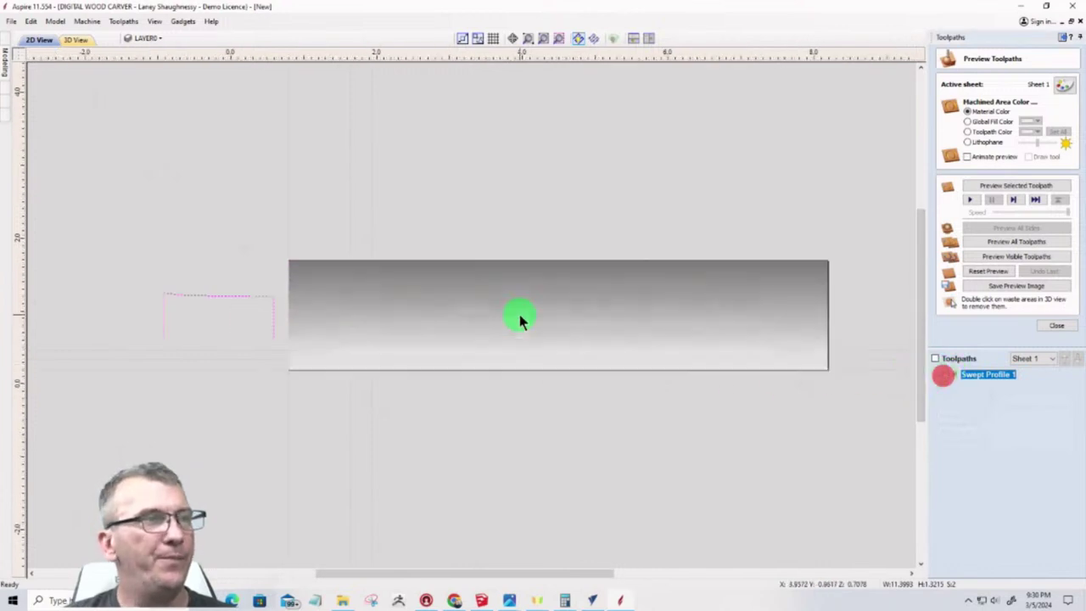
# Turn the board's shading off to plain white, then select and deselect the profile vector
pyautogui.click(445, 298)
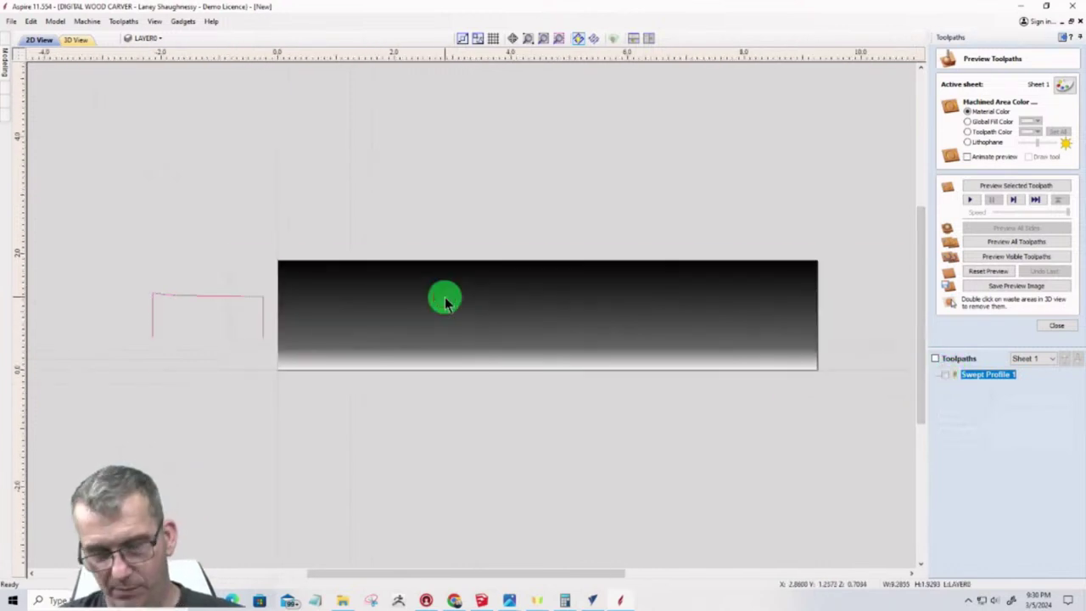
pyautogui.click(323, 262)
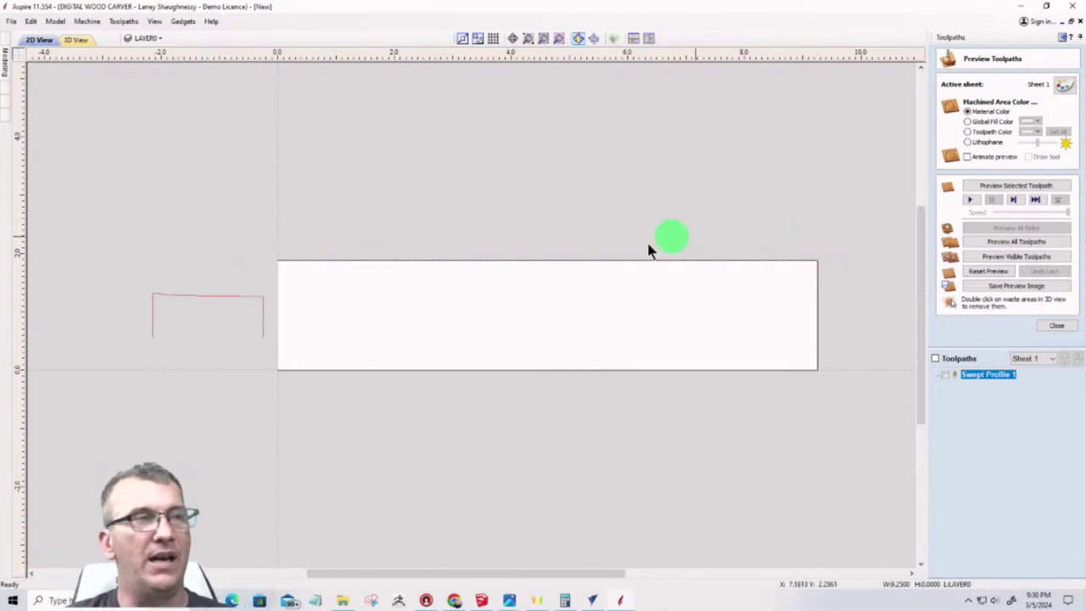
pyautogui.click(189, 295)
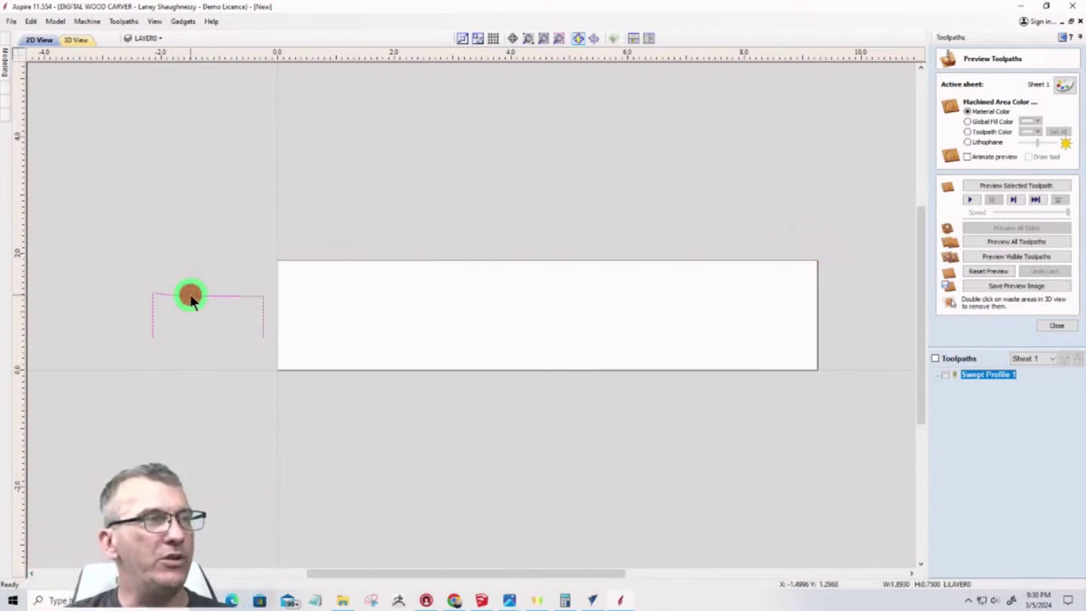
pyautogui.click(337, 260)
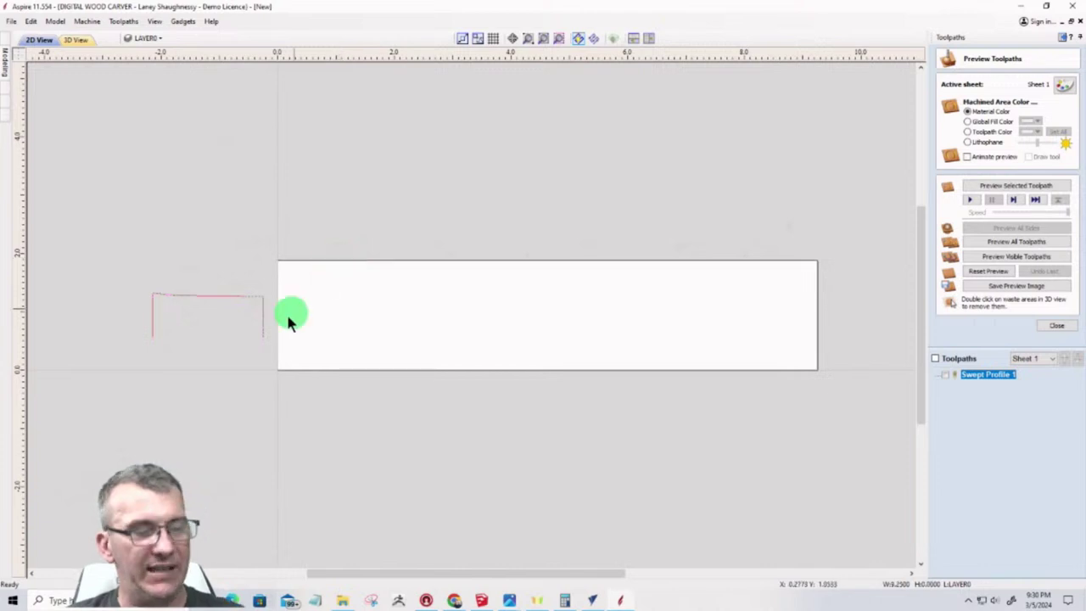
# Check Swept Profile 1's rail and profile settings, close the form without recalculating, and minimize Aspire
pyautogui.click(223, 296)
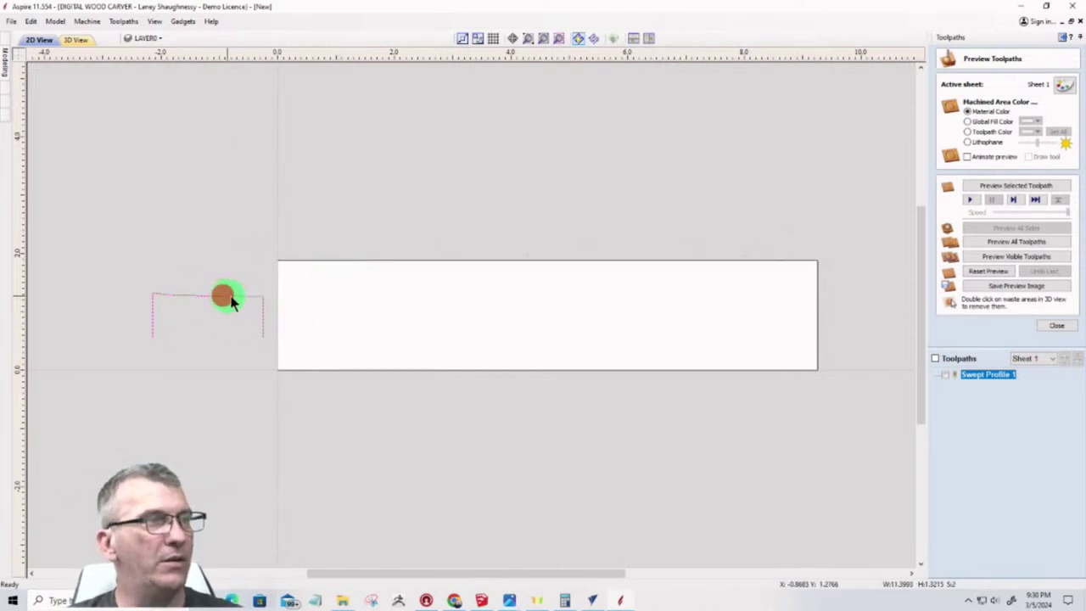
pyautogui.doubleClick(984, 375)
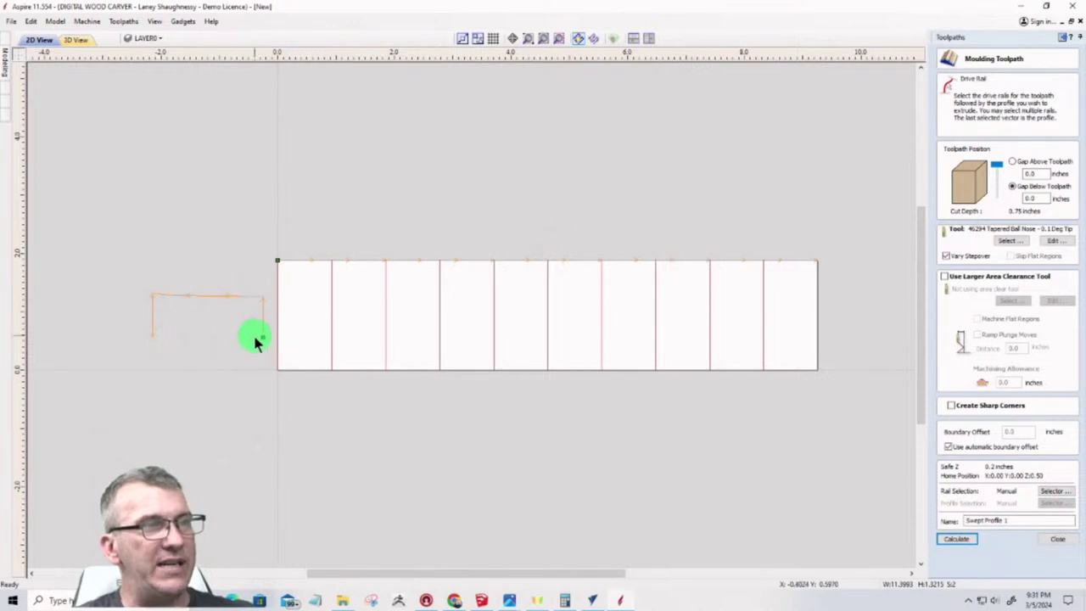
pyautogui.scroll(3, 260, 339)
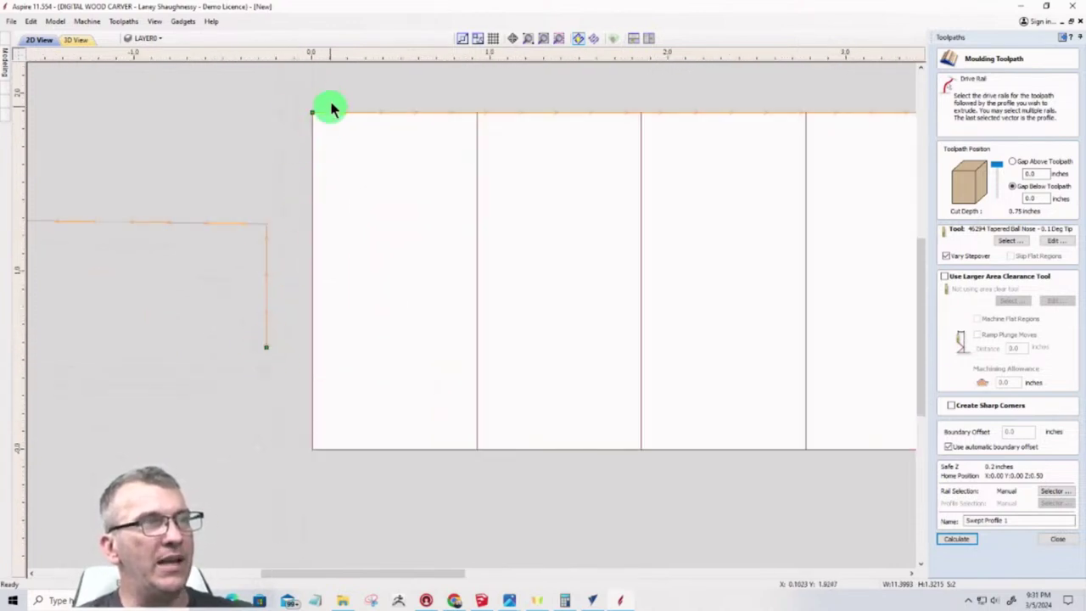
pyautogui.scroll(-1, 316, 112)
pyautogui.scroll(-3, 260, 283)
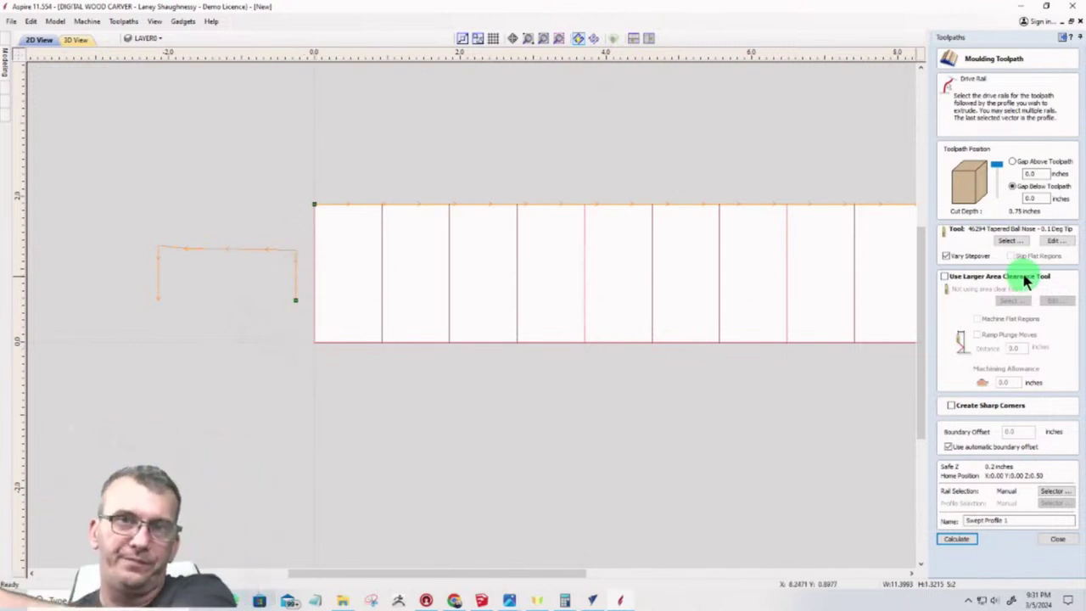
pyautogui.scroll(-3, 268, 376)
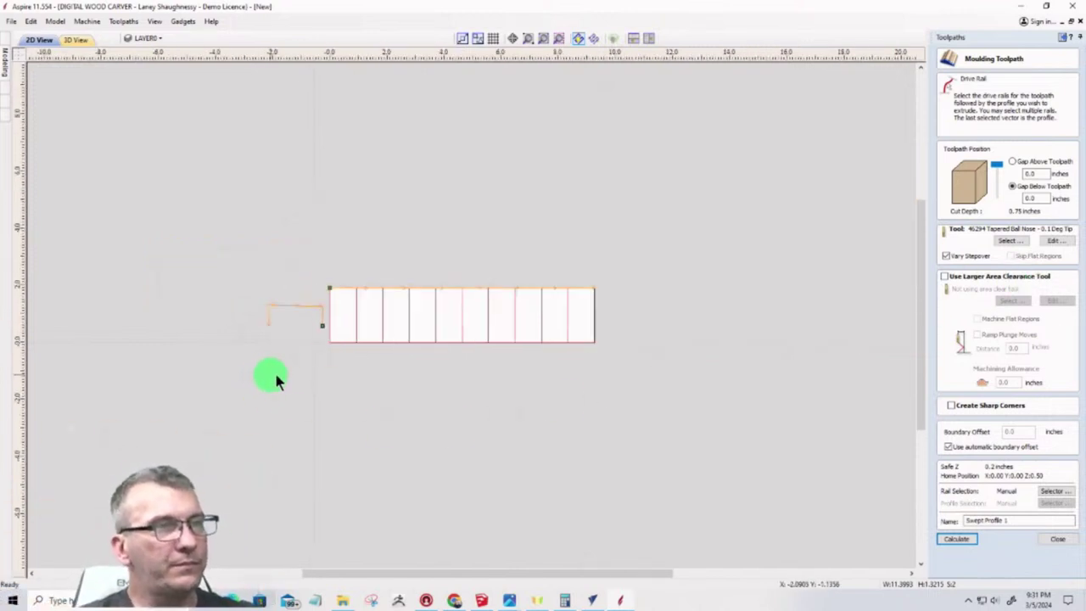
pyautogui.click(1058, 538)
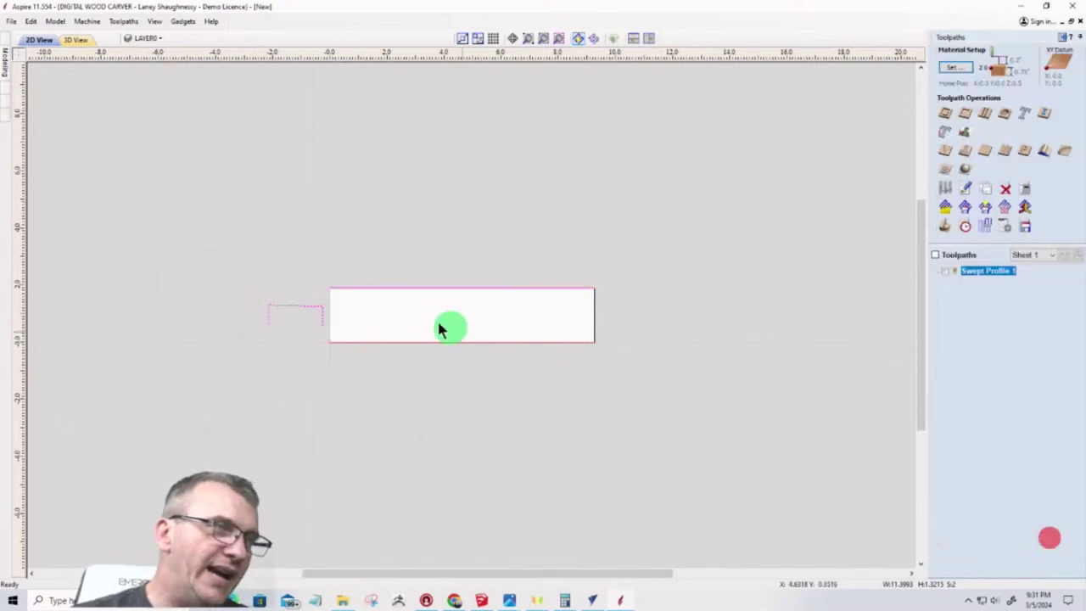
pyautogui.click(1021, 9)
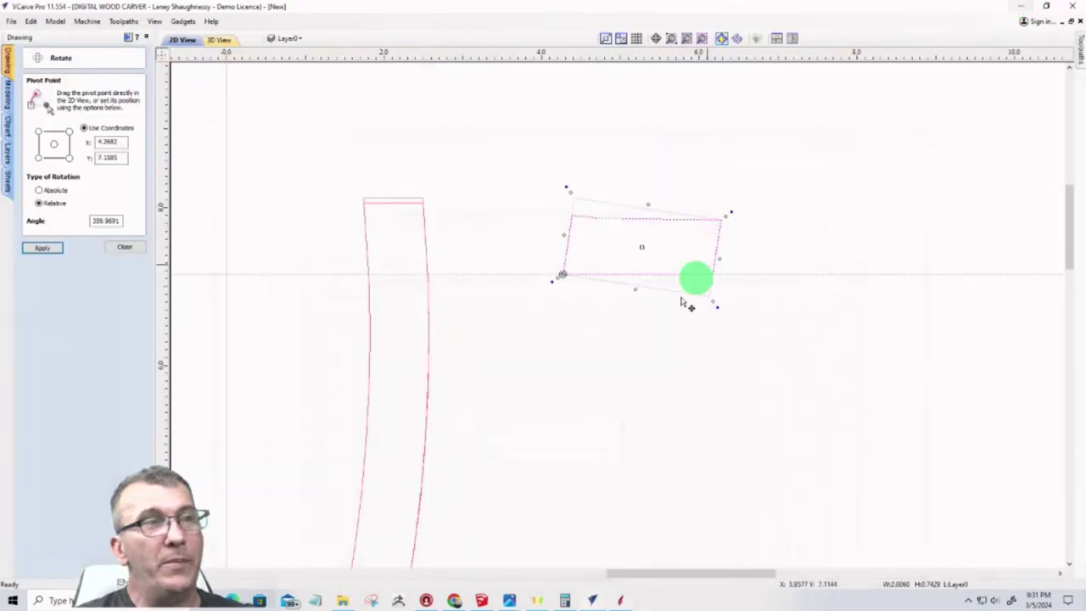
pyautogui.scroll(-4, 679, 306)
pyautogui.scroll(-1, 671, 312)
pyautogui.scroll(4, 633, 378)
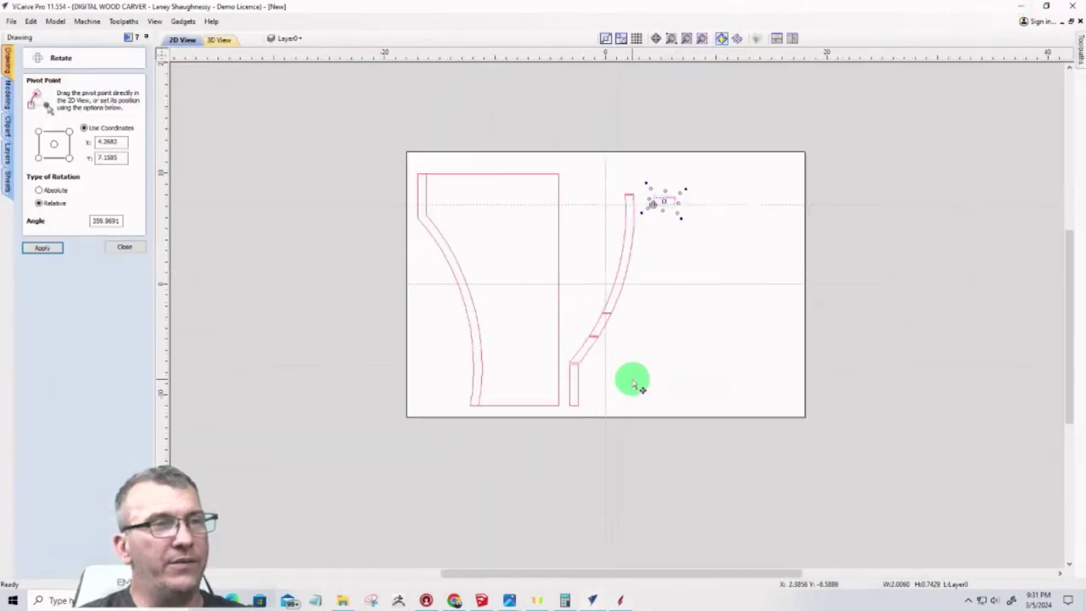
pyautogui.scroll(-4, 629, 380)
pyautogui.scroll(3, 584, 293)
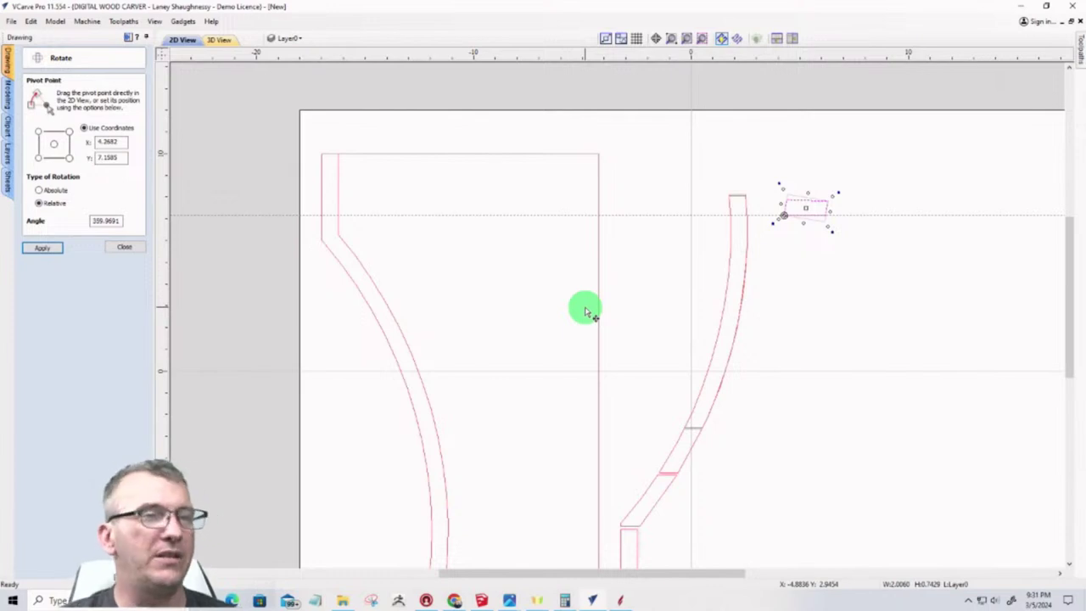
pyautogui.scroll(1, 637, 551)
pyautogui.scroll(-3, 636, 473)
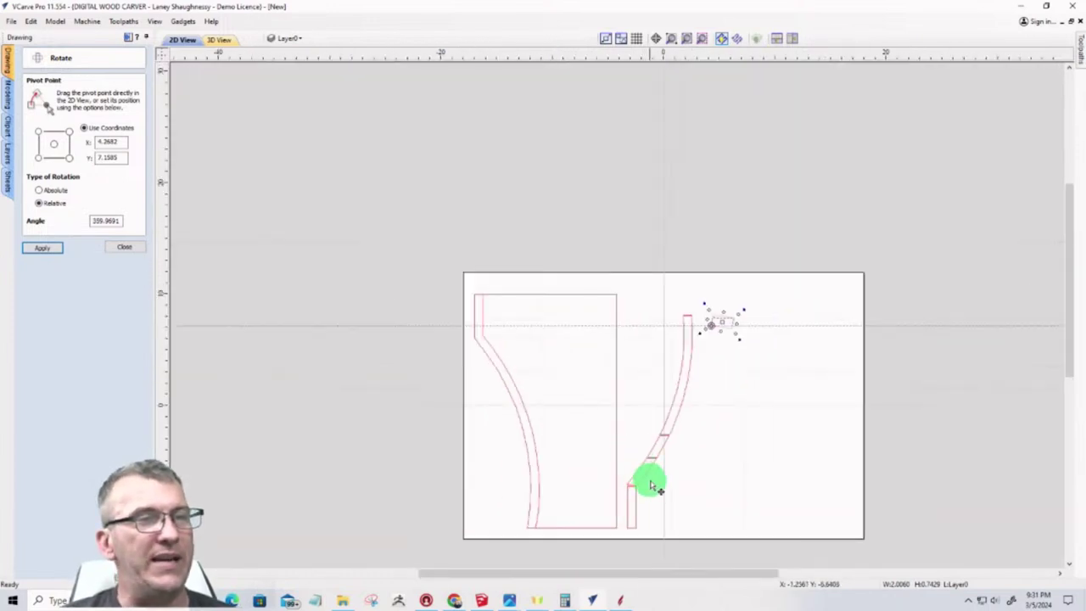
pyautogui.scroll(4, 651, 485)
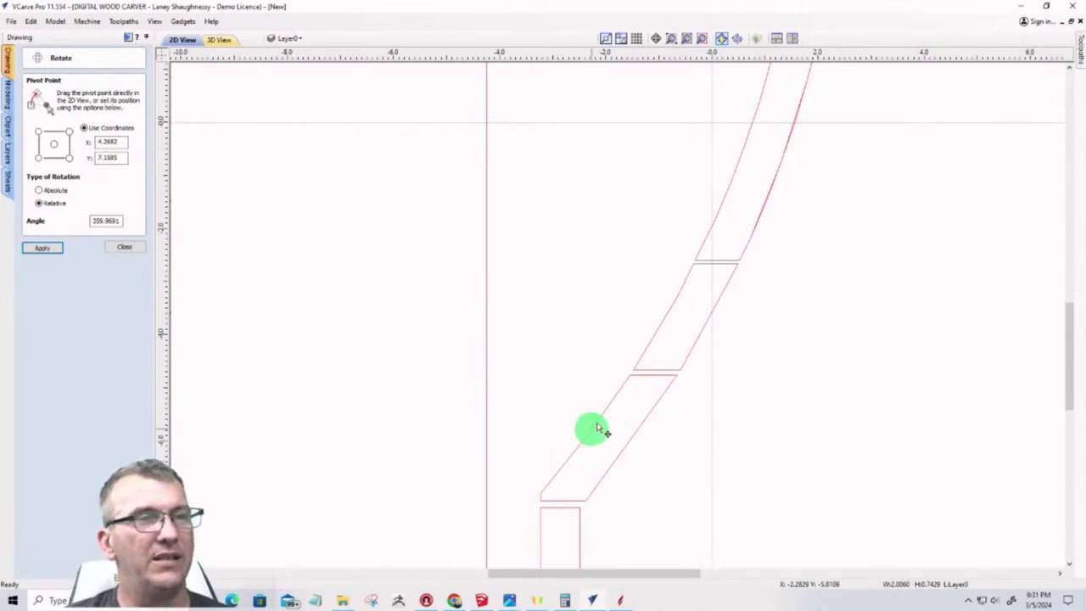
pyautogui.scroll(-4, 635, 345)
pyautogui.scroll(4, 713, 213)
pyautogui.scroll(-3, 711, 224)
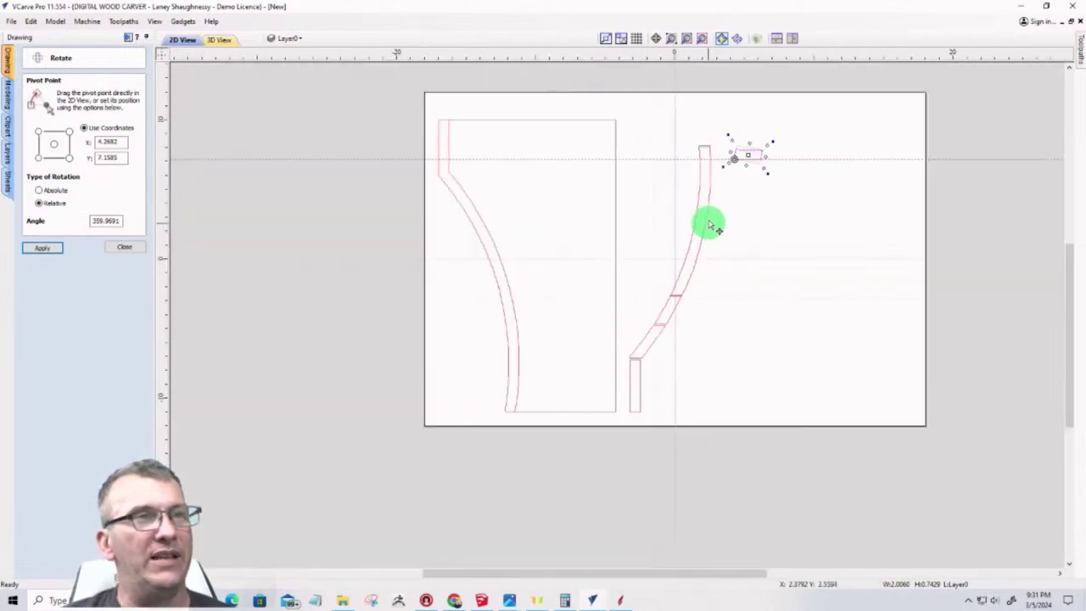
pyautogui.scroll(6, 721, 140)
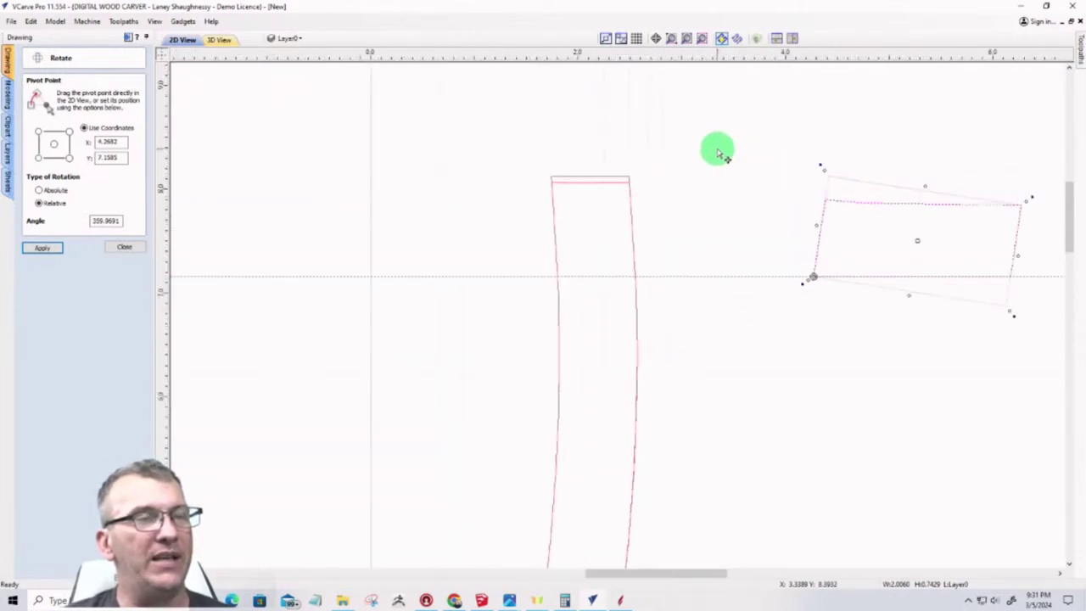
pyautogui.scroll(-6, 597, 151)
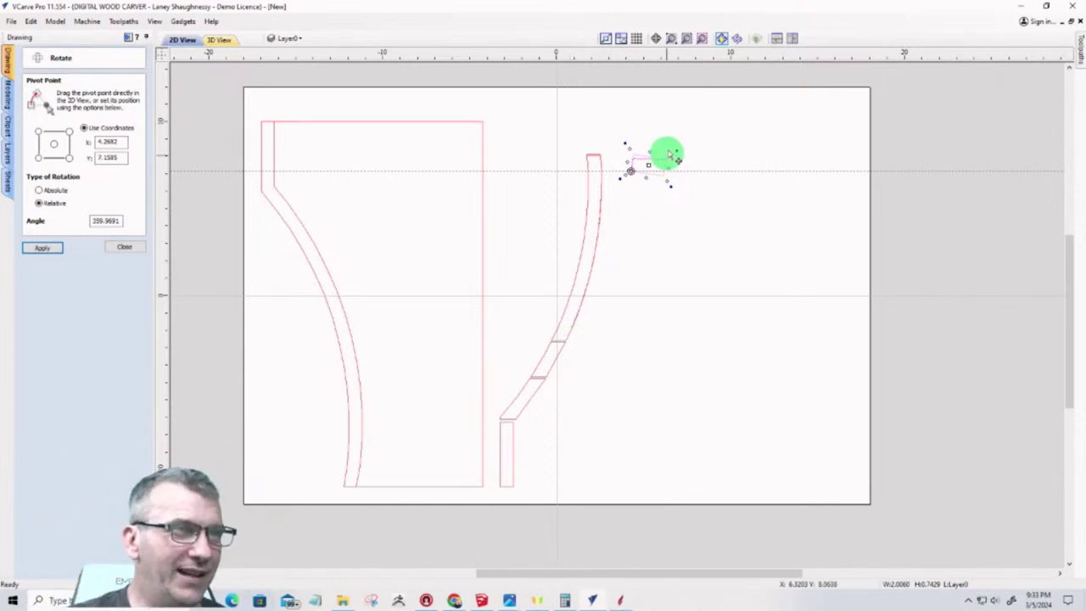
pyautogui.scroll(6, 658, 158)
pyautogui.scroll(-6, 652, 163)
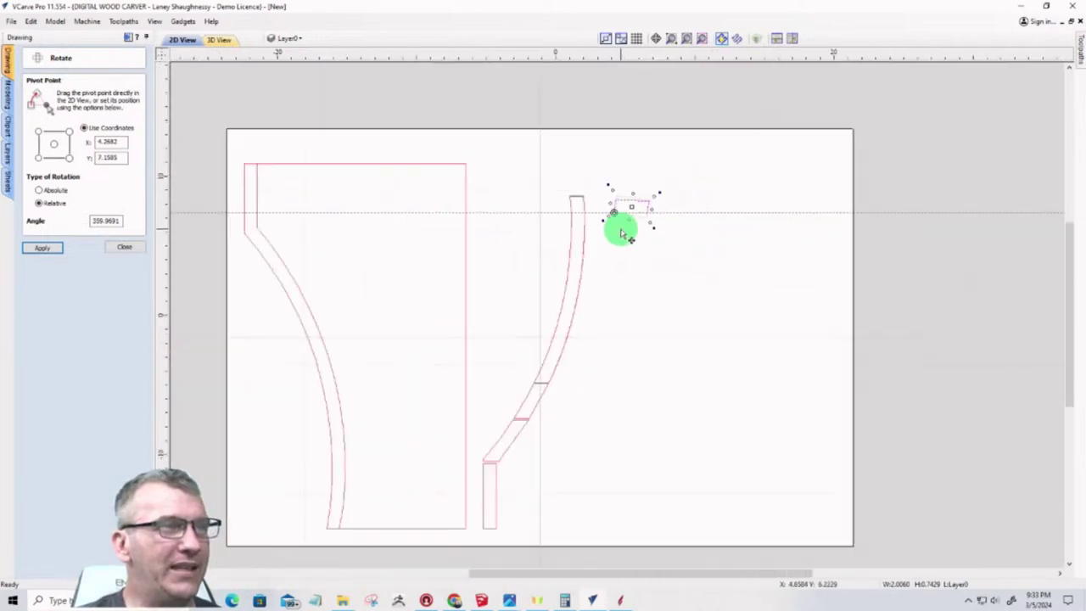
# Switch to the SketchUp podium model and orbit to view the curved panel's wide face
pyautogui.click(481, 600)
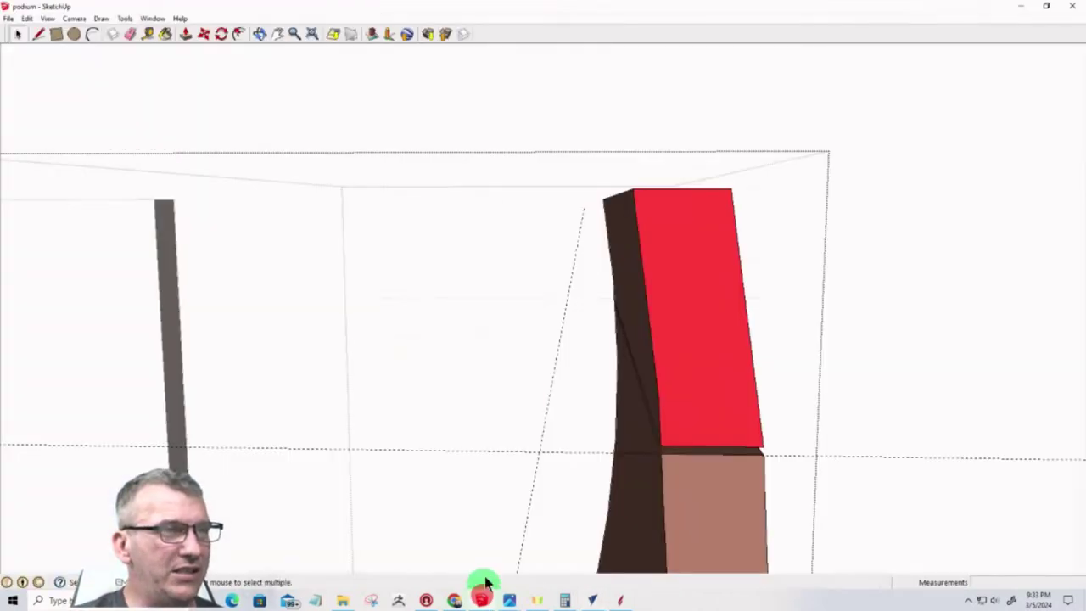
pyautogui.scroll(-5, 544, 263)
pyautogui.moveTo(498, 248); pyautogui.dragTo(781, 393, button='middle')
pyautogui.scroll(5, 641, 526)
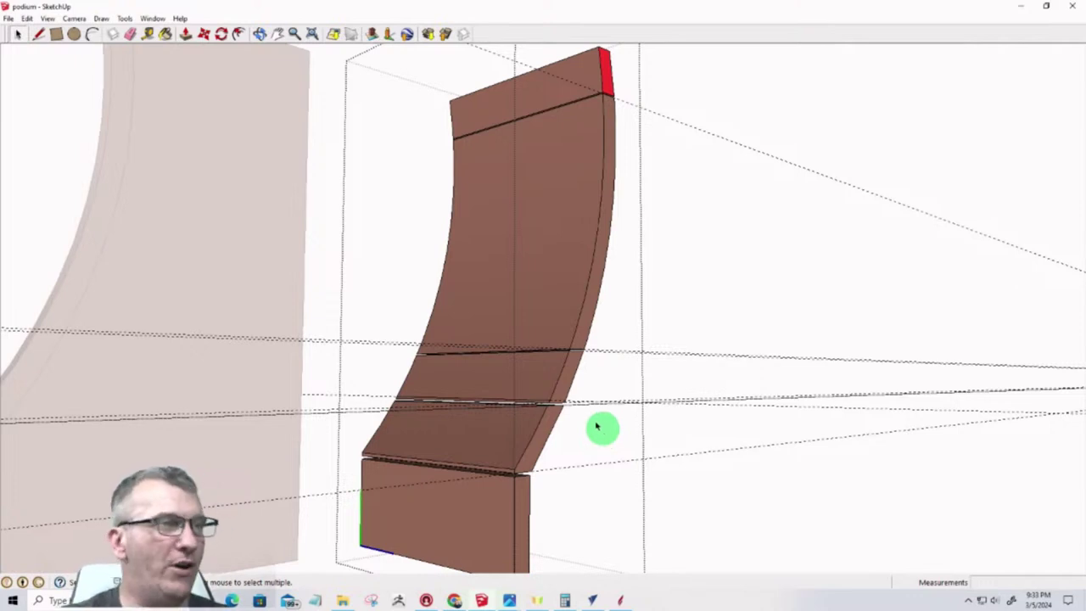
pyautogui.scroll(-5, 598, 427)
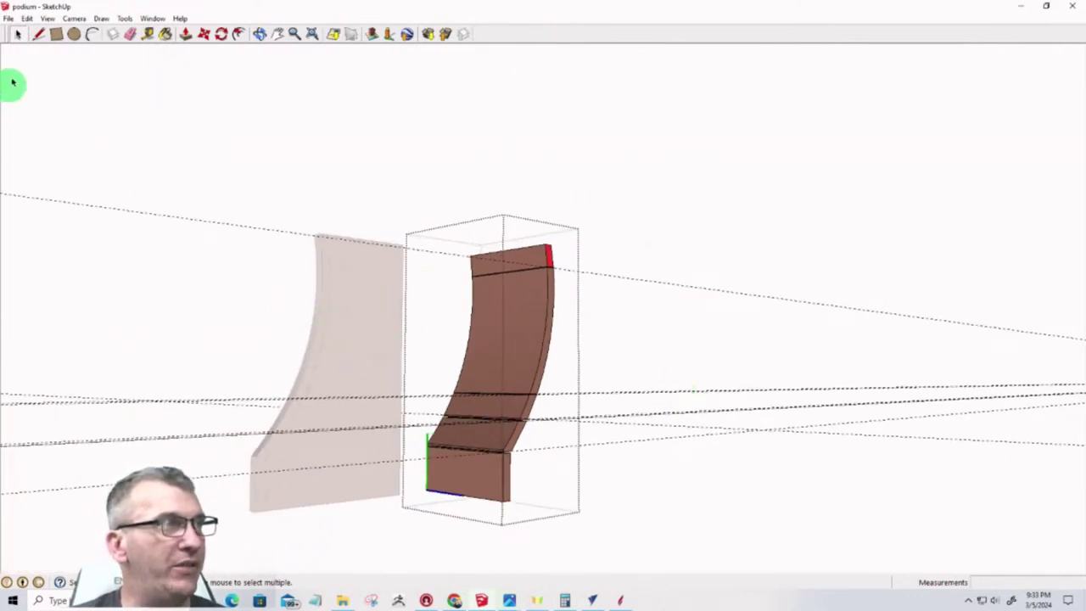
# Unhide all hidden geometry via Edit > Unhide > All and orbit to a new angle
pyautogui.click(27, 18)
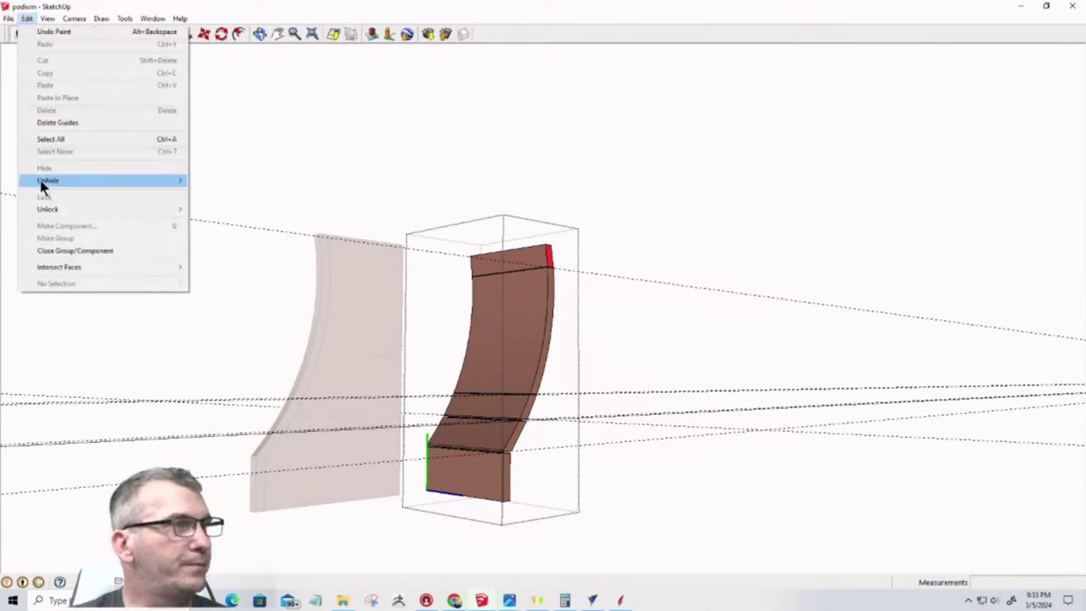
pyautogui.moveTo(42, 185)
pyautogui.click(205, 203)
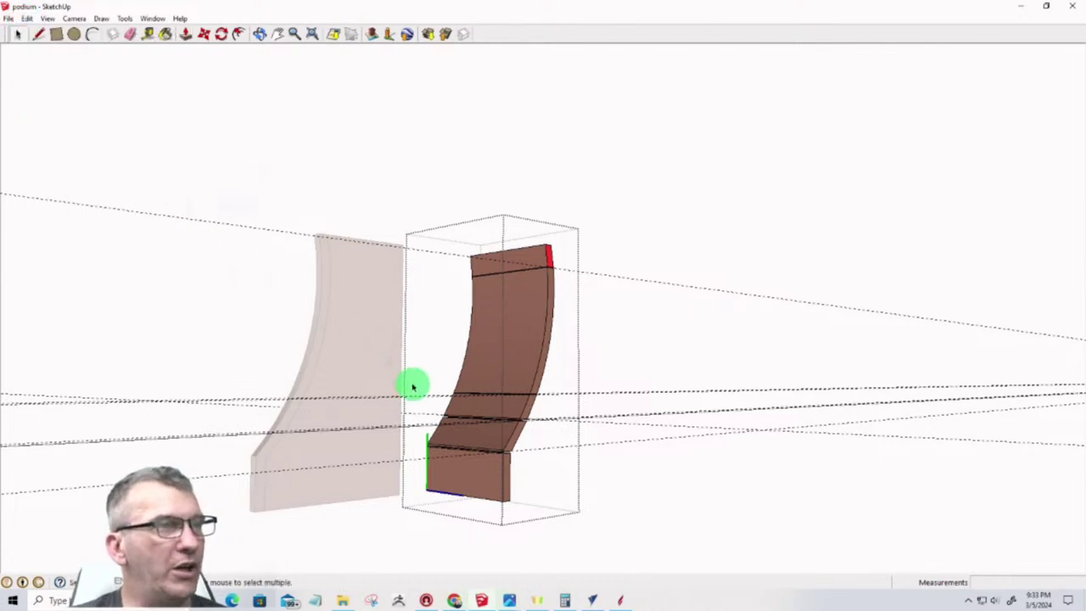
pyautogui.scroll(-10, 413, 387)
pyautogui.moveTo(417, 359); pyautogui.dragTo(134, 339, button='middle')
# Exit the curved panel's editing context and unhide all geometry to reveal the whole podium
pyautogui.click(8, 18)
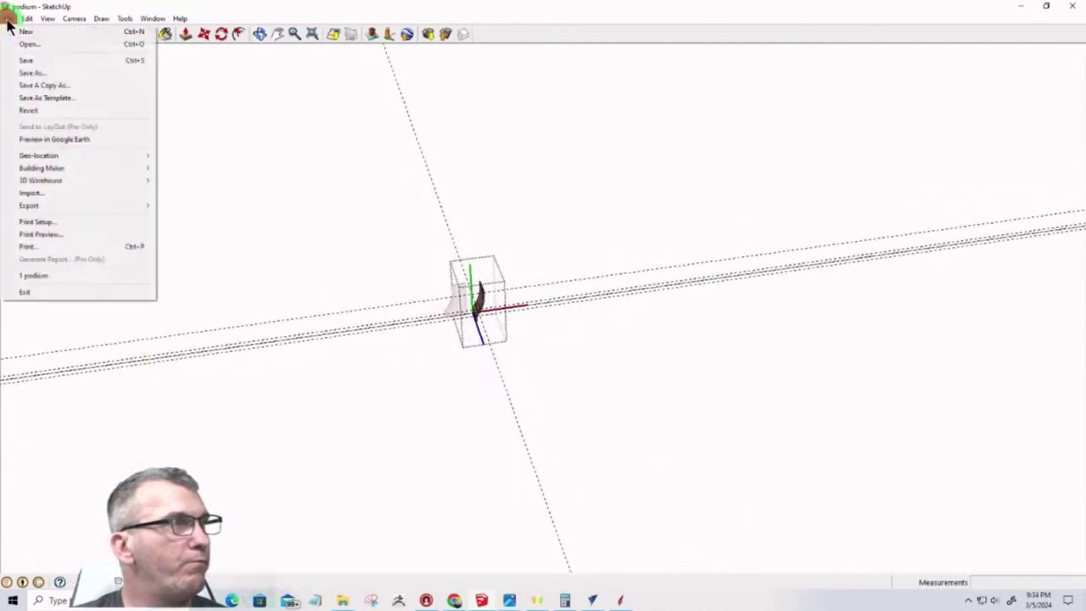
pyautogui.moveTo(27, 18)
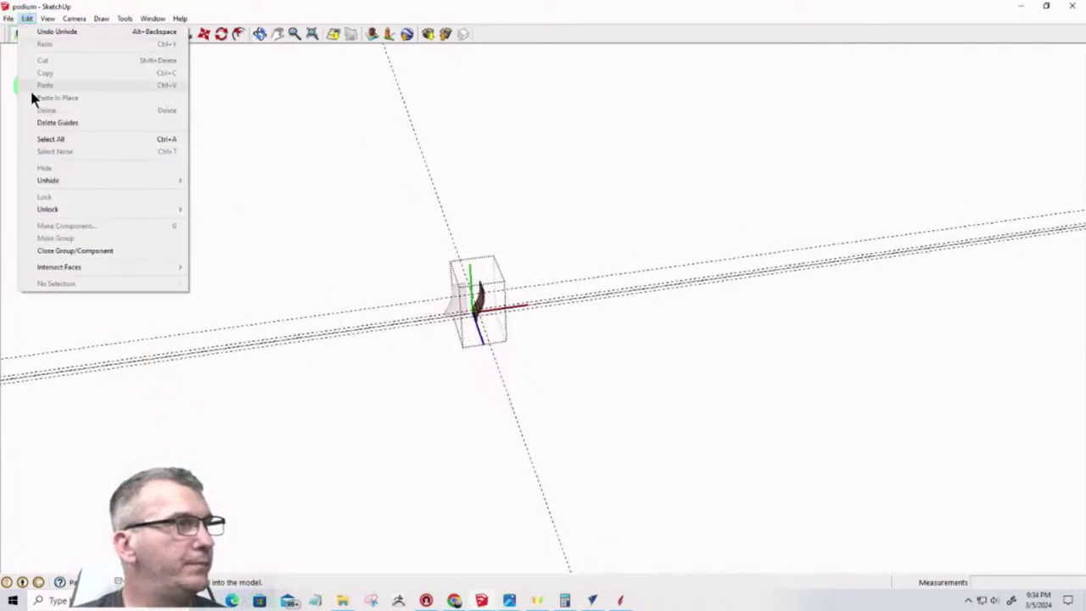
pyautogui.moveTo(132, 188)
pyautogui.click(225, 206)
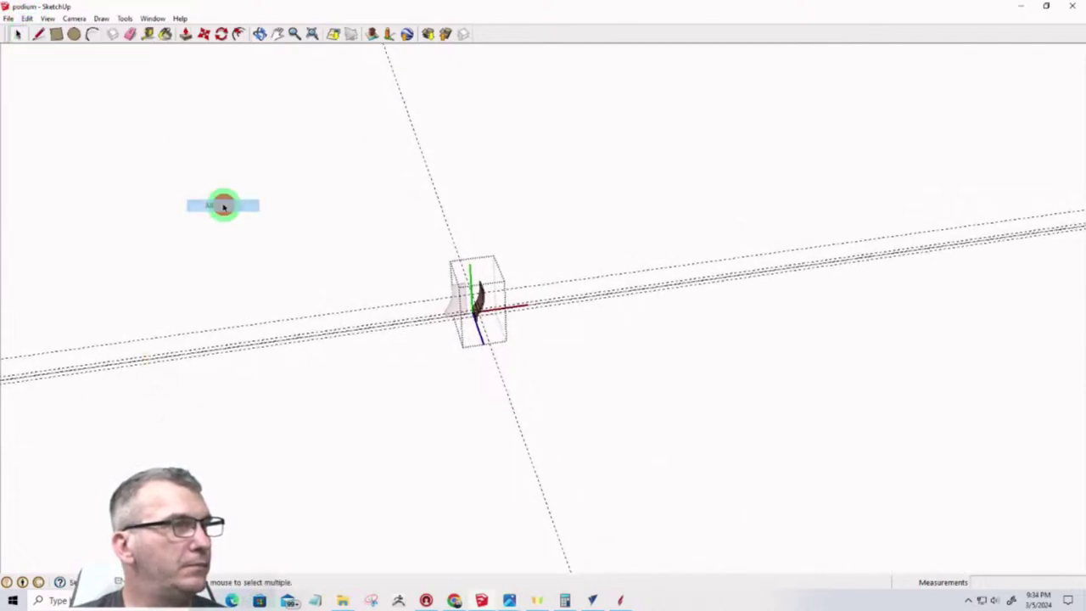
pyautogui.scroll(5, 501, 323)
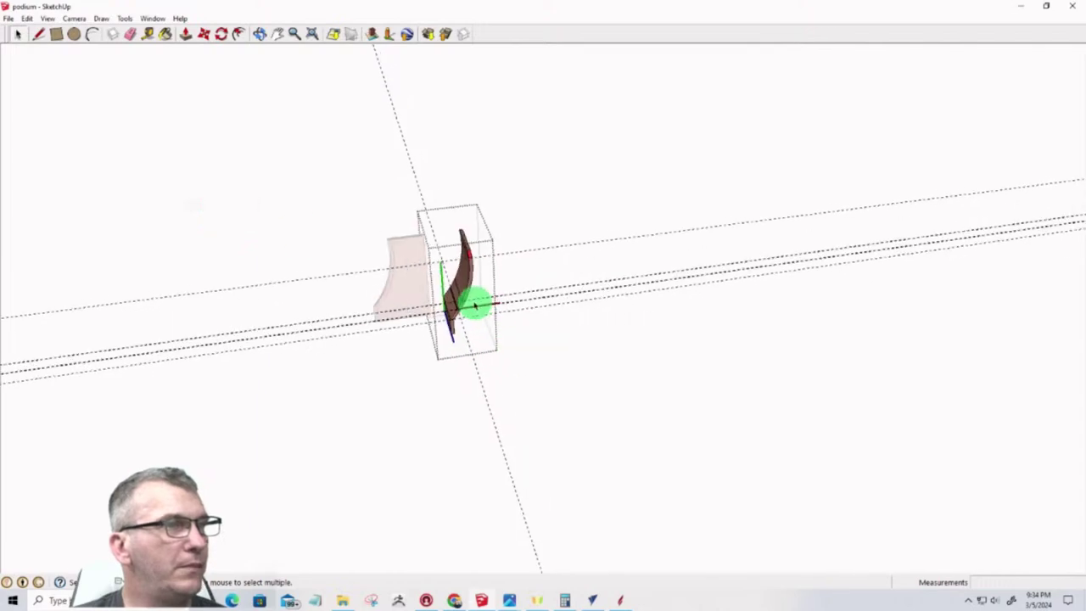
pyautogui.moveTo(237, 151); pyautogui.dragTo(296, 208, button='middle')
pyautogui.click(228, 238)
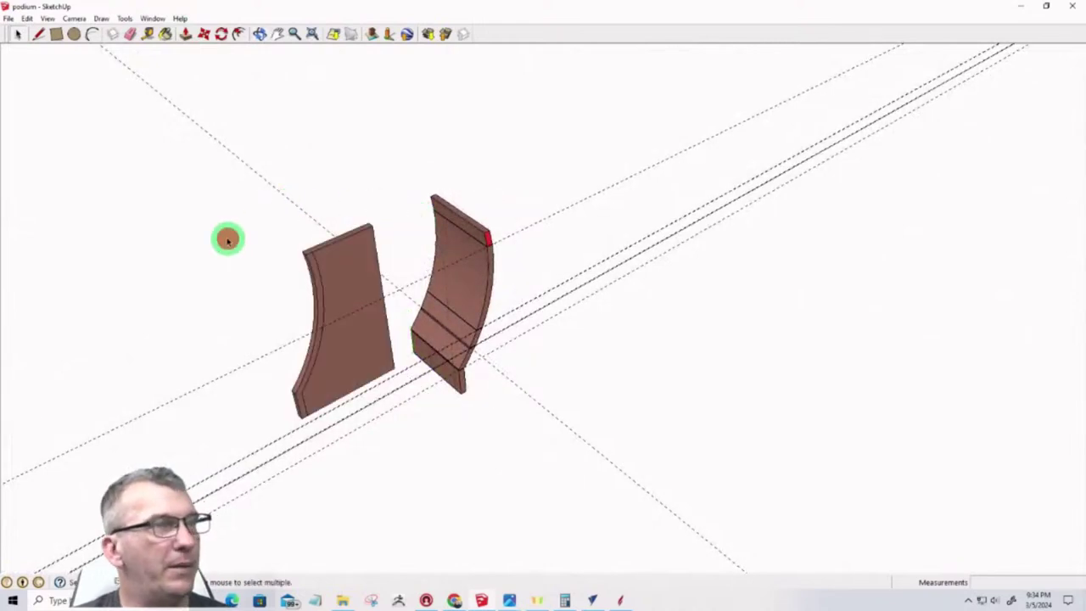
pyautogui.click(26, 18)
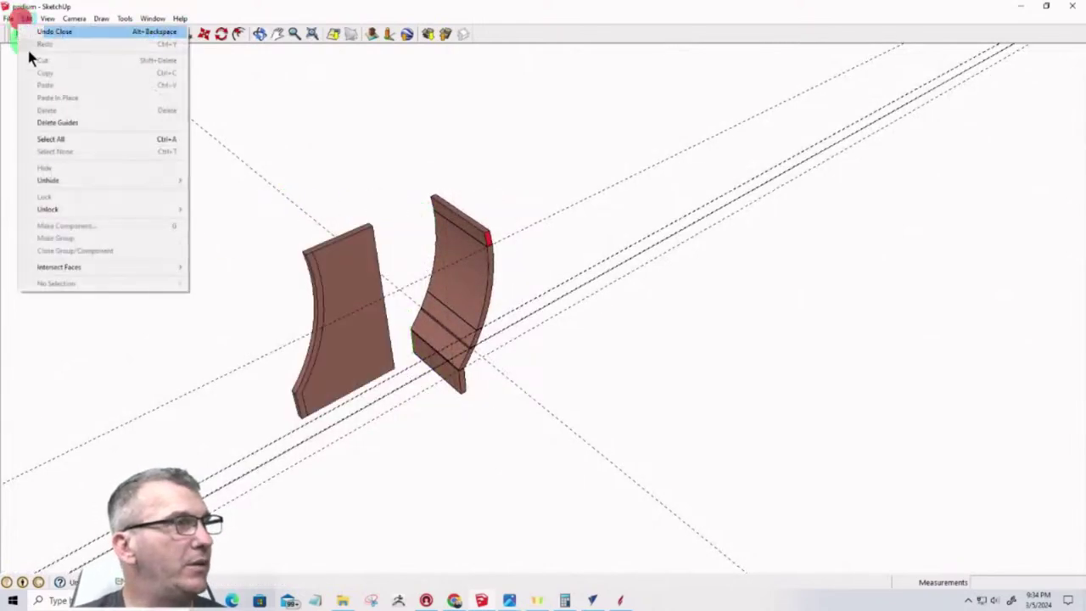
pyautogui.click(220, 207)
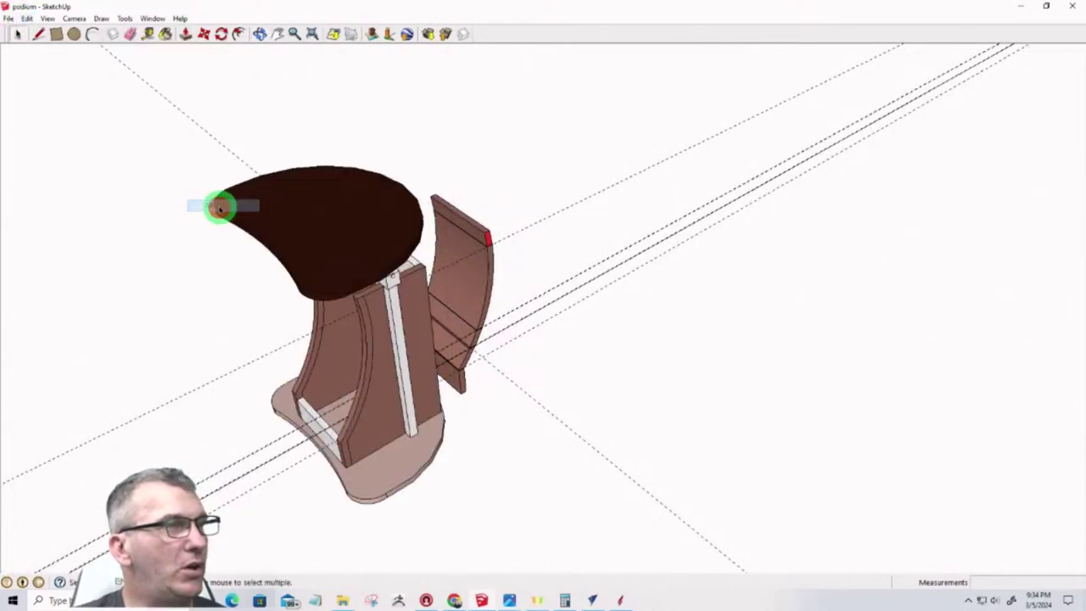
# Orbit to a front view, select the right and left post brackets, and switch to Move
pyautogui.moveTo(245, 334); pyautogui.dragTo(425, 135, button='middle')
pyautogui.scroll(8, 438, 181)
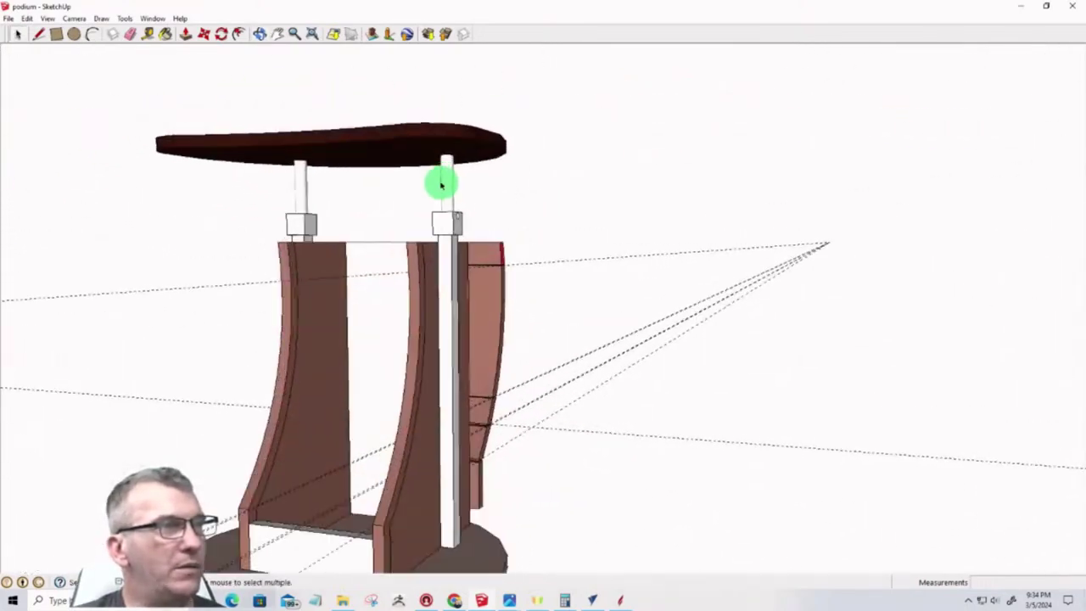
pyautogui.moveTo(367, 196); pyautogui.dragTo(536, 309)
pyautogui.moveTo(477, 315); pyautogui.dragTo(2, 244, button='middle')
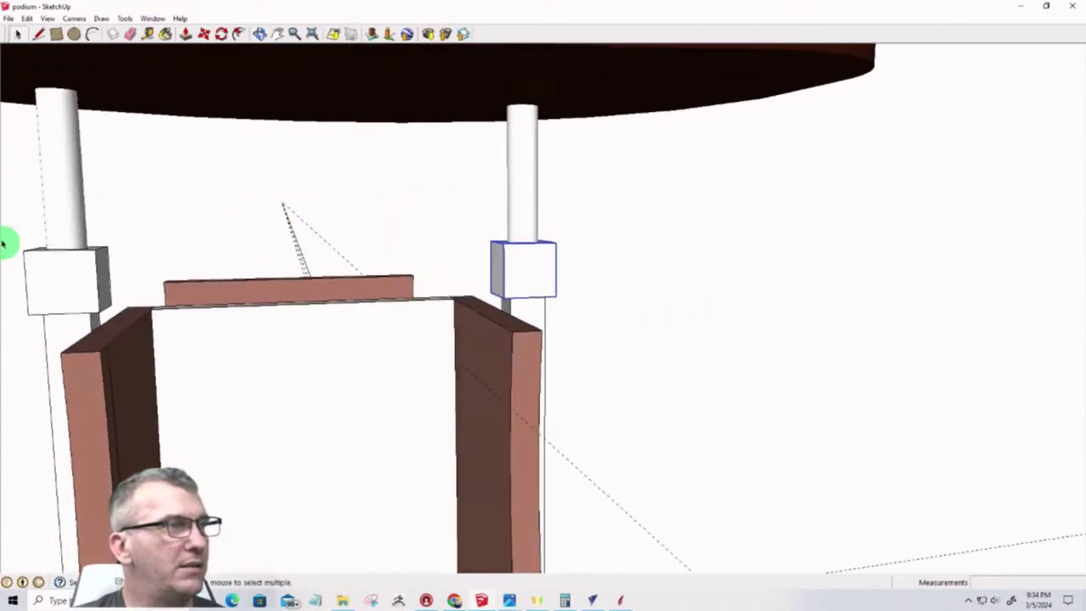
pyautogui.moveTo(85, 259); pyautogui.dragTo(138, 317, button='middle')
pyautogui.moveTo(45, 202); pyautogui.dragTo(174, 334)
pyautogui.moveTo(174, 334); pyautogui.dragTo(382, 412, button='middle')
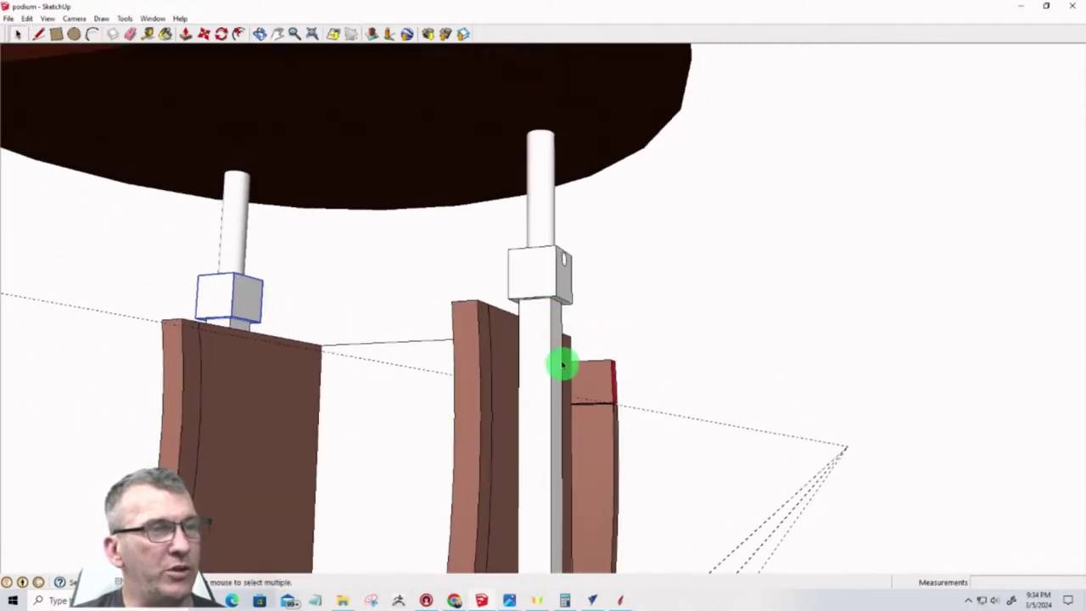
pyautogui.press('m')
# Orbit the podium from above and side, jump to the standard front view, then to perspective
pyautogui.moveTo(555, 423); pyautogui.dragTo(606, 446, button='middle')
pyautogui.scroll(-5, 468, 136)
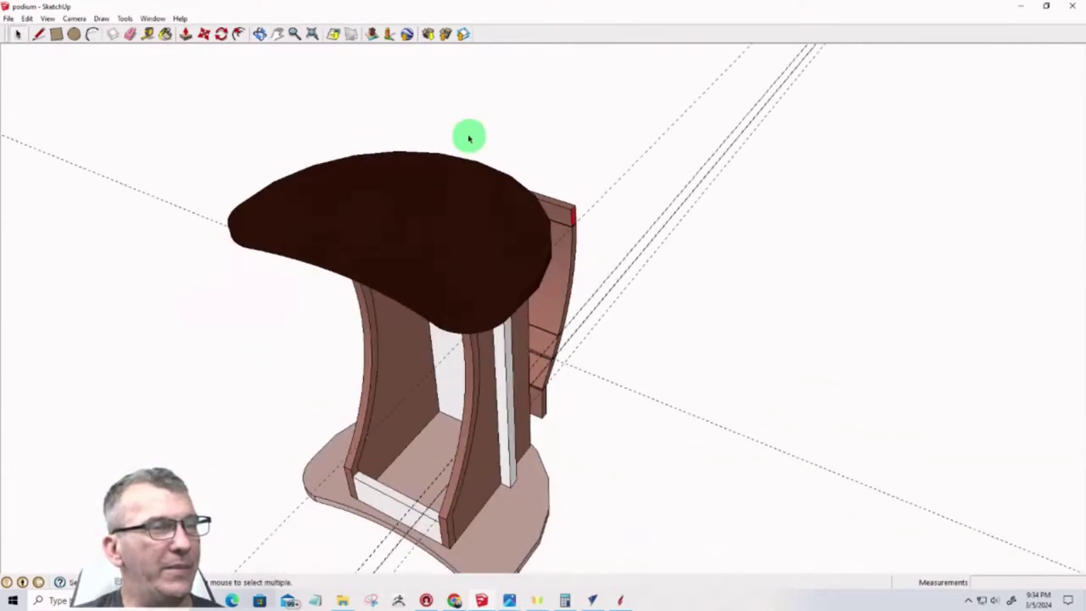
pyautogui.scroll(-2, 495, 409)
pyautogui.moveTo(496, 411); pyautogui.dragTo(467, 280, button='middle')
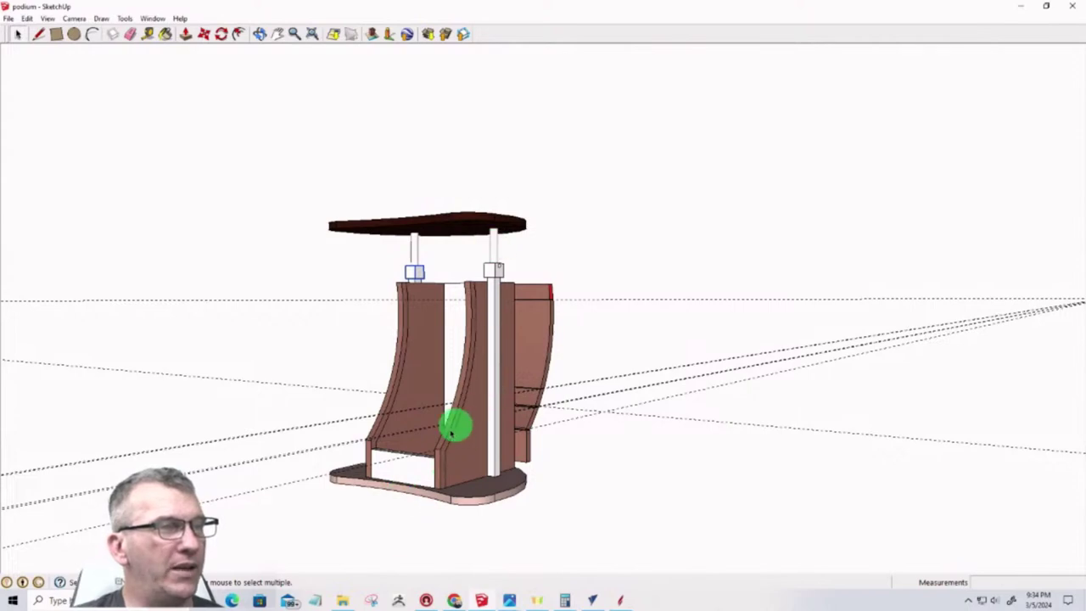
pyautogui.moveTo(453, 427); pyautogui.dragTo(973, 446, button='middle')
pyautogui.press('F2')
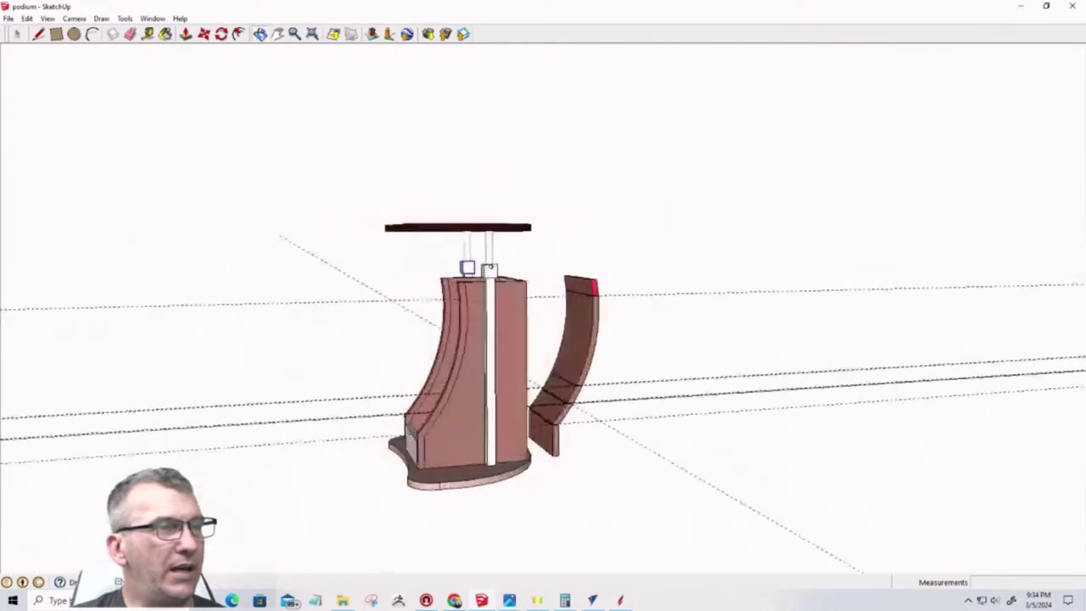
pyautogui.scroll(4, 448, 386)
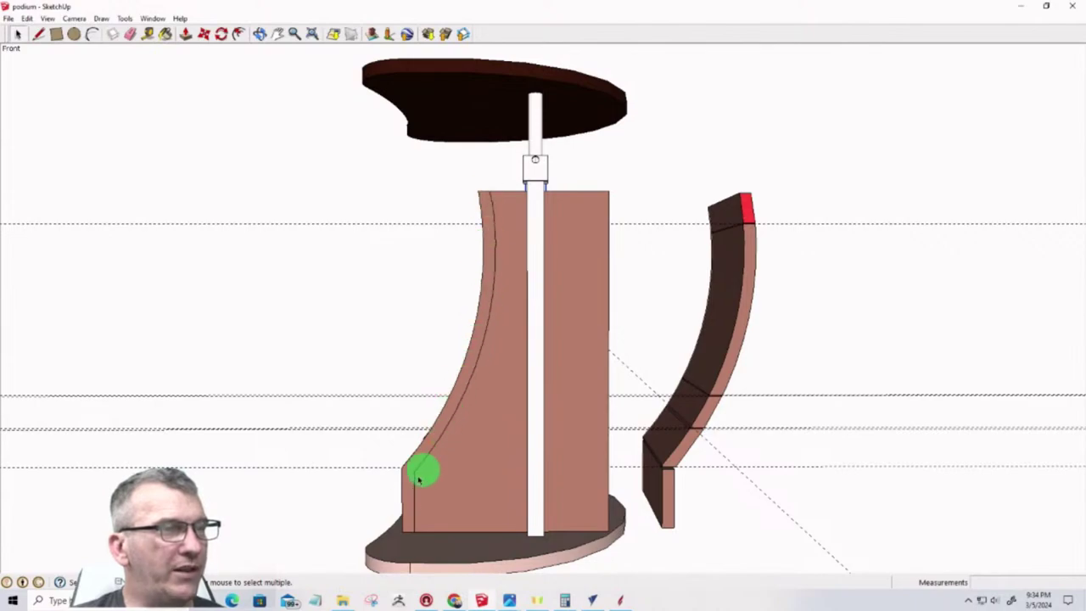
pyautogui.moveTo(406, 504); pyautogui.dragTo(723, 524, button='middle')
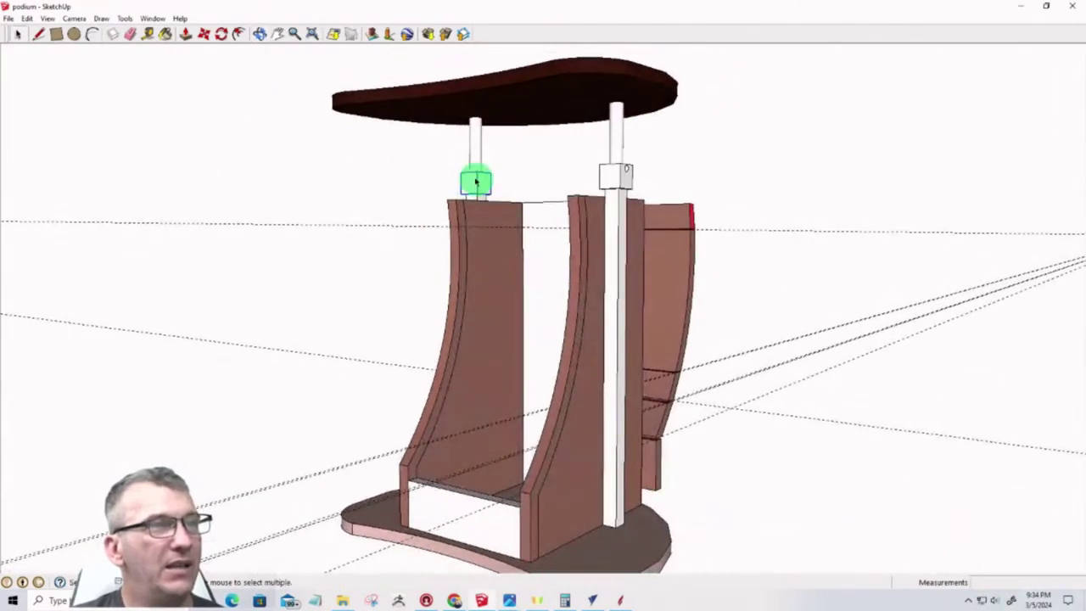
pyautogui.scroll(3, 478, 178)
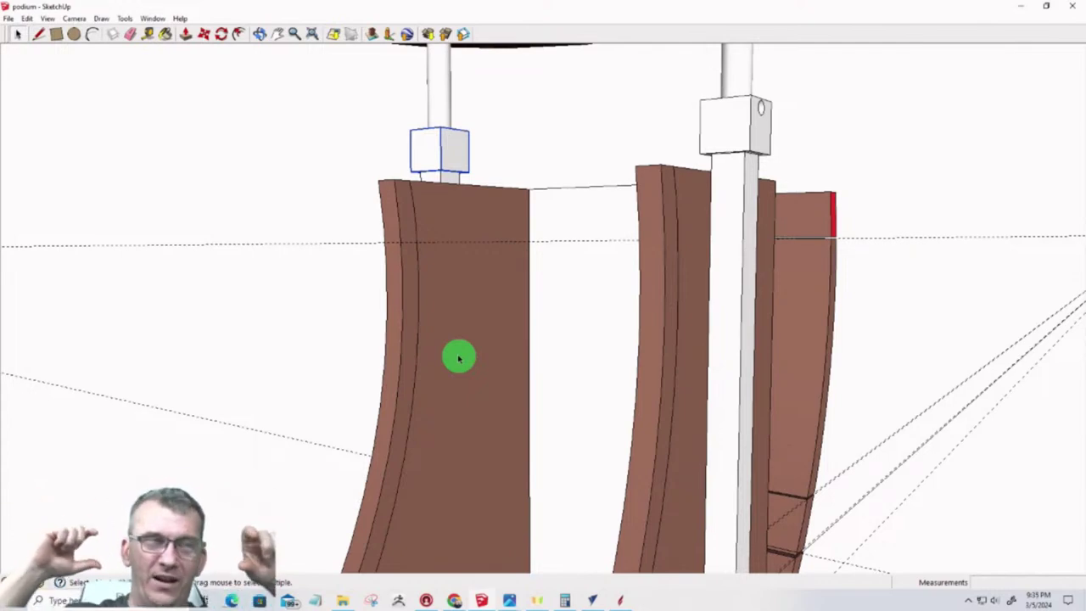
pyautogui.scroll(-6, 585, 301)
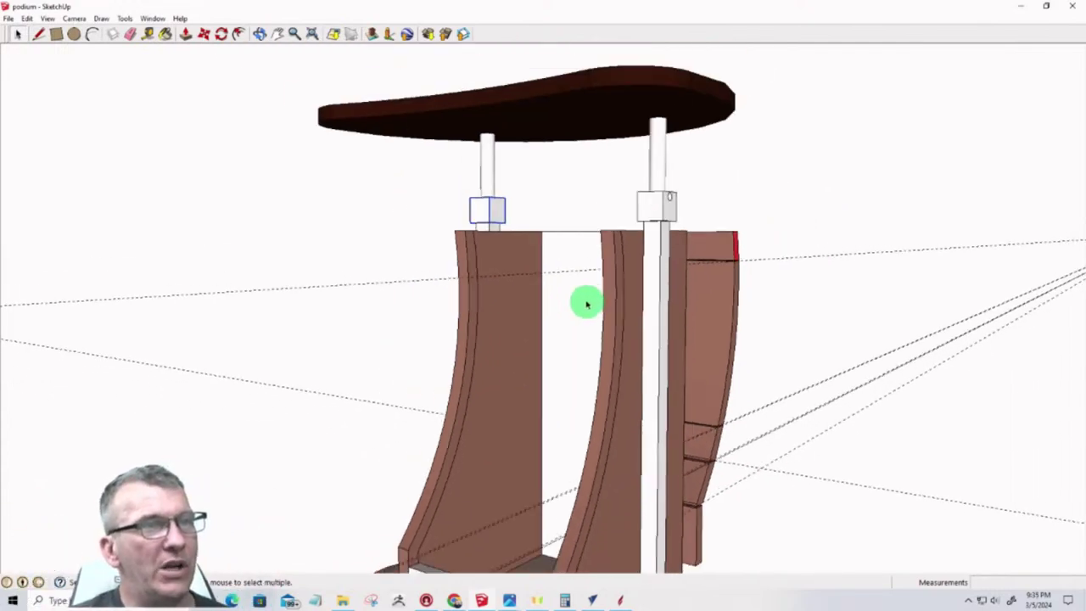
pyautogui.moveTo(585, 298)
pyautogui.mouseDown(button='middle')
pyautogui.moveTo(576, 396)
pyautogui.moveTo(342, 498)
pyautogui.moveTo(2, 436)
pyautogui.moveTo(105, 359)
pyautogui.moveTo(683, 277)
pyautogui.moveTo(1084, 332)
pyautogui.moveTo(1082, 399)
pyautogui.moveTo(851, 455)
pyautogui.moveTo(331, 451)
pyautogui.moveTo(762, 434)
pyautogui.mouseUp(button='middle')
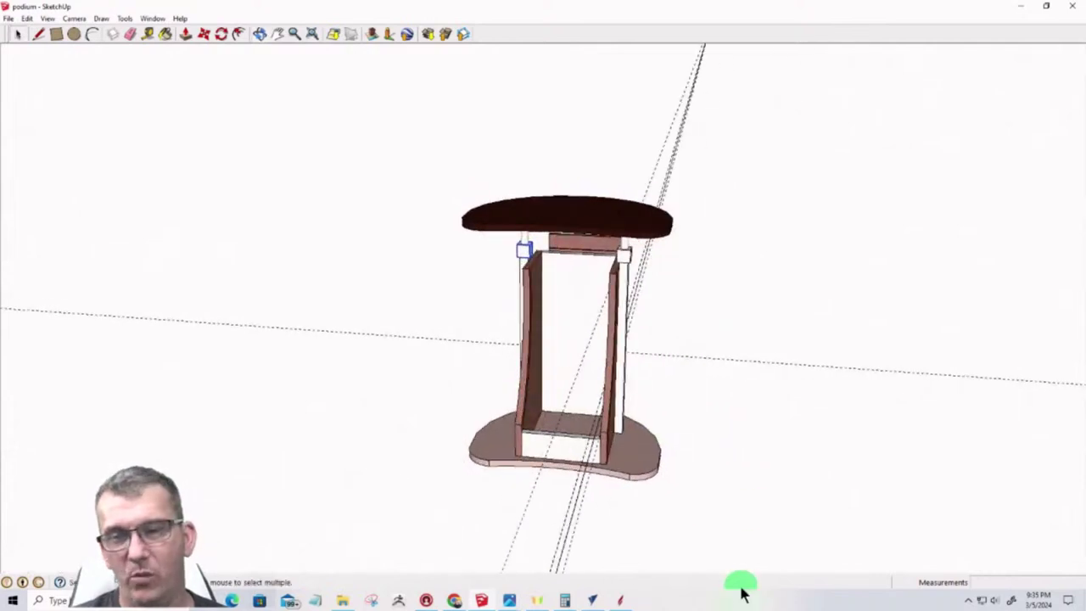
# Delete the top apron piece and orbit the podium round to a front view
pyautogui.moveTo(593, 558); pyautogui.dragTo(485, 492)
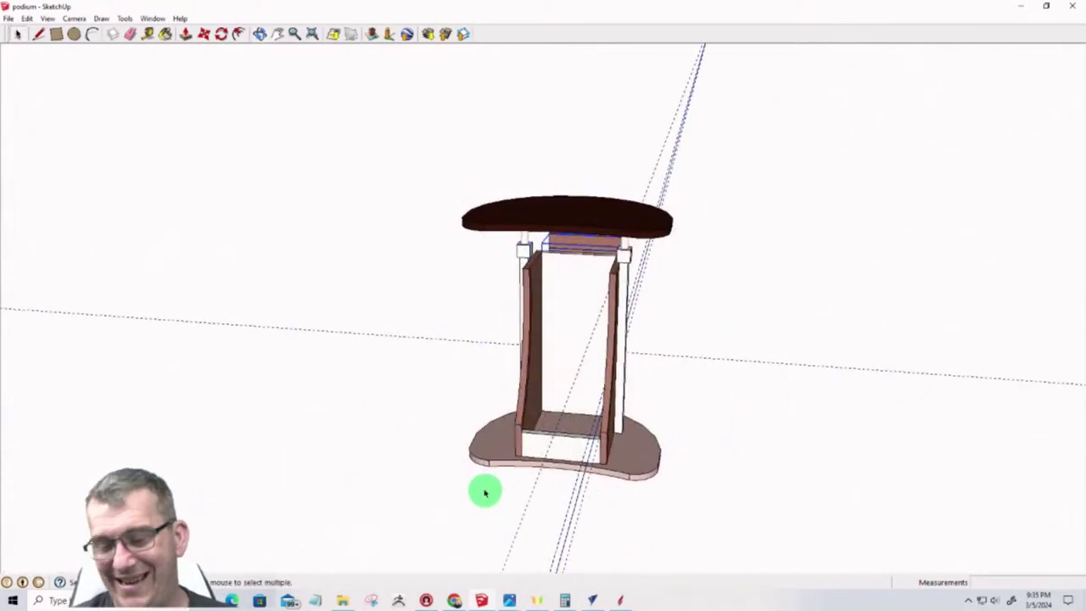
pyautogui.press('Delete')
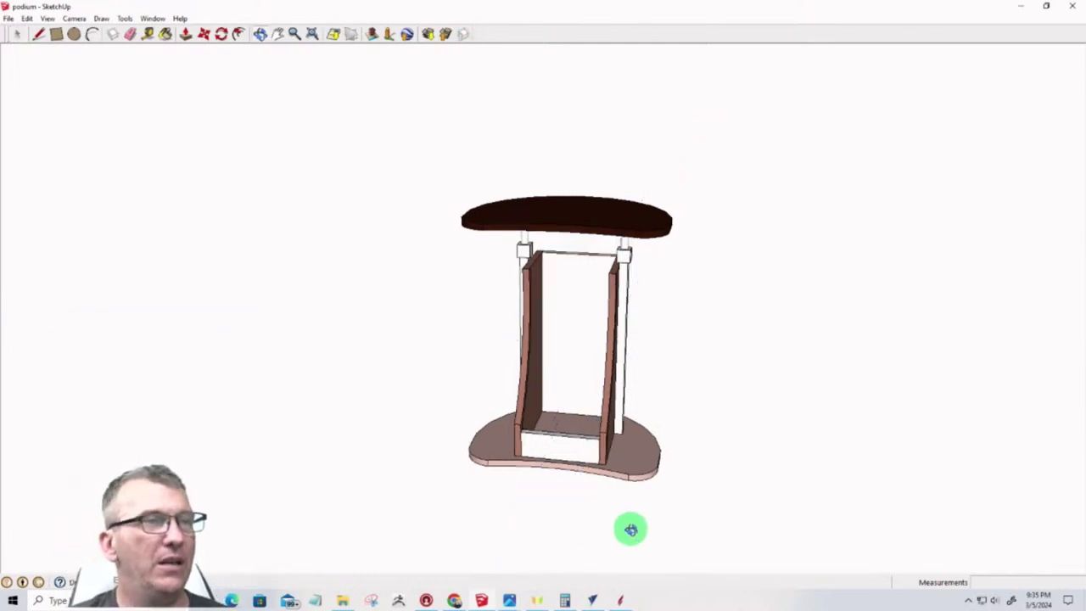
pyautogui.moveTo(631, 529)
pyautogui.mouseDown(button='middle')
pyautogui.moveTo(190, 385)
pyautogui.moveTo(892, 390)
pyautogui.moveTo(1006, 452)
pyautogui.moveTo(492, 366)
pyautogui.moveTo(102, 485)
pyautogui.mouseUp(button='middle')
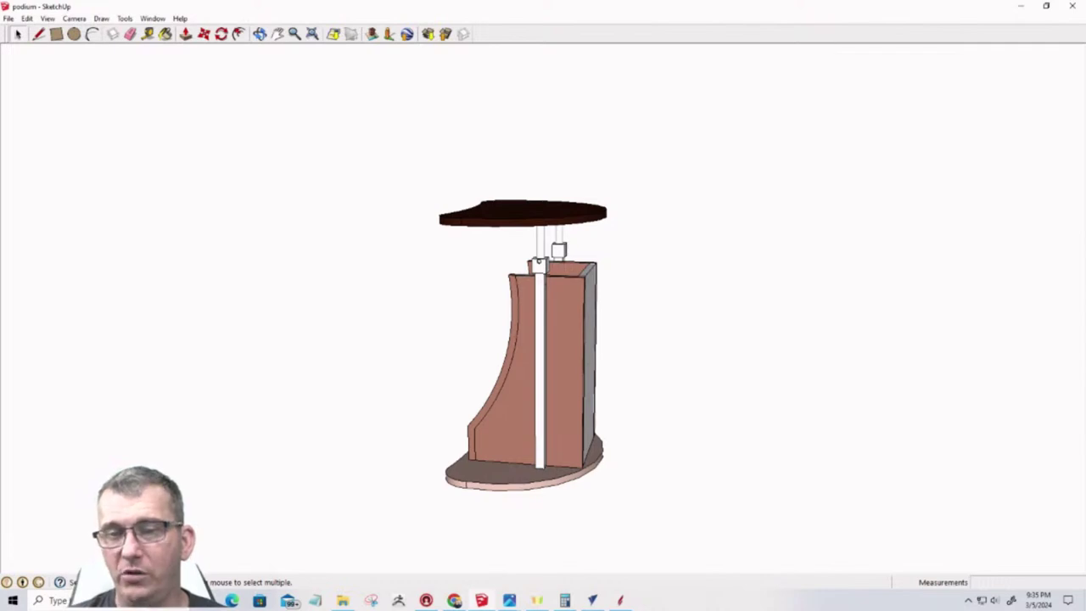
pyautogui.moveTo(271, 447)
pyautogui.mouseDown(button='middle')
pyautogui.moveTo(906, 449)
pyautogui.moveTo(696, 461)
pyautogui.moveTo(47, 416)
pyautogui.moveTo(696, 419)
pyautogui.moveTo(548, 427)
pyautogui.moveTo(117, 407)
pyautogui.moveTo(890, 422)
pyautogui.mouseUp(button='middle')
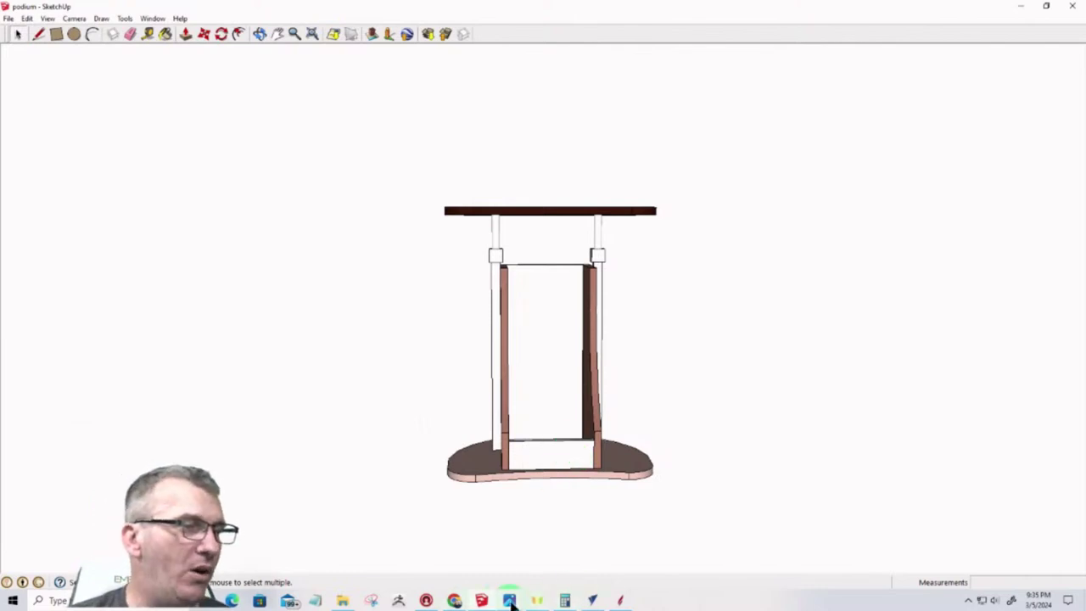
# Open the finished-podium photo in Photos and step back seven images to the cabinet door shot
pyautogui.moveTo(510, 604)
pyautogui.click(574, 530)
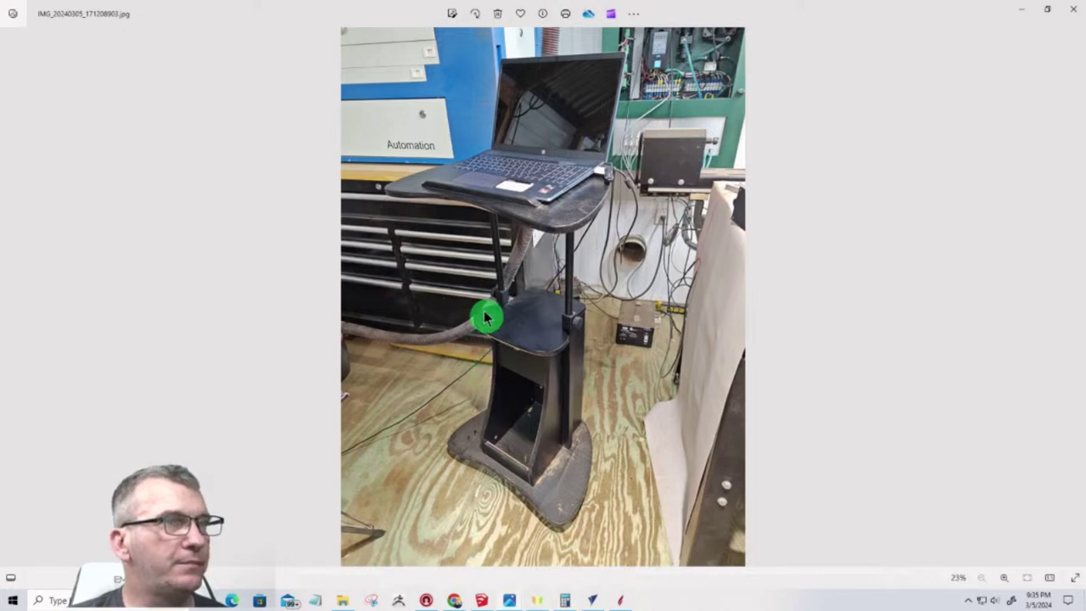
pyautogui.click(8, 303)
pyautogui.click(8, 302)
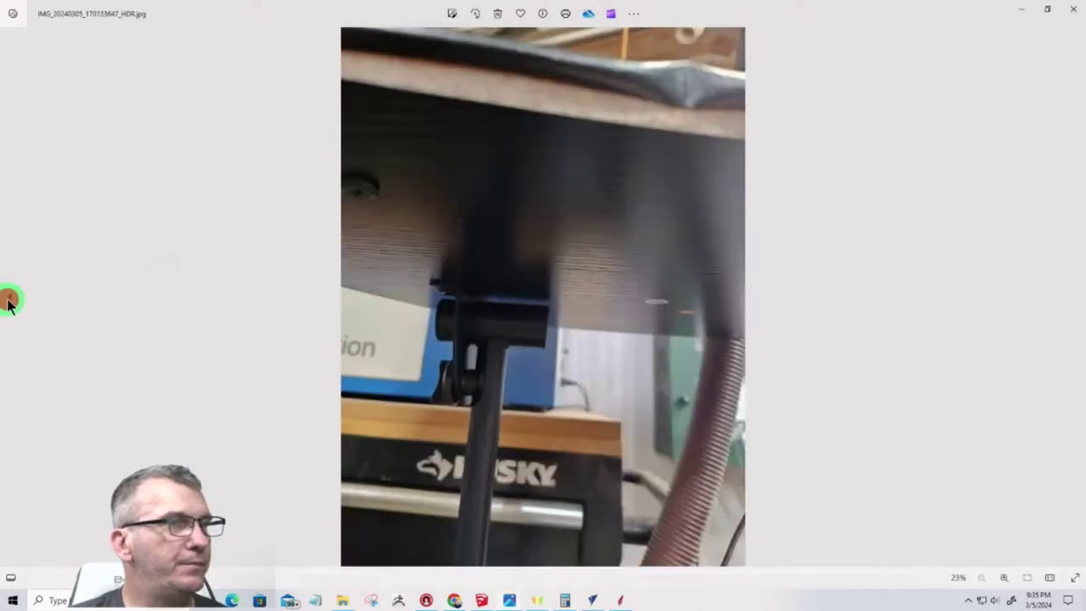
pyautogui.click(8, 302)
pyautogui.click(8, 302)
pyautogui.click(8, 302)
pyautogui.click(7, 302)
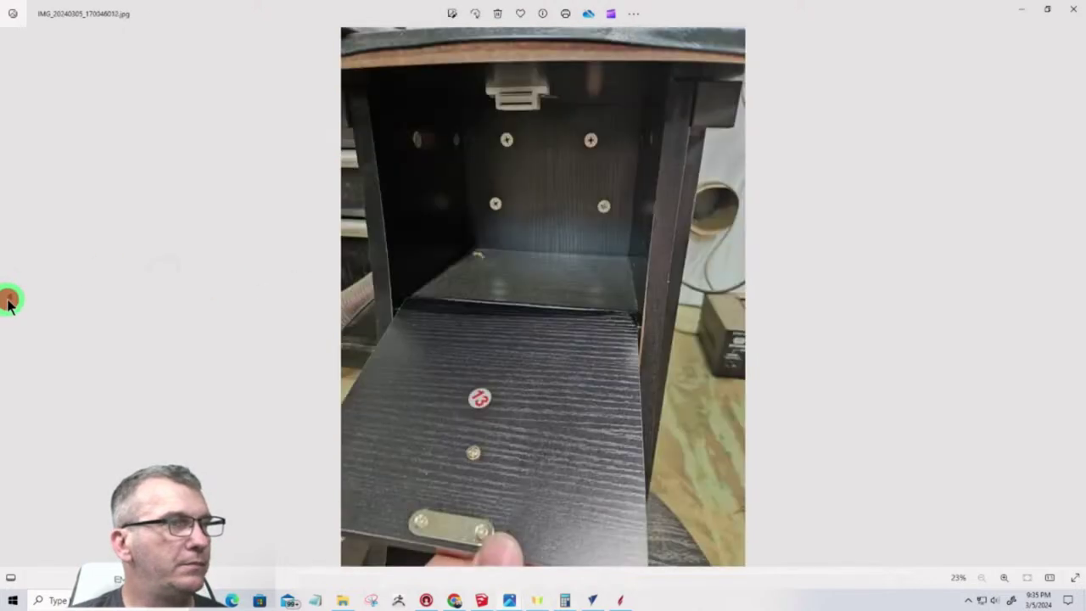
pyautogui.click(8, 302)
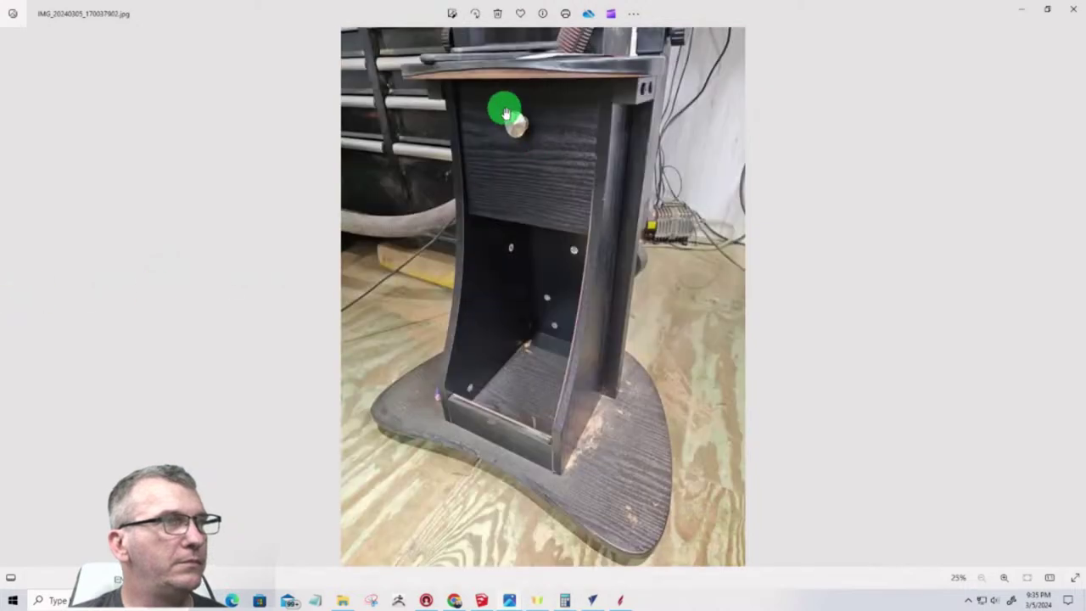
# Zoom in on the cabinet's round metal knob, zoom back out, then close Photos
pyautogui.scroll(2, 509, 115)
pyautogui.scroll(5, 509, 114)
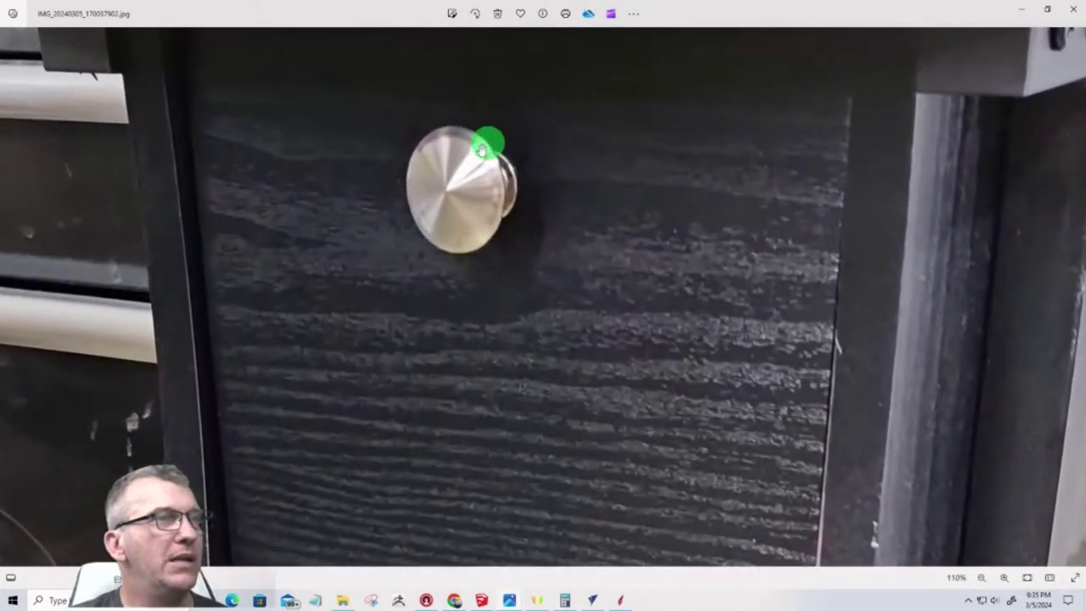
pyautogui.scroll(-3, 463, 191)
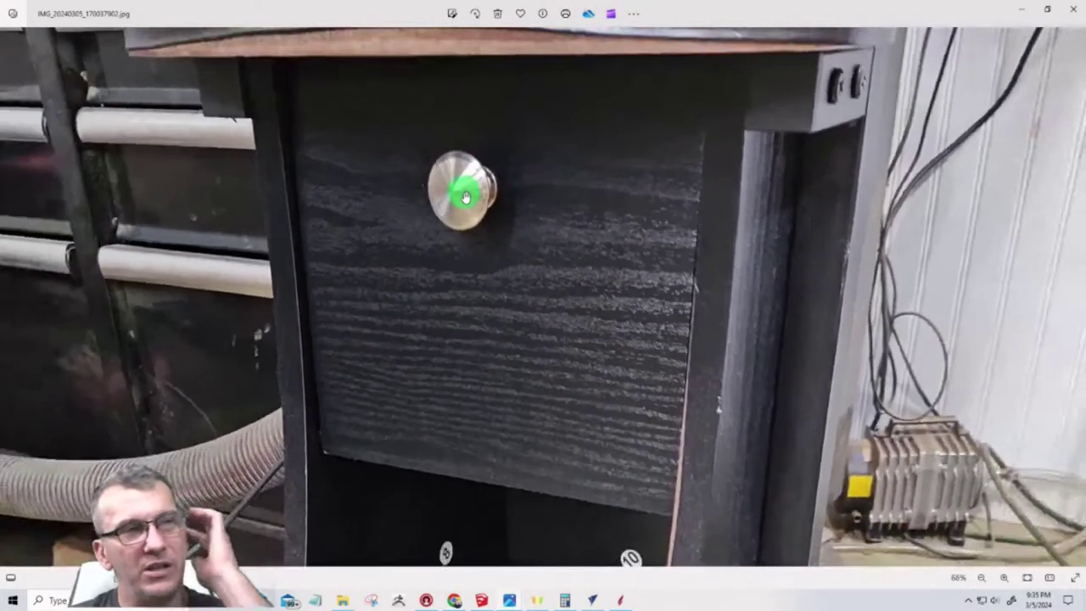
pyautogui.scroll(-1, 465, 198)
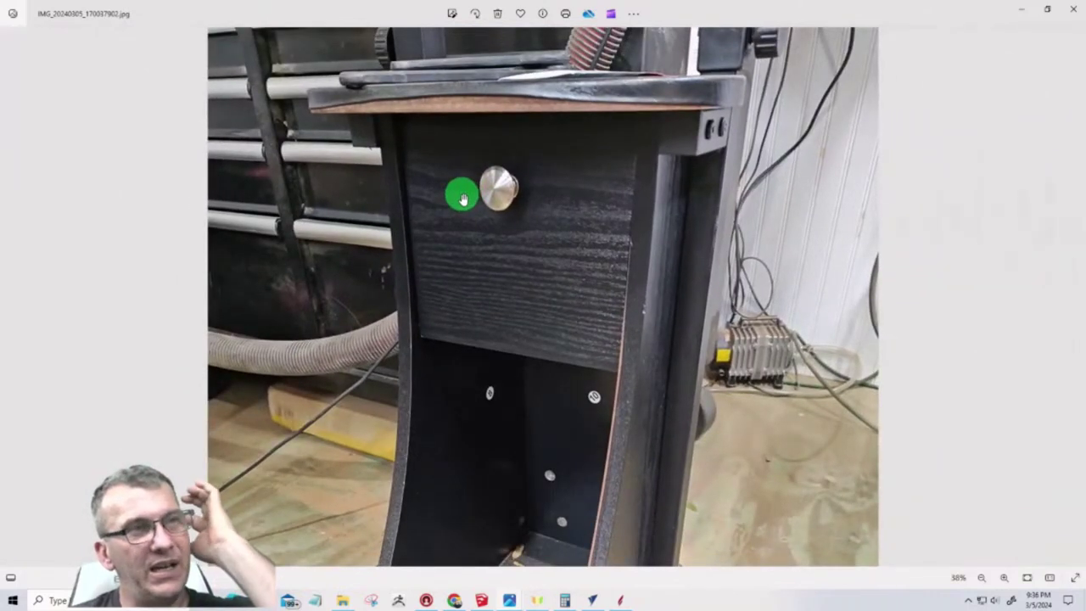
pyautogui.moveTo(463, 198); pyautogui.dragTo(461, 179)
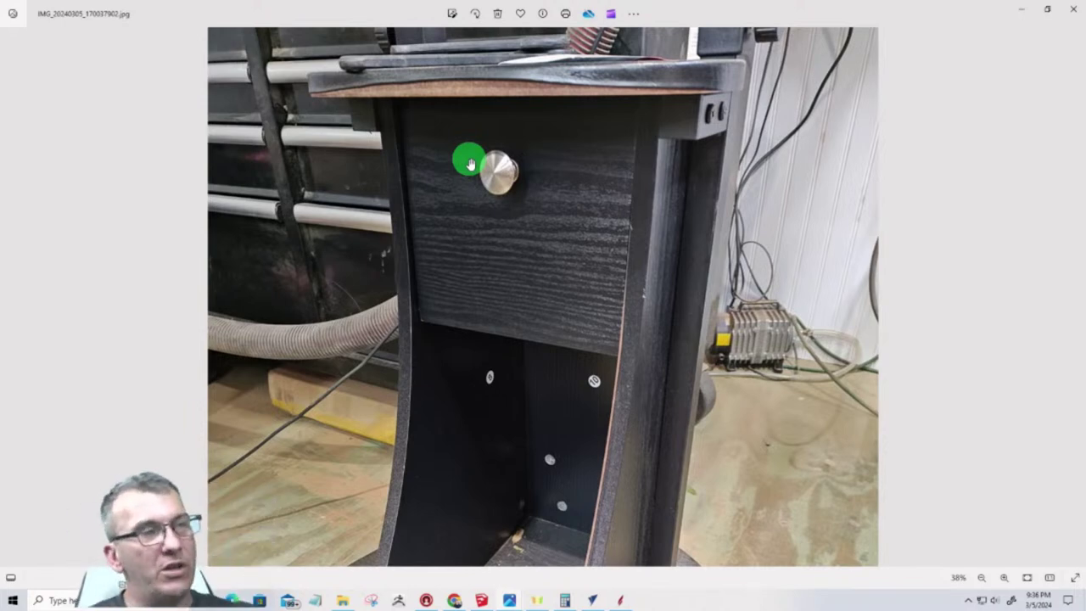
pyautogui.click(1021, 10)
# Orbit the podium through side and front views, swinging it about half a turn
pyautogui.scroll(-3, 594, 371)
pyautogui.moveTo(710, 408)
pyautogui.mouseDown(button='middle')
pyautogui.moveTo(362, 417)
pyautogui.moveTo(152, 389)
pyautogui.mouseUp(button='middle')
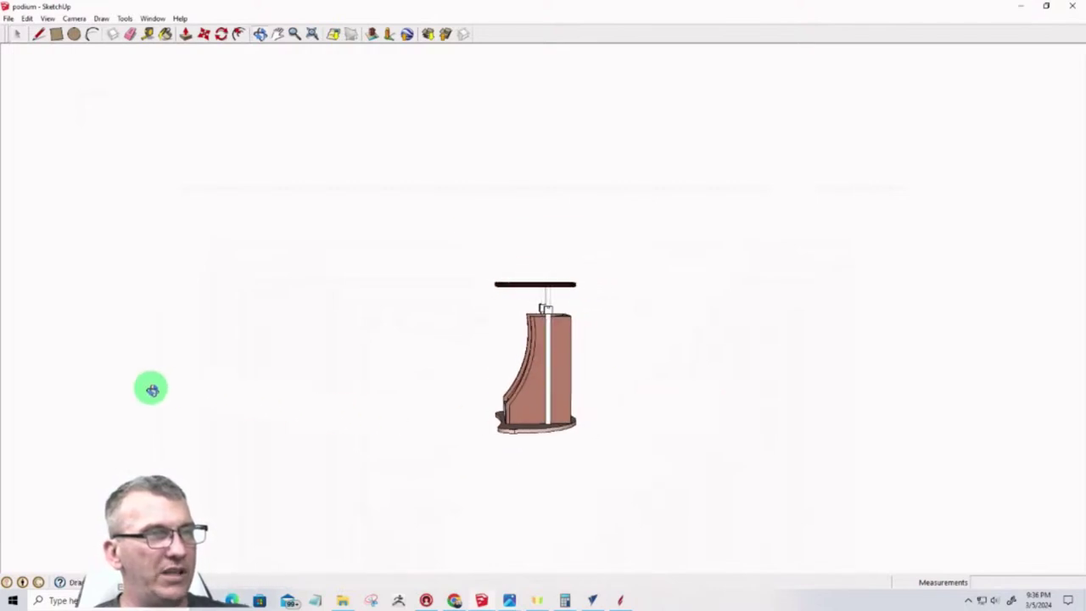
pyautogui.scroll(3, 544, 371)
pyautogui.moveTo(542, 371)
pyautogui.mouseDown(button='middle')
pyautogui.moveTo(1009, 366)
pyautogui.moveTo(625, 407)
pyautogui.moveTo(249, 415)
pyautogui.moveTo(286, 424)
pyautogui.moveTo(1053, 389)
pyautogui.moveTo(546, 413)
pyautogui.moveTo(558, 402)
pyautogui.moveTo(592, 439)
pyautogui.mouseUp(button='middle')
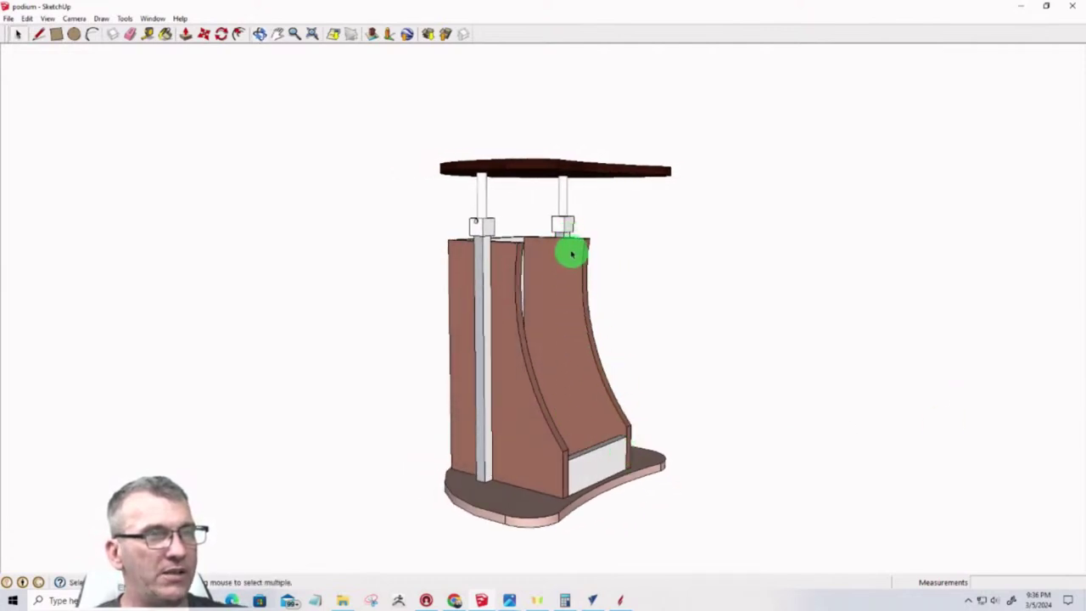
pyautogui.moveTo(529, 387)
pyautogui.mouseDown(button='middle')
pyautogui.moveTo(742, 461)
pyautogui.moveTo(502, 417)
pyautogui.moveTo(1, 376)
pyautogui.mouseUp(button='middle')
pyautogui.moveTo(594, 341)
pyautogui.mouseDown(button='middle')
pyautogui.moveTo(310, 385)
pyautogui.moveTo(490, 405)
pyautogui.moveTo(868, 393)
pyautogui.moveTo(502, 370)
pyautogui.moveTo(766, 371)
pyautogui.moveTo(756, 365)
pyautogui.mouseUp(button='middle')
pyautogui.moveTo(590, 317); pyautogui.dragTo(213, 432, button='middle')
pyautogui.moveTo(481, 412); pyautogui.dragTo(17, 328, button='middle')
pyautogui.moveTo(540, 320); pyautogui.dragTo(846, 360, button='middle')
# Orbit and zoom the podium through front-side and three-quarter views to an angled side view
pyautogui.scroll(6, 866, 356)
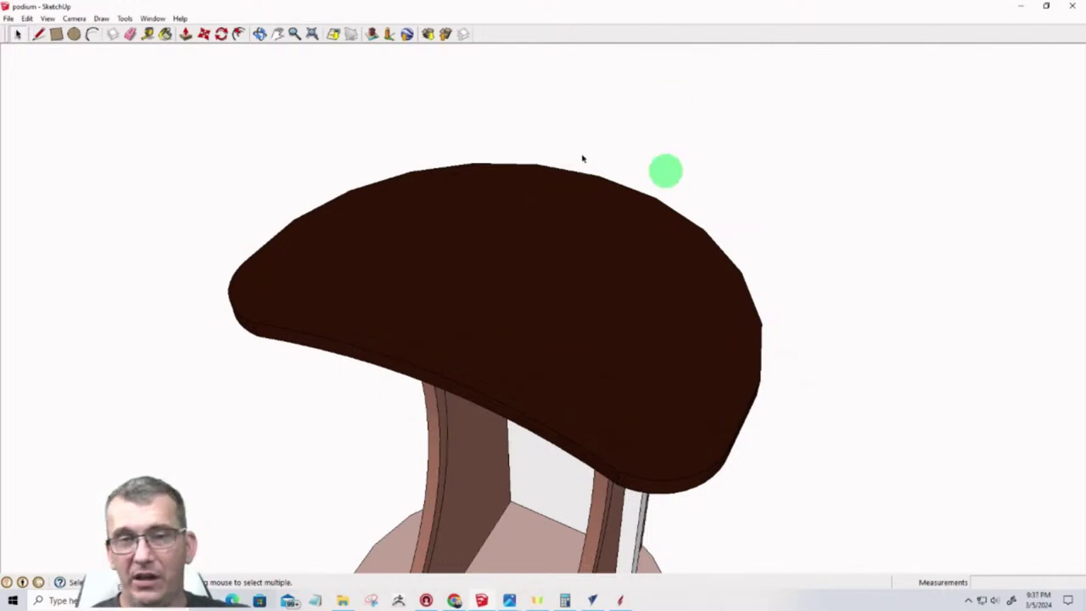
pyautogui.scroll(-3, 631, 320)
pyautogui.moveTo(630, 318); pyautogui.dragTo(594, 464, button='middle')
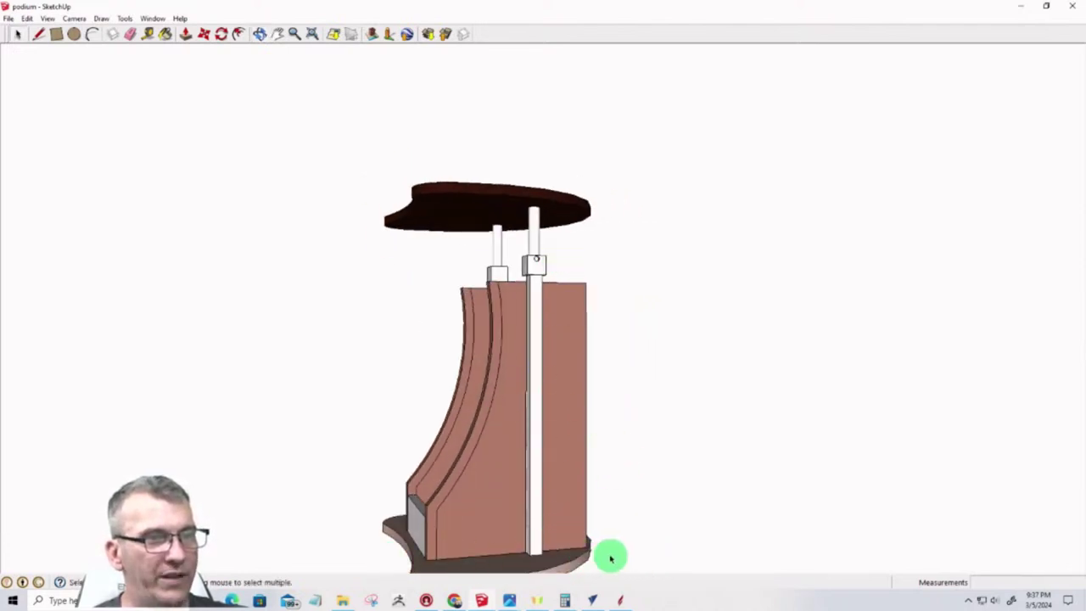
pyautogui.moveTo(551, 549); pyautogui.dragTo(465, 498, button='middle')
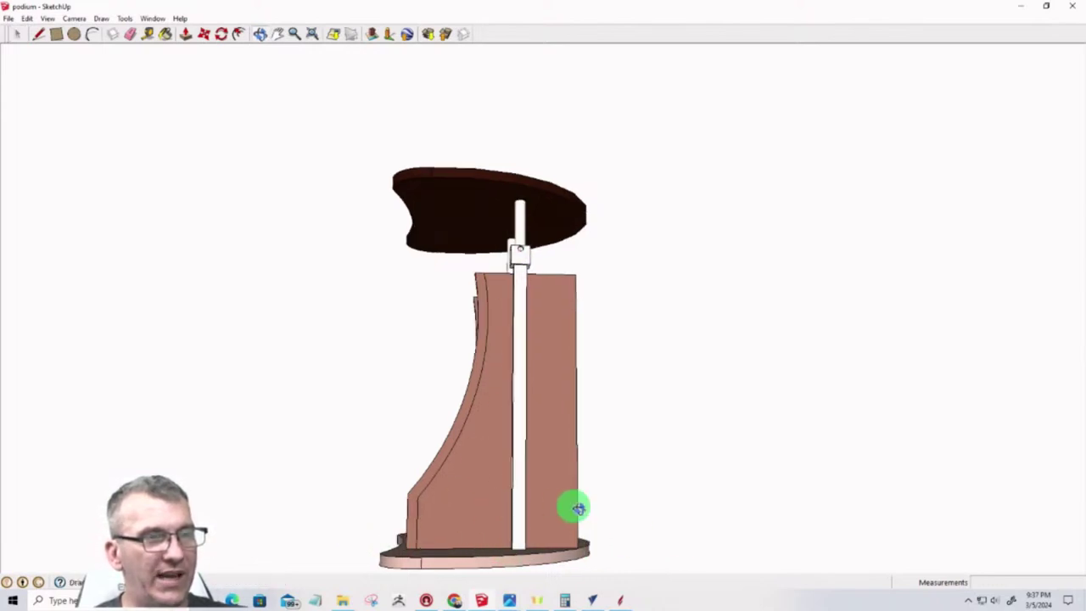
pyautogui.moveTo(573, 504); pyautogui.dragTo(815, 526, button='middle')
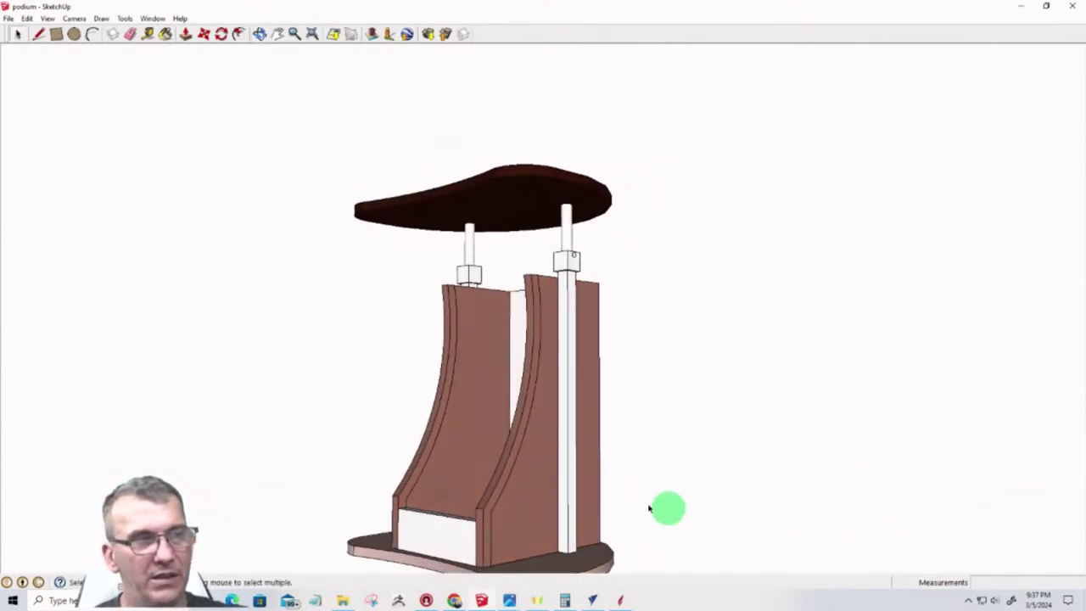
pyautogui.scroll(-3, 526, 383)
pyautogui.moveTo(515, 449); pyautogui.dragTo(823, 481, button='middle')
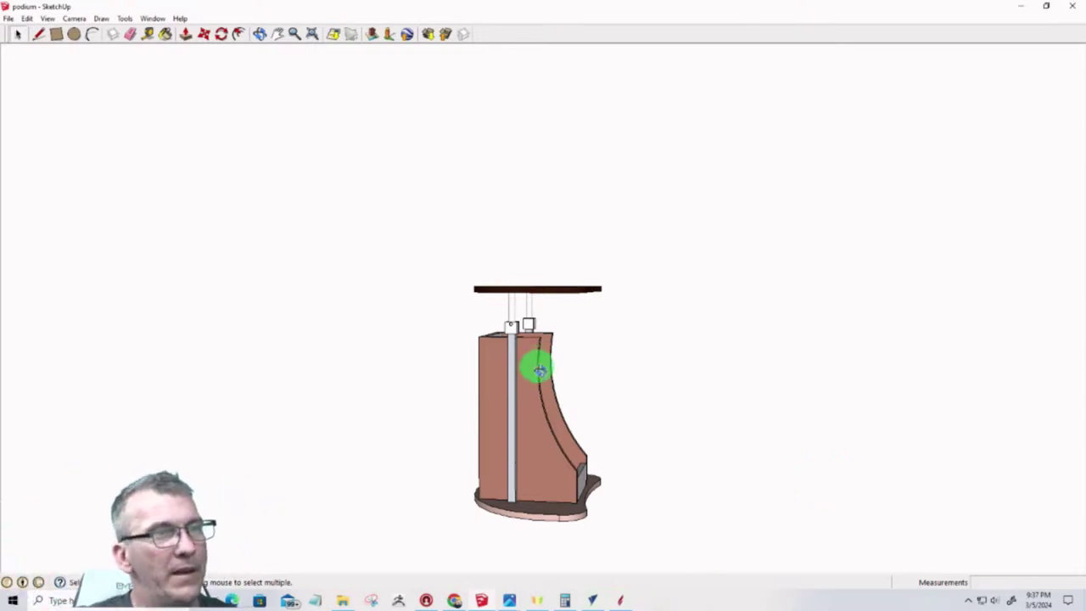
pyautogui.moveTo(538, 364); pyautogui.dragTo(179, 371, button='middle')
pyautogui.scroll(3, 492, 317)
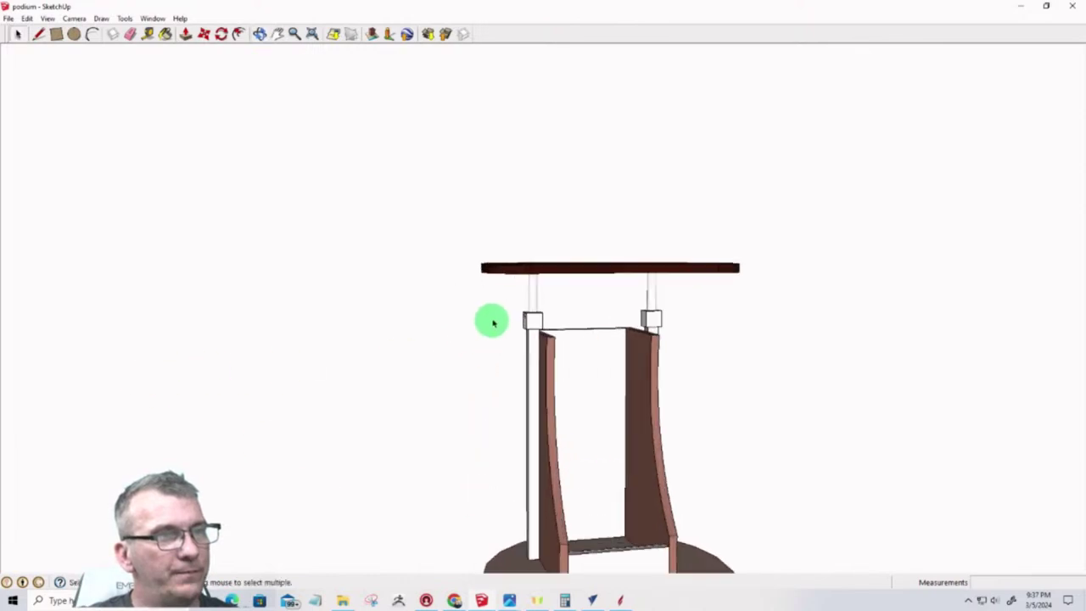
pyautogui.moveTo(701, 376); pyautogui.dragTo(461, 293, button='middle')
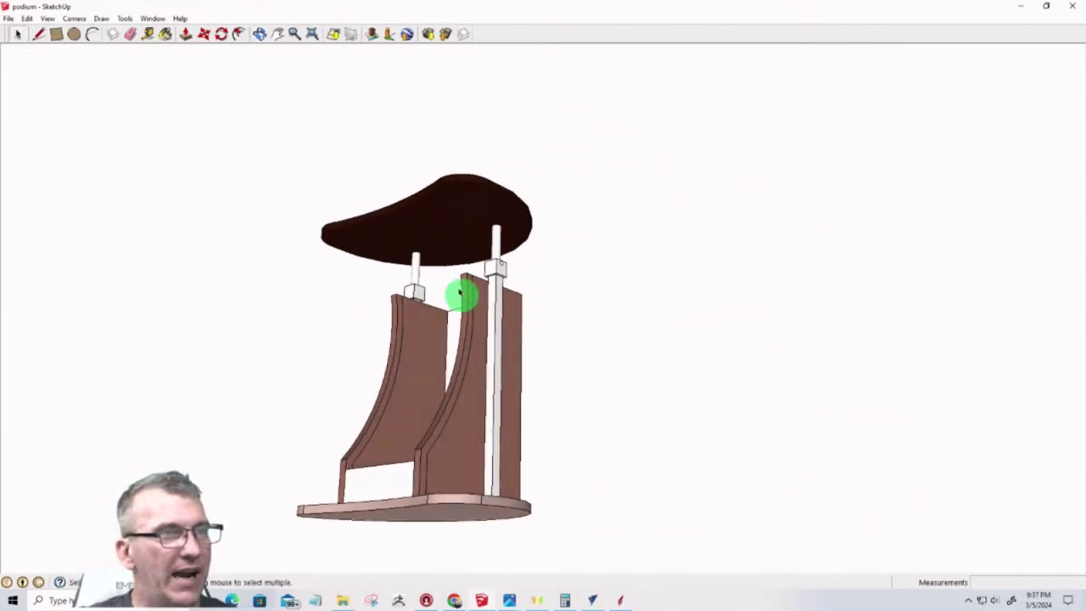
pyautogui.scroll(4, 480, 300)
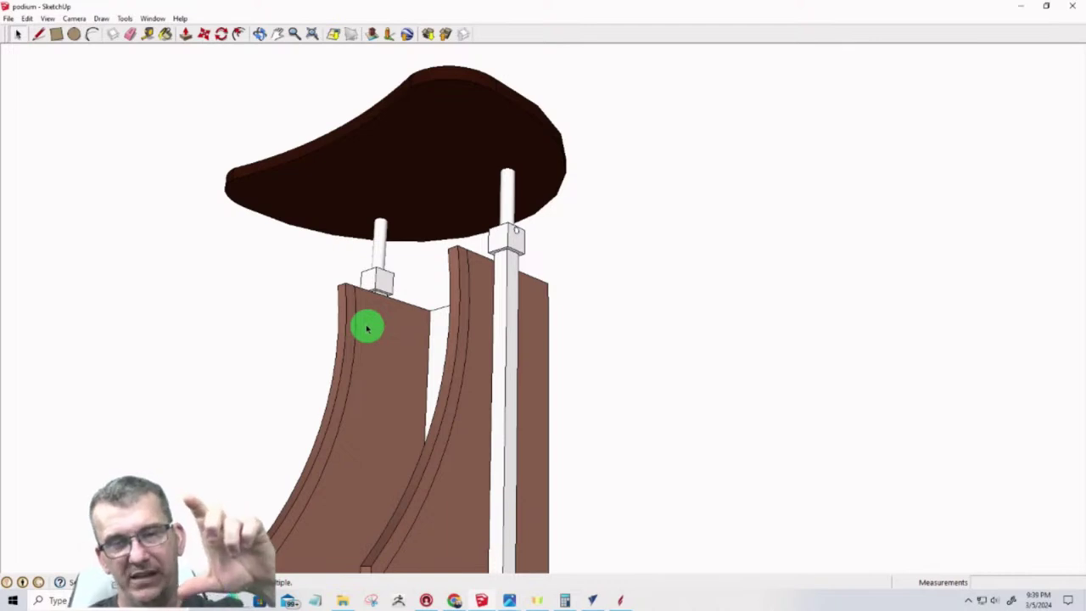
# Orbit the podium to show its other side, then front and left three-quarter views
pyautogui.scroll(-3, 370, 330)
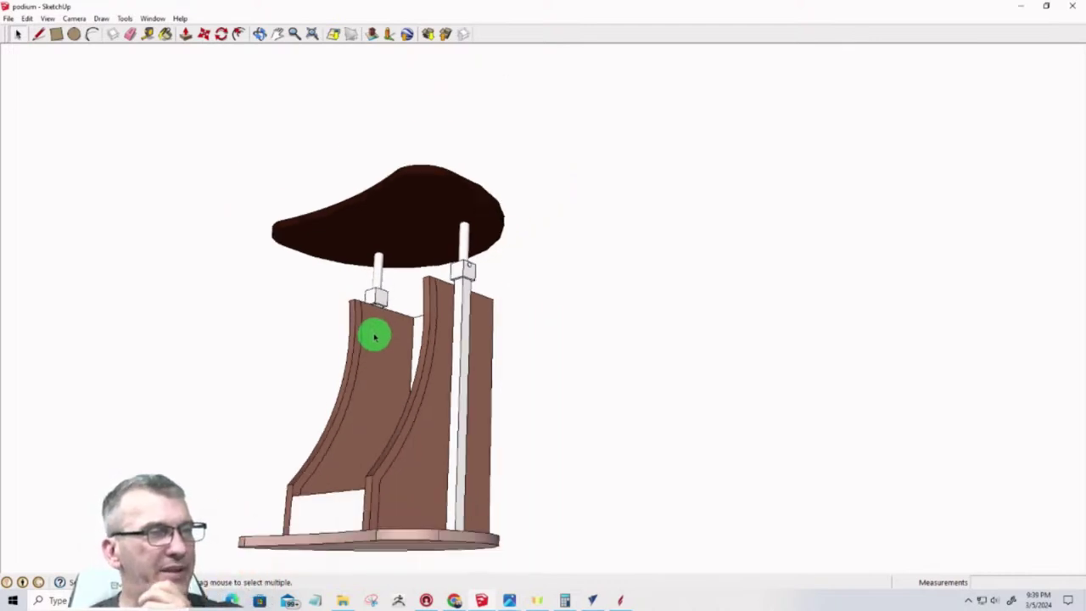
pyautogui.moveTo(374, 339)
pyautogui.mouseDown(button='middle')
pyautogui.moveTo(531, 500)
pyautogui.moveTo(917, 439)
pyautogui.moveTo(968, 442)
pyautogui.moveTo(143, 391)
pyautogui.mouseUp(button='middle')
pyautogui.scroll(5, 432, 376)
pyautogui.scroll(-2, 432, 376)
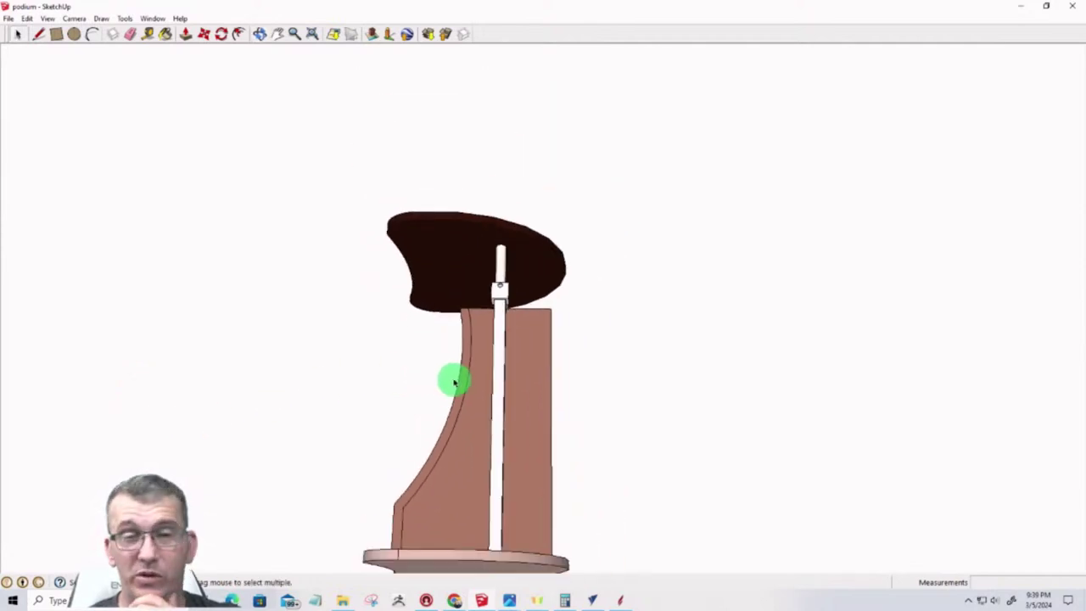
pyautogui.moveTo(457, 380)
pyautogui.mouseDown(button='middle')
pyautogui.moveTo(478, 480)
pyautogui.moveTo(407, 557)
pyautogui.moveTo(700, 535)
pyautogui.moveTo(565, 538)
pyautogui.moveTo(529, 565)
pyautogui.moveTo(475, 569)
pyautogui.moveTo(543, 519)
pyautogui.moveTo(538, 575)
pyautogui.moveTo(741, 592)
pyautogui.moveTo(977, 555)
pyautogui.mouseUp(button='middle')
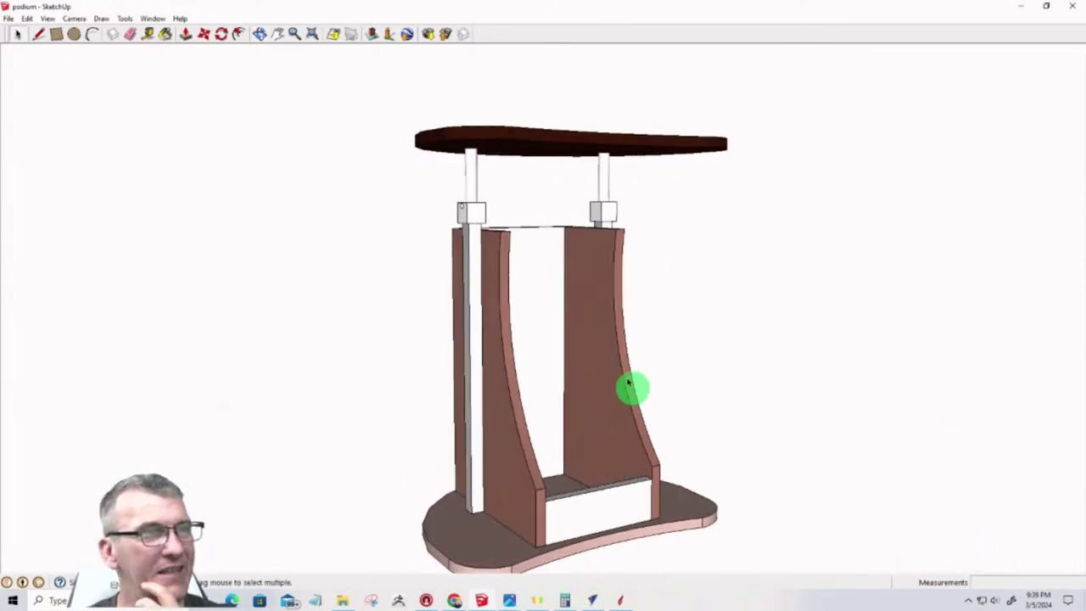
pyautogui.moveTo(634, 385)
pyautogui.mouseDown(button='middle')
pyautogui.moveTo(522, 468)
pyautogui.moveTo(531, 424)
pyautogui.moveTo(400, 478)
pyautogui.moveTo(182, 475)
pyautogui.moveTo(862, 478)
pyautogui.mouseUp(button='middle')
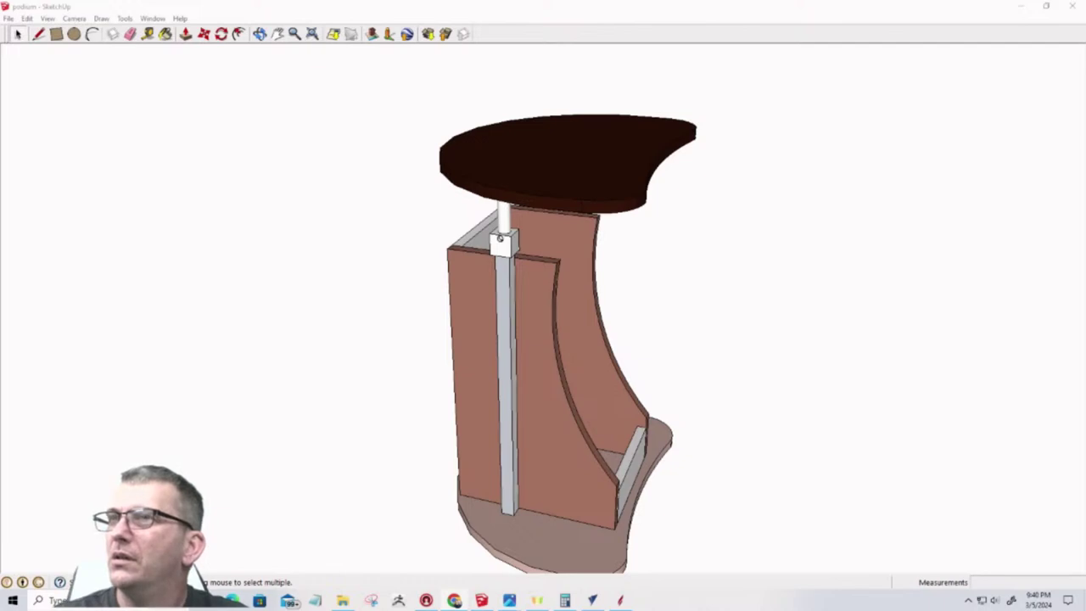
# Bring up the Amazon drawer pusher results and maximize the Chrome window
pyautogui.hotkey('alt', 'Tab')
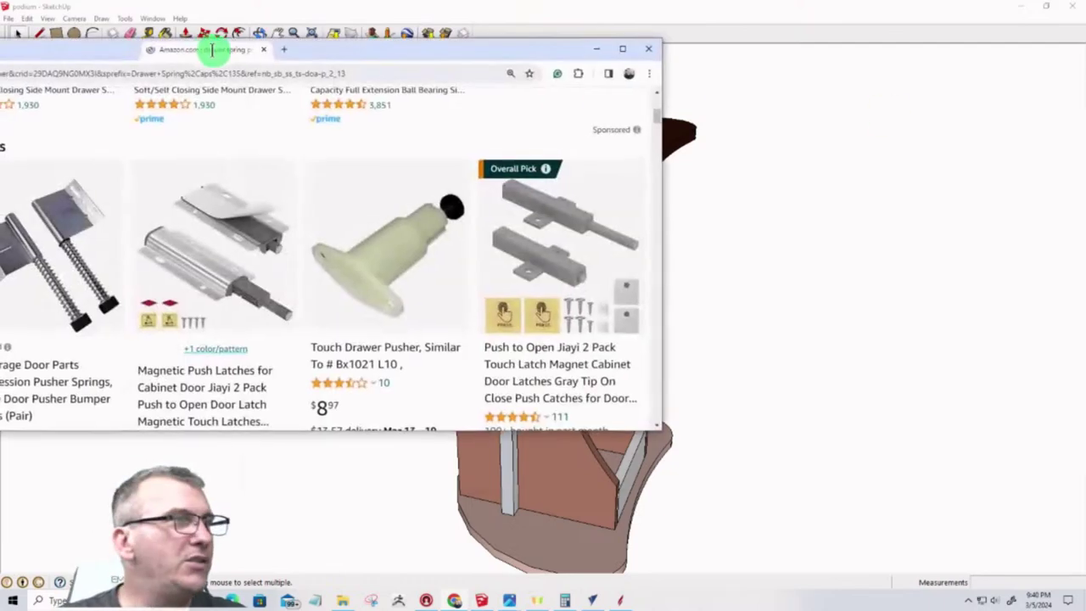
pyautogui.click(787, 65)
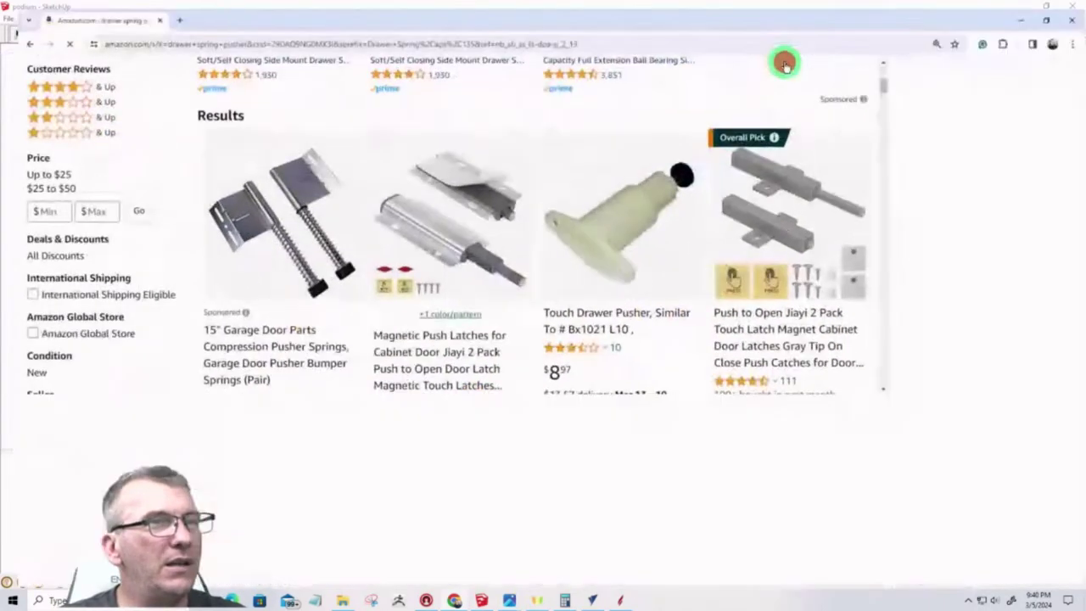
pyautogui.scroll(-3, 787, 67)
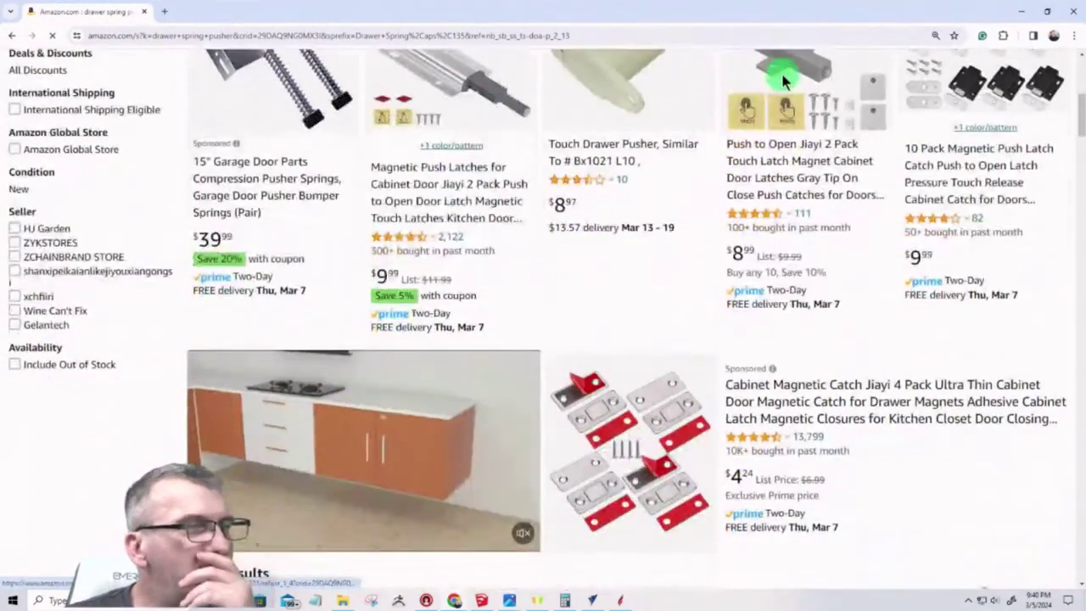
pyautogui.scroll(3, 764, 110)
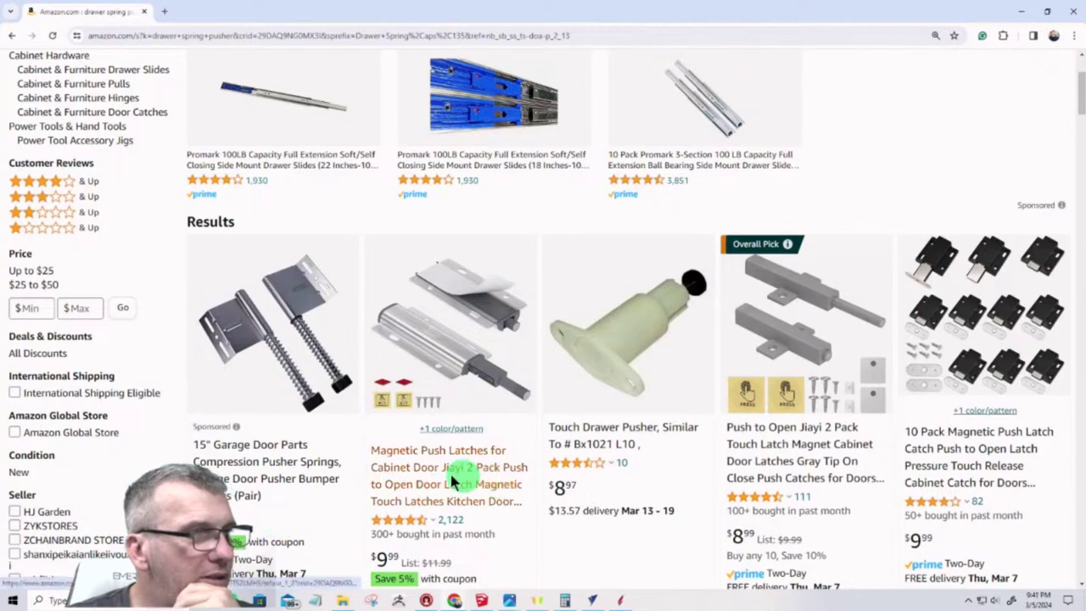
# Scroll through the 'drawer spring pusher' results and back to the top
pyautogui.scroll(-1, 425, 467)
pyautogui.scroll(-3, 425, 466)
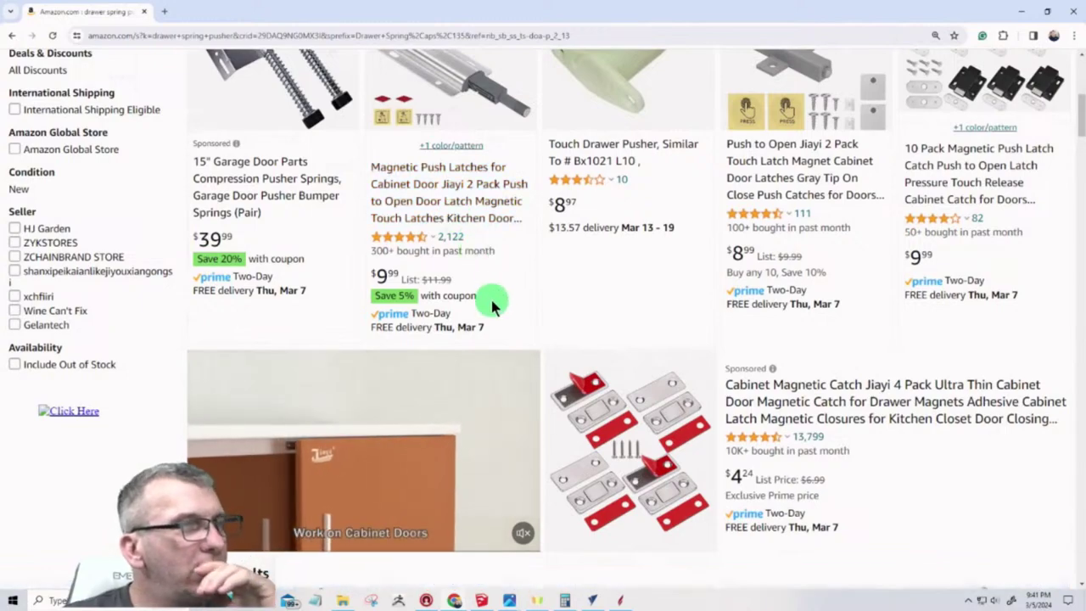
pyautogui.scroll(-1, 492, 303)
pyautogui.scroll(2, 492, 303)
pyautogui.scroll(1, 495, 309)
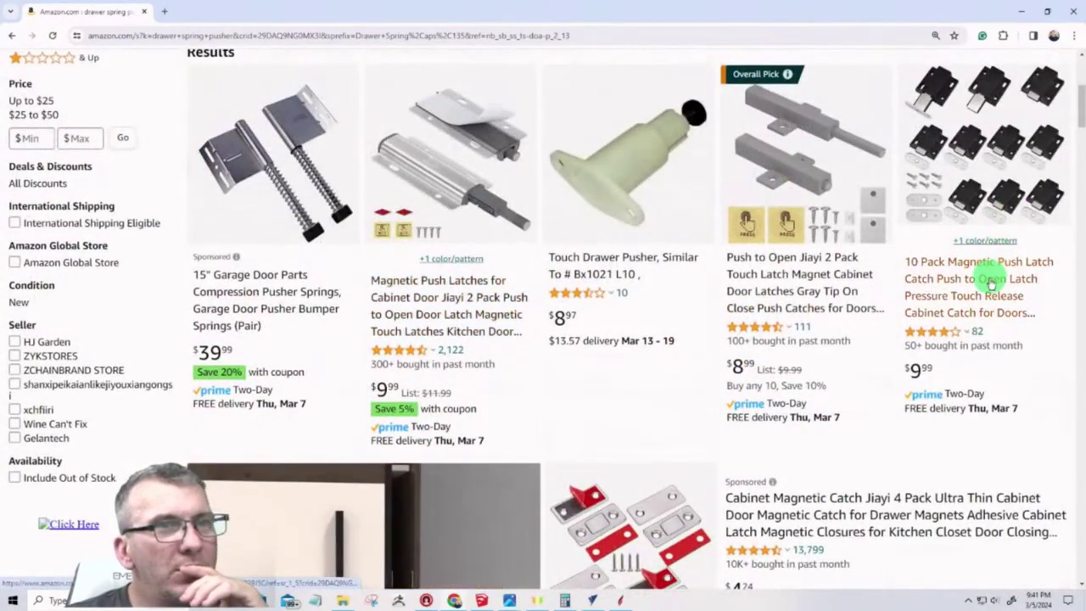
pyautogui.scroll(-3, 988, 293)
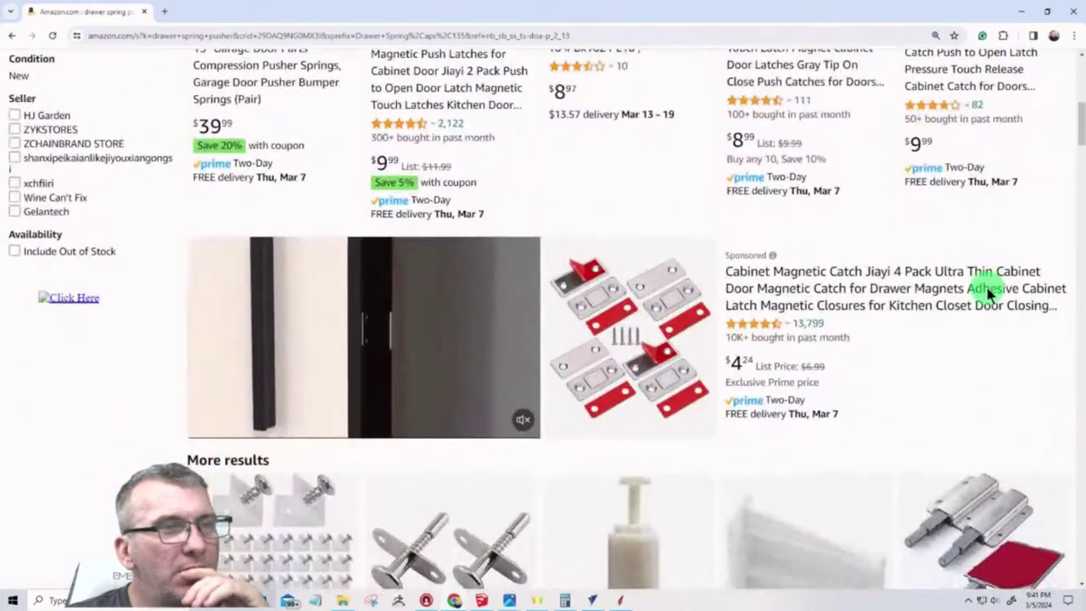
pyautogui.scroll(-3, 989, 293)
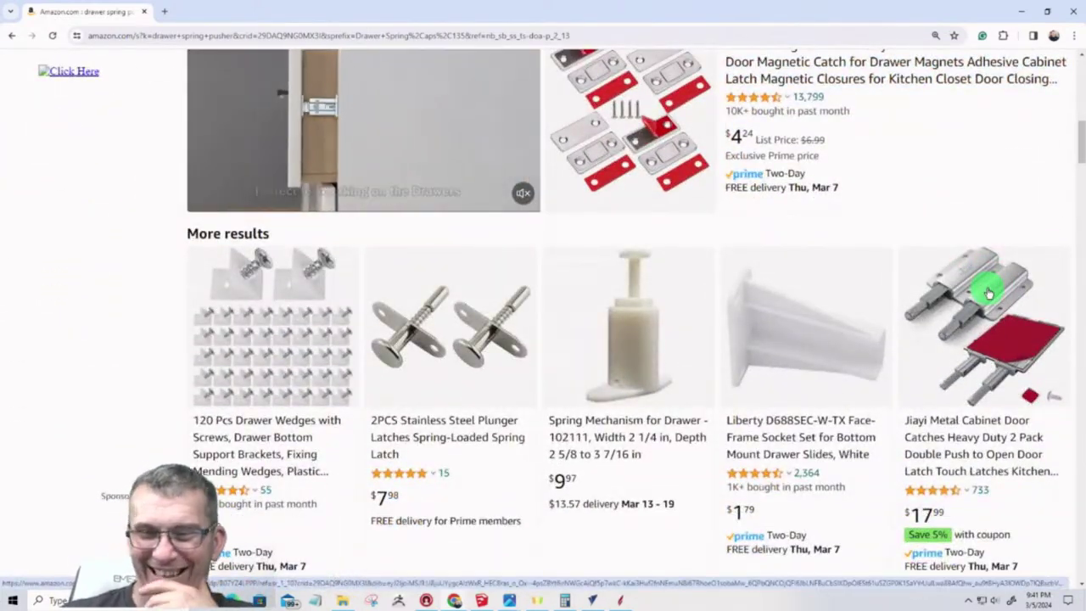
pyautogui.scroll(-3, 991, 276)
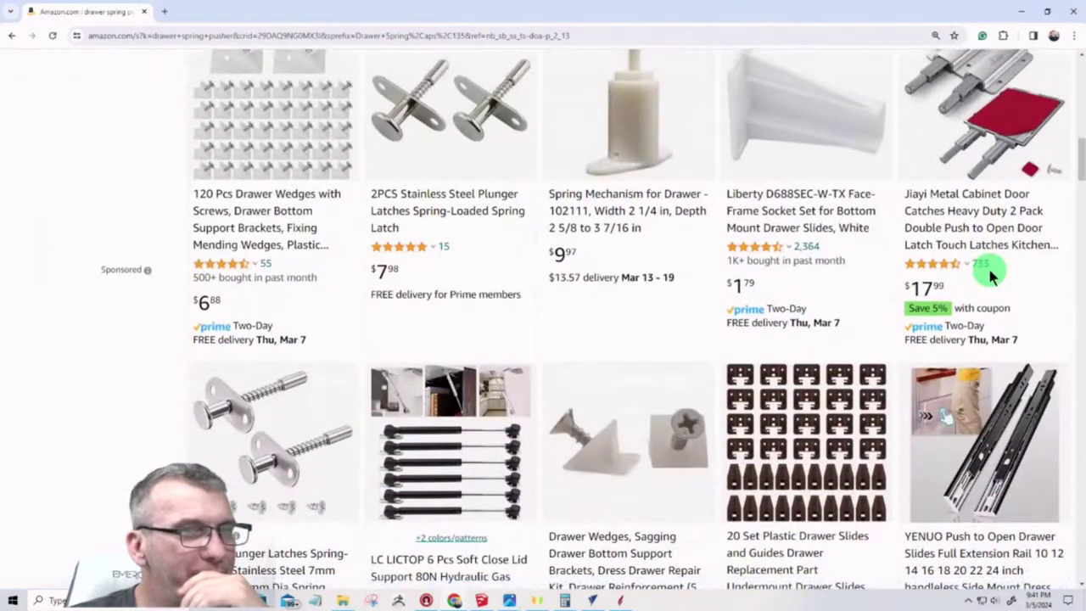
pyautogui.scroll(5, 991, 273)
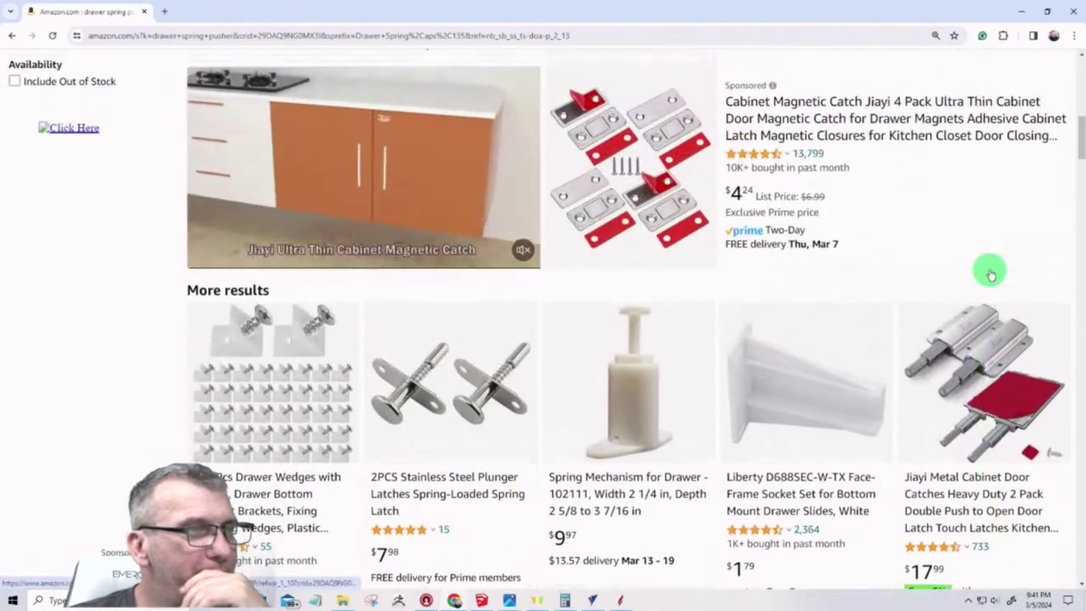
pyautogui.scroll(10, 990, 272)
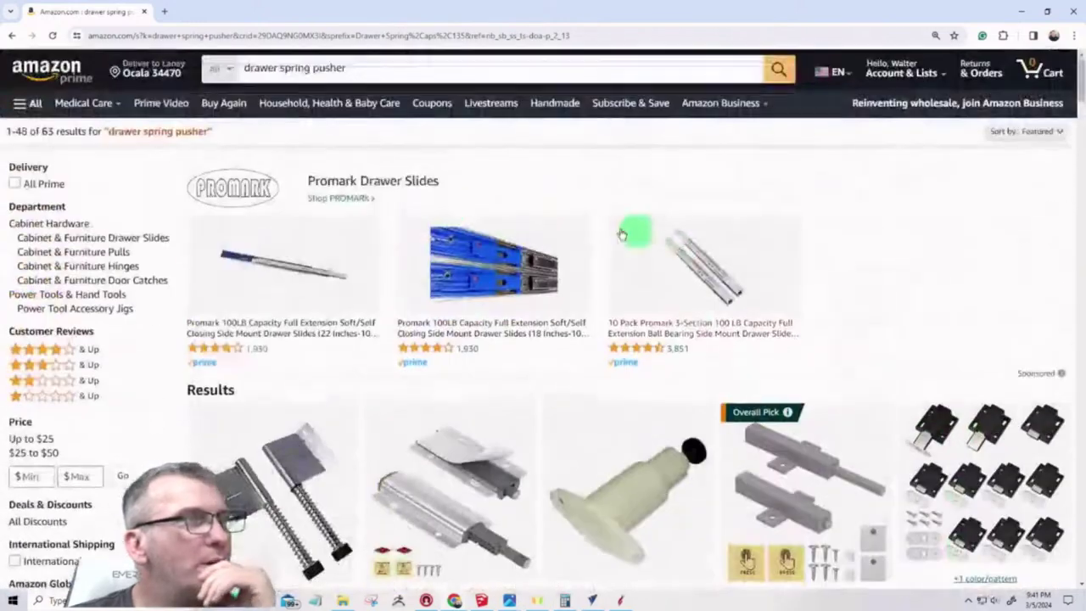
# Search Amazon for 'Cabinet drawer spring pusher' and skim the results
pyautogui.click(243, 68)
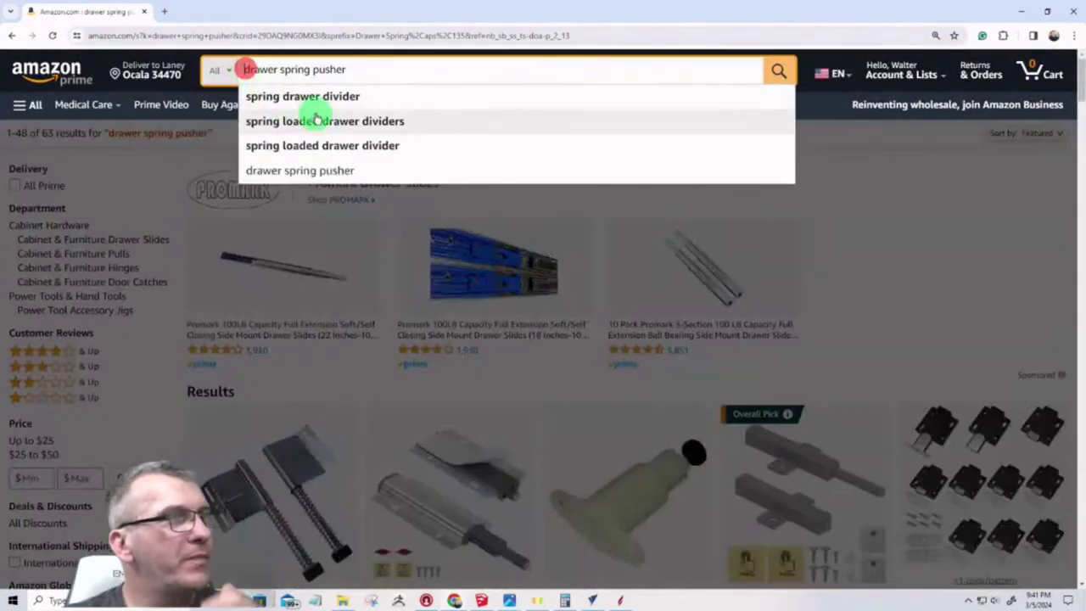
pyautogui.write('Cabinet')
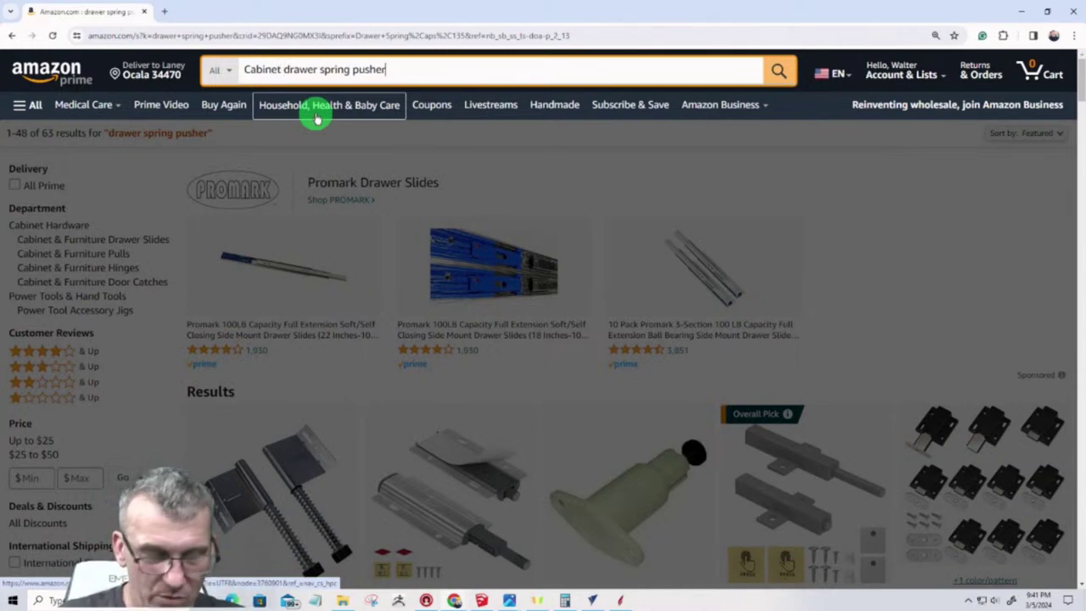
pyautogui.press('Return')
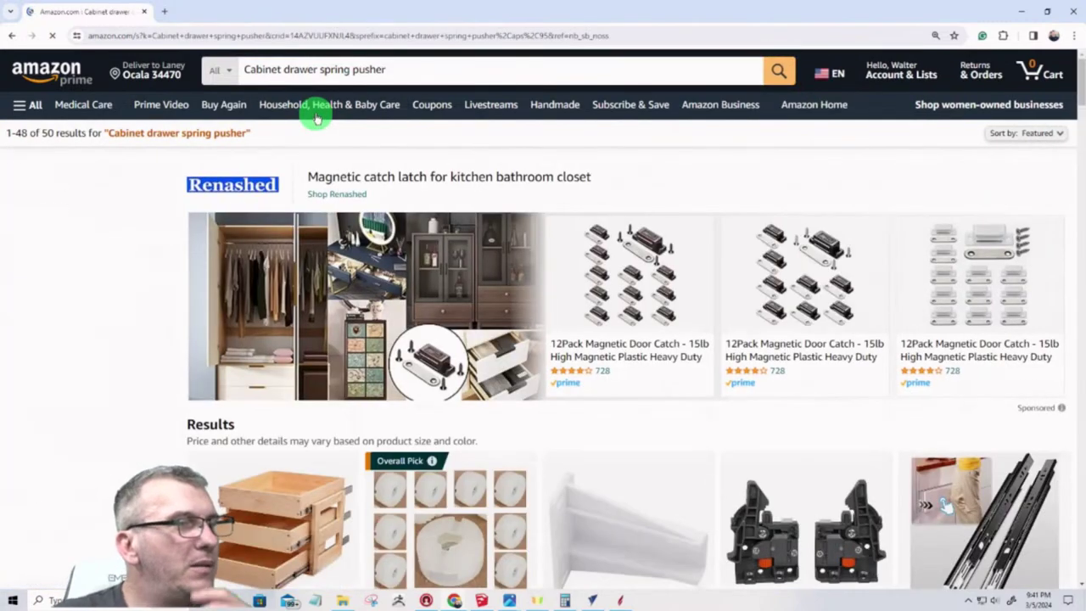
pyautogui.scroll(-4, 679, 288)
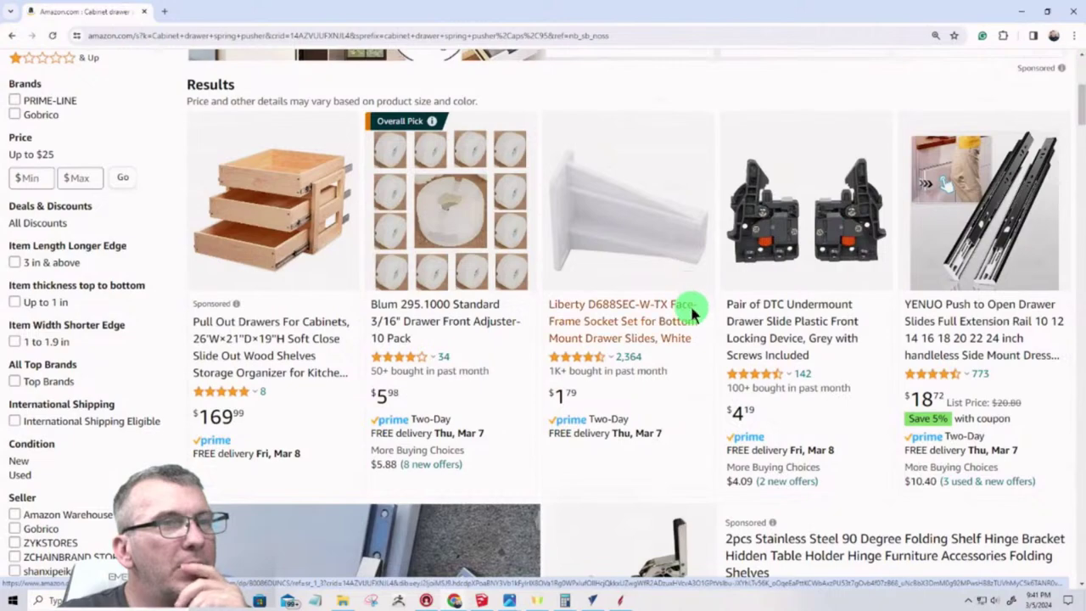
pyautogui.scroll(-1, 692, 312)
pyautogui.scroll(2, 691, 312)
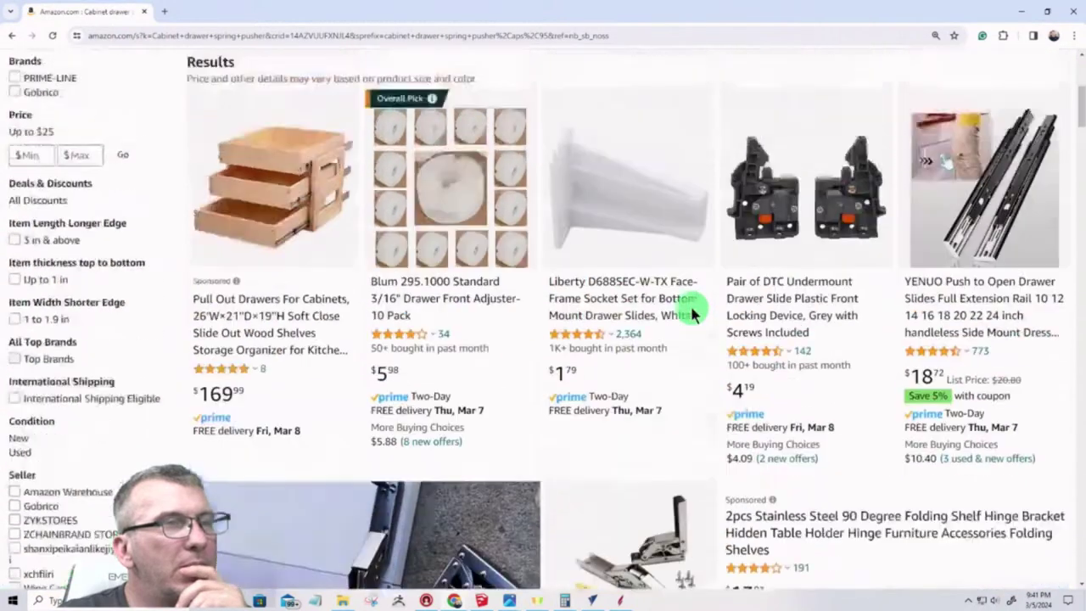
pyautogui.scroll(3, 692, 312)
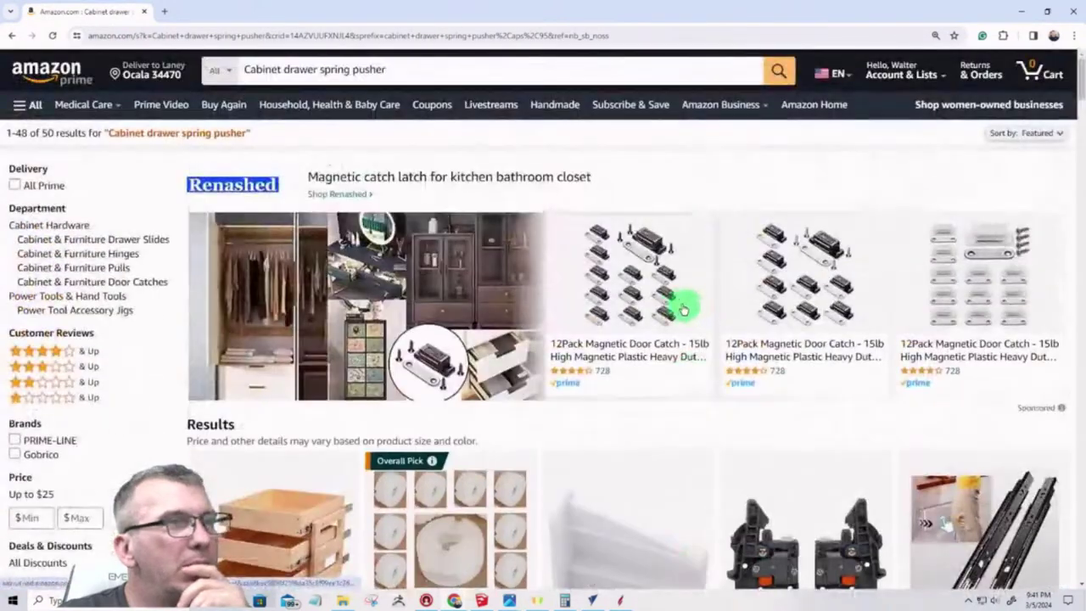
# Change the search to 'Cabinet drawer spring closer' and browse the results
pyautogui.doubleClick(355, 69)
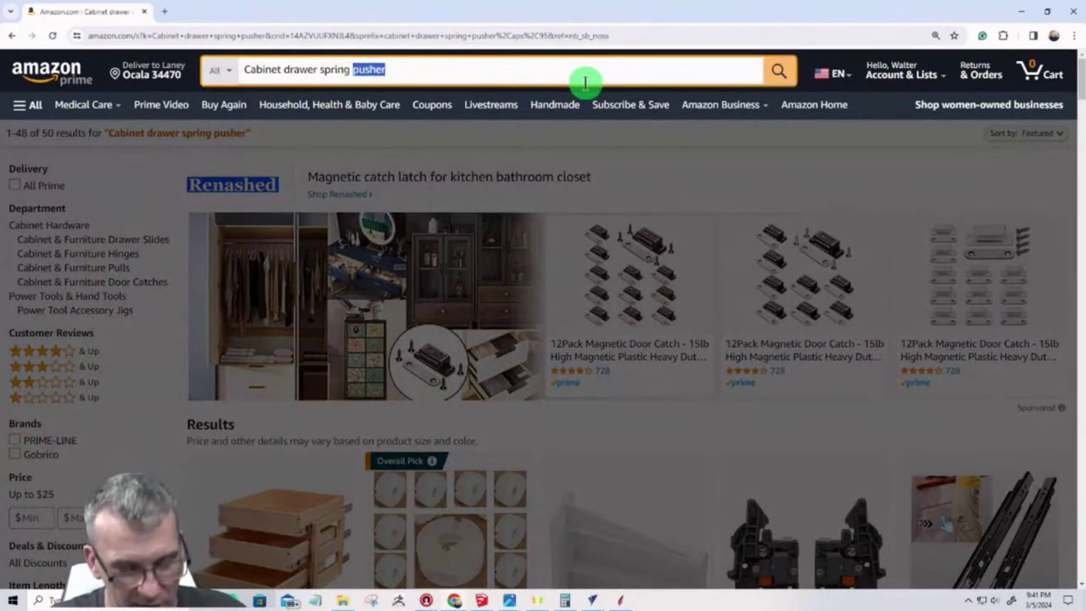
pyautogui.write('closer')
pyautogui.press('Return')
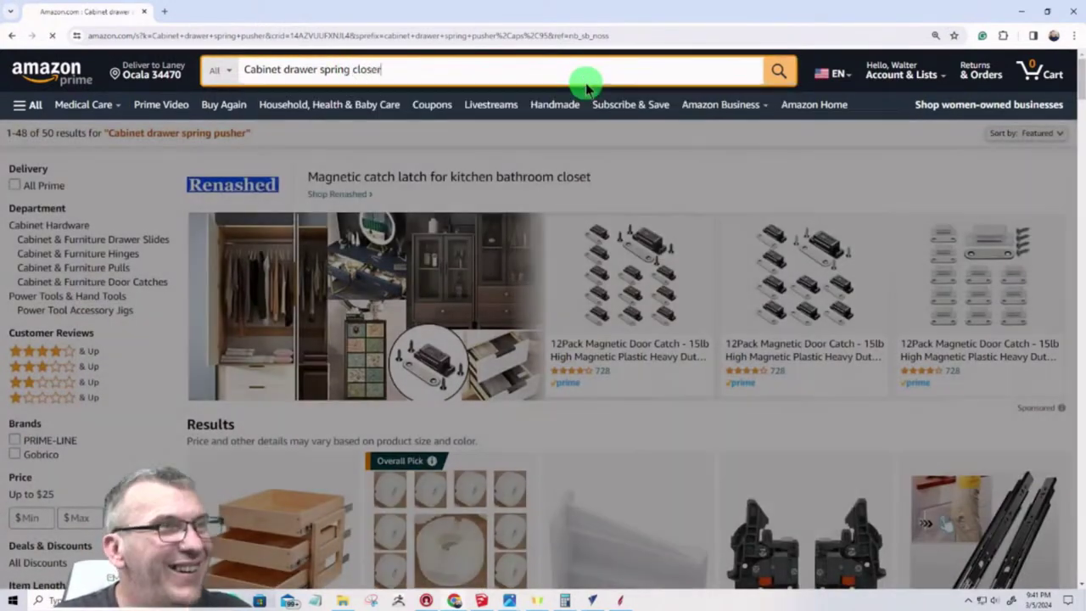
pyautogui.scroll(-2, 362, 267)
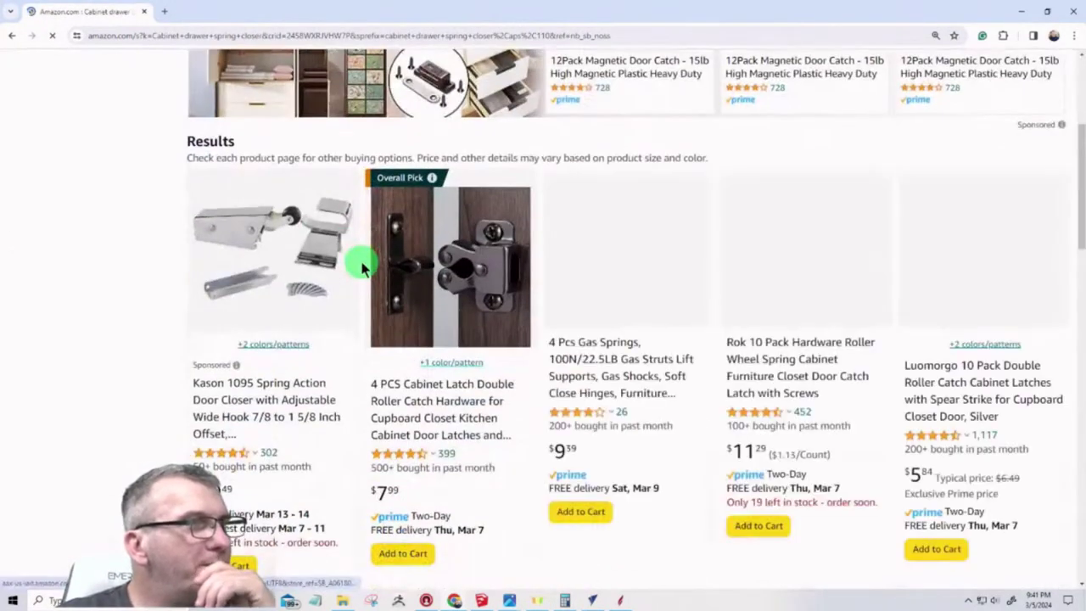
pyautogui.scroll(-7, 359, 273)
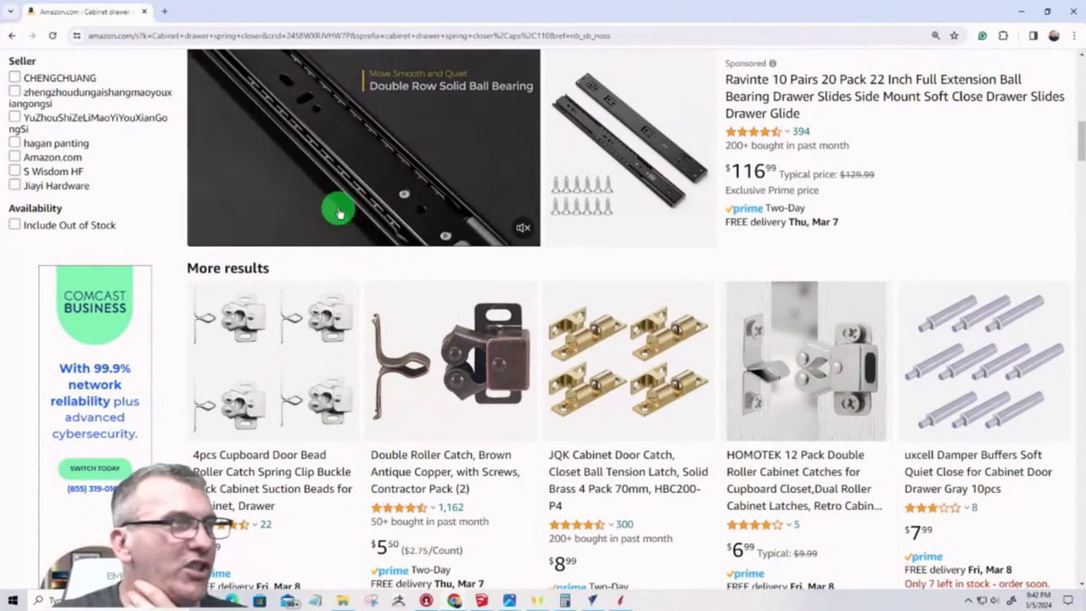
pyautogui.scroll(10, 340, 212)
pyautogui.scroll(4, 338, 223)
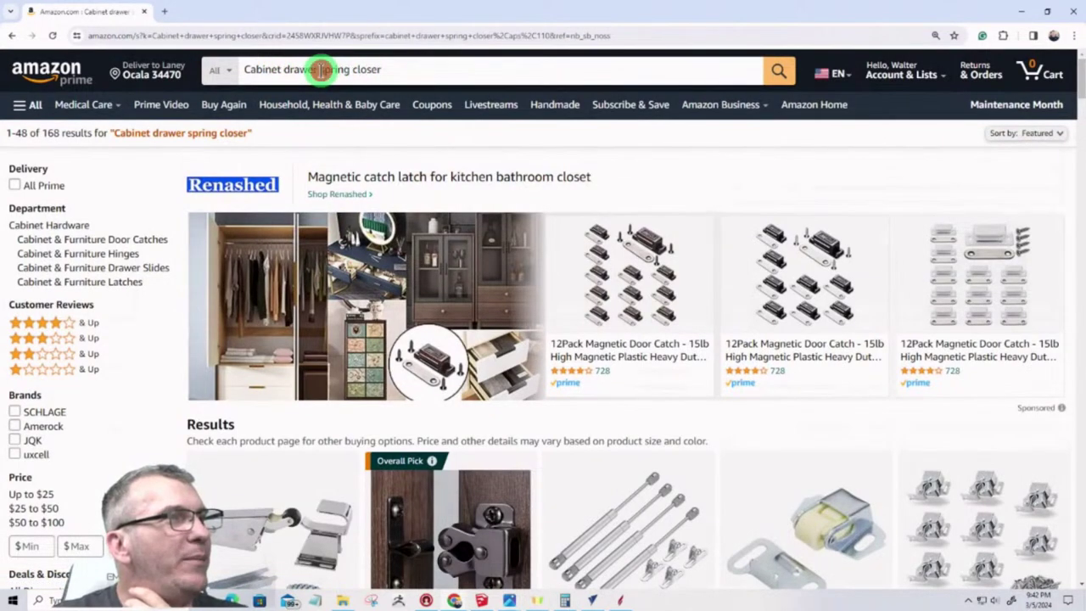
pyautogui.moveTo(321, 70); pyautogui.dragTo(482, 78)
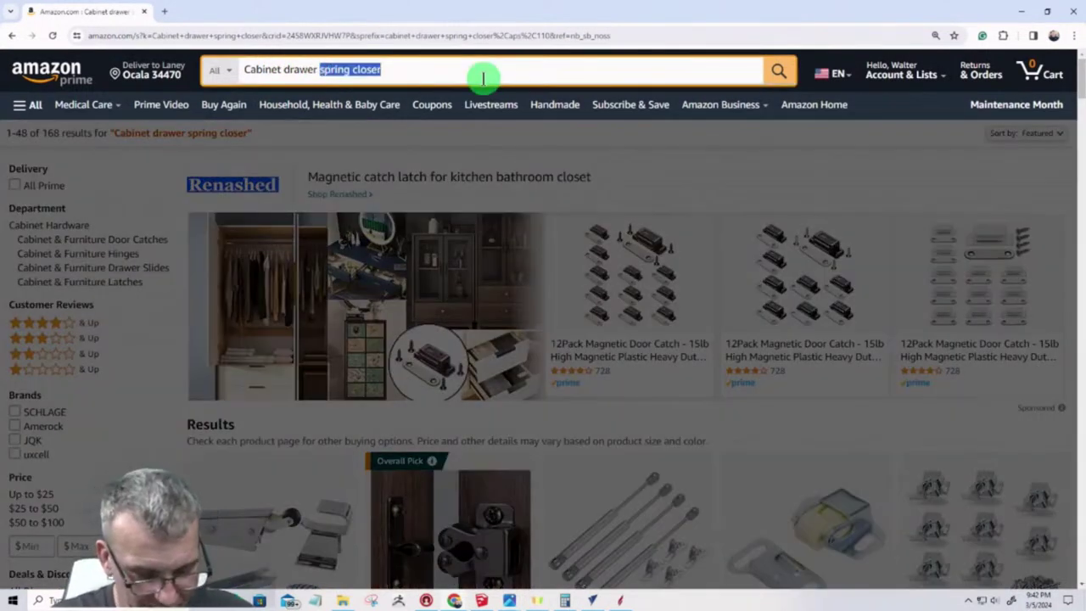
pyautogui.write('Spring Swi')
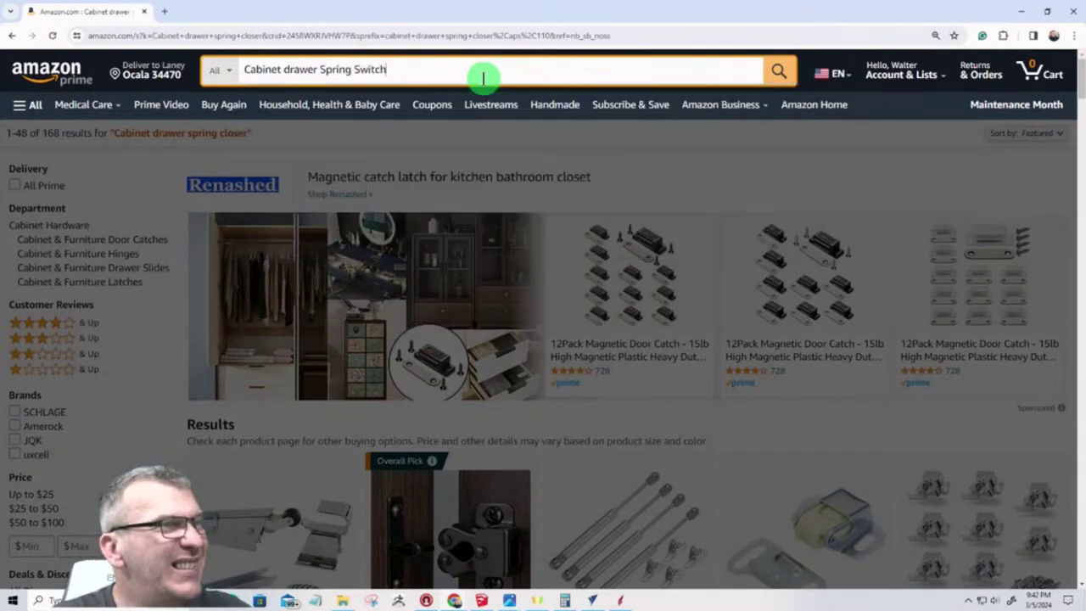
pyautogui.write('tch')
pyautogui.press('Return')
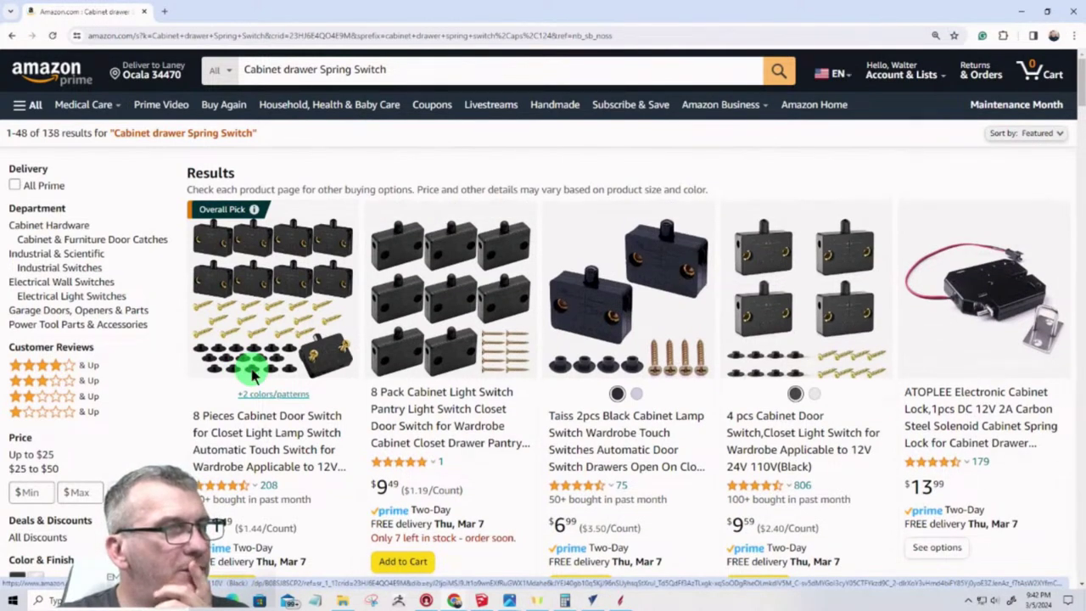
pyautogui.scroll(-5, 252, 374)
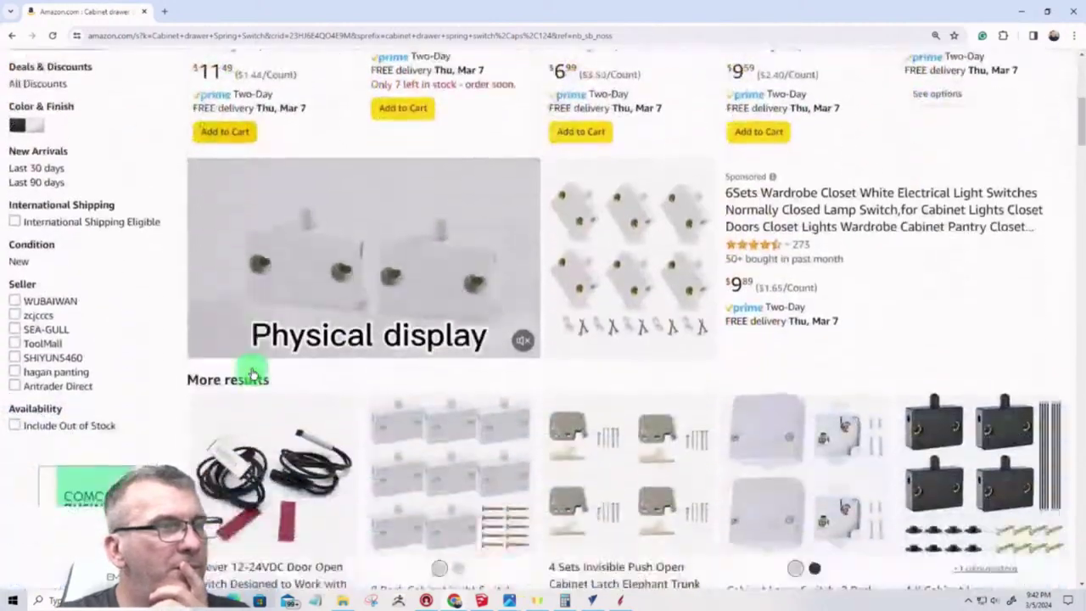
pyautogui.scroll(-4, 252, 374)
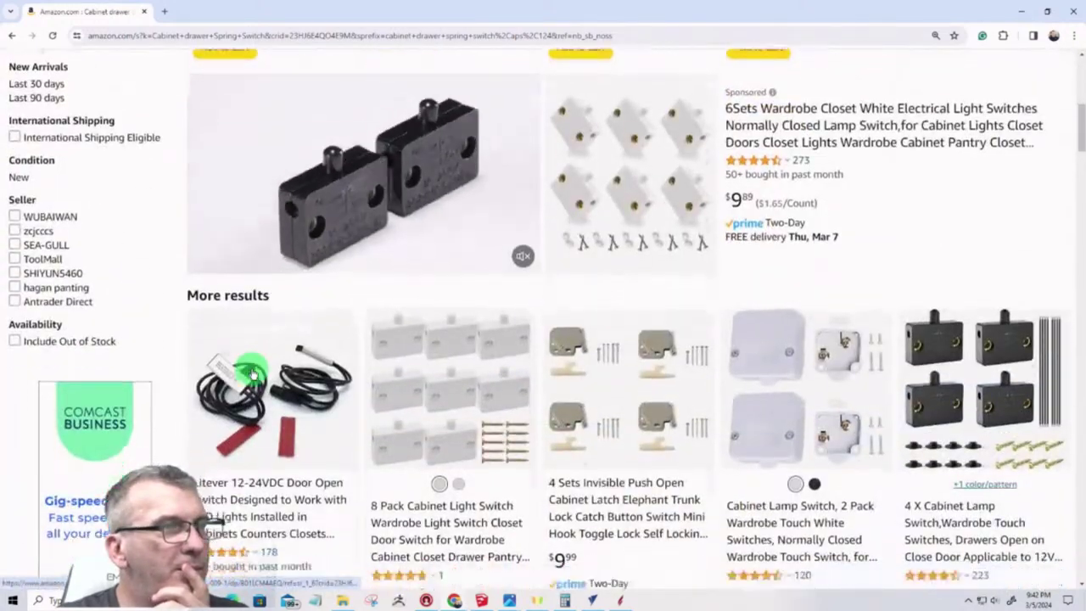
pyautogui.scroll(-5, 252, 373)
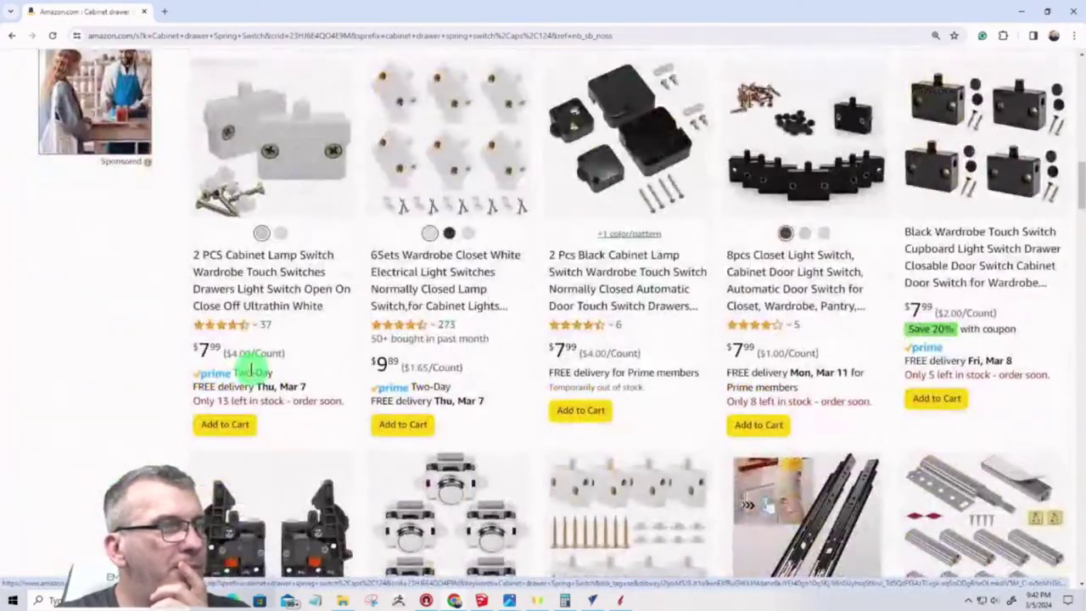
pyautogui.scroll(-2, 252, 371)
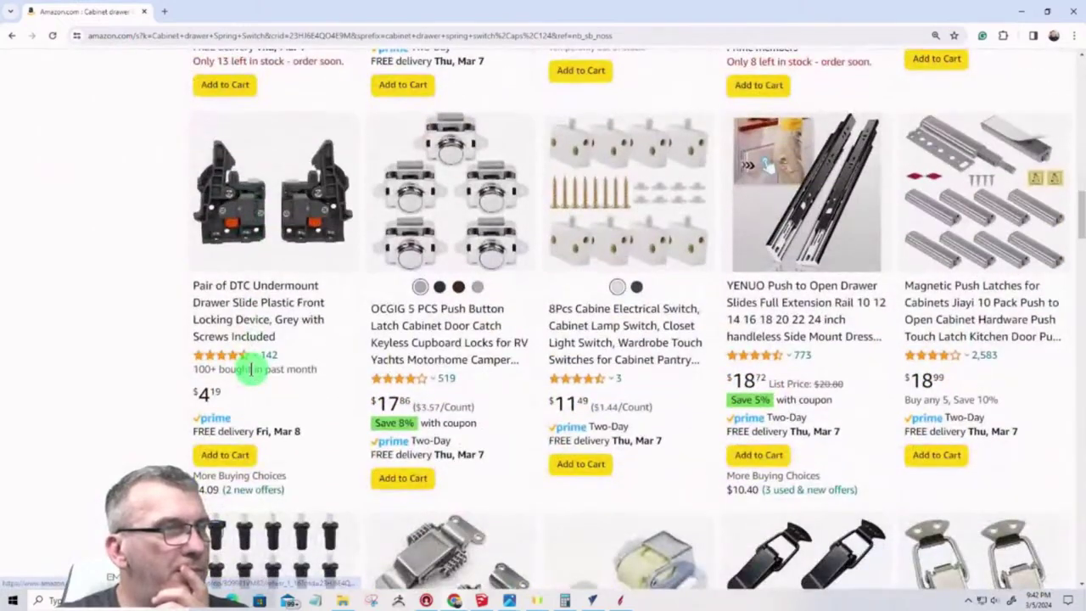
pyautogui.scroll(-3, 252, 371)
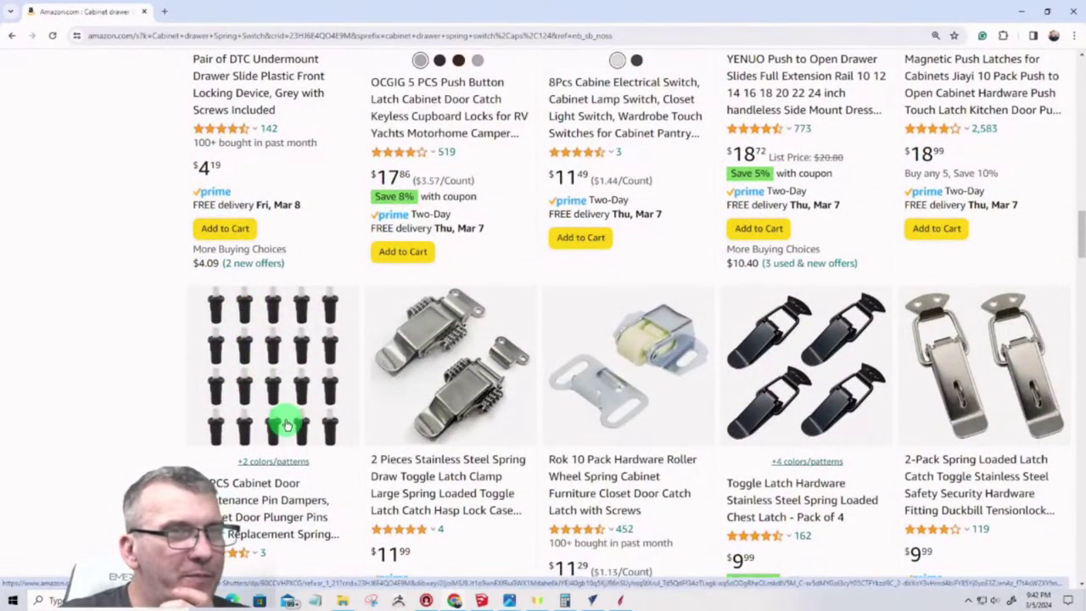
pyautogui.scroll(-3, 287, 424)
pyautogui.scroll(-2, 292, 431)
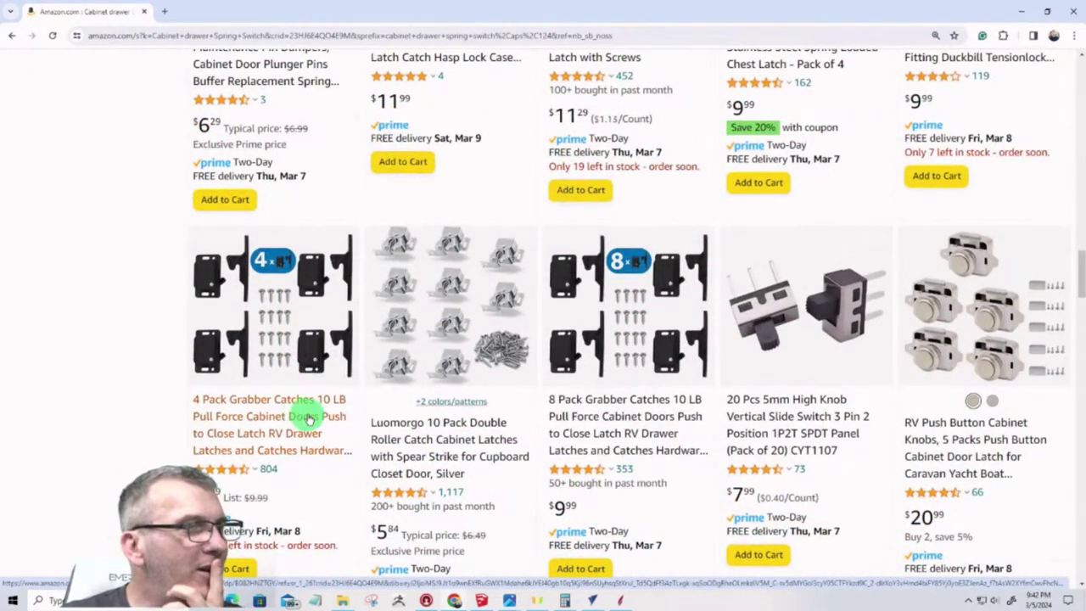
pyautogui.scroll(-3, 309, 419)
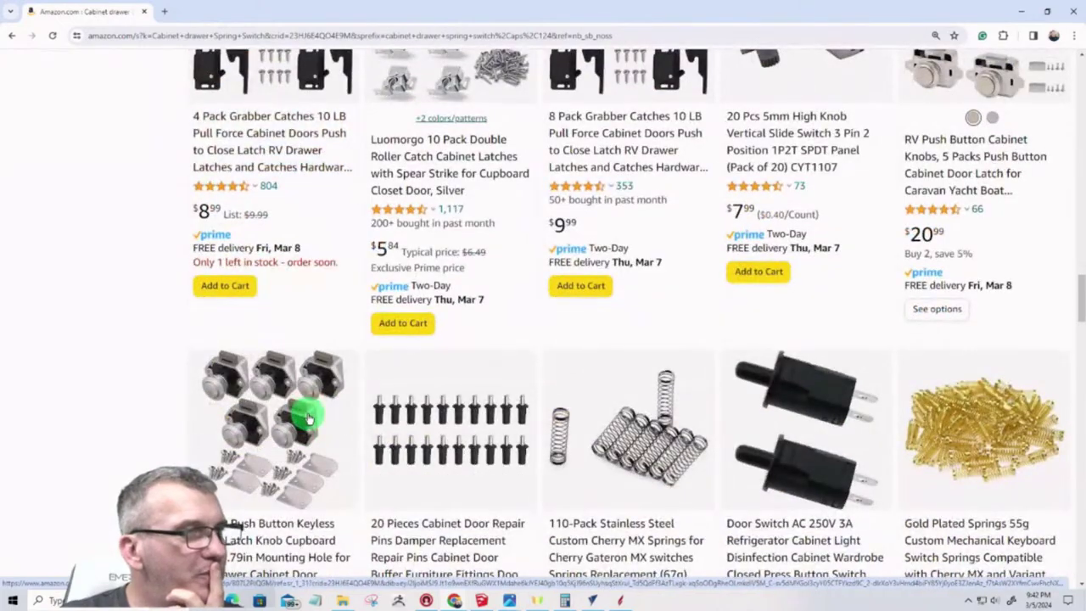
pyautogui.scroll(12, 308, 417)
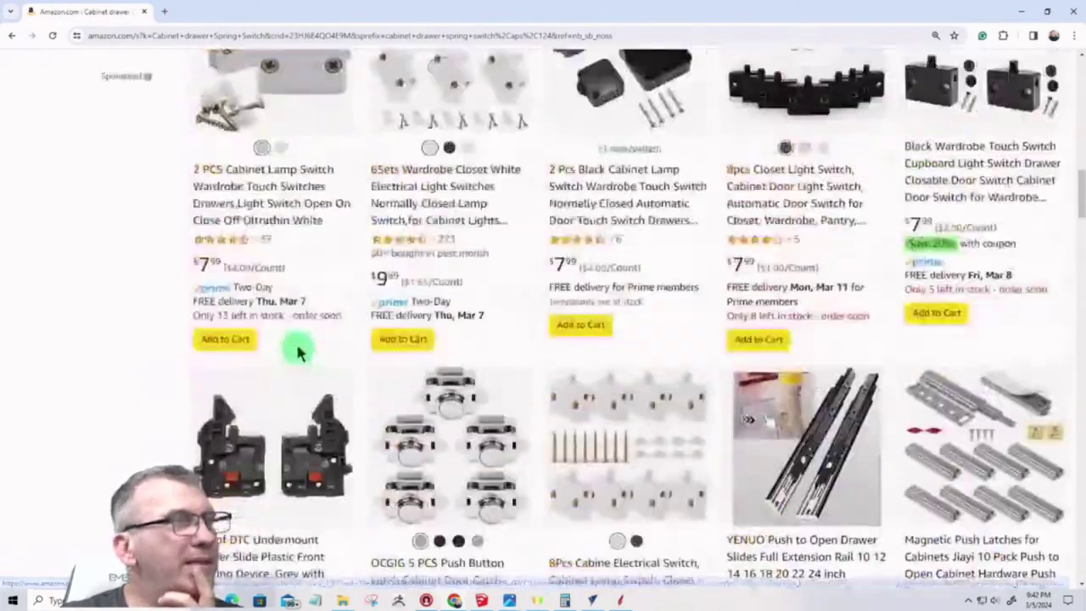
pyautogui.scroll(8, 302, 340)
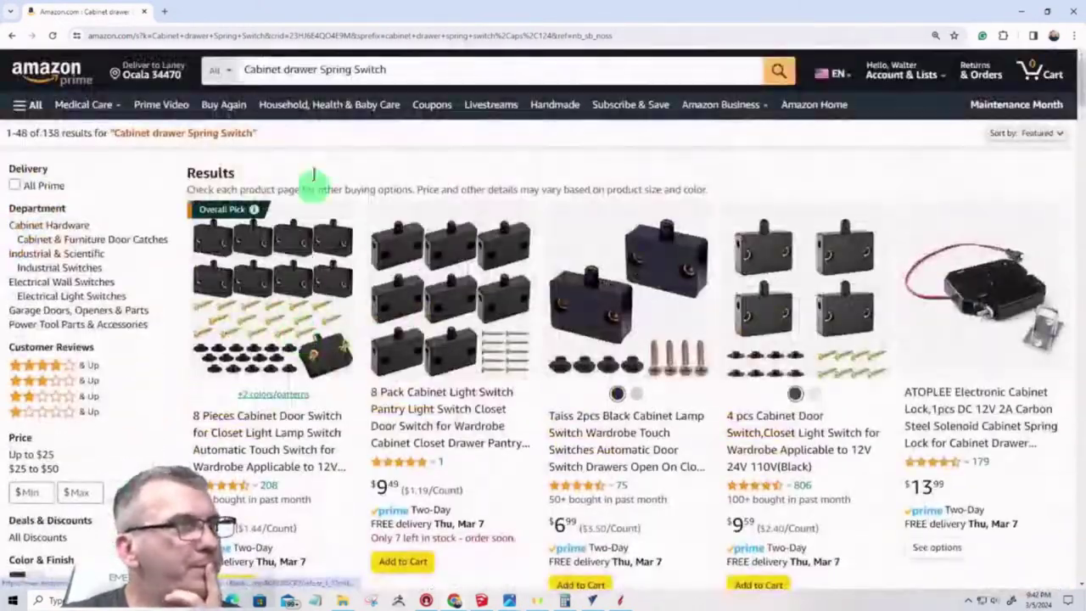
# Replace the search query with 'Push To Open Door Switch' and run it
pyautogui.moveTo(320, 69); pyautogui.dragTo(348, 69)
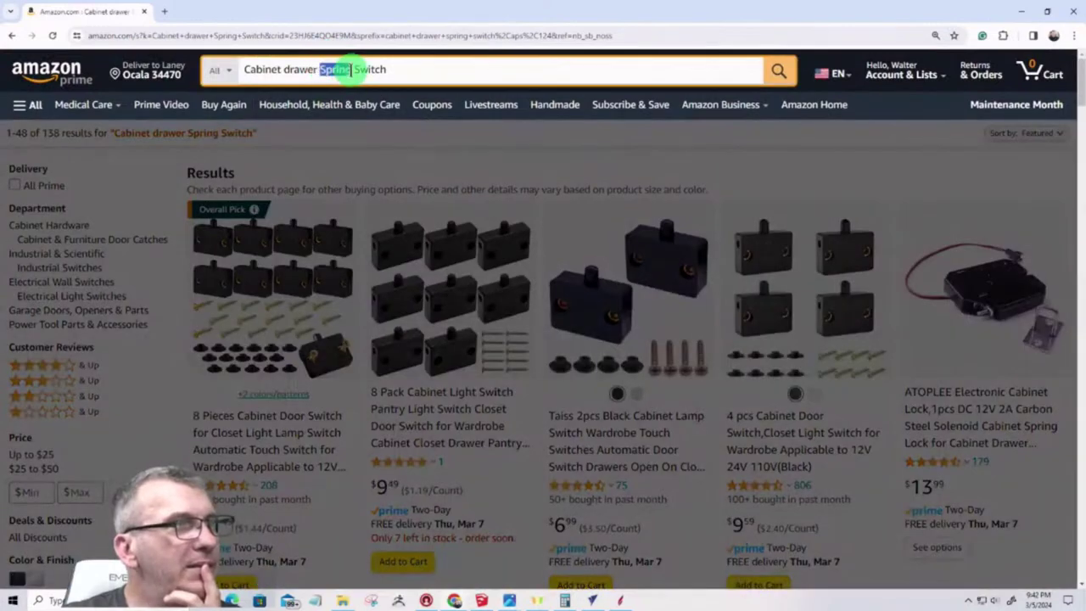
pyautogui.press('BackSpace')
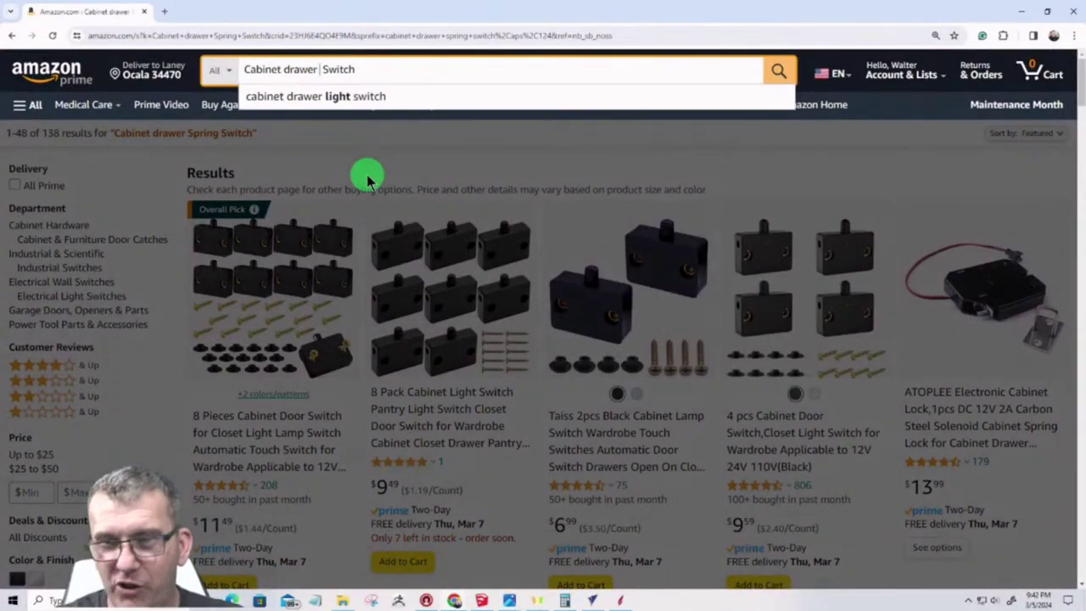
pyautogui.moveTo(383, 69); pyautogui.dragTo(240, 74)
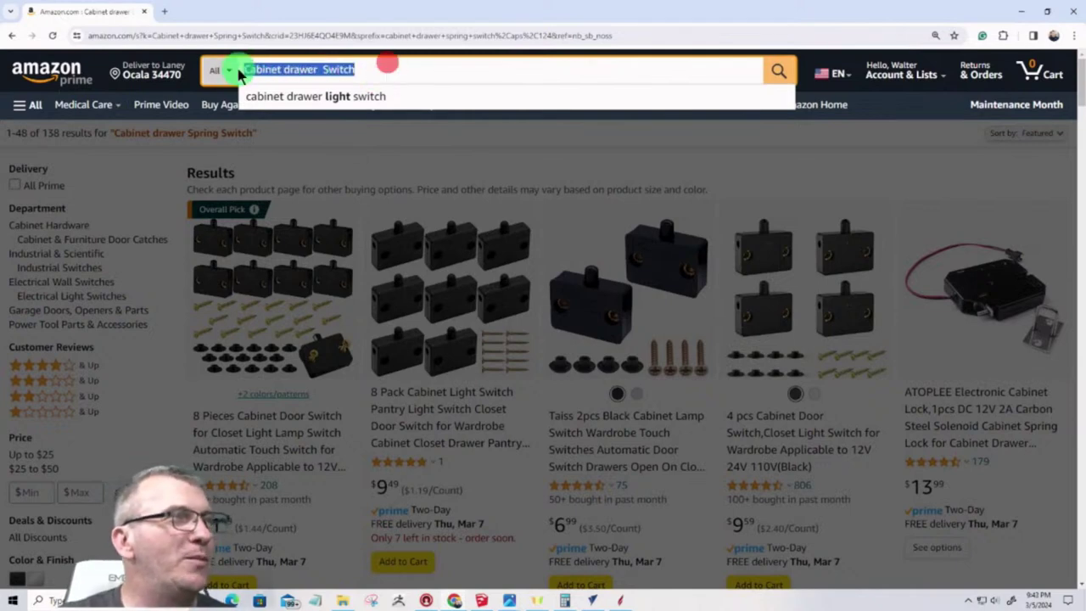
pyautogui.write('Push')
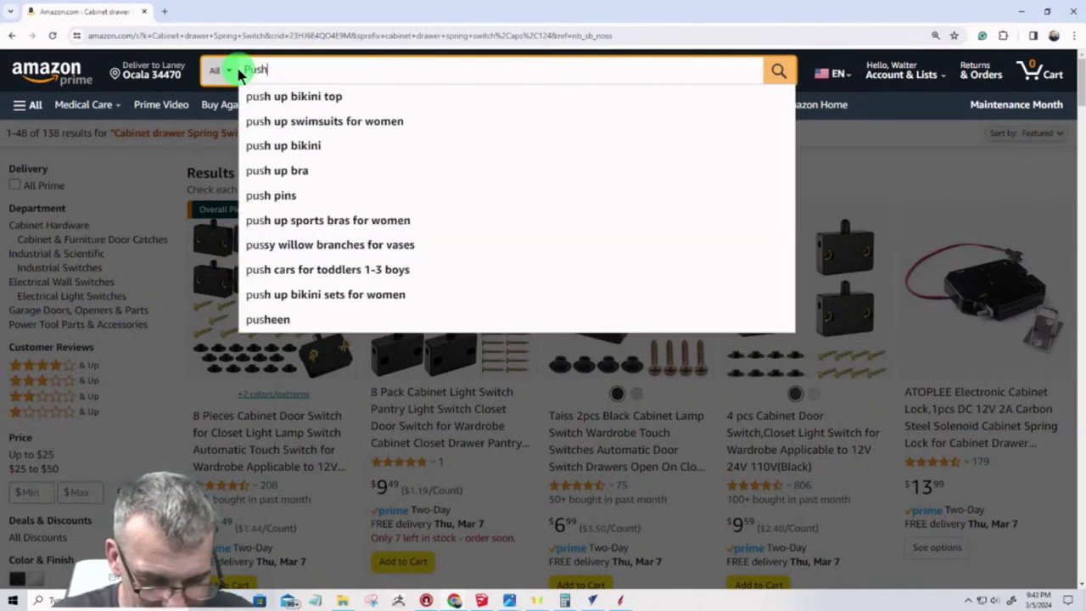
pyautogui.write(' To Open ')
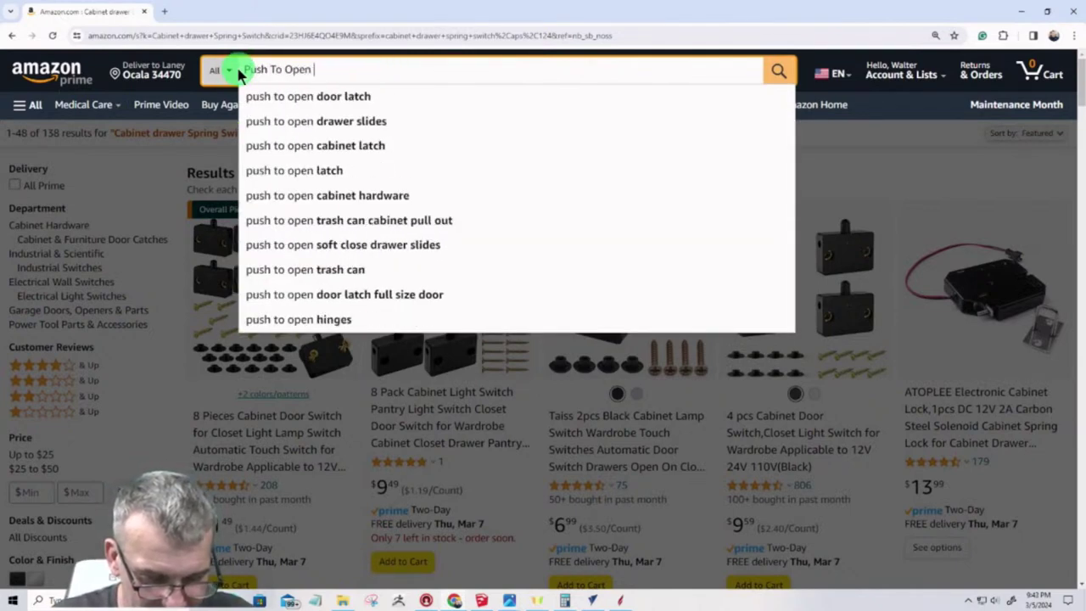
pyautogui.write('Door Switch')
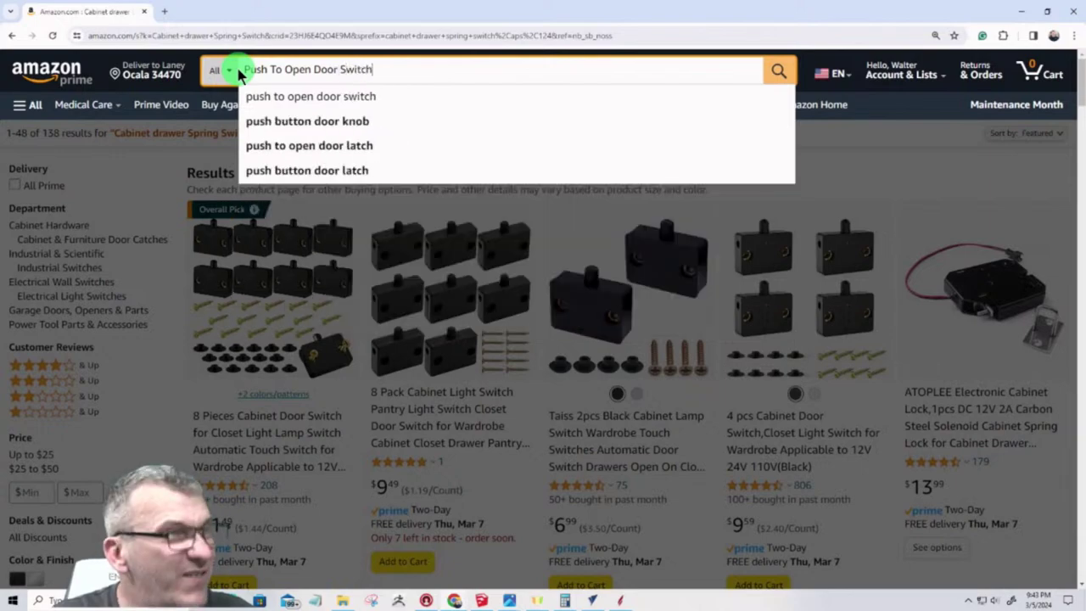
pyautogui.press('Return')
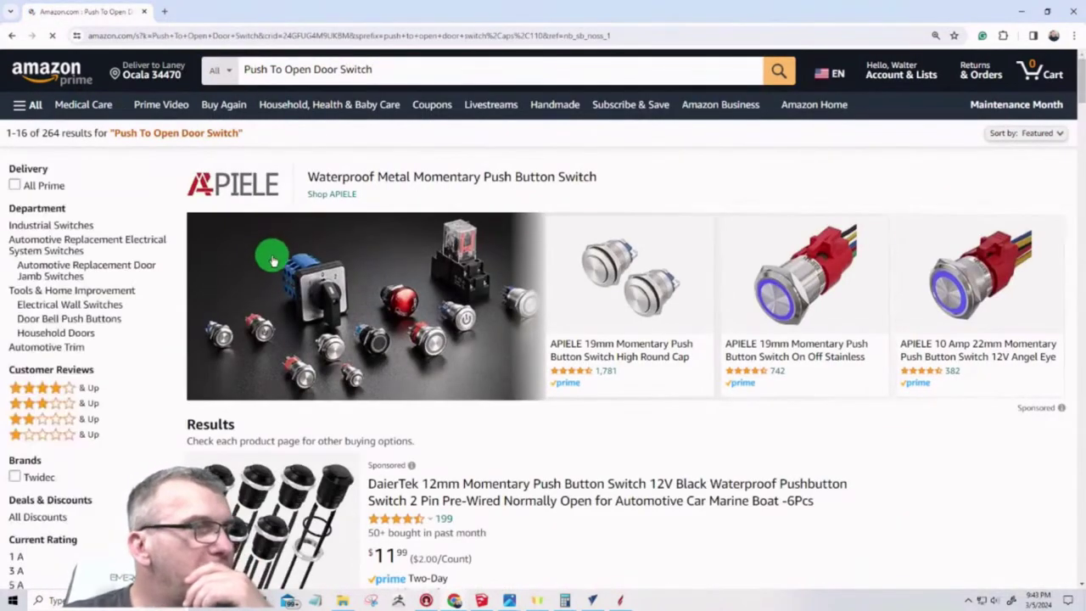
# Scroll through the push-to-open door switch results and back to the top
pyautogui.scroll(-6, 276, 255)
pyautogui.scroll(-1, 284, 266)
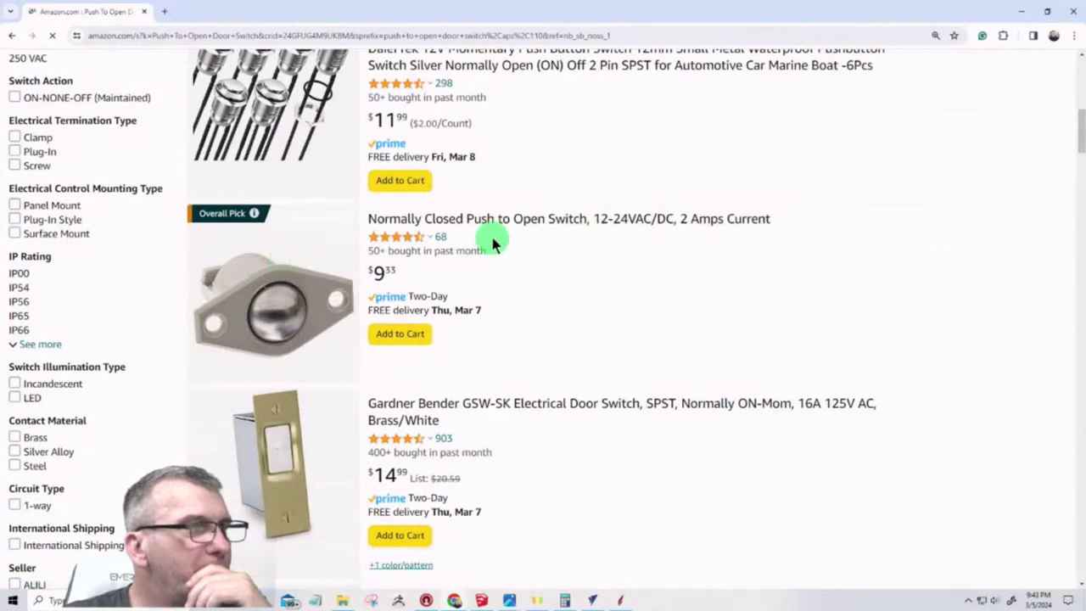
pyautogui.scroll(-2, 495, 244)
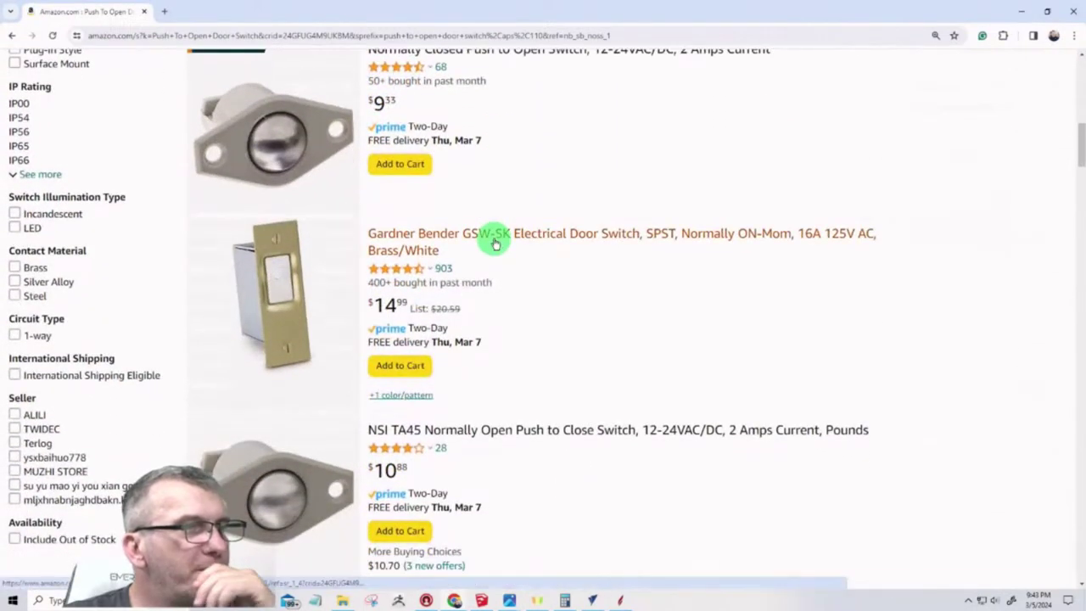
pyautogui.scroll(-5, 495, 244)
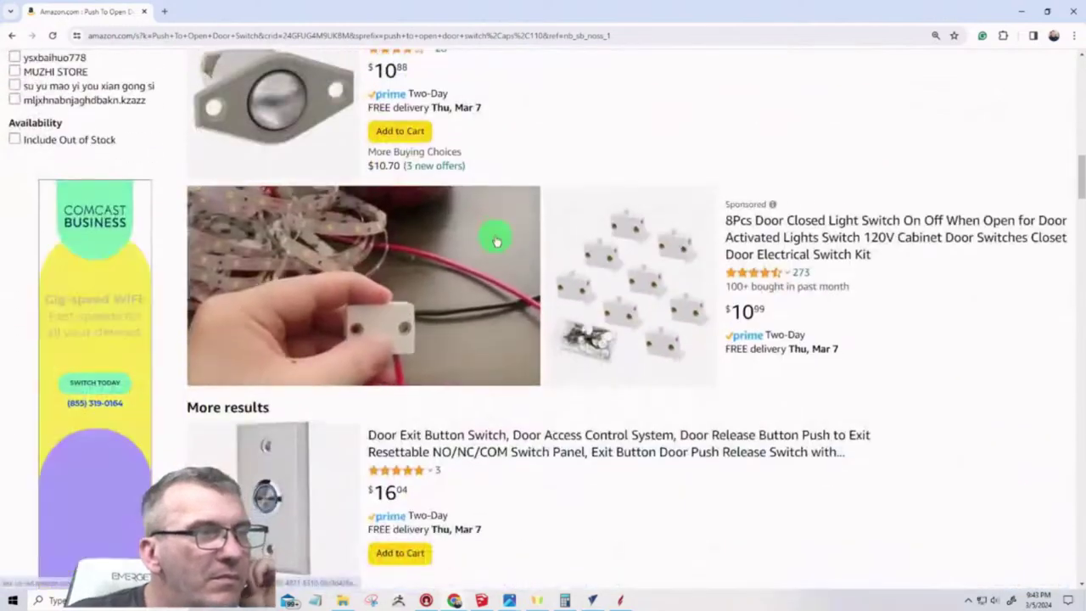
pyautogui.scroll(-7, 495, 242)
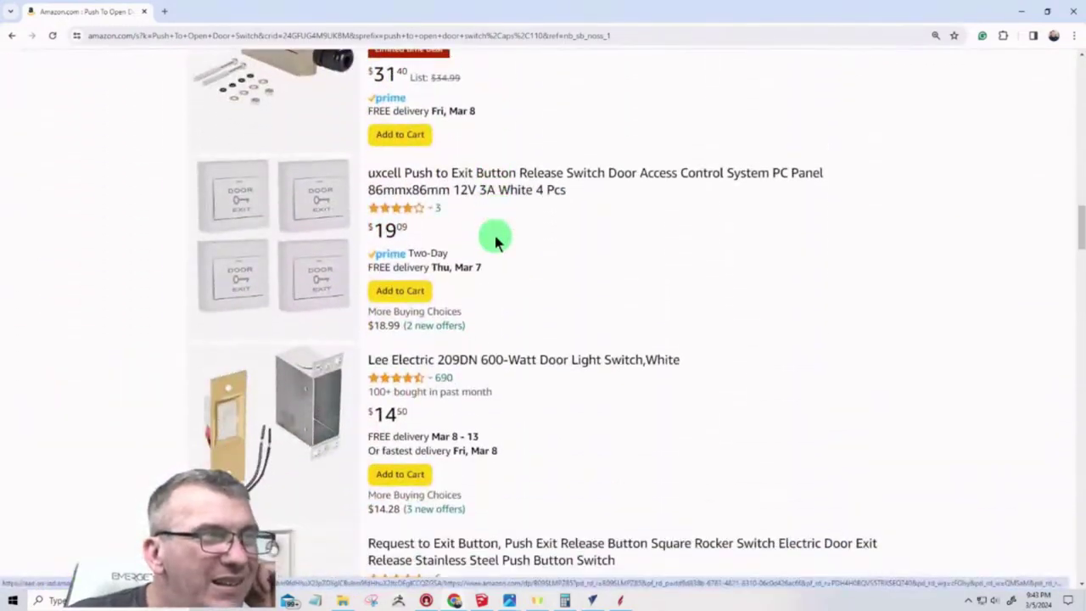
pyautogui.scroll(9, 496, 241)
pyautogui.scroll(10, 497, 238)
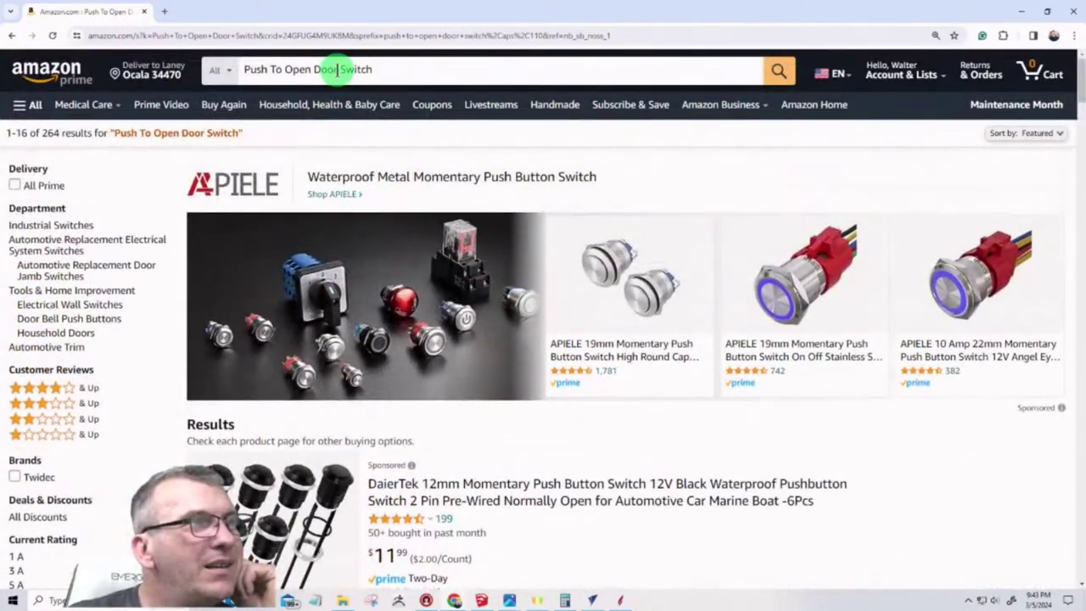
pyautogui.scroll(-10, 398, 305)
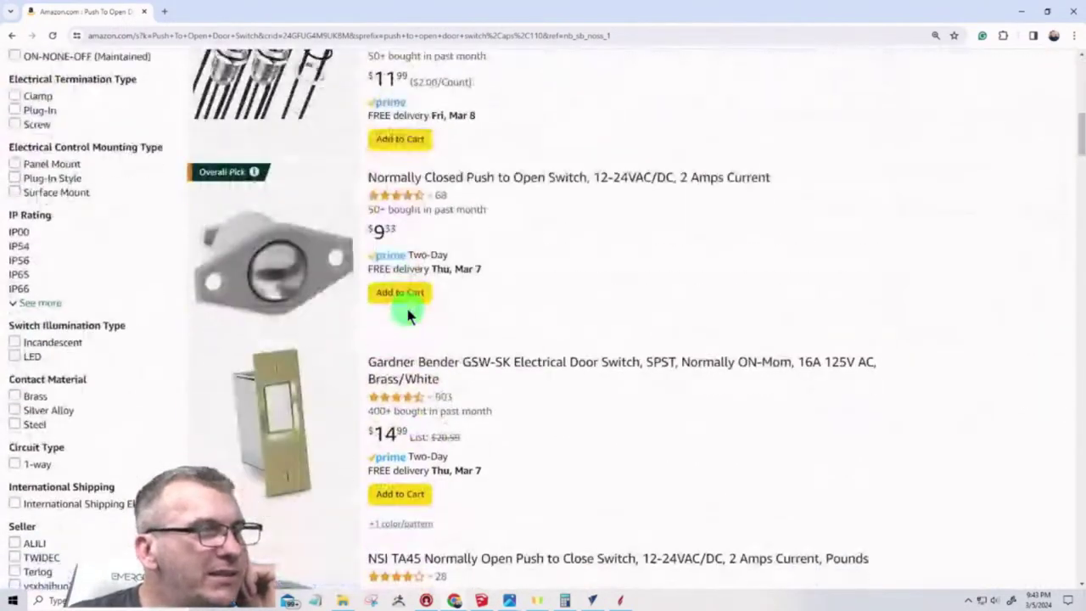
pyautogui.scroll(-5, 410, 319)
pyautogui.scroll(-7, 410, 318)
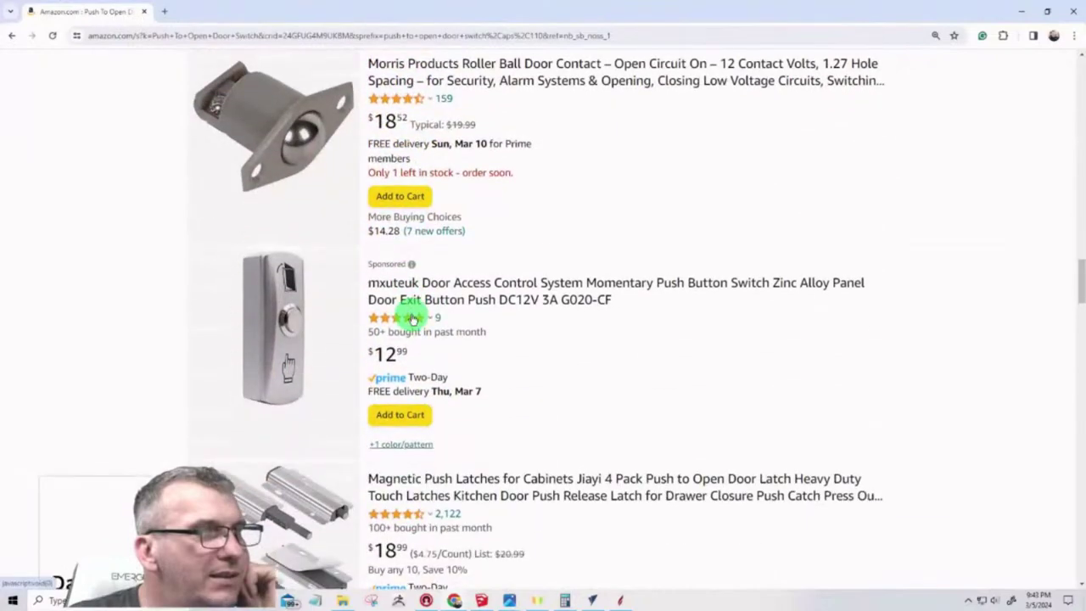
pyautogui.scroll(5, 414, 318)
pyautogui.scroll(-10, 413, 318)
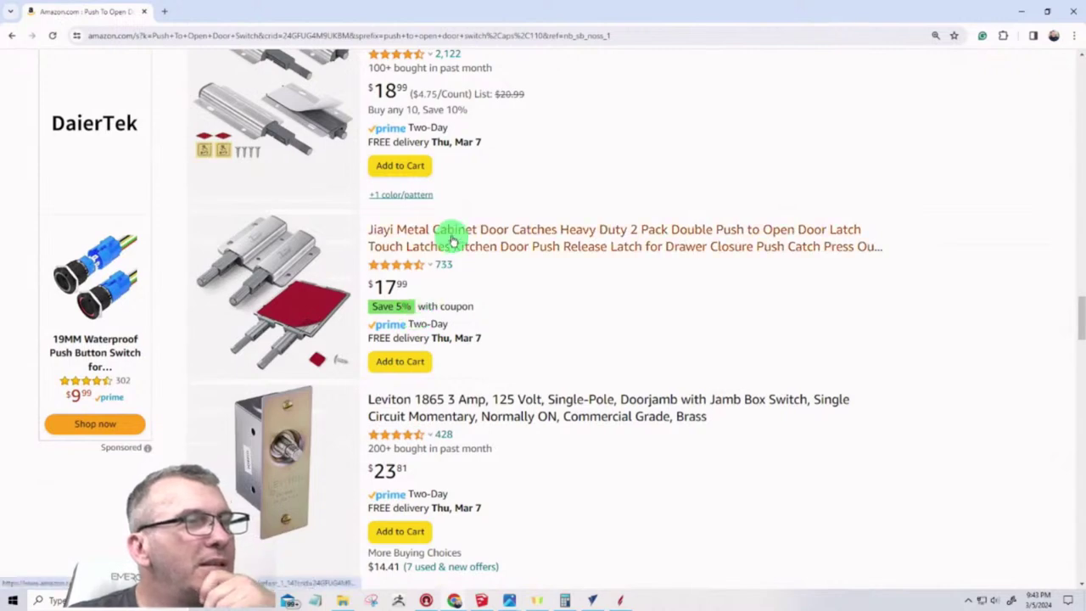
pyautogui.scroll(1, 452, 238)
pyautogui.scroll(2, 454, 246)
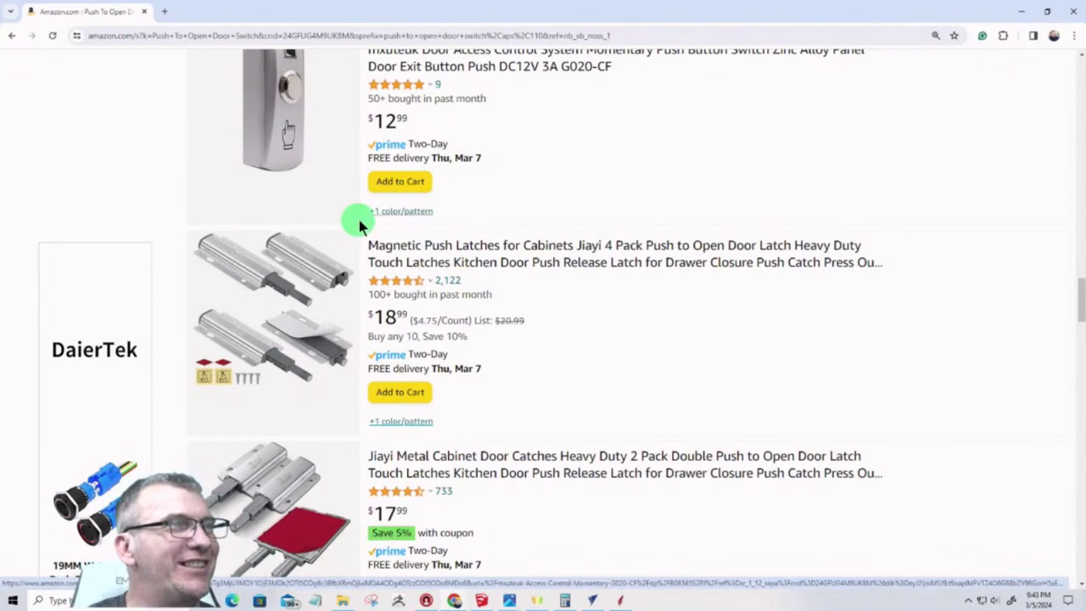
pyautogui.scroll(10, 314, 172)
pyautogui.scroll(10, 314, 172)
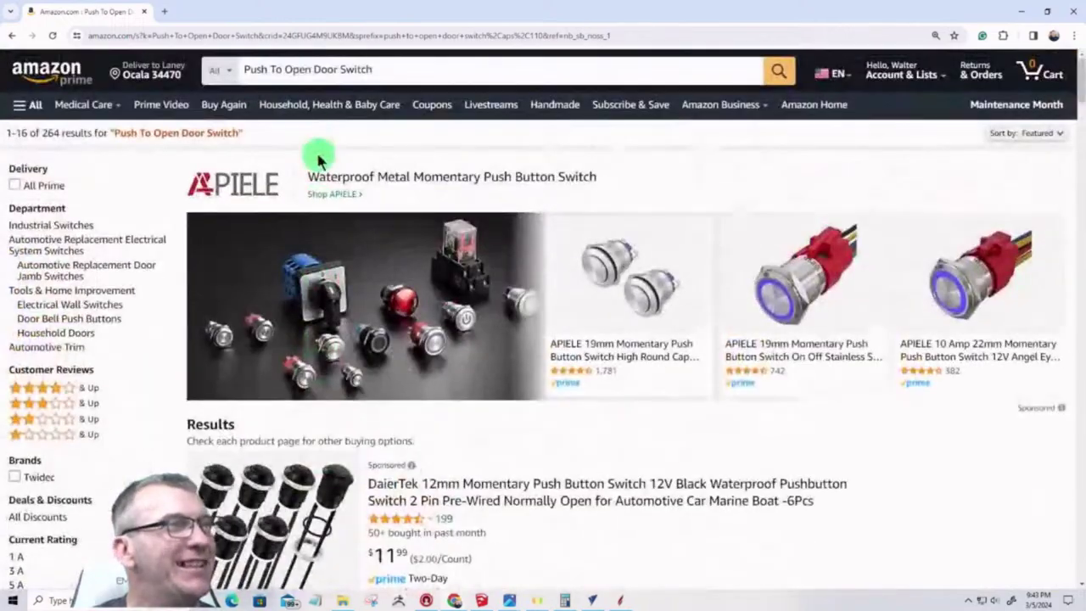
# Search Amazon for 'Push Latch' over the old query and scroll to the results
pyautogui.click(413, 74)
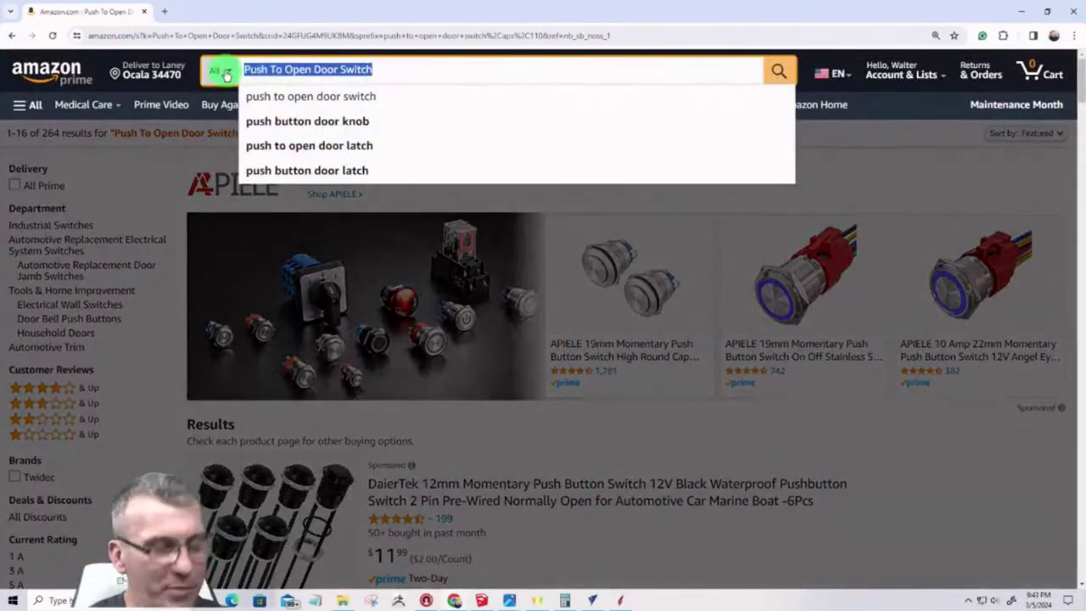
pyautogui.write('Push ')
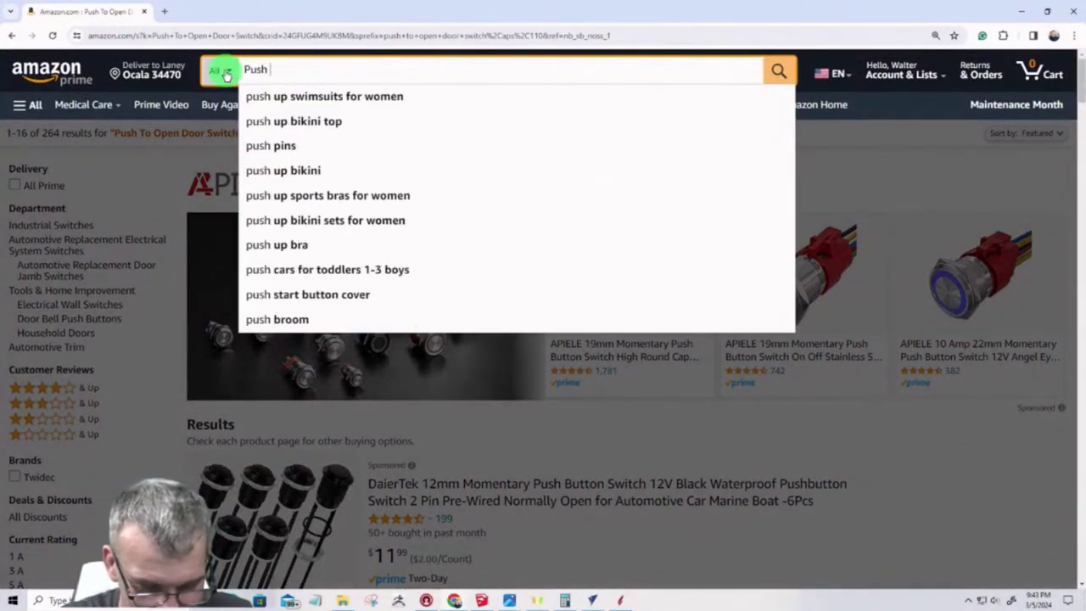
pyautogui.write('Latch')
pyautogui.press('Return')
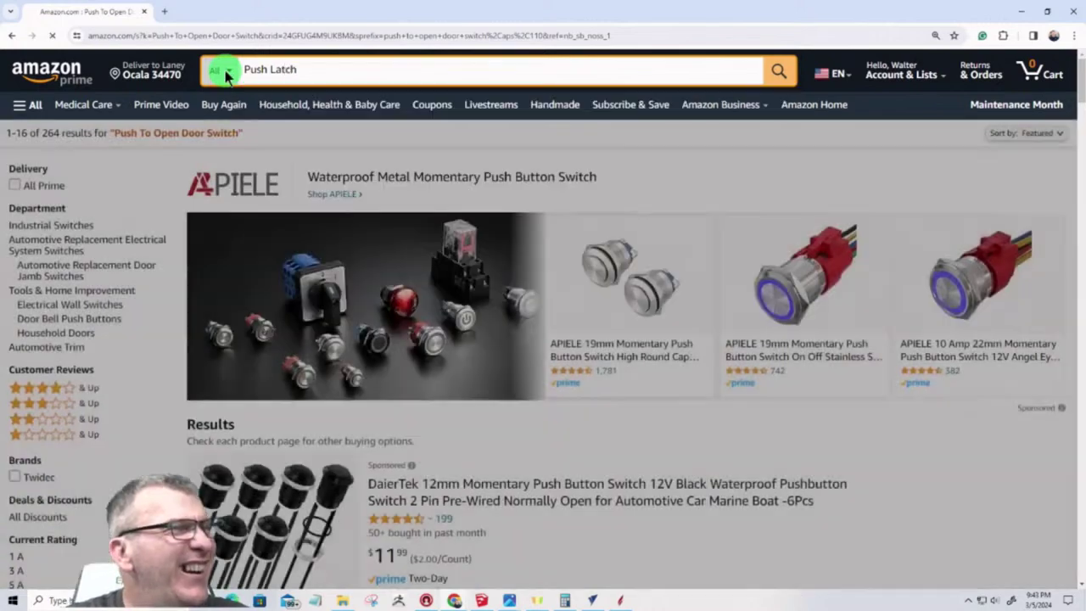
pyautogui.scroll(-3, 298, 204)
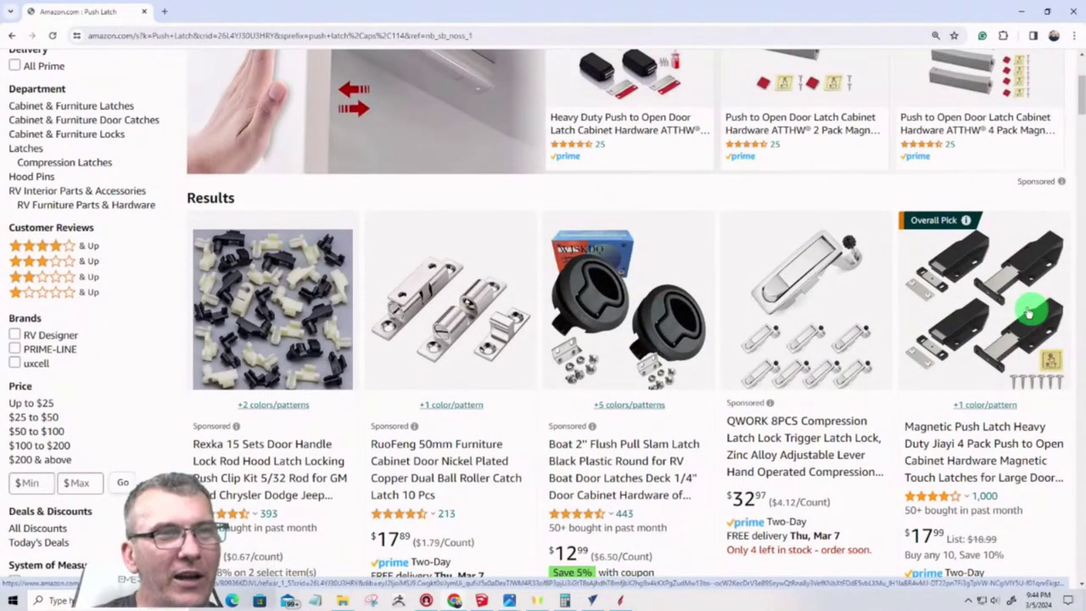
# Open the Jiayi Magnetic Push Latch Heavy Duty 4 Pack listing and view its product photos
pyautogui.click(1004, 305)
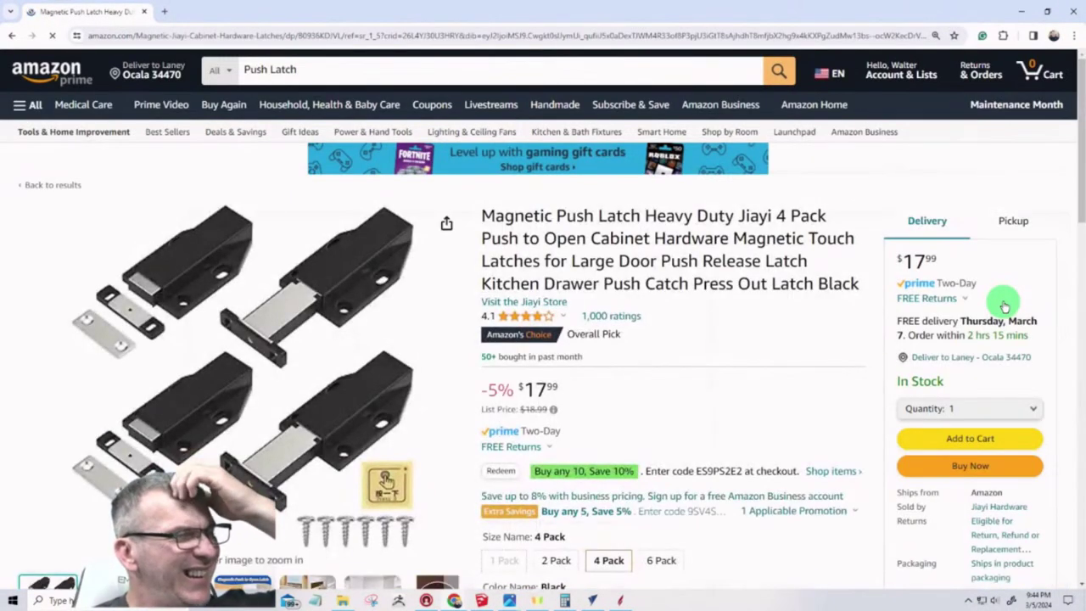
pyautogui.scroll(-2, 1003, 302)
pyautogui.moveTo(309, 474)
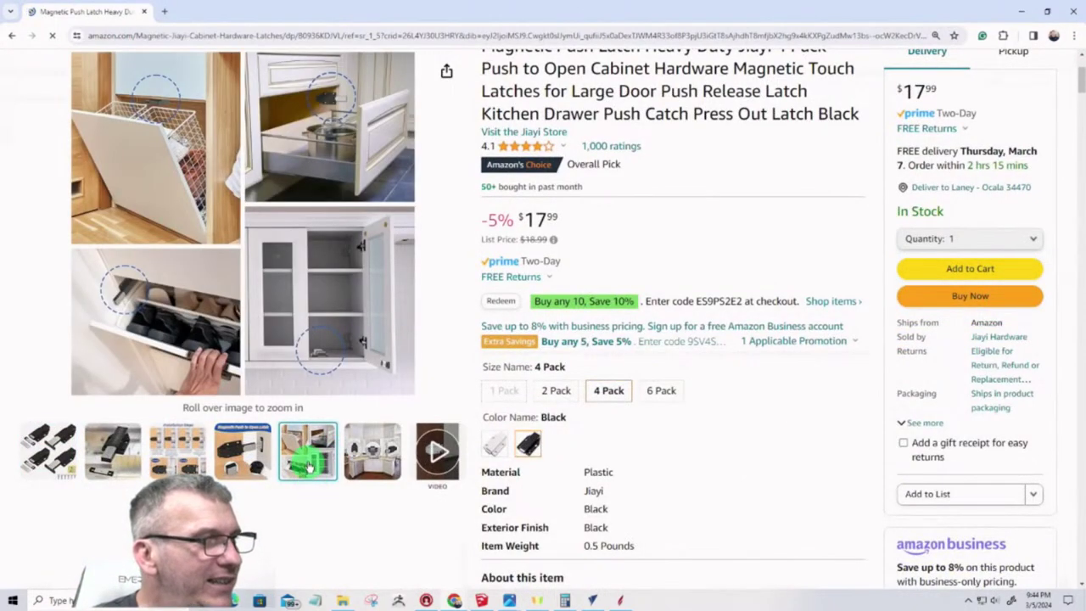
pyautogui.moveTo(113, 454)
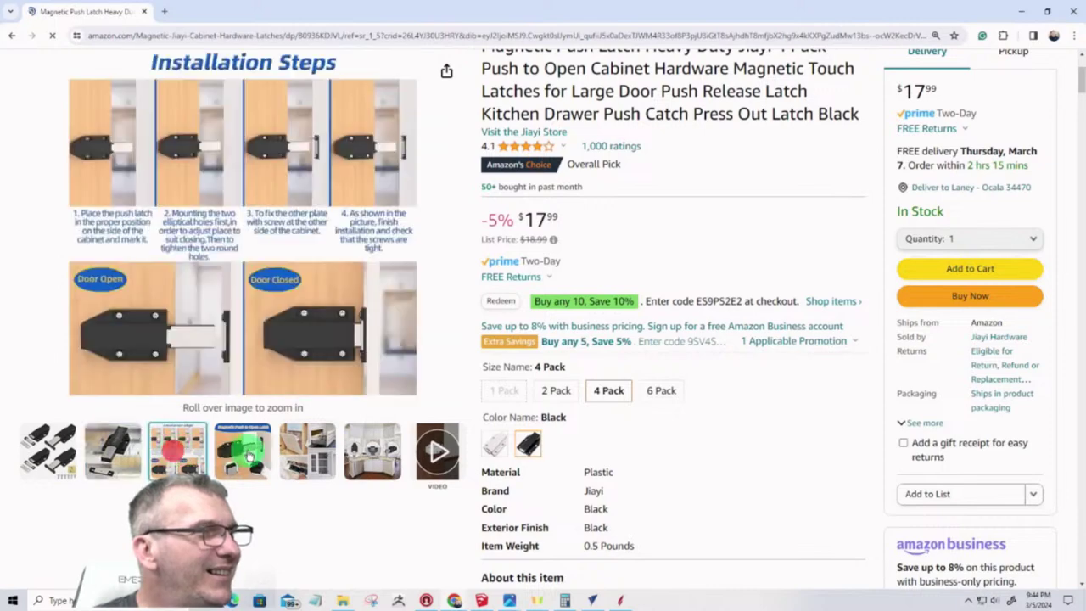
pyautogui.moveTo(248, 456)
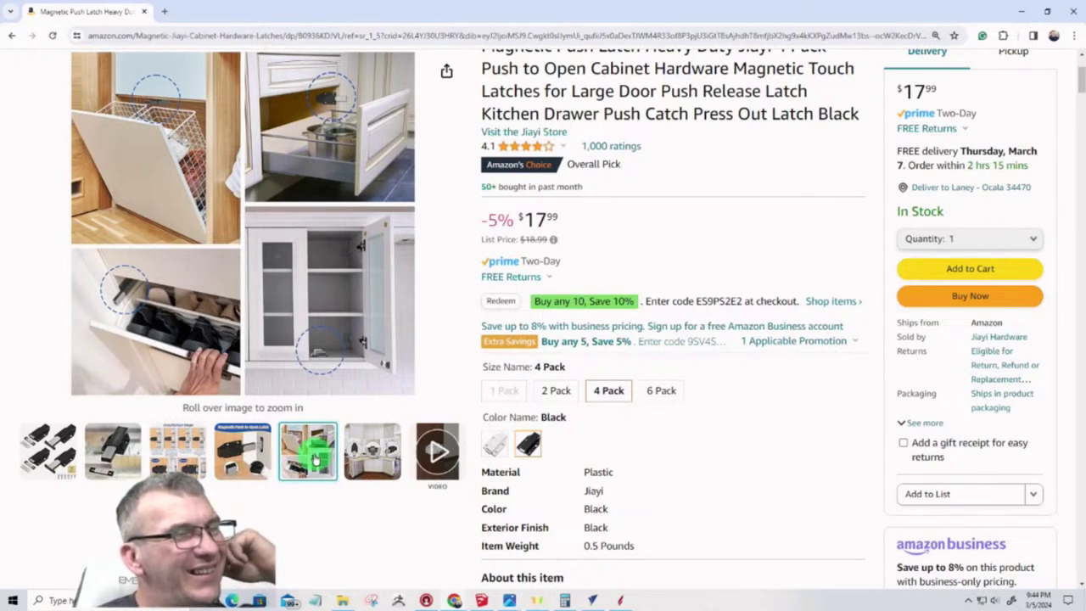
pyautogui.moveTo(371, 454)
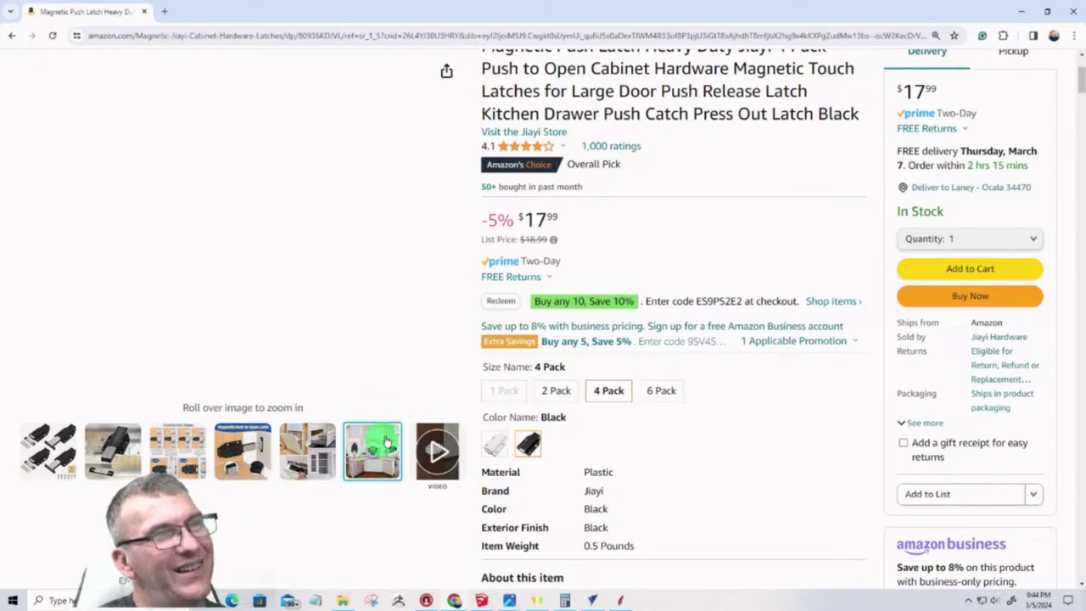
pyautogui.scroll(2, 417, 417)
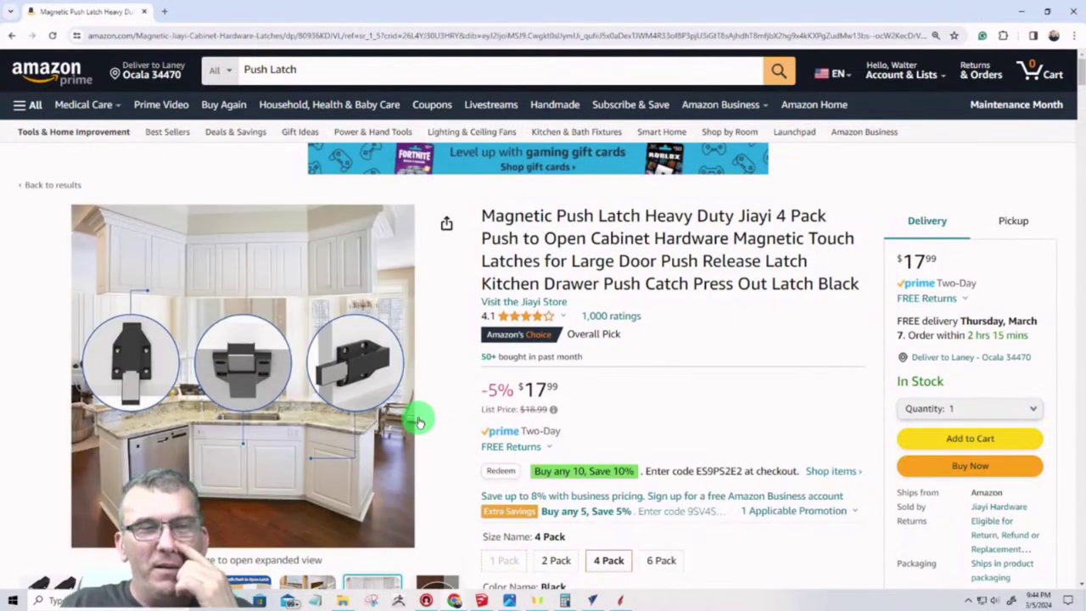
pyautogui.moveTo(354, 432)
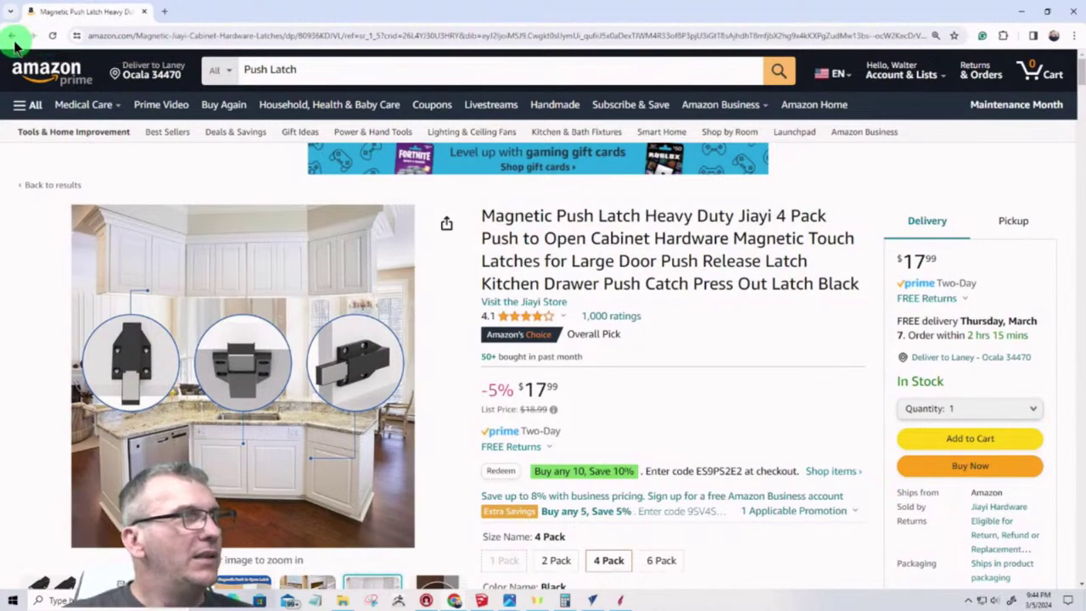
# Go back to the Push Latch results and scroll down to the 4 stars and above row
pyautogui.click(12, 39)
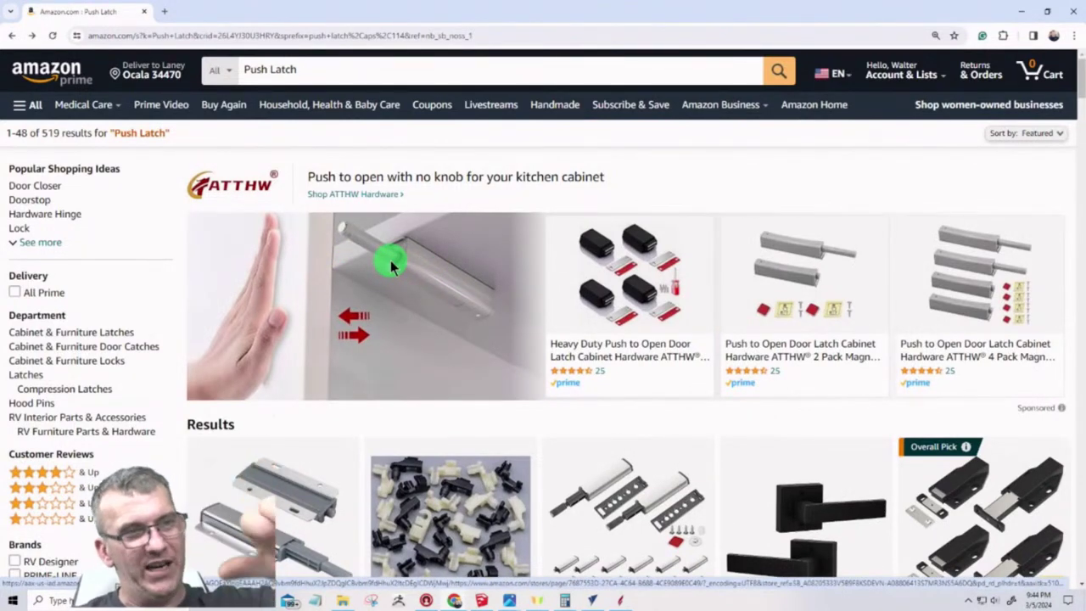
pyautogui.scroll(-3, 532, 381)
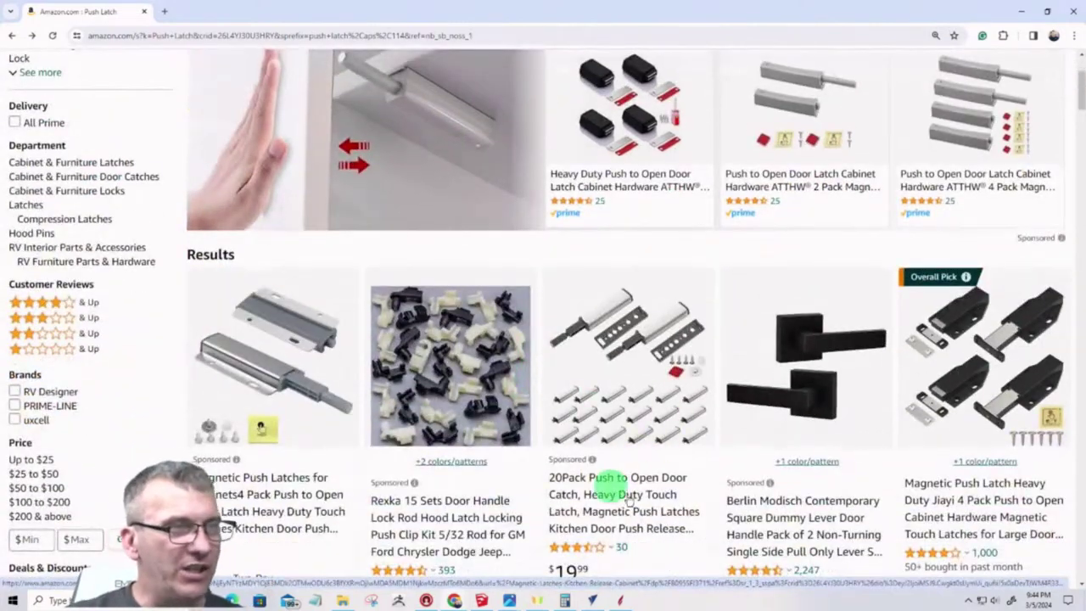
pyautogui.scroll(-1, 637, 489)
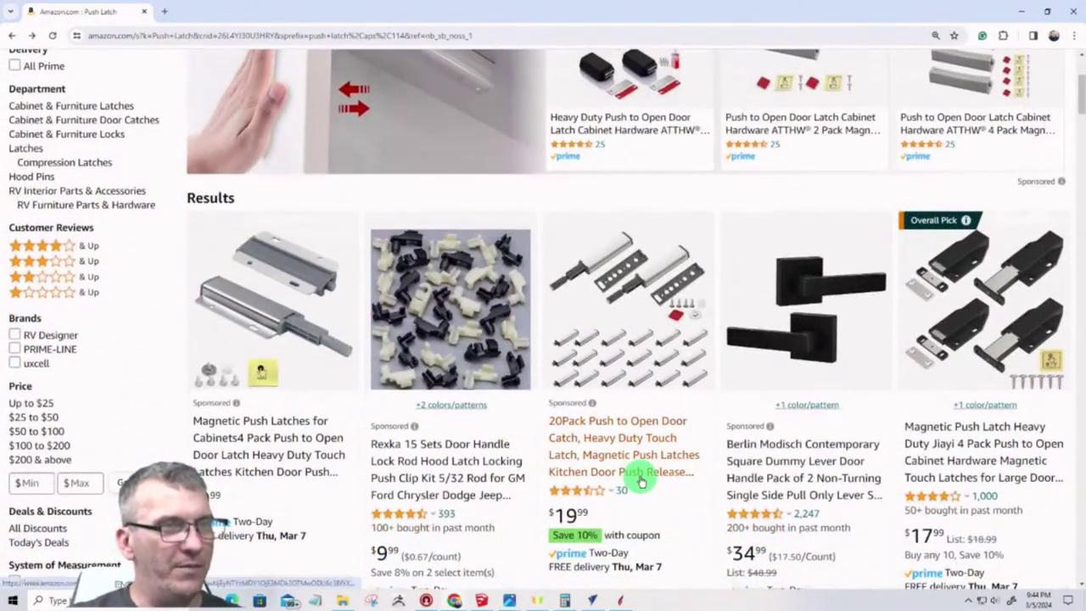
pyautogui.scroll(-1, 624, 493)
pyautogui.scroll(-5, 622, 494)
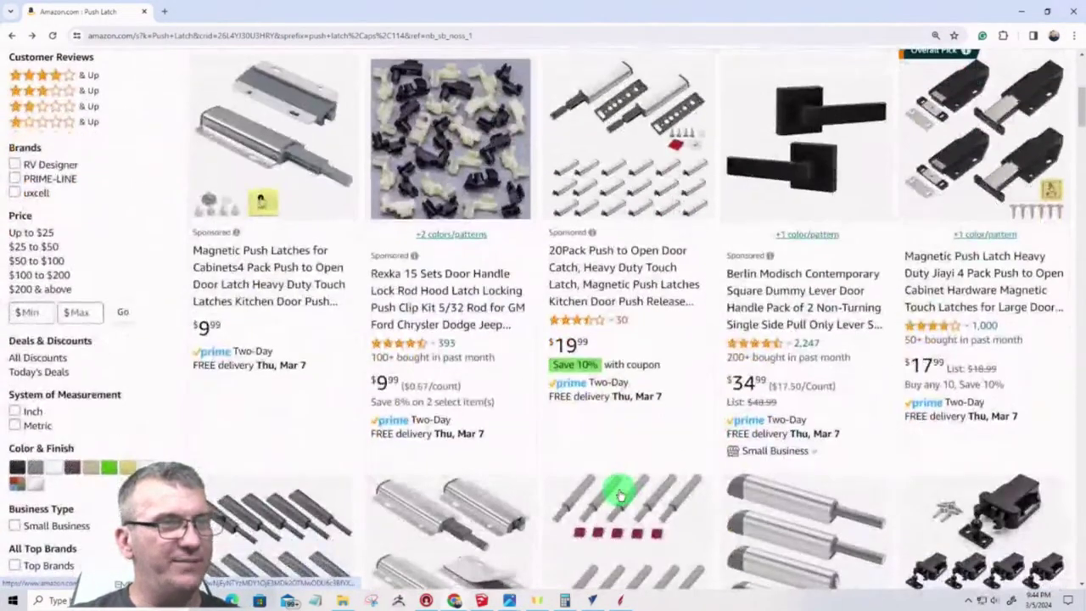
pyautogui.scroll(-5, 418, 501)
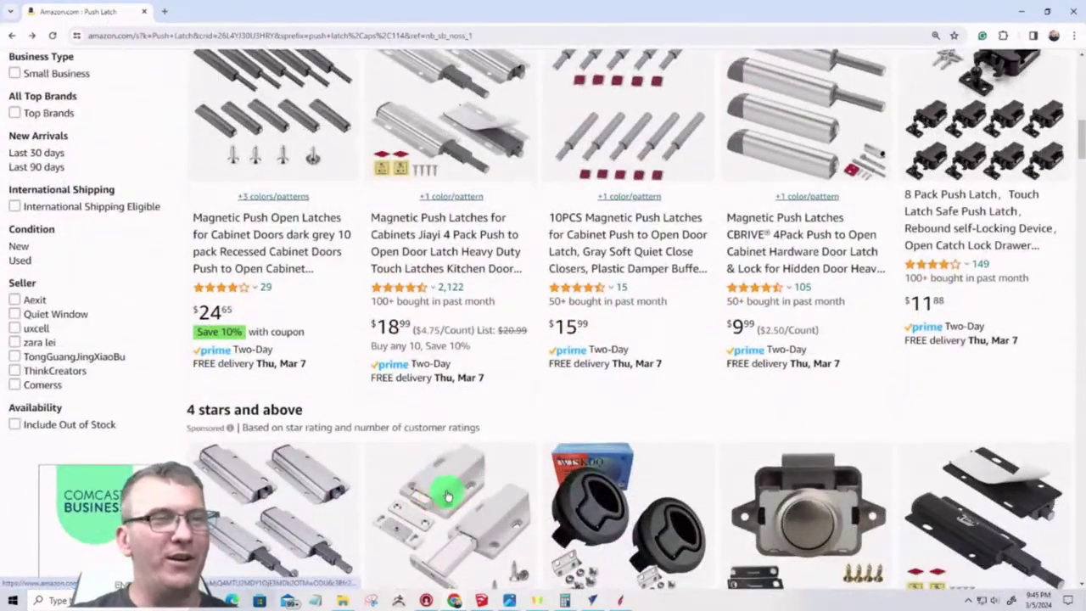
pyautogui.scroll(-5, 437, 499)
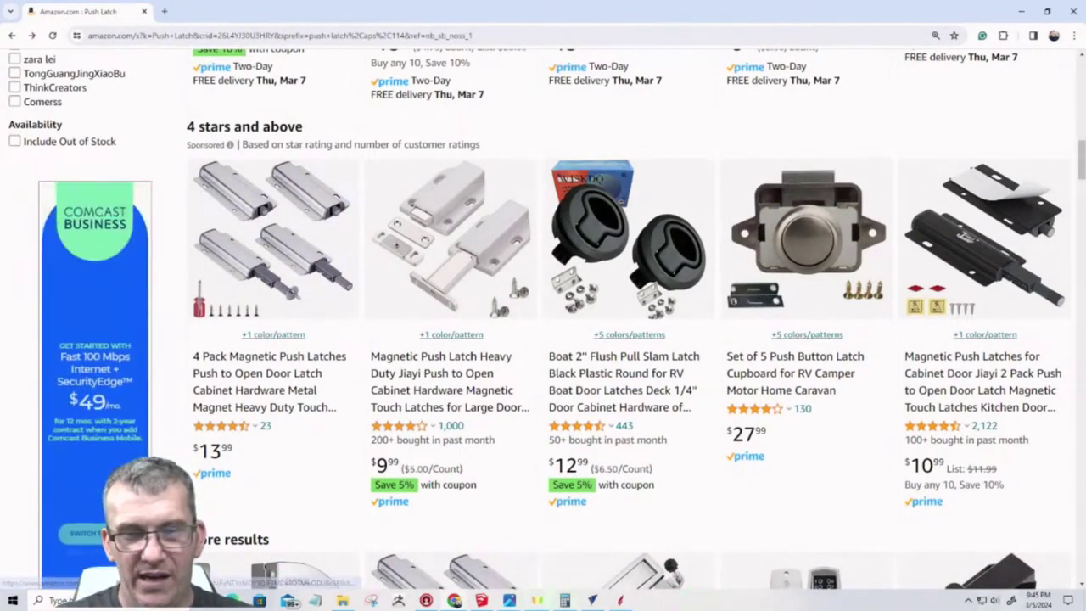
# Bring VCarve Pro to the front, showing the two curved leg outlines and Rotate panel
pyautogui.click(593, 601)
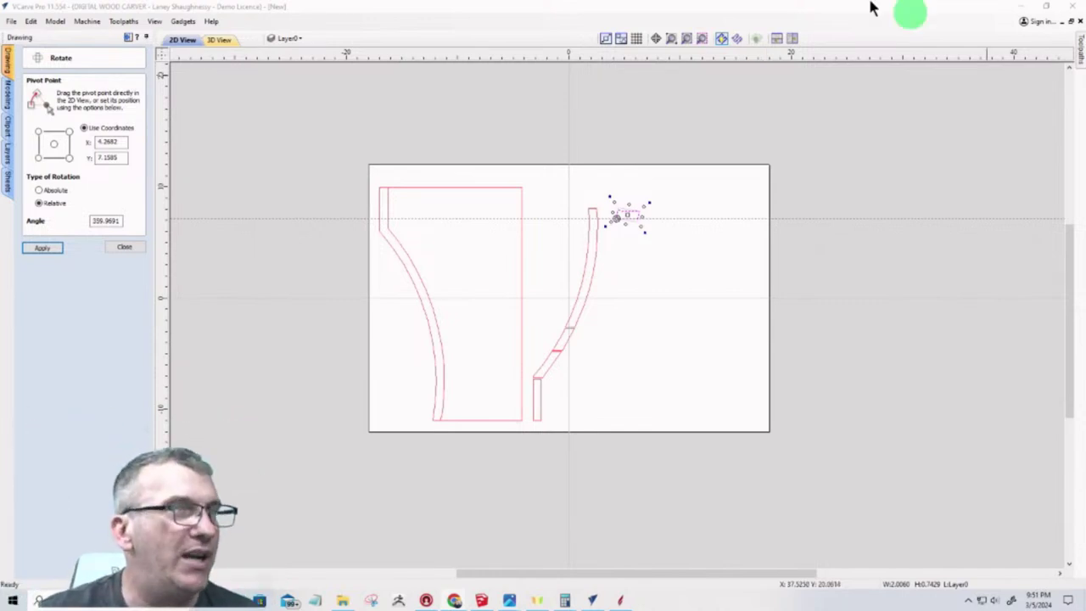
# Select the podium group in SketchUp and orbit it for front and side views
pyautogui.click(481, 599)
pyautogui.click(550, 363)
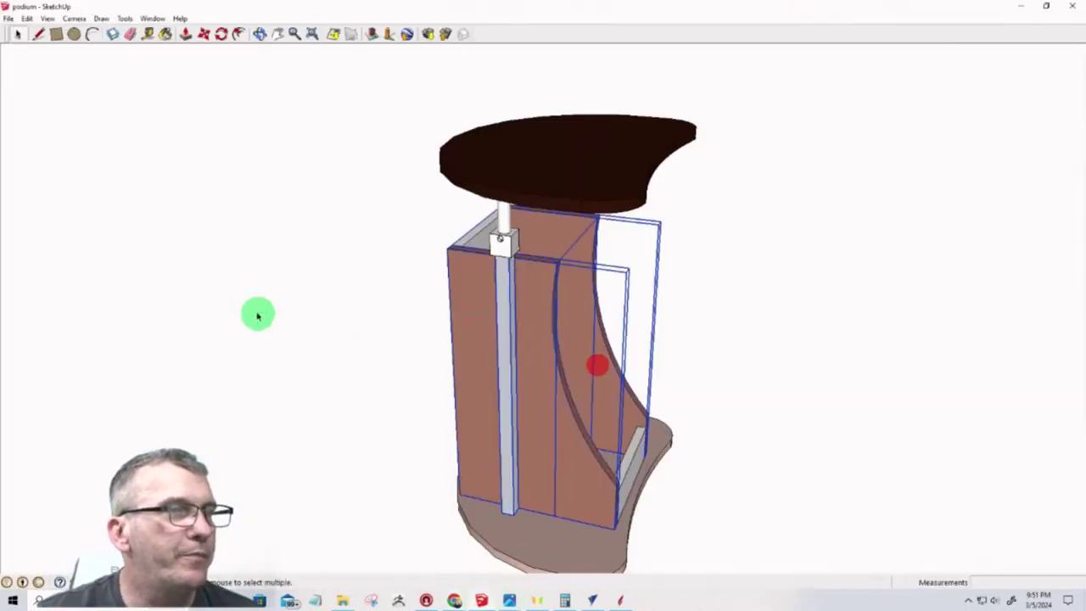
pyautogui.moveTo(454, 417); pyautogui.dragTo(271, 368, button='middle')
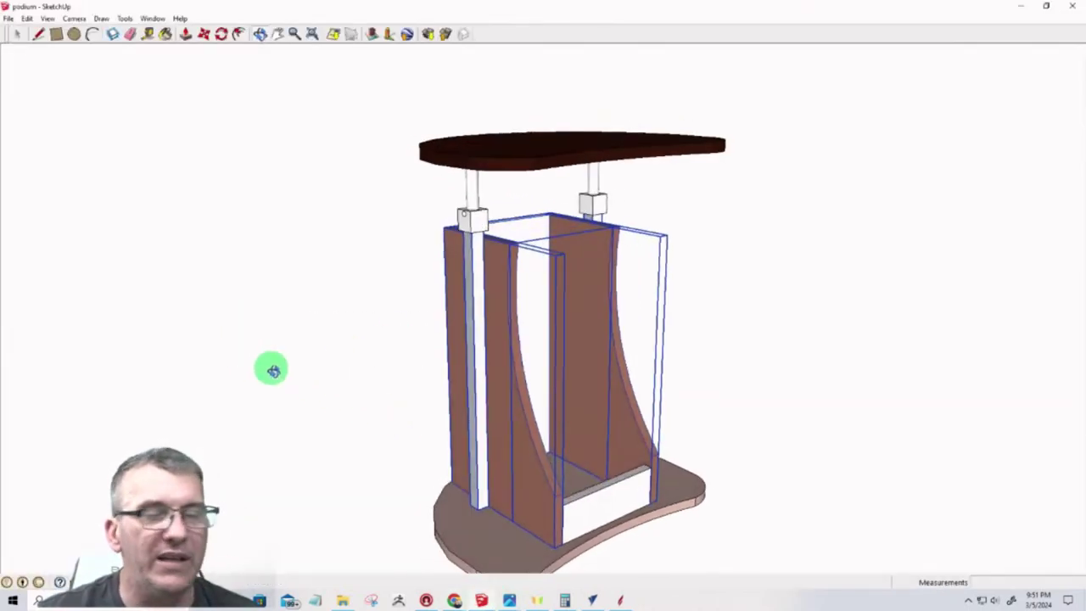
pyautogui.scroll(-3, 379, 348)
pyautogui.moveTo(379, 350); pyautogui.dragTo(419, 390, button='middle')
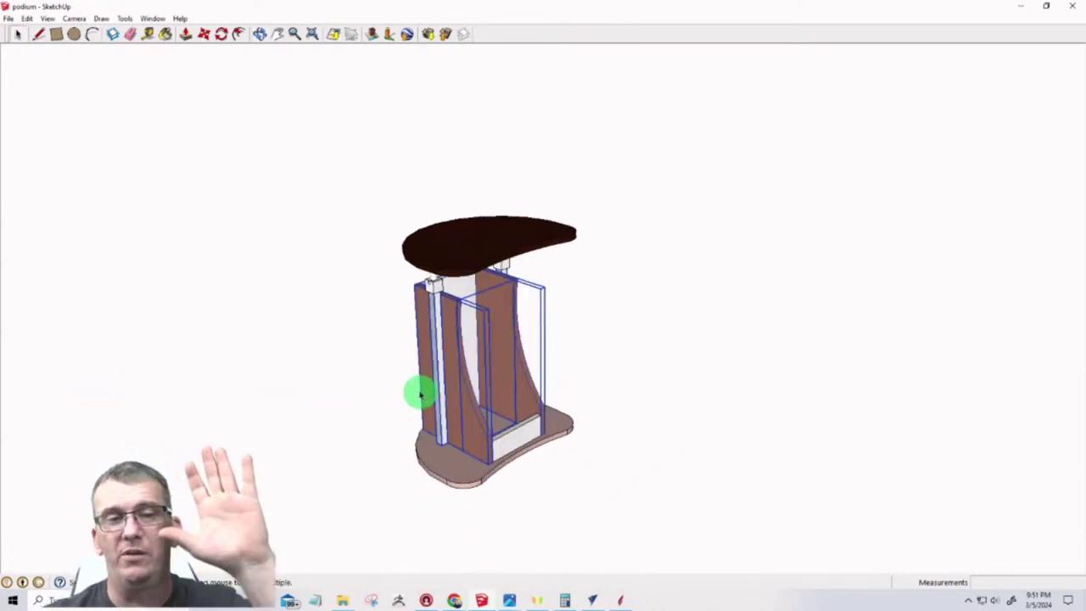